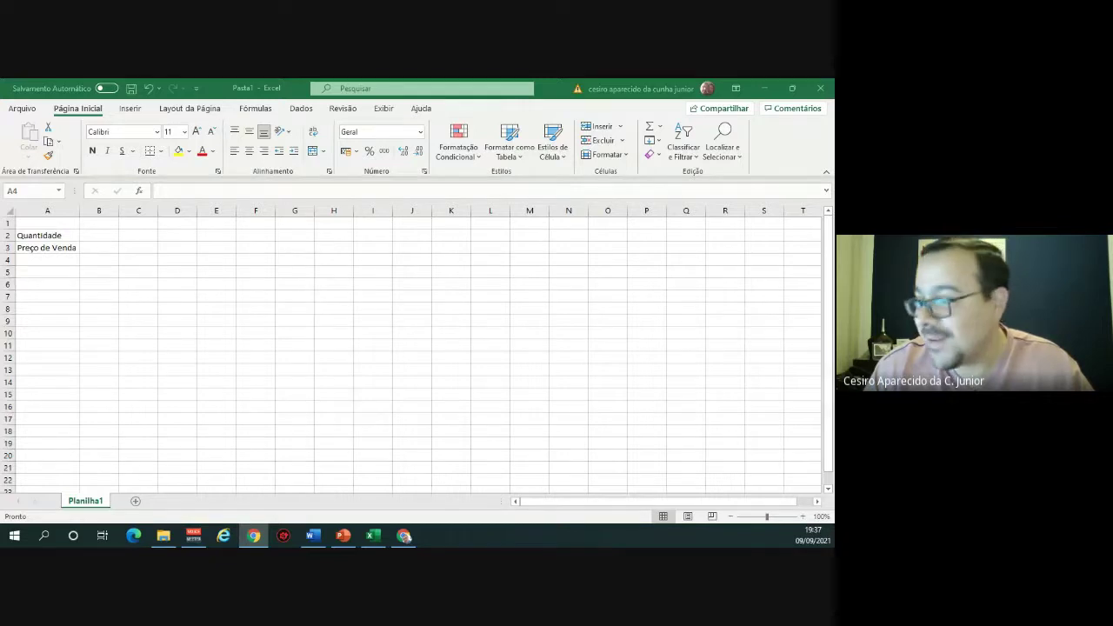
Enter the label "Custos Fixos" in cell A4, below "Preço de Venda".
left_click(72, 260)
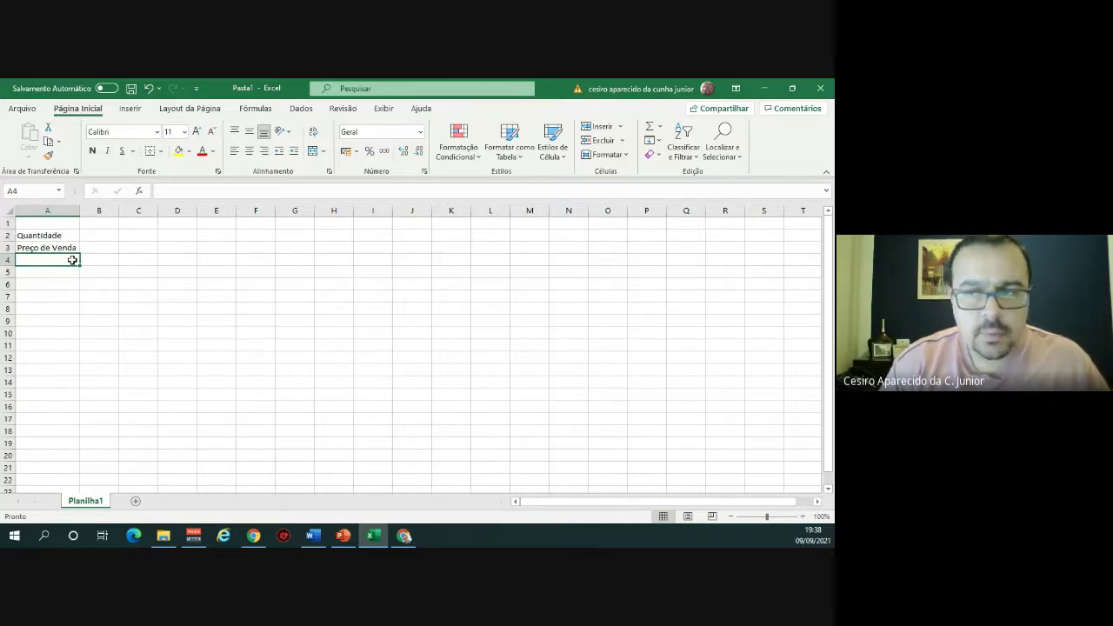
type("Cus")
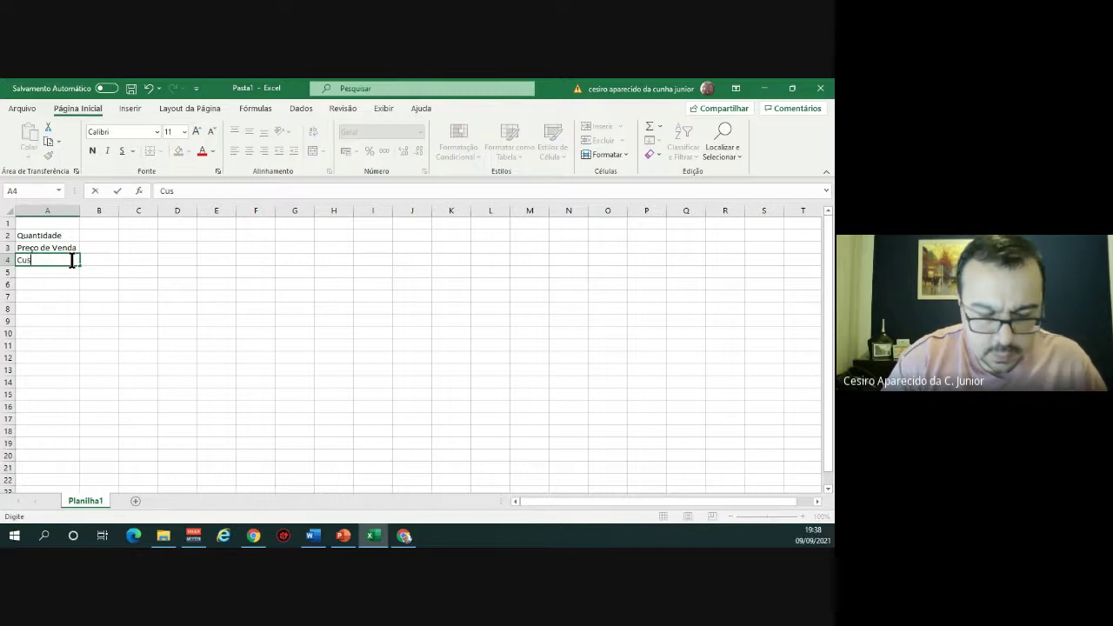
type("to")
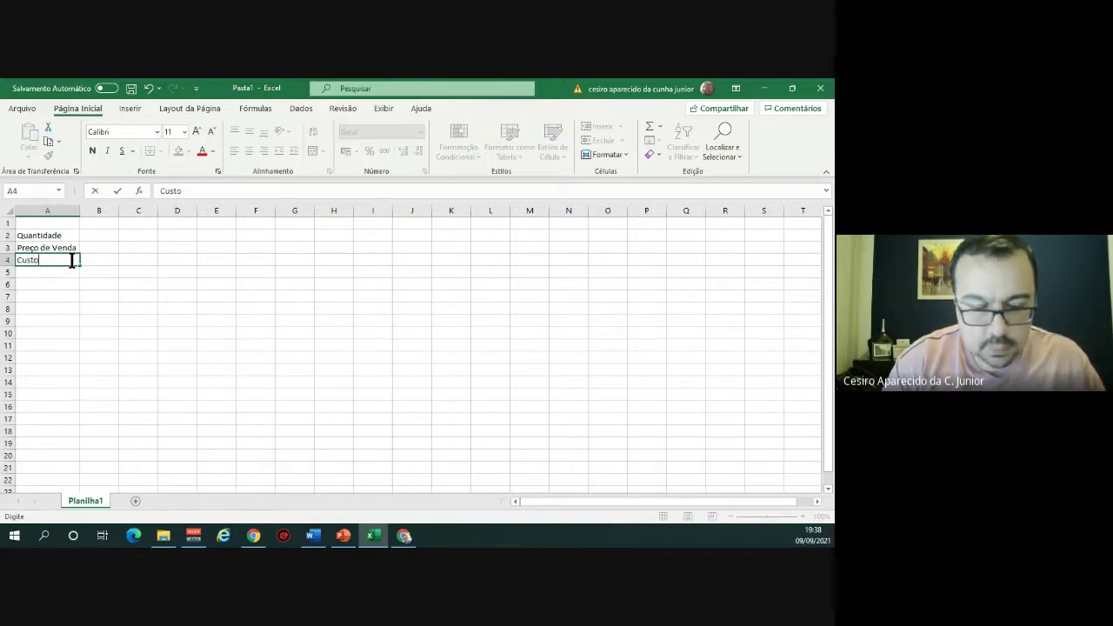
type("s Fixos")
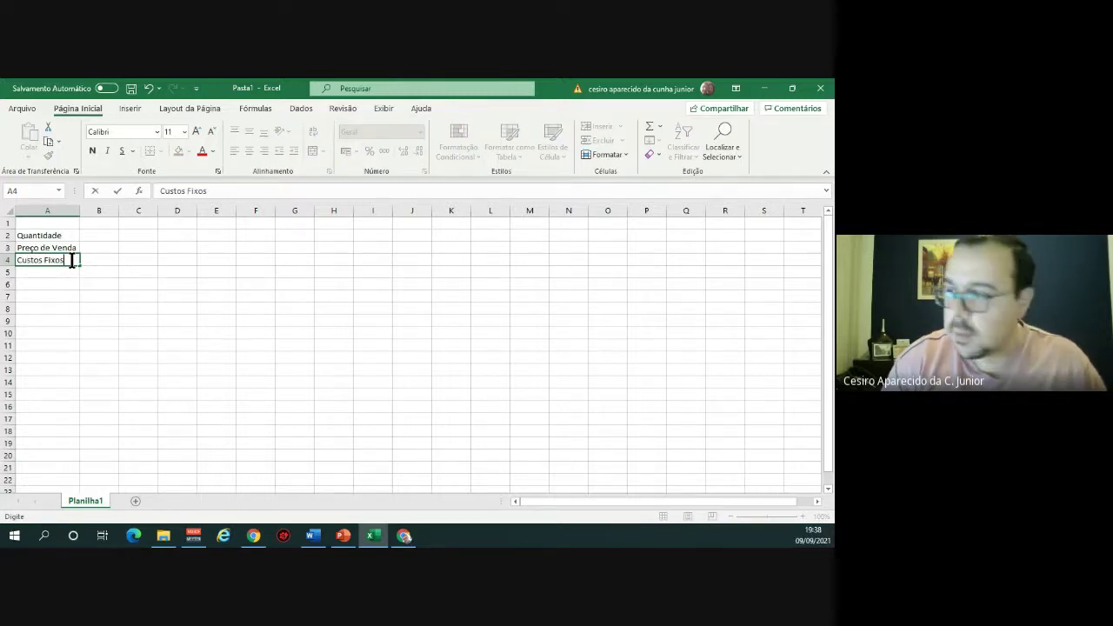
key("Return")
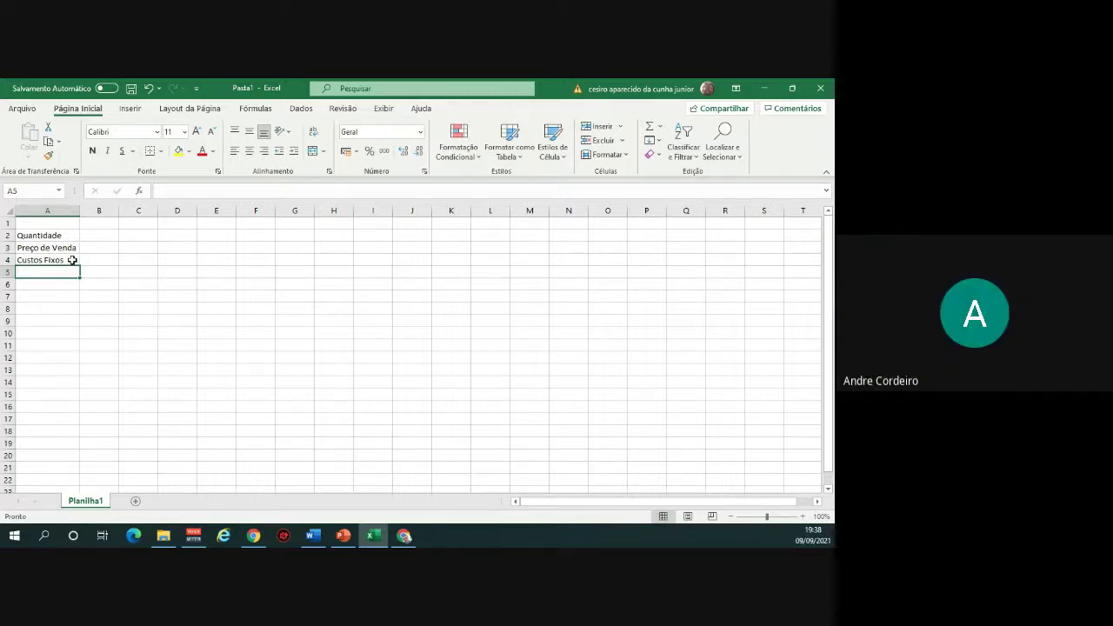
Change the label in cell A4 to "Custos Variavel" by replacing its second word.
left_click(72, 260)
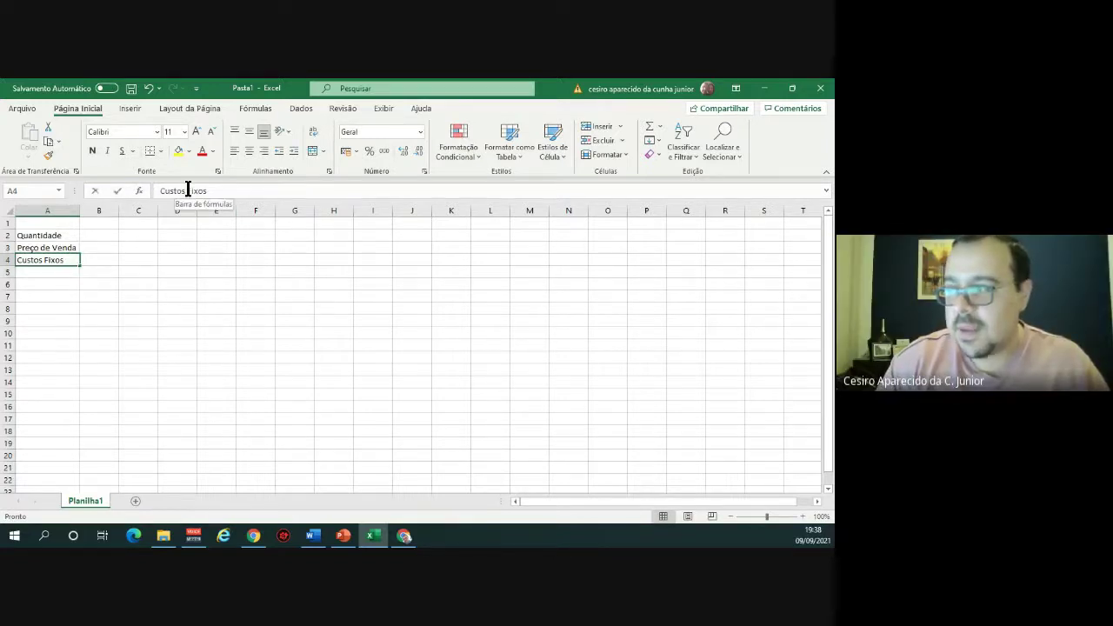
left_click_drag(186, 189, 224, 185)
key("BackSpace")
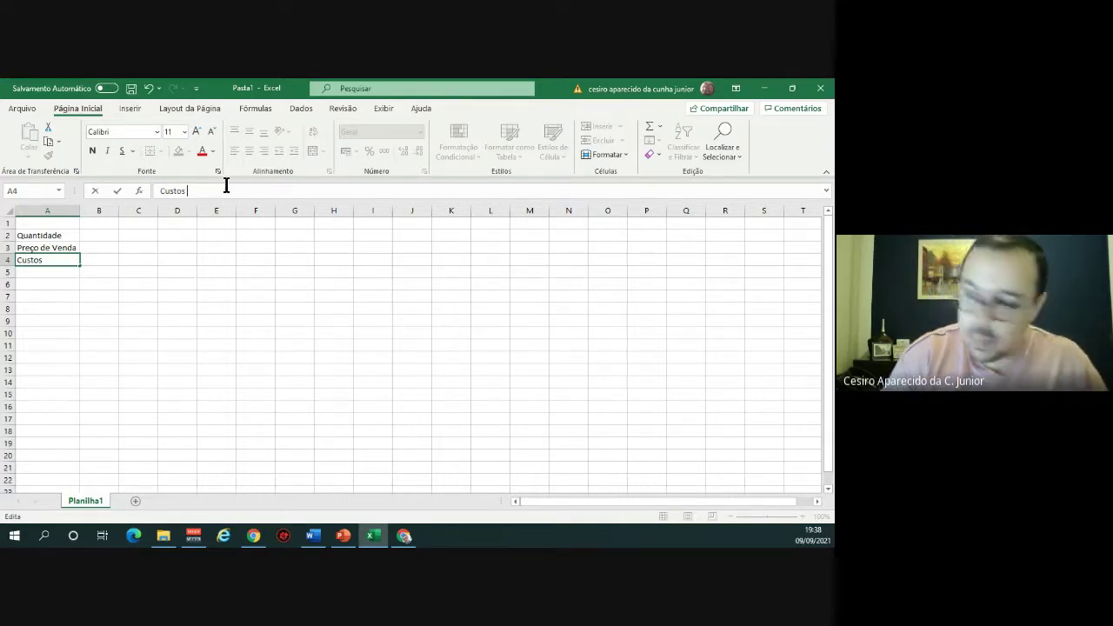
type("Va")
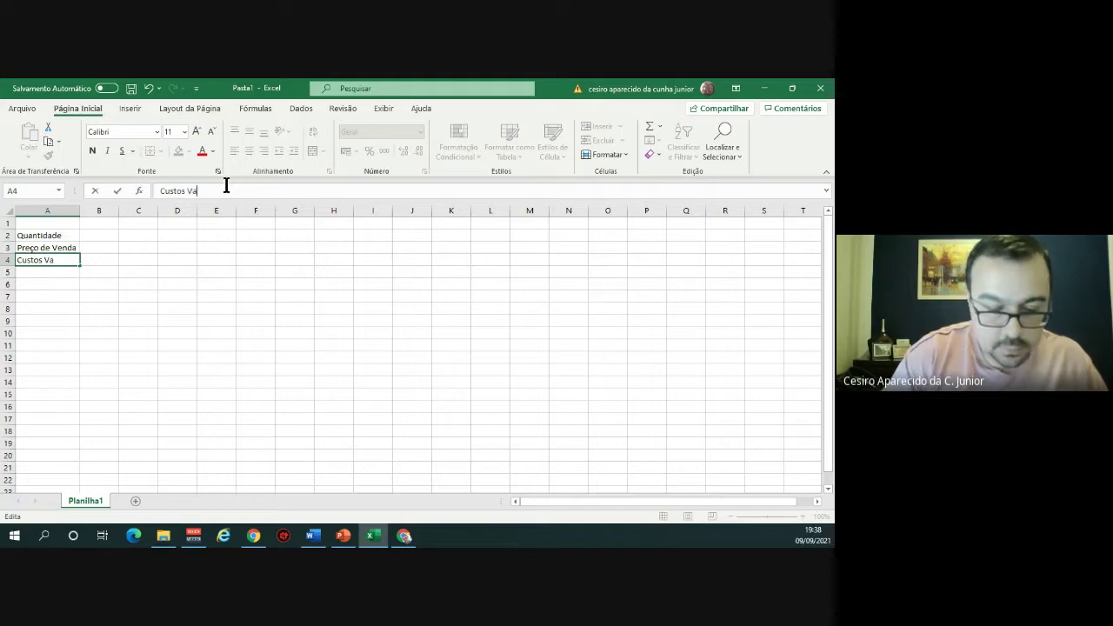
type("riavel")
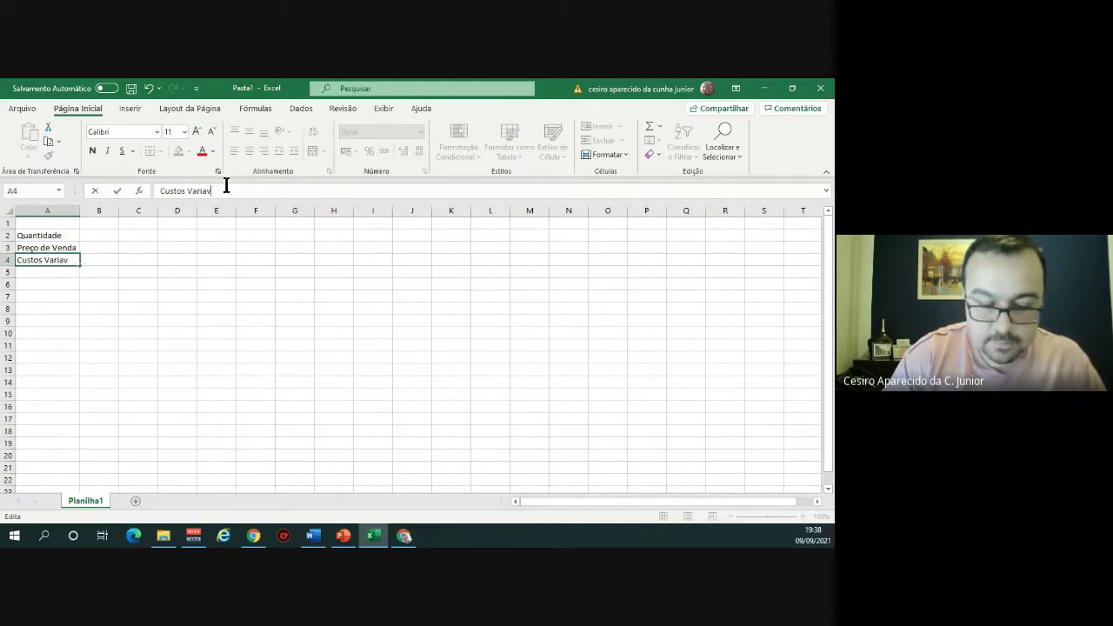
key("Return")
Enter the label "Total dos Custos Variaveis" in cell A8, leaving three blank rows below the variable cost label.
key("Down")
key("Down")
key("Down")
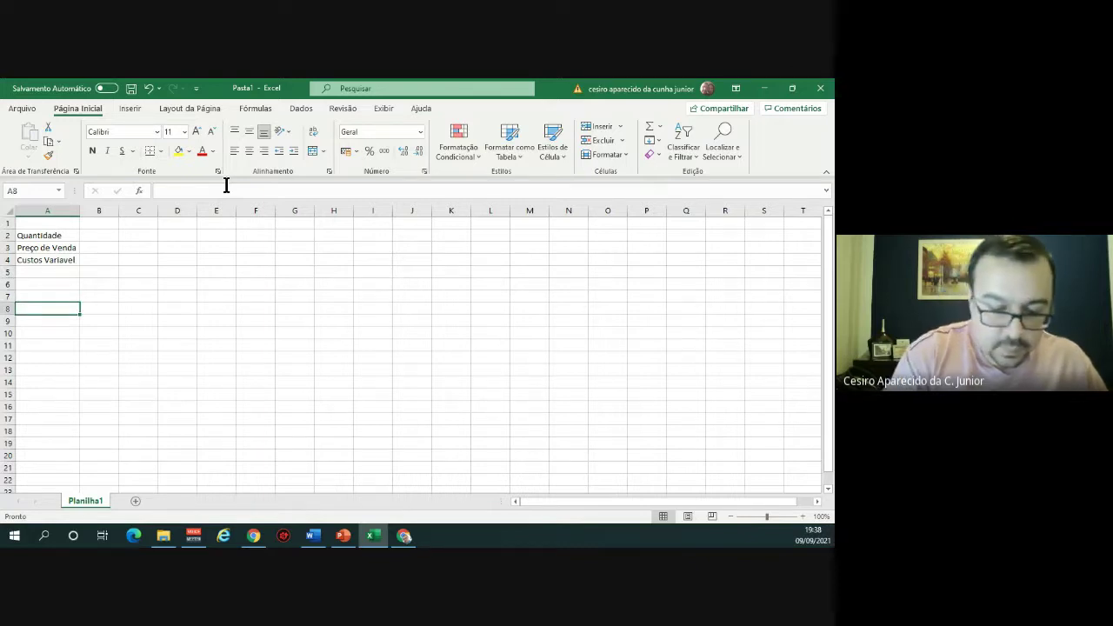
type("Total")
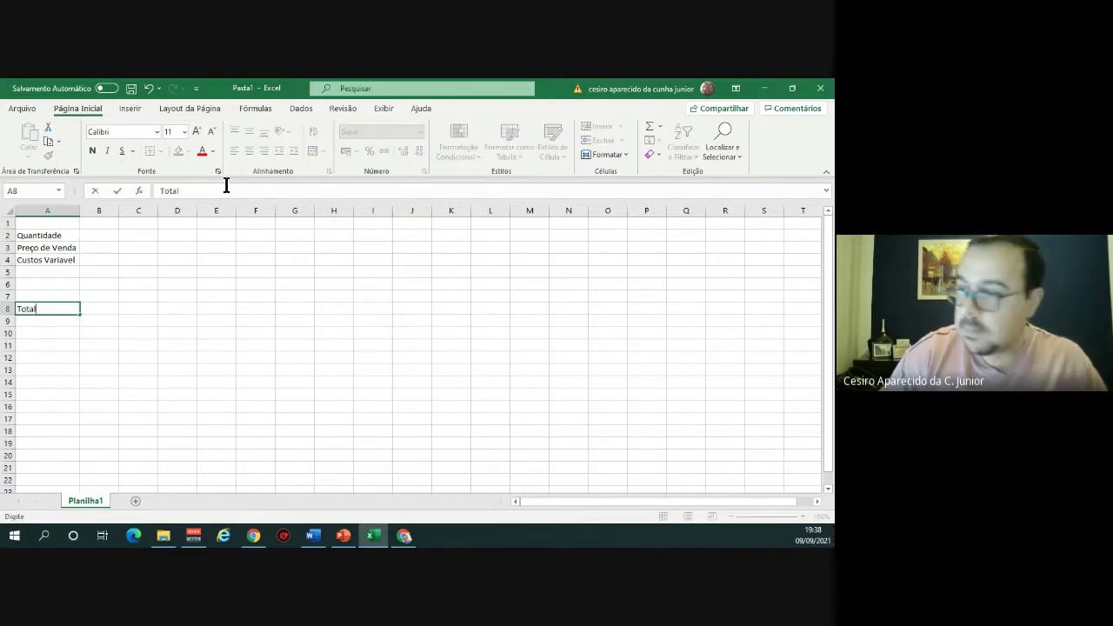
type(" -")
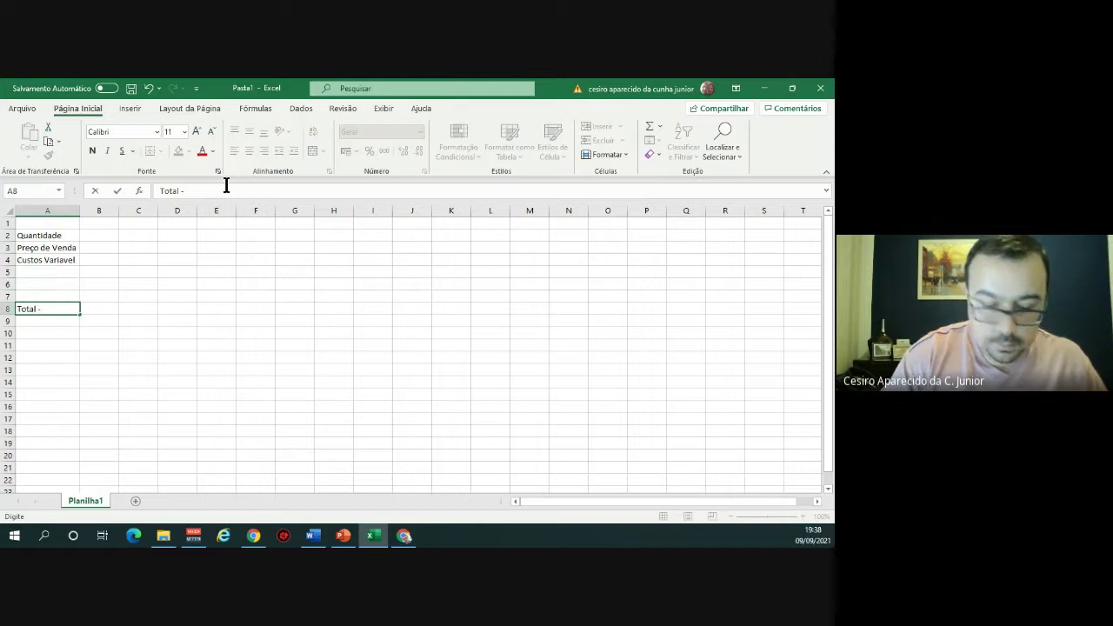
key("BackSpace")
type("dos ")
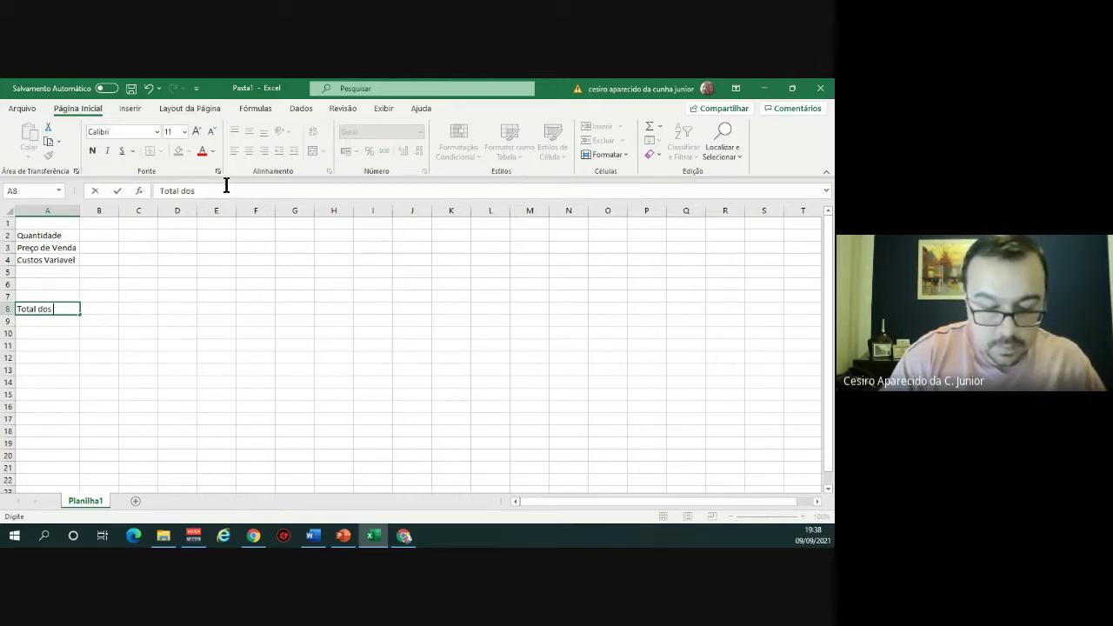
type("Custos Variaveis")
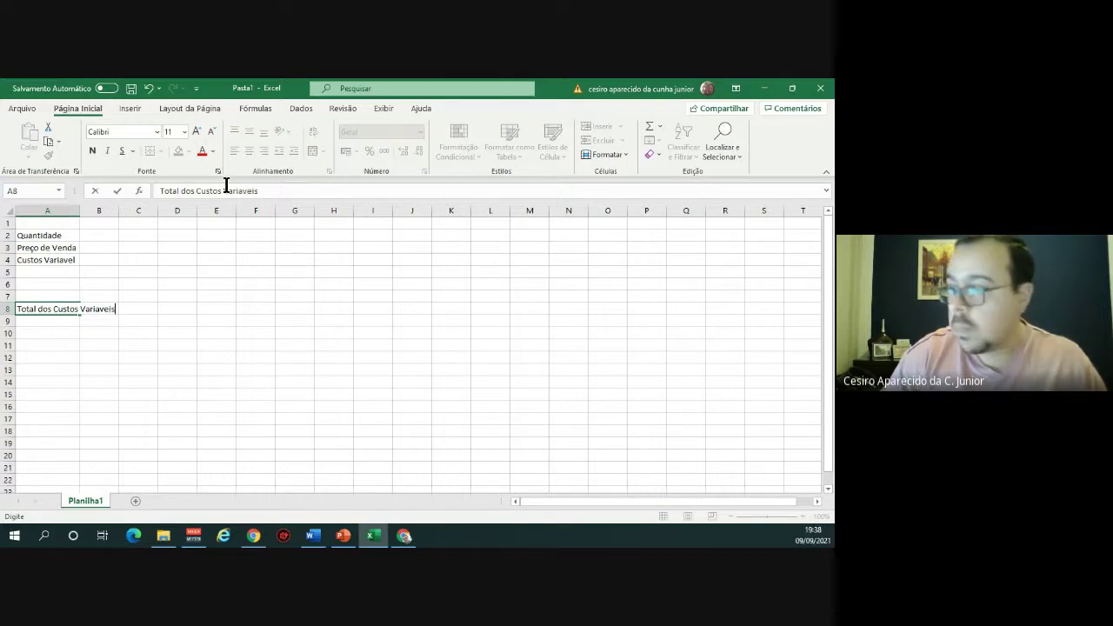
key("Return")
Enter a SOMA formula in cell B8 that adds up the range B4:B7.
key("Up")
key("Right")
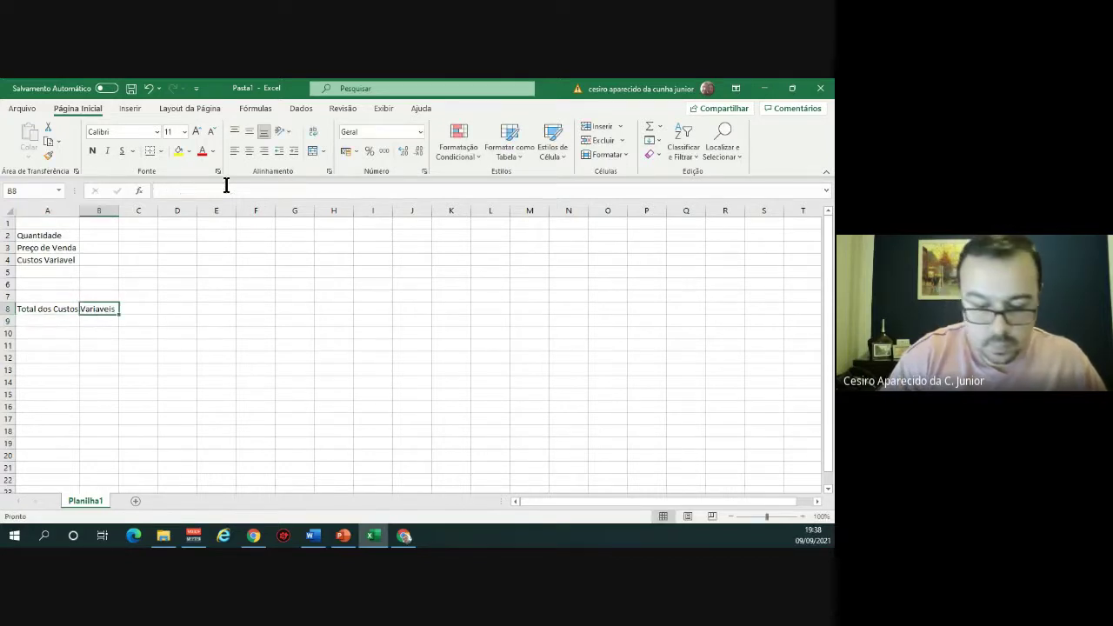
type("=")
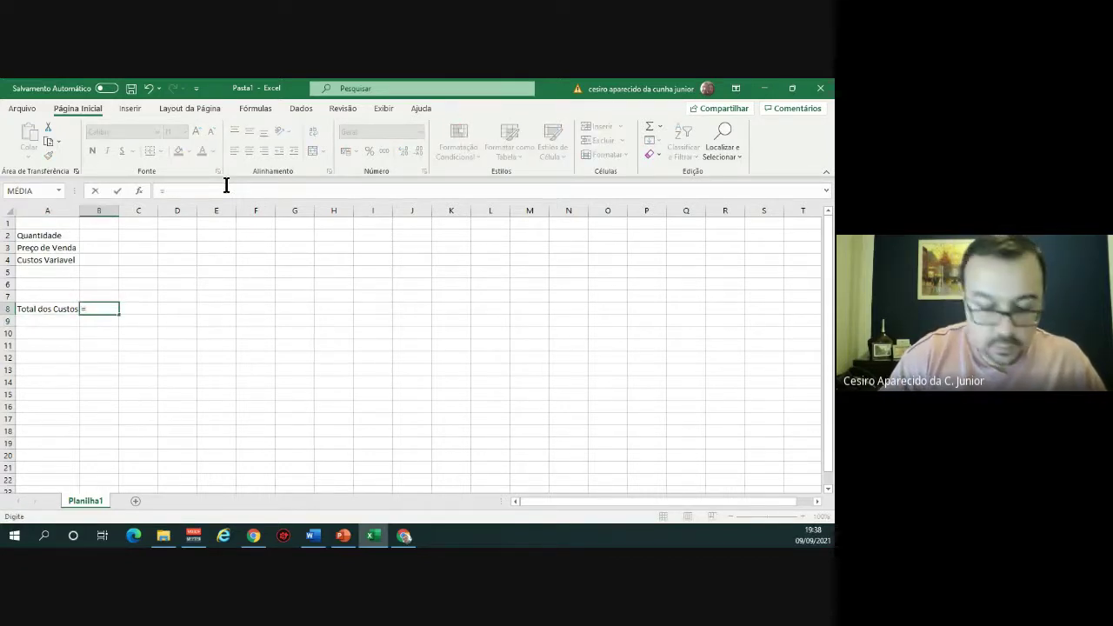
type("soma(")
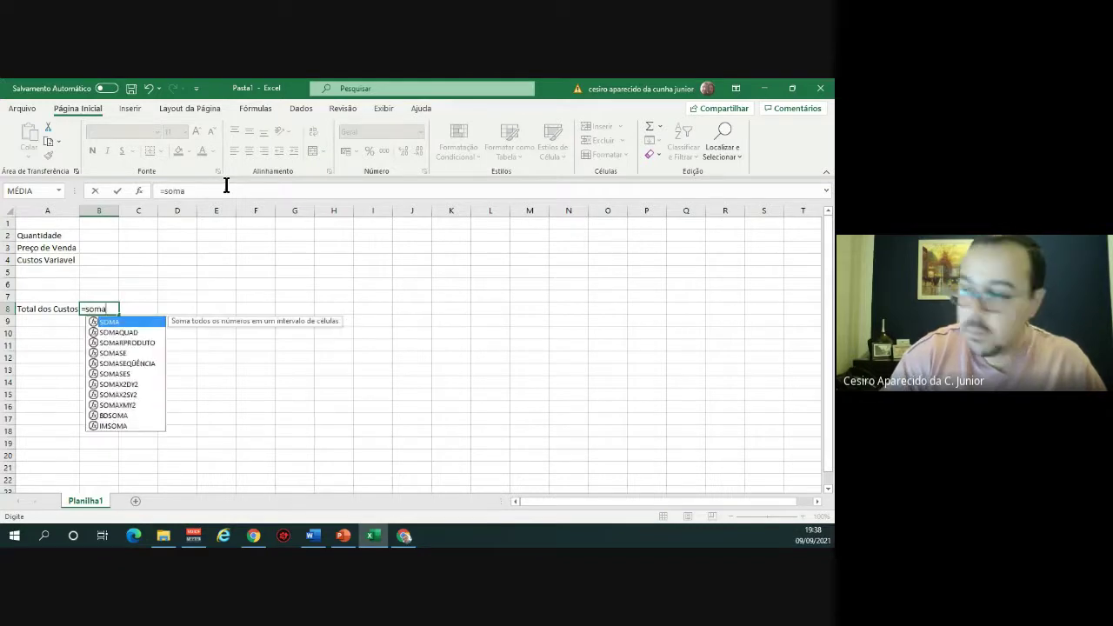
key("Up")
key("shift+Up")
key("shift+Up")
key("shift+Up")
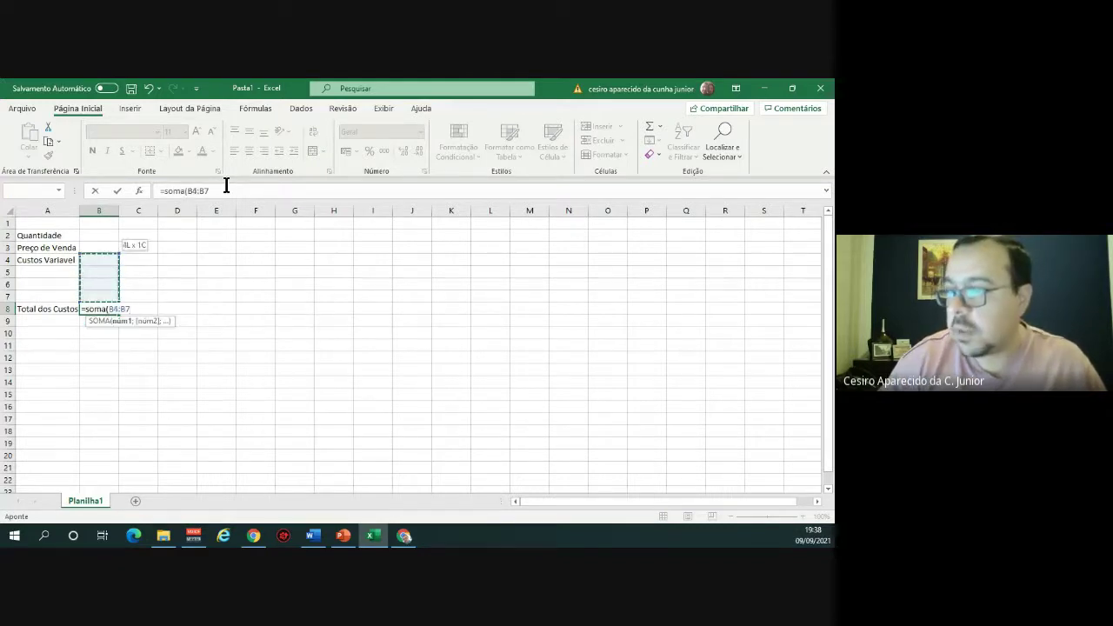
type(")")
key("Return")
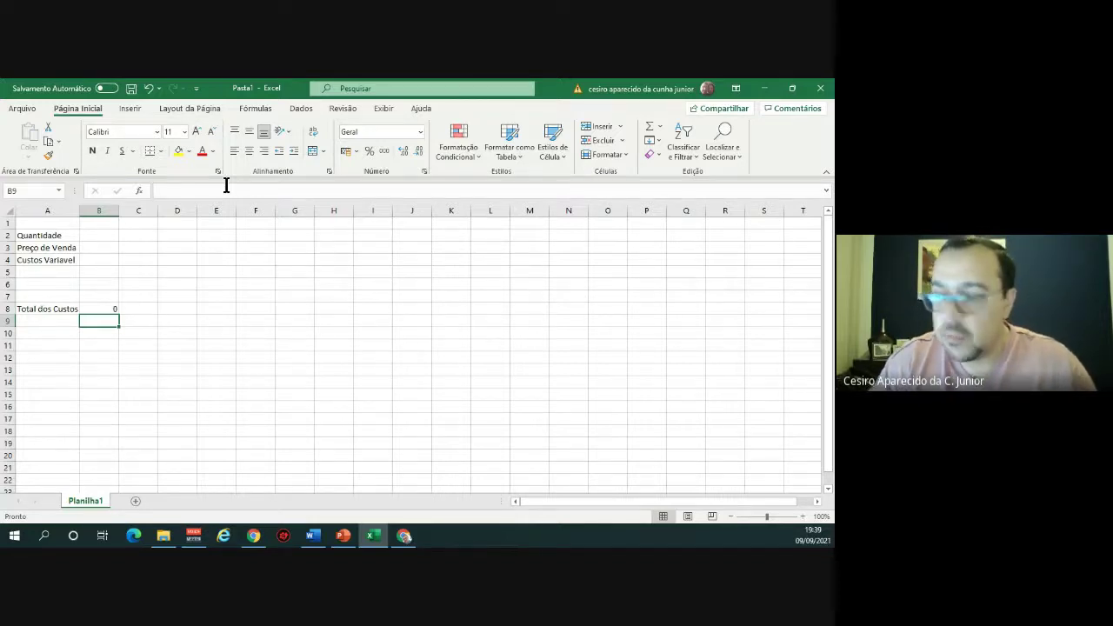
Enter the label "Despesas Variaveis" in cell A9, directly below the total costs row.
key("Left")
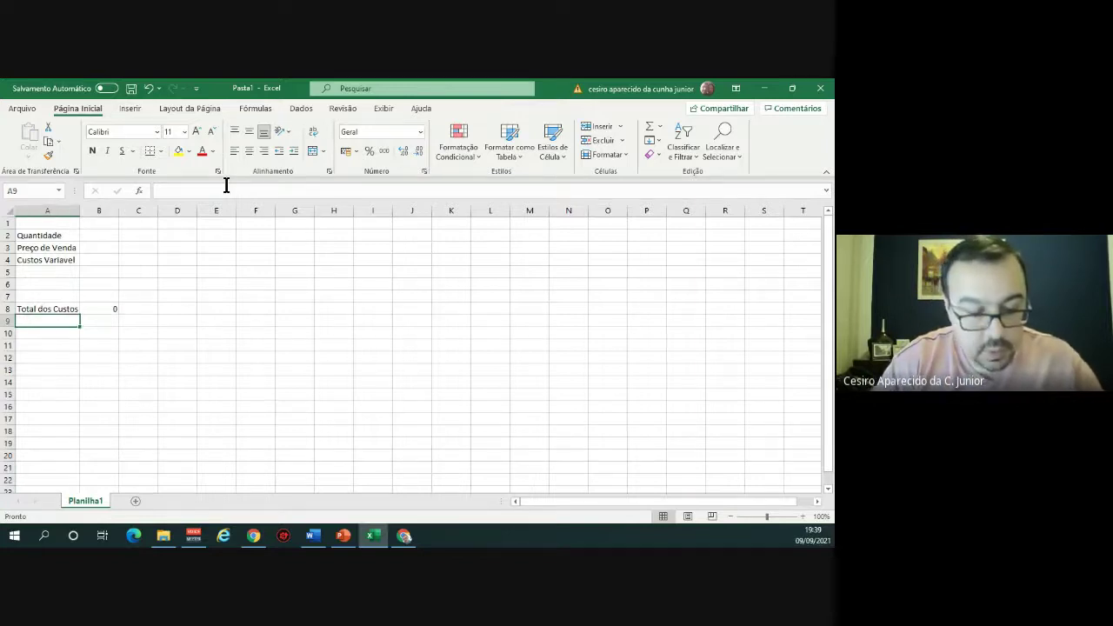
type("Despes")
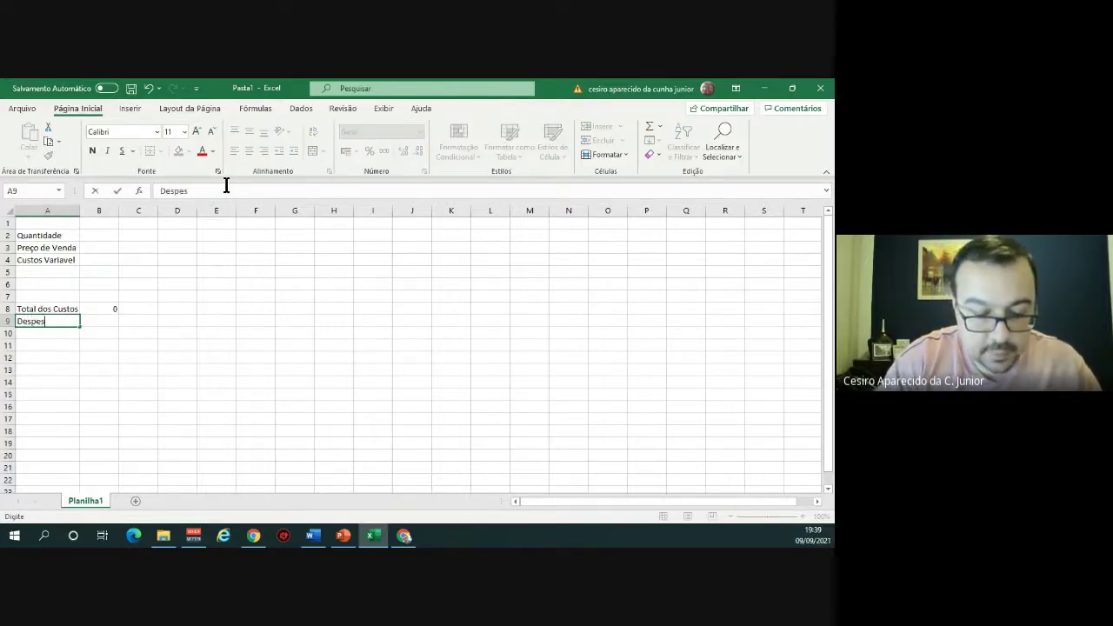
type("as Varia")
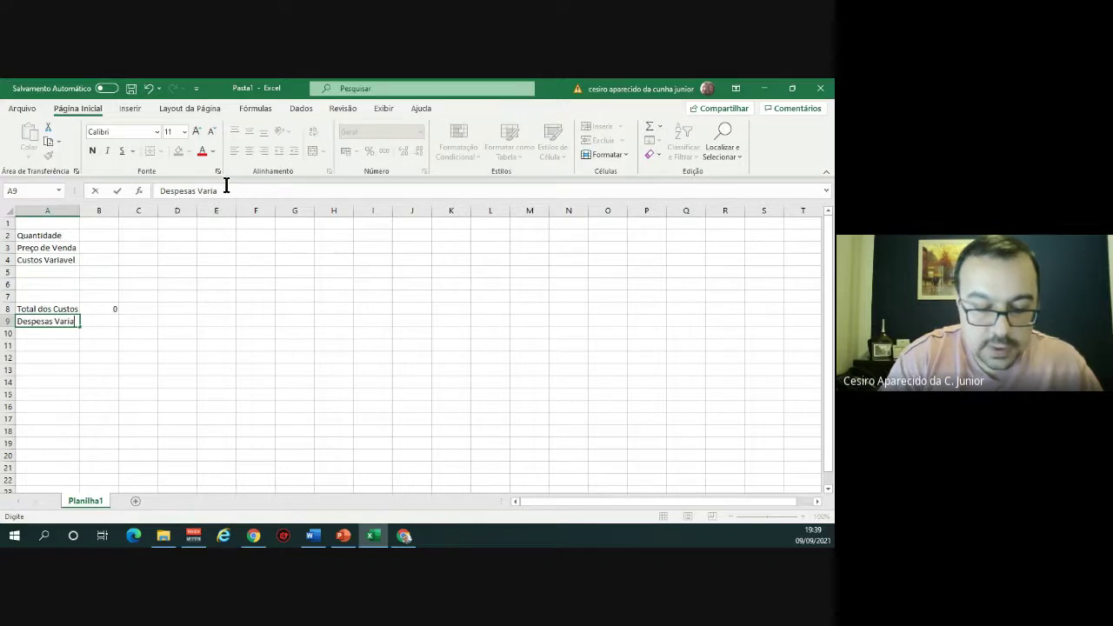
type("veis")
key("Return")
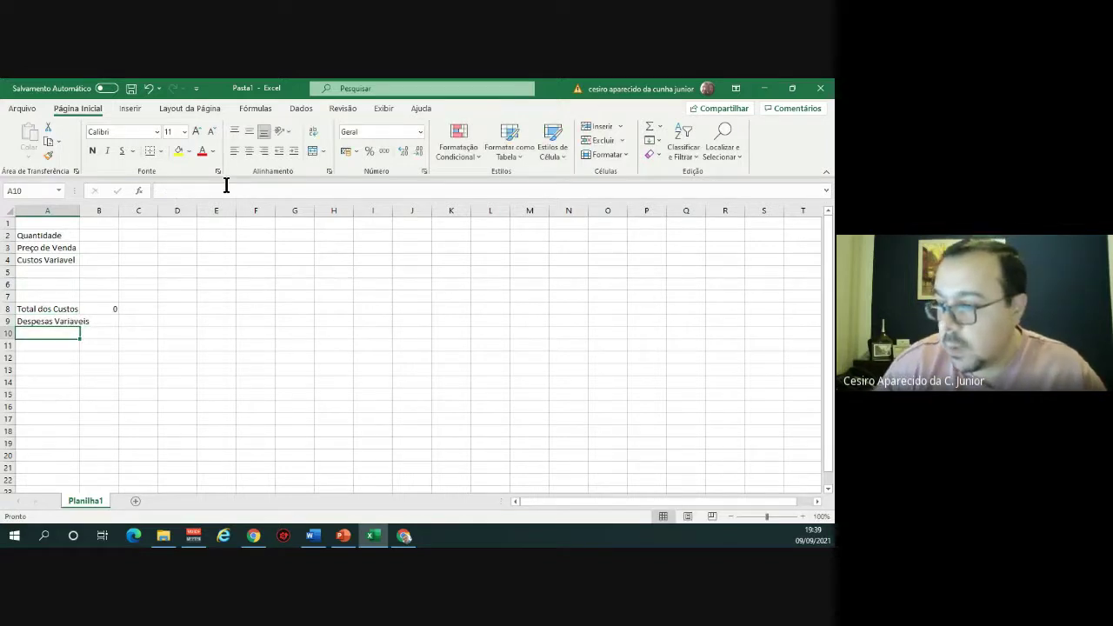
Enter the label "Total das Depresas Variaveis" in cell A14, leaving four blank rows below "Despesas Variaveis".
key("Return")
key("Return")
key("Return")
key("Return")
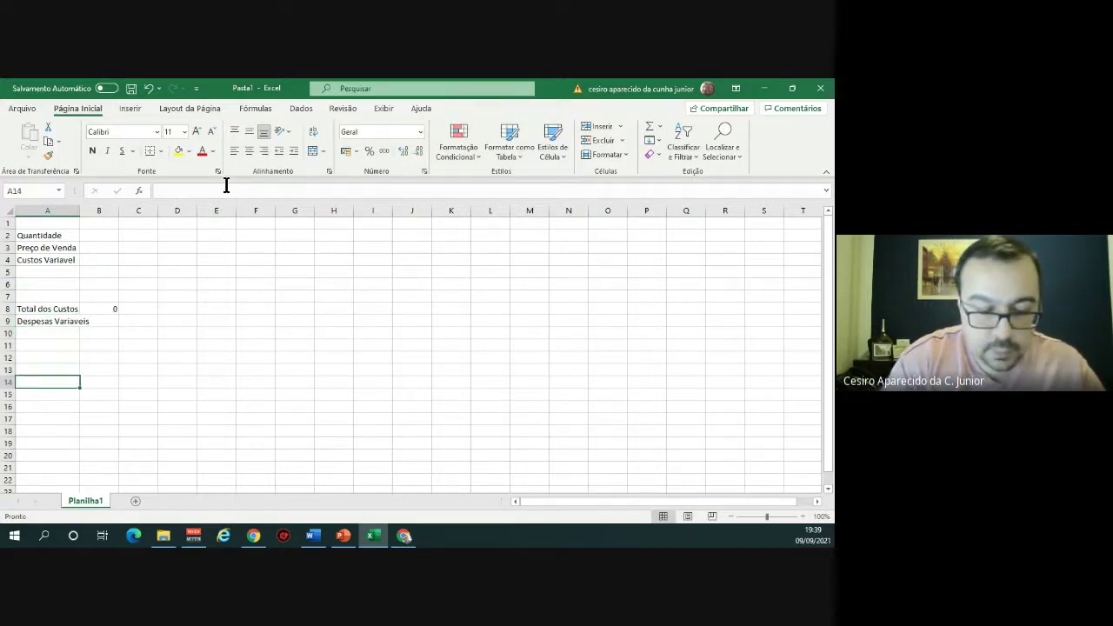
type("Total")
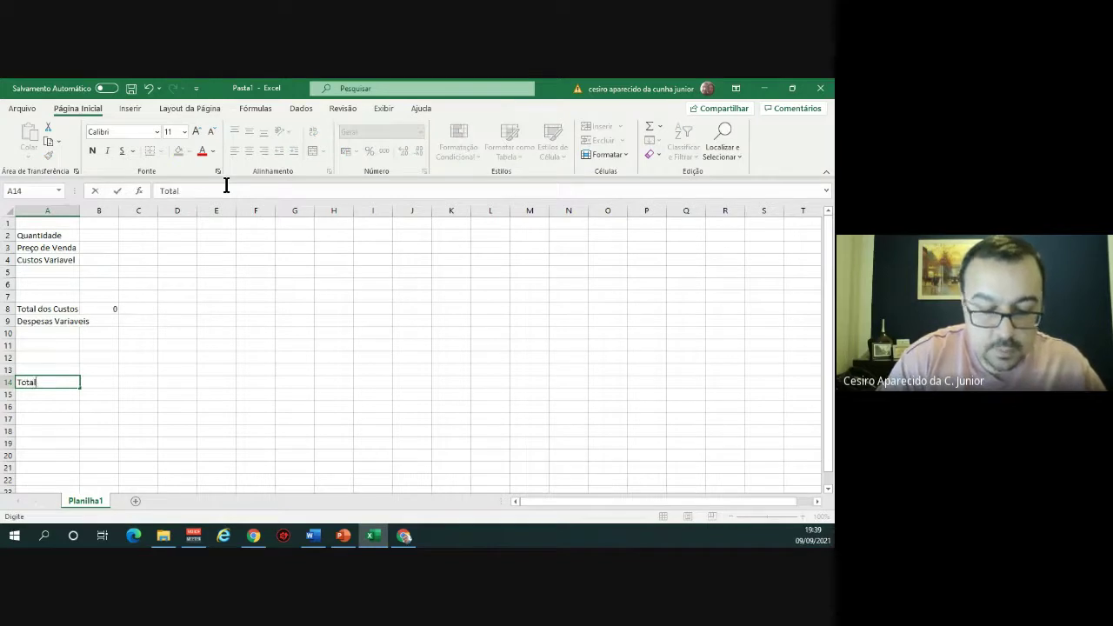
type(" das De")
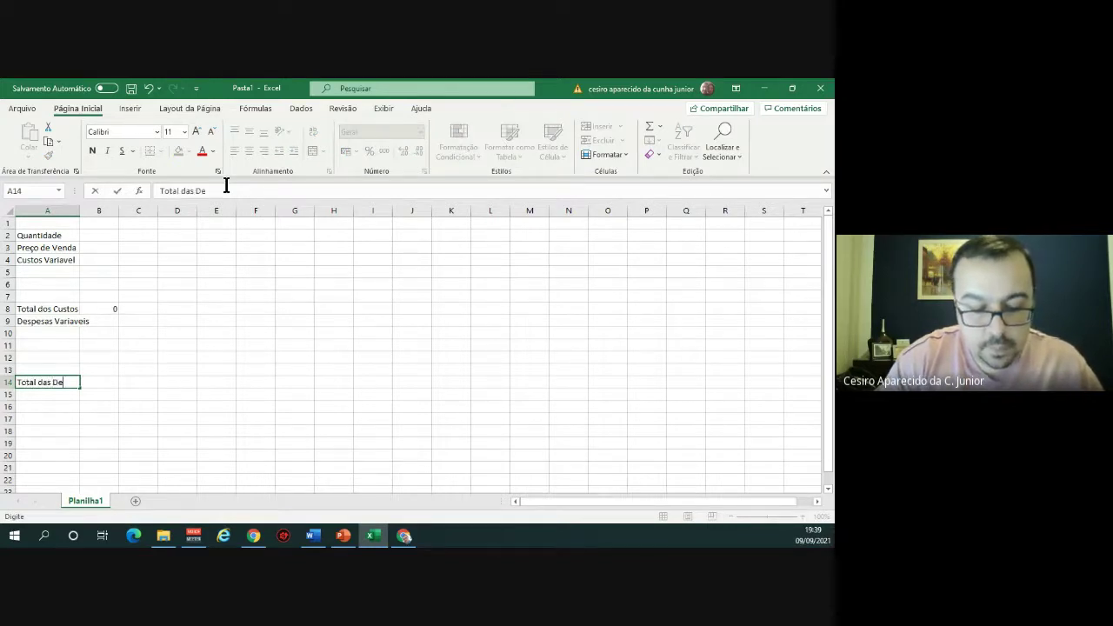
type("presas")
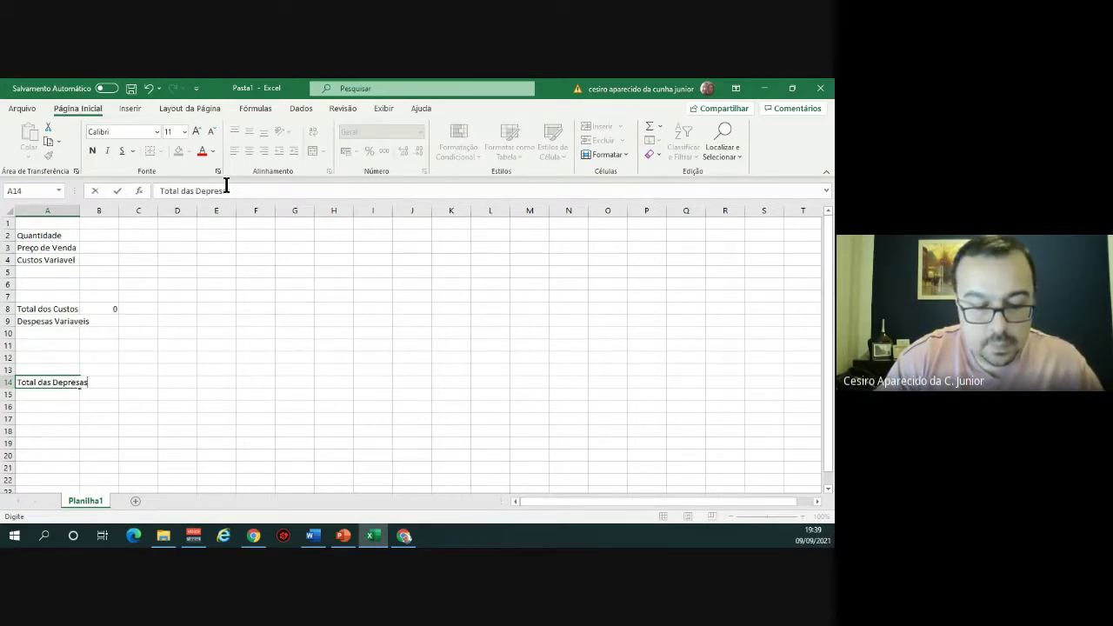
type(" Va")
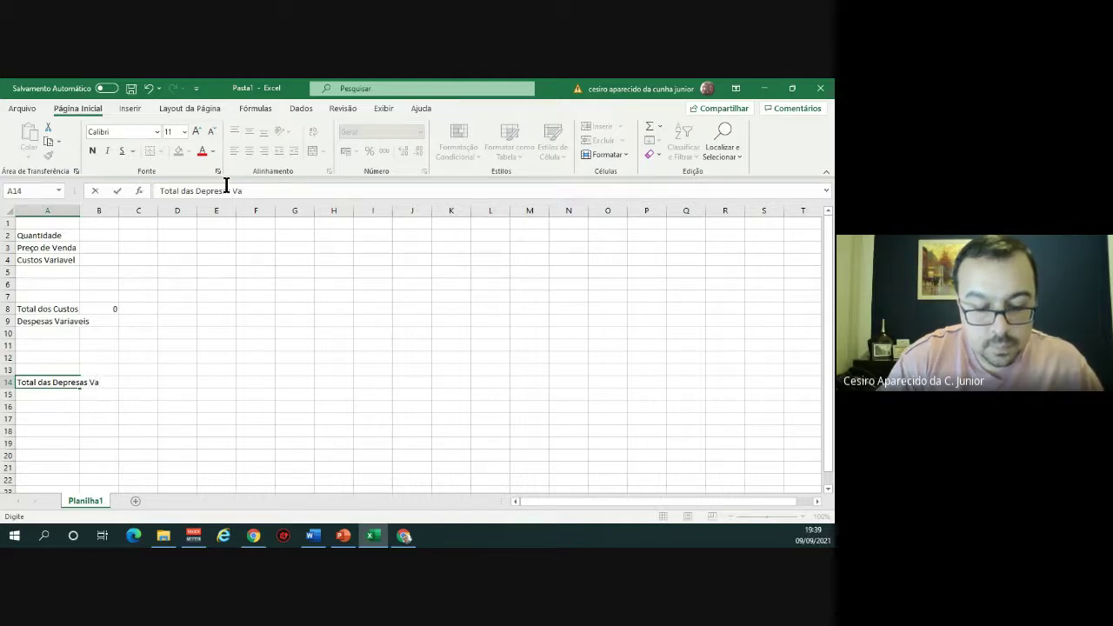
type("riaveis")
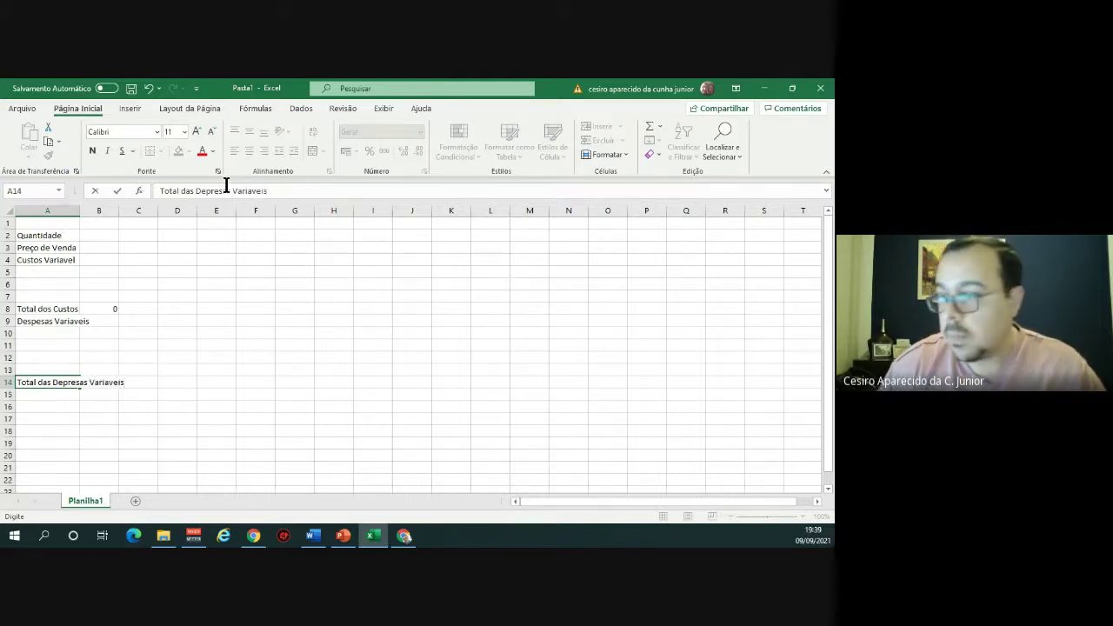
key("Return")
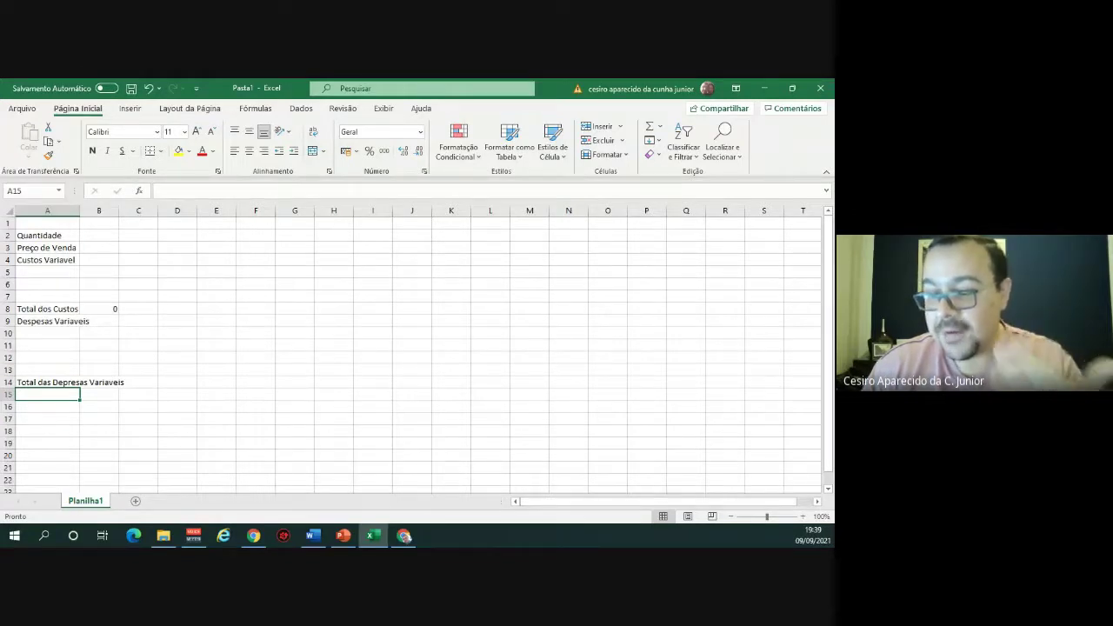
Insert a blank row above the "Despesas Variaveis" row, at row 9.
key("alt+Tab")
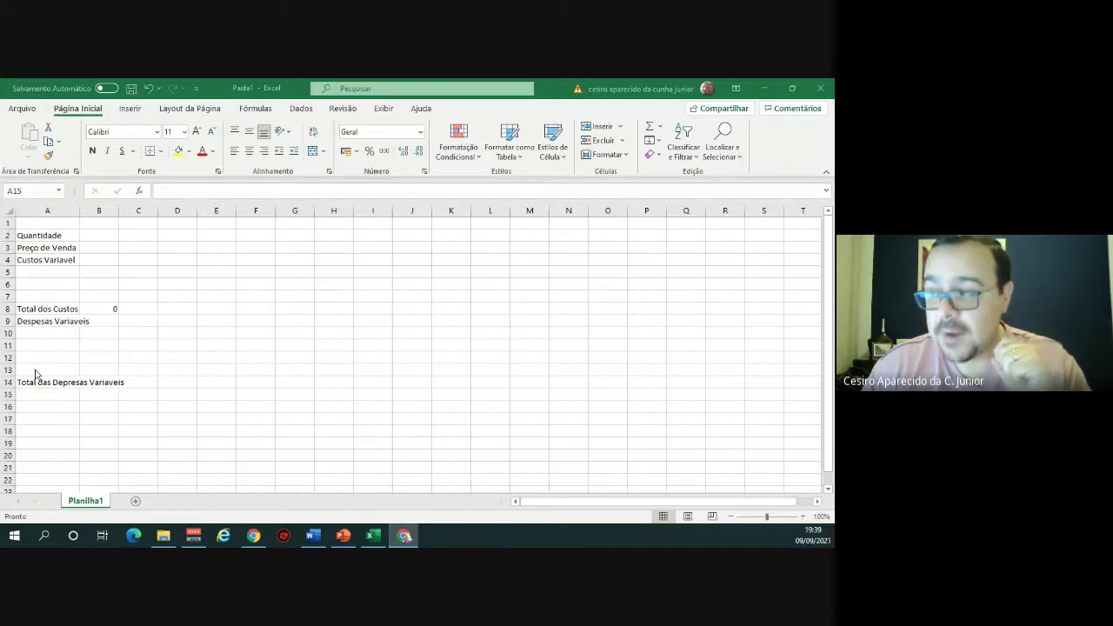
left_click(10, 323)
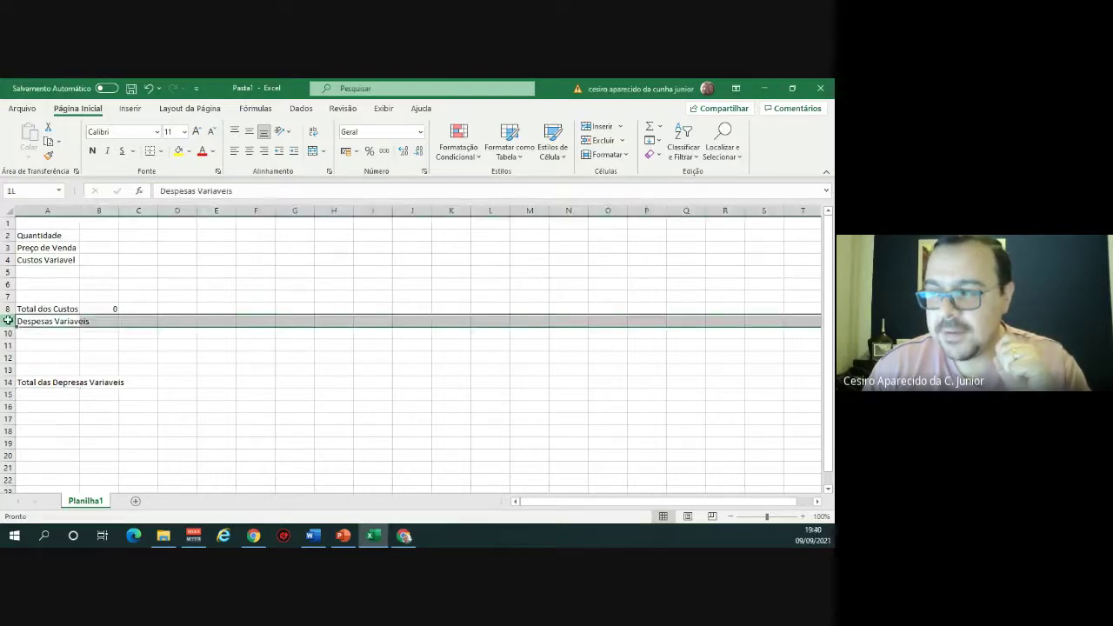
right_click(11, 323)
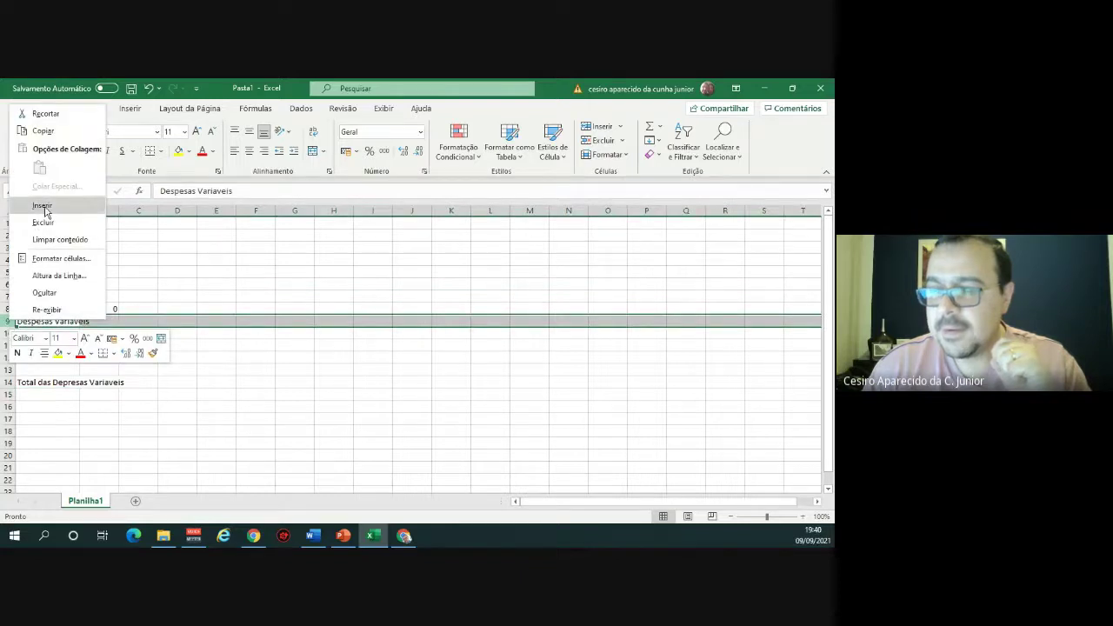
left_click(46, 206)
Enter the label "Margem de Contribuição Bruta" in the blank cell A9.
left_click(41, 324)
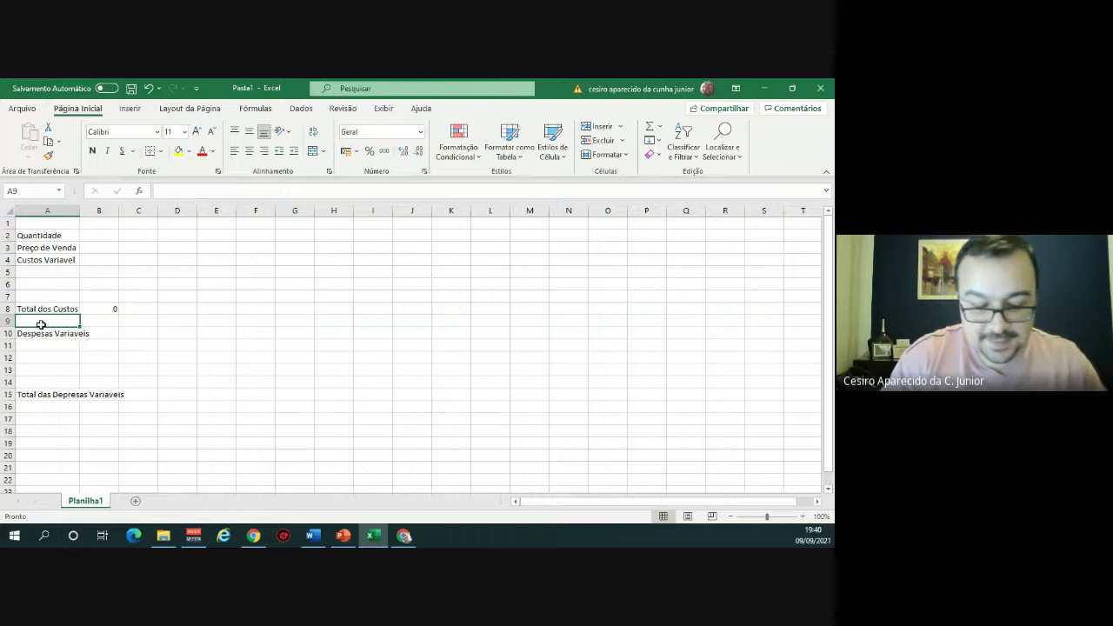
type("Marge")
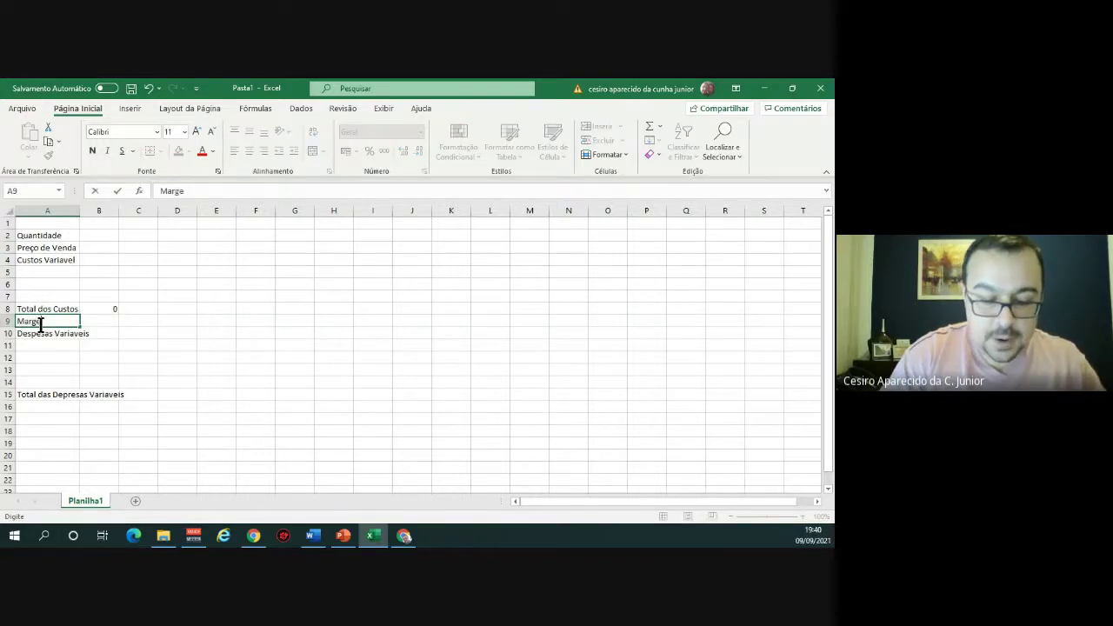
type("m de Contr")
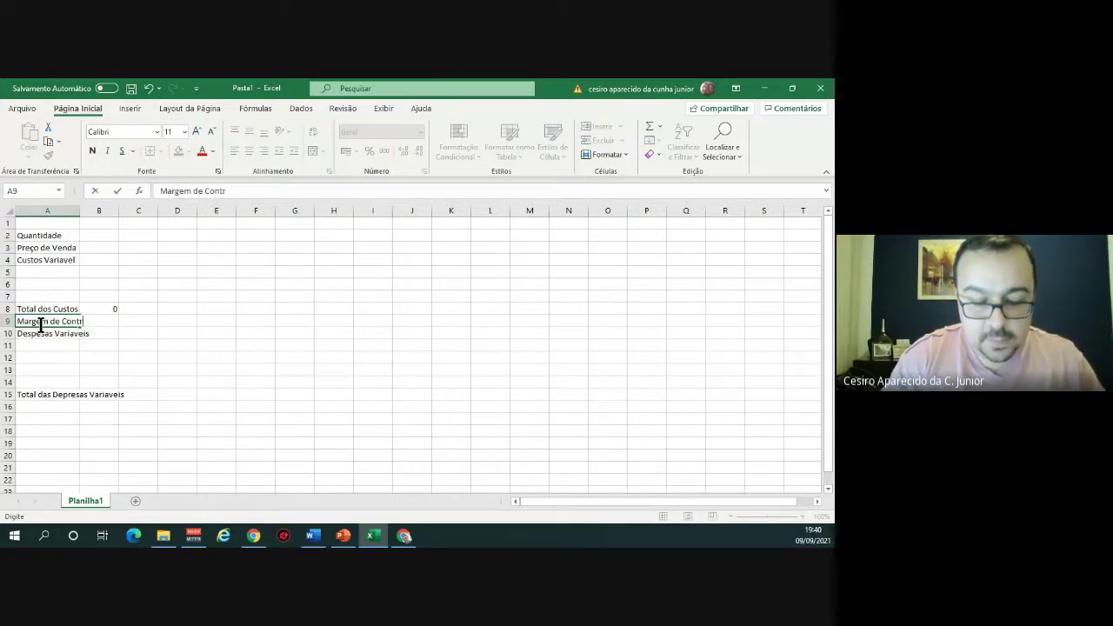
type("ibui")
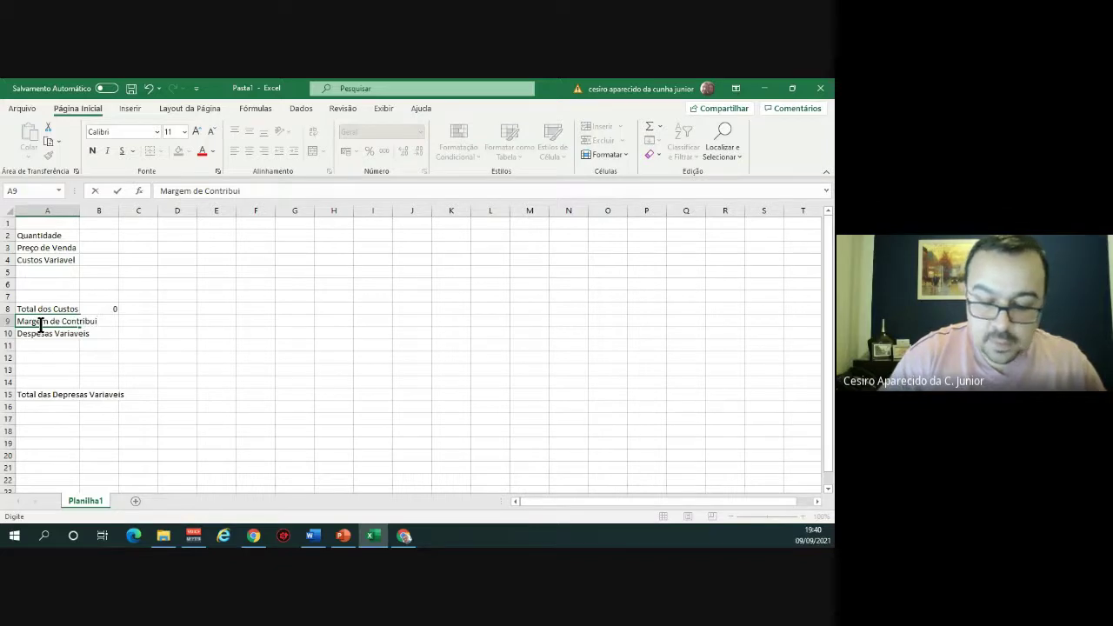
type("ção Bru")
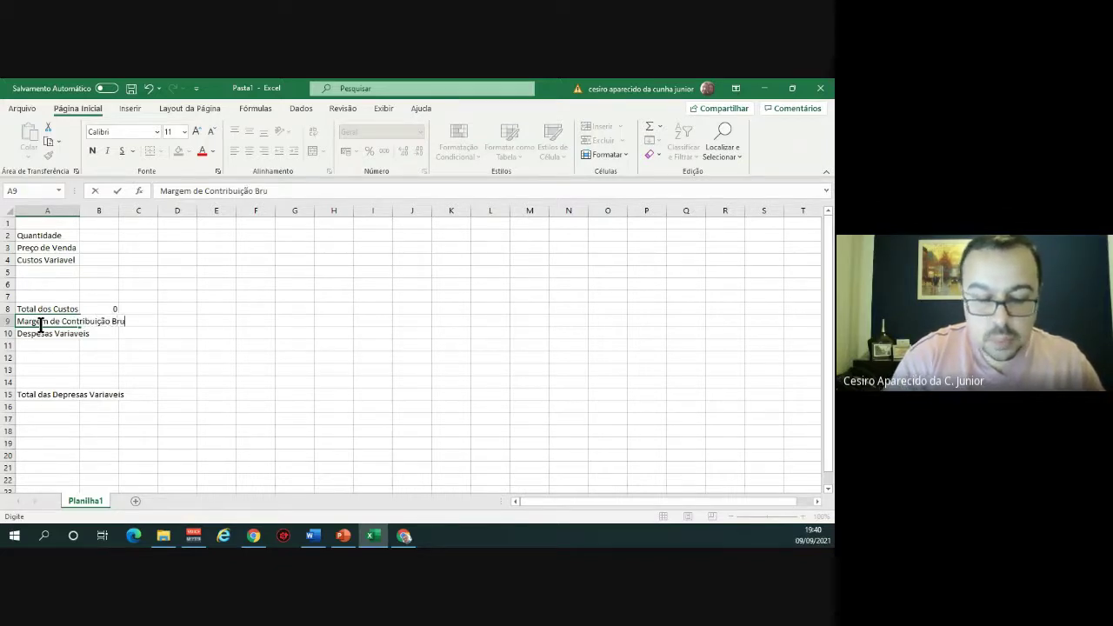
type("ta")
key("Return")
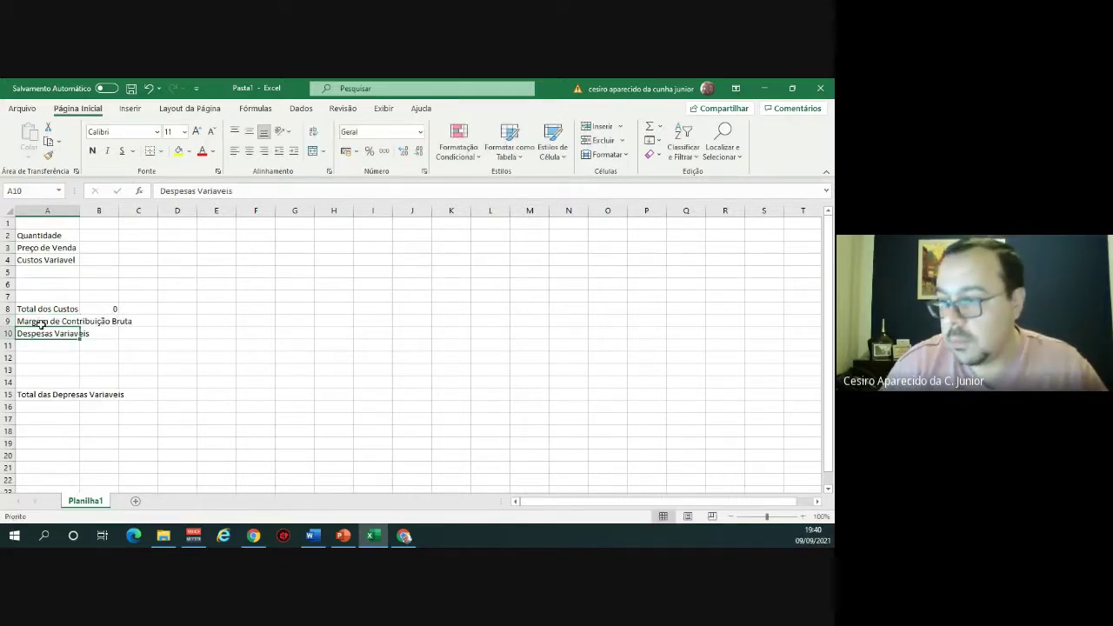
Enter the label "Margem de contribuição Liquida" in cell A16 and autofit column A to its text.
left_click(41, 324)
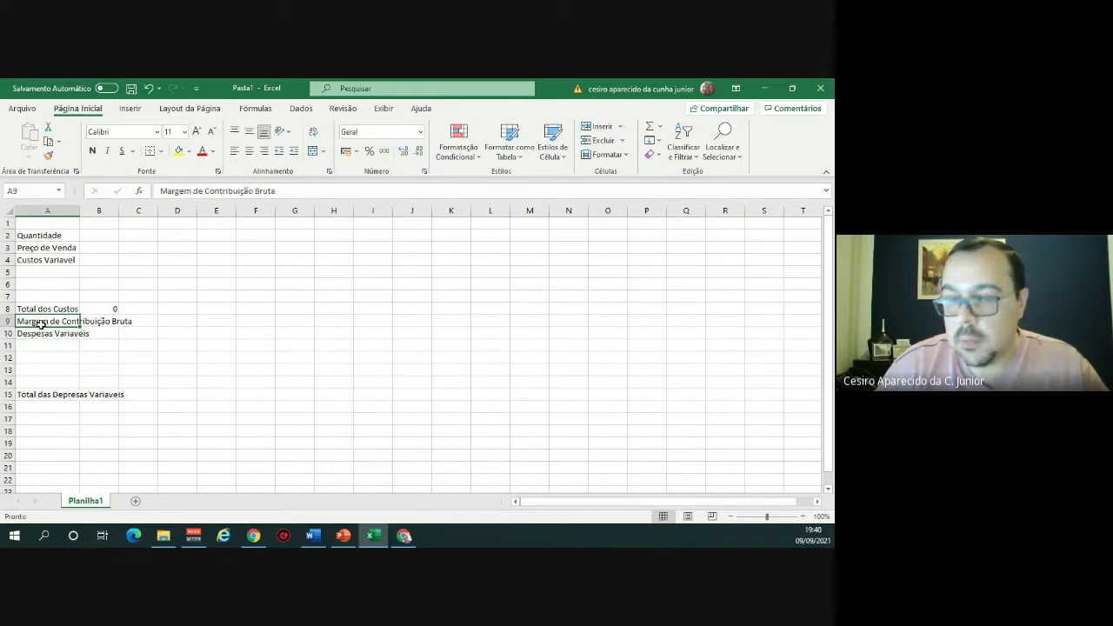
key("Down")
key("Down")
key("Down")
key("Down")
key("Down")
key("Down")
key("Down")
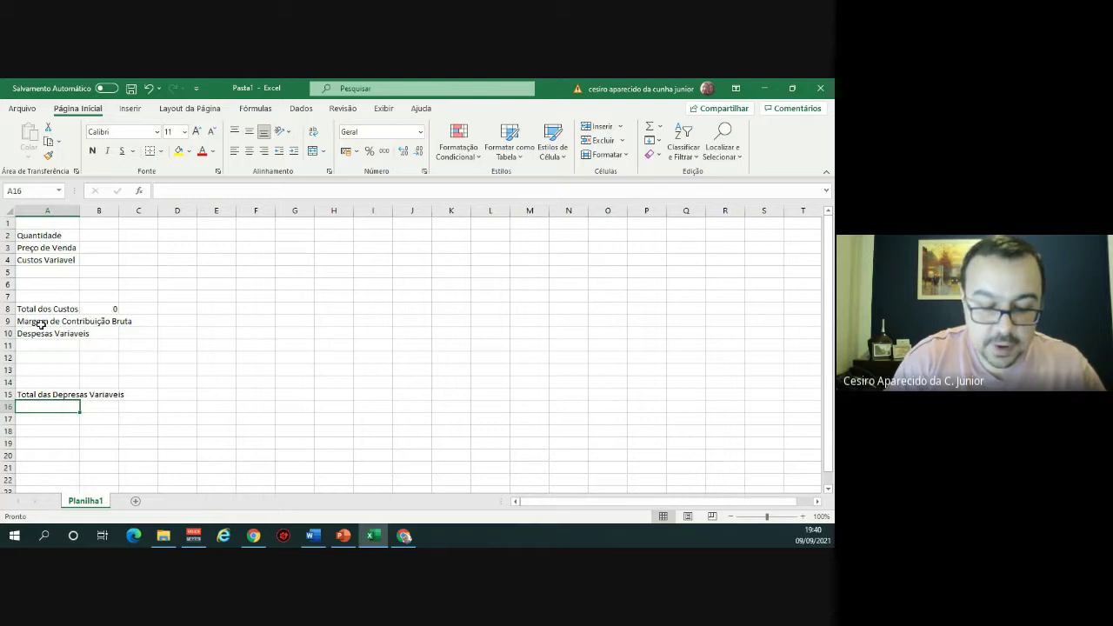
type("Mar")
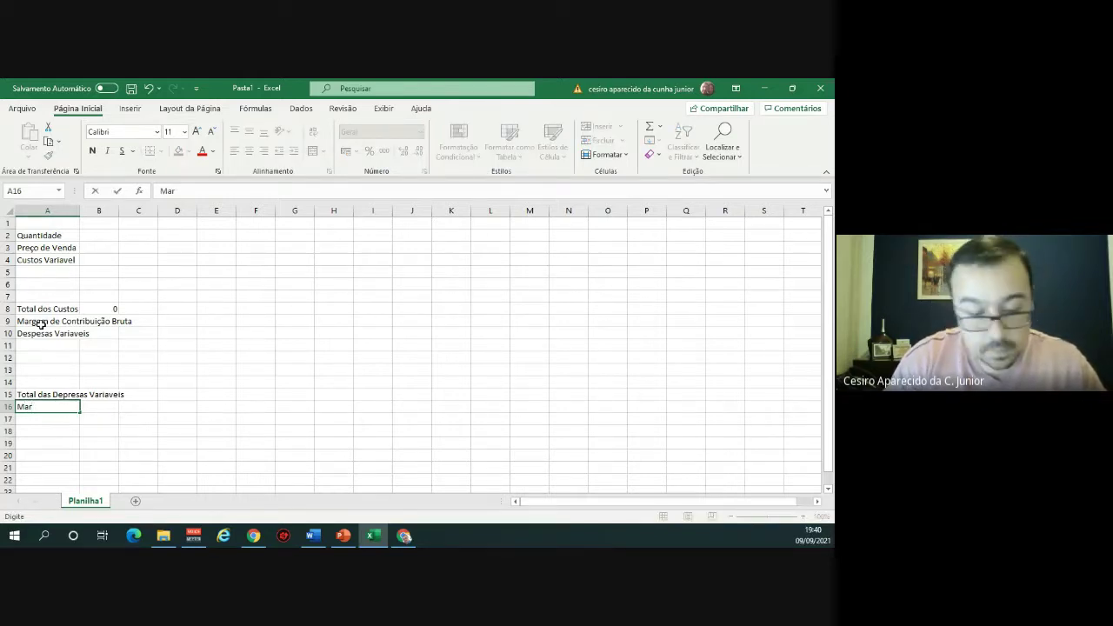
type("gem de co")
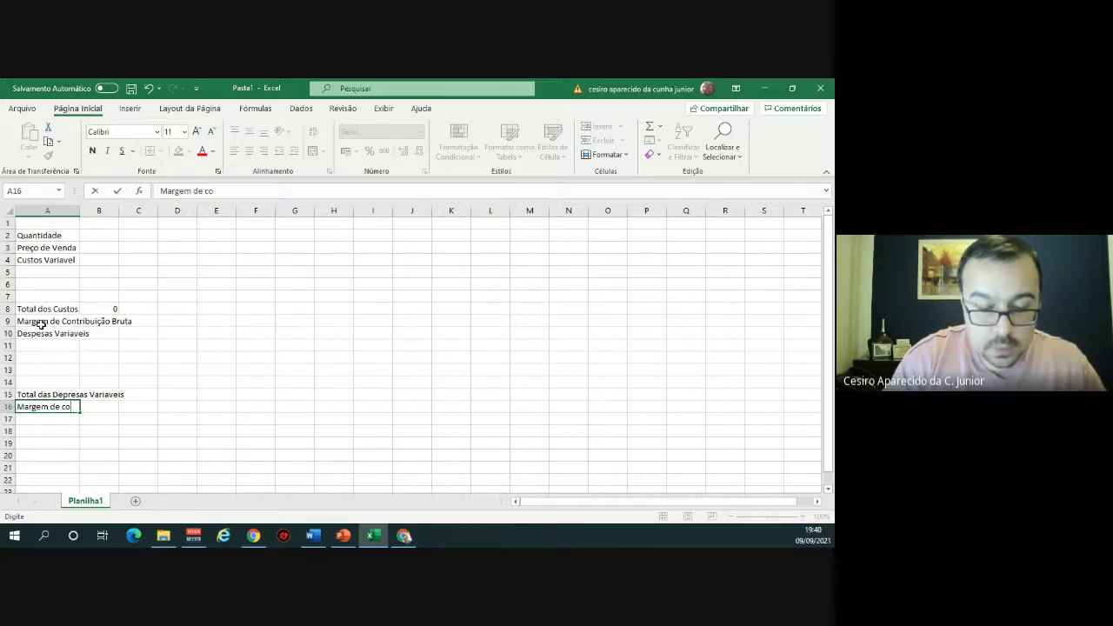
type("ntribui")
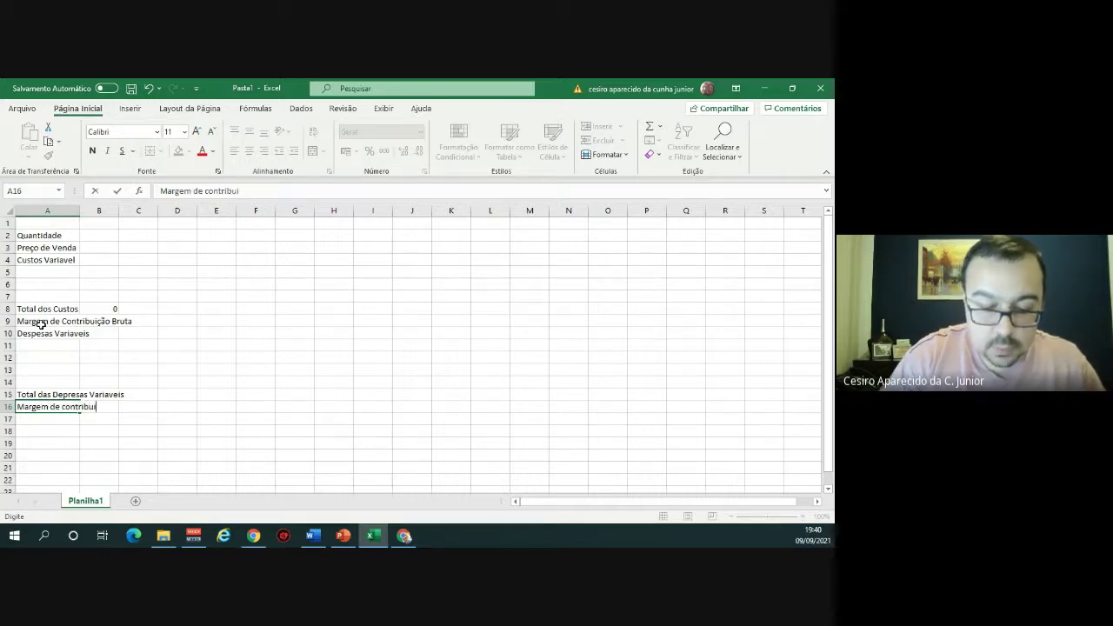
type("ção Liquida")
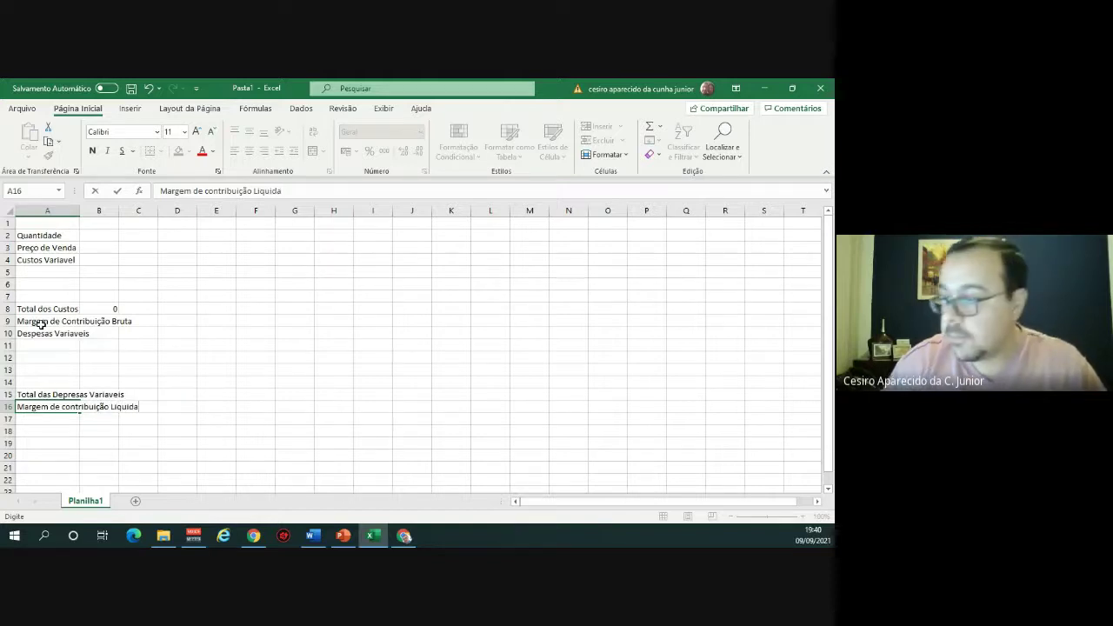
key("Return")
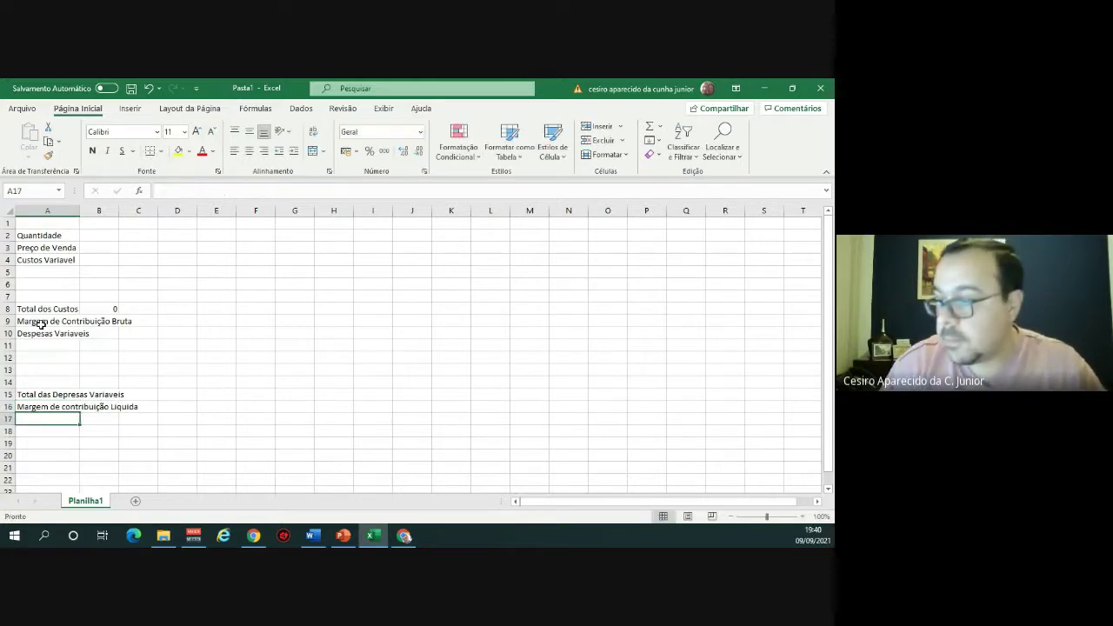
double_click(78, 209)
Enter a SOMA formula in cell B15 that adds up the range B10:B14.
left_click(161, 395)
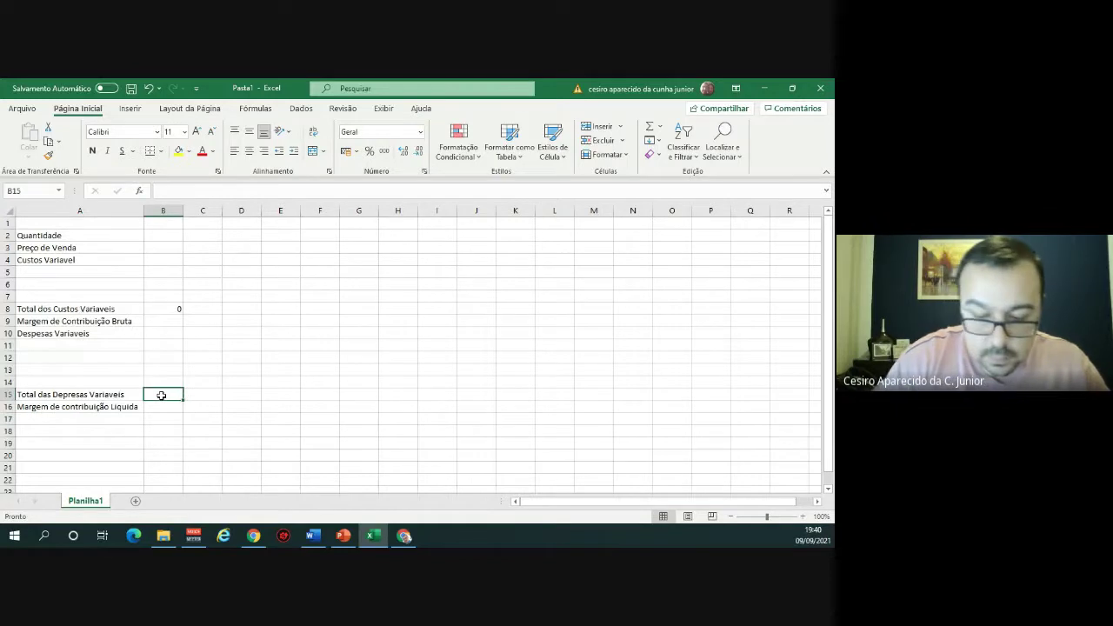
type("=soma(")
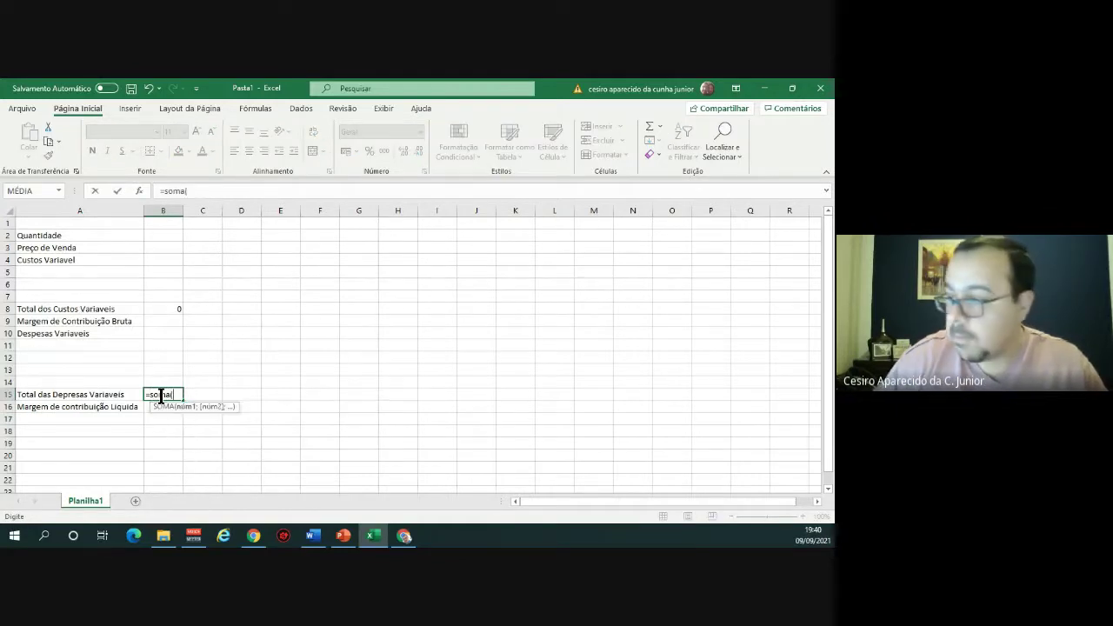
key("Up")
key("shift+Up")
key("shift+Up")
key("shift+Up")
key("shift+Up")
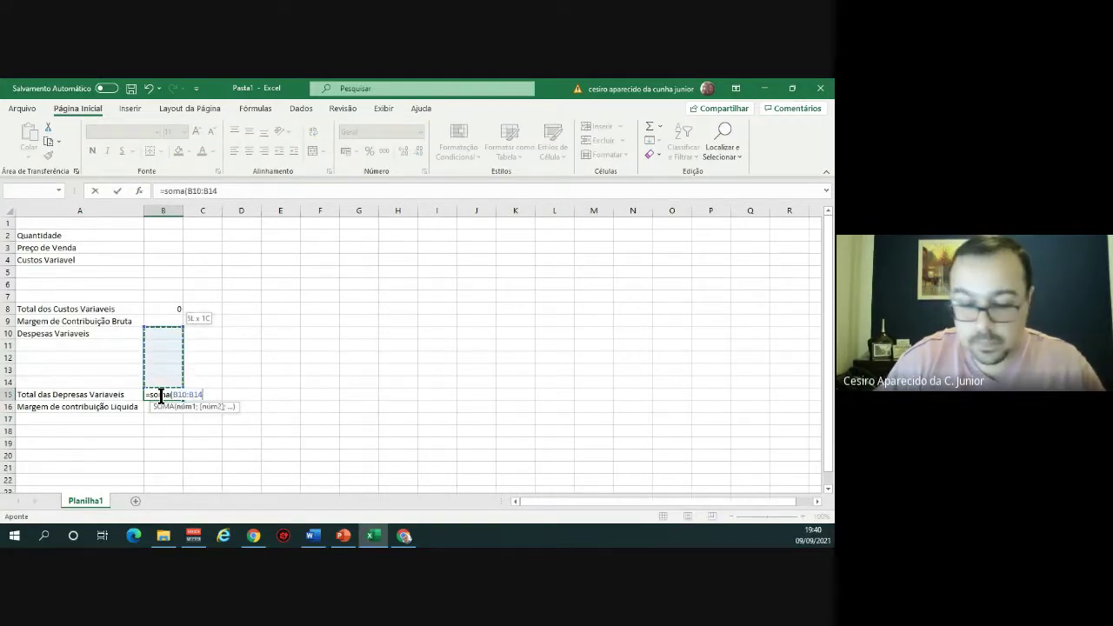
key("Return")
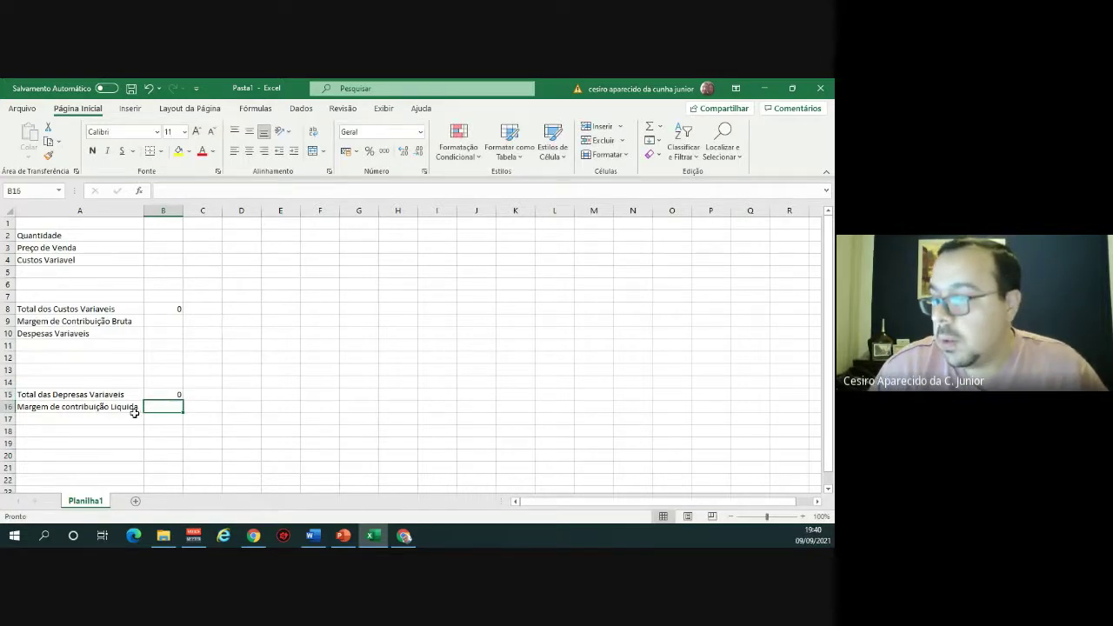
Enter the label "Margem, de Contrubuição Uniaria" in cell A17 and autofit column A to its text.
left_click(131, 420)
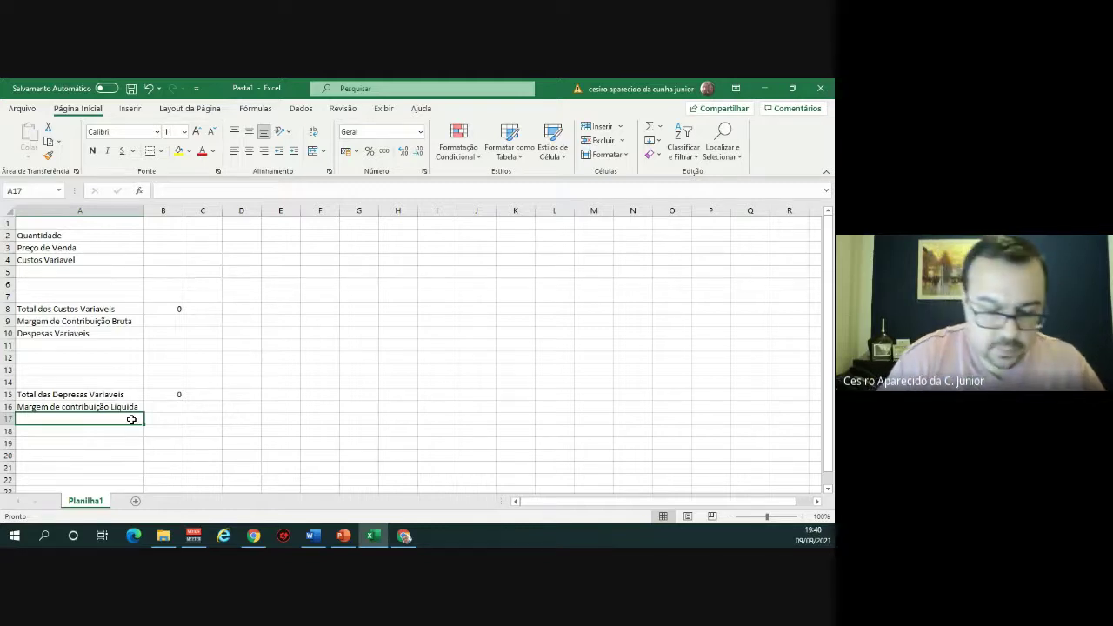
type("Margem,")
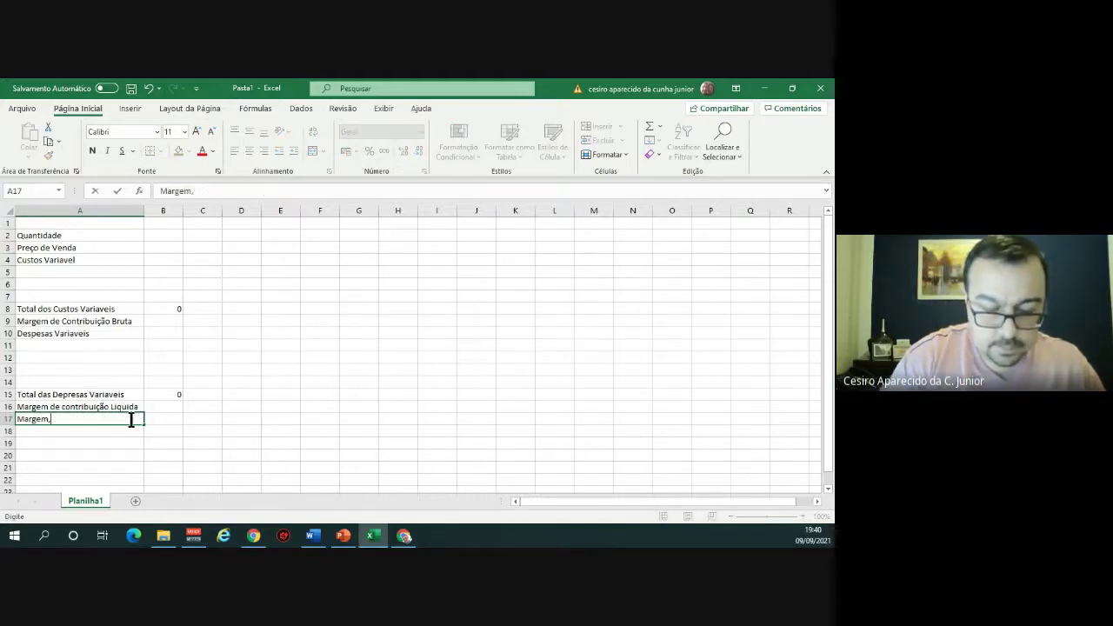
type(" de Cont")
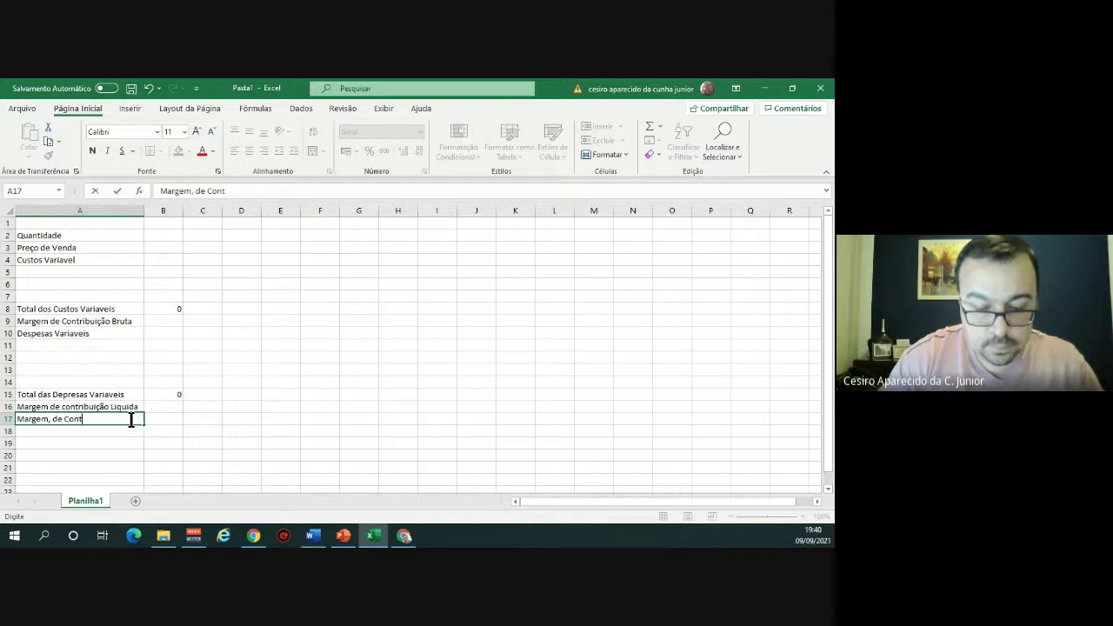
type("rubui")
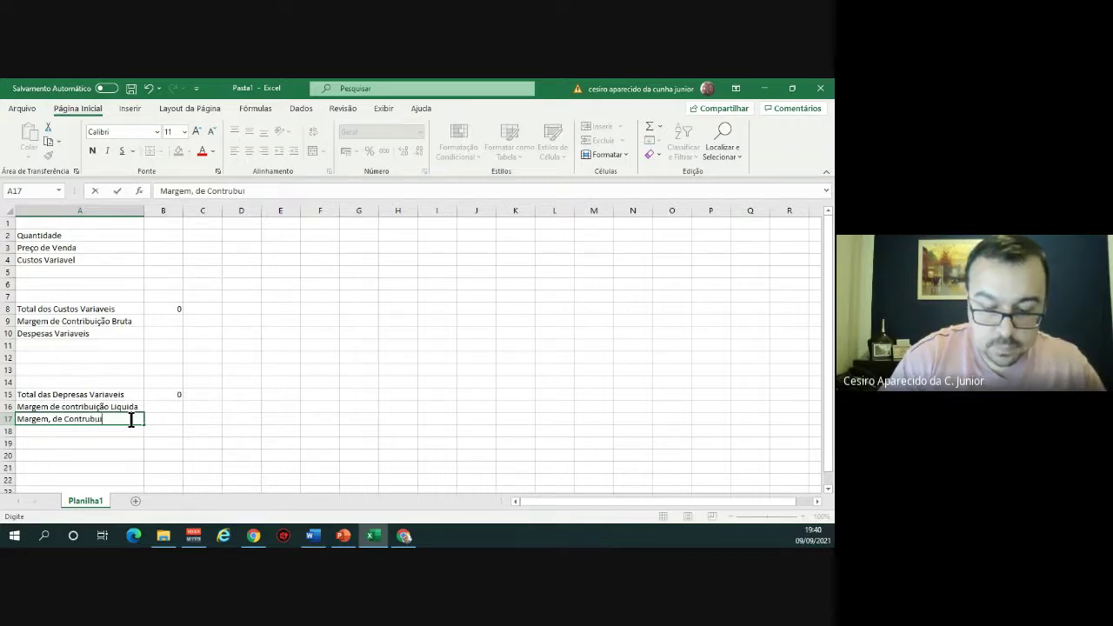
type("ção Unit")
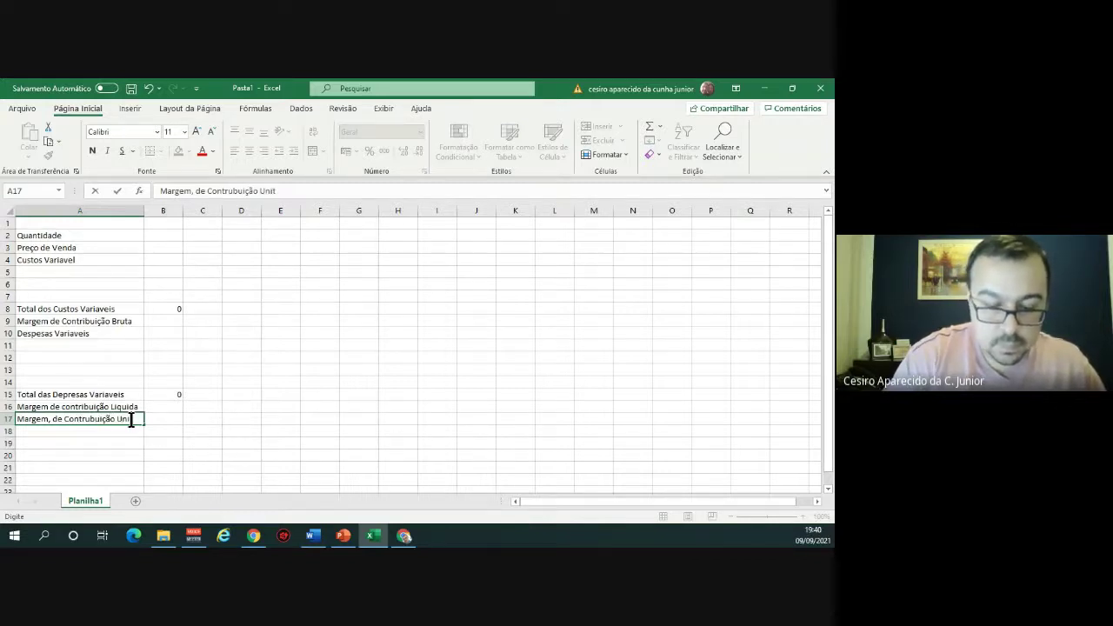
type("ária")
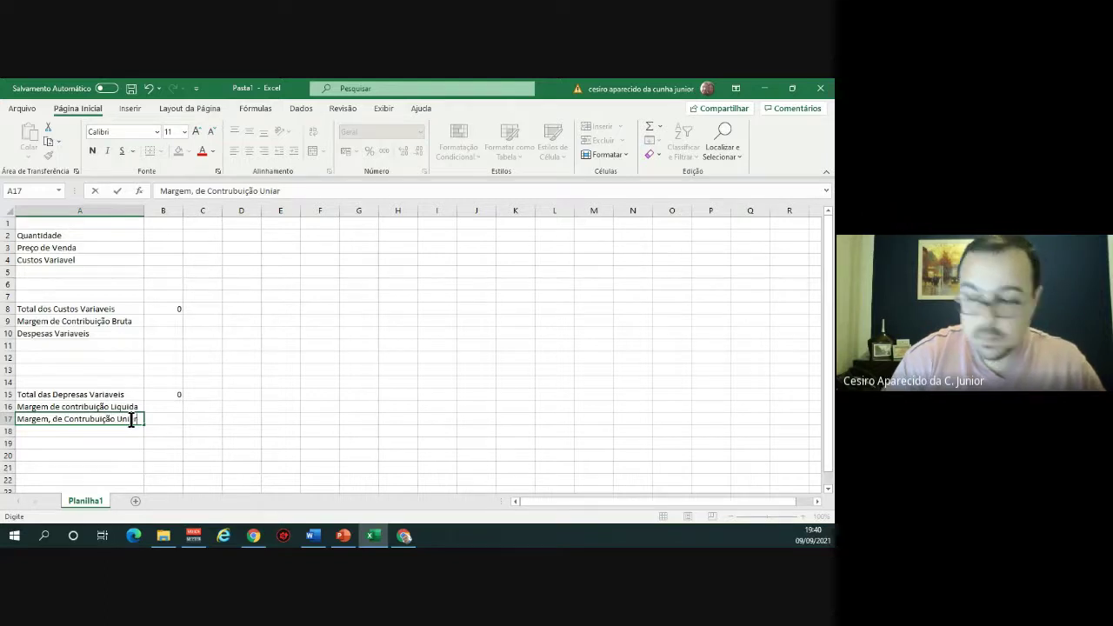
key("Return")
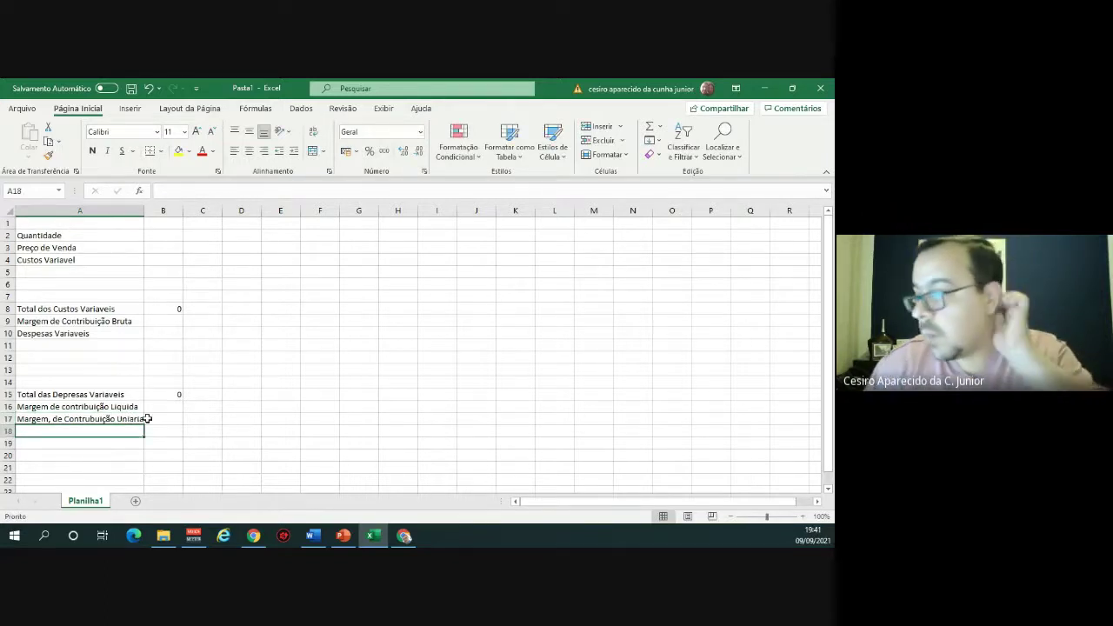
left_click(159, 418)
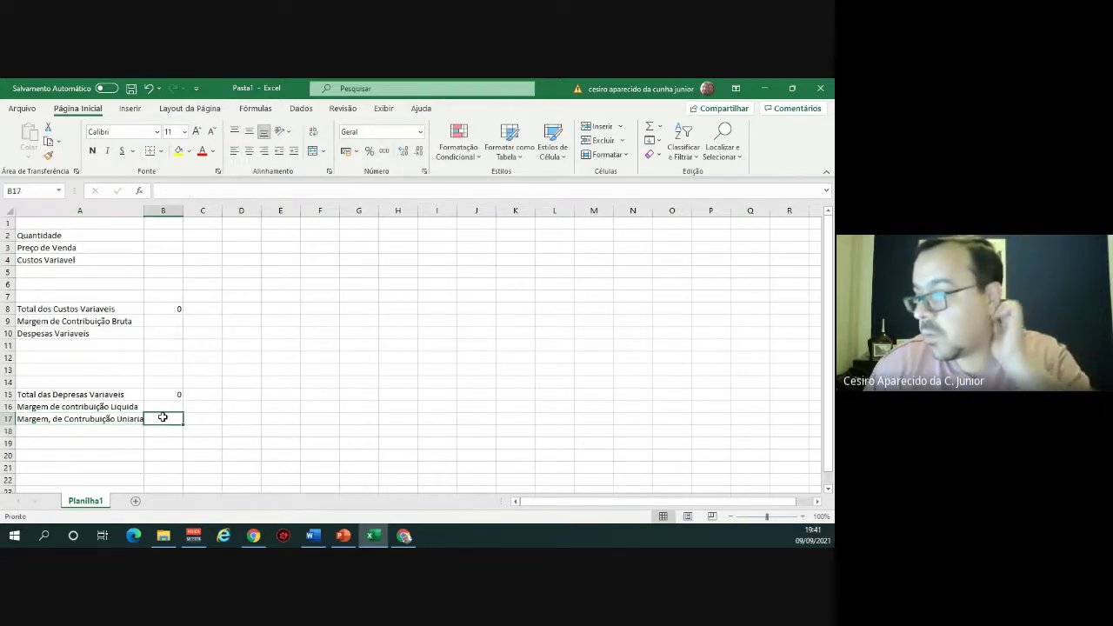
double_click(144, 211)
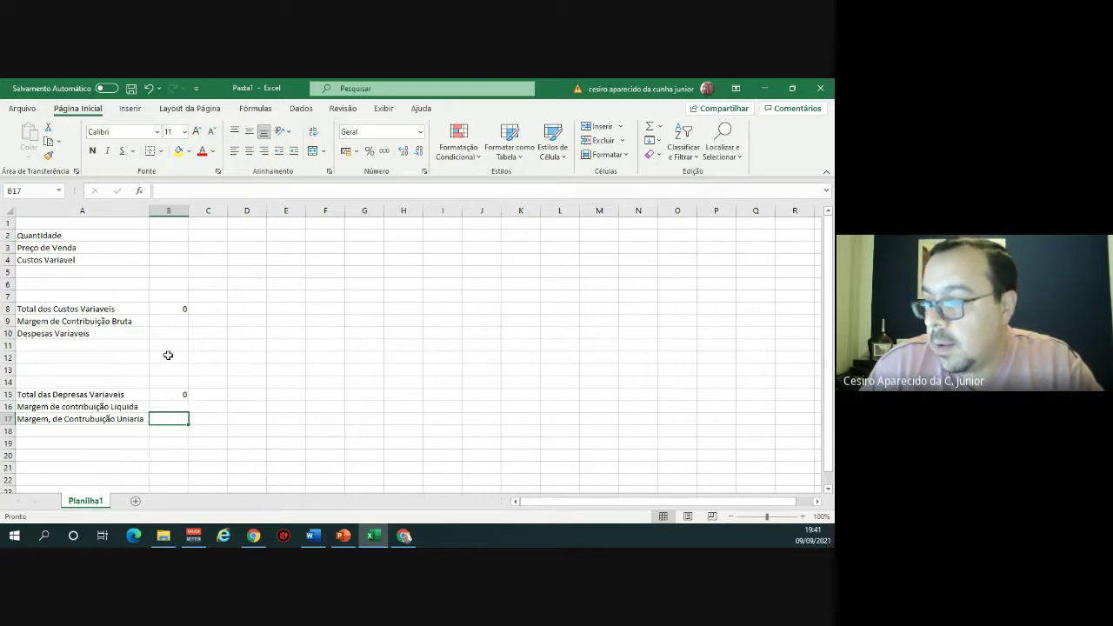
Enter the gross contribution margin formula =B3-B8 in cell B9.
left_click(171, 321)
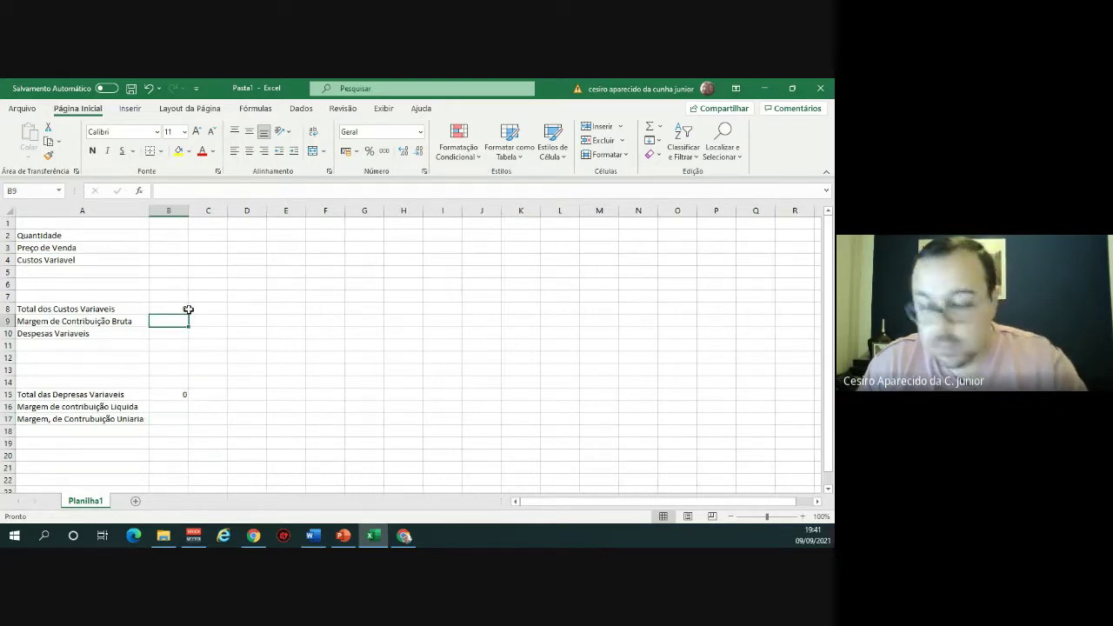
type("=")
left_click(170, 249)
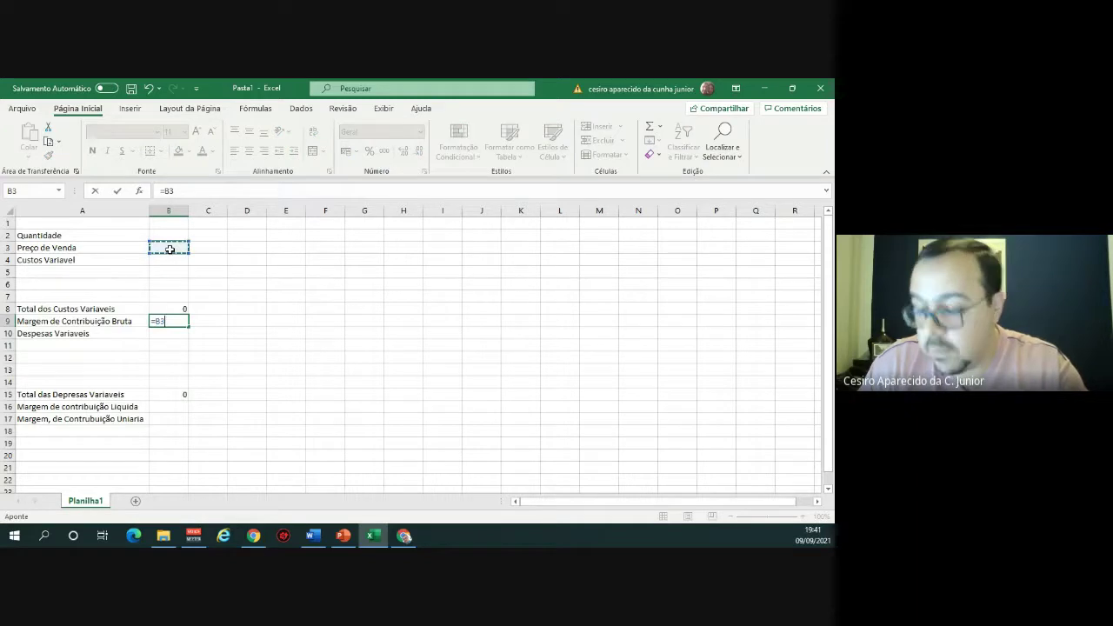
type("-")
left_click(167, 310)
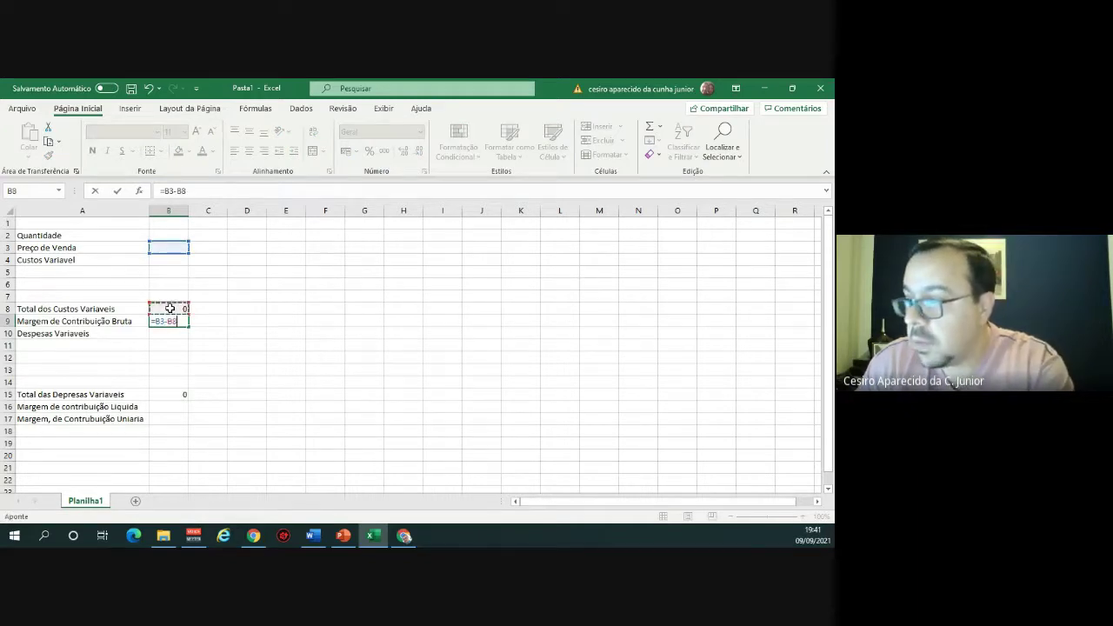
key("Return")
Enter a net contribution margin formula in cell B16 that subtracts B15 from B9.
left_click(160, 407)
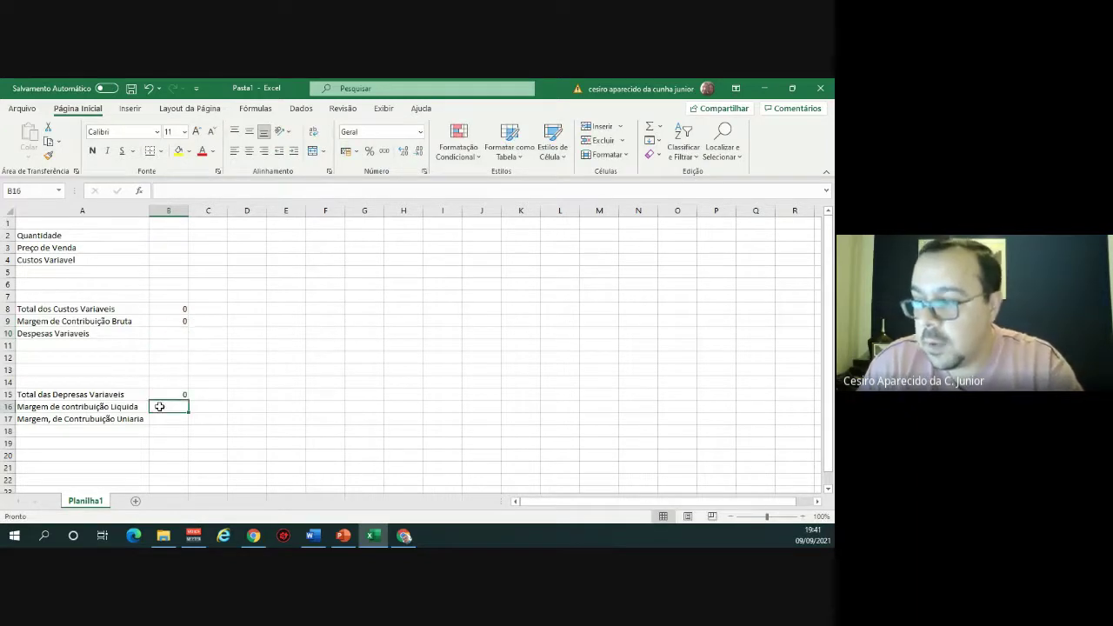
type("=")
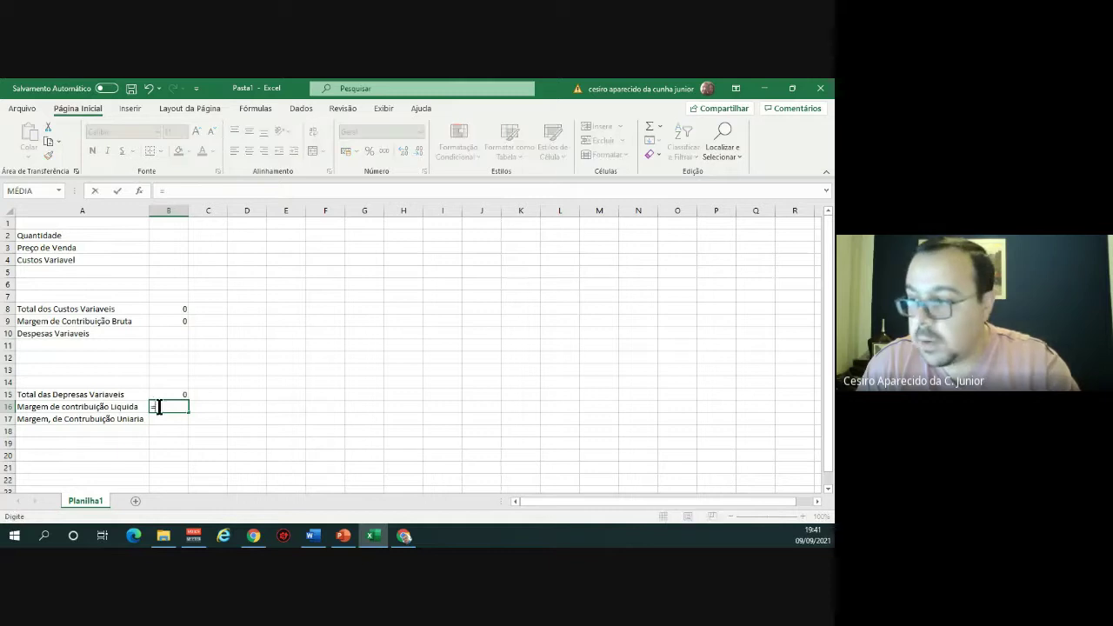
left_click(178, 323)
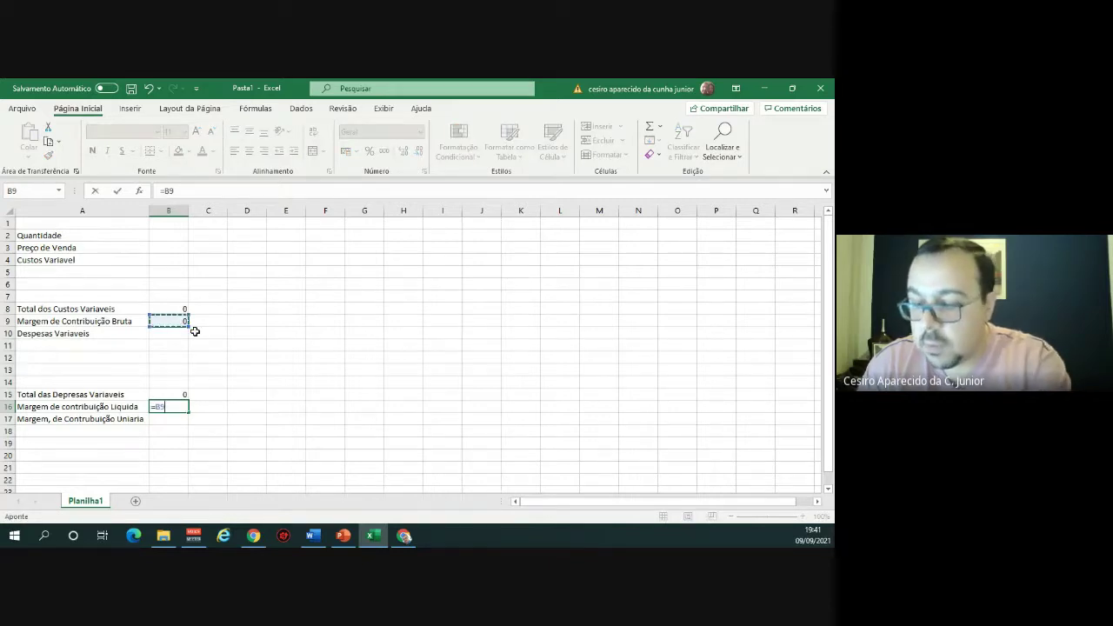
type("-")
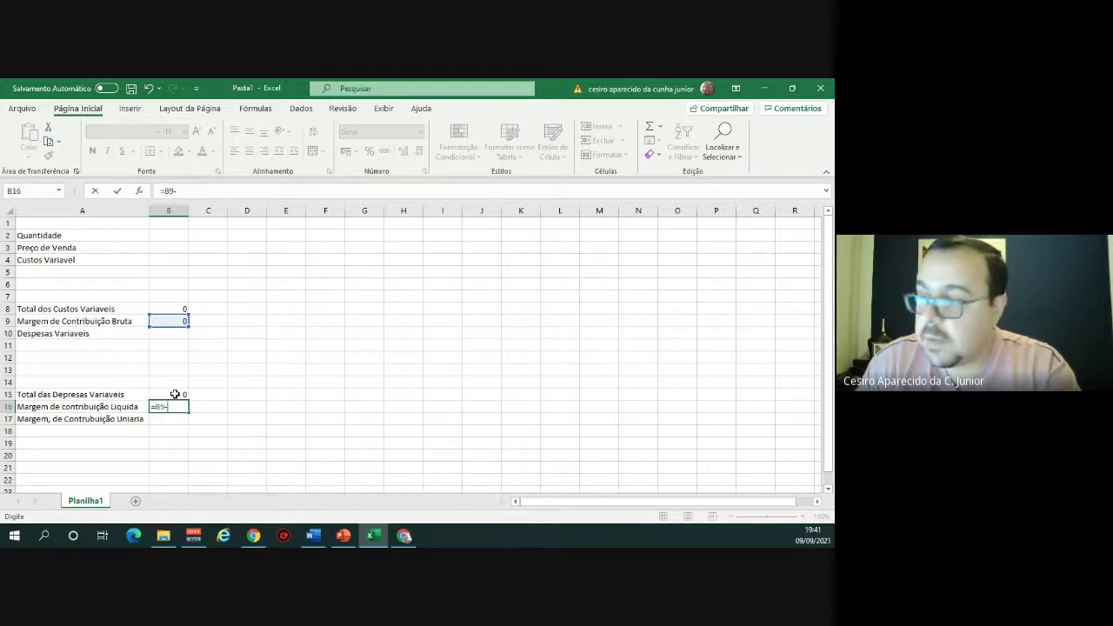
left_click(175, 394)
key("Return")
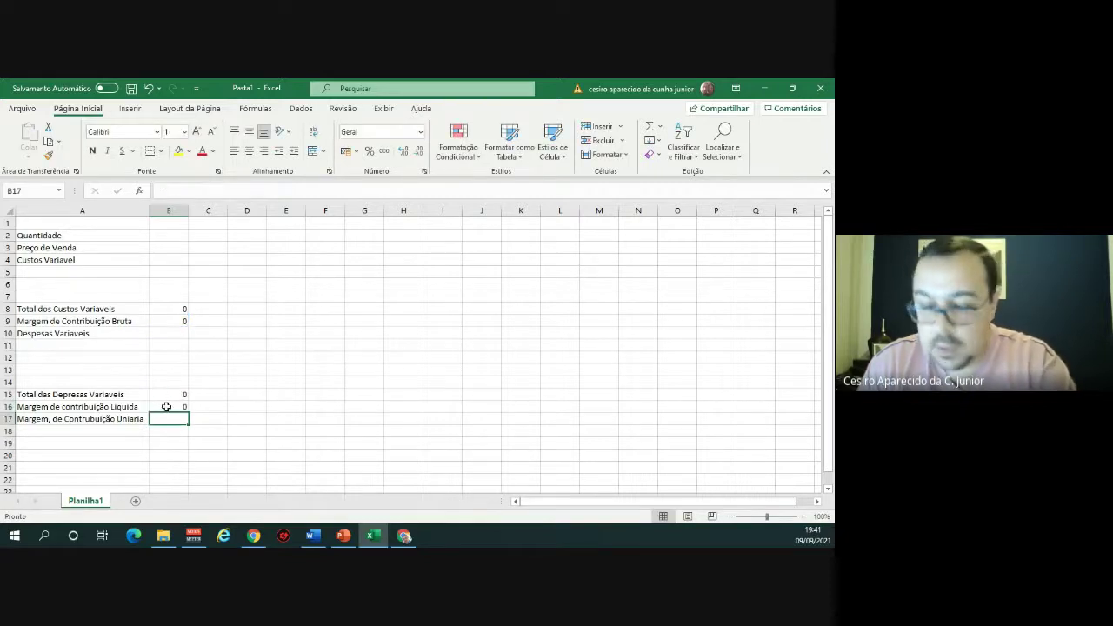
Enter the unit contribution margin formula =B16/B2 in cell B17.
type("=")
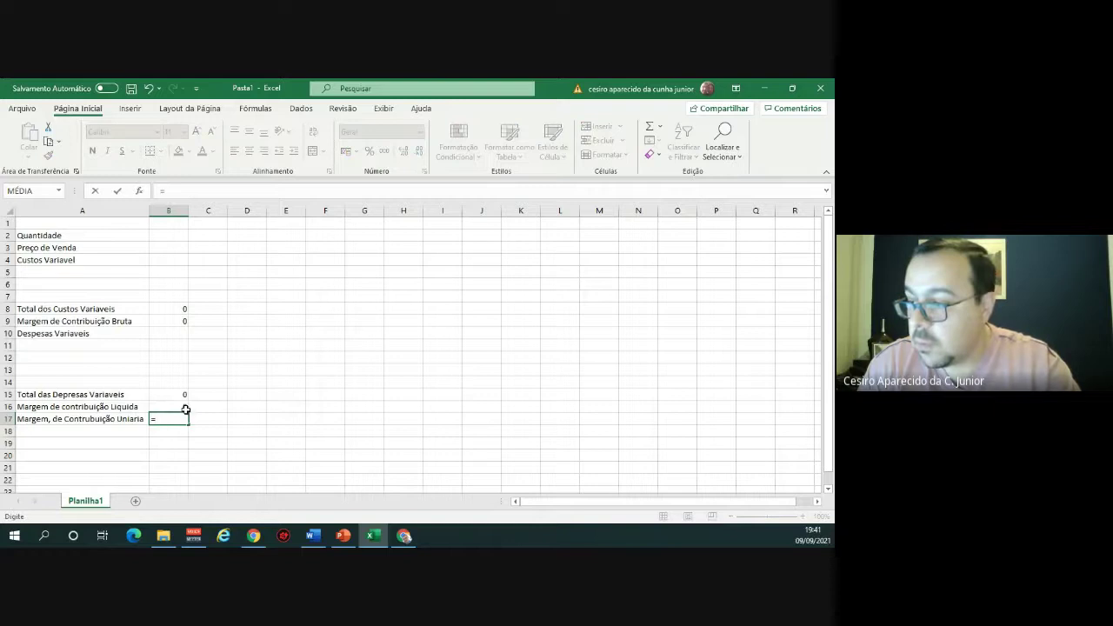
left_click(185, 406)
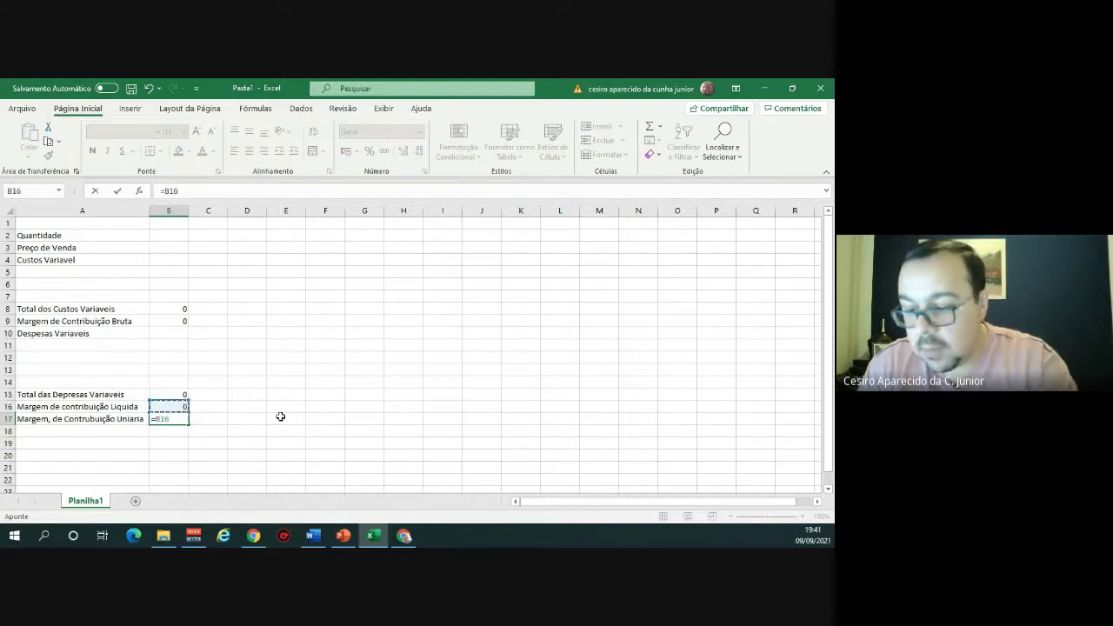
type("/")
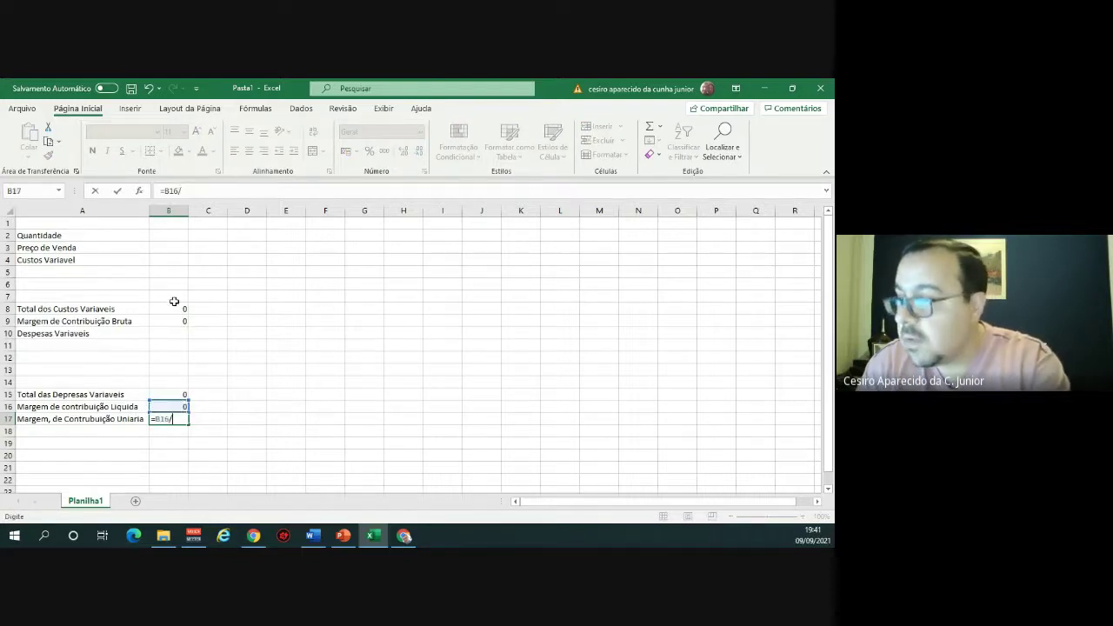
left_click(170, 236)
key("Return")
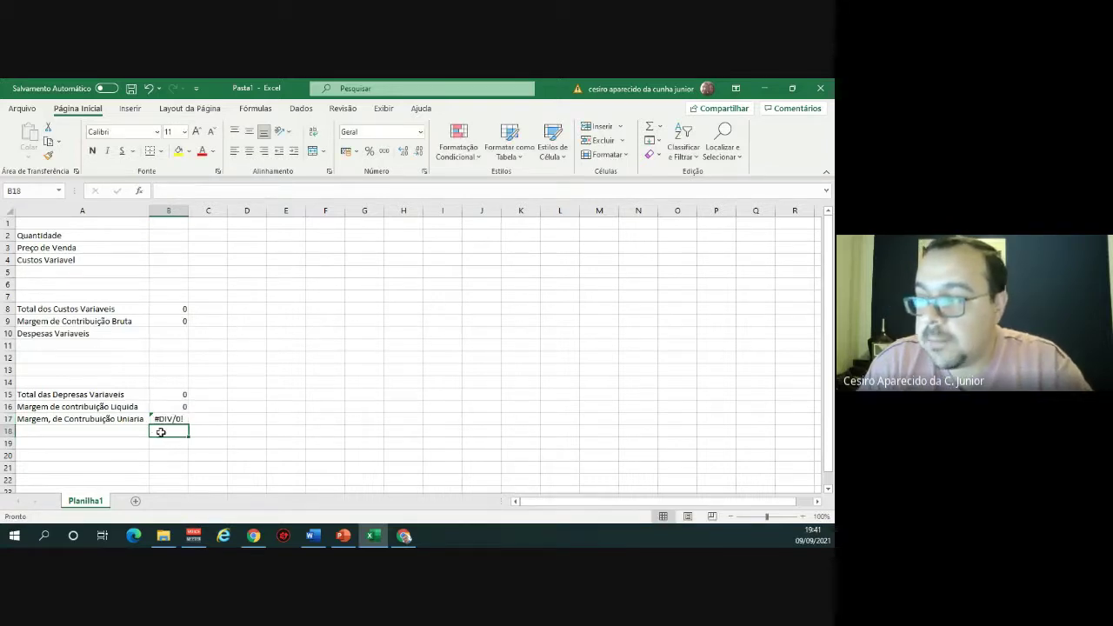
Remove the comma after "Margem" in the label in cell A17.
left_click(50, 418)
double_click(53, 418)
type(",")
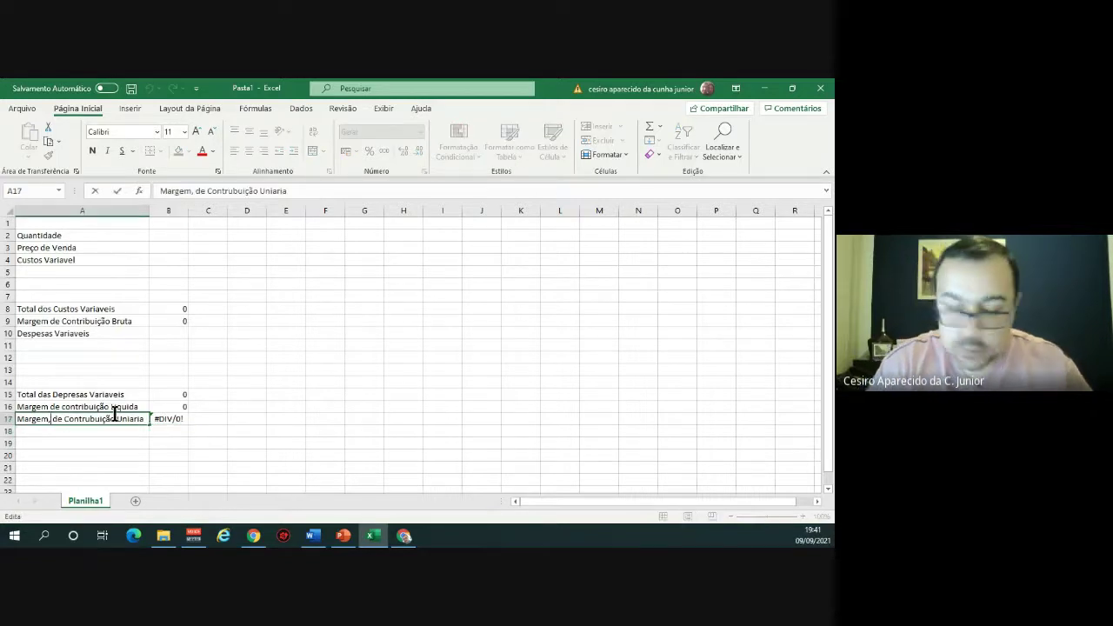
key("BackSpace")
key("Return")
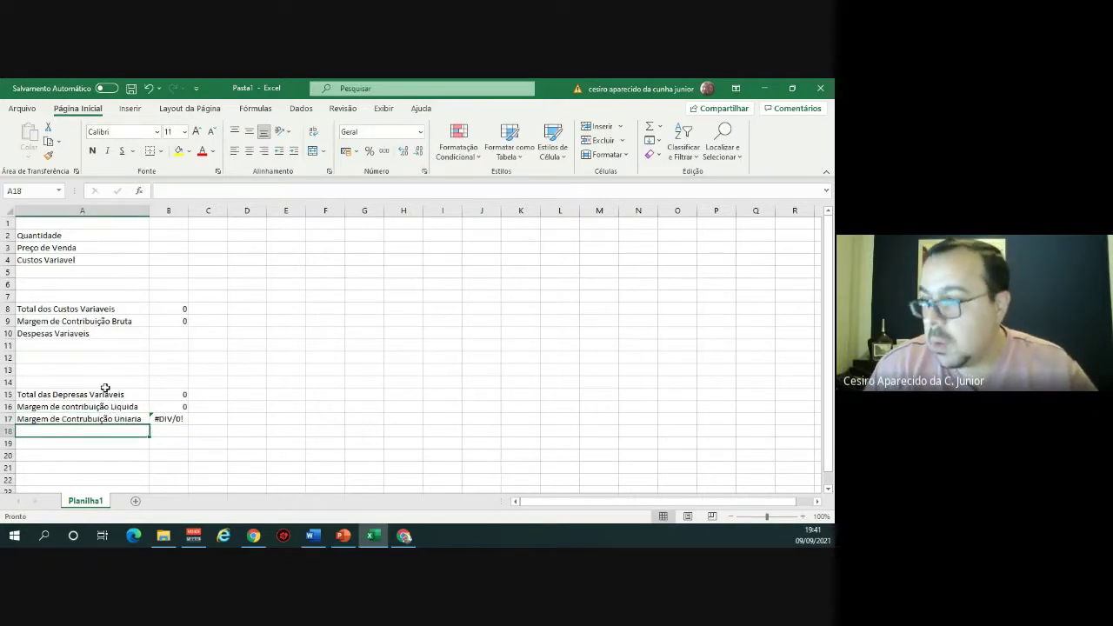
Apply all borders to the range A2:B17.
left_click_drag(121, 236, 160, 420)
left_click(160, 151)
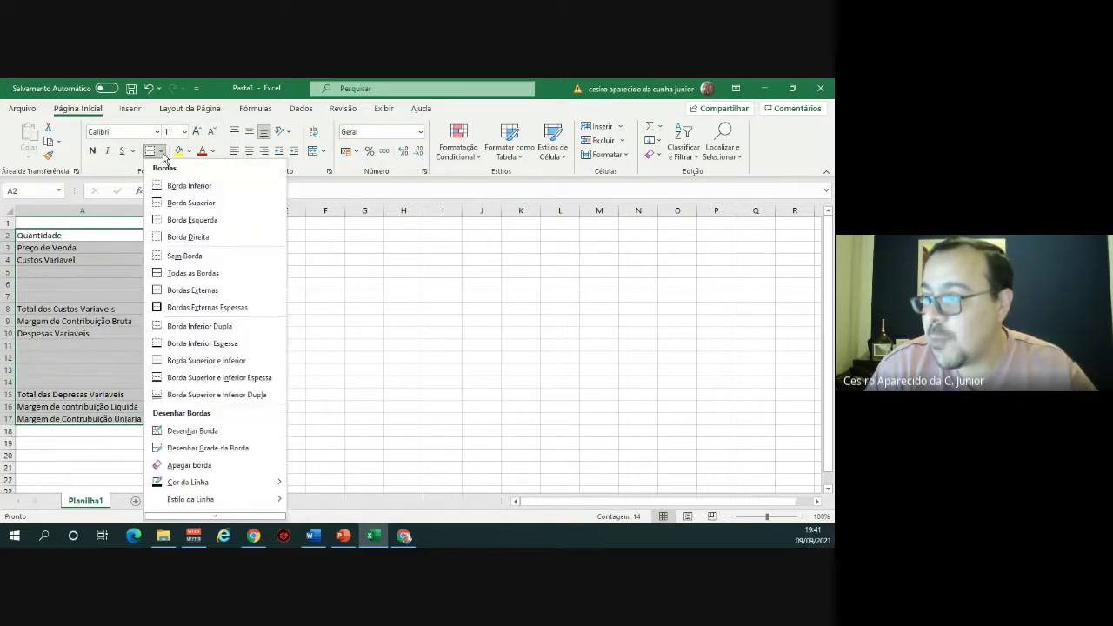
left_click(188, 275)
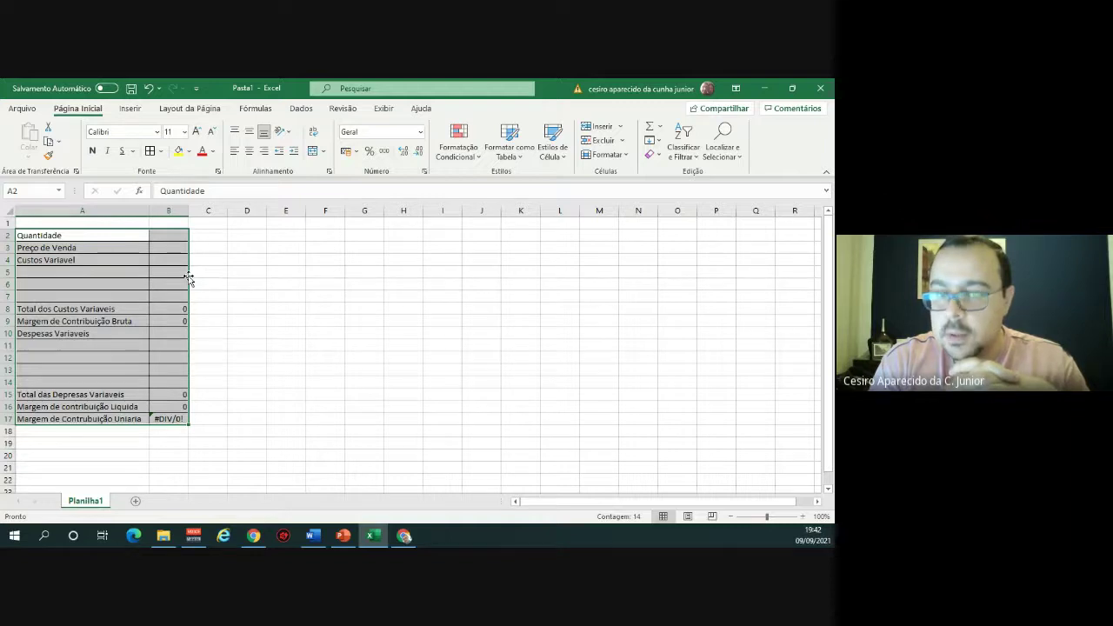
left_click(224, 277)
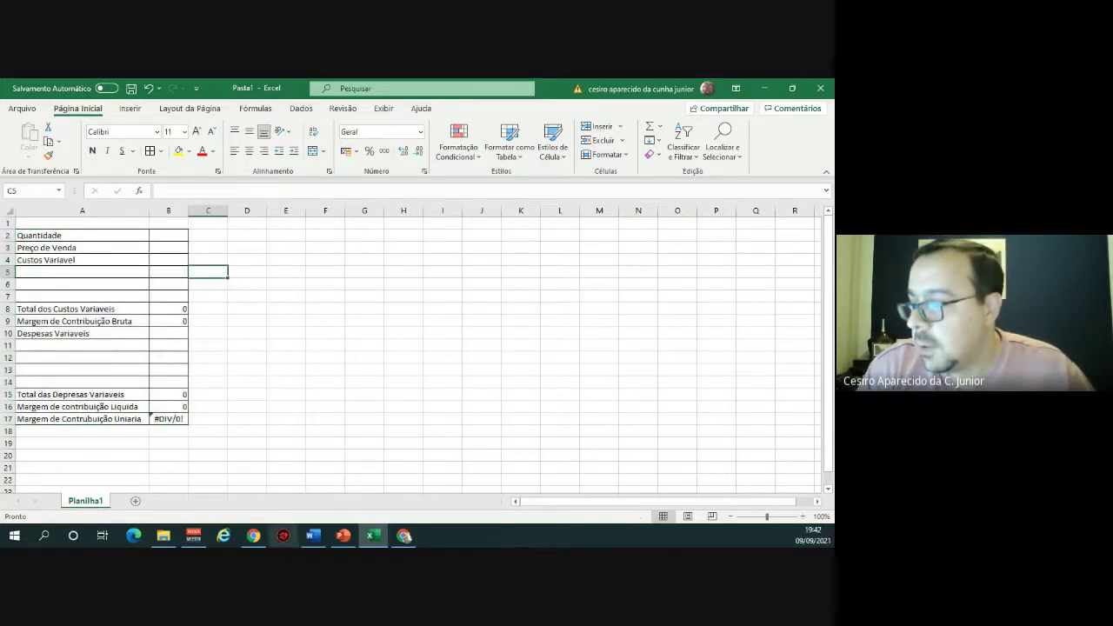
Read exercise 01 in the Word document for the sale price and tax rate, and return to the Preço de Venda row in Excel.
left_click(313, 536)
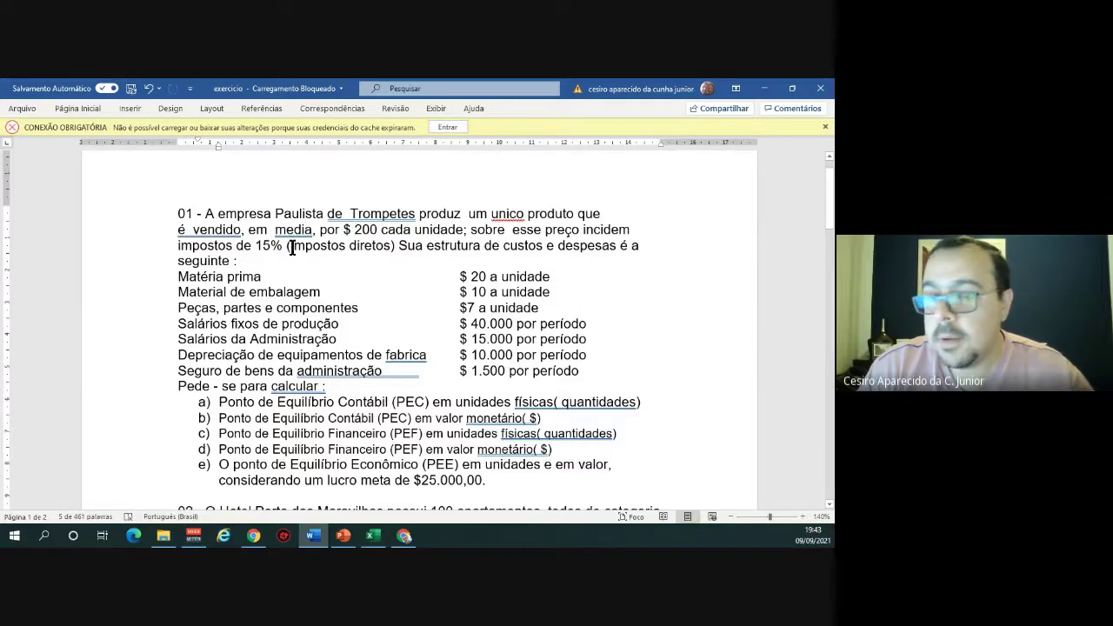
key("alt+Tab")
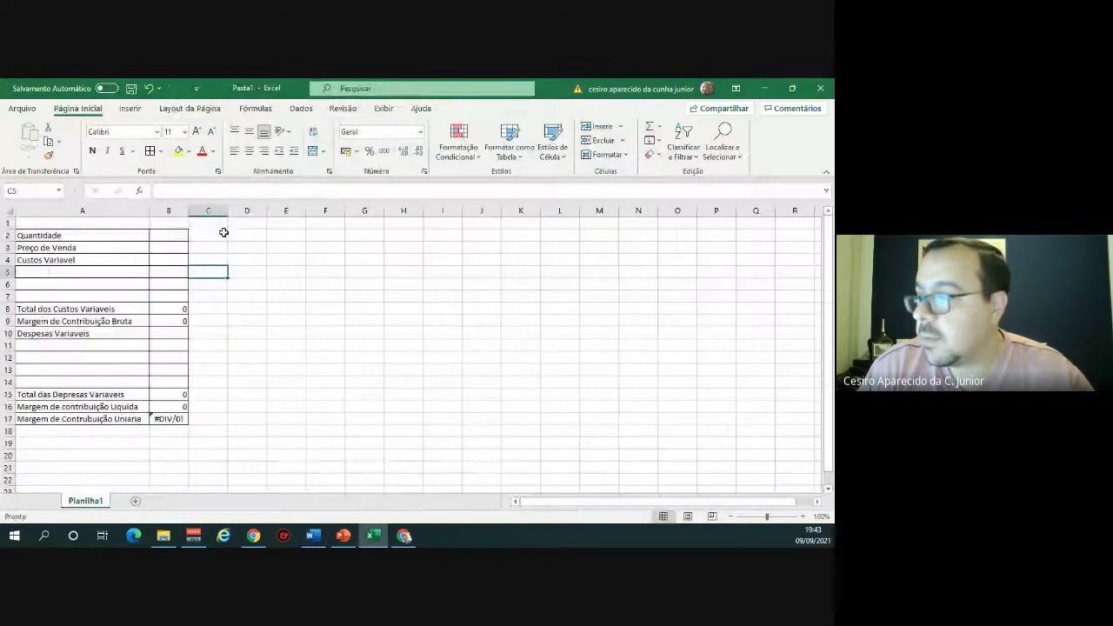
left_click(169, 247)
left_click(20, 246)
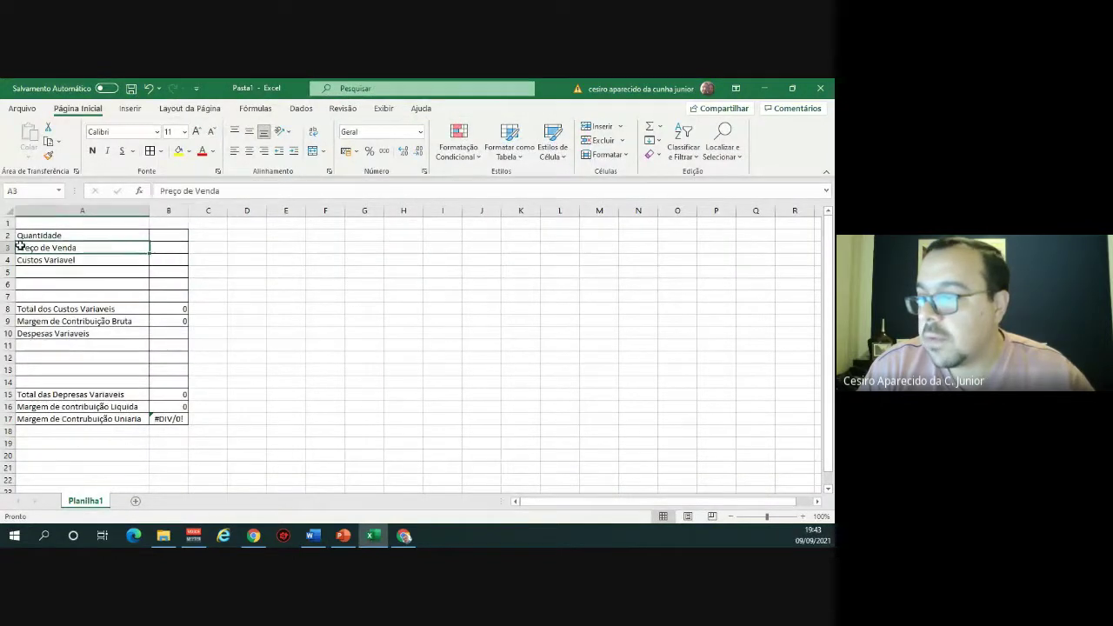
left_click_drag(19, 247, 173, 249)
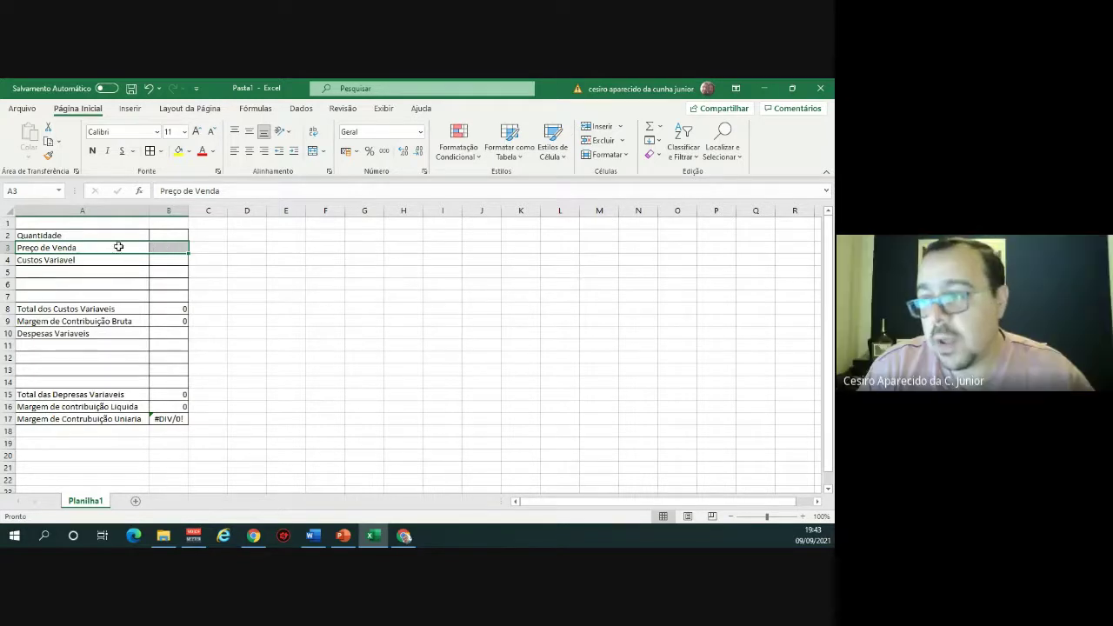
left_click(165, 247)
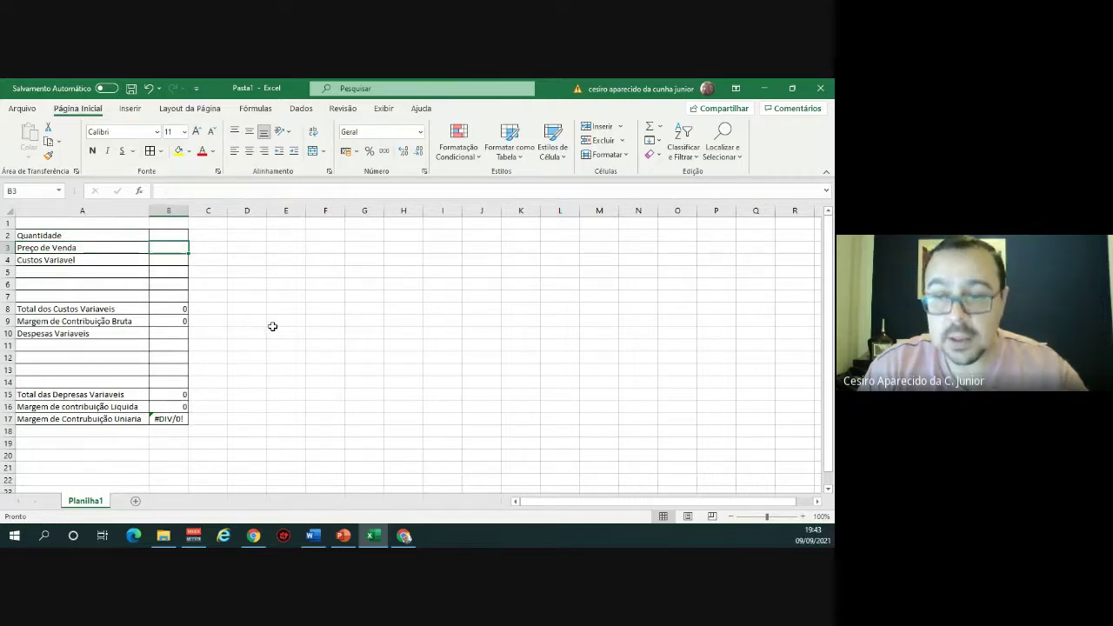
Enter the label "RB" in cell E1 and the value 200 in F1.
left_click(291, 224)
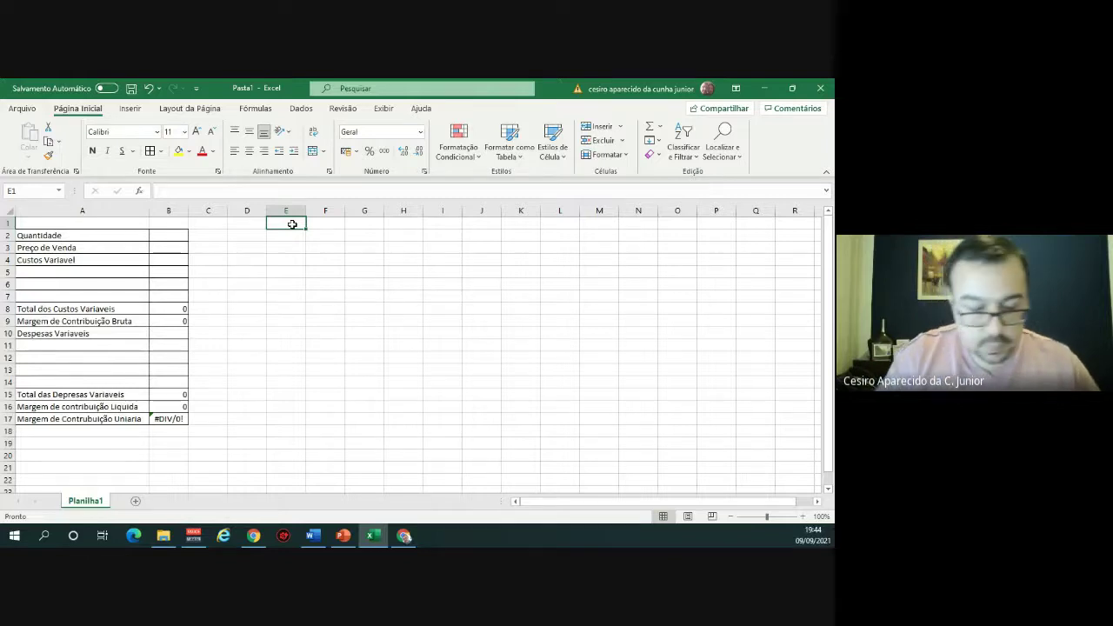
type("RB")
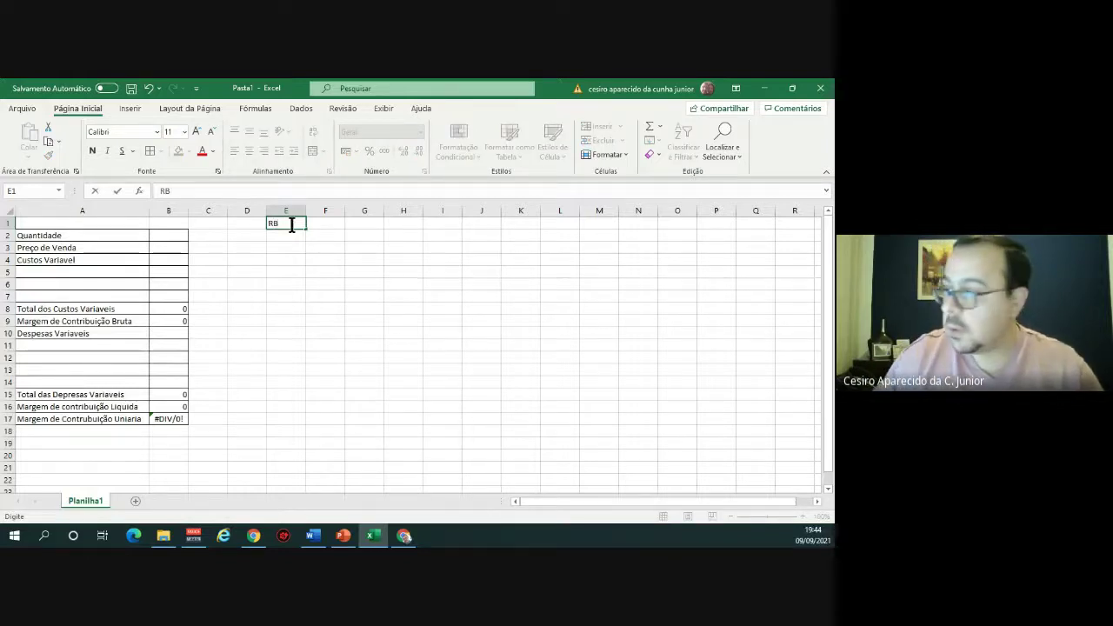
key("Tab")
type("200")
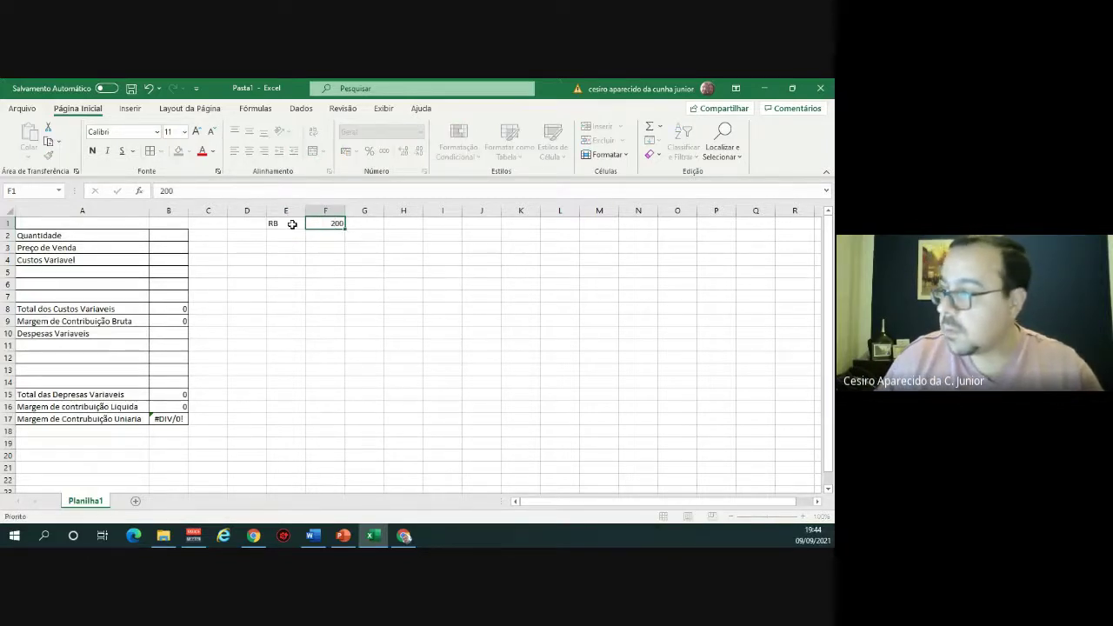
key("Return")
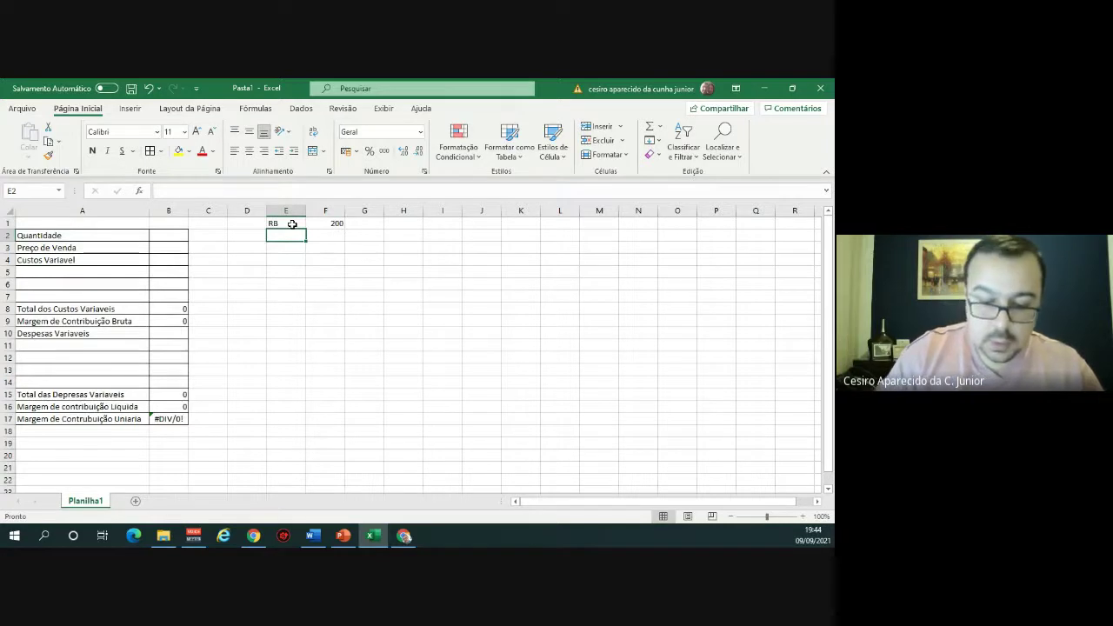
Enter the label "Imp" in cell E2 and the 15% tax formula =F1*0,15 in F2.
type("Imp")
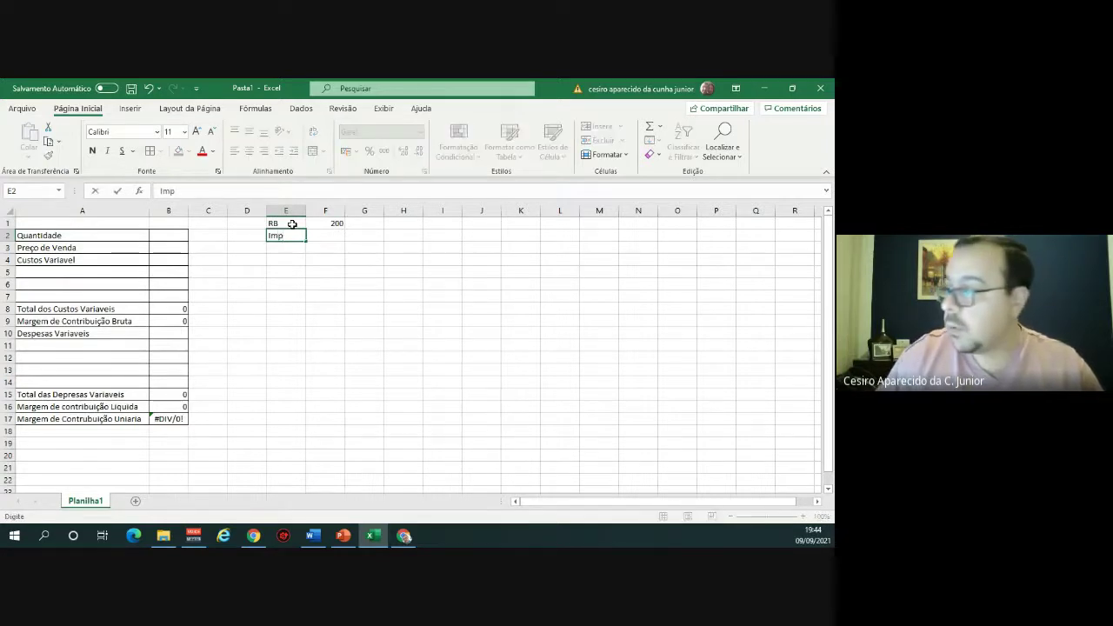
key("Tab")
type("=")
key("Up")
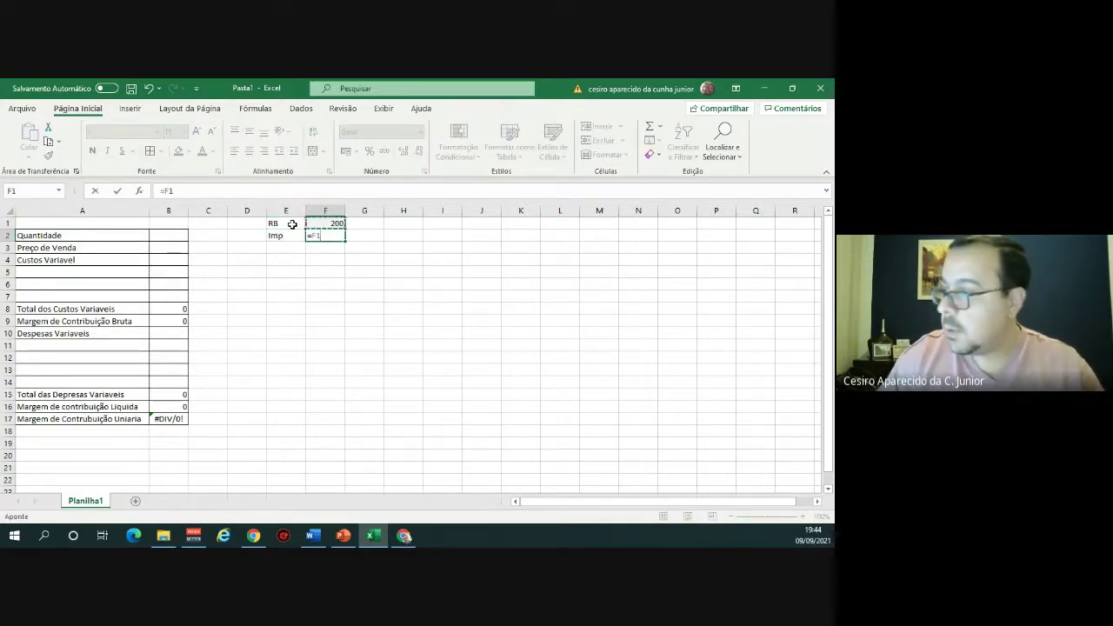
type("*,1")
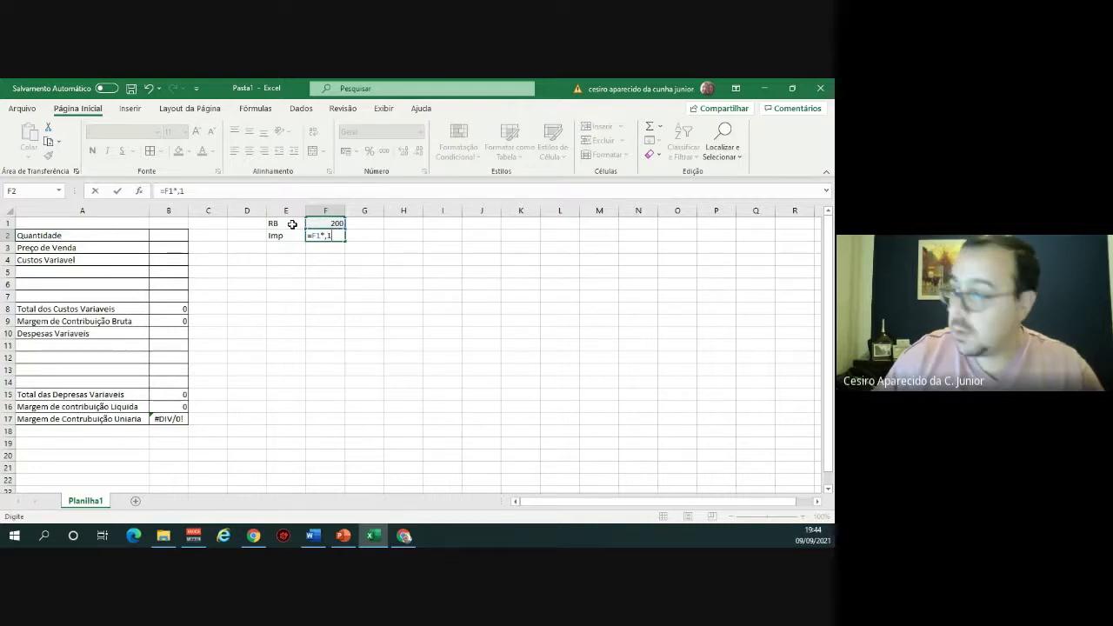
type("5")
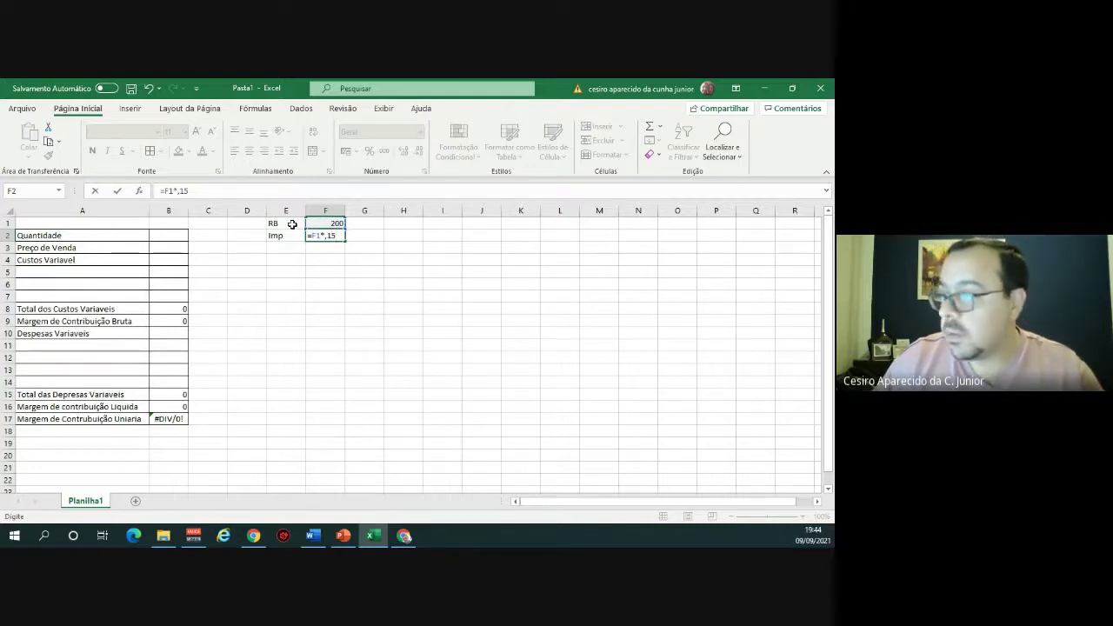
key("Return")
Enter the label "RL" in cell E3 and the net revenue formula =F1-F2 in F3.
key("Left")
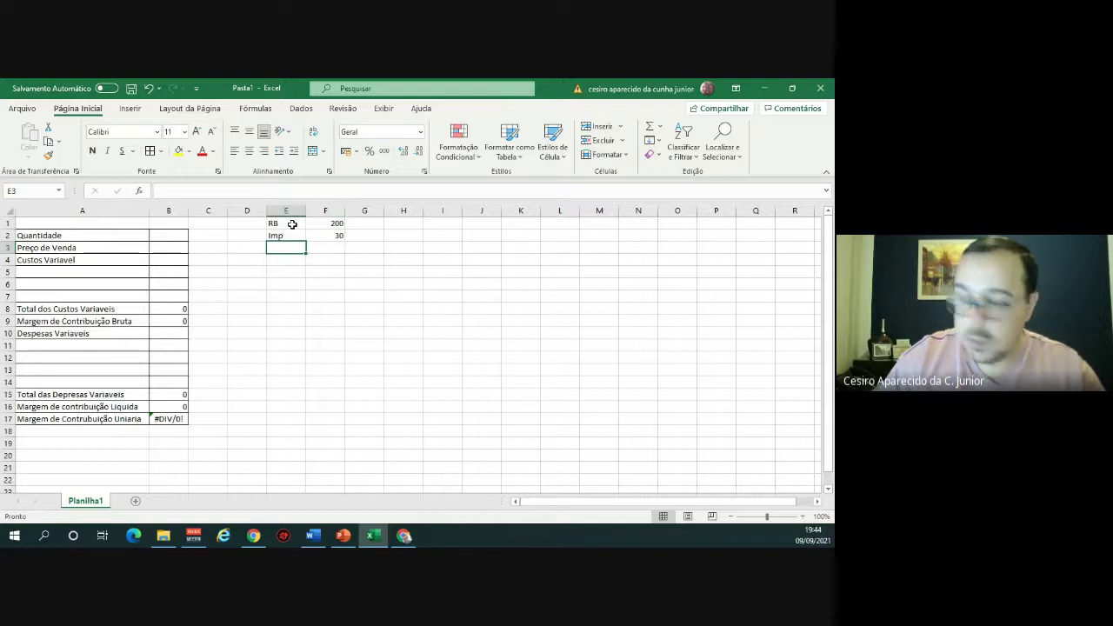
type("R")
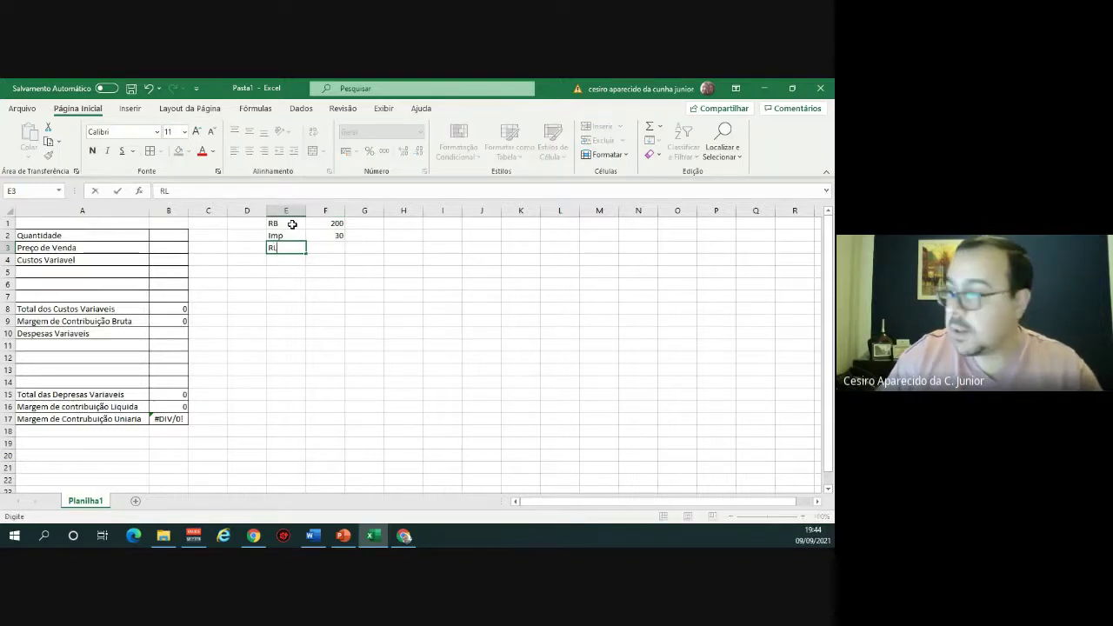
type("L")
key("Tab")
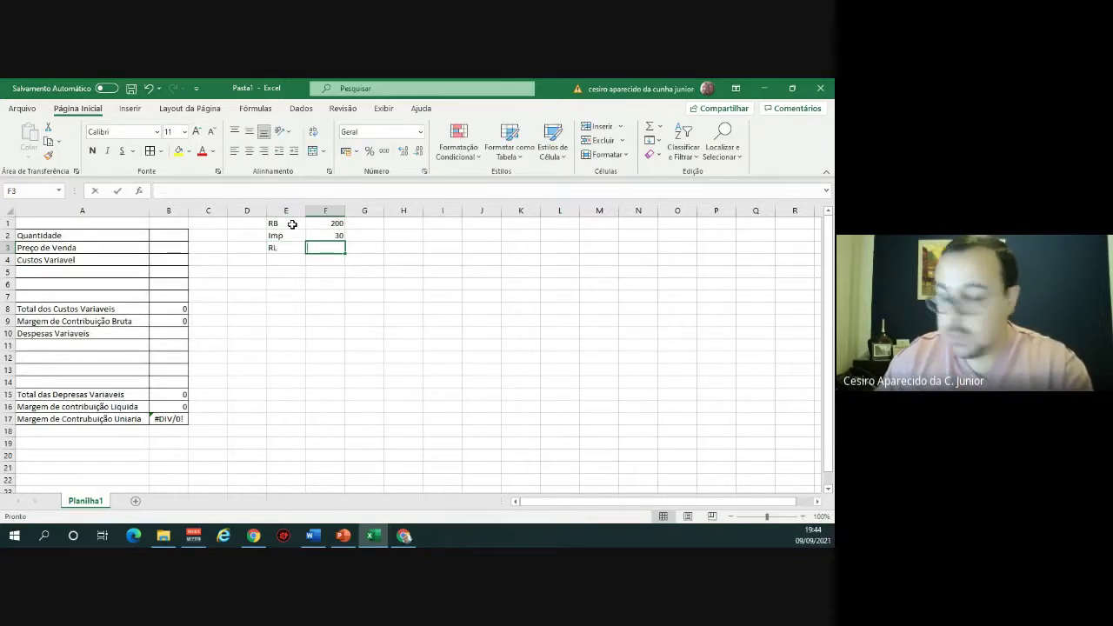
type("=")
key("Up")
key("Up")
type("-")
key("Up")
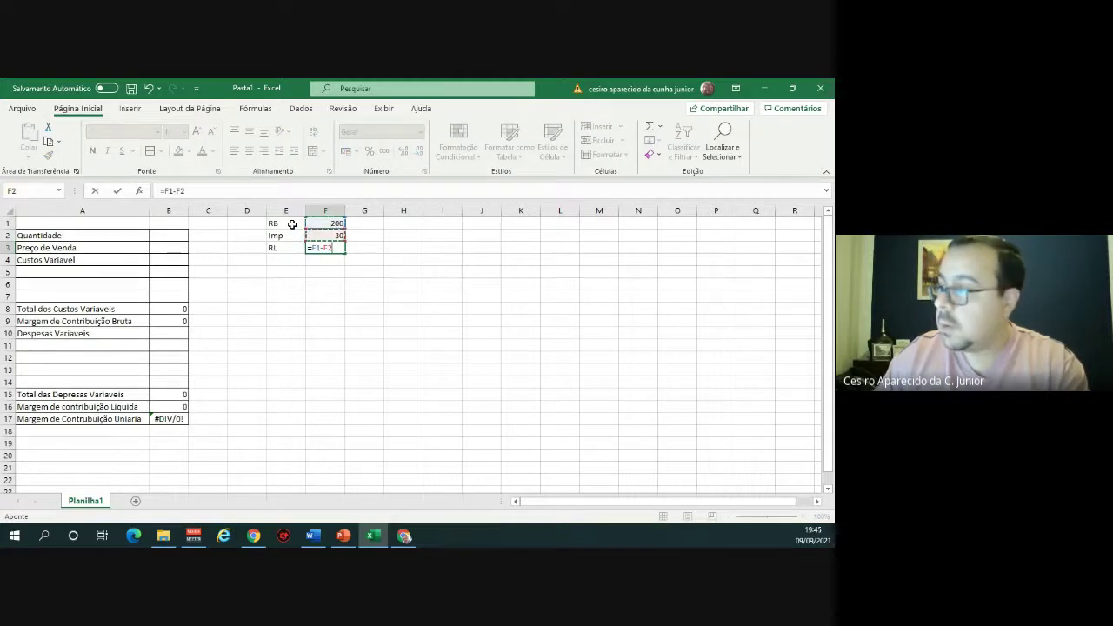
key("Return")
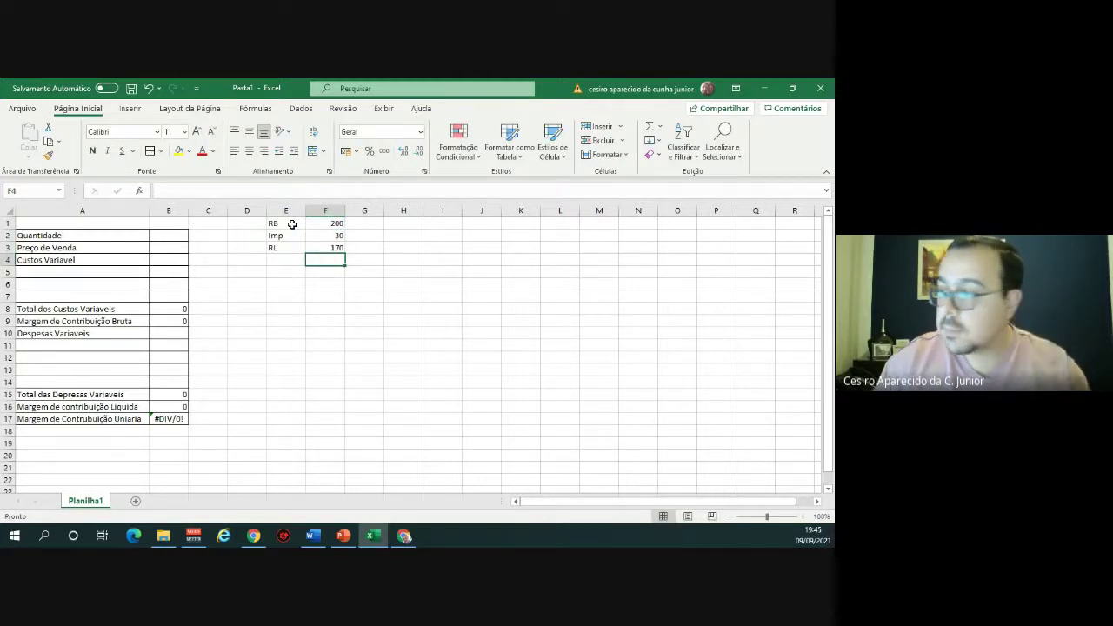
Enter 170 as the Preço de Venda in cell B3.
left_click(177, 248)
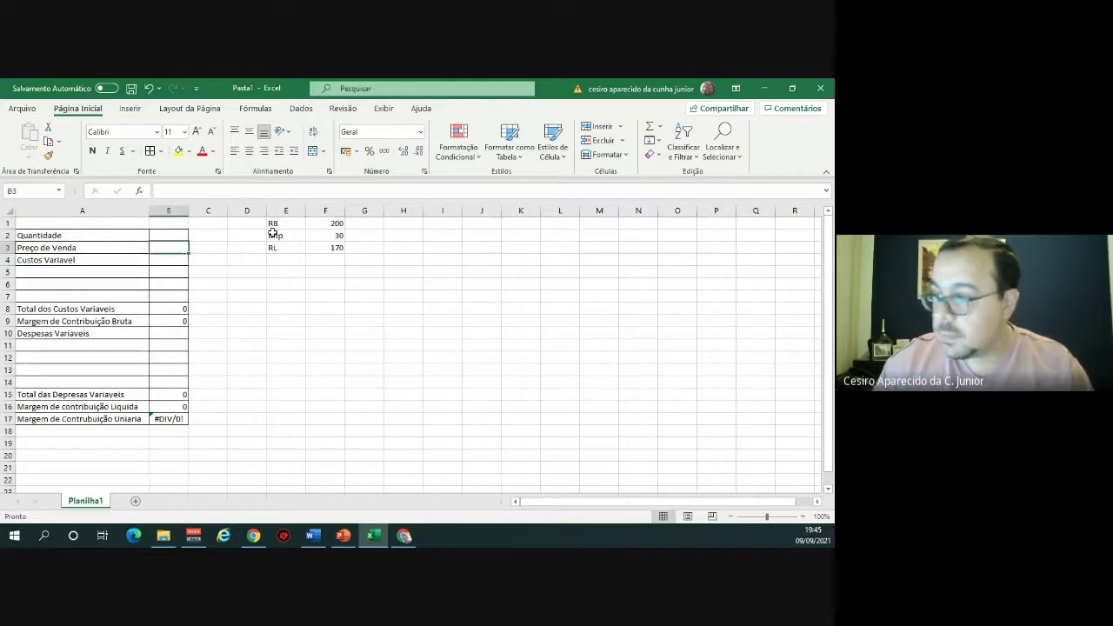
type("170")
key("Return")
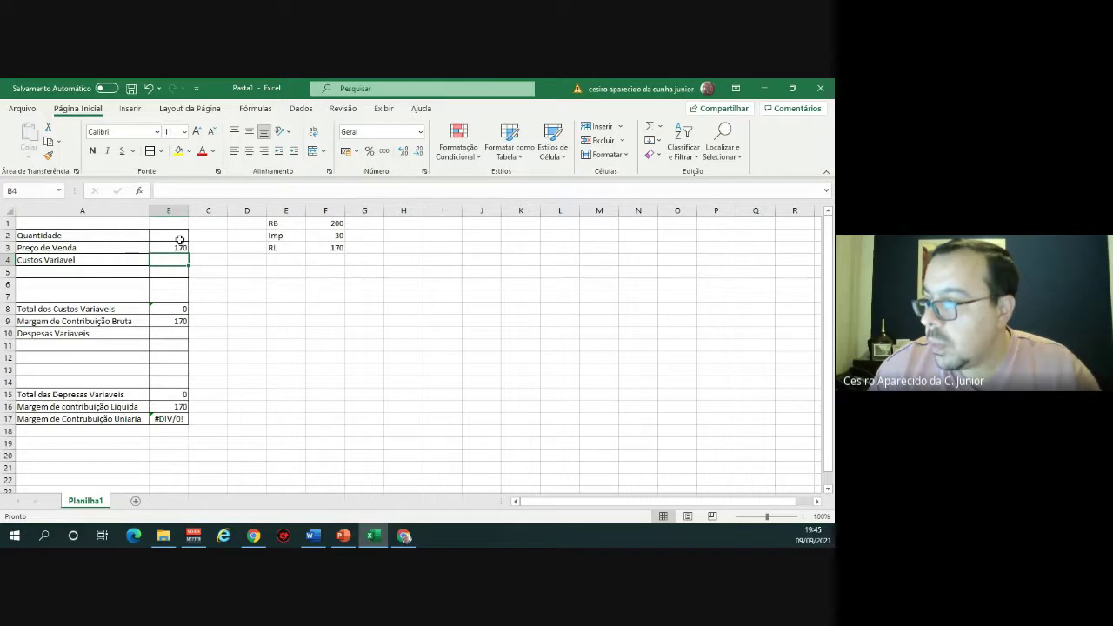
left_click_drag(179, 249, 171, 419)
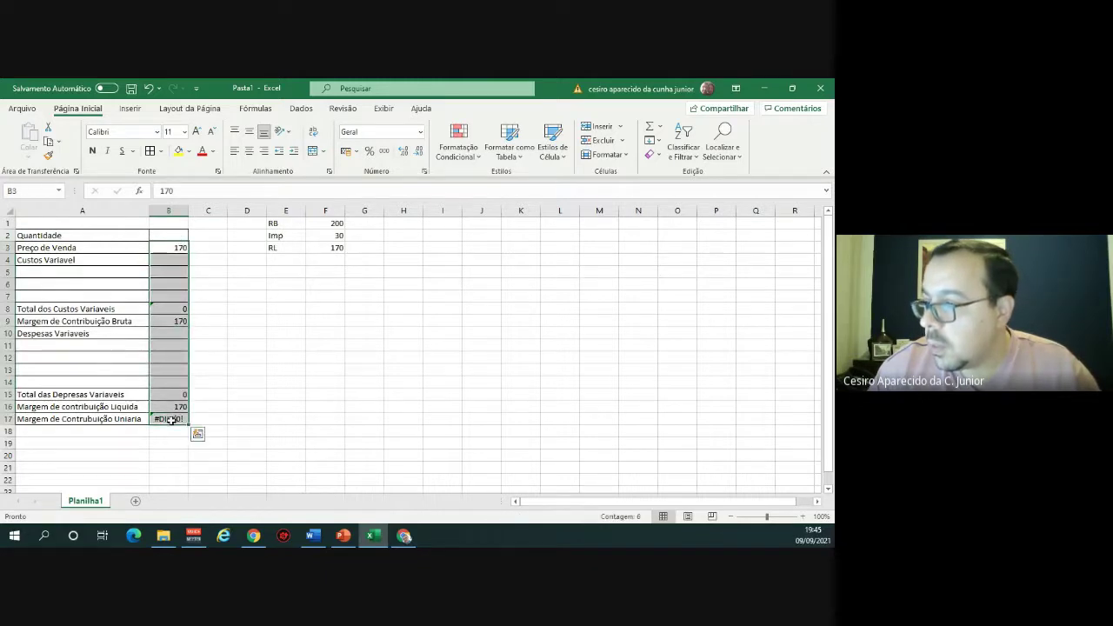
left_click(171, 419)
type("=B16/B2")
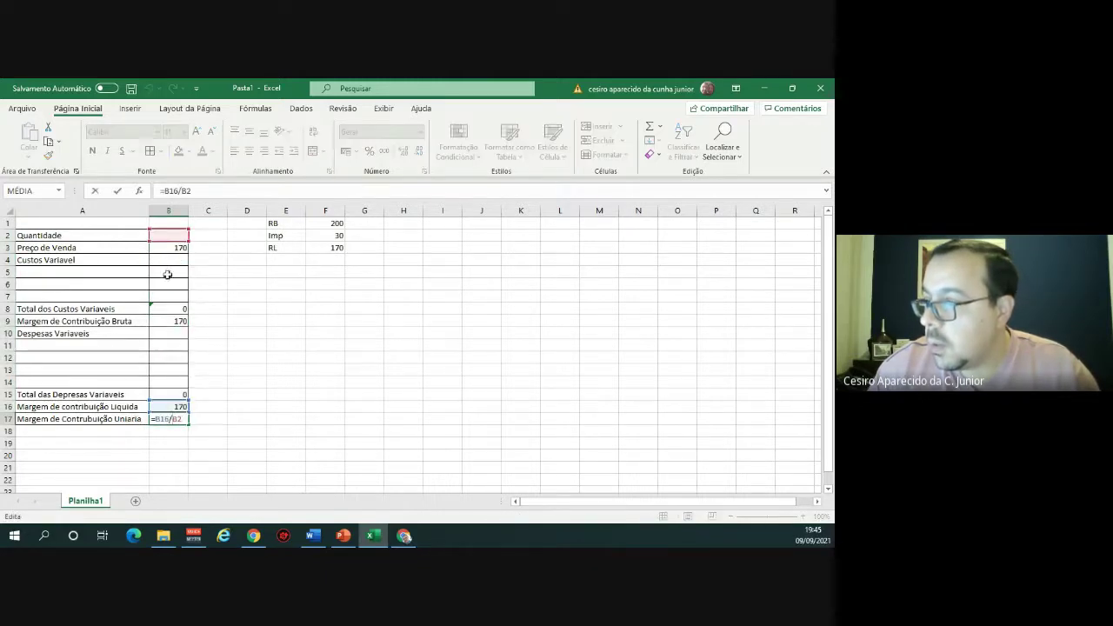
key("ctrl+Return")
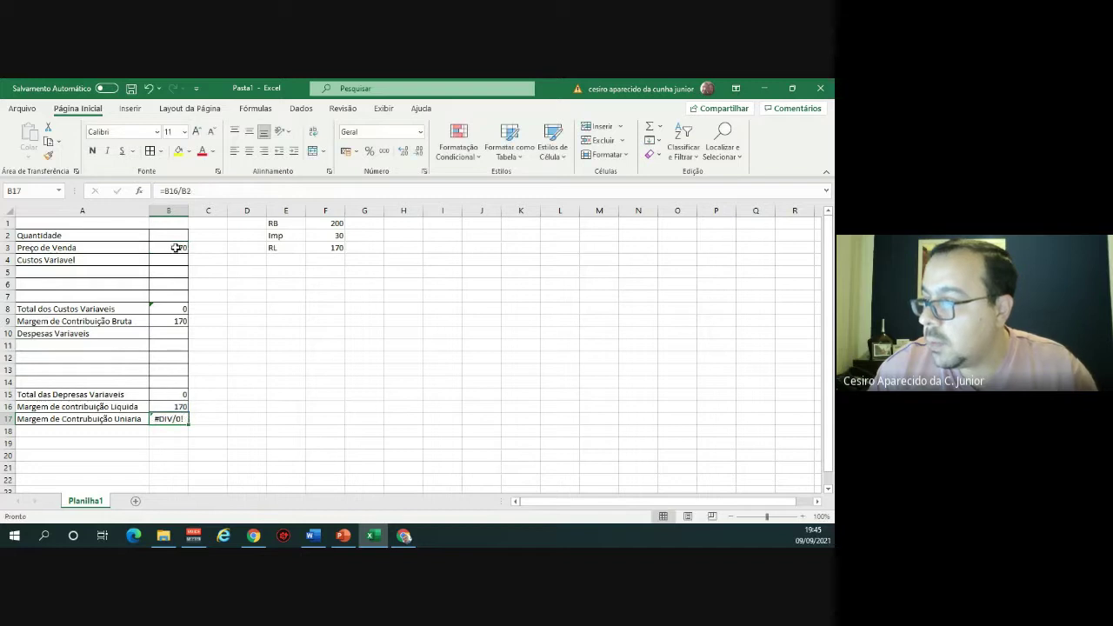
Apply the Contábil number format in R$ to the range B3:B17.
left_click_drag(176, 249, 171, 419)
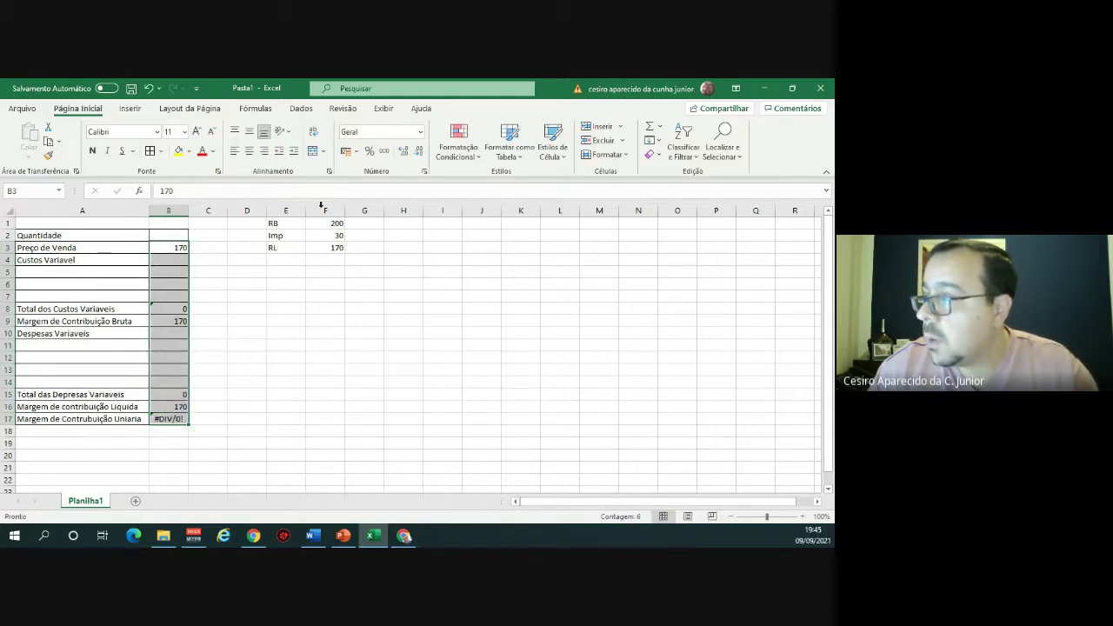
left_click(341, 153)
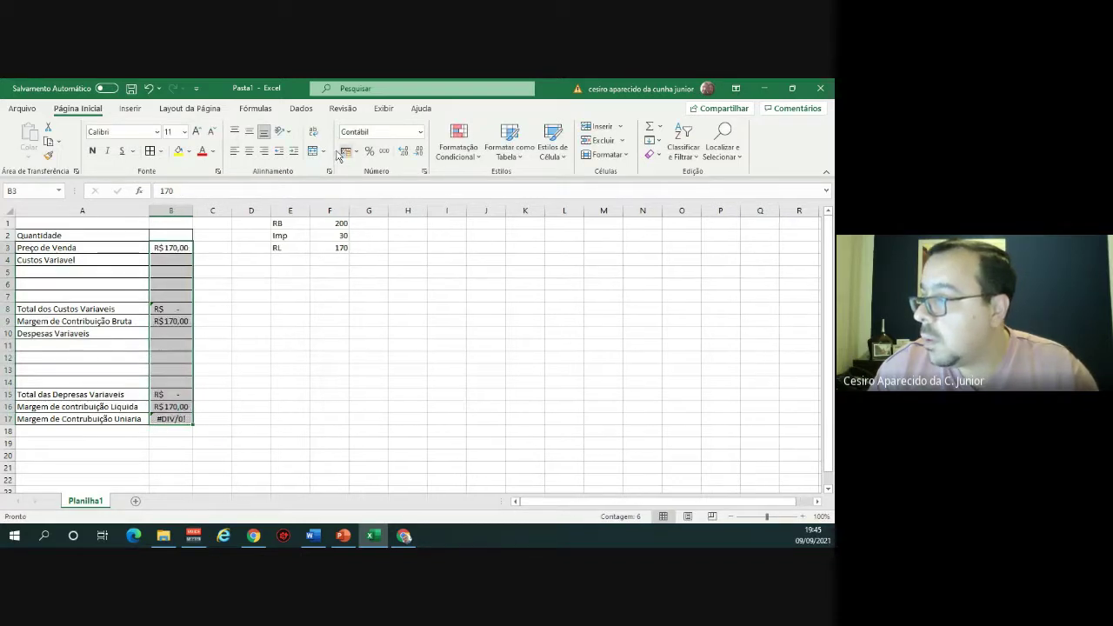
left_click(343, 236)
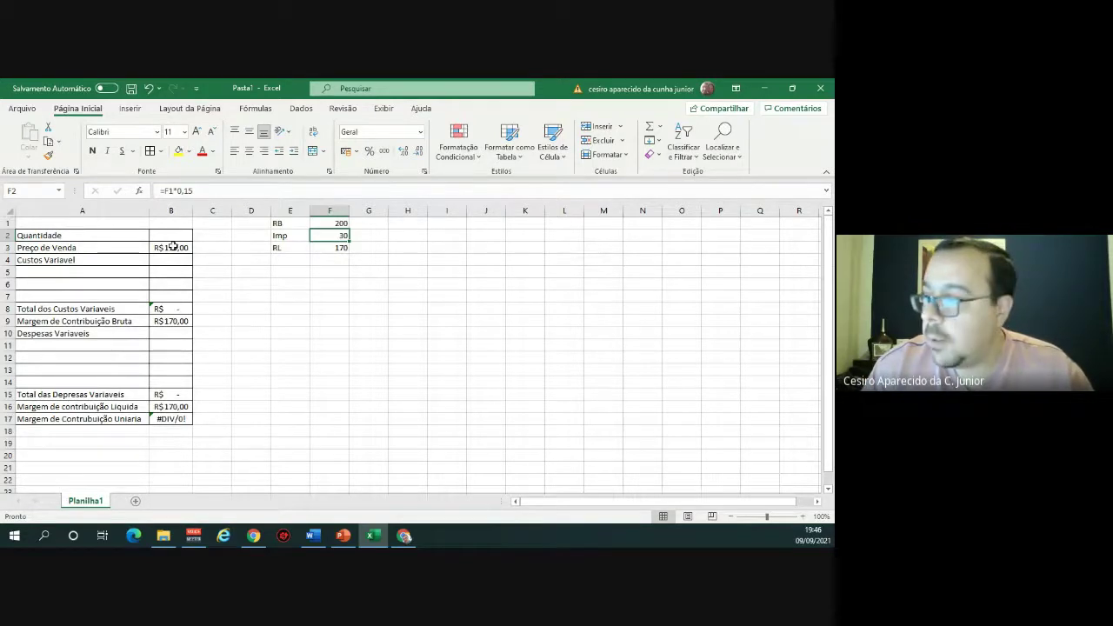
Switch to the Word exercise document and highlight the three per-unit cost lines from Matéria prima to Peças, partes e componentes.
key("alt+Tab")
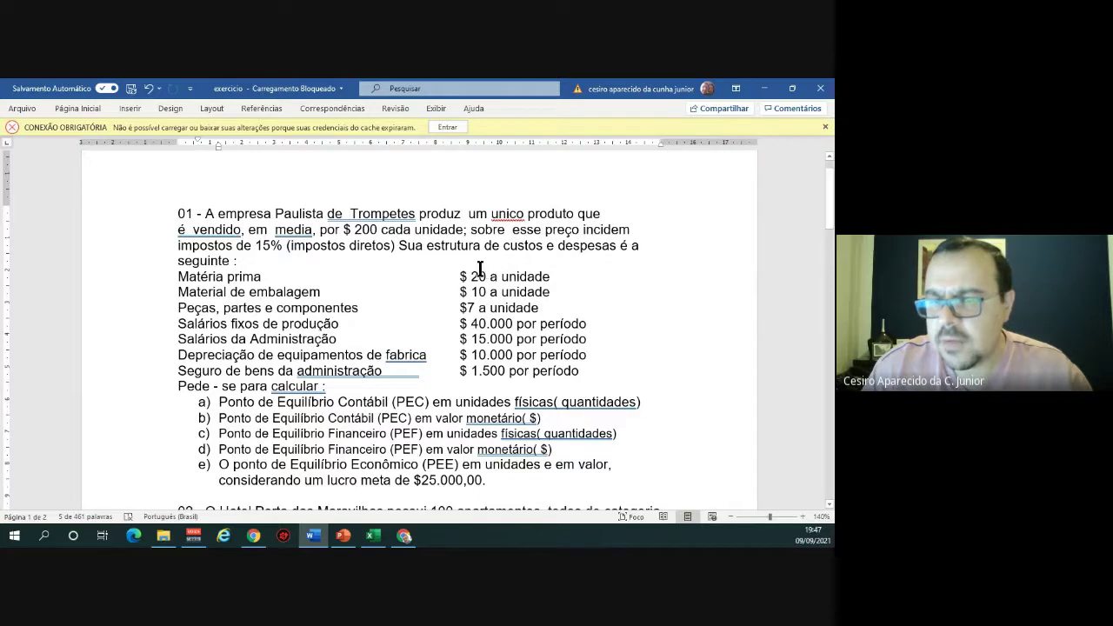
left_click_drag(490, 277, 561, 277)
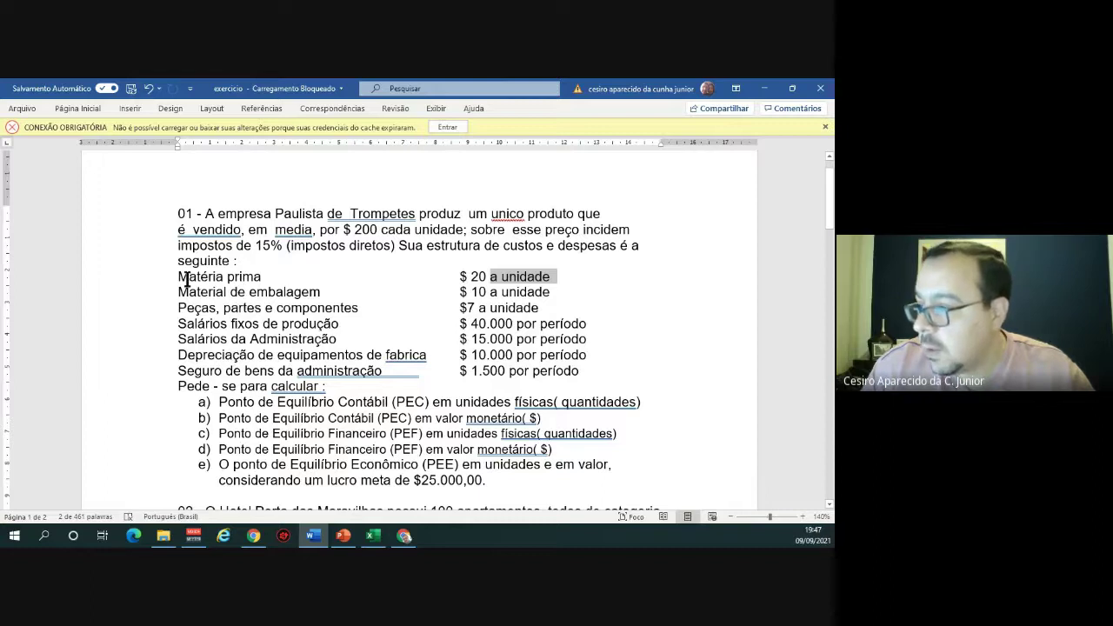
left_click_drag(182, 278, 546, 308)
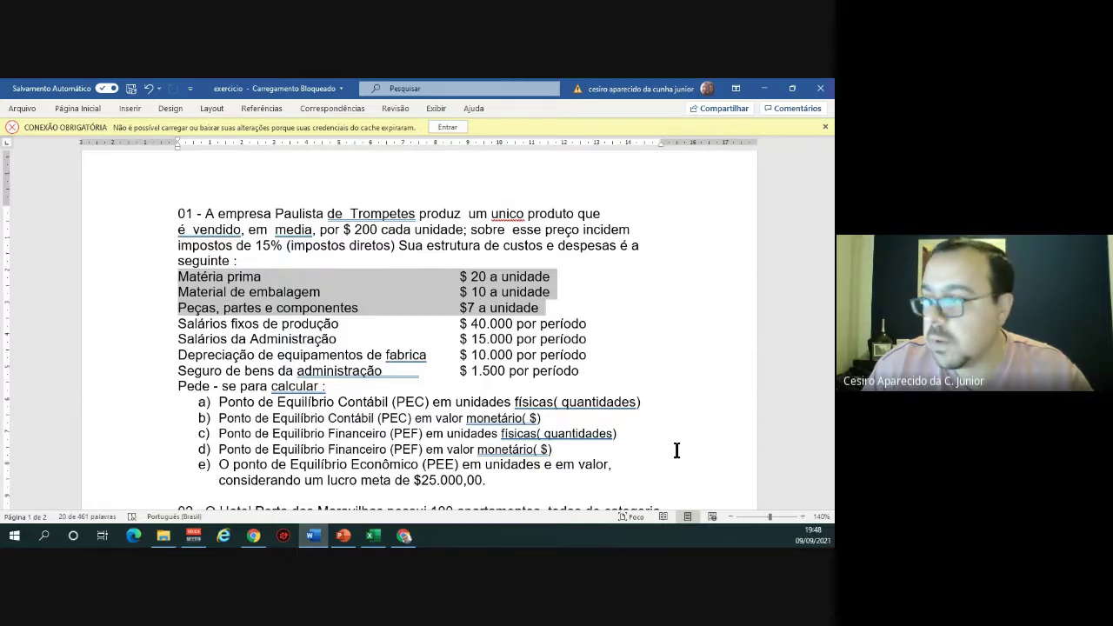
Switch back to the Excel sheet and enter the variable cost "MP" in cell A5 with 20 in B5.
key("alt+Tab")
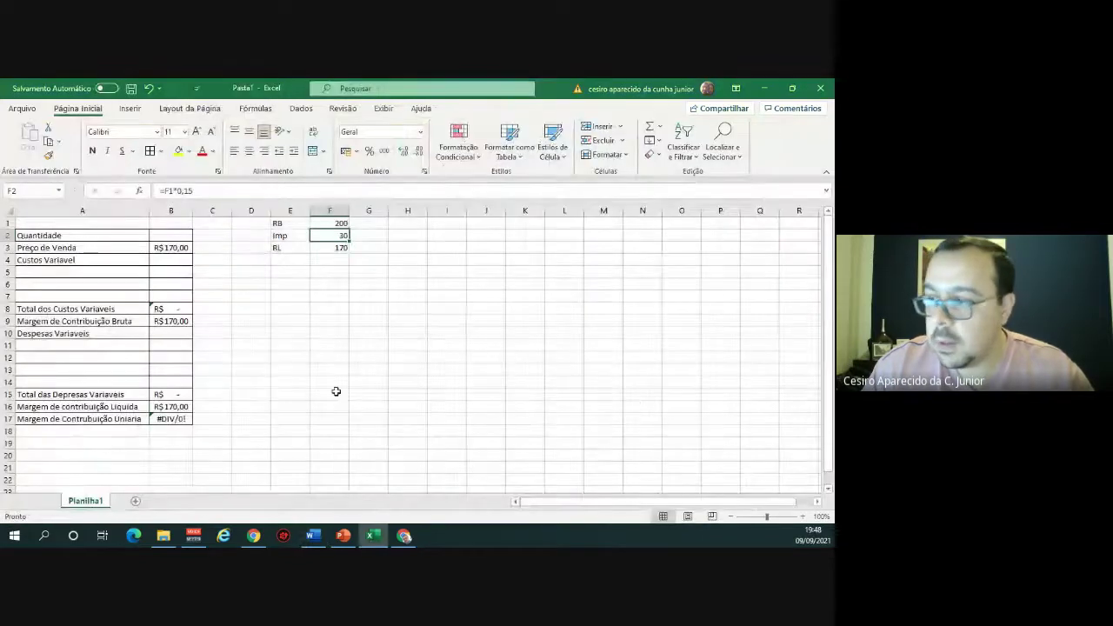
left_click(37, 270)
type("MP")
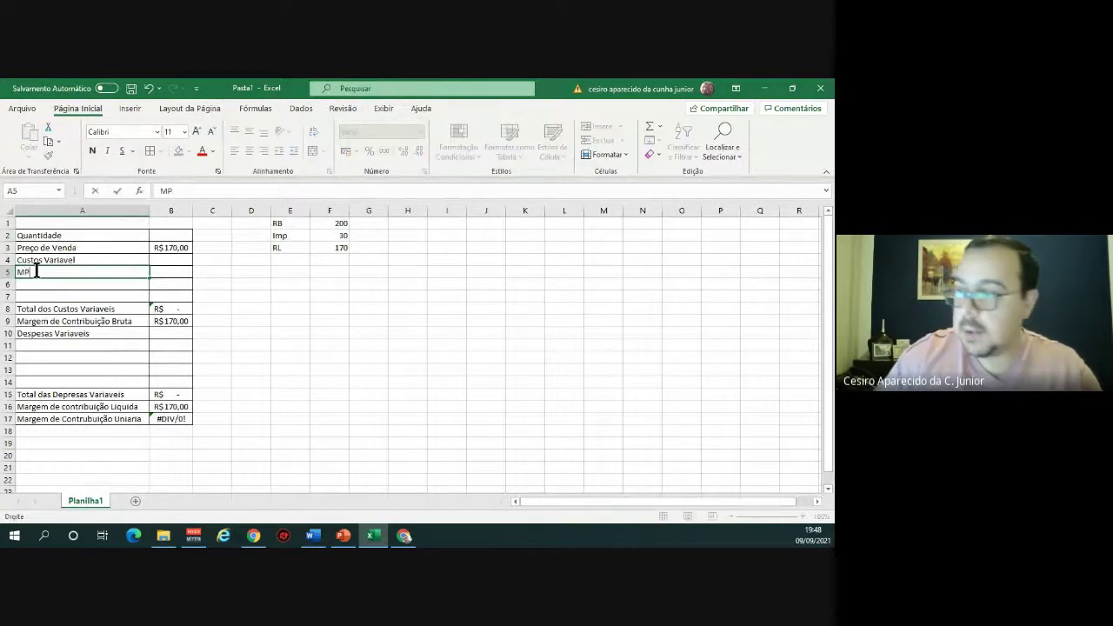
key("Tab")
type("20")
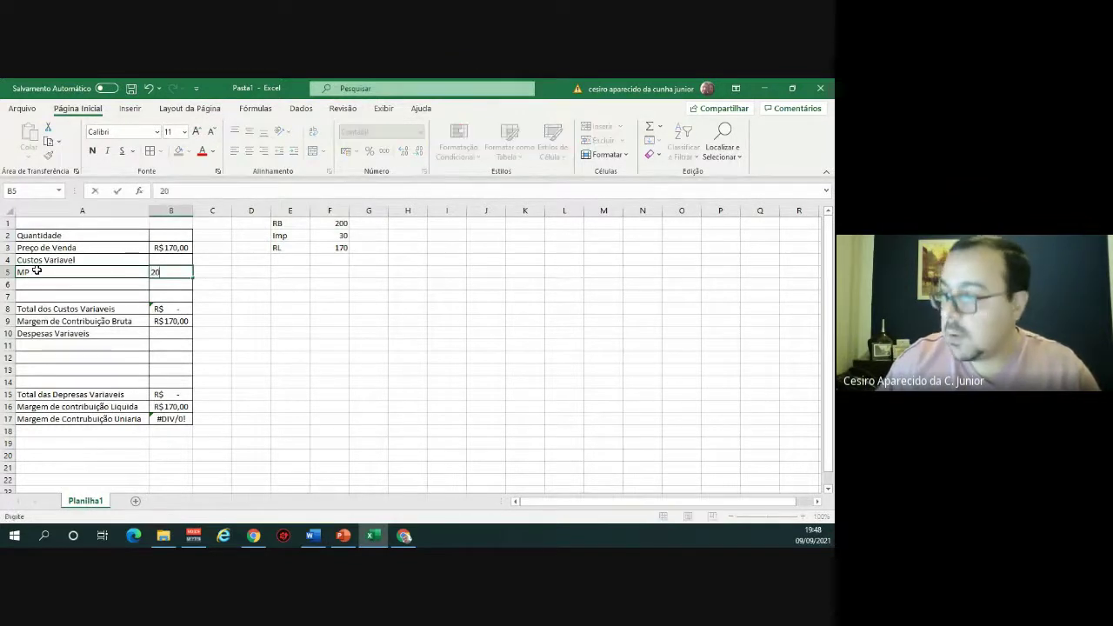
key("Return")
Check the packaging cost in the Word exercise and enter "Embalagem" in cell A6 of the Excel sheet with 10 in B6.
key("alt+Tab")
left_click_drag(33, 275, 33, 308)
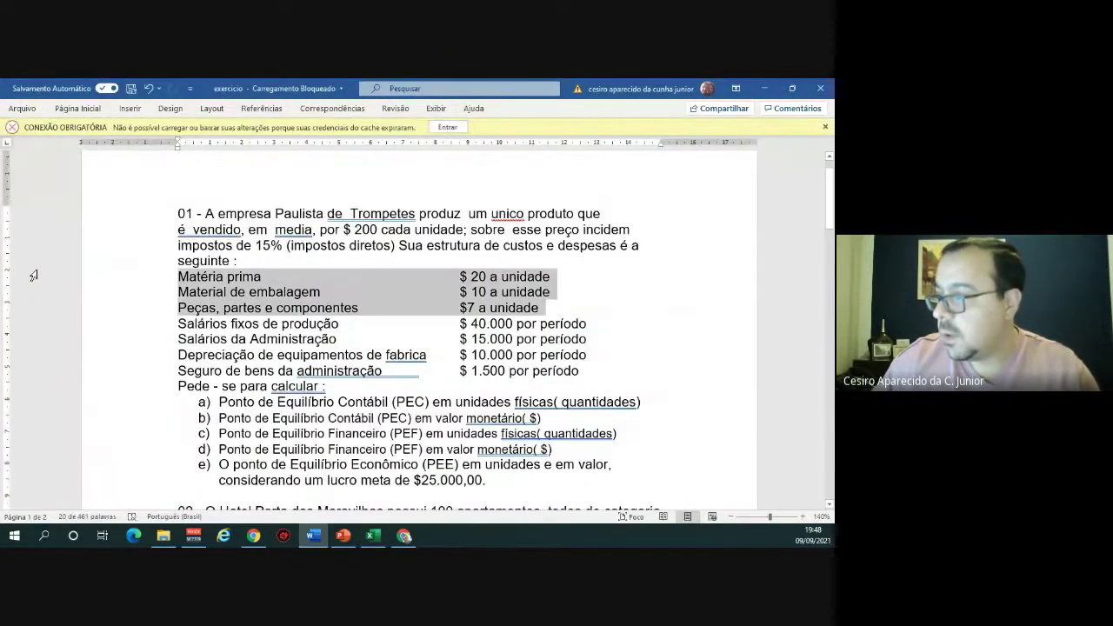
key("alt+Tab")
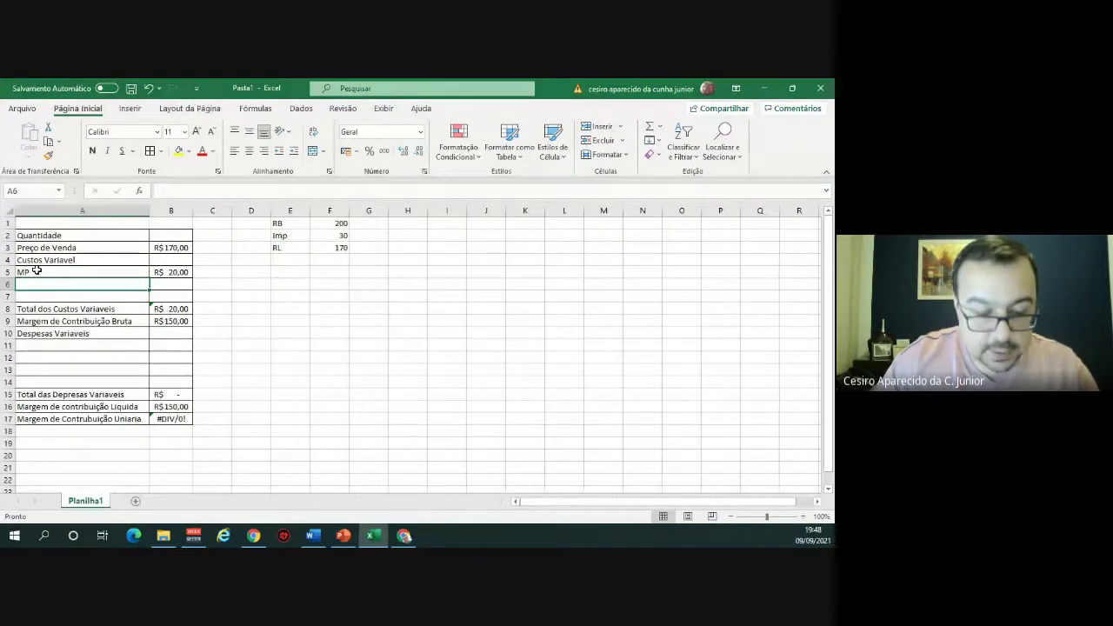
type("Emba")
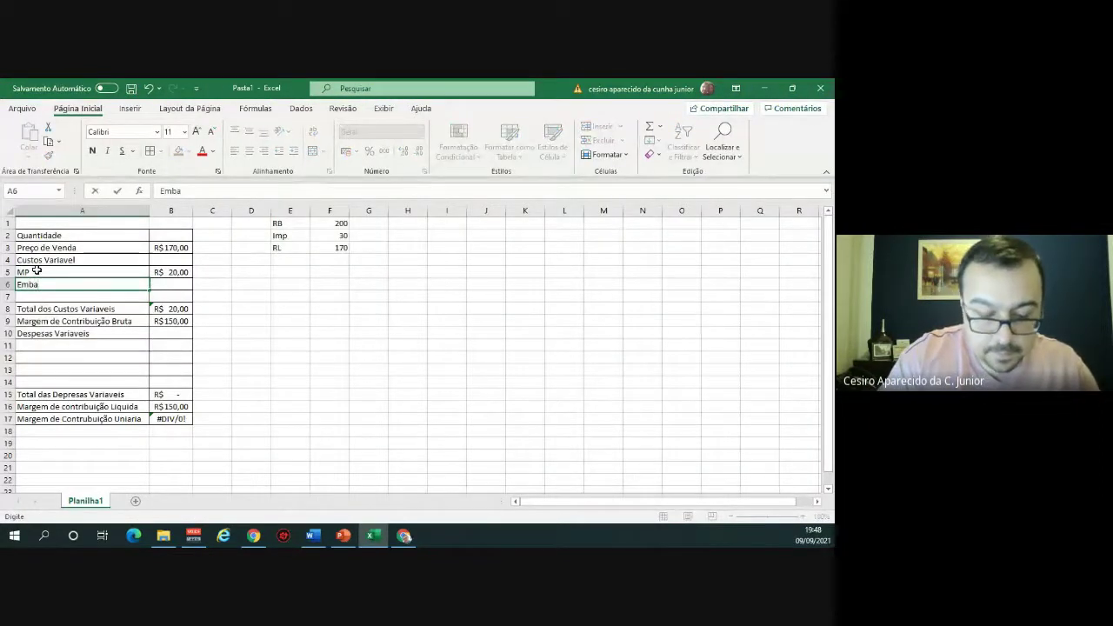
type("lagem")
key("Tab")
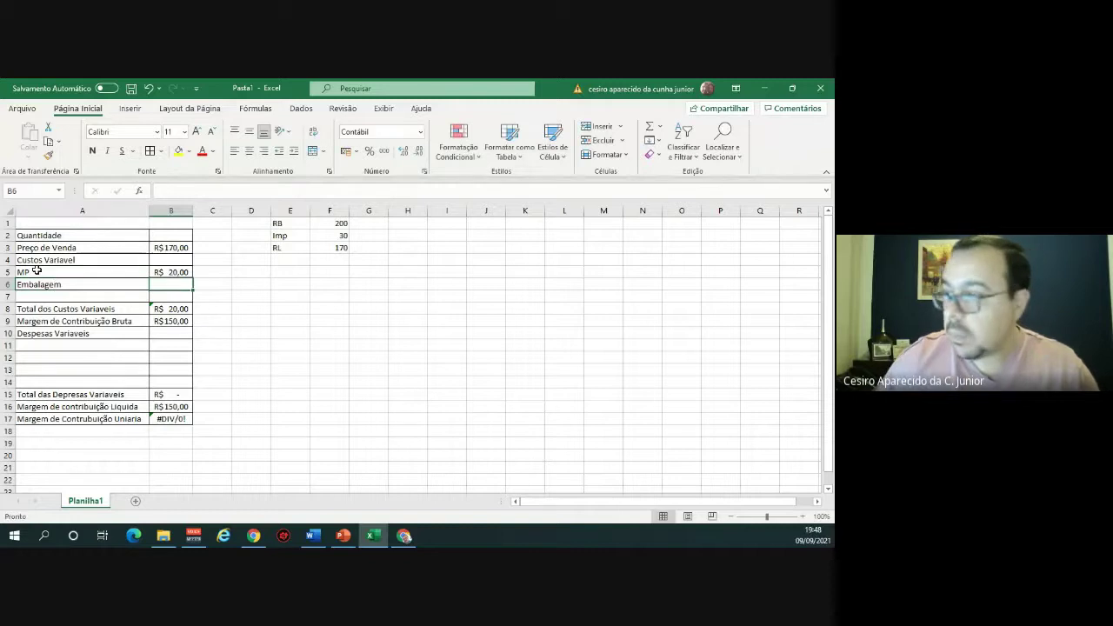
key("alt+Tab")
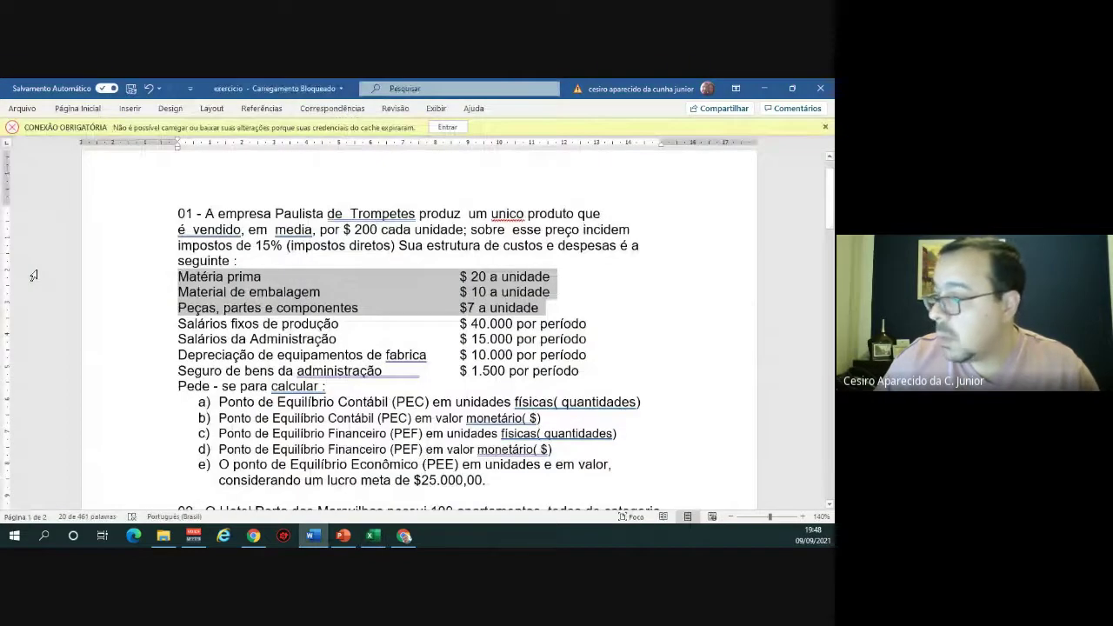
key("alt+Tab")
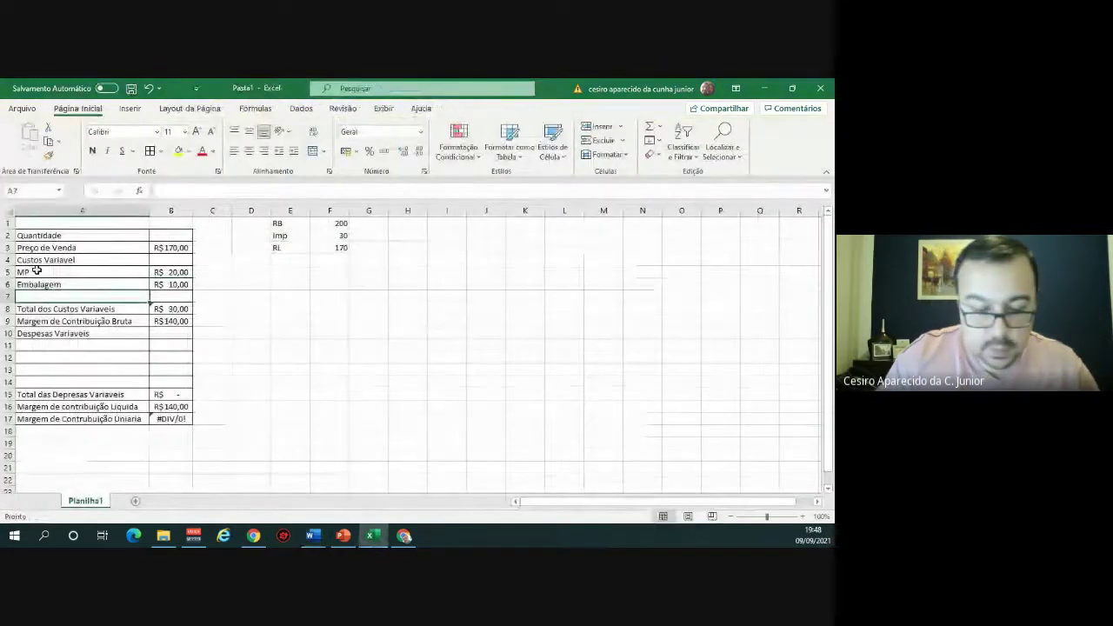
Enter the variable cost "Peças e componentes" in cell A7 with 7 in B7.
type("Pe")
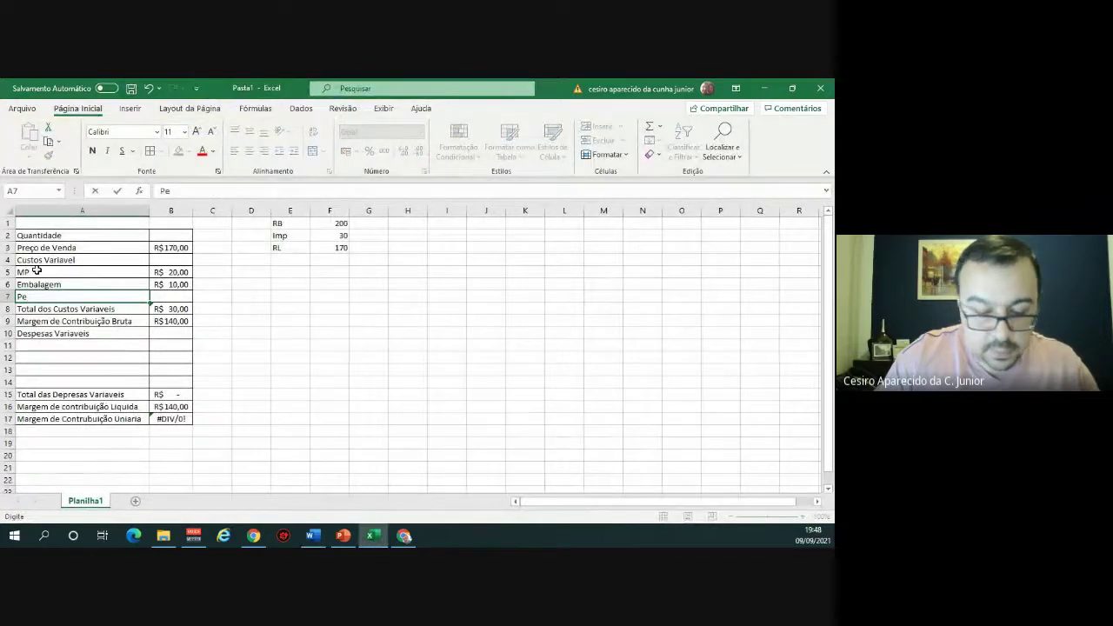
type("ças e componentes")
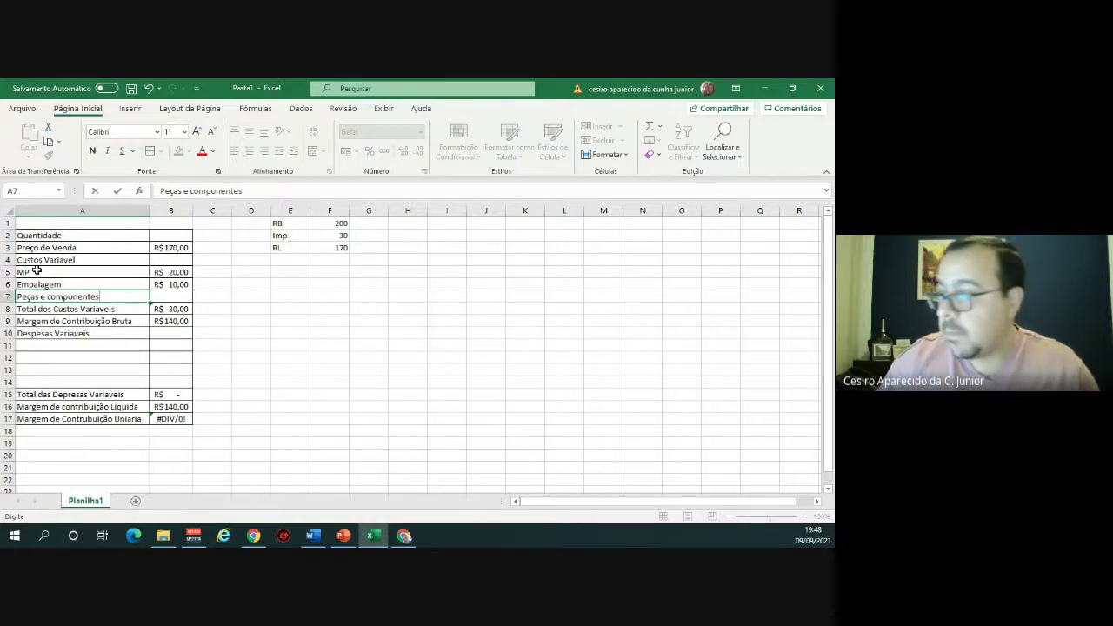
key("Tab")
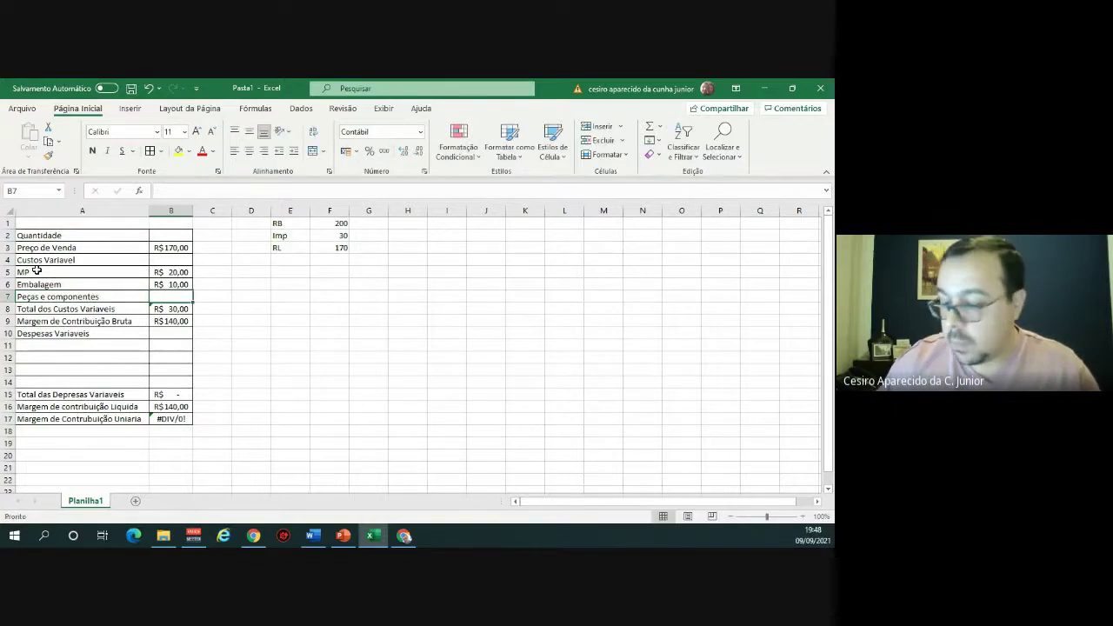
type("7")
key("Return")
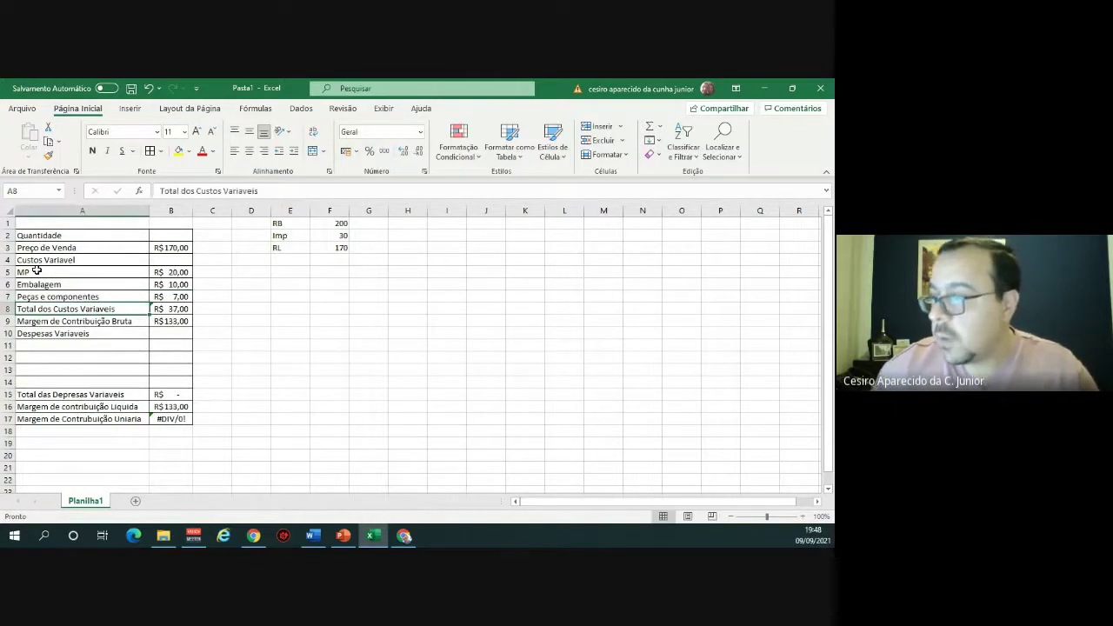
Make the Total dos Custos Variaveis and Margem de Contribuição Bruta rows bold, and set the latter to no fill.
left_click_drag(130, 310, 159, 308)
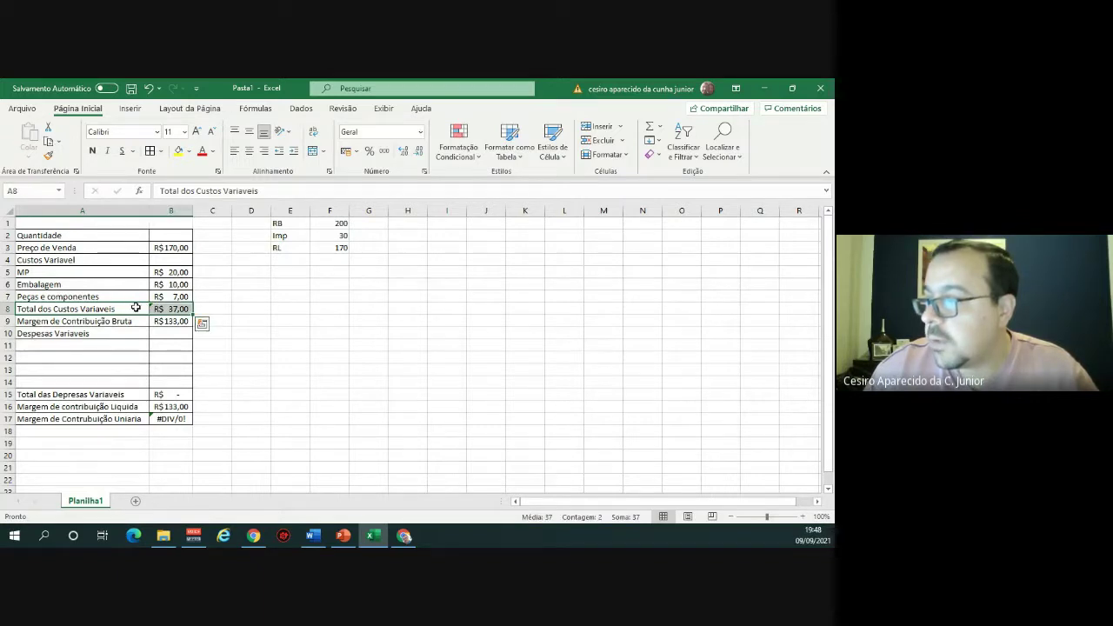
left_click(93, 153)
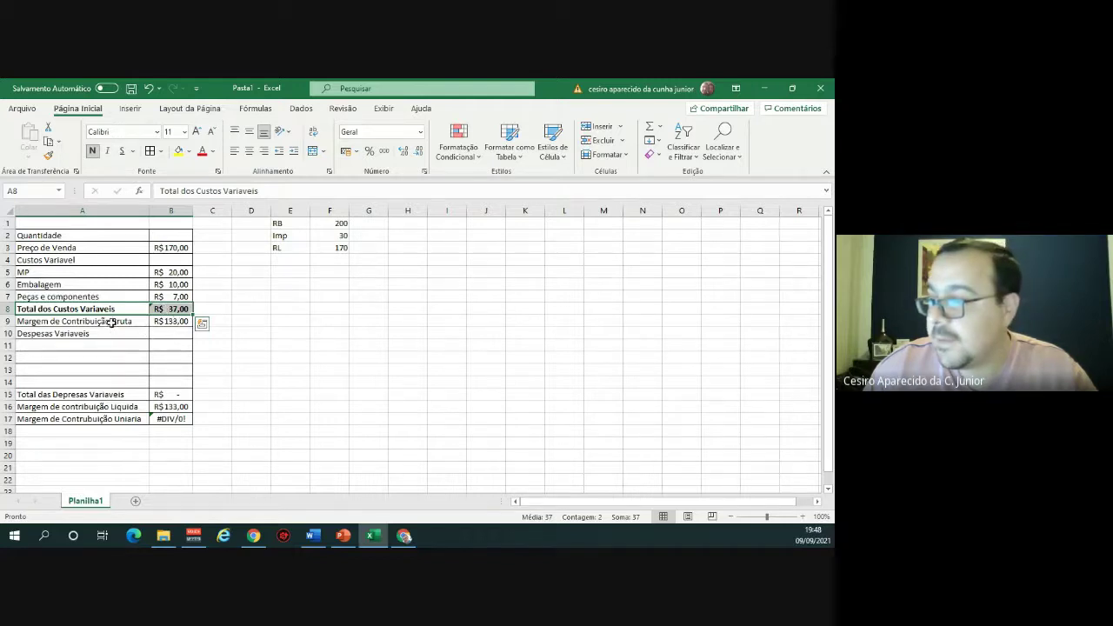
left_click_drag(119, 321, 164, 320)
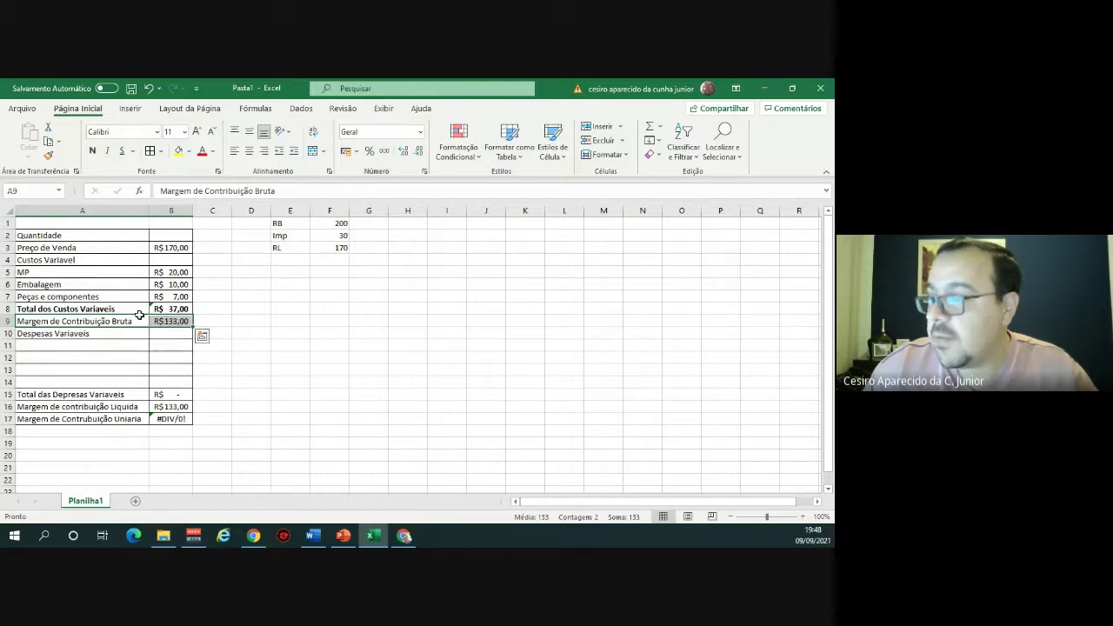
left_click(92, 152)
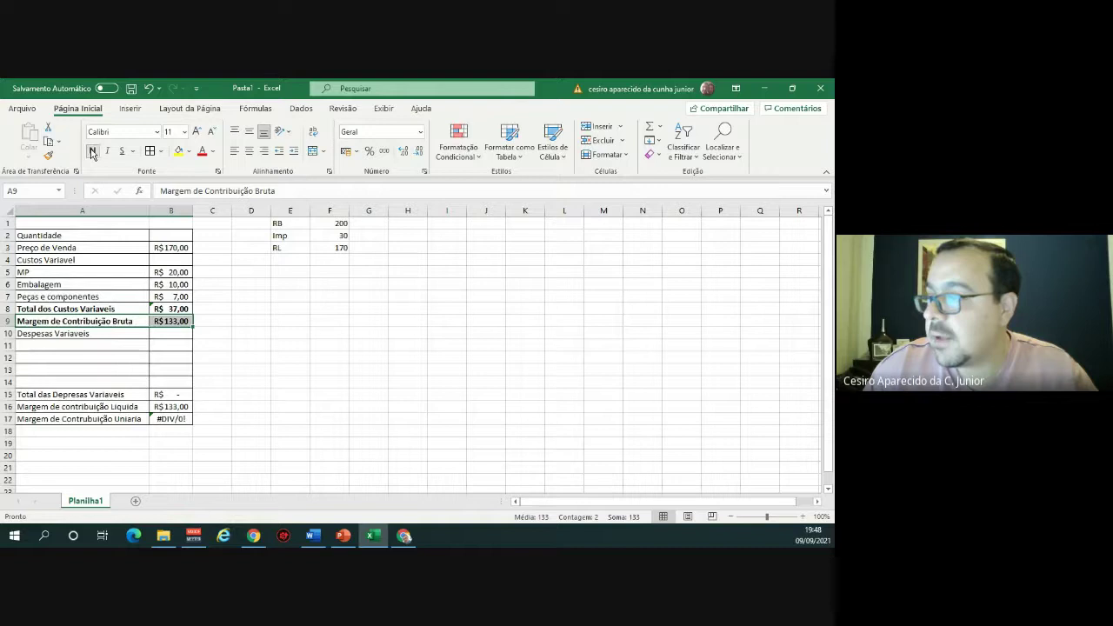
left_click(191, 155)
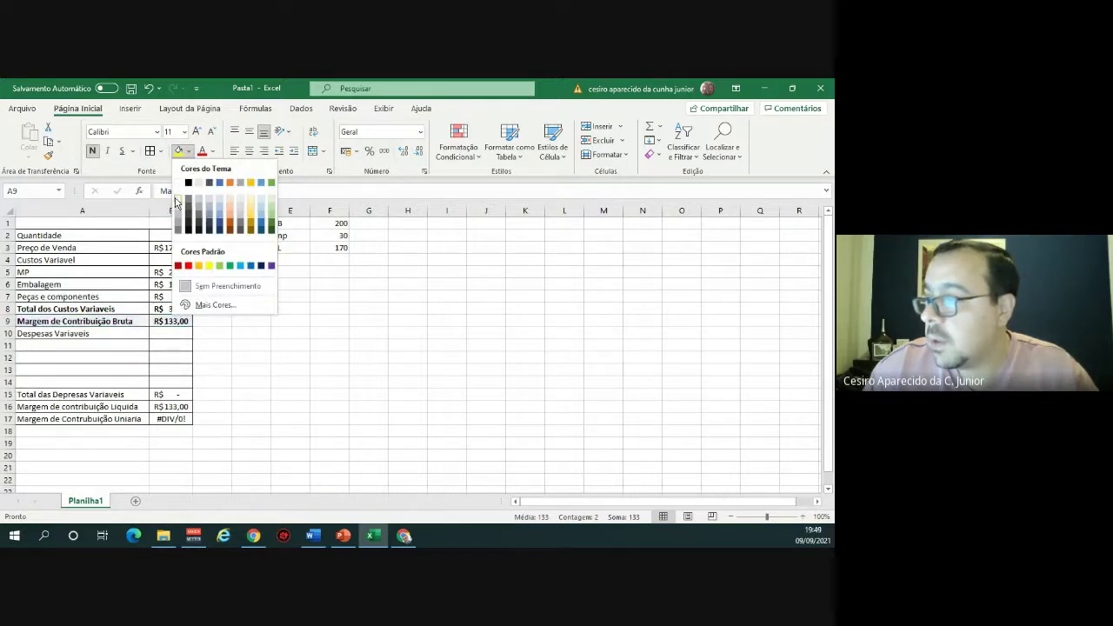
left_click(220, 286)
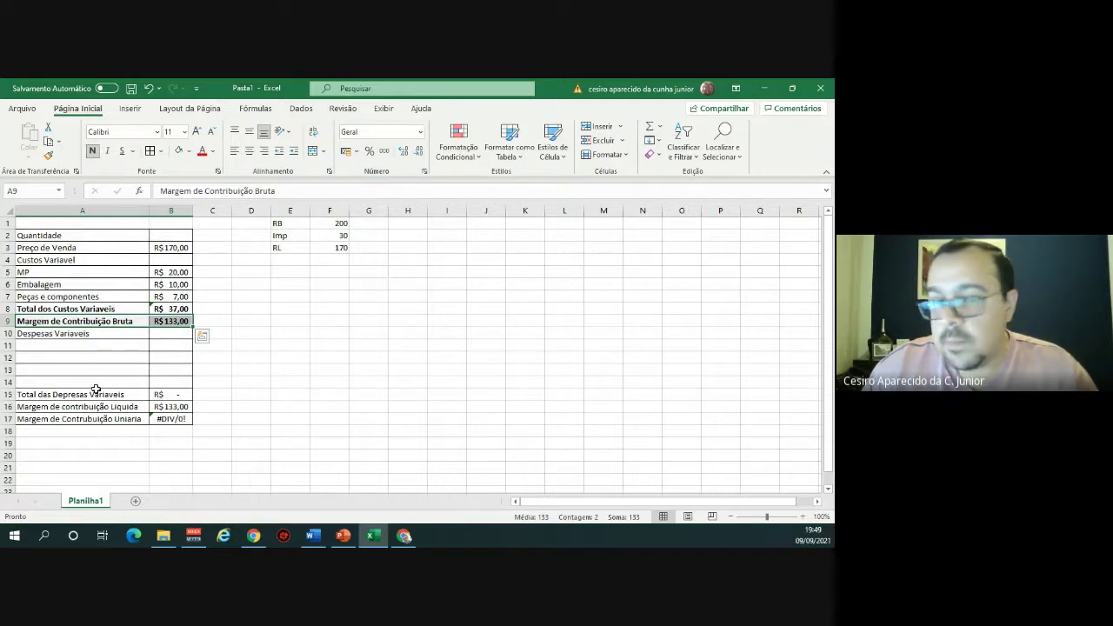
Review the remaining costs in the Word exercise, then enter 1 as the Quantidade in cell B2 of the Excel sheet.
key("alt+Tab")
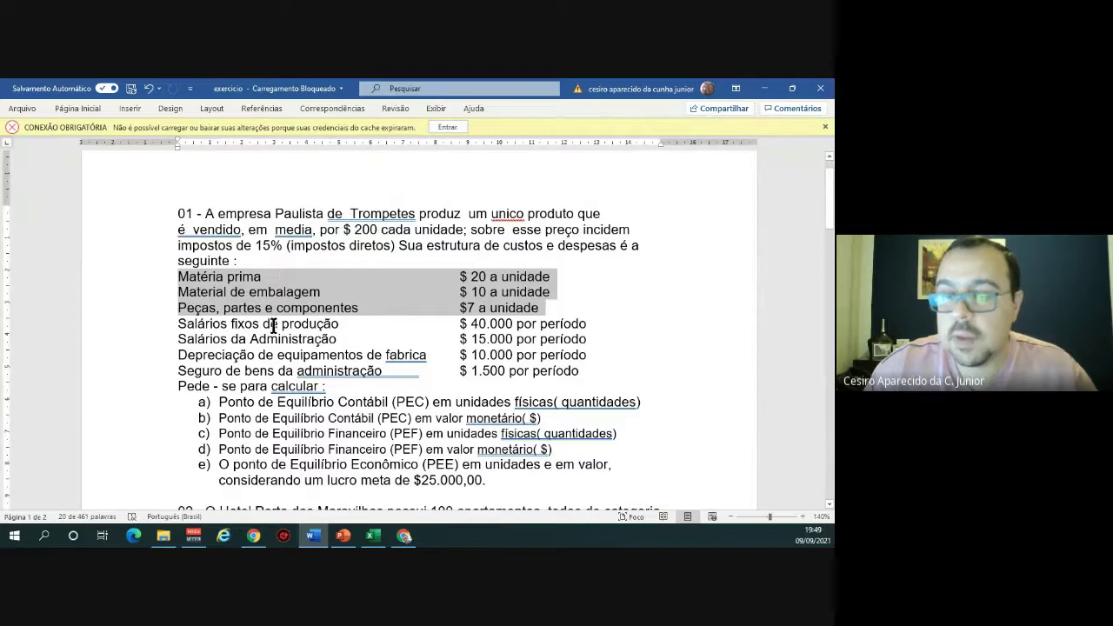
key("alt+Tab")
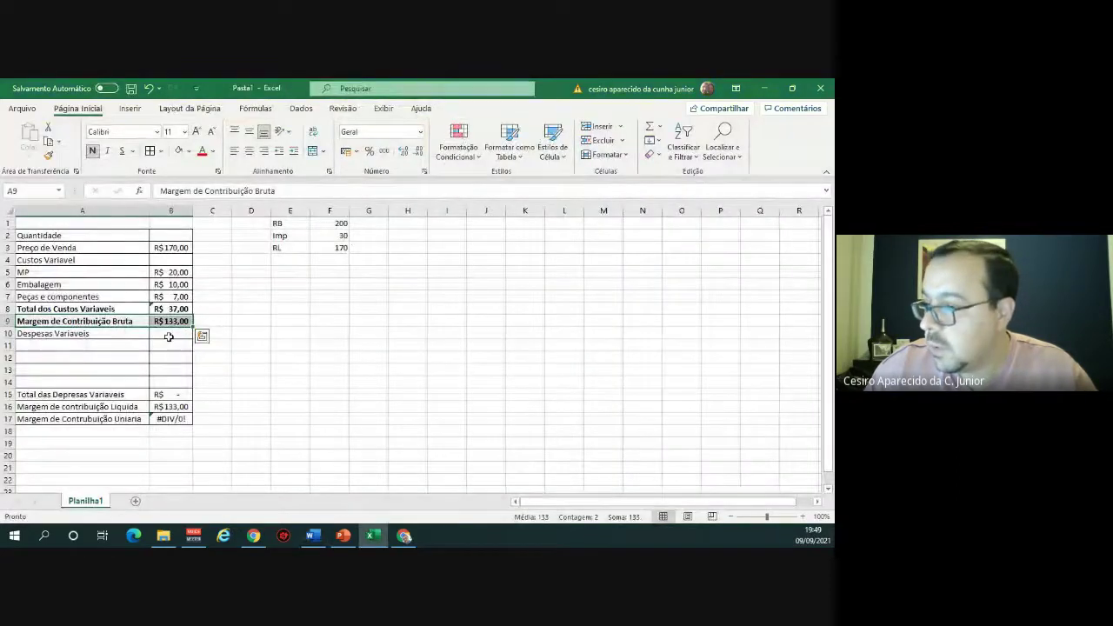
left_click(172, 407)
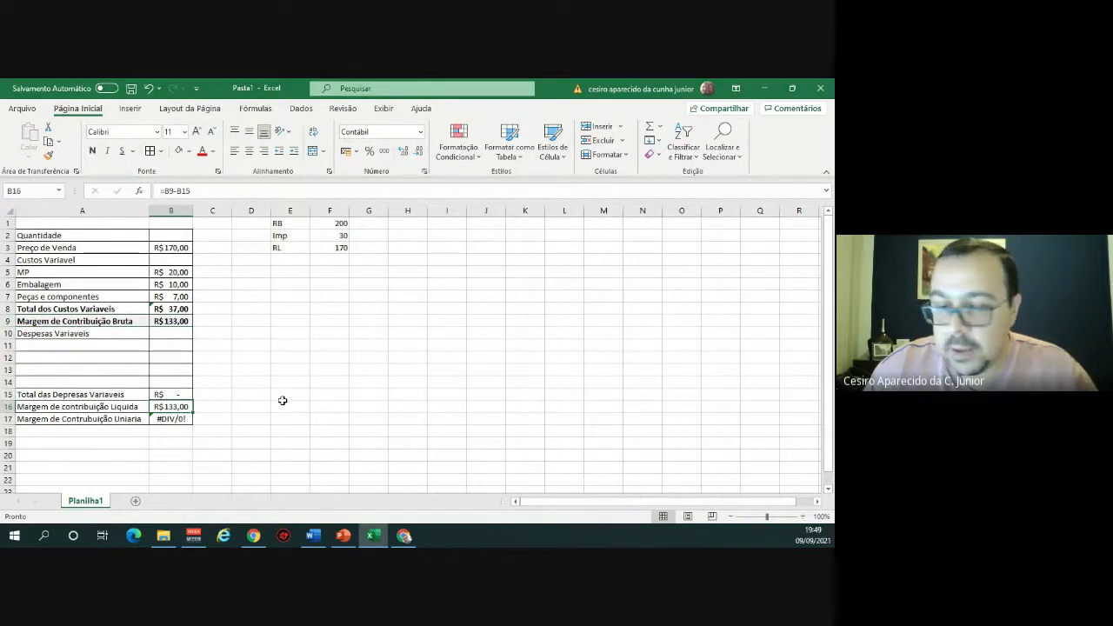
left_click(175, 235)
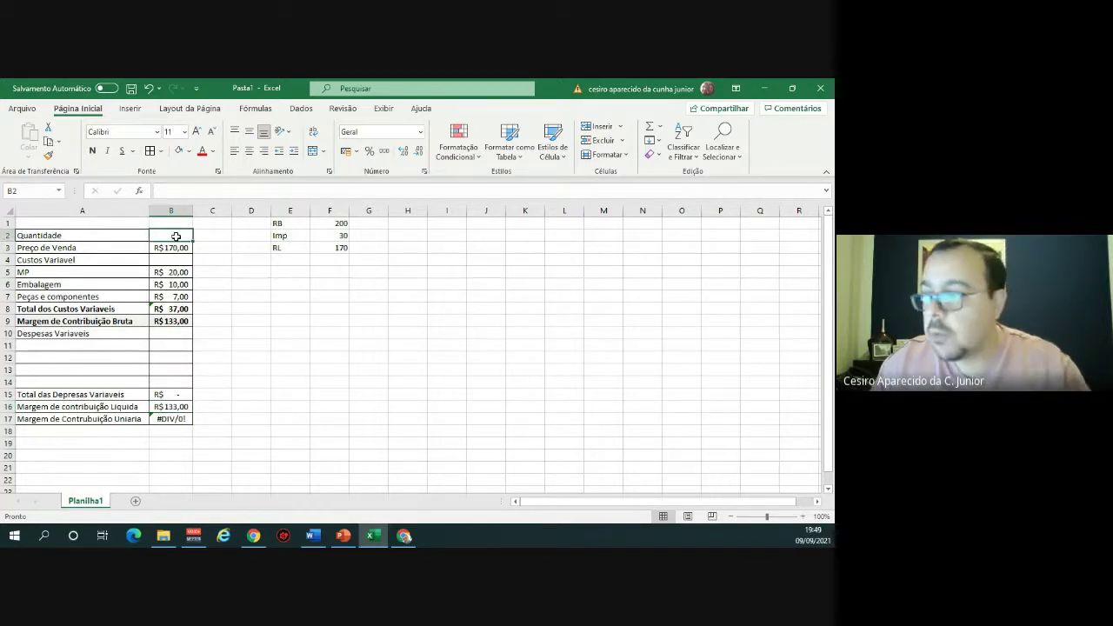
type("1")
key("Return")
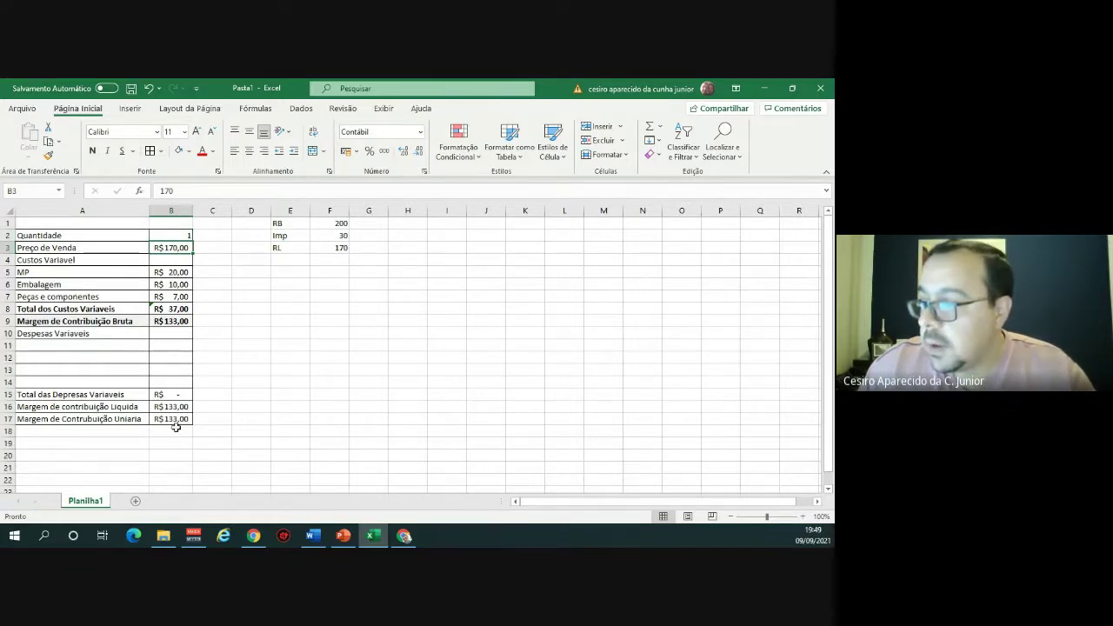
Make the unit contribution margin label and value in A17:B17 bold.
left_click(100, 420)
left_click_drag(100, 420, 169, 420)
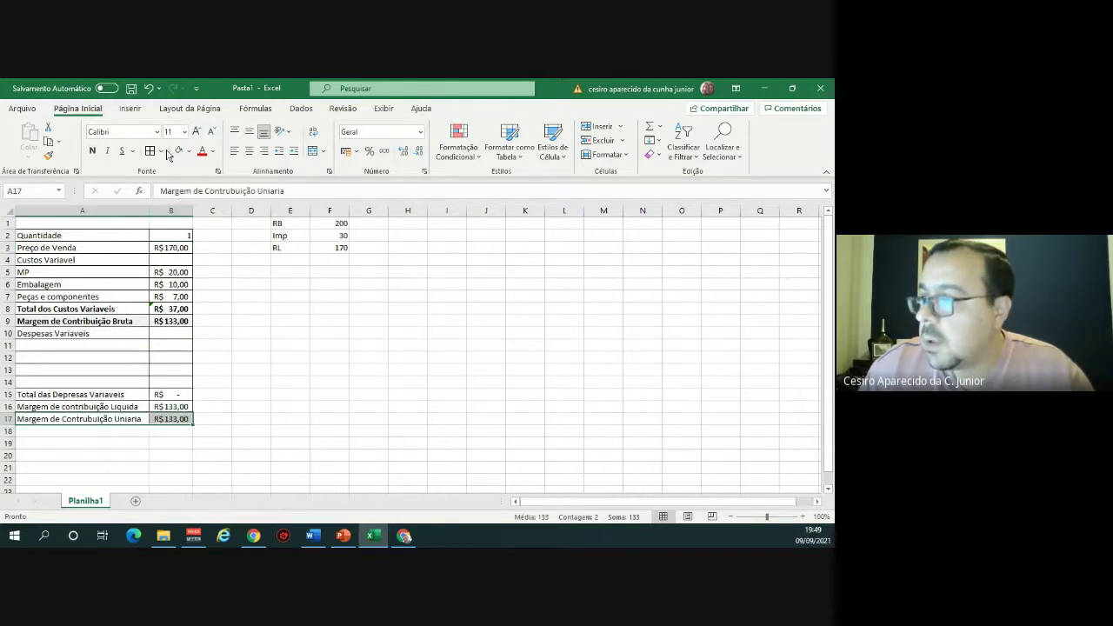
left_click(92, 152)
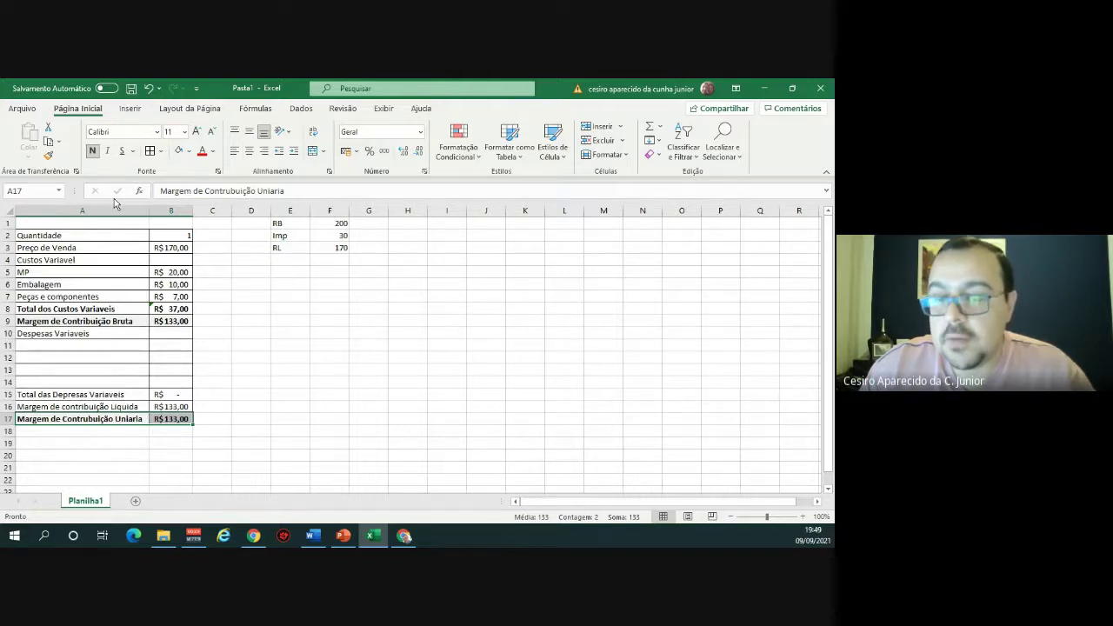
Write the unit contribution margin formula as the text "MCU = PV-Cv-DV" in cell E6.
left_click(307, 284)
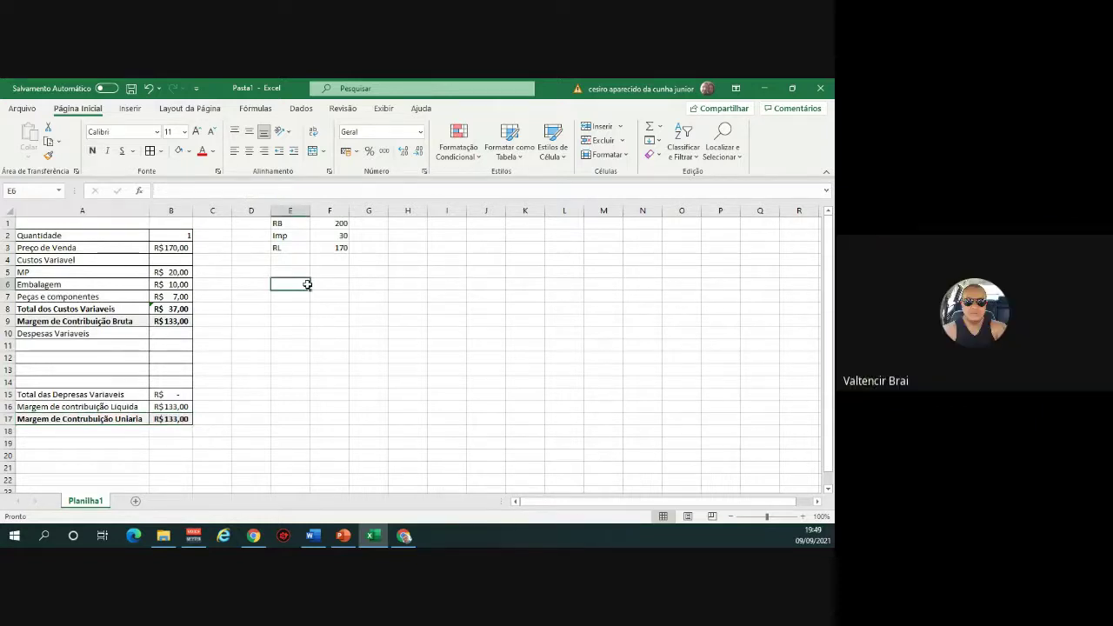
type("MCU -")
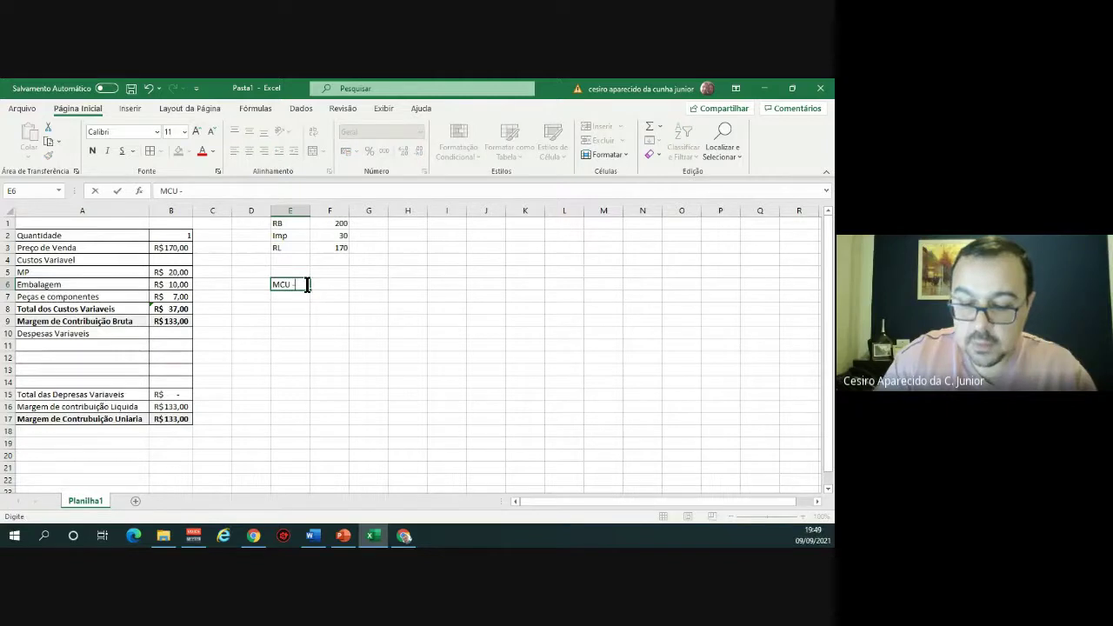
key("BackSpace")
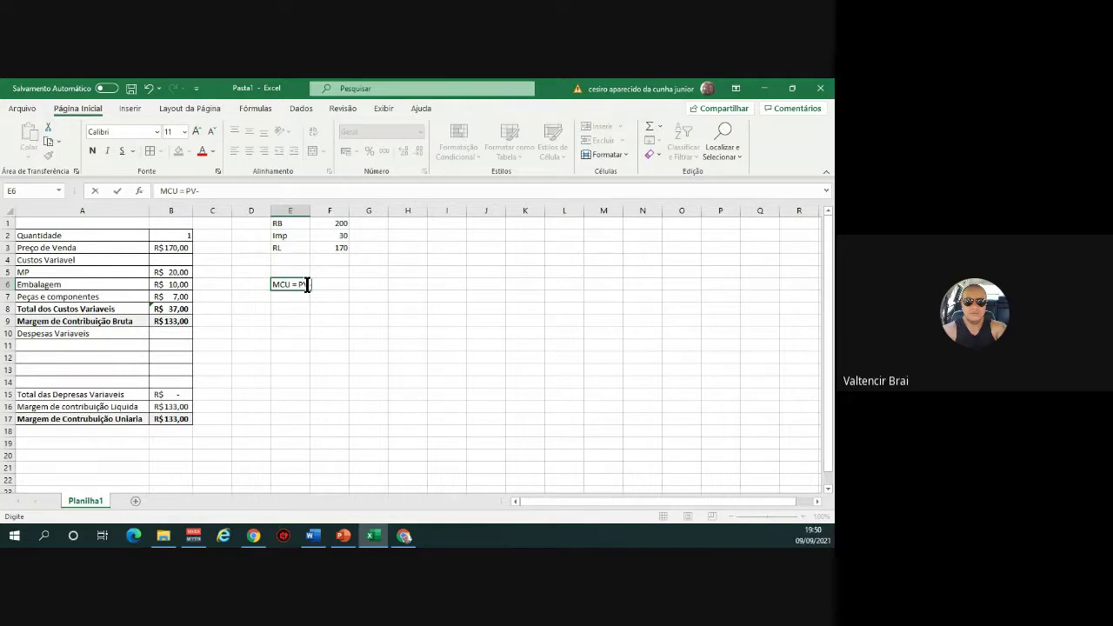
type("= PV-Cv-")
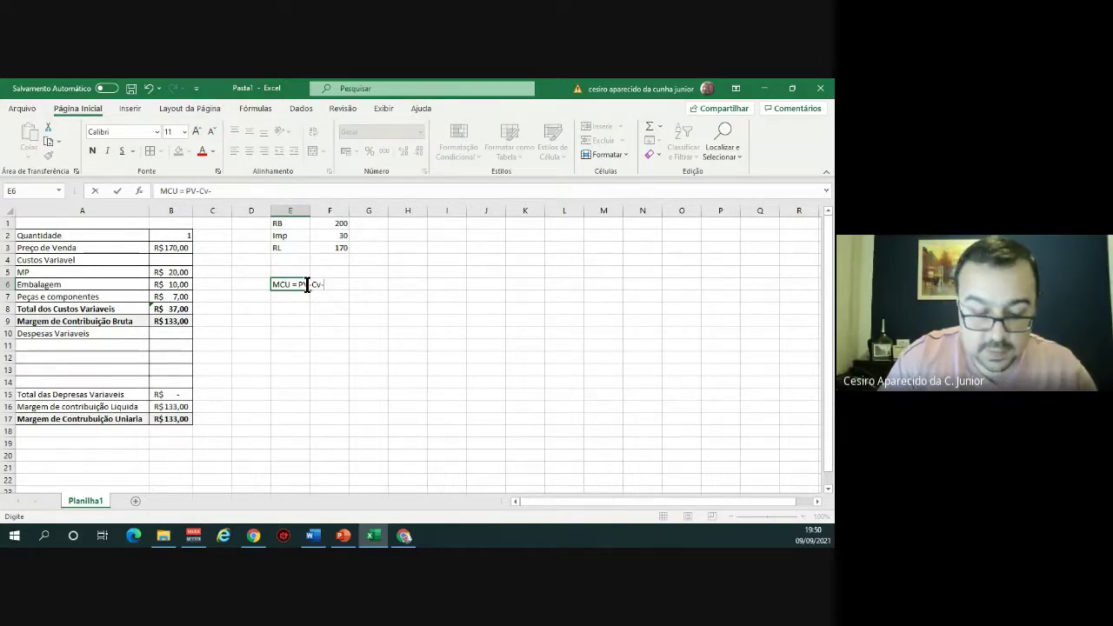
type("DV")
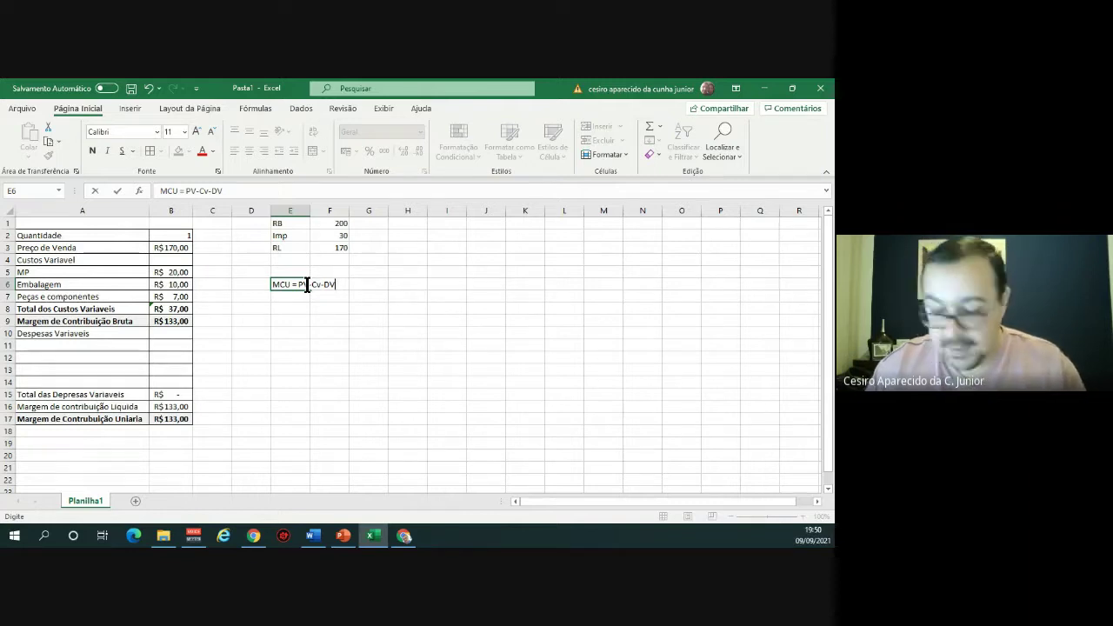
Rewrite the formula note in E6 with the costs grouped in parentheses, as "MCU = PV-(Cv+DV)".
left_click(198, 191)
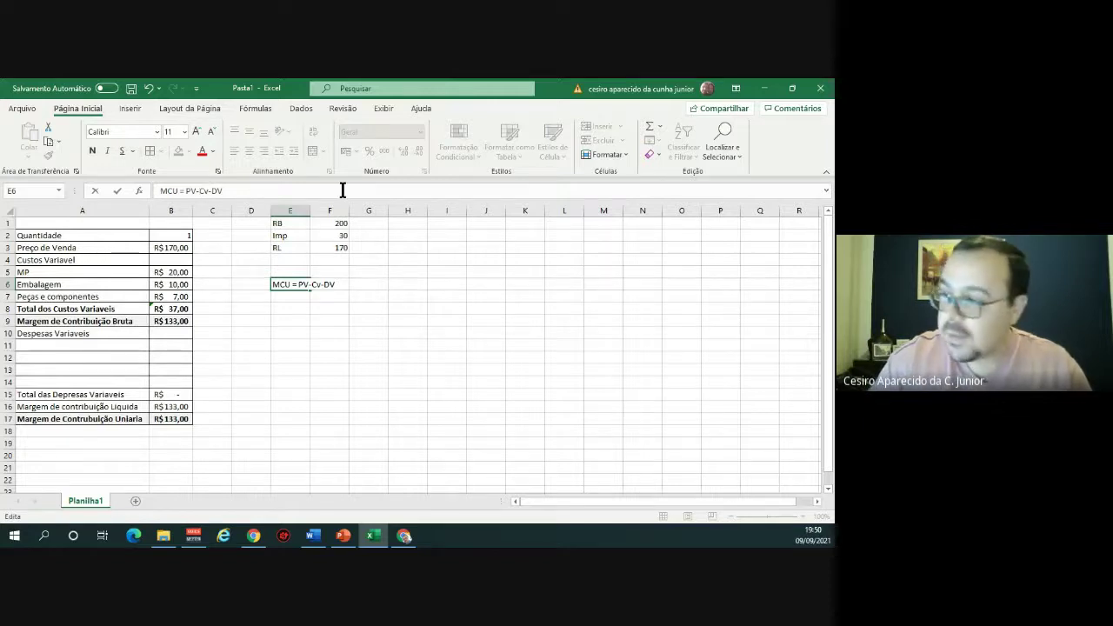
type("(")
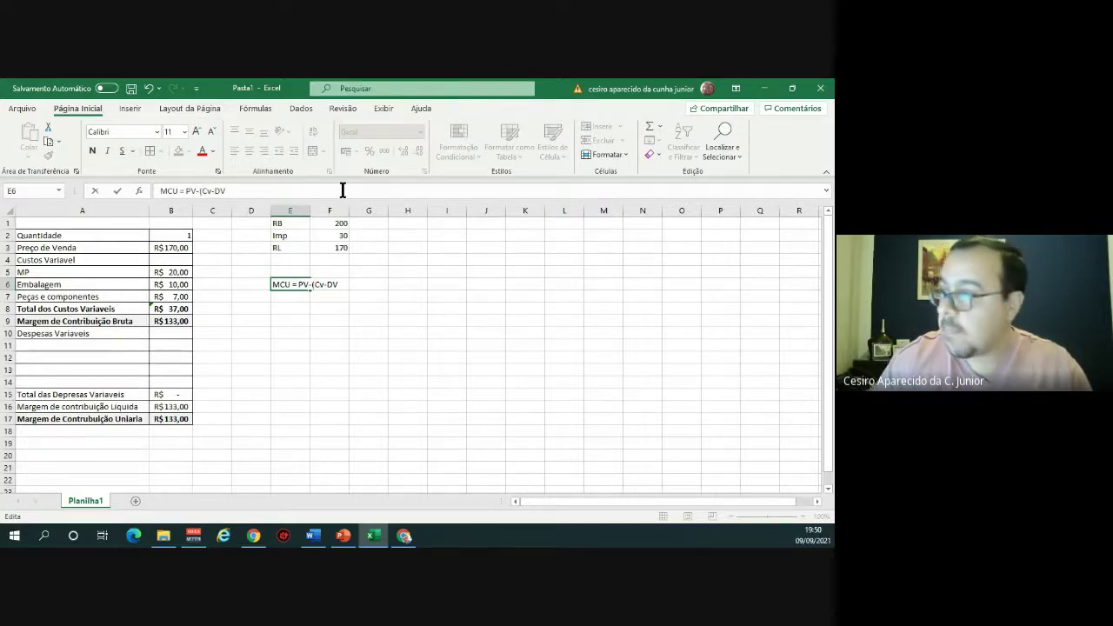
key("BackSpace")
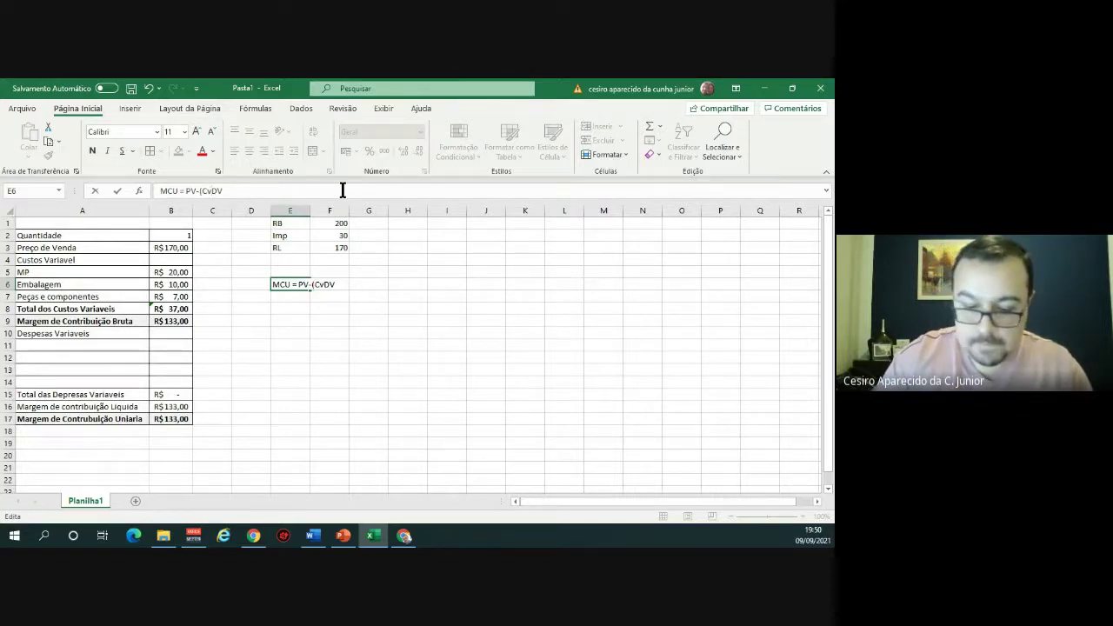
type("+00")
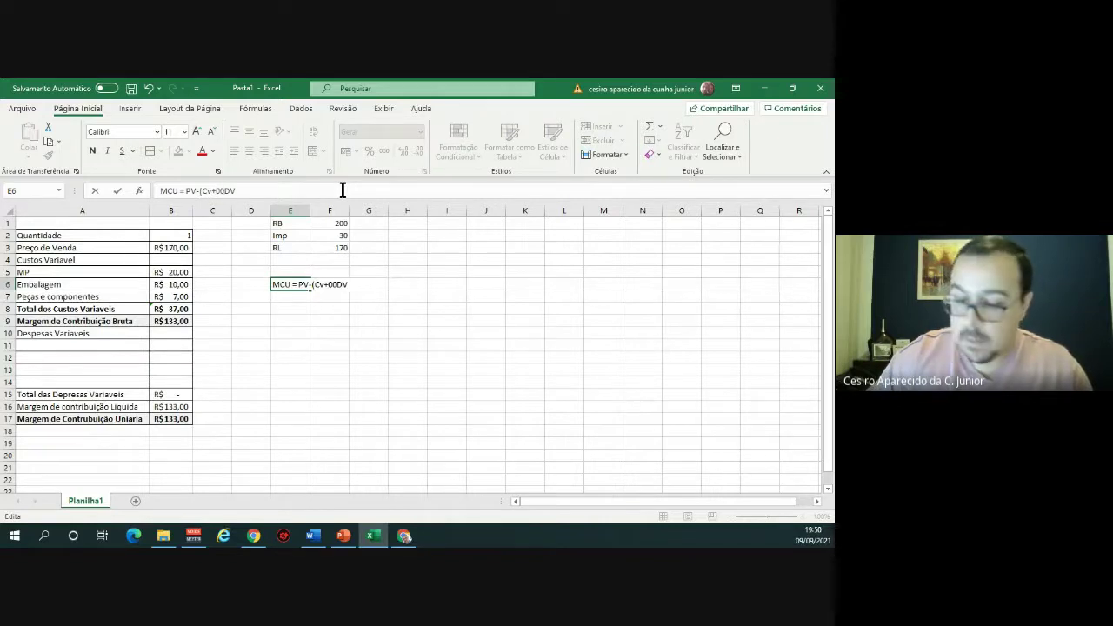
key("BackSpace")
key("BackSpace")
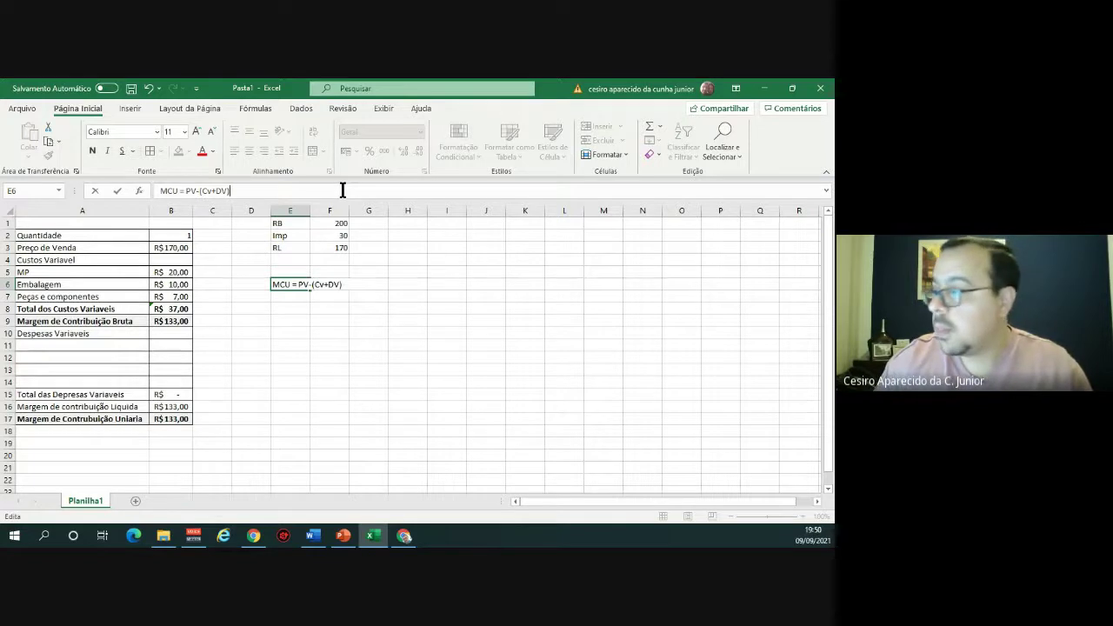
key("Return")
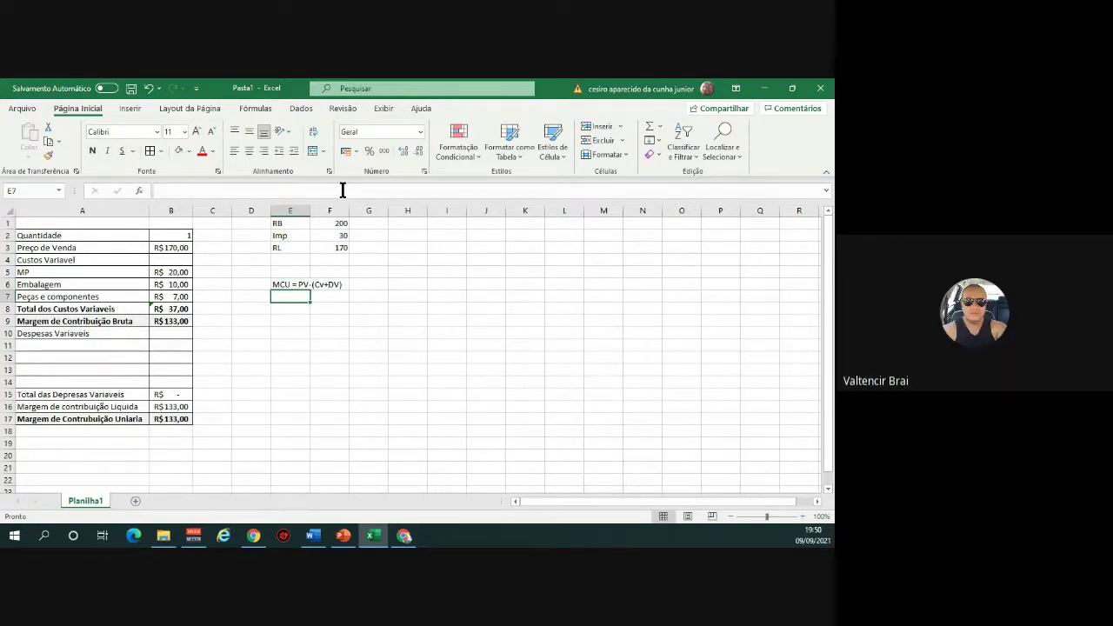
Autofit the width of column B to its currency values.
left_click(803, 517)
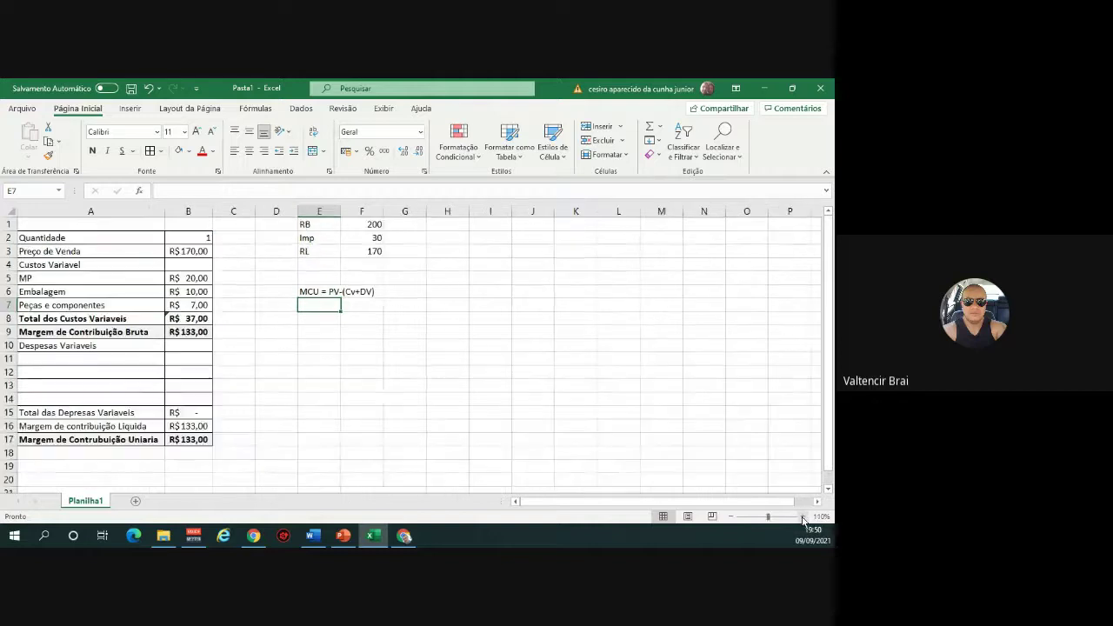
double_click(802, 517)
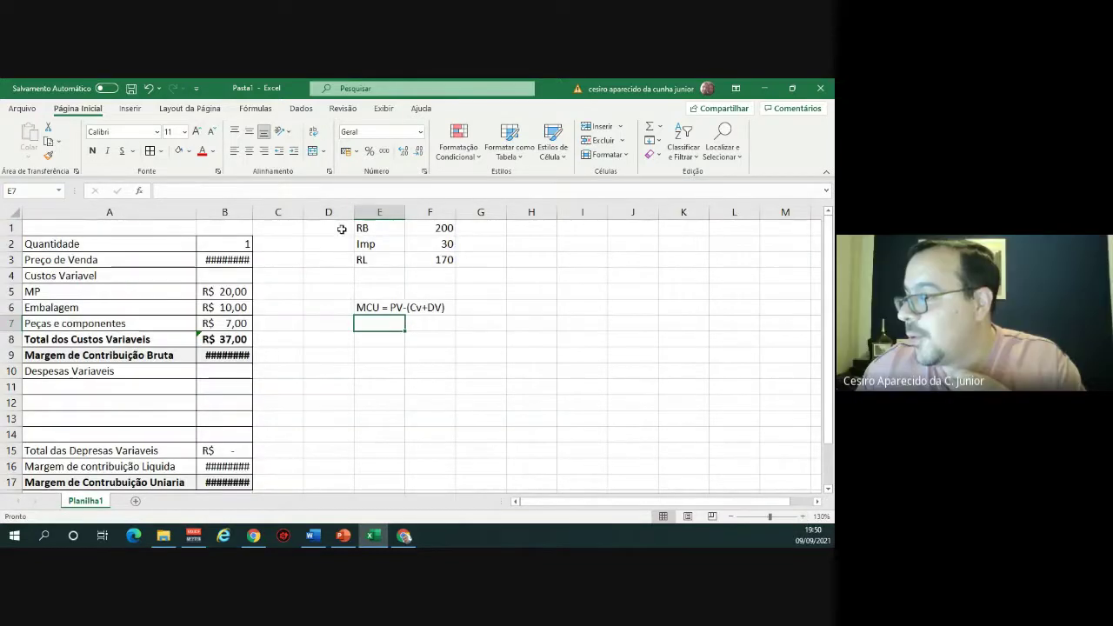
double_click(252, 211)
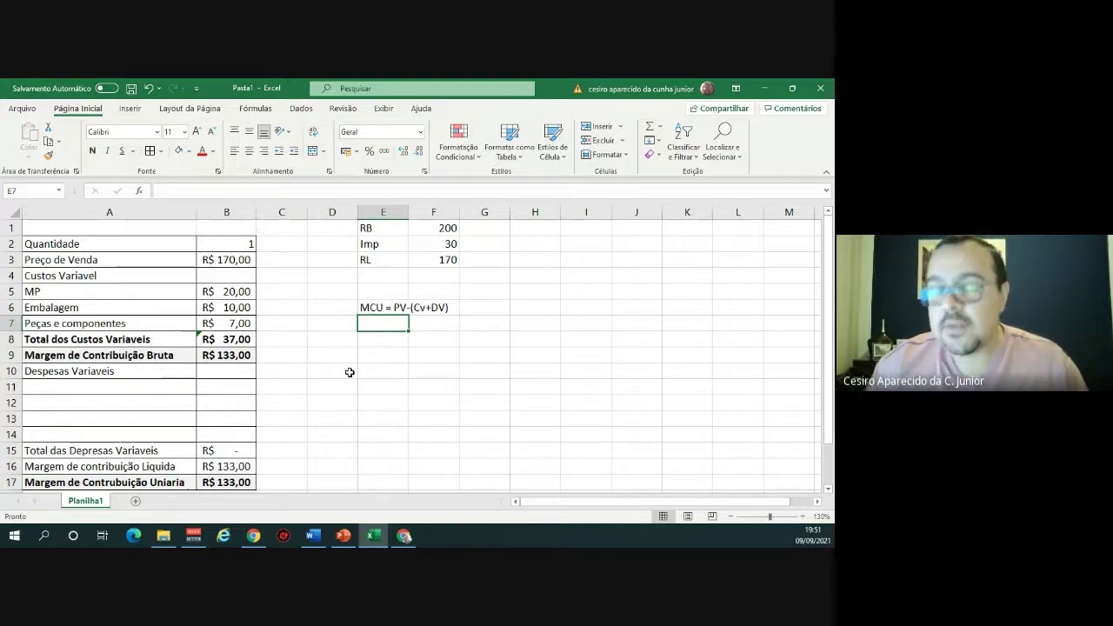
Calculate the unit contribution margin in cell E8 with the formula =170-20-10-7.
left_click(386, 344)
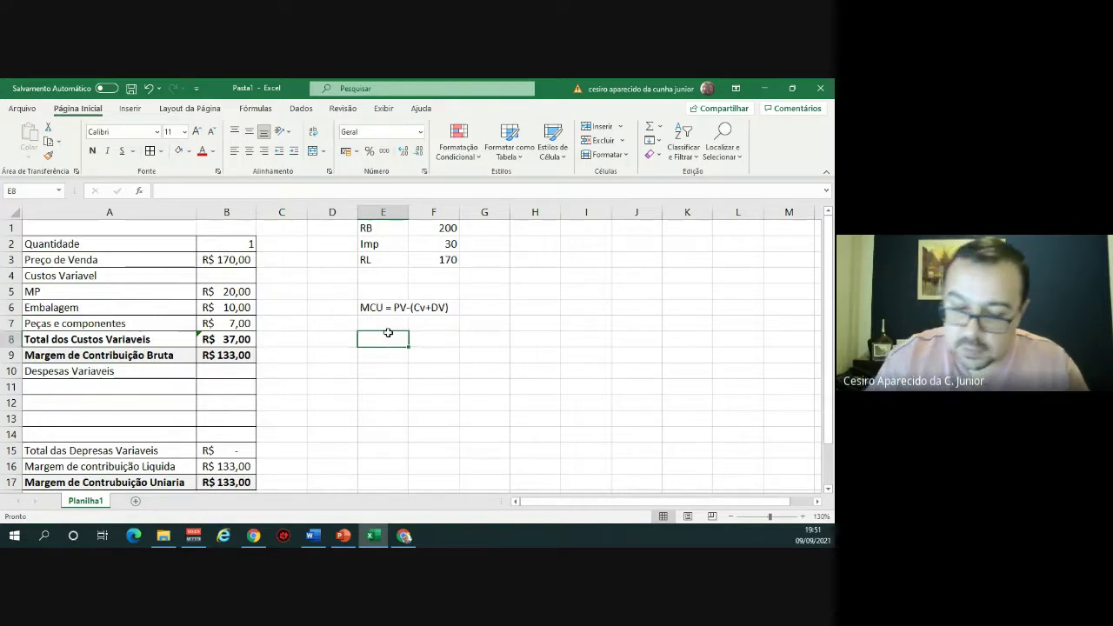
type("=")
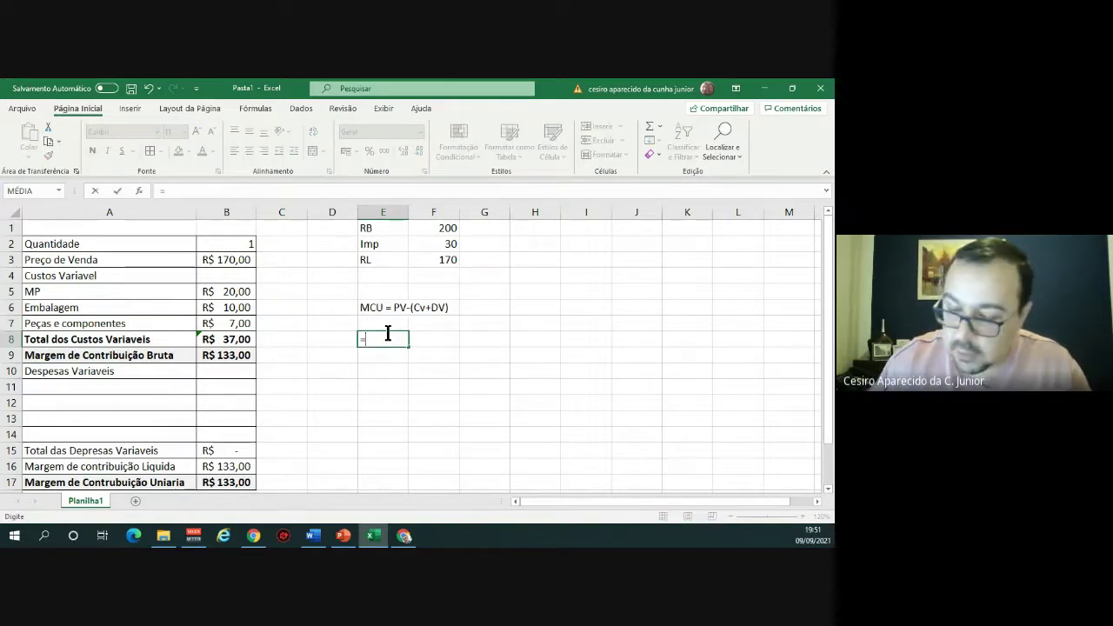
type("170")
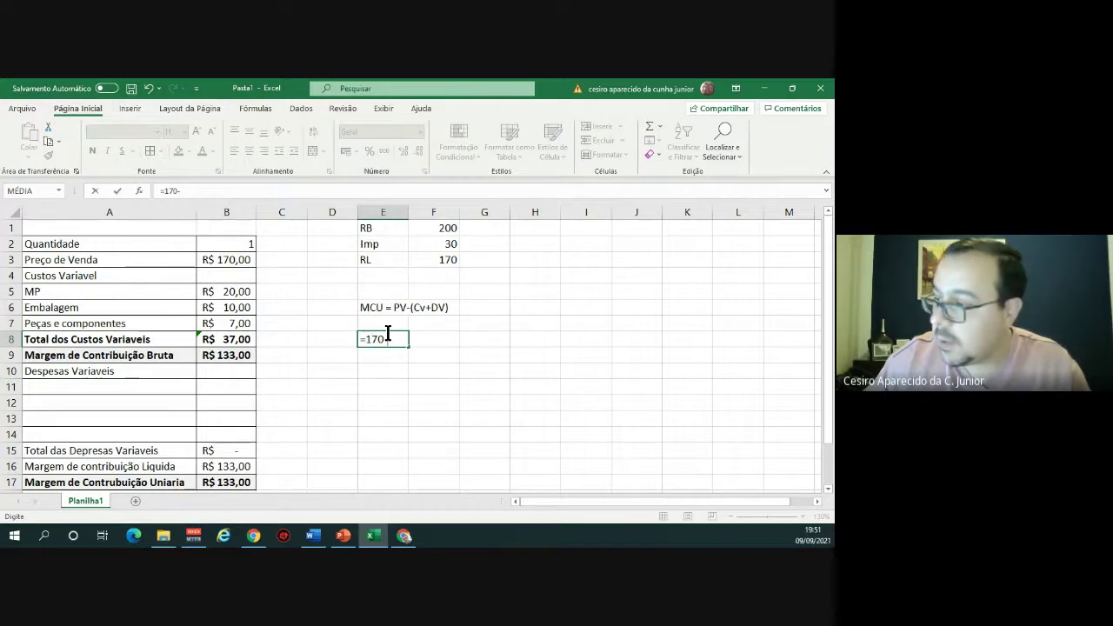
type("-20-")
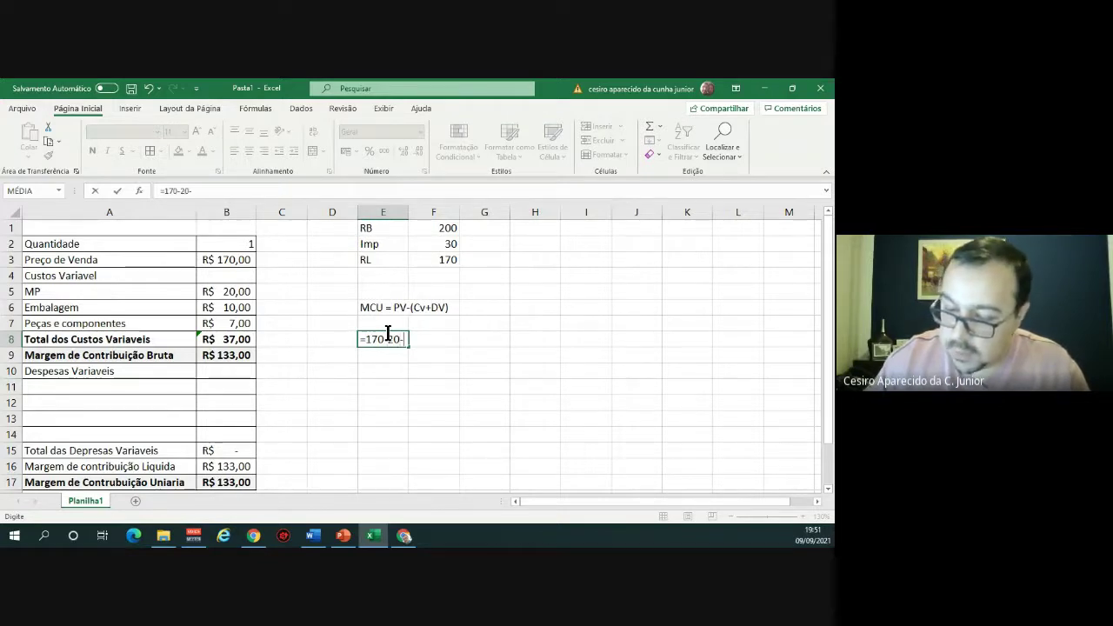
type("10-1")
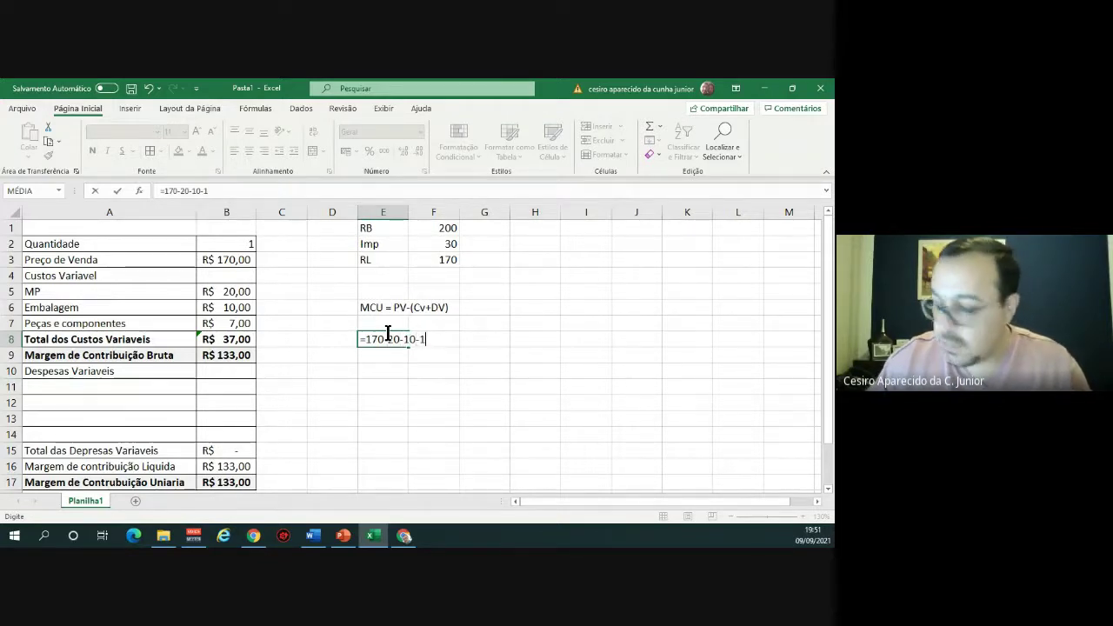
key("BackSpace")
type("7")
key("Return")
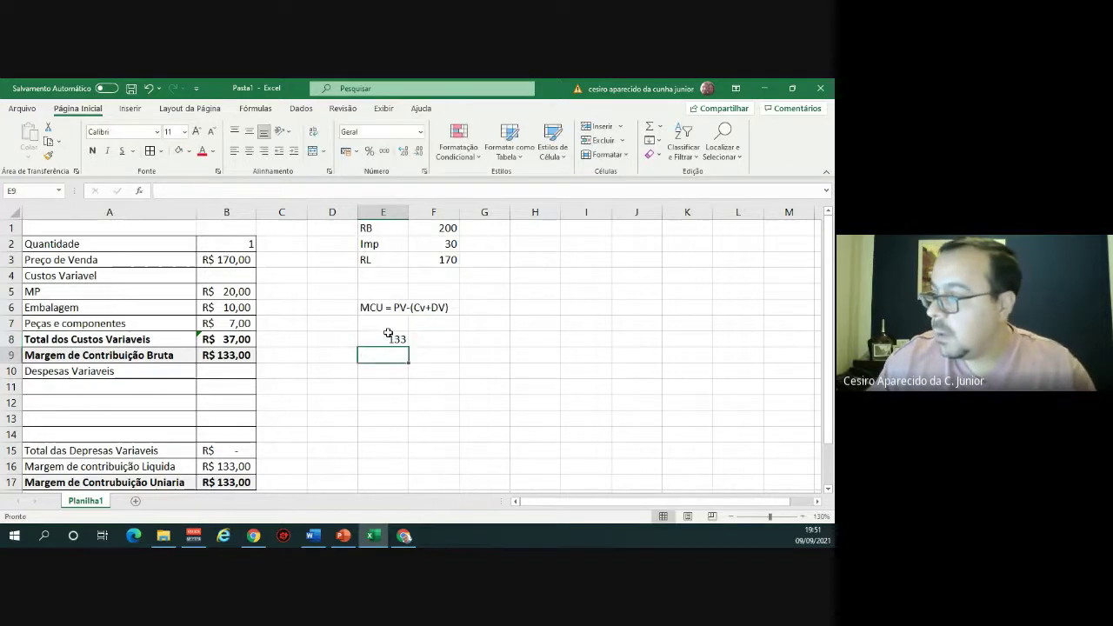
left_click(392, 338)
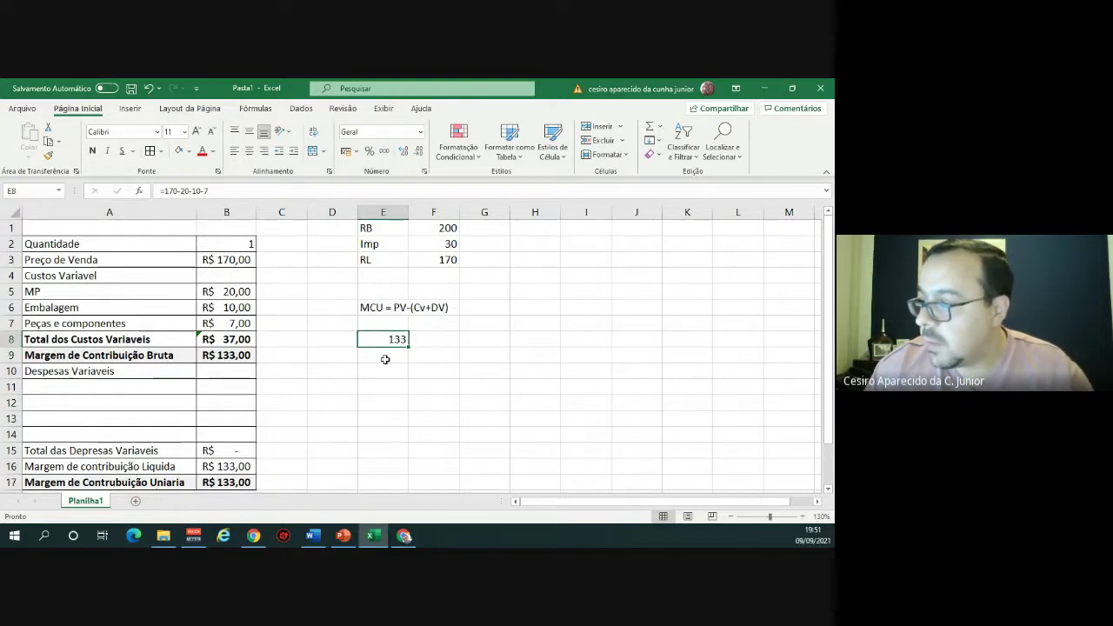
Enter the label "PEC" in cell E11.
left_click(400, 383)
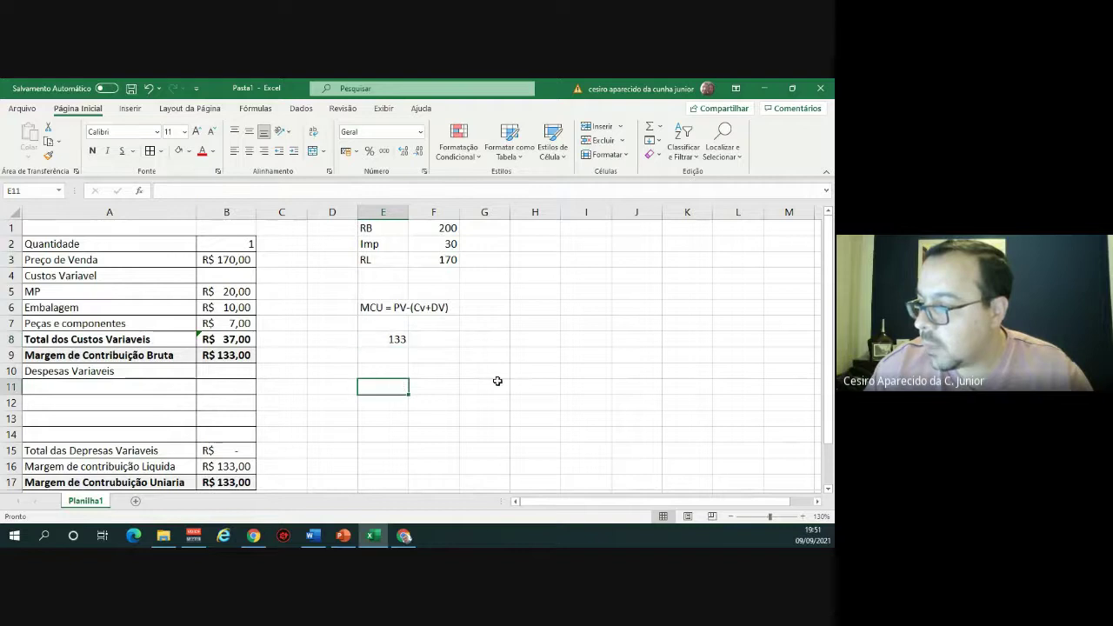
type("P")
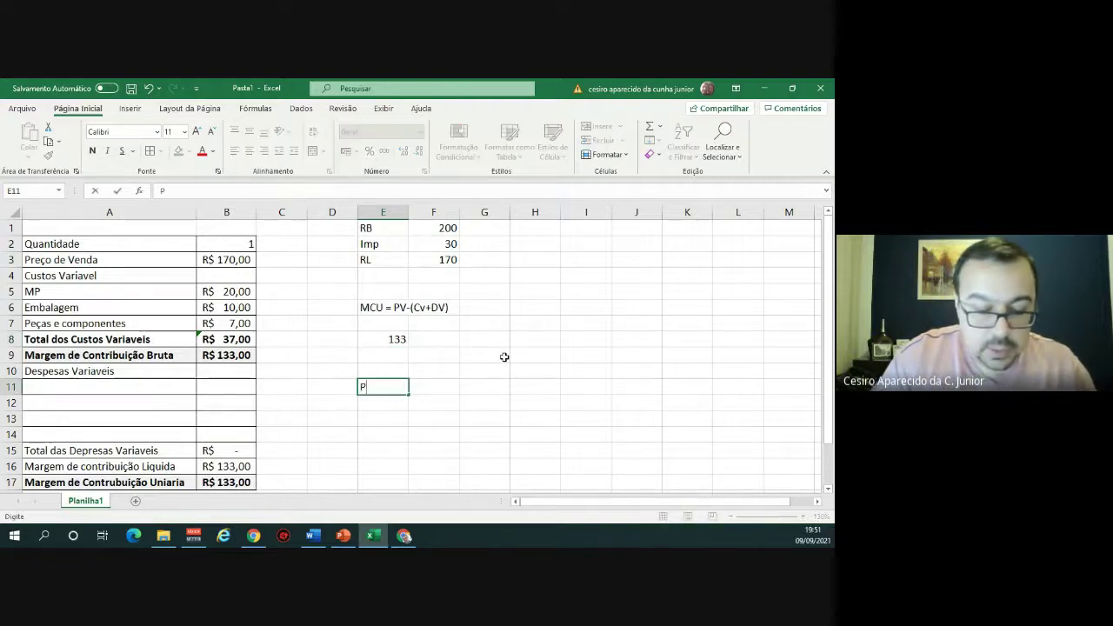
type("EC")
key("Tab")
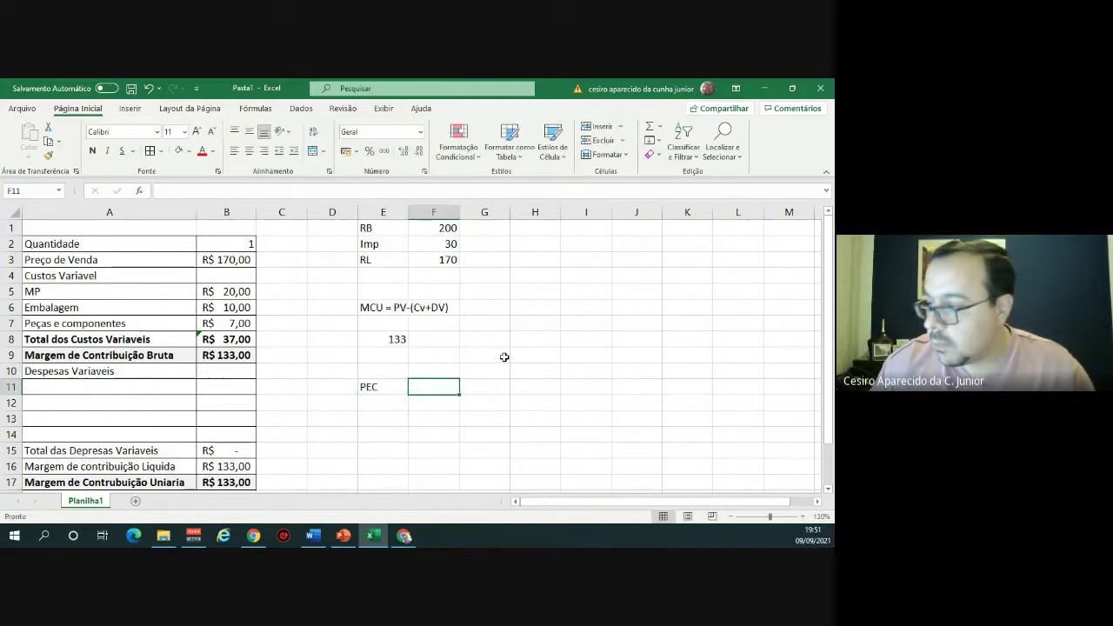
Enter the PEC formula "= (CF+DF)/MCU" in cell F11, next to its label.
type("=")
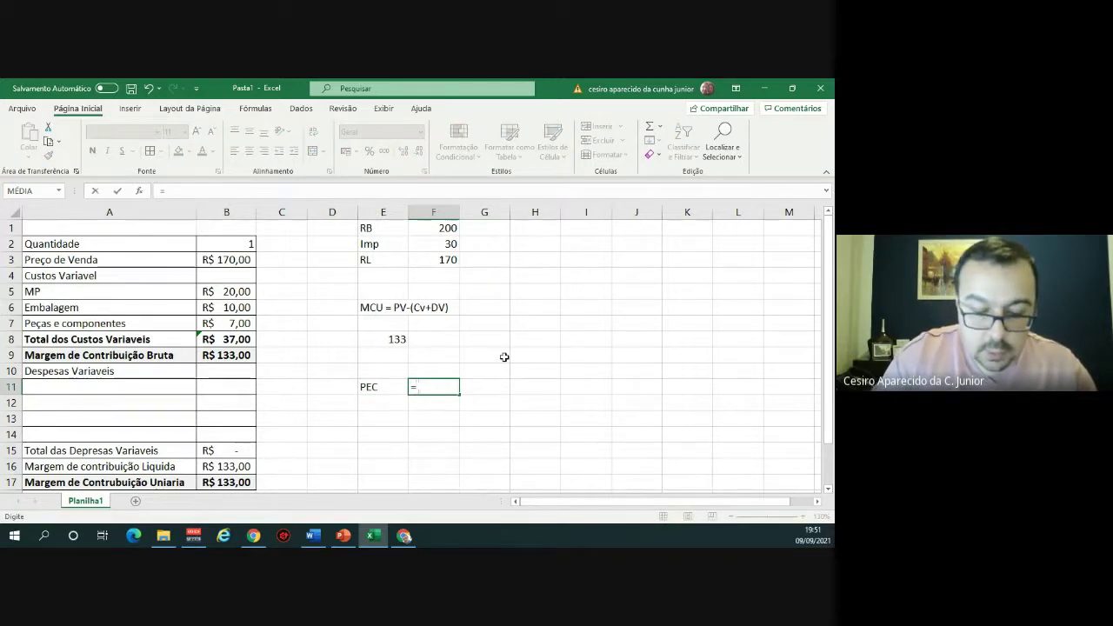
type(" CF=")
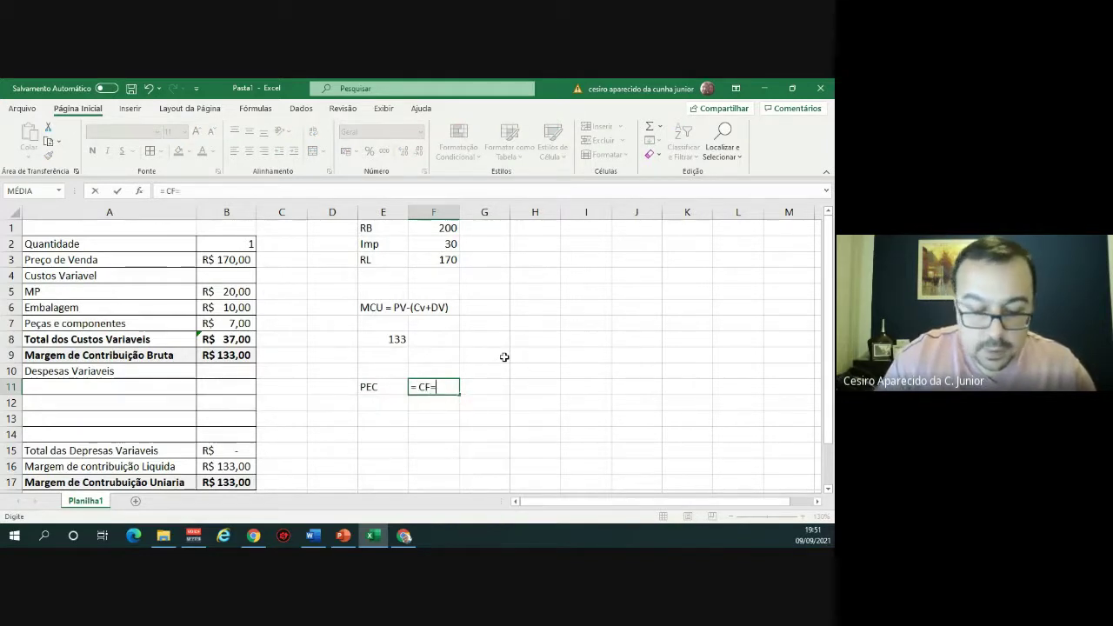
type("DF")
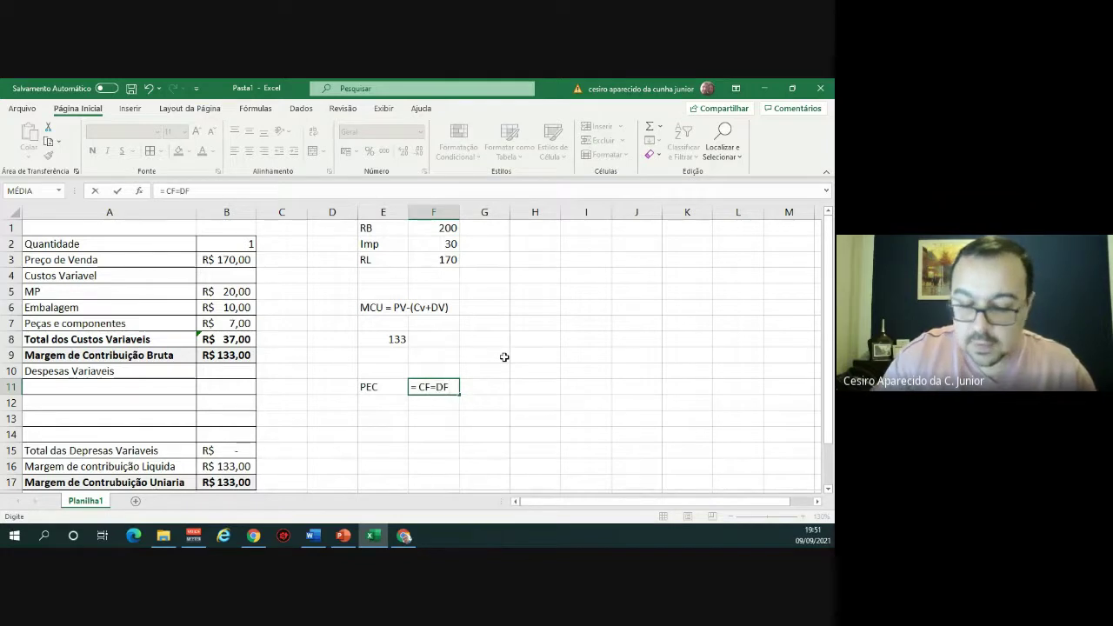
type(")")
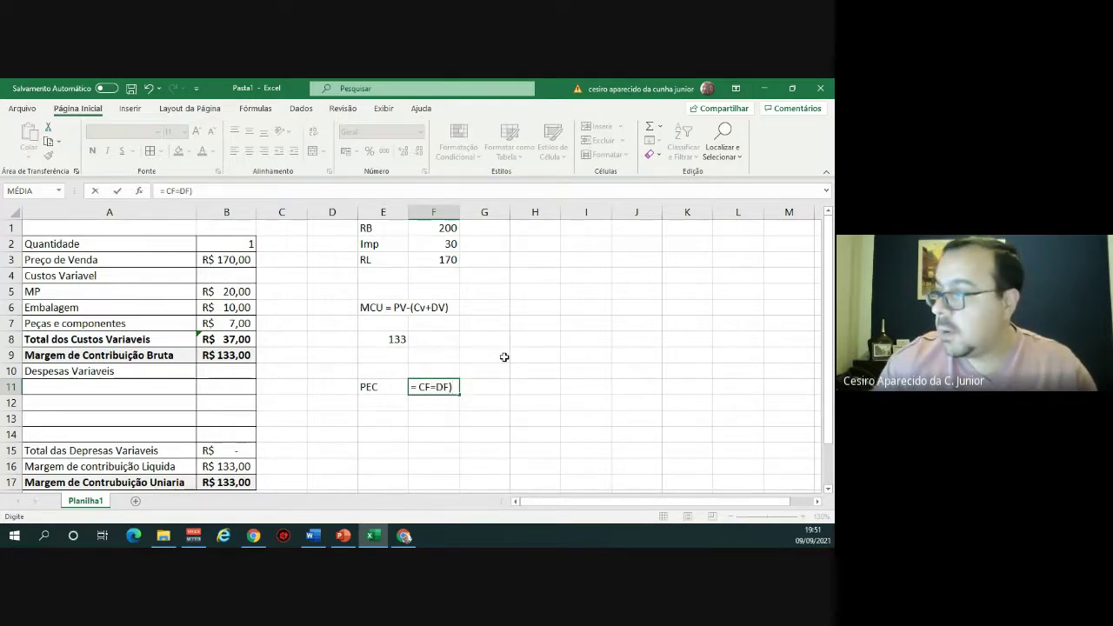
left_click(165, 191)
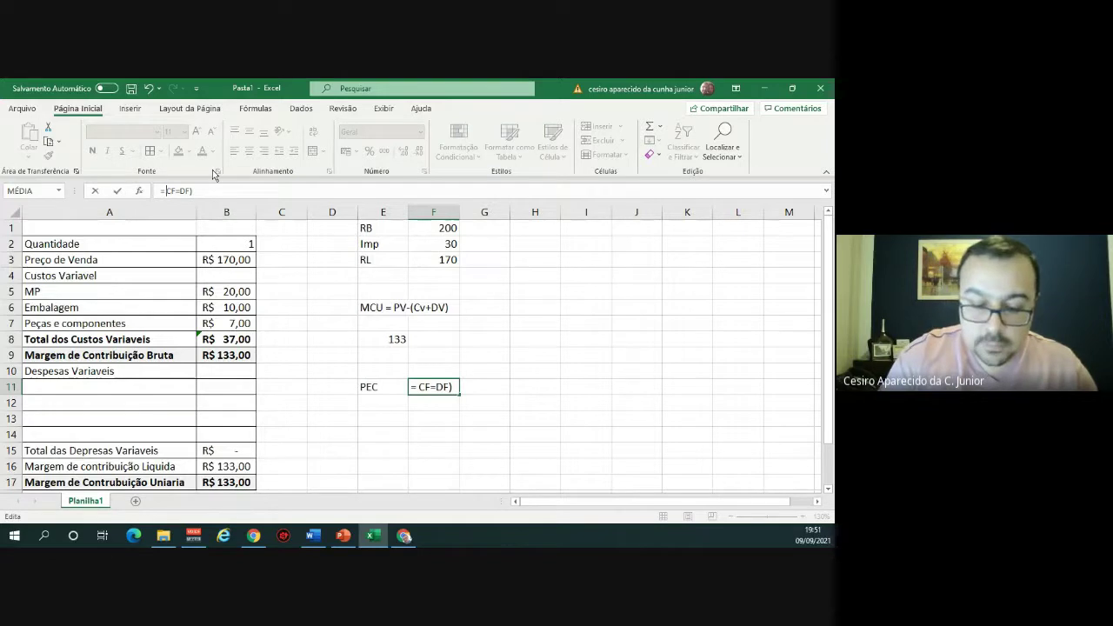
type("(")
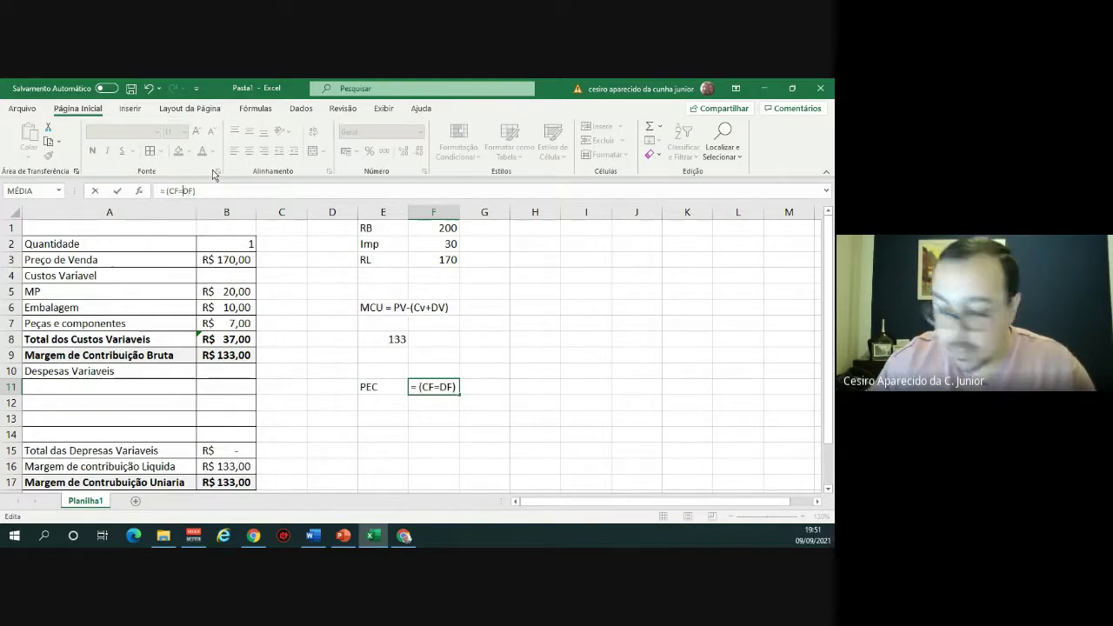
key("BackSpace")
type("+DF)")
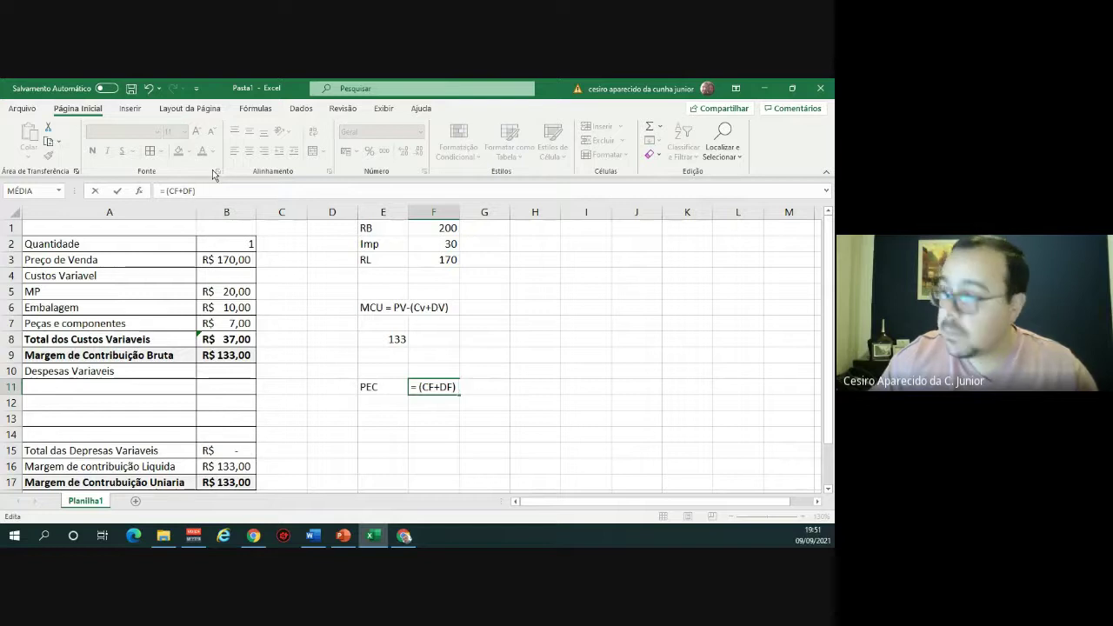
type("/MC")
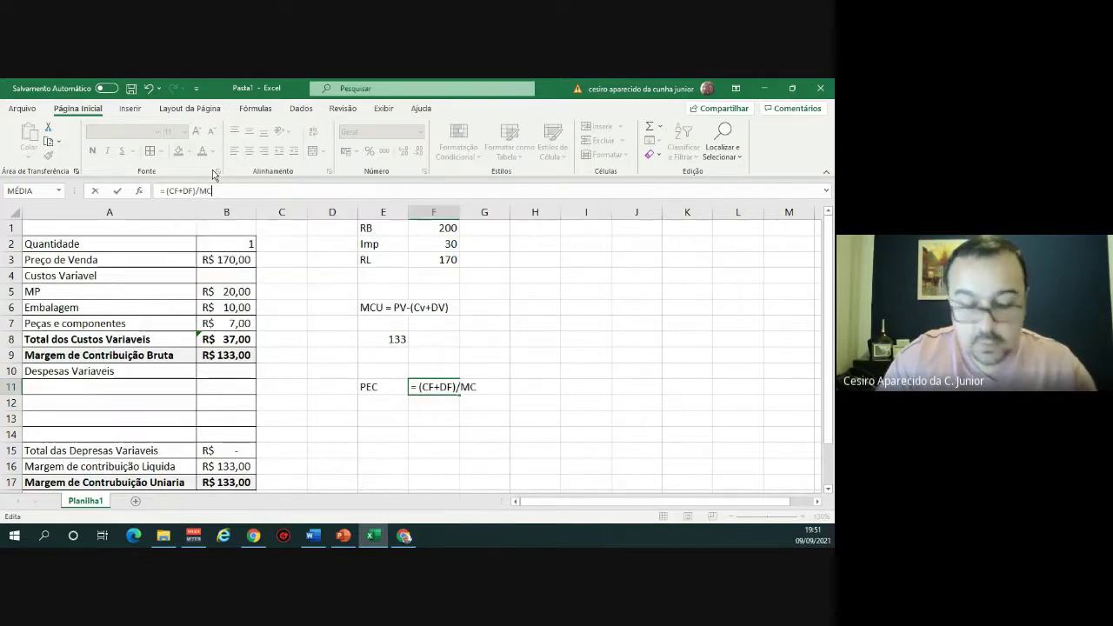
type("U")
key("Return")
Remove the leading equals sign from cell F11 so the PEC formula is kept as the text "(CF+DF)/MCU".
key("Up")
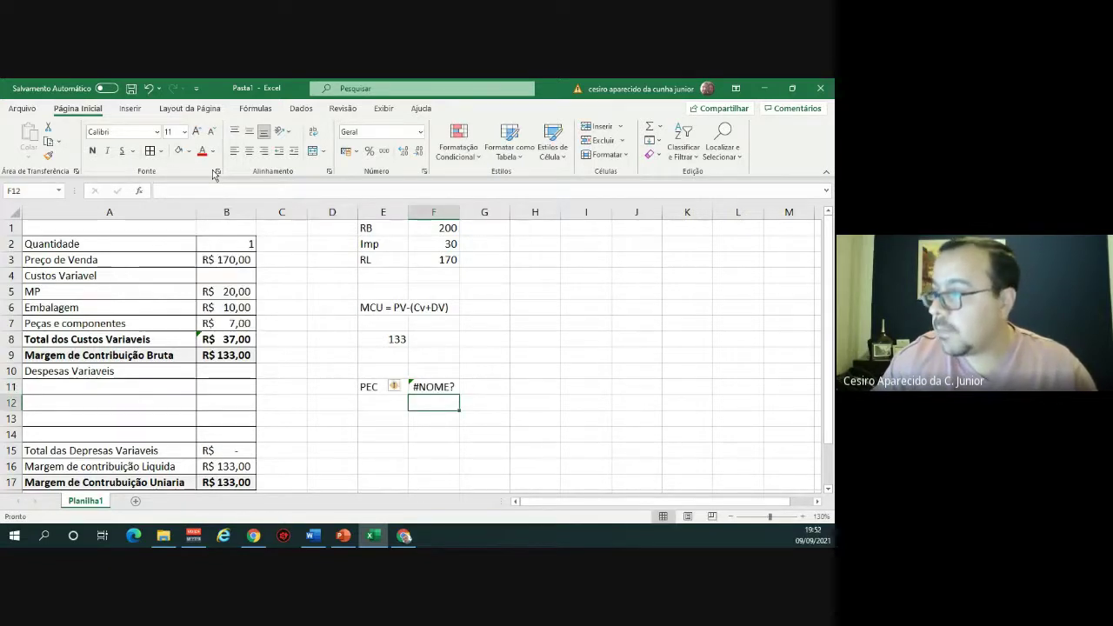
left_click(154, 190)
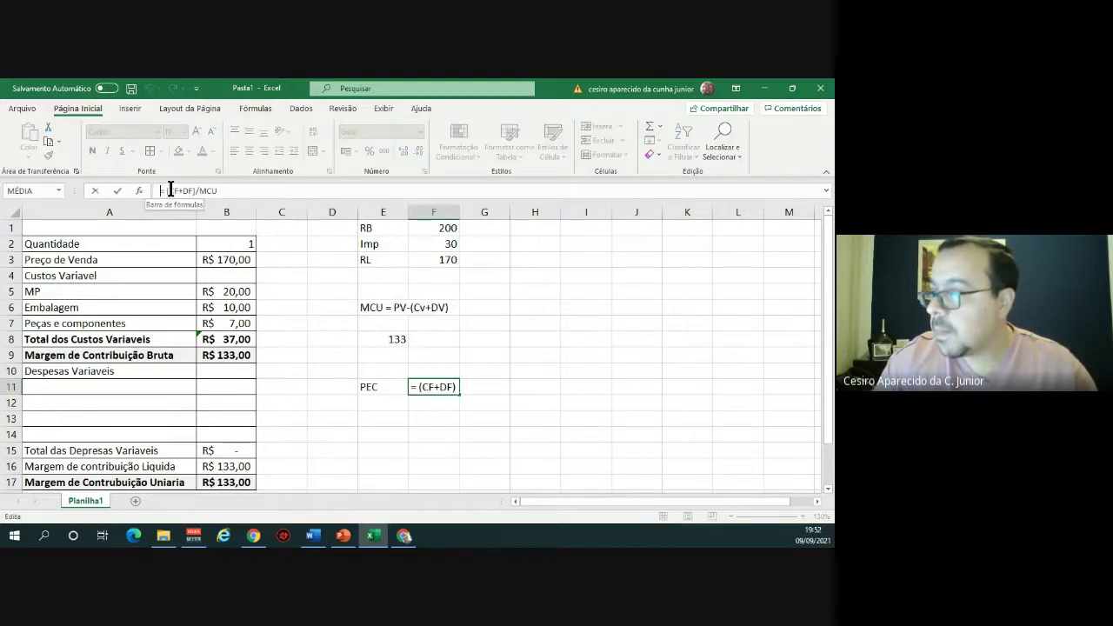
key("Delete")
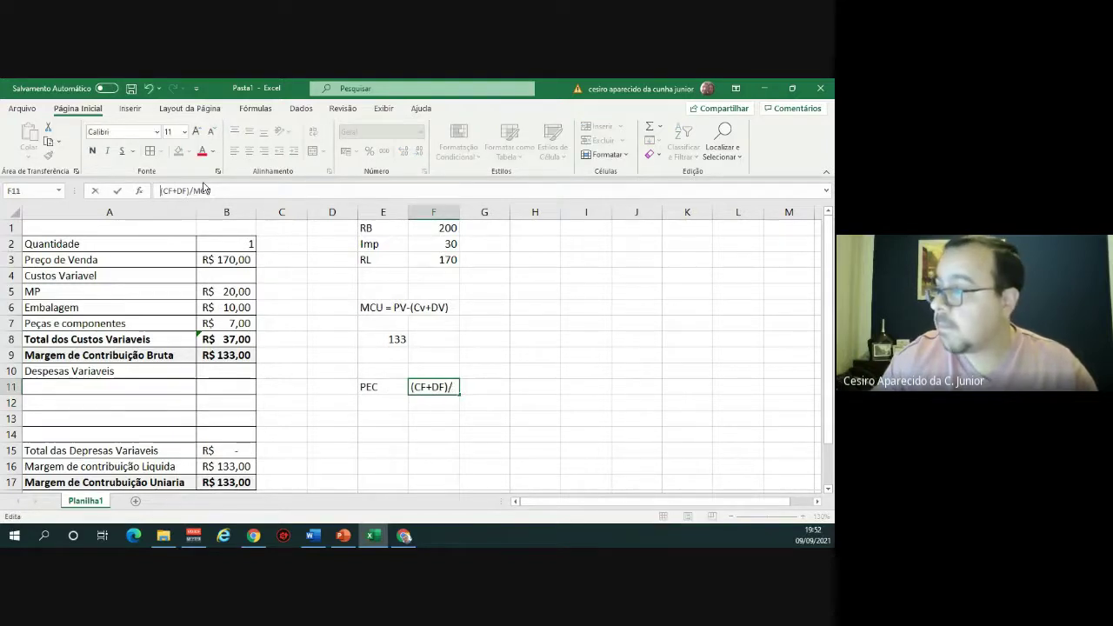
key("Return")
key("Return")
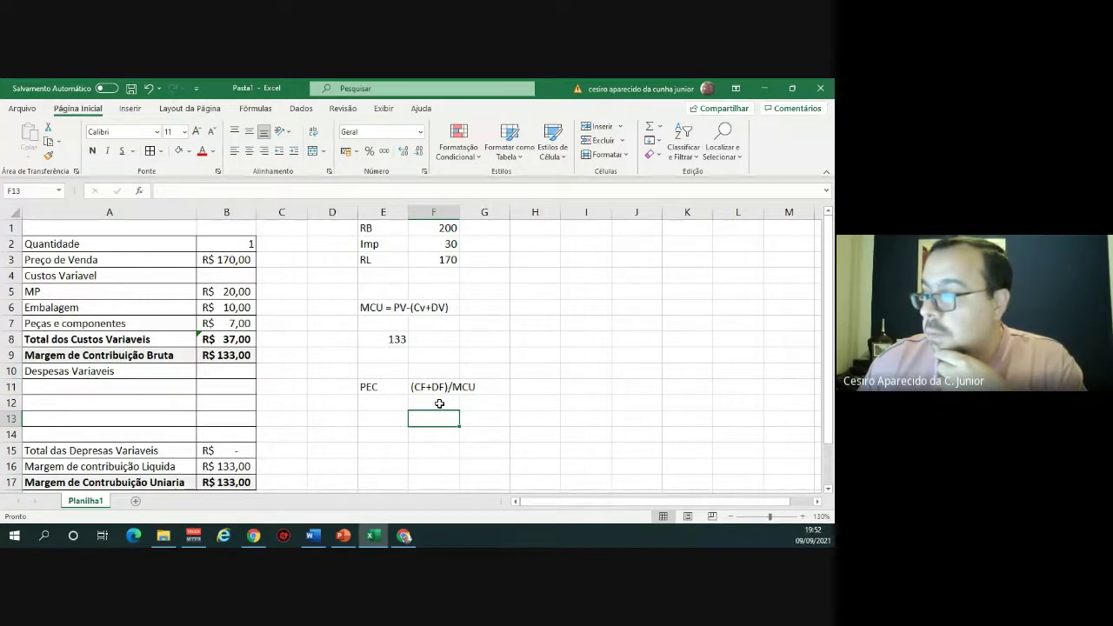
Highlight the four per-period cost lines in the Word exercise, from Salários fixos de produção to Seguro de bens da administração, then return to Excel.
left_click(314, 535)
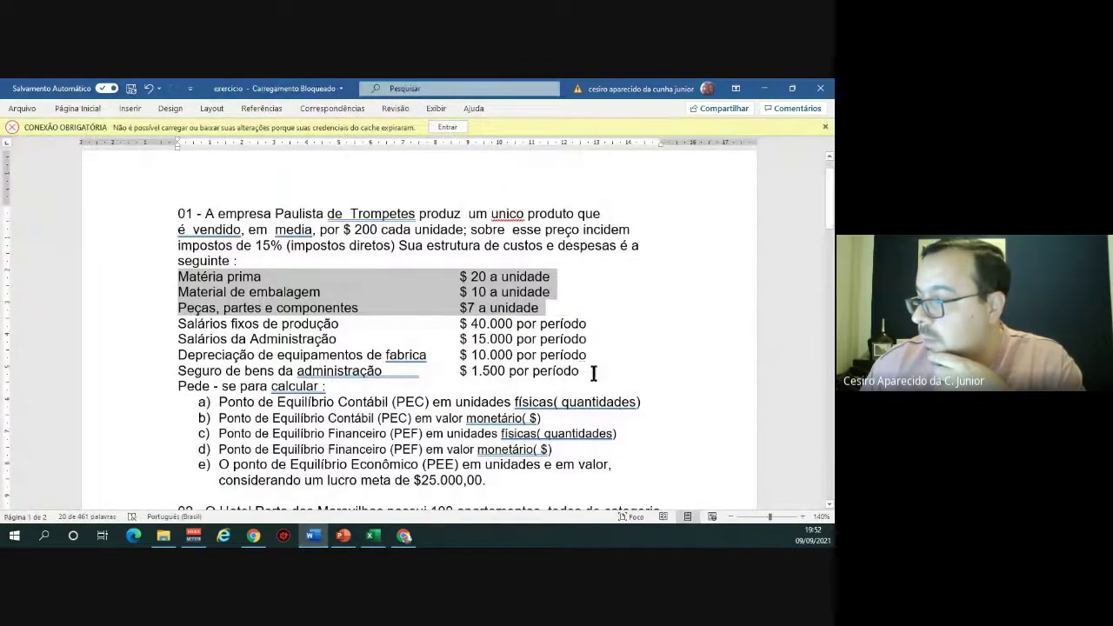
left_click_drag(593, 372, 171, 331)
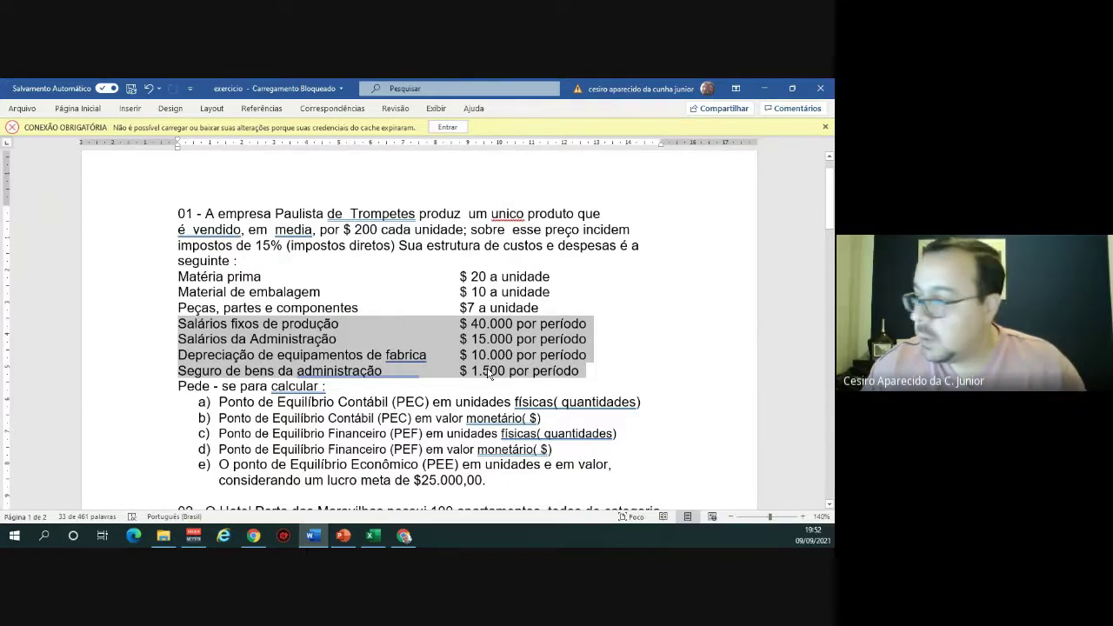
key("alt+Tab")
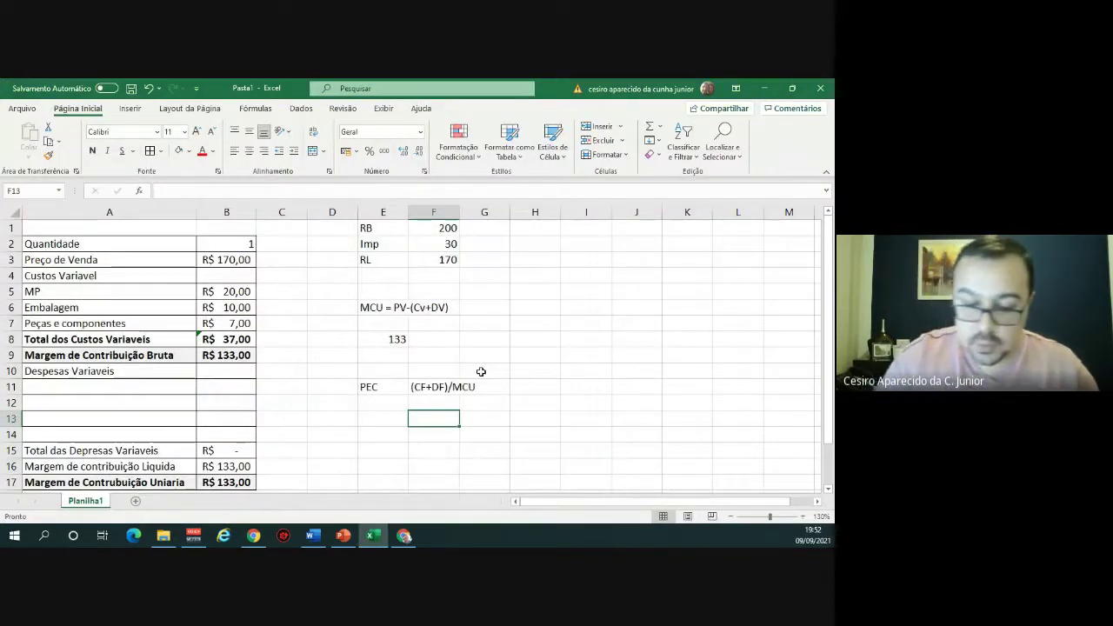
Calculate the PEC in cell F13 with the formula =(40000+15000+10000+1500)/E8, checking the last cost in the Word exercise.
type("=(")
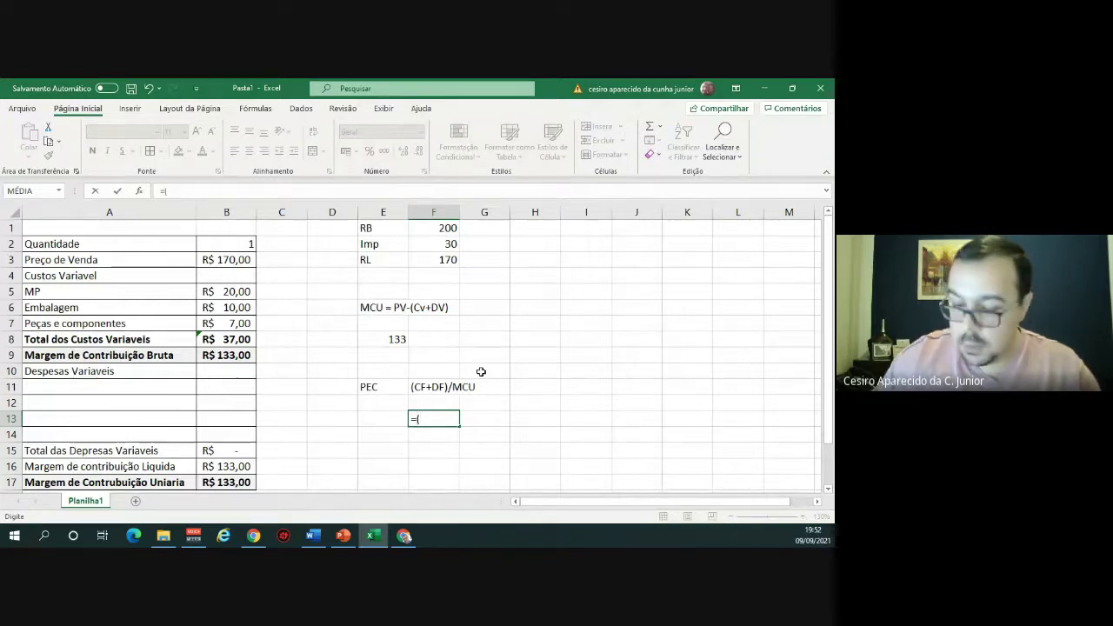
type("40000")
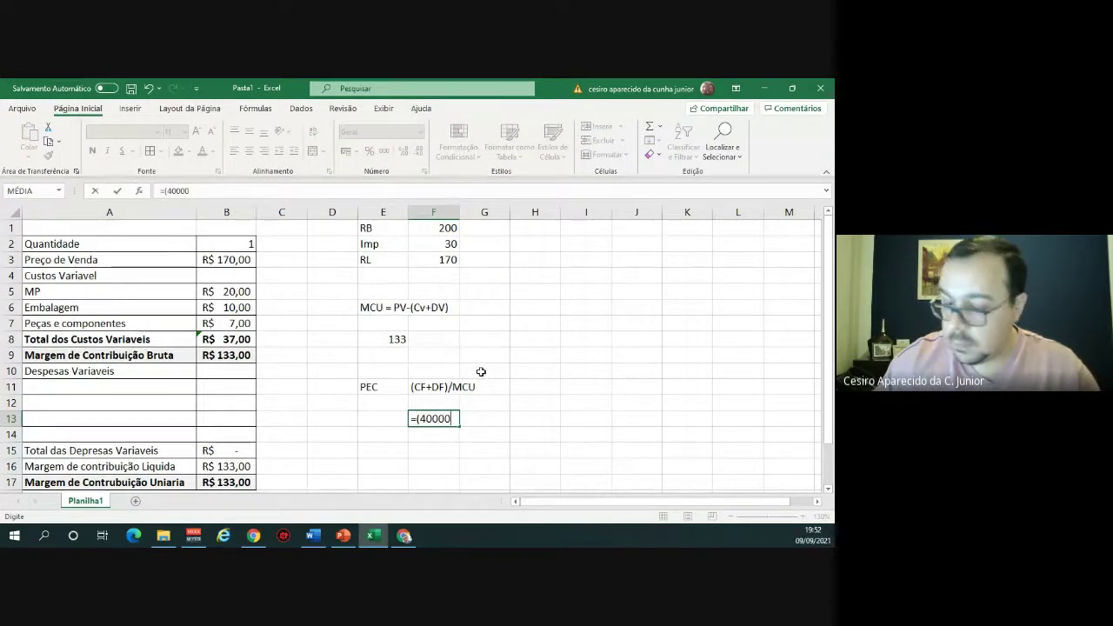
type("+15000")
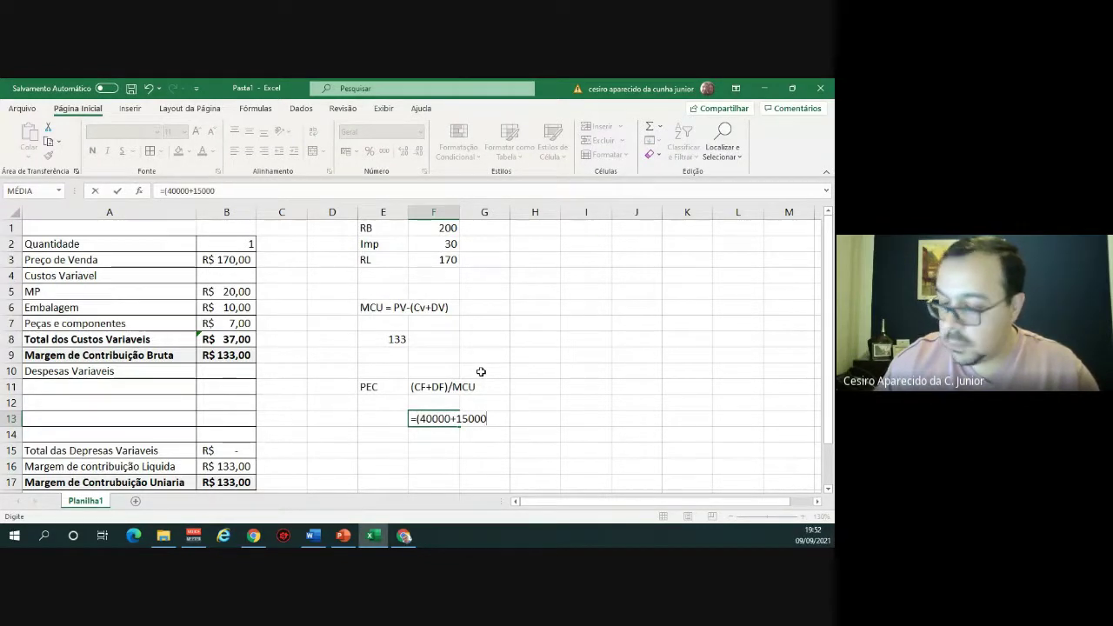
type("+1000")
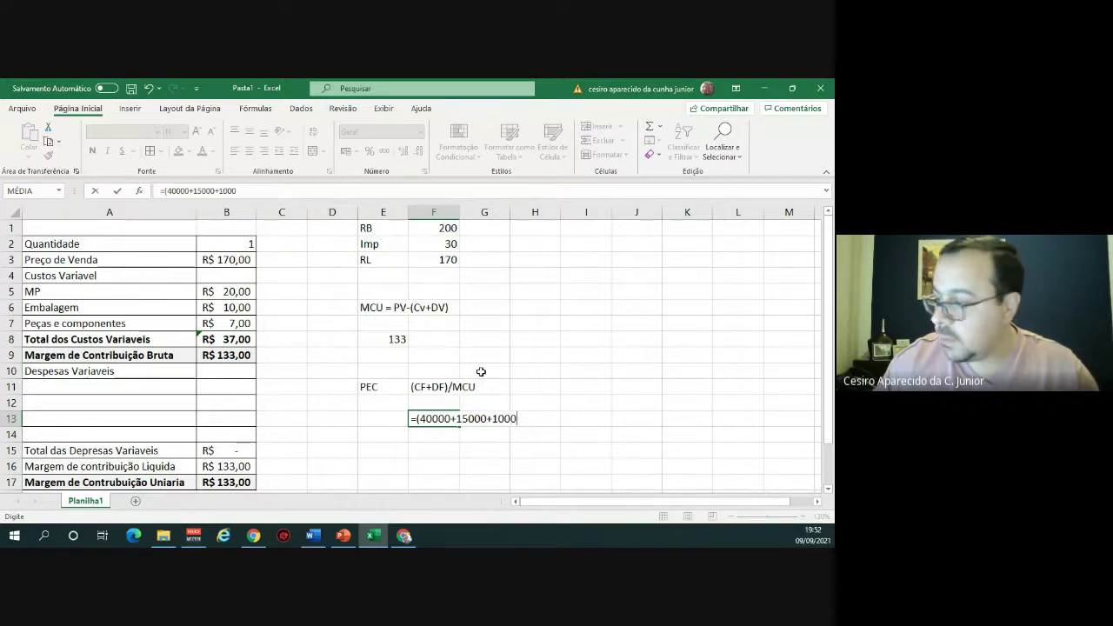
type("0+")
key("alt+Tab")
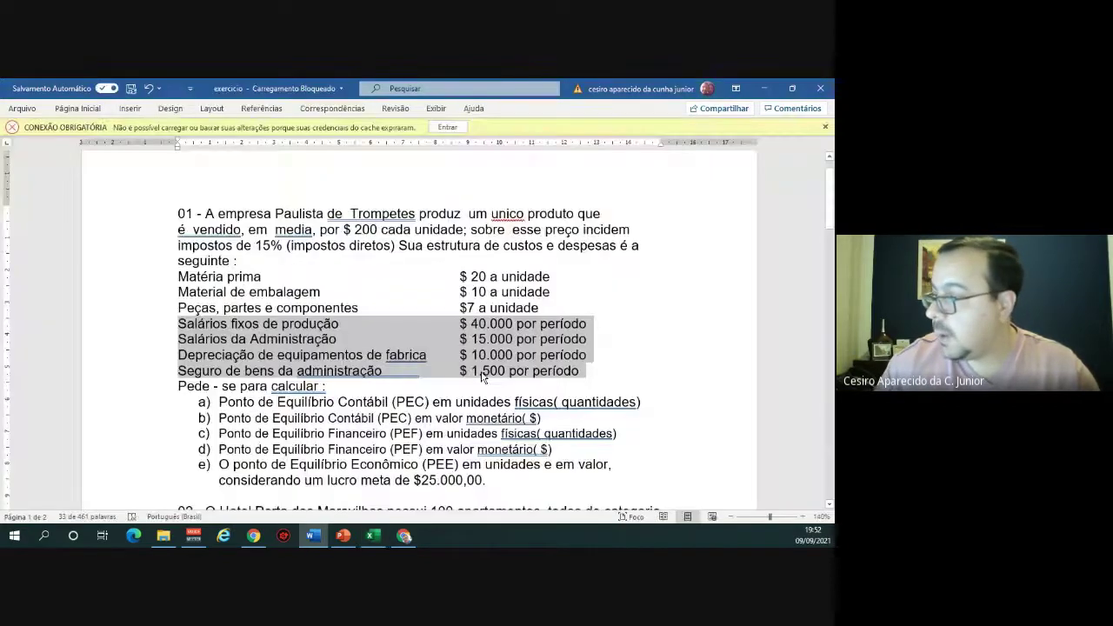
key("alt+Tab")
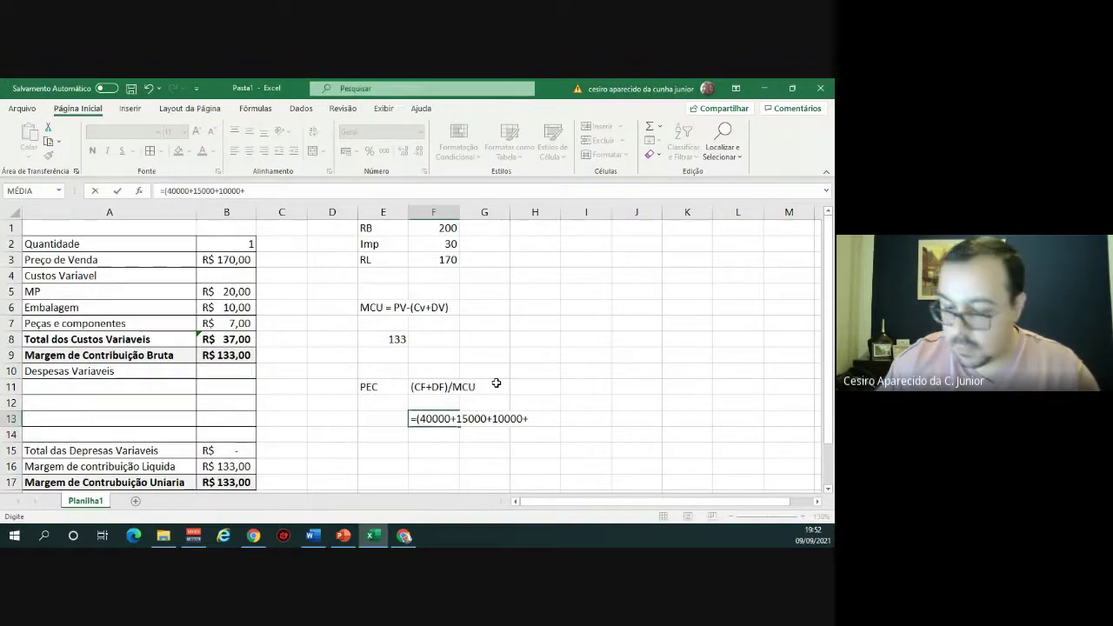
type("1500")
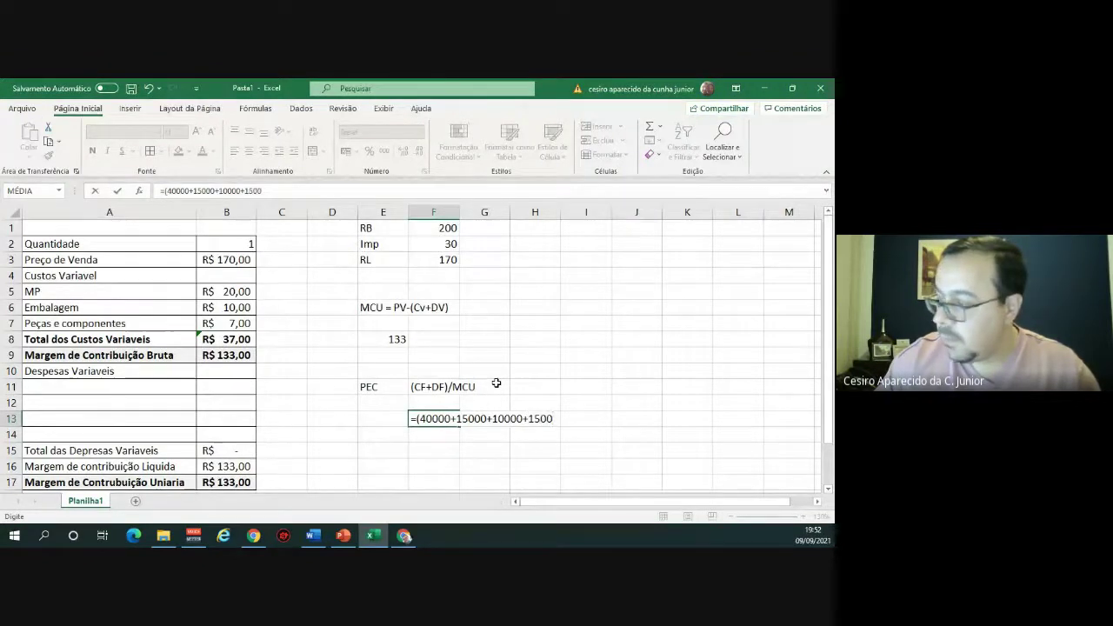
type(")")
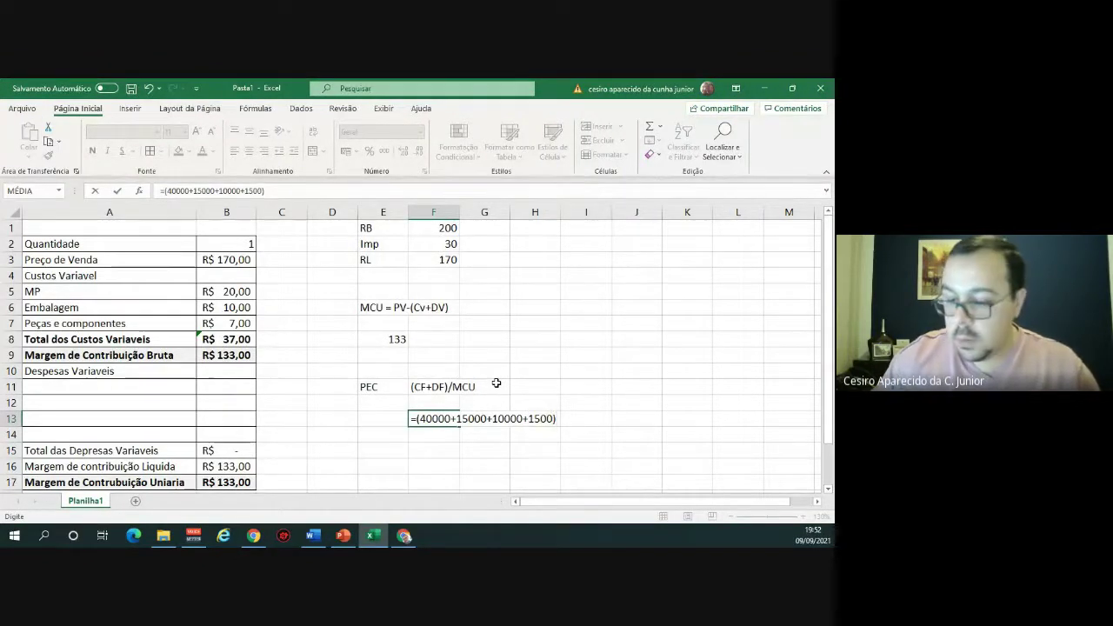
type("/")
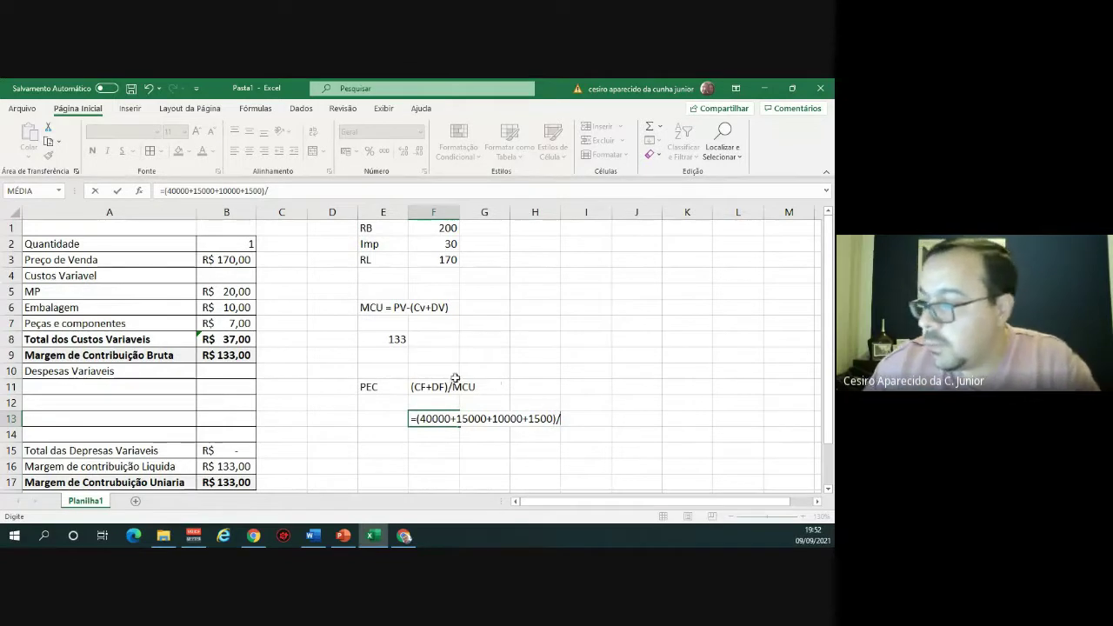
left_click(397, 340)
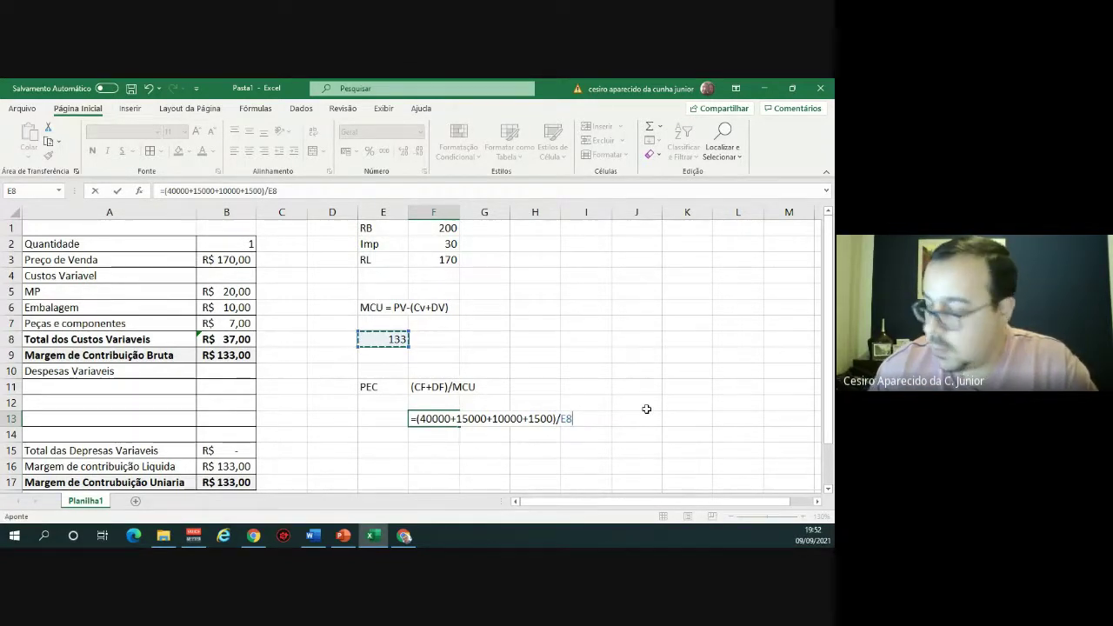
key("Return")
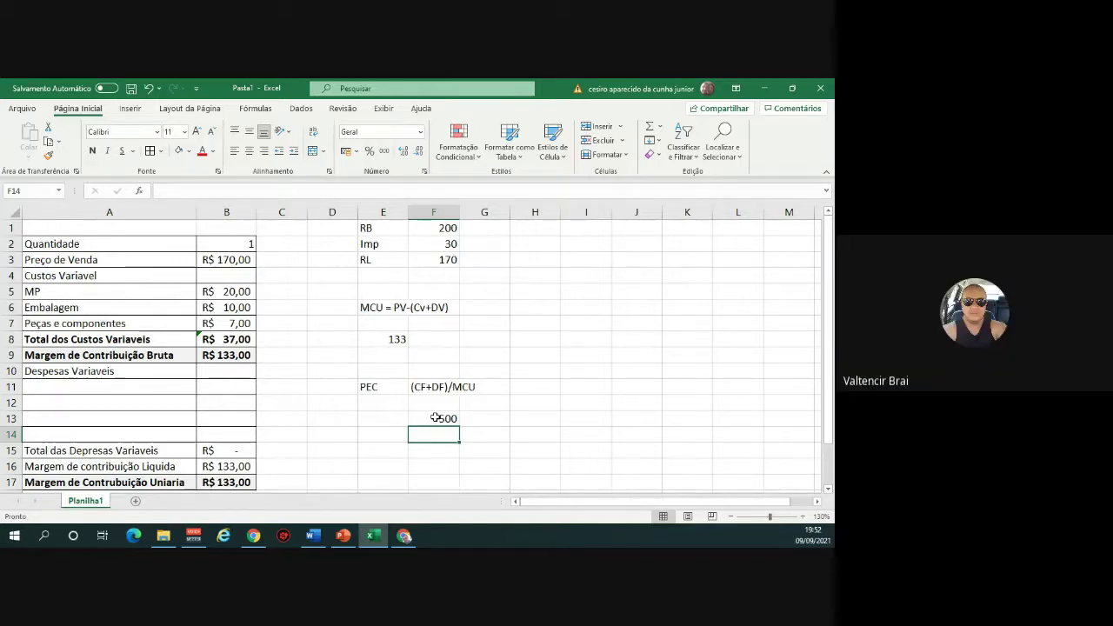
Enter the label "Unidades" in cell G13 beside the PEC result.
left_click(482, 418)
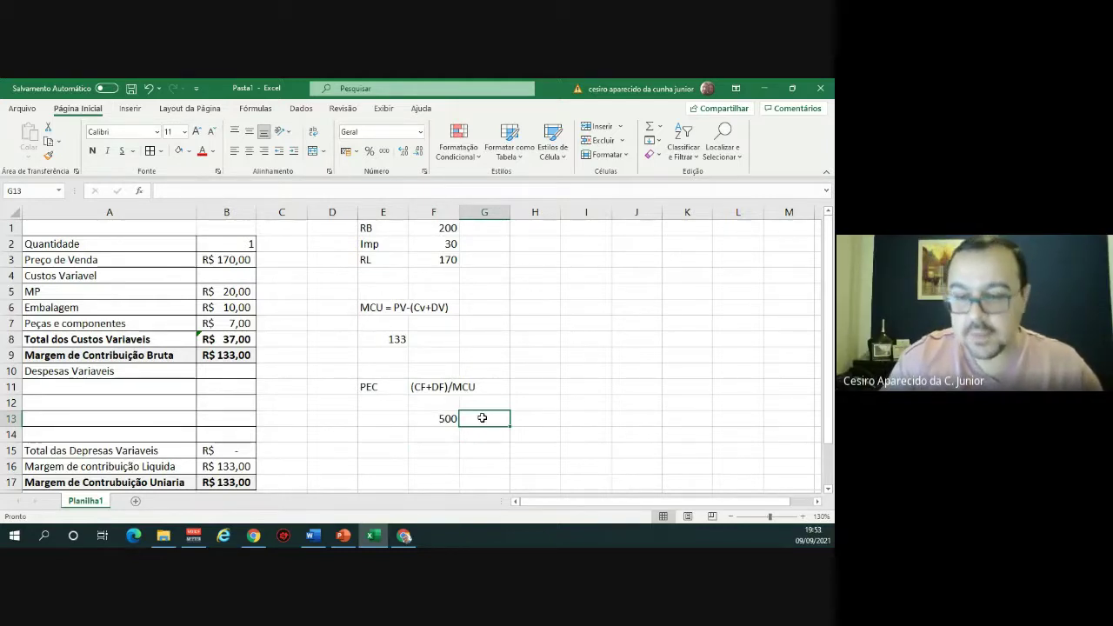
type("Uni")
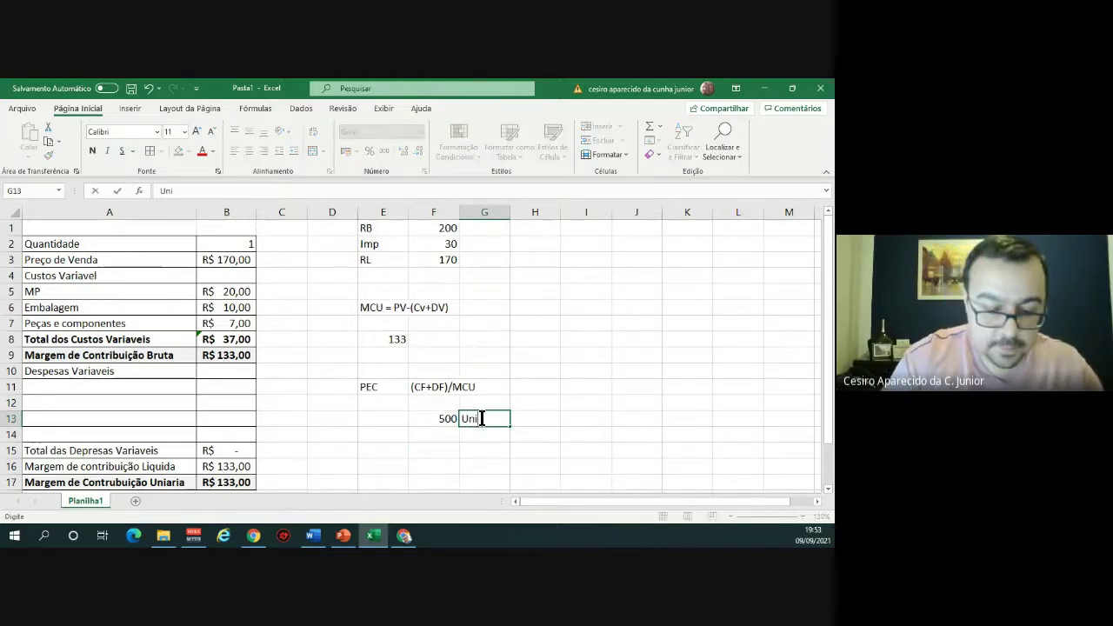
type("dades")
key("Return")
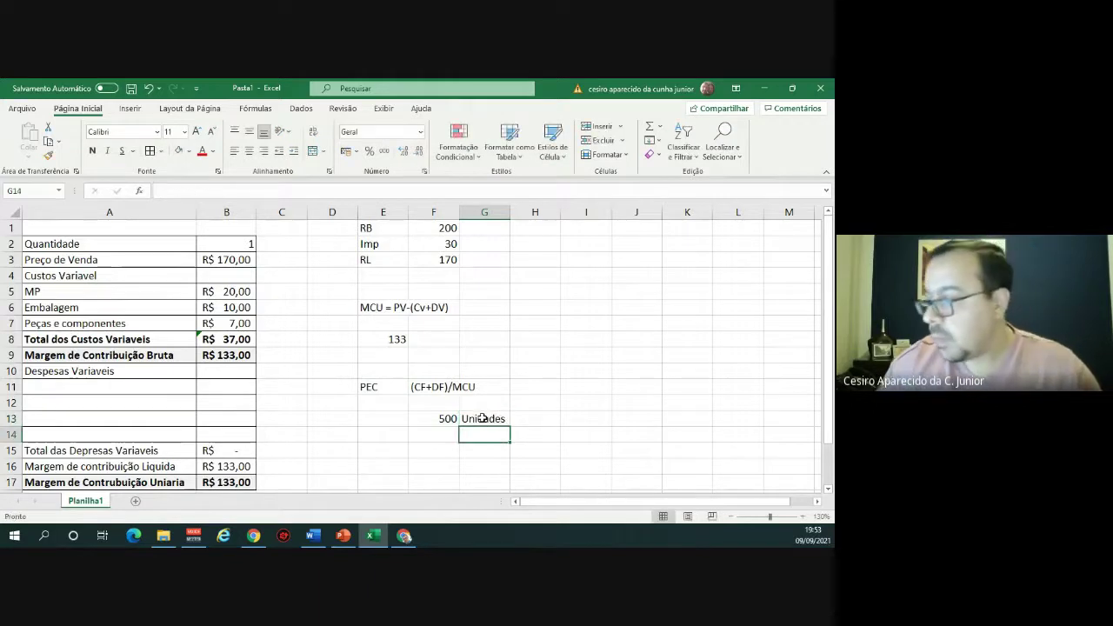
Check the questions in the Word exercise, then insert a blank column at column D in the Excel sheet.
key("alt+Tab")
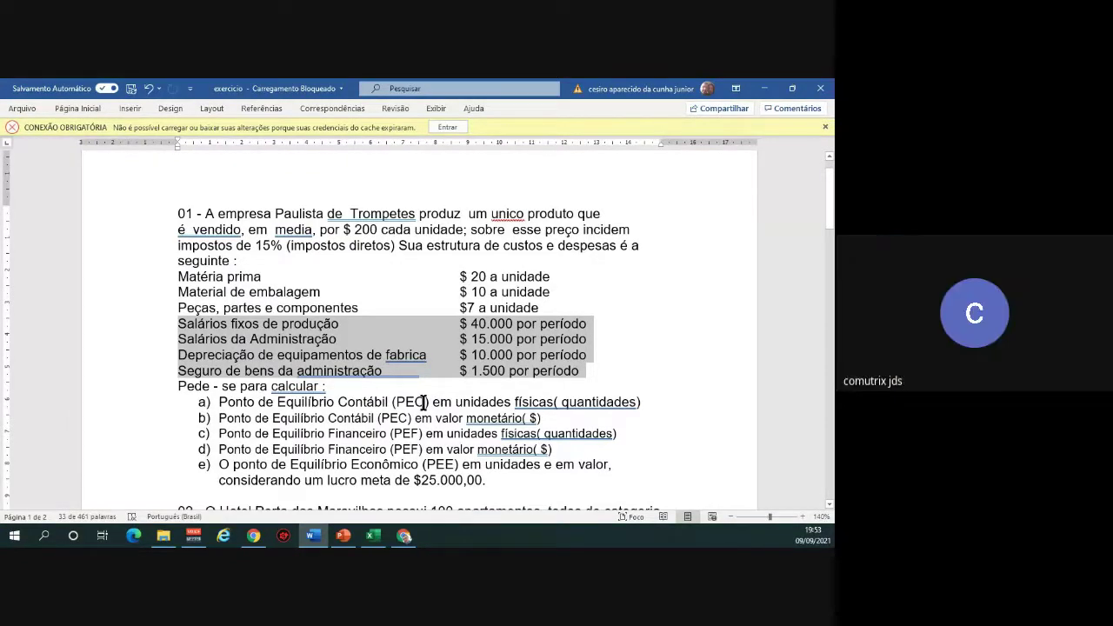
key("alt+Tab")
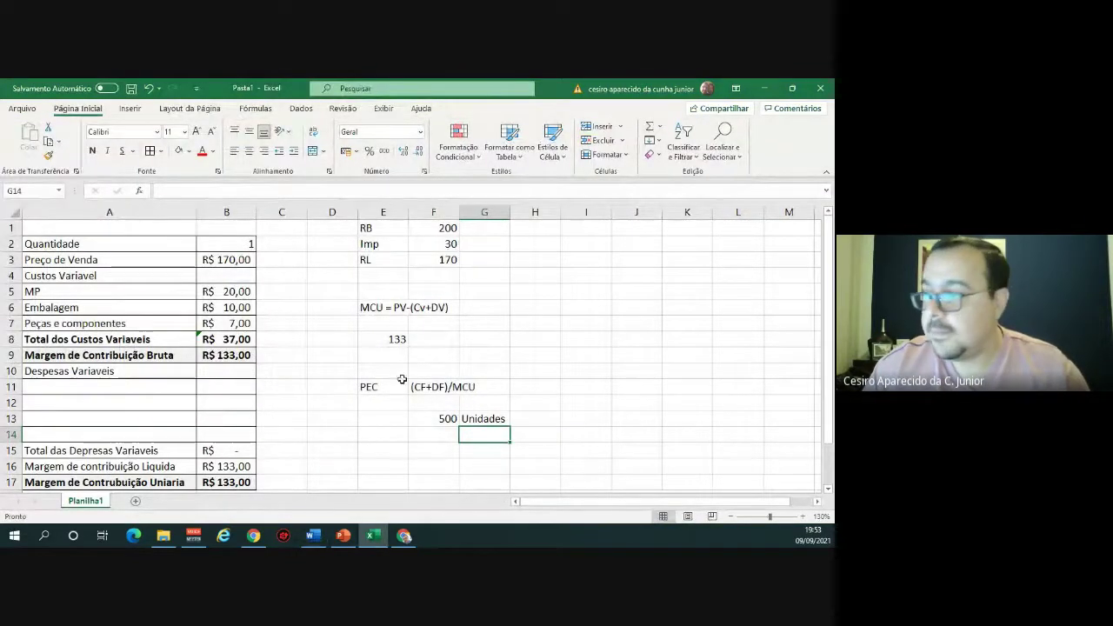
left_click(339, 213)
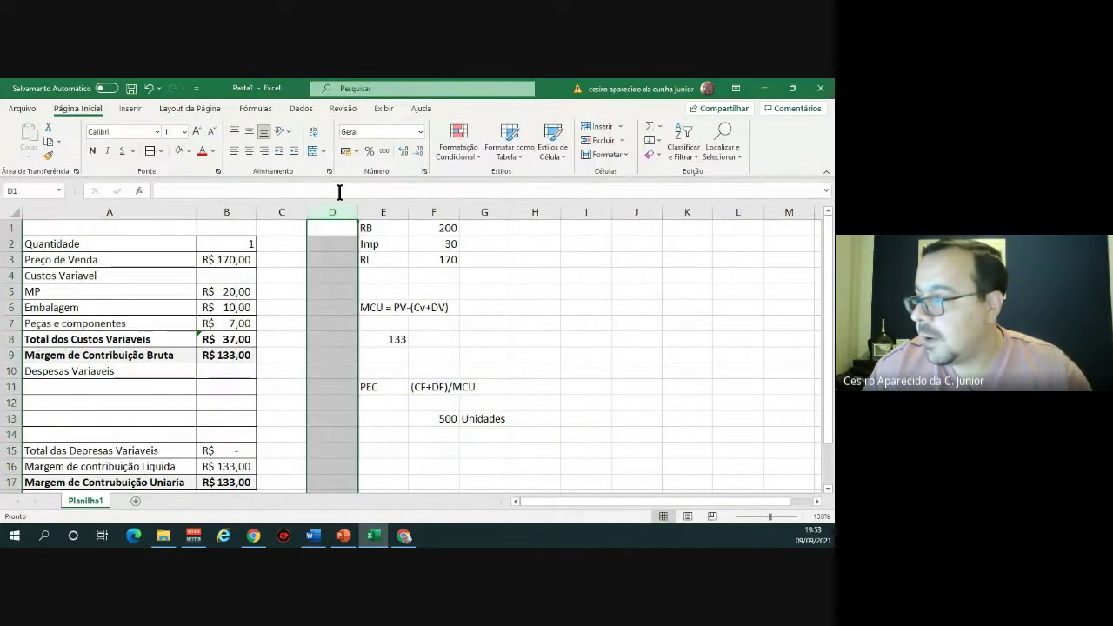
right_click(338, 208)
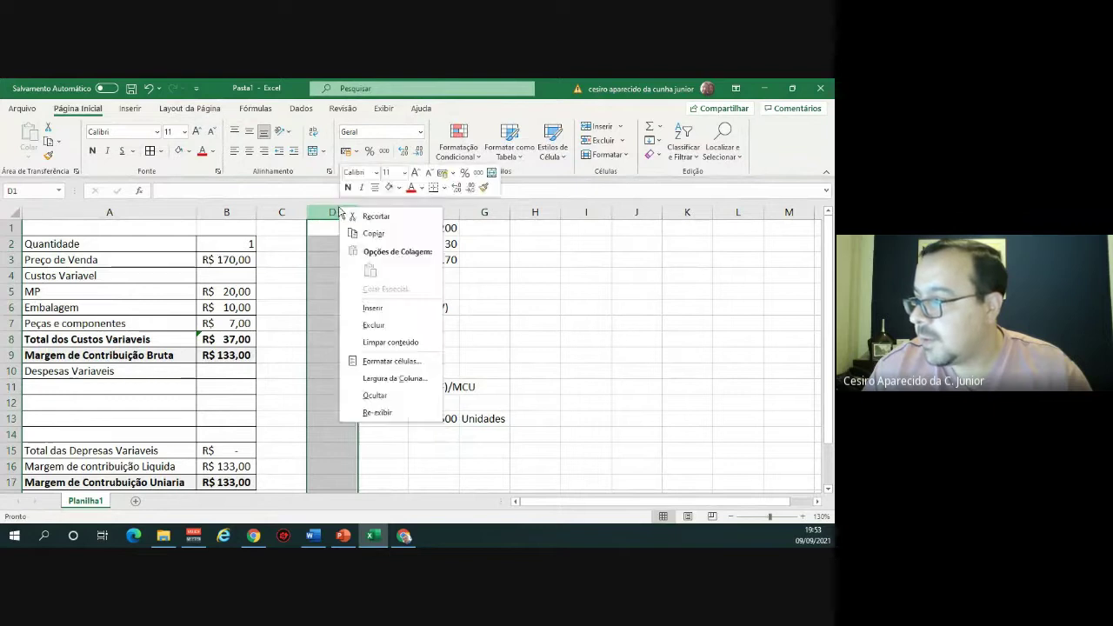
left_click(373, 307)
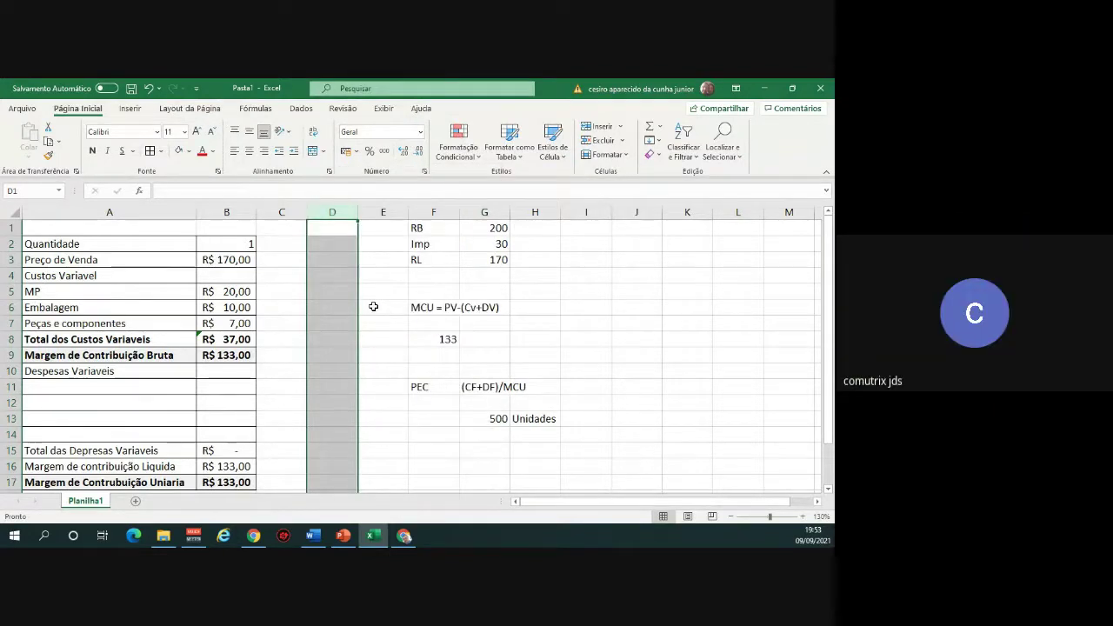
Compare the PEC formula in G11 and its calculation in G13 with the fixed costs in the Word exercise.
left_click(483, 389)
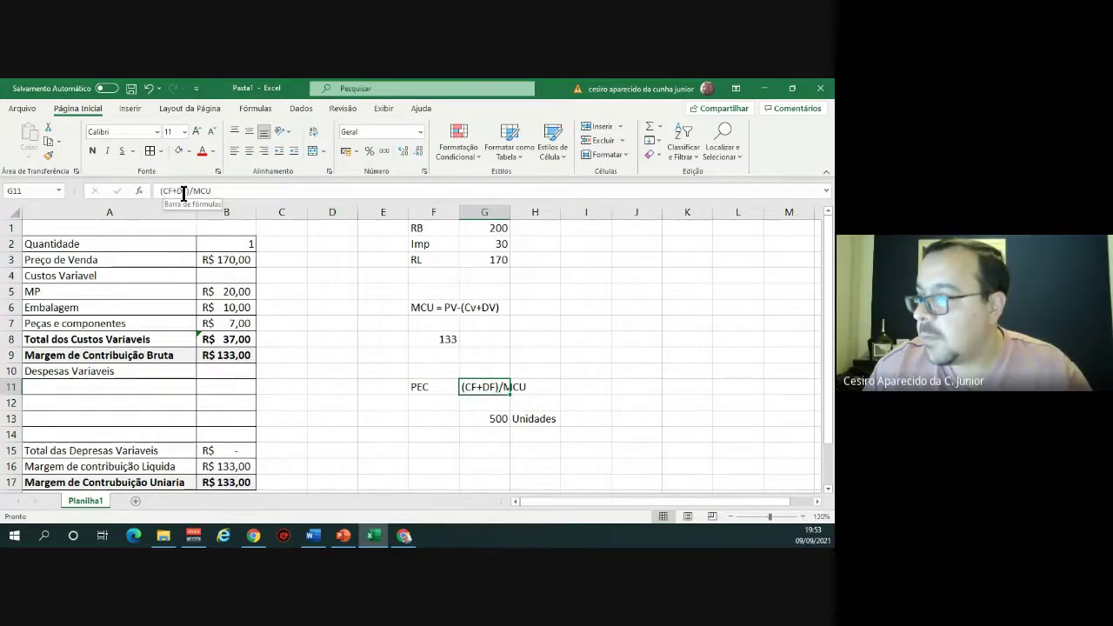
key("alt+Tab")
left_click_drag(588, 372, 306, 325)
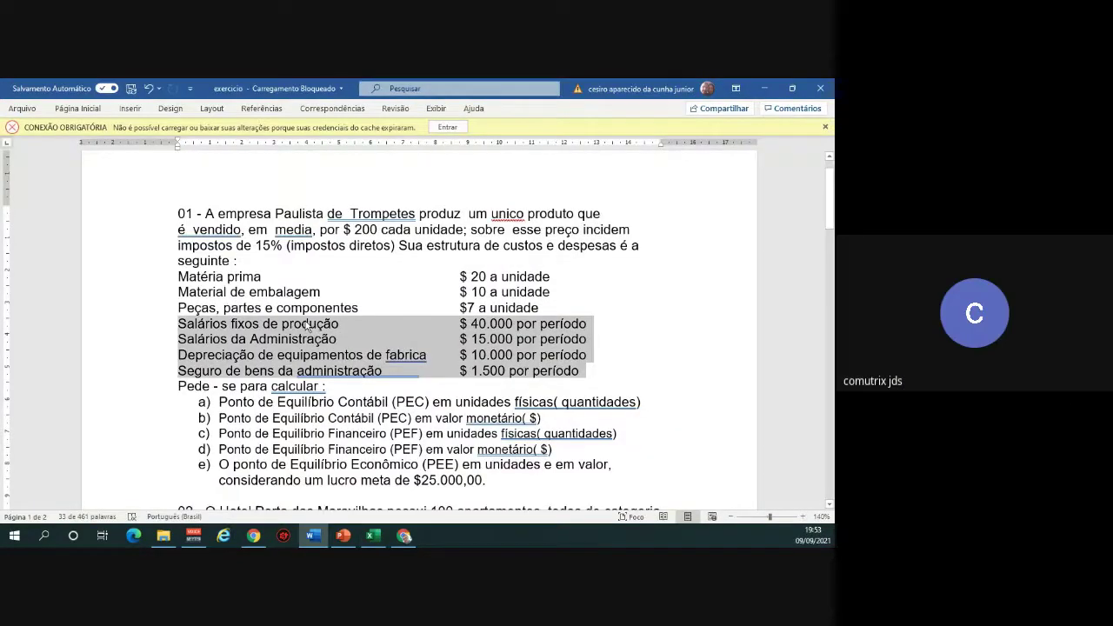
key("alt+Tab")
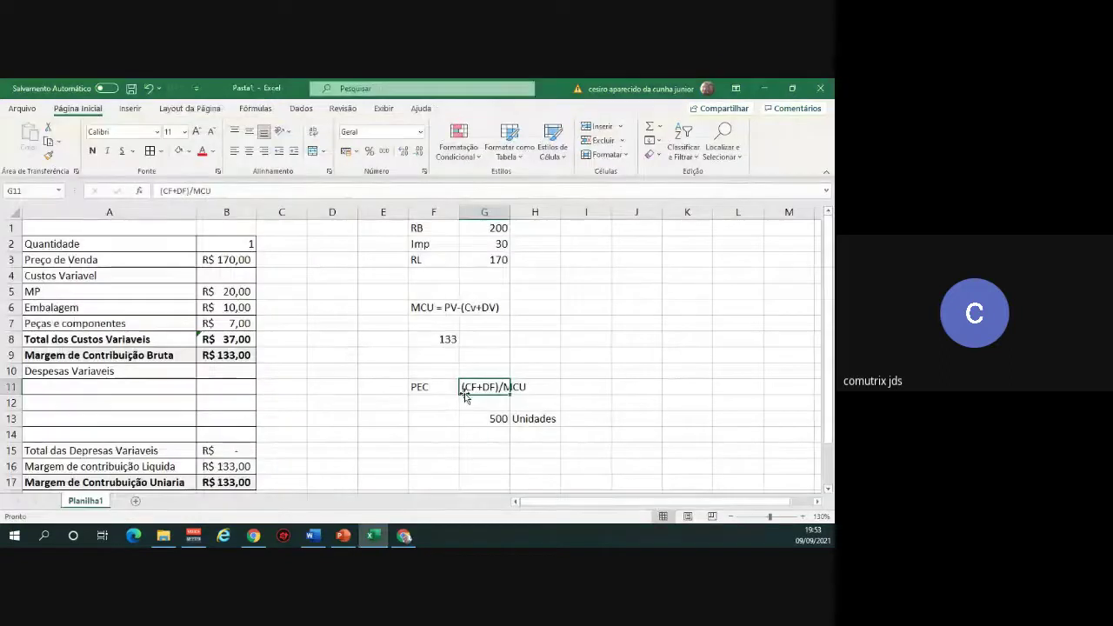
left_click(492, 419)
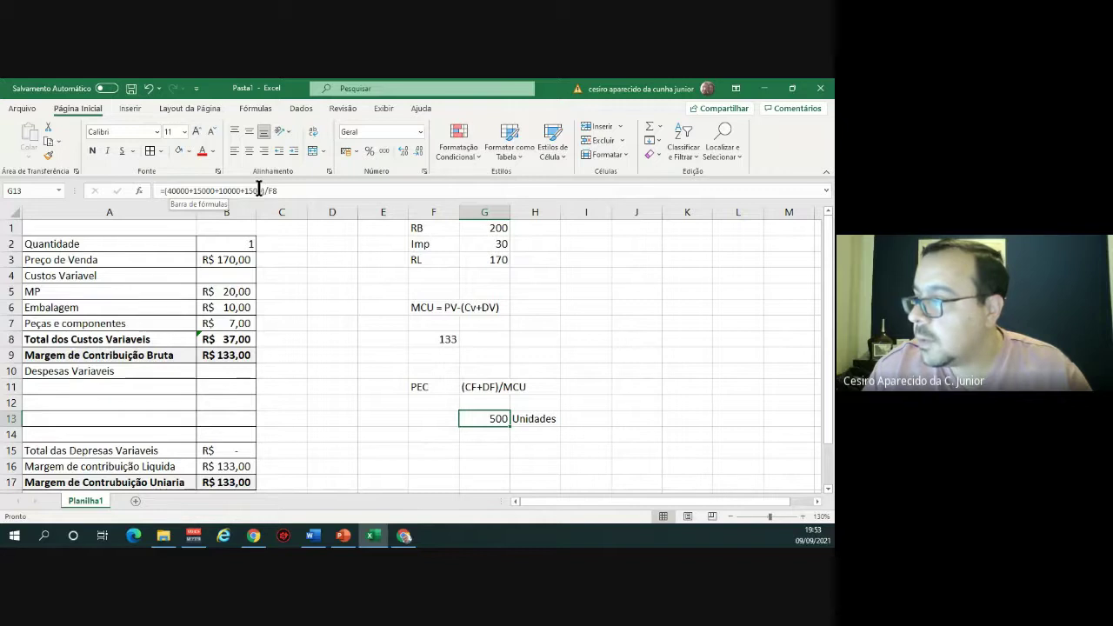
Review question a) on the PEC in physical units in the Word exercise, then return to the Excel sheet.
key("alt+Tab")
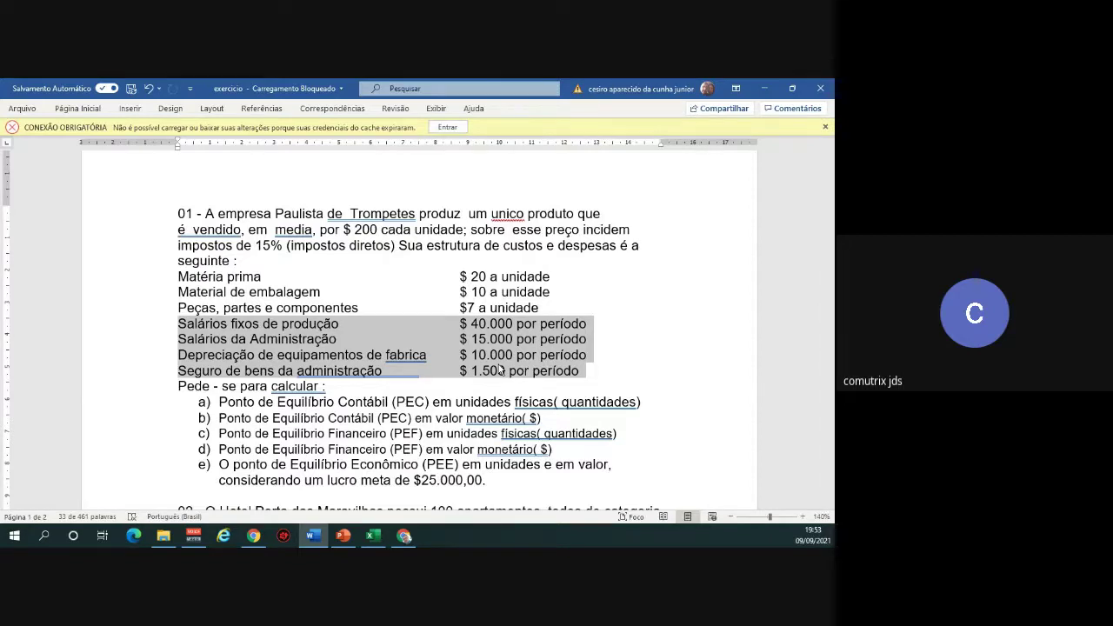
left_click(210, 432)
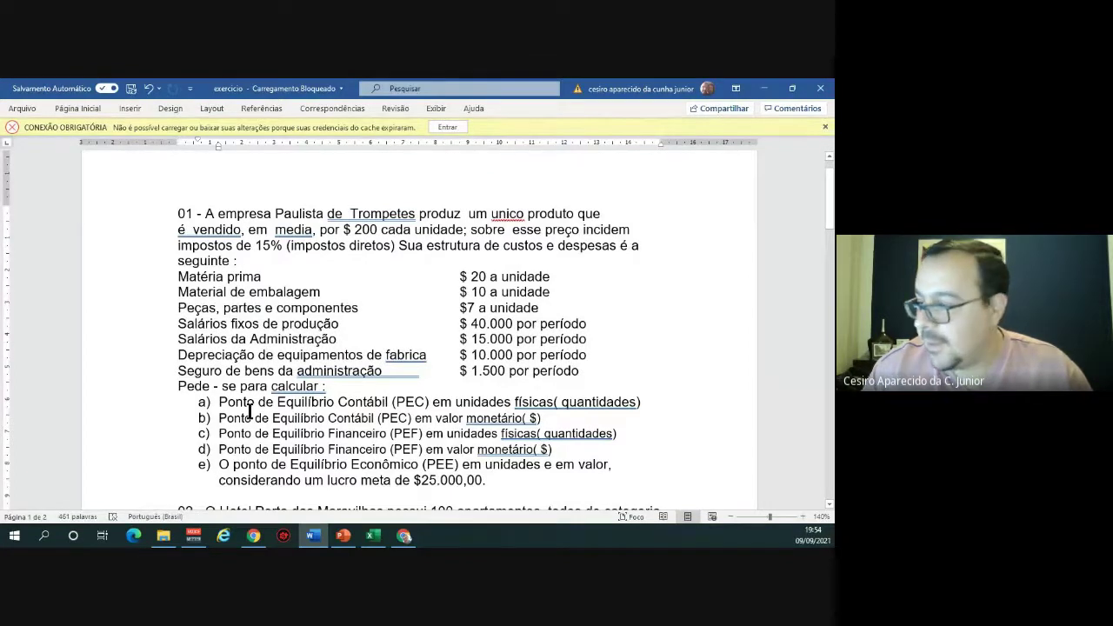
left_click_drag(219, 402, 639, 402)
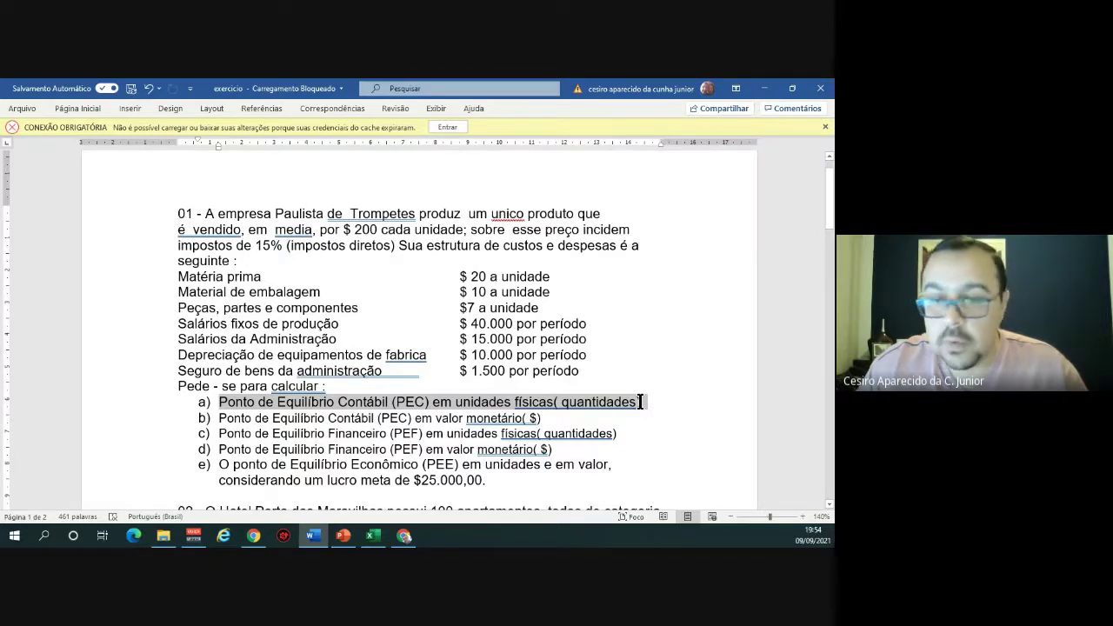
left_click(637, 397)
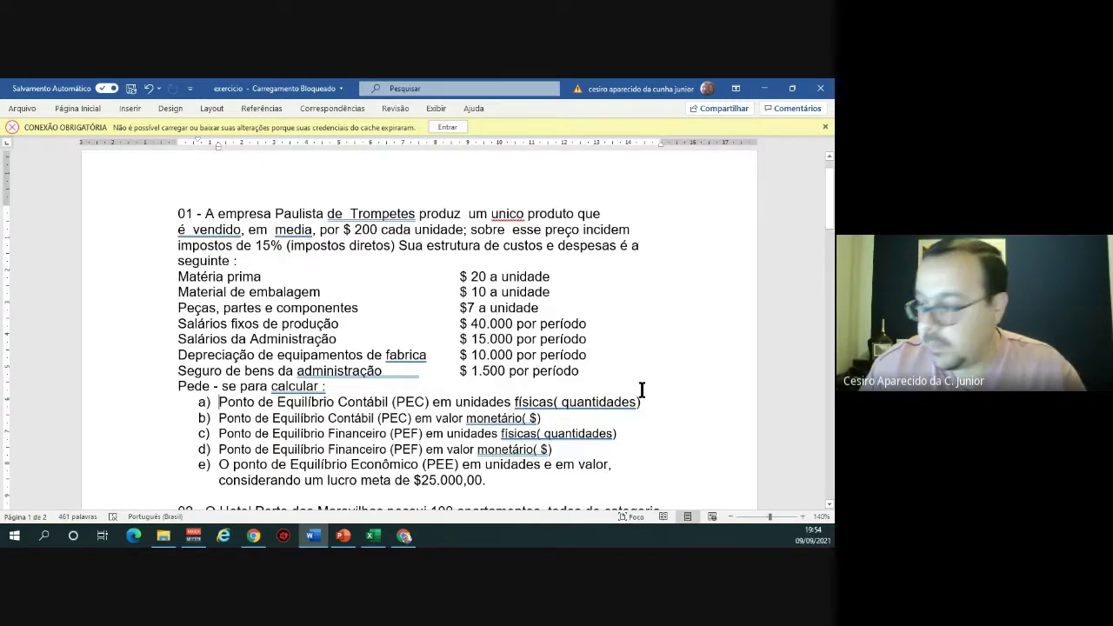
key("alt+Tab")
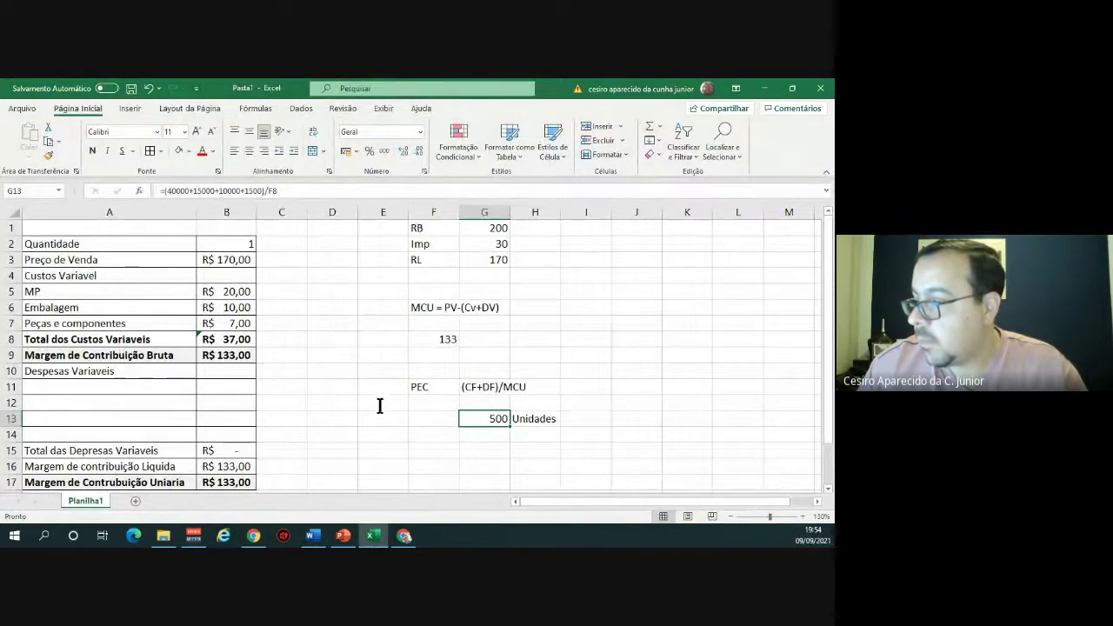
Duplicate the unit values and formulas of column B into column C.
left_click(277, 228)
left_click(239, 213)
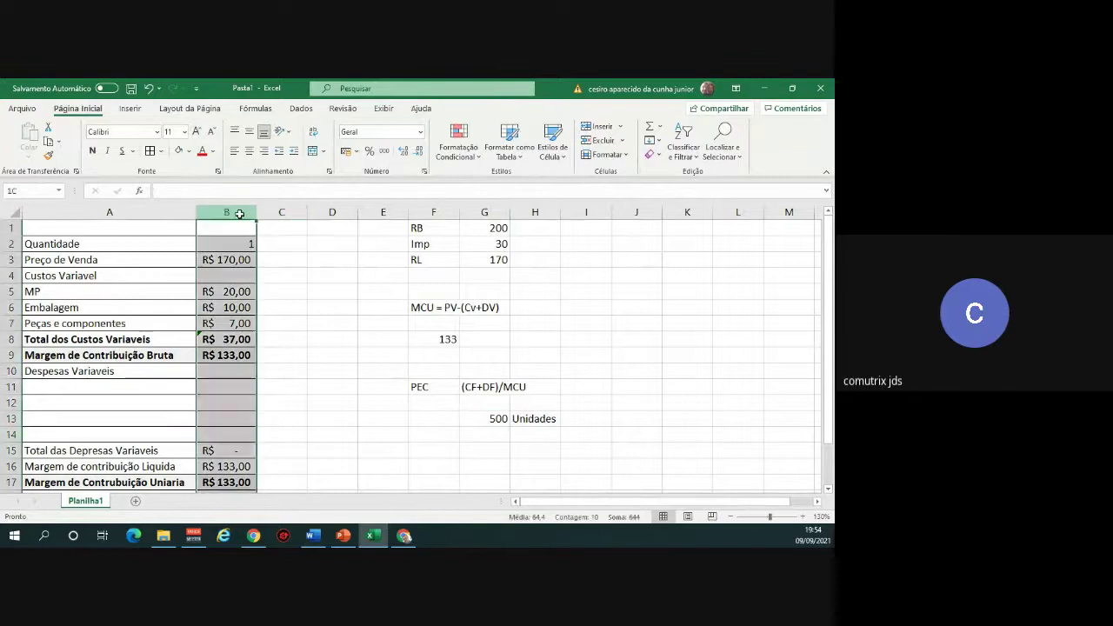
key("ctrl+c")
left_click(270, 212)
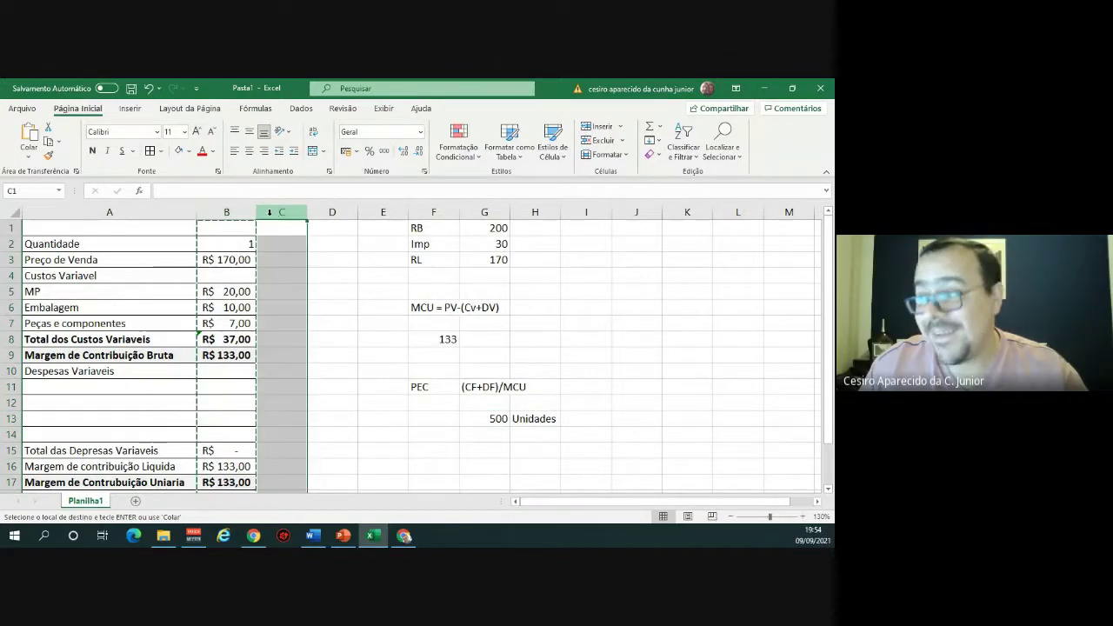
key("ctrl+v")
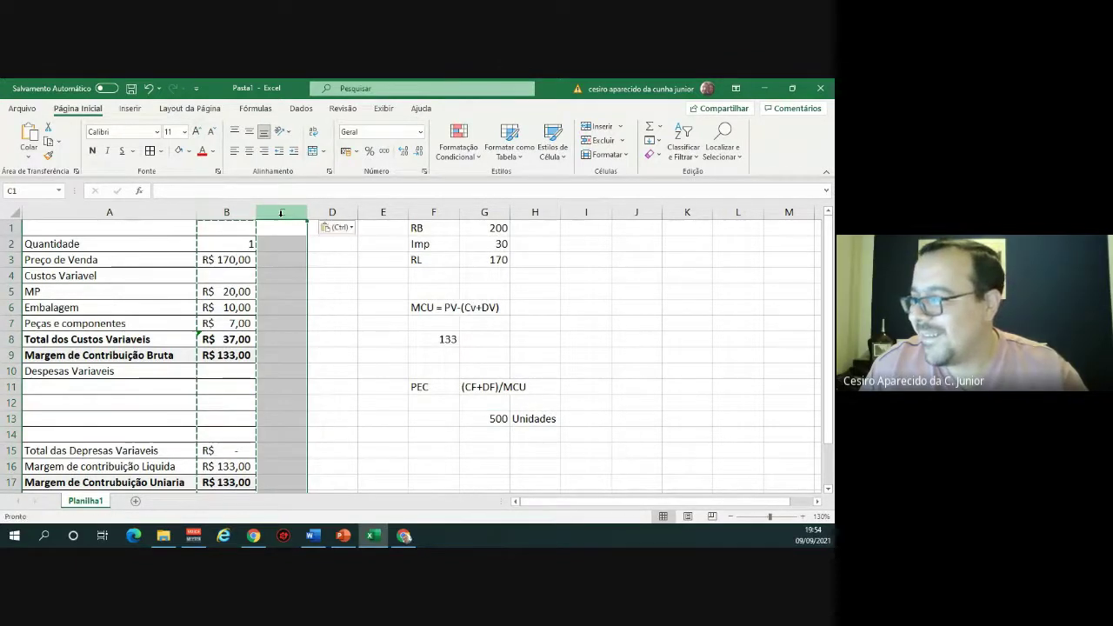
Head column C with "PEC" in C1 and set its Quantidade in C2 to 500.
left_click(281, 244)
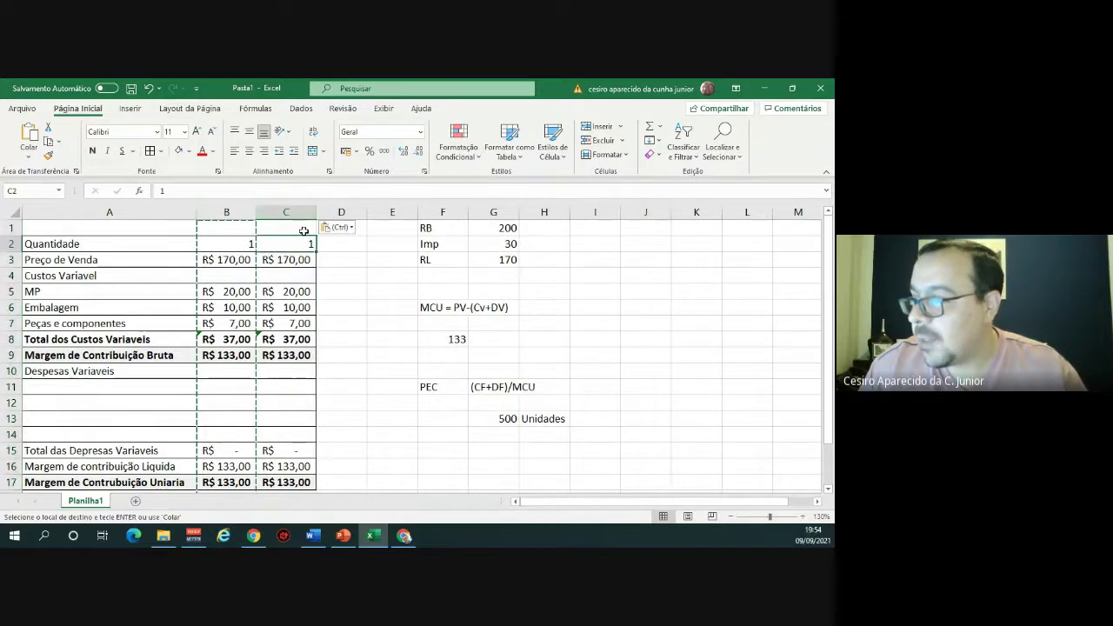
left_click(301, 228)
type("PEC")
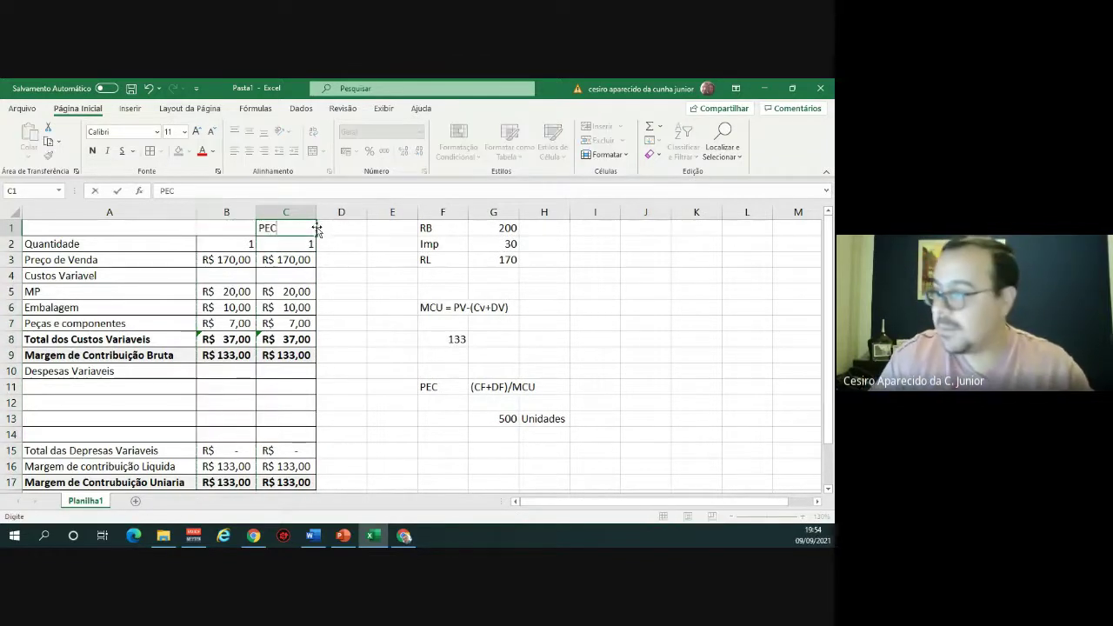
key("Return")
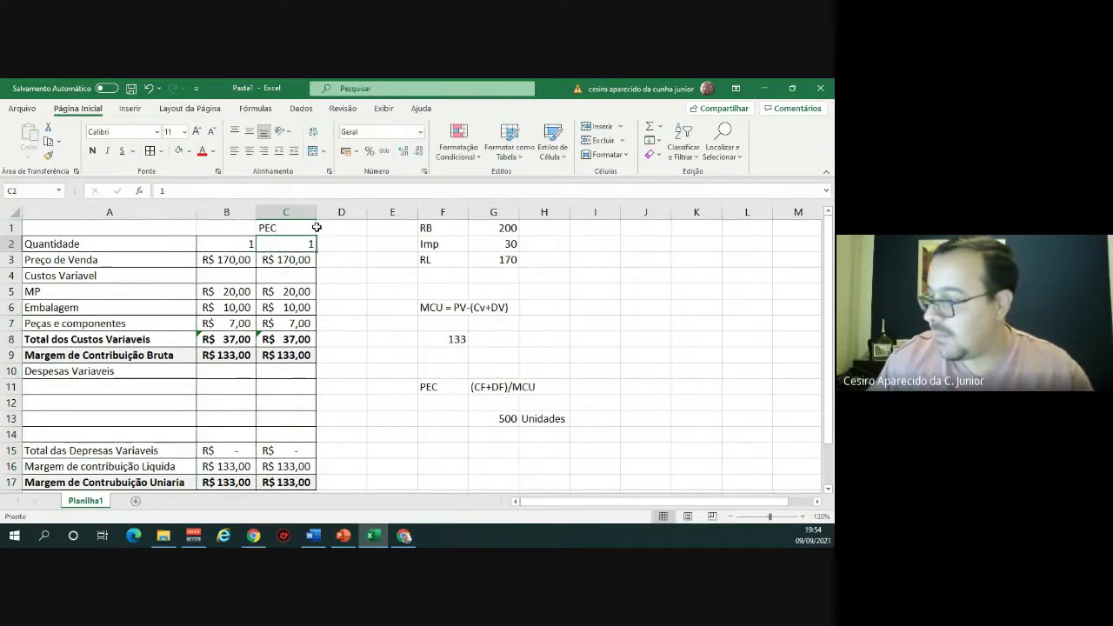
type("500")
key("Return")
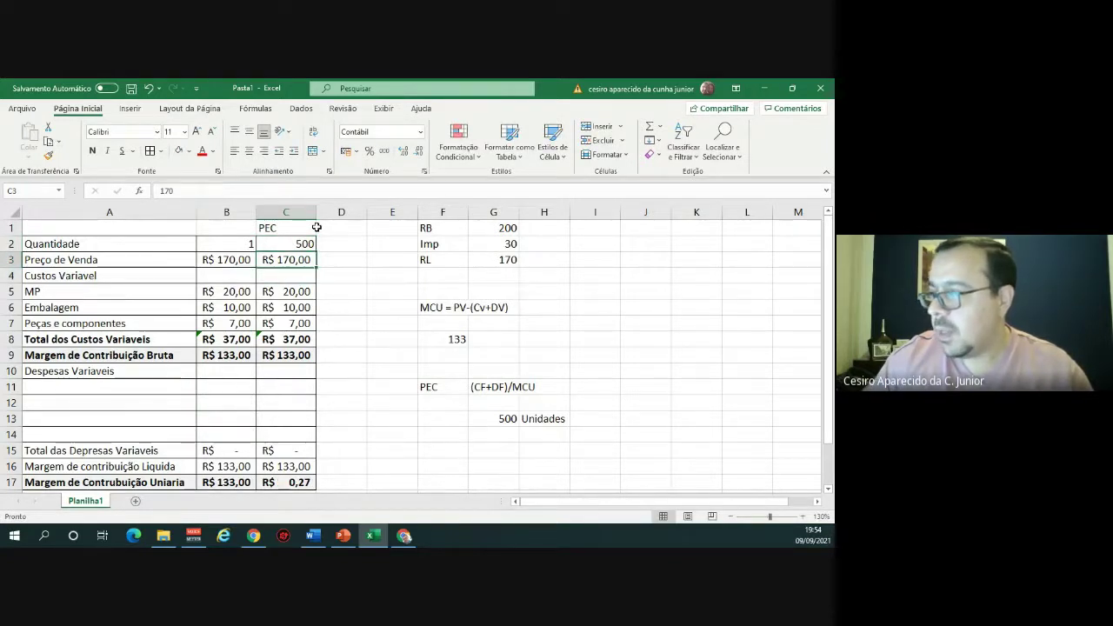
Calculate the Preço de Venda in C3 with the formula =500*170.
type("=")
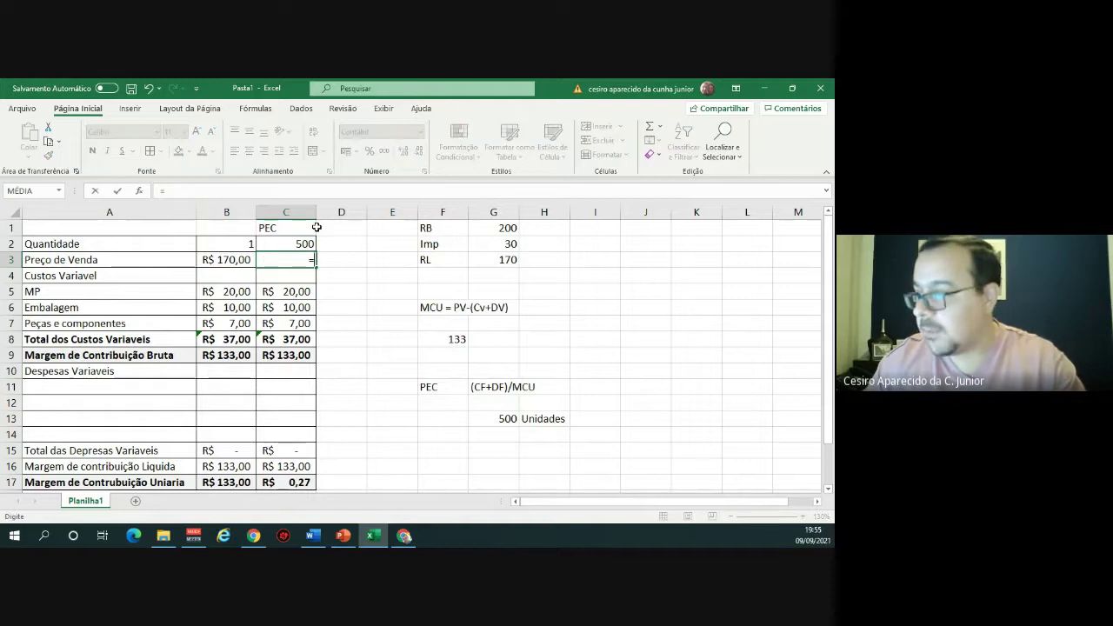
type("500*")
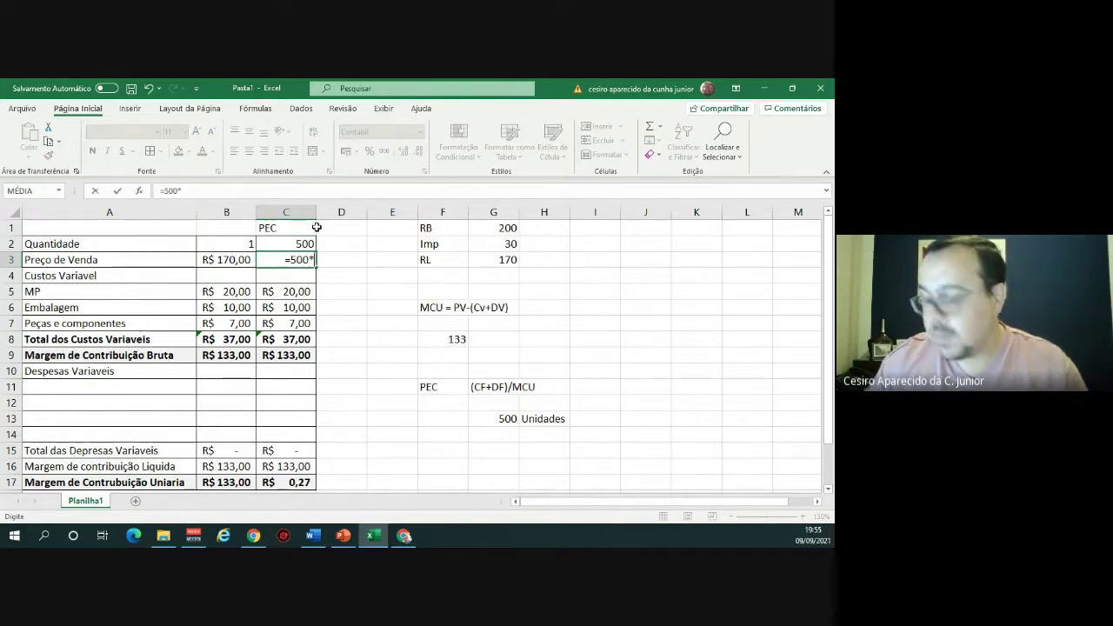
type("170")
key("Return")
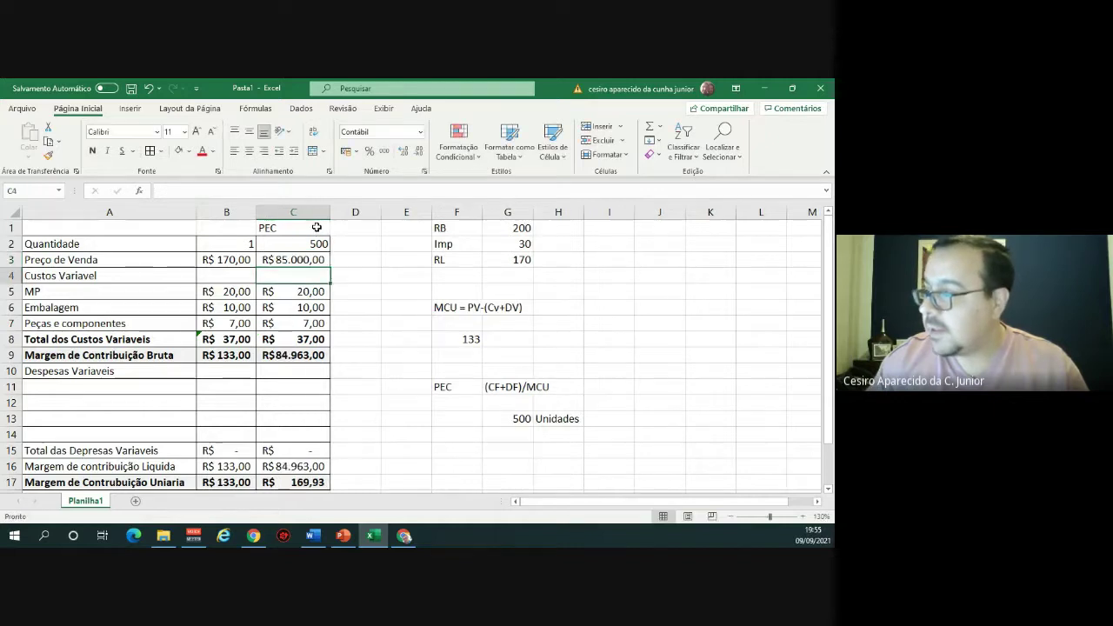
Calculate the MP cost in C5 with the formula =B5*C2.
key("Down")
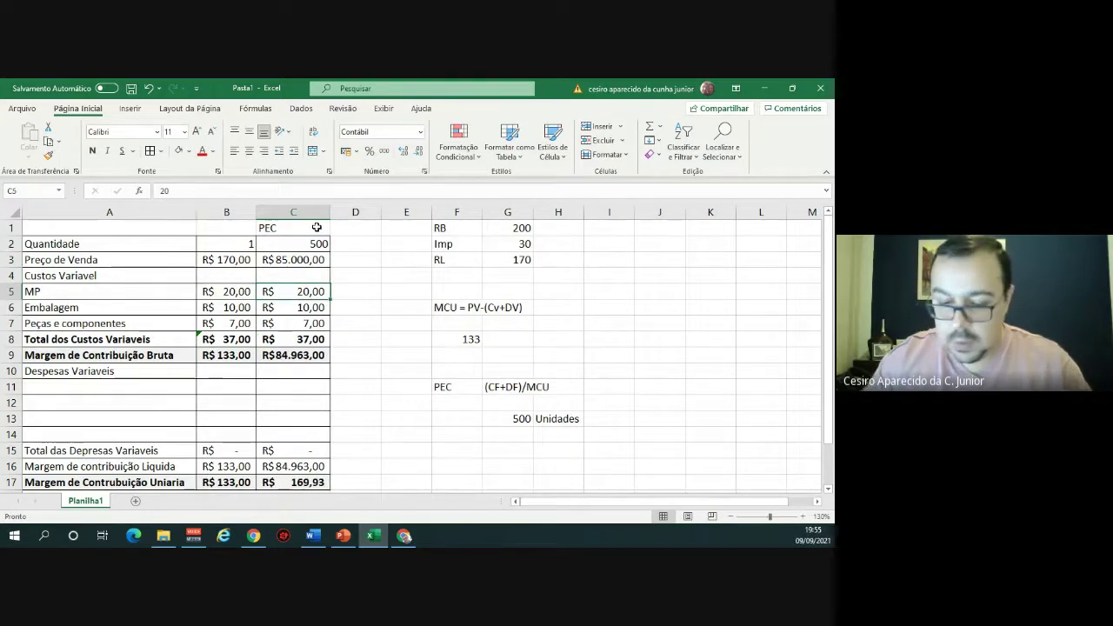
type("=")
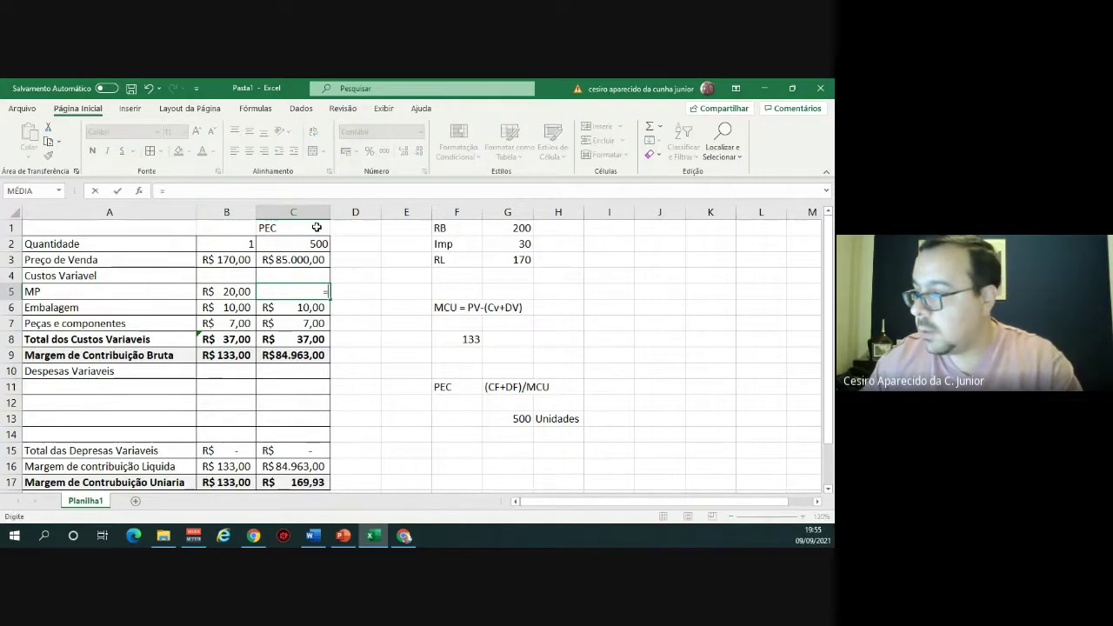
key("Left")
type("*")
key("Up")
key("Up")
key("Up")
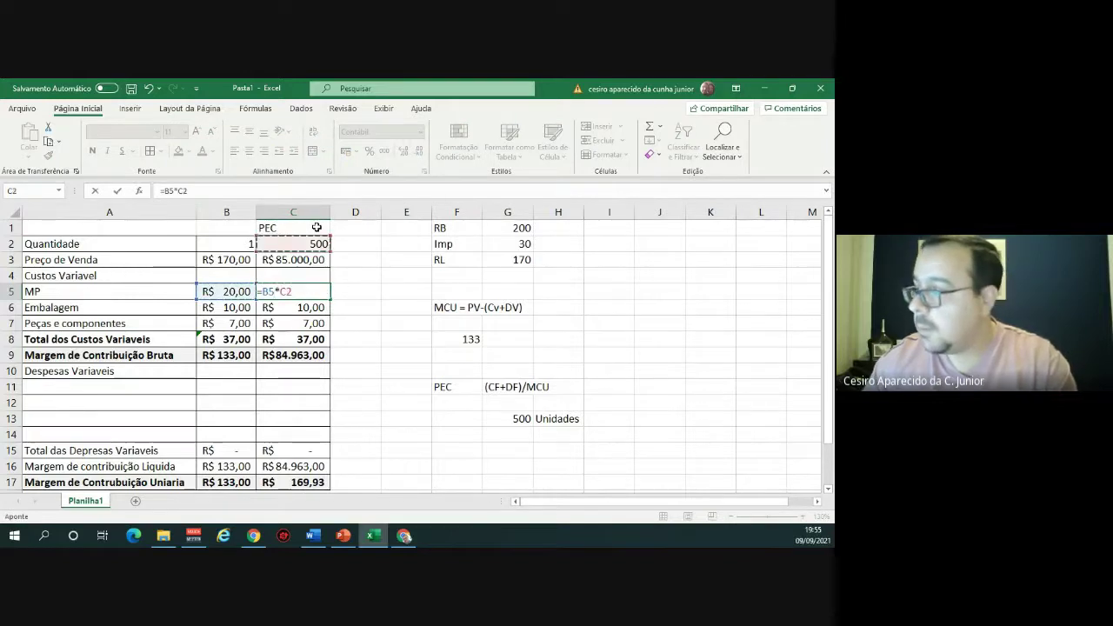
key("Return")
Calculate the Embalagem cost in C6 with the formula =B6*C2.
type("=")
key("Left")
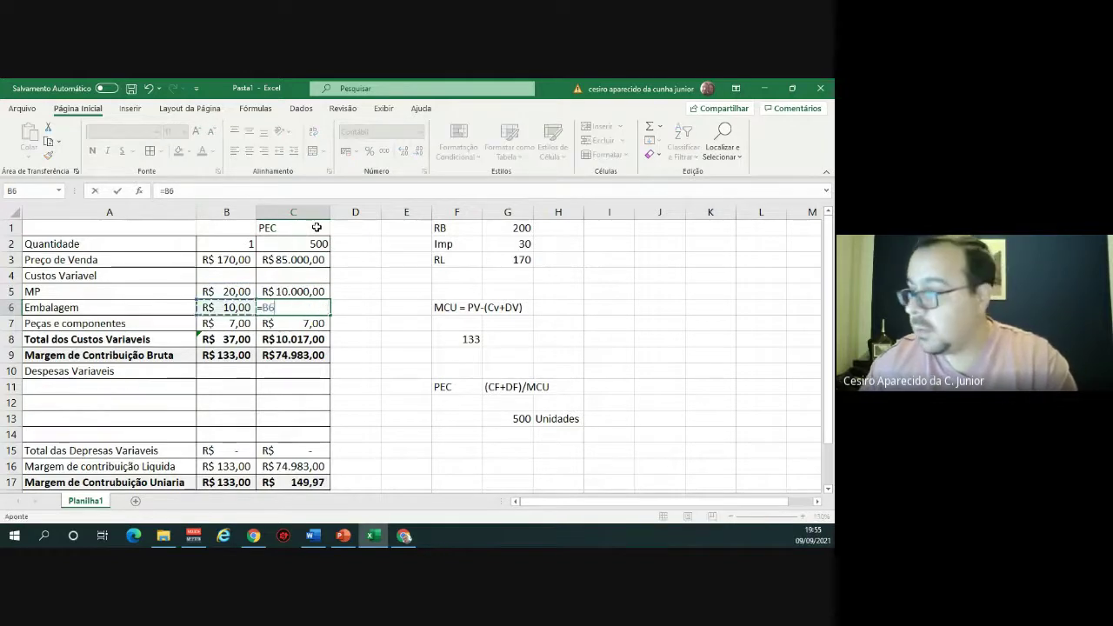
type("*")
key("Up")
key("Up")
key("Up")
key("Up")
key("Return")
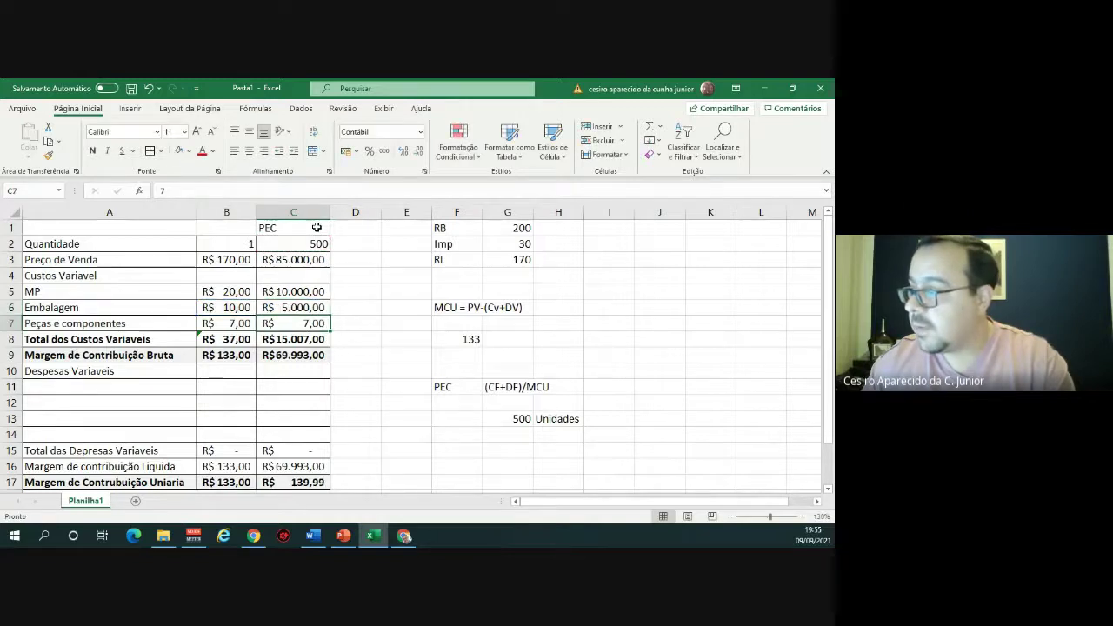
Calculate the Peças e componentes cost in C7 with the formula =B7*C2.
type("=")
key("Left")
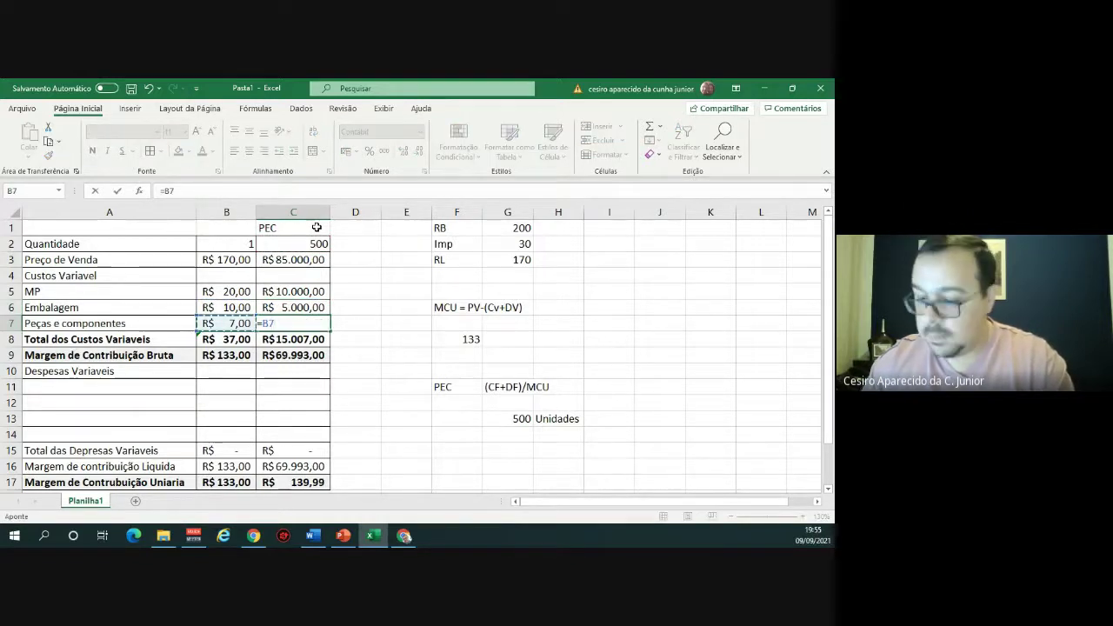
type("*")
key("Up")
key("Up")
key("Up")
key("Up")
key("Up")
key("Return")
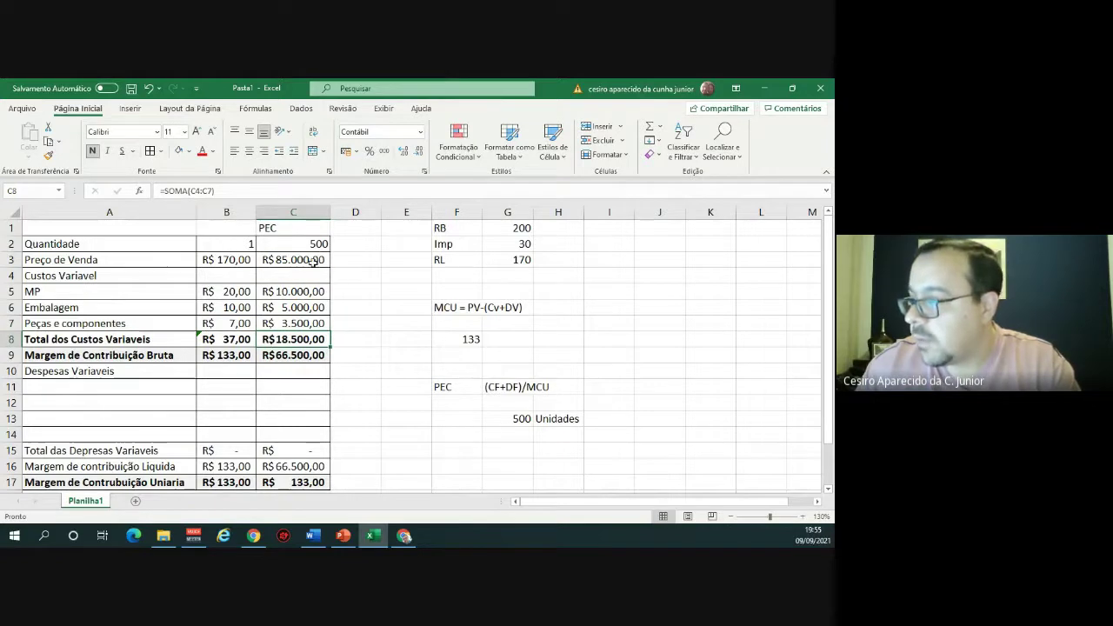
Review the PEC column's sales value in C3, net contribution margin in C16 and unit margin in C17.
left_click(312, 260)
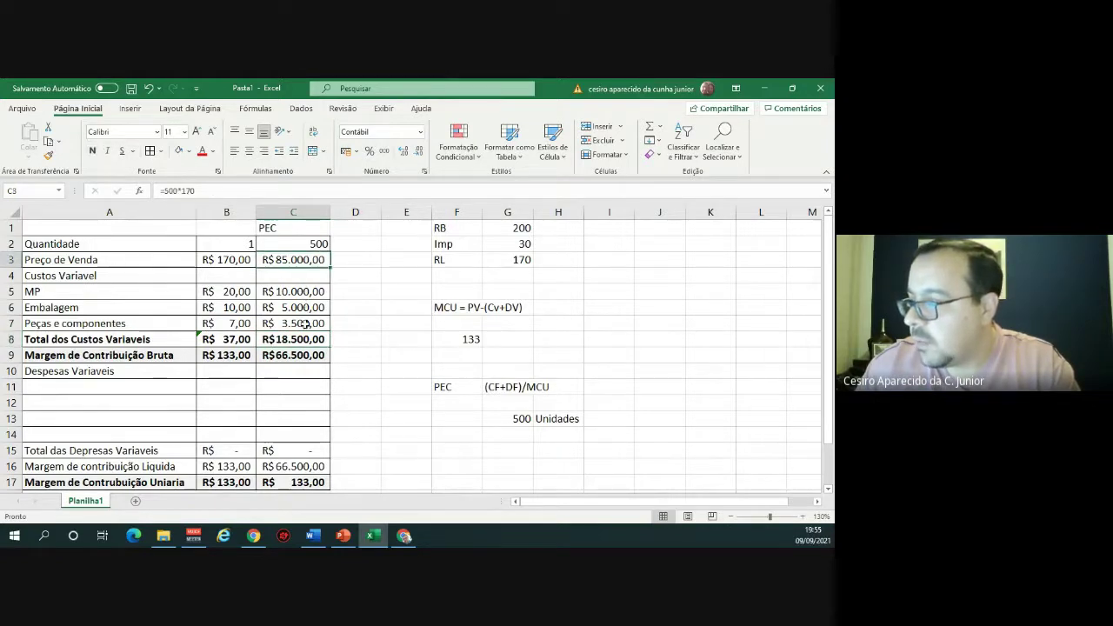
scroll(306, 340, "down", 1)
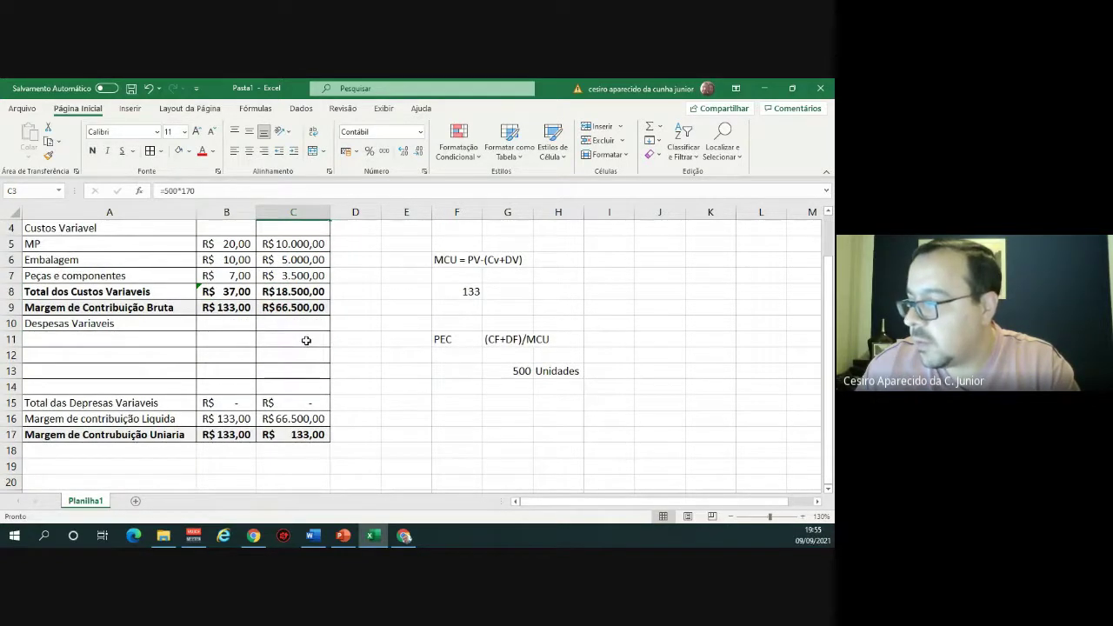
left_click(310, 419)
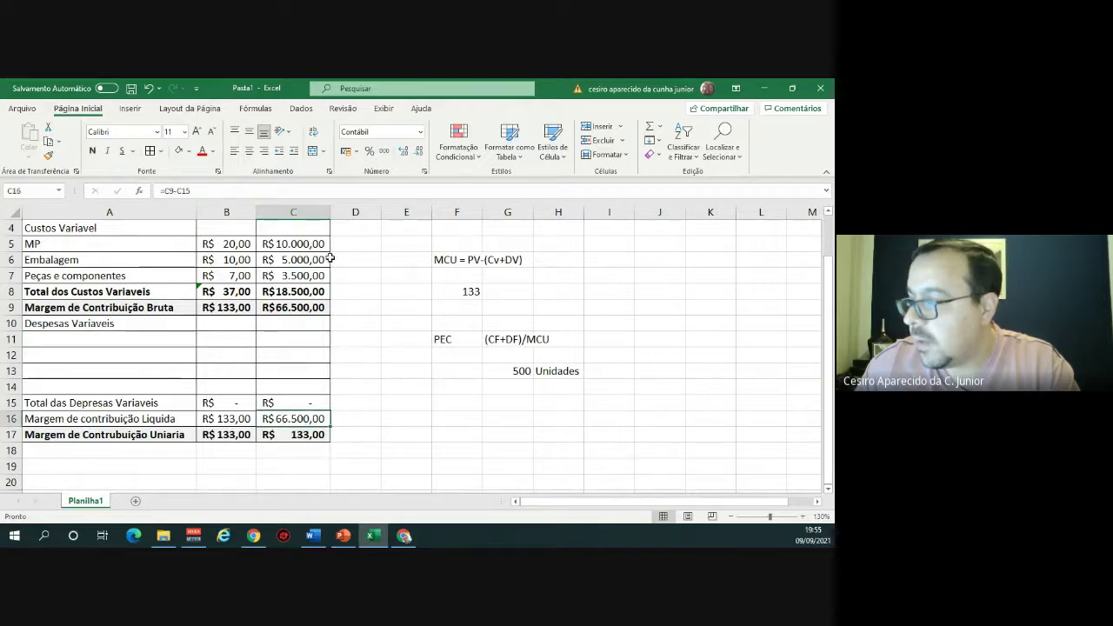
scroll(324, 259, "up", 1)
scroll(299, 393, "down", 1)
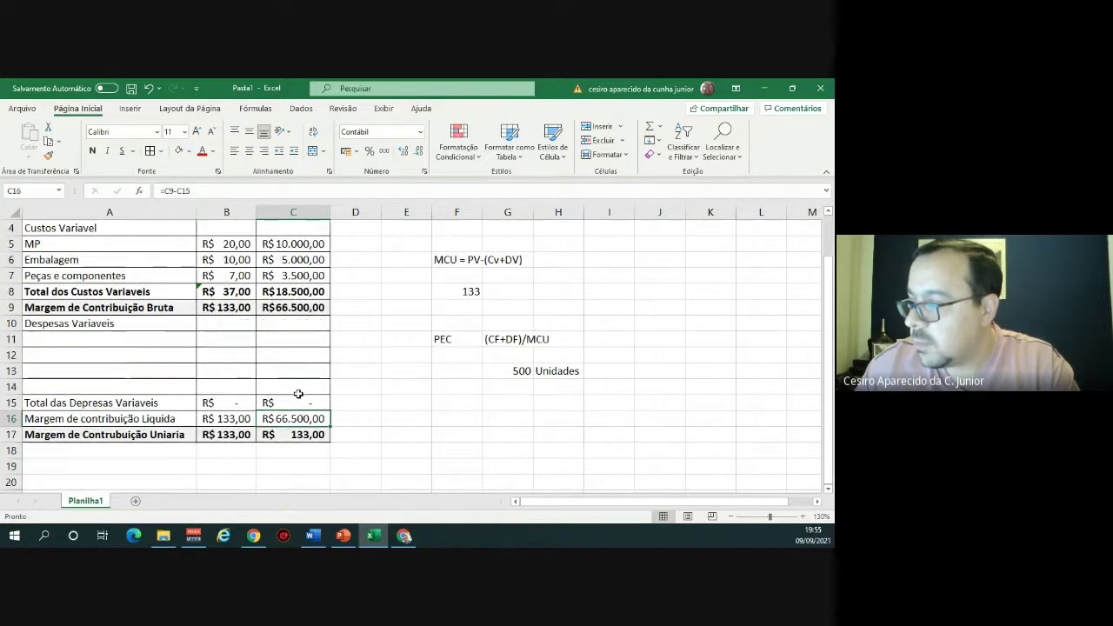
left_click(310, 437)
scroll(315, 261, "up", 1)
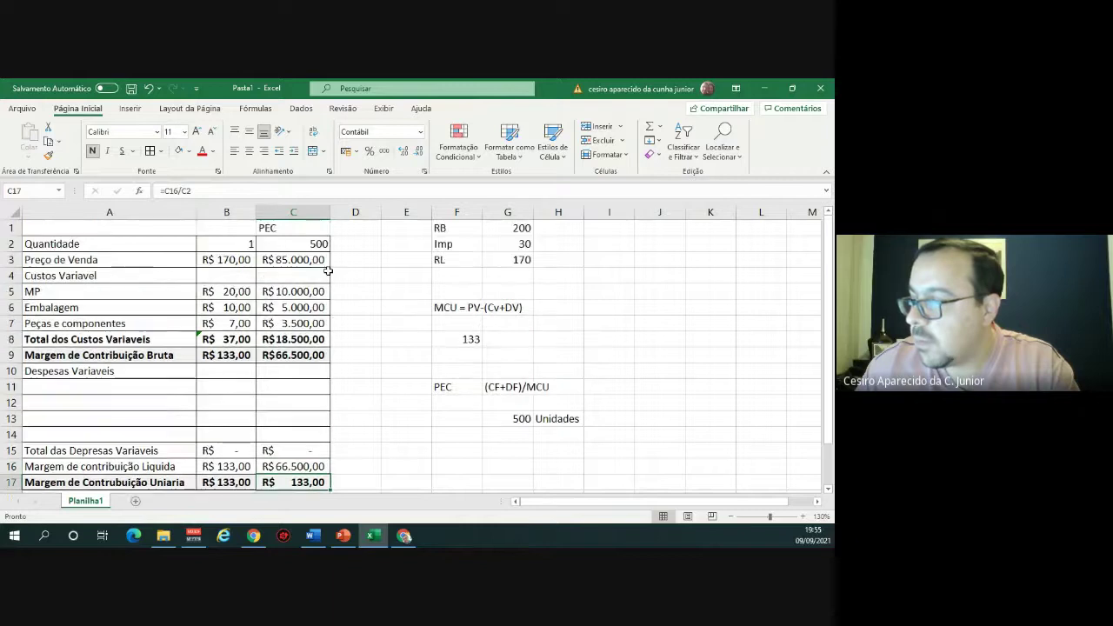
scroll(293, 413, "down", 2)
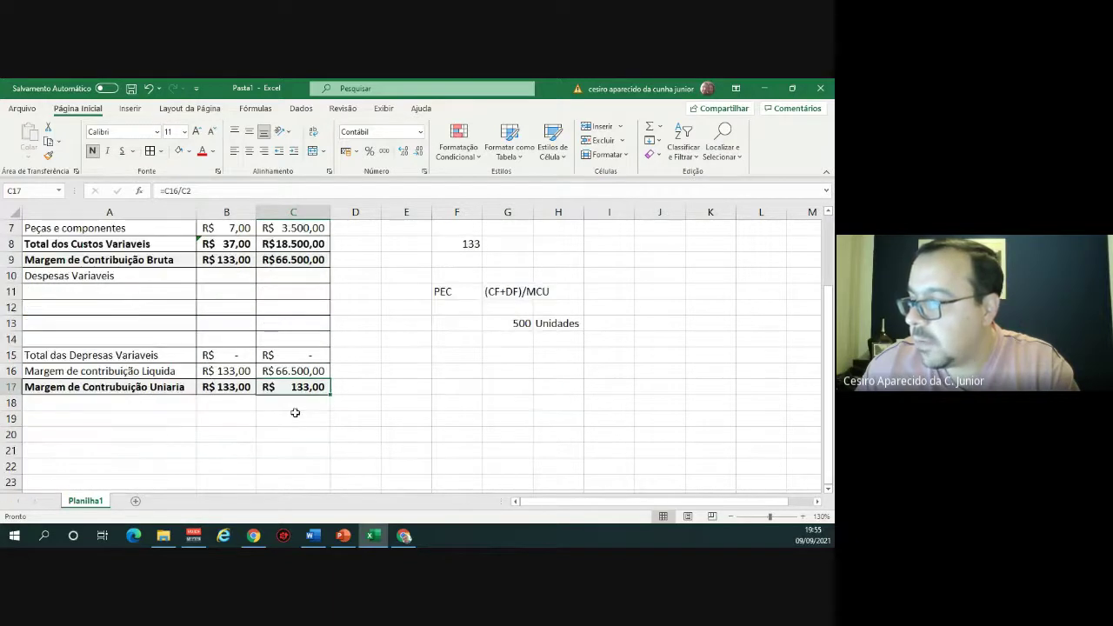
Enter the label "Custos e despesas Fixas" in A19 below the contribution margin table.
left_click(157, 418)
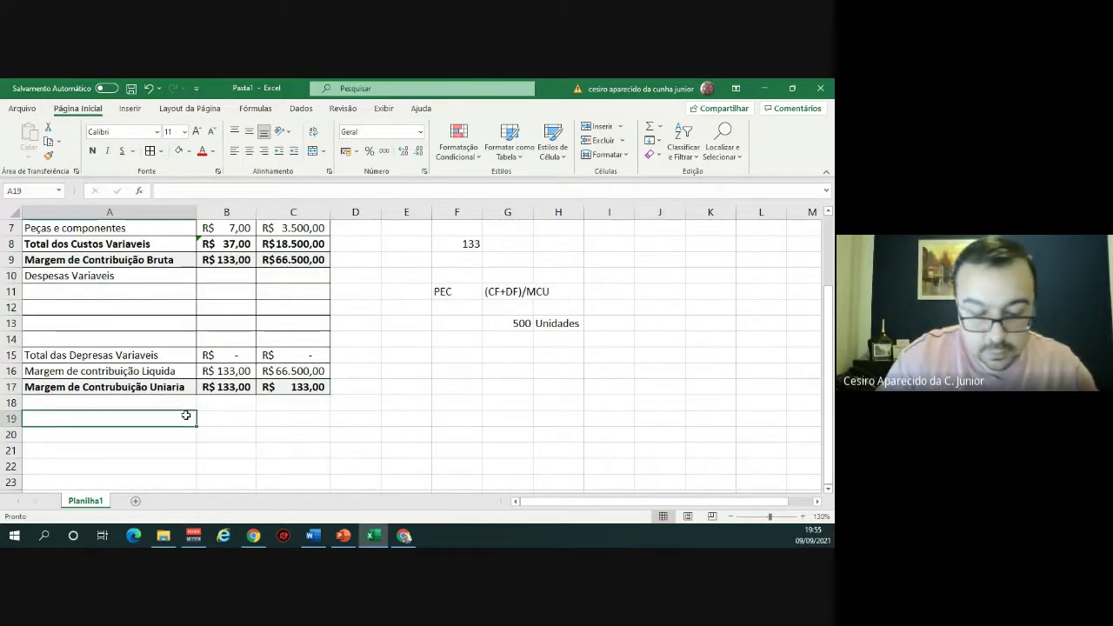
type("Custos")
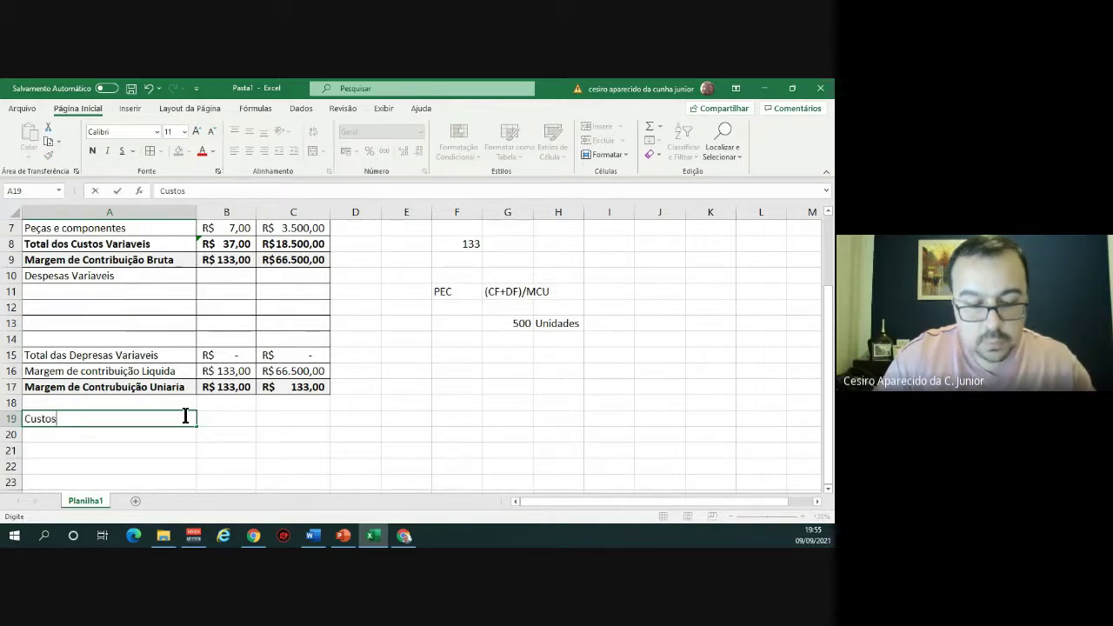
type(" e despes")
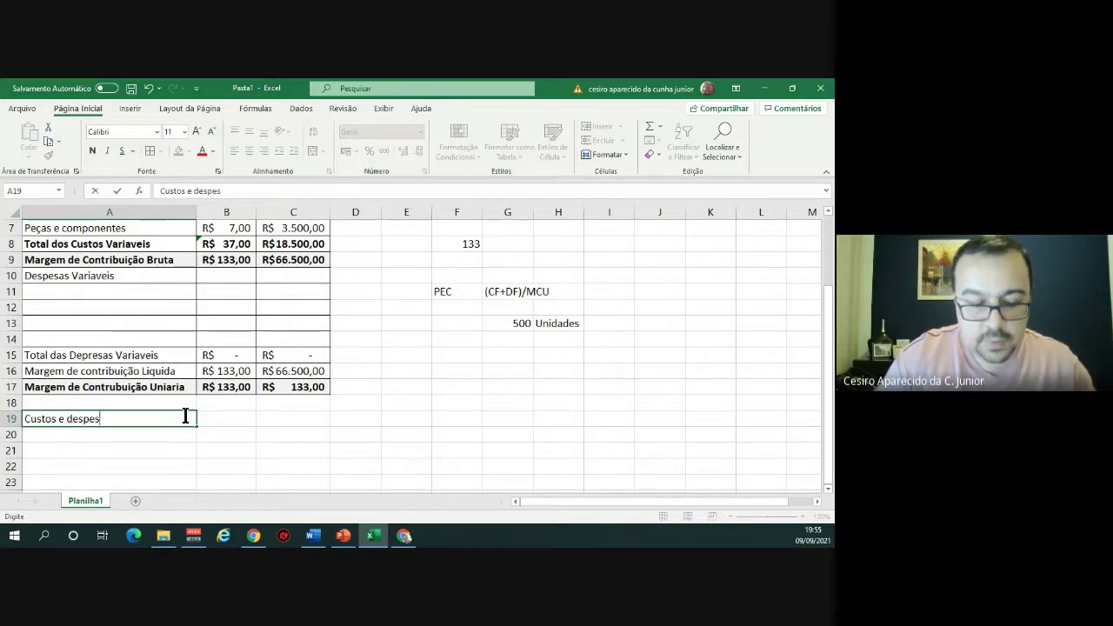
type("as Fixa")
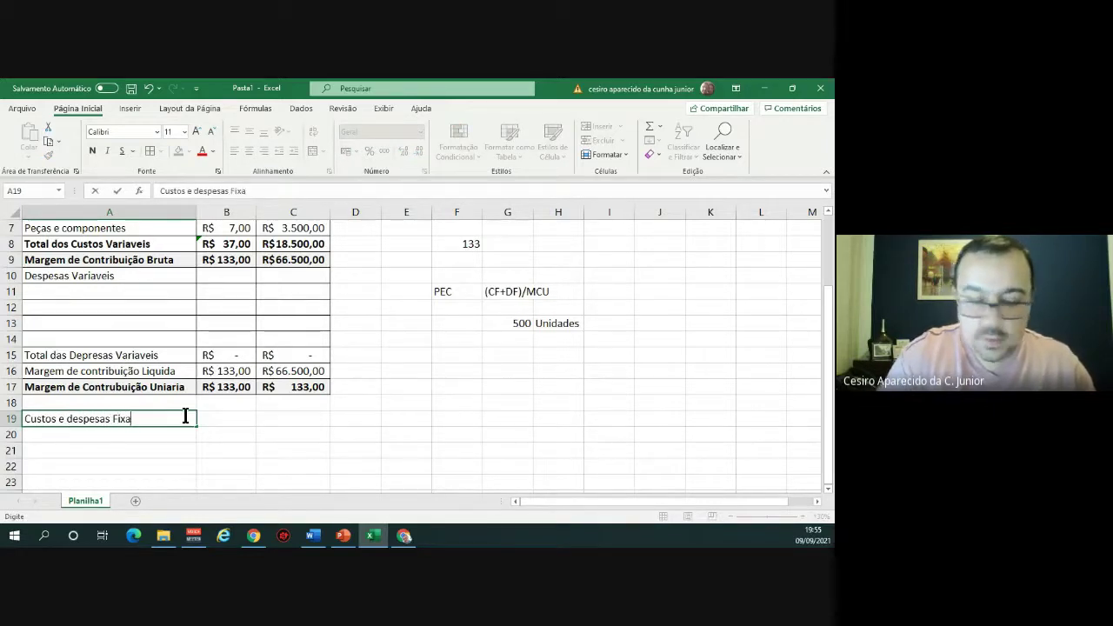
type("s")
key("Tab")
key("Tab")
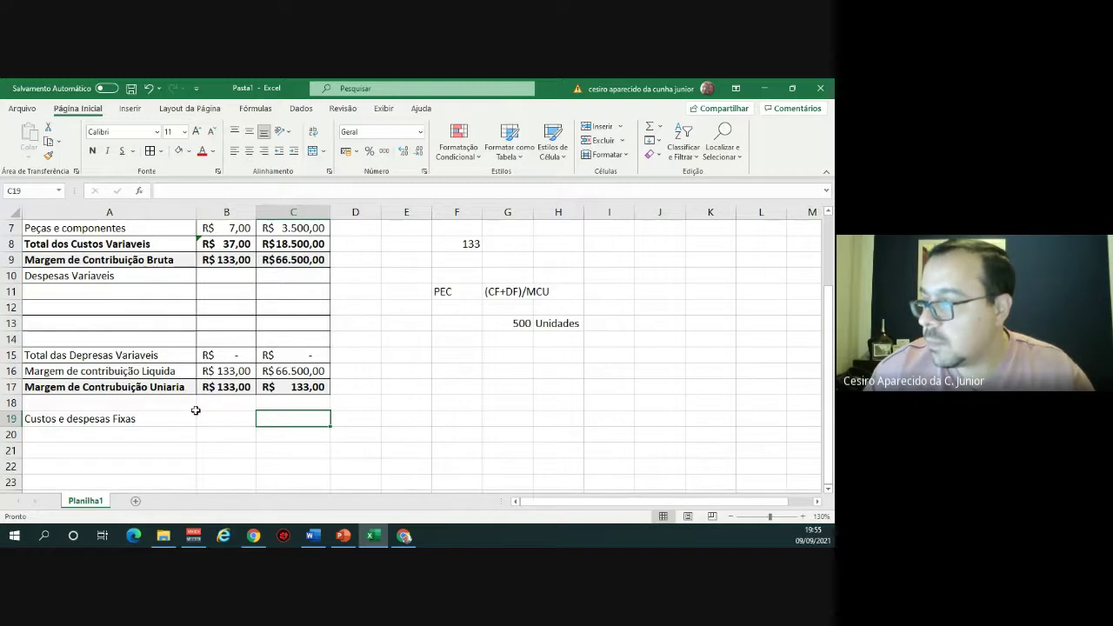
Check the fixed costs in the Word exercise, then enter 66500 in C19 of the Excel sheet.
left_click(313, 535)
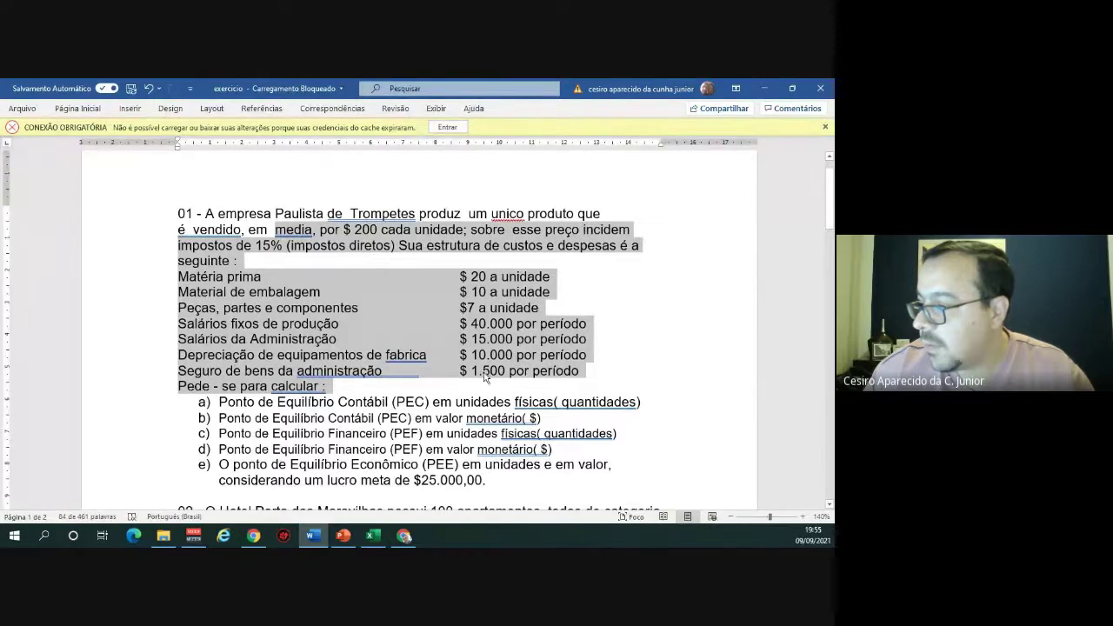
key("alt+Tab")
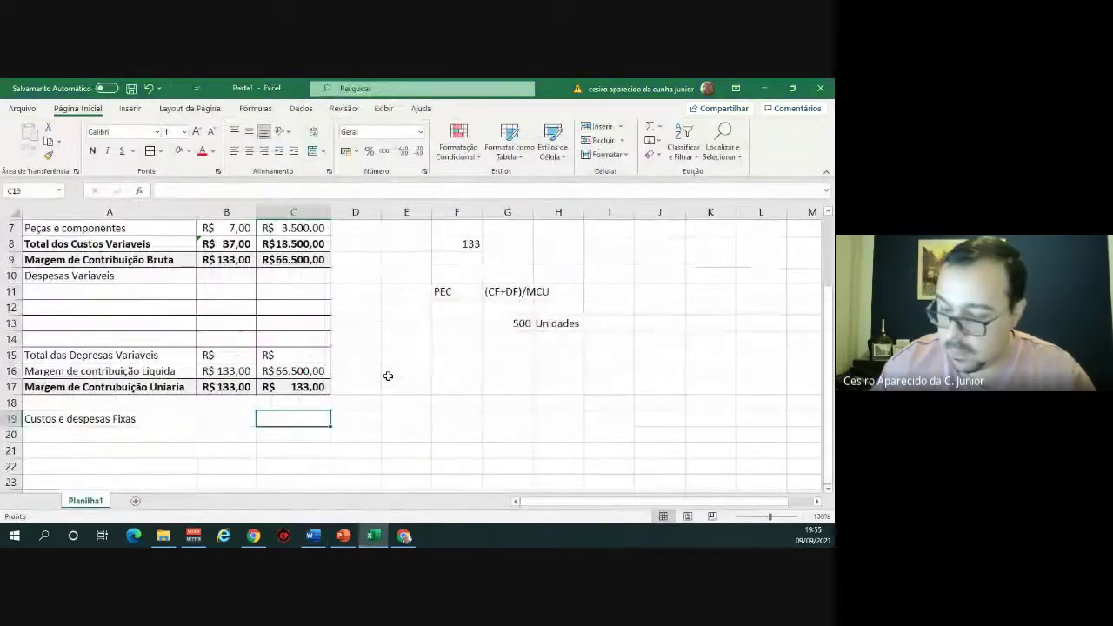
type("66500")
key("Return")
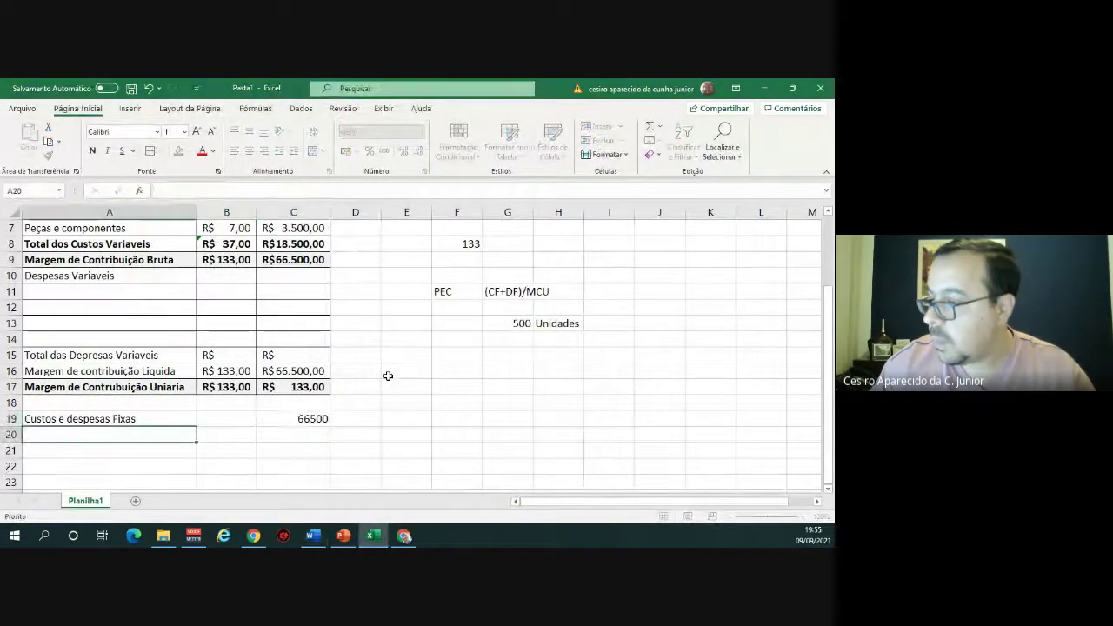
Enter the label "Lucro" in A21 below the fixed costs row.
key("Return")
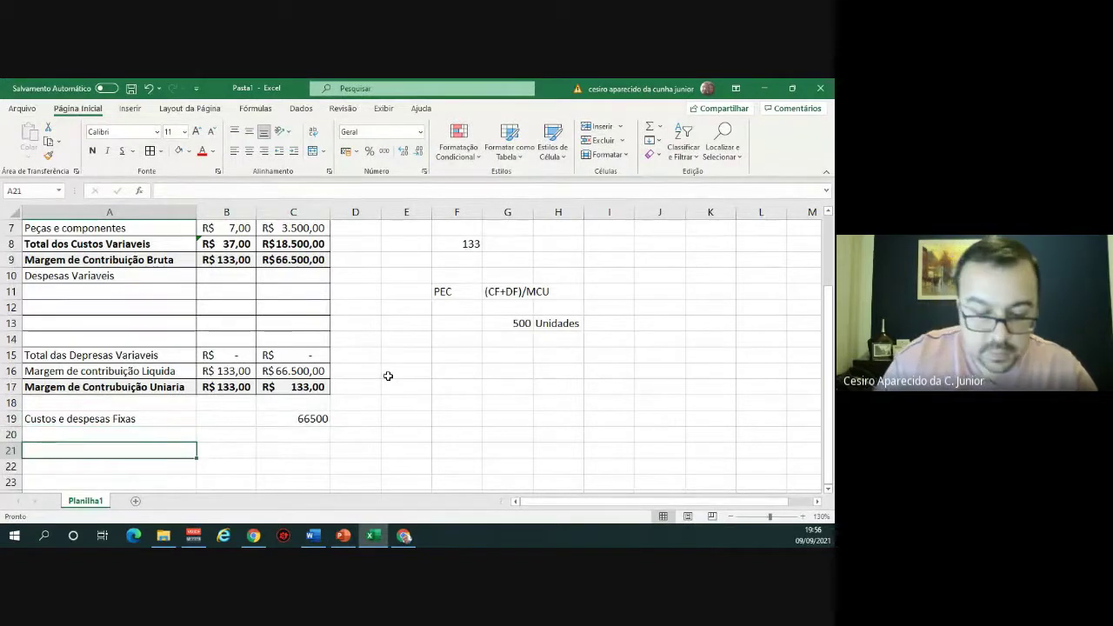
type("Lucro")
key("Tab")
key("Tab")
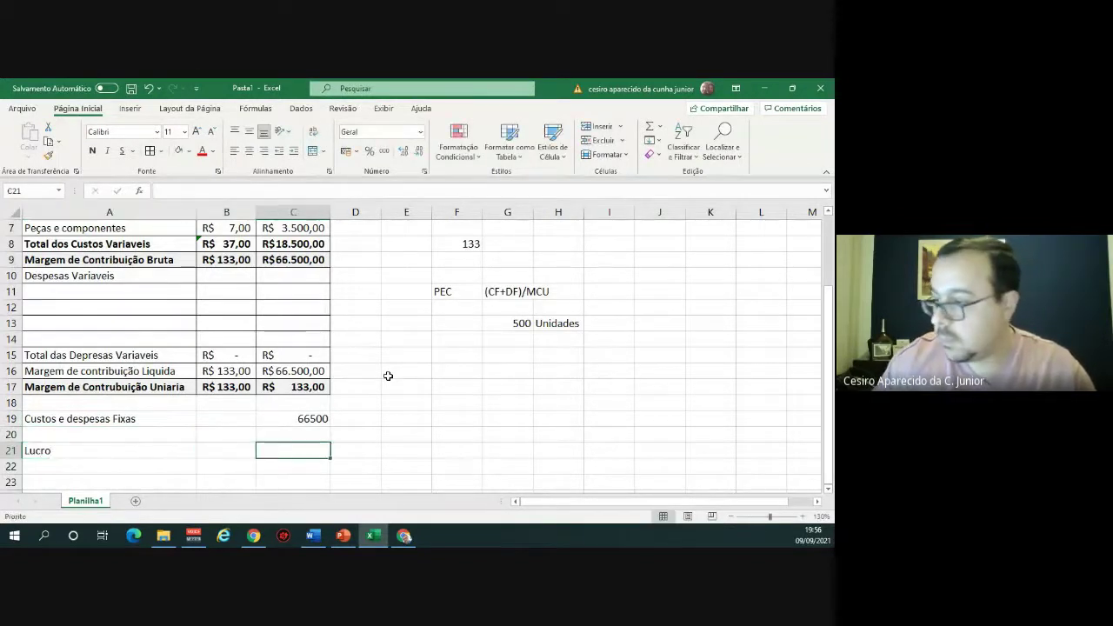
Calculate the profit in C21 as net contribution margin C16 minus fixed costs C19, and give C19:C21 the accounting currency format.
type("=")
key("Up")
key("Up")
key("Up")
key("Up")
key("Up")
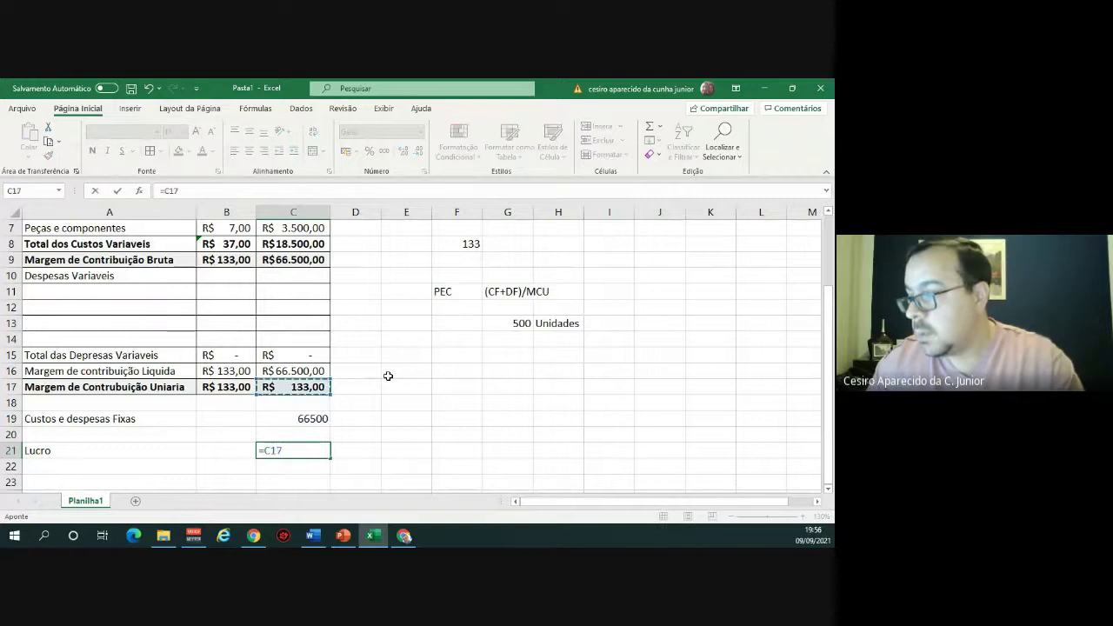
type("-")
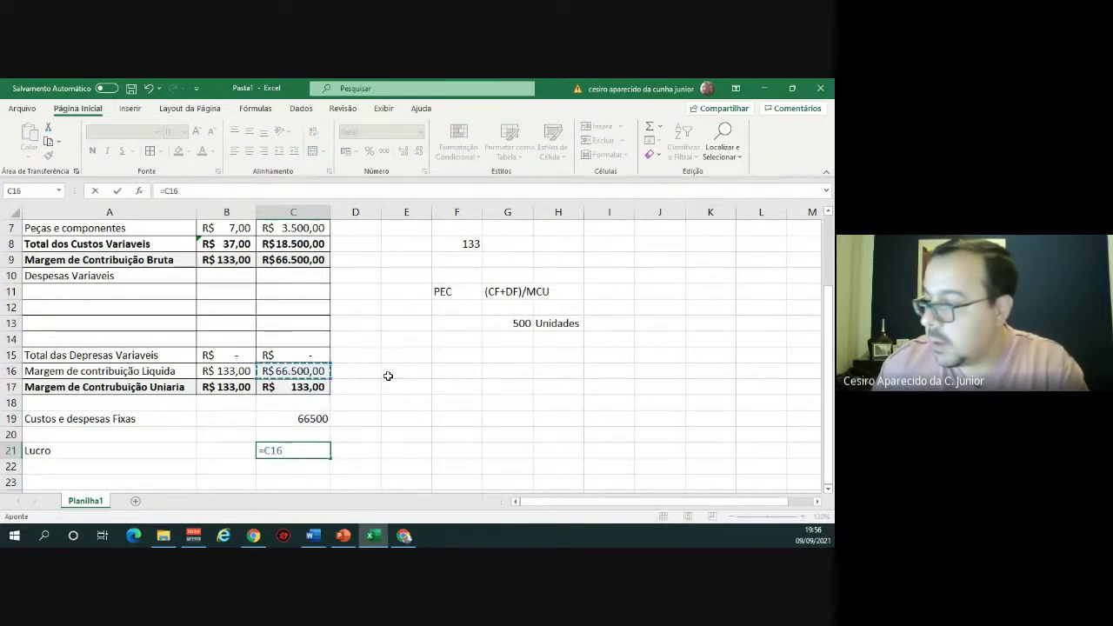
key("Up")
key("Up")
key("Return")
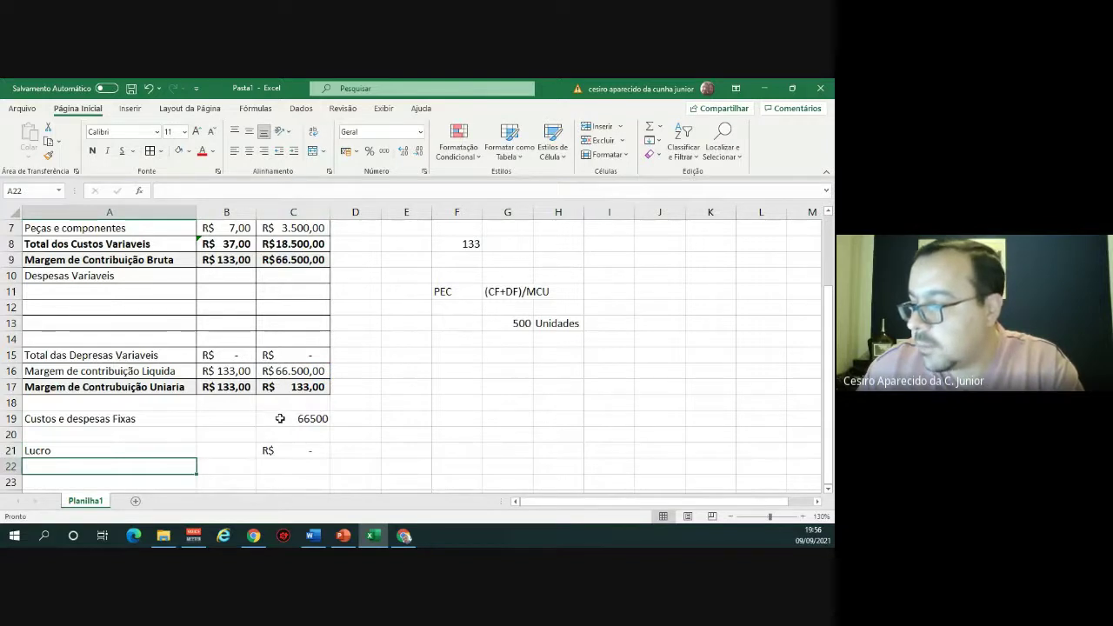
left_click_drag(281, 419, 276, 449)
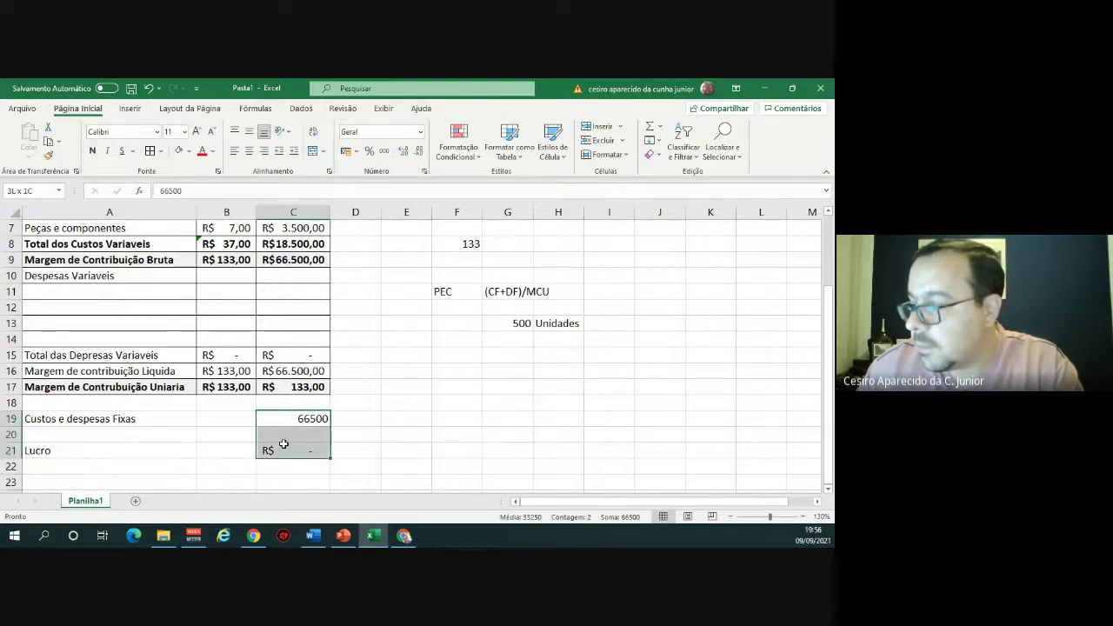
left_click(345, 153)
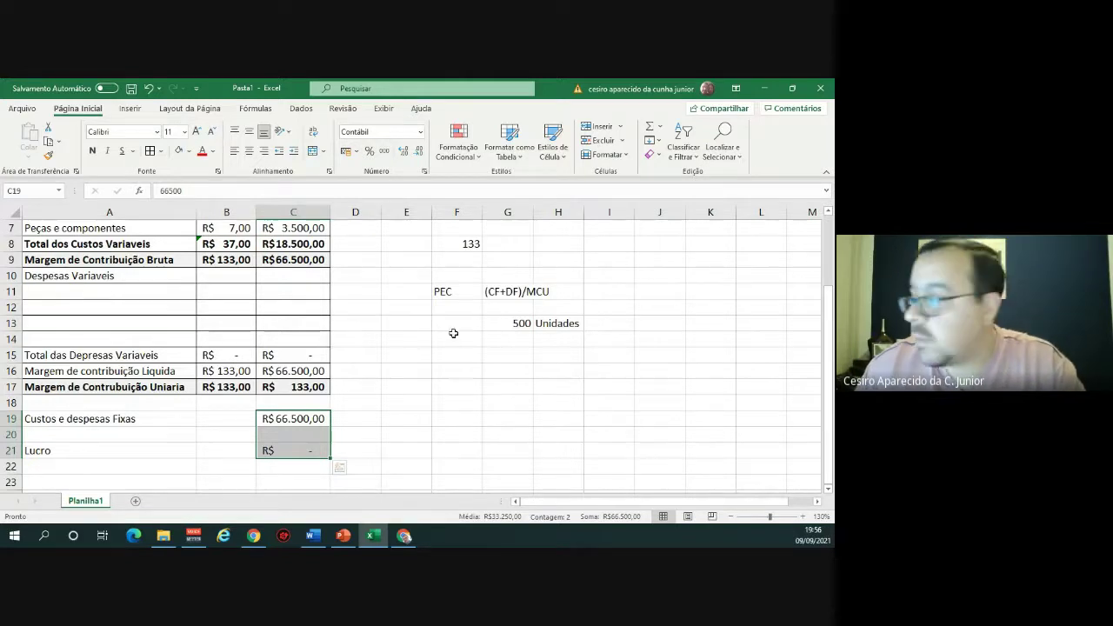
Check item b of the Word exercise, then calculate the PEC in monetary value in Excel cell G14 with =G13*200, formatted as accounting currency.
left_click(505, 341)
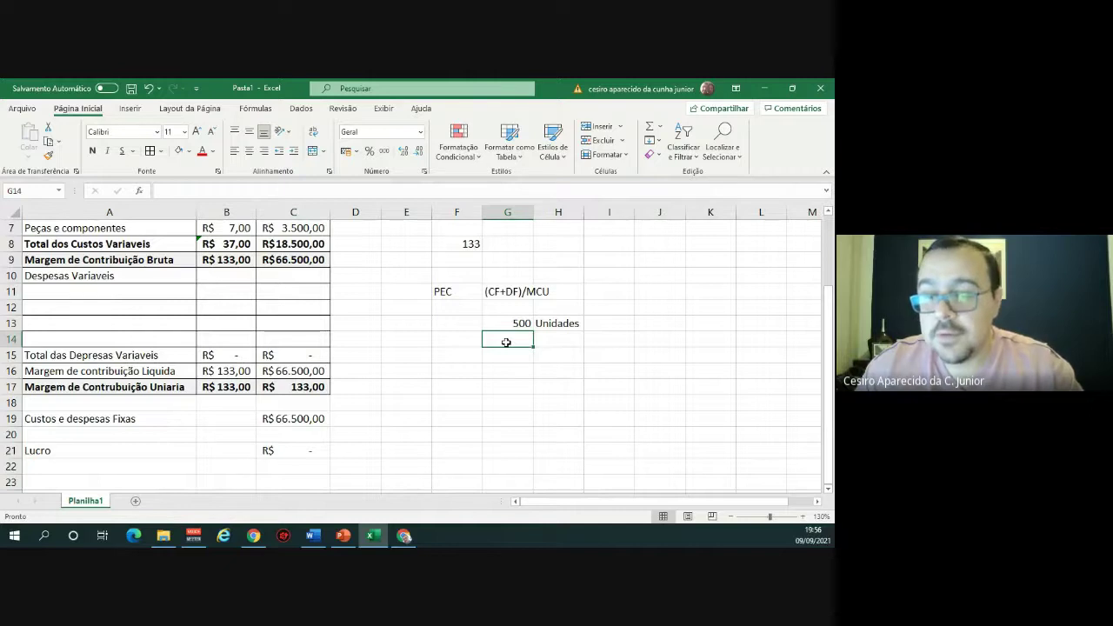
key("alt+Tab")
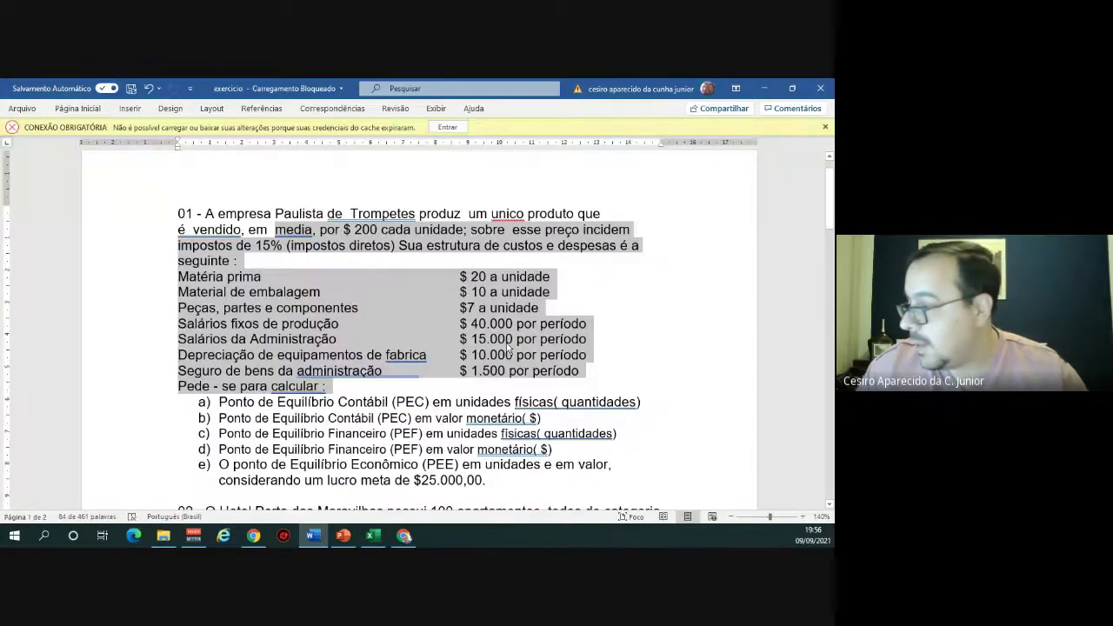
mouse_move(415, 419)
left_mouse_down()
mouse_move(538, 423)
mouse_move(415, 421)
left_mouse_up()
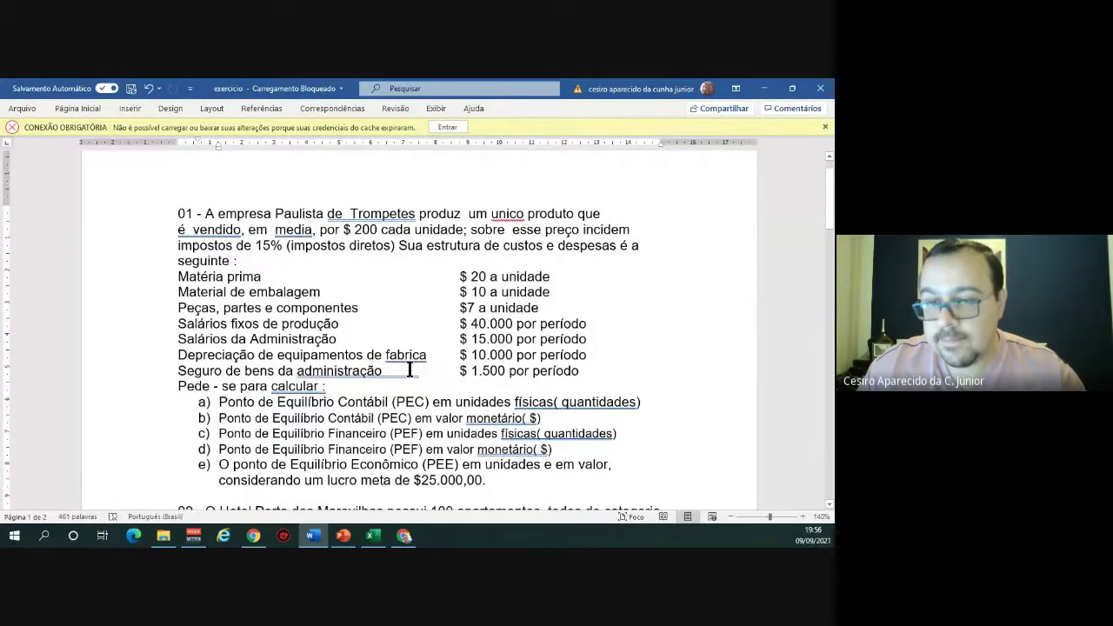
key("alt+Tab")
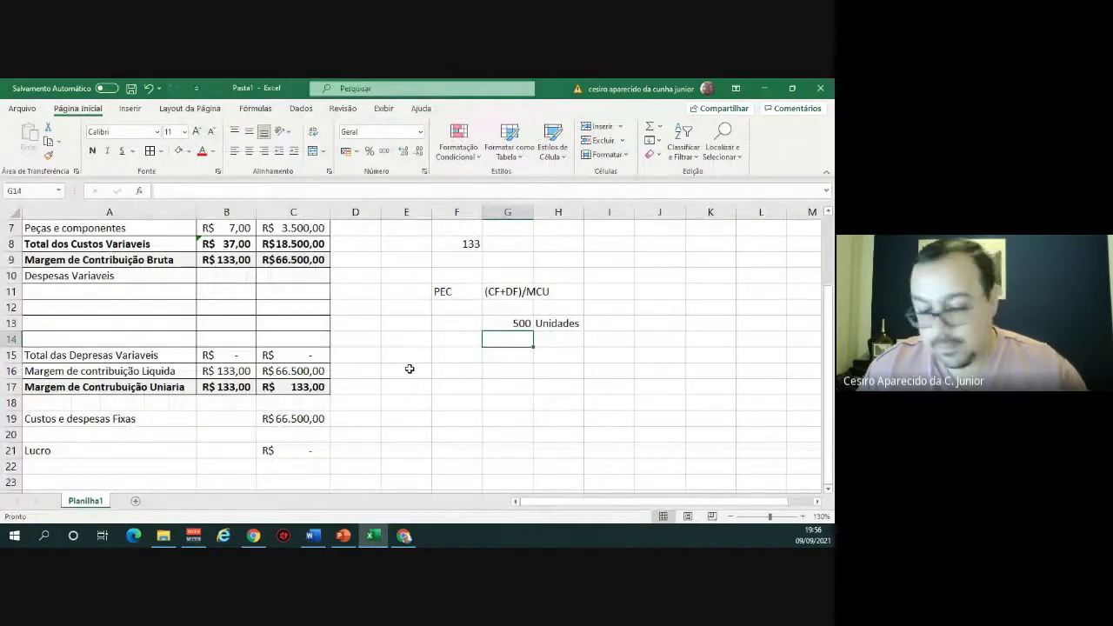
type("=")
key("Up")
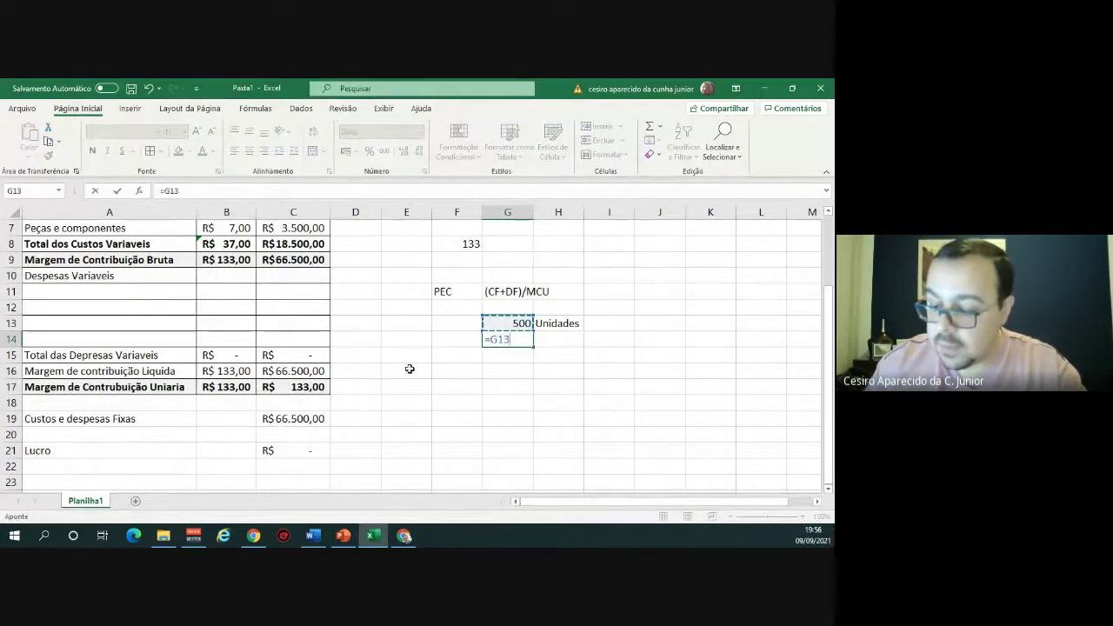
type("*200")
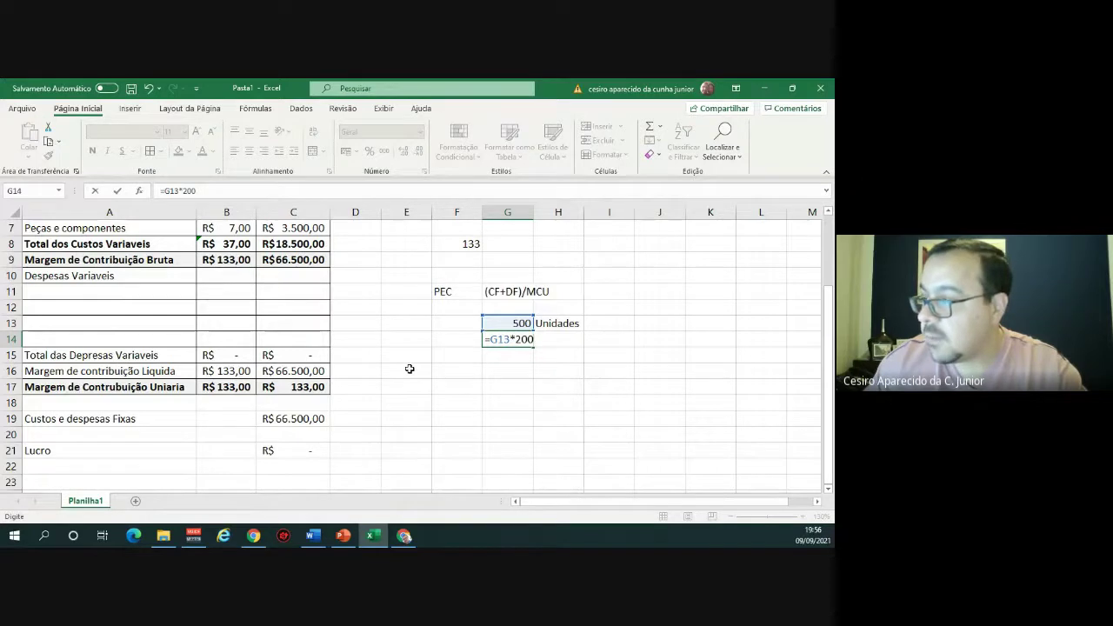
key("Return")
key("Up")
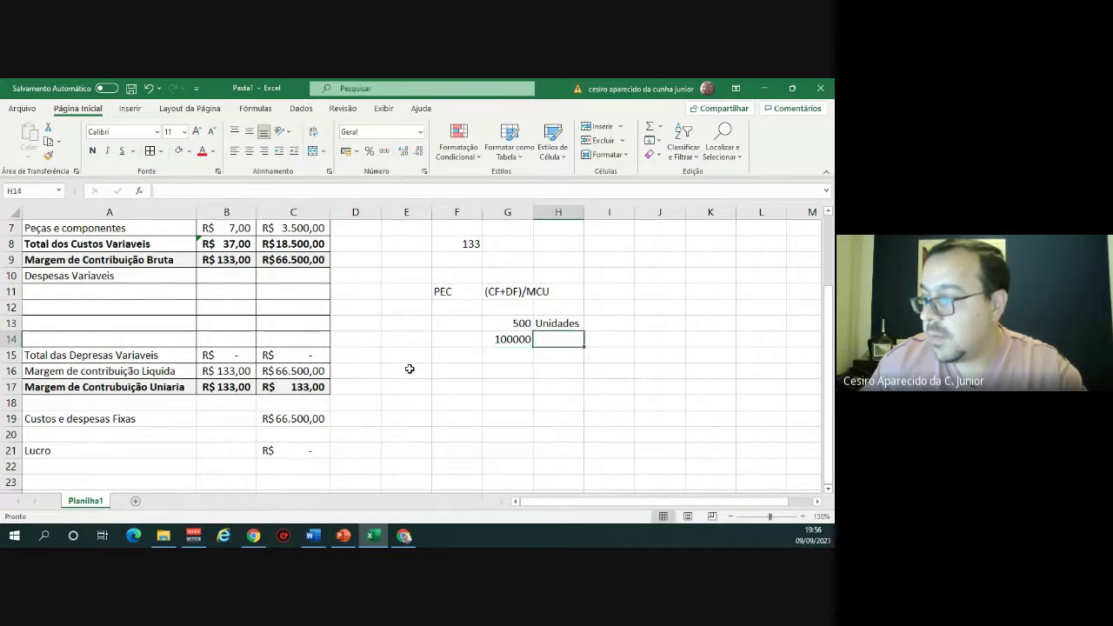
left_click(345, 150)
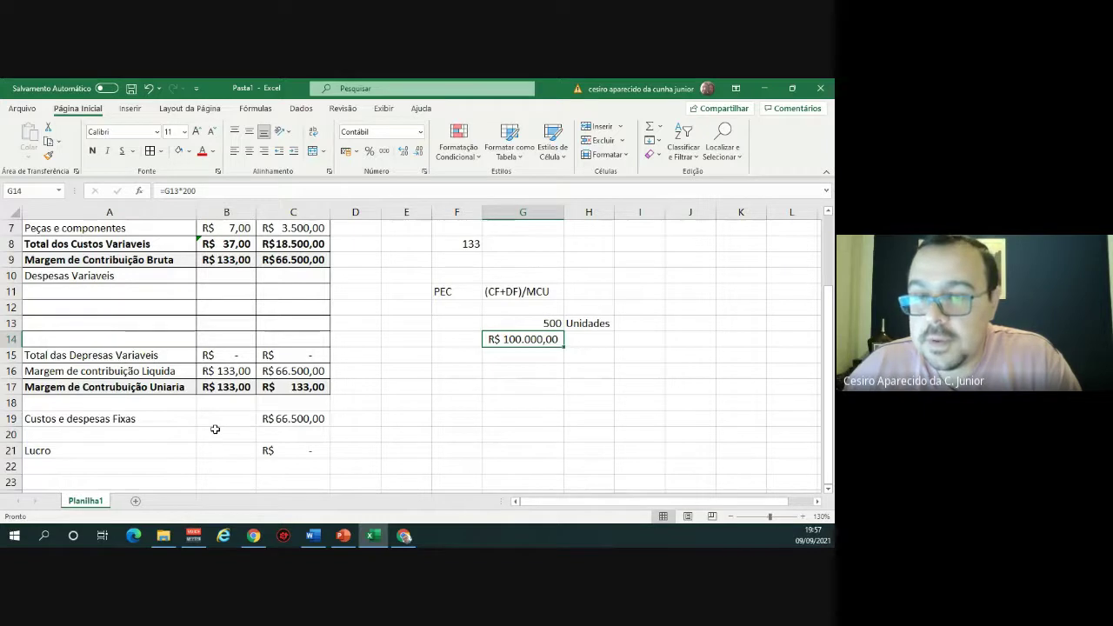
Enter the label "PEF" in F16 below the PEC calculation.
scroll(215, 429, "up", 2)
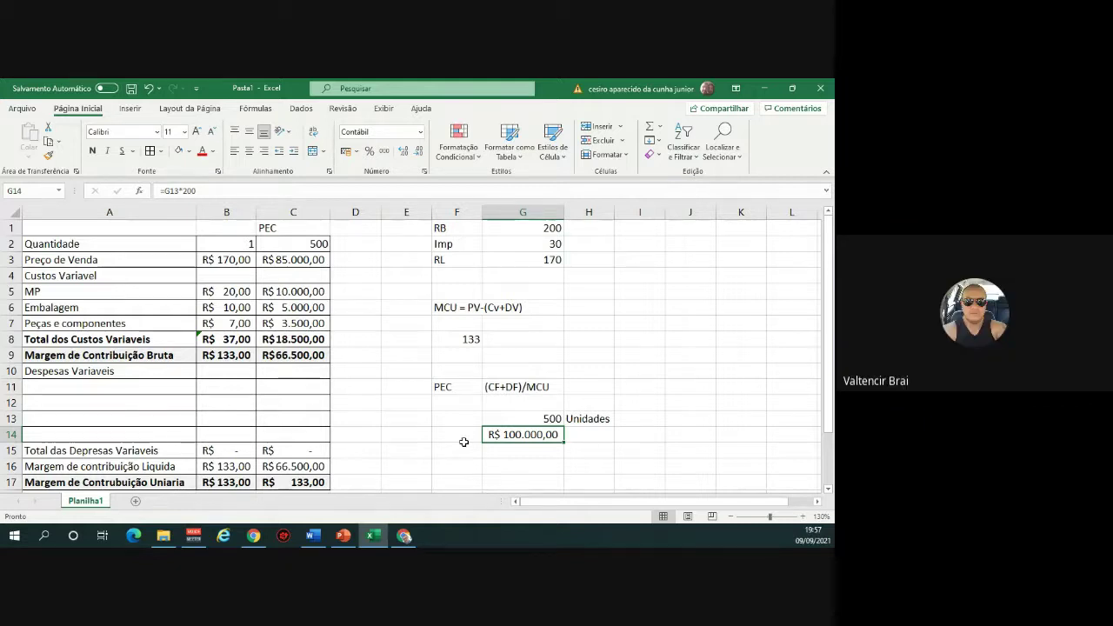
scroll(464, 442, "down", 1)
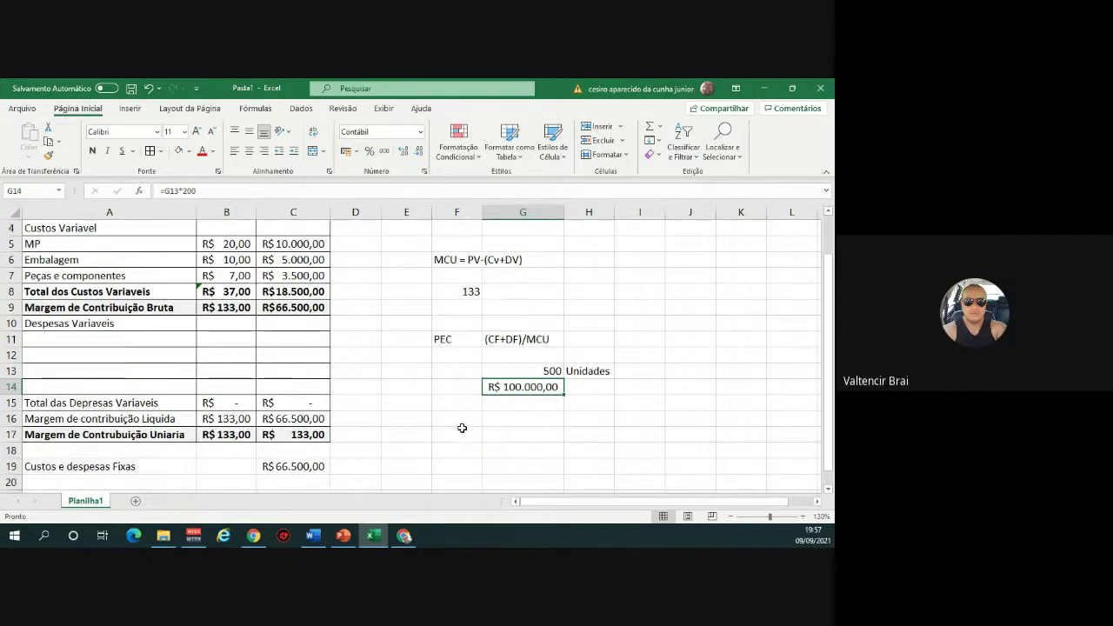
left_click(462, 428)
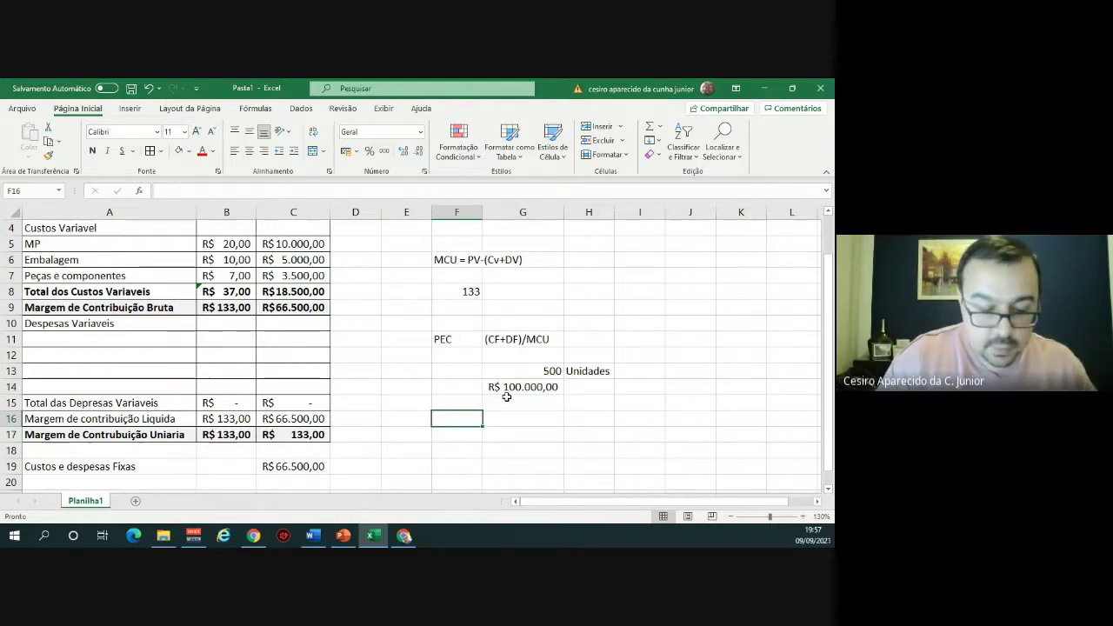
type("PEF")
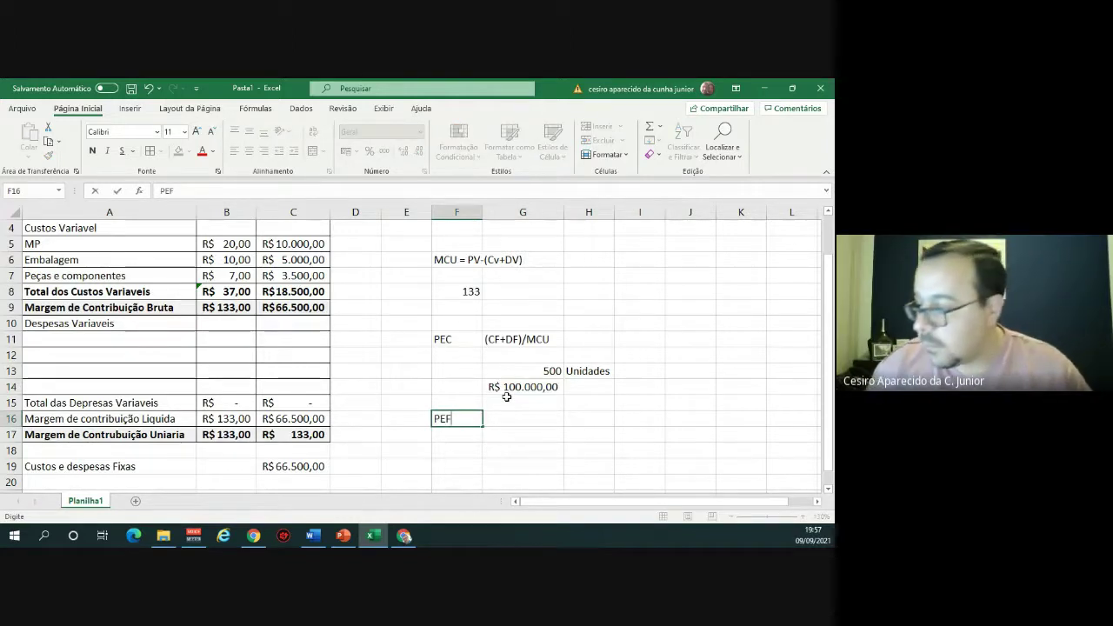
key("Tab")
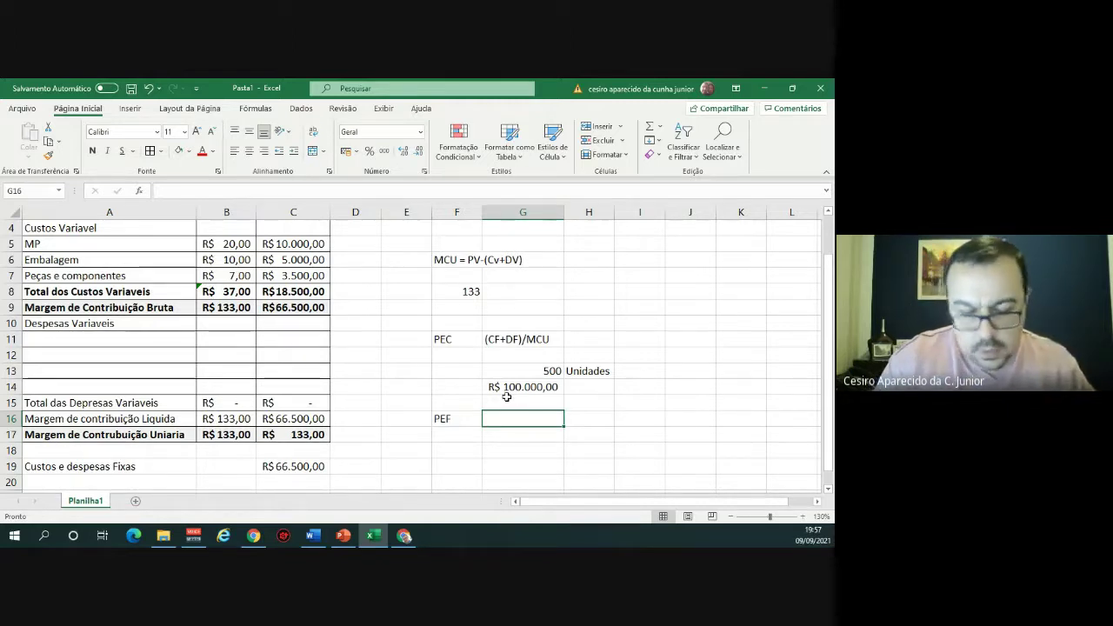
Write the formula text "(cf+DF+Gastos não desembolsaveis)/MCU" in G16 beside the PEF label.
type("(")
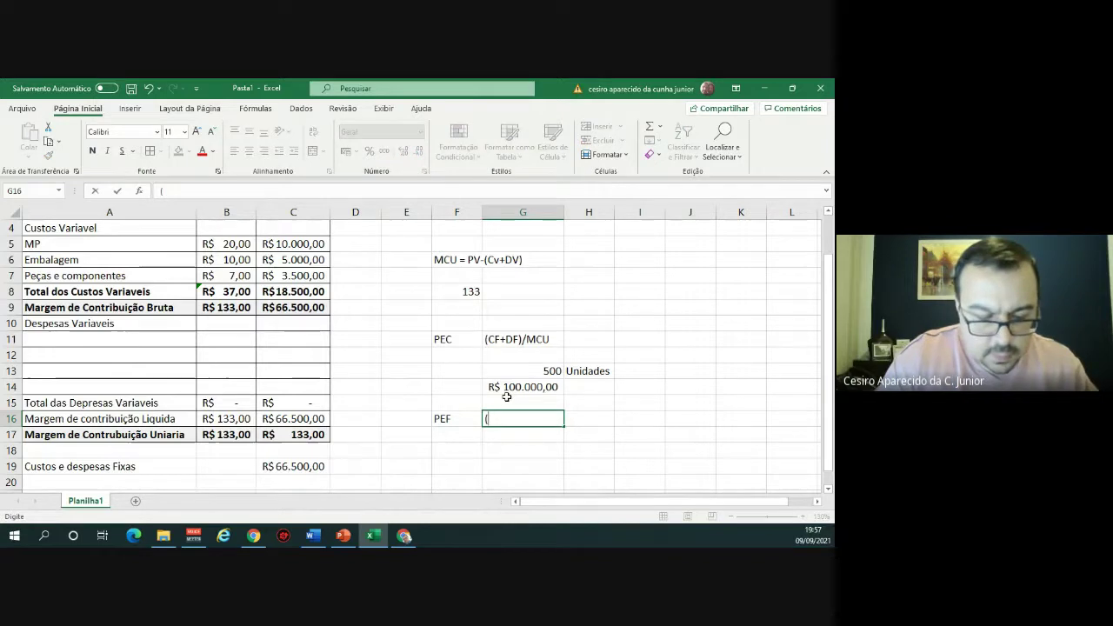
type("c")
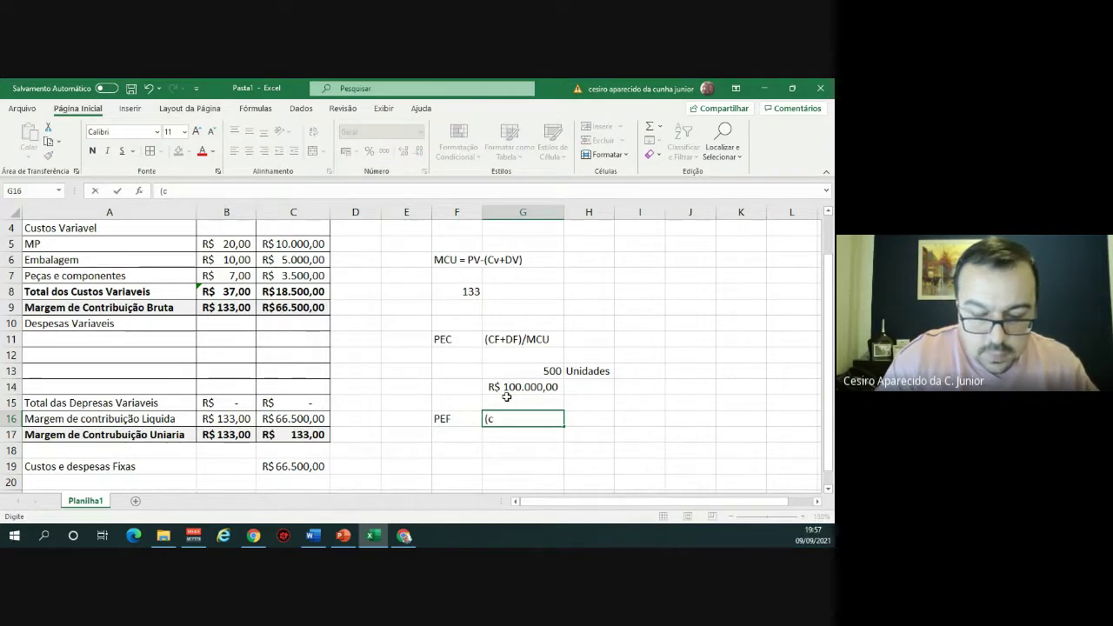
type("f+")
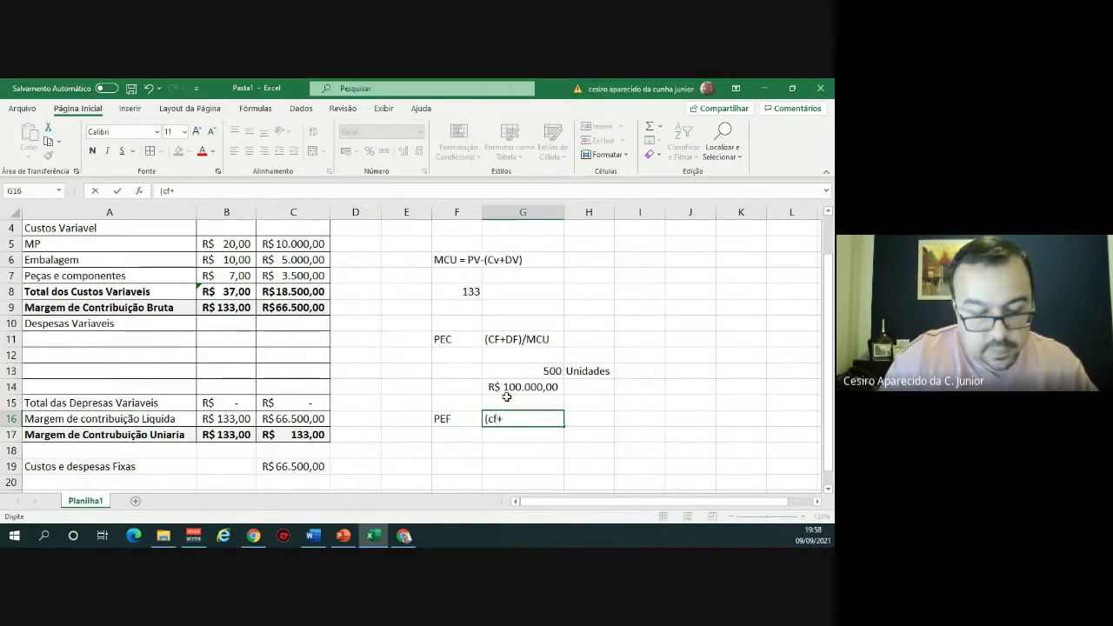
type("DF")
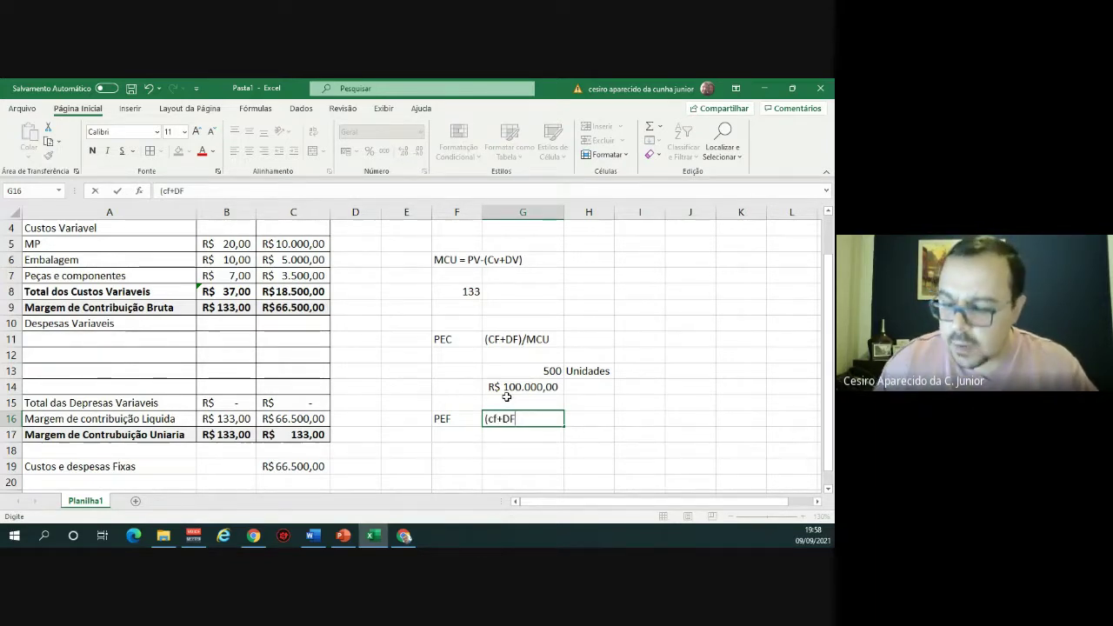
type("+")
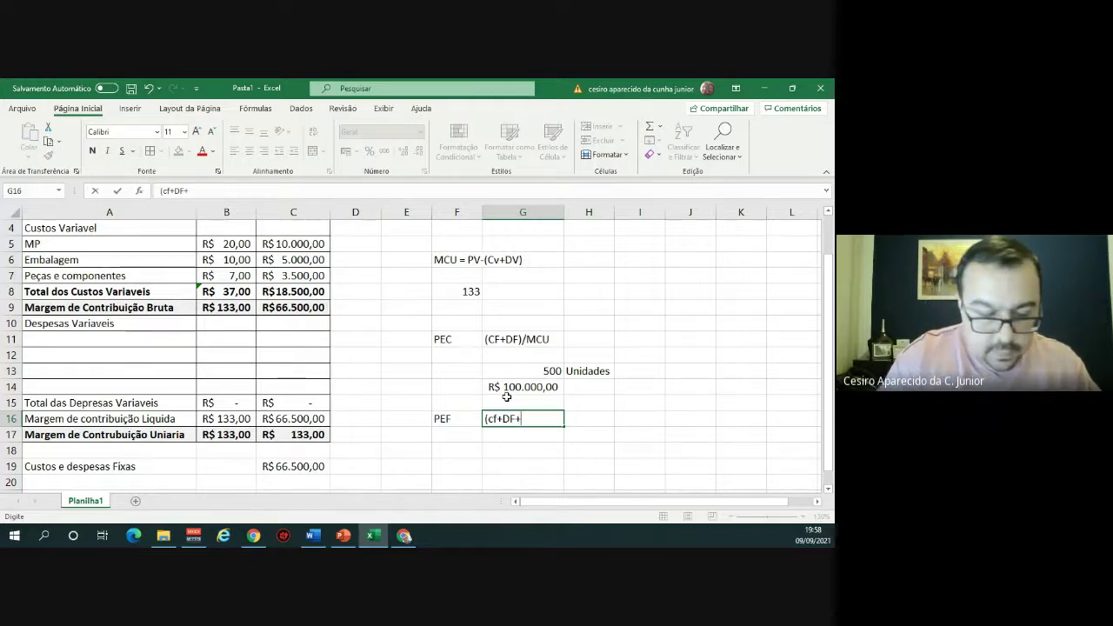
type("G")
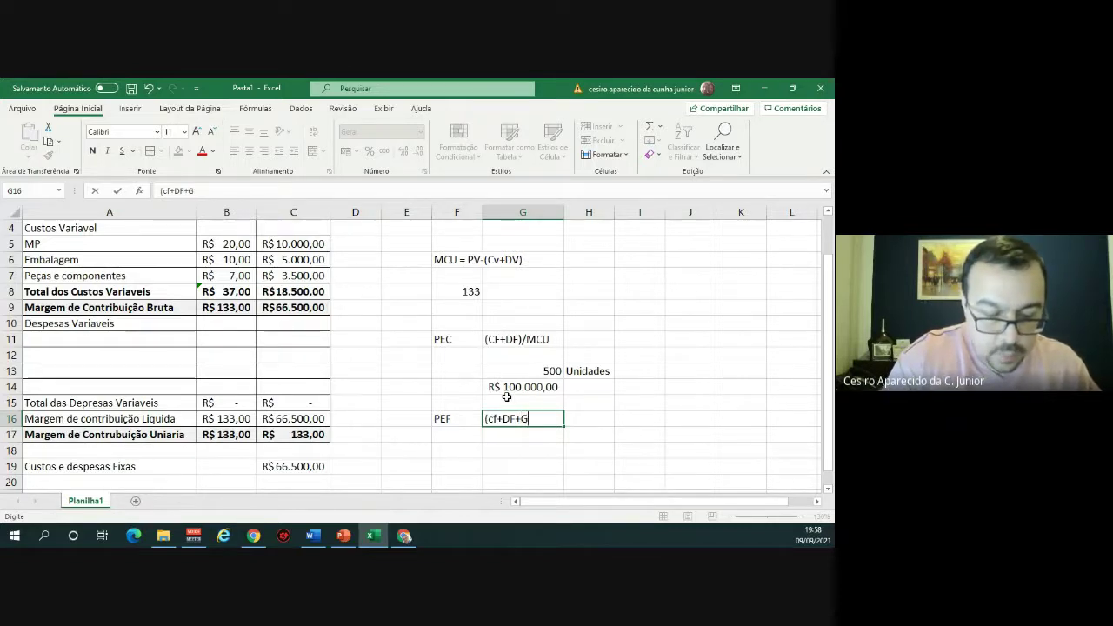
type("astos ")
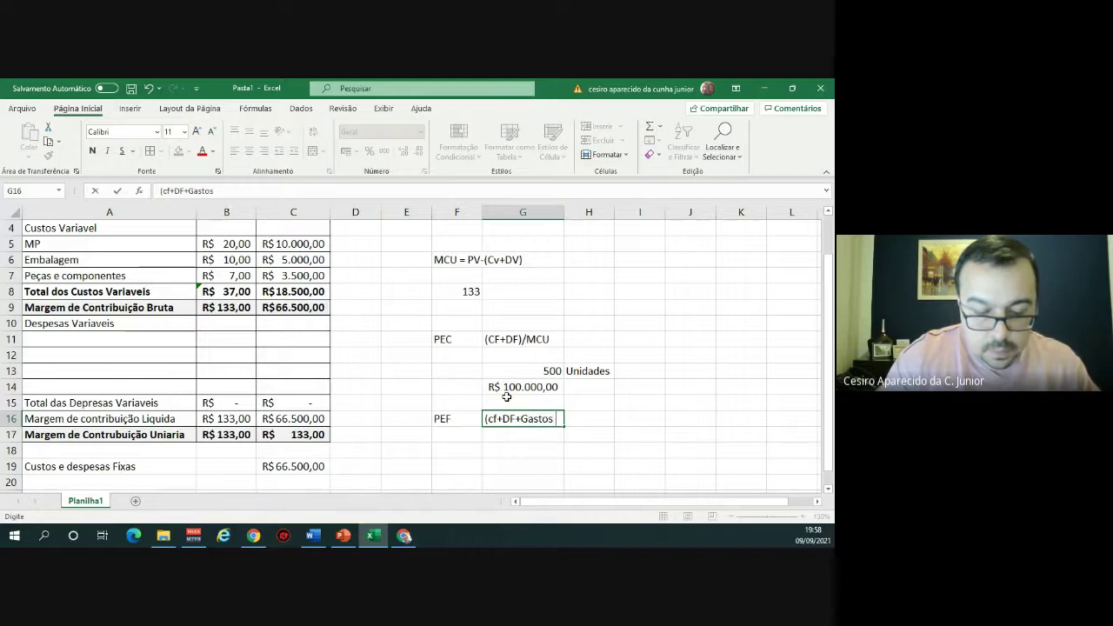
type("não ")
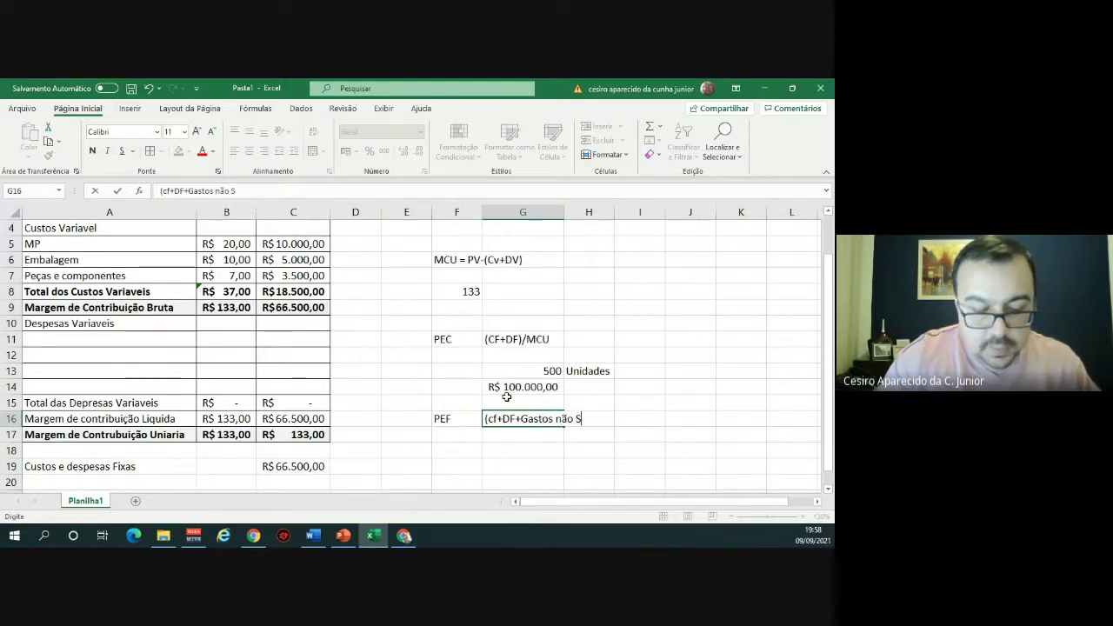
type("de")
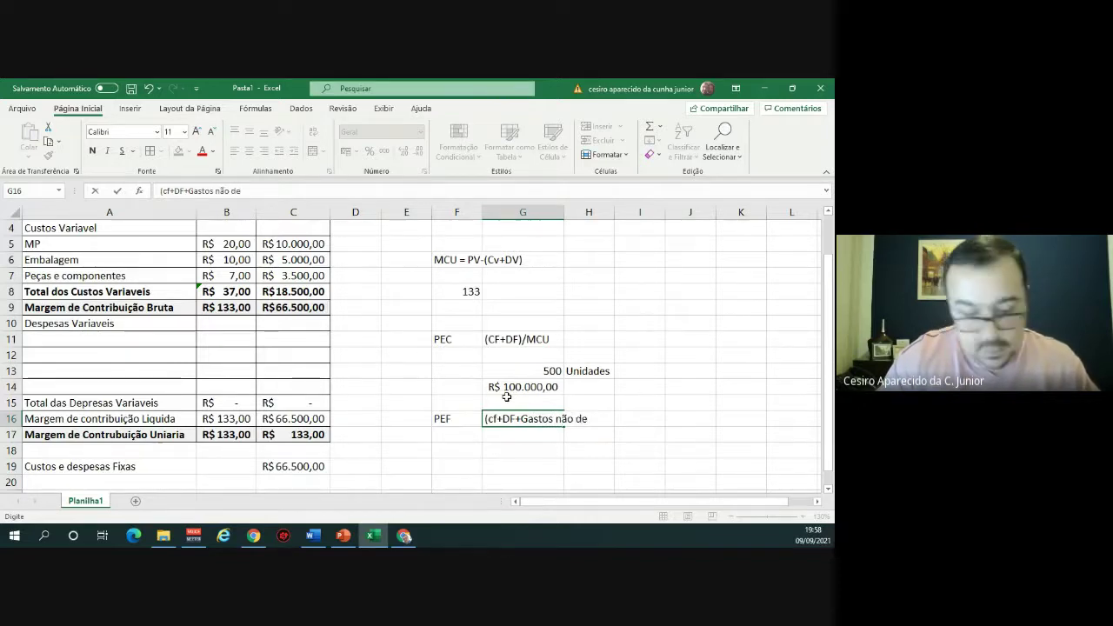
type("sembo")
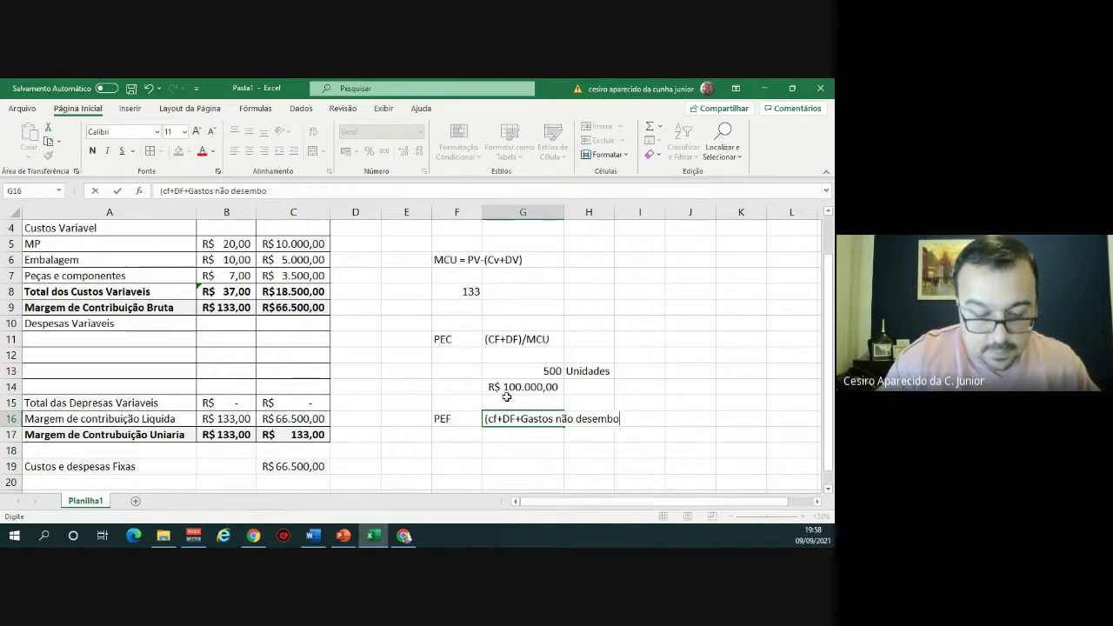
type("lsaveis")
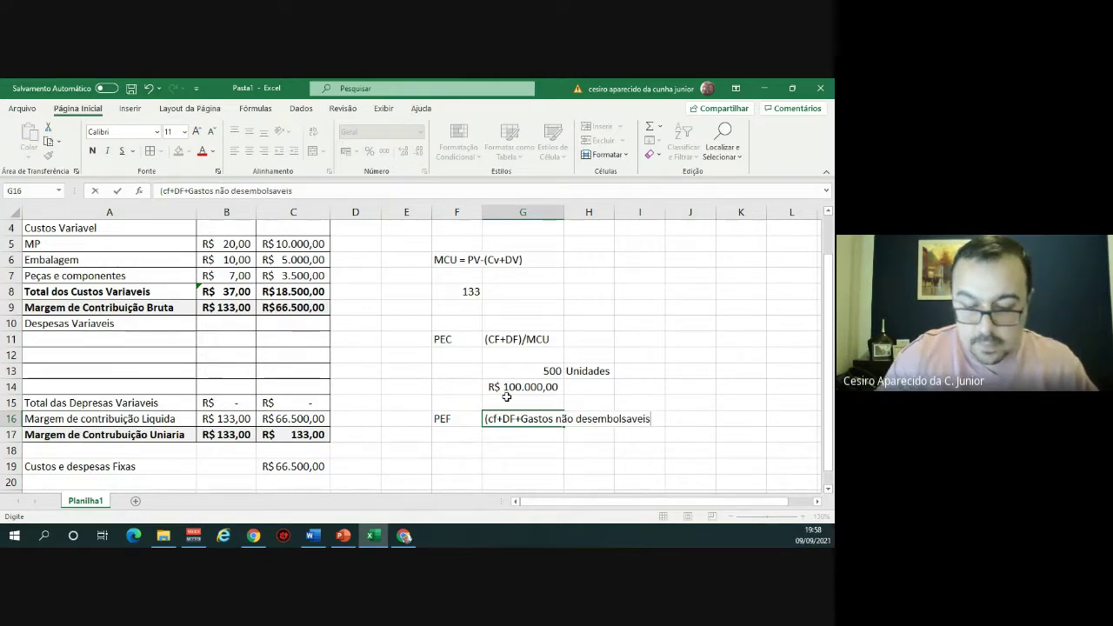
type(")/")
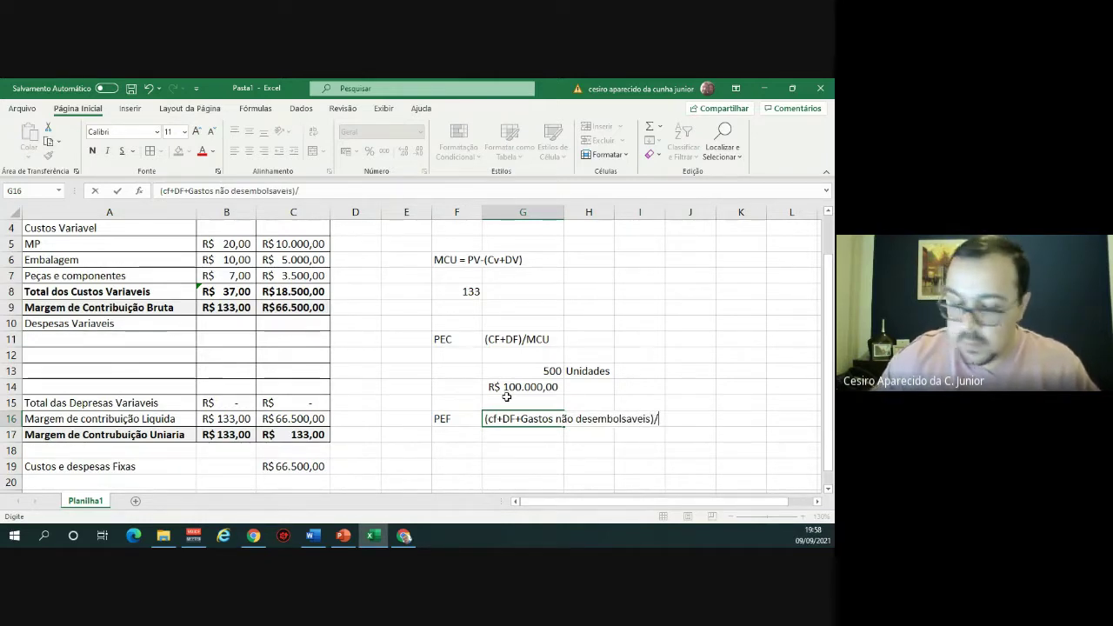
type("MCU")
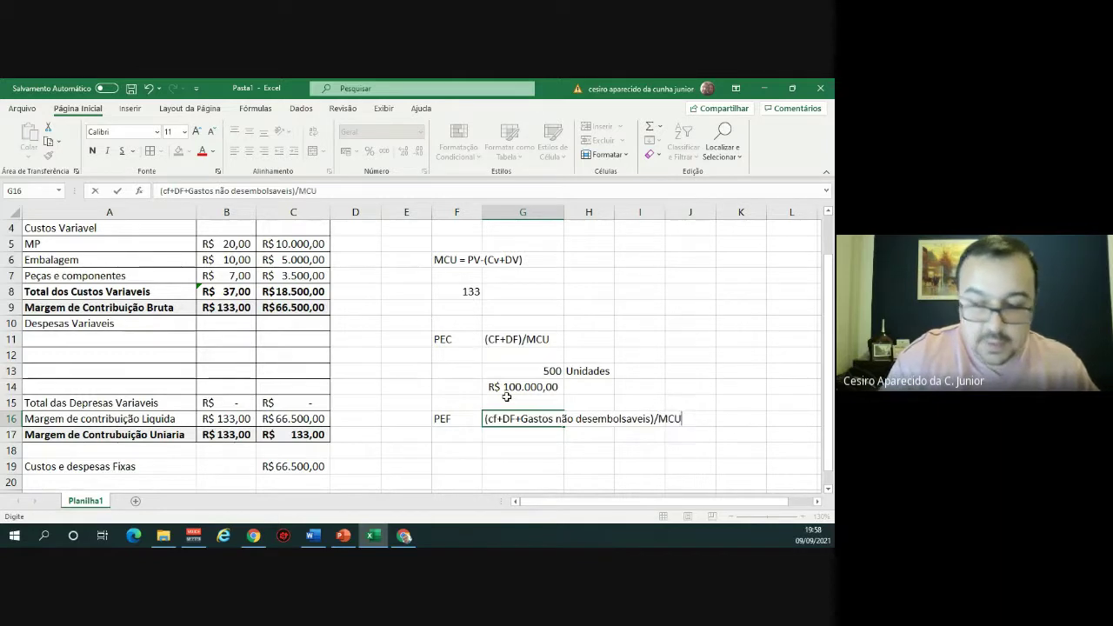
key("Return")
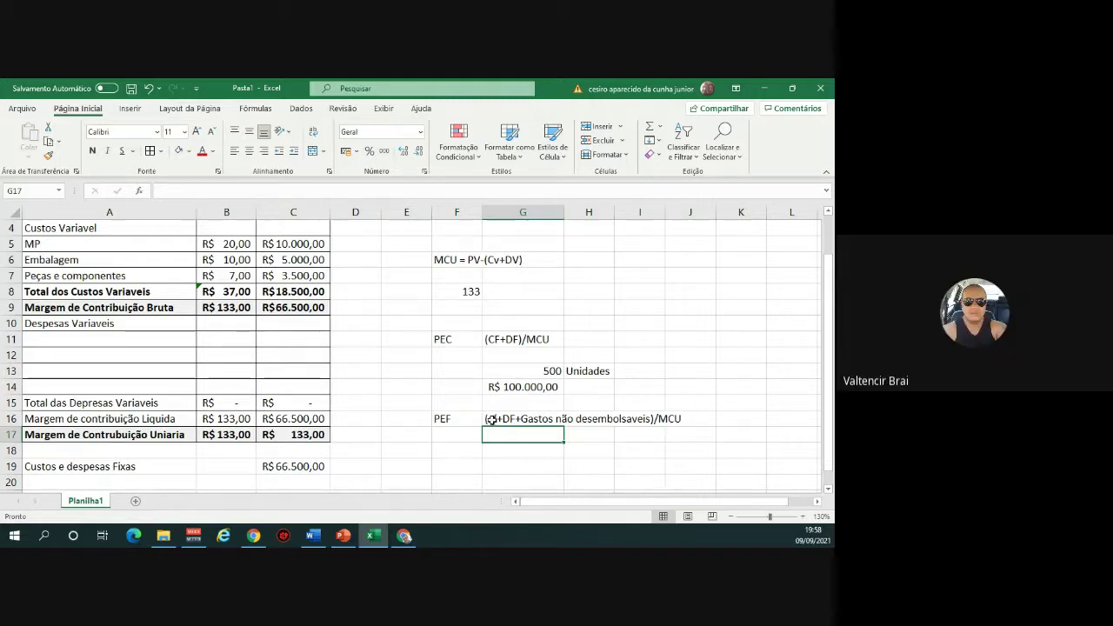
Correct the PEF formula text in G16 to read "(Cf+DF-Gastos não desembolsaveis)/MCU".
double_click(492, 419)
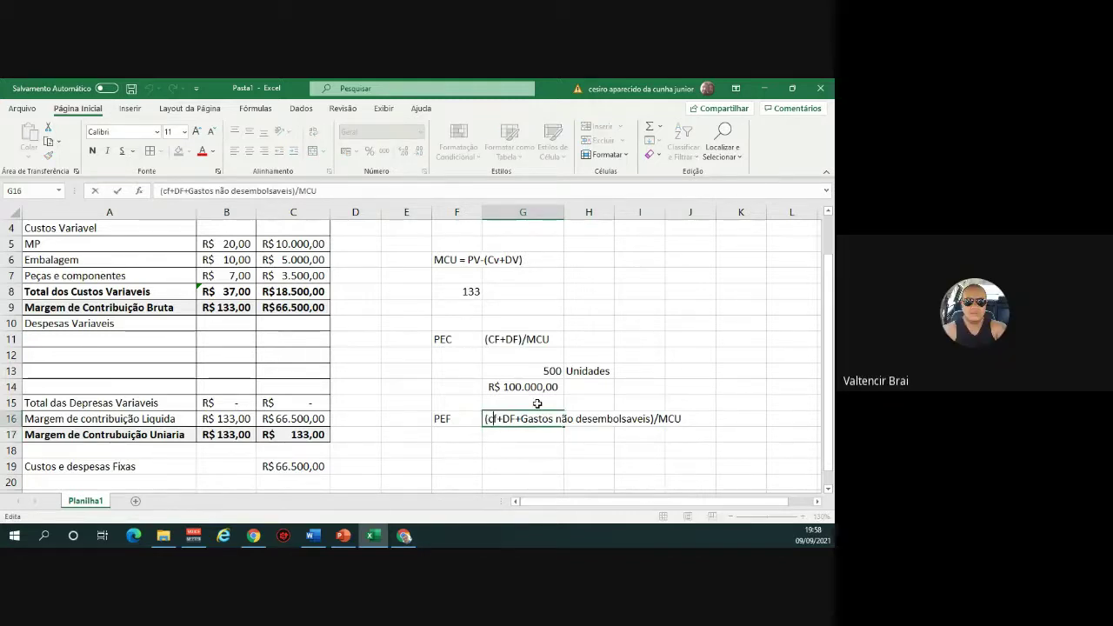
key("BackSpace")
type("C")
key("Return")
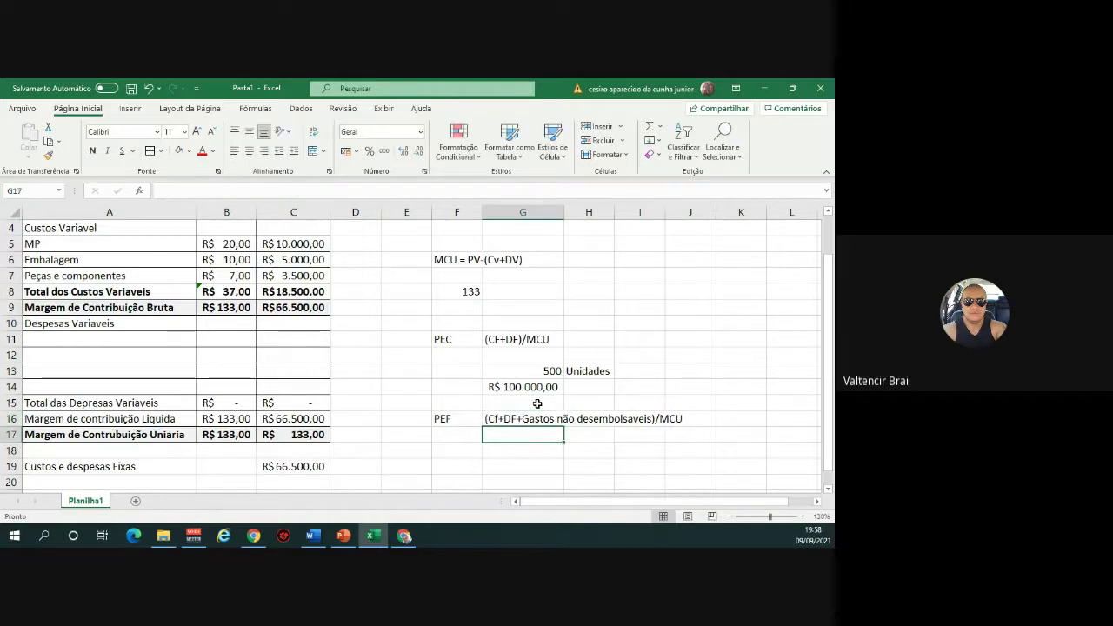
double_click(498, 420)
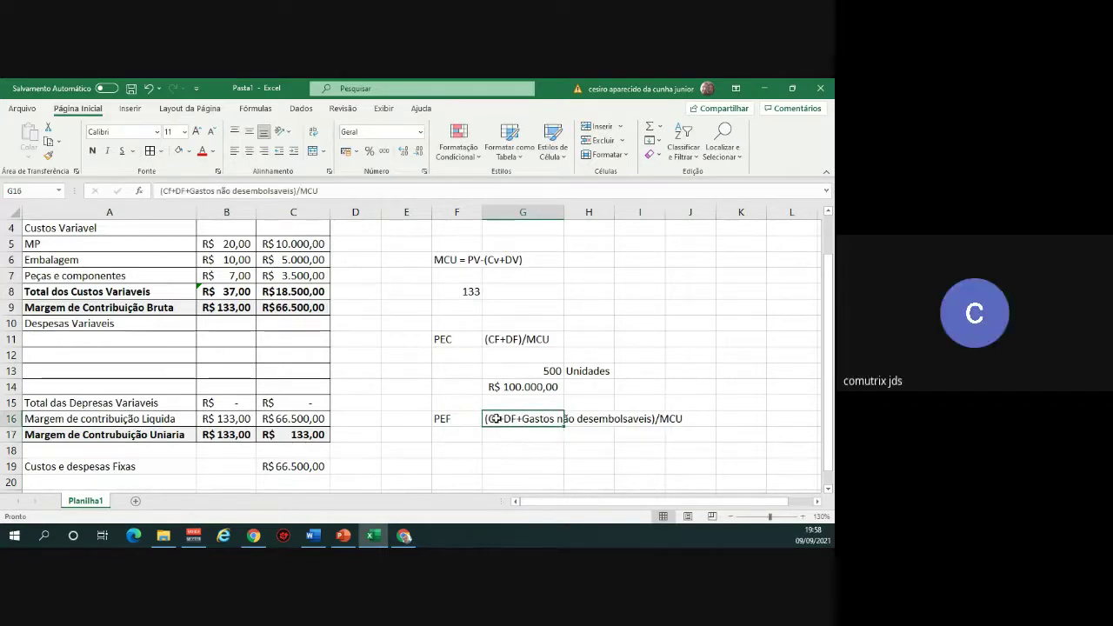
left_click(518, 419)
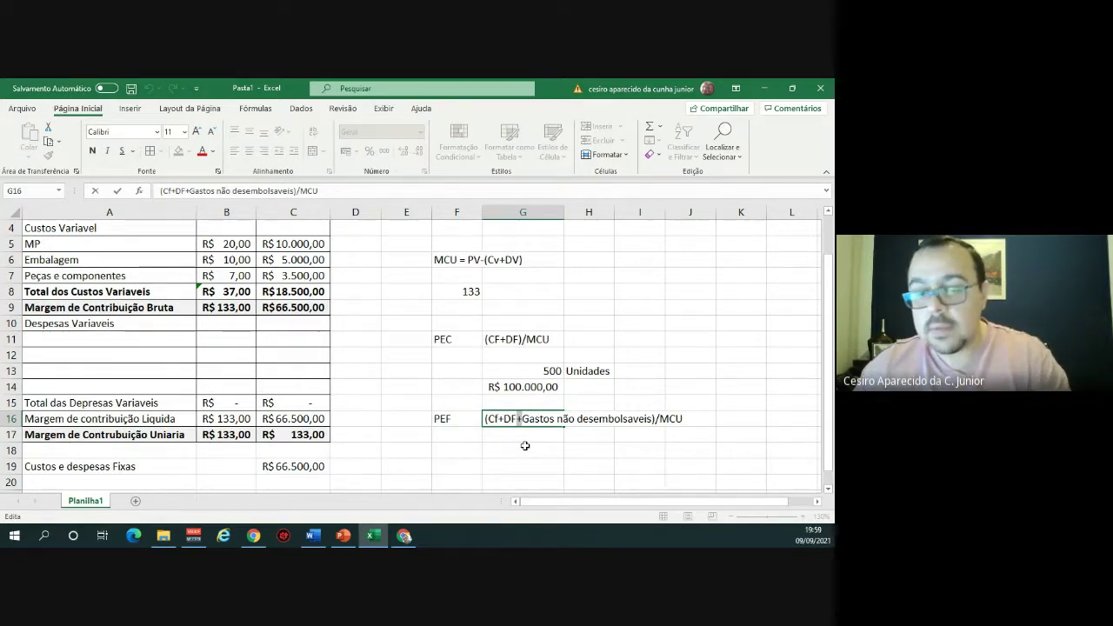
type("-")
key("Return")
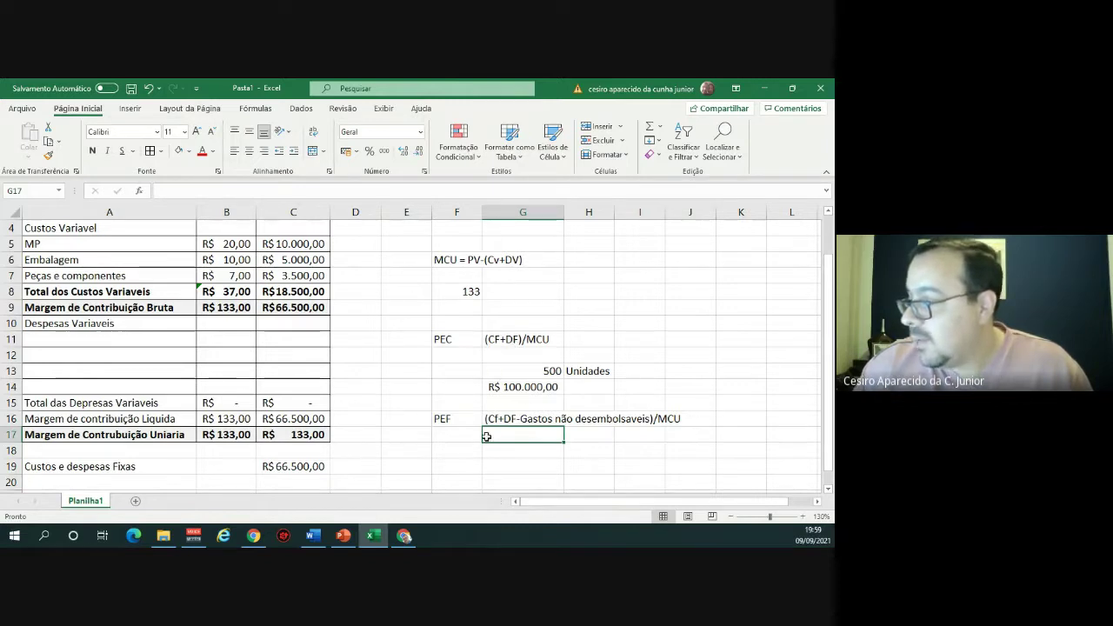
Begin the PEF calculation in G17 with an opening parenthesis, and review the cost and expense list in the Word exercise.
type("(")
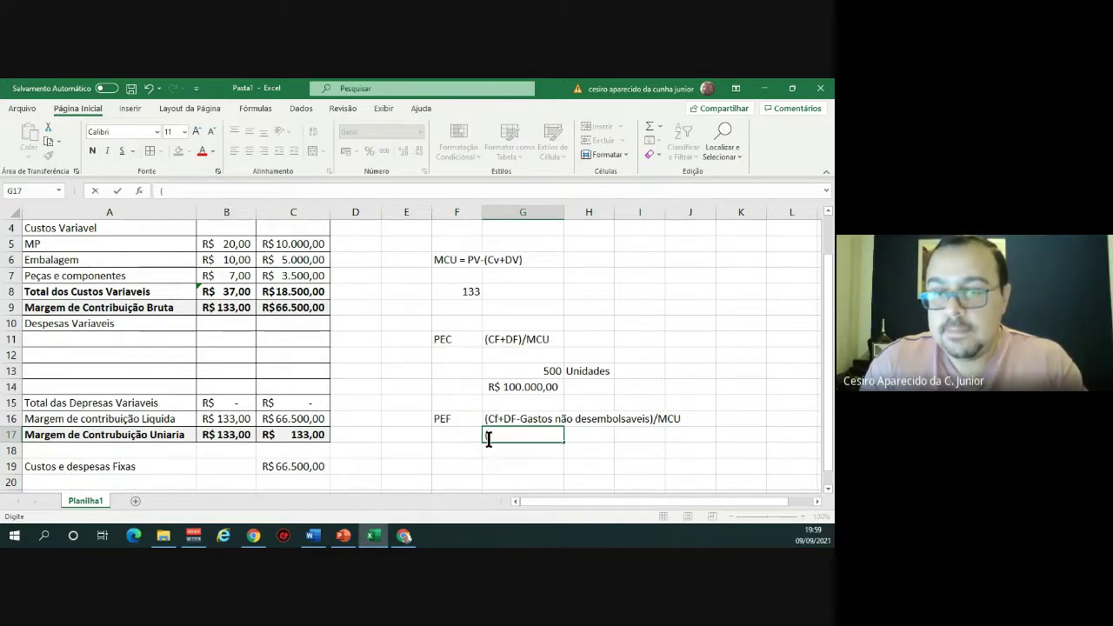
key("alt+Tab")
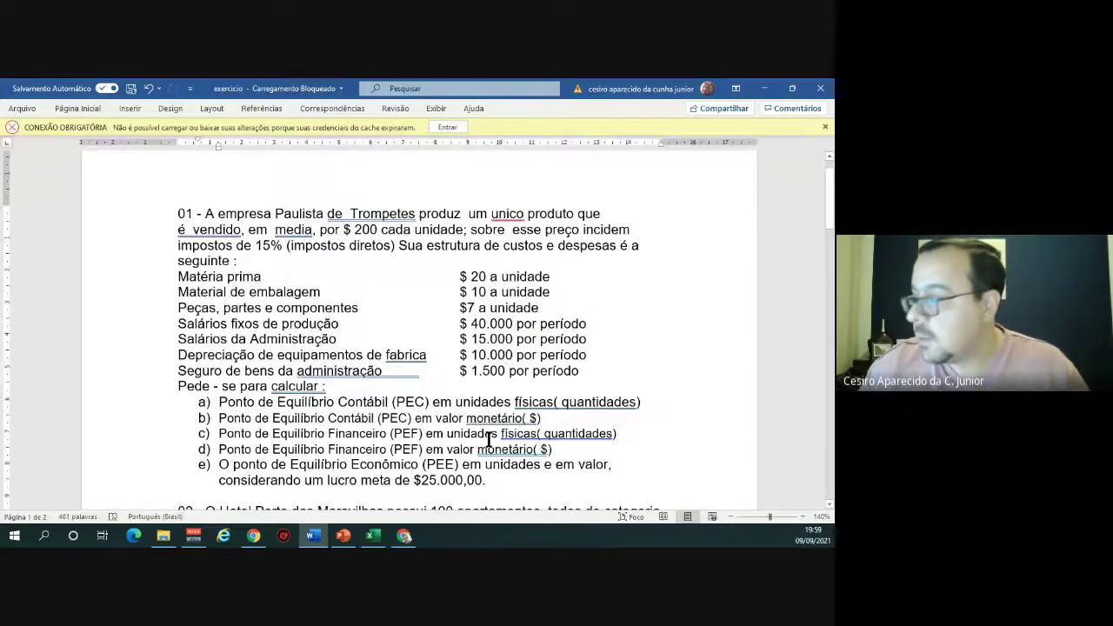
left_click_drag(175, 277, 586, 371)
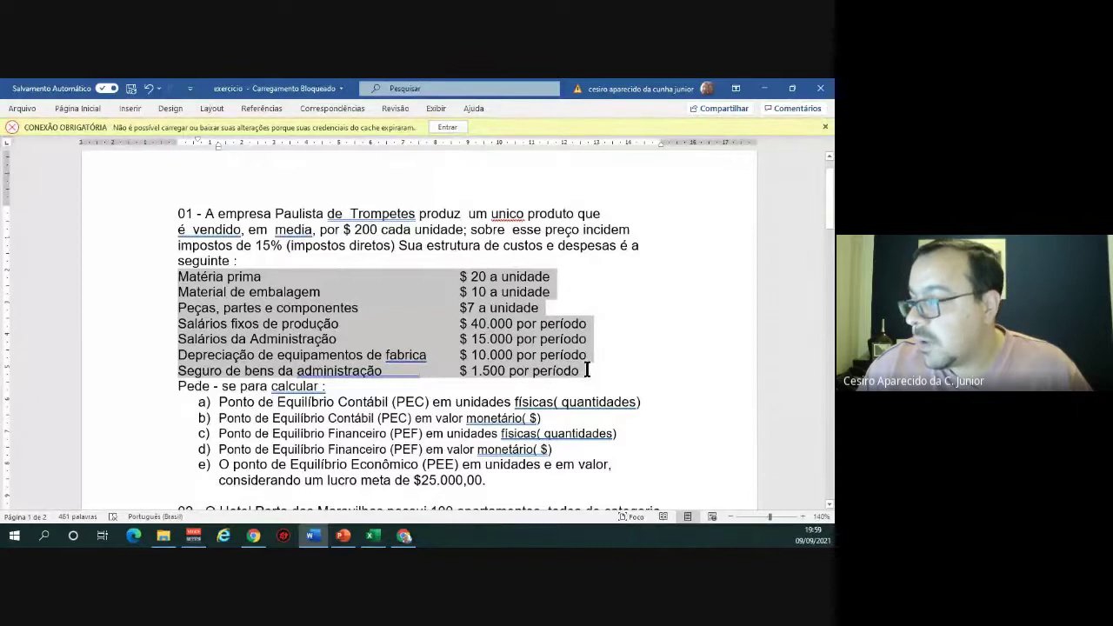
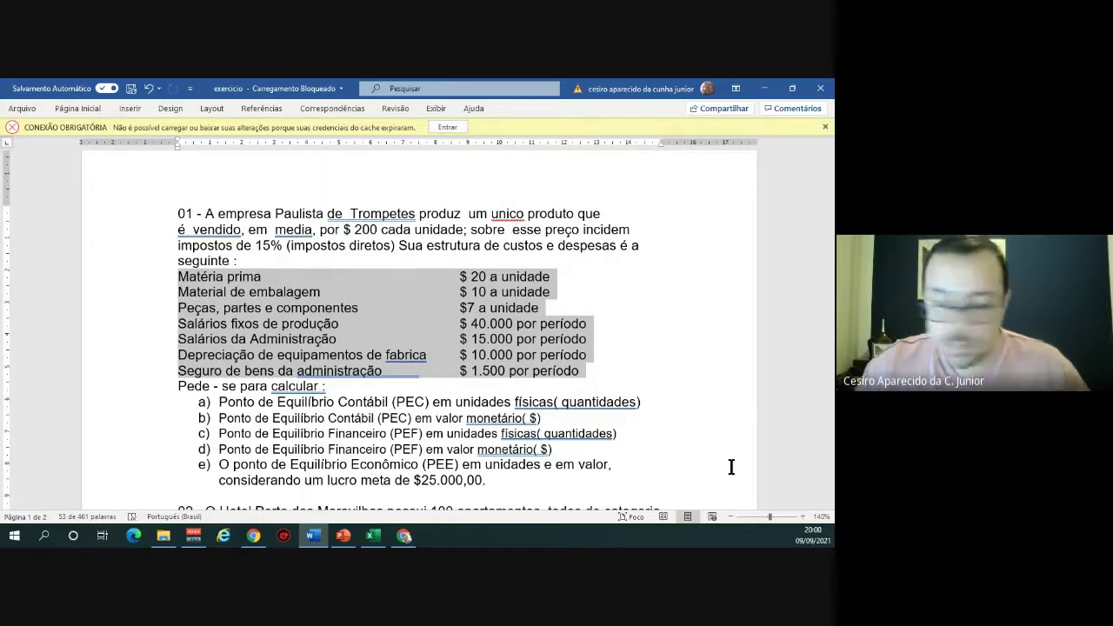
key("alt+Tab")
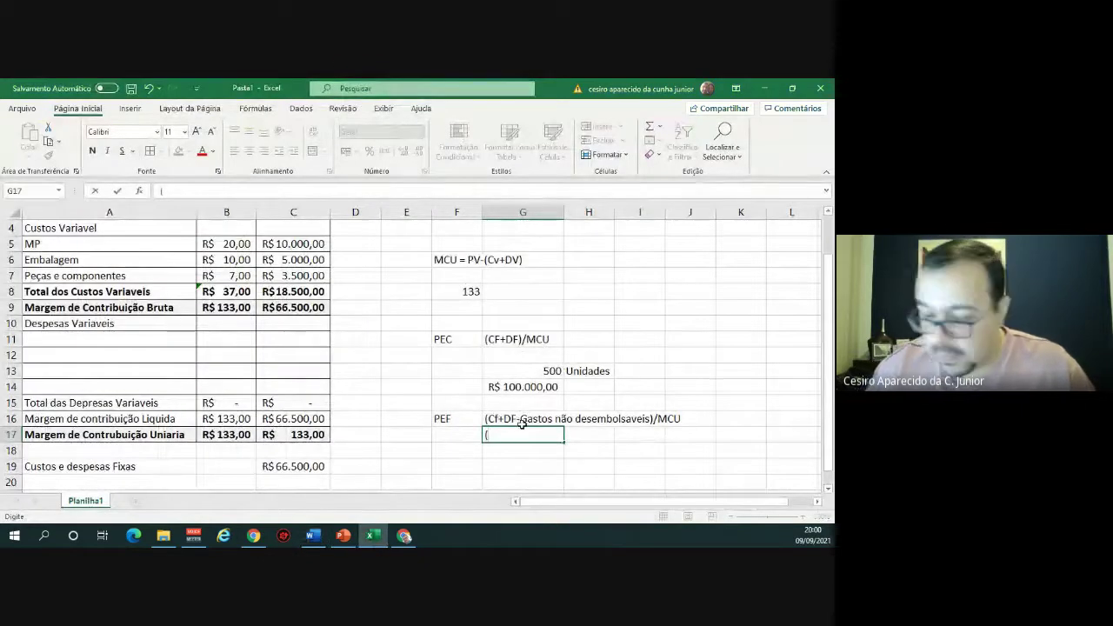
type("66500")
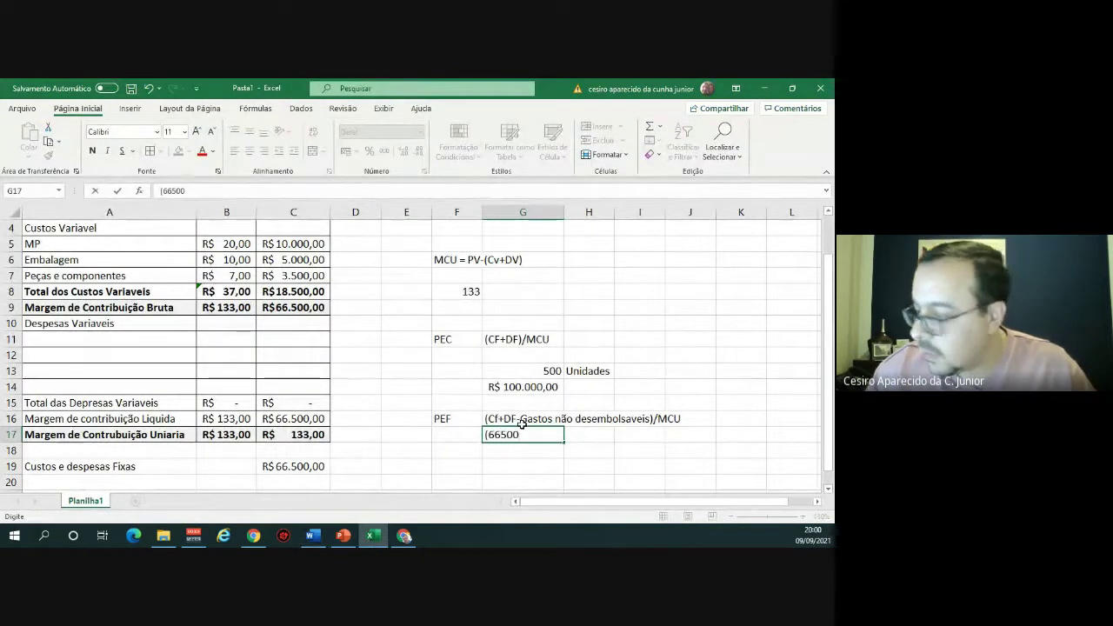
type("-")
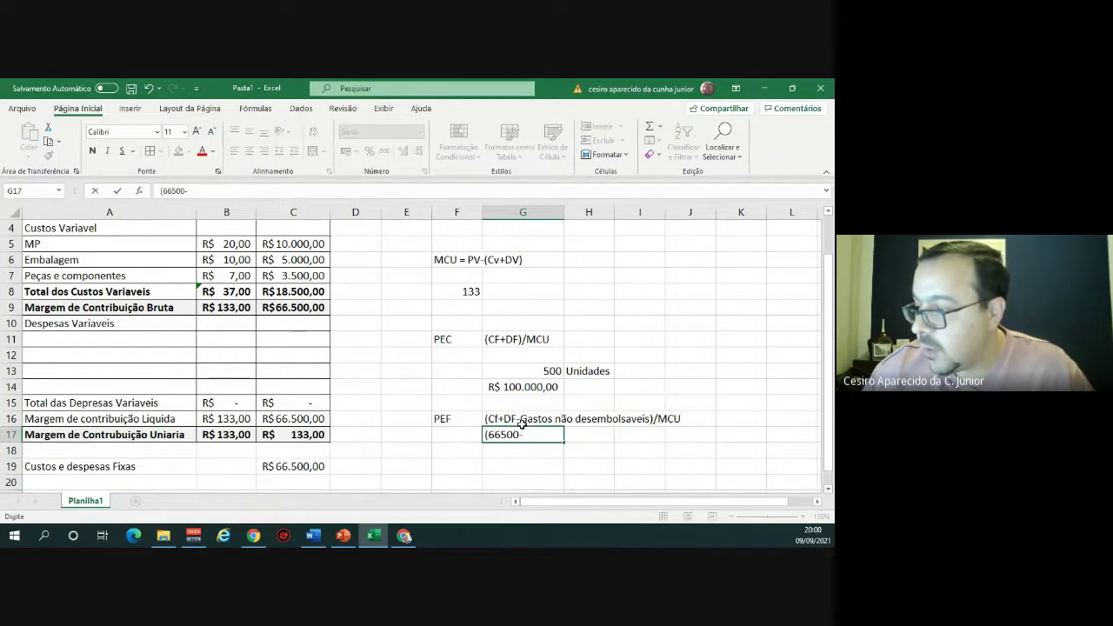
type("15000")
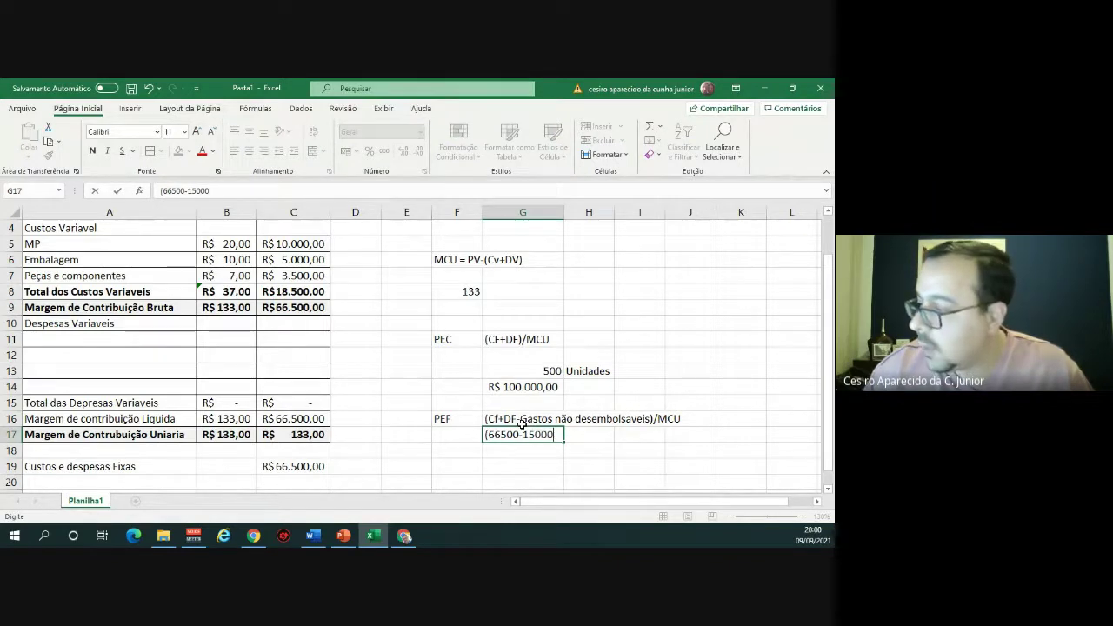
key("alt+Tab")
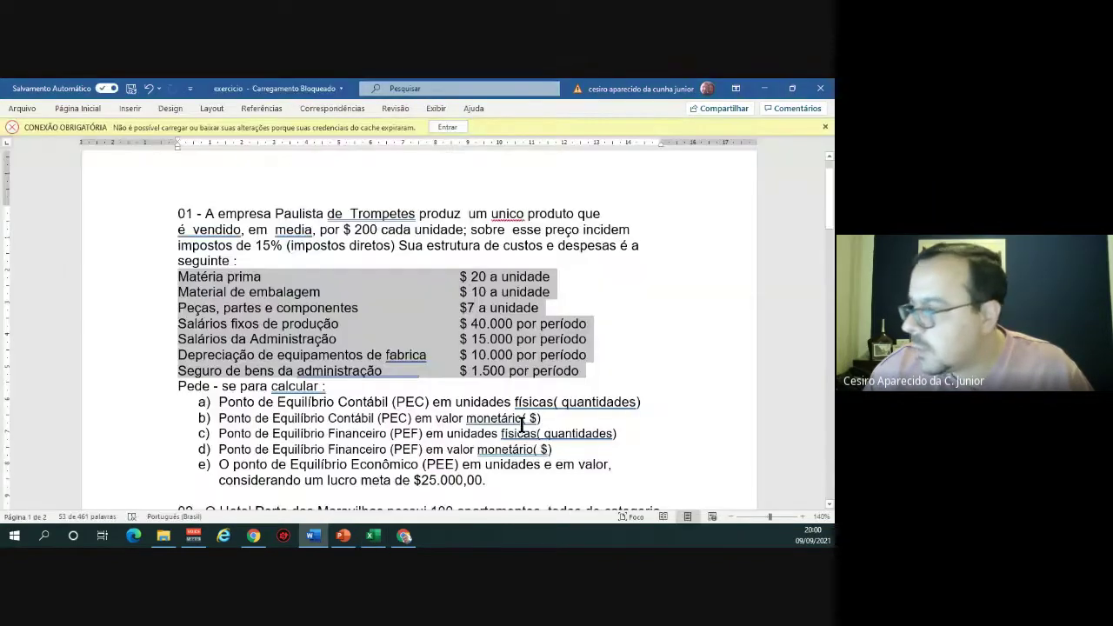
key("alt+Tab")
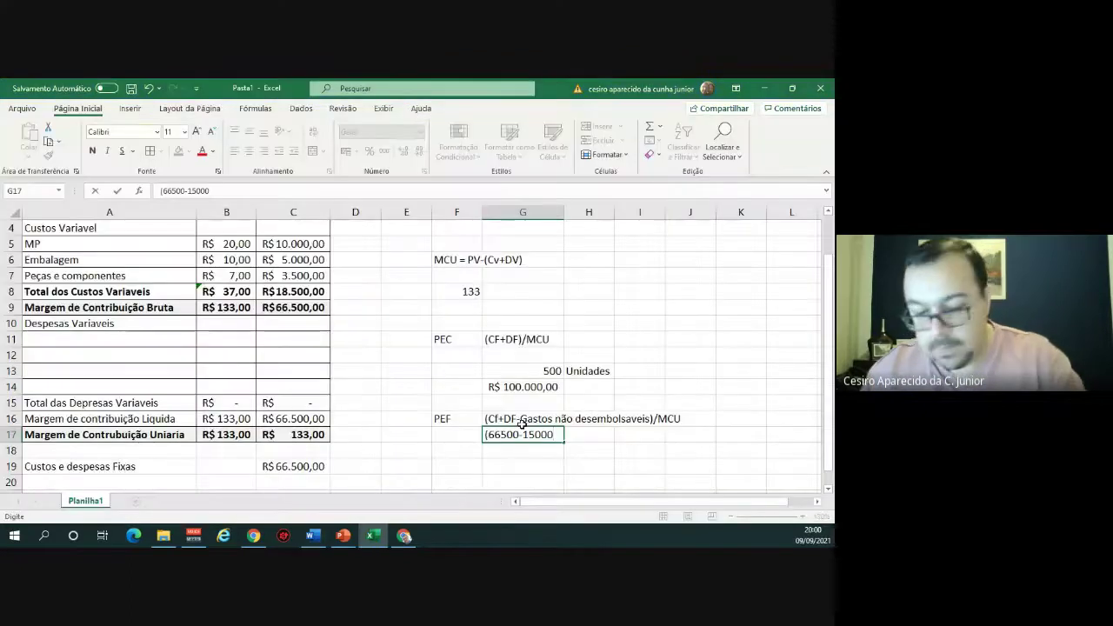
key("BackSpace")
key("BackSpace")
key("BackSpace")
key("BackSpace")
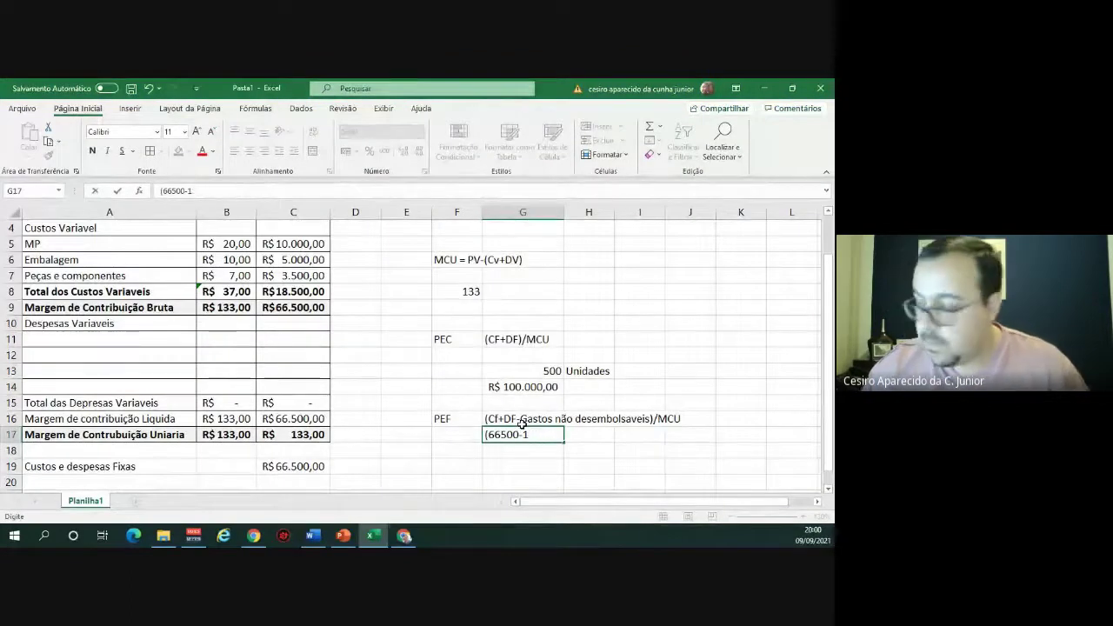
type("0000")
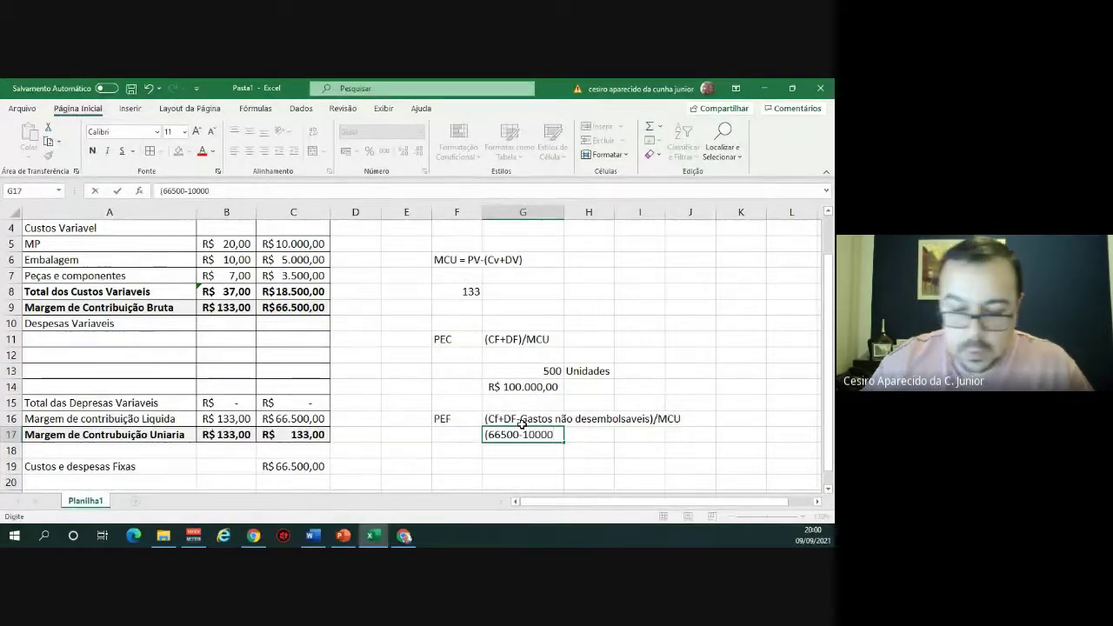
type(")")
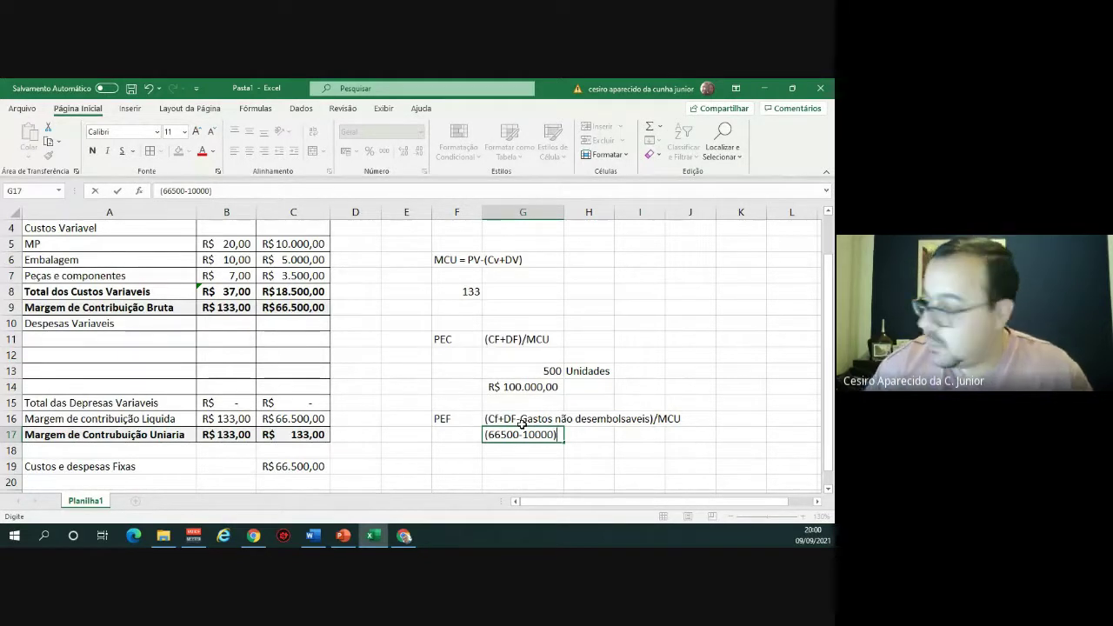
type("/")
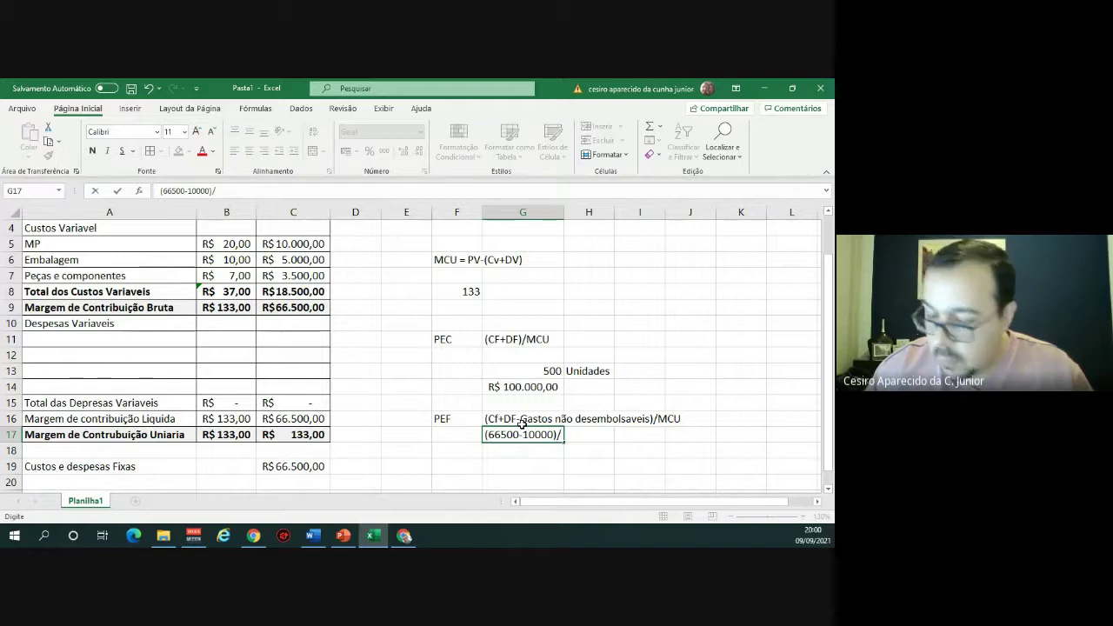
type("133")
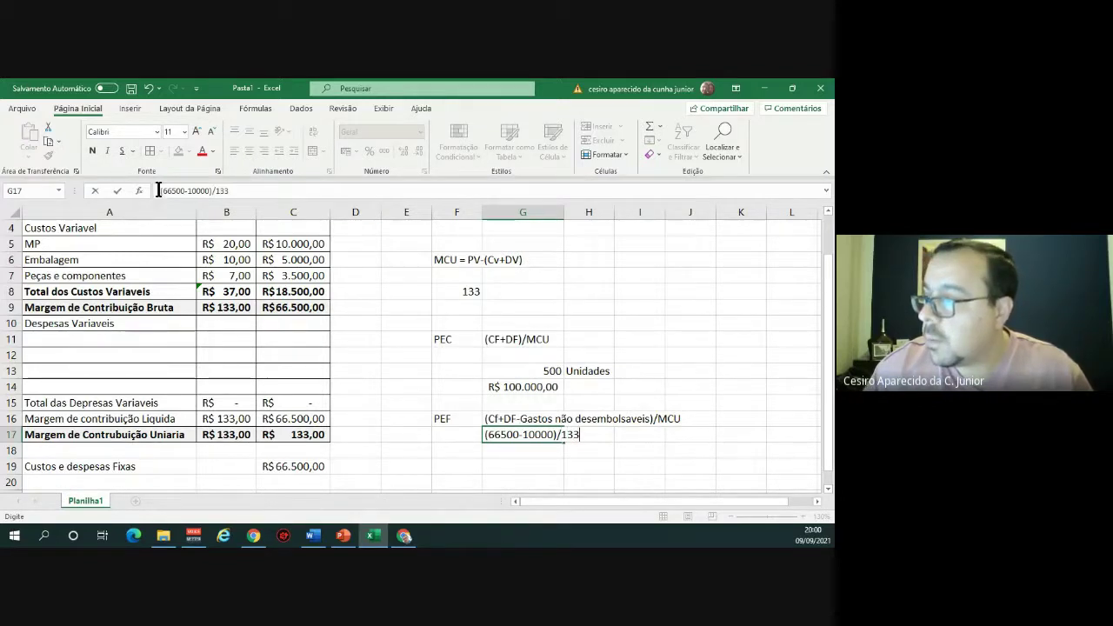
key("Return")
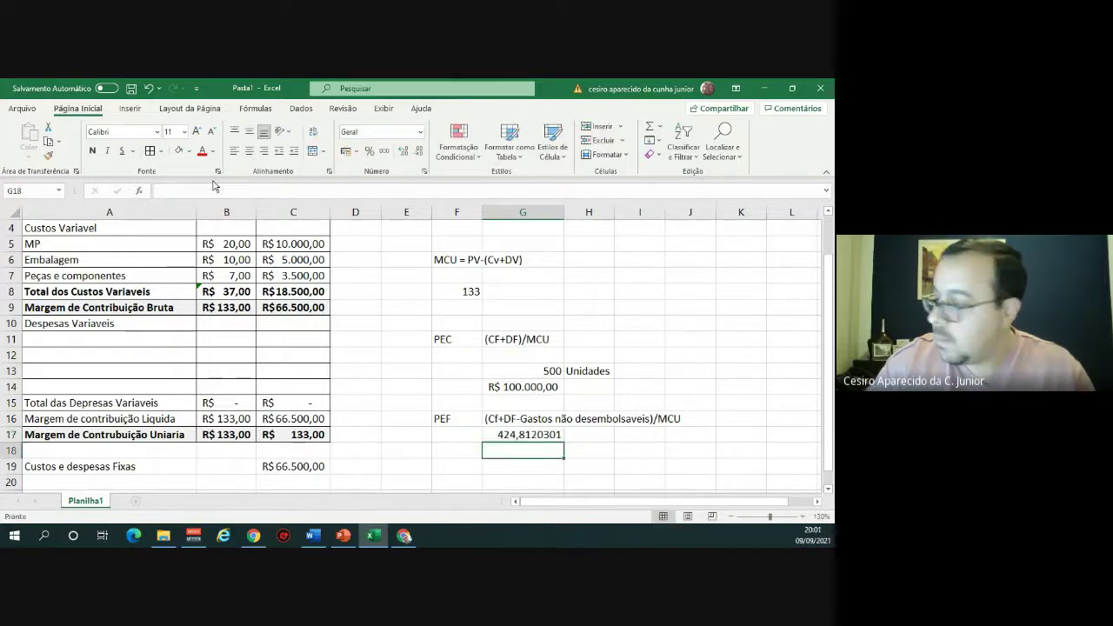
Enter the rounded PEF quantity 425 in H17 and the label "unidades" in I17.
left_click(544, 436)
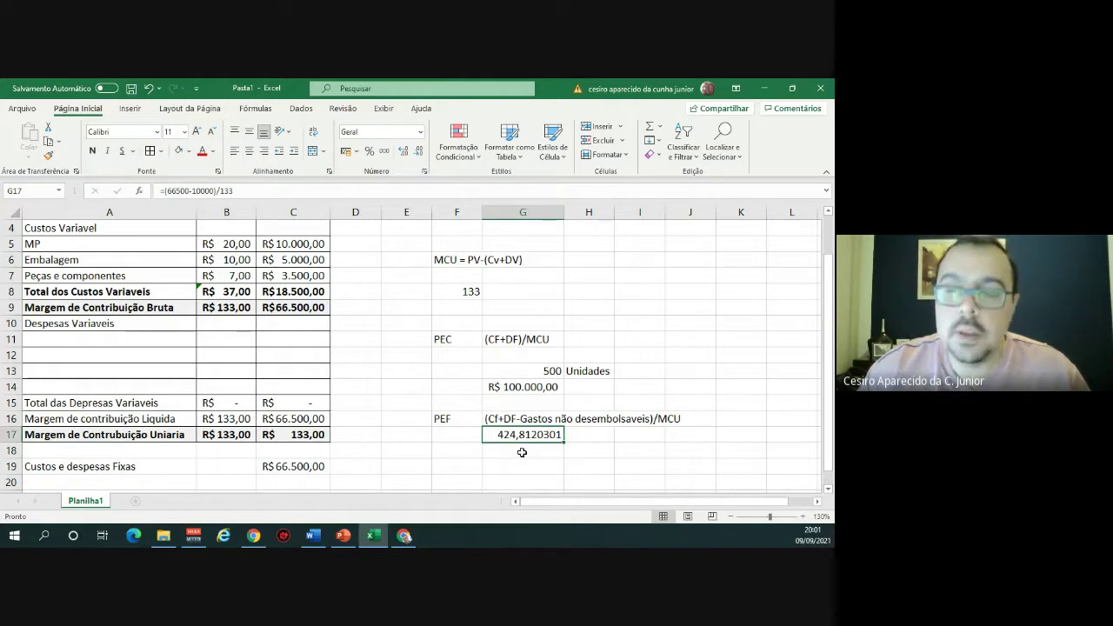
left_click(575, 437)
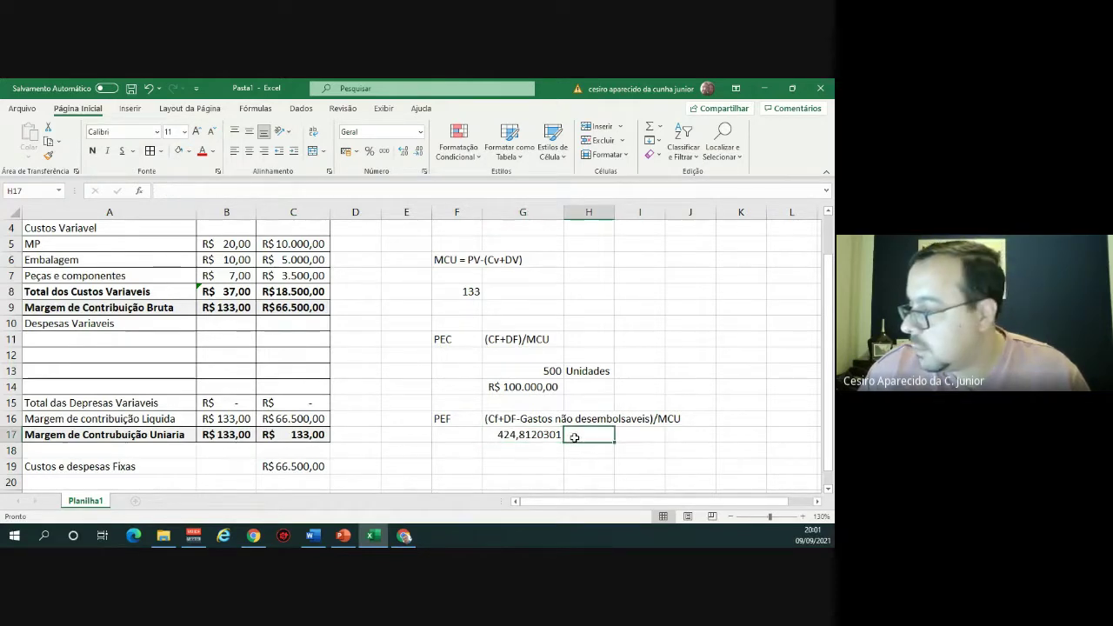
type("425")
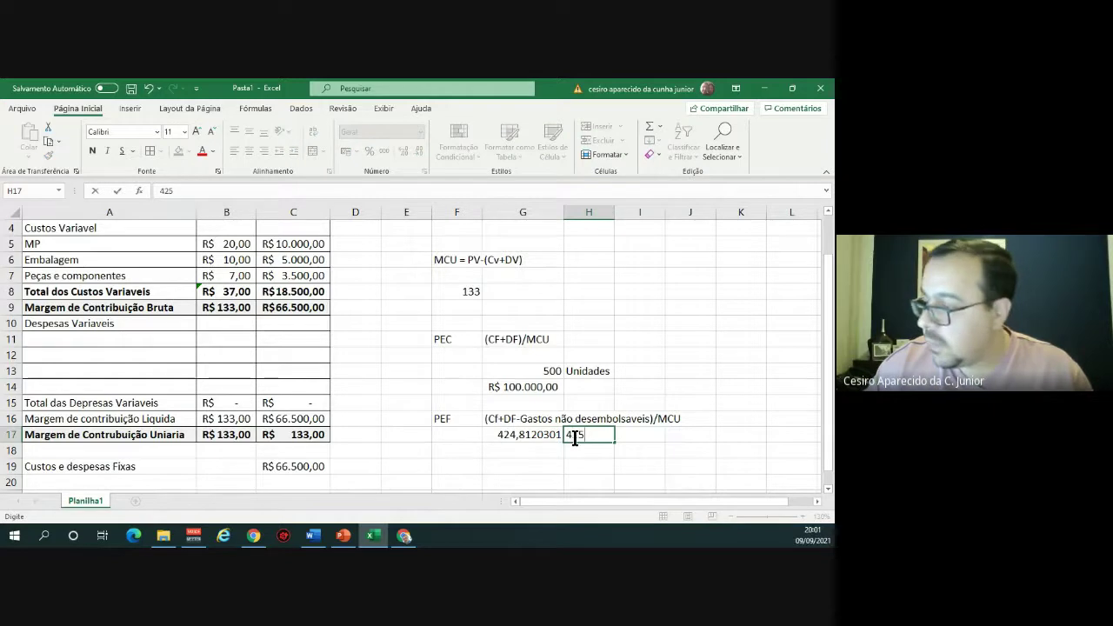
key("Tab")
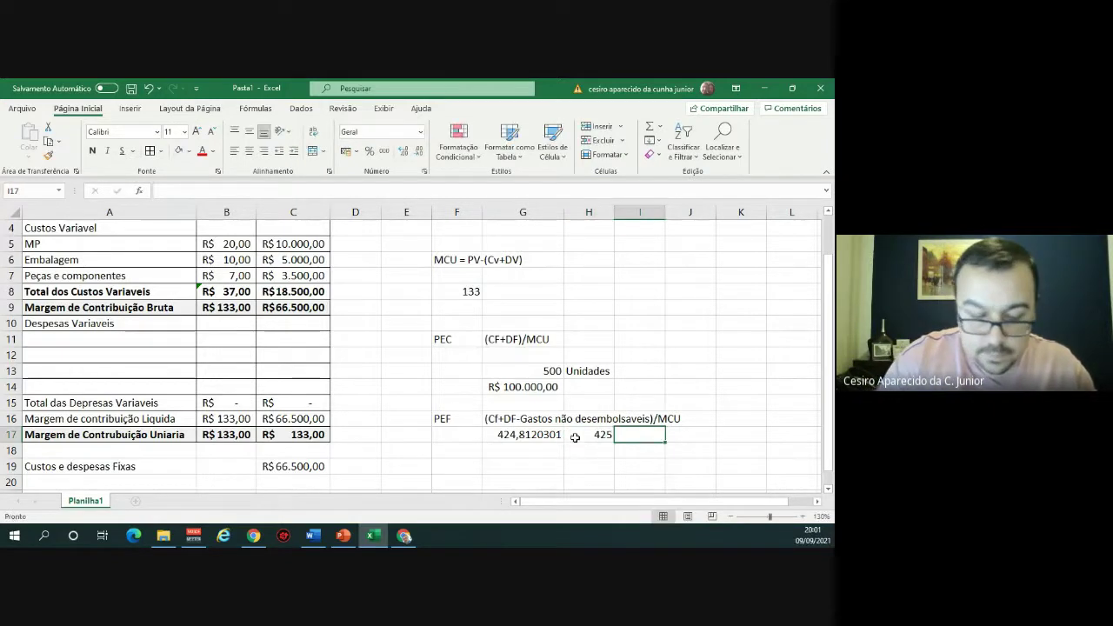
type("unidade")
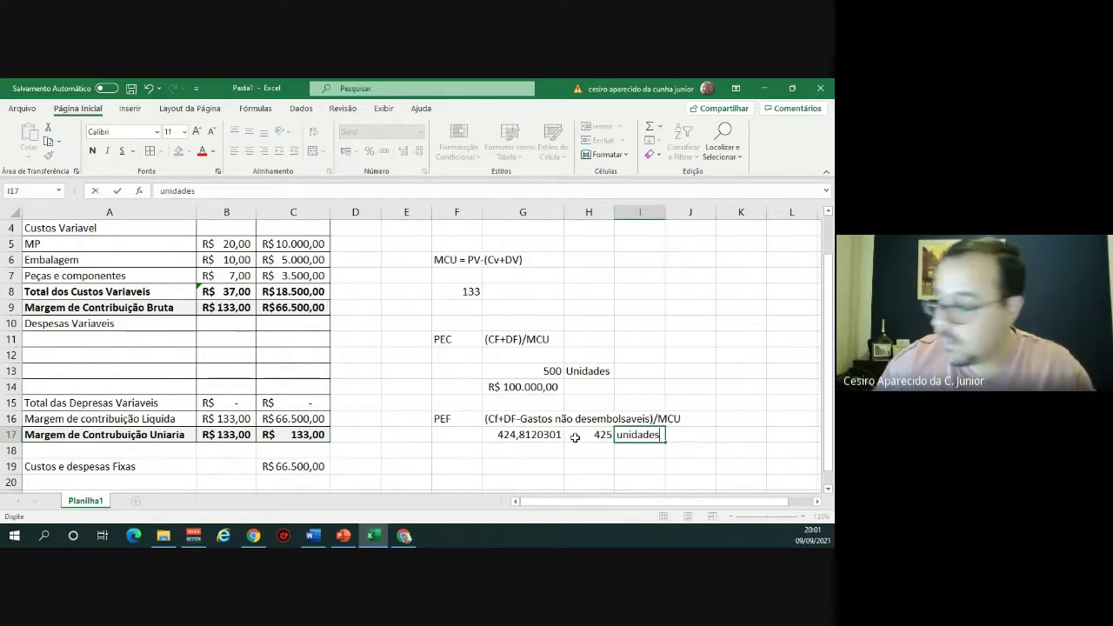
type("s")
key("Return")
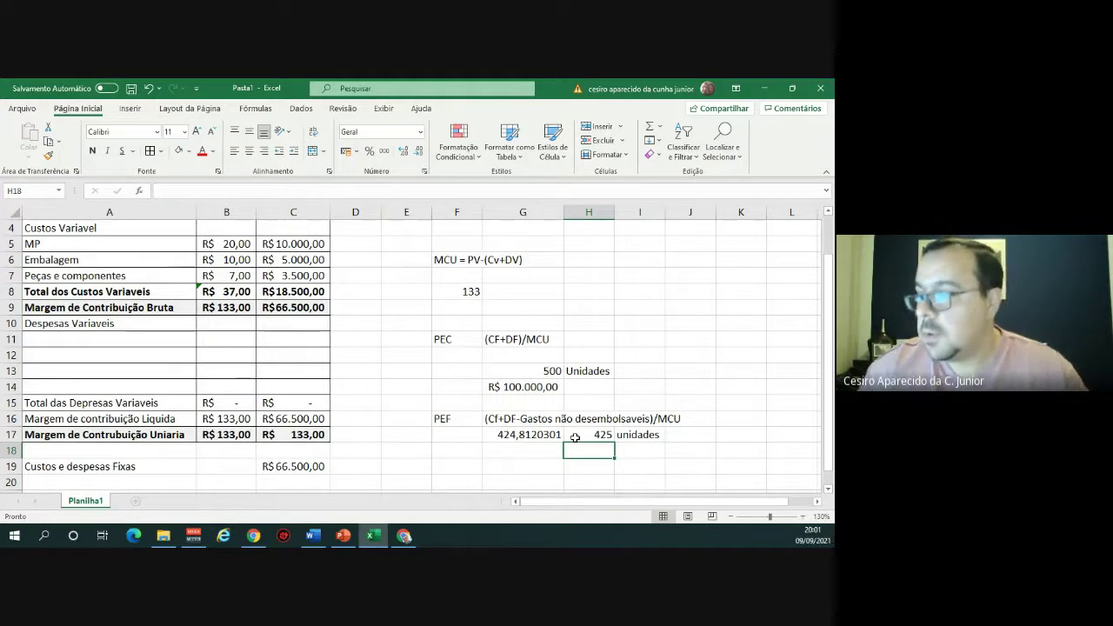
Copy the PEC column C into column D and autofit the width of column D.
scroll(363, 342, "up", 1)
left_click(288, 213)
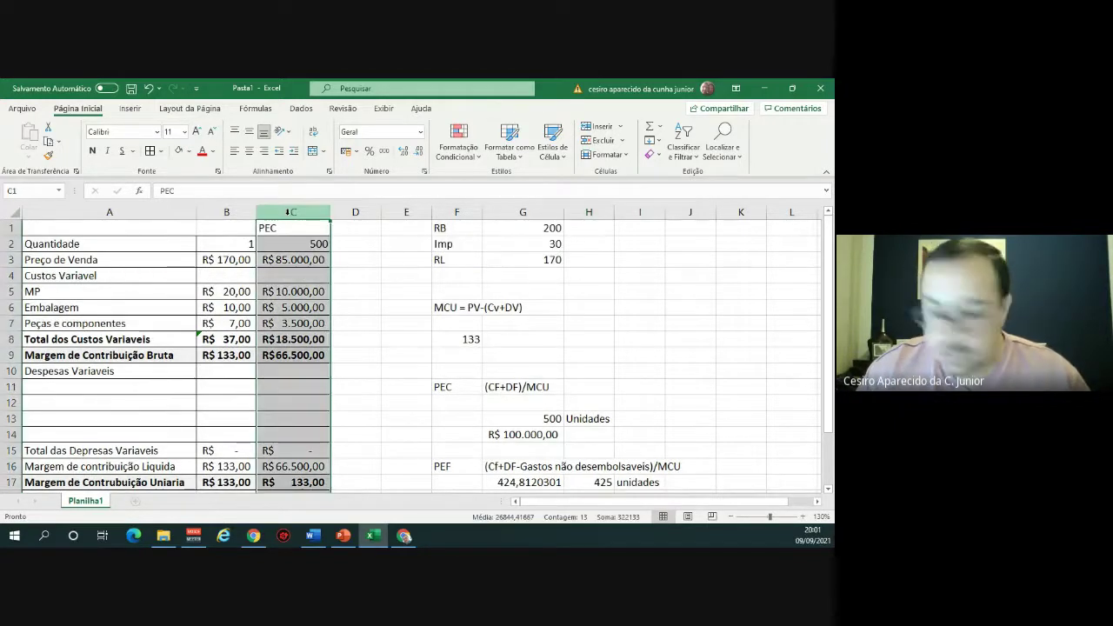
key("ctrl+c")
left_click(355, 212)
key("ctrl+v")
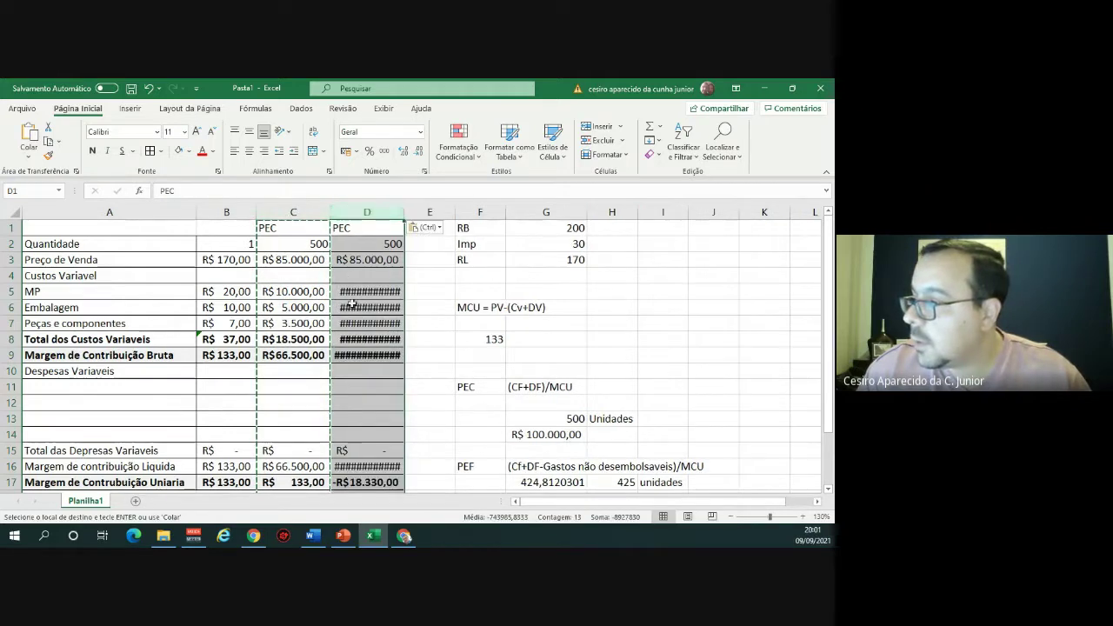
double_click(404, 213)
Change the sales formula in D3 to multiply the quantity in D2 by 170.
left_click(378, 259)
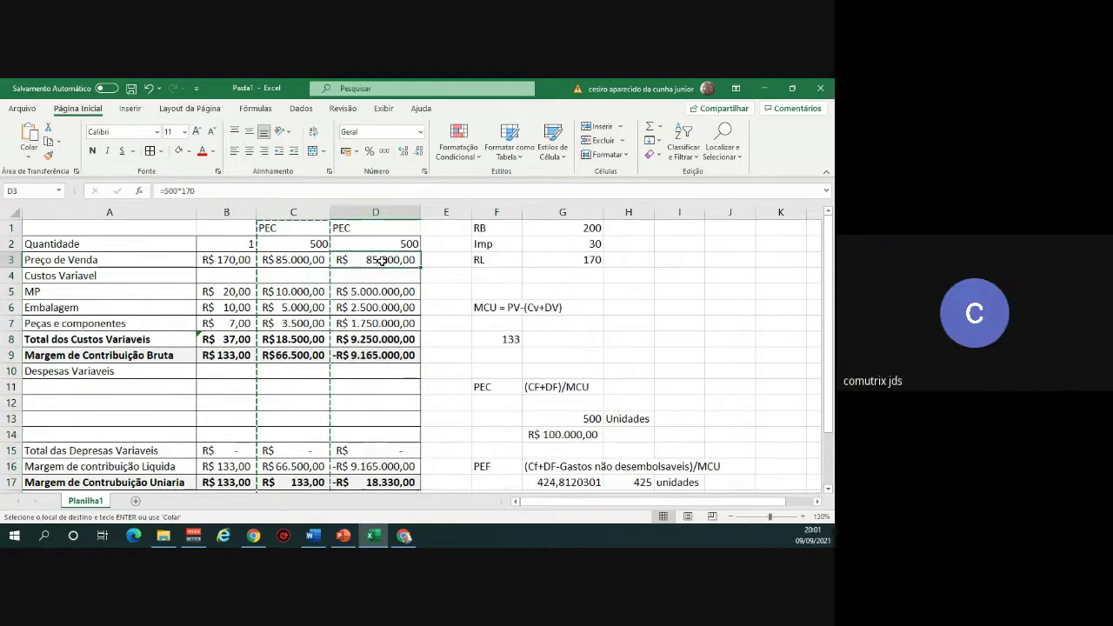
left_click(178, 190)
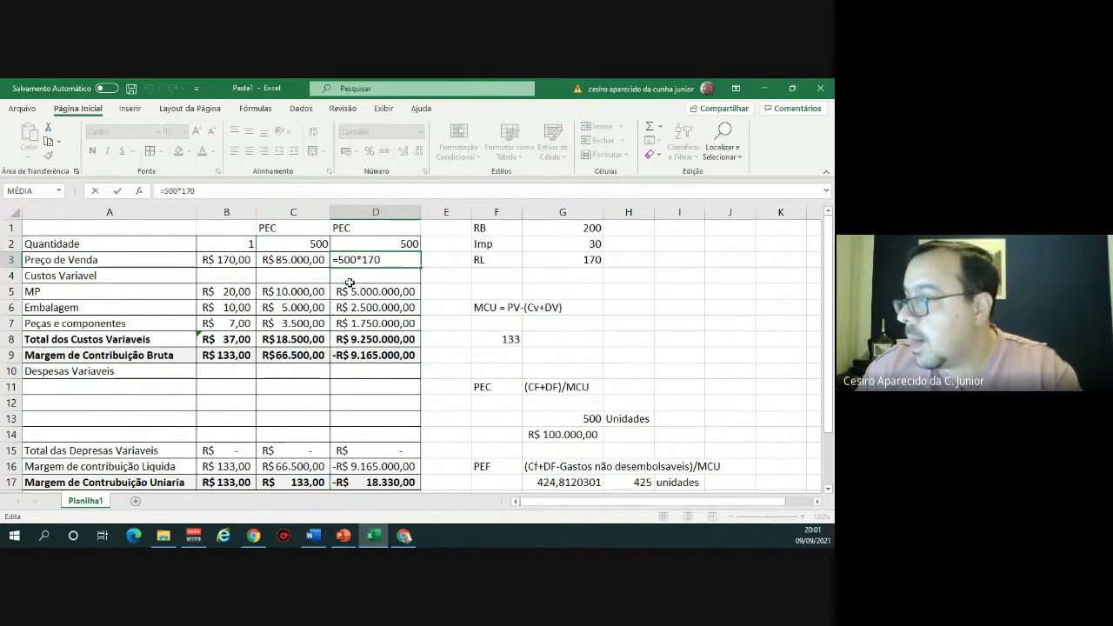
key("BackSpace")
key("BackSpace")
key("BackSpace")
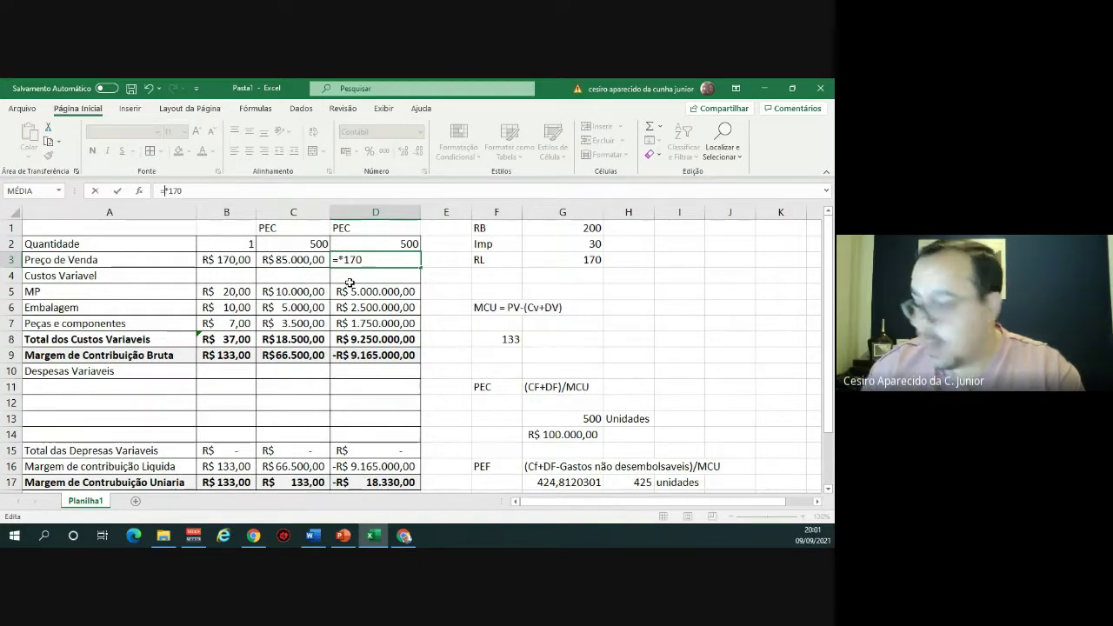
left_click(368, 242)
key("Return")
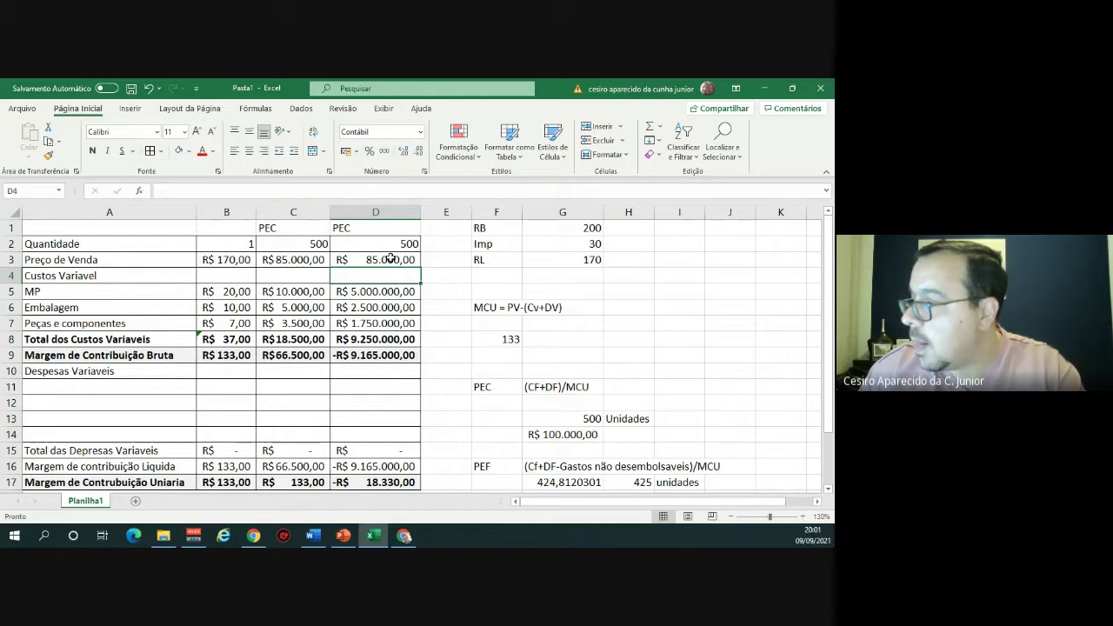
Set the quantity in D2 to 425, then select the MP cost cell D5.
left_click(392, 246)
type("4")
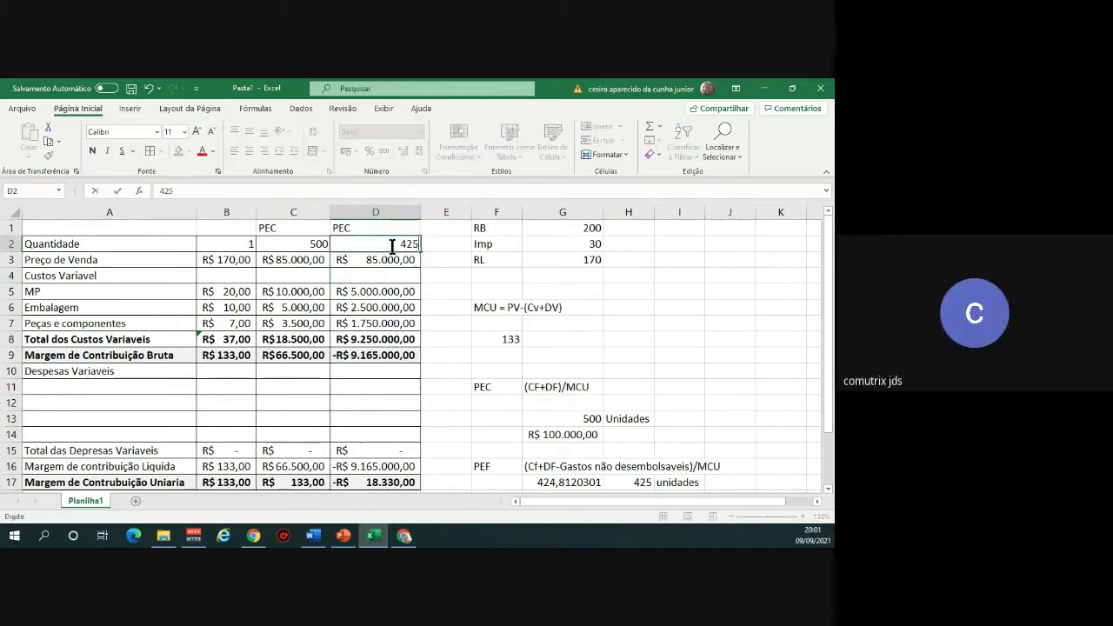
type("25")
key("Return")
key("Down")
key("Down")
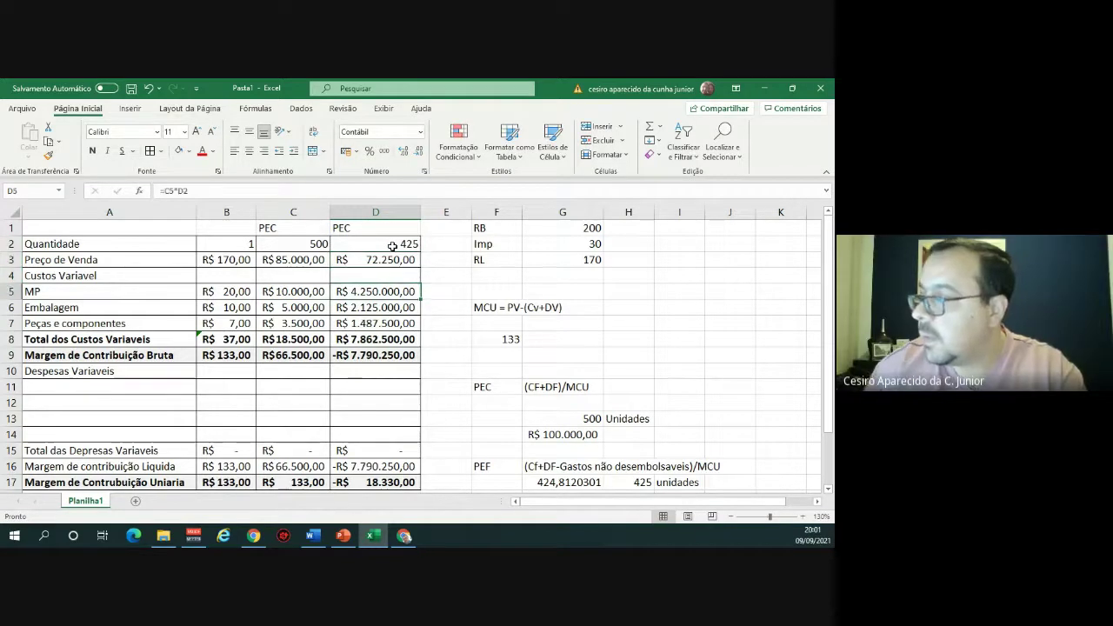
Correct the MP cost formula in D5 to =B5*D2.
key("F2")
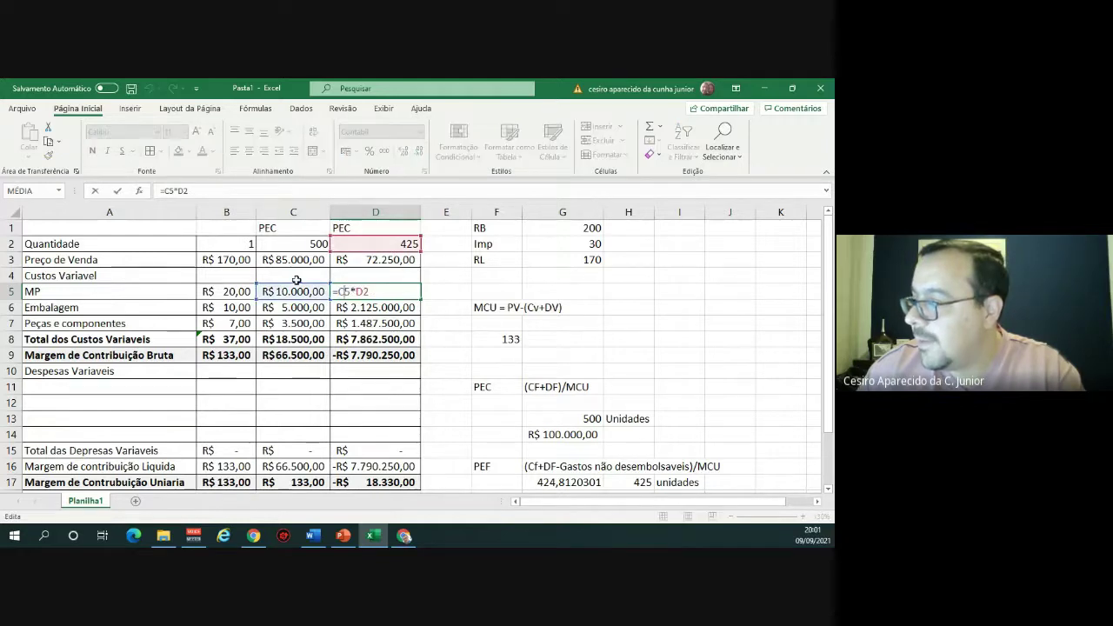
left_click(245, 277)
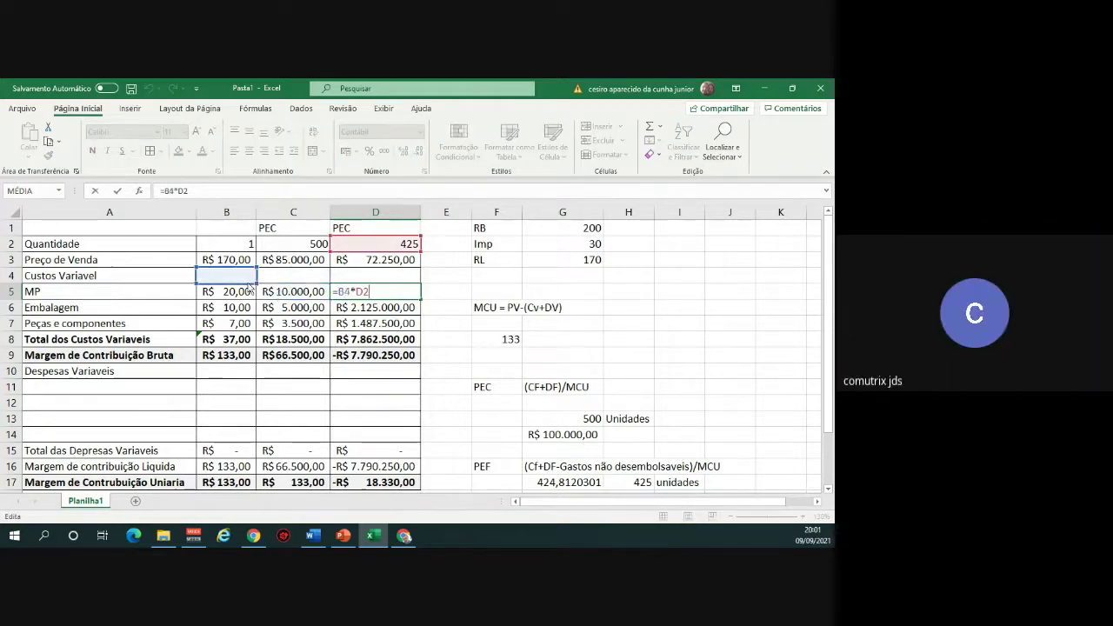
left_click(244, 296)
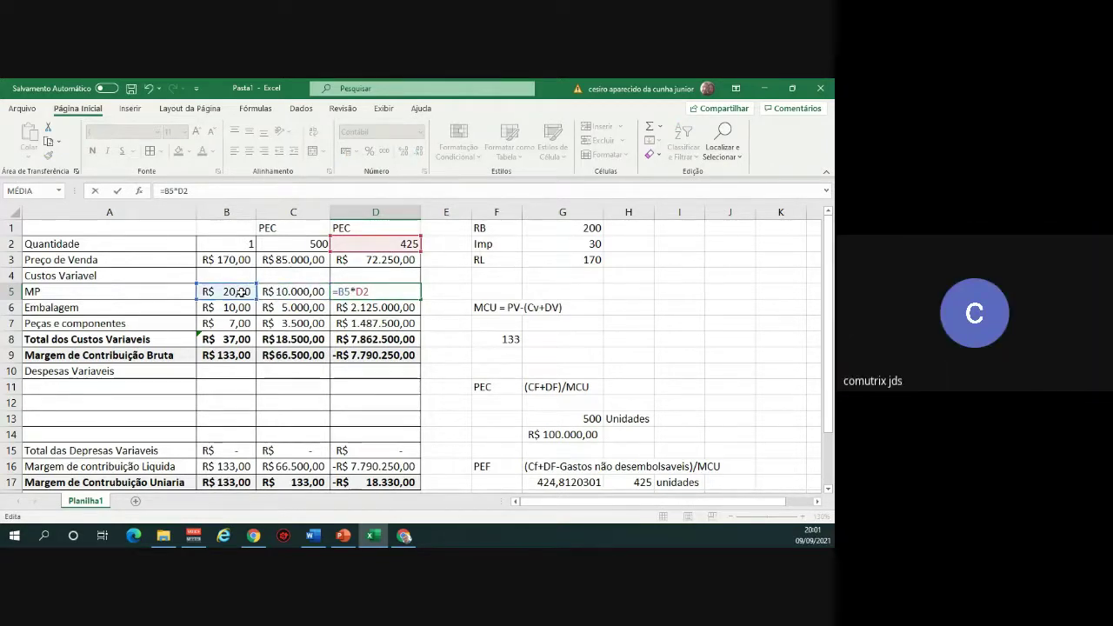
key("Return")
Correct the Embalagem formula in D6 to =B6*D2 and the Peças e componentes formula in D7 to =B7*D2.
double_click(357, 303)
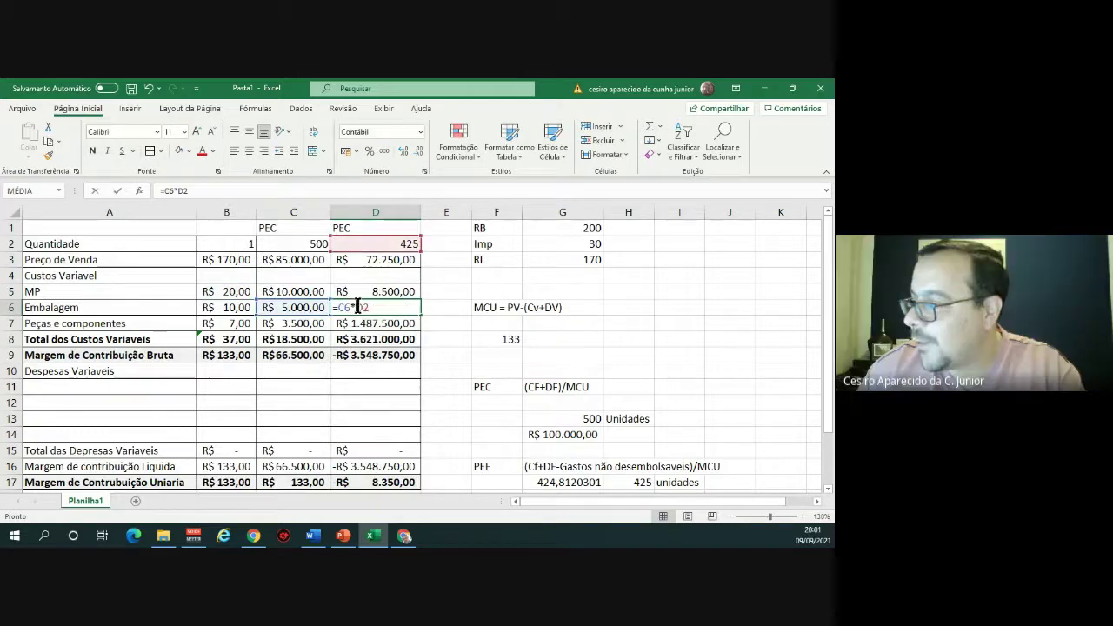
left_click(247, 299)
left_click(248, 306)
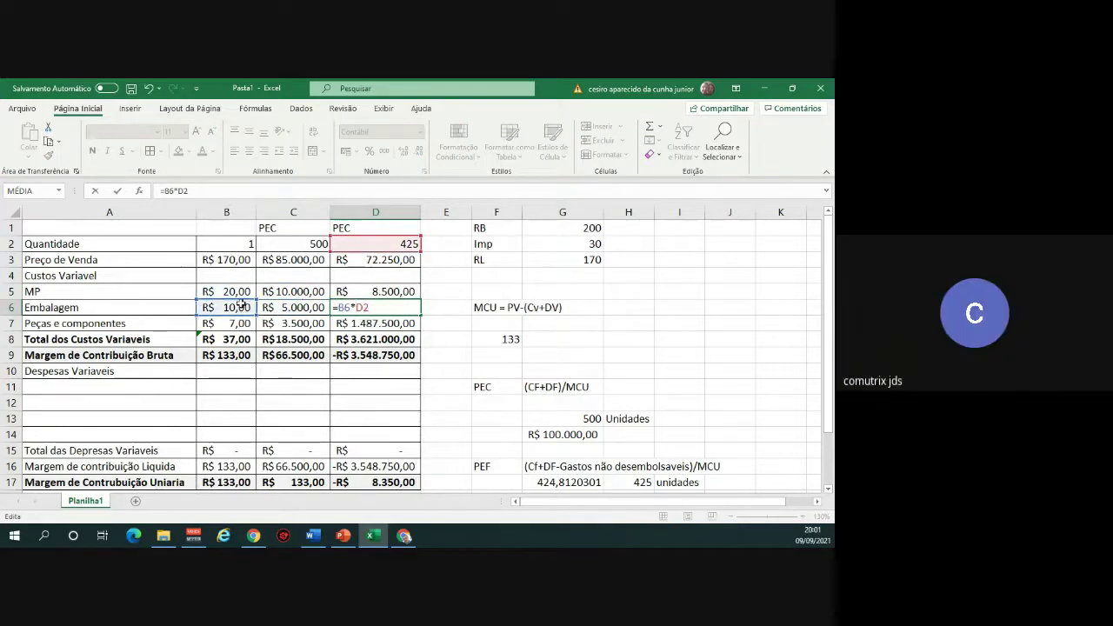
key("Return")
double_click(363, 323)
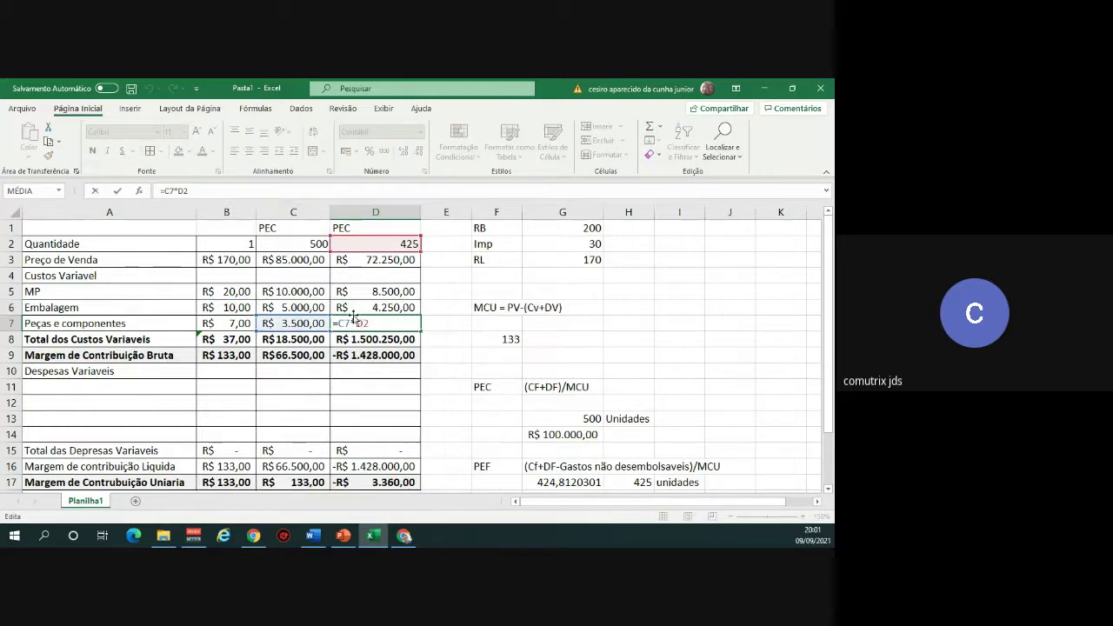
left_click(238, 324)
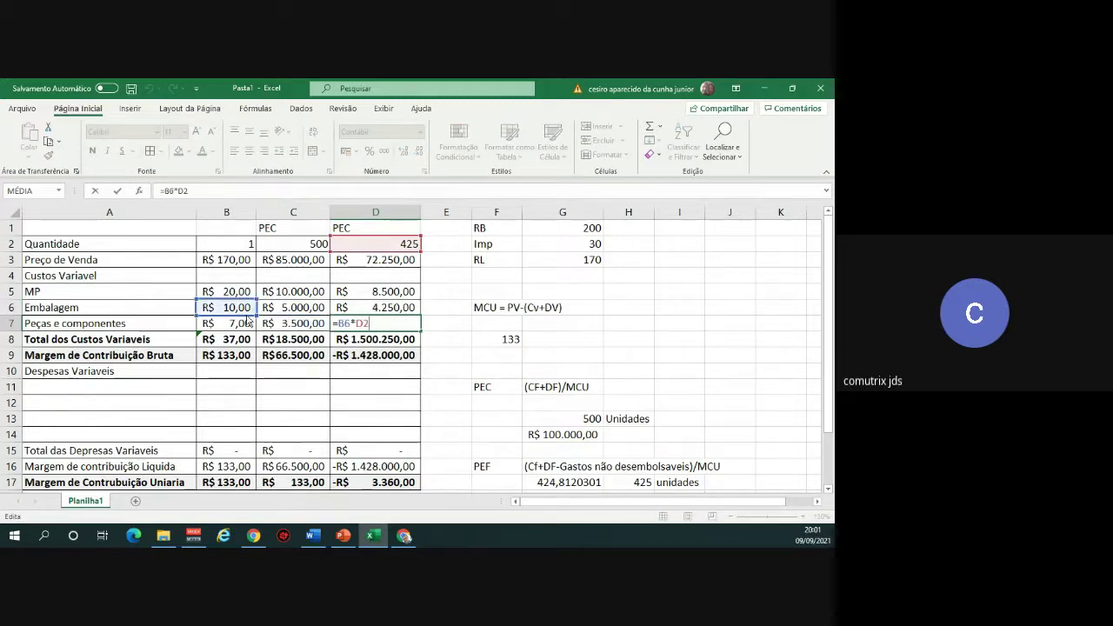
key("Return")
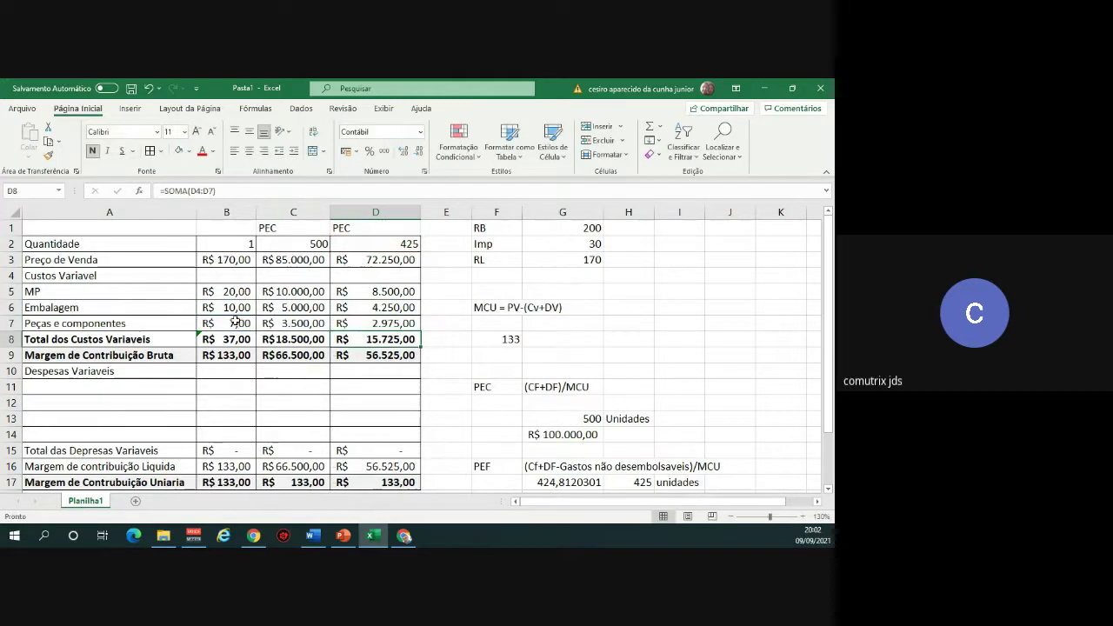
Examine the Lucro result in D21 and compare it with the factory equipment depreciation in the Word exercise.
scroll(402, 338, "down", 2)
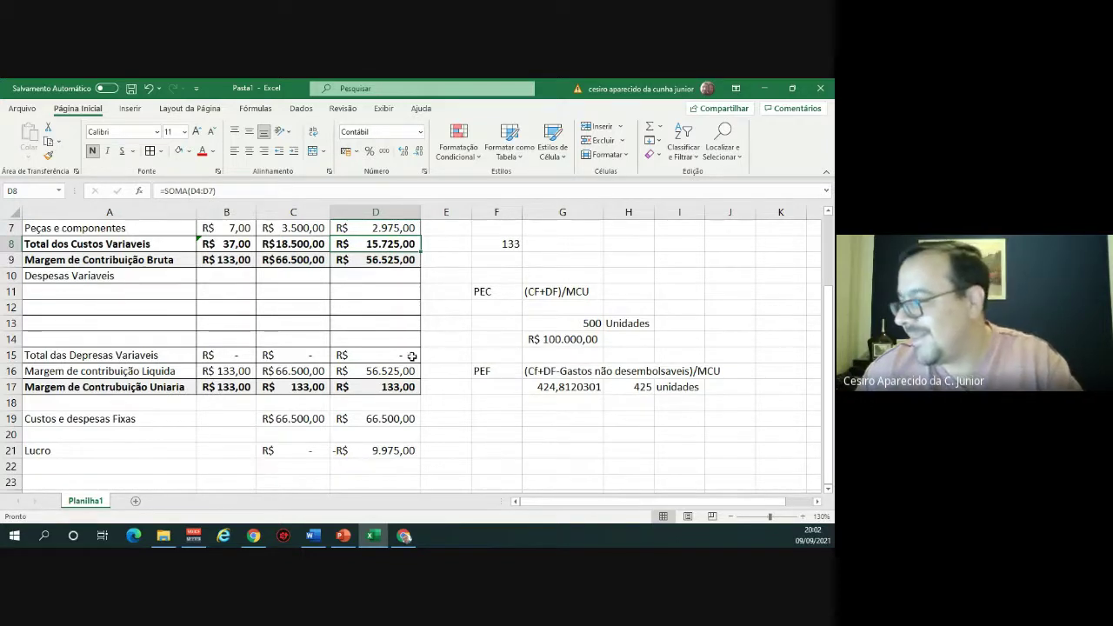
left_click(386, 450)
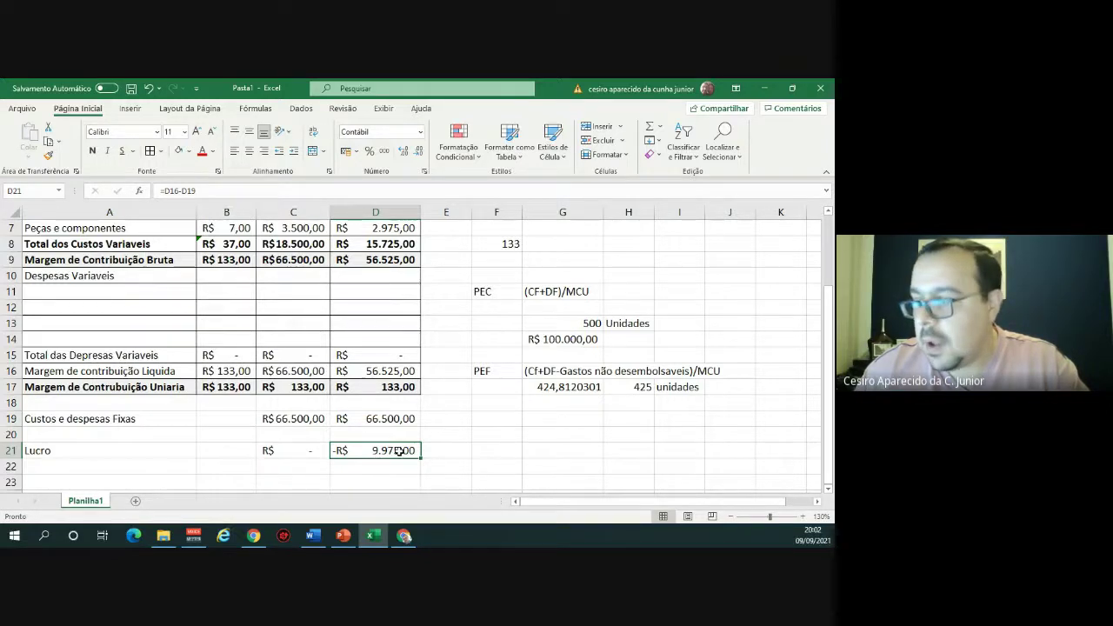
scroll(401, 450, "up", 1)
scroll(401, 450, "up", 1)
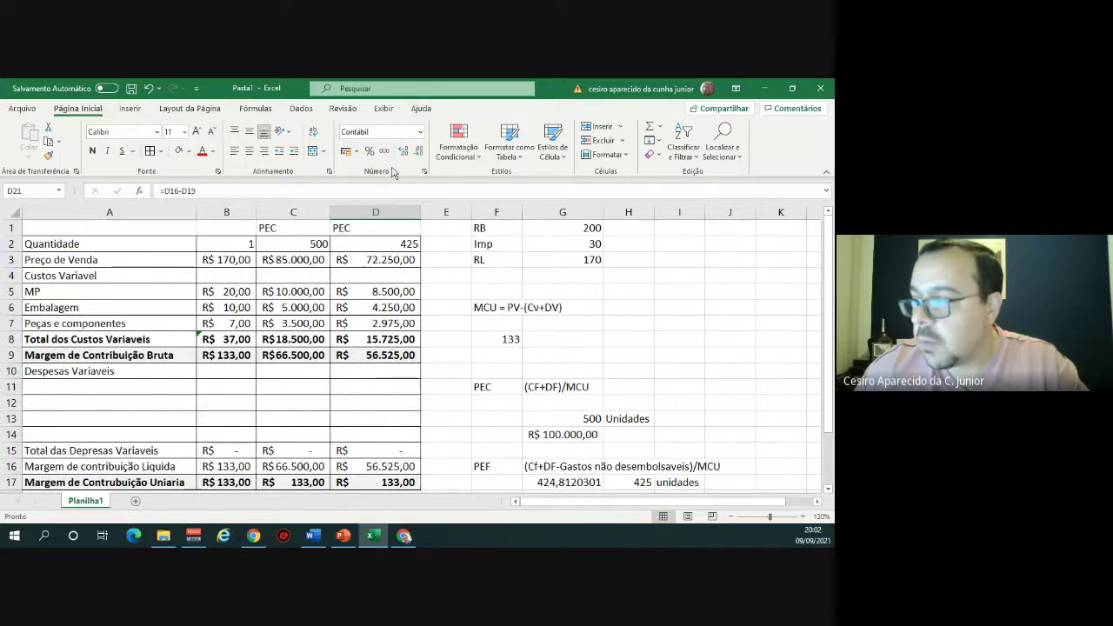
scroll(357, 311, "down", 3)
scroll(356, 311, "down", 1)
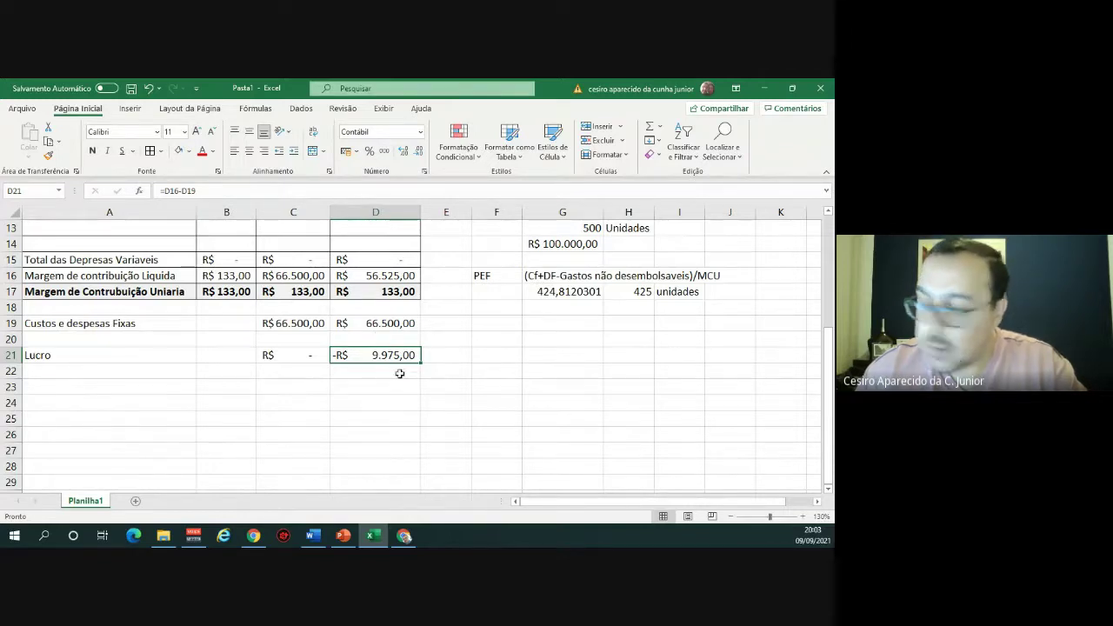
key("alt+Tab")
left_click_drag(288, 355, 550, 354)
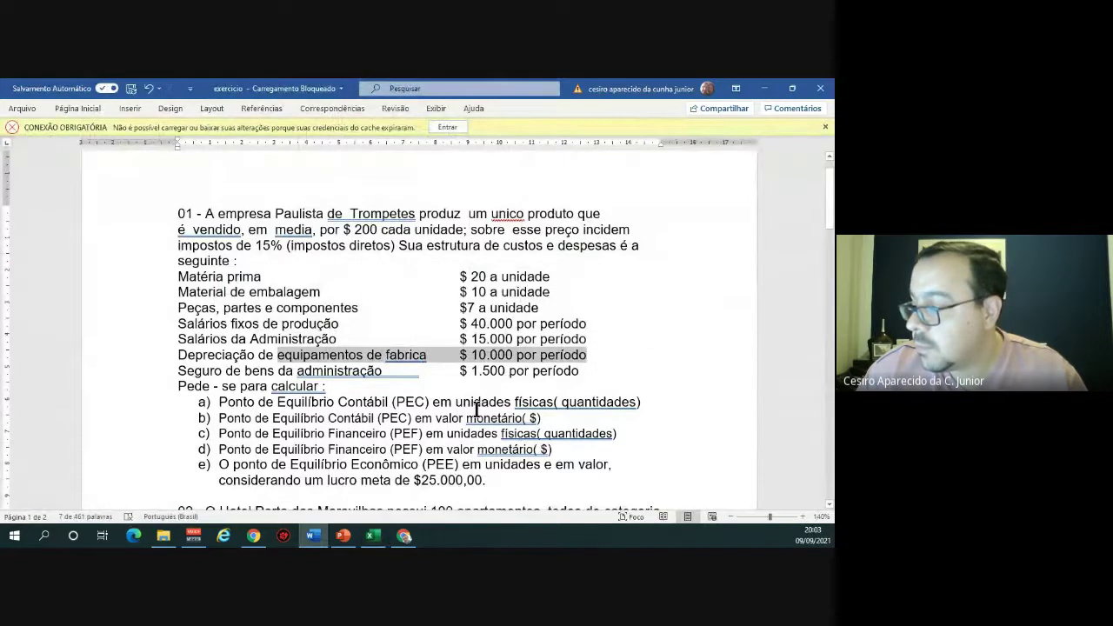
key("alt+Tab")
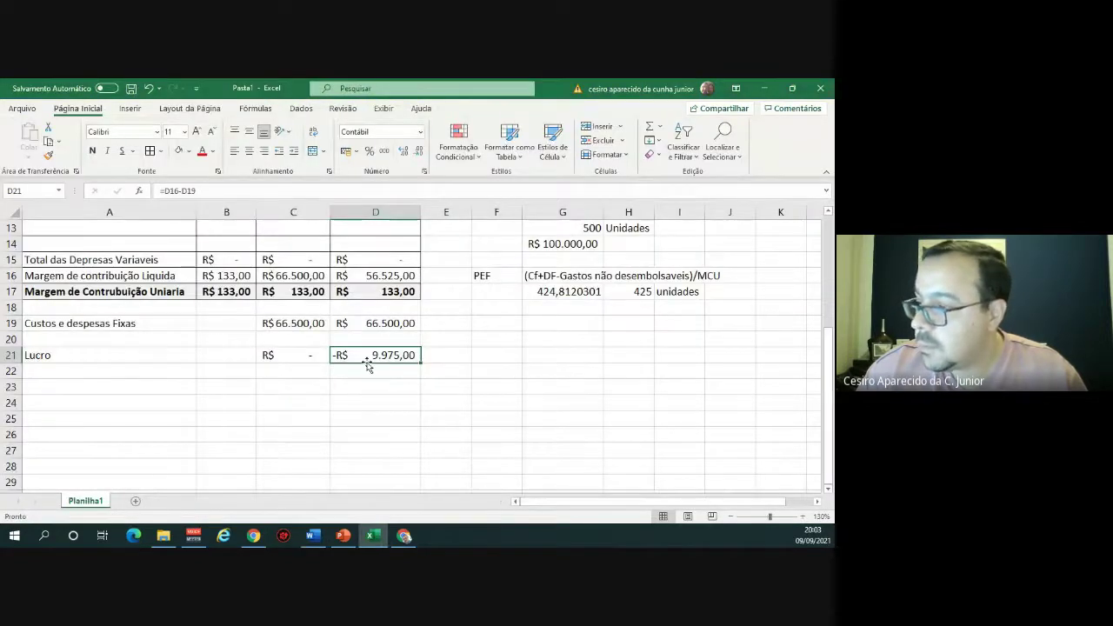
mouse_move(345, 537)
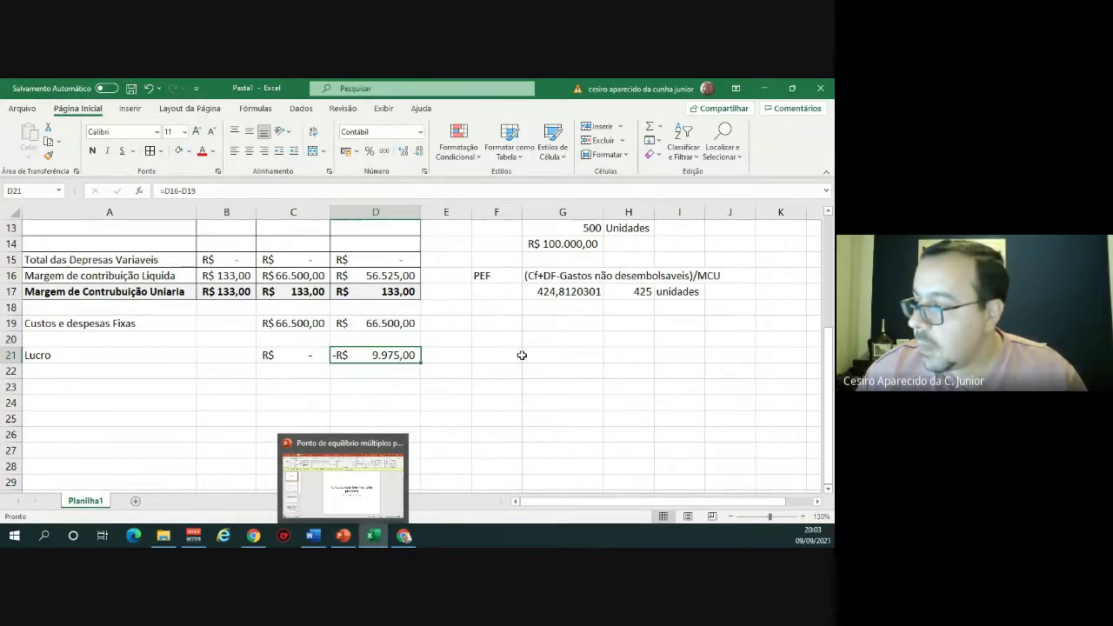
Enter the PEF monetary value formula =H17*200 in G18.
left_click(557, 308)
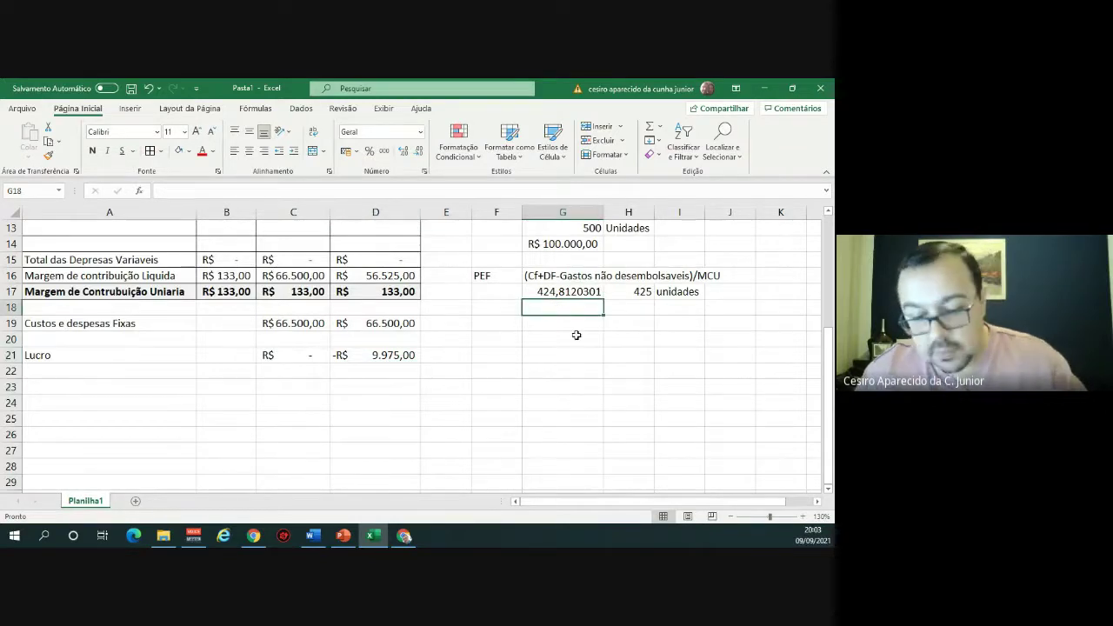
type("=")
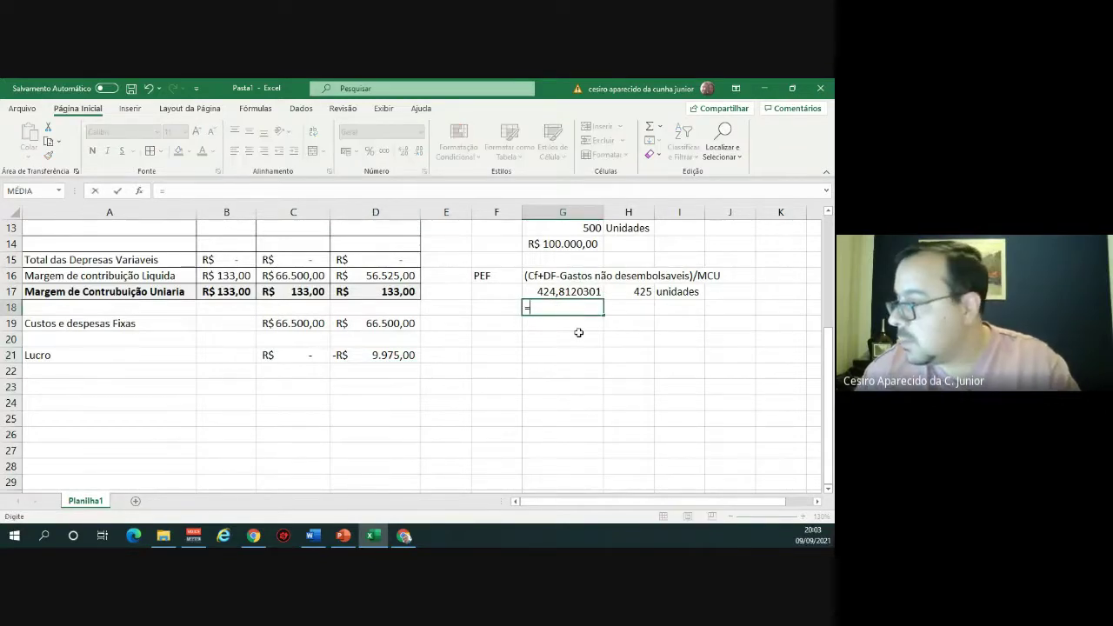
left_click(634, 293)
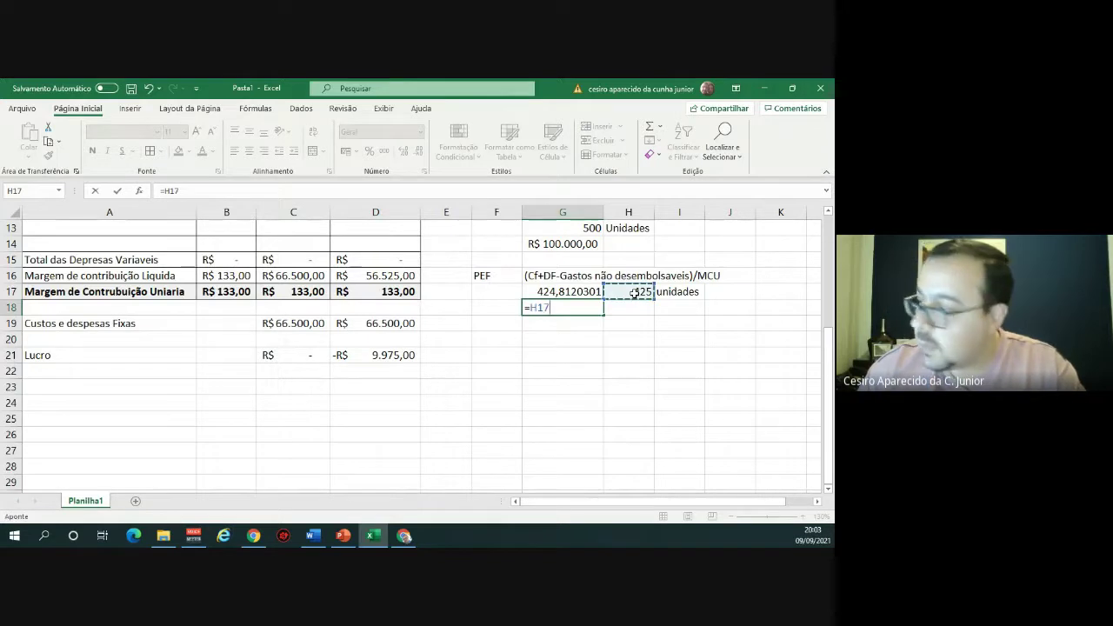
type("*200")
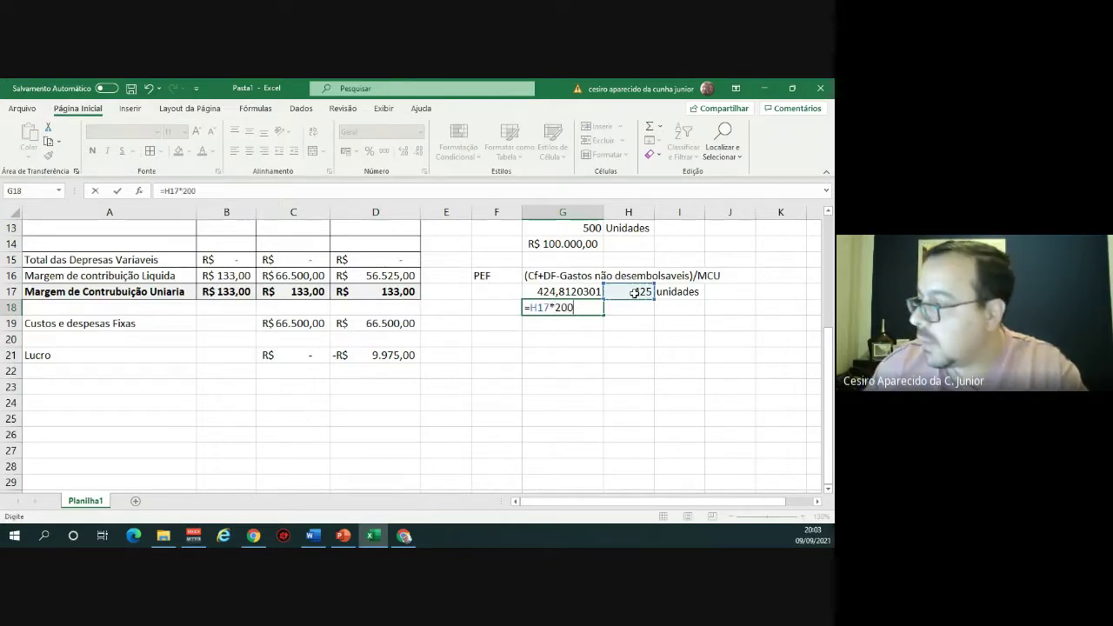
Calculate the PEF monetary value in G18 with the formula =H17*200.
key("Return")
key("Up")
key("Right")
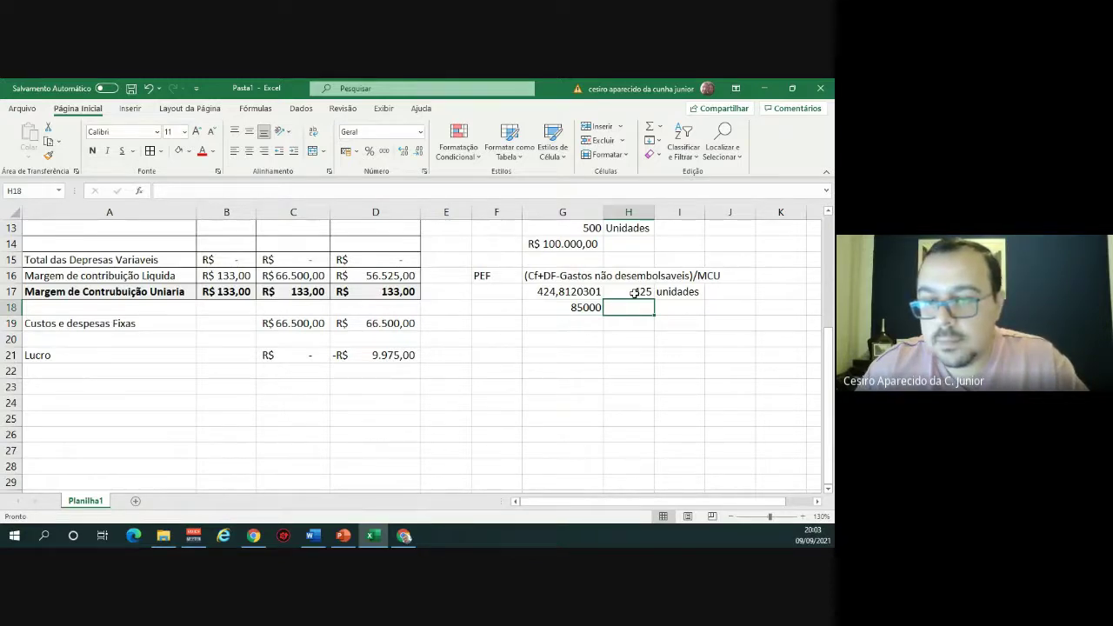
Label the PEC results a and b in F13 and F14, and the PEF results c and d in F17 and F18.
scroll(567, 373, "up", 3)
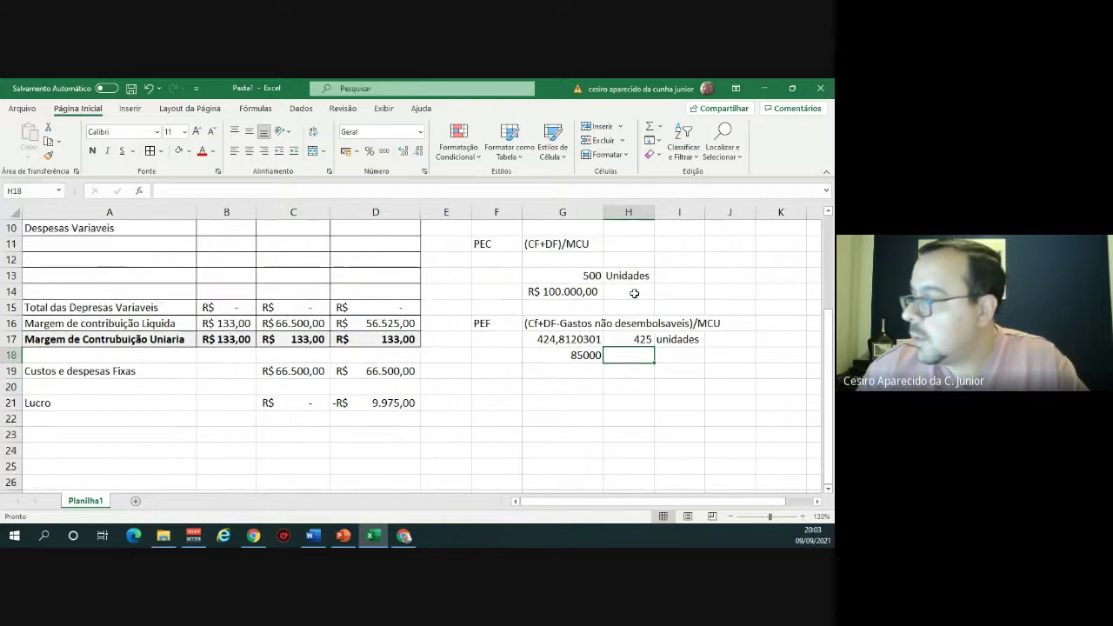
left_click(507, 371)
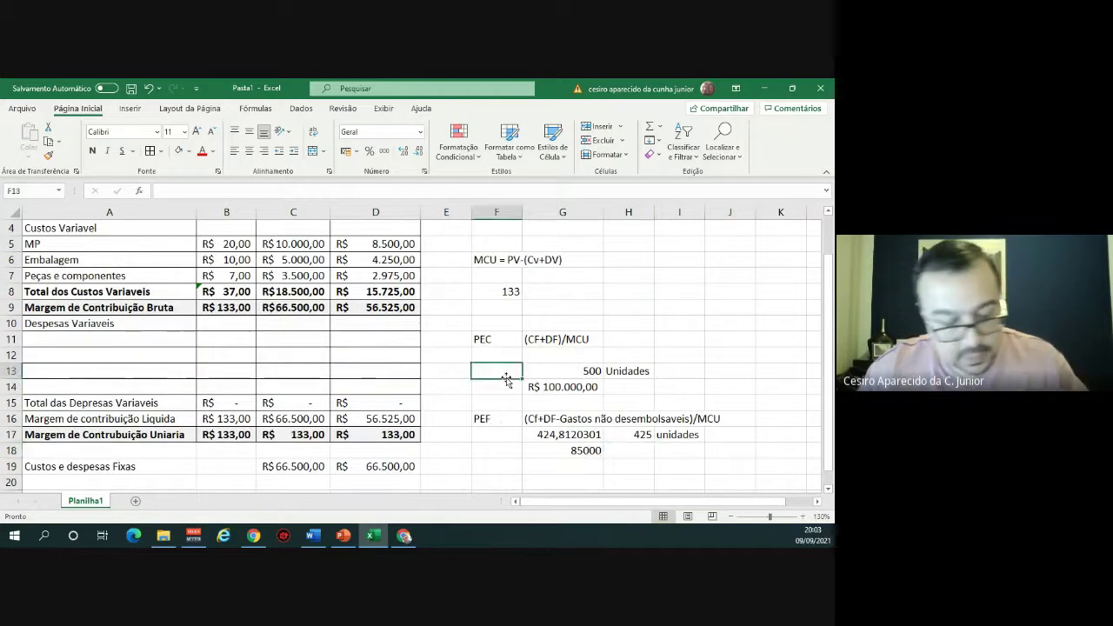
type("a")
key("Return")
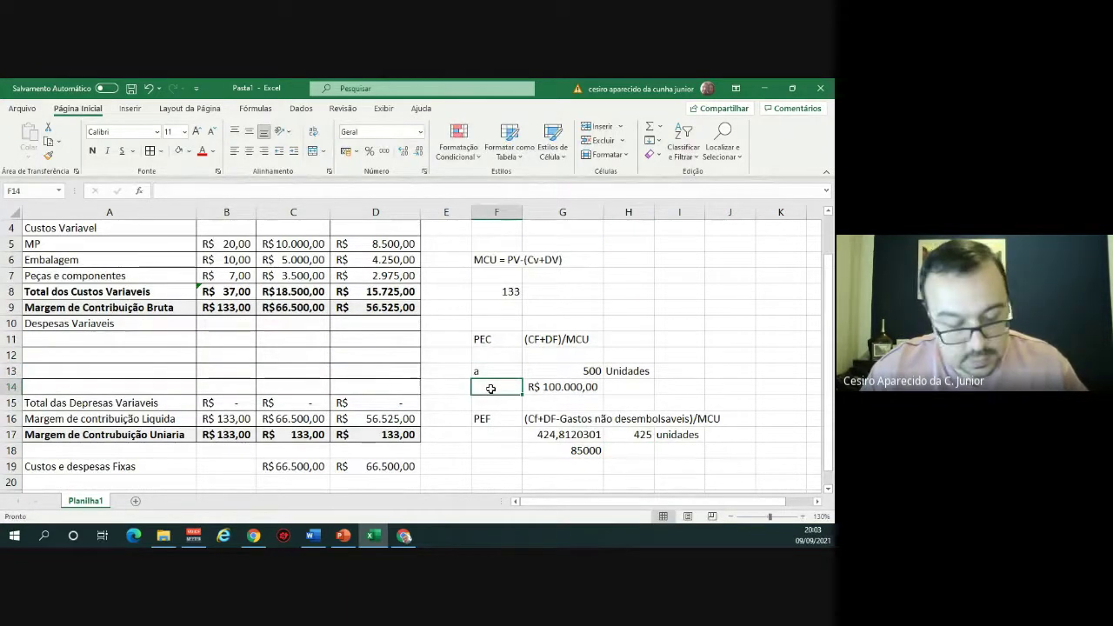
type("b")
left_click(497, 435)
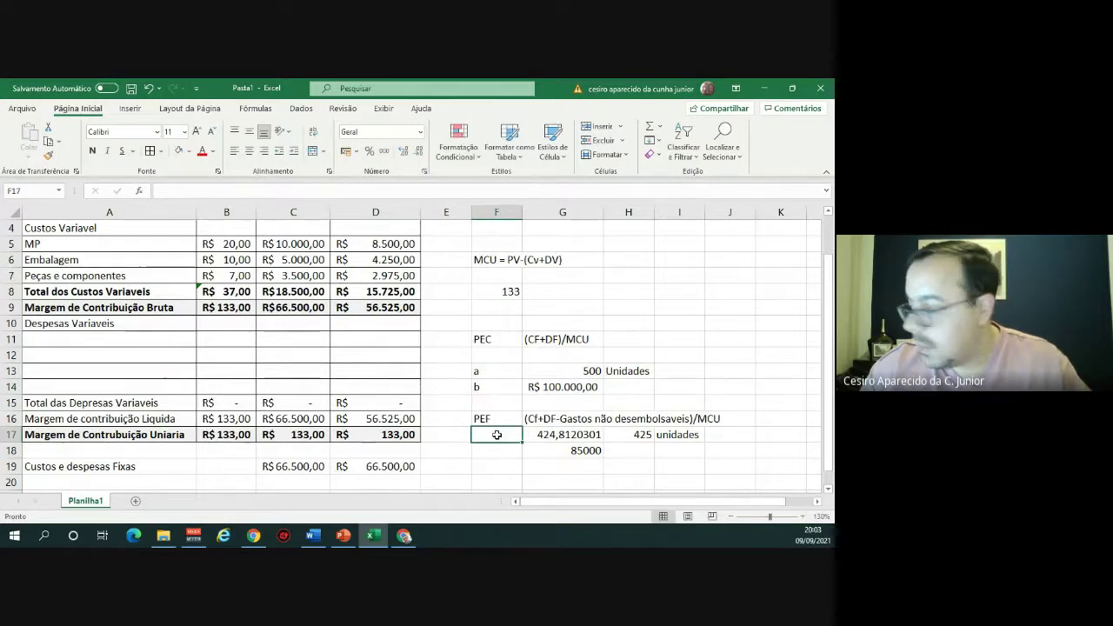
type("c")
left_click(495, 452)
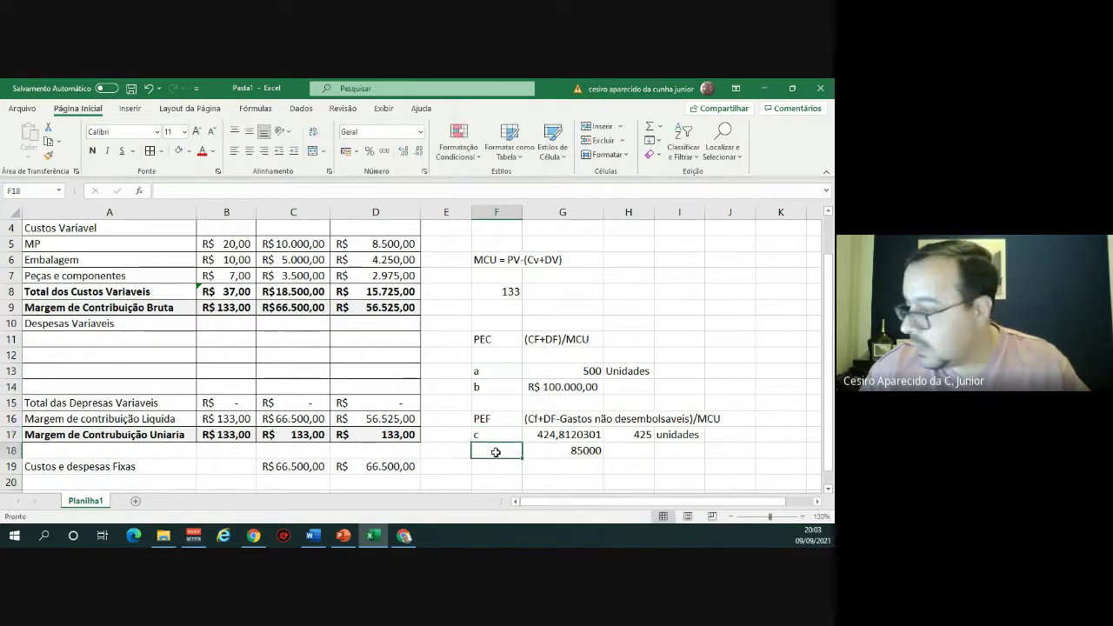
type("d")
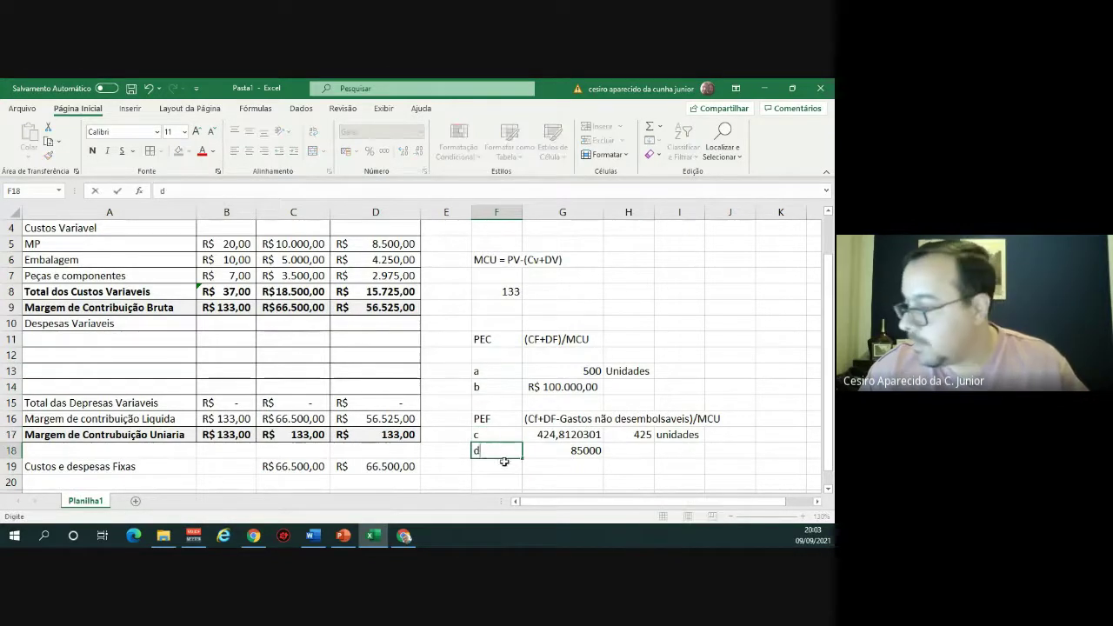
left_click(571, 462)
Enter the heading PEE in F21, below the PEF results.
scroll(572, 462, "down", 2)
left_click(510, 404)
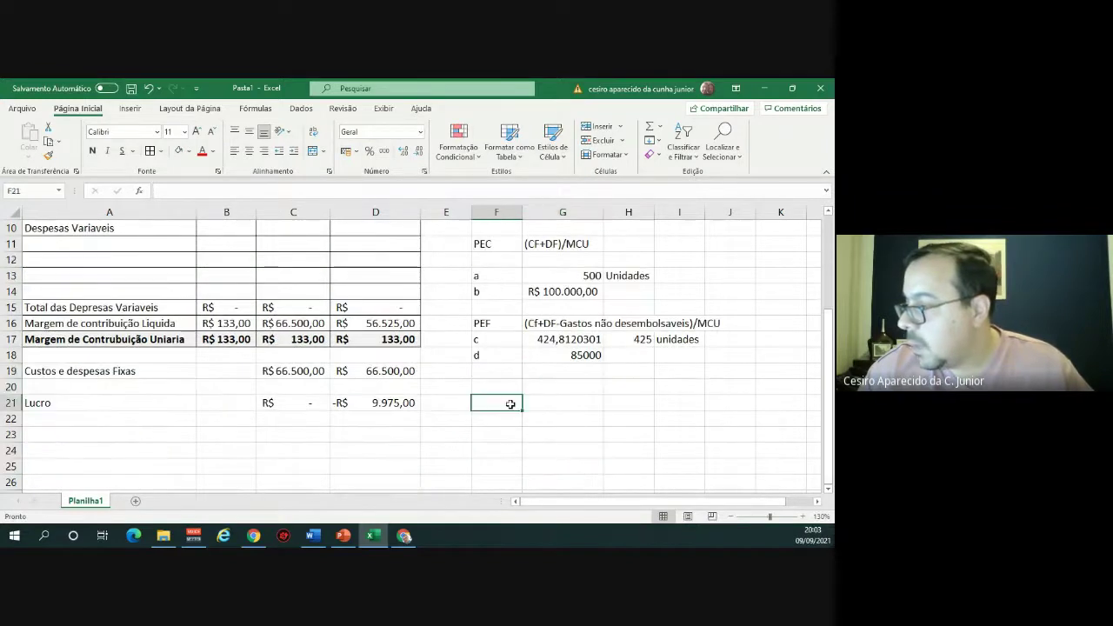
type("P")
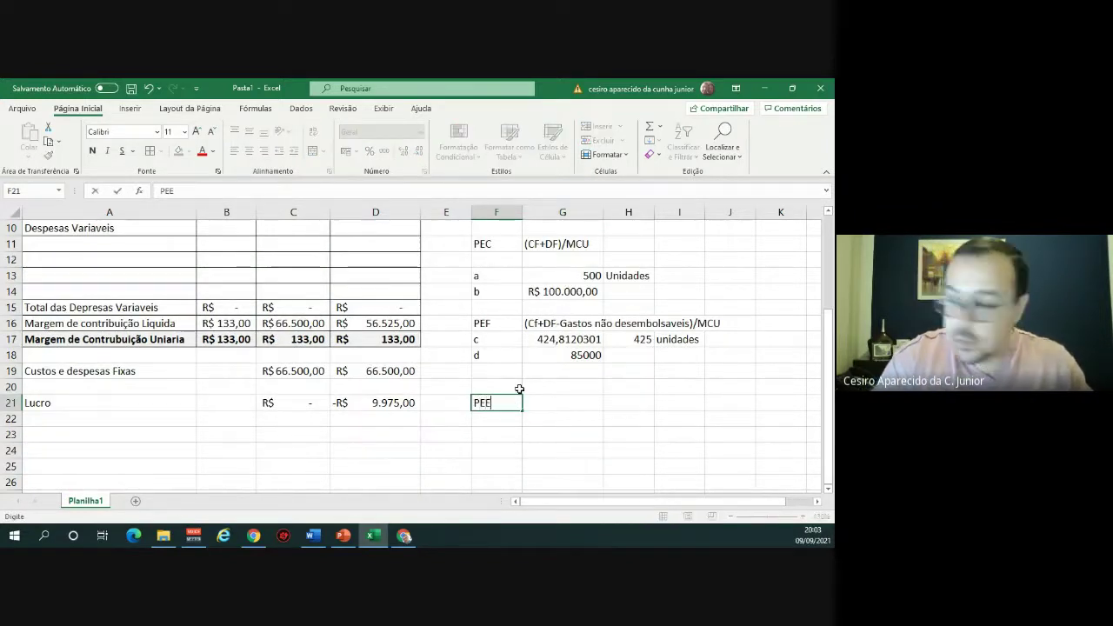
type("EE")
key("Tab")
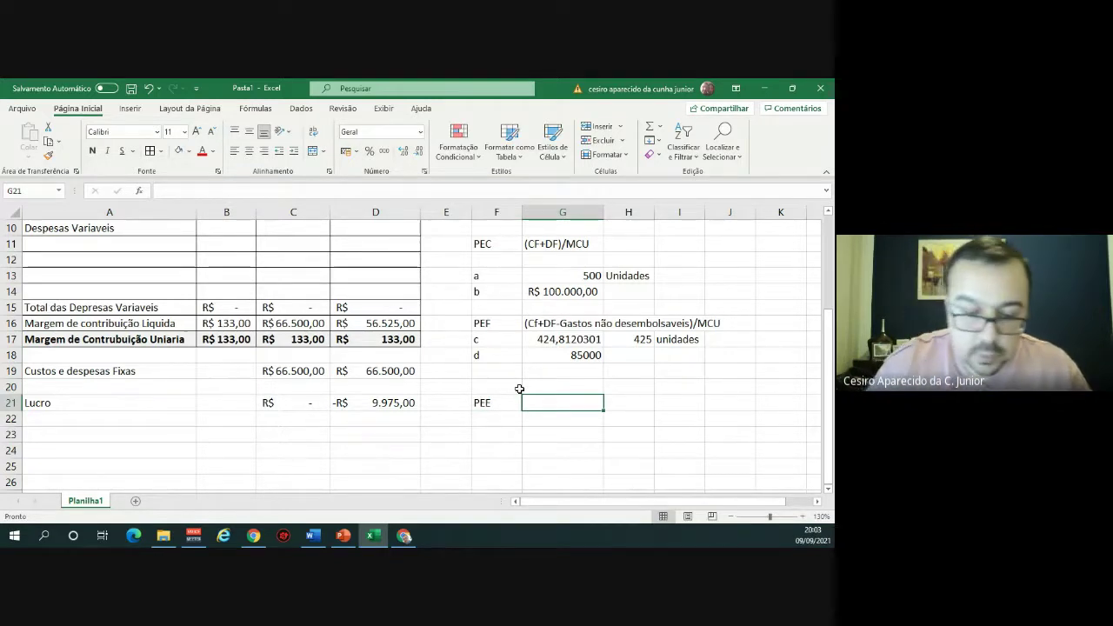
Write the PEE formula text (CF+DF+Custo de oportunidade)/MCU in G21.
type("(")
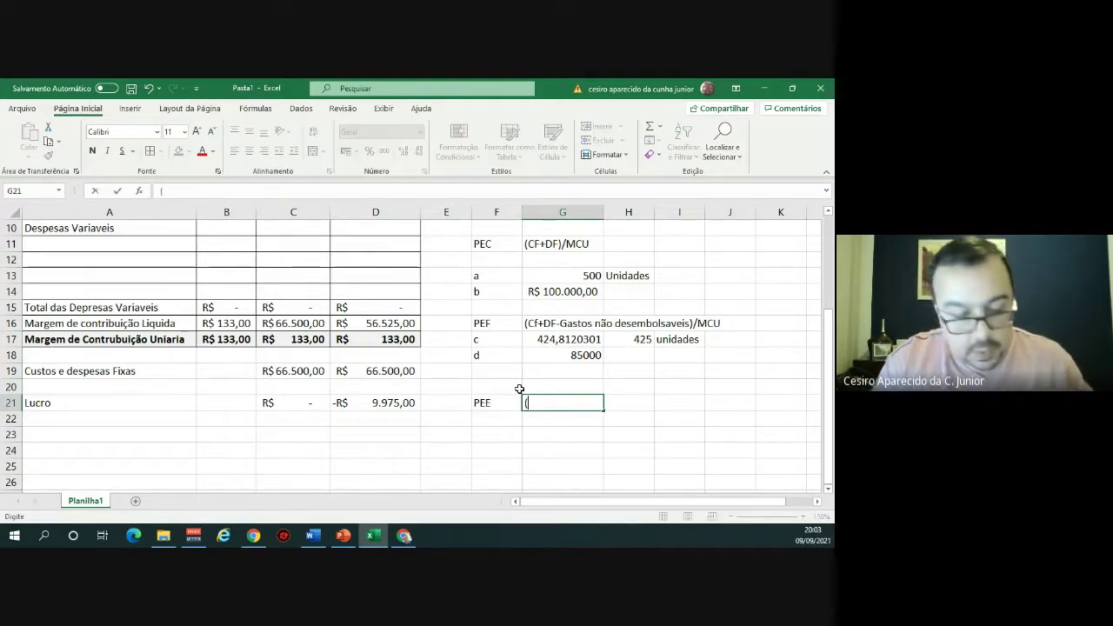
type("CF")
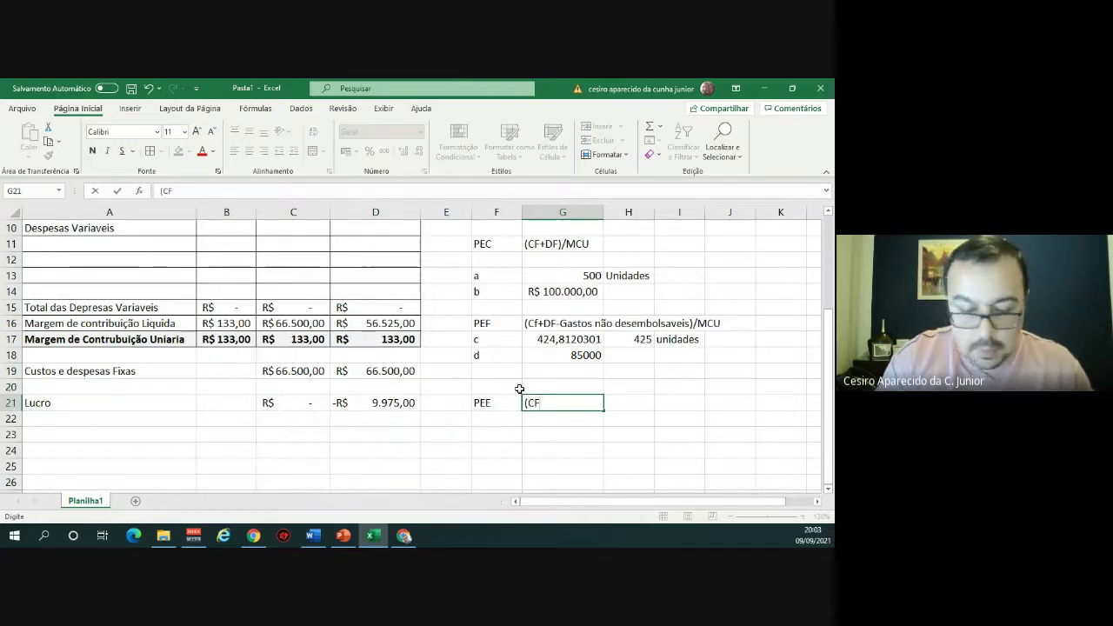
type("+DF=")
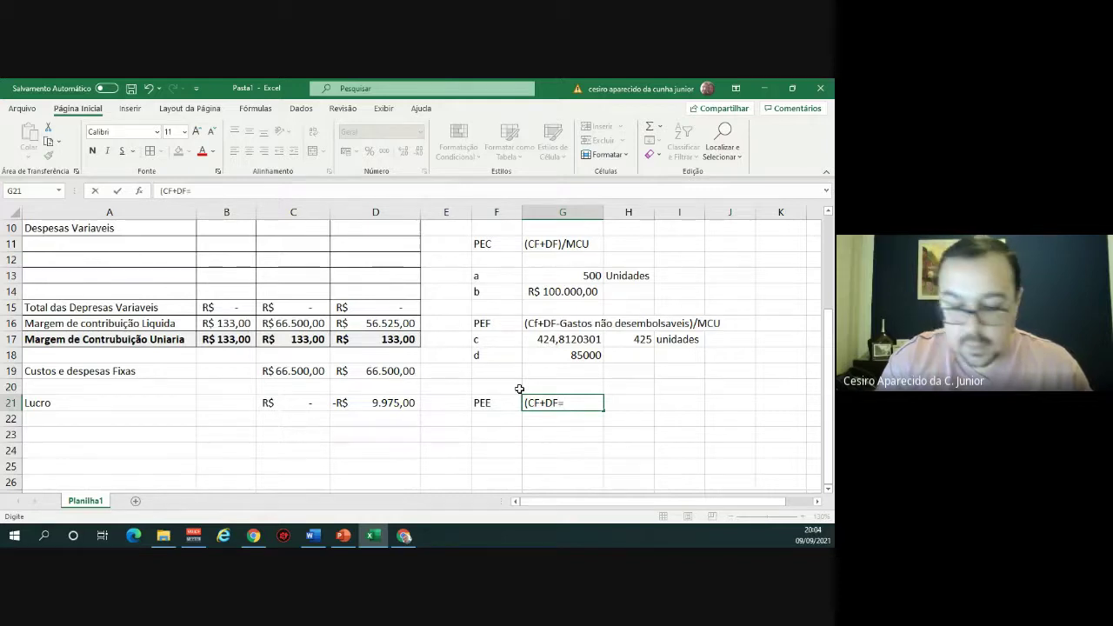
key("BackSpace")
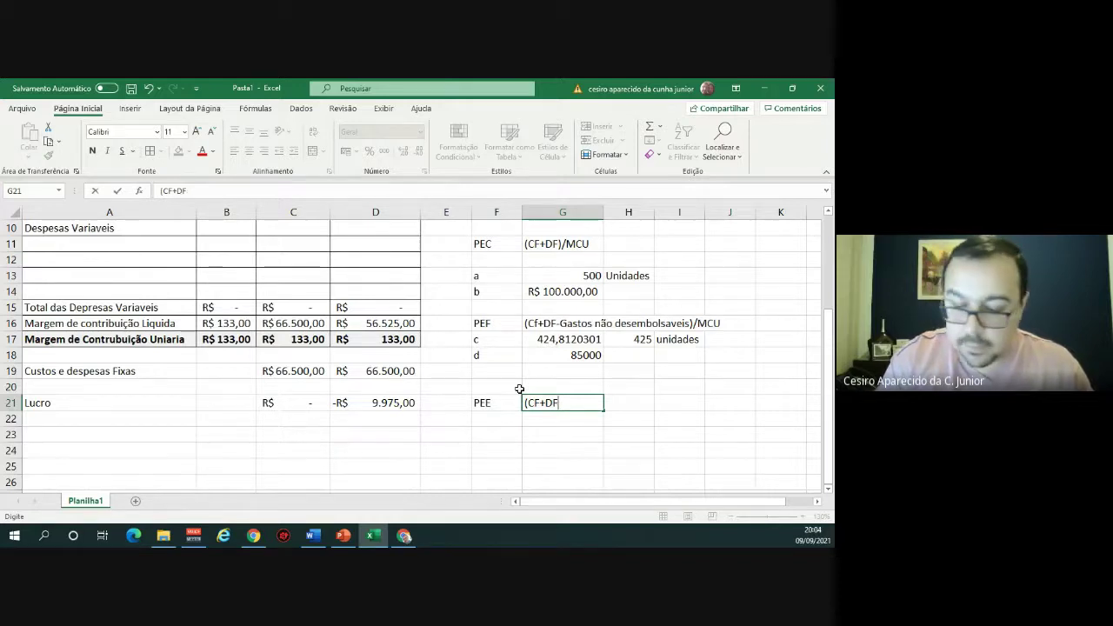
type("+")
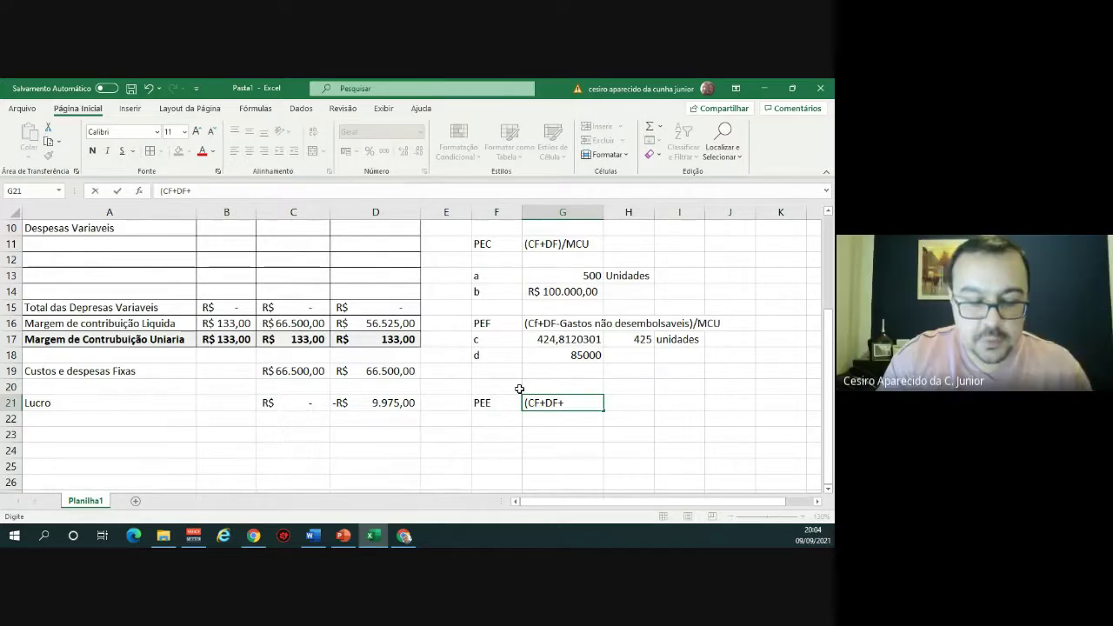
type("Custo")
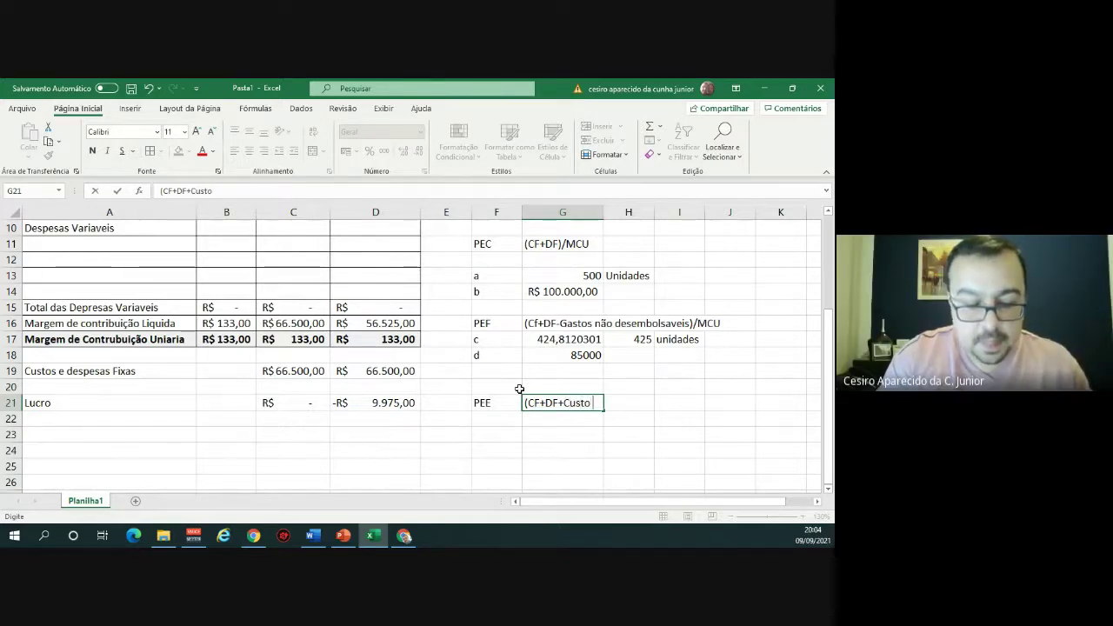
type(" de")
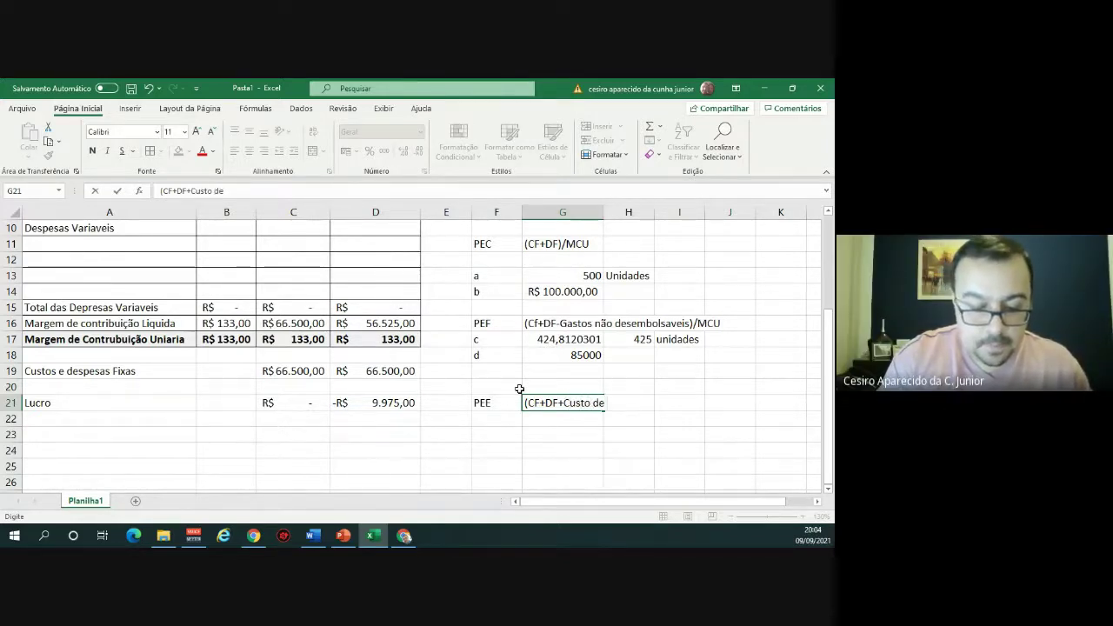
type(" oportu")
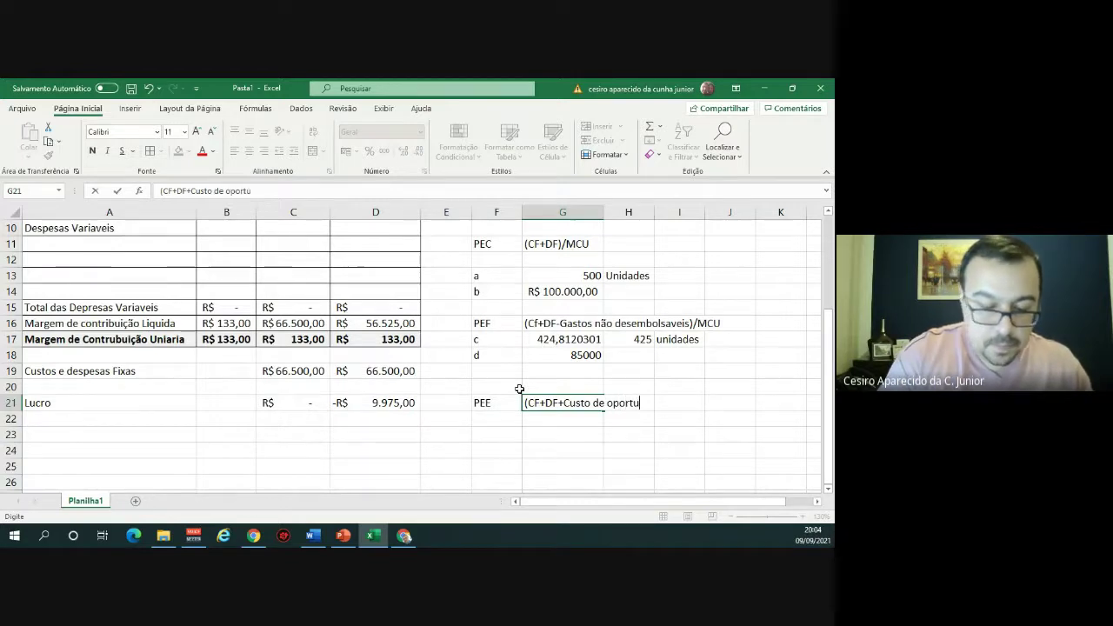
type("nidade")
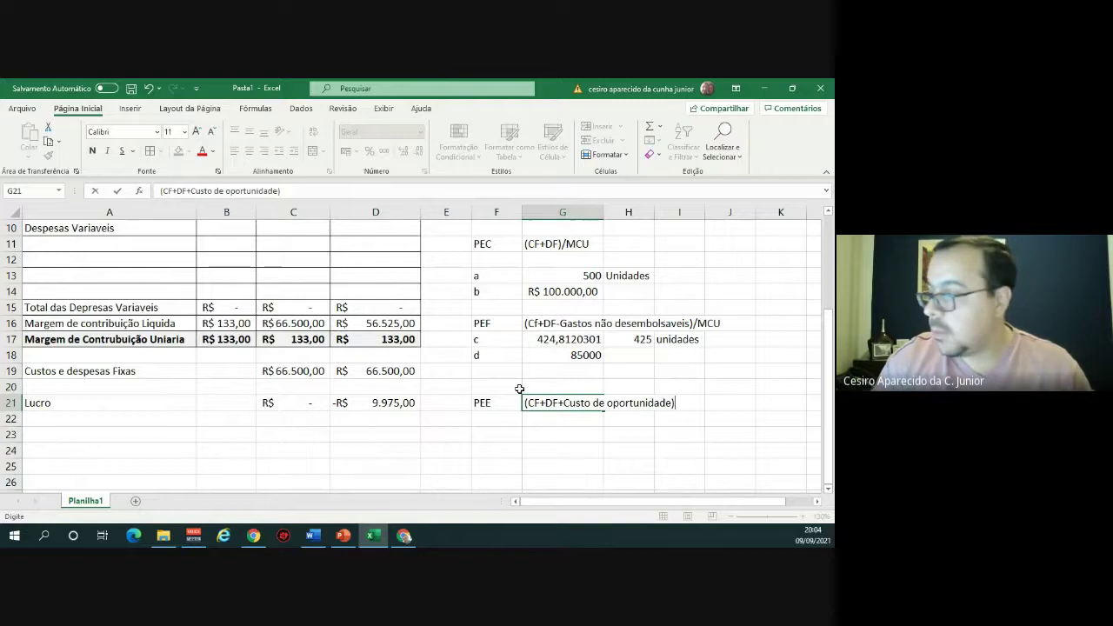
type("/")
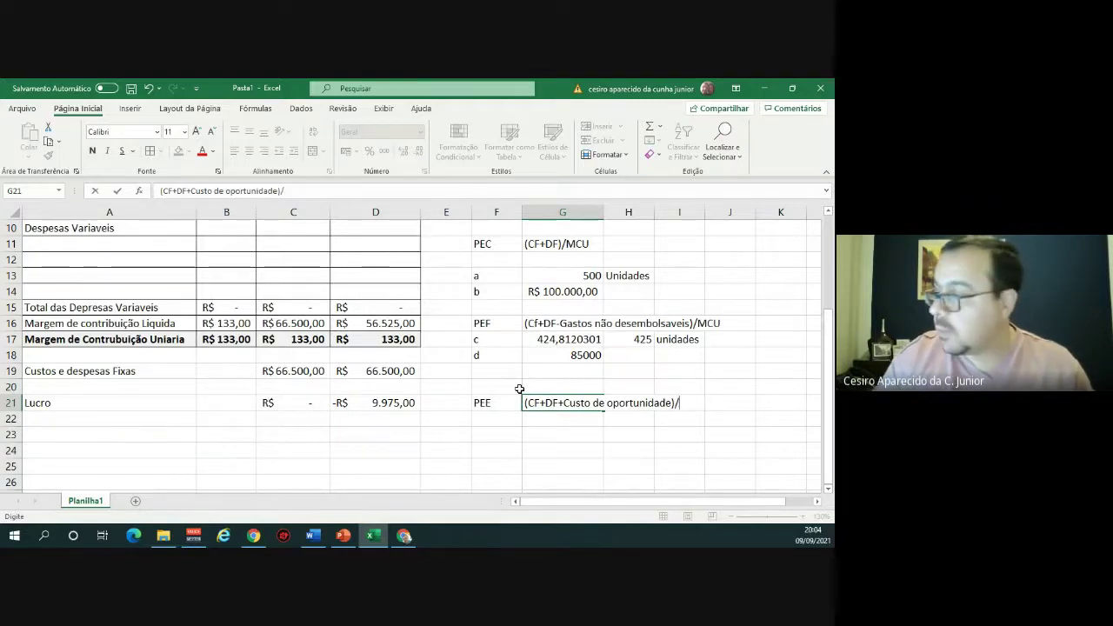
type("M")
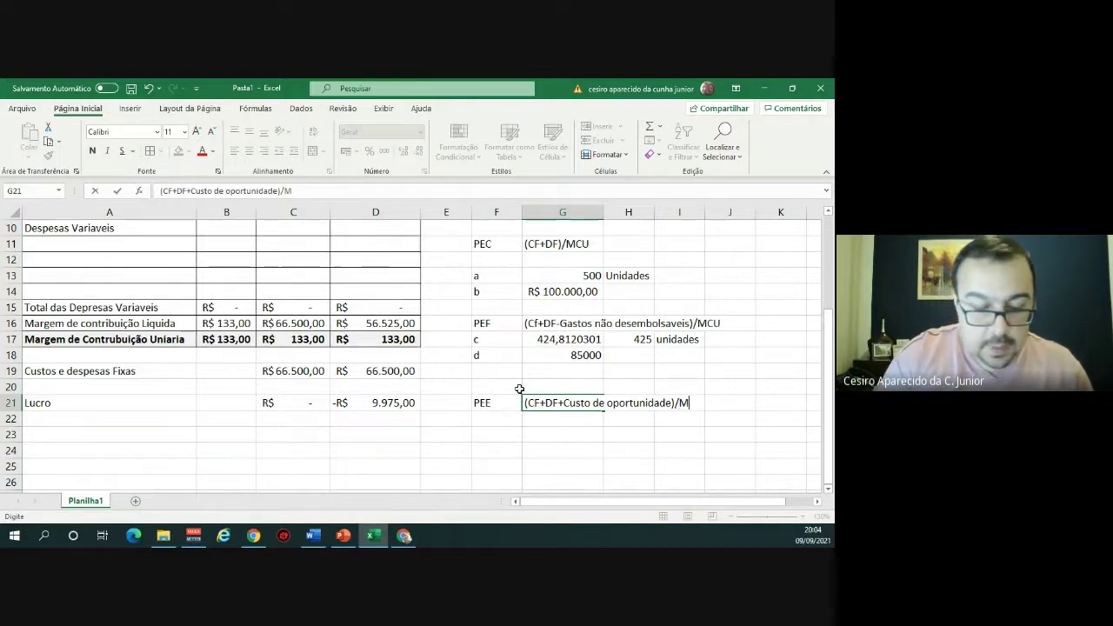
type("CU")
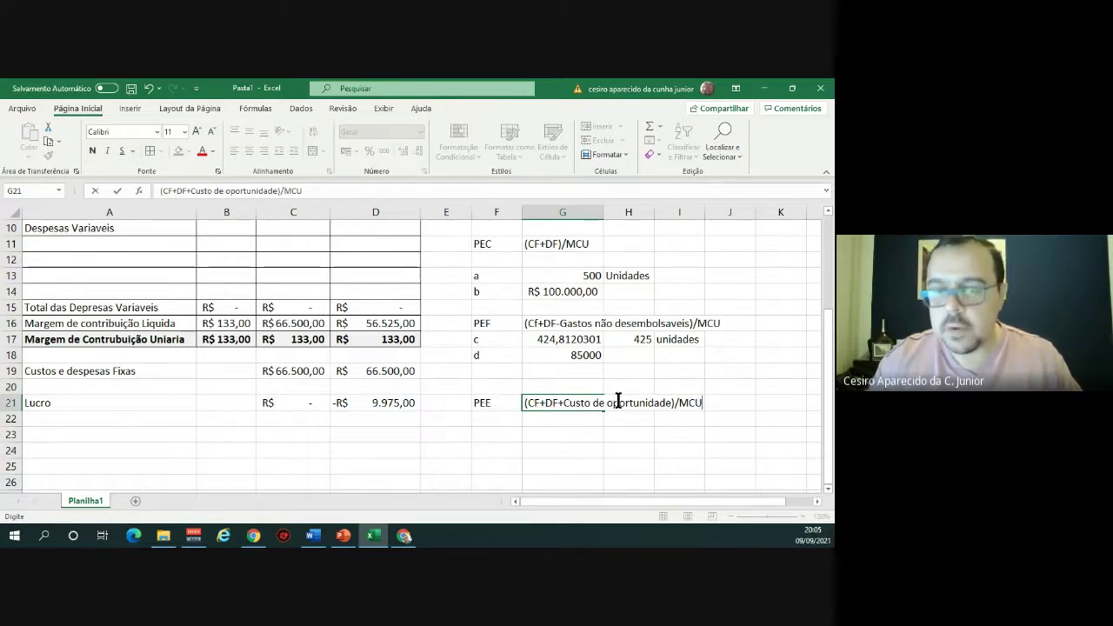
key("Return")
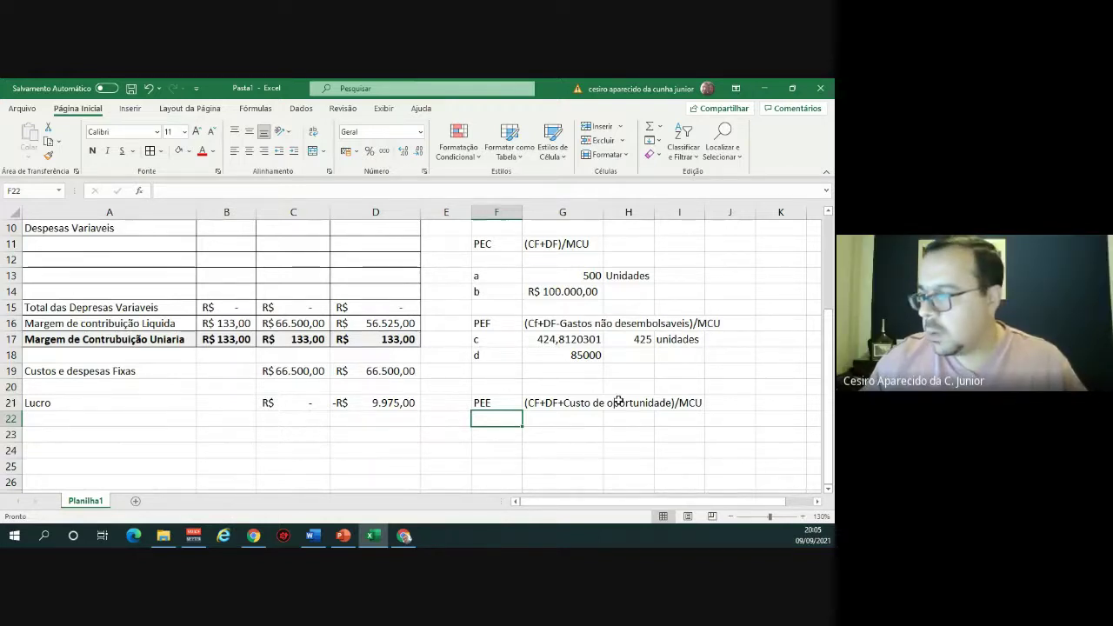
Switch to the Word exercise, highlight the target profit amount in item e, and return to the Excel worksheet.
key("Right")
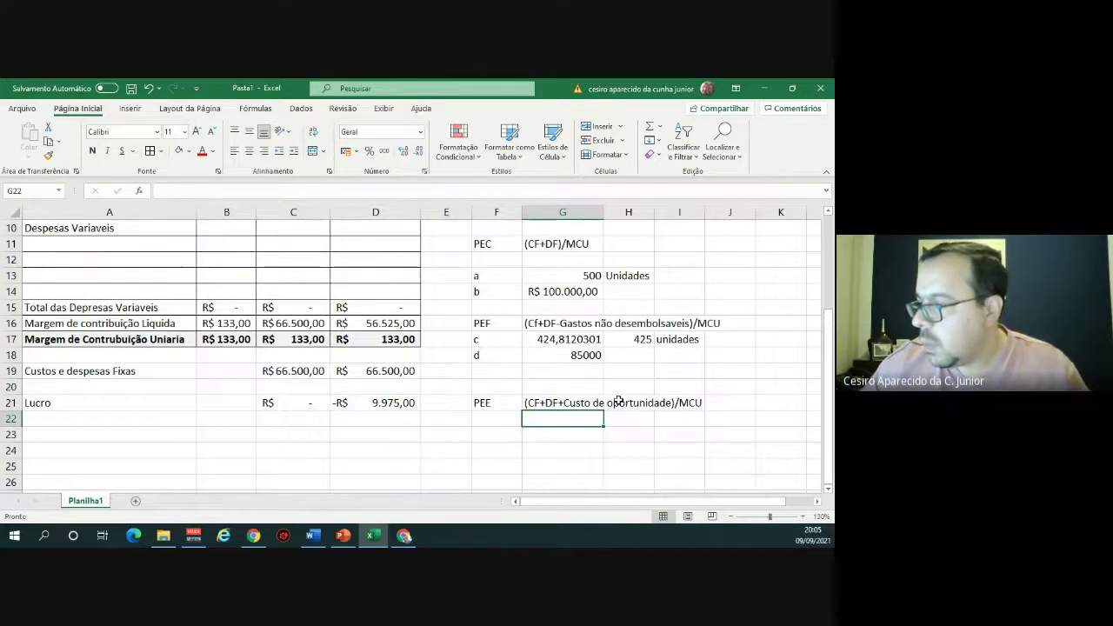
key("alt+Tab")
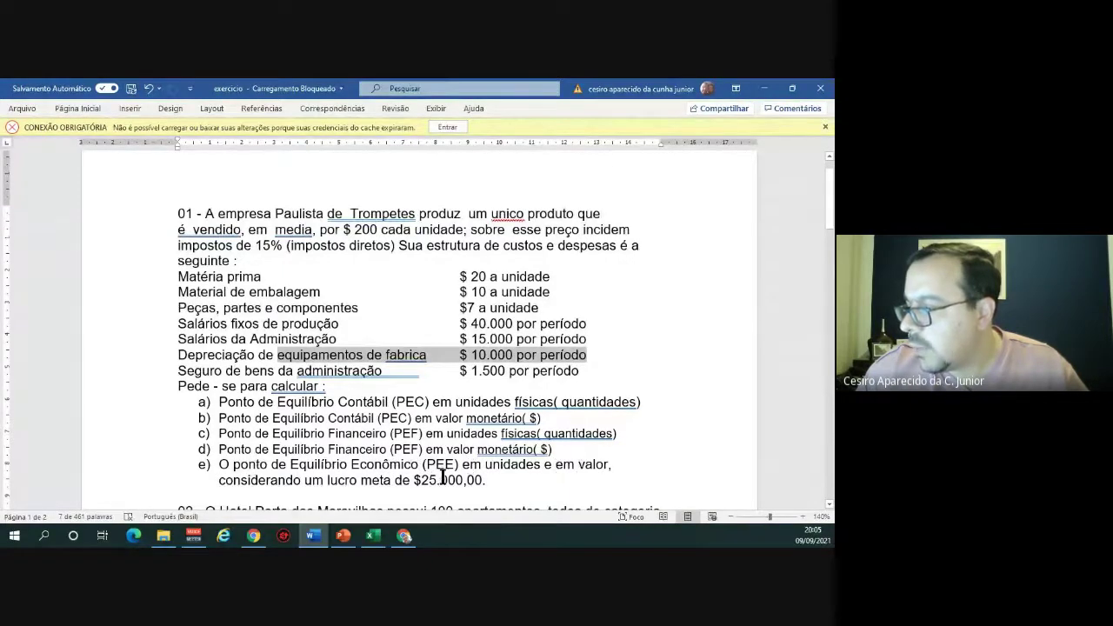
left_click_drag(384, 481, 476, 478)
key("alt+Tab")
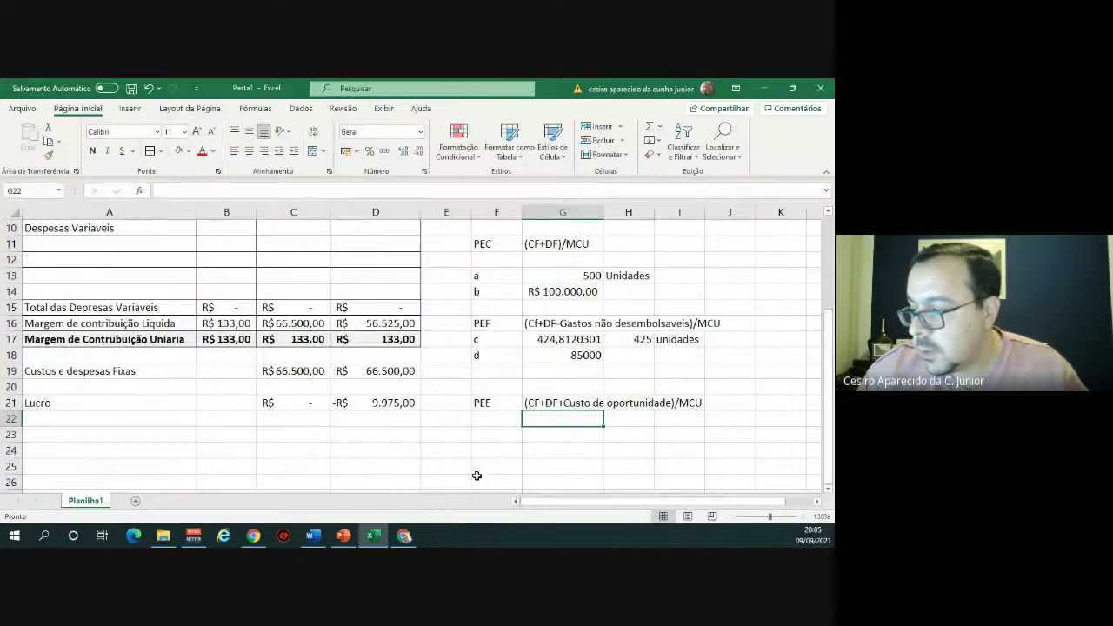
Calculate the PEE in units in G23 with the formula =(66500+25000)/F8.
left_click(532, 449)
left_click(543, 432)
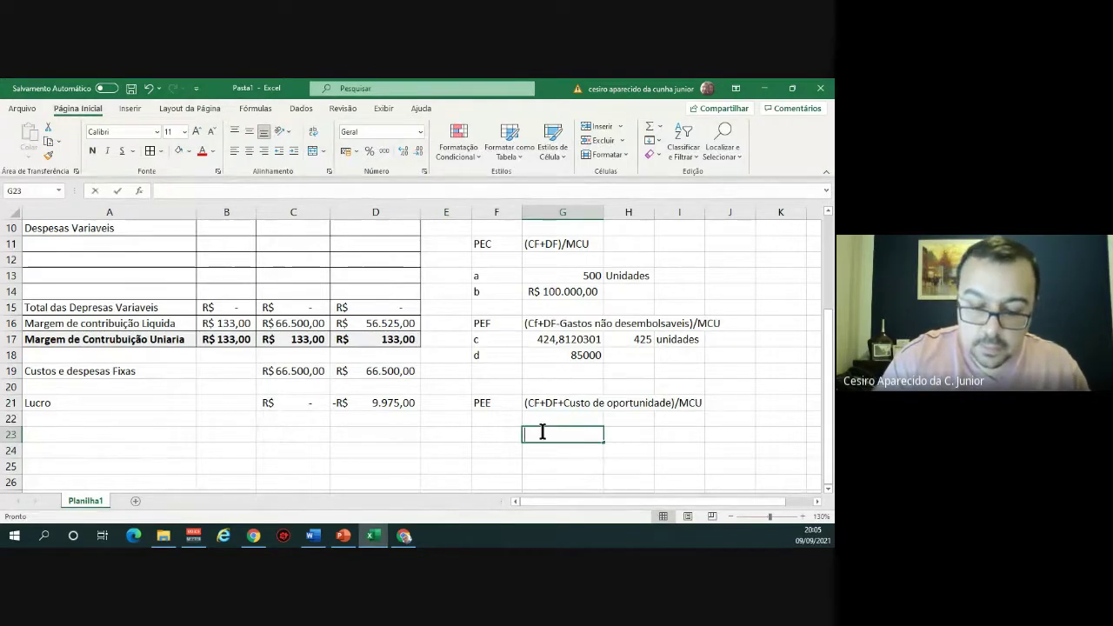
type("=()")
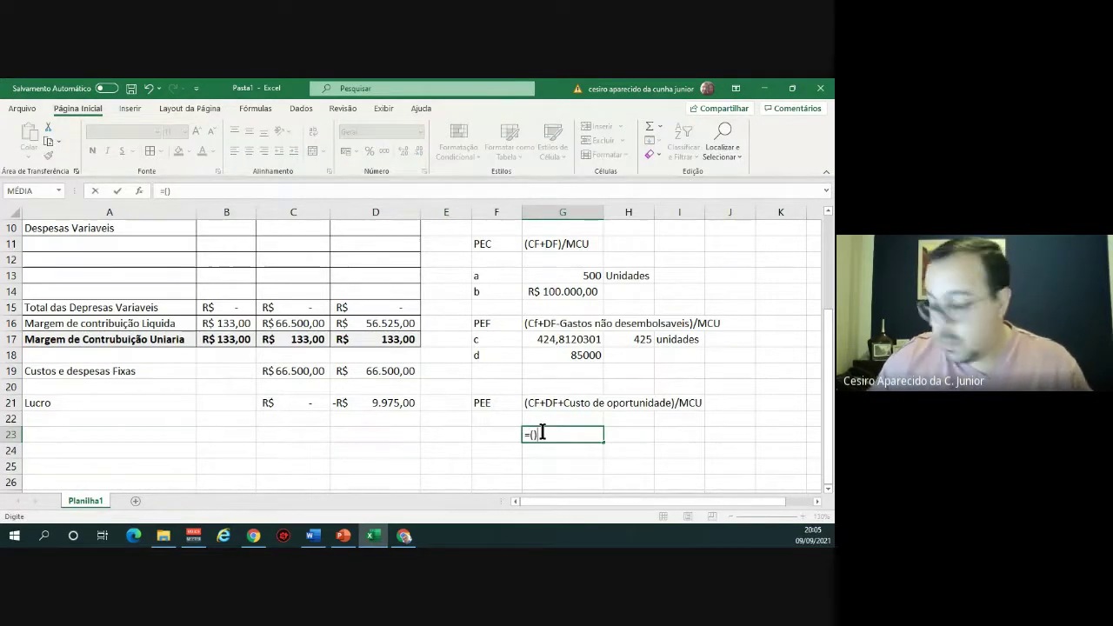
type("665")
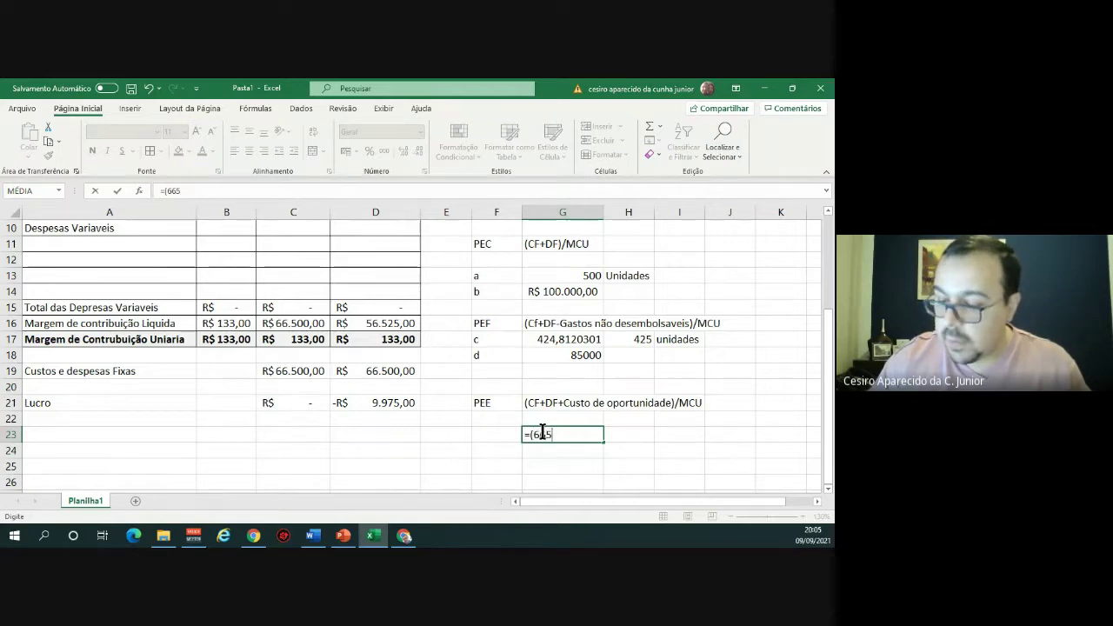
type("00")
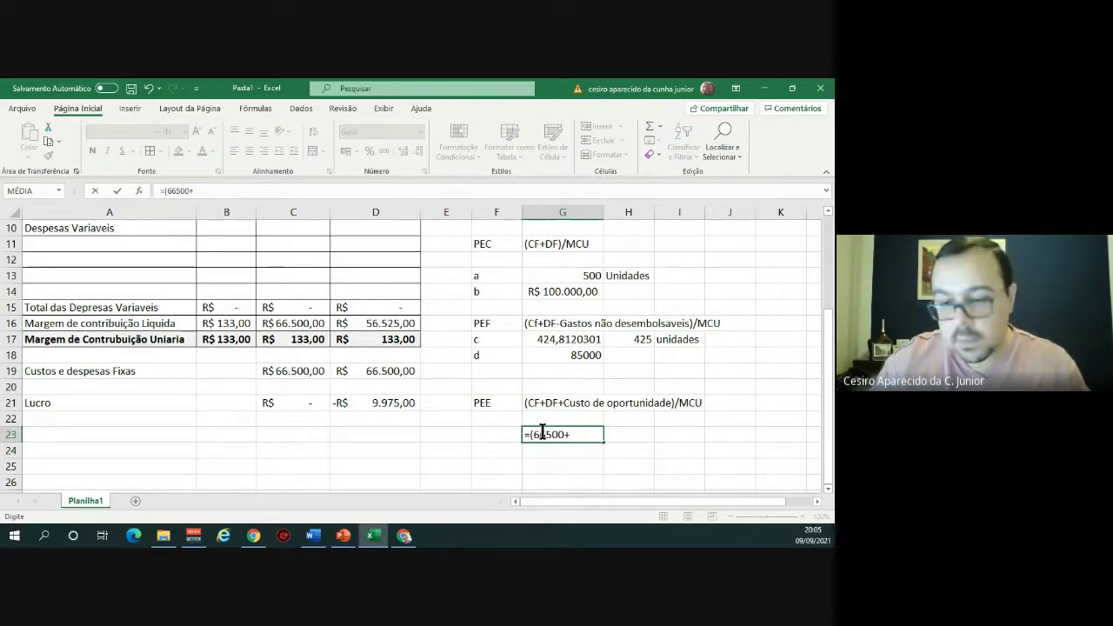
type("+250")
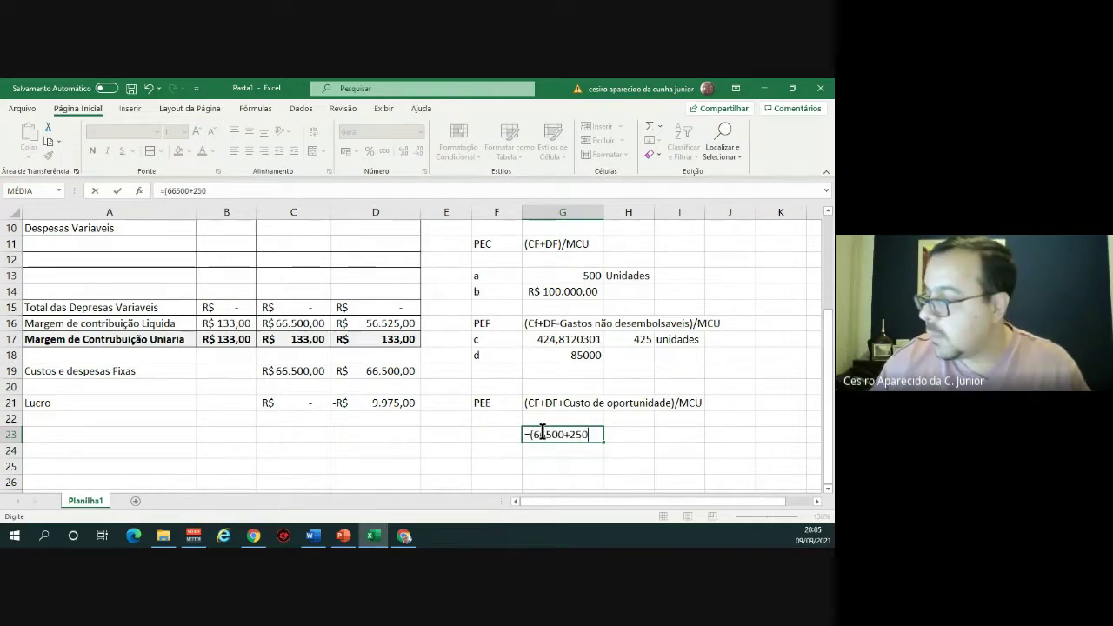
type("00")
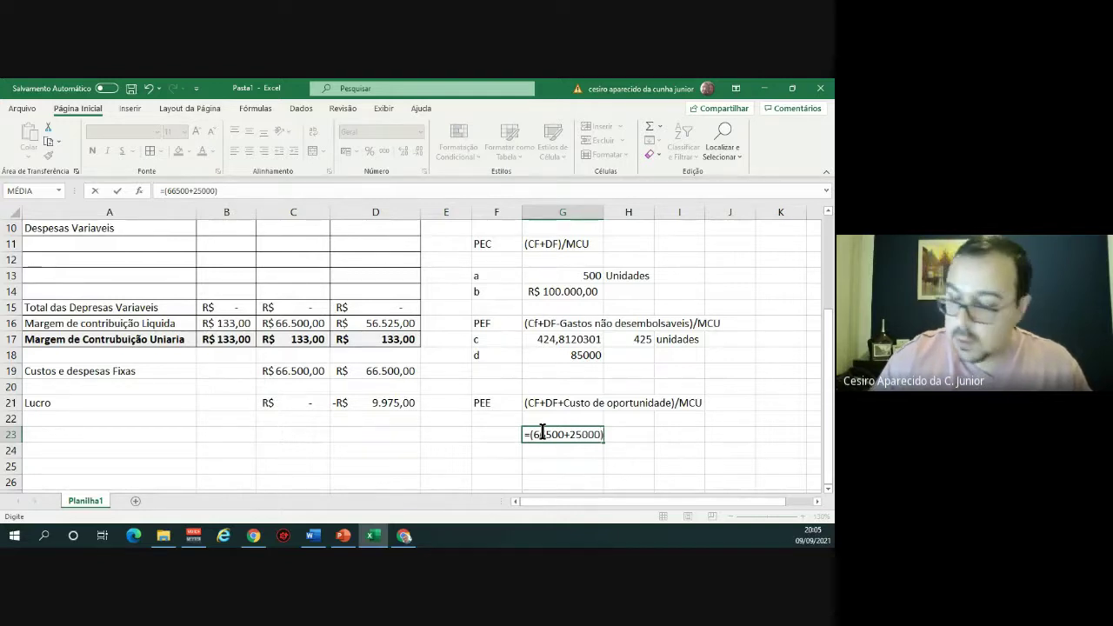
type(")/")
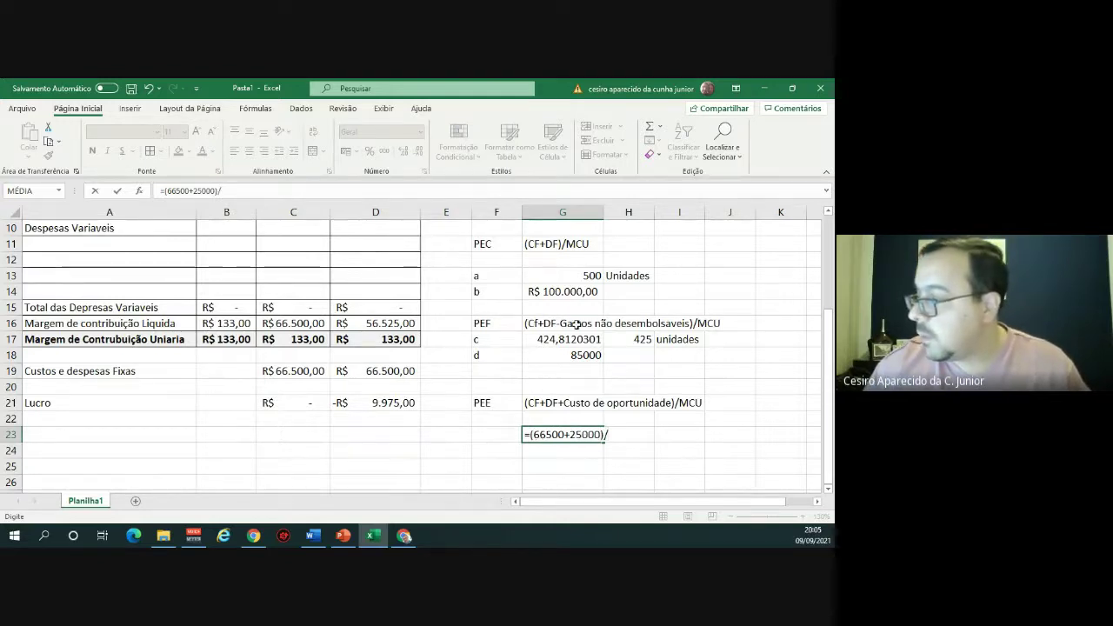
scroll(577, 324, "up", 3)
left_click(499, 339)
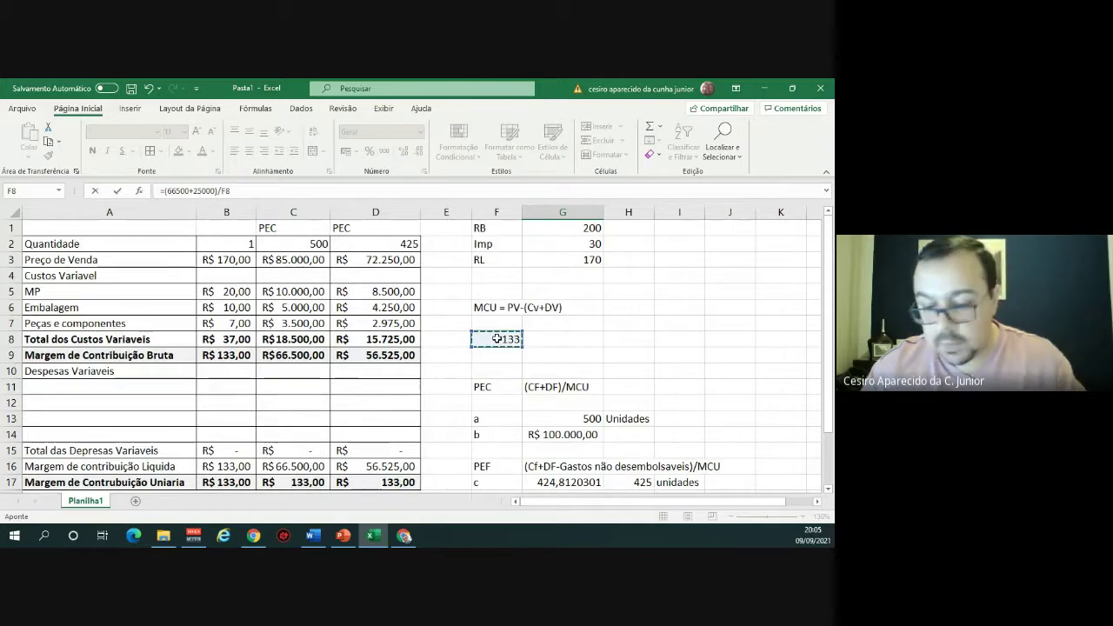
key("Return")
left_click(565, 466)
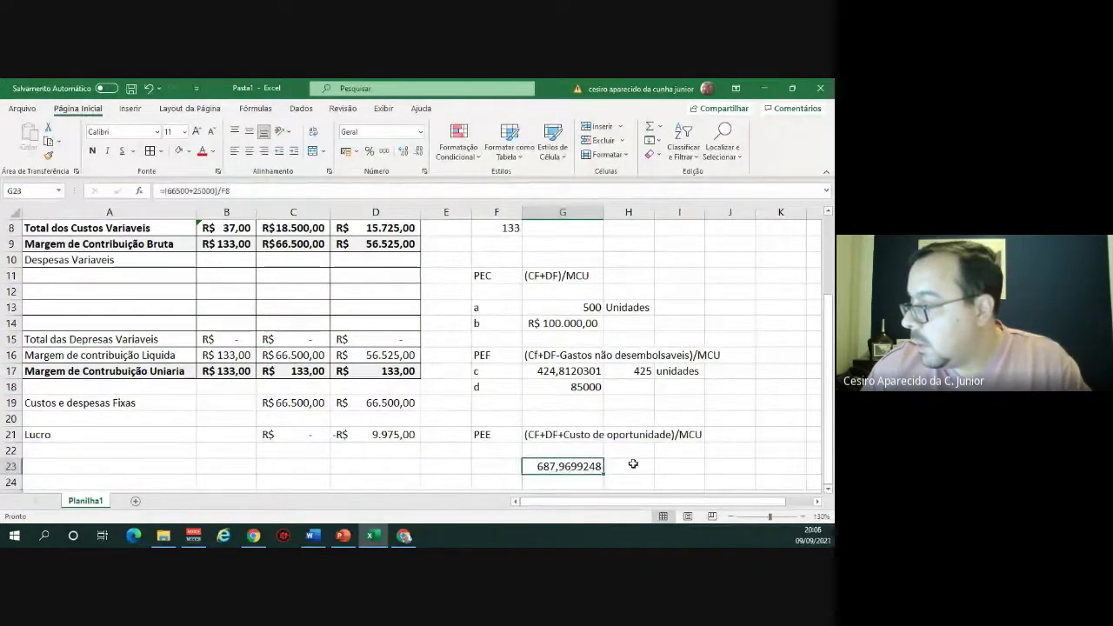
Enter the rounded PEE quantity 688 in H23 and the label unidades in I23.
left_click(633, 465)
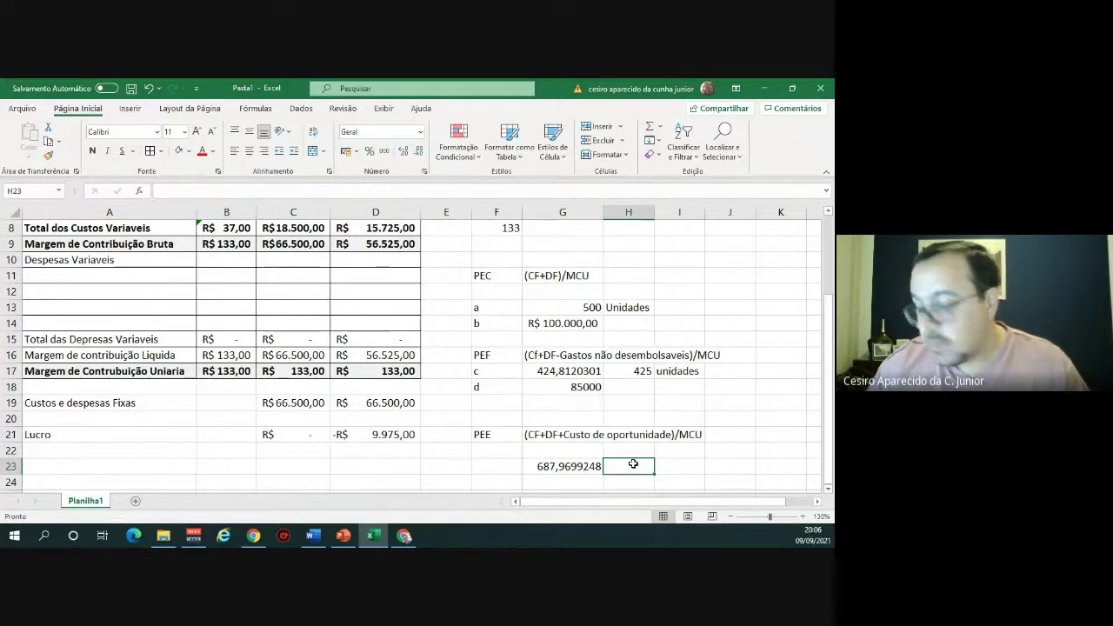
type("688")
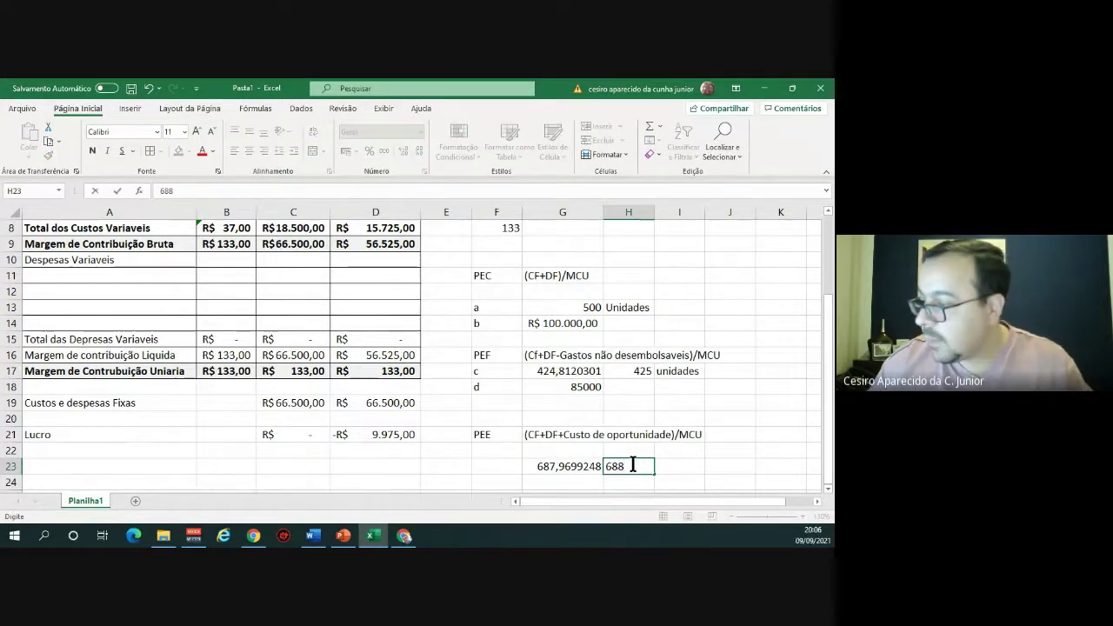
key("Tab")
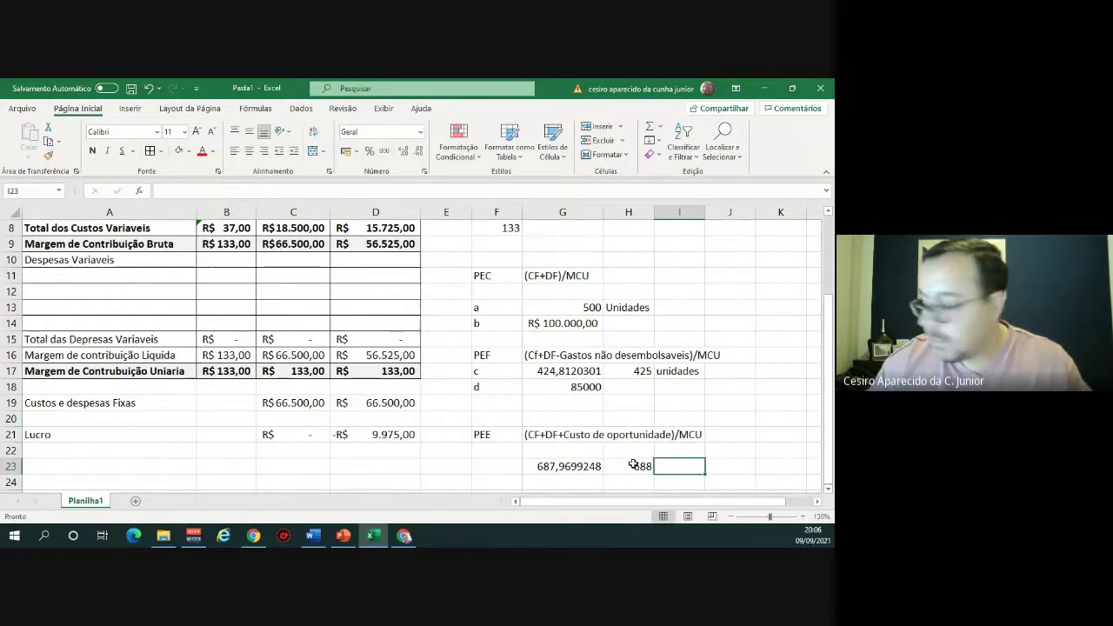
type("unidades")
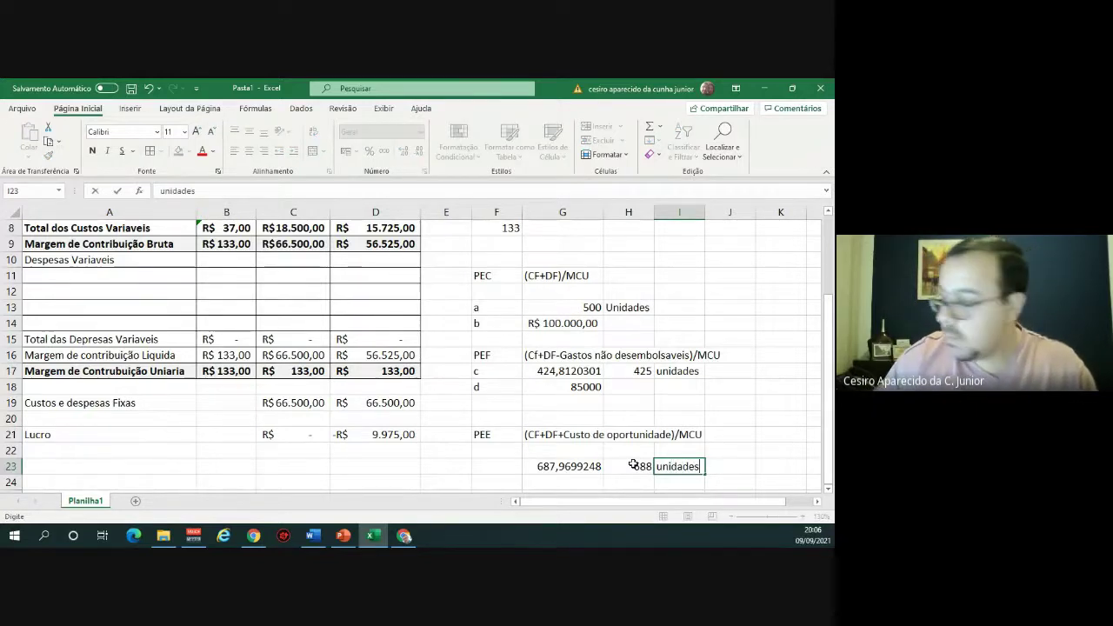
key("Return")
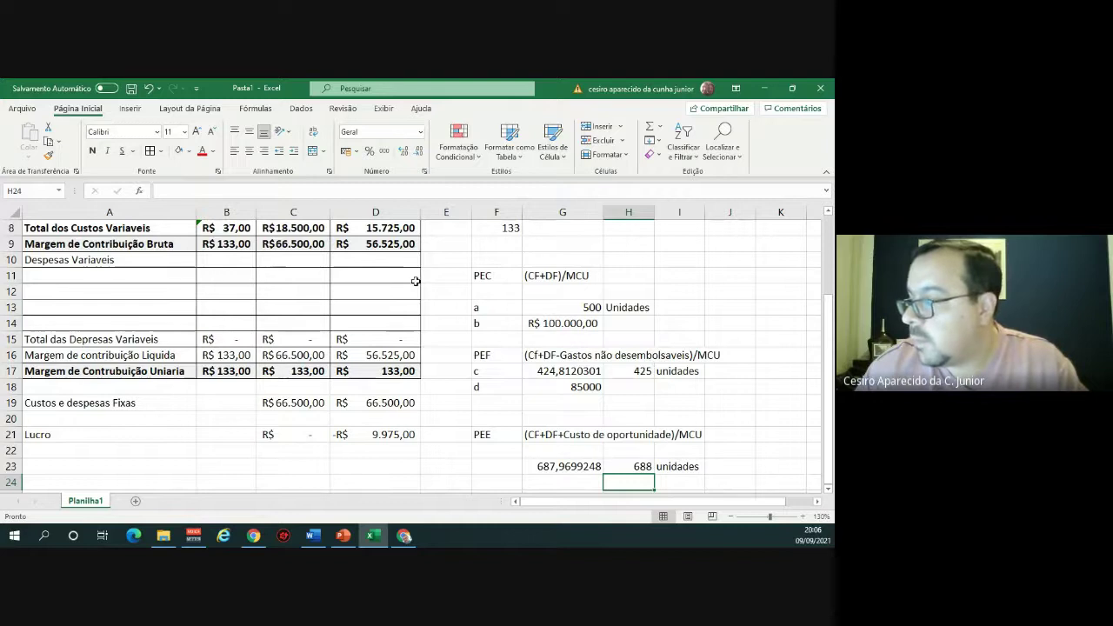
Copy the whole 425-unit column D of the income table into column E.
scroll(416, 281, "up", 3)
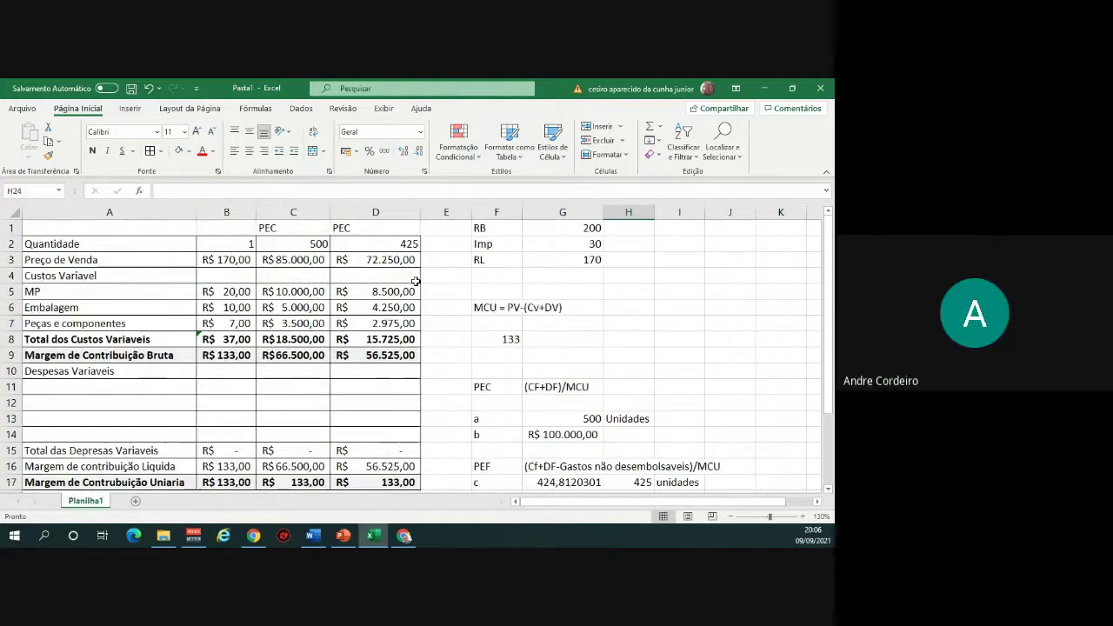
left_click(411, 213)
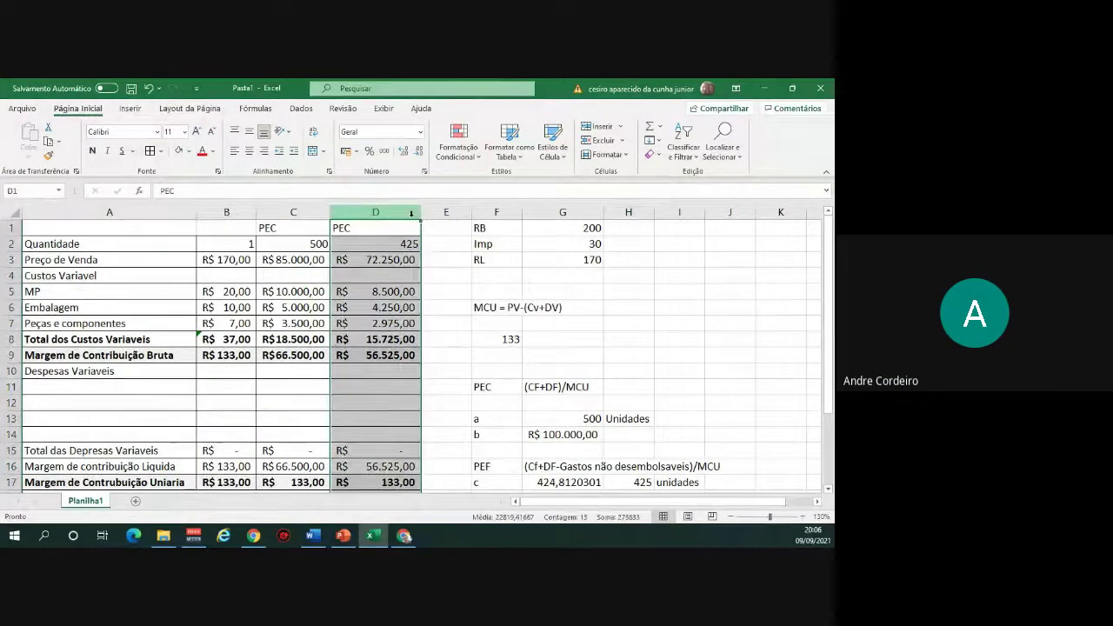
key("ctrl+c")
left_click(446, 212)
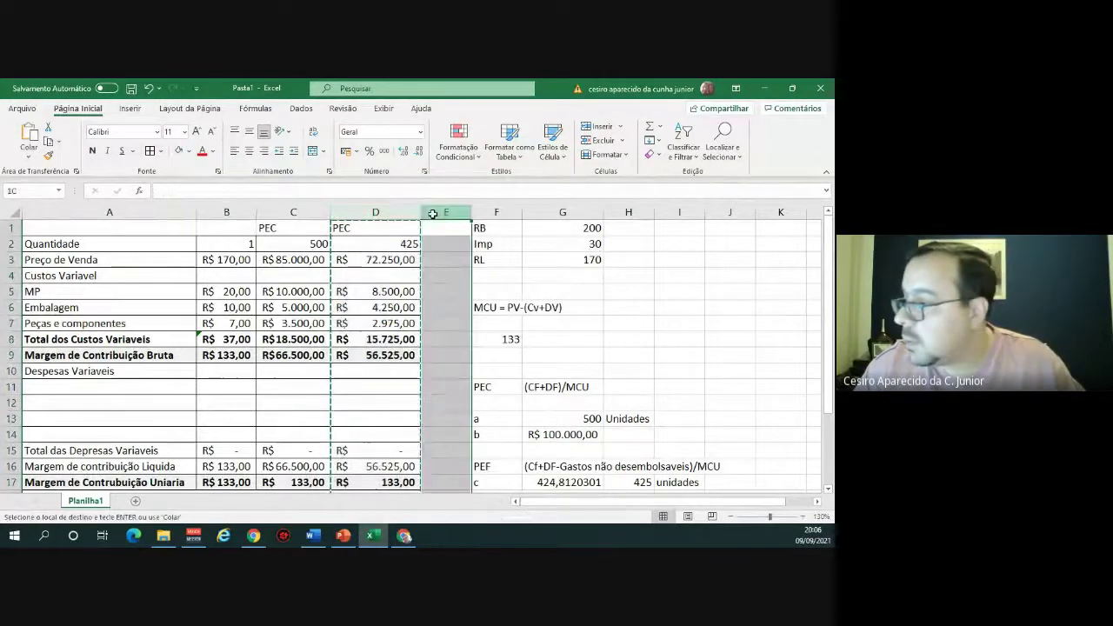
key("ctrl+v")
Set the quantity in E2 to 688 and check the Preço de Venda formula in E3.
left_click(478, 260)
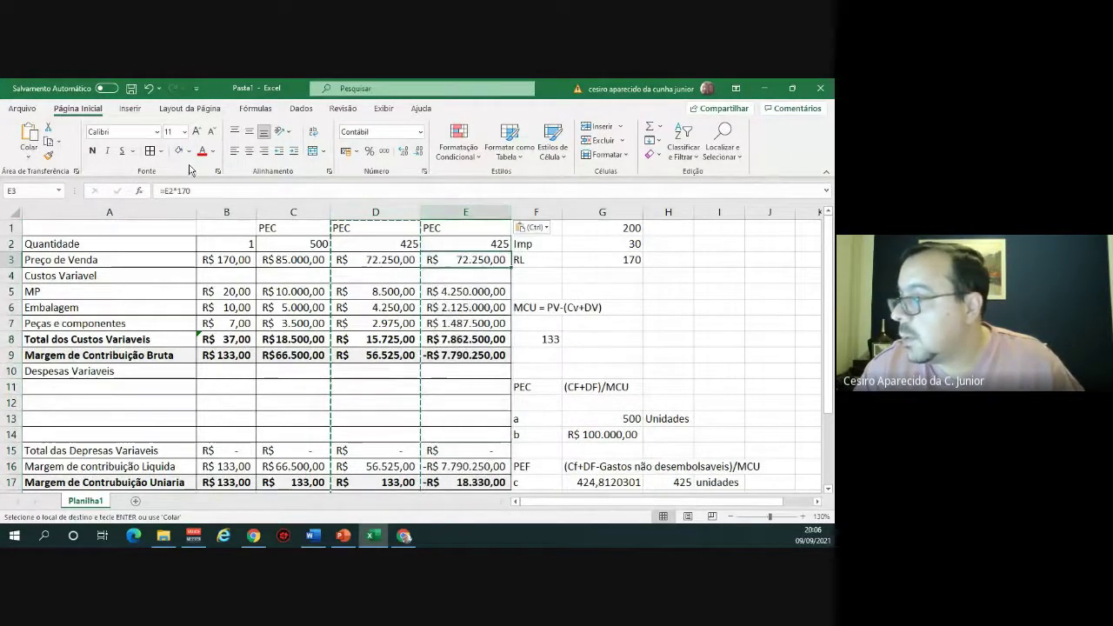
left_click(464, 244)
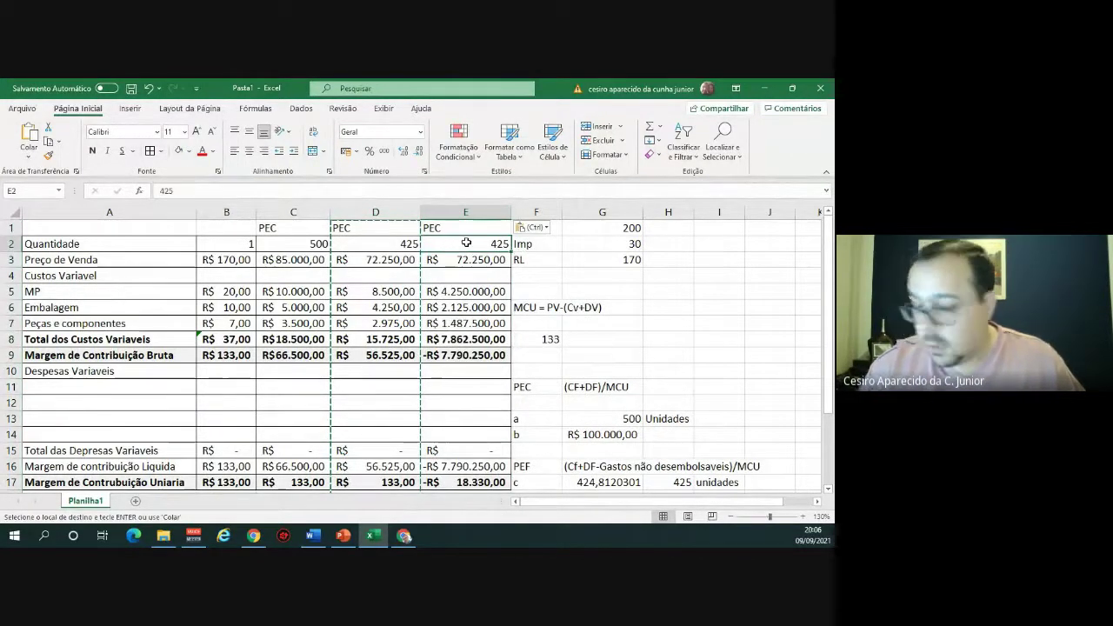
type("688")
key("Return")
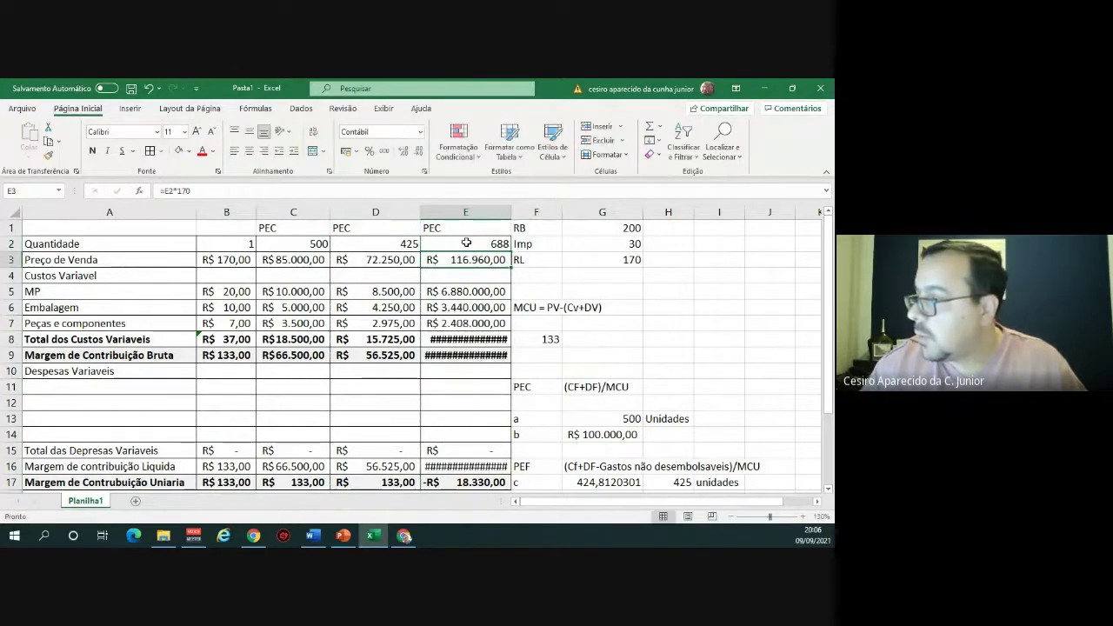
double_click(467, 258)
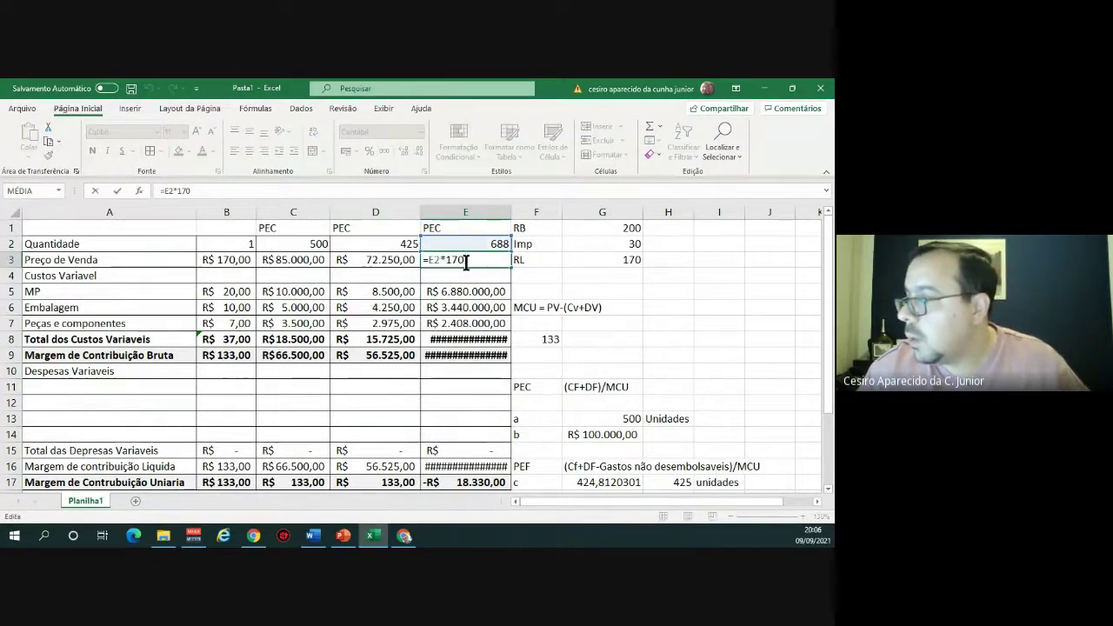
key("Escape")
Correct the MP, Embalagem and Peças e componentes formulas in E5:E7 to multiply the unit costs in B5:B7 by E2.
double_click(463, 292)
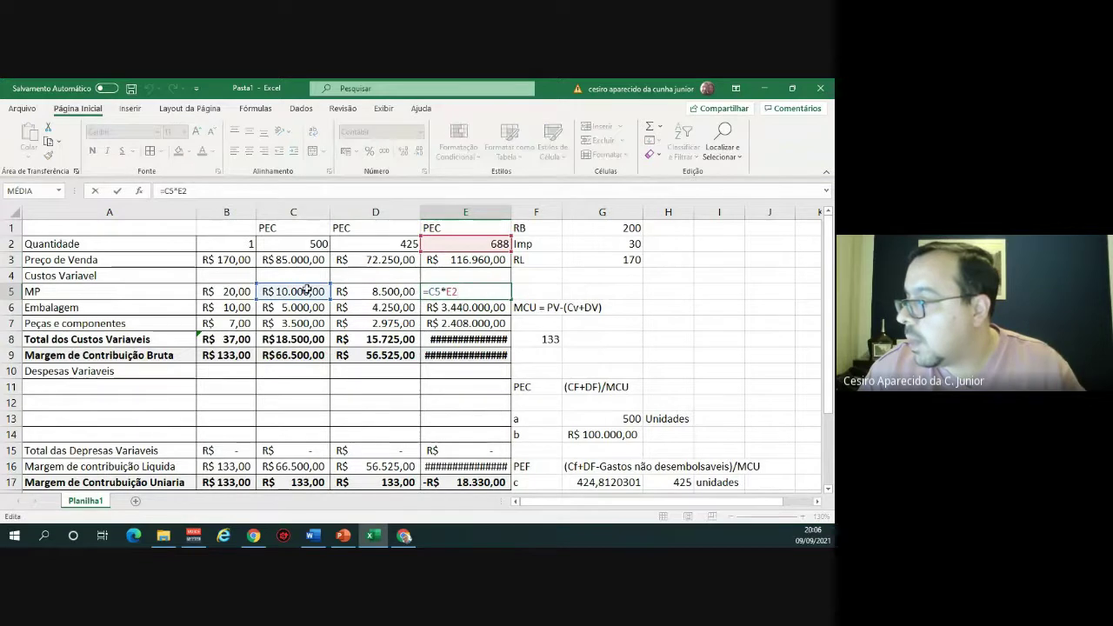
left_click_drag(281, 285, 209, 286)
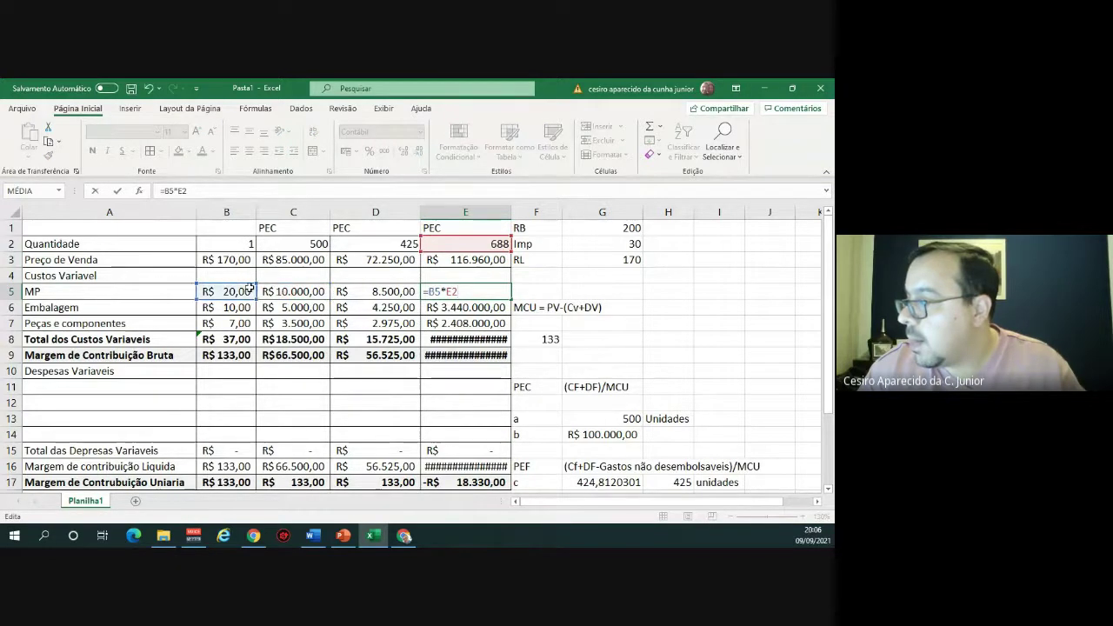
key("Return")
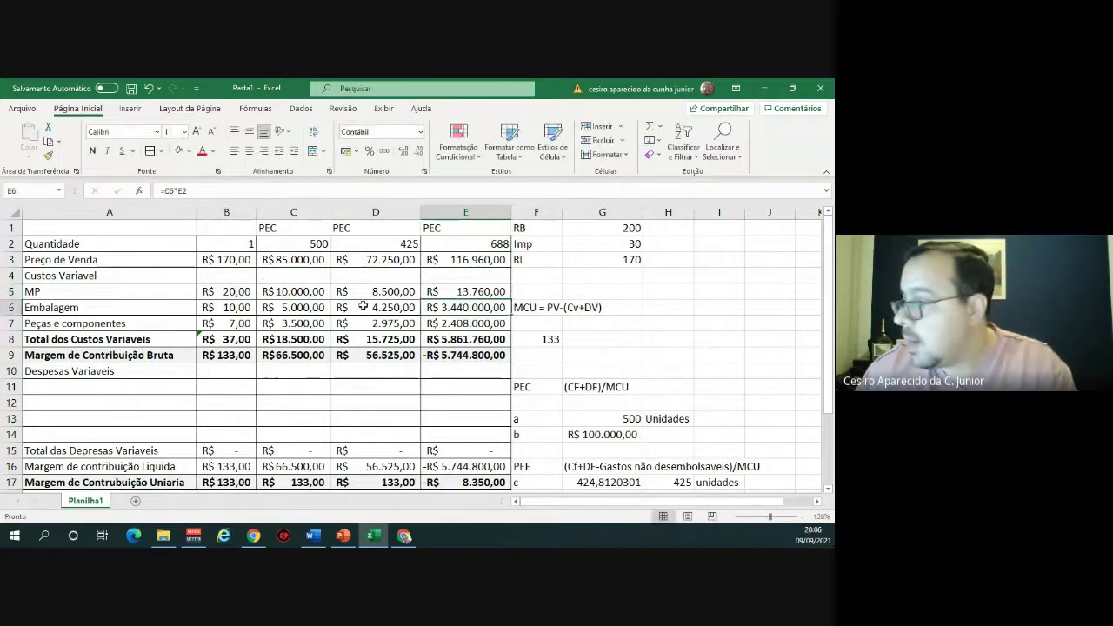
double_click(491, 313)
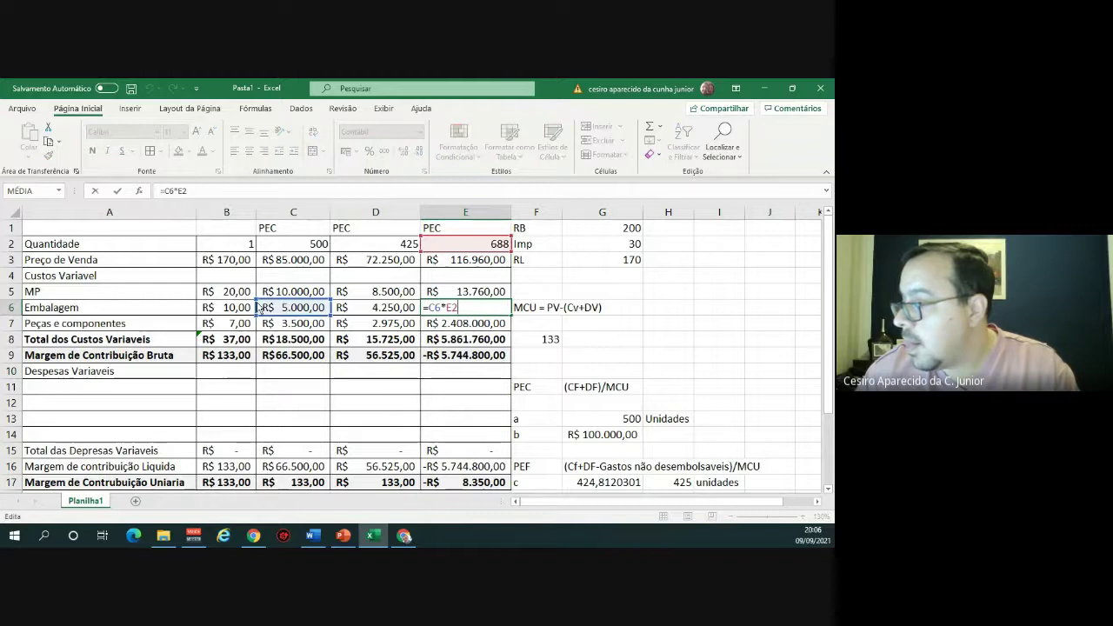
left_click_drag(285, 299, 213, 299)
key("Return")
double_click(442, 323)
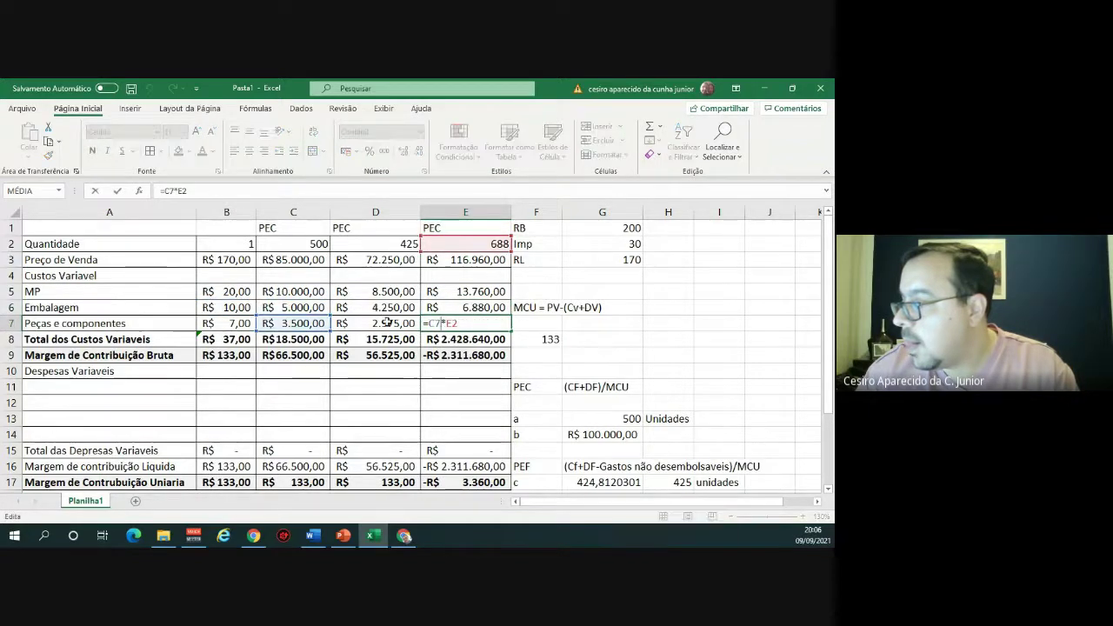
left_click_drag(291, 322, 232, 321)
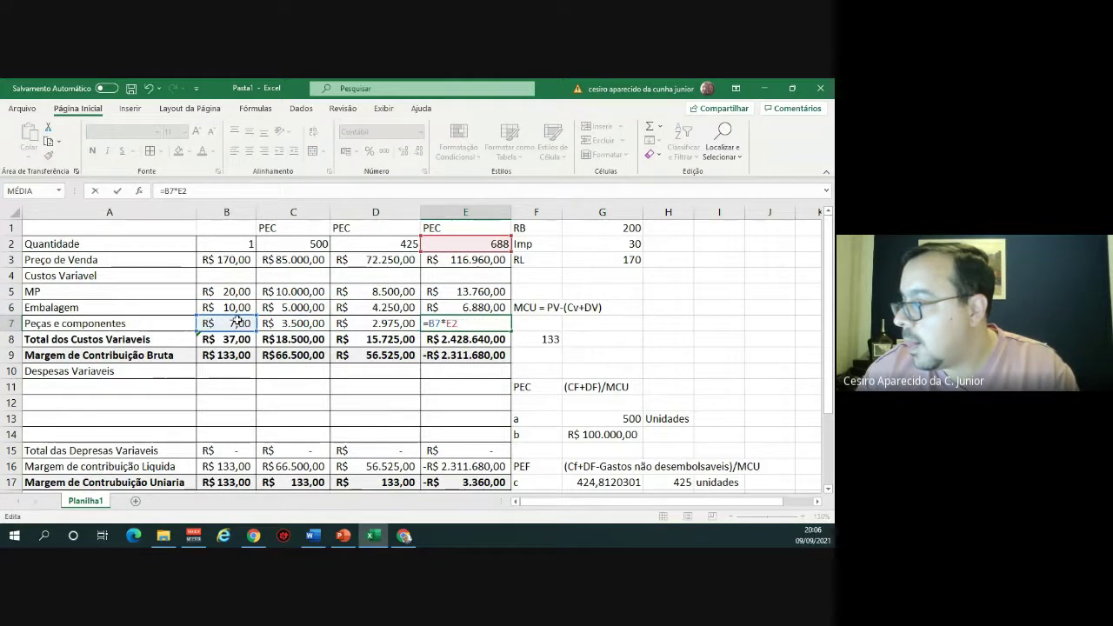
key("Return")
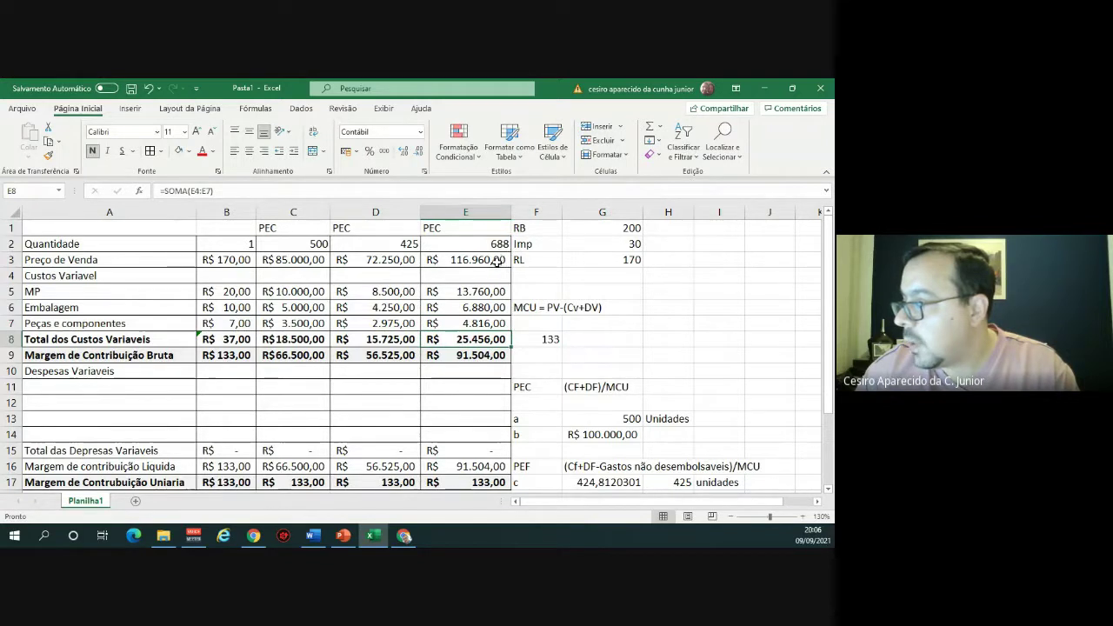
Review column E's sales value, net contribution margin, fixed costs and Lucro for the 688-unit scenario.
key("Up")
key("Up")
key("Up")
key("Up")
key("Up")
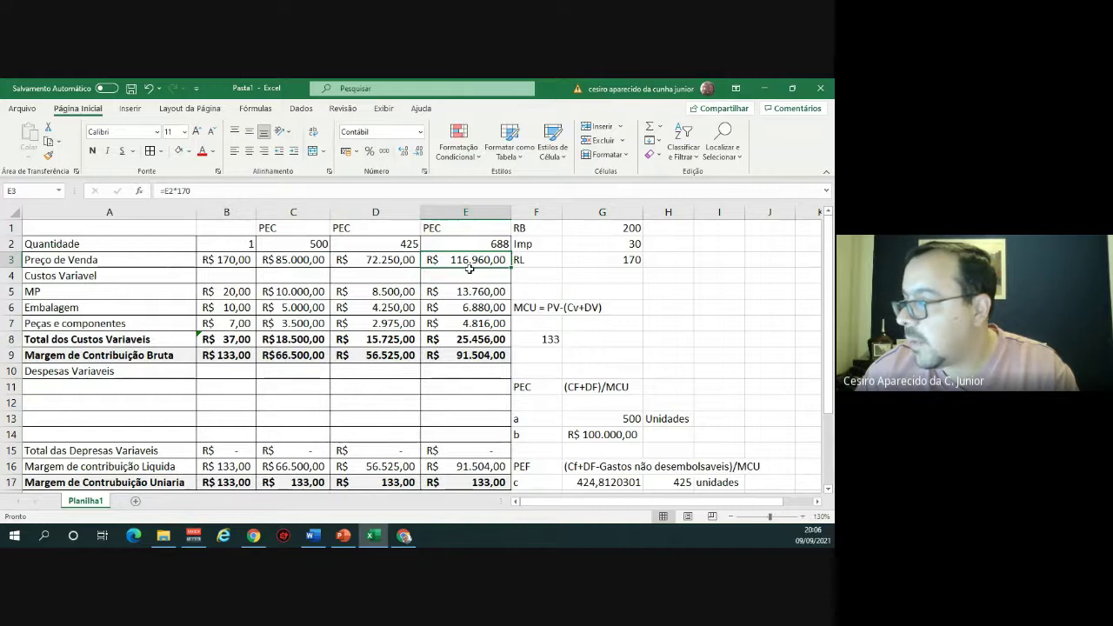
scroll(488, 270, "down", 2)
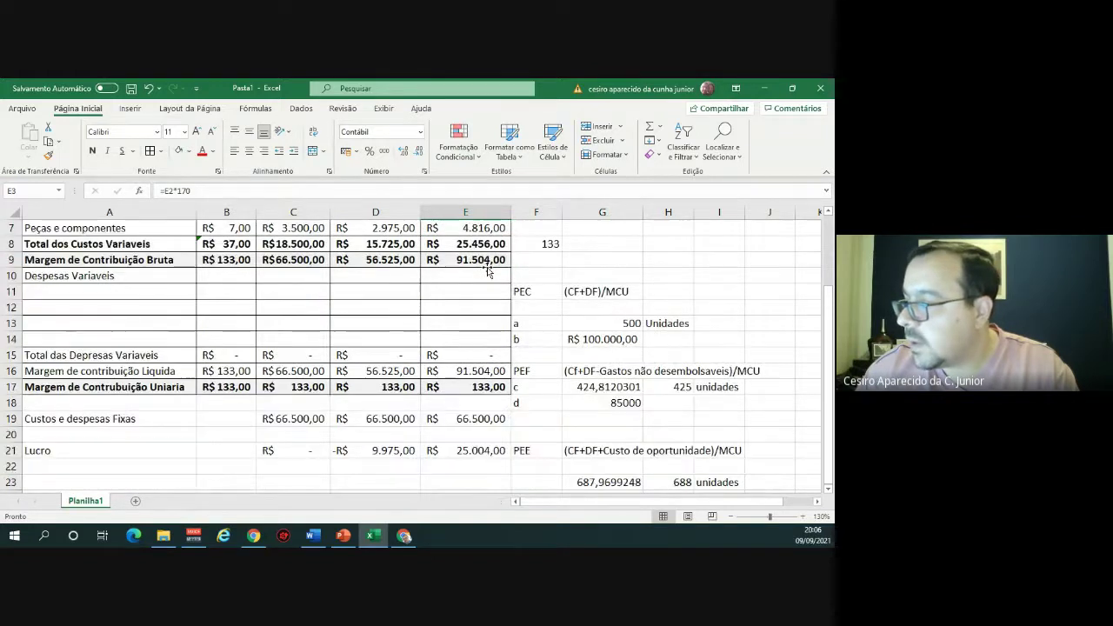
left_click(457, 371)
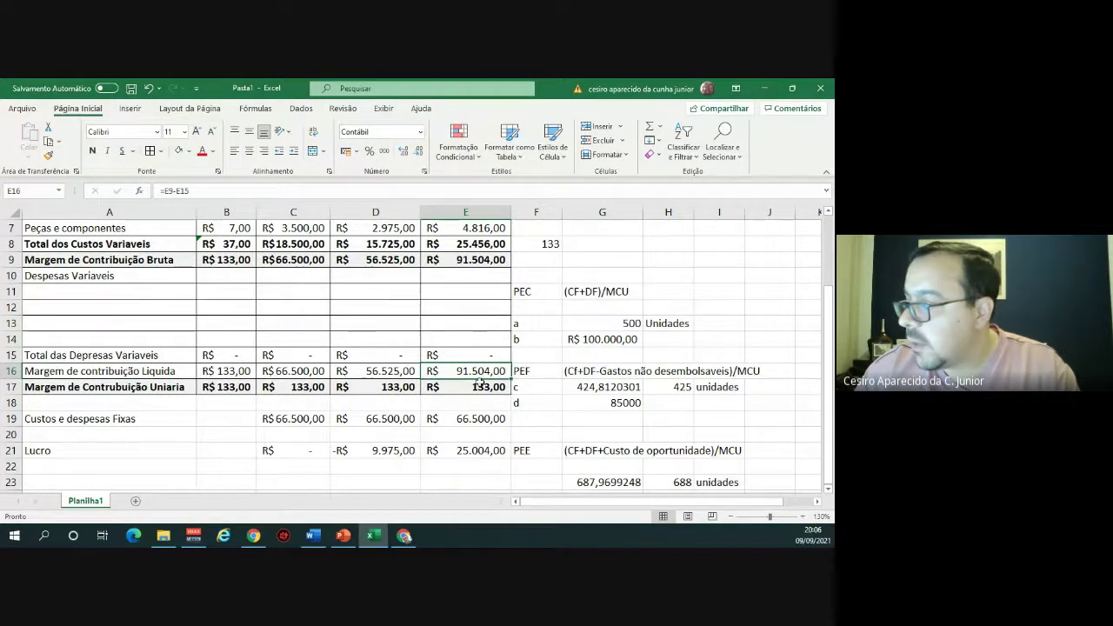
left_click(485, 423)
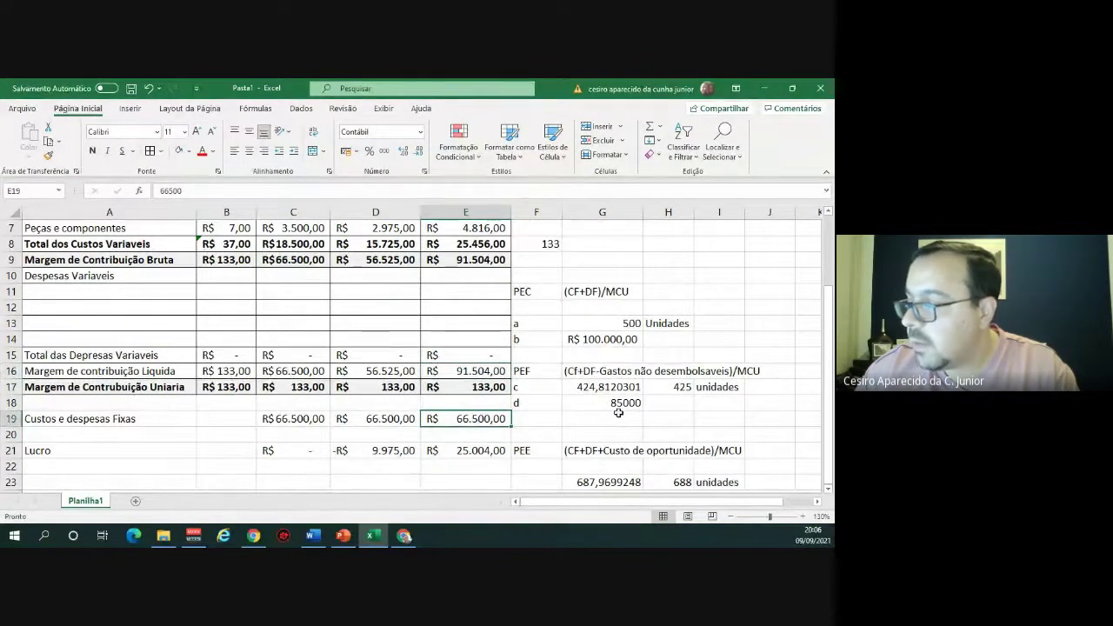
key("Down")
key("Down")
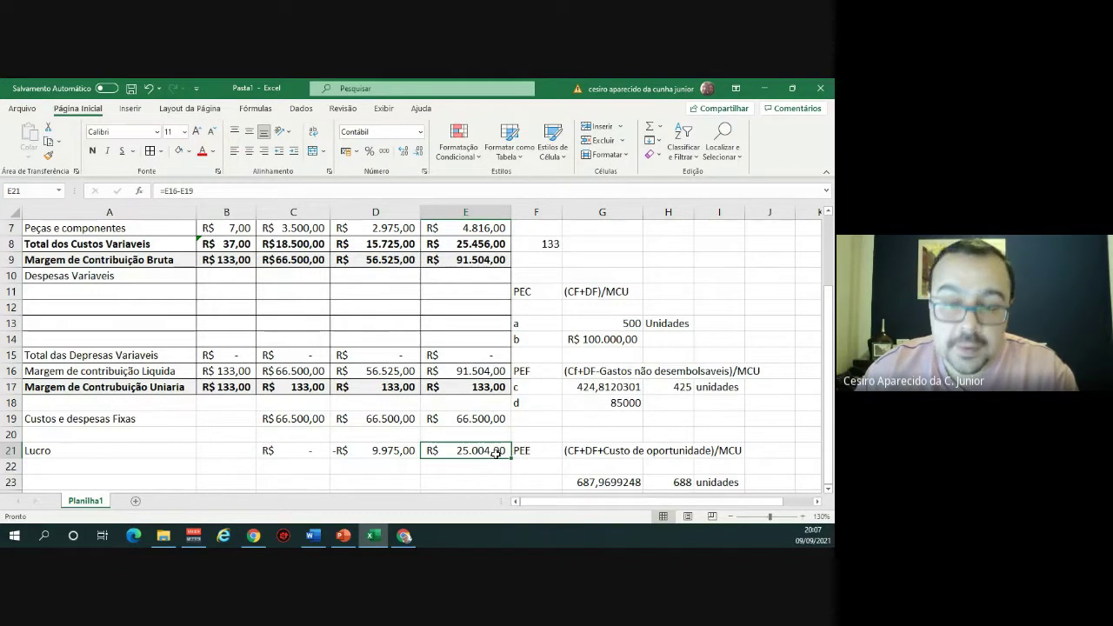
Calculate the PEE in value in H24 with the formula =H23*200.
scroll(531, 449, "down", 1)
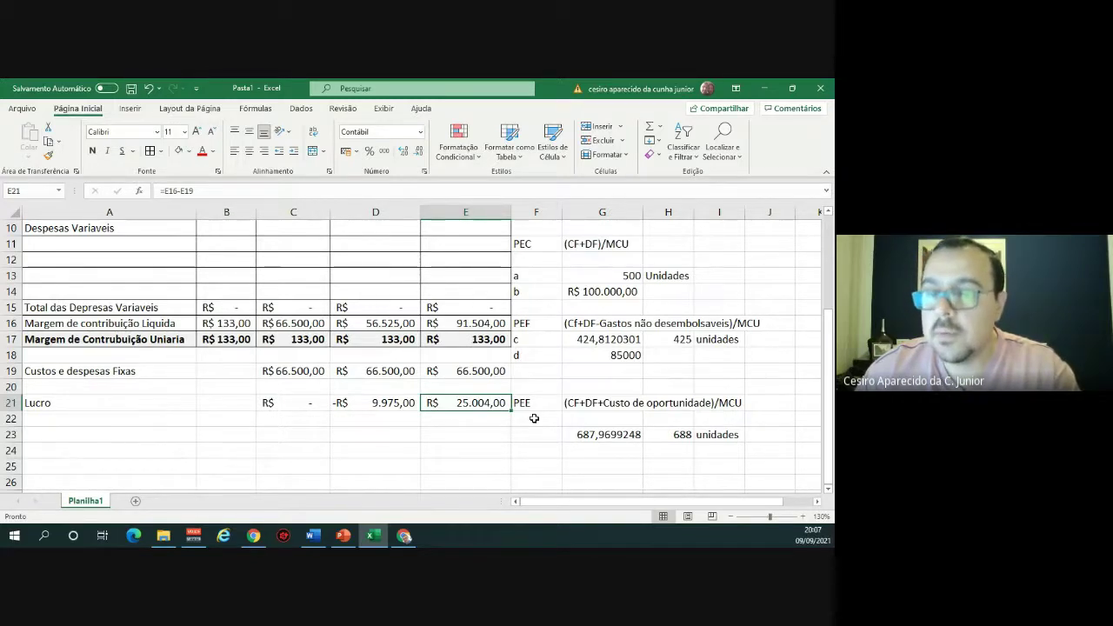
double_click(660, 450)
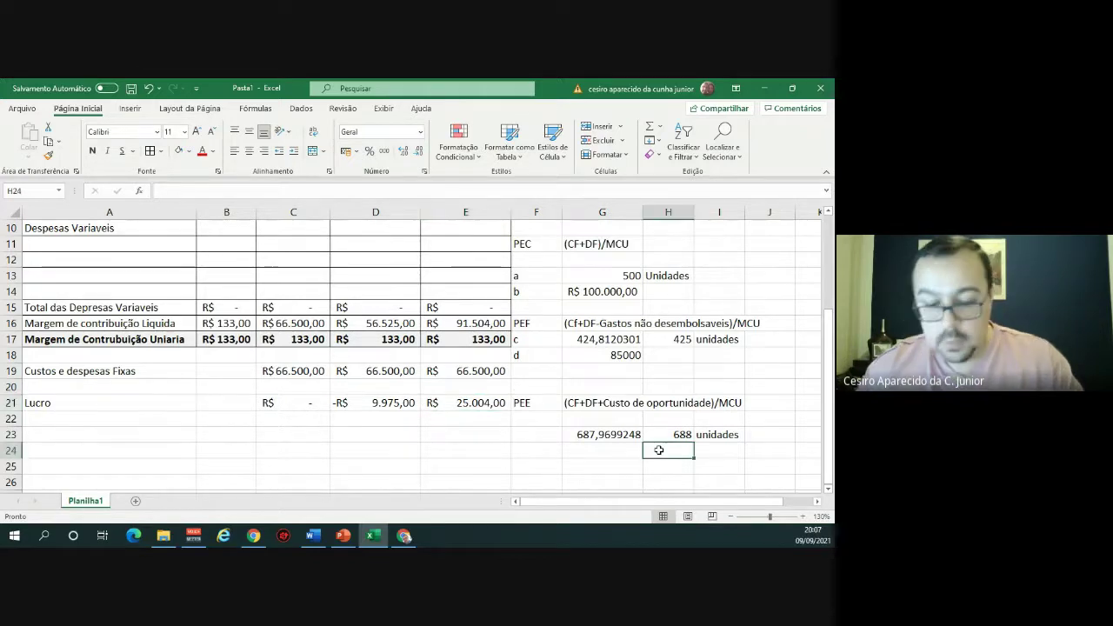
type("=")
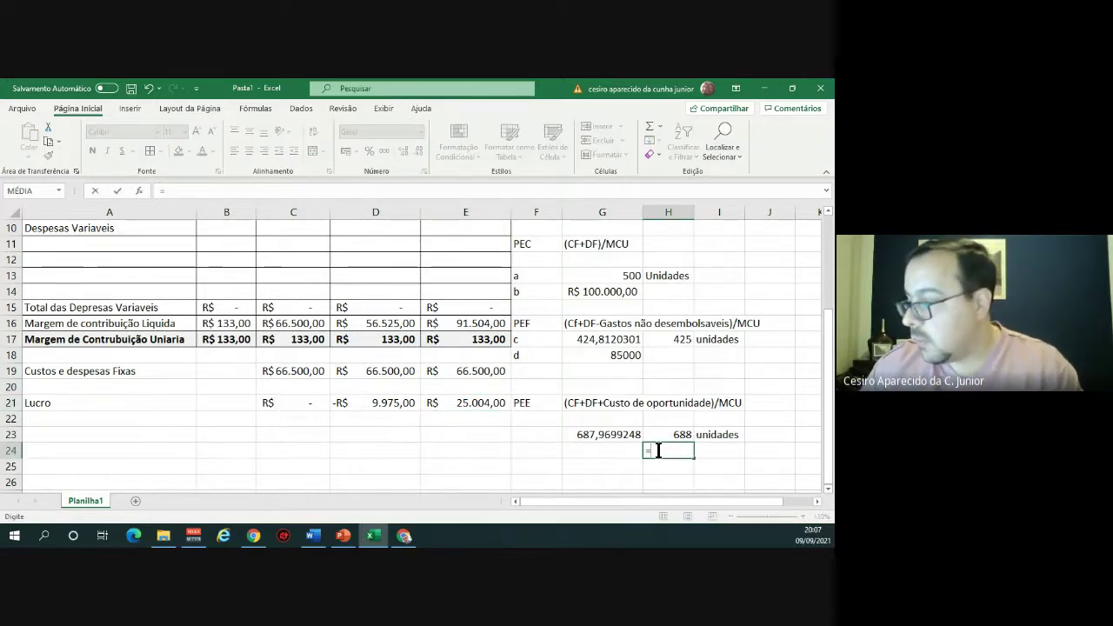
key("Up")
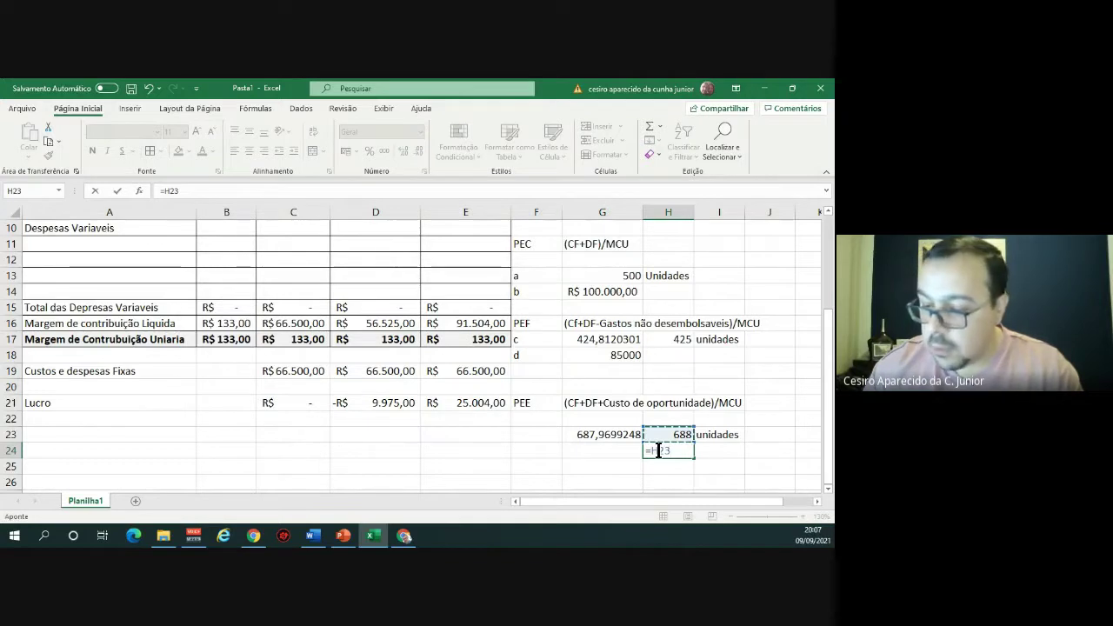
type("*200")
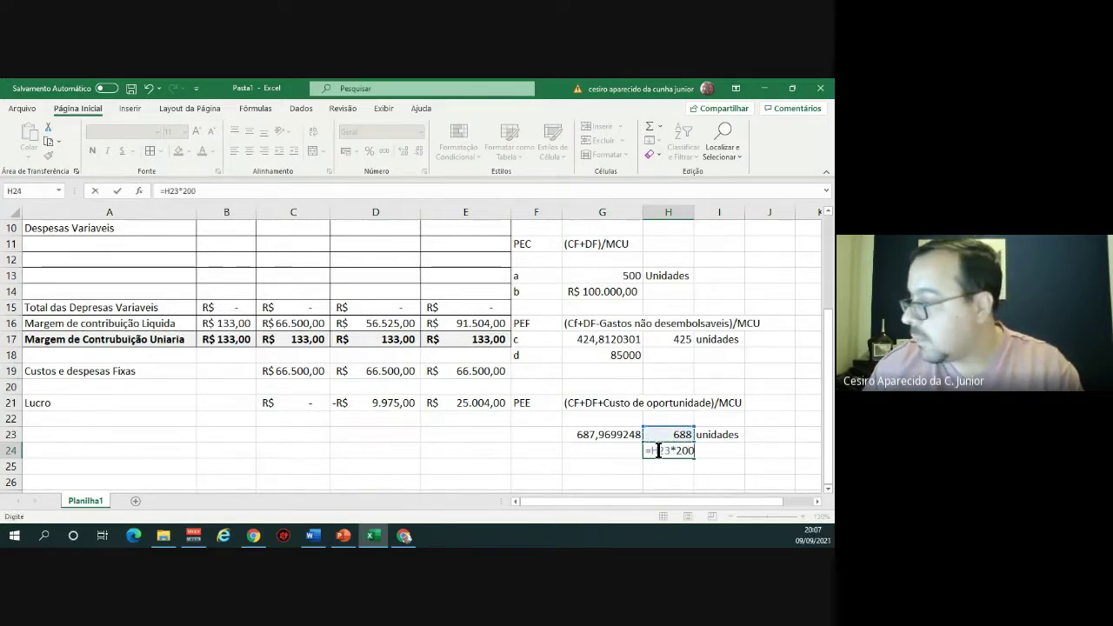
key("Return")
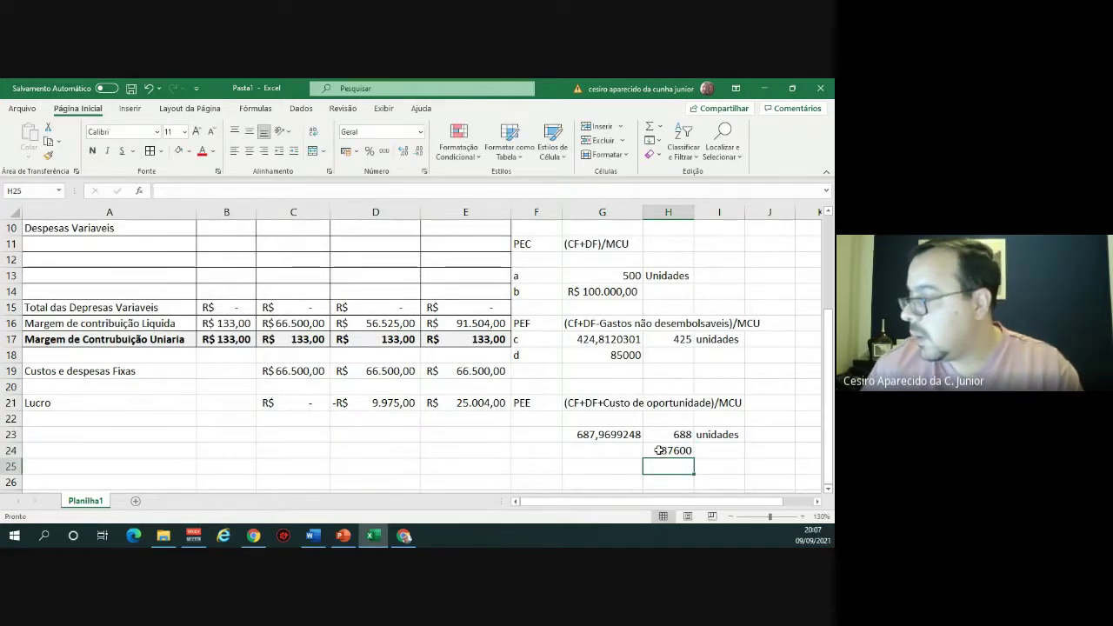
Apply the R$ accounting format to the PEE value in H24 and the PEF value in G18.
left_click(660, 451)
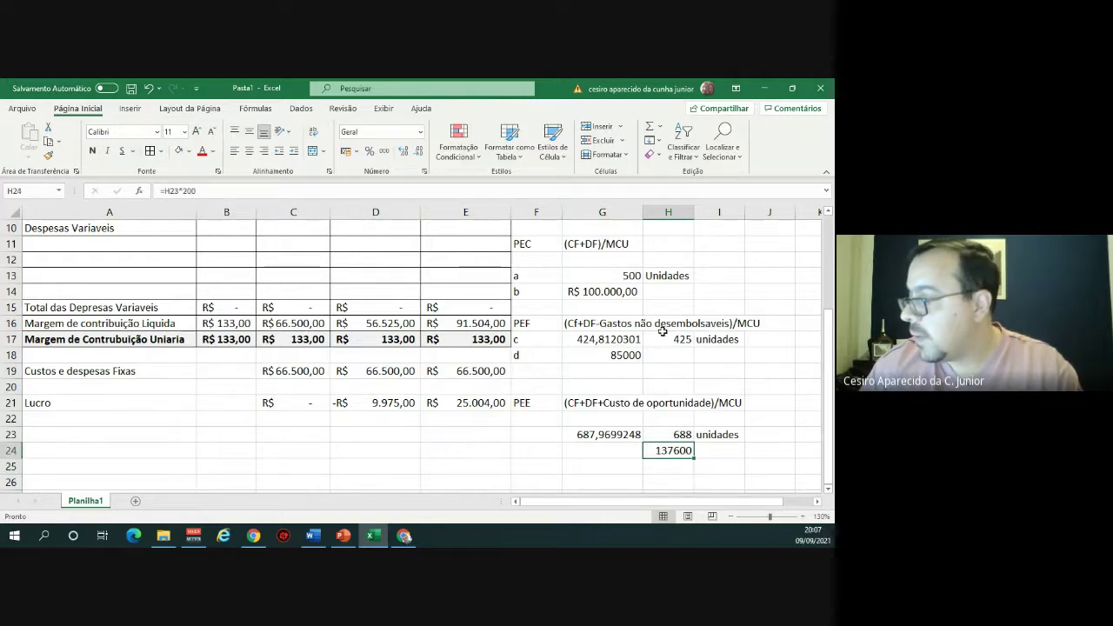
left_click(346, 156)
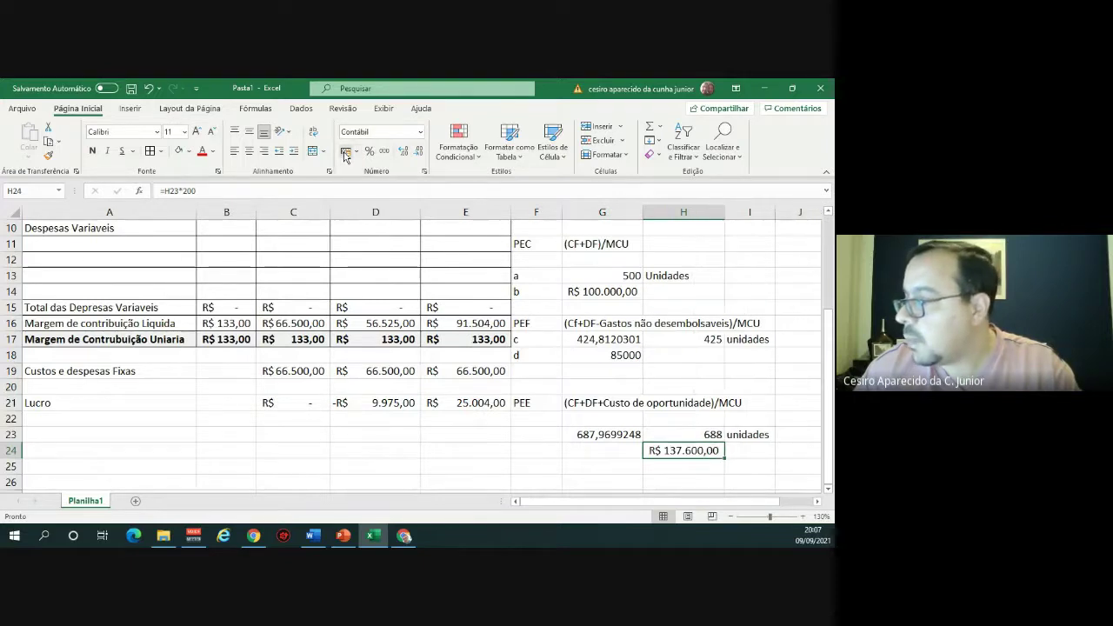
left_click(591, 351)
left_click(345, 156)
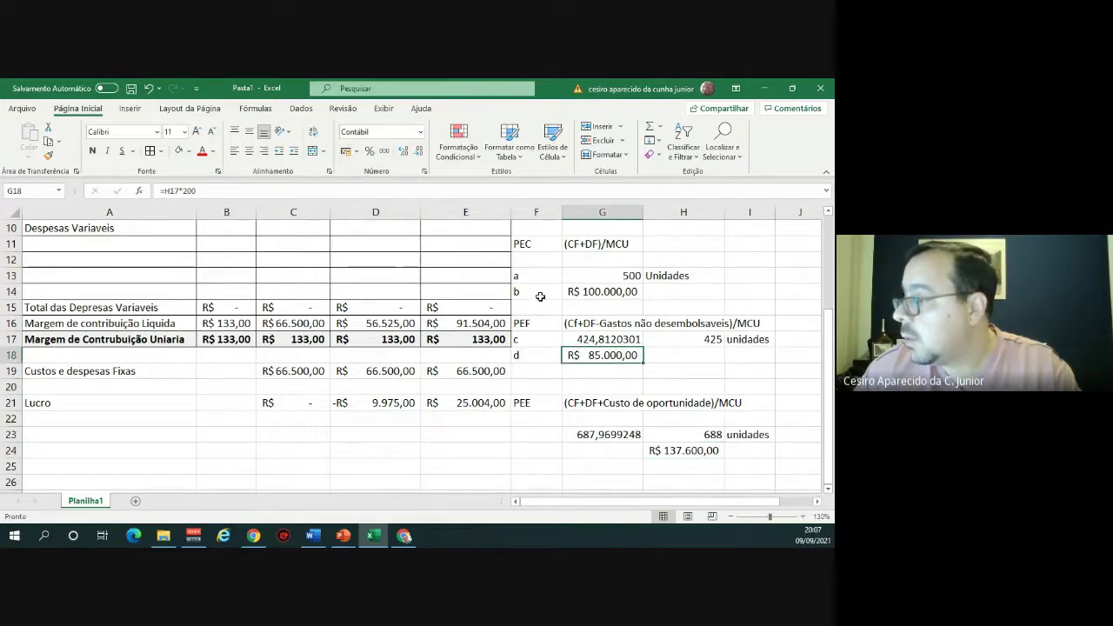
Rename the sheet Planilha1 as Ex 01.
double_click(95, 501)
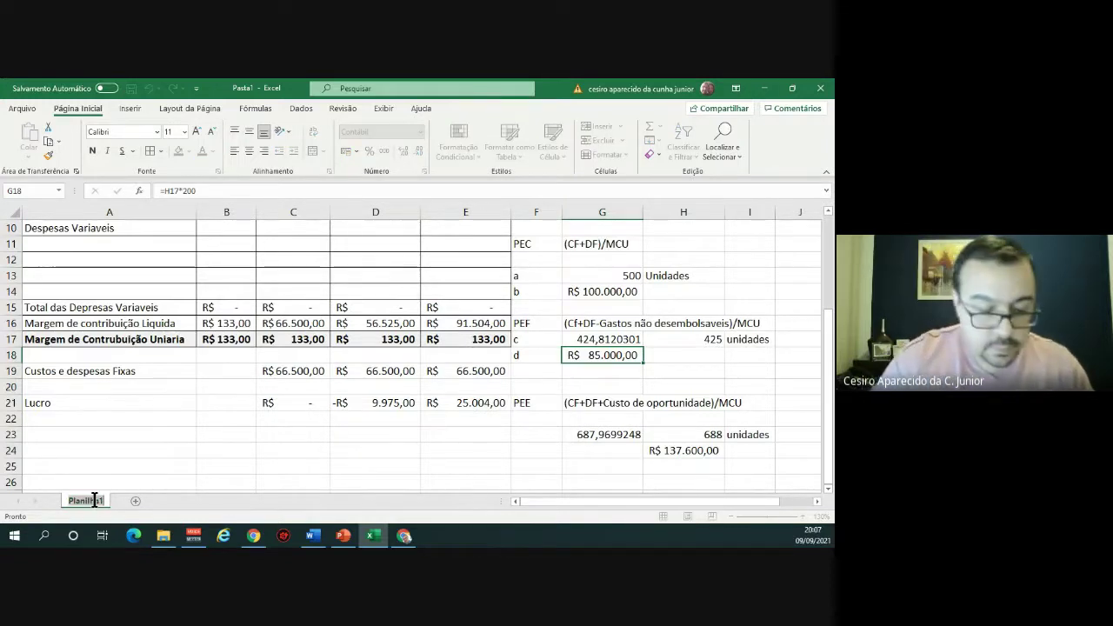
double_click(94, 500)
type("Ex")
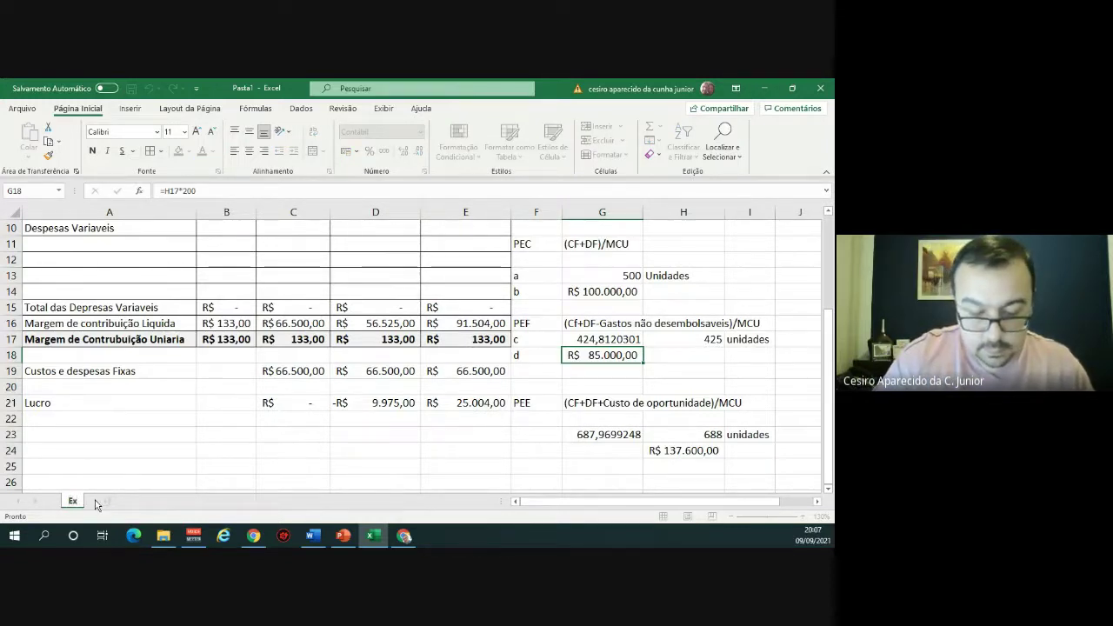
type(" 01")
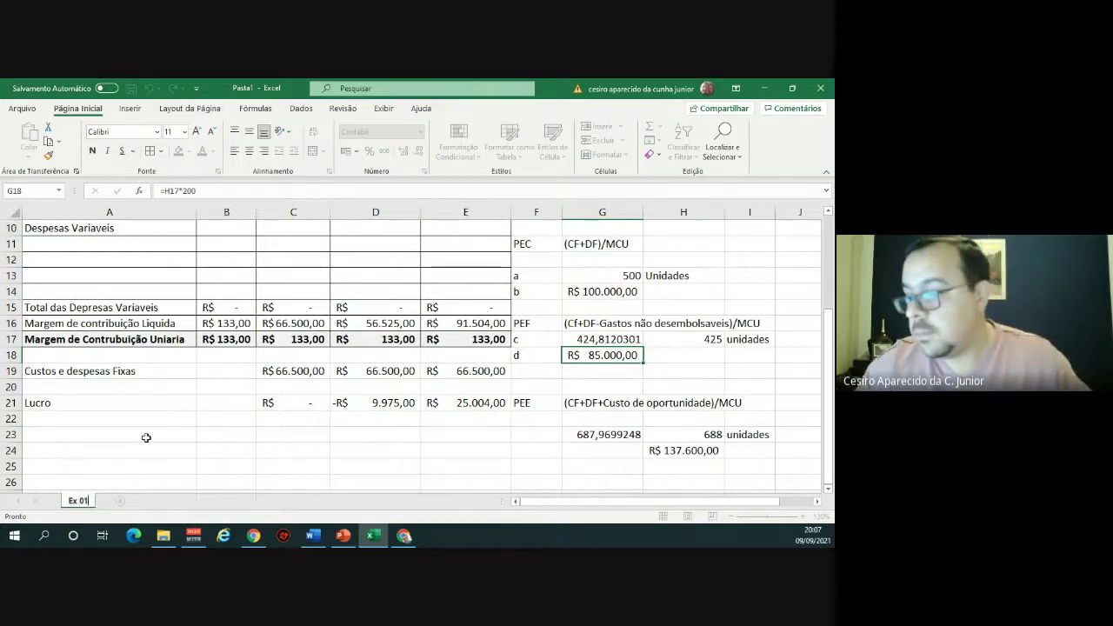
left_click(146, 438)
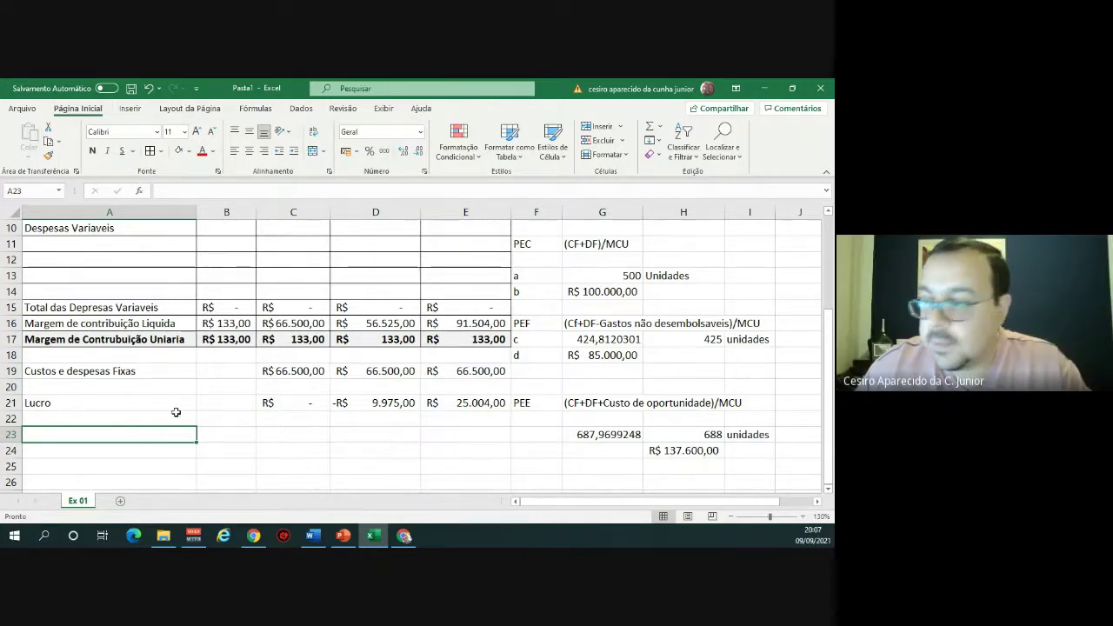
Add a new sheet and copy the income table A1:E21 from Ex 01 into it, starting at A1.
left_click(118, 502)
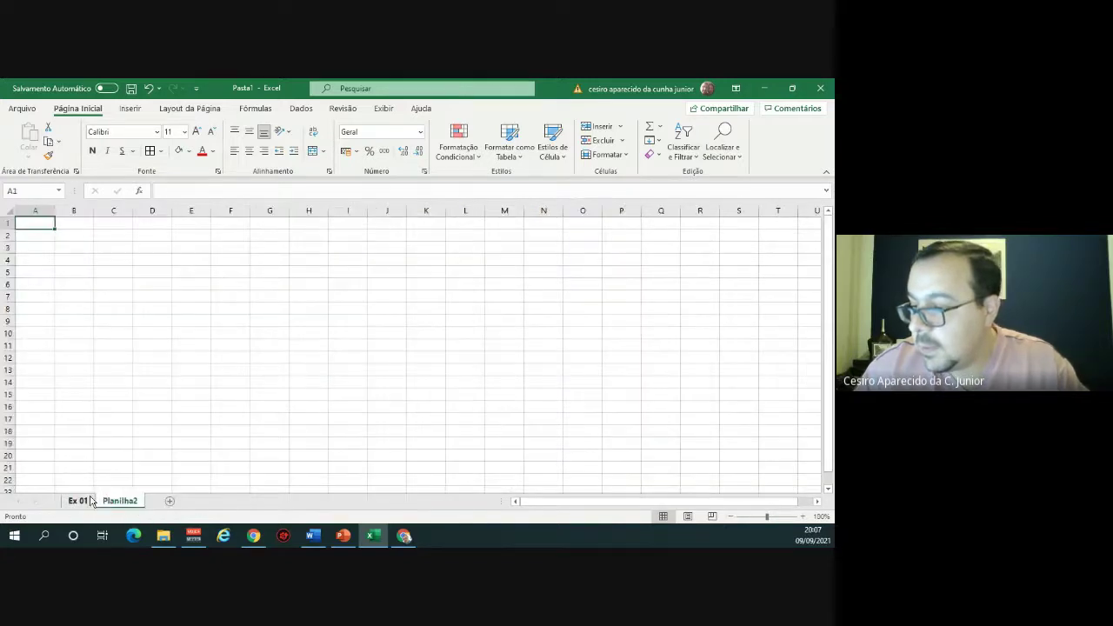
left_click(77, 501)
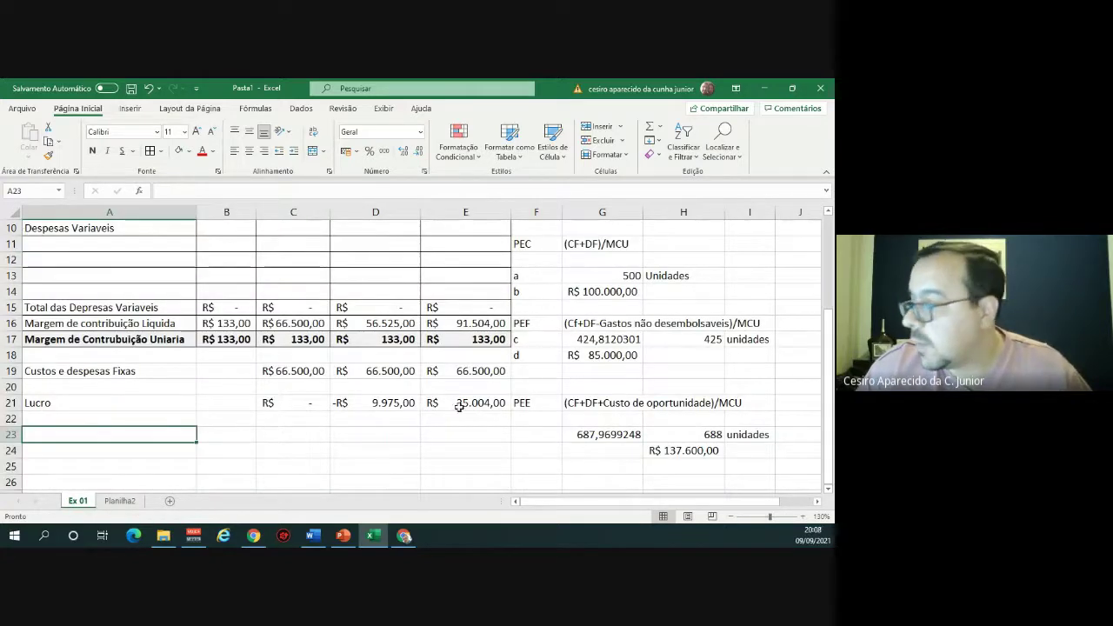
left_click_drag(464, 407, 25, 227)
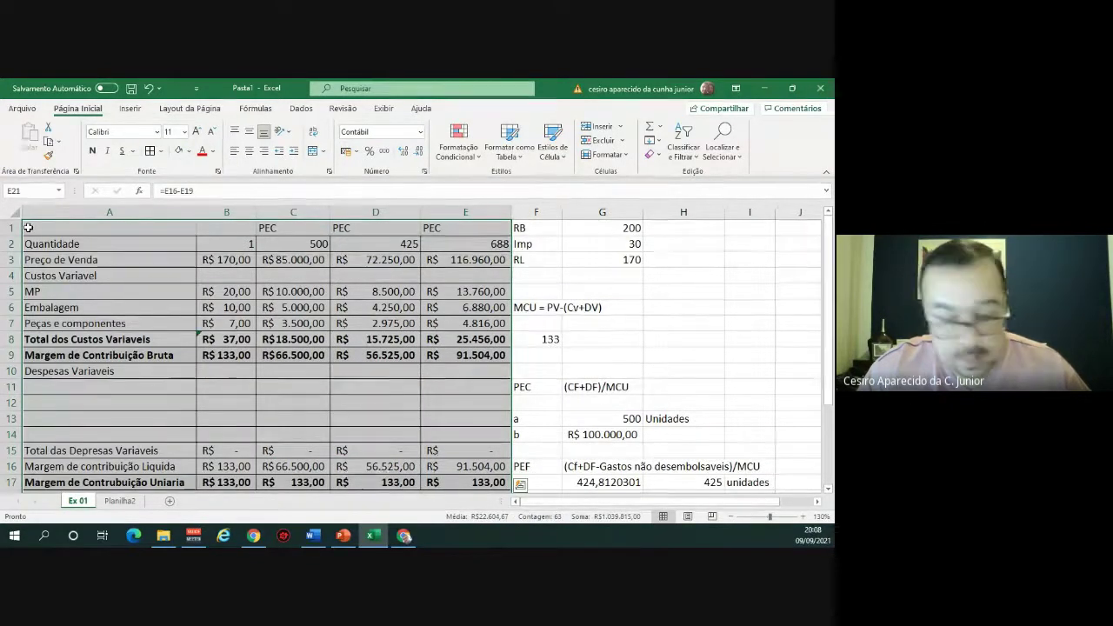
key("ctrl+c")
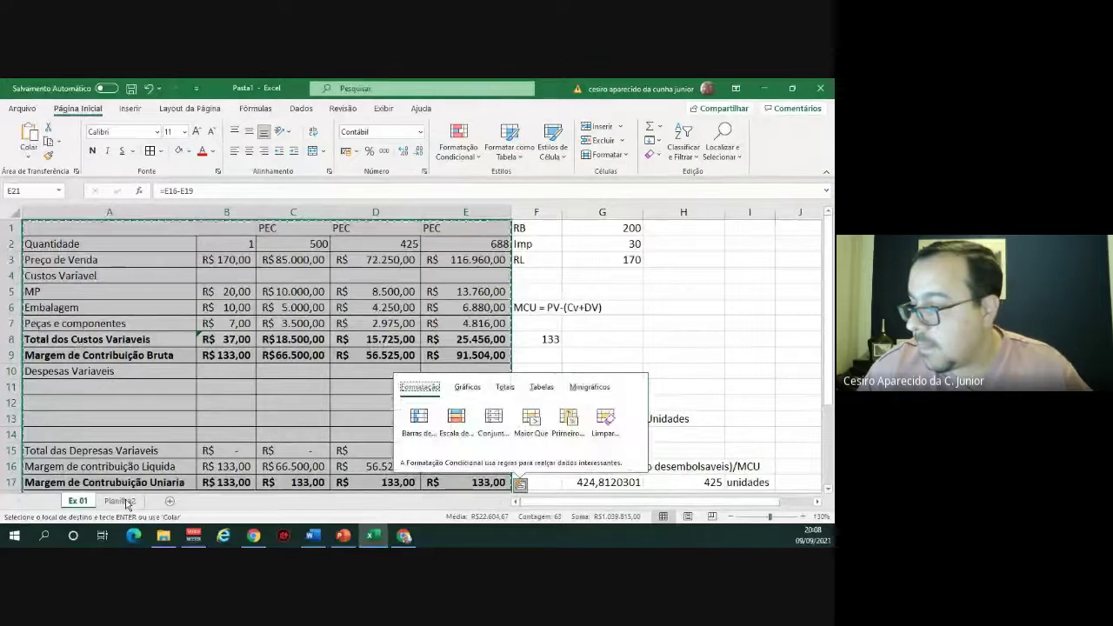
left_click(120, 502)
key("ctrl+v")
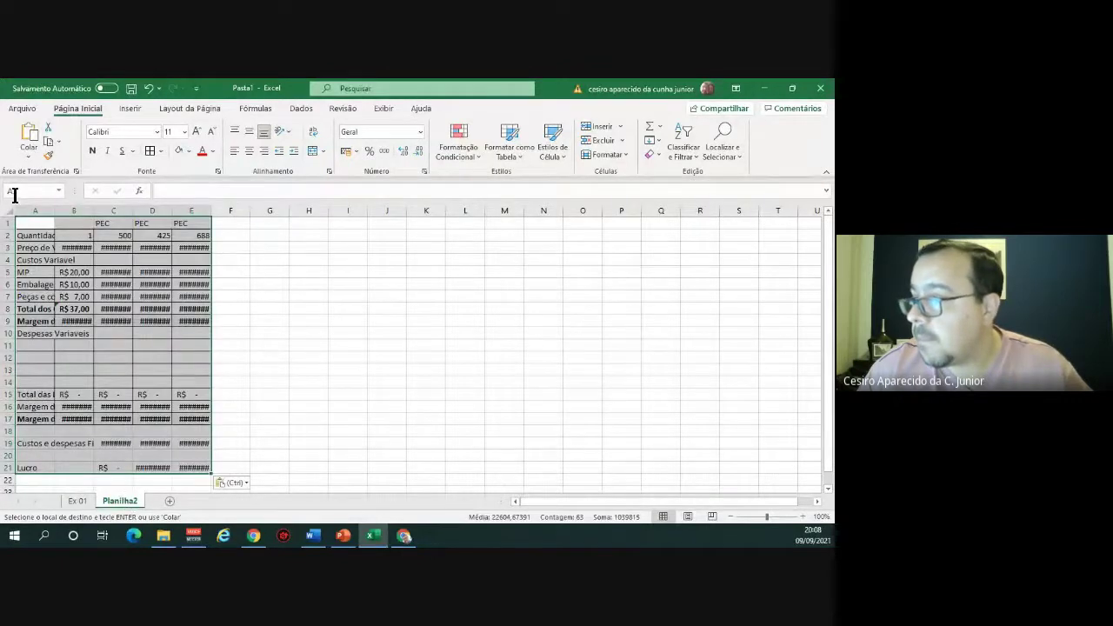
Auto-fit the widths of columns A to E on the new sheet to their contents.
left_click_drag(29, 210, 204, 209)
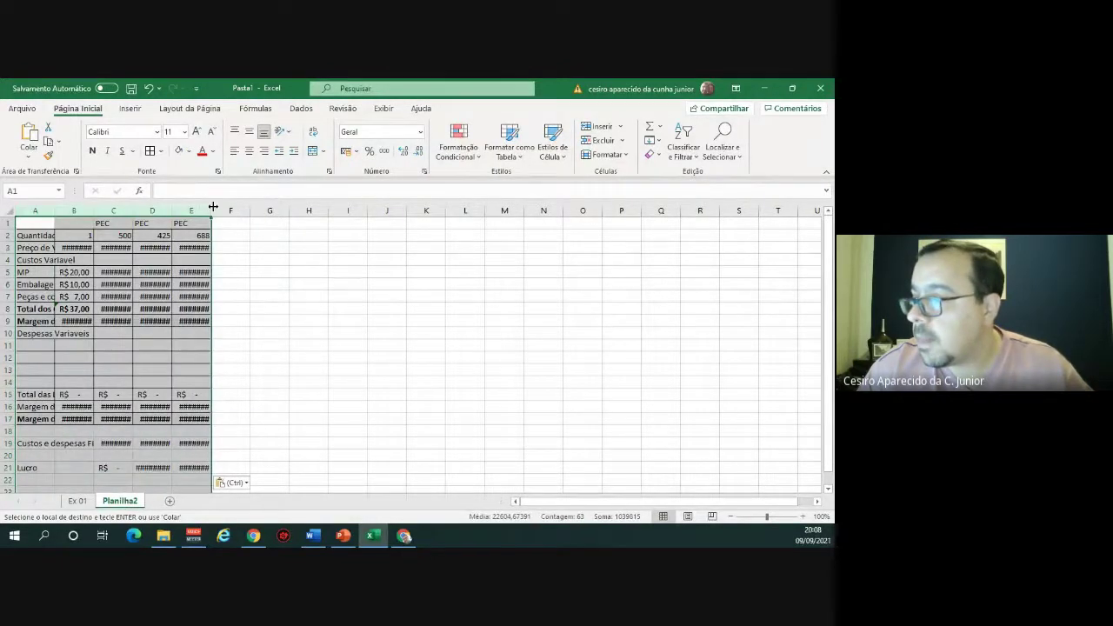
double_click(214, 209)
left_click(232, 236)
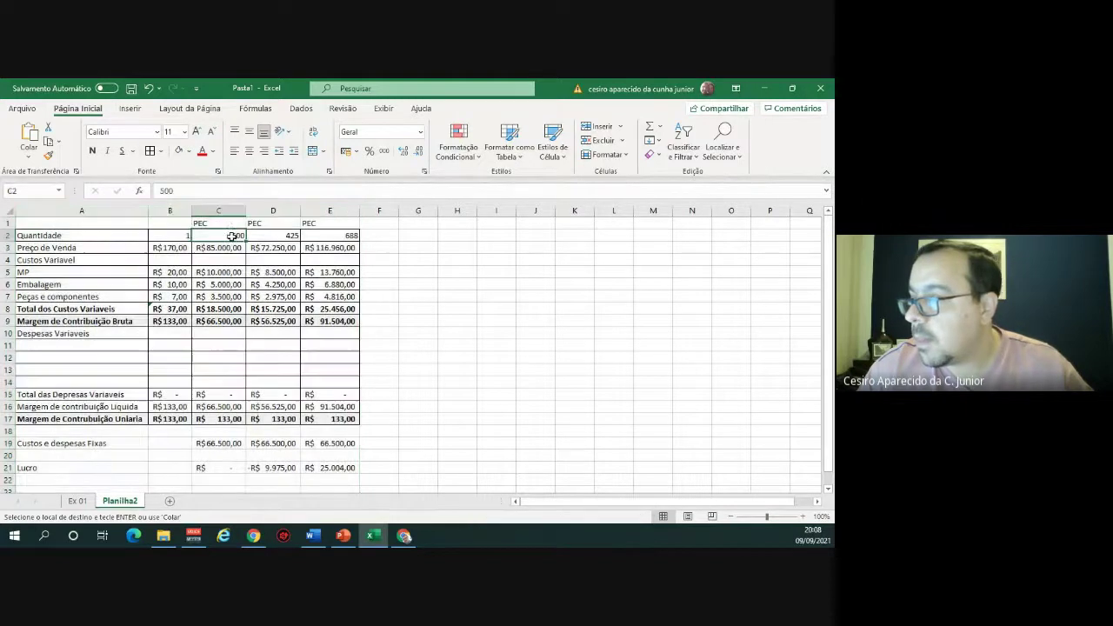
Clear the copied figures: quantities in B2:E2, unit variable costs and their total in B5:B8, and fixed costs in C19:E19.
left_click_drag(184, 235, 334, 233)
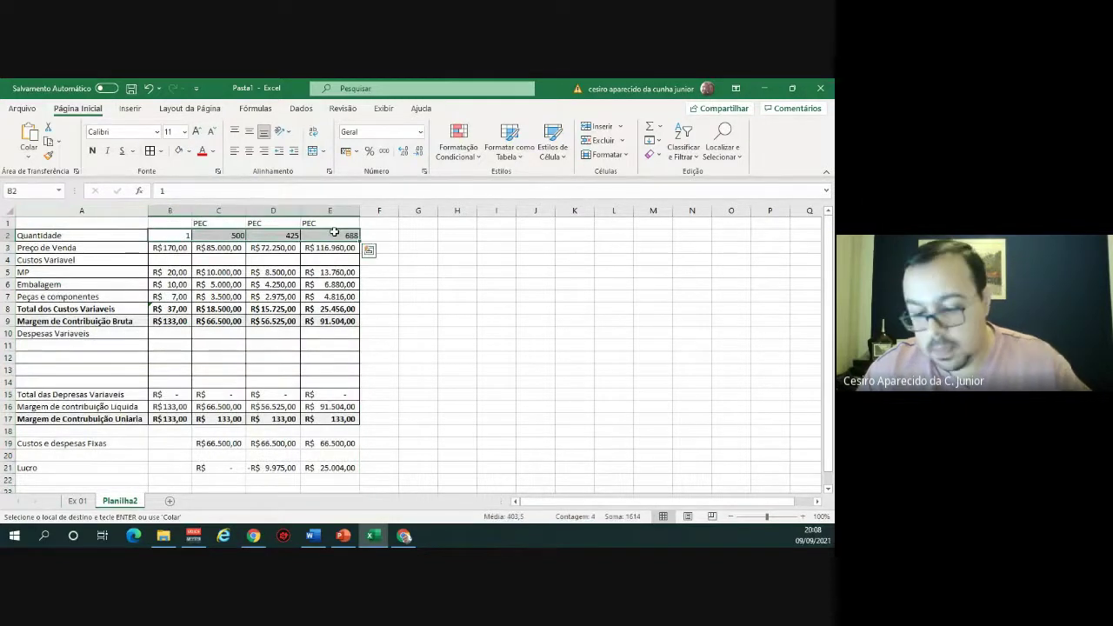
key("Delete")
left_click(177, 273)
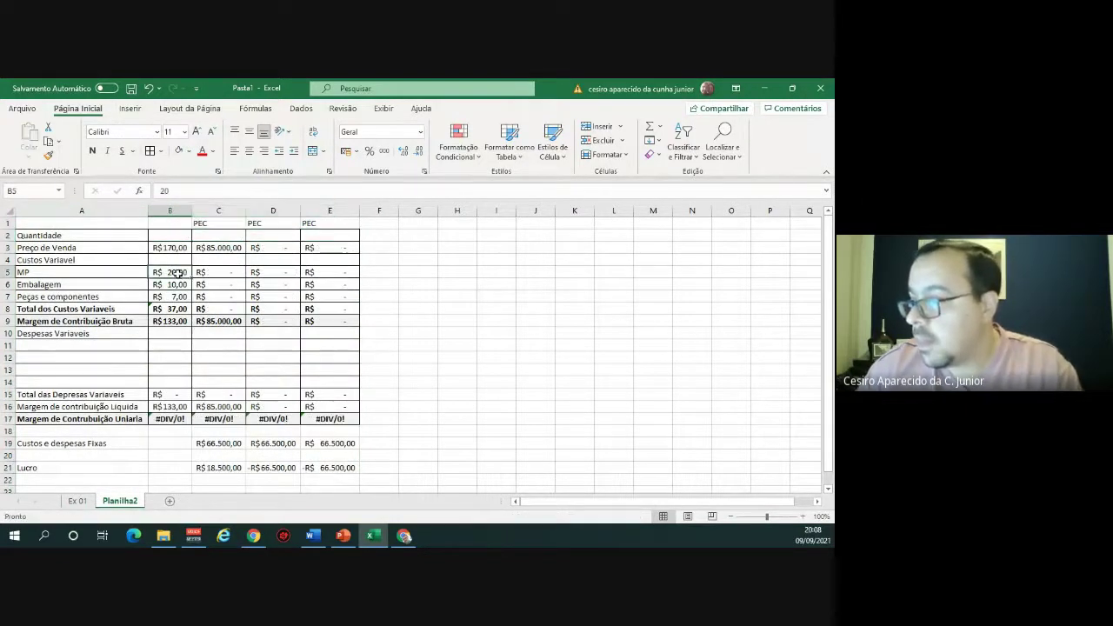
left_click_drag(177, 272, 177, 306)
key("Delete")
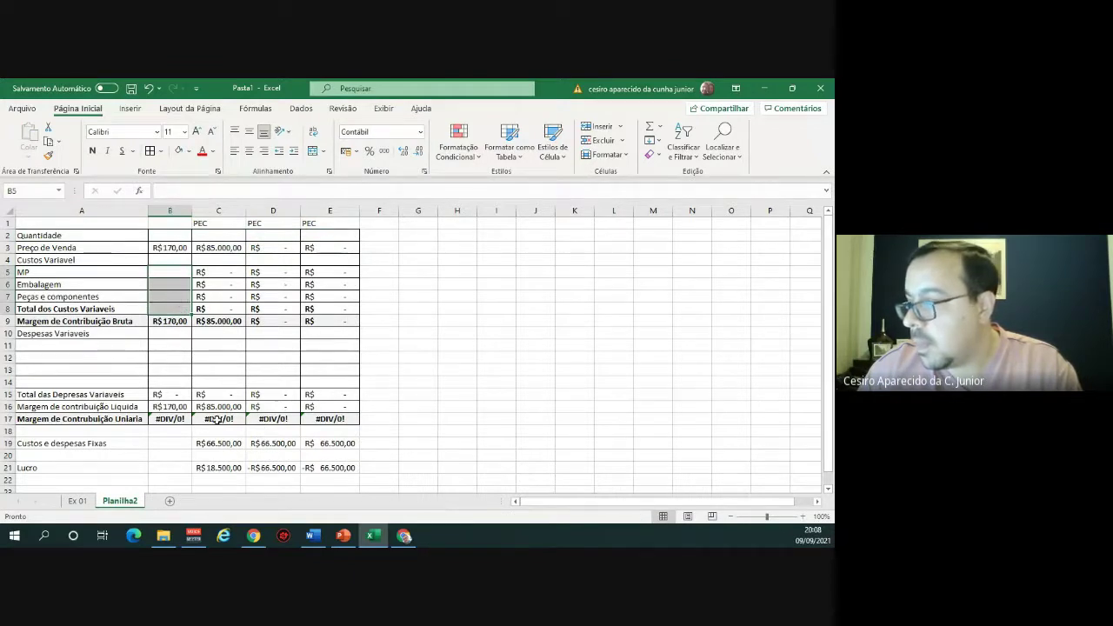
left_click_drag(206, 444, 348, 442)
key("Delete")
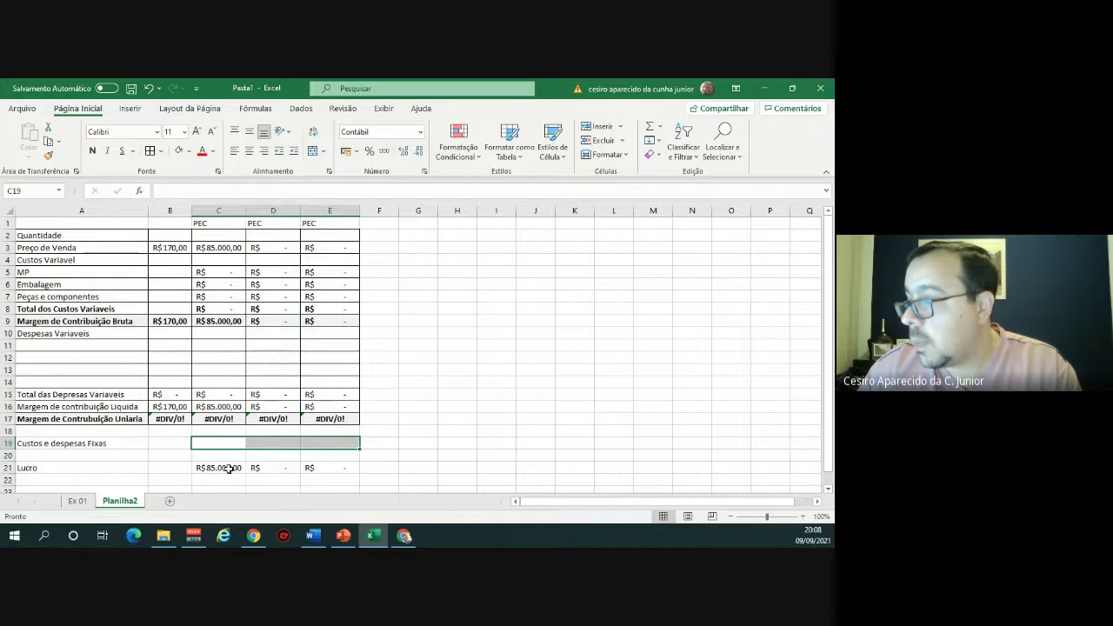
Replace the Preço de Venda formula in C3 with =C2*B3.
left_click(221, 248)
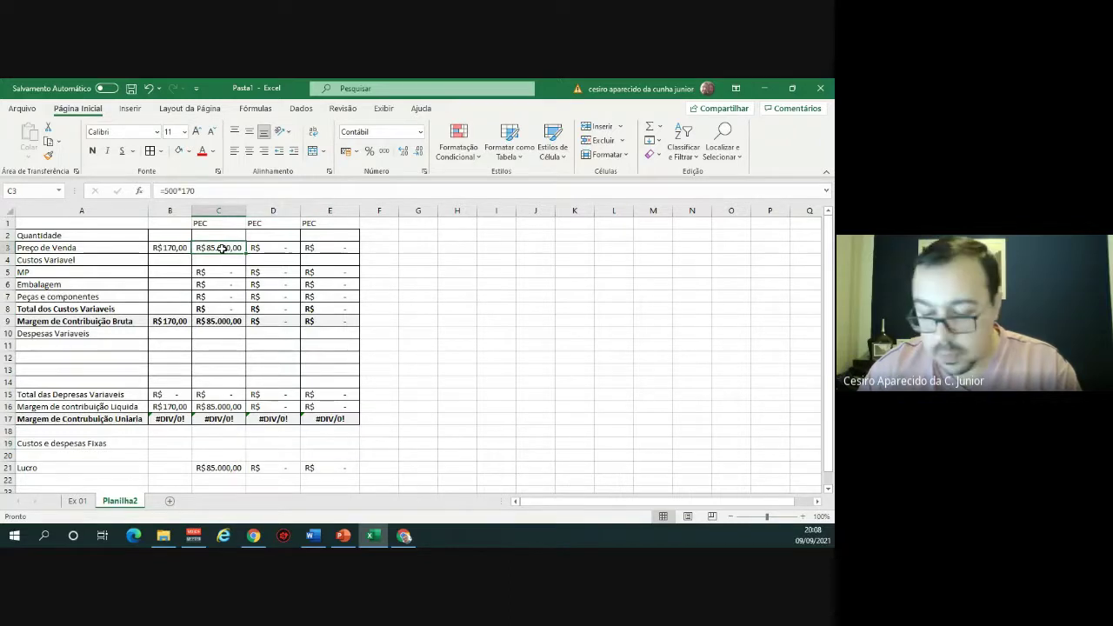
type("=")
key("Up")
type("*")
key("Left")
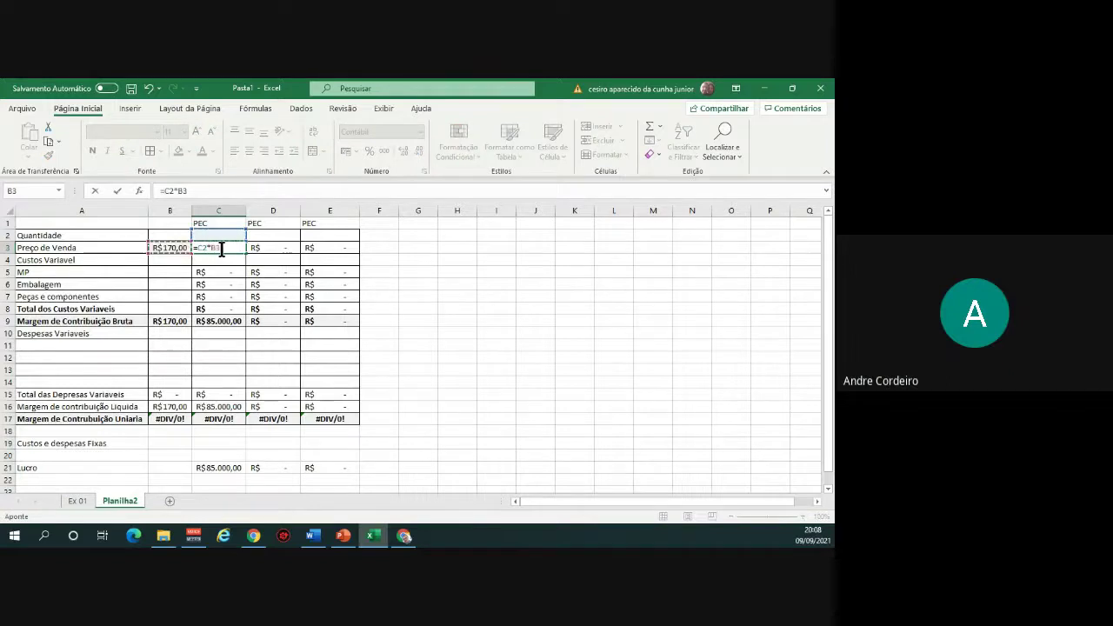
key("Return")
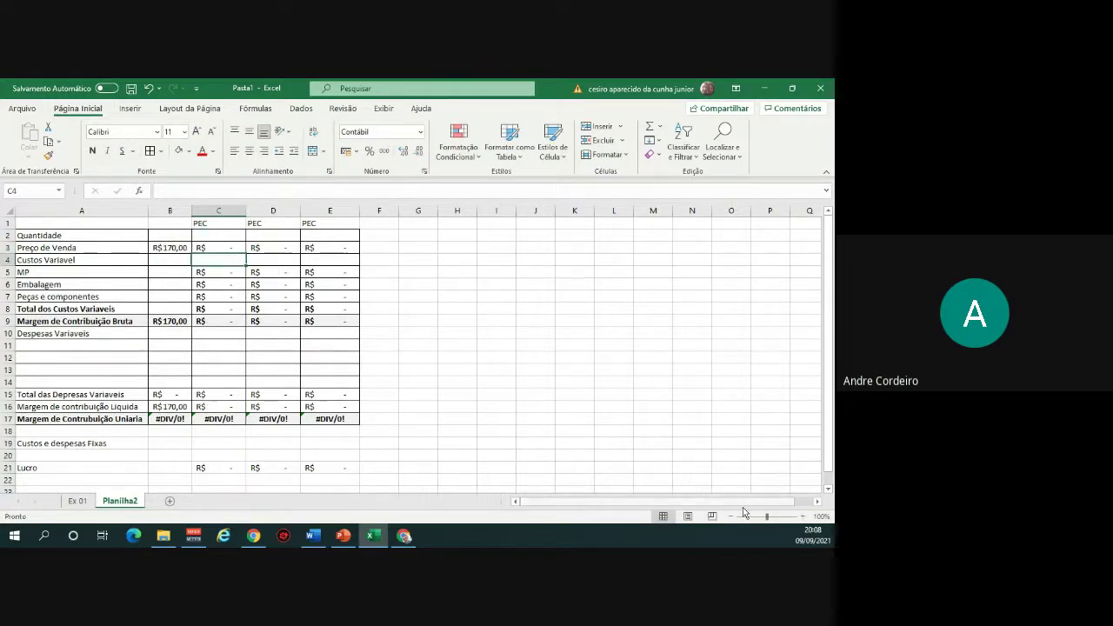
Zoom the new sheet to 140% and auto-fit columns B to E again.
left_click(803, 516)
left_click(803, 517)
left_click(803, 517)
left_click(802, 517)
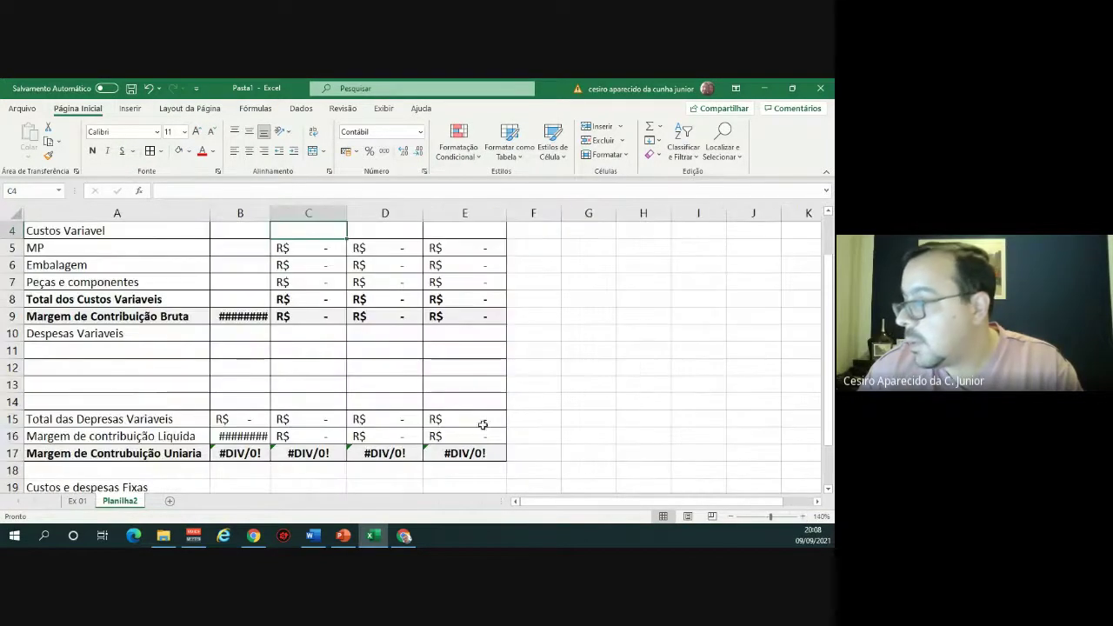
left_click_drag(251, 215, 508, 213)
double_click(507, 213)
scroll(301, 390, "up", 1)
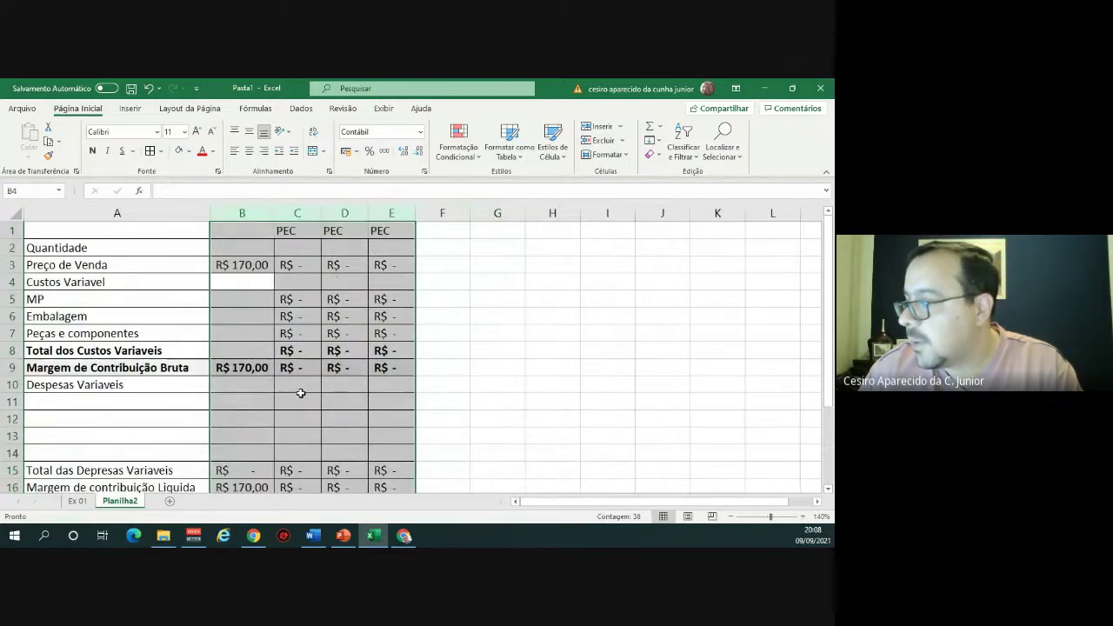
left_click(508, 281)
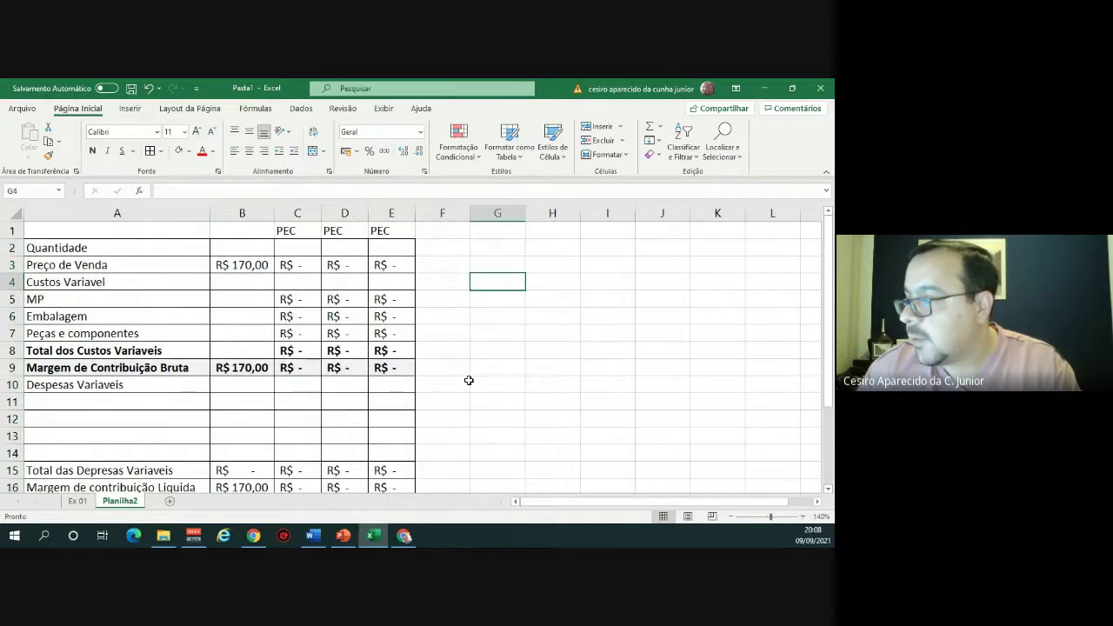
Consult exercise 02 in the Word document, then in Excel set Preço de Venda in B3 to 150 and Quantidade in B2 to 1.
left_click(313, 536)
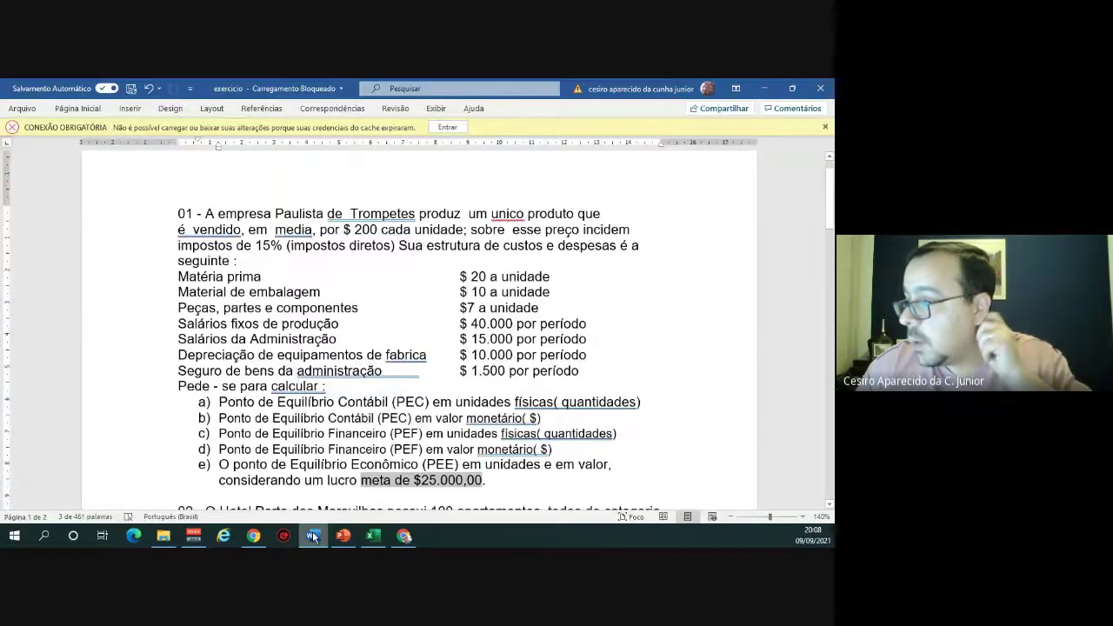
scroll(331, 326, "down", 4)
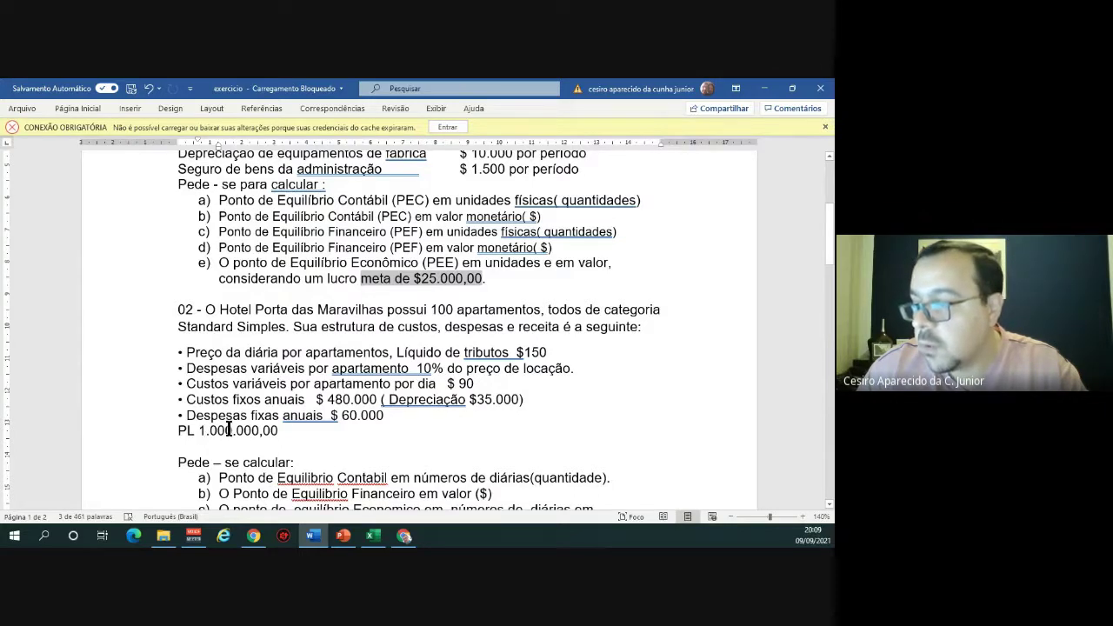
key("alt+Tab")
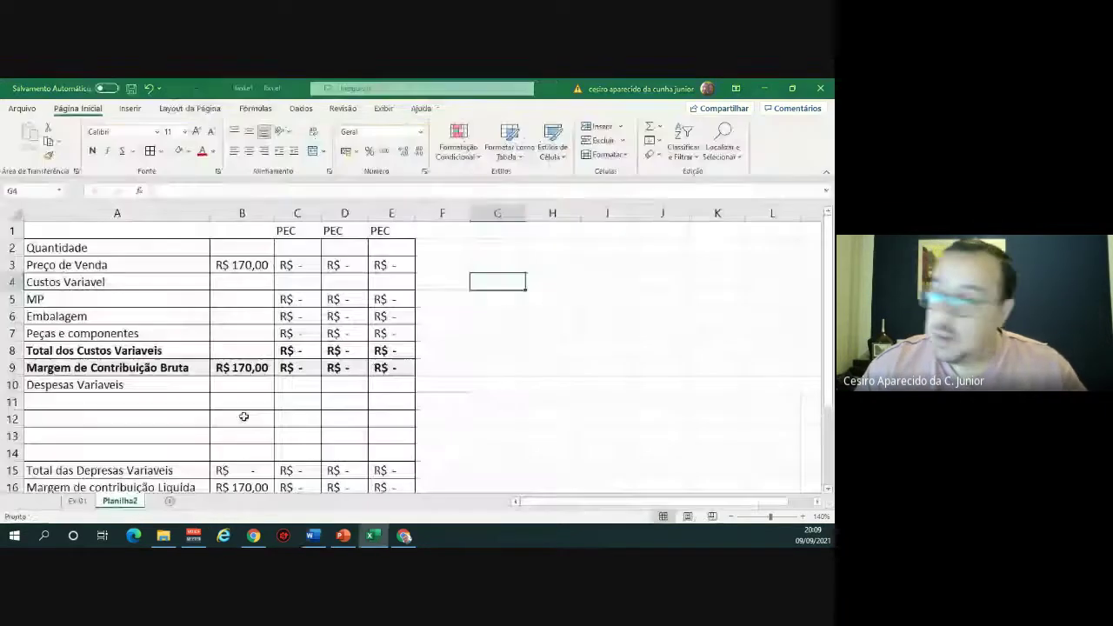
left_click(222, 264)
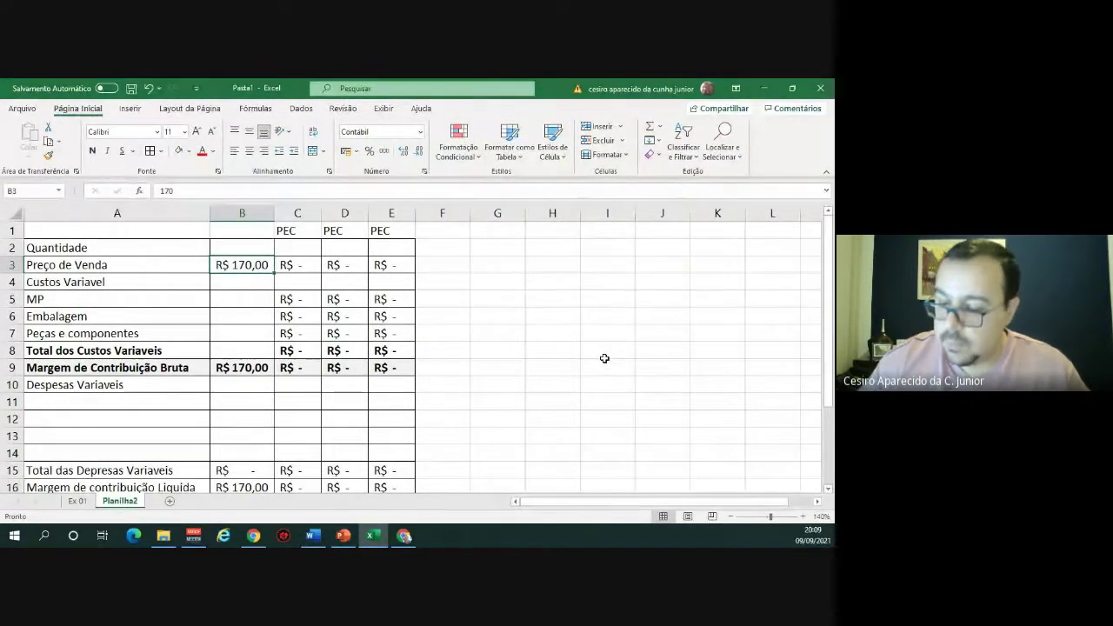
type("1500")
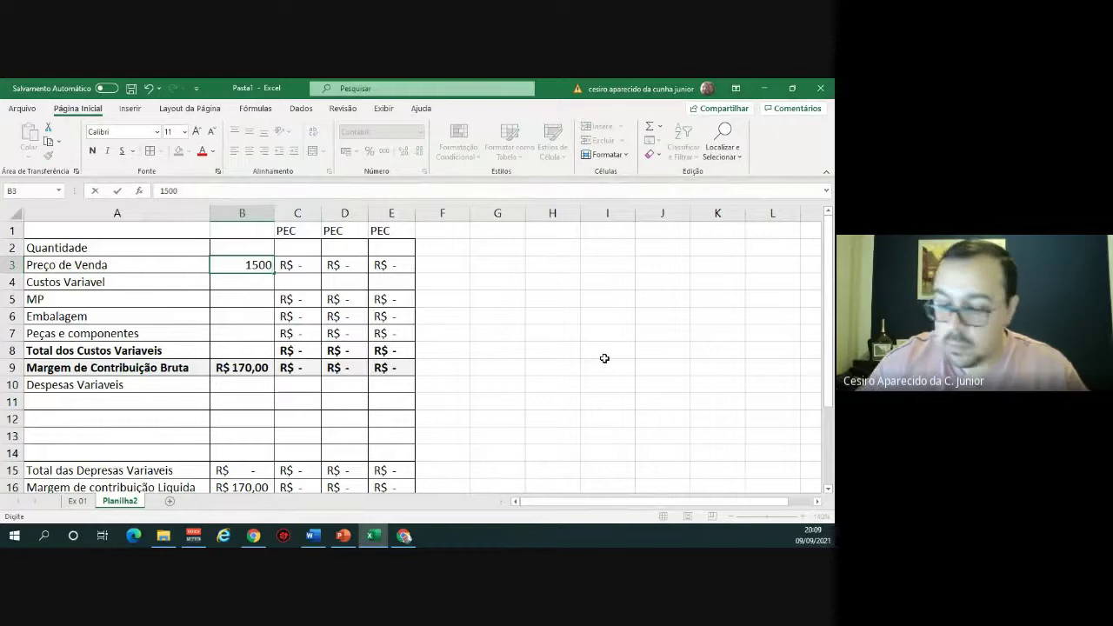
key("BackSpace")
key("Up")
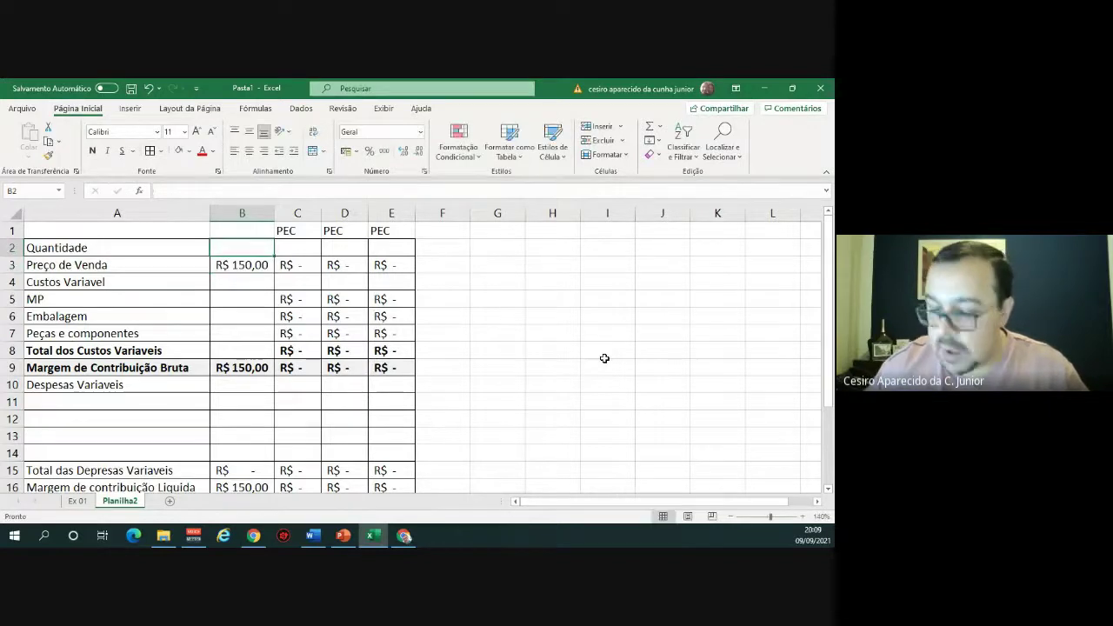
type("1")
key("Return")
Clear the MP, Embalagem and Peças e componentes labels in A5:A7.
key("Down")
key("Down")
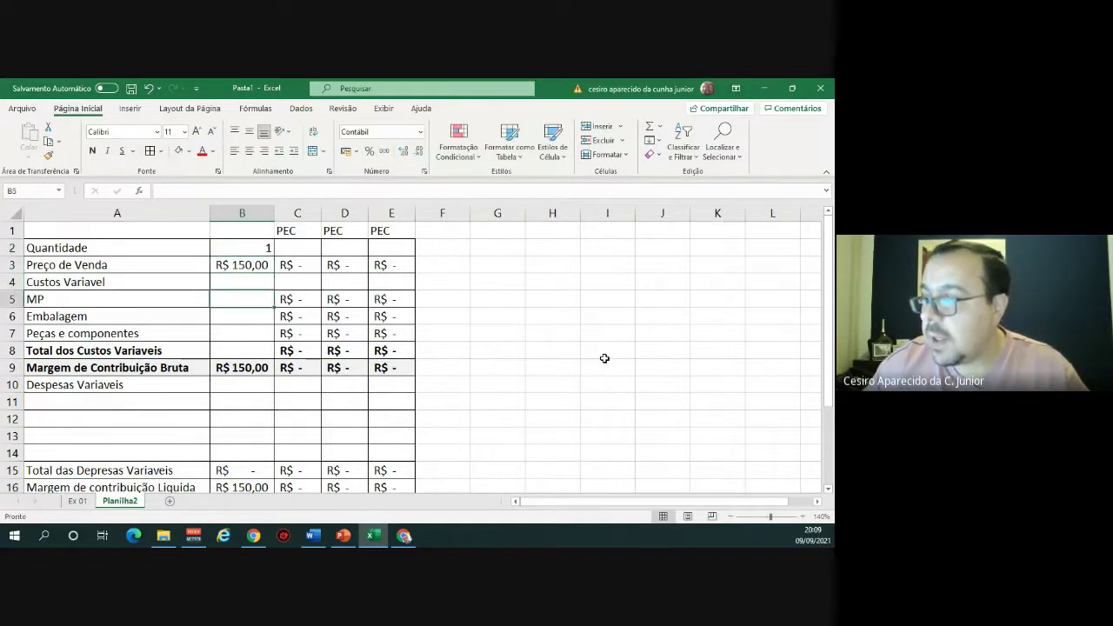
key("Right")
key("Down")
key("Down")
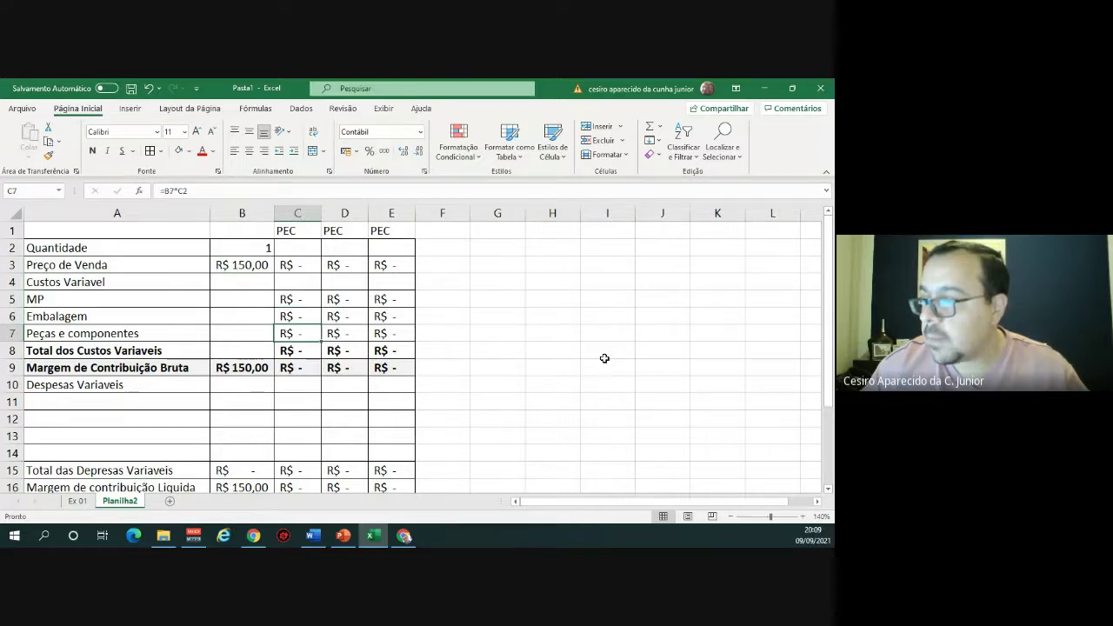
key("Left")
key("Left")
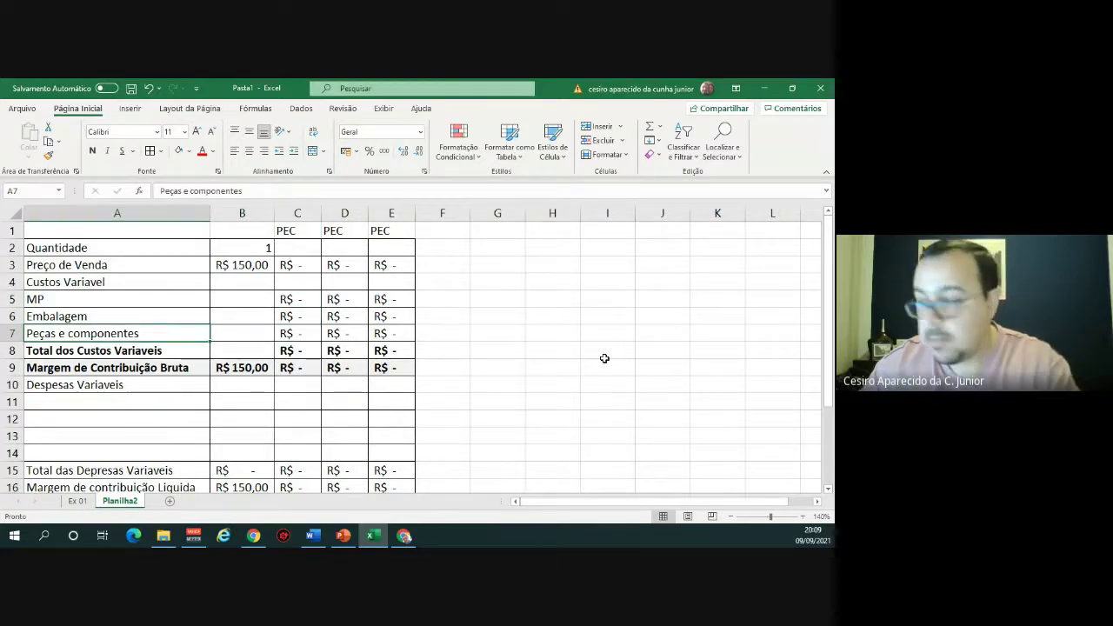
key("Delete")
key("Up")
key("Delete")
key("Up")
key("Delete")
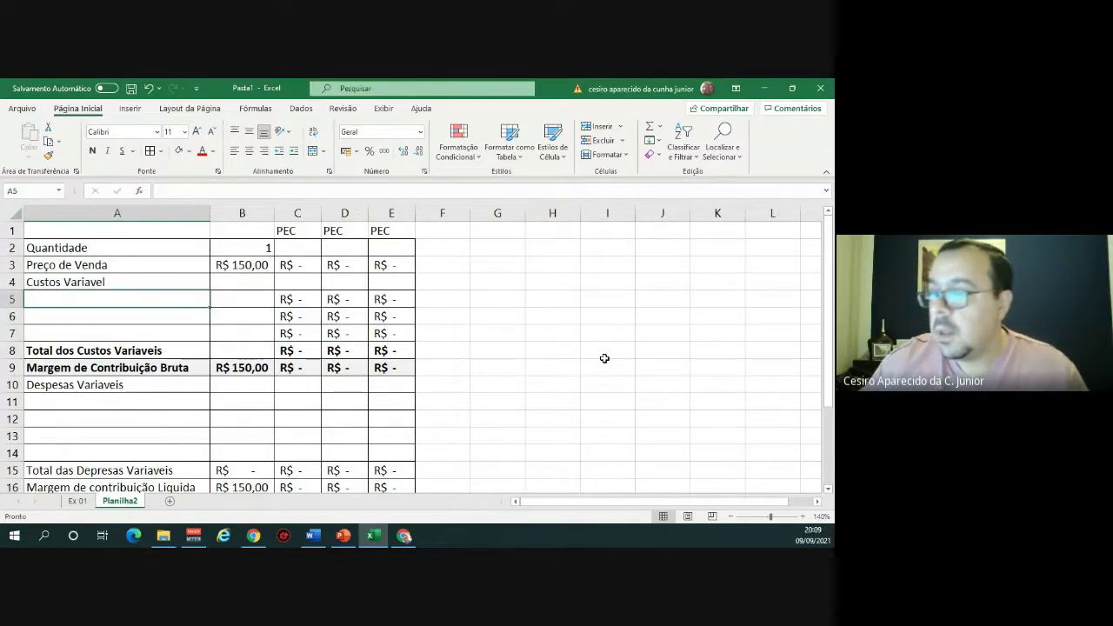
Consult exercise 02's variable cost in Word, then in Excel label A5 Diaria and set B5 to 90.
key("alt+Tab")
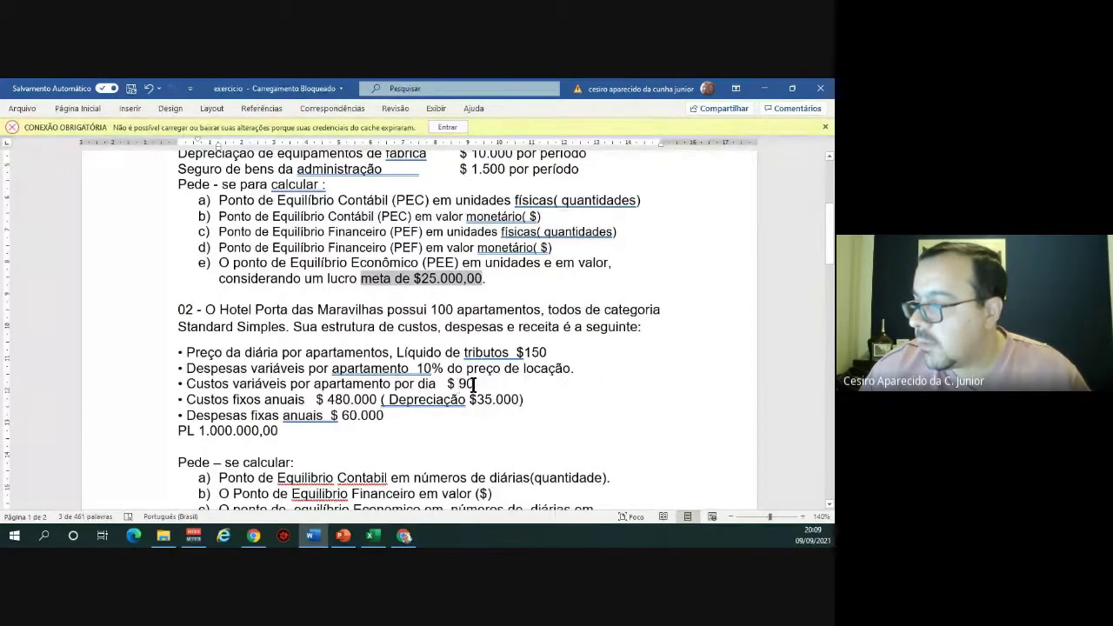
key("alt+Tab")
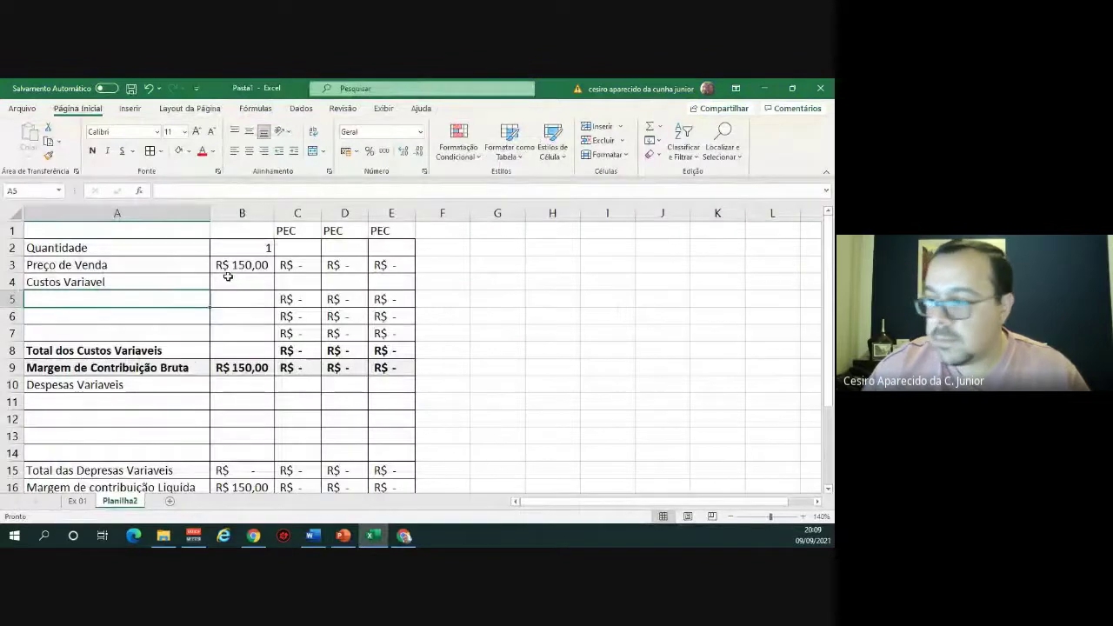
type("D")
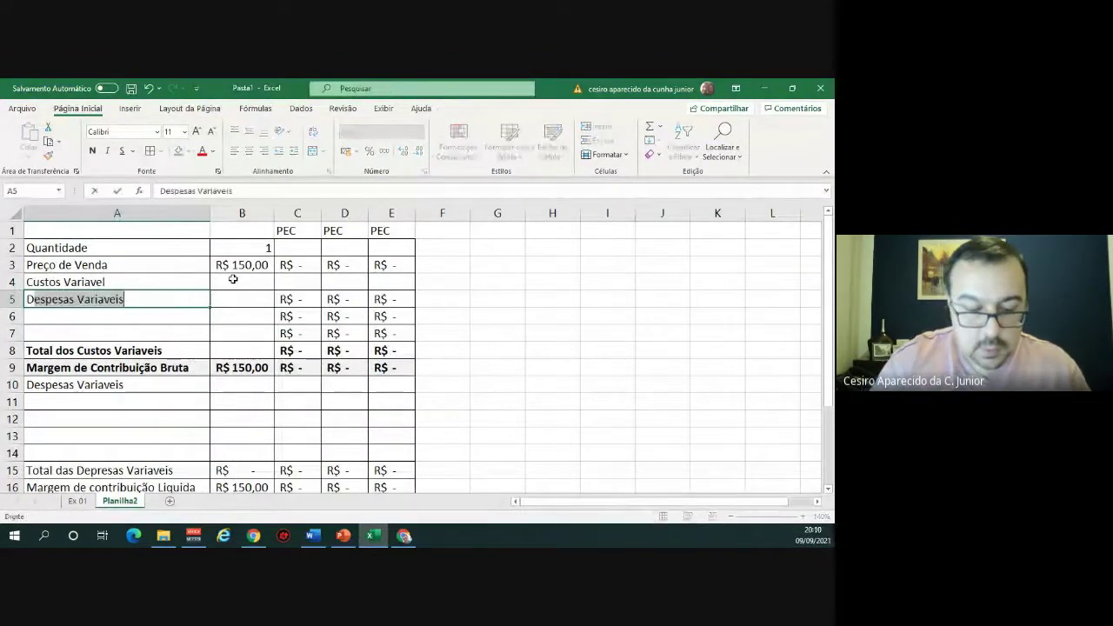
type("iaria")
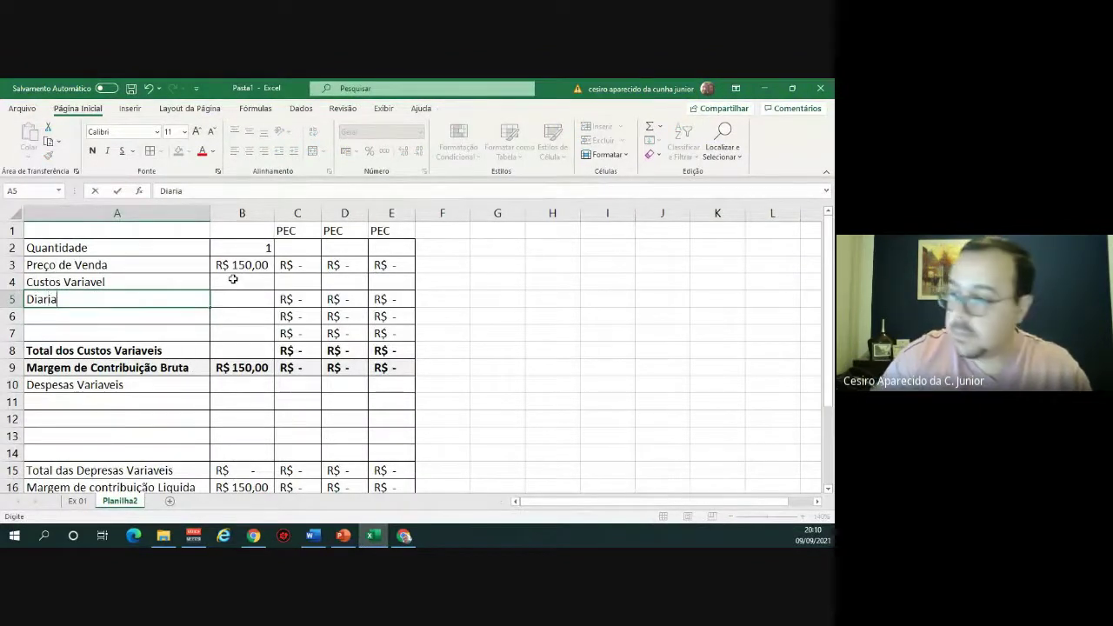
key("Tab")
type("90")
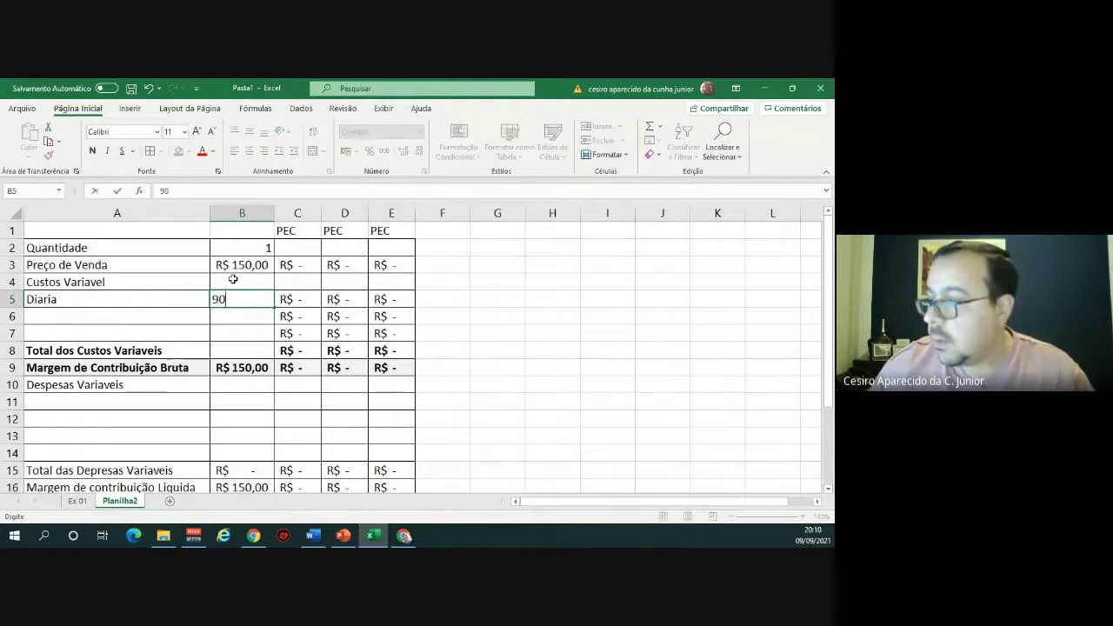
key("Return")
Fill the Total dos Custos Variaveis sum formula from C8 into B8, then check the Margem de Contribuição Bruta formula in B9.
key("Down")
key("Down")
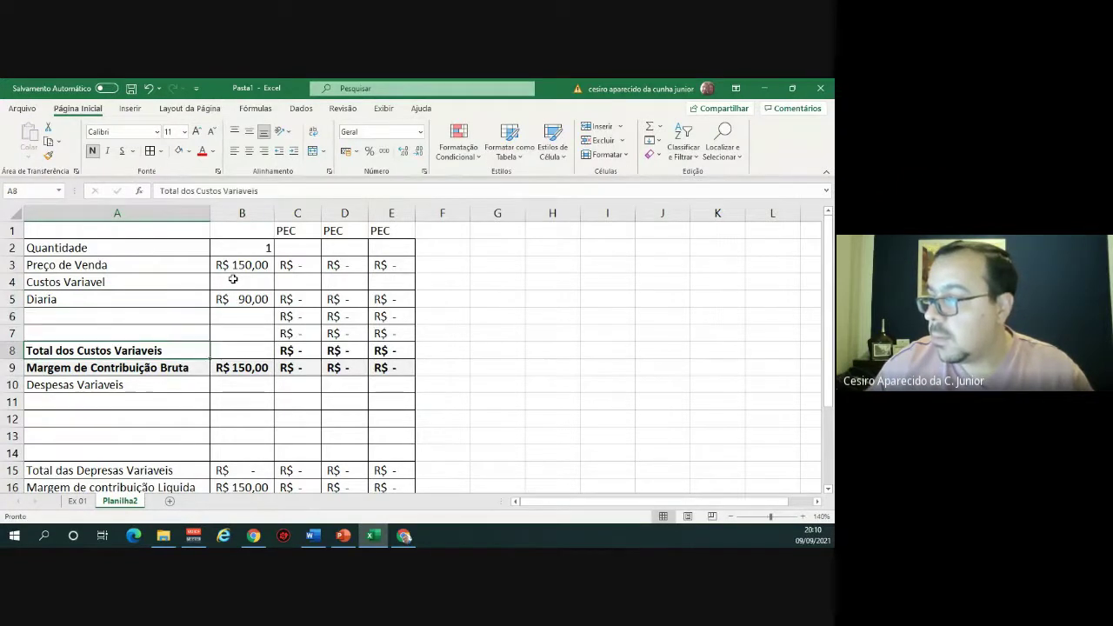
left_click(290, 349)
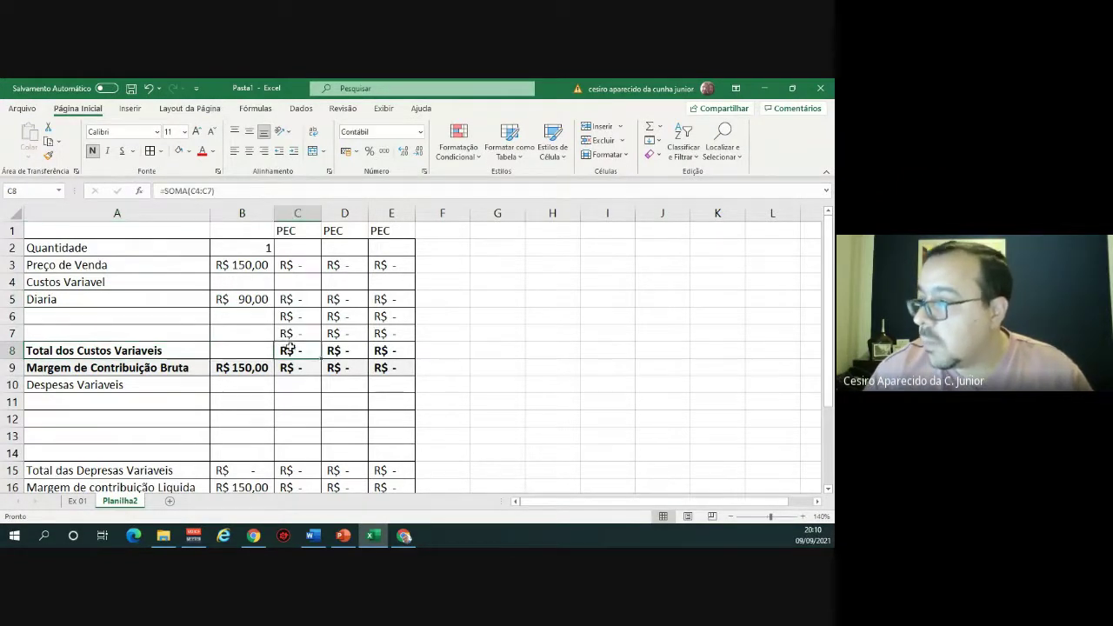
left_click_drag(321, 359, 245, 350)
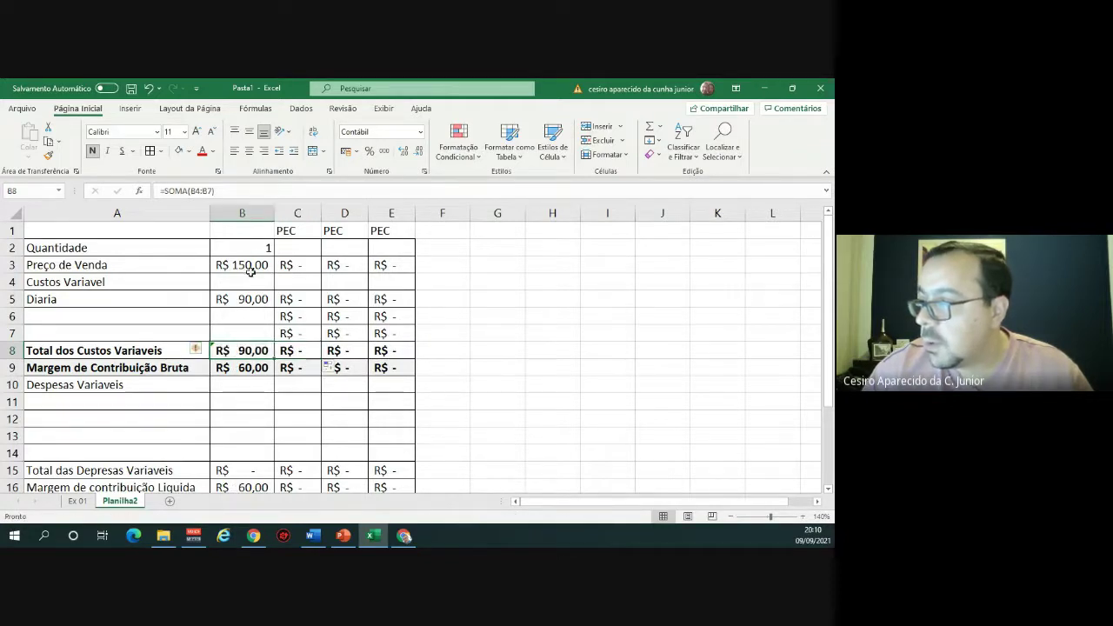
left_click(250, 300)
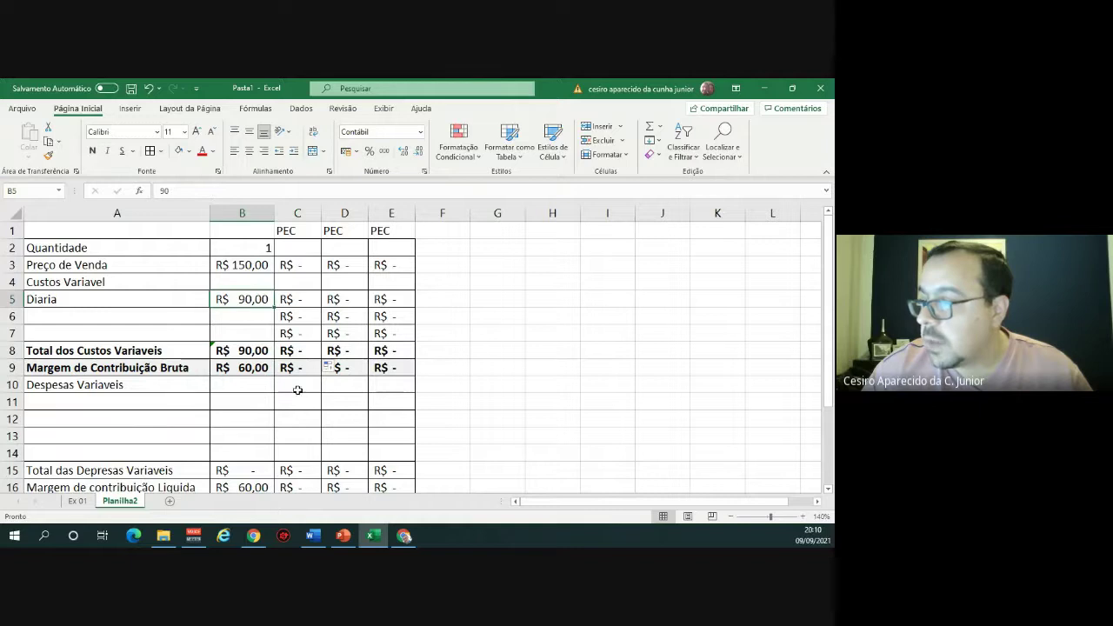
left_click(252, 367)
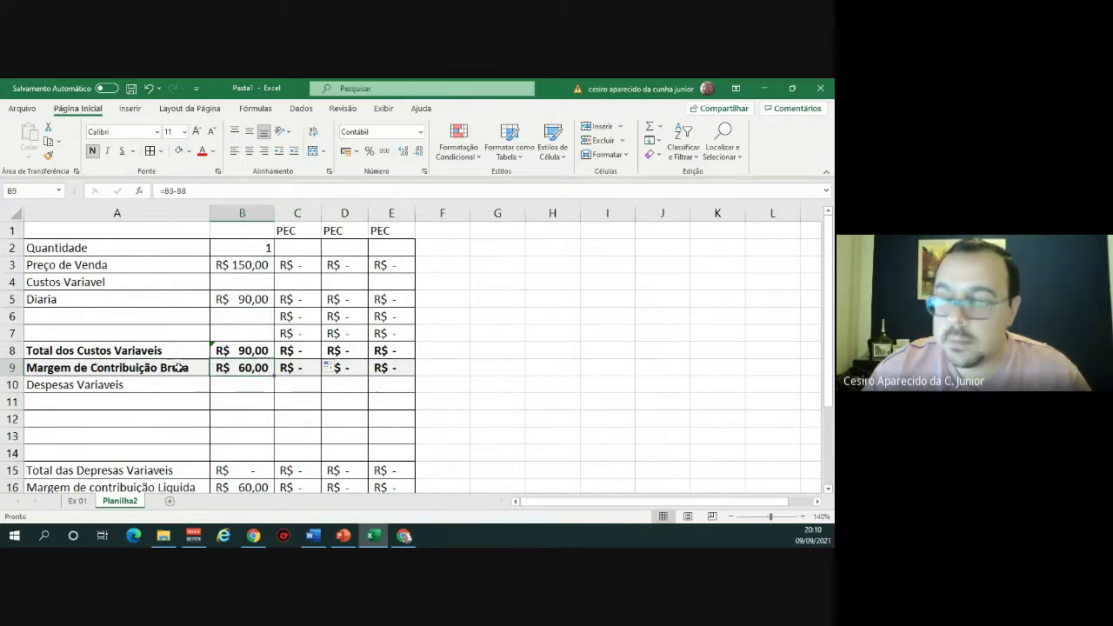
Consult the variable expense rate in Word, then in Excel label A11 DV and enter =B3*,1 in B11.
key("alt+Tab")
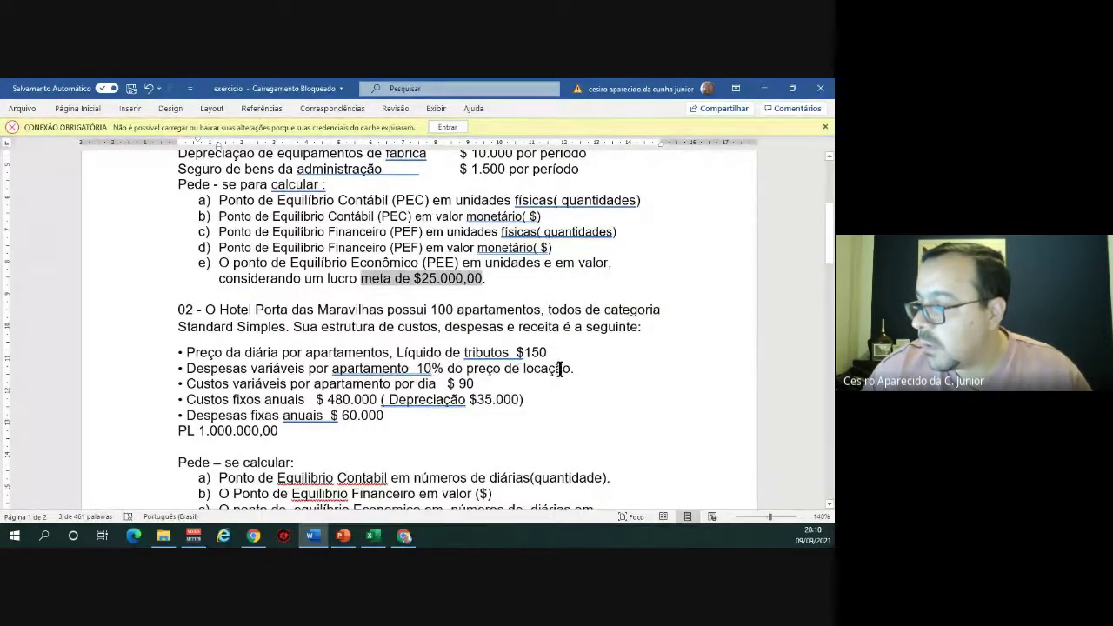
key("alt+Tab")
left_click(139, 405)
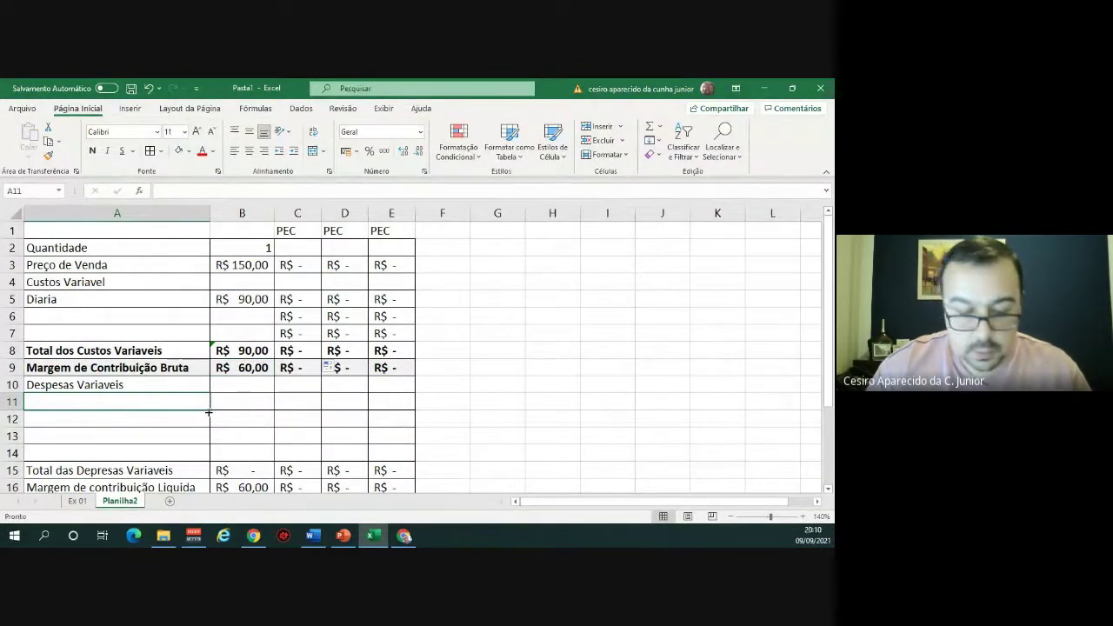
type("DV")
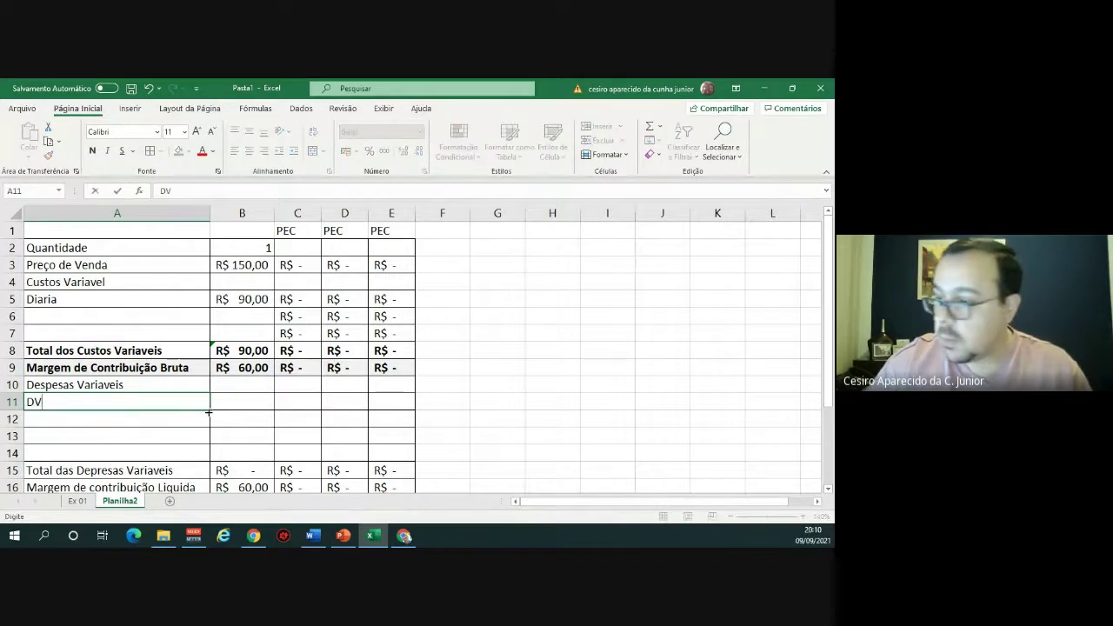
key("Tab")
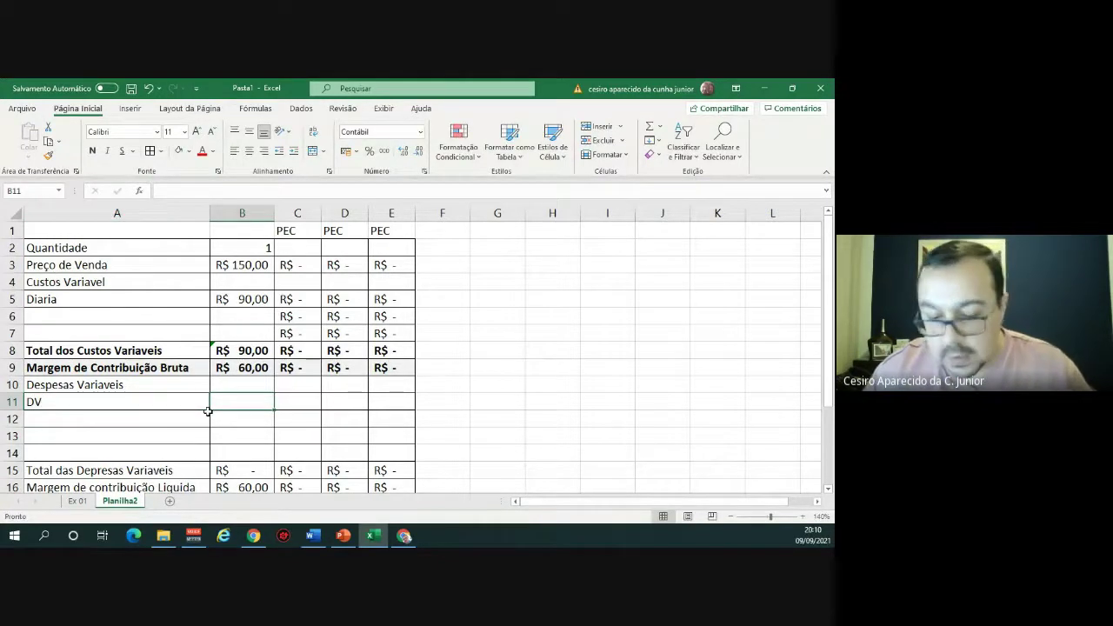
type("=")
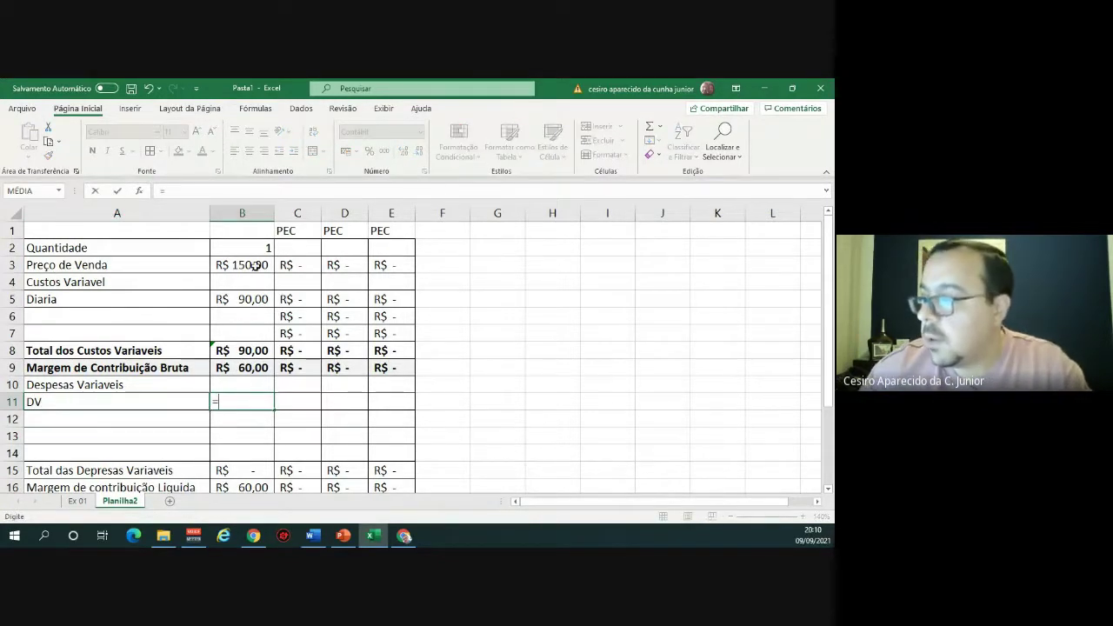
left_click(254, 266)
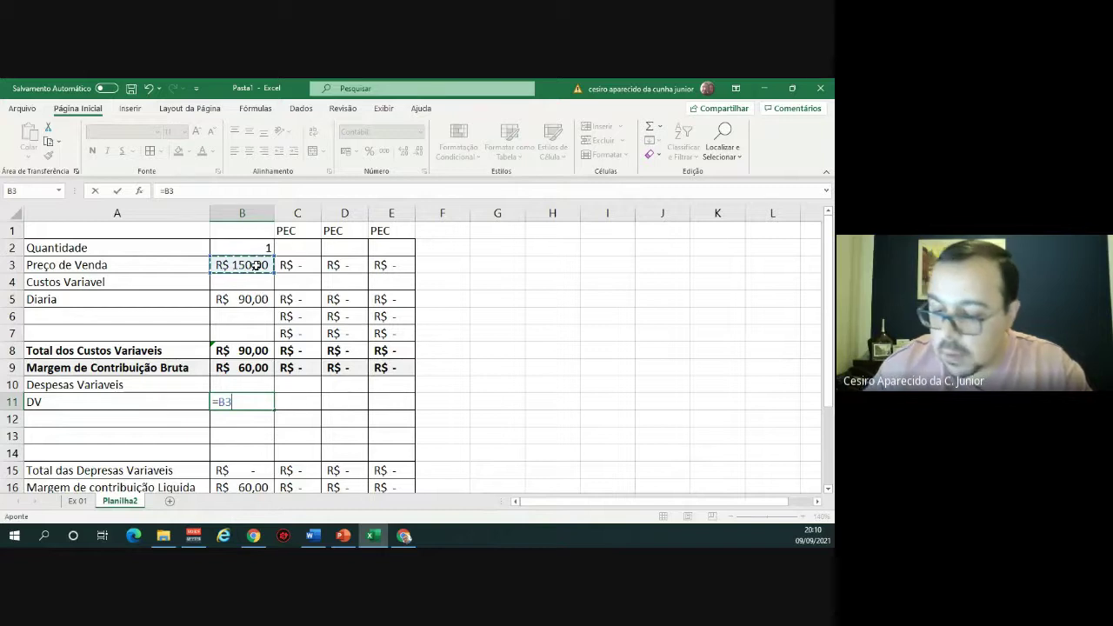
type("*")
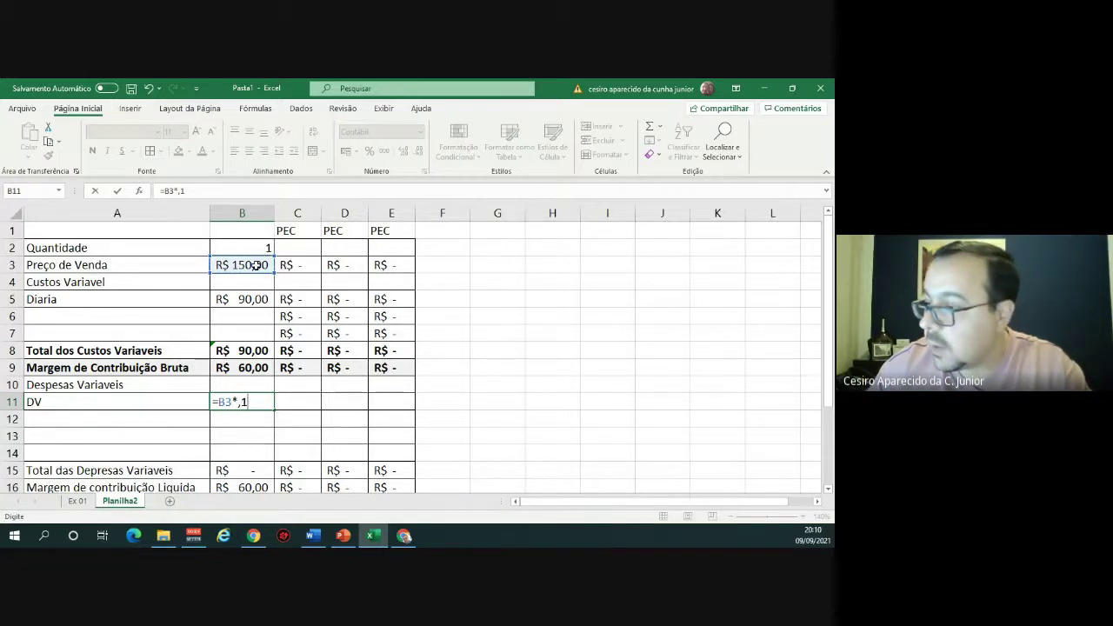
key("Return")
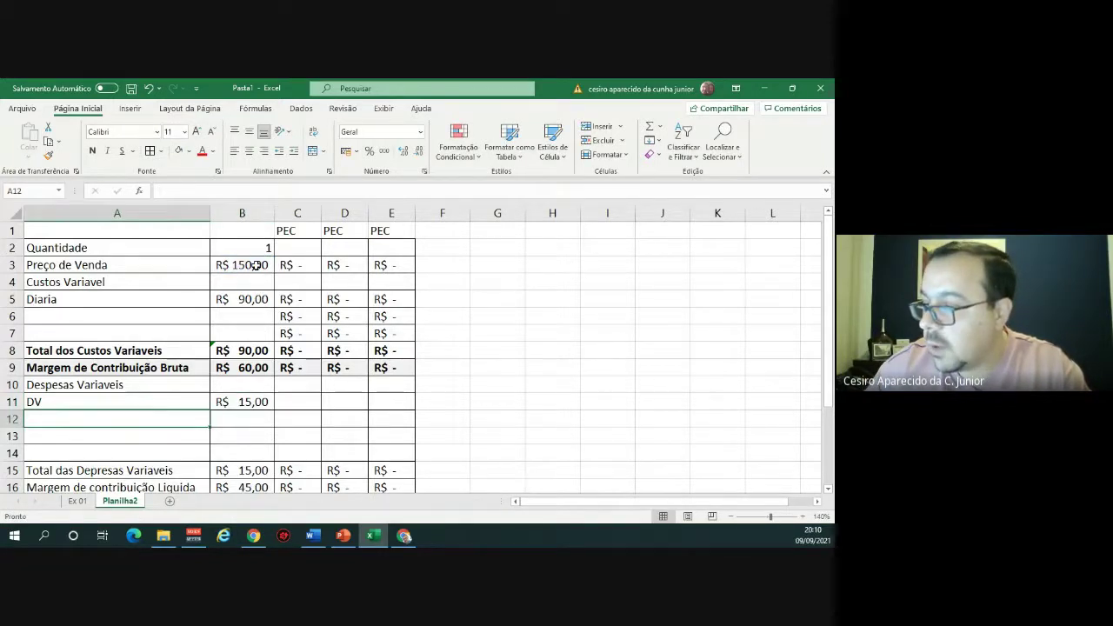
Check the unit contribution margin formula in B17 and correct the A17 label's last word to Unitaria.
key("Down")
key("Down")
key("Down")
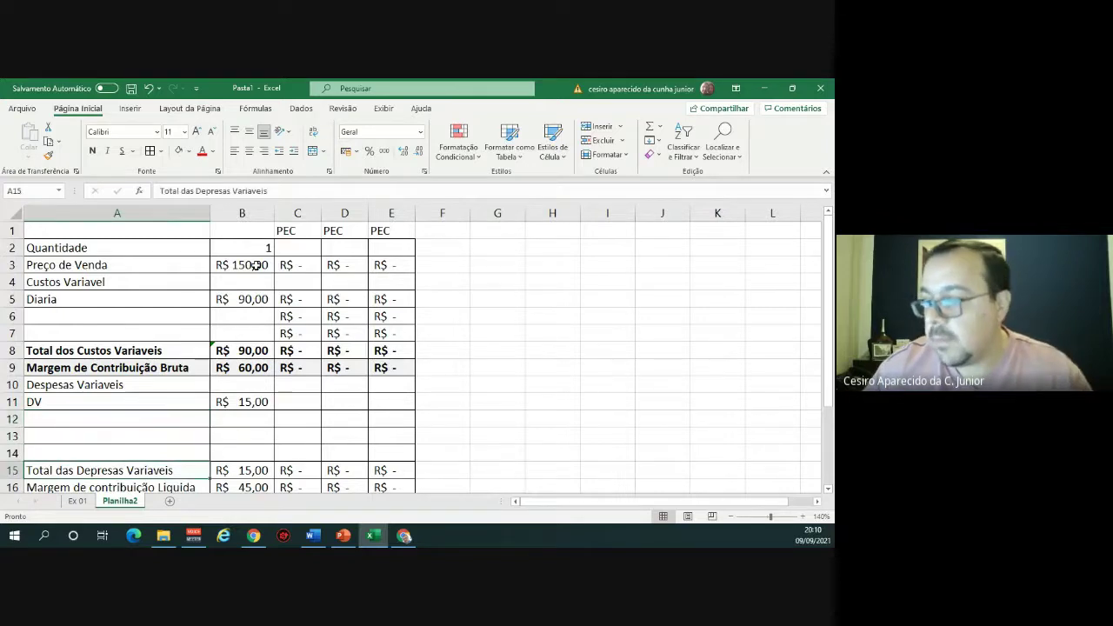
scroll(226, 290, "down", 1)
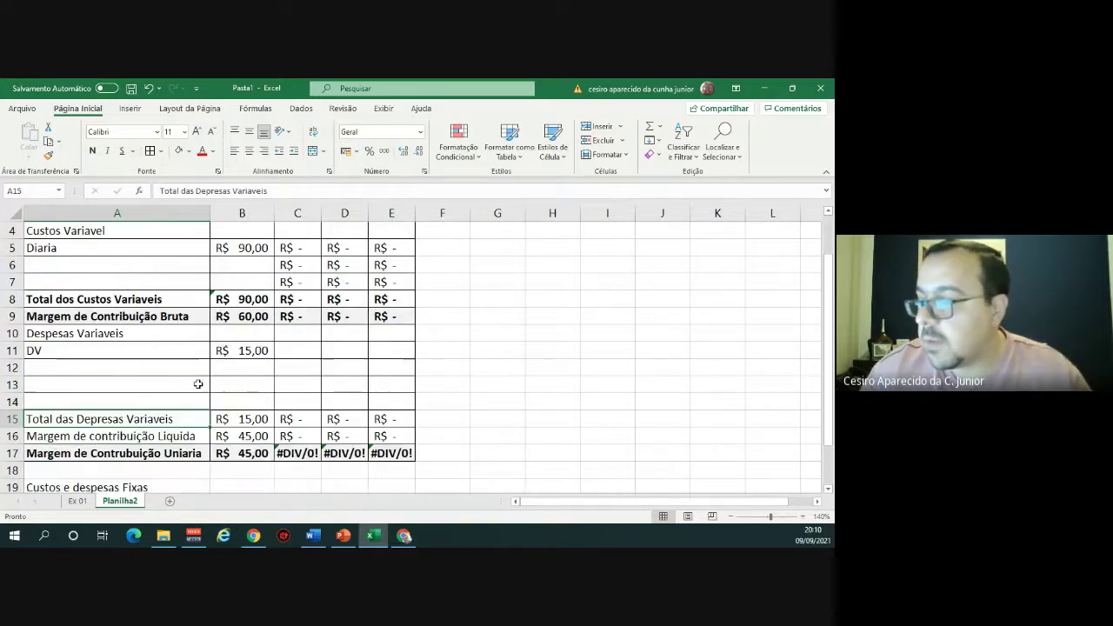
left_click(249, 454)
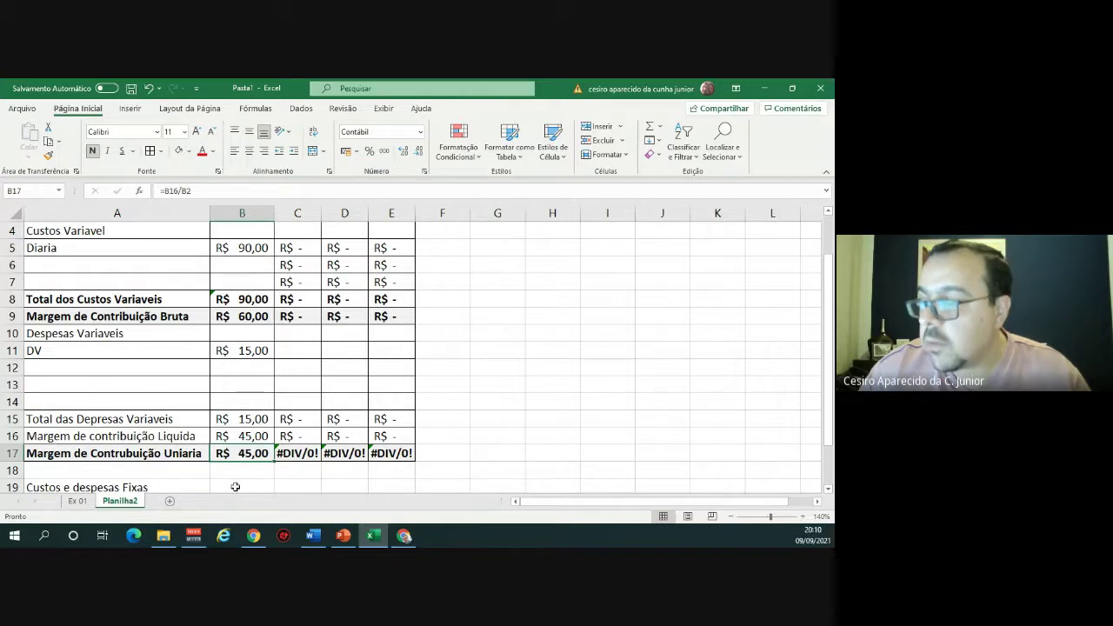
left_click(185, 451)
key("ctrl+n")
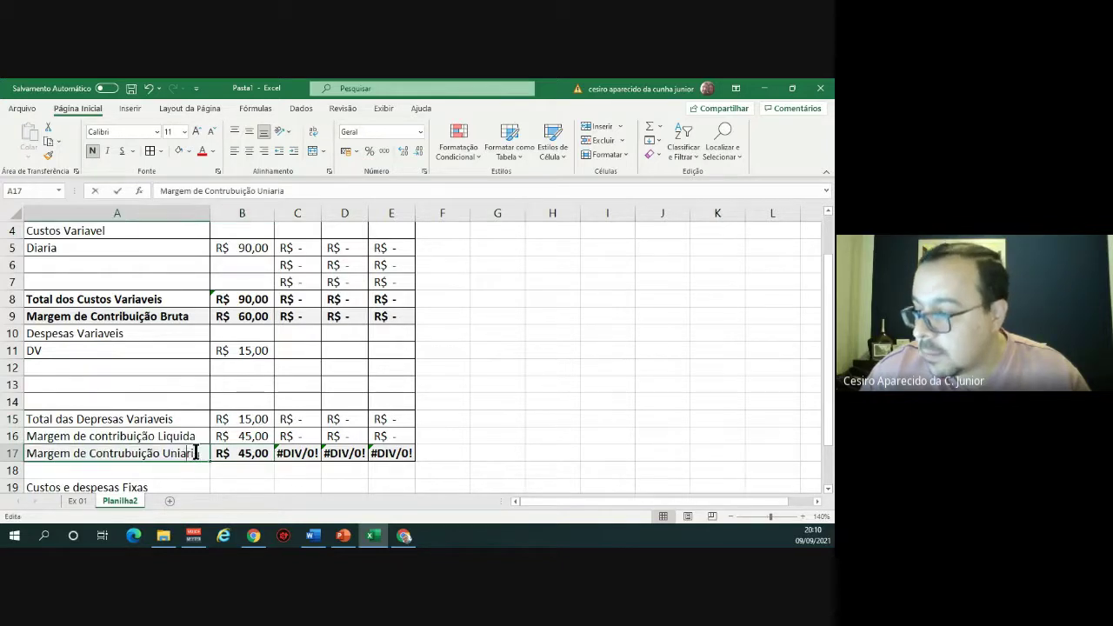
key("F2")
key("Left")
key("Left")
key("Left")
key("Left")
type("t")
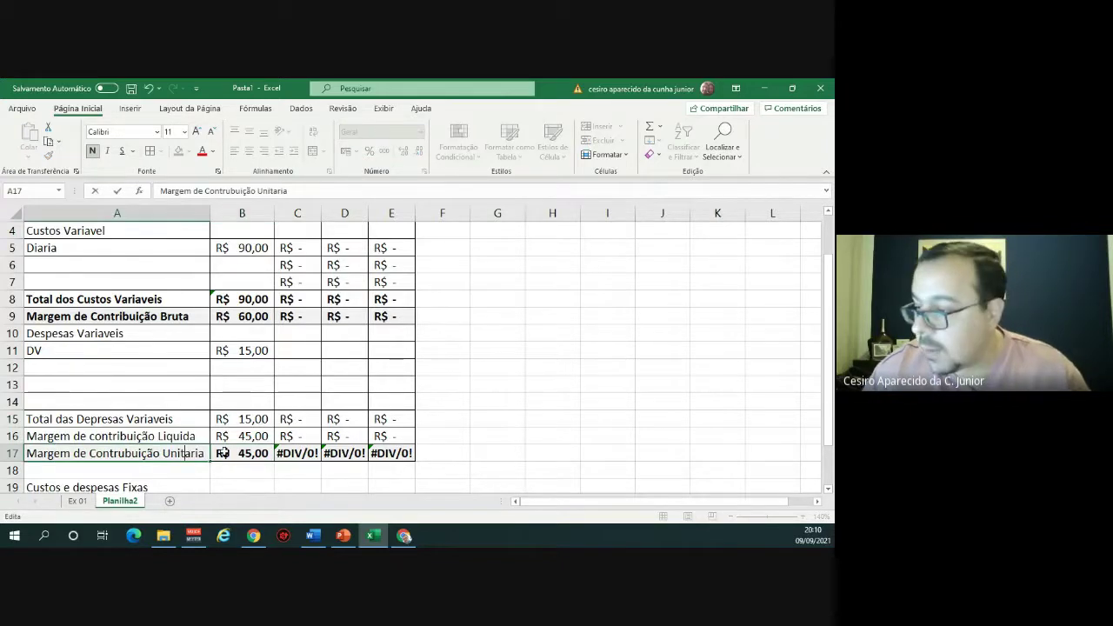
key("Return")
Consult the exercise data in Word, then in Excel label G2 MCU and enter =150-90-(150*10%) in H2.
key("alt+Tab")
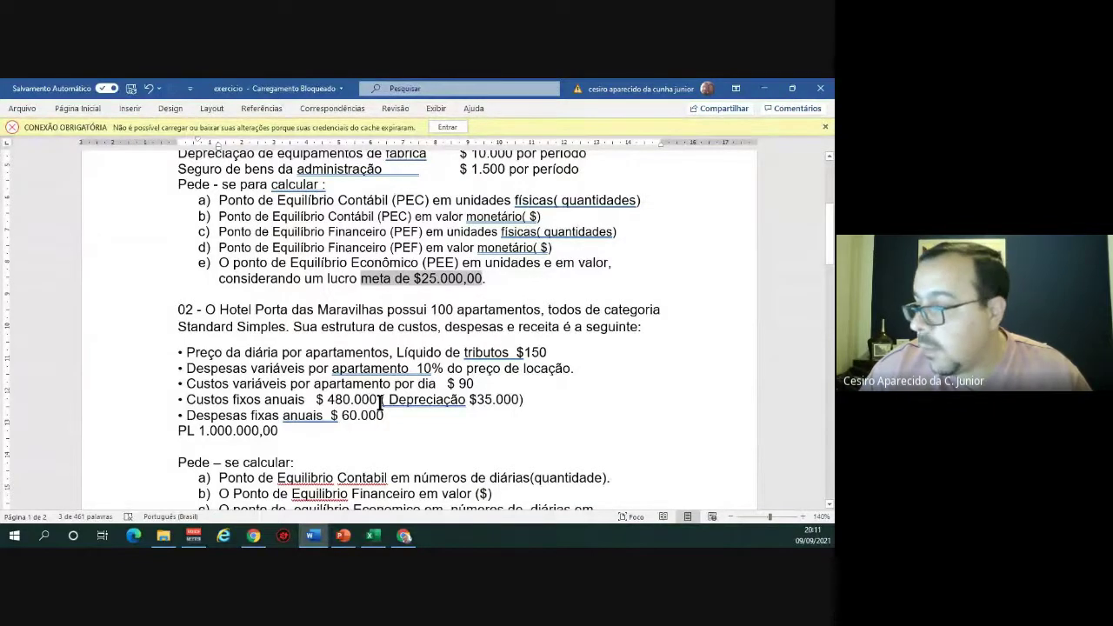
key("alt+Tab")
scroll(295, 416, "up", 1)
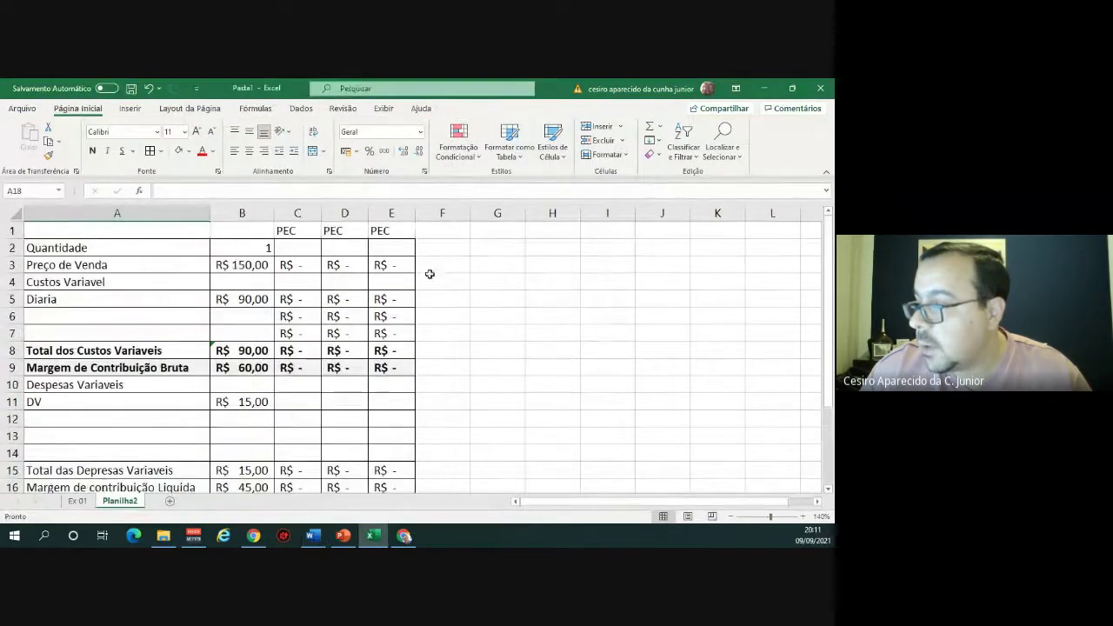
left_click(504, 247)
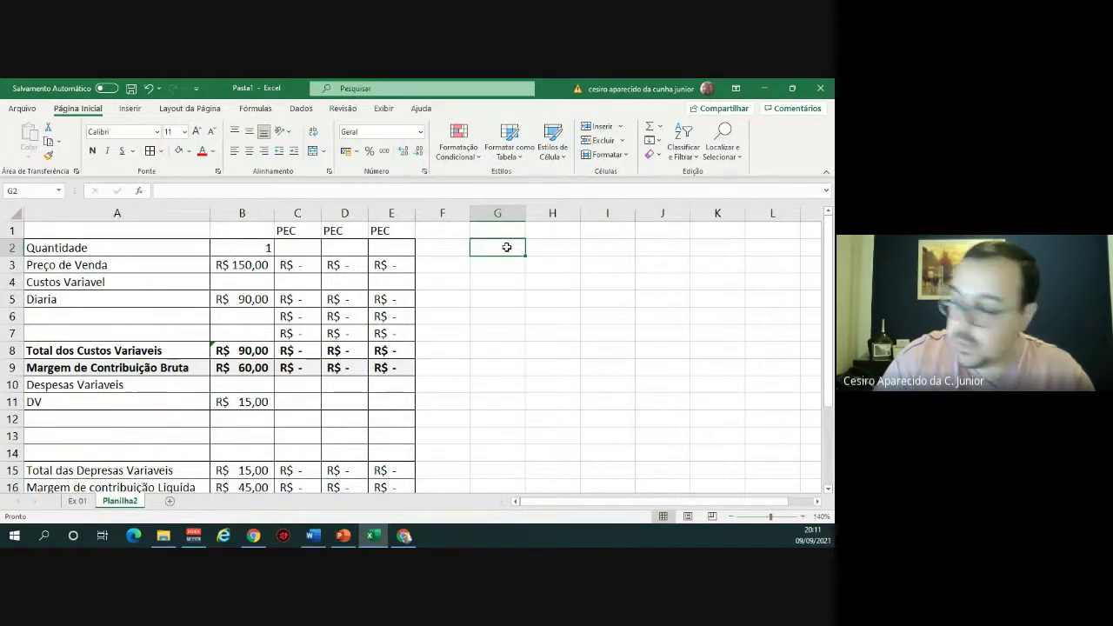
type("MCU")
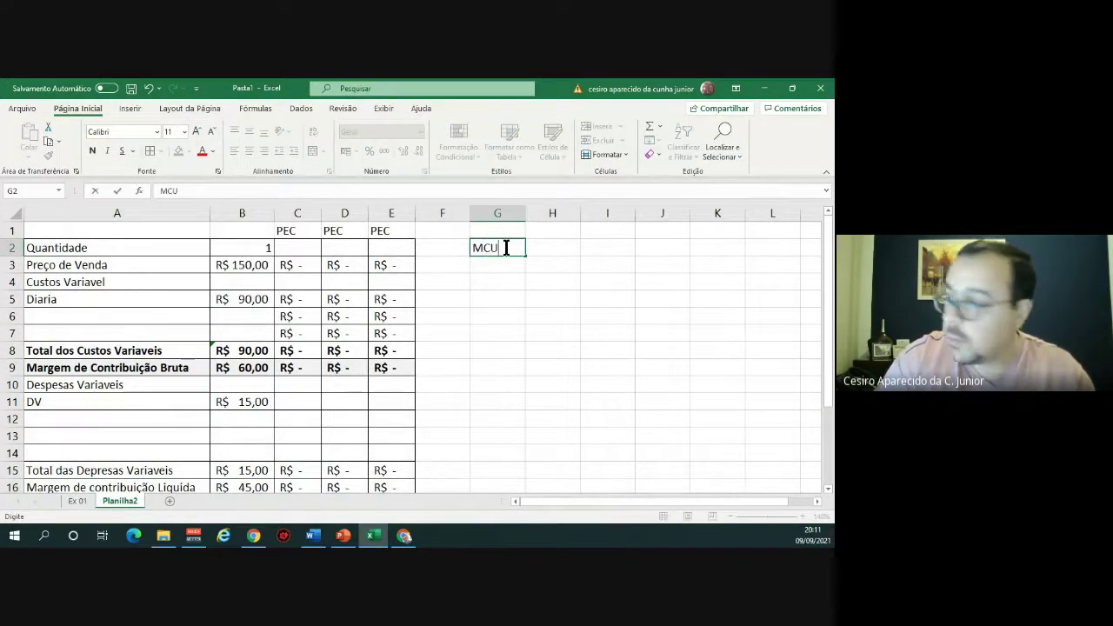
key("Tab")
type("=150")
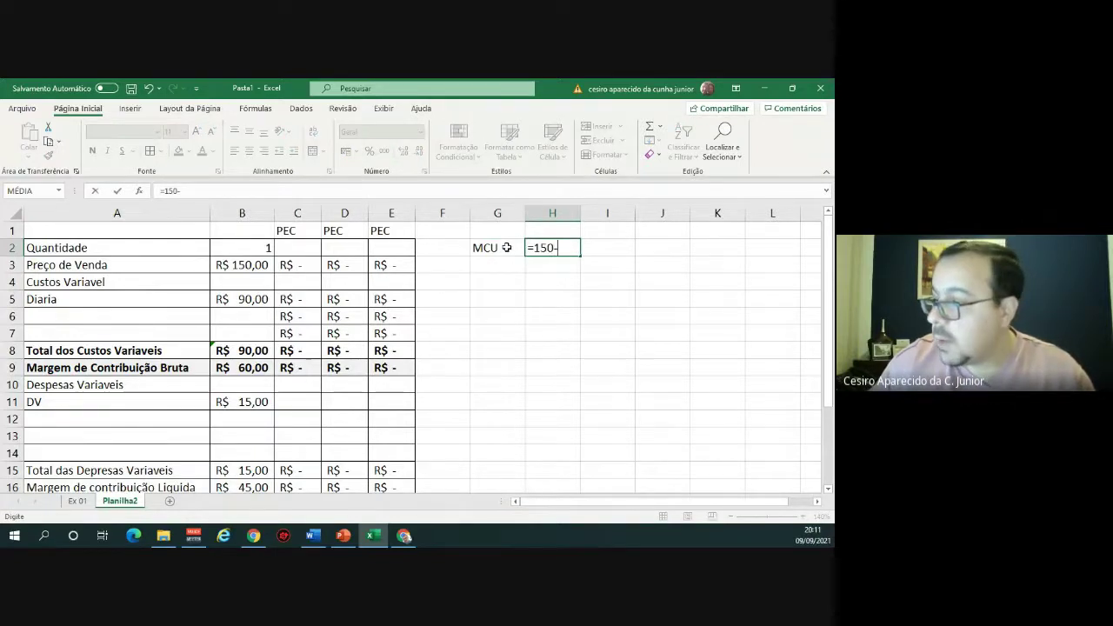
type("-9")
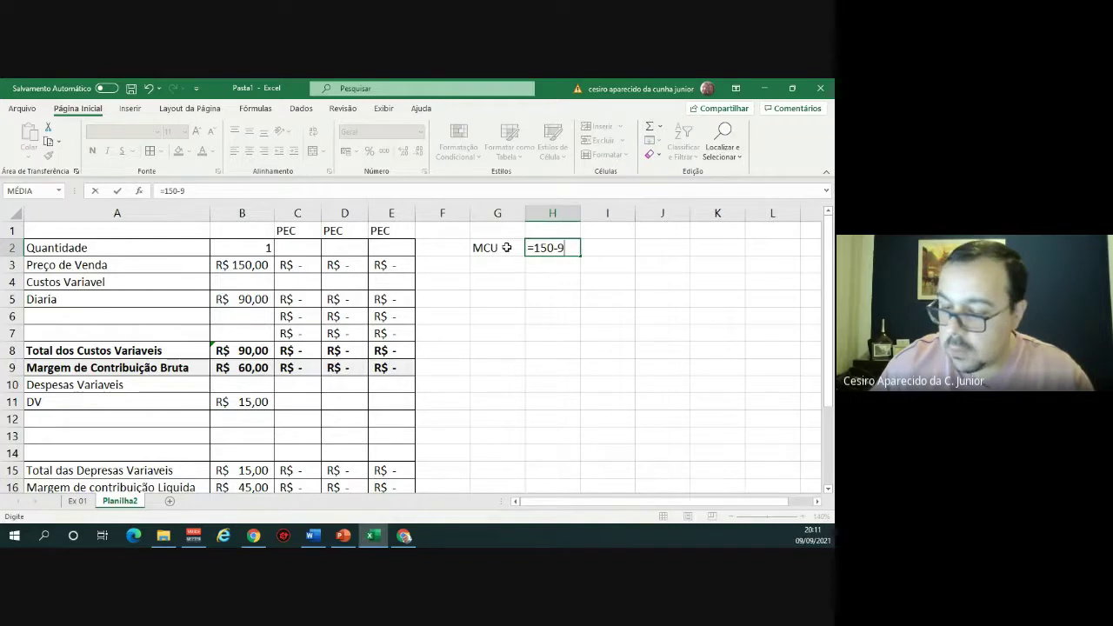
type("0-(150*")
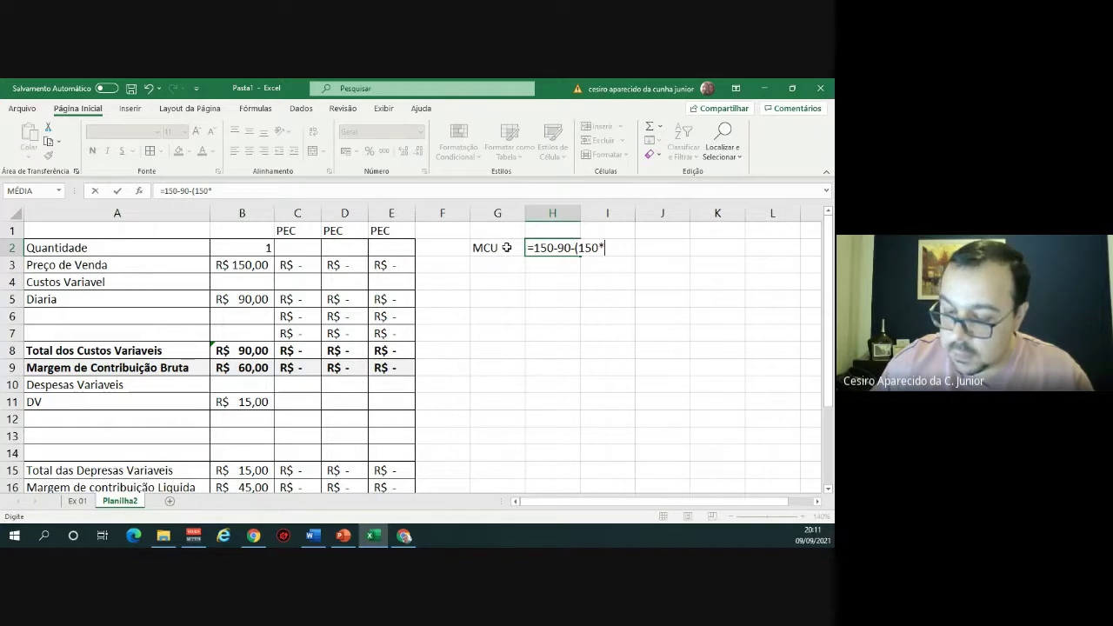
type("10")
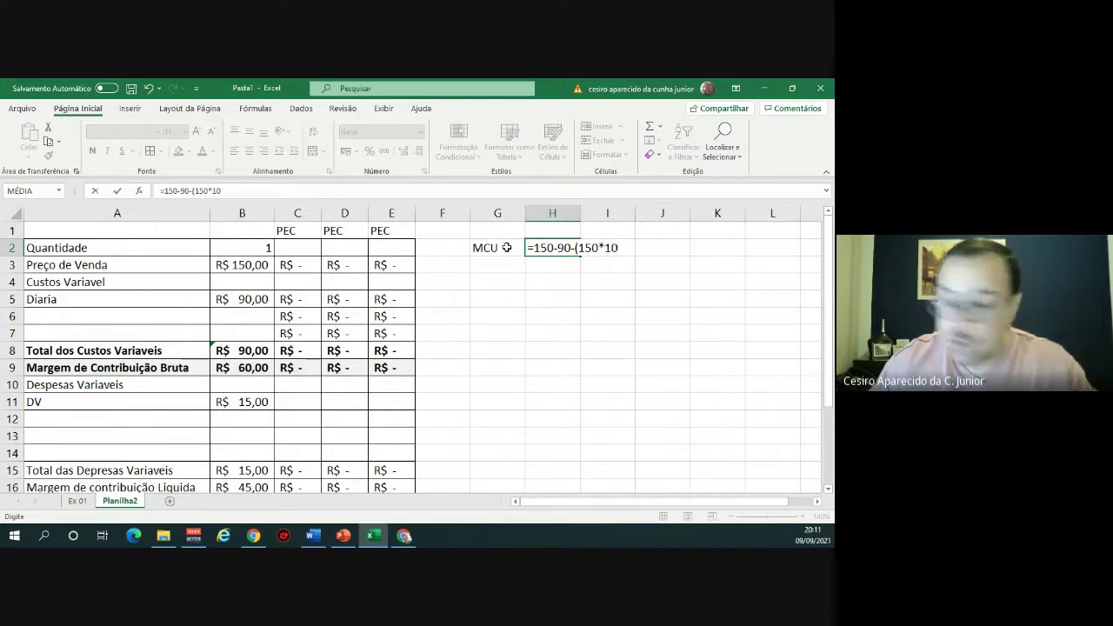
type("%")
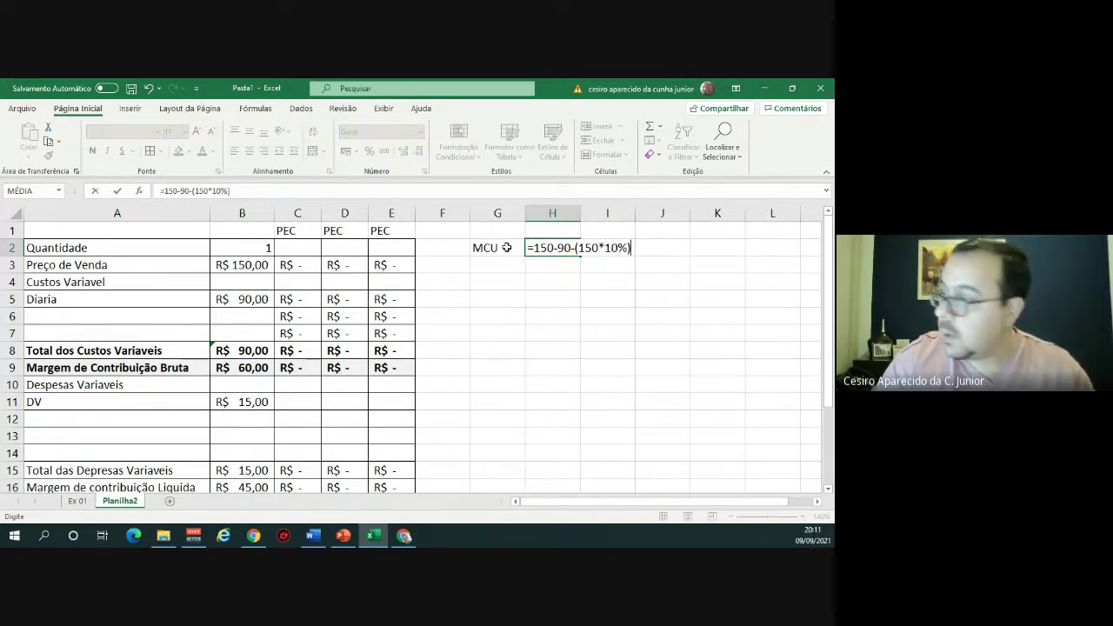
type(")")
key("Return")
key("Up")
key("Right")
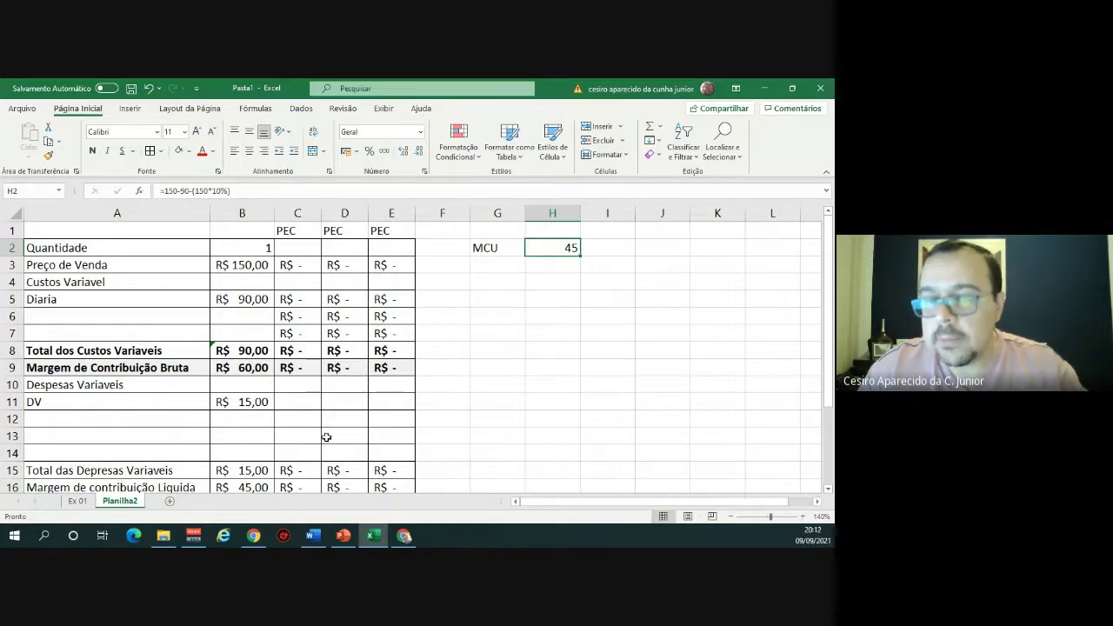
Enter the label PEC in G4, two rows below MCU.
left_click(497, 286)
type("P")
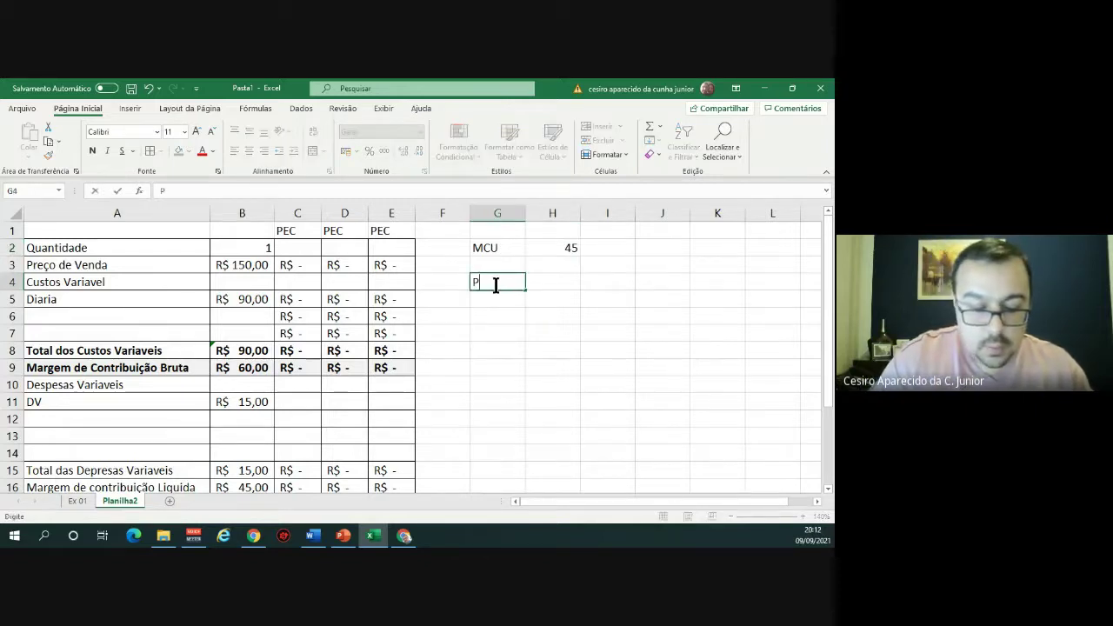
type("EC")
key("Return")
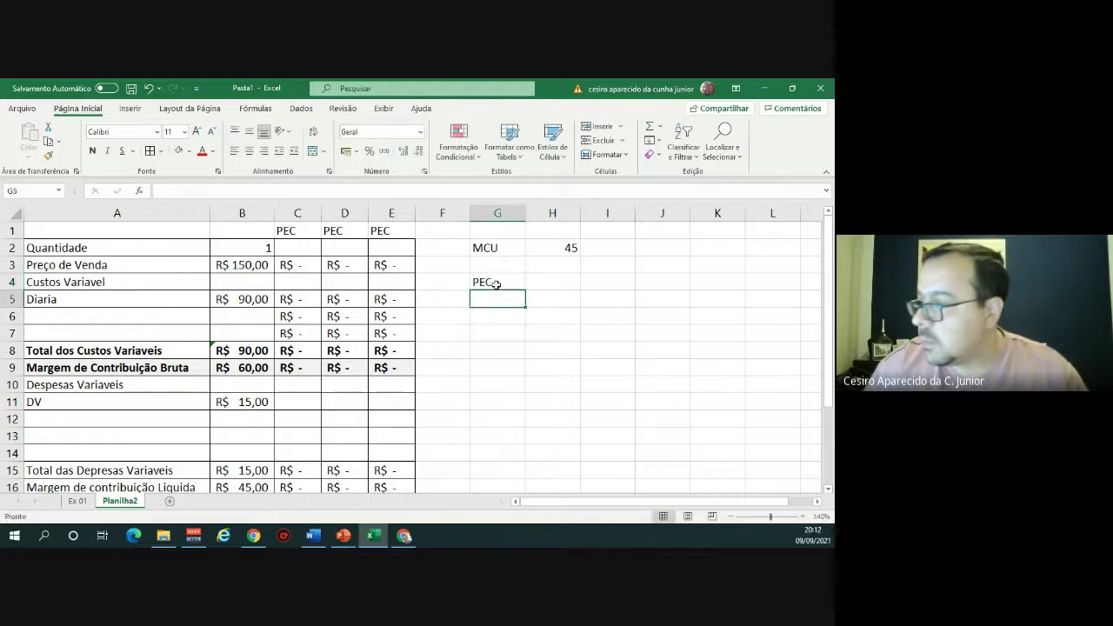
Consult the annual fixed costs and expenses in Word, then in Excel enter =(480000+60000)/H2 in H4 beside PEC.
left_click(495, 285)
key("alt+Tab")
scroll(470, 311, "down", 1)
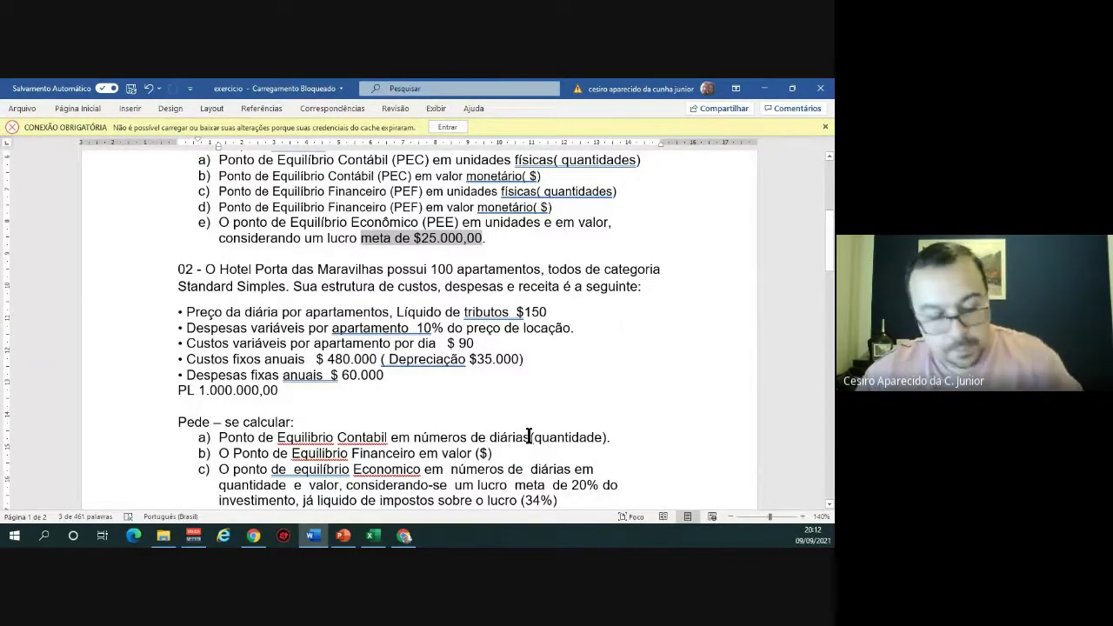
key("alt+Tab")
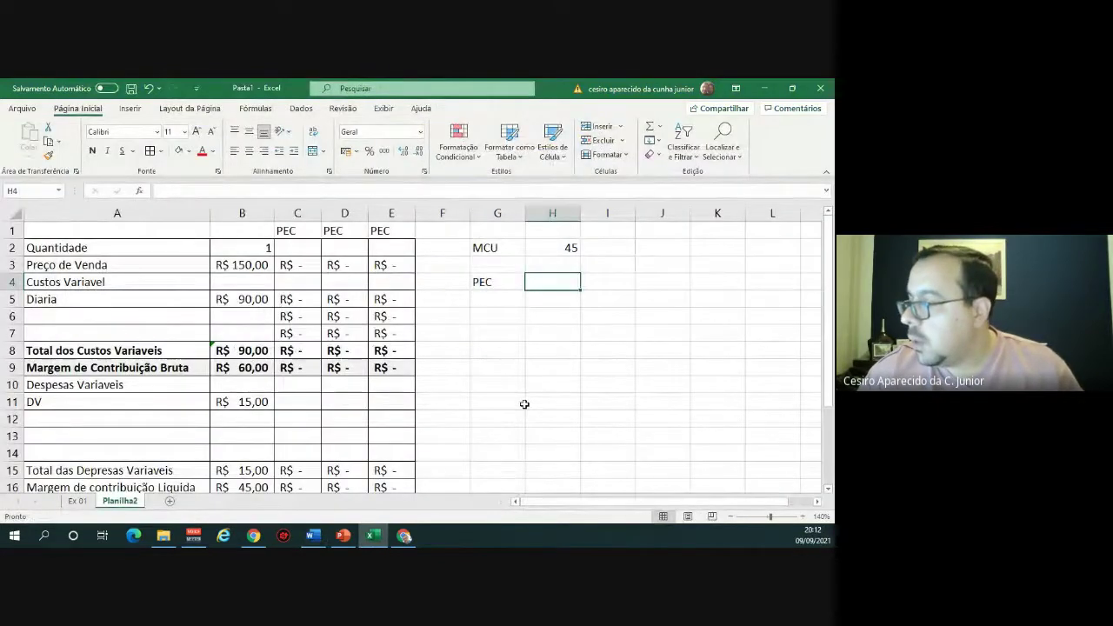
key("alt+Tab")
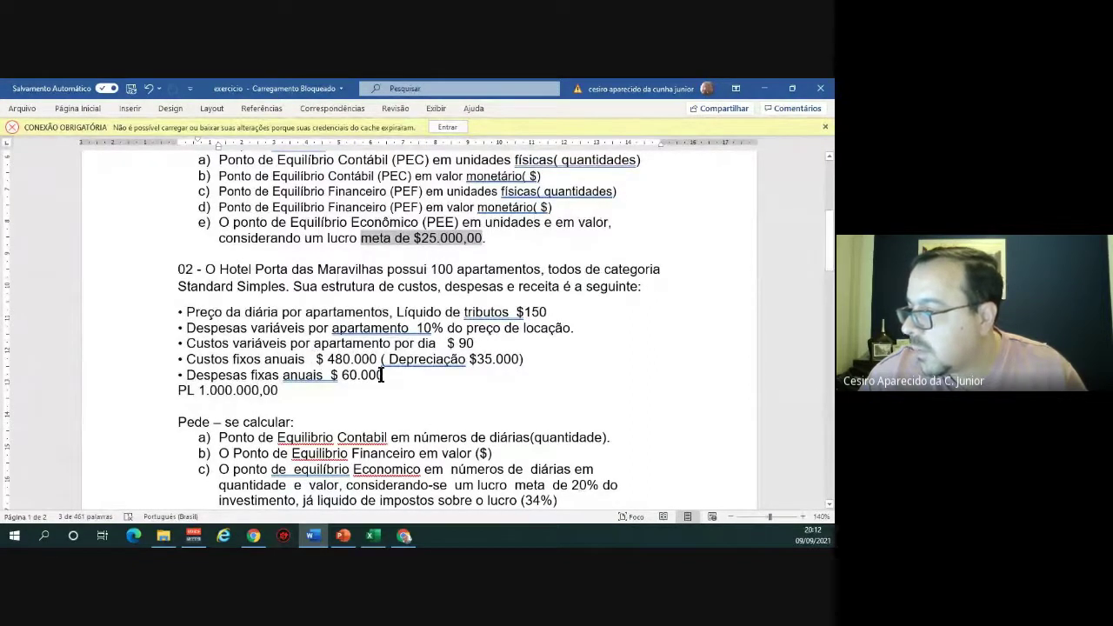
key("alt+Tab")
type("=")
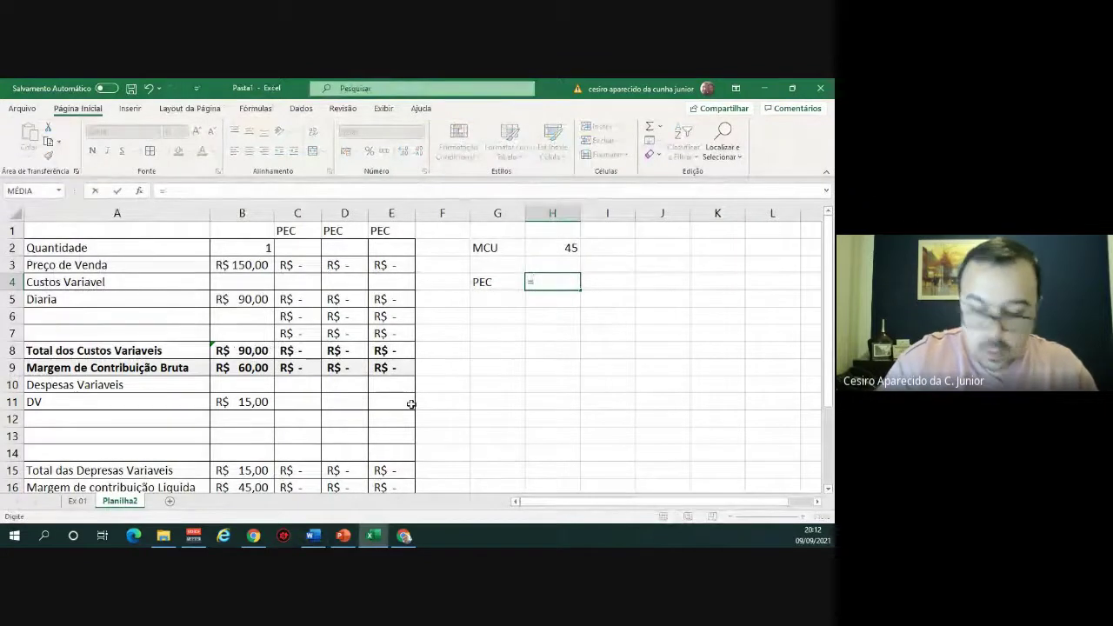
type("(480")
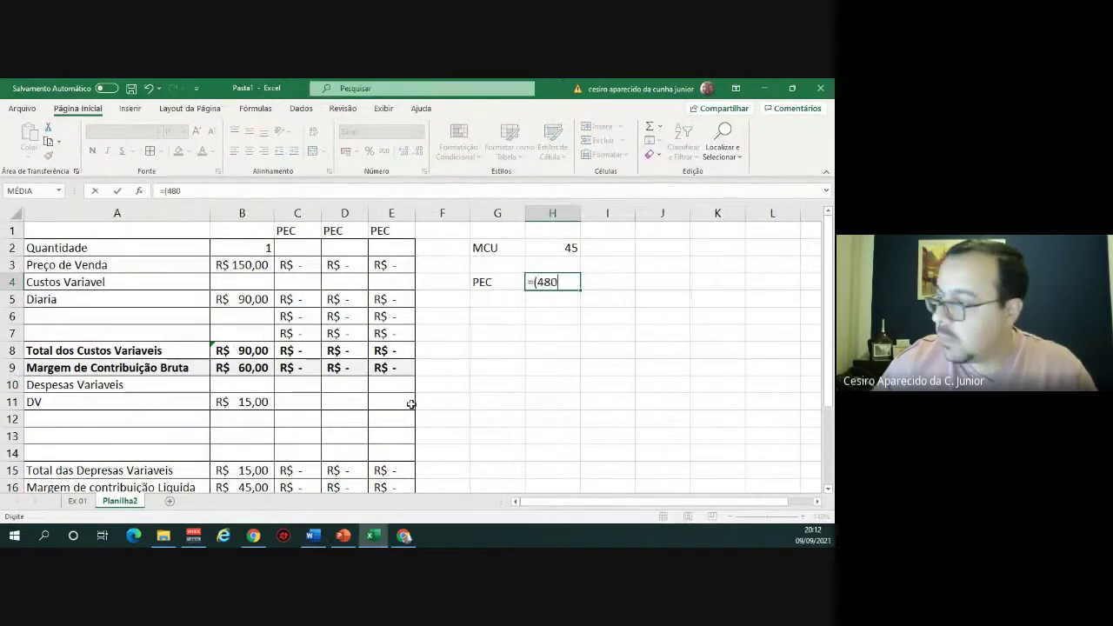
type("000")
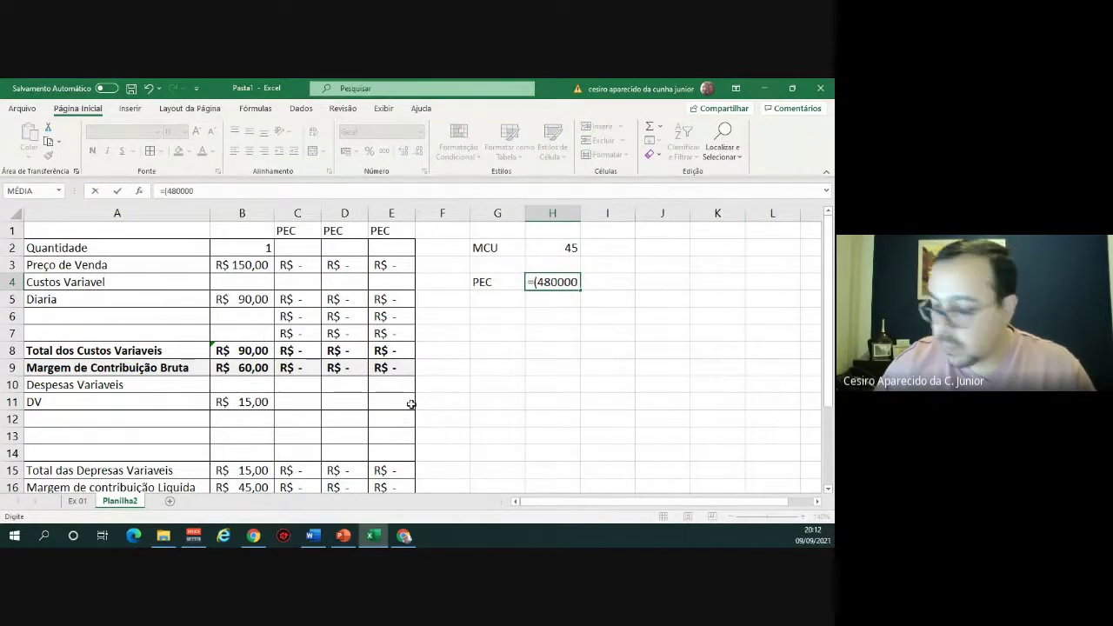
type("+60")
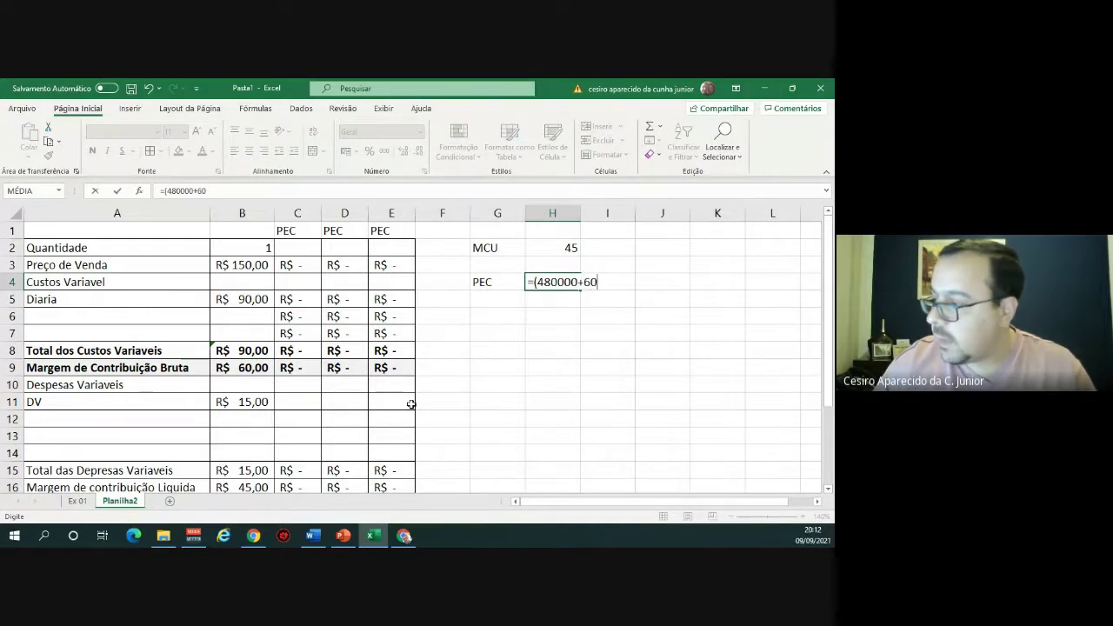
type("000)/")
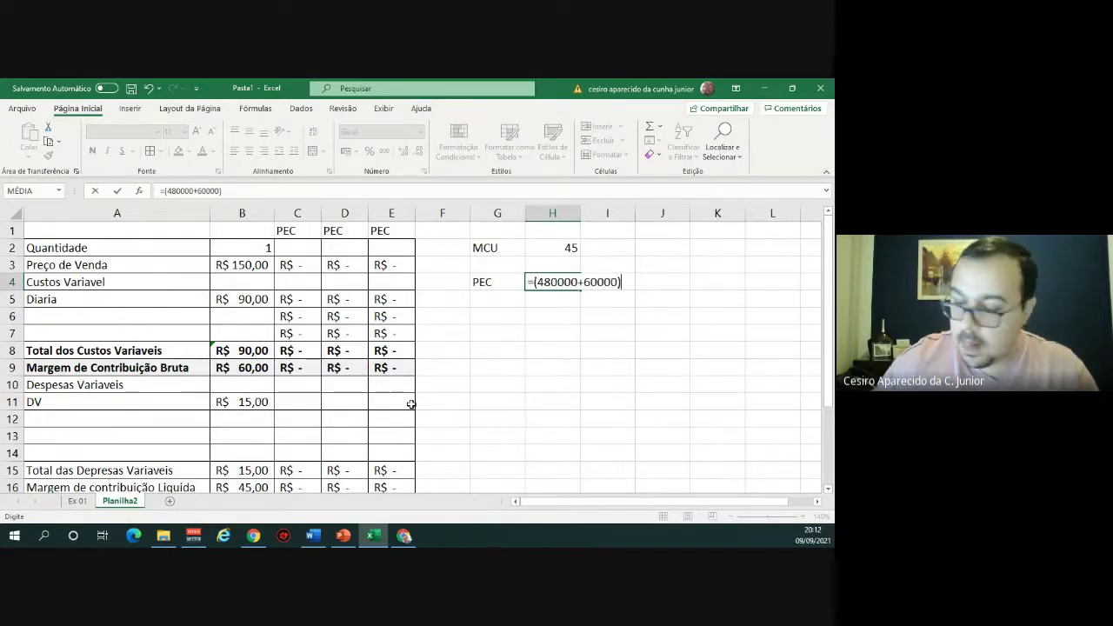
key("Up")
key("Up")
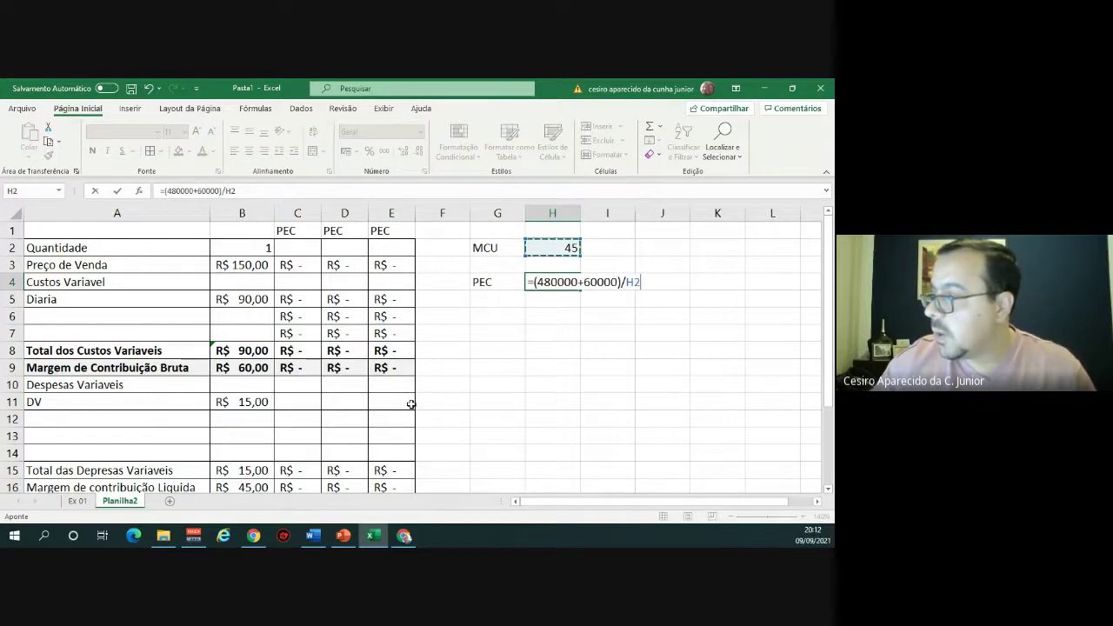
key("Return")
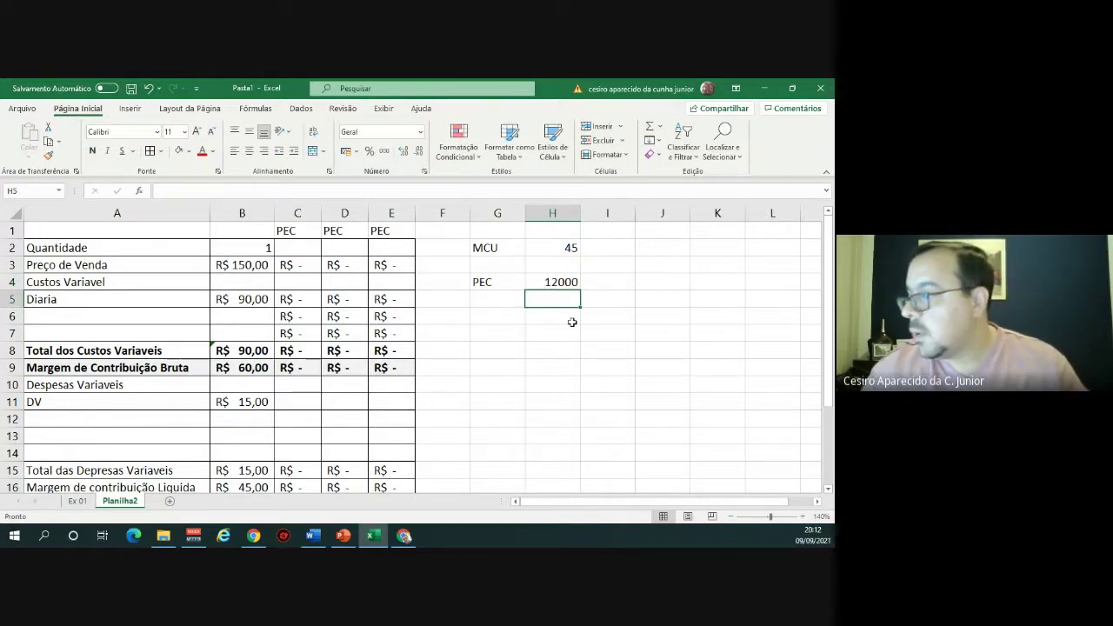
Enter the unit label diarias in I4 beside the PEC quantity.
left_click(607, 285)
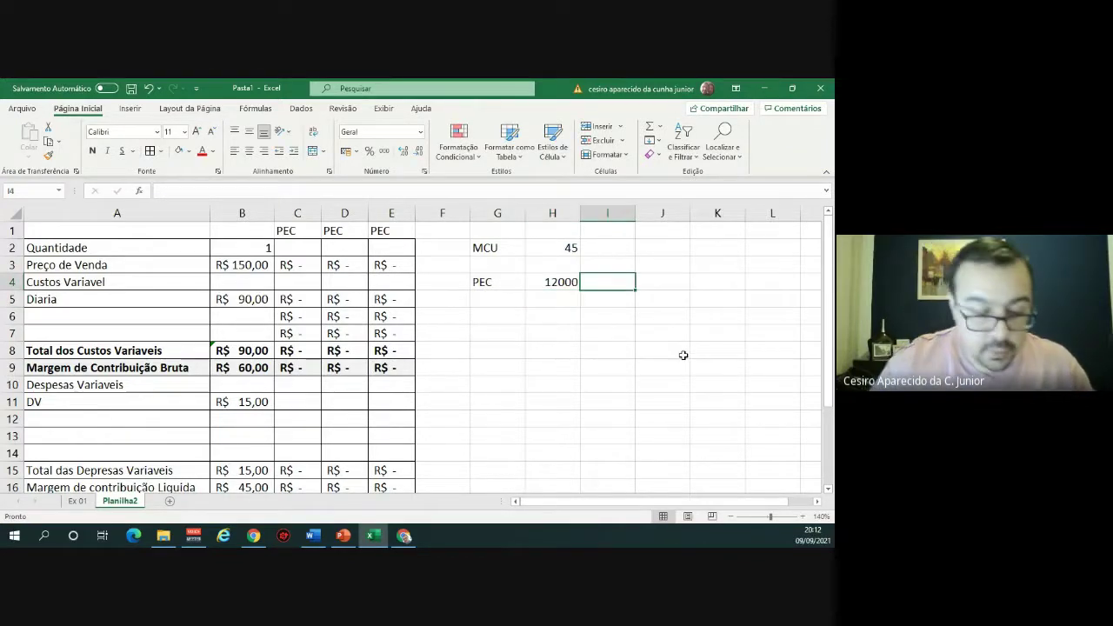
type("diarias")
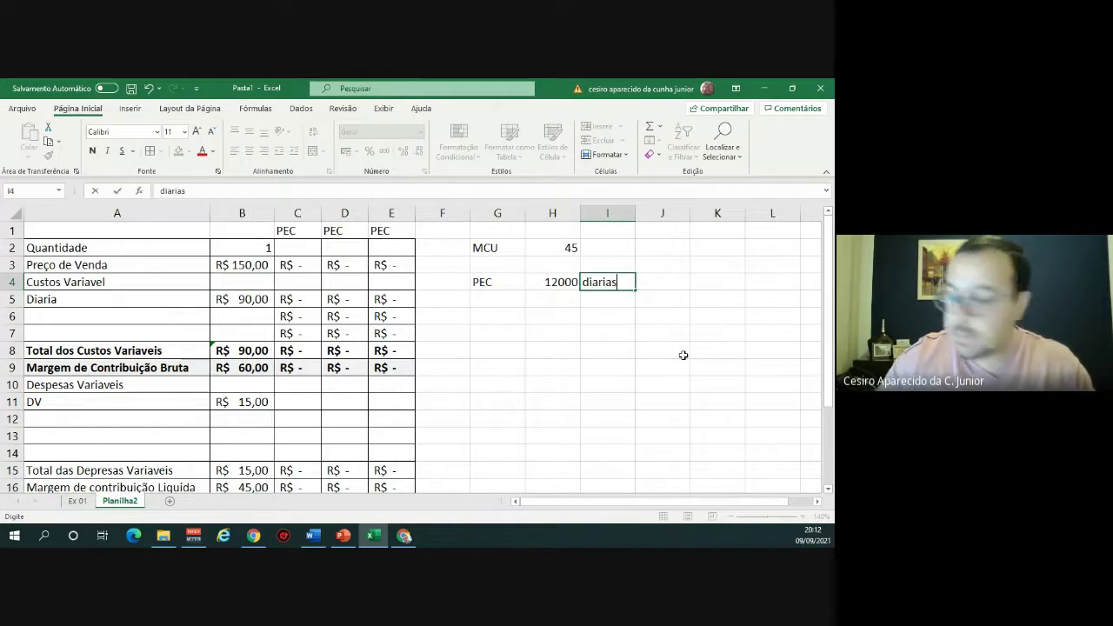
key("Return")
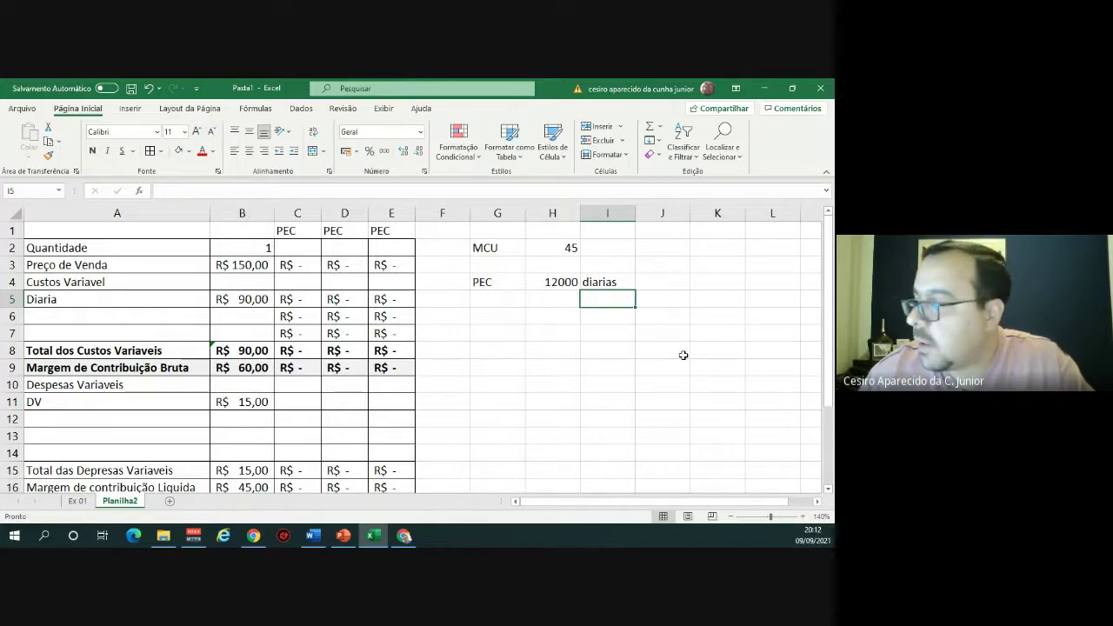
Set the PEC quantity in C2 to 12000 and widen column C to fit its contents.
left_click(301, 248)
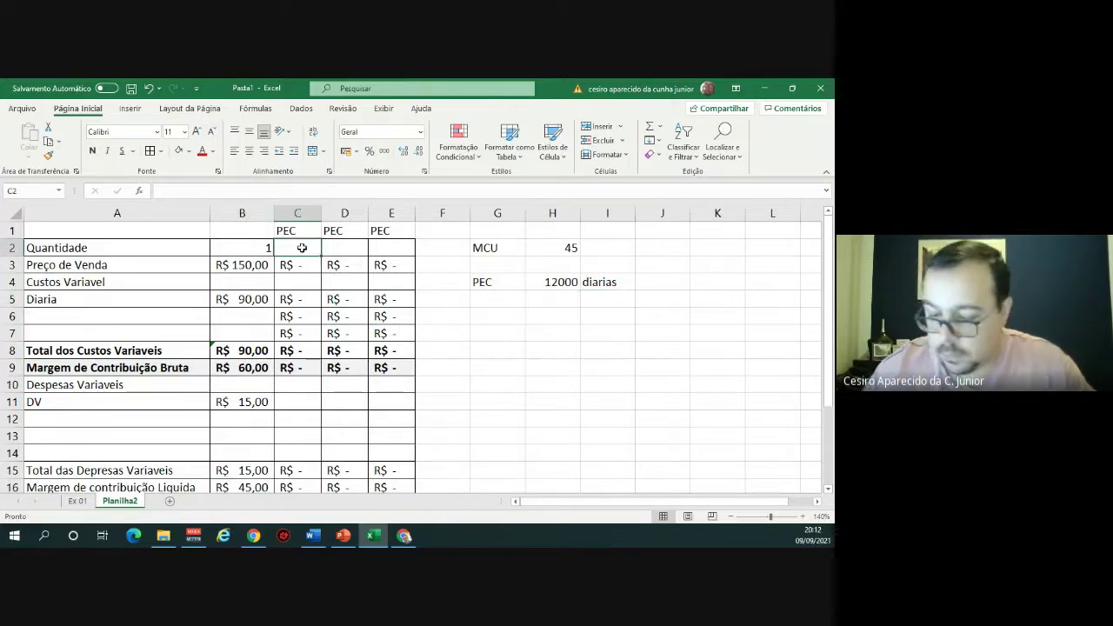
type("12000")
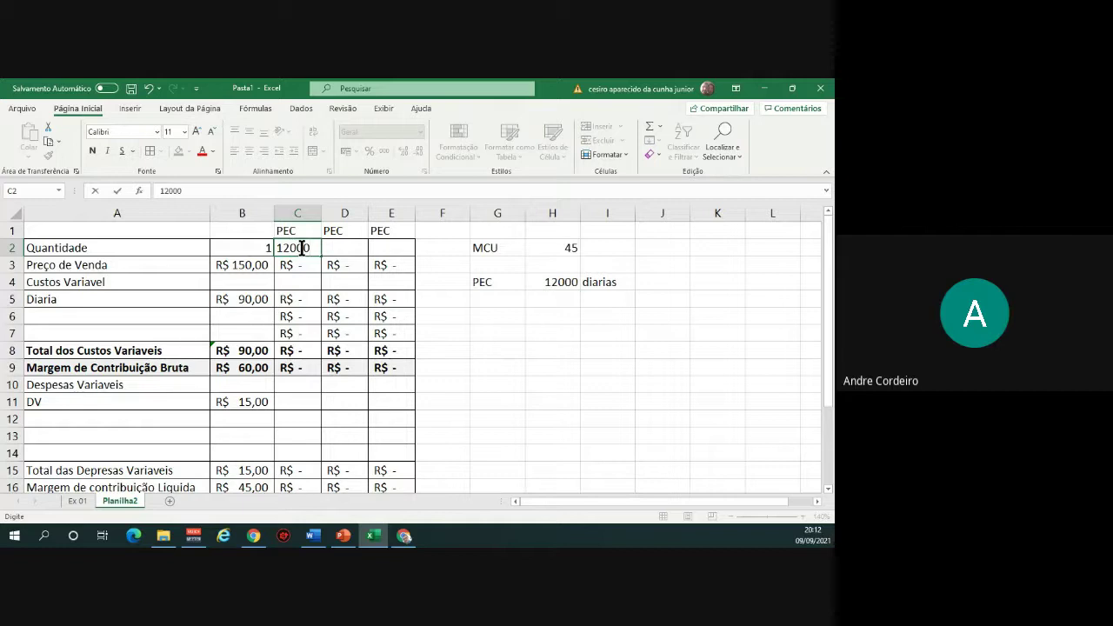
key("Return")
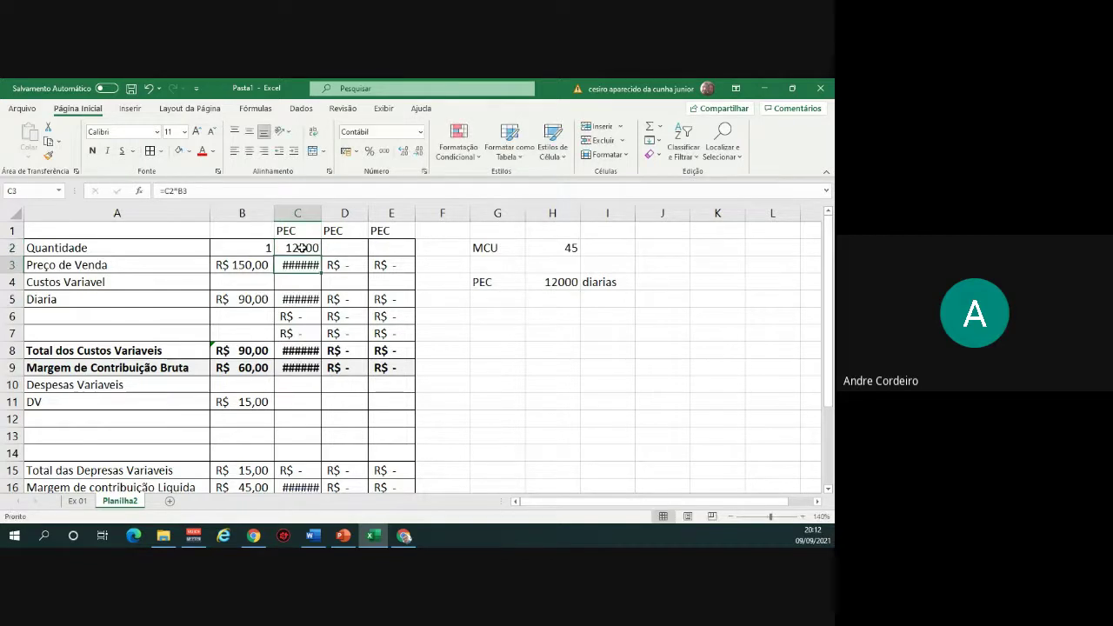
double_click(321, 213)
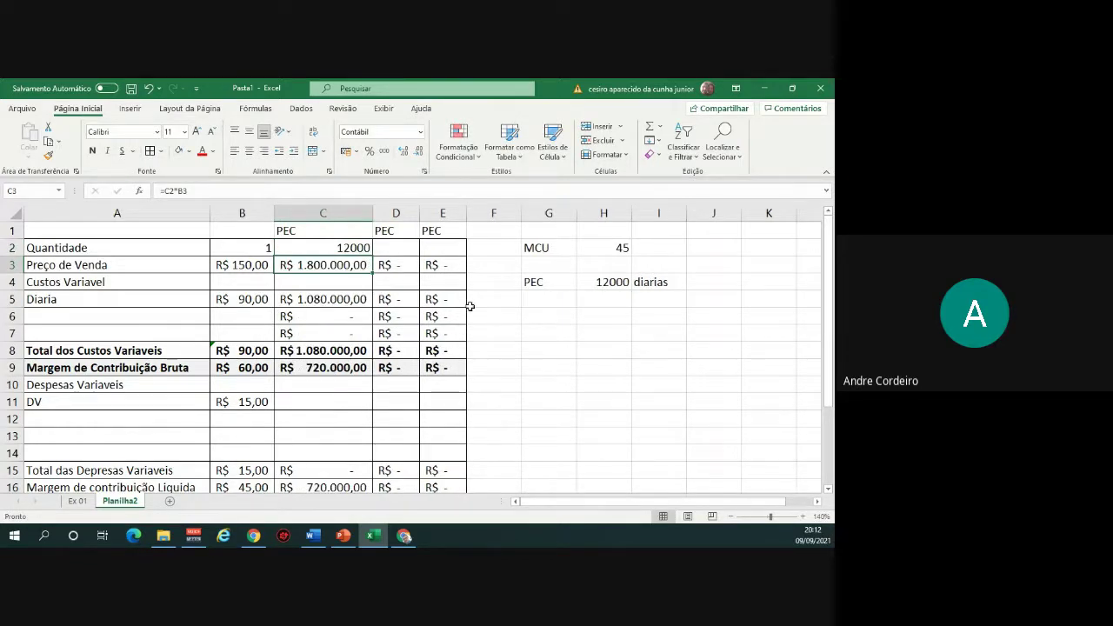
Consult the depreciation in Word, then in Excel try adding 35000 to the fixed costs in H4's PEC formula and undo the edit.
left_click(608, 282)
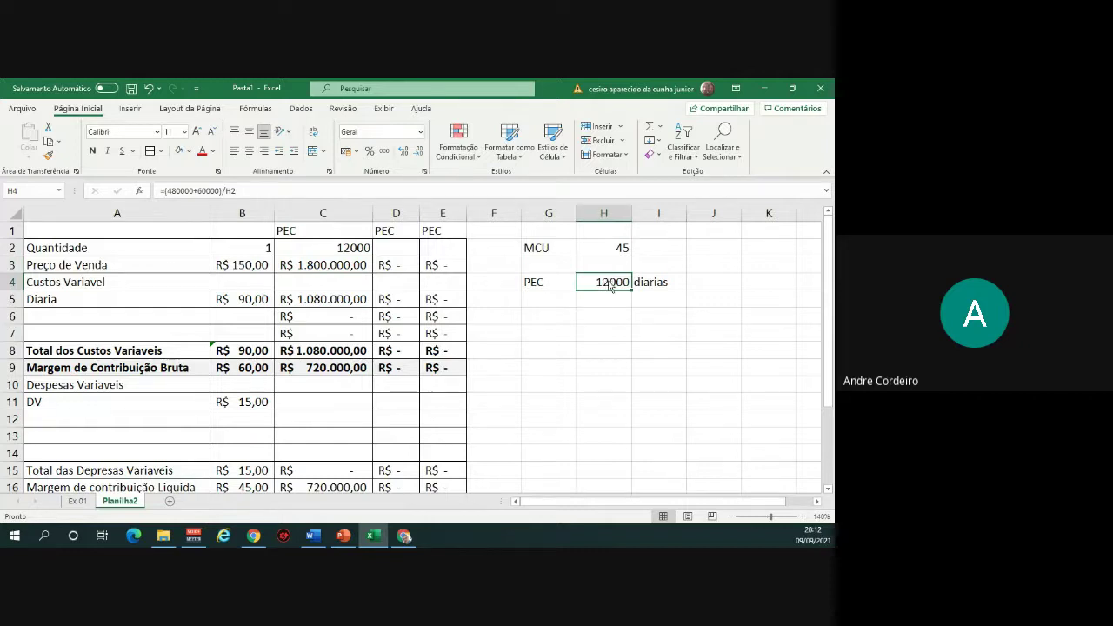
key("alt+Tab")
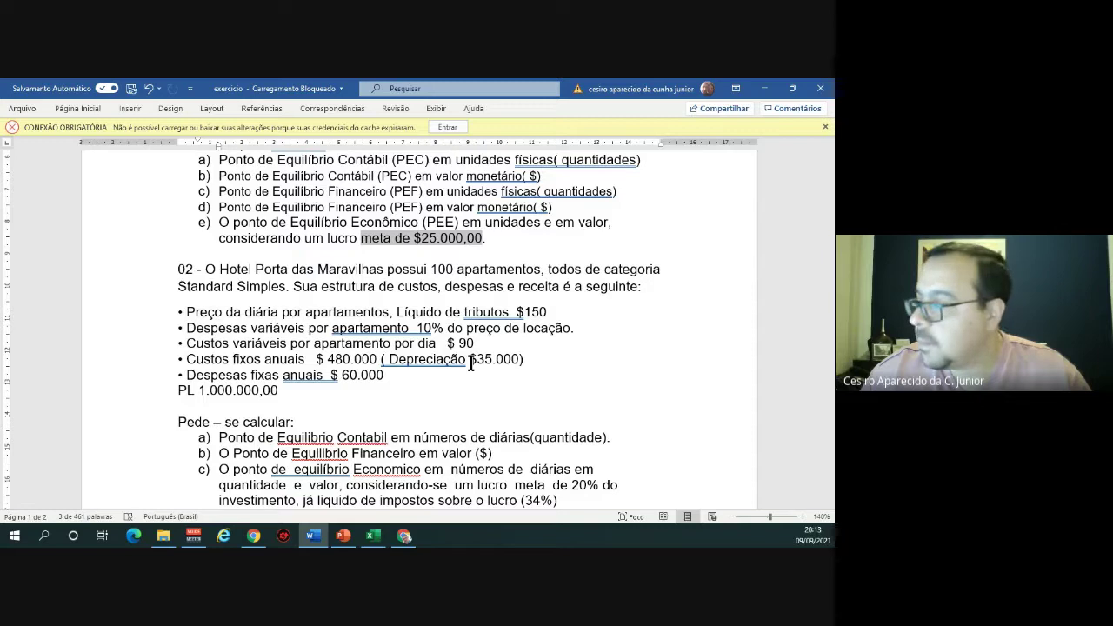
key("alt+Tab")
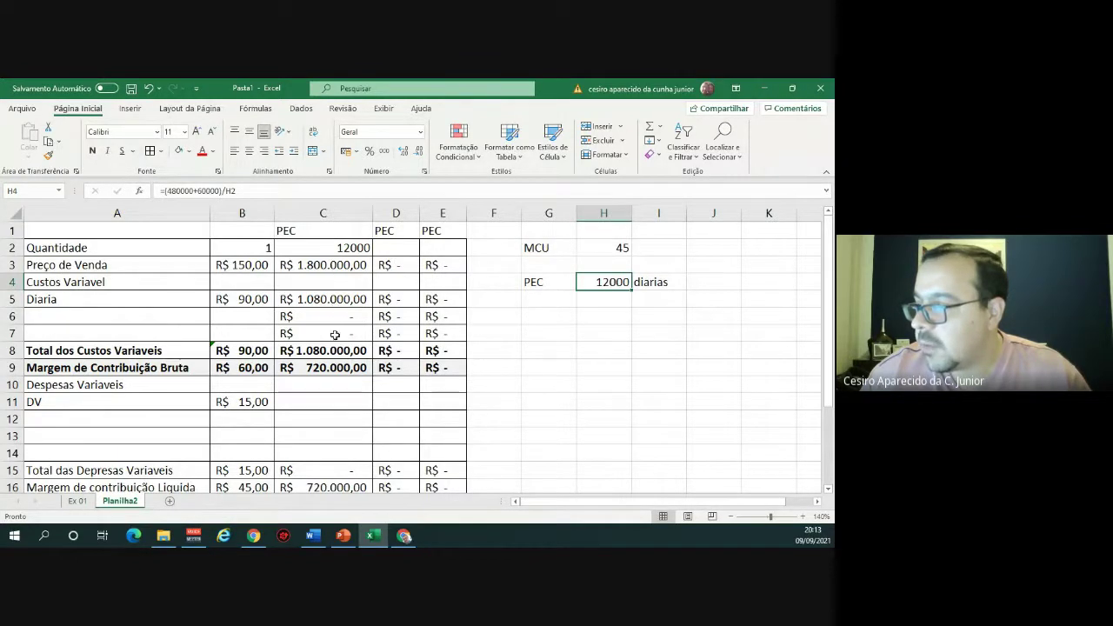
scroll(334, 358, "down", 2)
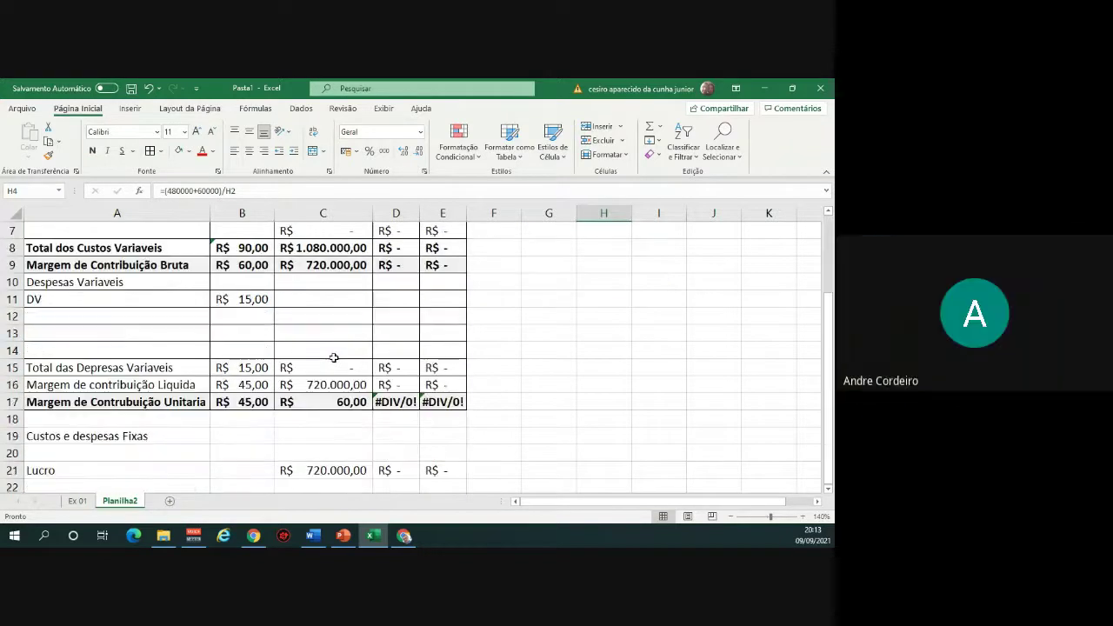
scroll(334, 357, "up", 2)
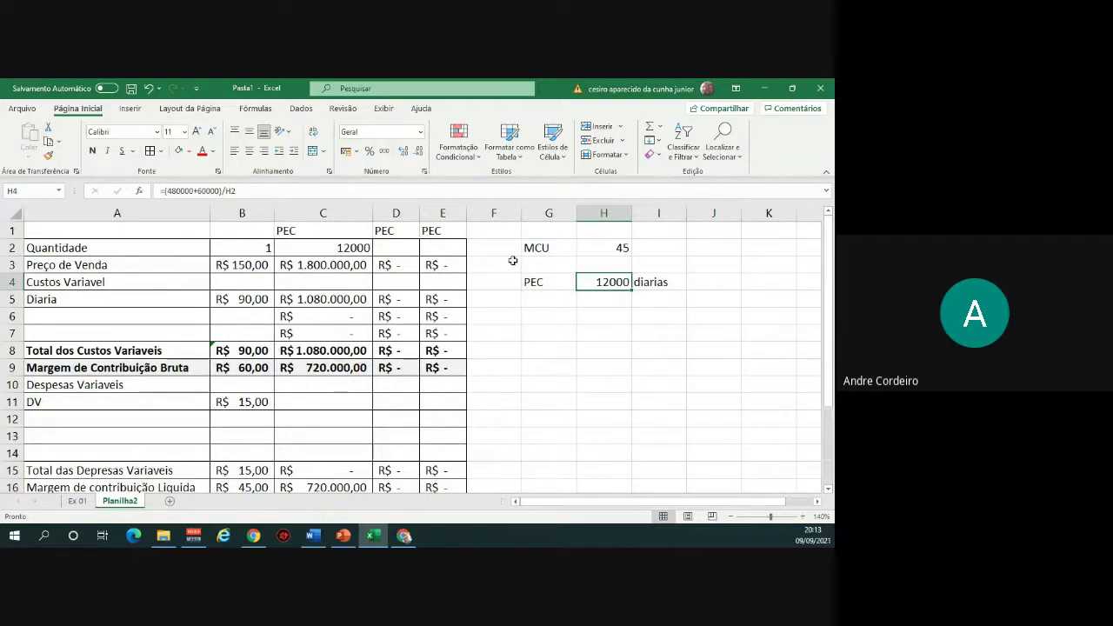
left_click(217, 191)
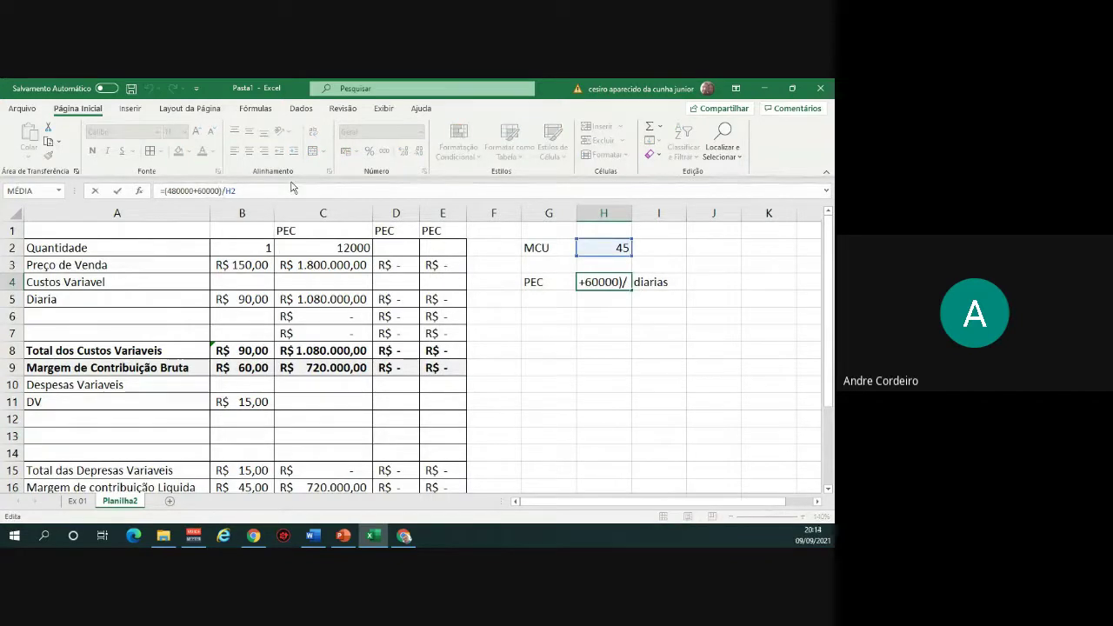
type("+35")
type("000")
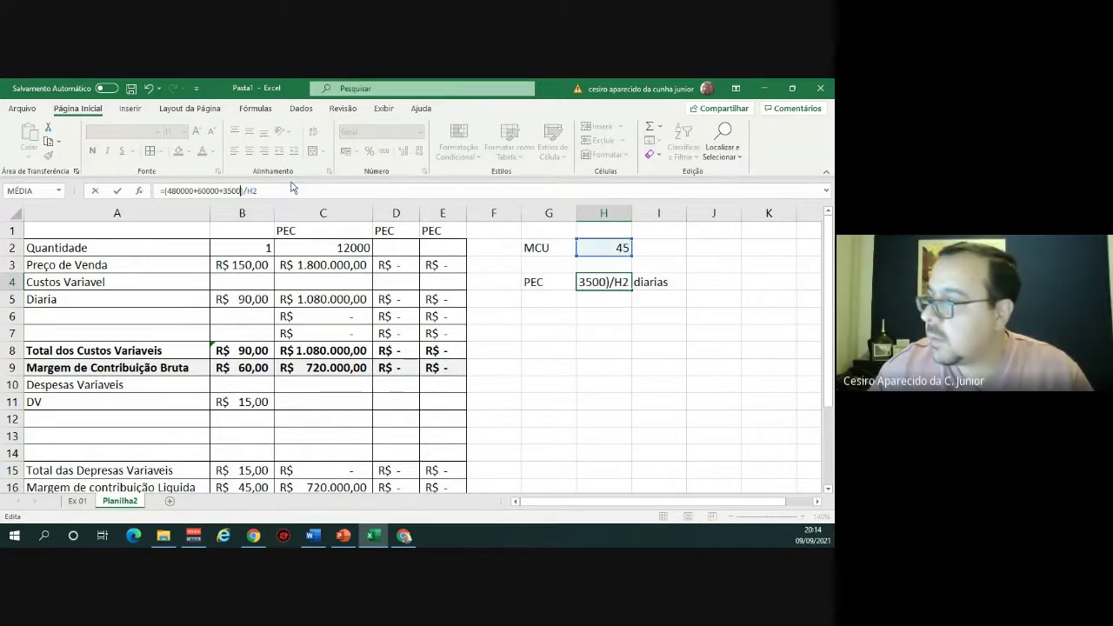
key("Return")
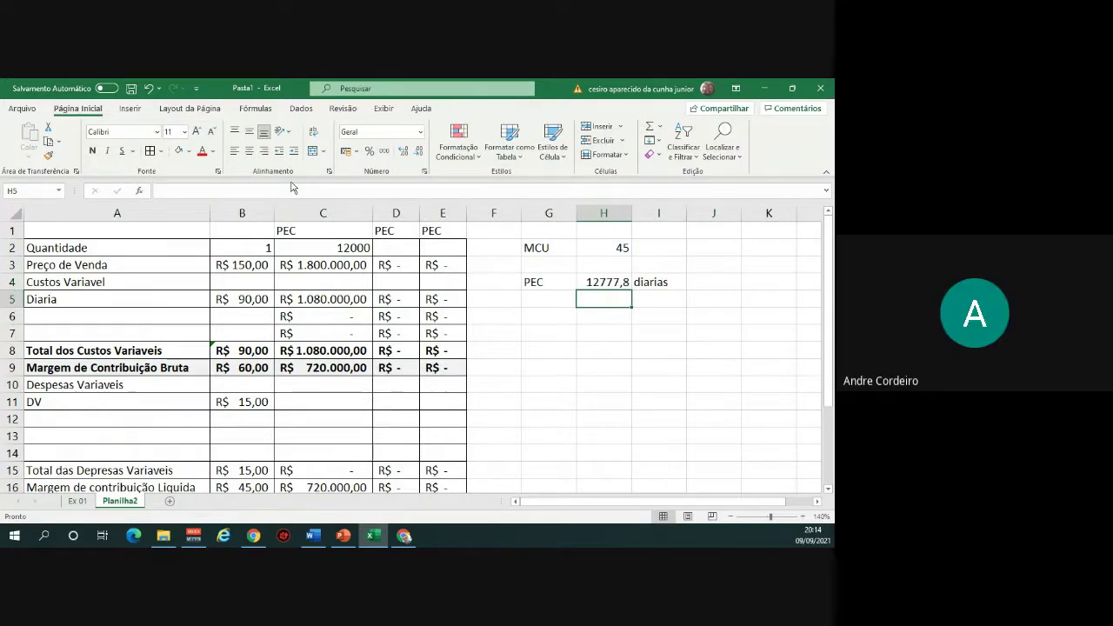
left_click(149, 88)
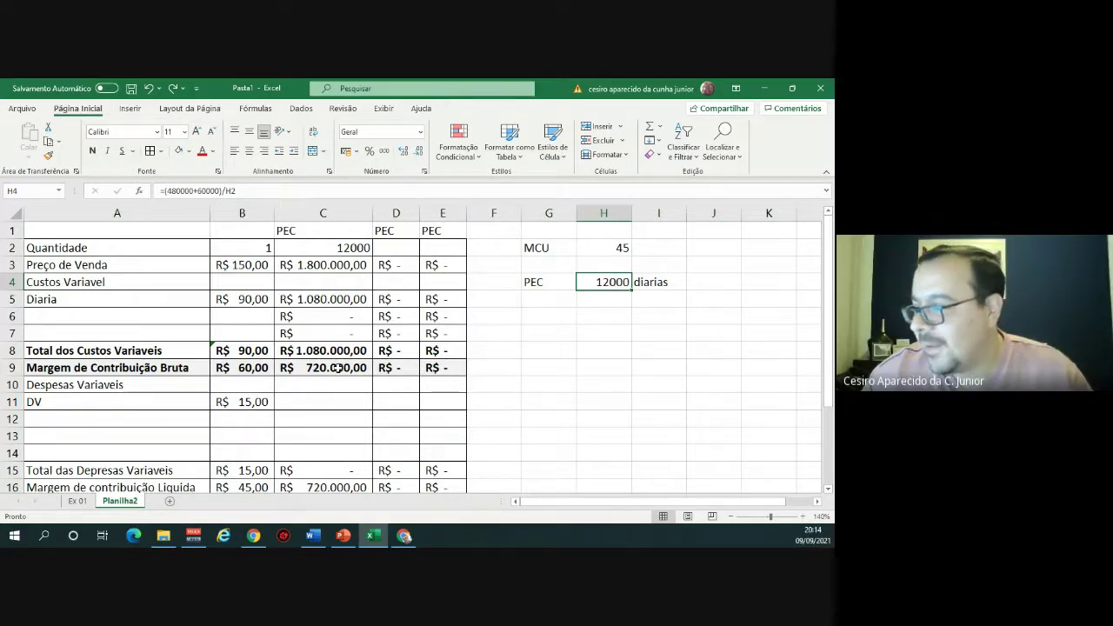
Fill the DV formula from B11 across into C11, then select the PEC formula in H4.
left_click(247, 402)
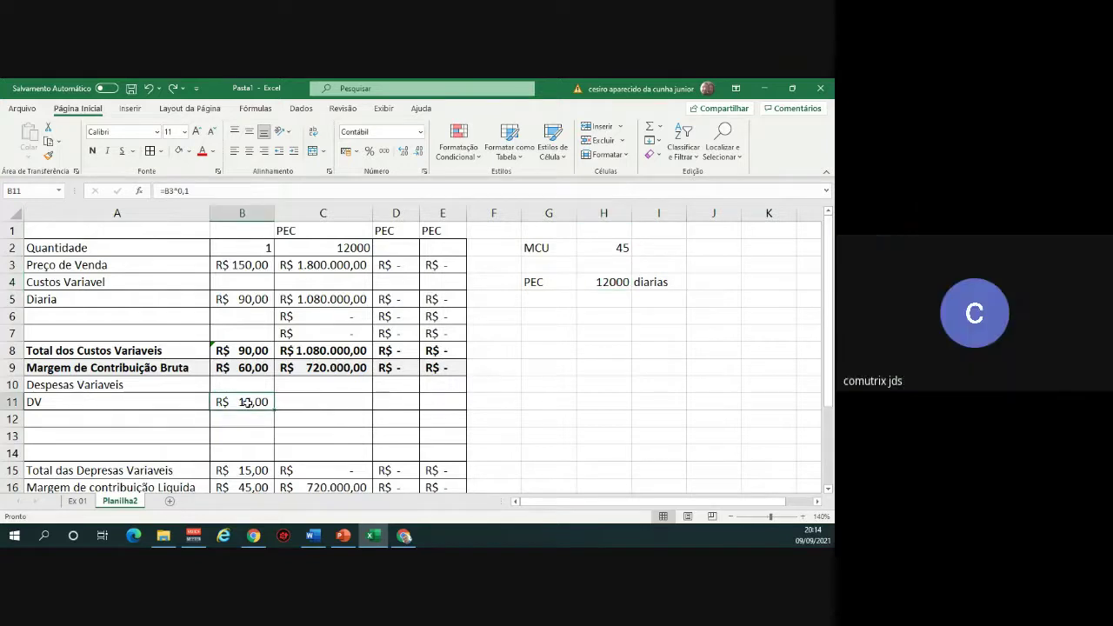
left_click_drag(275, 408, 346, 409)
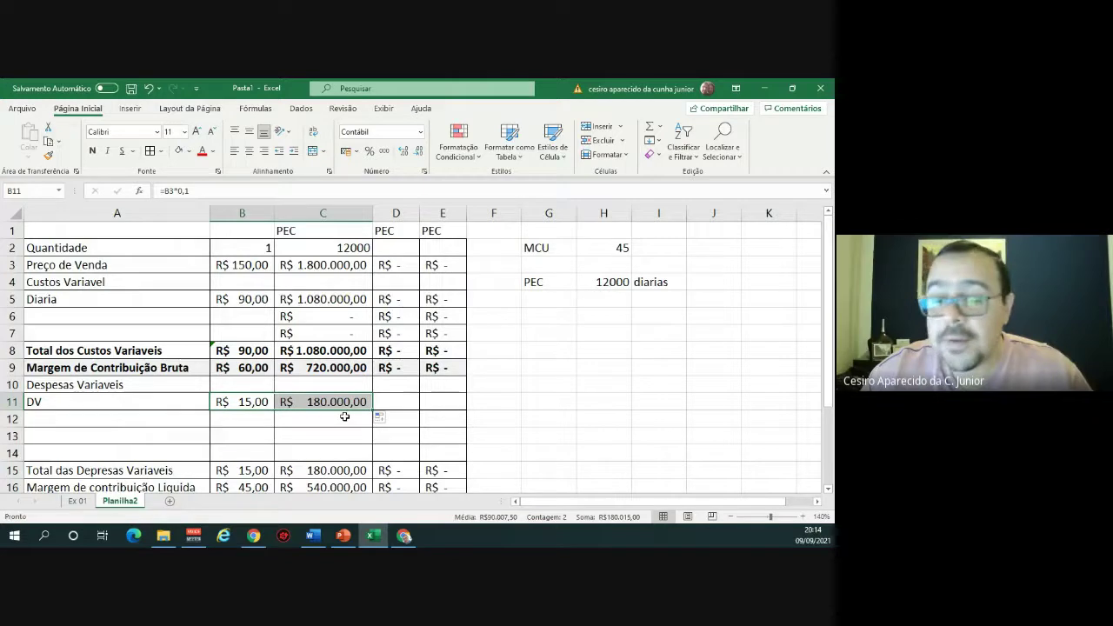
left_click(611, 280)
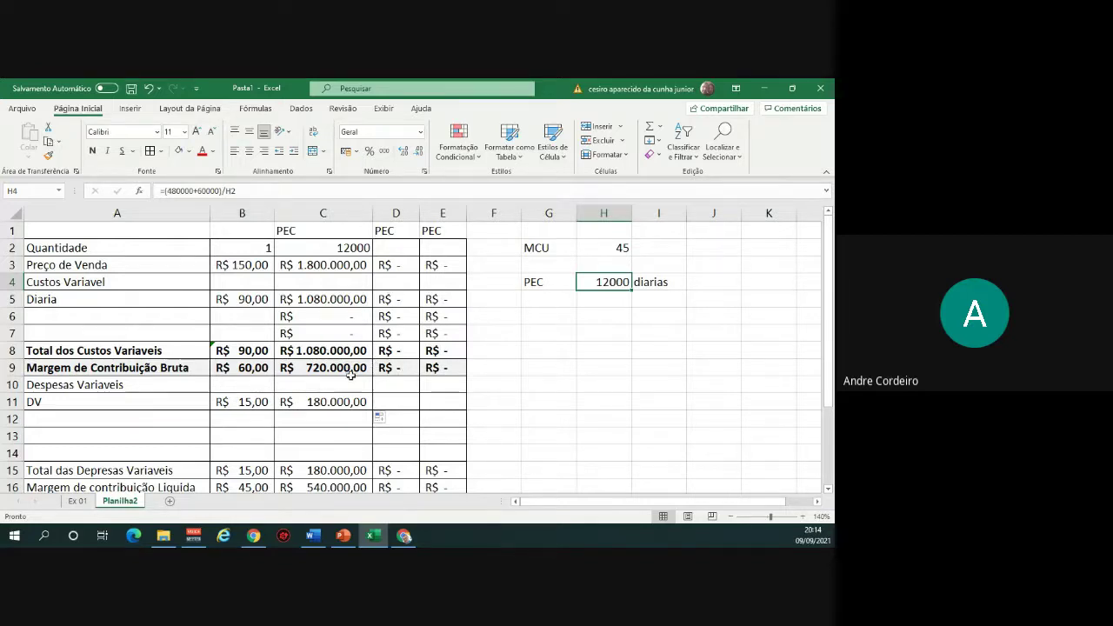
Consult the fixed amounts in Word, then in Excel enter =480000+60000 in C19 for Custos e despesas Fixas.
scroll(335, 365, "down", 2)
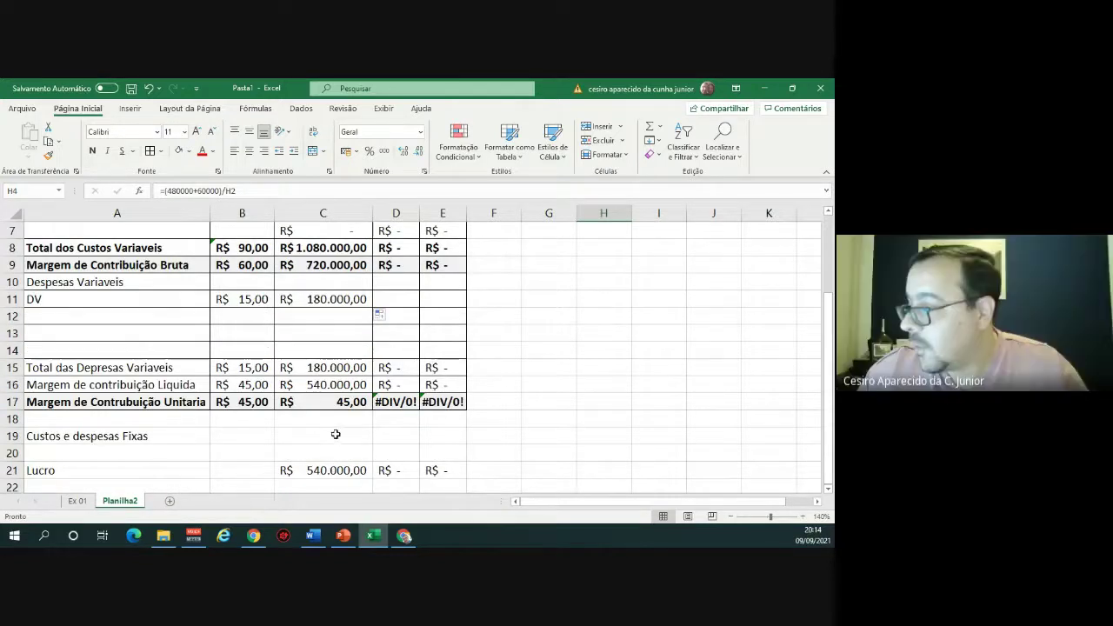
key("alt+Tab")
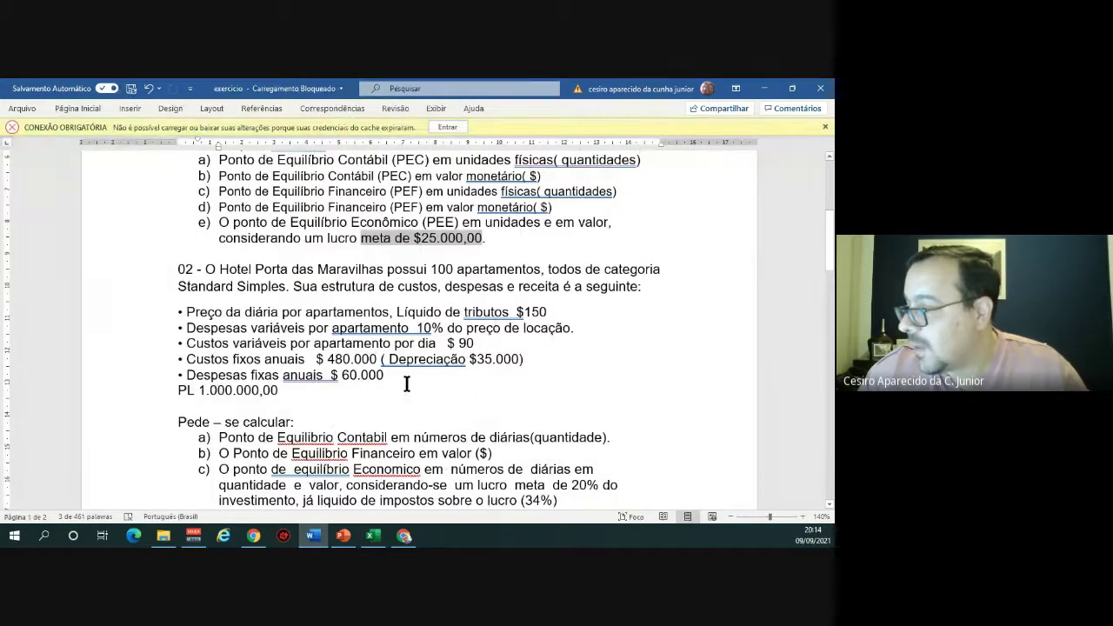
key("alt+Tab")
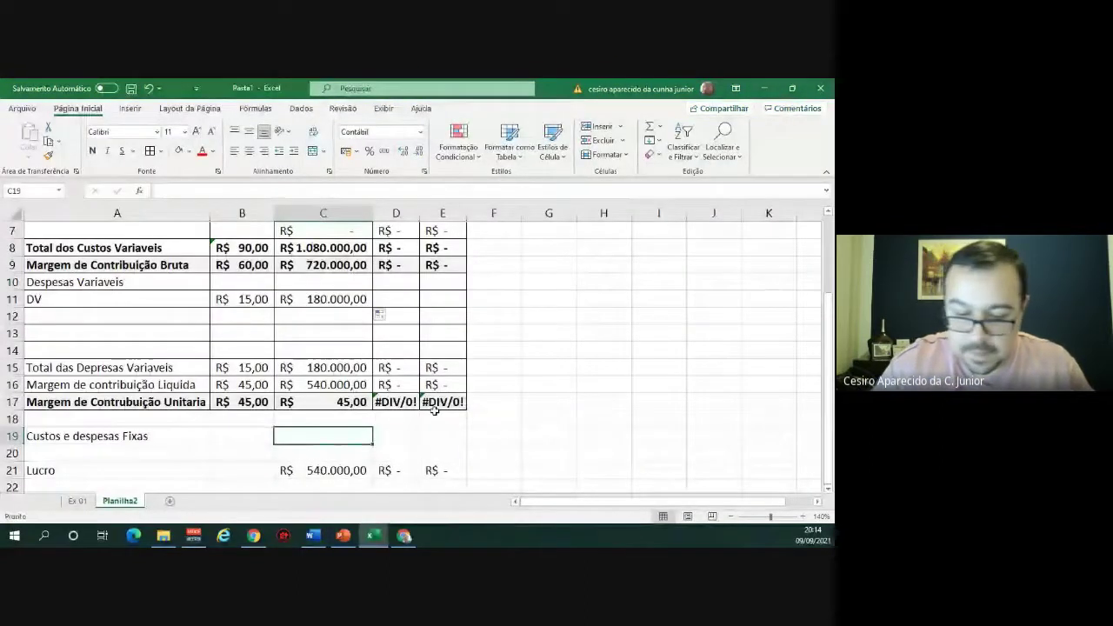
type("=480000")
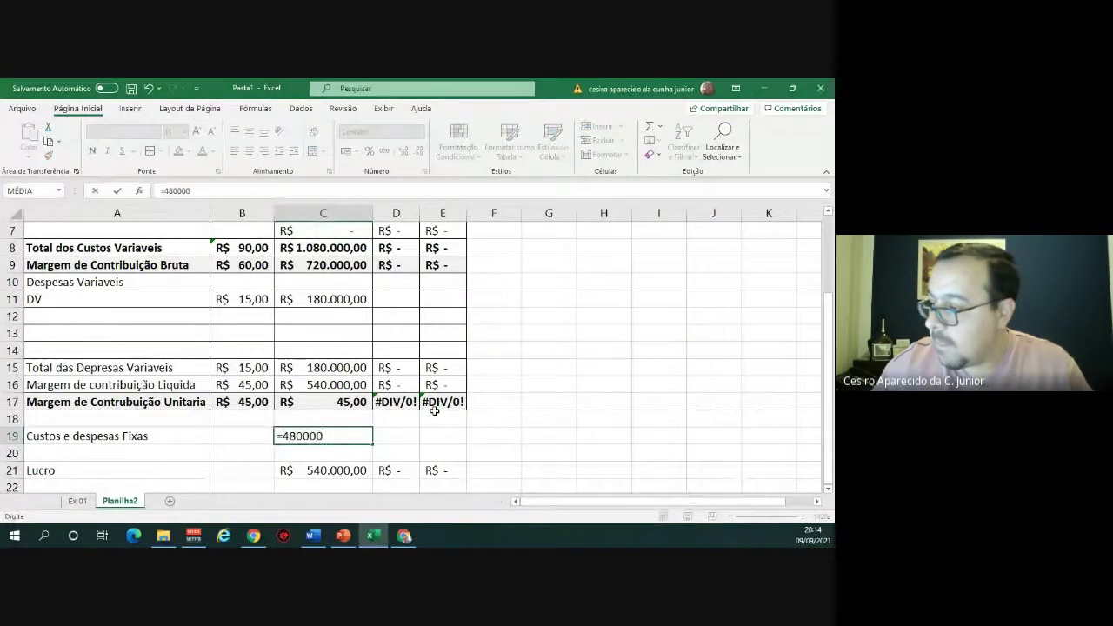
type("+60")
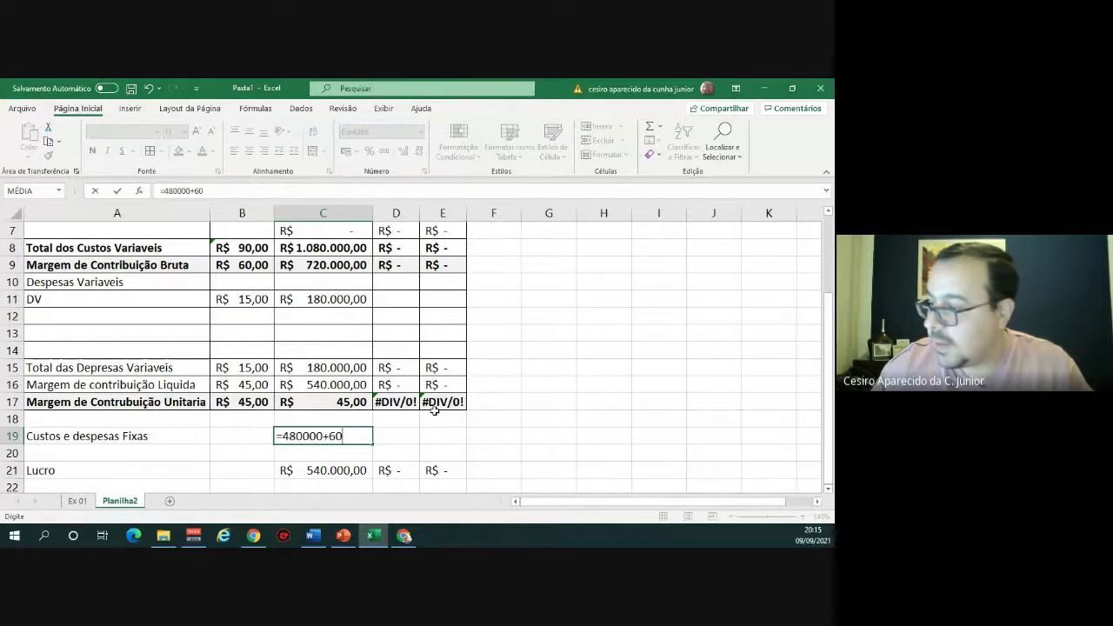
type("000")
key("Return")
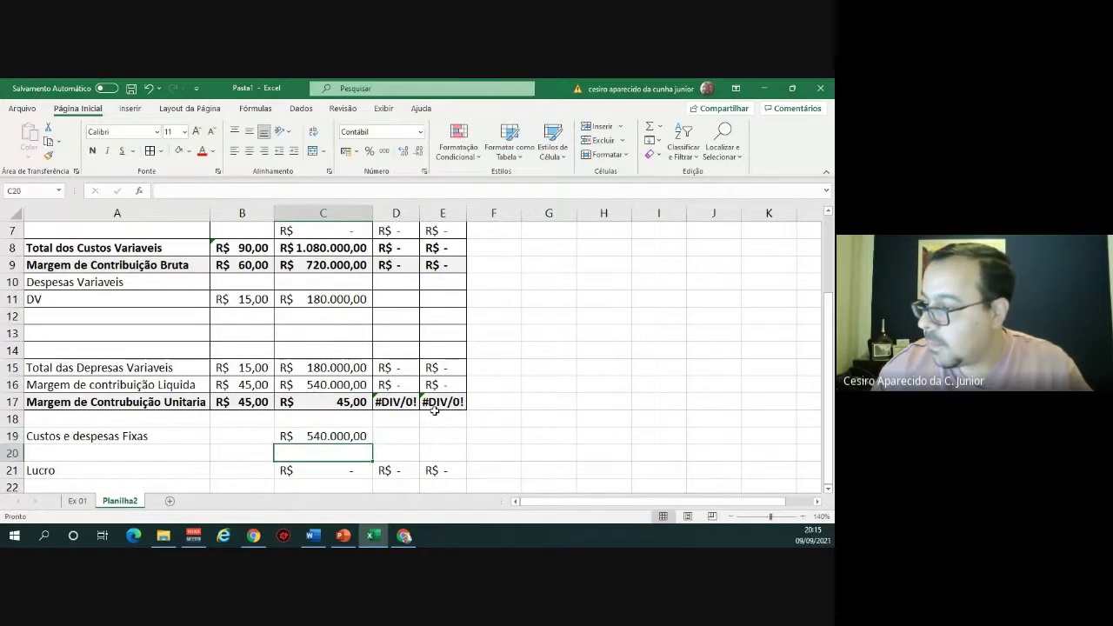
Review the PEC column from the quantity down to the Lucro formula in C21.
scroll(396, 416, "up", 2)
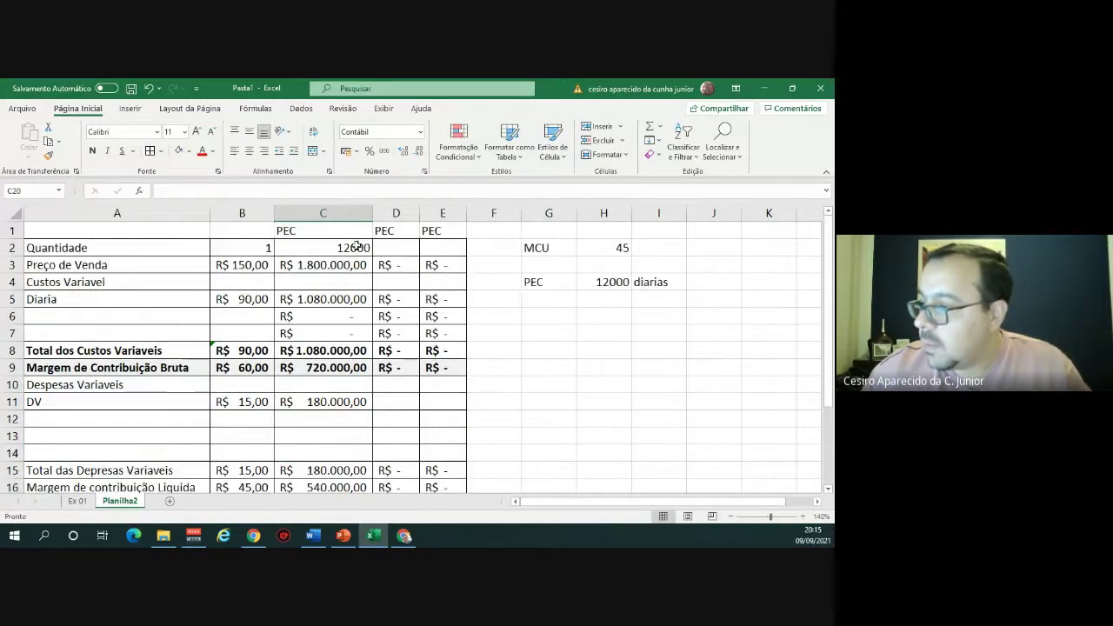
scroll(343, 365, "down", 4)
left_click(351, 367)
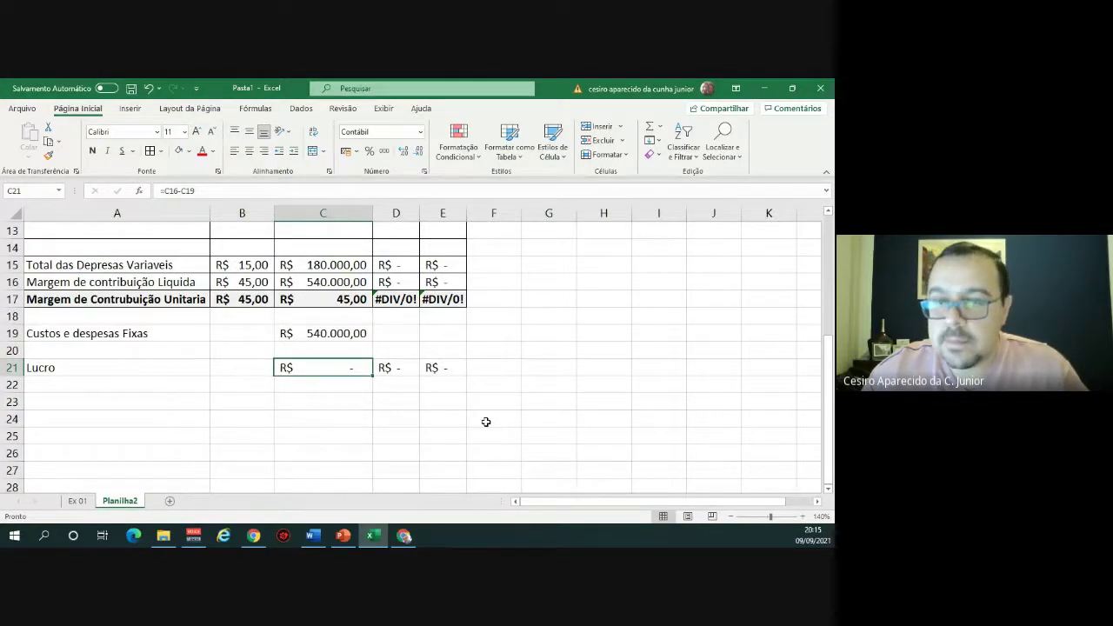
scroll(486, 422, "up", 4)
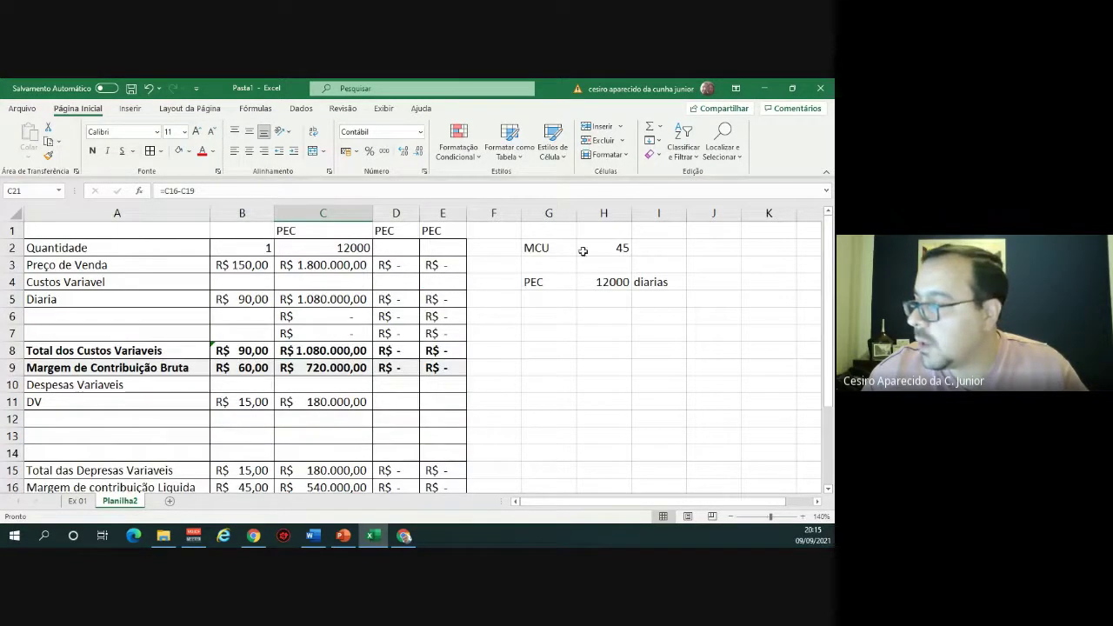
Consult the exercise questions in Word, then in Excel label cell G7 as PEF.
key("alt+Tab")
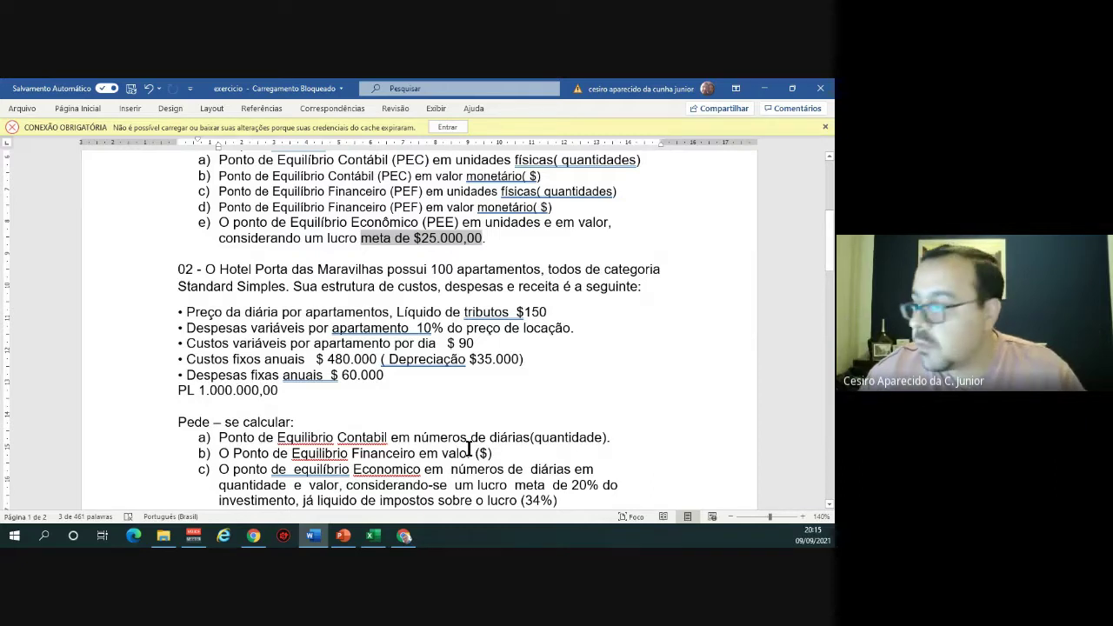
key("alt+Tab")
left_click(557, 327)
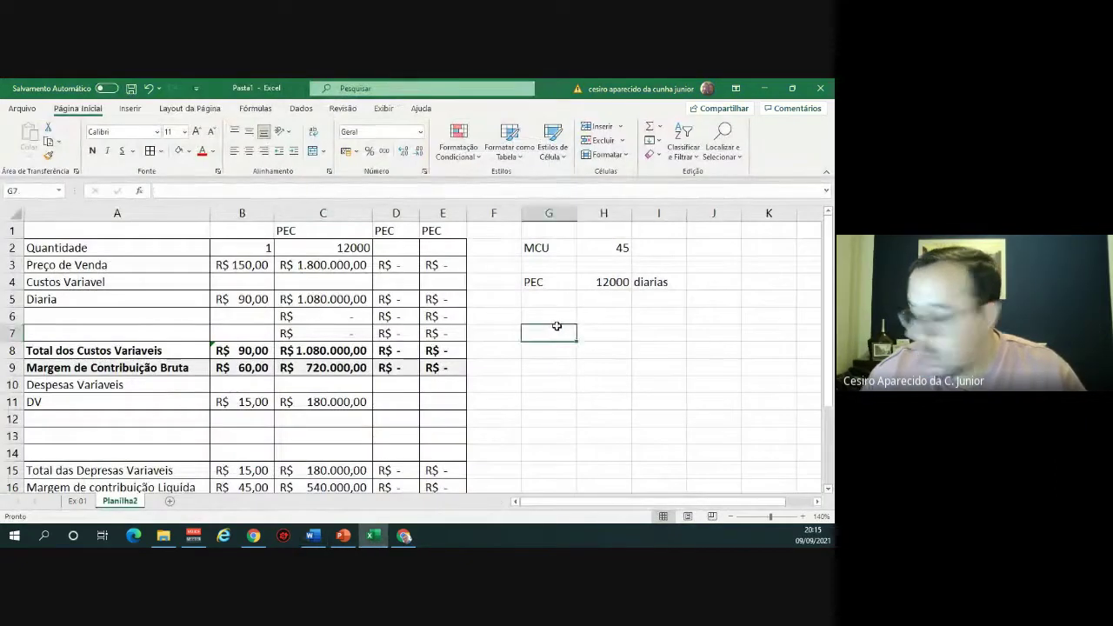
type("PEF")
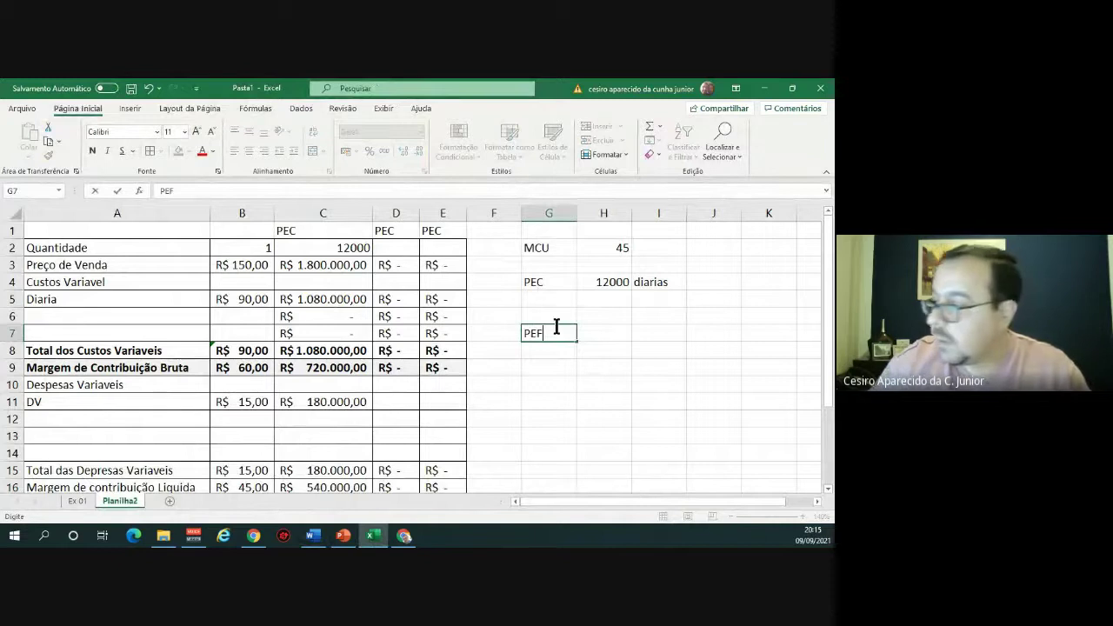
key("Tab")
type("=")
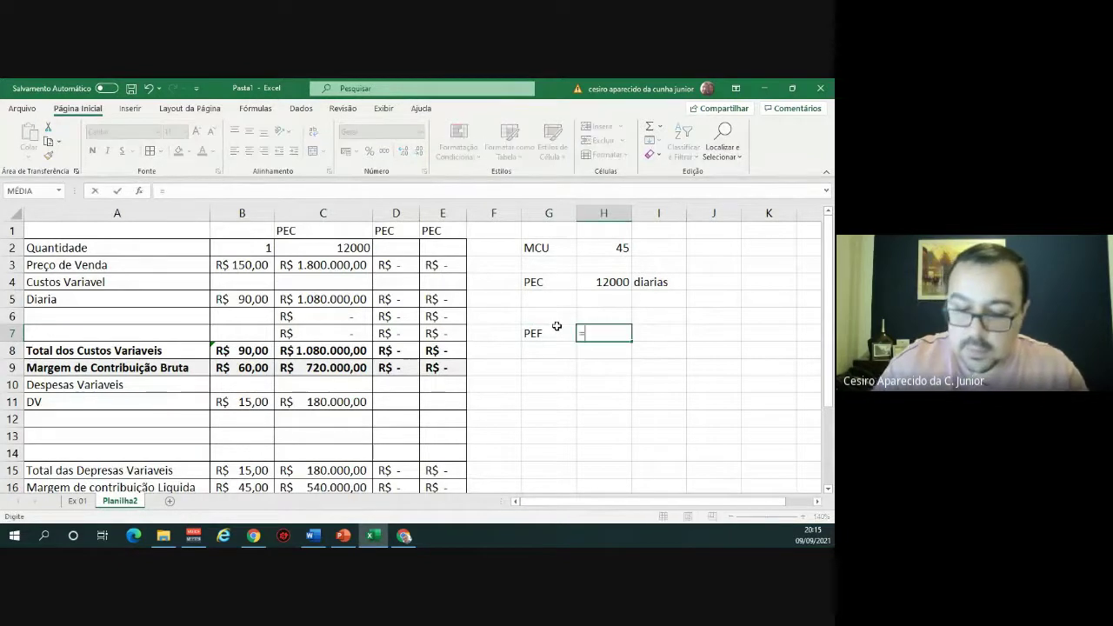
type("(")
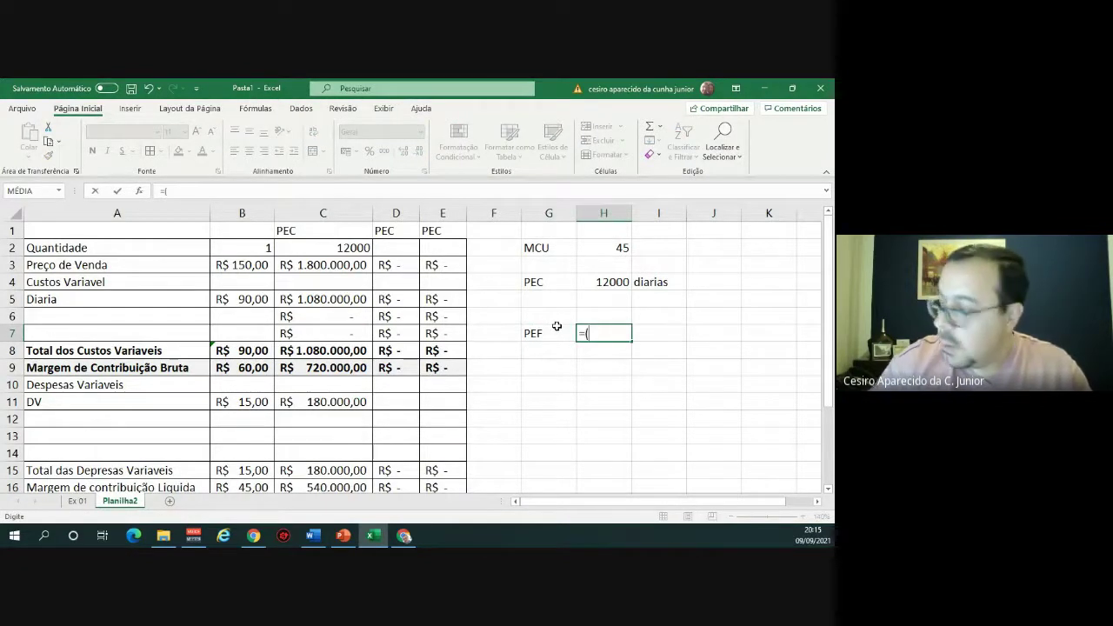
type("48000")
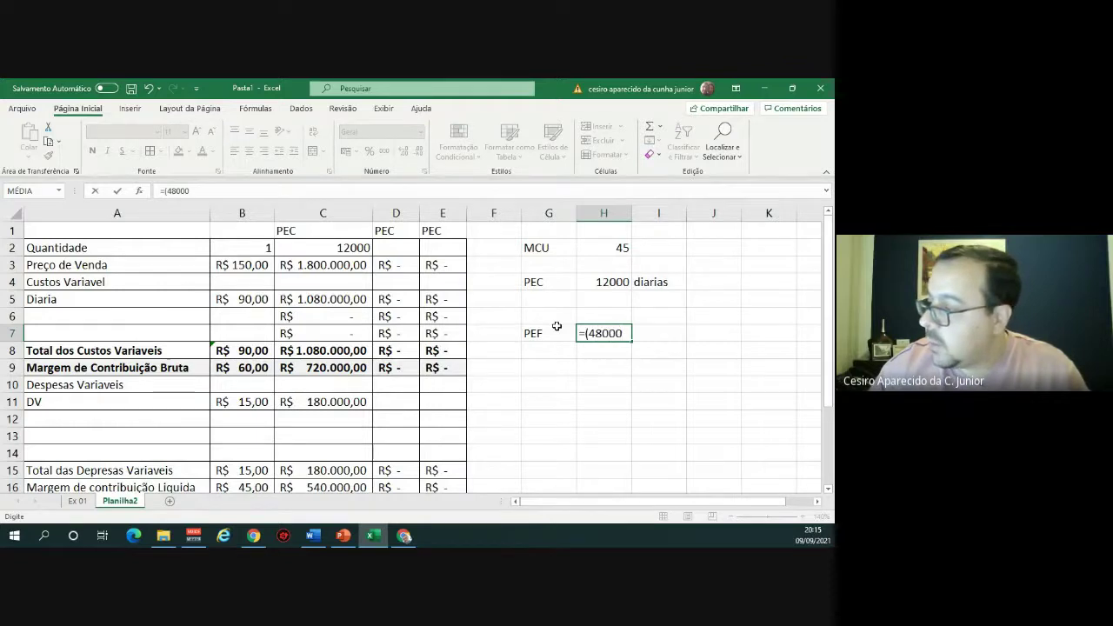
type("0")
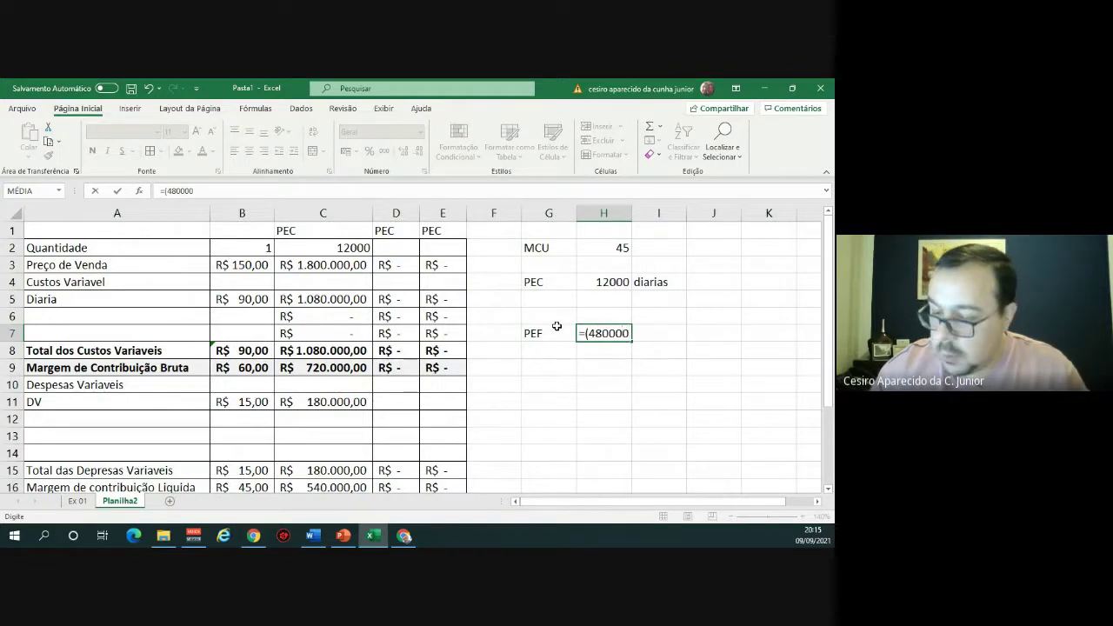
type("+6000")
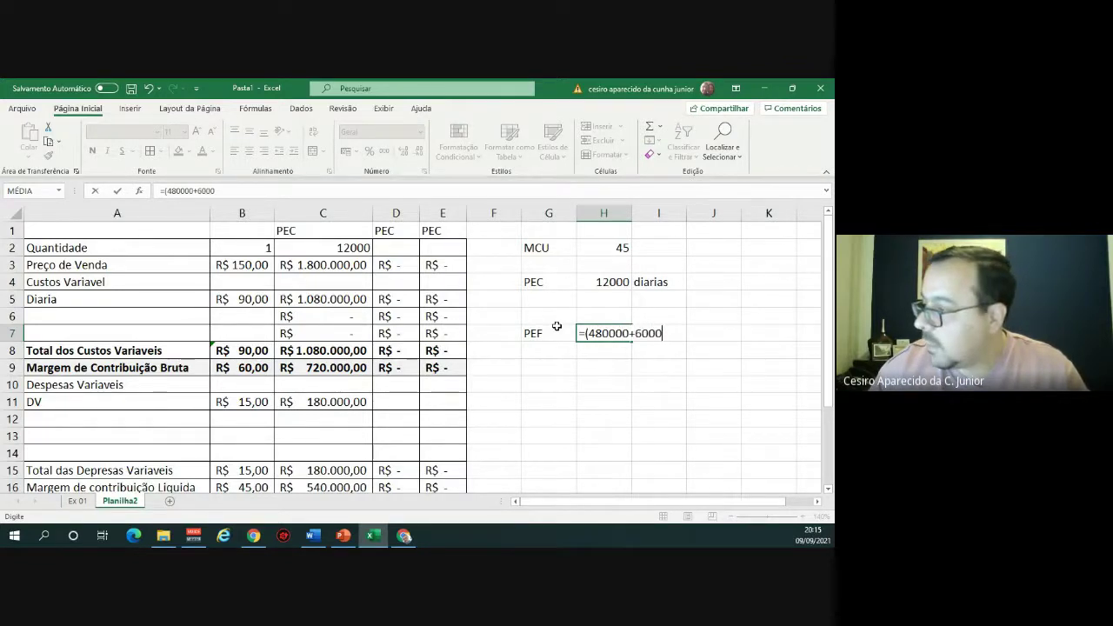
type("0-")
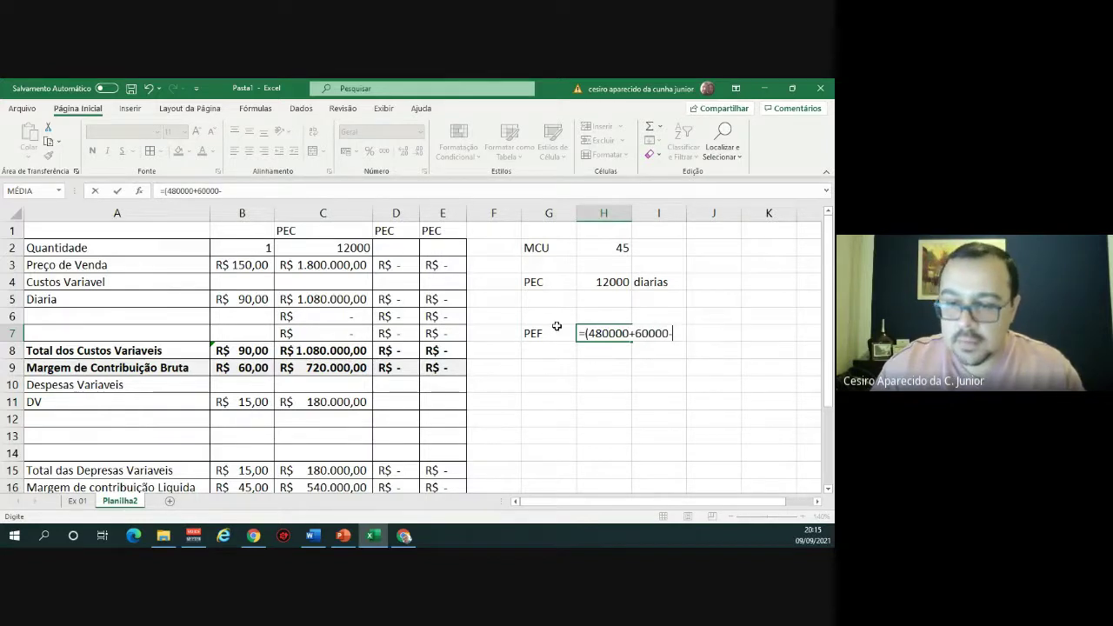
type("35000")
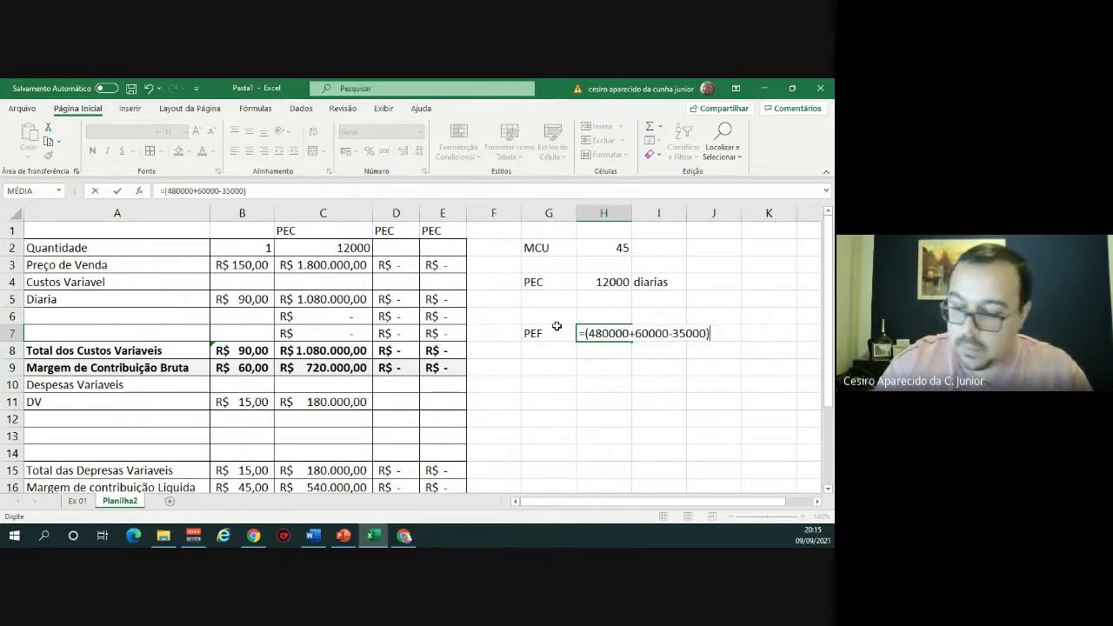
type(")/")
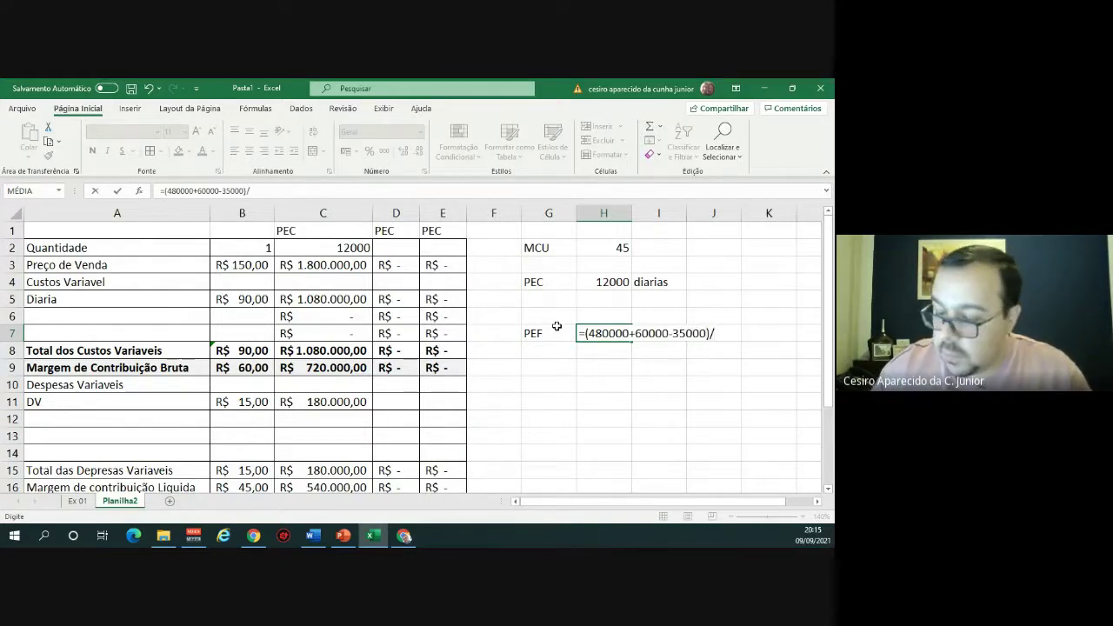
type("45")
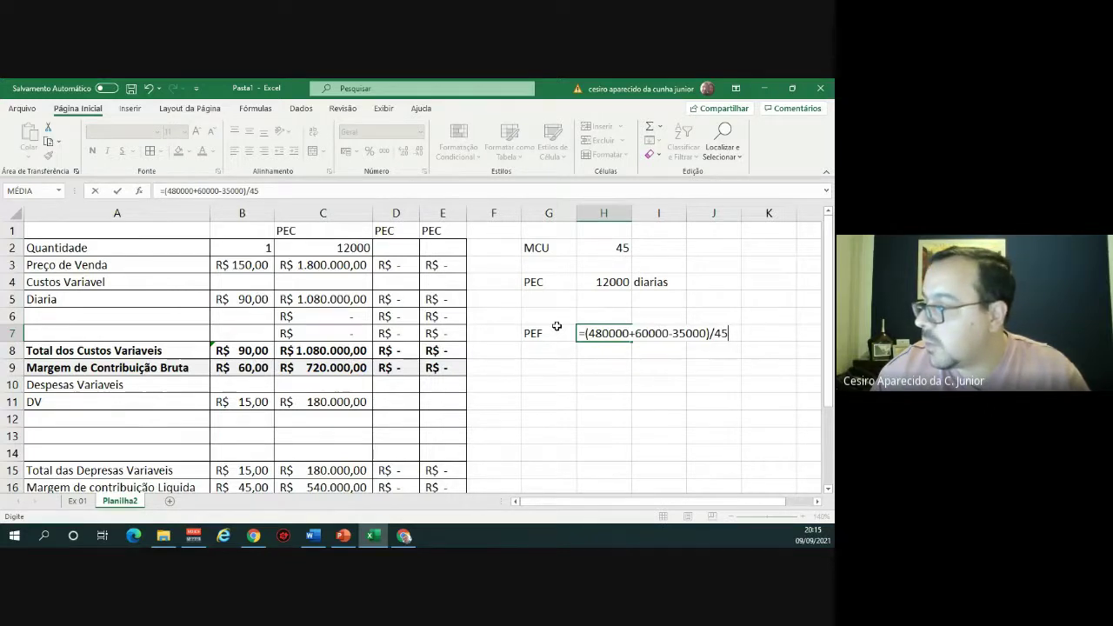
key("Return")
key("Up")
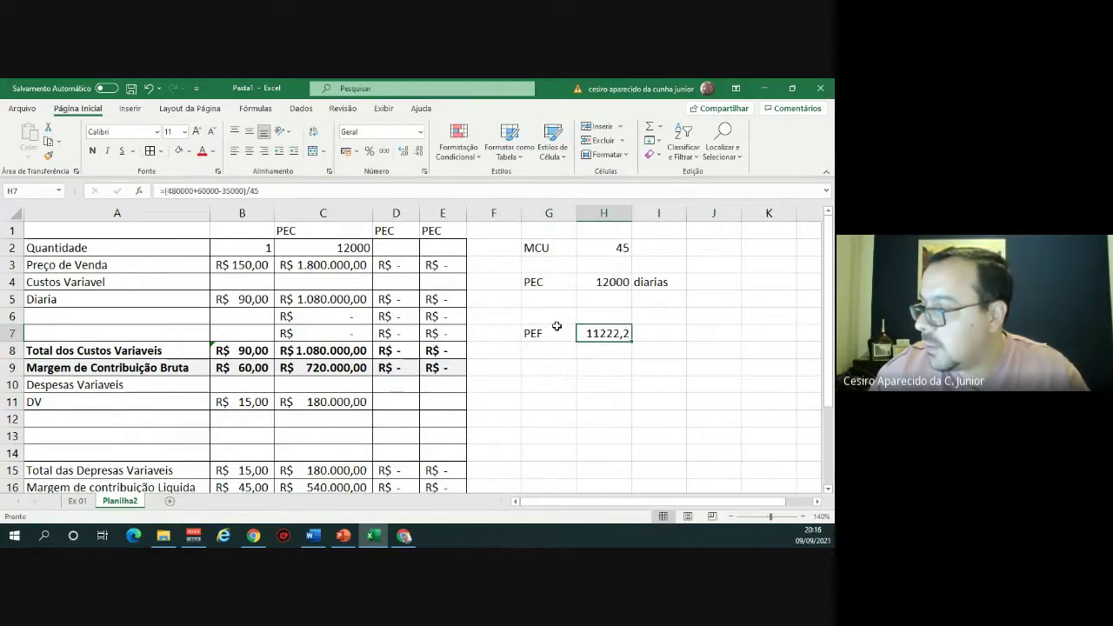
Enter the rounded-up PEF quantity 11223 in I7.
key("Right")
type("1")
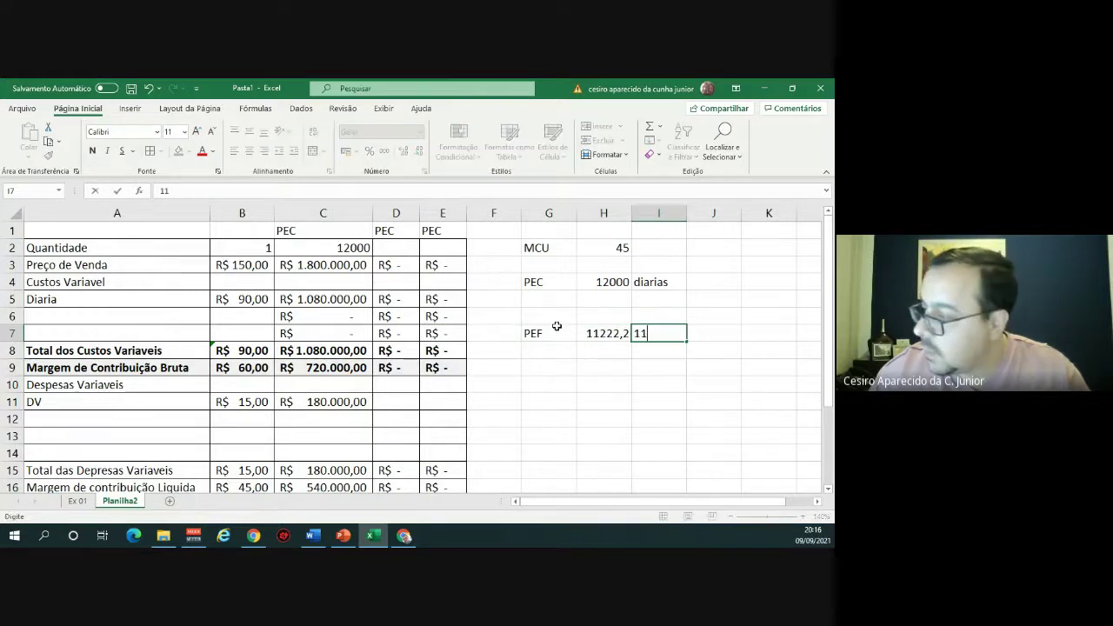
type("1223")
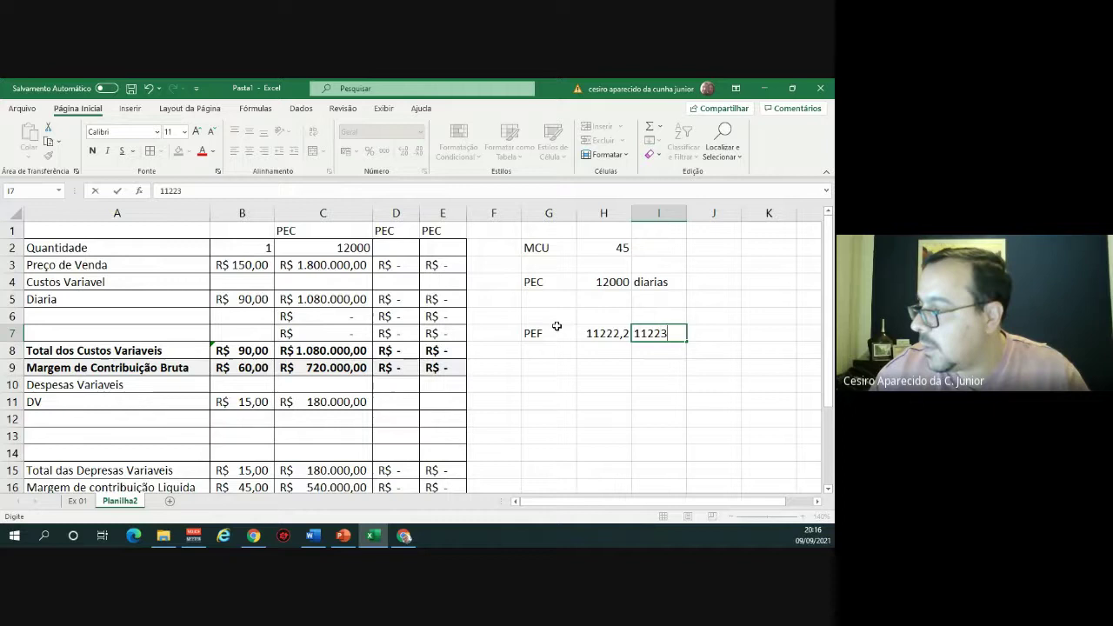
key("Return")
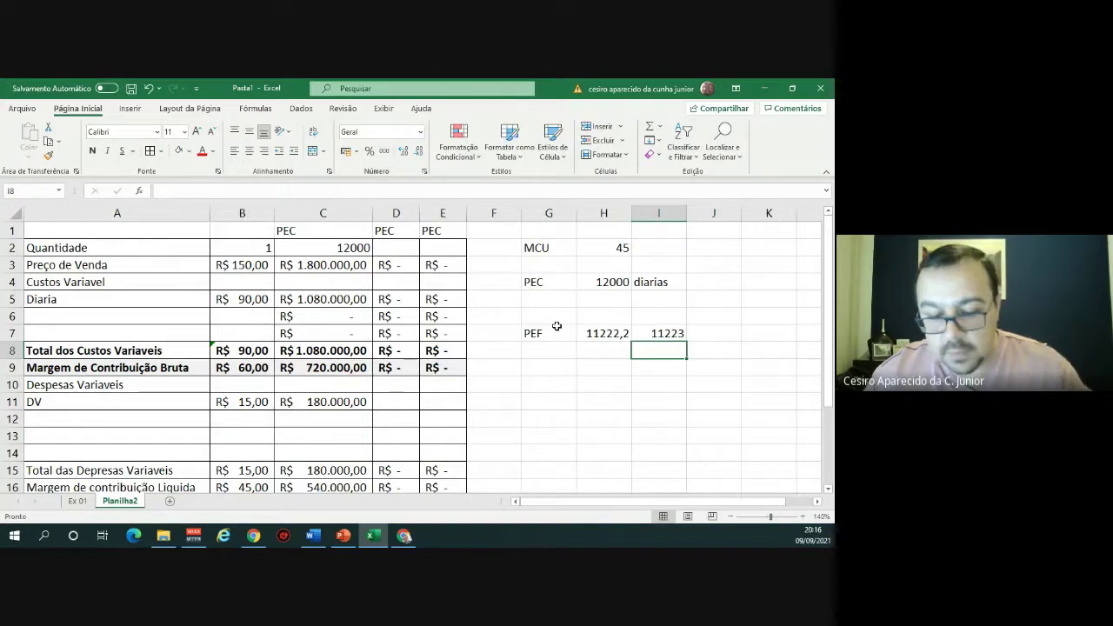
Calculate the PEF in monetary value in I8 with the formula =I7*150.
type("=")
key("Up")
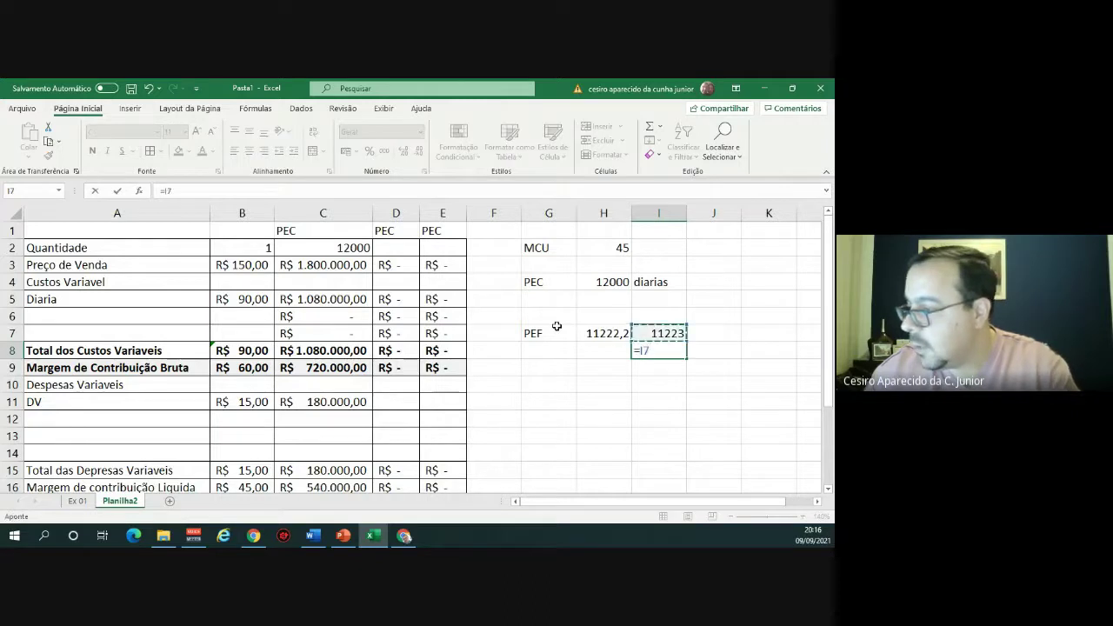
type("*")
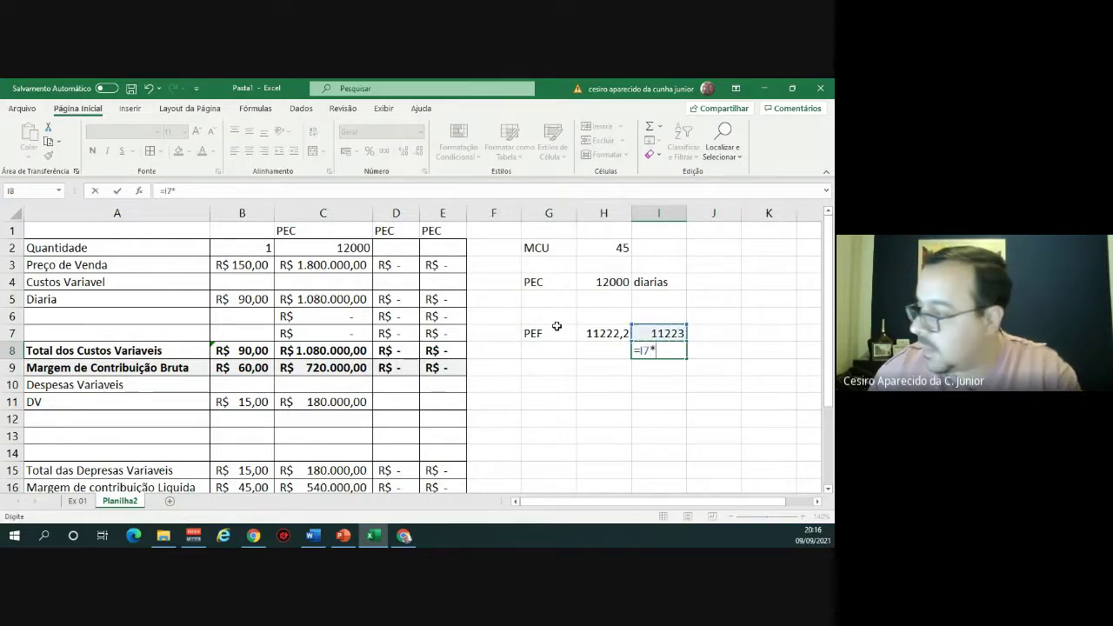
type("150")
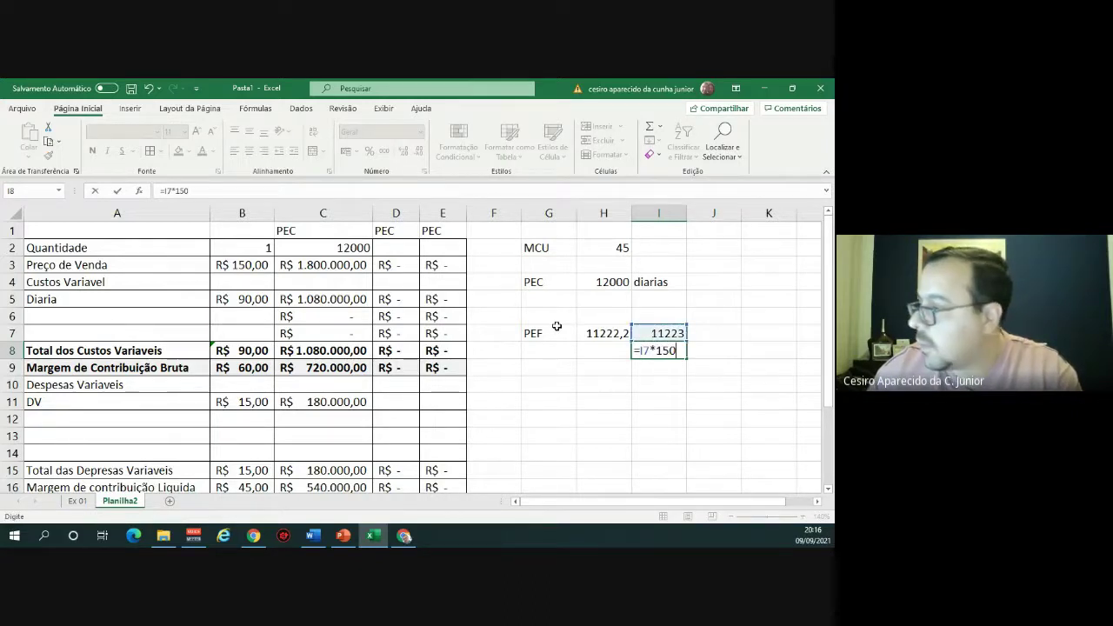
key("Return")
key("Up")
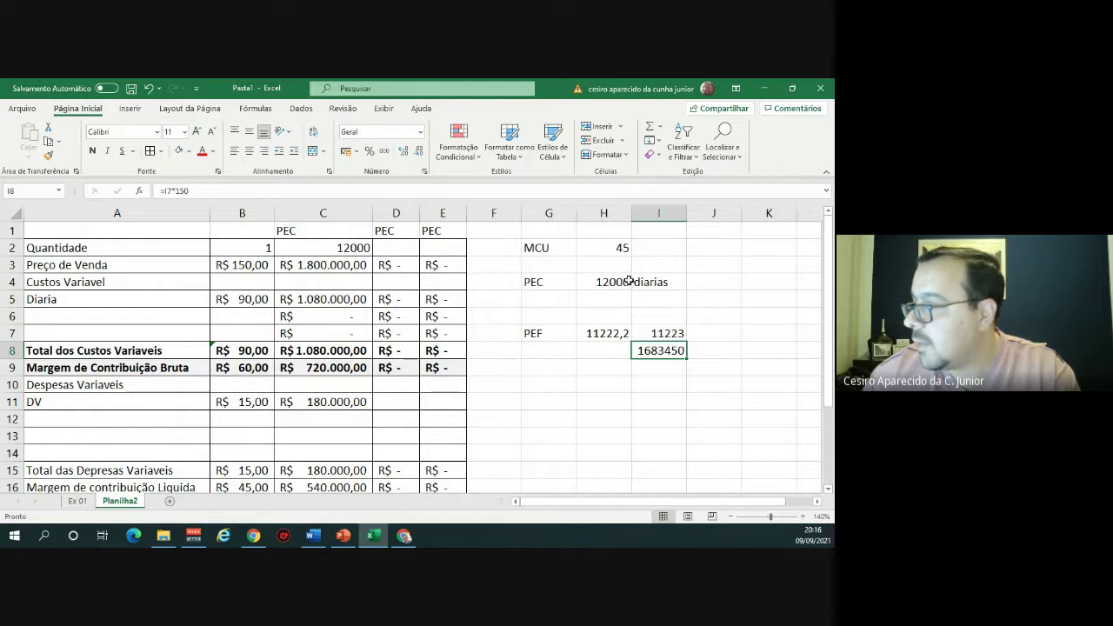
Rename the D1 column heading to PEF and enter the quantity 11223 in D2.
left_click(396, 231)
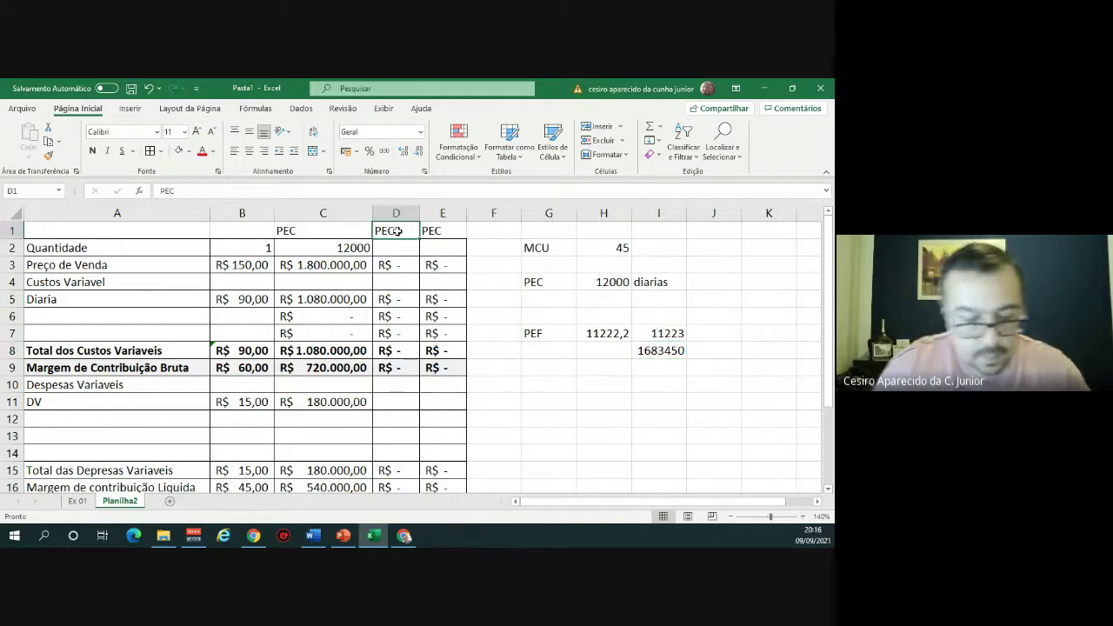
type("PEF")
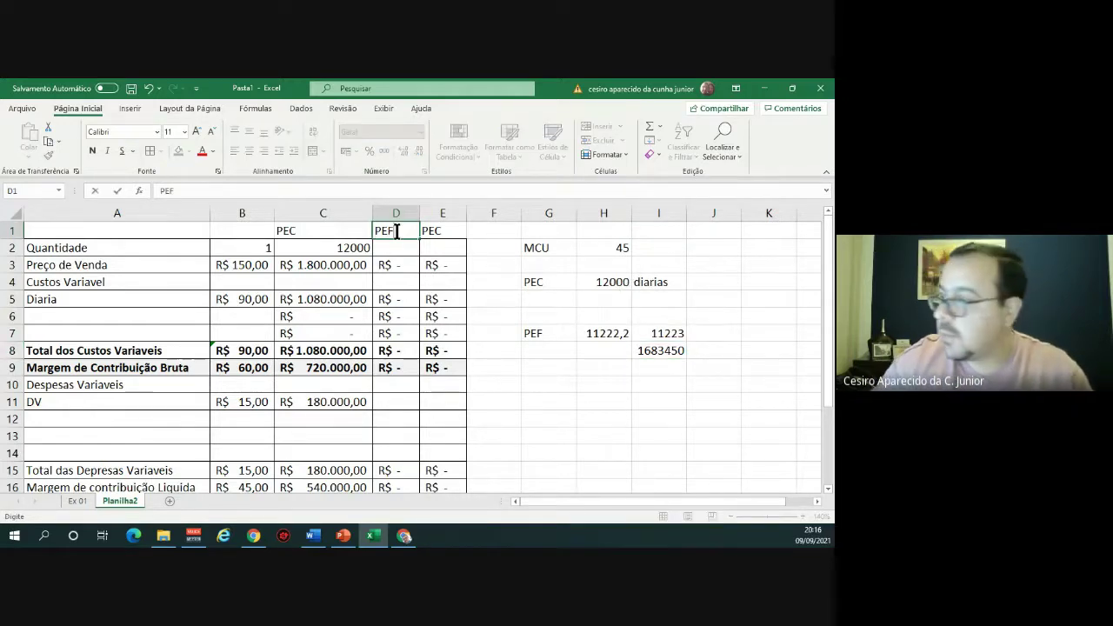
key("Return")
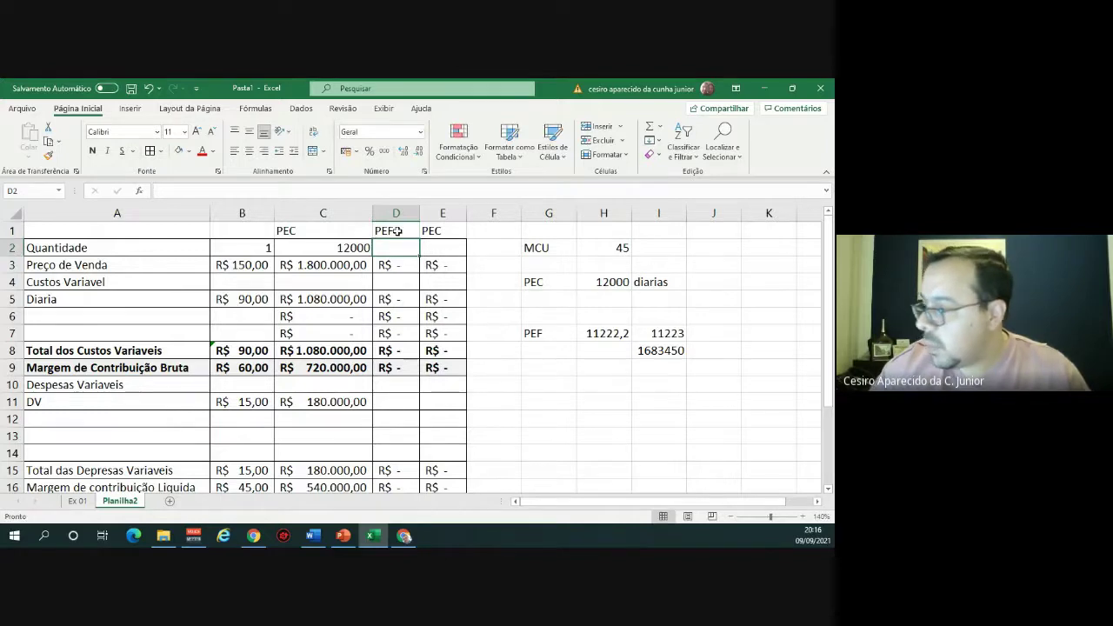
type("11223")
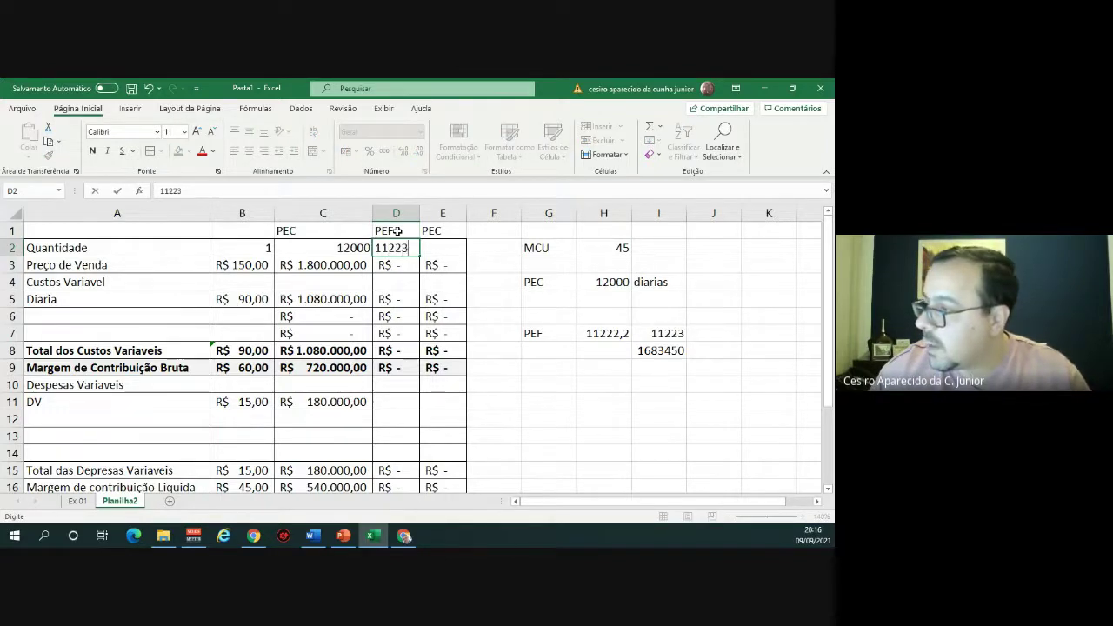
key("Return")
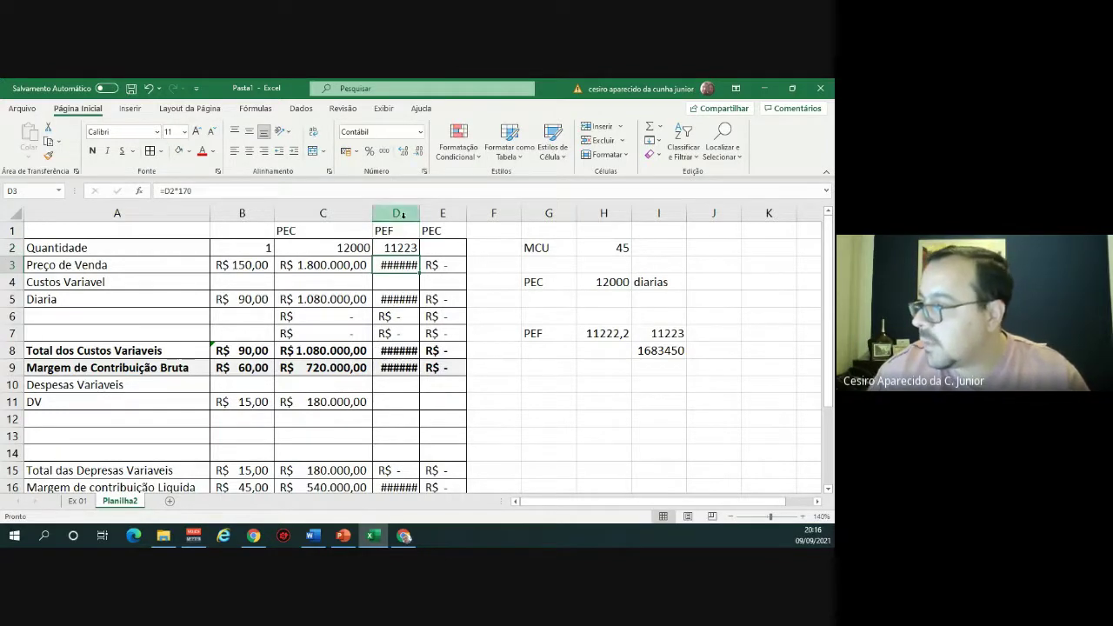
Widen column D to fit its contents and fill the DV formula from C11 across to E11.
double_click(420, 213)
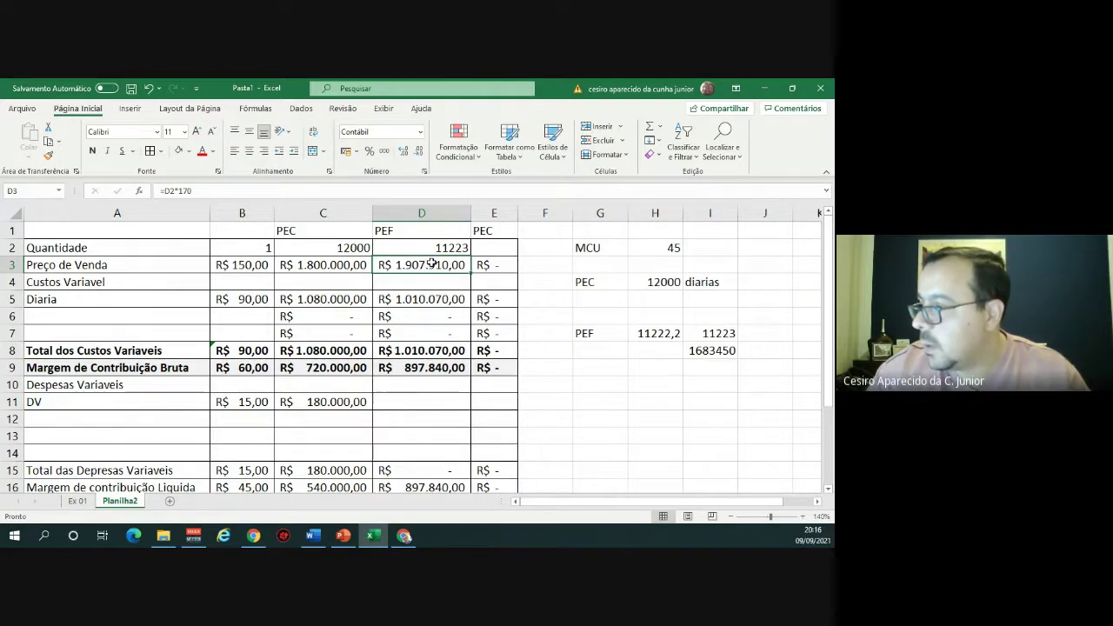
left_click(369, 403)
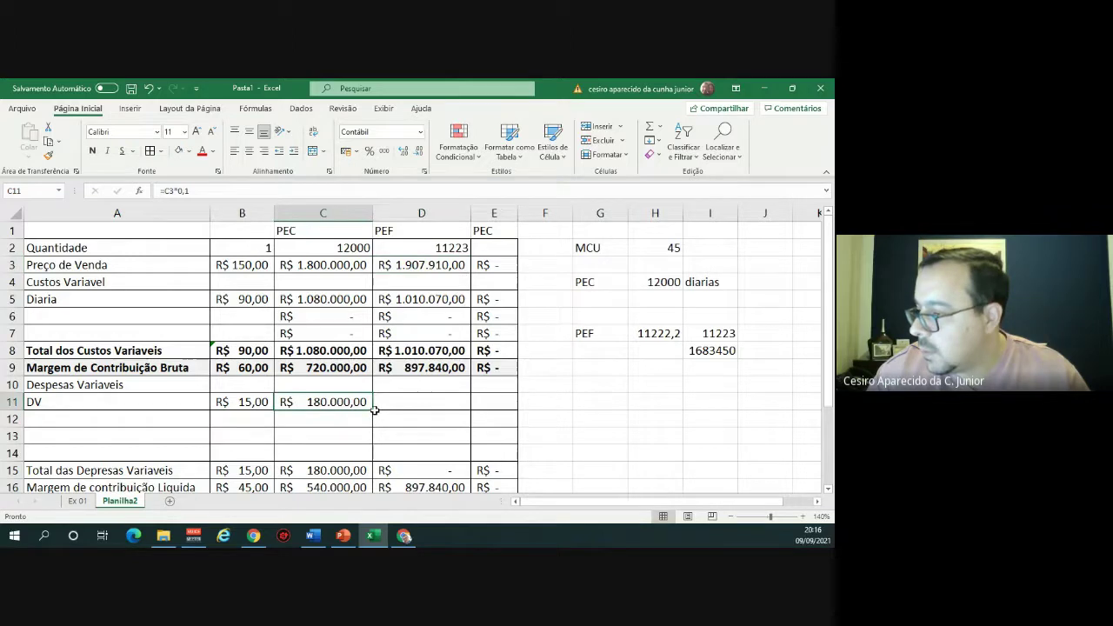
left_click_drag(374, 409, 493, 399)
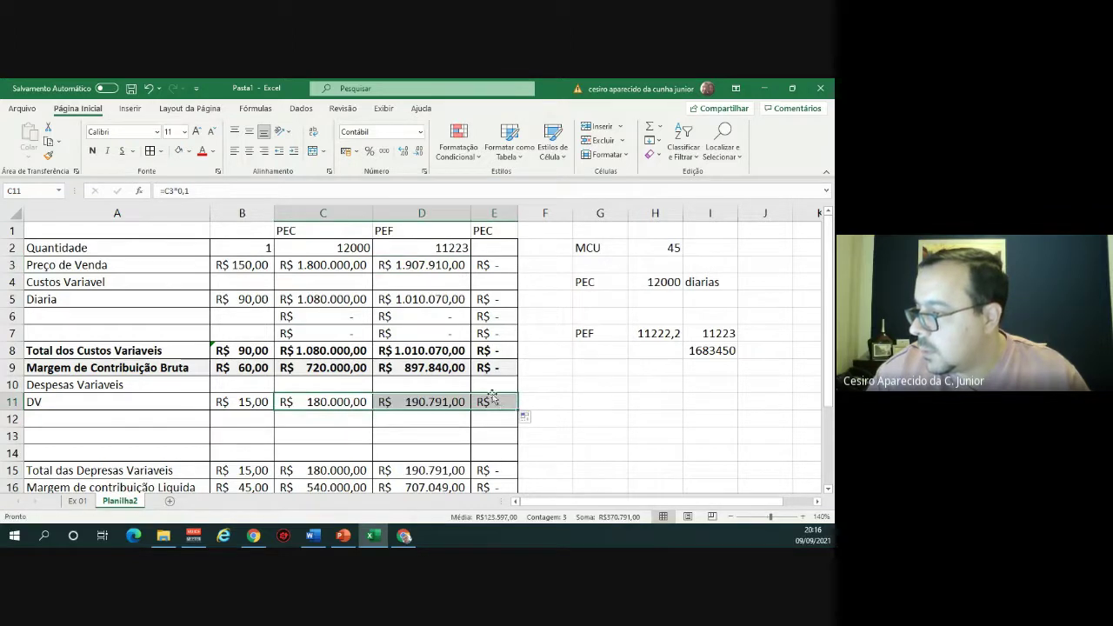
Change the Preço de Venda formula in D3 to =D2*150.
left_click(444, 266)
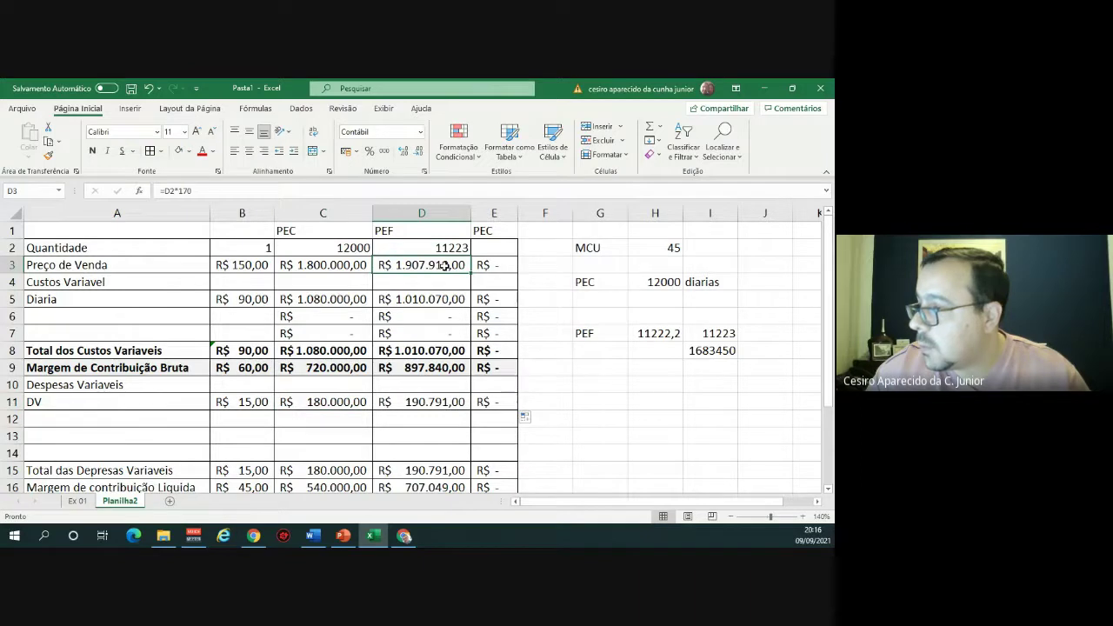
left_click(253, 193)
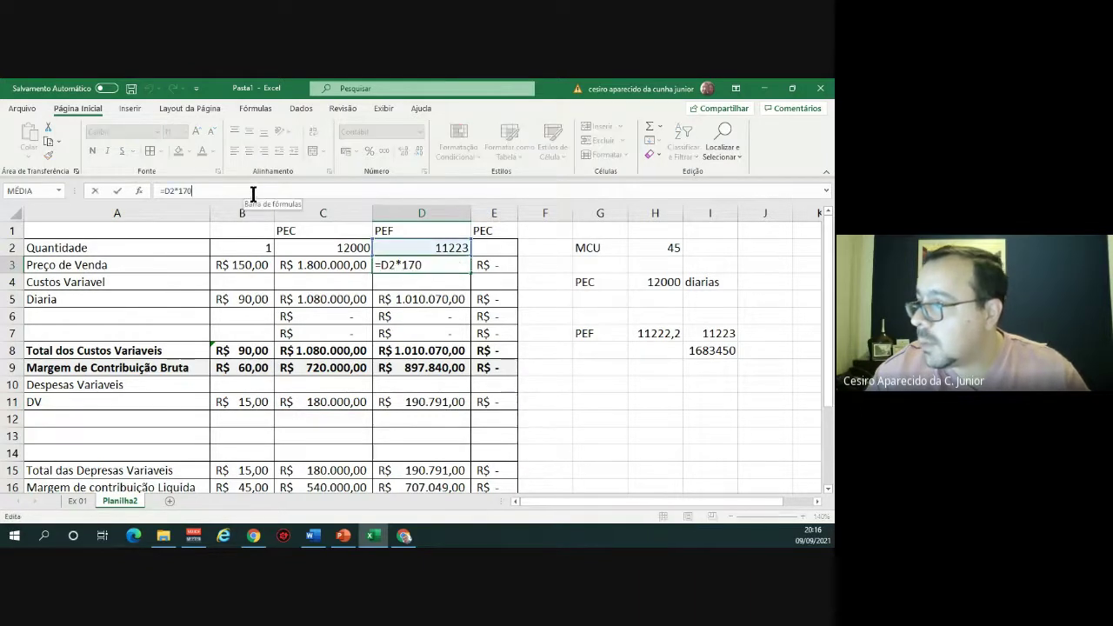
key("BackSpace")
key("BackSpace")
type("50")
key("Return")
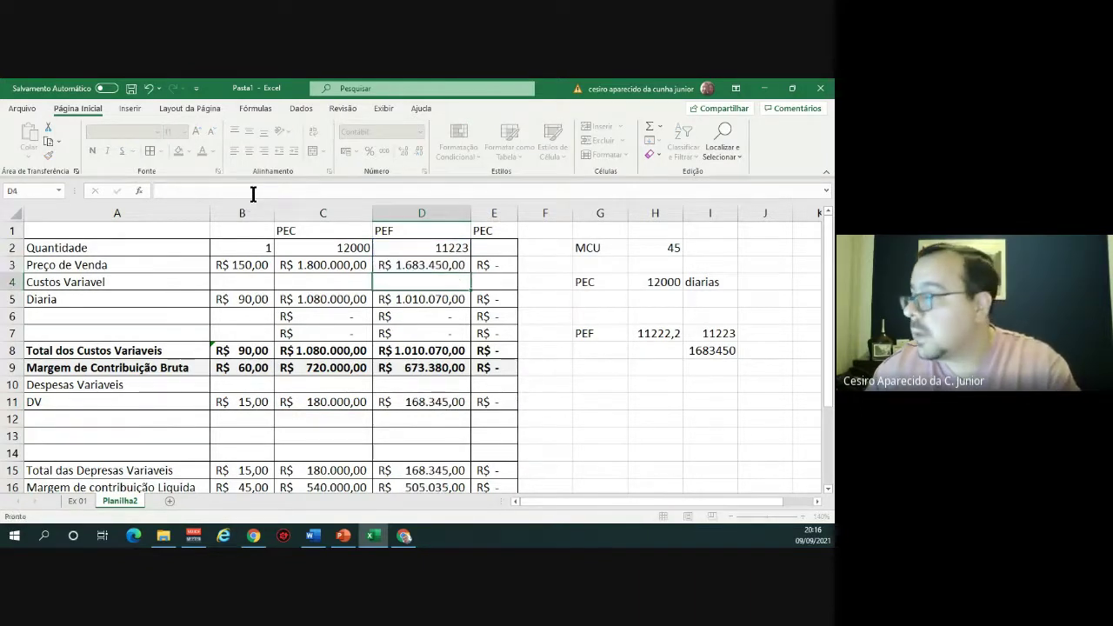
Change the Preço de Venda formula in E3 to =E2*150.
key("Up")
key("Right")
type("=E2*170")
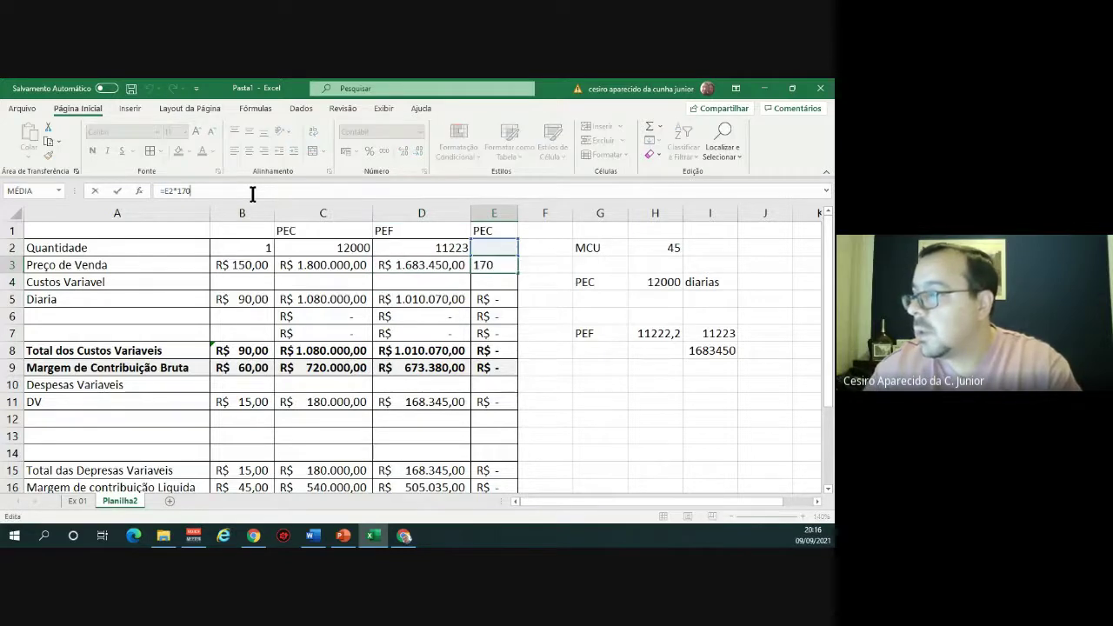
key("BackSpace")
key("BackSpace")
type("50")
key("Return")
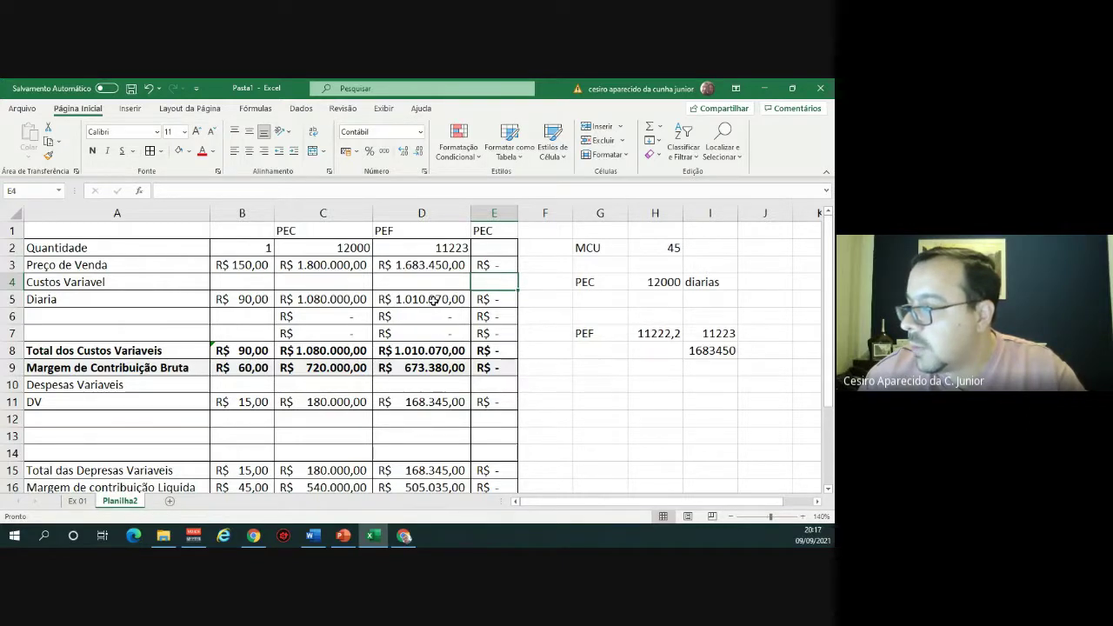
Enter 540000 as the Custos e despesas Fixas of the PEF column in D19.
left_click(422, 370)
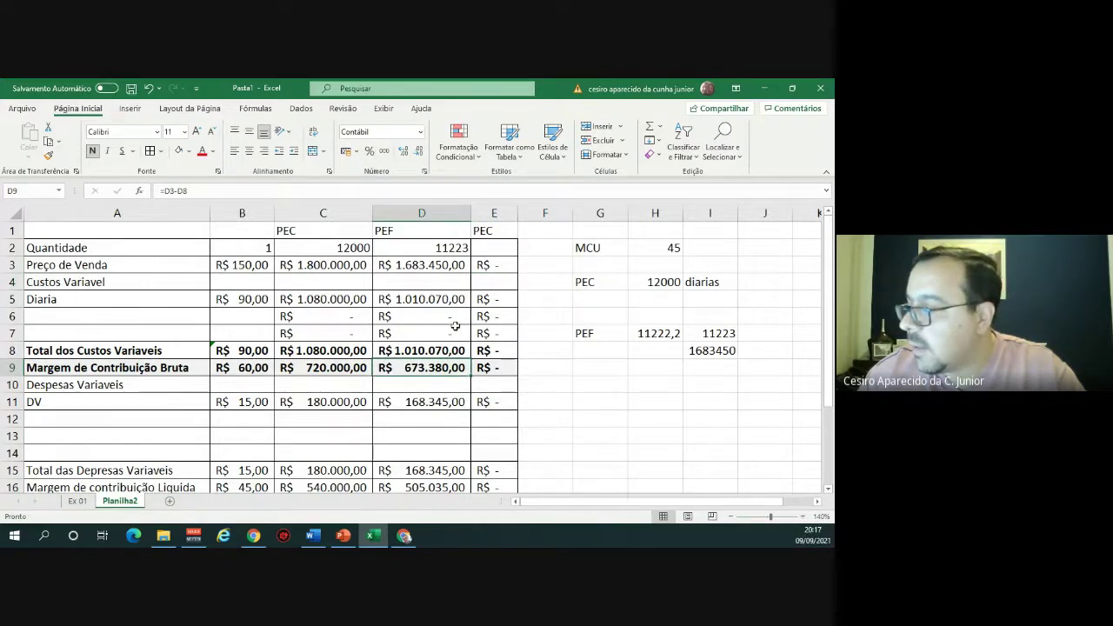
scroll(455, 326, "down", 1)
left_click(448, 352)
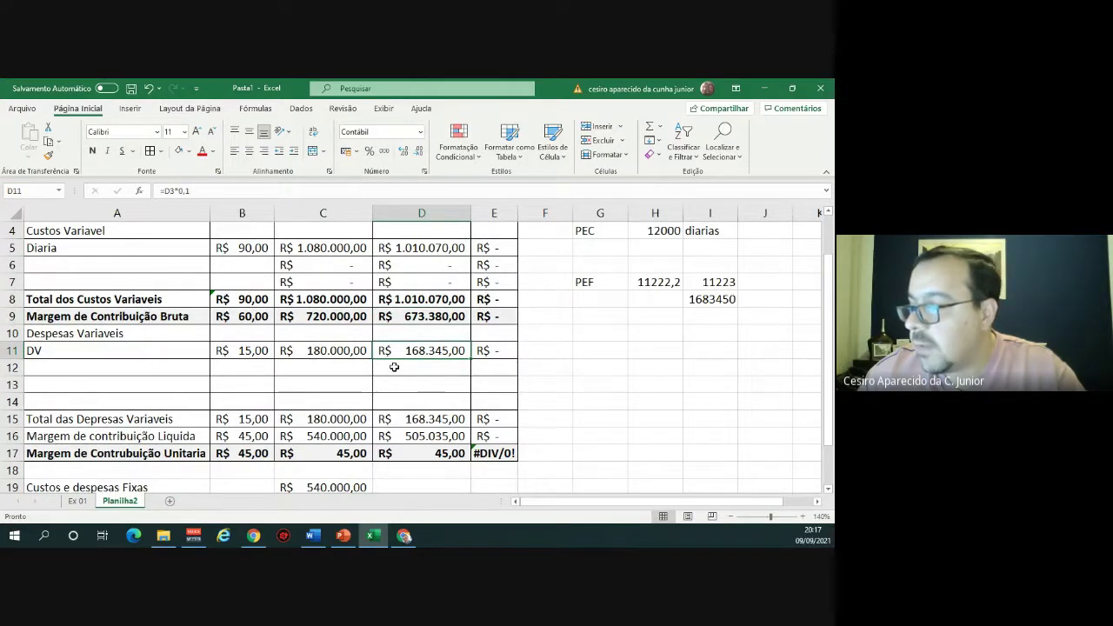
scroll(436, 362, "down", 1)
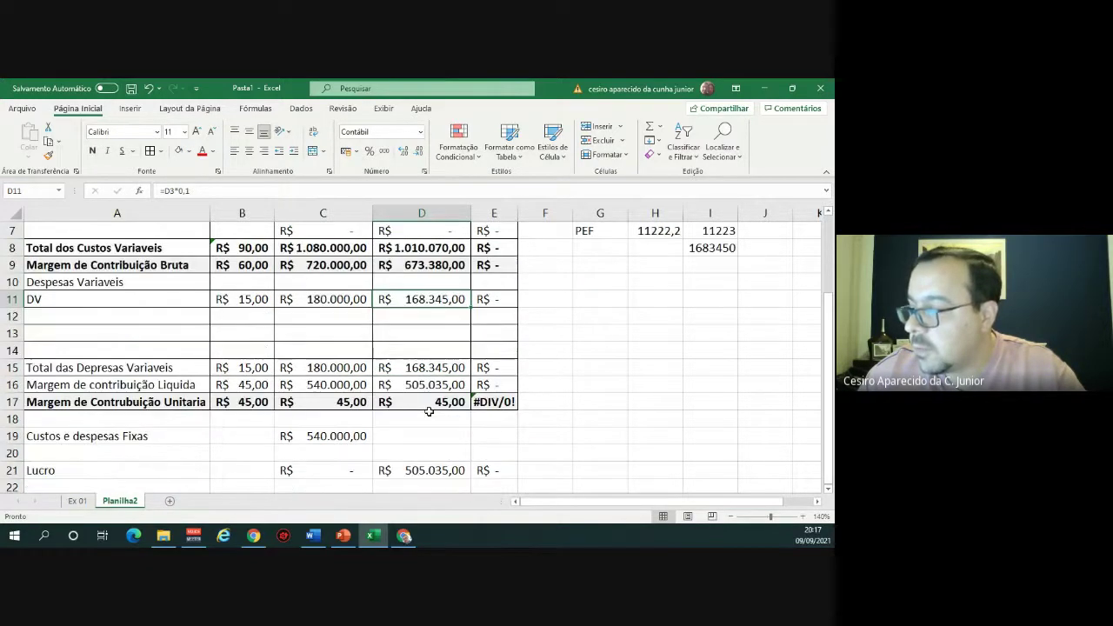
left_click(431, 384)
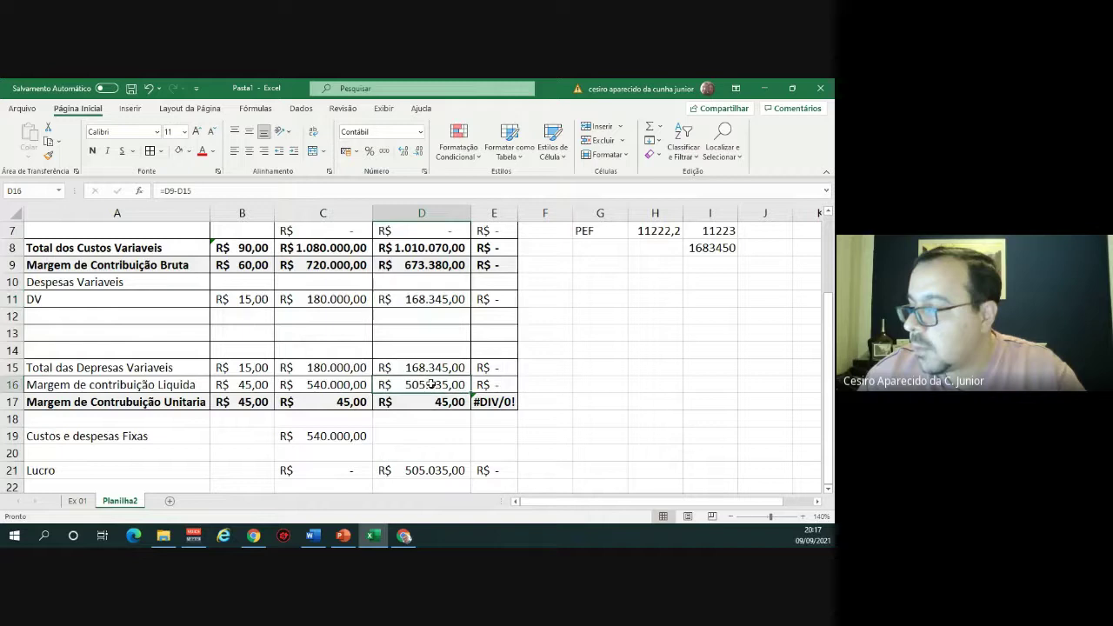
left_click(418, 437)
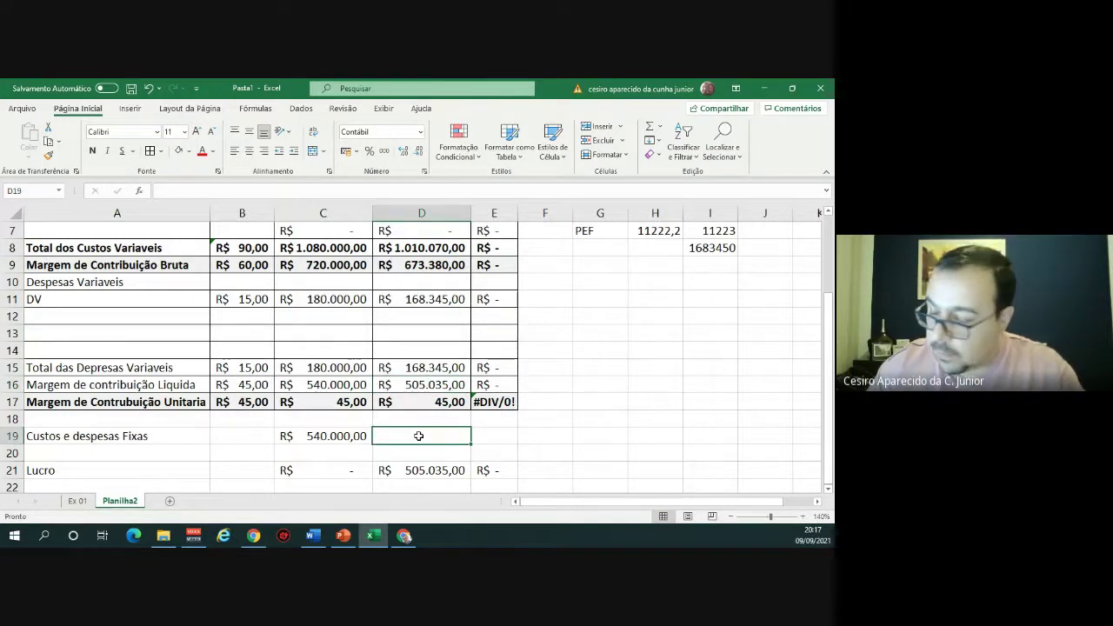
type("350")
key("BackSpace")
key("BackSpace")
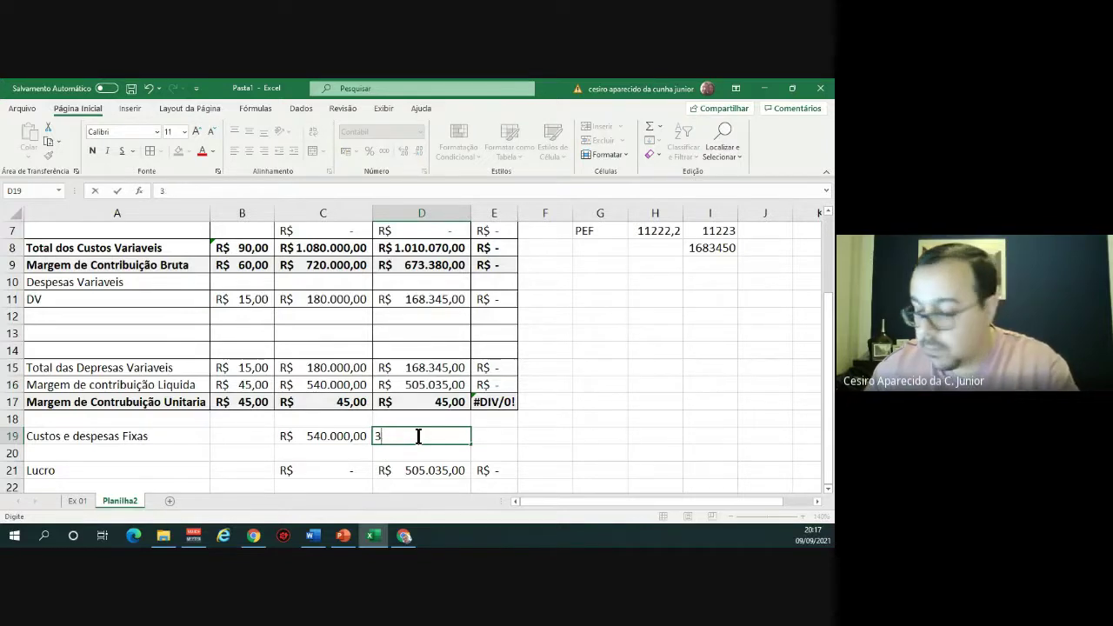
key("BackSpace")
type("5400")
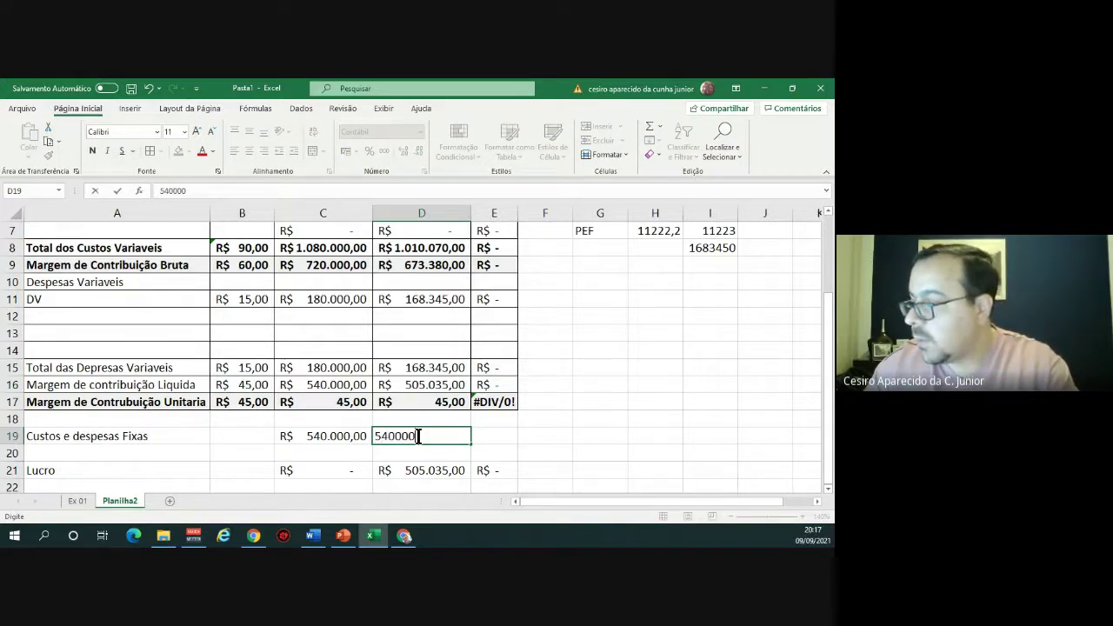
type("00")
key("ctrl+Return")
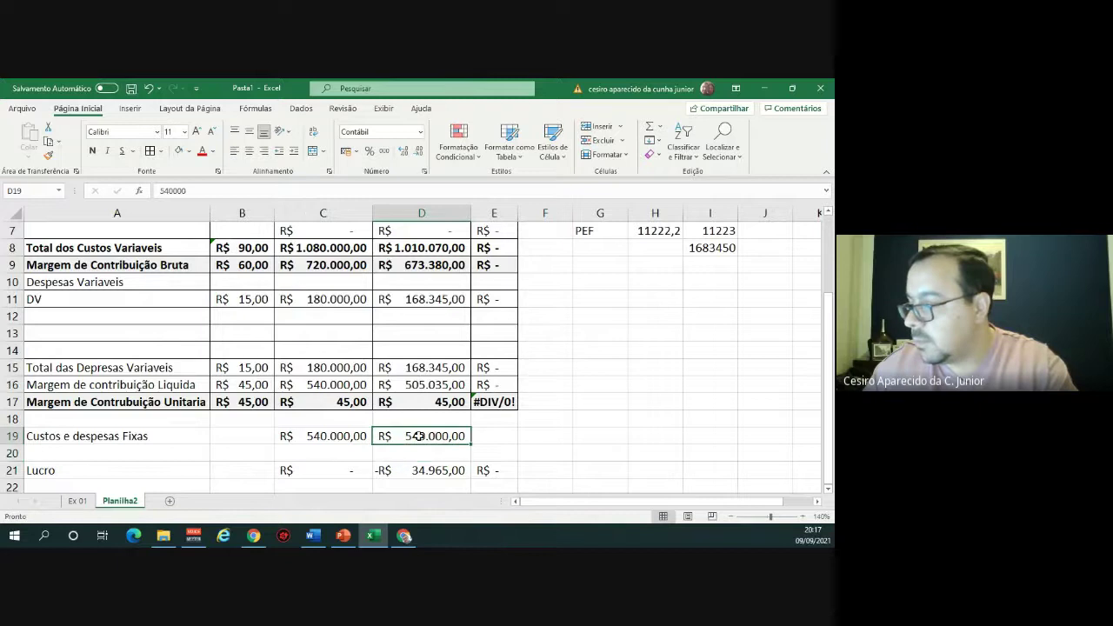
Review the PEF column's Lucro in D21 against its quantity, sale price, margins and fixed costs.
left_click(427, 472)
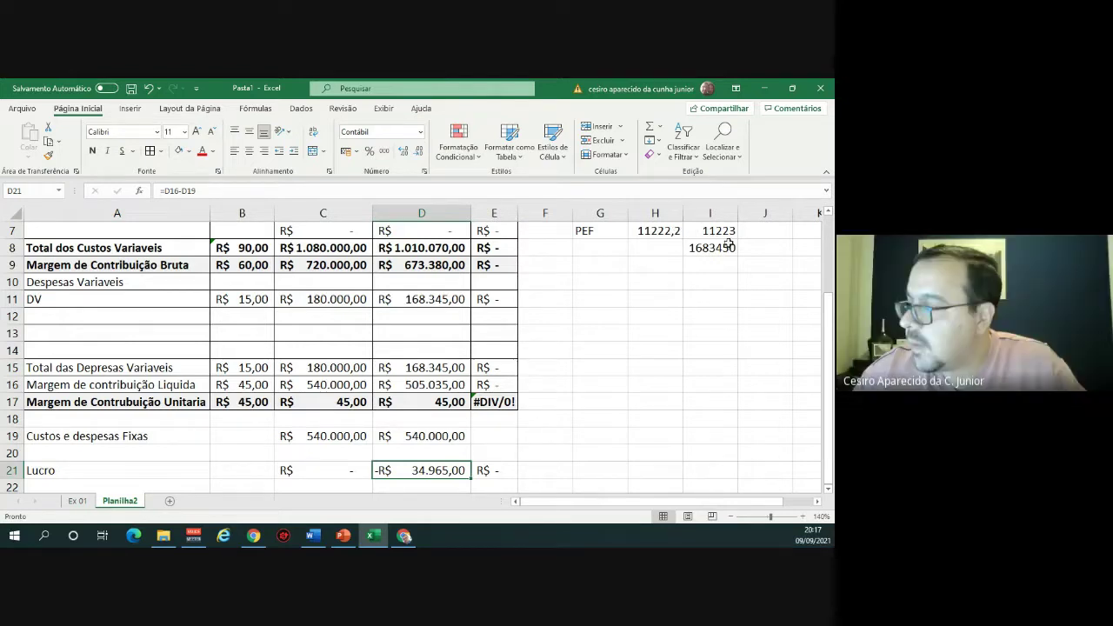
scroll(720, 248, "up", 1)
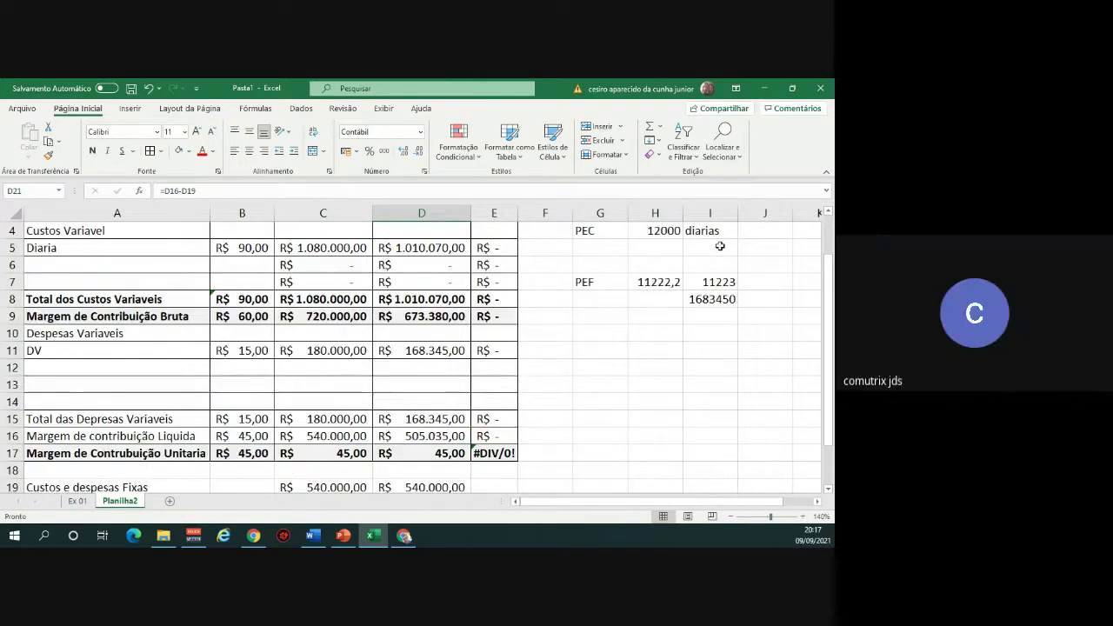
scroll(721, 247, "down", 1)
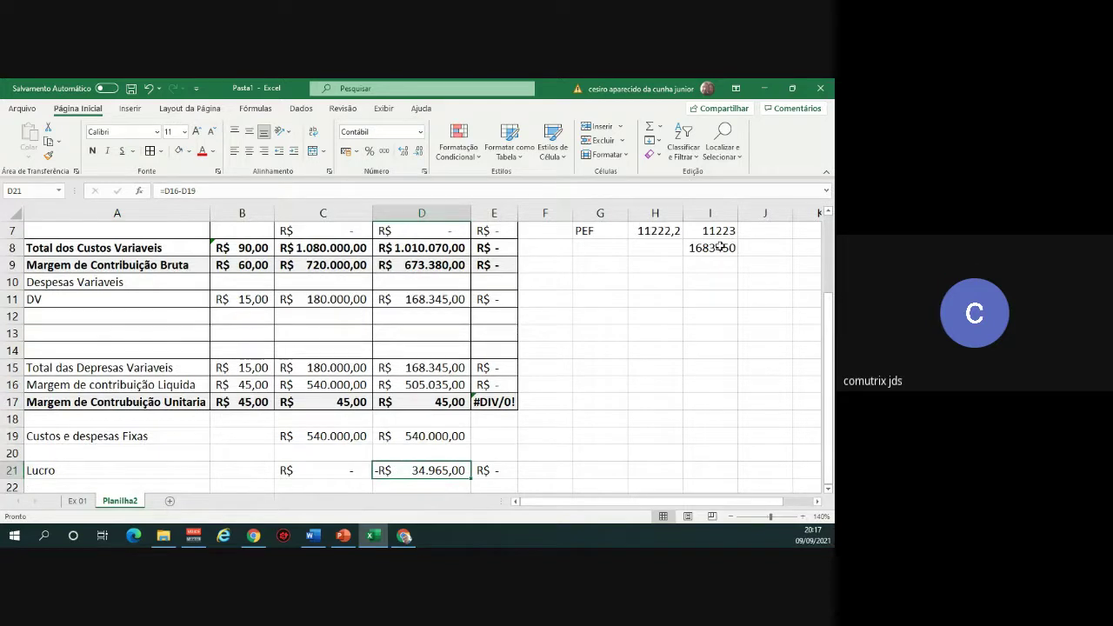
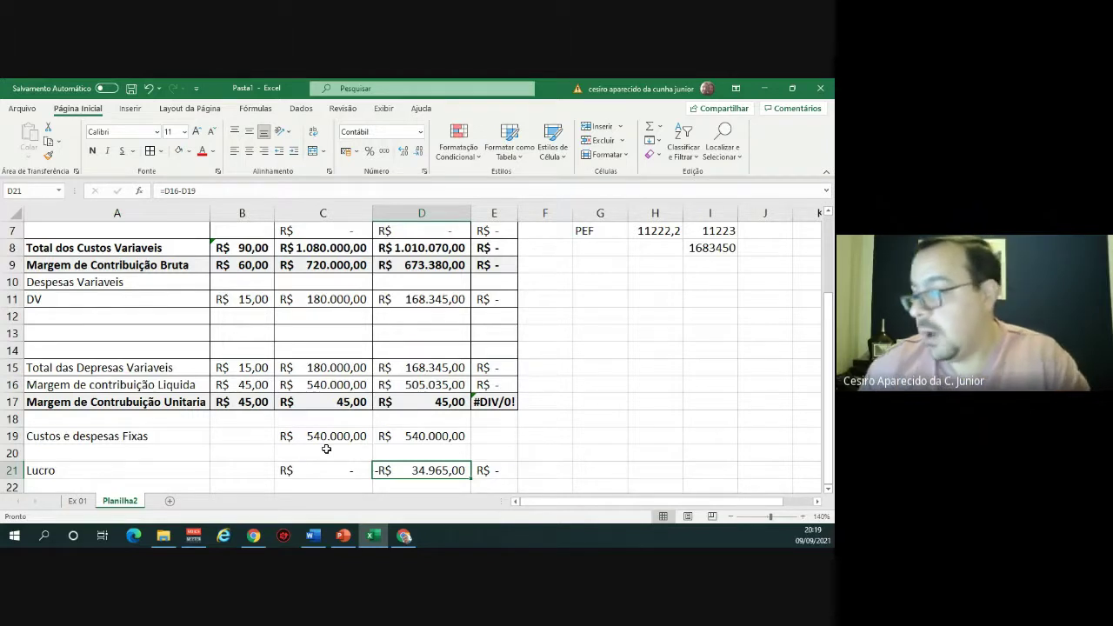
scroll(412, 436, "up", 1)
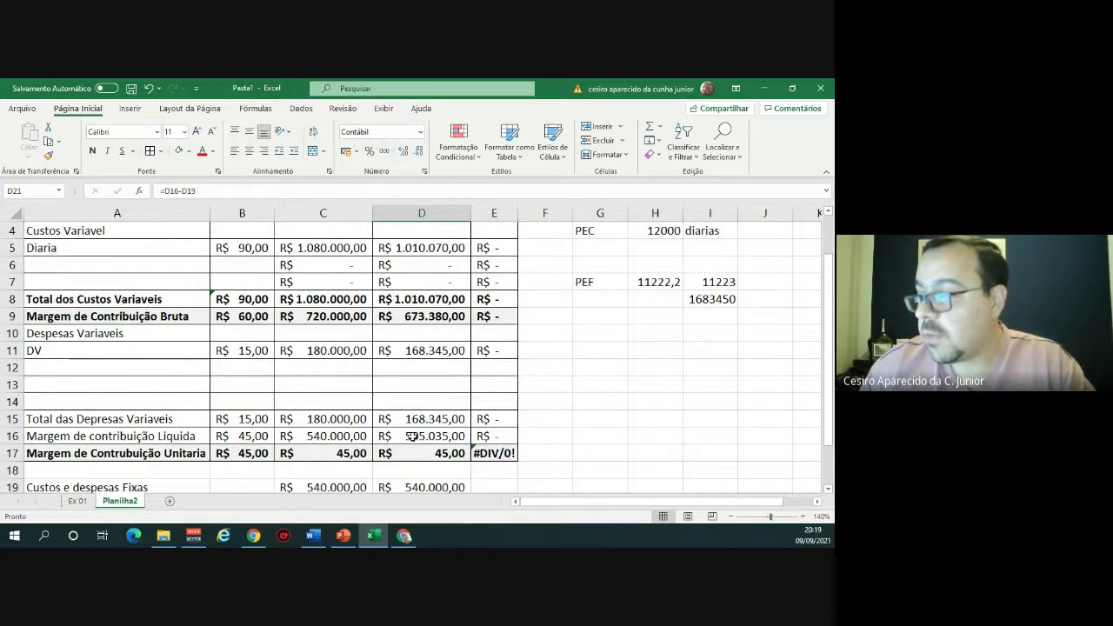
scroll(412, 437, "up", 1)
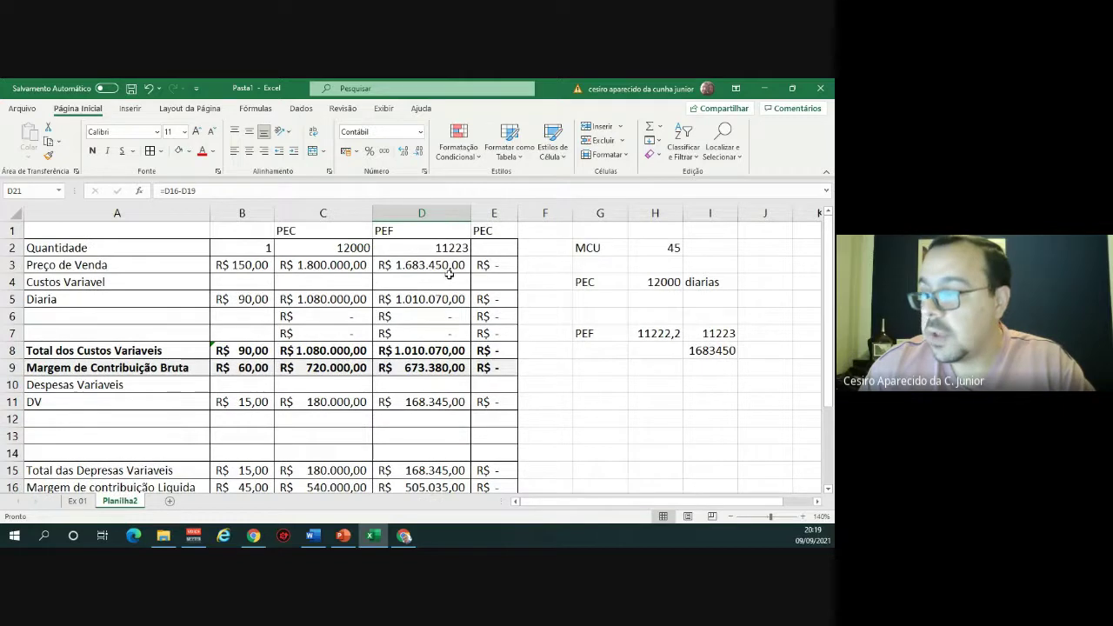
scroll(360, 391, "down", 2)
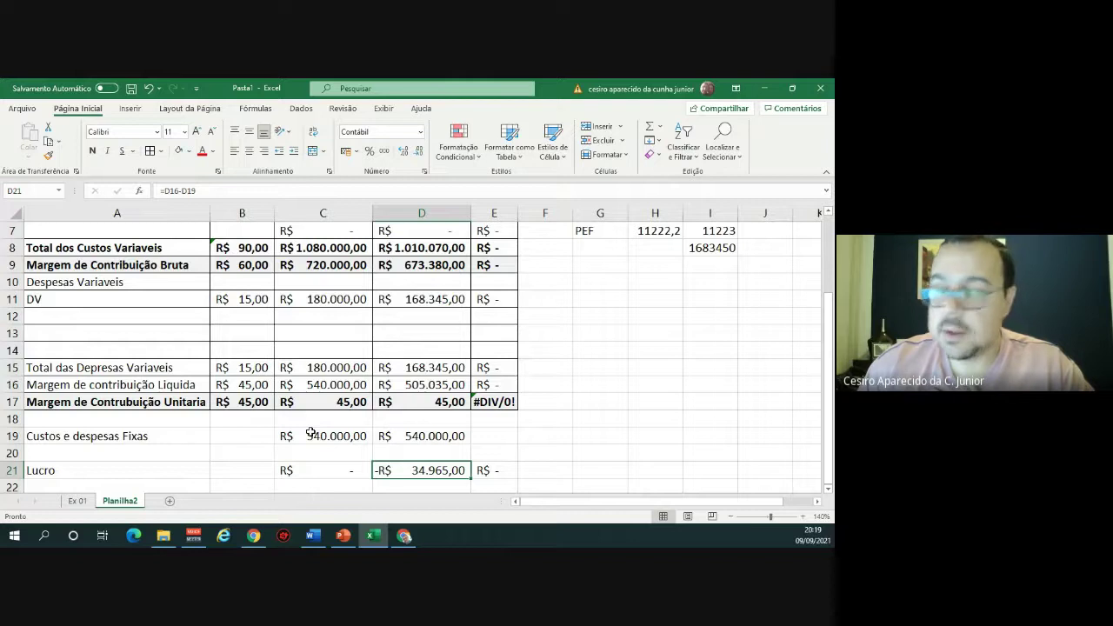
scroll(311, 432, "up", 2)
Label G11 as PEE and write the economic break-even formula as the text (CF+DF+C.OP)/MCU in H11.
left_click(614, 403)
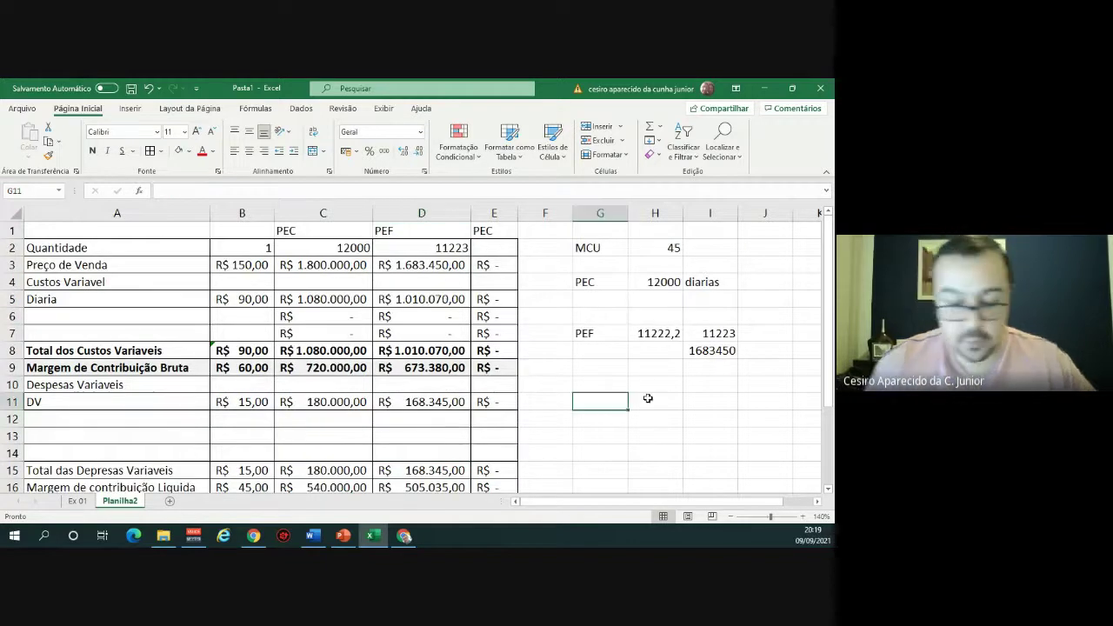
type("PEE")
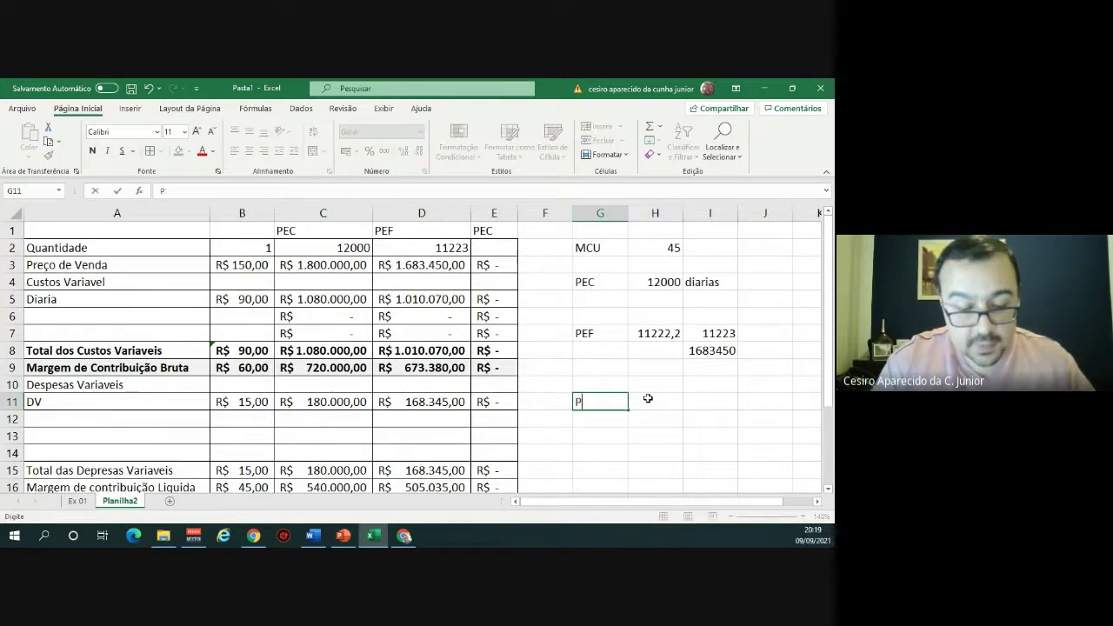
left_click(648, 399)
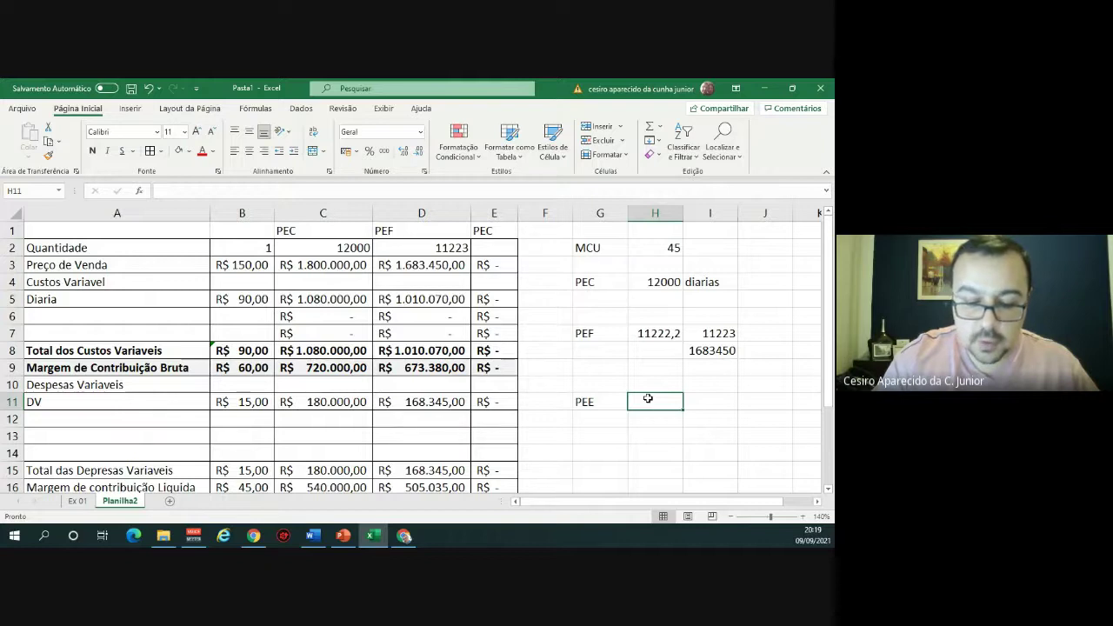
type("(")
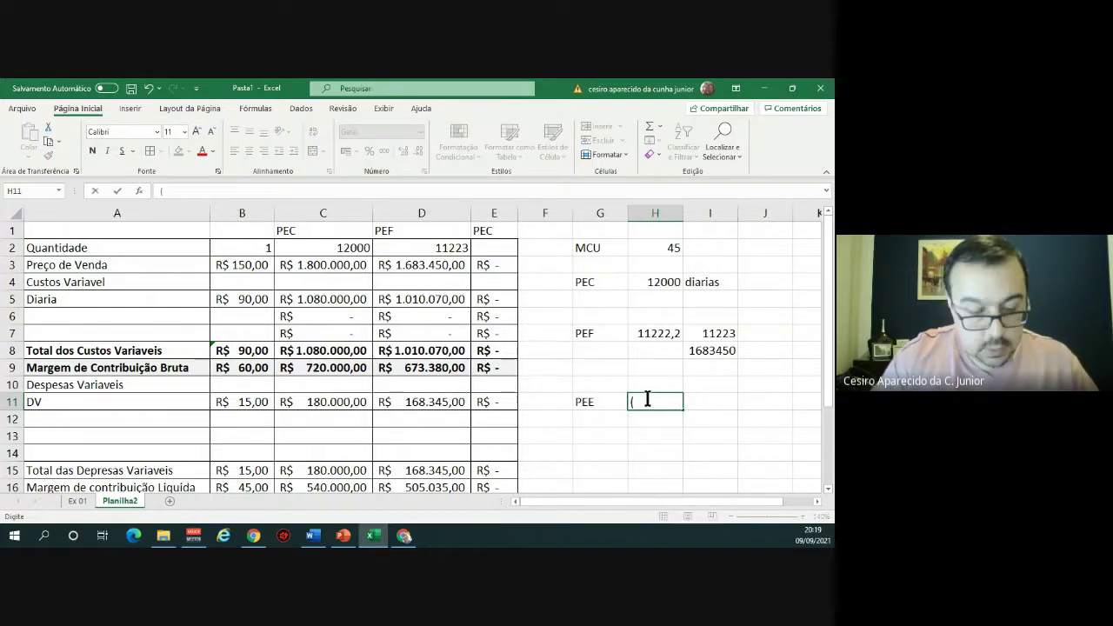
type("CF")
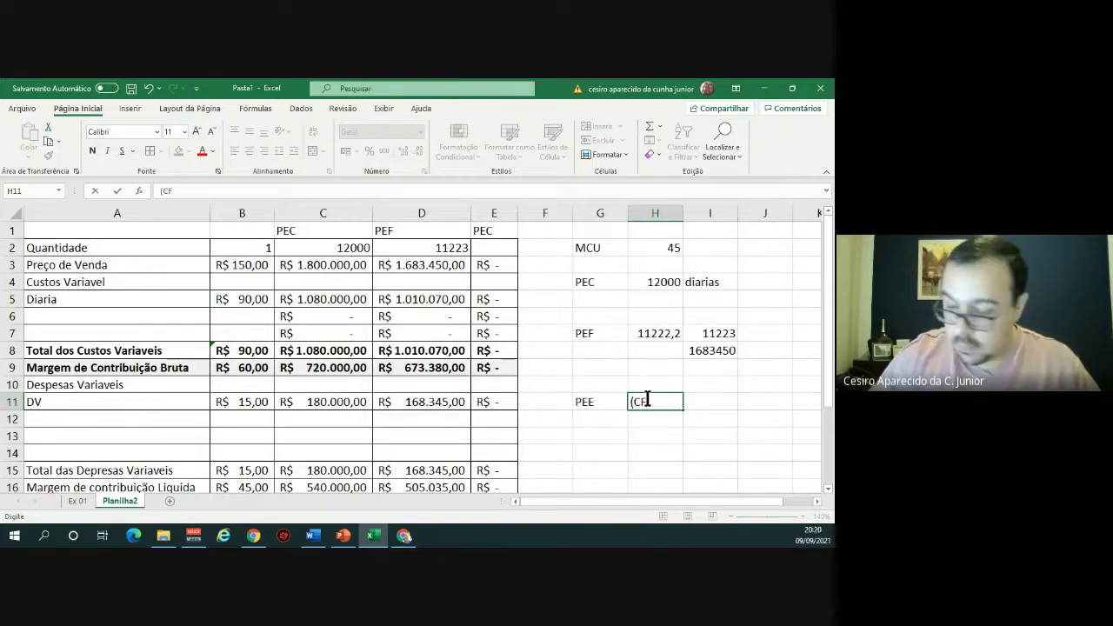
type("+DF")
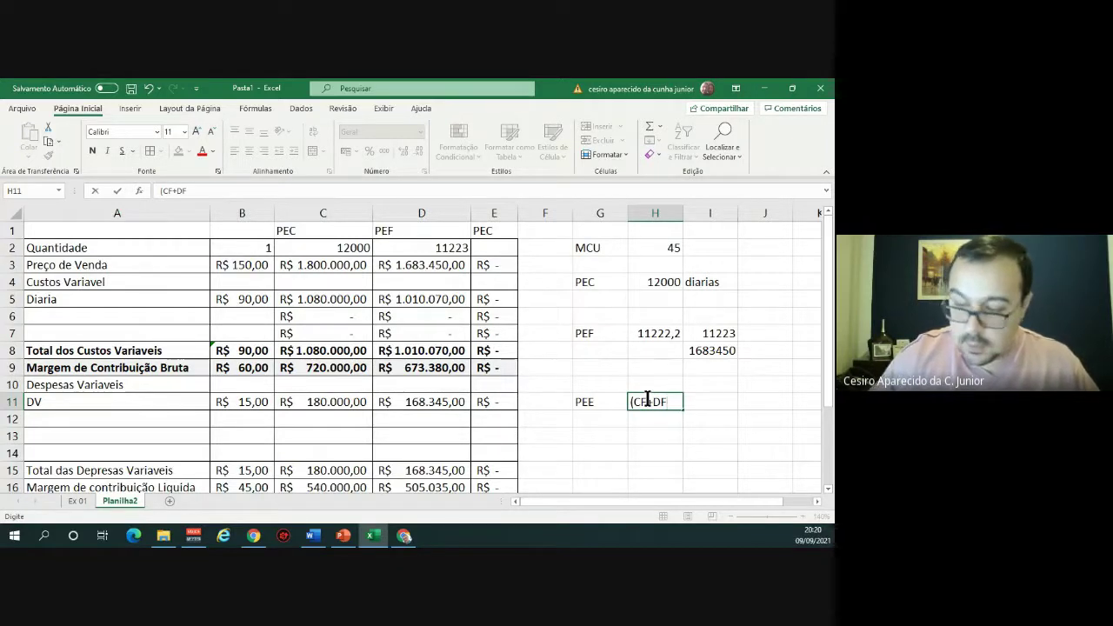
type("+C")
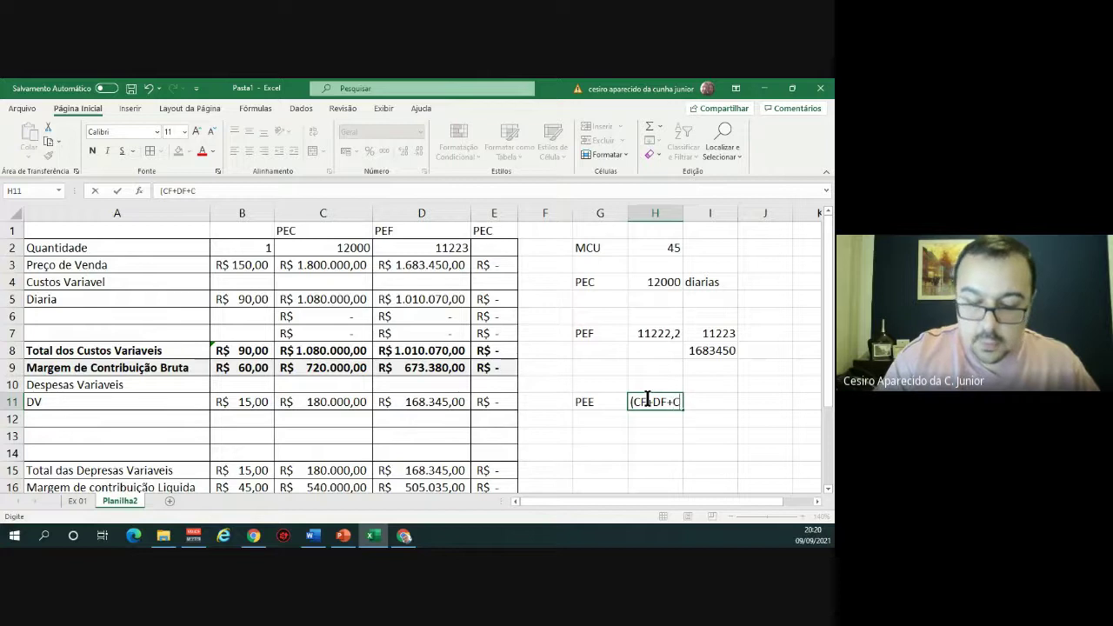
type(".OP)")
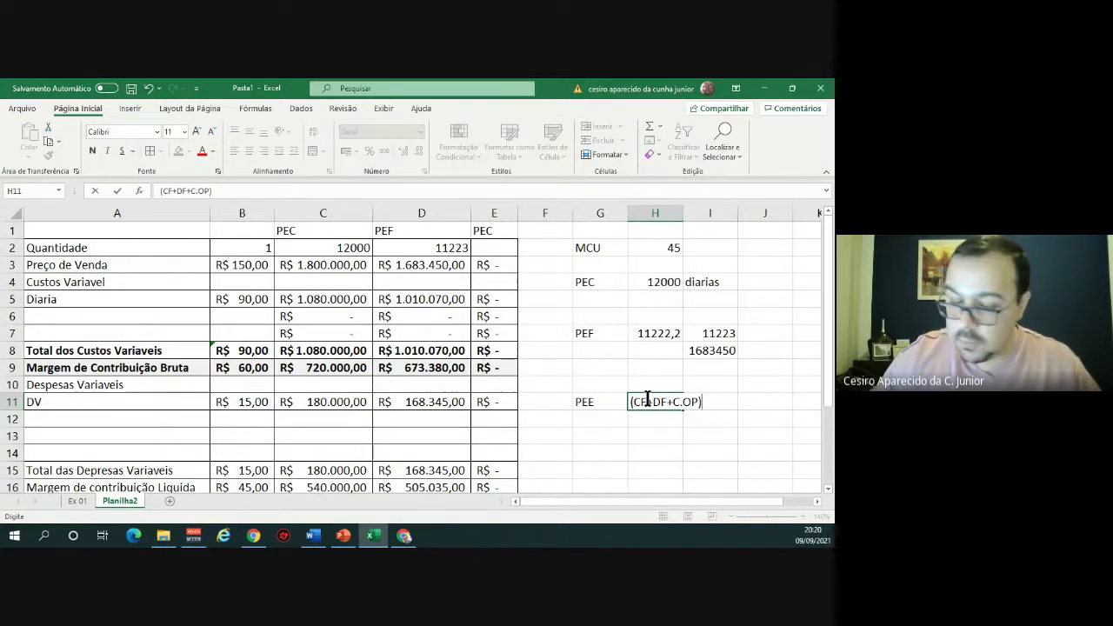
type("/MCU")
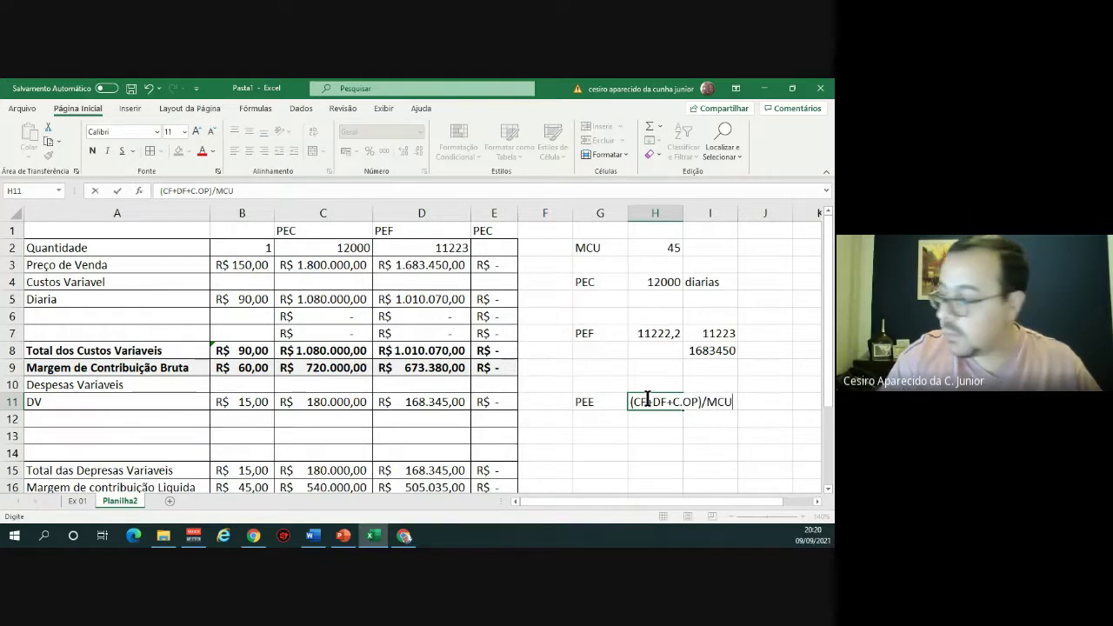
key("Return")
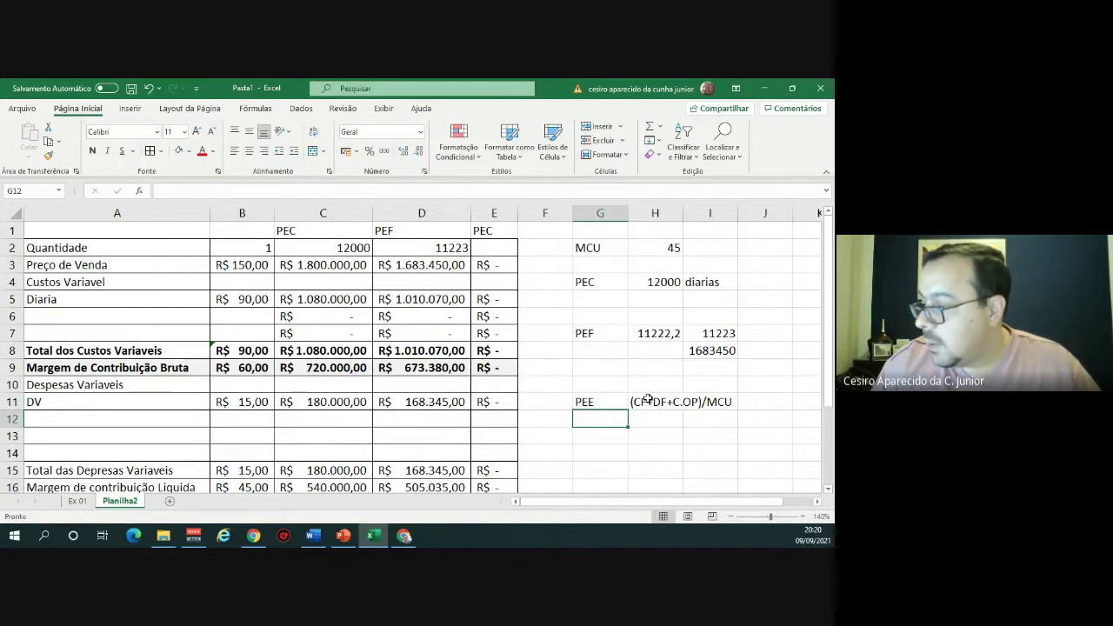
Switch to the Word exercise sheet and highlight the 20% profit target, the PL of 1.000.000,00 and the 34% profit tax in exercise 02.
key("alt+Tab")
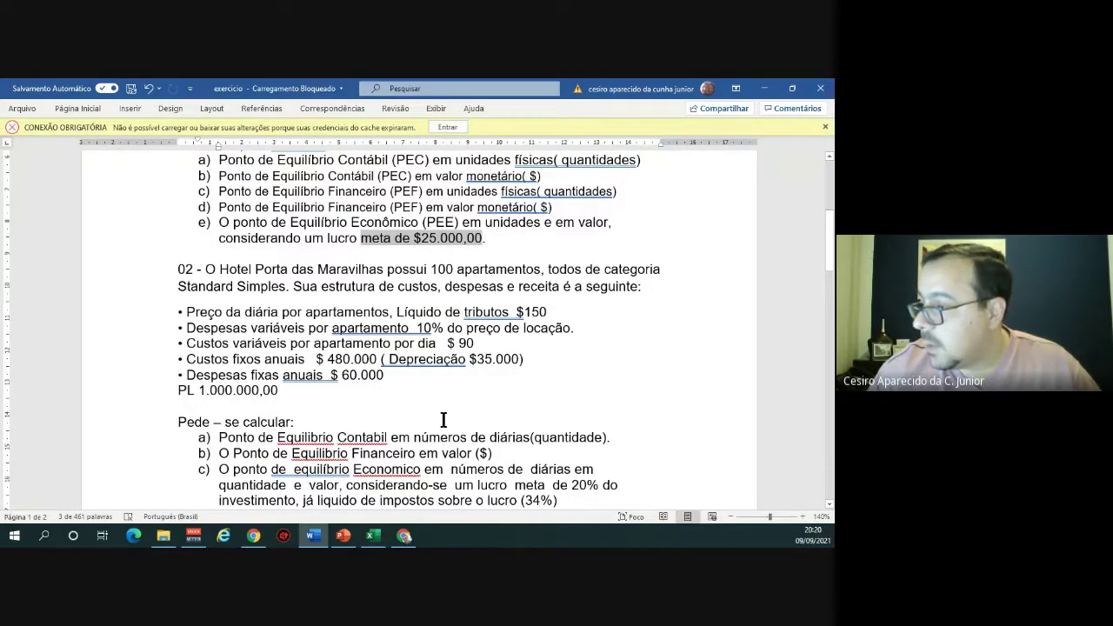
scroll(288, 359, "down", 1)
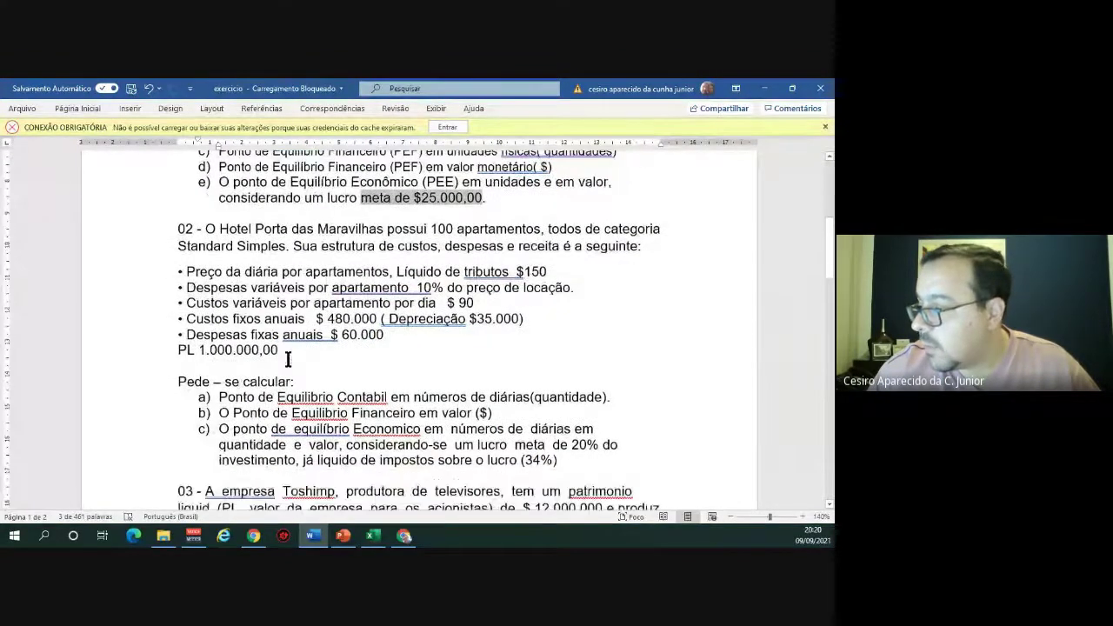
left_click_drag(571, 445, 605, 446)
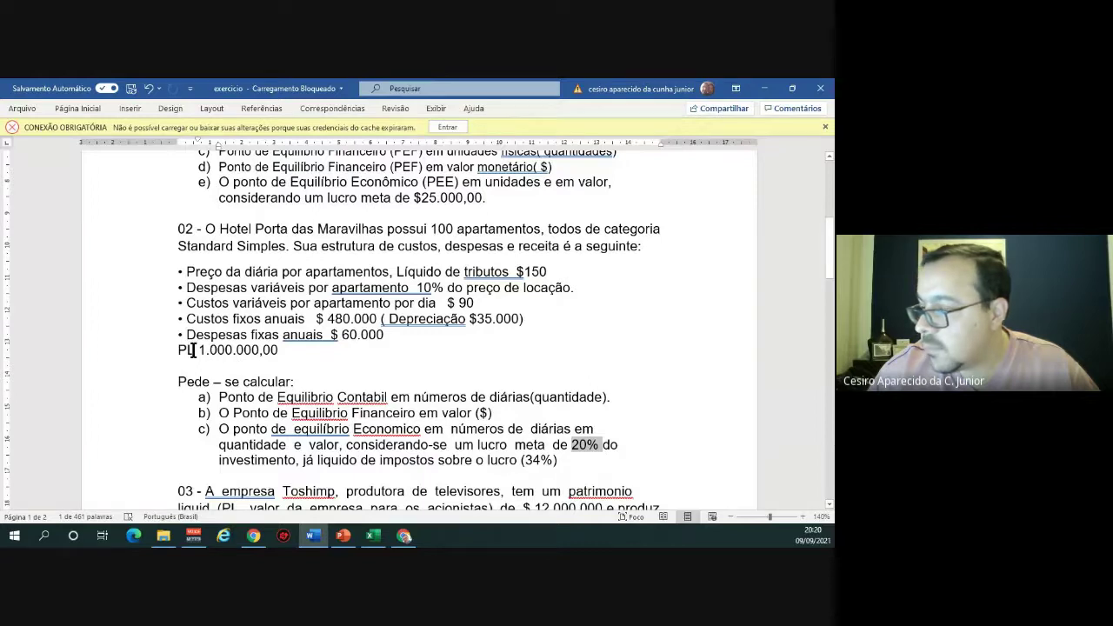
left_click_drag(179, 349, 280, 348)
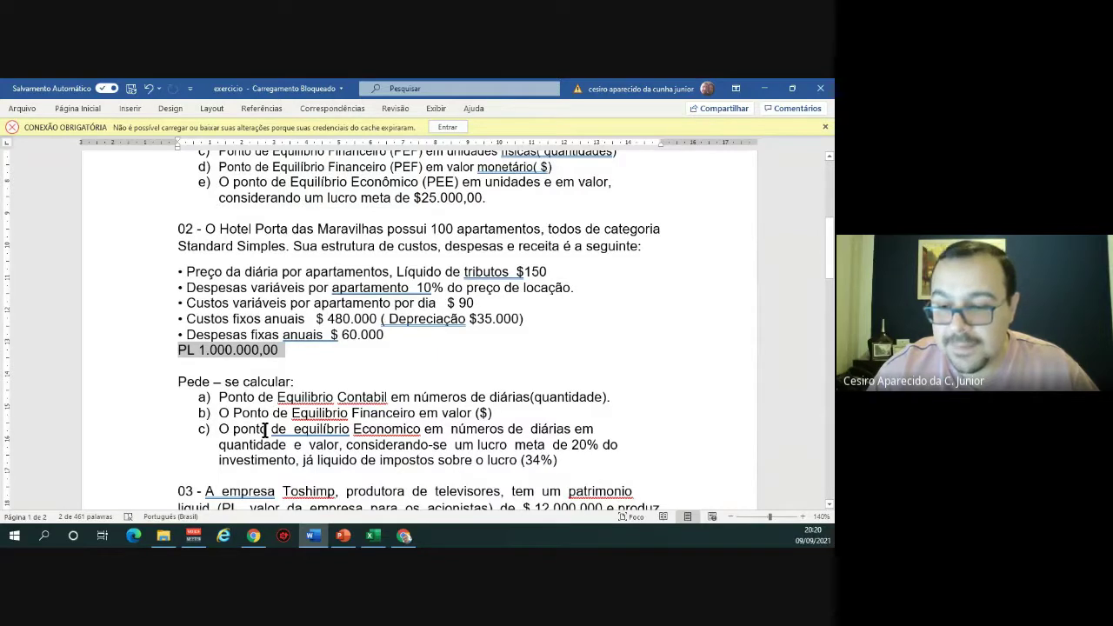
left_click_drag(509, 460, 551, 462)
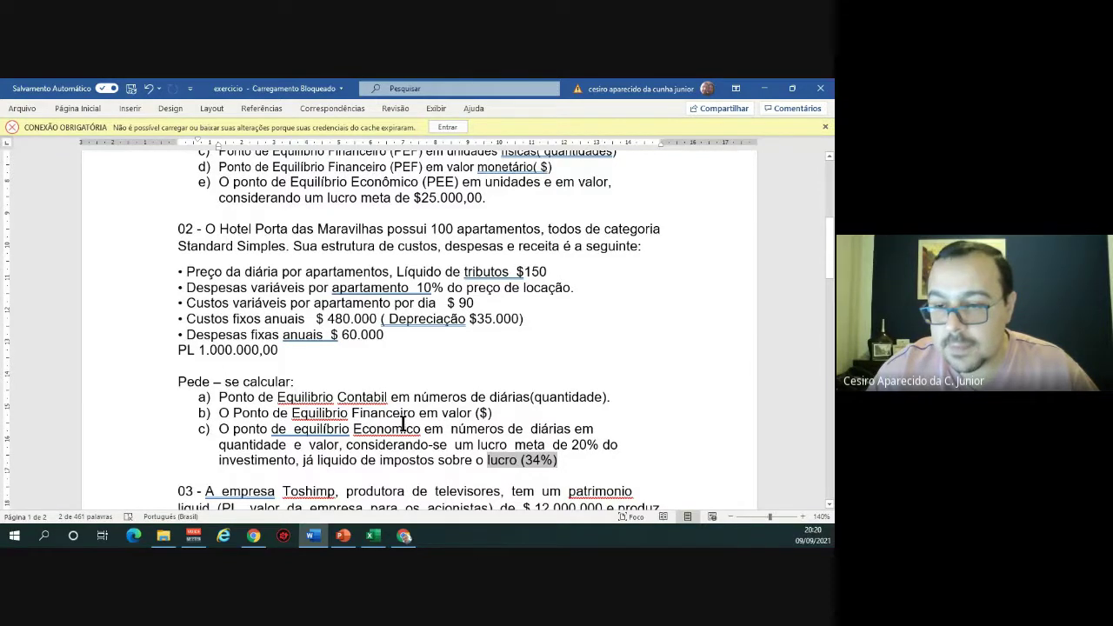
Switch back to the Excel sheet, label G13 as C OP and calculate it in H13 with the formula =1000000*,20.
key("alt+Tab")
left_click(606, 442)
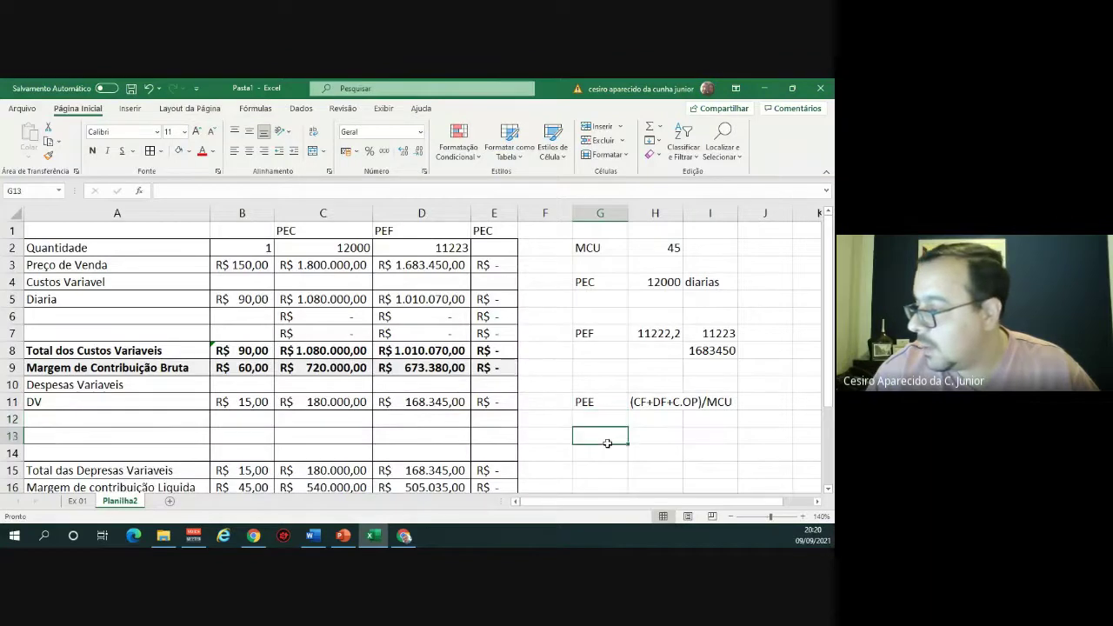
type("C")
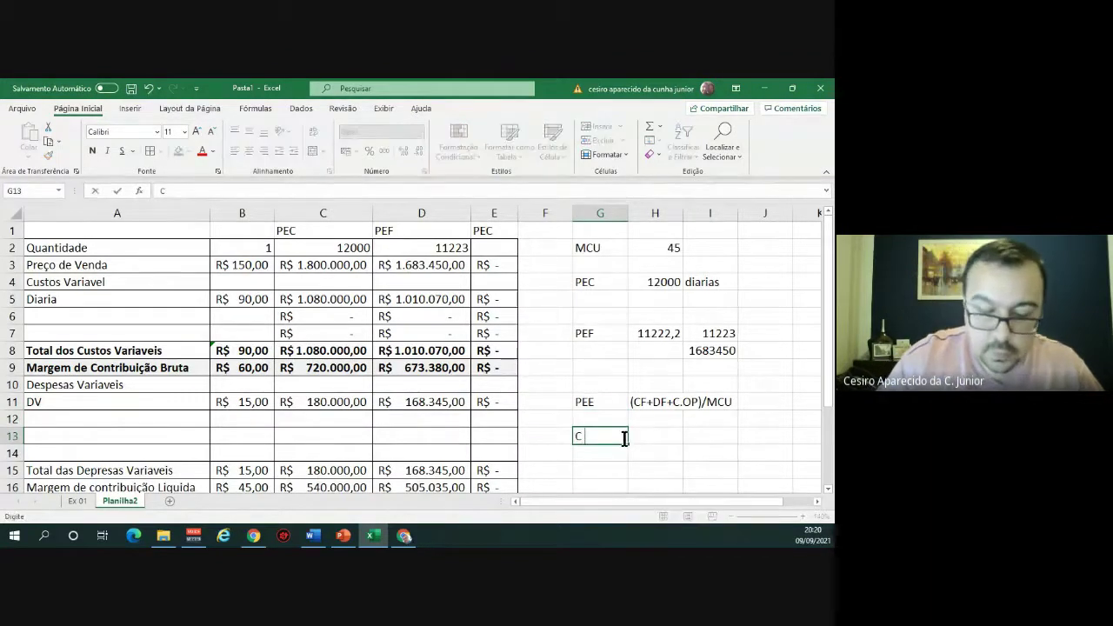
type(" OP")
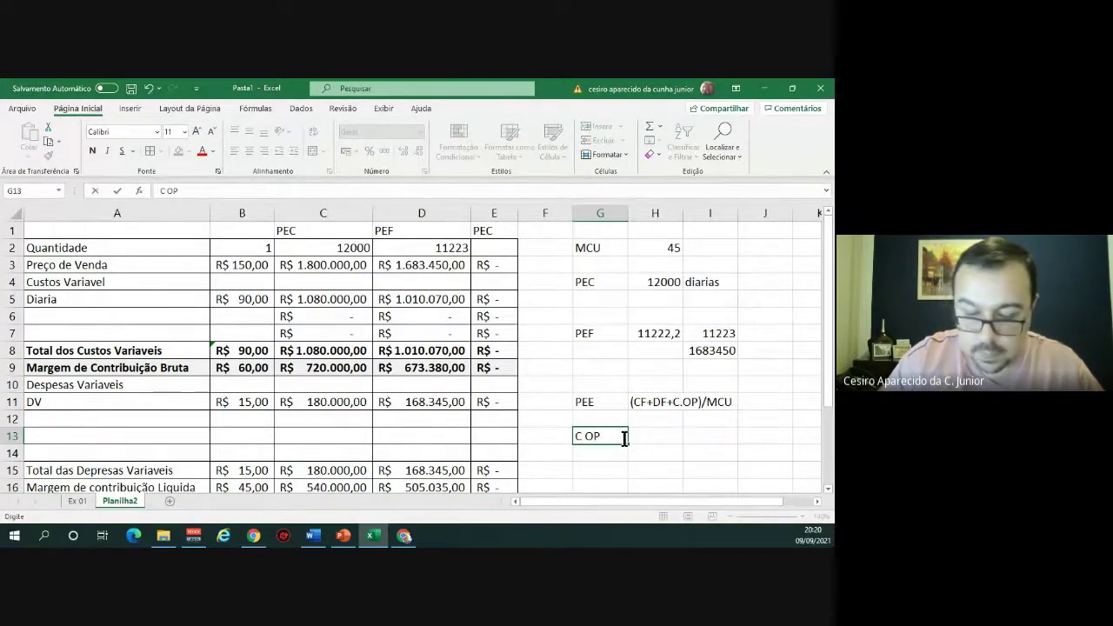
key("Tab")
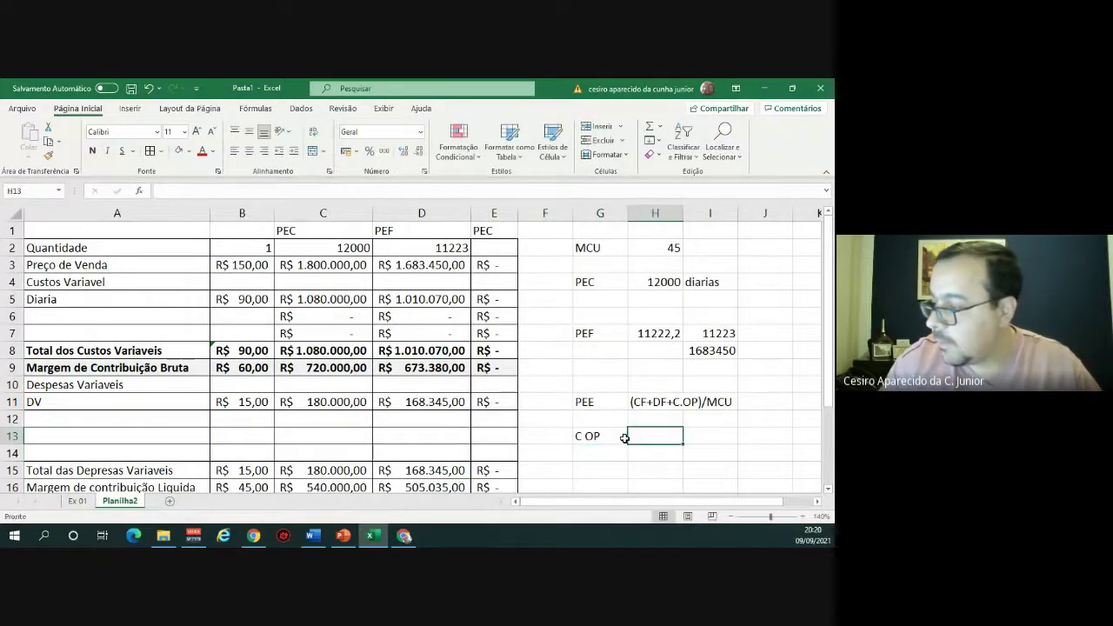
type("=")
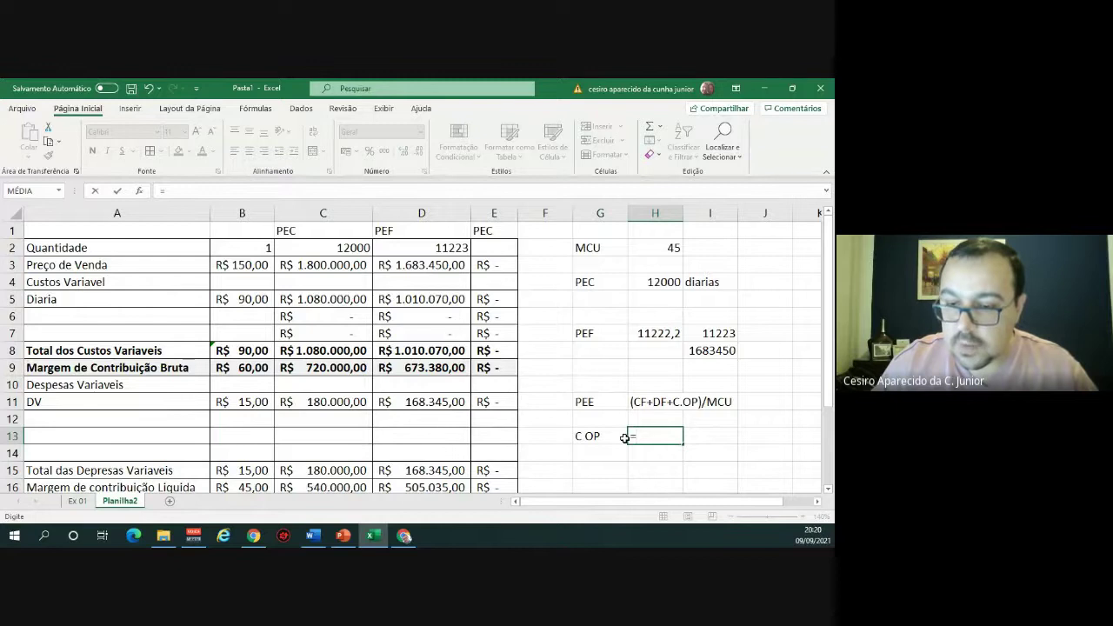
type("100")
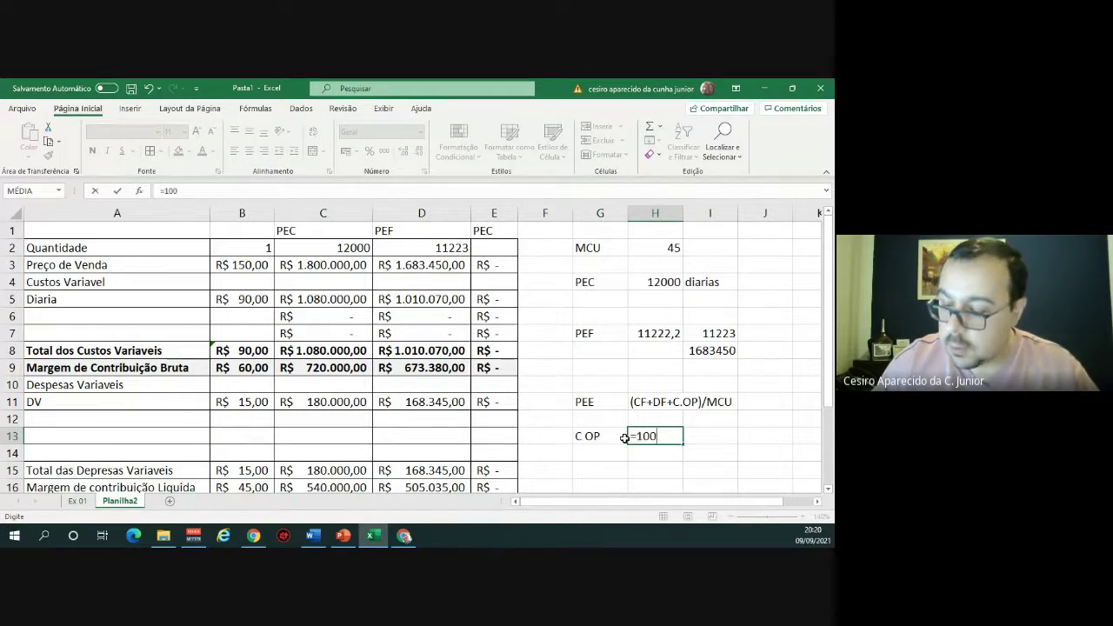
type("0000")
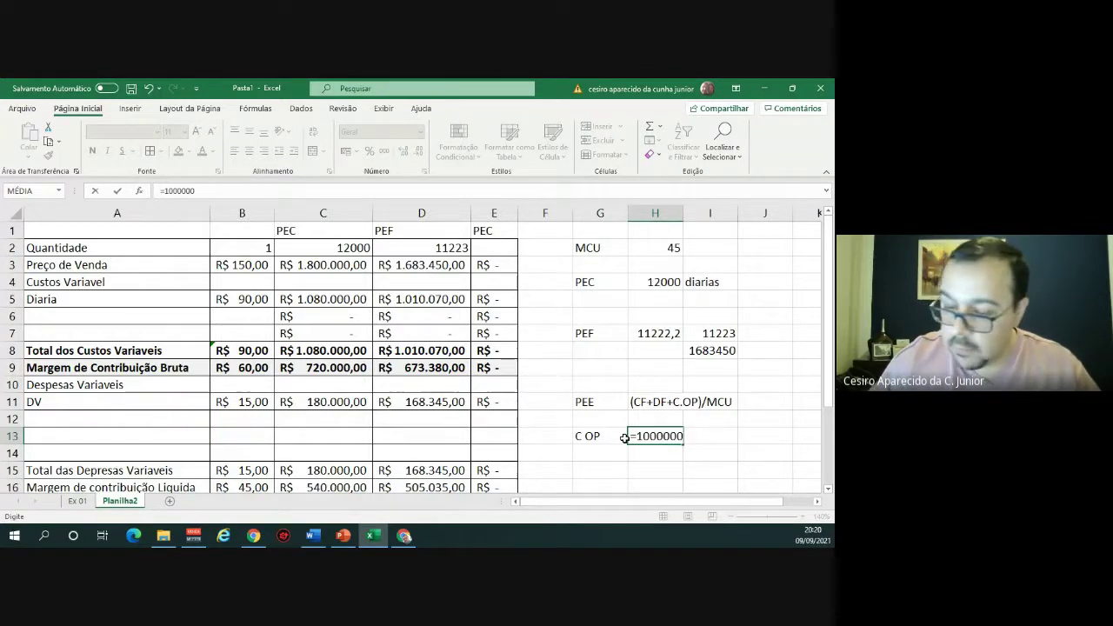
type("*,20")
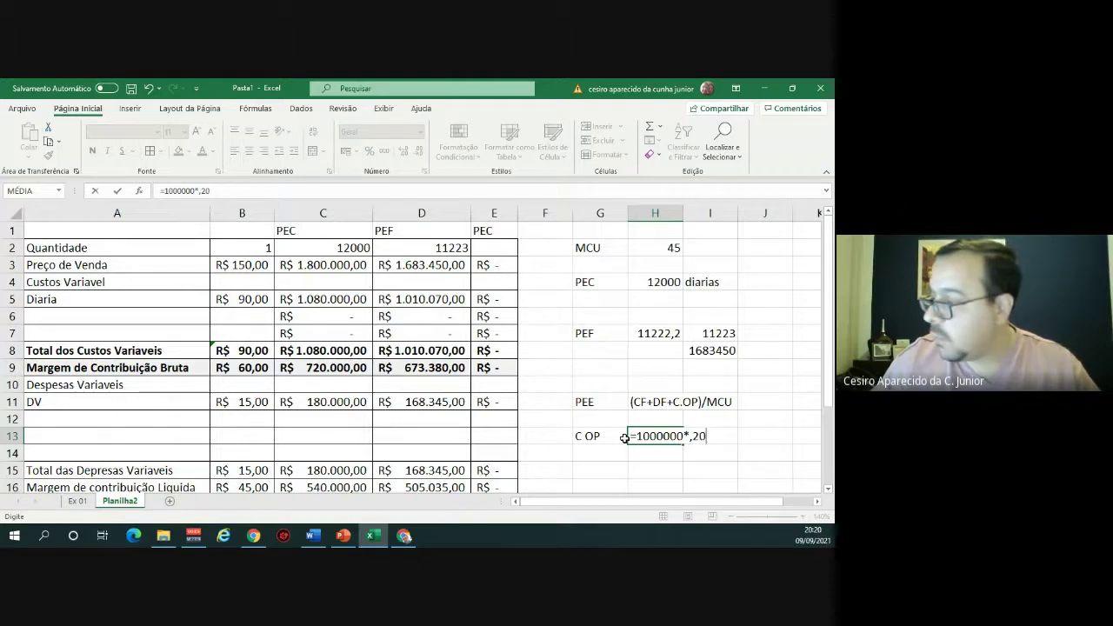
key("Return")
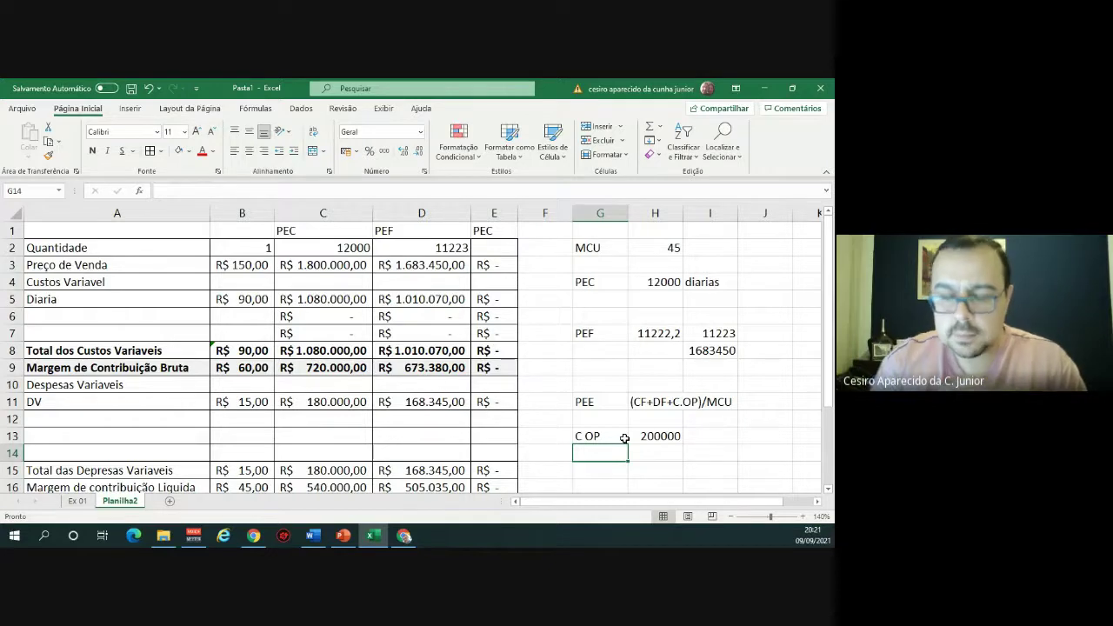
Enter the labels L antes dos Trib, IR and LL down cells K13 to K15.
key("Right")
key("Right")
key("Right")
key("Right")
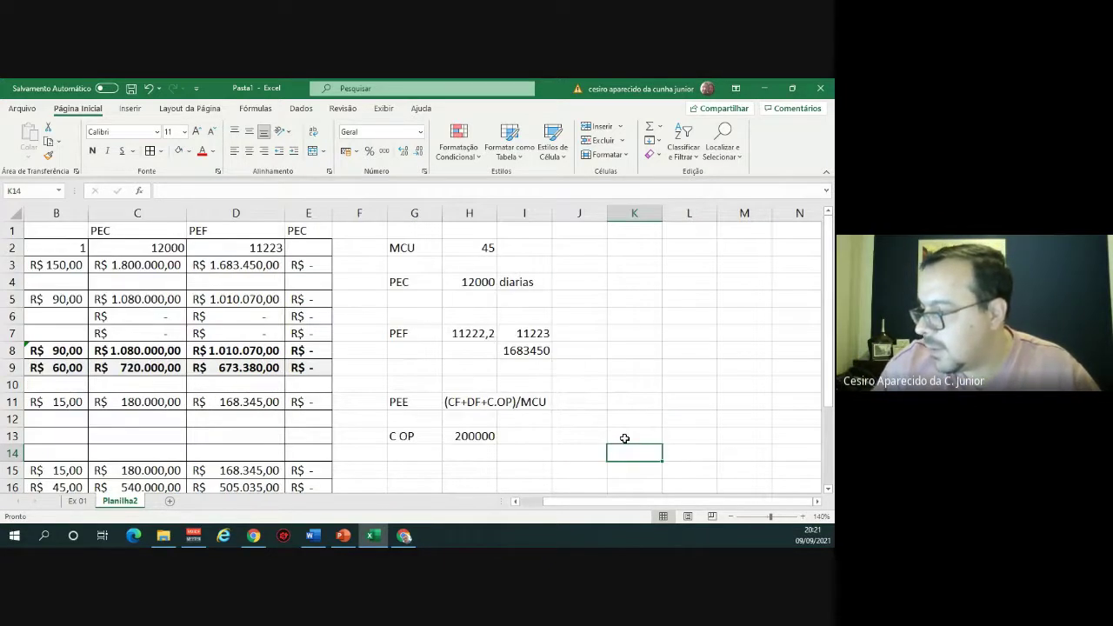
key("Up")
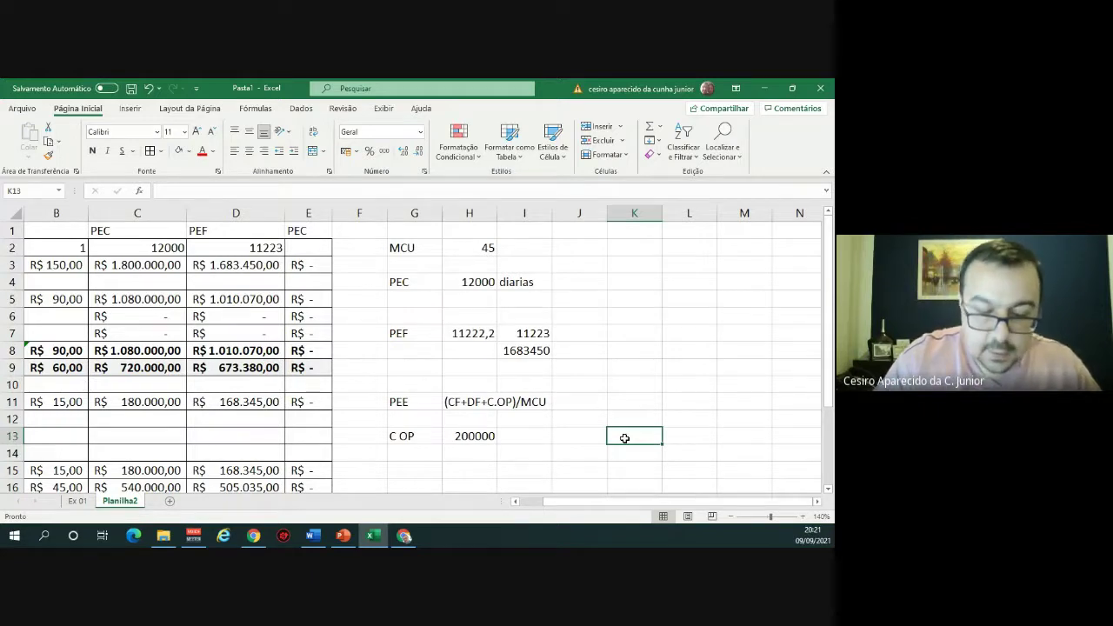
type("L ant")
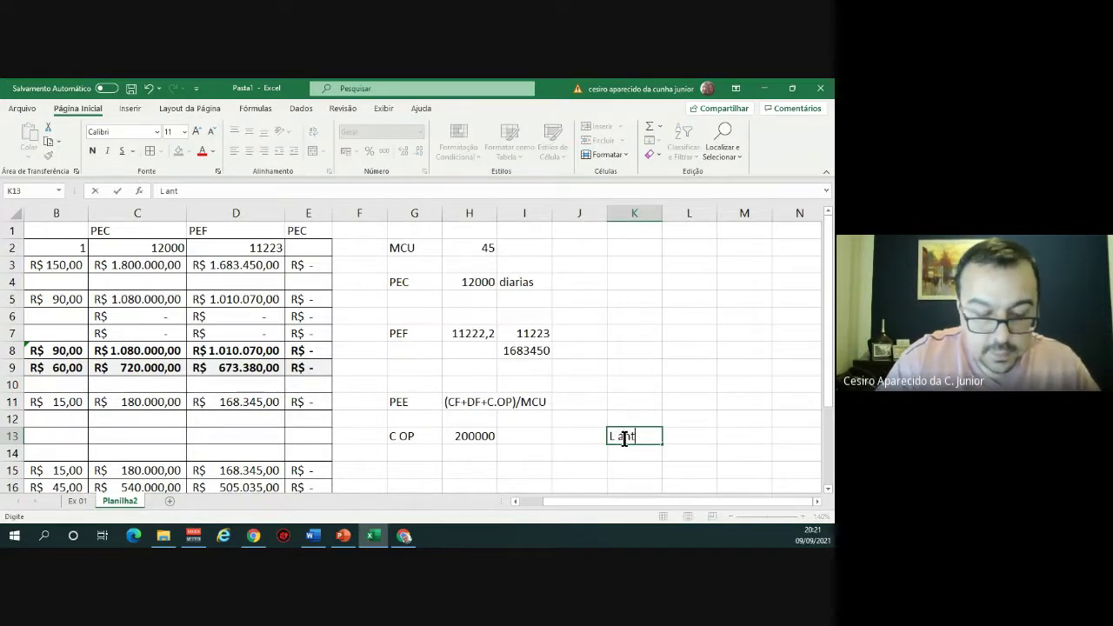
type("es dos T")
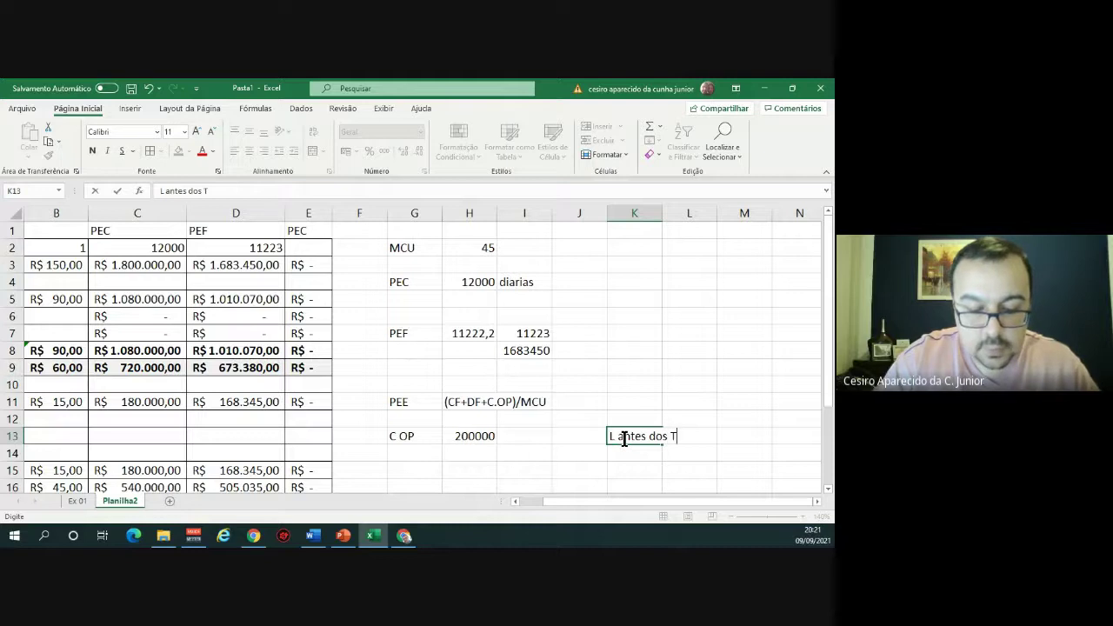
type("rib")
key("Return")
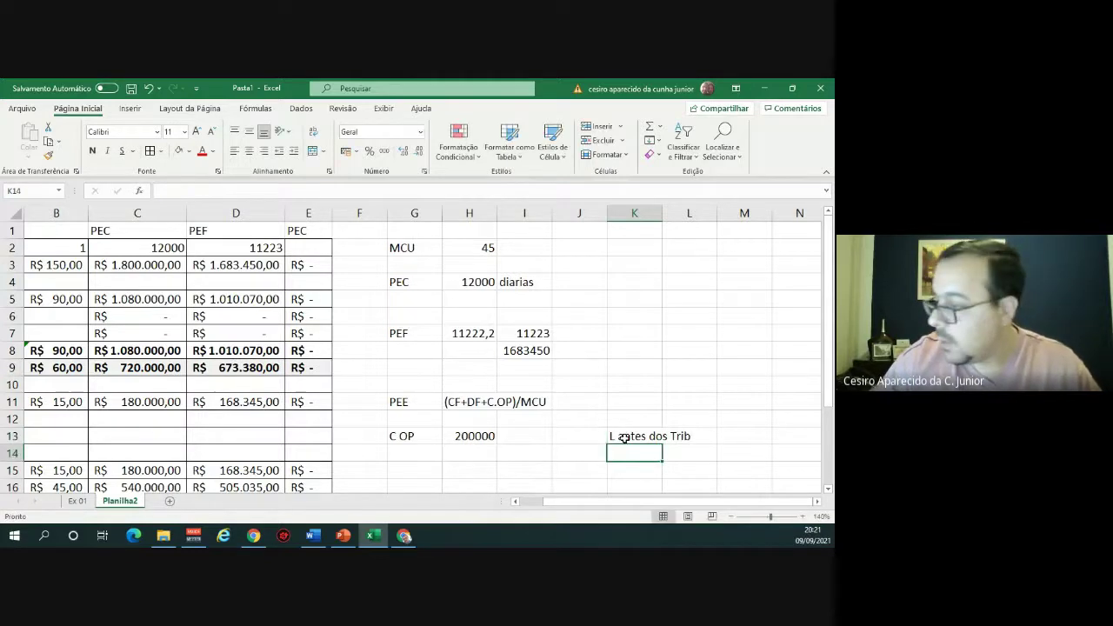
type("IR")
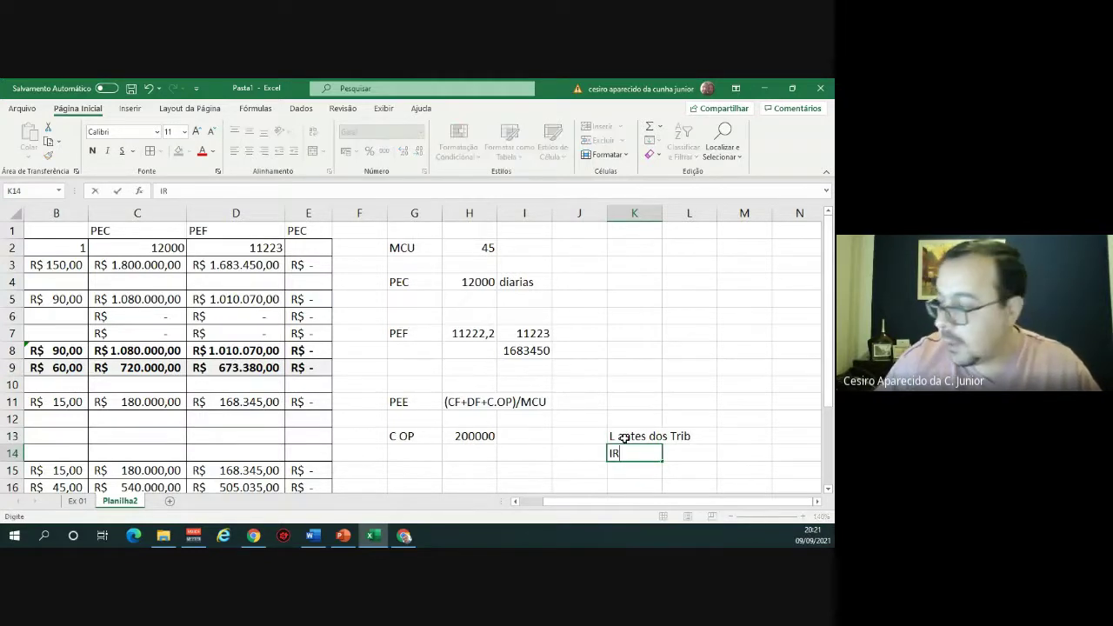
key("Return")
type("LL")
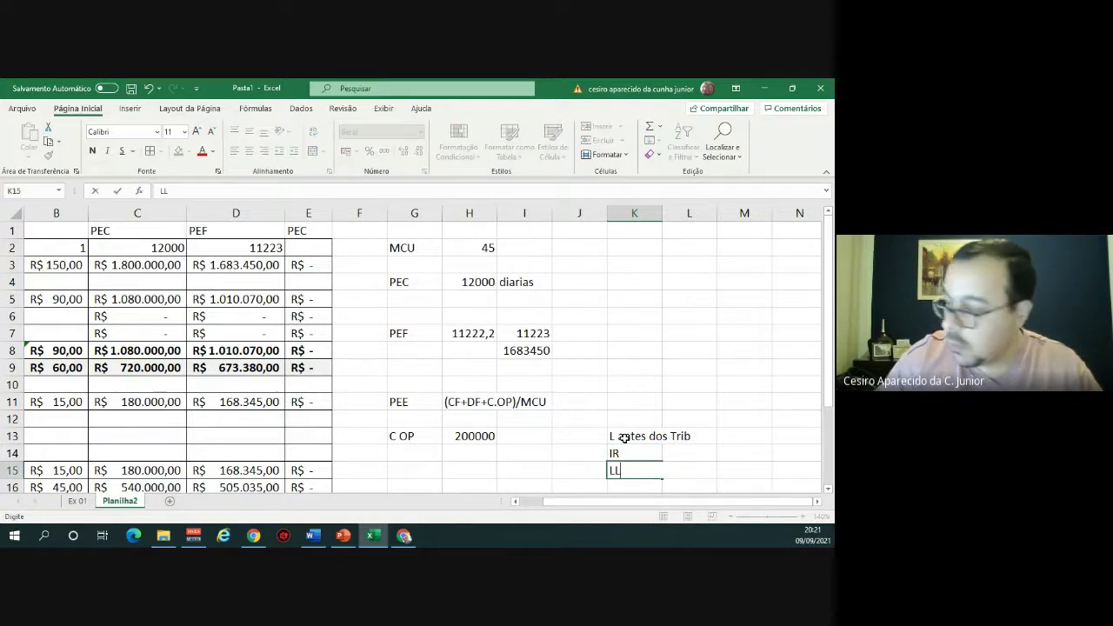
Enter the income tax rate of 34% in M14 on the IR row.
key("Tab")
key("Up")
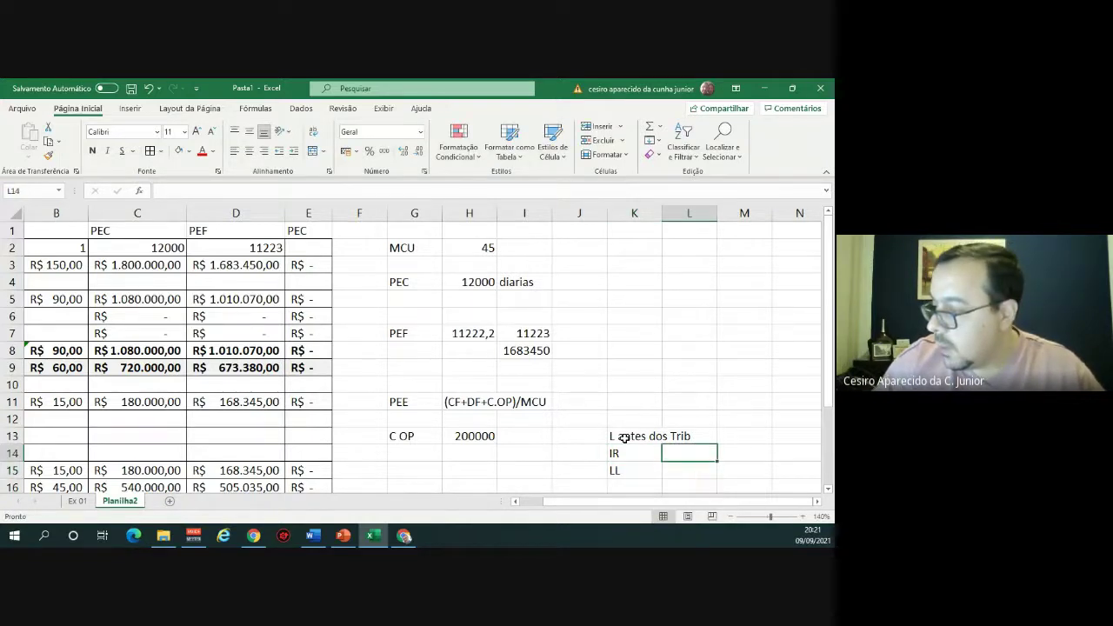
key("Right")
type("34")
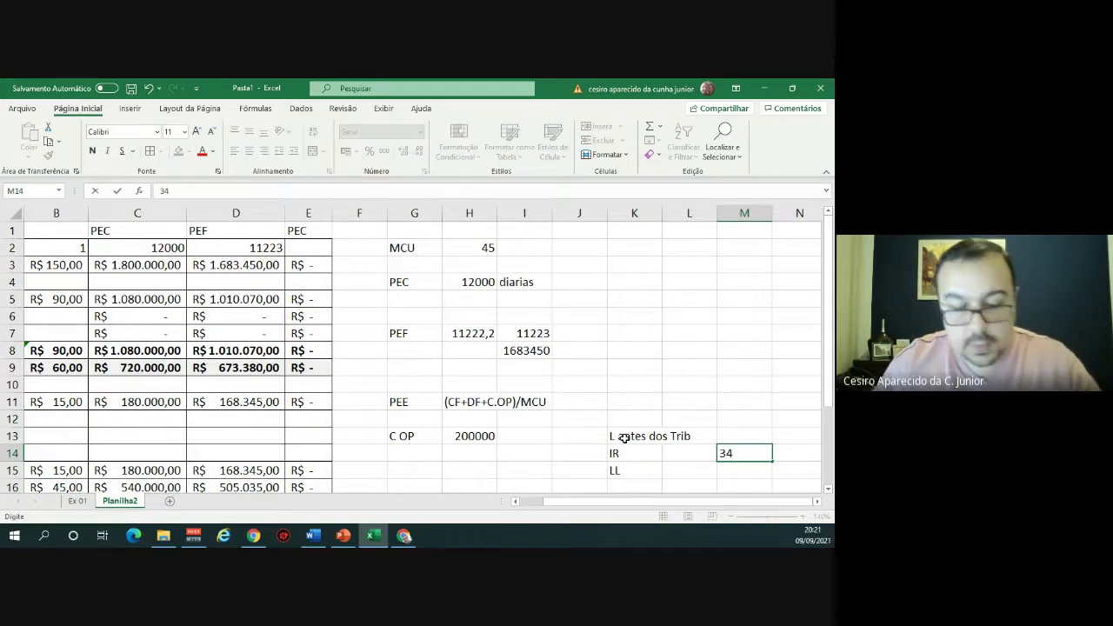
type("%")
key("Return")
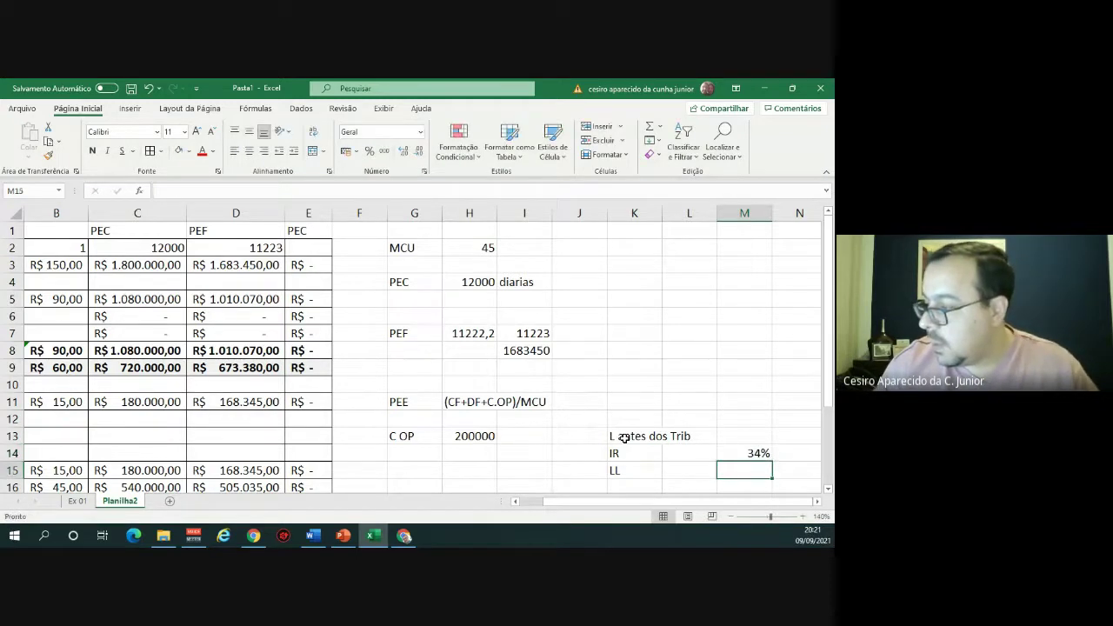
Review the C OP formula in H13 alongside the IR and LL rows of the tax block.
key("Up")
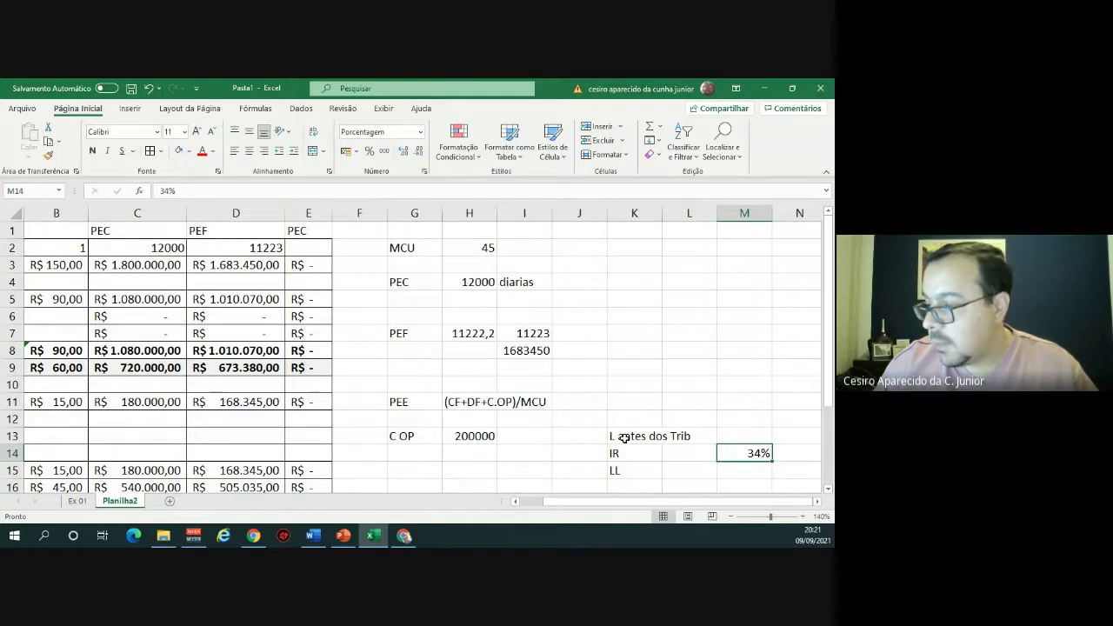
key("Left")
key("Left")
key("Left")
key("Left")
key("Left")
key("Up")
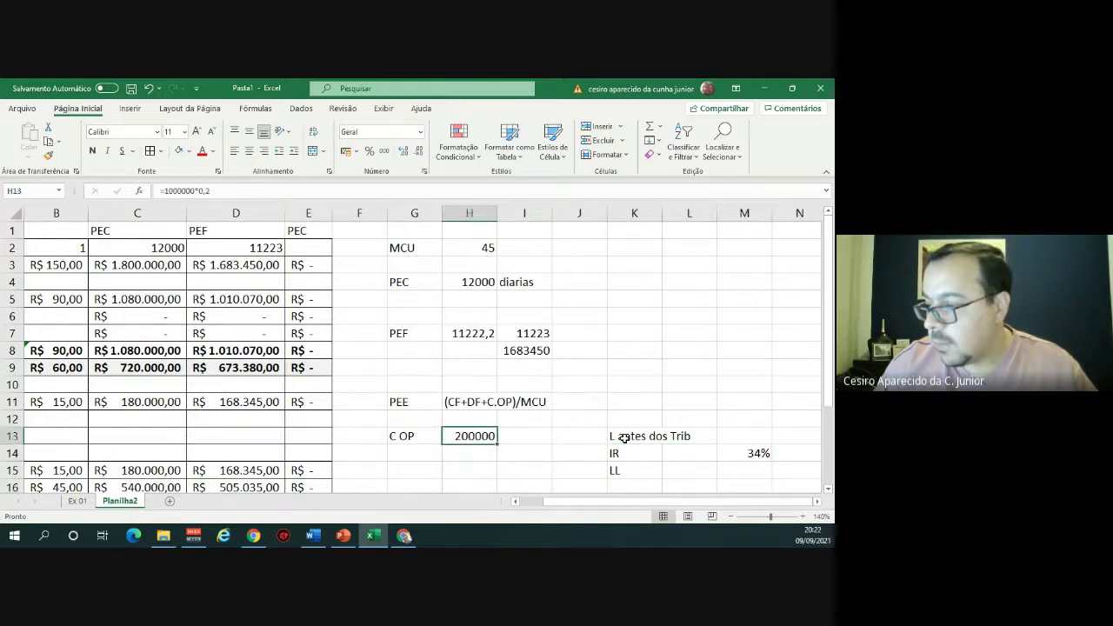
key("Down")
key("Down")
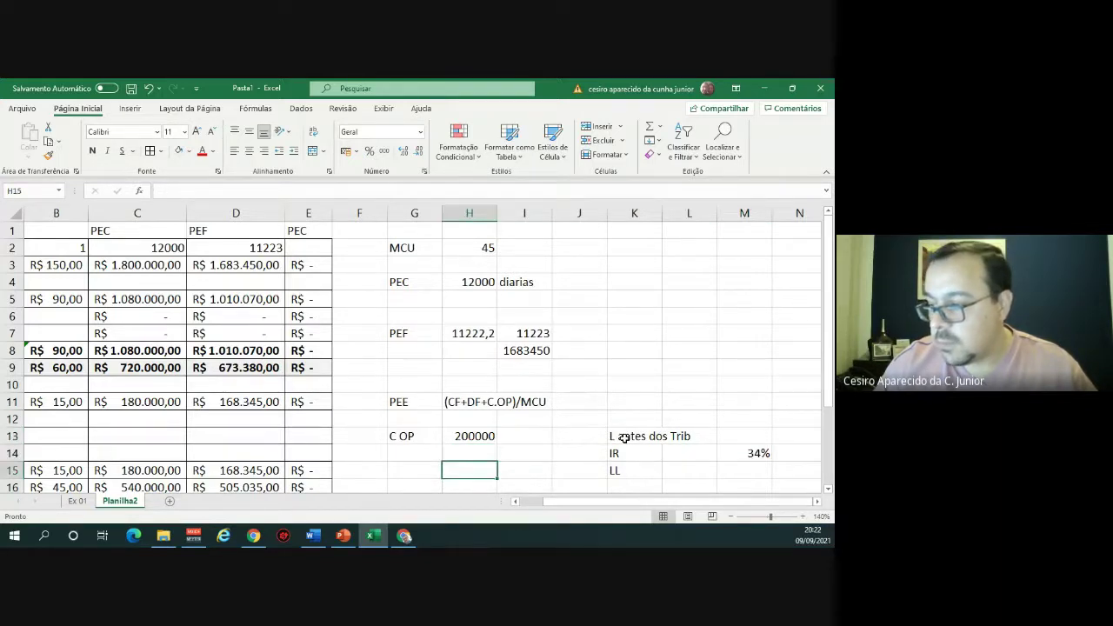
key("Right")
key("Right")
key("Right")
key("Right")
key("Right")
key("Right")
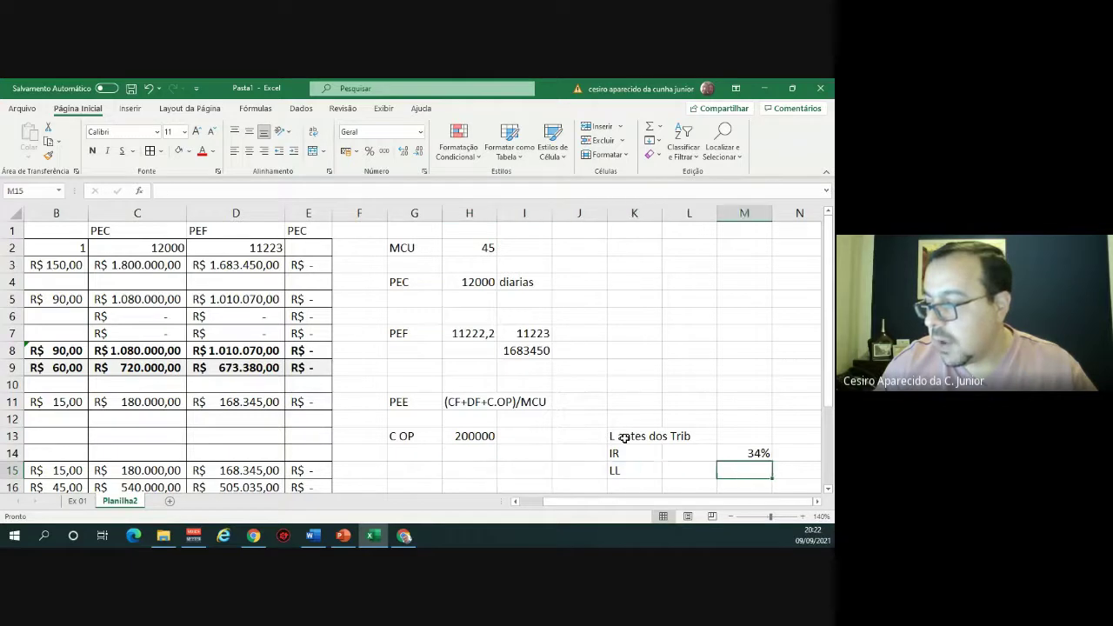
Calculate the economic break-even quantity in H15 with the formula =(480000+60000+200000)/H2.
key("Left")
key("Left")
key("Left")
key("Left")
key("Left")
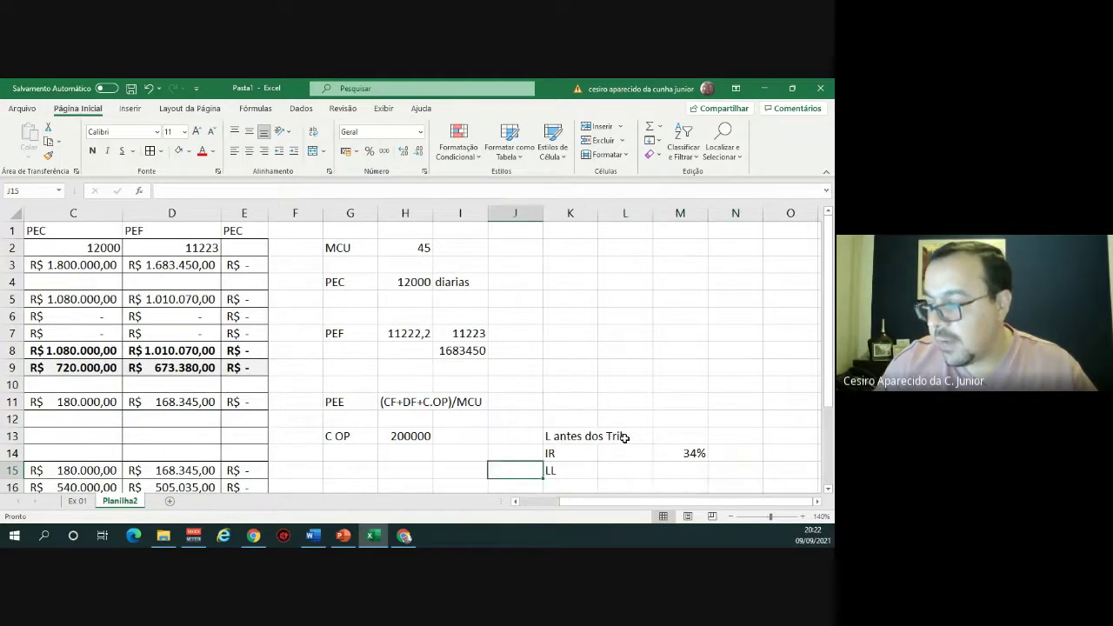
key("Left")
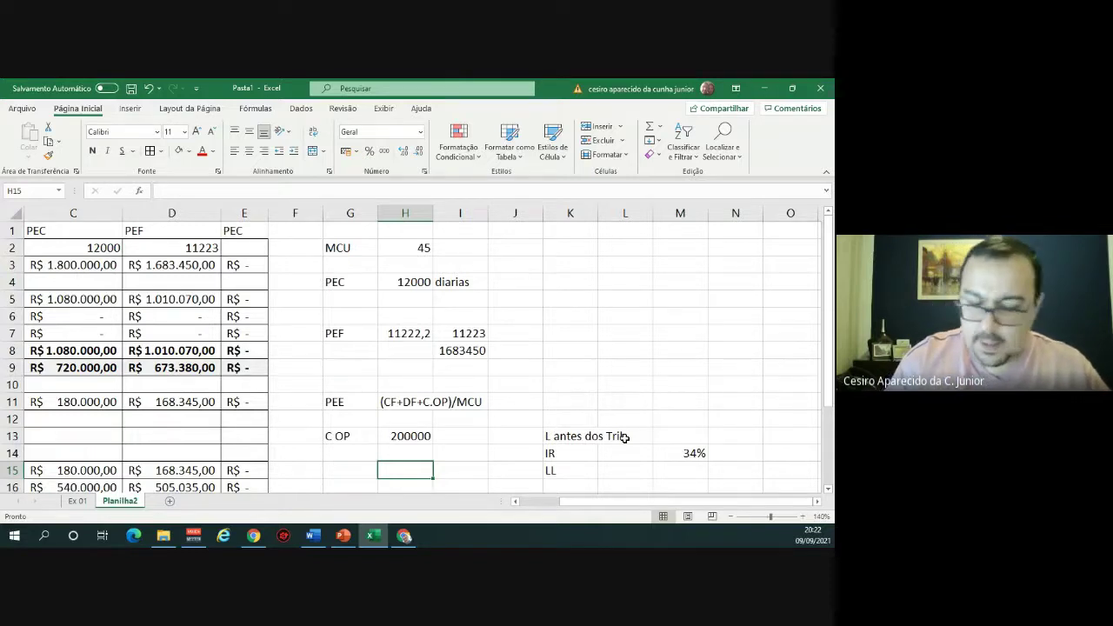
type("=")
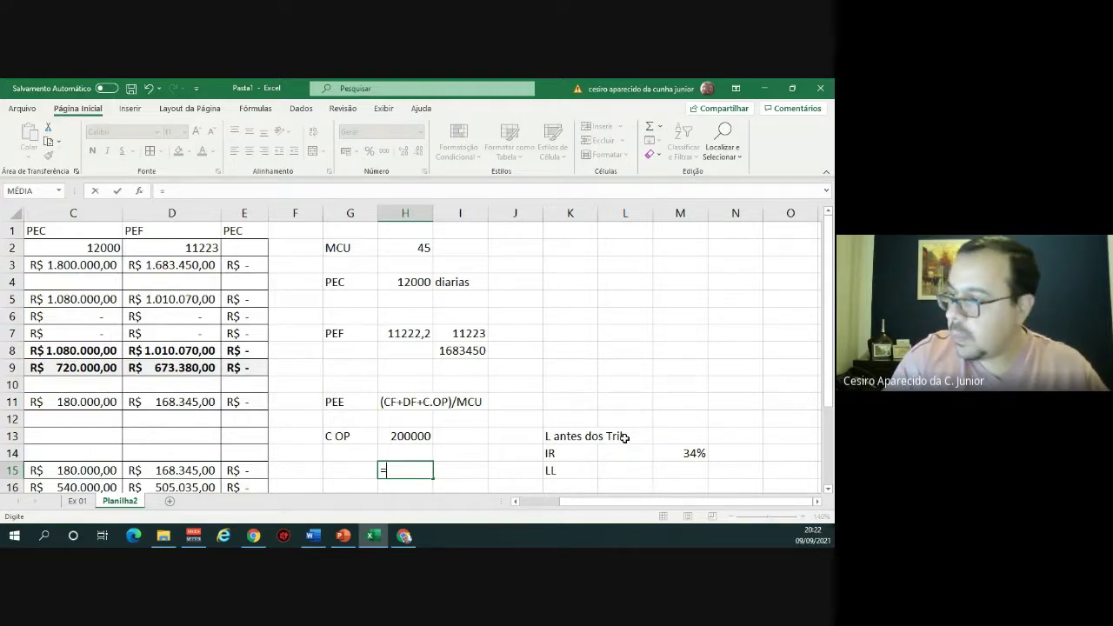
type("(")
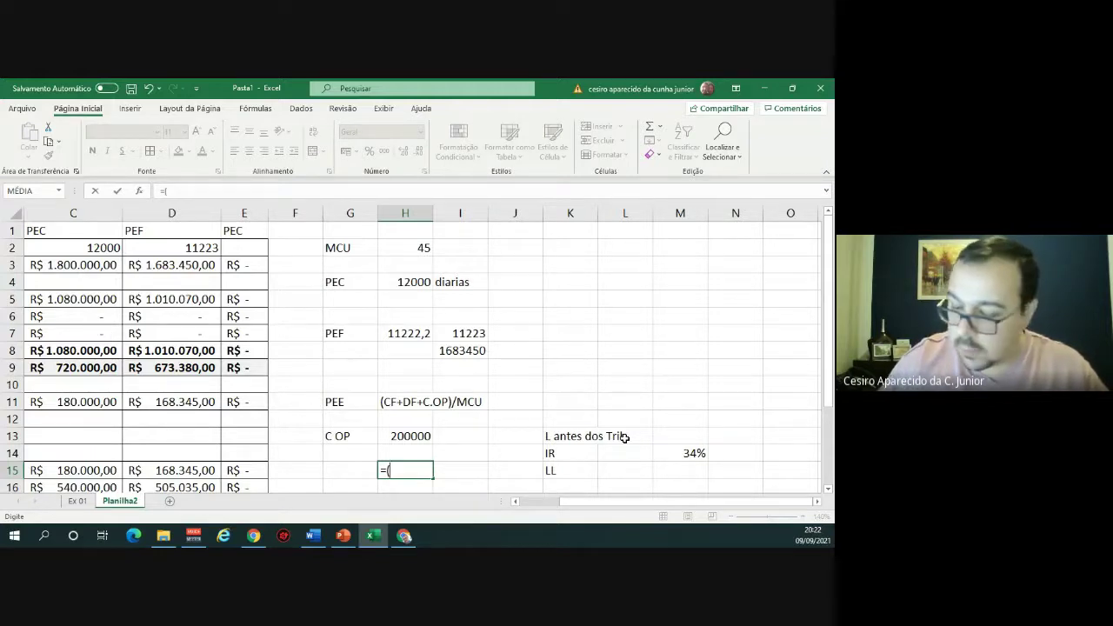
type("B8E")
key("BackSpace")
key("BackSpace")
key("BackSpace")
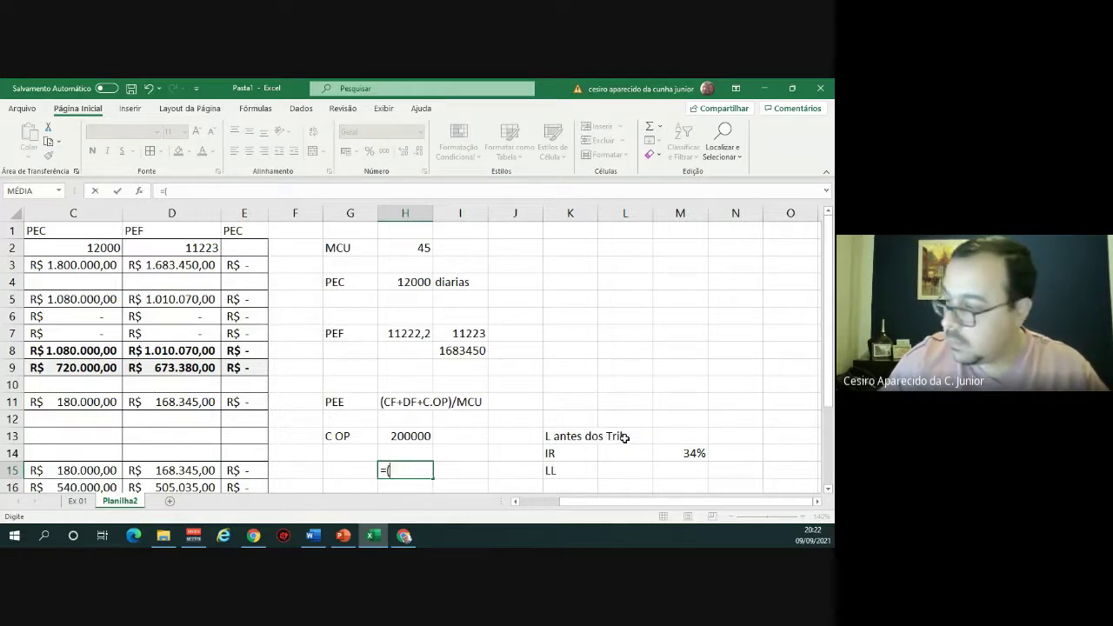
type("480000")
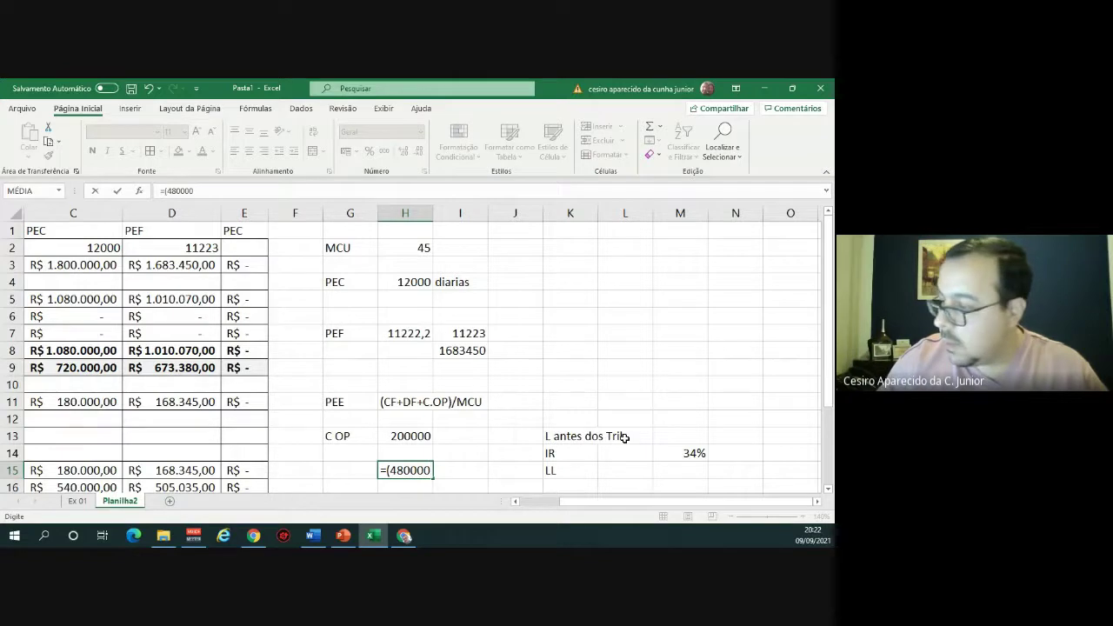
type("+60000")
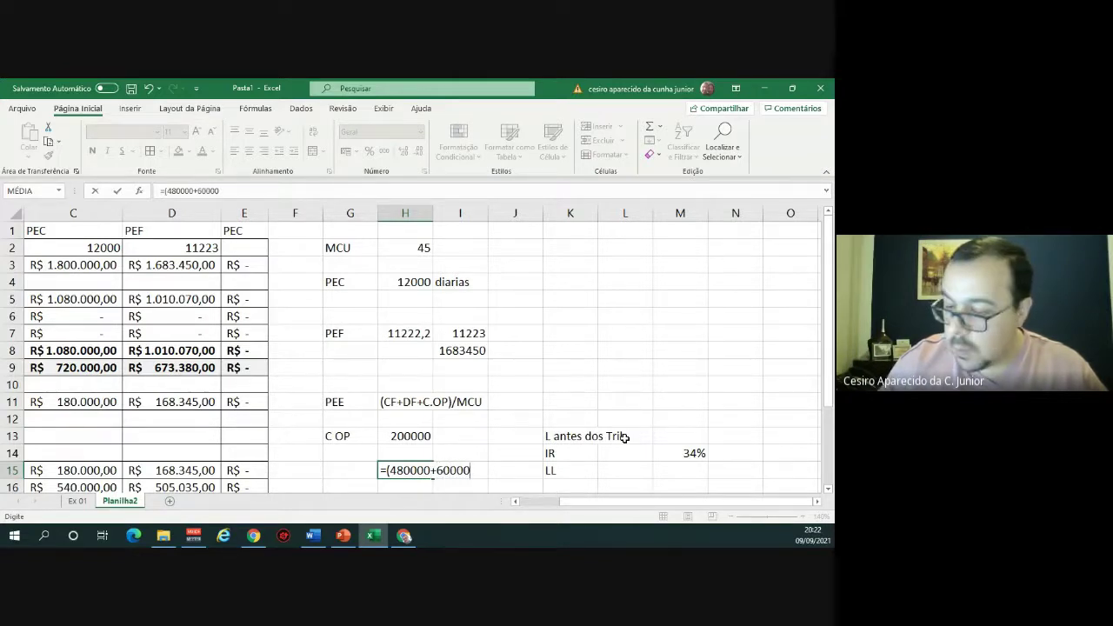
type("+2000")
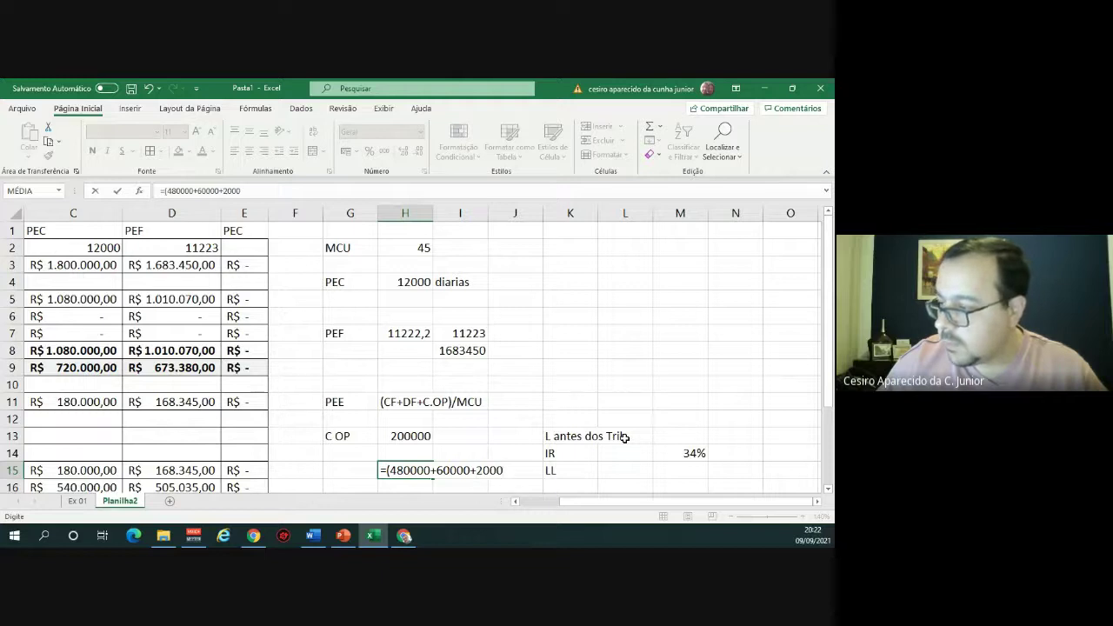
type("00")
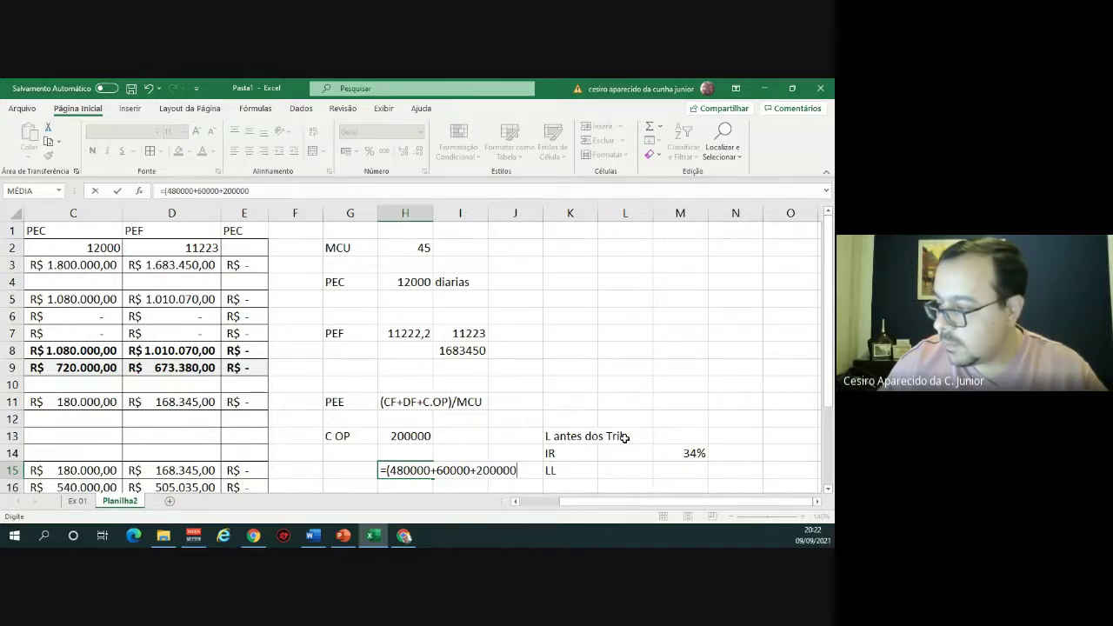
type(")")
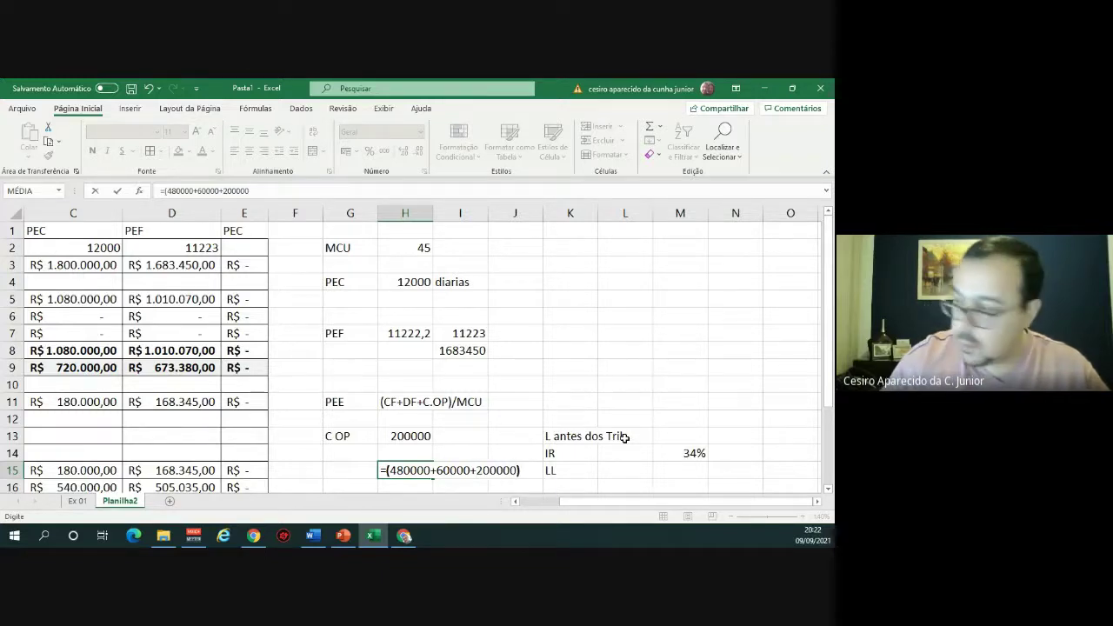
type("/")
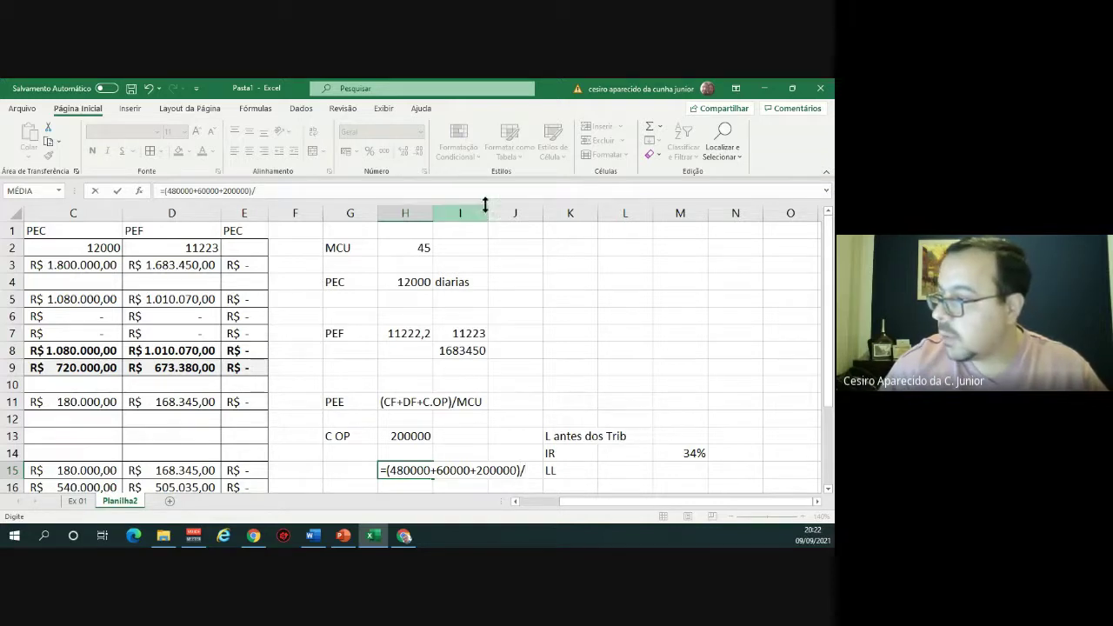
left_click(425, 247)
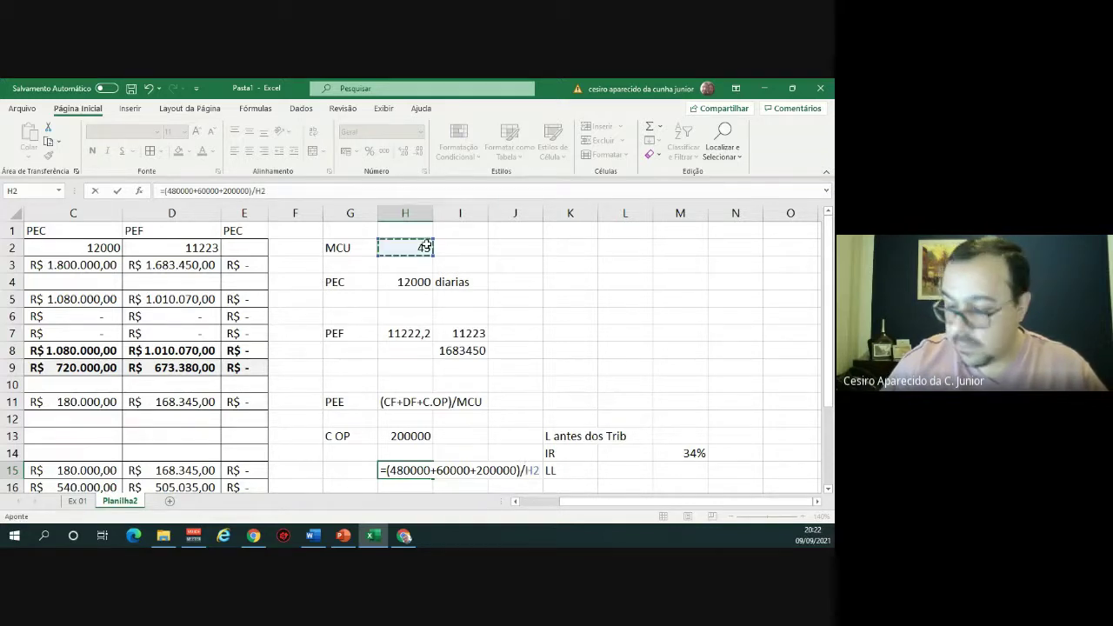
key("Return")
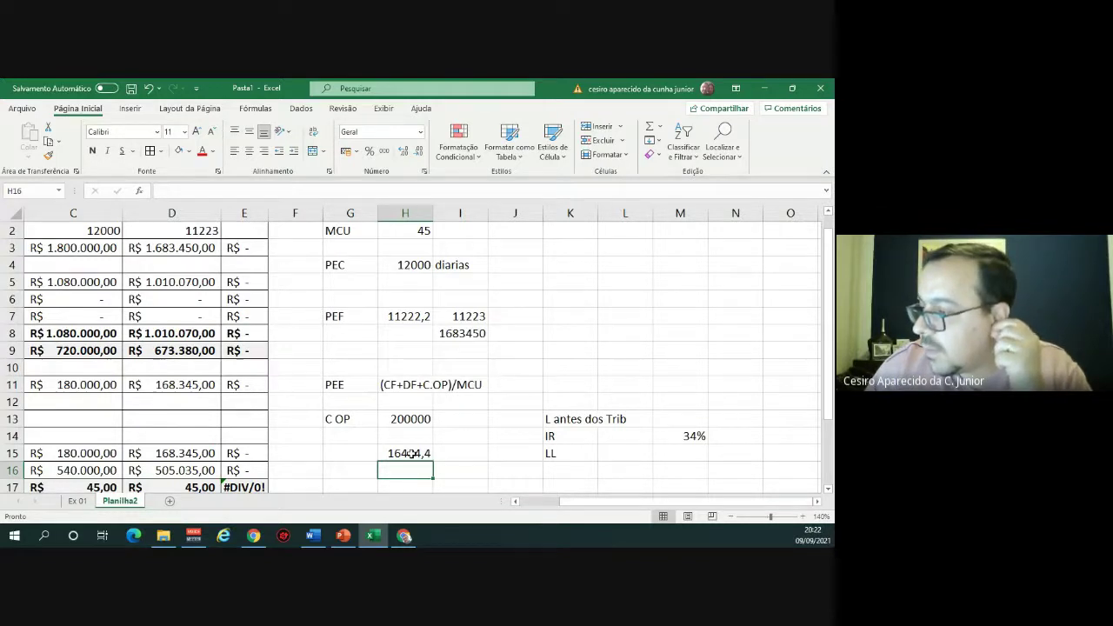
Enter the rounded-up economic break-even quantity 16445 in I15.
left_click(445, 454)
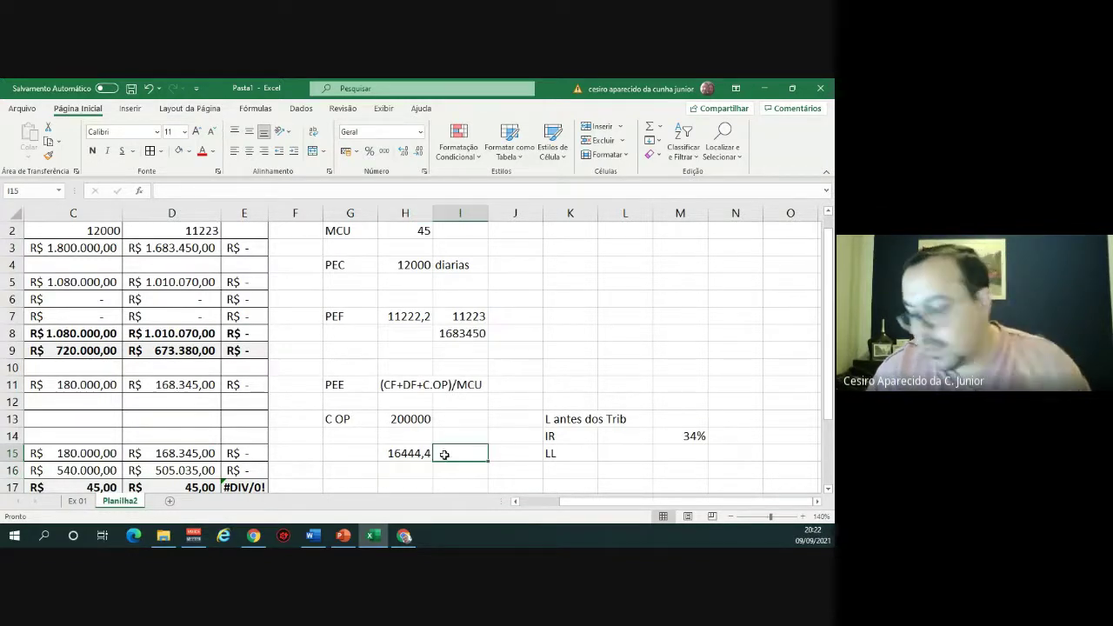
type("16445")
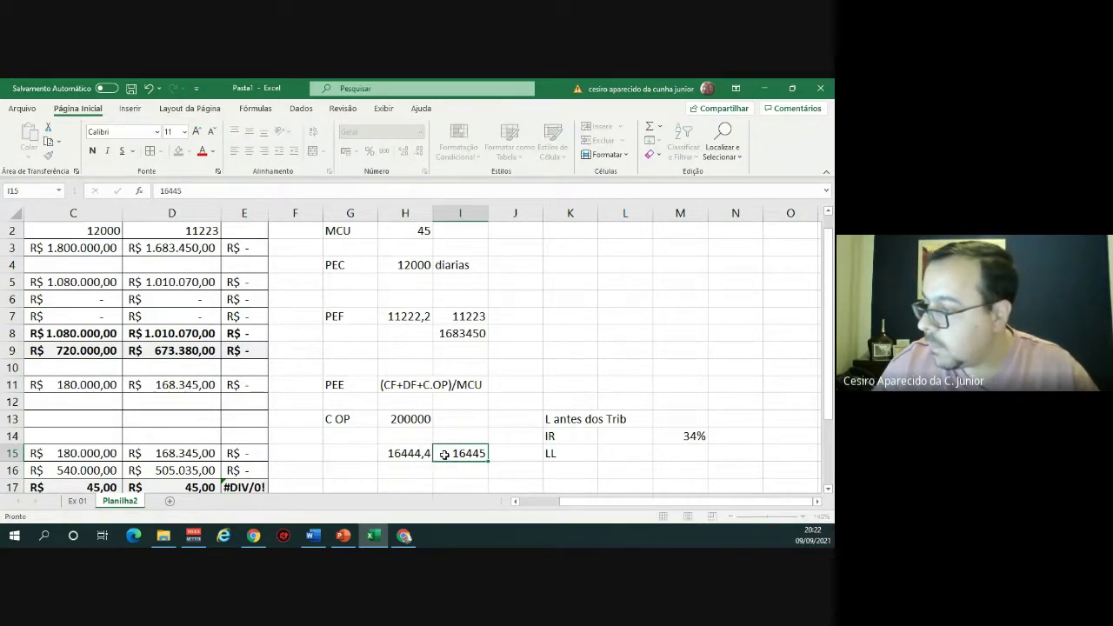
key("Return")
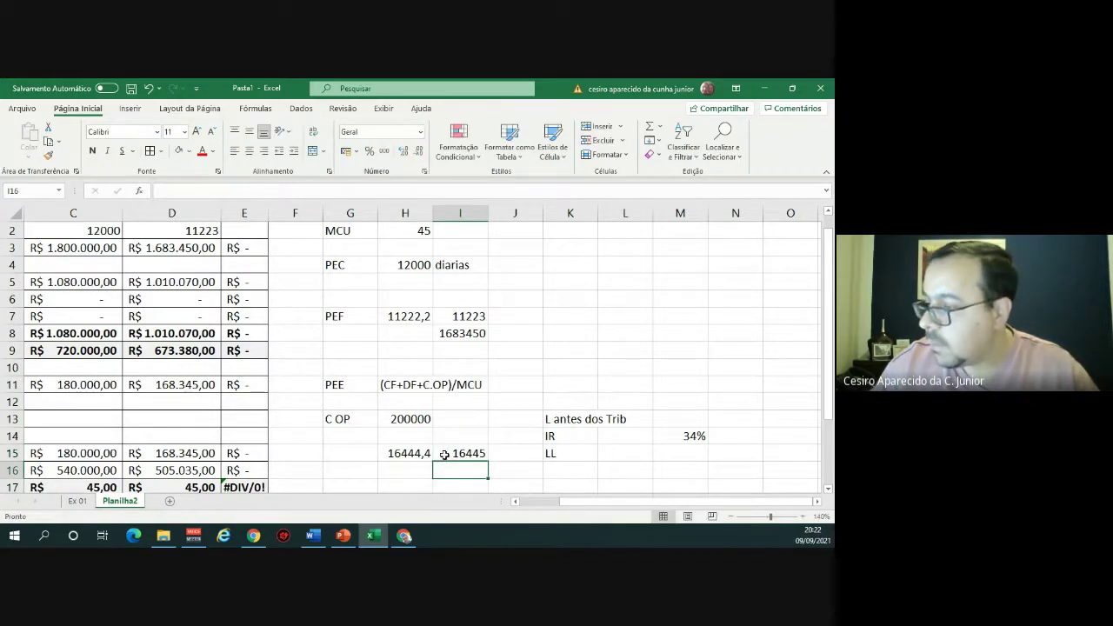
left_click(445, 454)
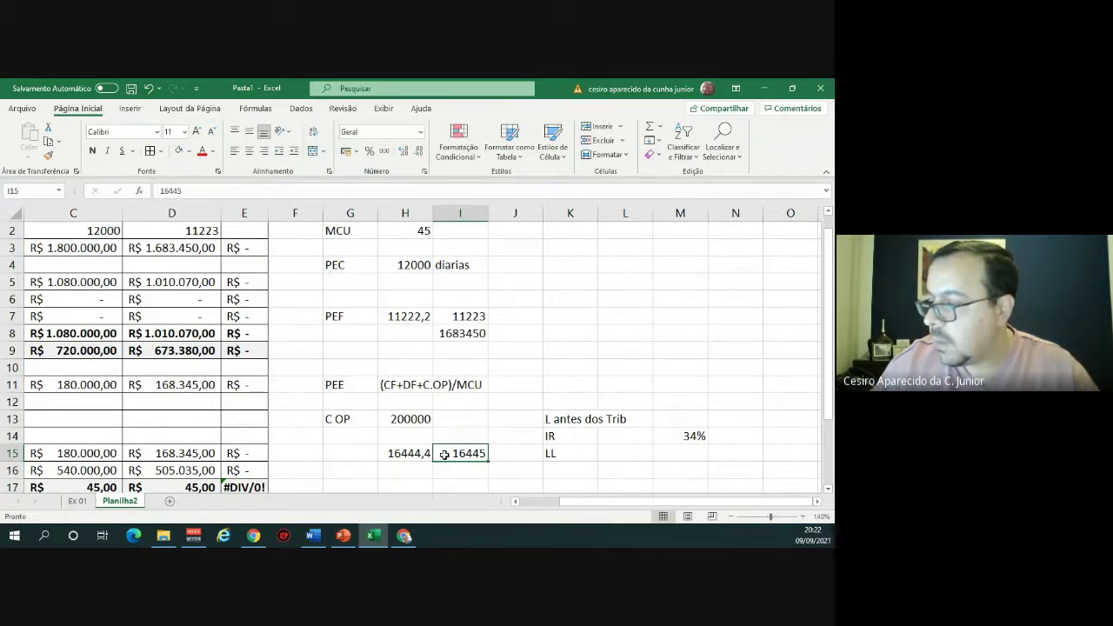
Enter 16445 as the quantity in E2 and widen column E so its amounts fit.
scroll(168, 238, "up", 1)
left_click(249, 250)
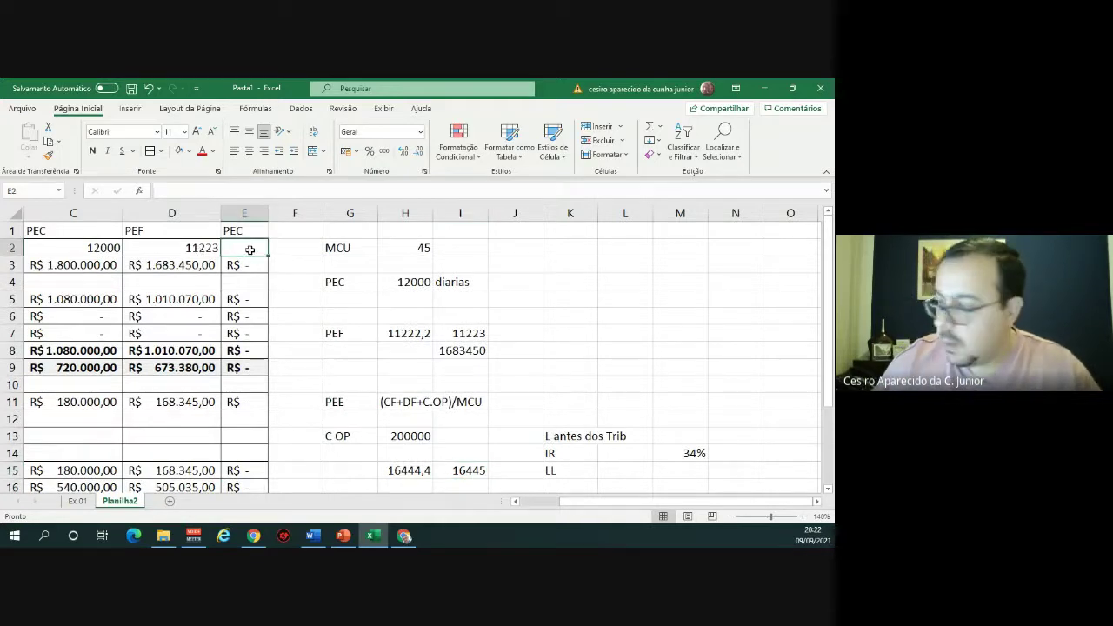
type("16445")
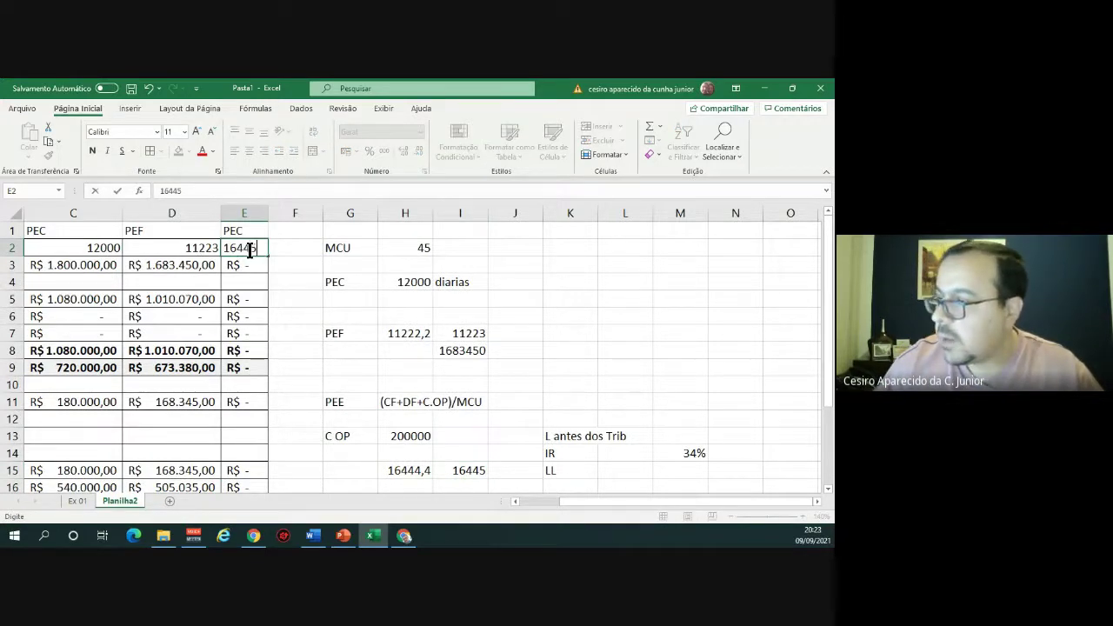
key("Return")
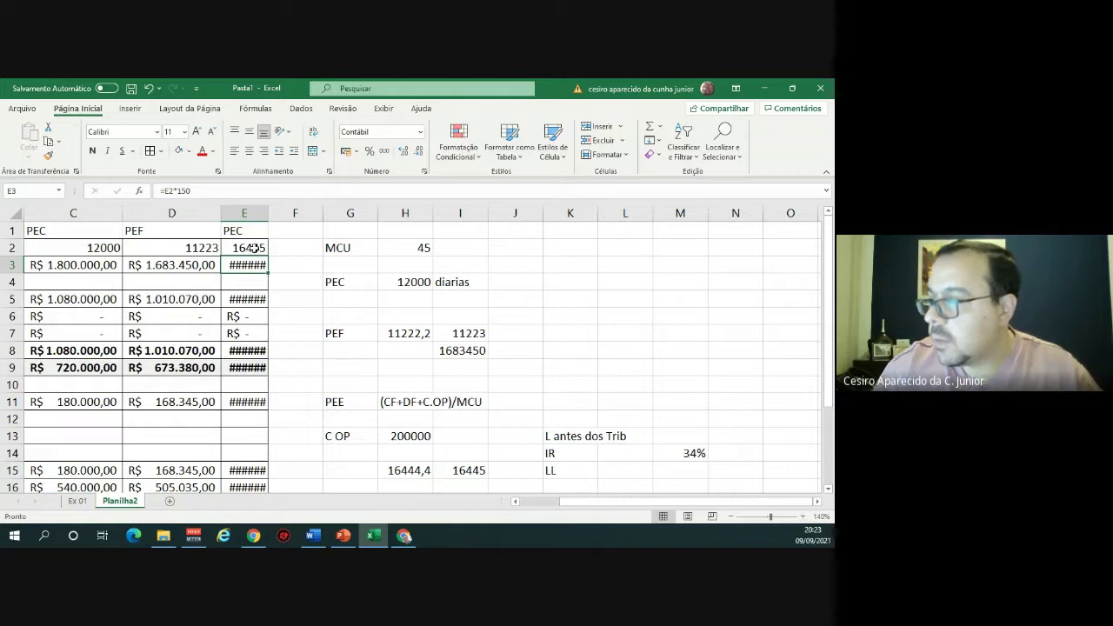
left_click_drag(268, 213, 319, 213)
Copy the fixed costs and expenses from D19 to E19 and check the resulting Lucro in E21.
scroll(278, 267, "down", 2)
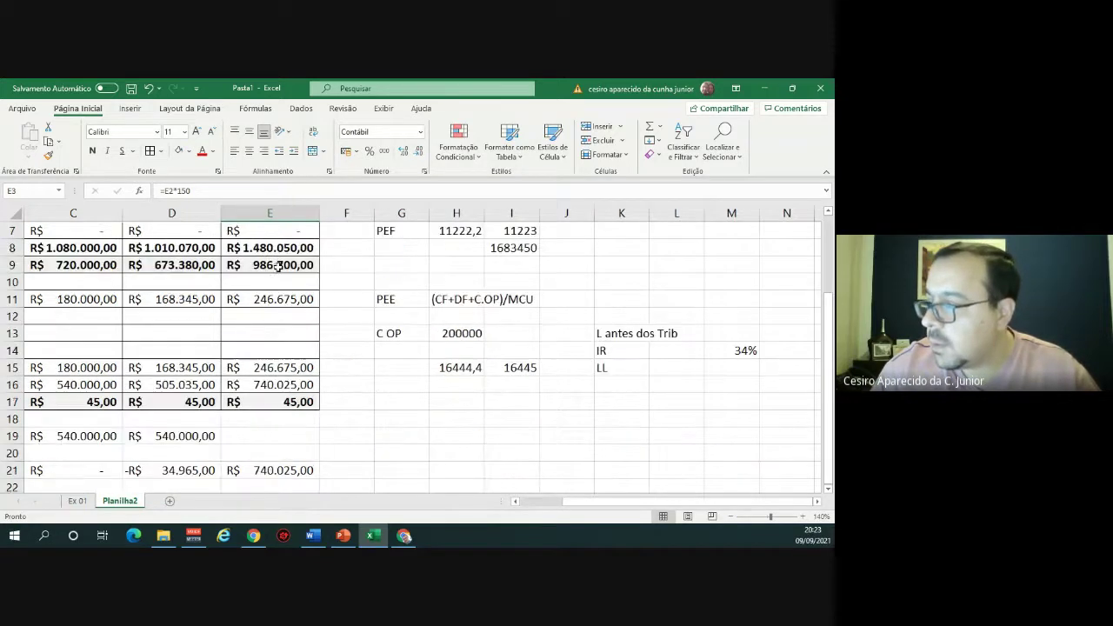
left_click(205, 439)
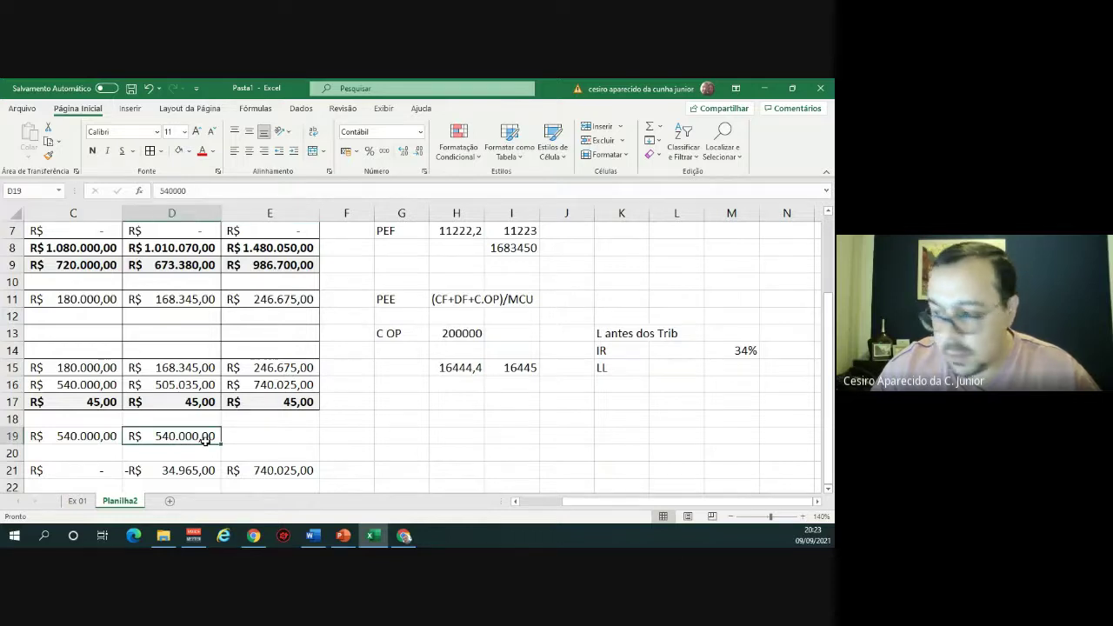
key("ctrl+c")
left_click(251, 438)
key("ctrl+v")
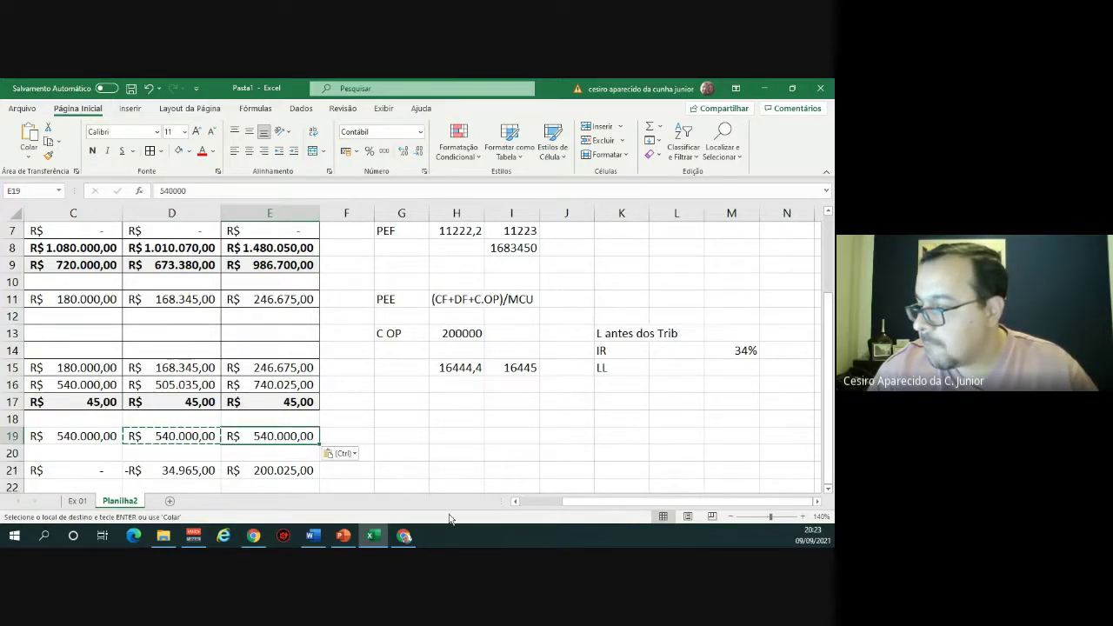
left_click(300, 474)
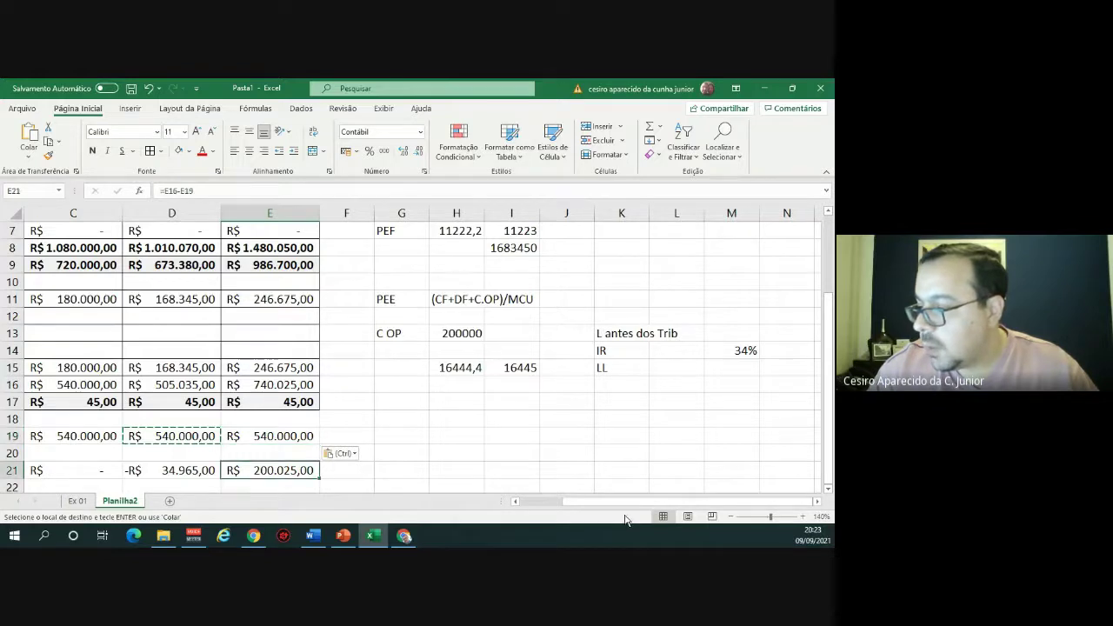
left_click_drag(614, 503, 551, 506)
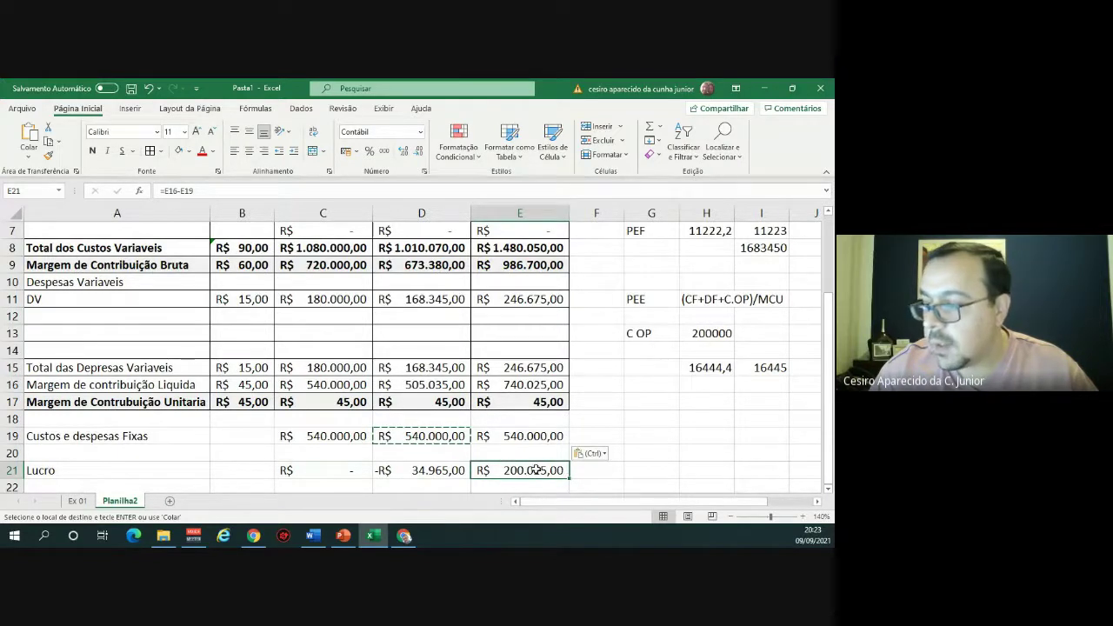
Change the Lucro label in A21 to Lucro Antes do IR.
scroll(519, 462, "down", 1)
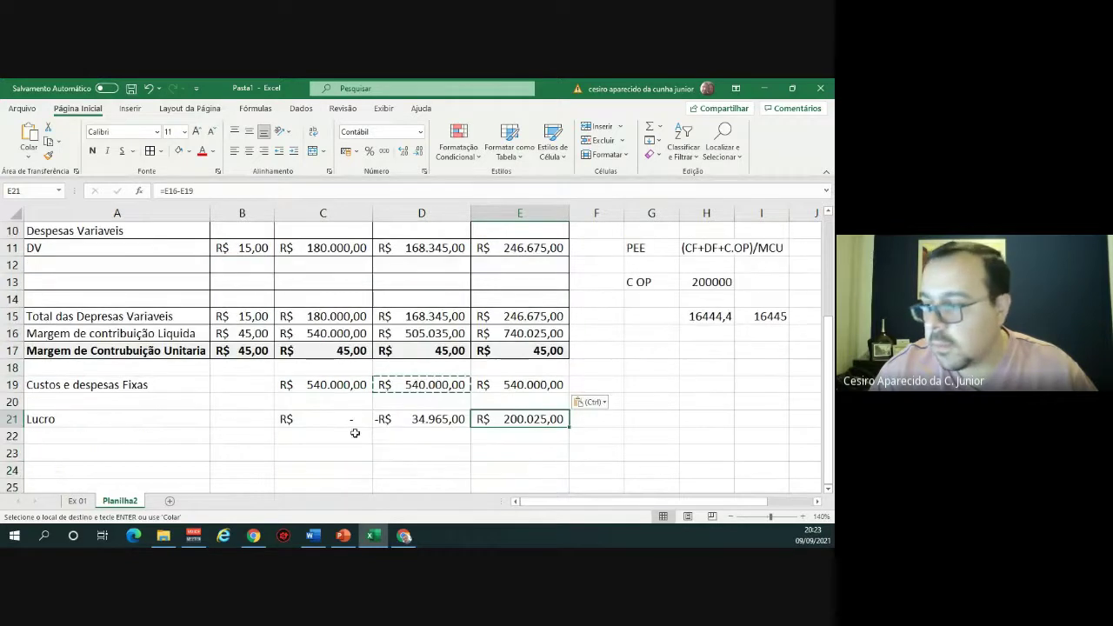
double_click(93, 420)
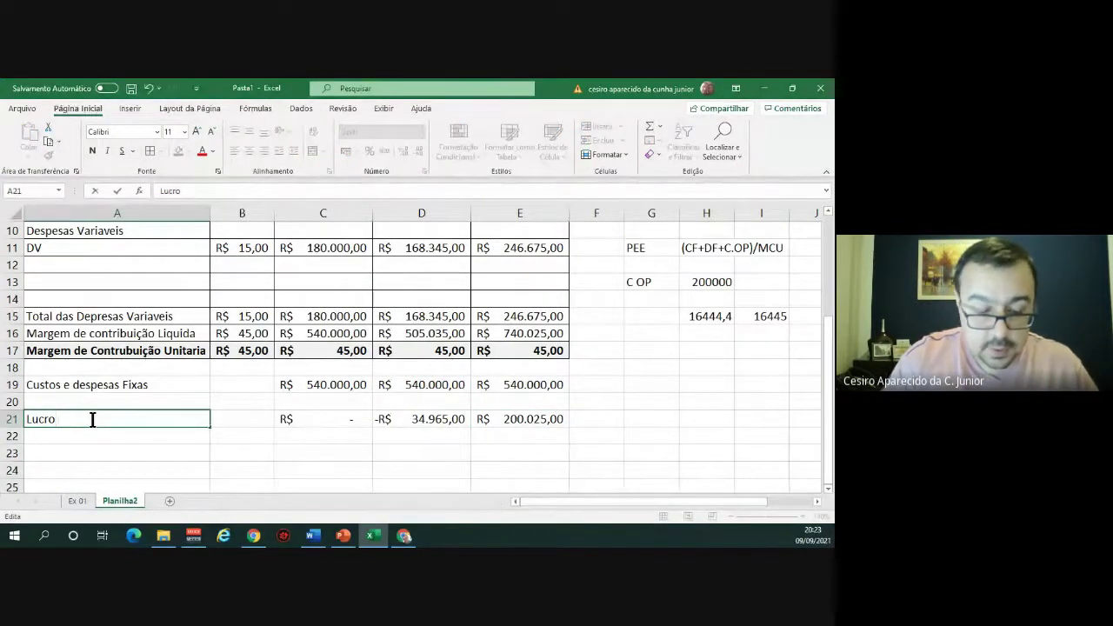
type("Antes")
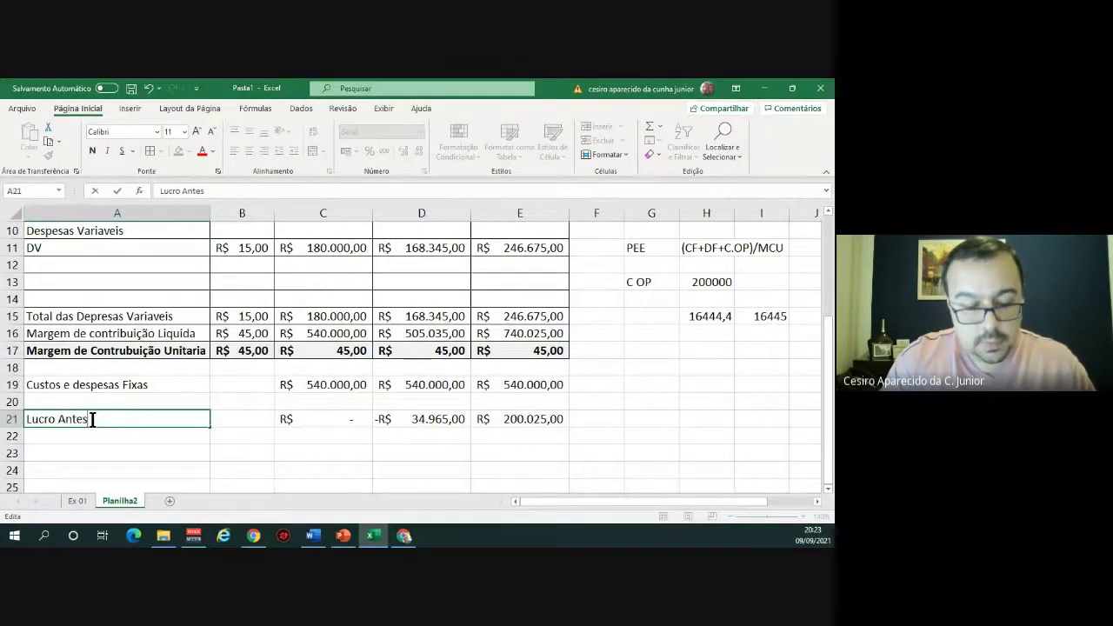
type(" do IR")
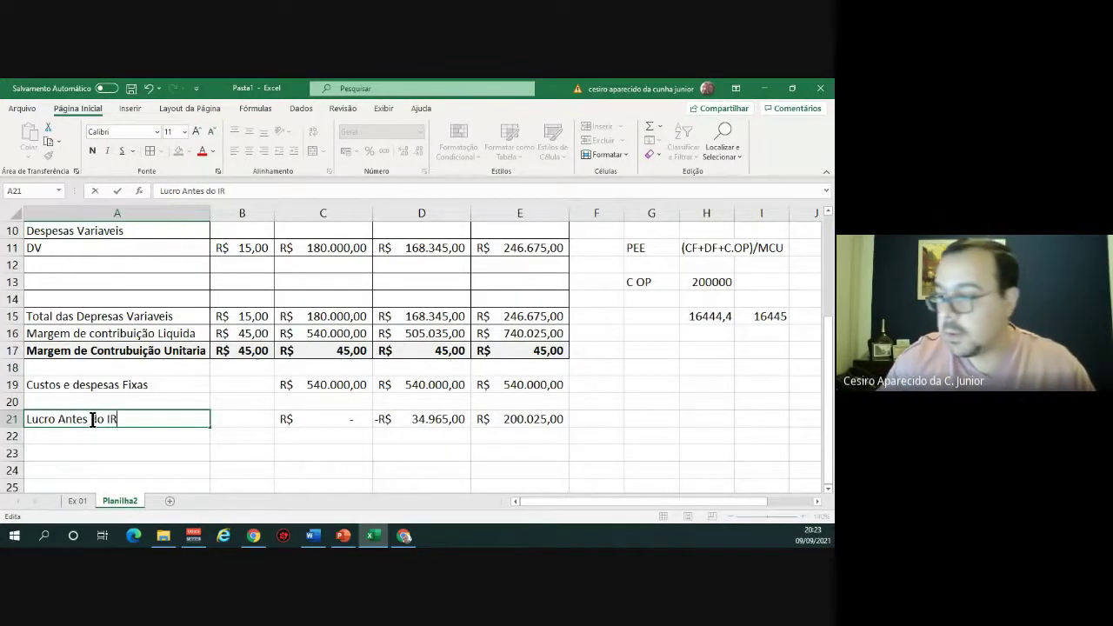
key("Return")
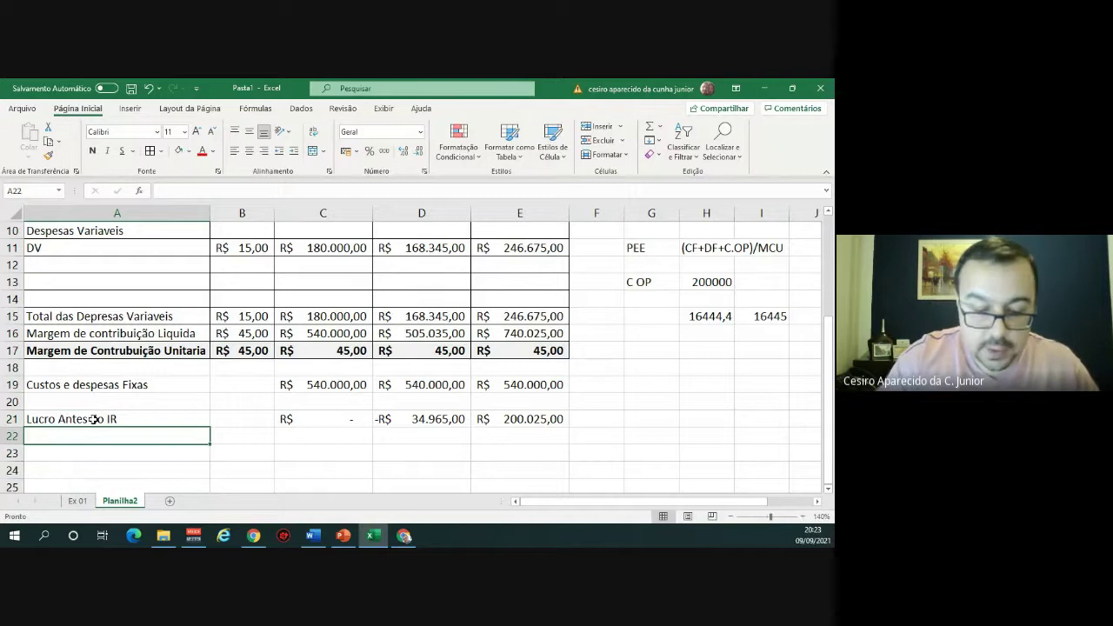
Label A22 as IR and calculate the income tax in E22 with the formula =E21*34%.
type("IR")
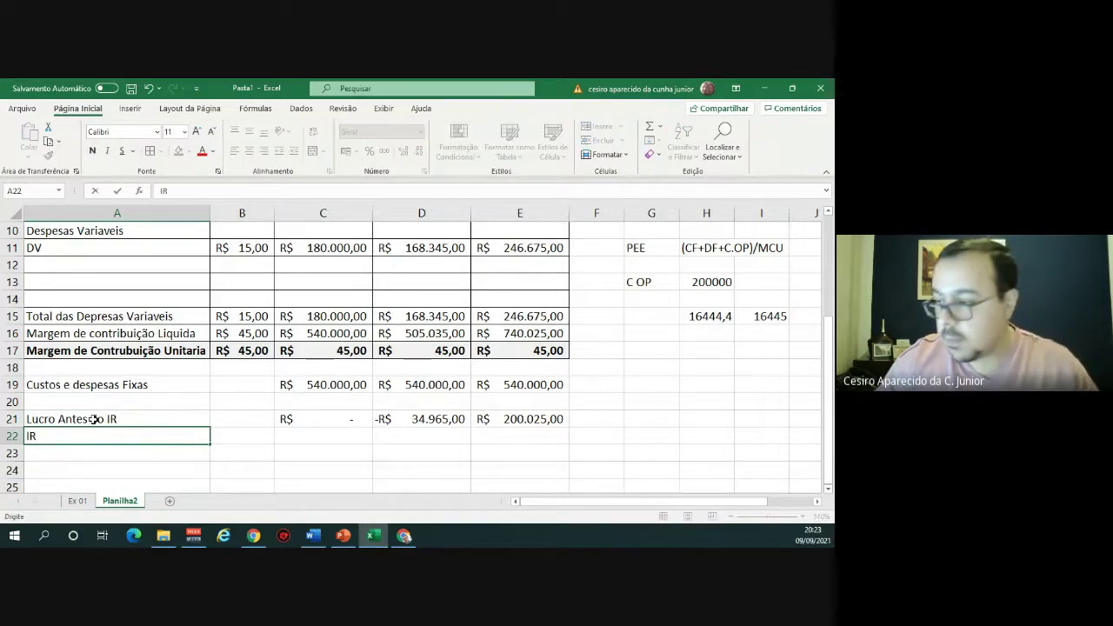
key("Tab")
key("Tab")
key("Tab")
key("Tab")
type("=")
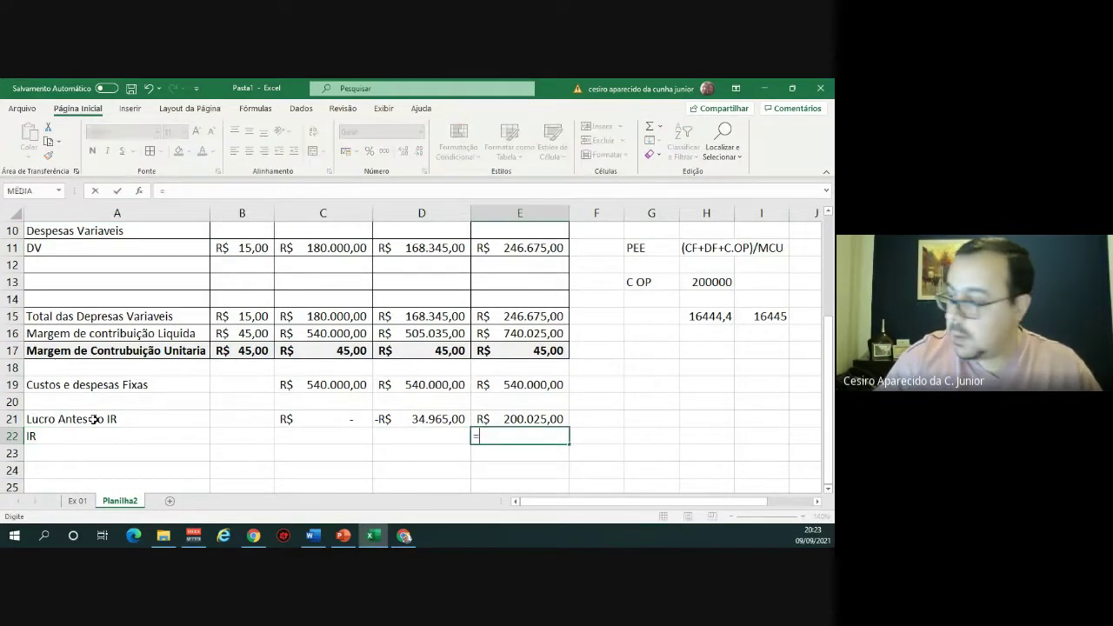
key("Up")
type("*")
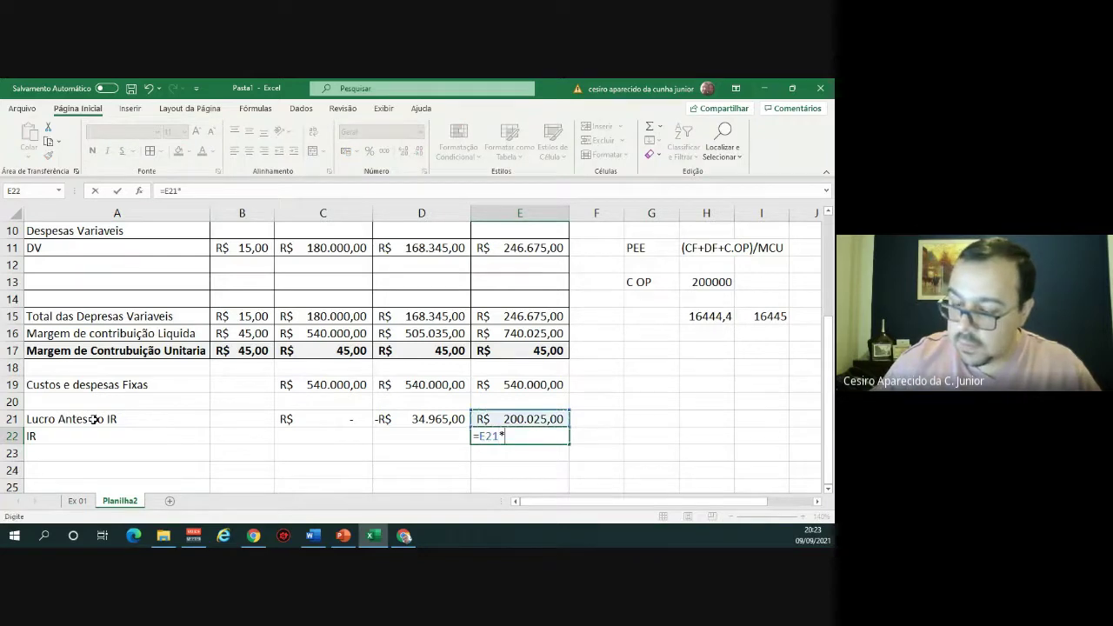
type("34%")
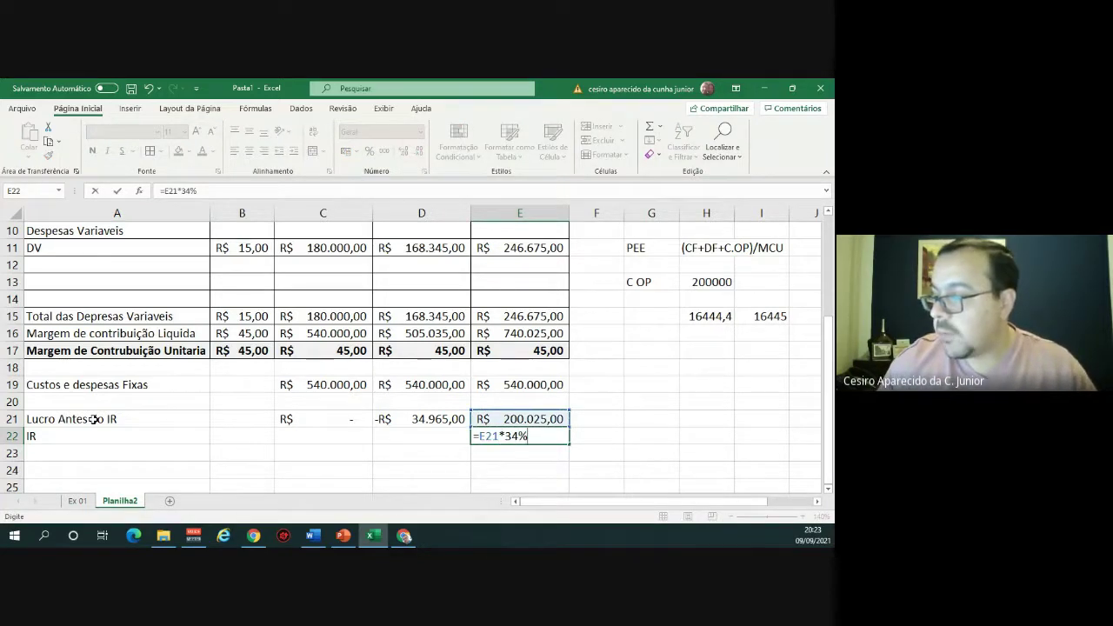
key("Return")
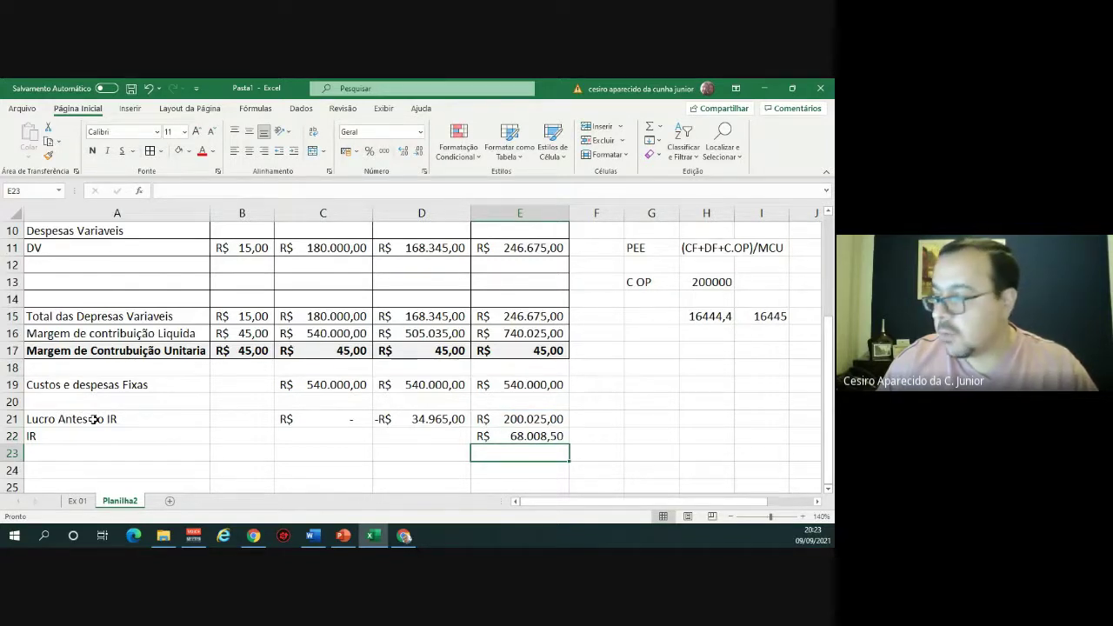
Label A23 as L Liquido, below the IR row.
key("Left")
key("Left")
key("Left")
key("Left")
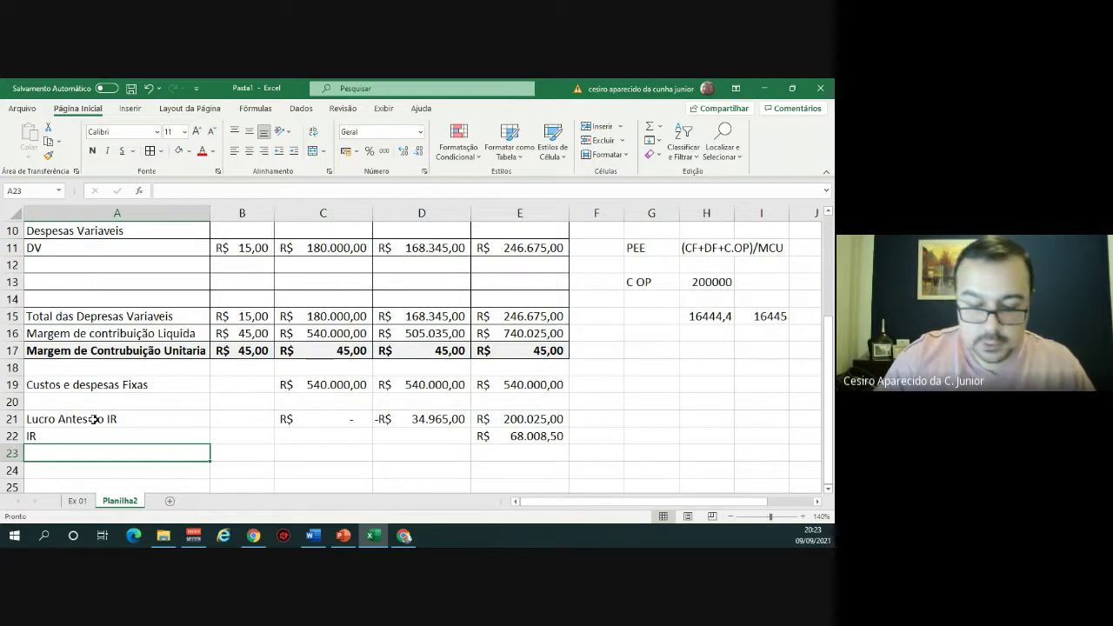
type("L")
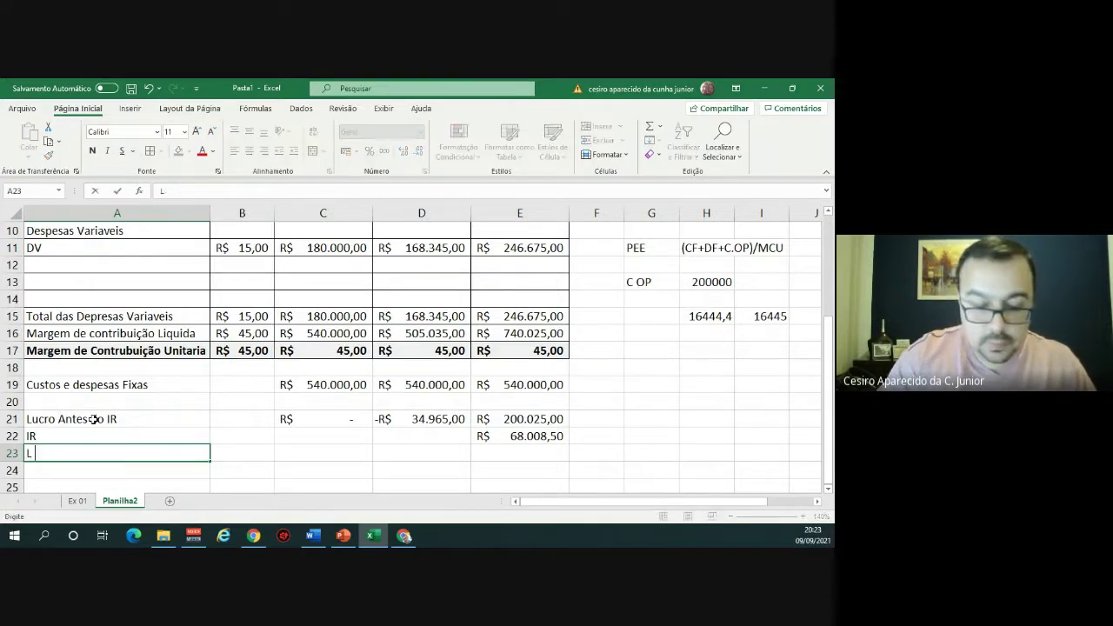
type(" Liquido")
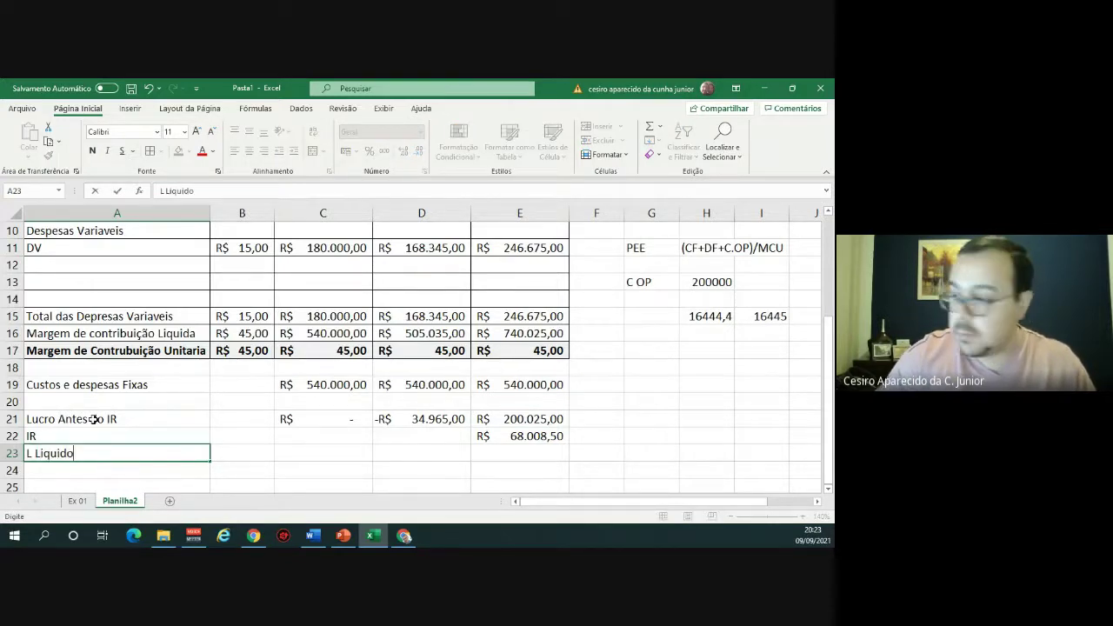
Calculate the net profit in E23 by subtracting the income tax in E22 from the pre-tax profit in E21.
key("Right")
key("Right")
key("Right")
key("Right")
type("=")
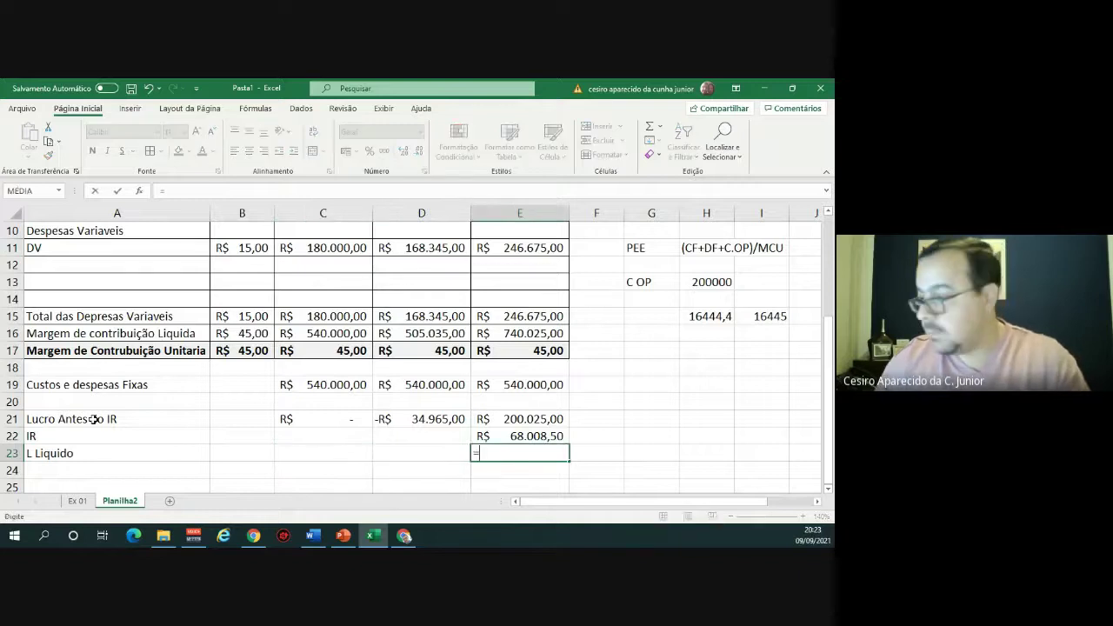
key("Up")
key("Up")
type("-")
key("Up")
key("Return")
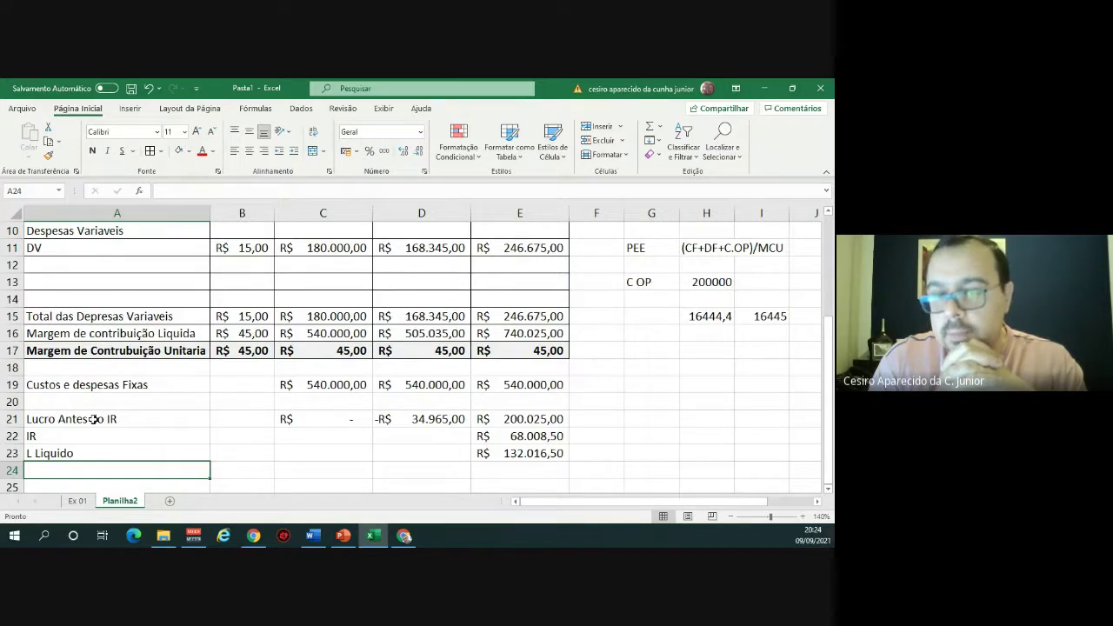
Examine the opportunity cost formula in H13, beside the C OP label.
key("alt+Tab")
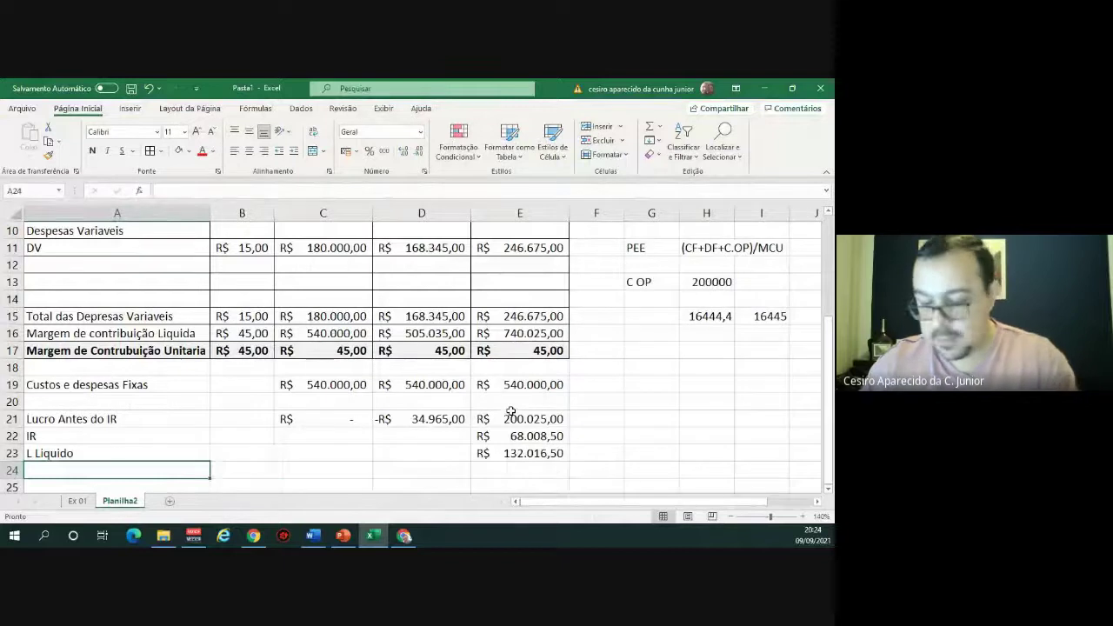
key("Right")
key("Right")
key("Right")
key("Right")
left_click(729, 332)
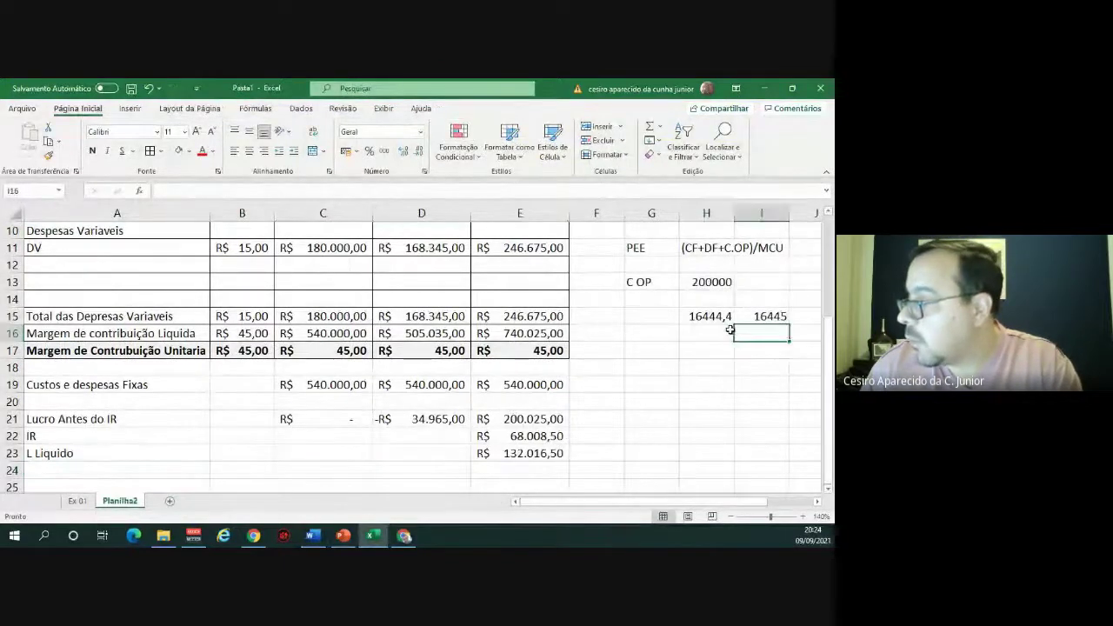
key("Right")
key("Right")
key("Right")
left_click(527, 287)
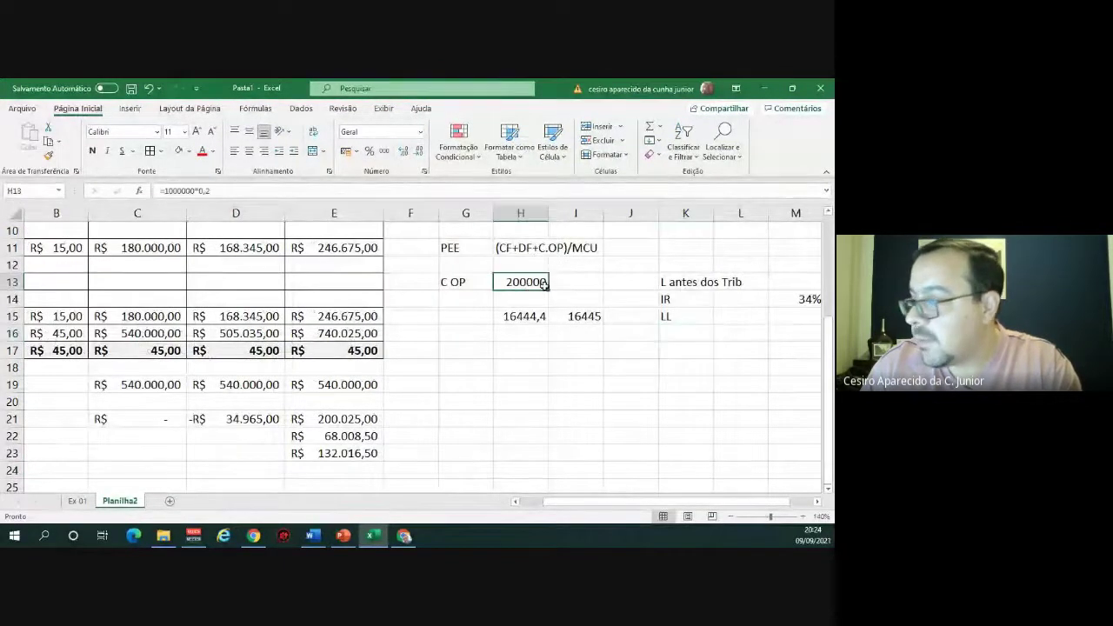
Calculate the pre-tax profit needed for the target in I13 with the formula =200000/0,66.
left_click(562, 281)
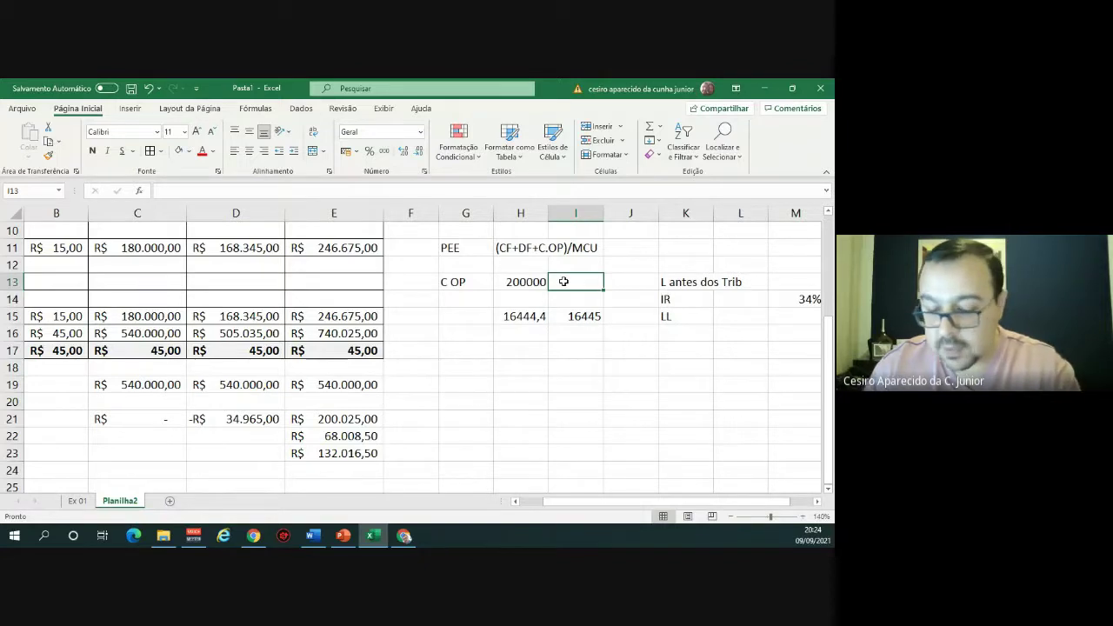
type("=")
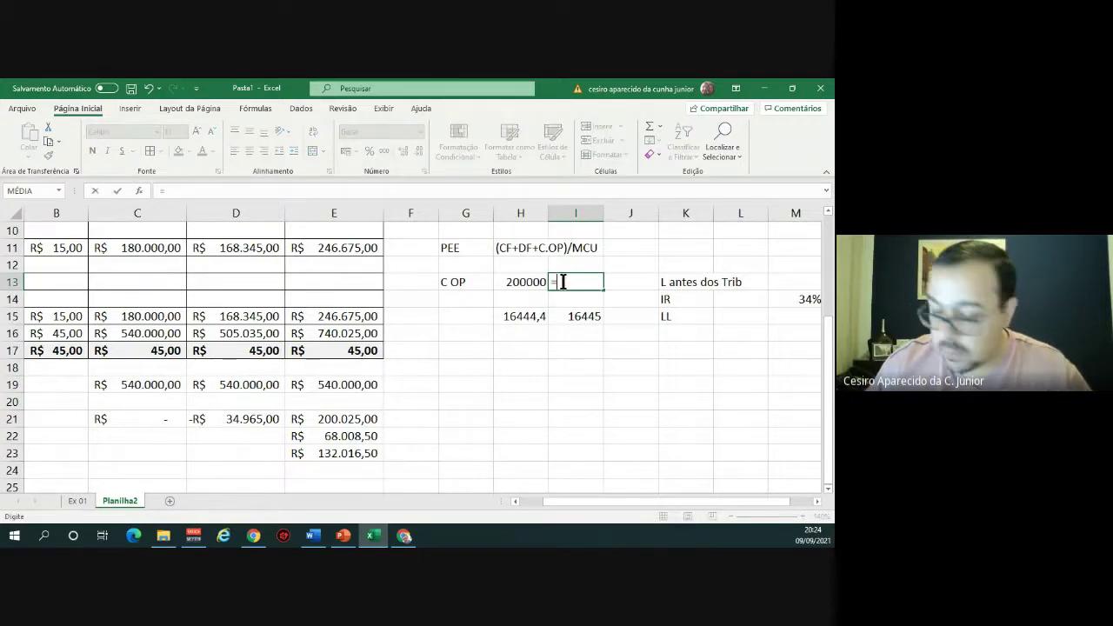
type("1000")
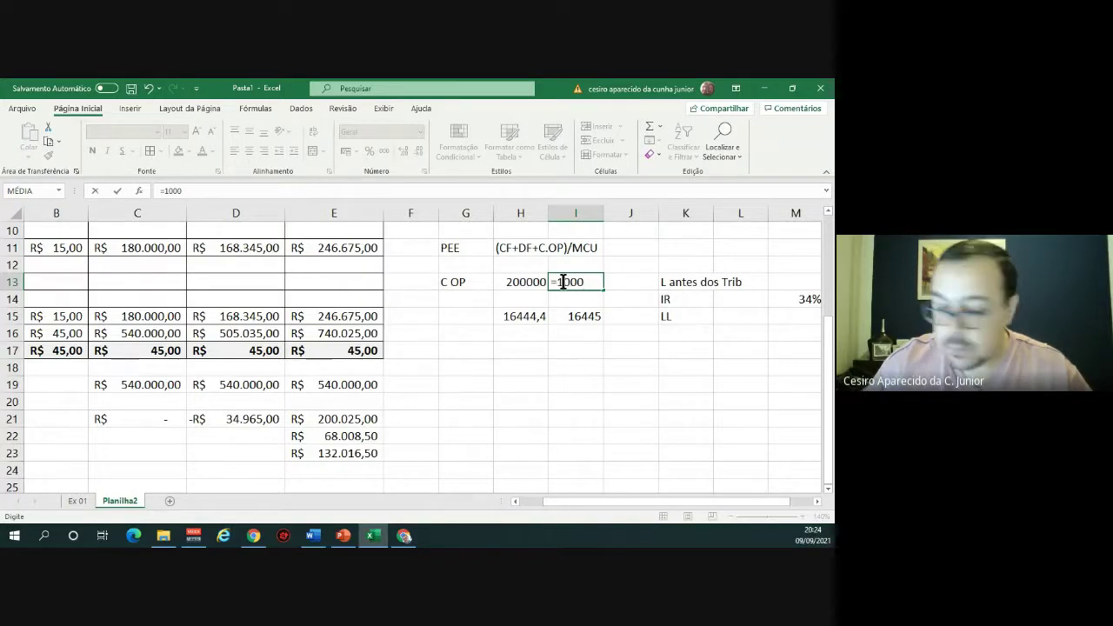
key("BackSpace")
key("BackSpace")
key("BackSpace")
key("BackSpace")
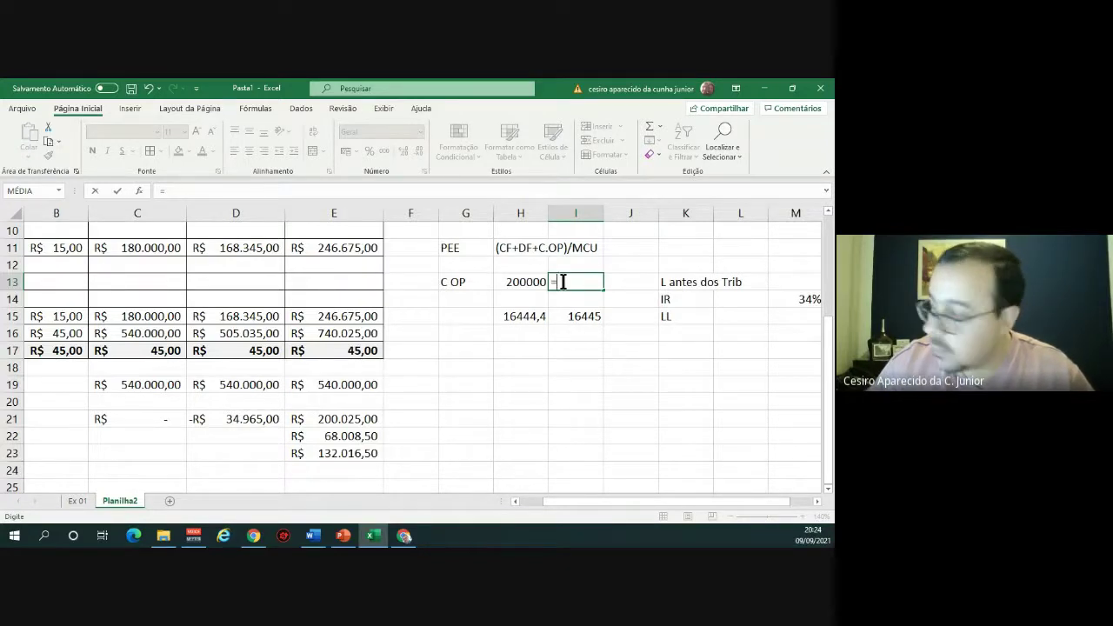
type("20000")
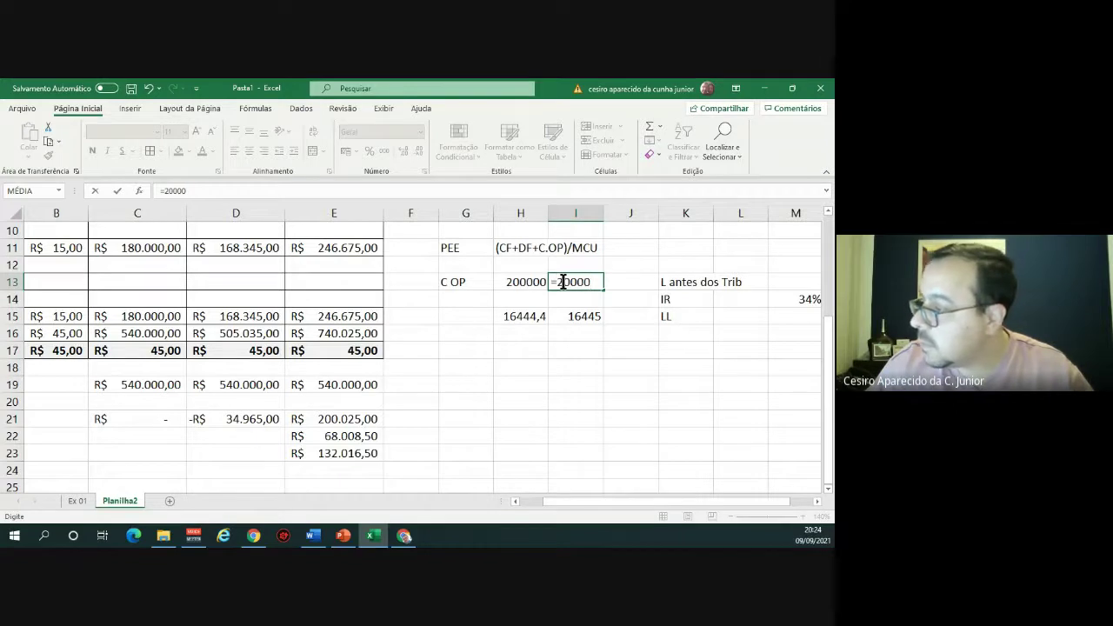
type("0")
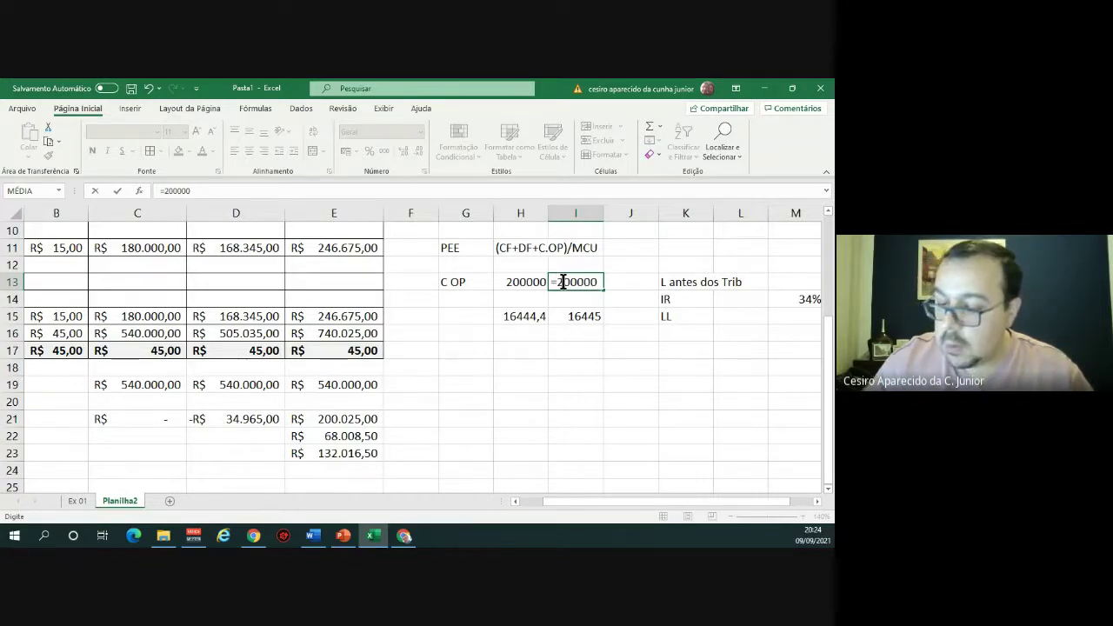
type("/0,")
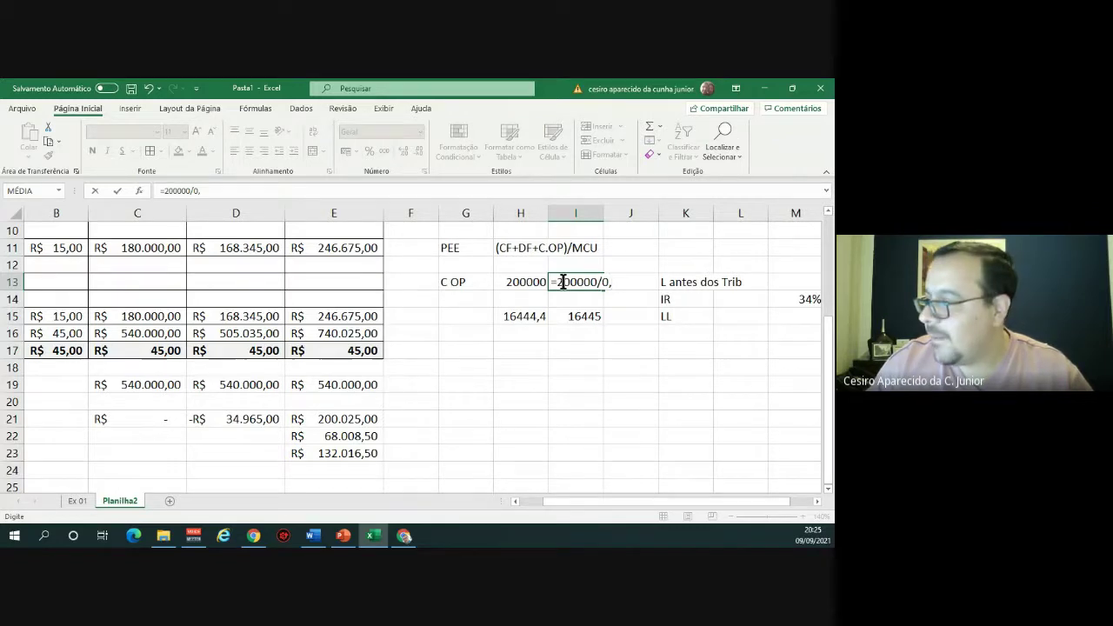
type("66")
key("Return")
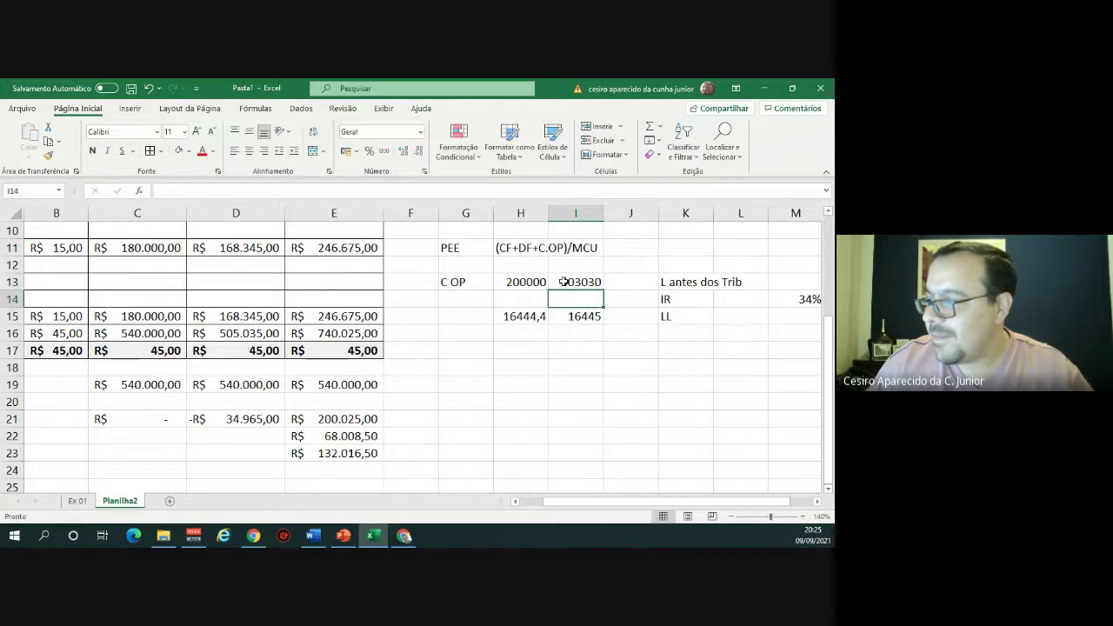
Review the L antes dos Trib, IR and LL block against the pre-tax profit formula in I13.
key("Right")
key("Right")
key("Right")
key("Right")
key("Right")
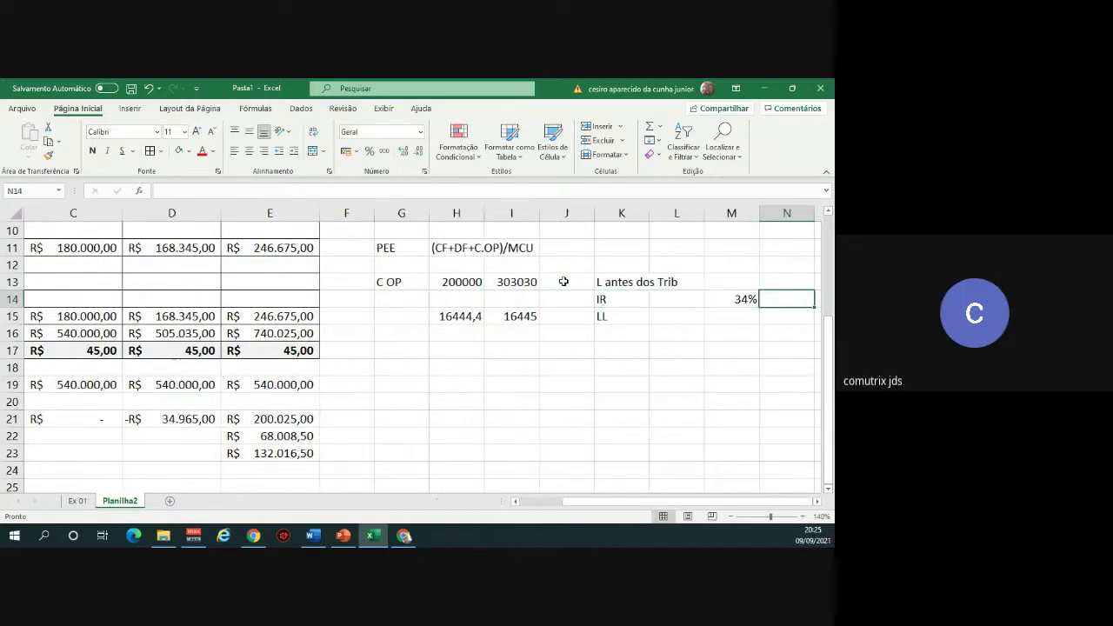
key("Up")
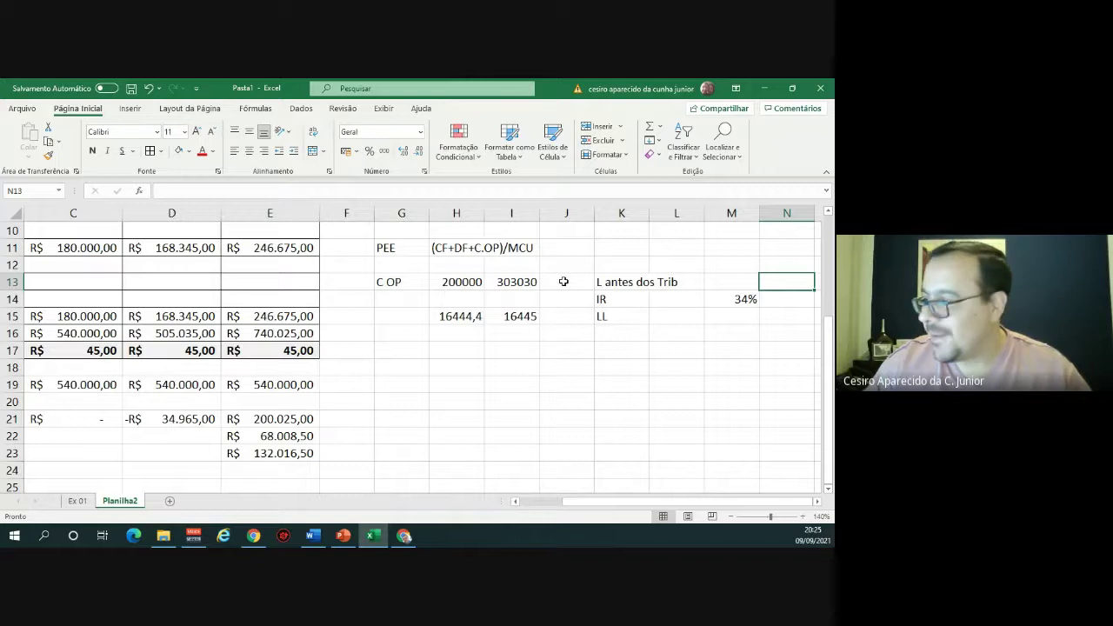
key("Left")
key("Left")
key("Left")
key("Left")
key("Left")
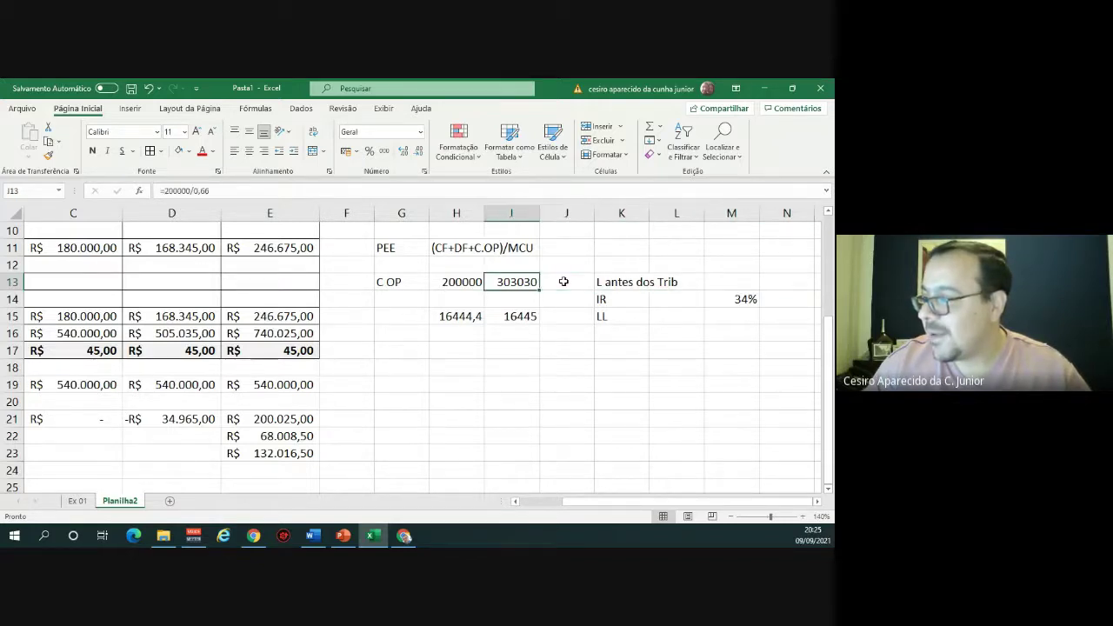
Enter 100% in N13, on the L antes dos Trib row.
key("Right")
key("Right")
key("Right")
key("Right")
key("Right")
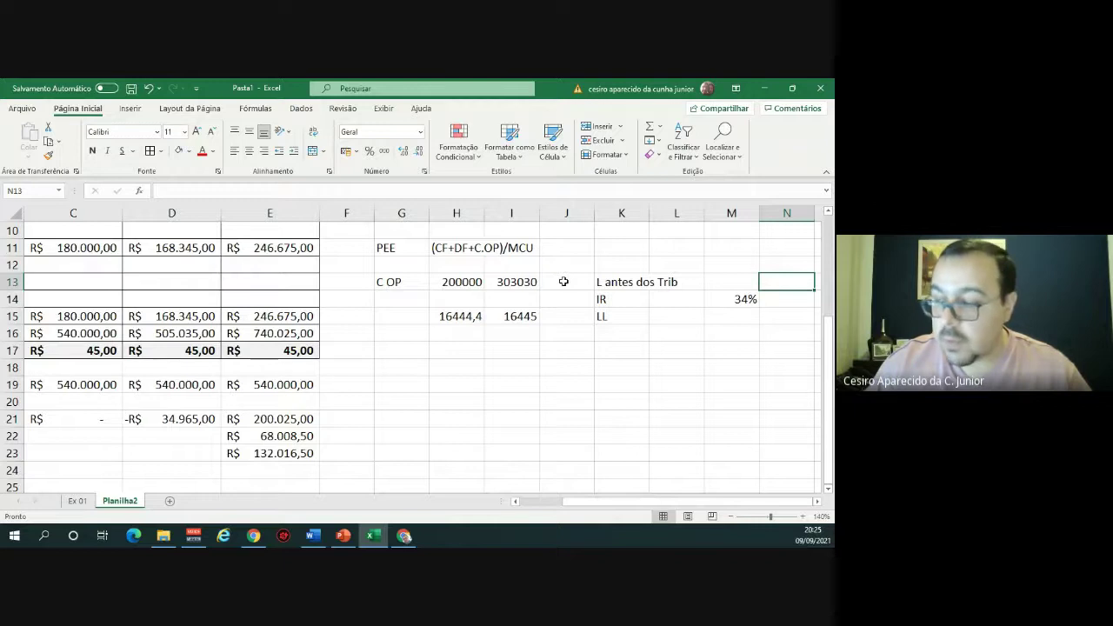
type("100")
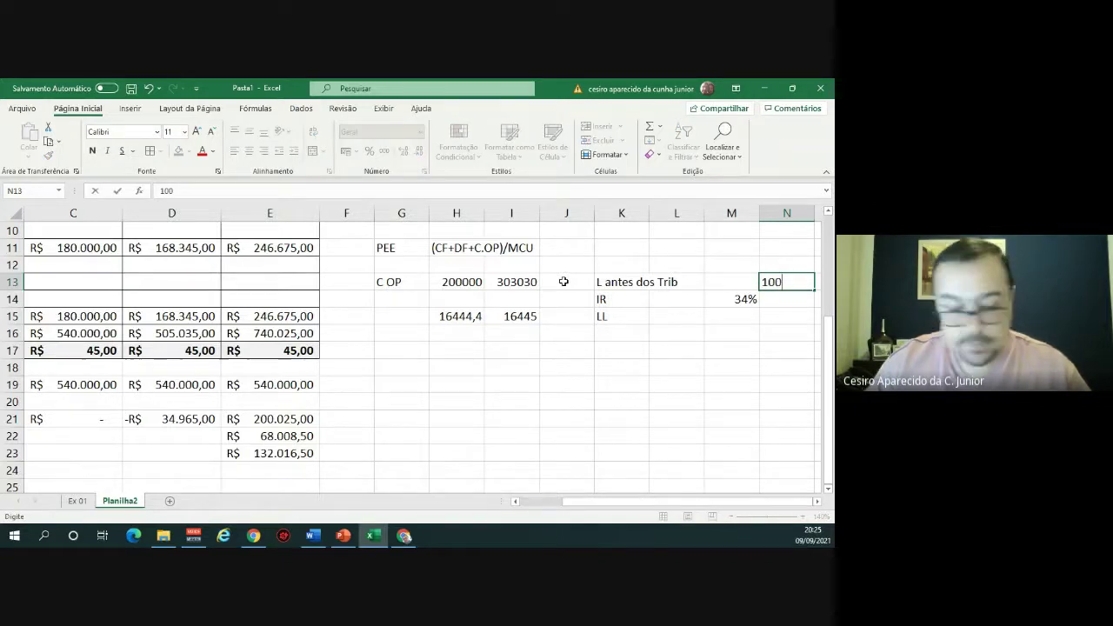
type("%")
key("Return")
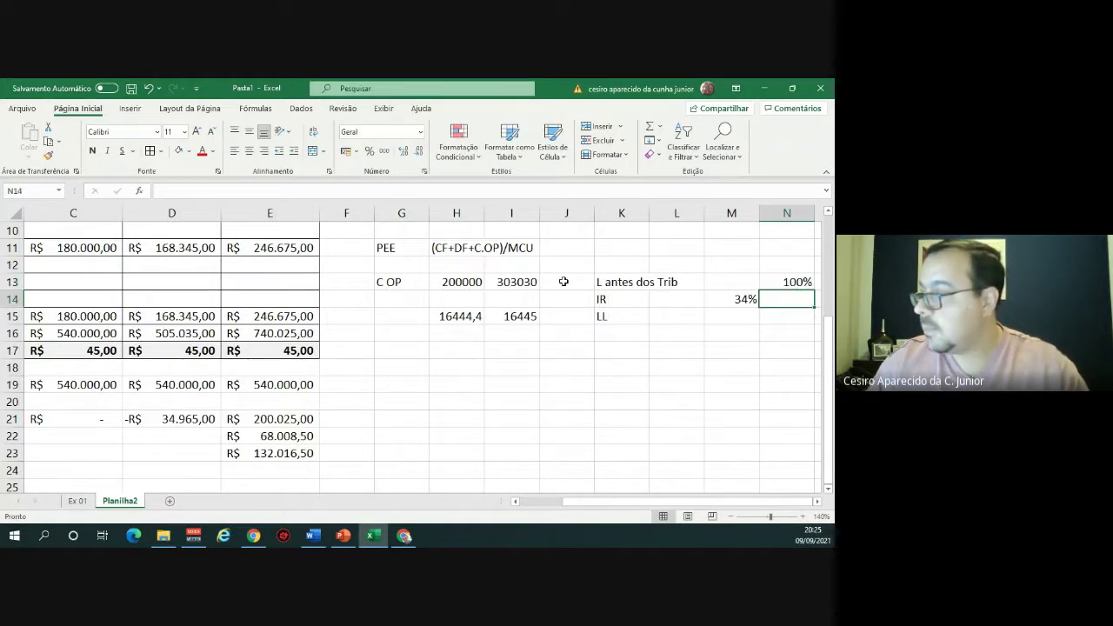
Copy the 100% from N13 into M13, above the 34% IR rate.
key("Up")
key("Left")
key("Right")
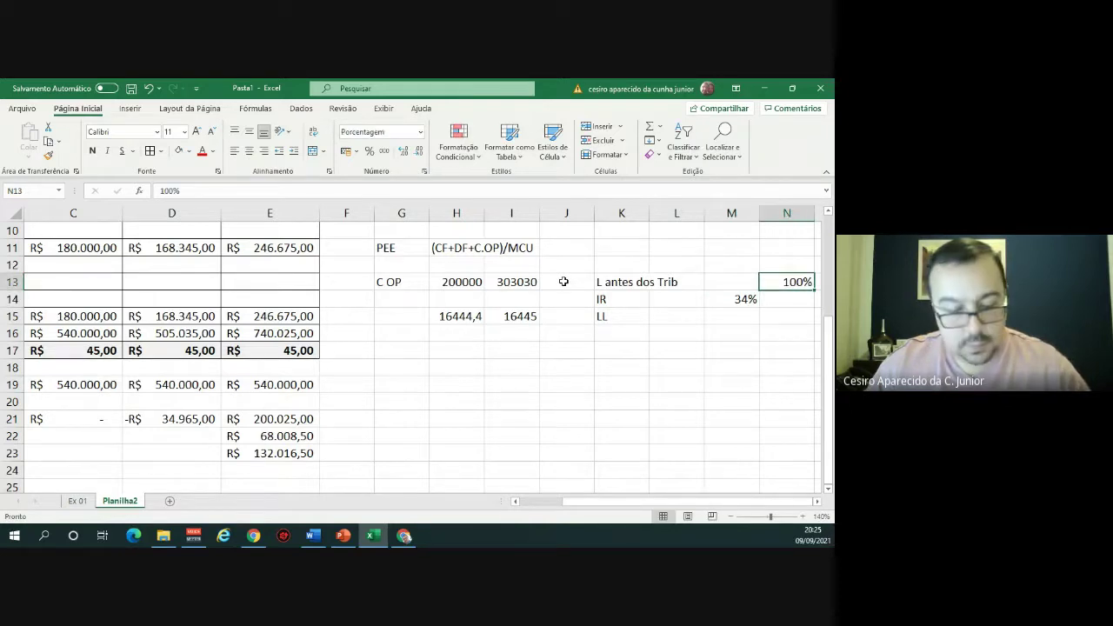
key("ctrl+c")
key("Left")
key("Return")
key("Right")
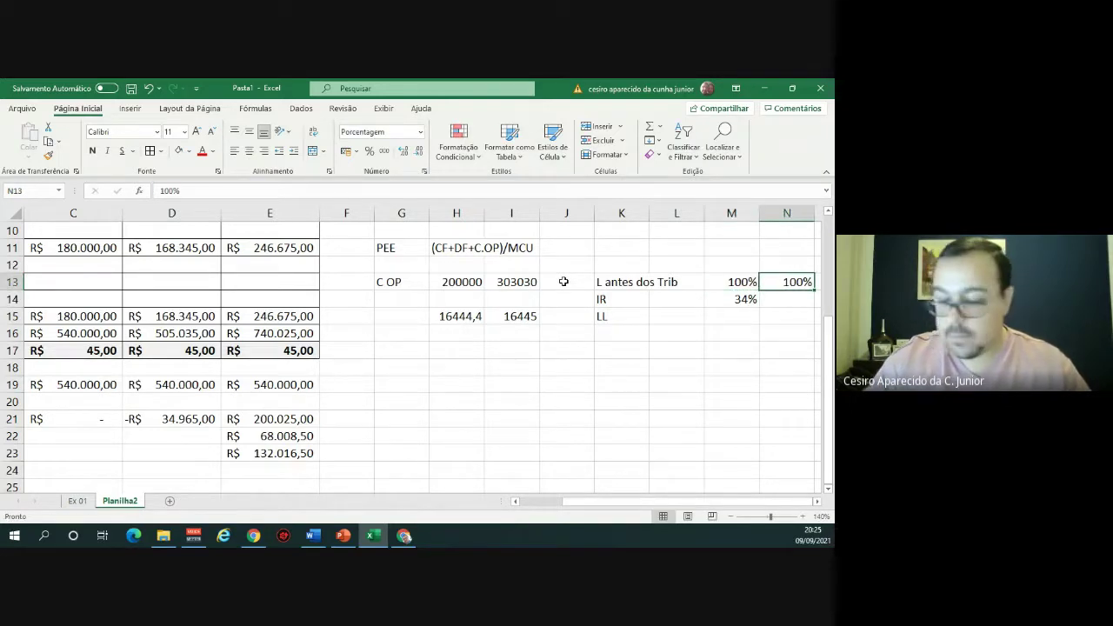
Clear the extra percentage in N13 and enter 0,66 for LL in M15, formatted as a percentage.
key("Delete")
key("Down")
key("Left")
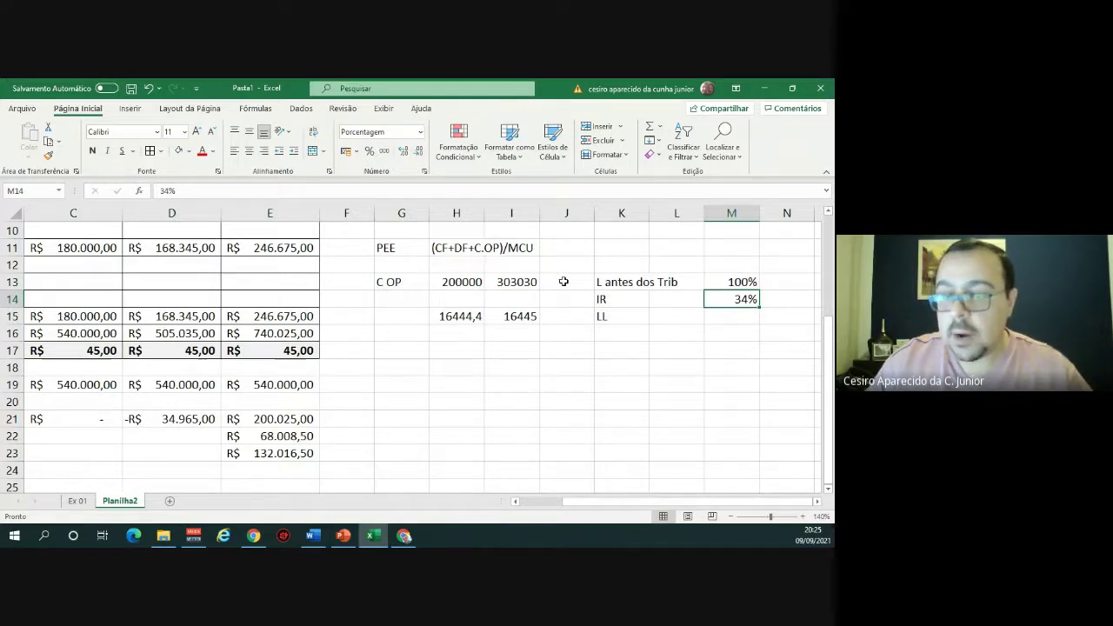
key("Down")
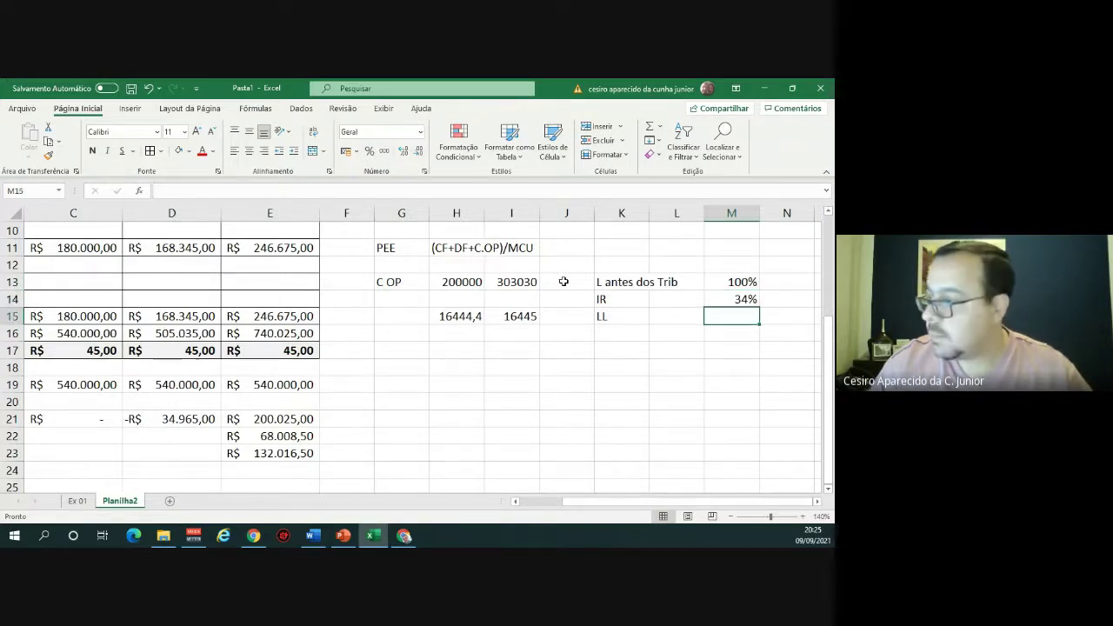
type("0,66")
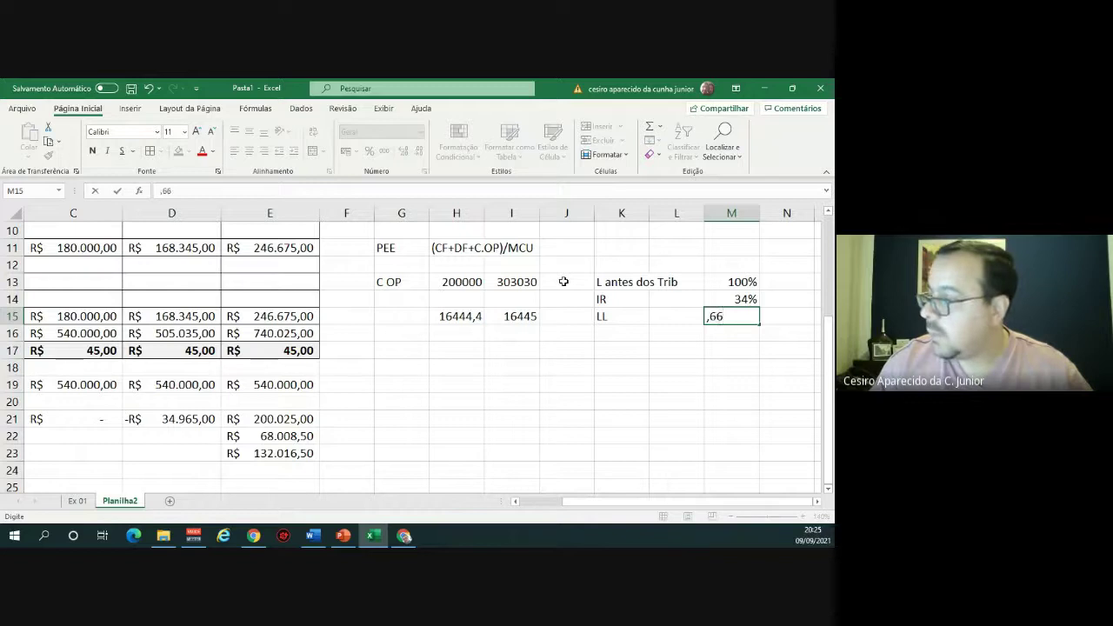
key("Return")
key("Up")
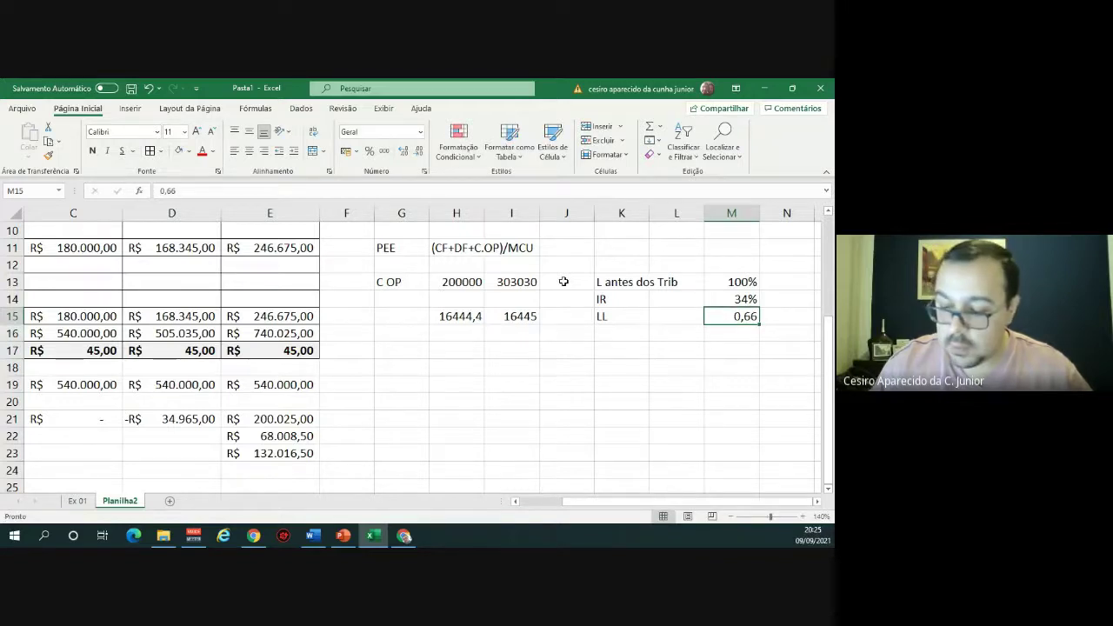
key("ctrl+shift+5")
key("Return")
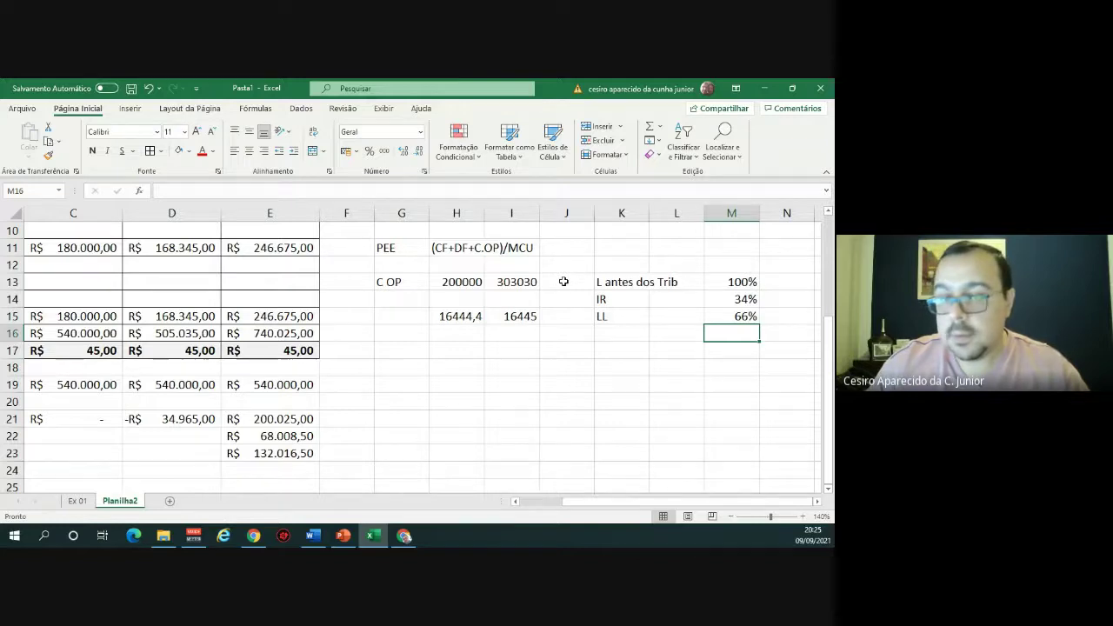
Start a proportion below the break-even results by entering 200000 in H18 and 66% in I18.
key("Up")
key("Up")
key("Up")
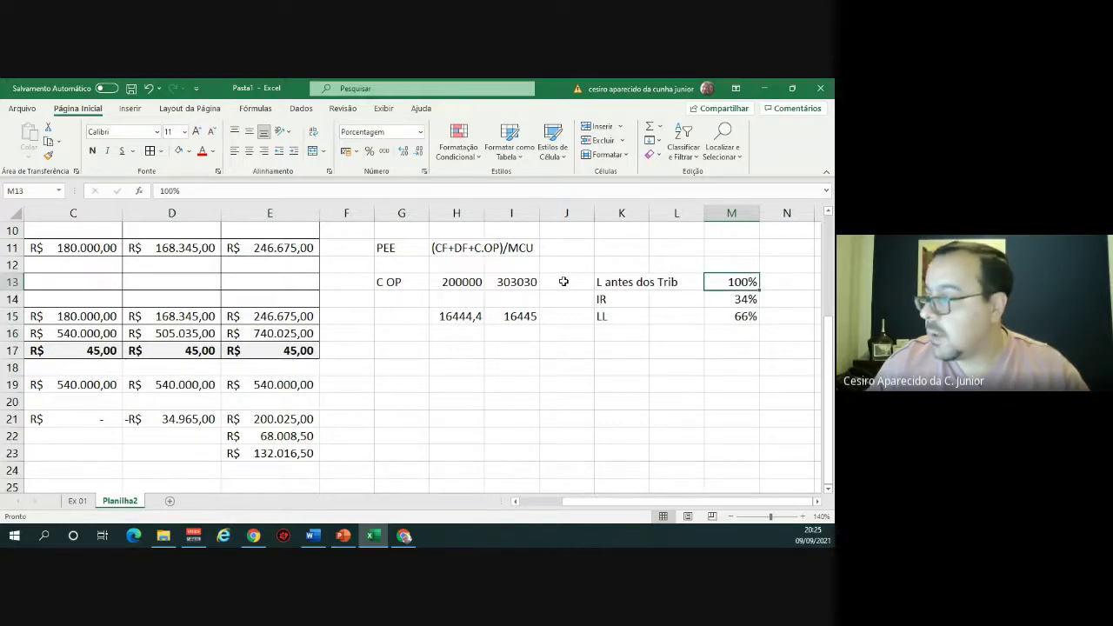
key("Left")
key("Left")
key("Down")
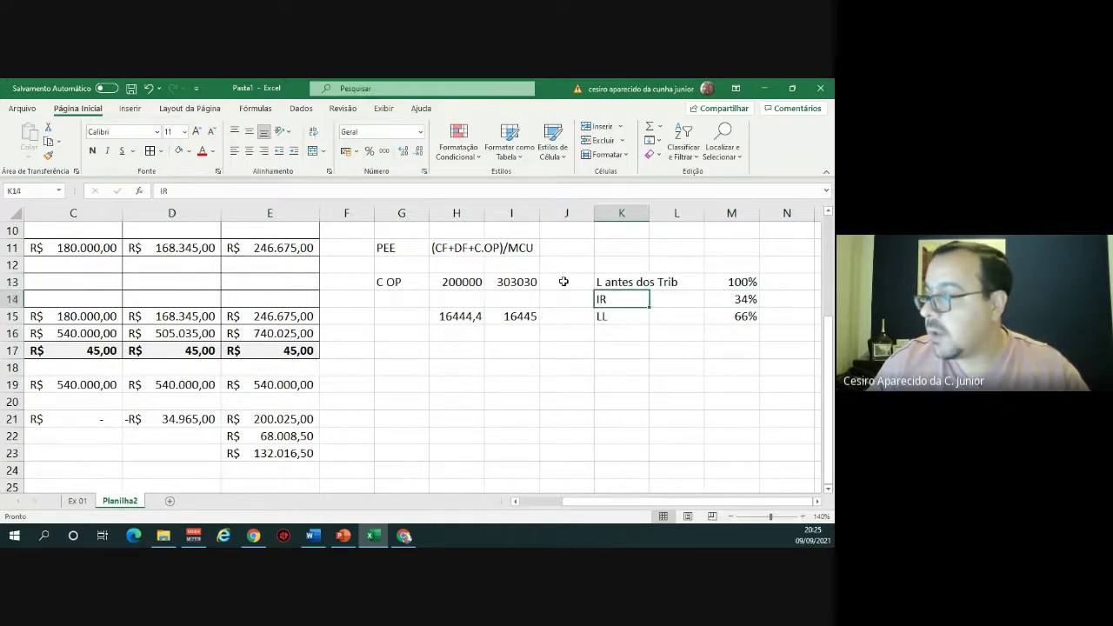
key("Down")
key("Down")
key("Down")
key("Down")
key("Down")
key("Down")
key("Down")
key("Left")
key("Left")
key("Left")
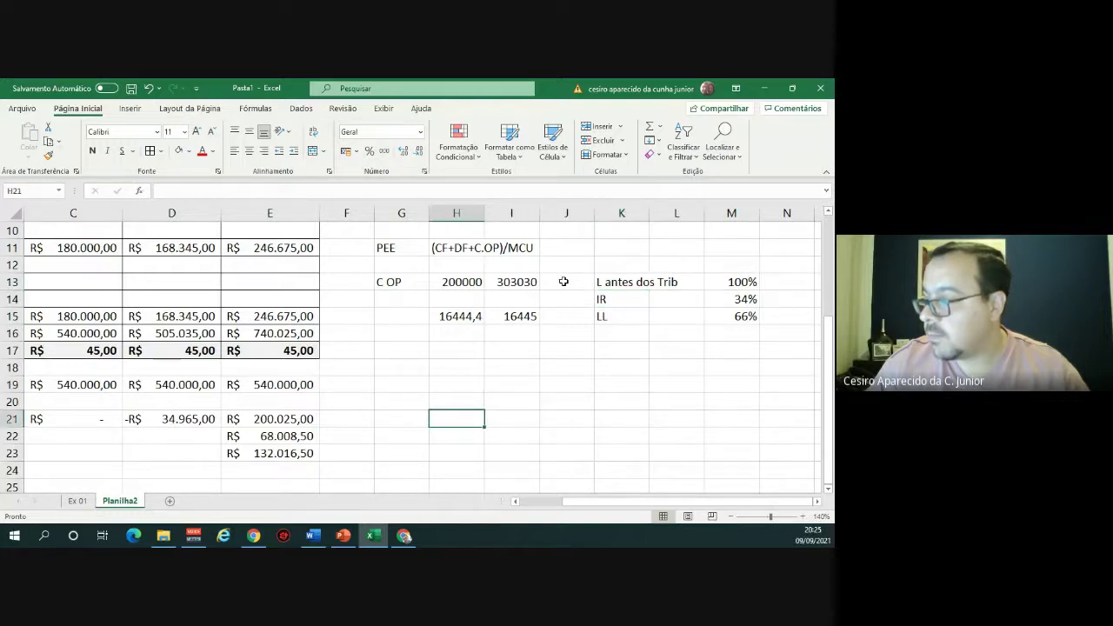
key("Up")
key("Up")
key("Up")
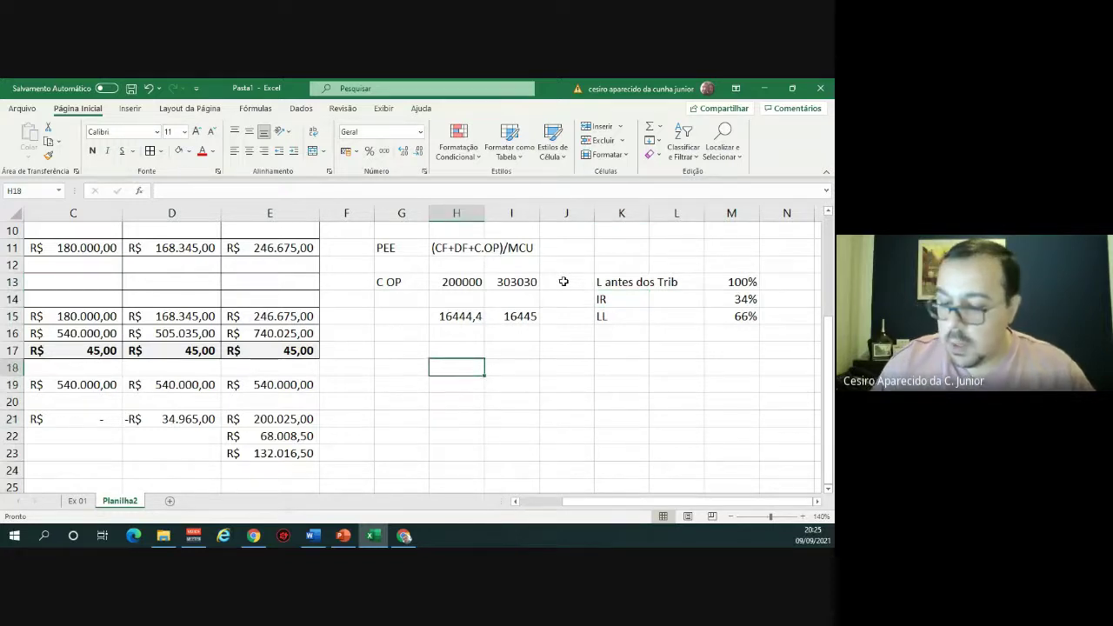
type("2")
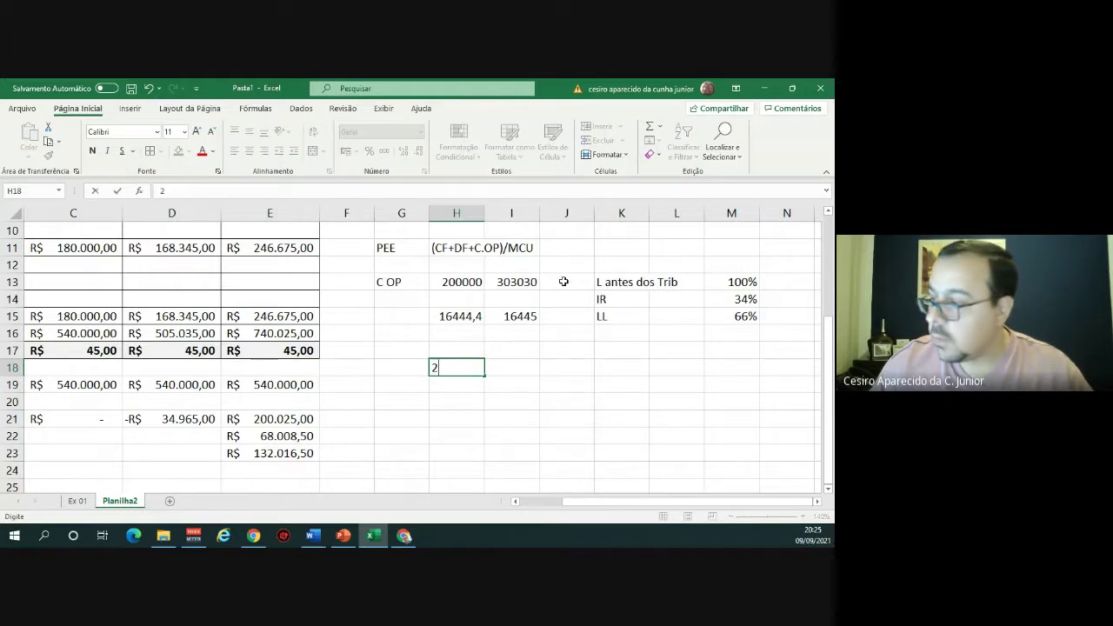
type("00000")
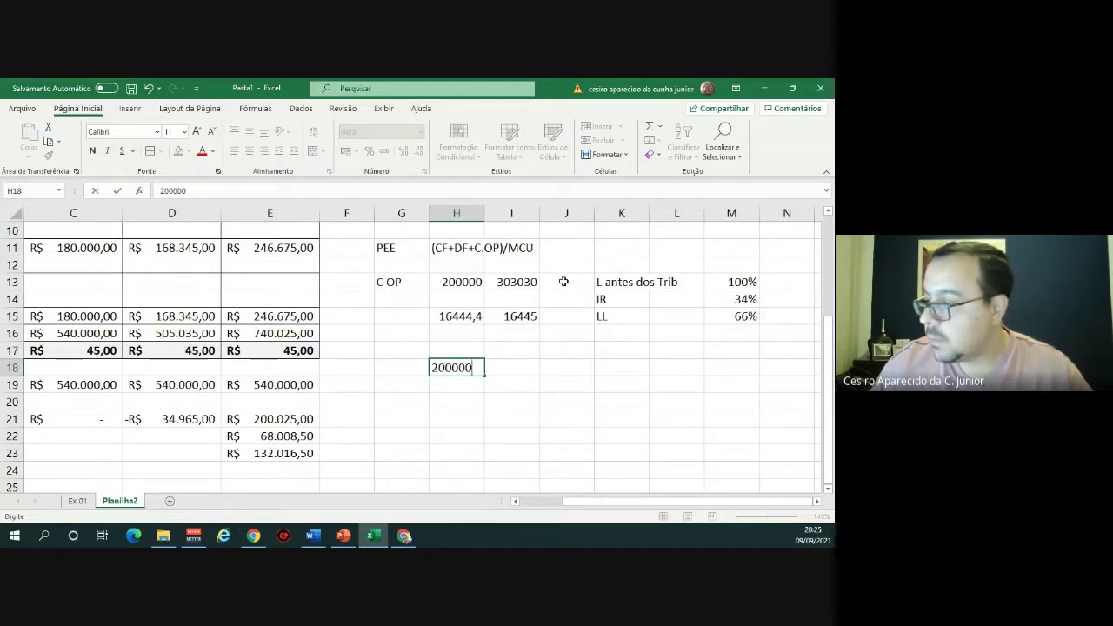
key("Tab")
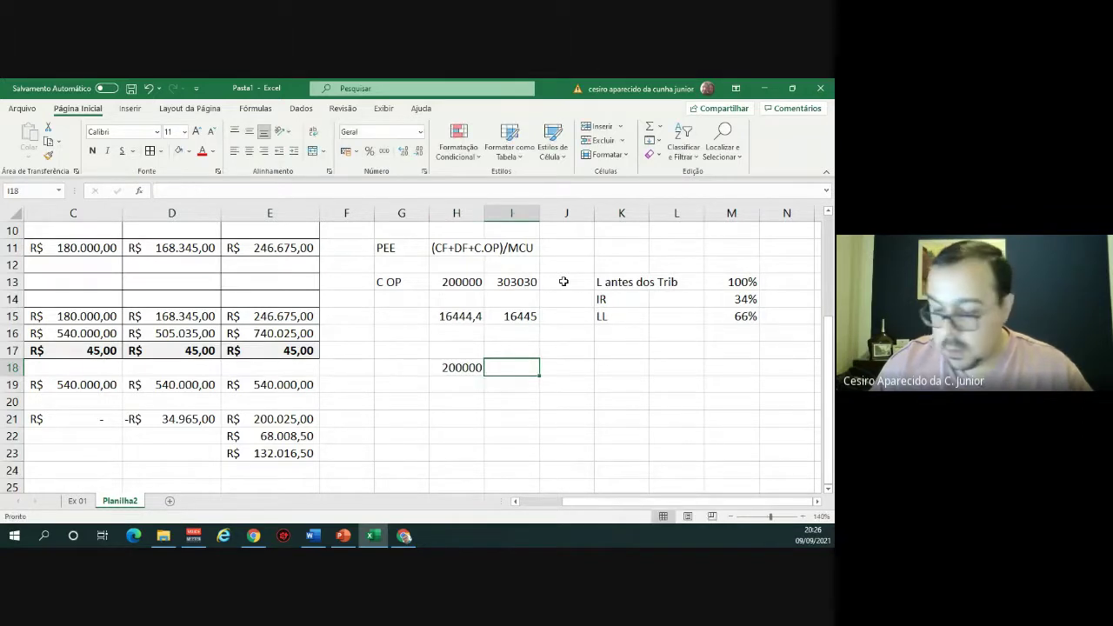
type("66%")
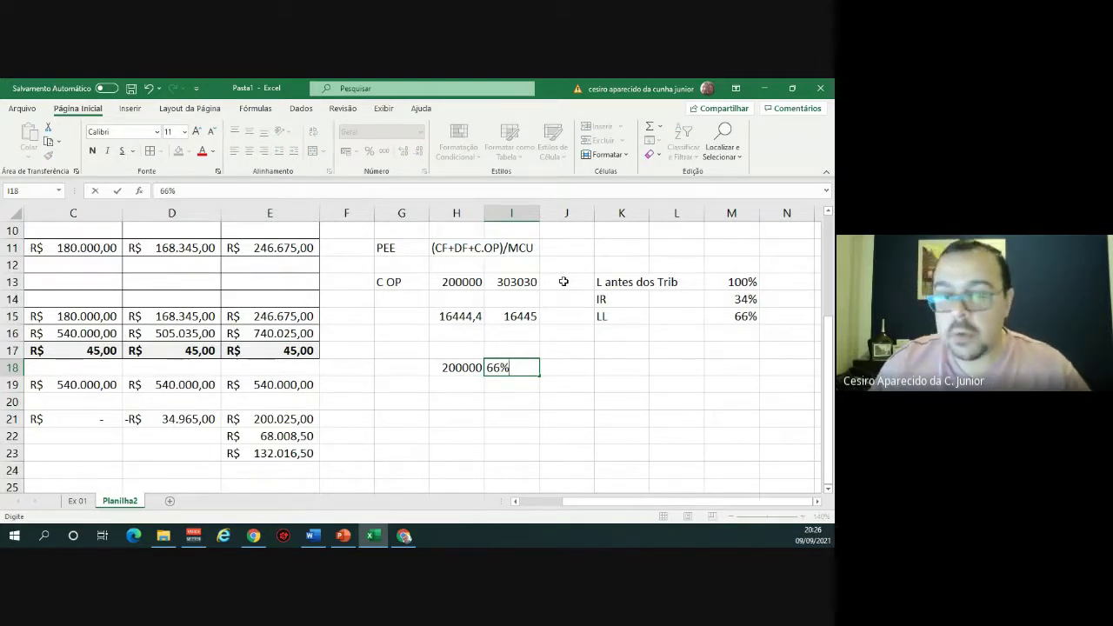
key("Return")
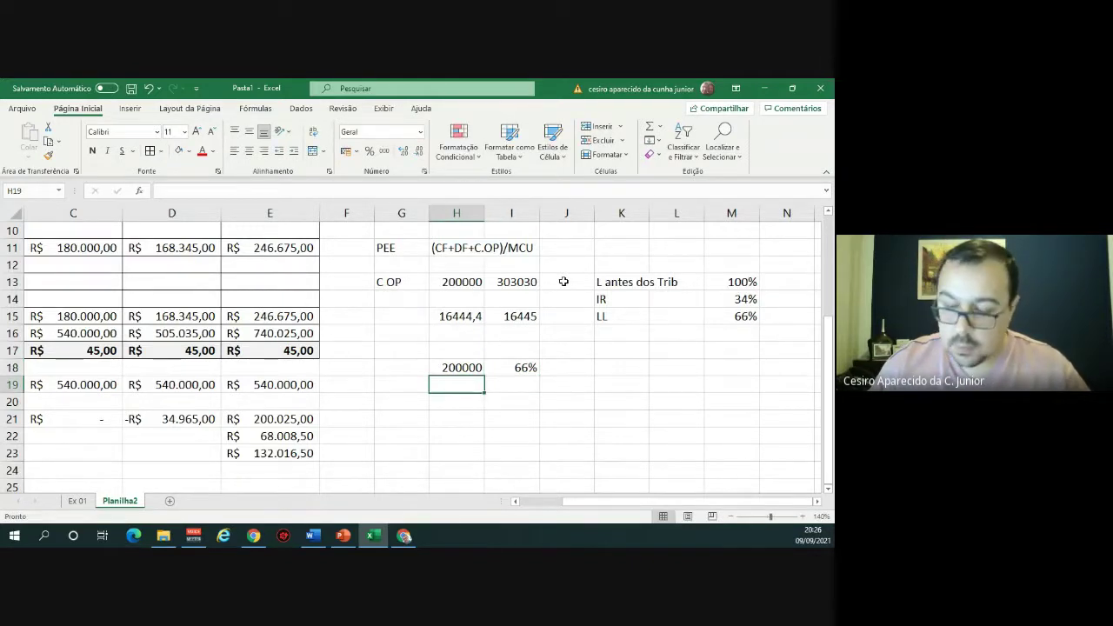
Enter 100% in I19 as the second row of the proportion, leaving H19 selected as the unknown.
key("Right")
type("100")
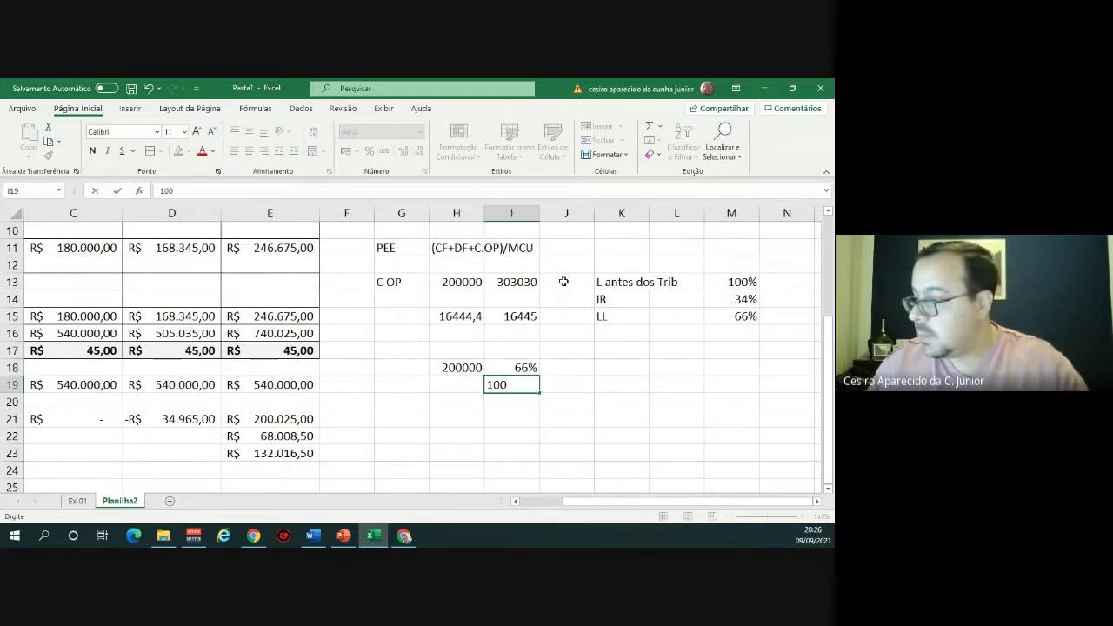
type("%")
key("Return")
key("Up")
key("Left")
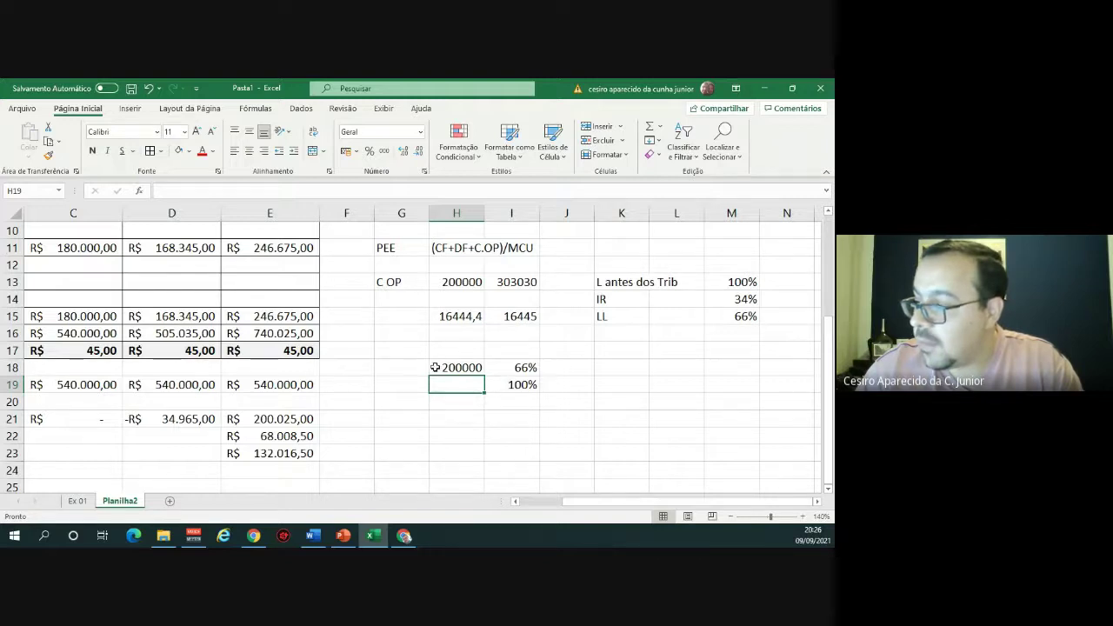
Write the explanatory text "= remuneração liquida/( 1-impostos)" in I12, above the pre-tax opportunity cost.
left_click(515, 283)
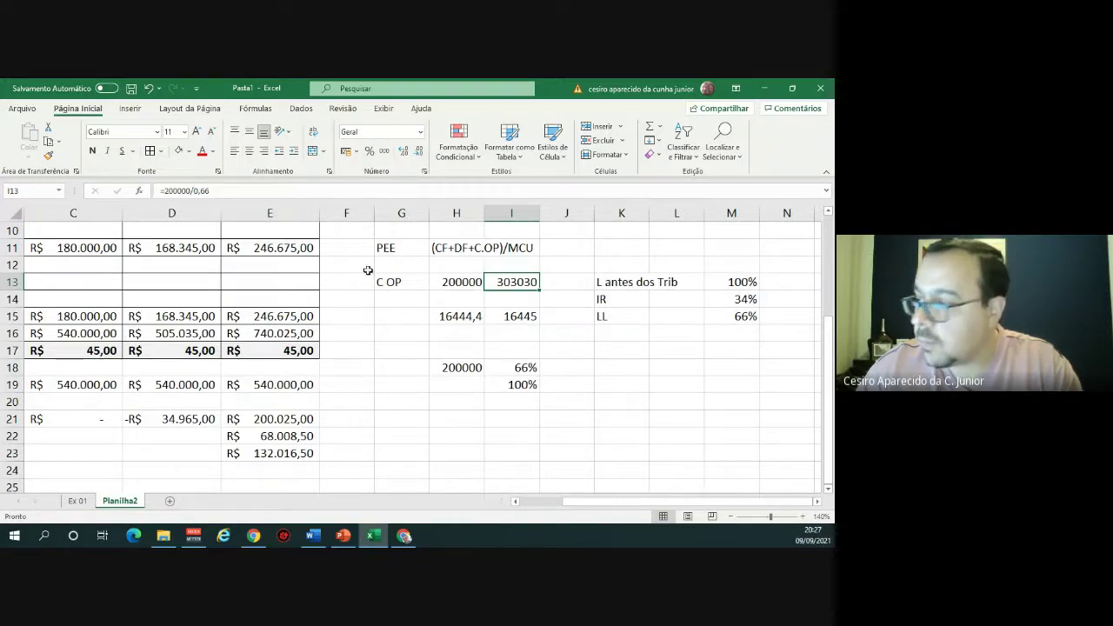
left_click(505, 265)
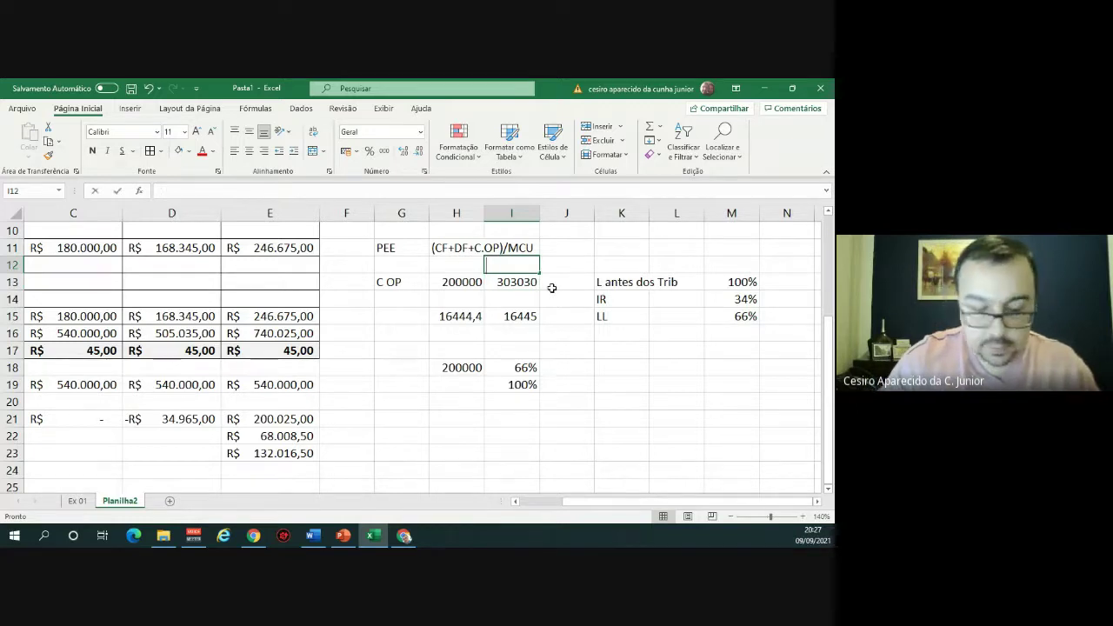
type("'=")
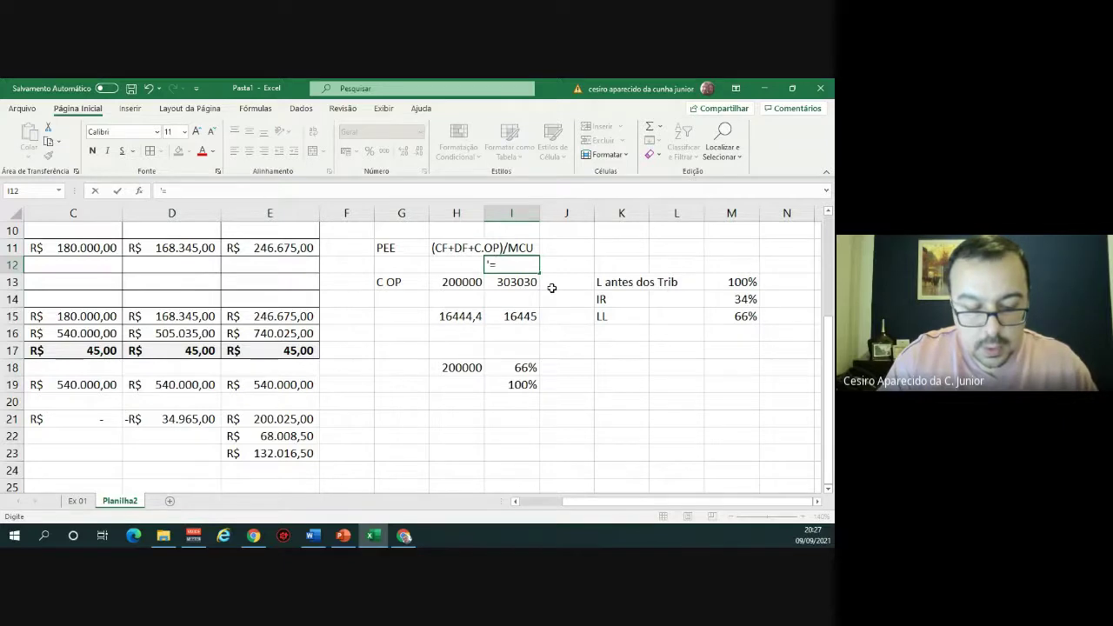
type("R")
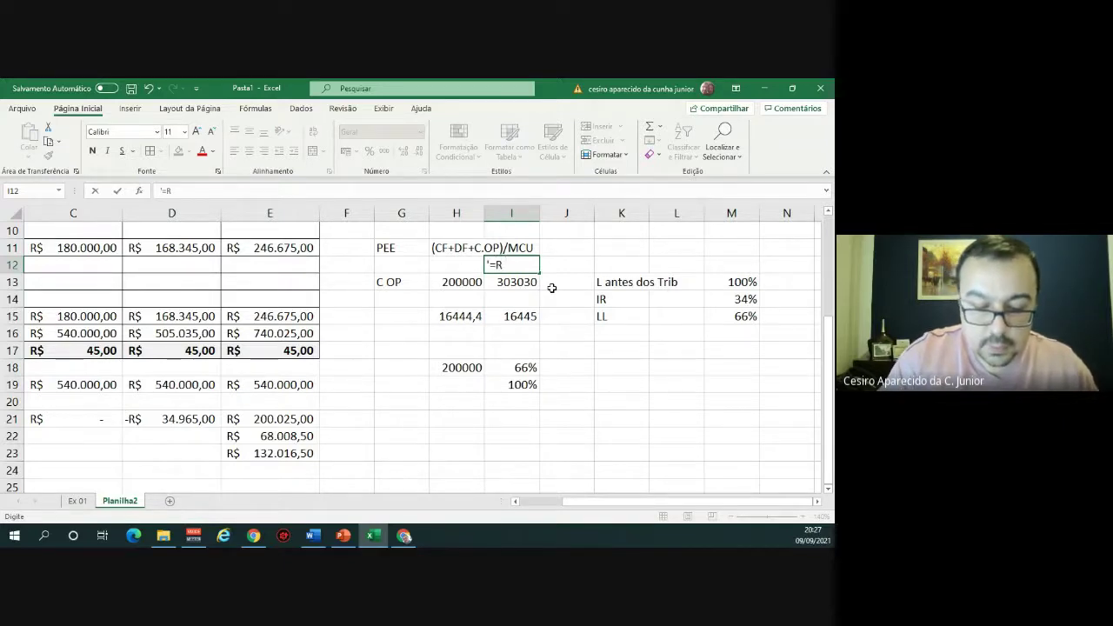
key("BackSpace")
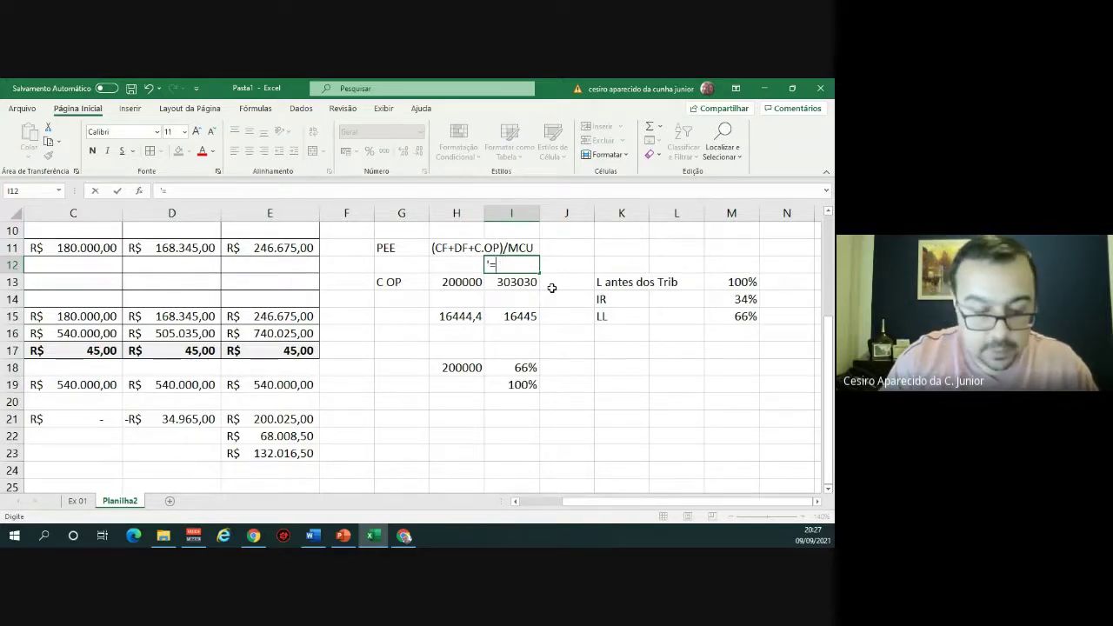
type("remuner")
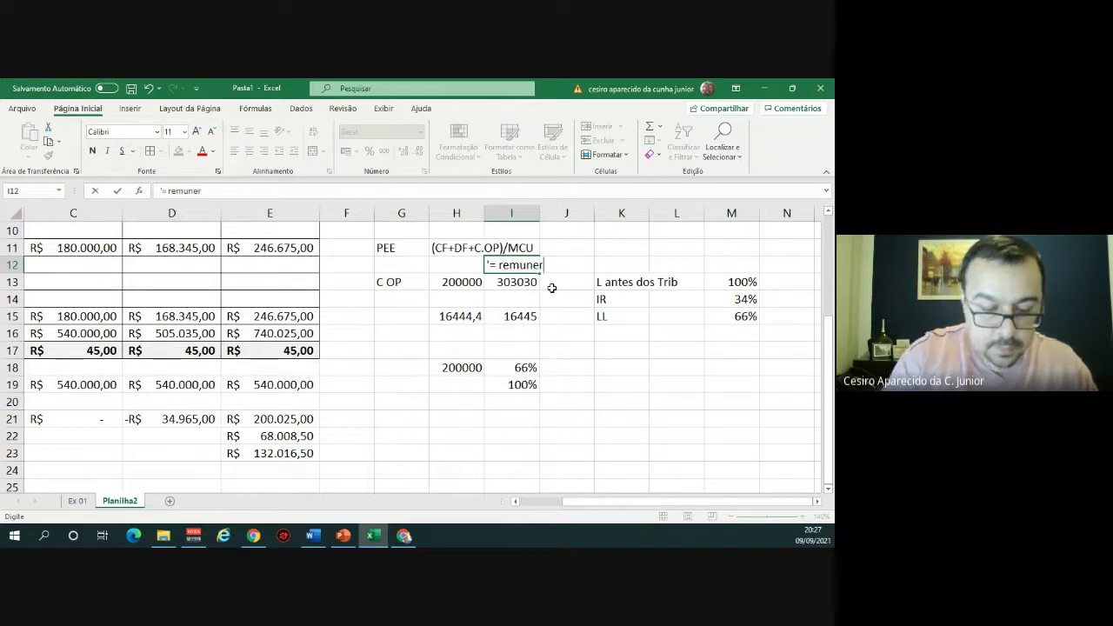
type("ação ")
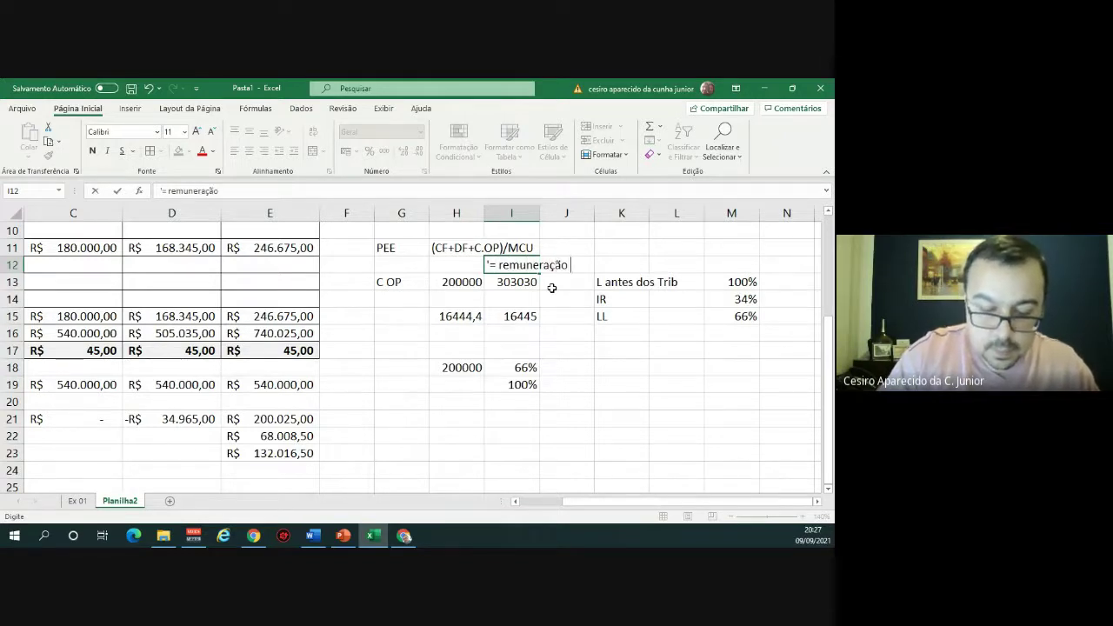
type("liquida")
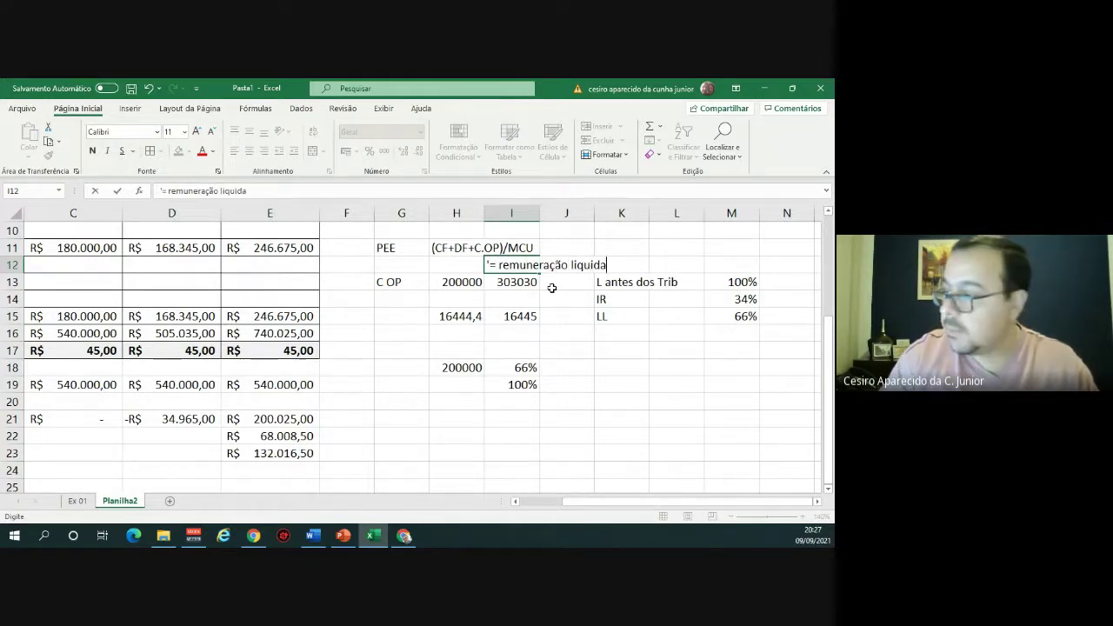
type("/")
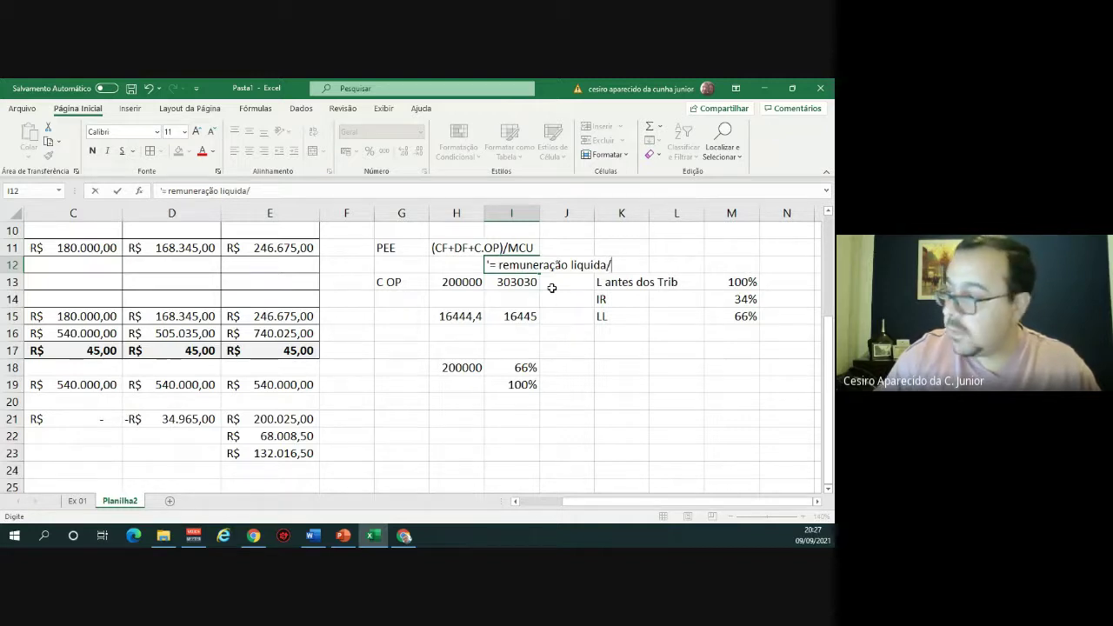
type("(")
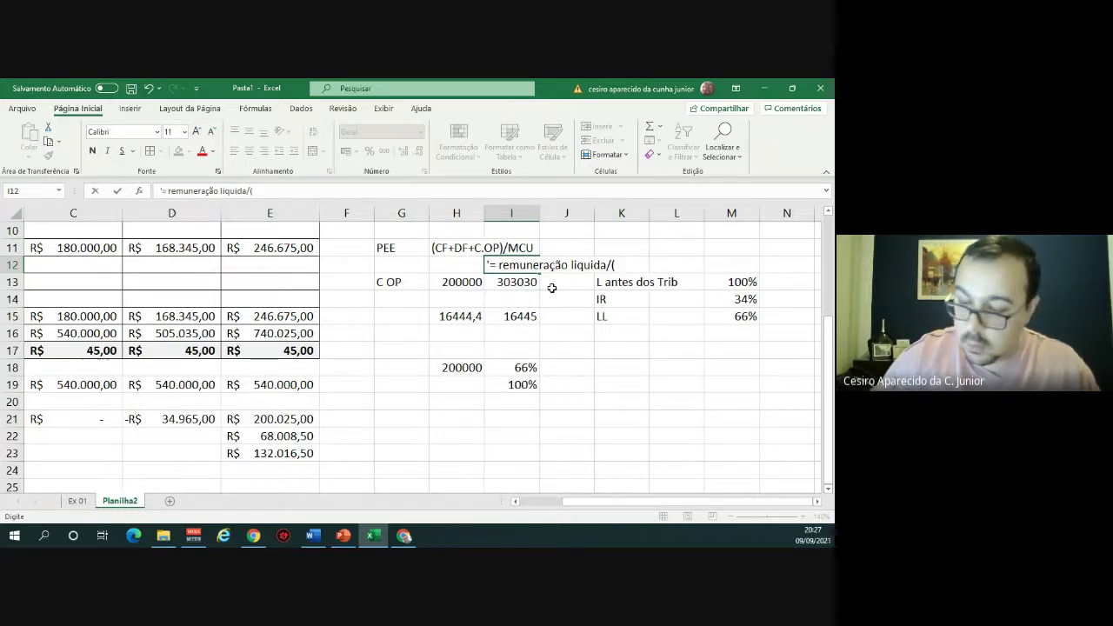
type(" 1-")
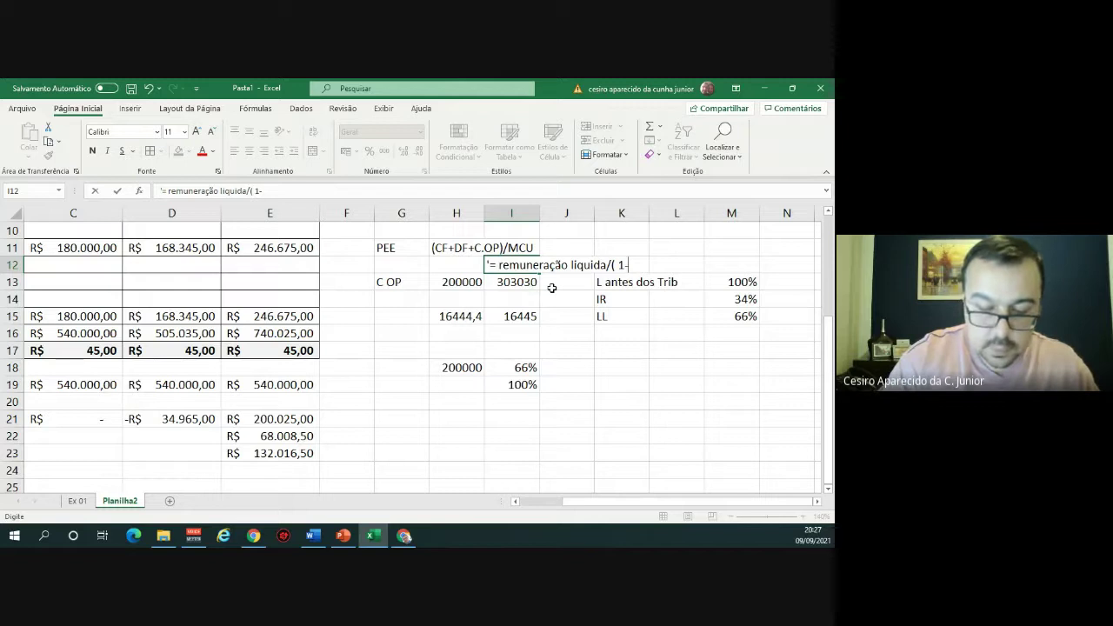
type("impostos")
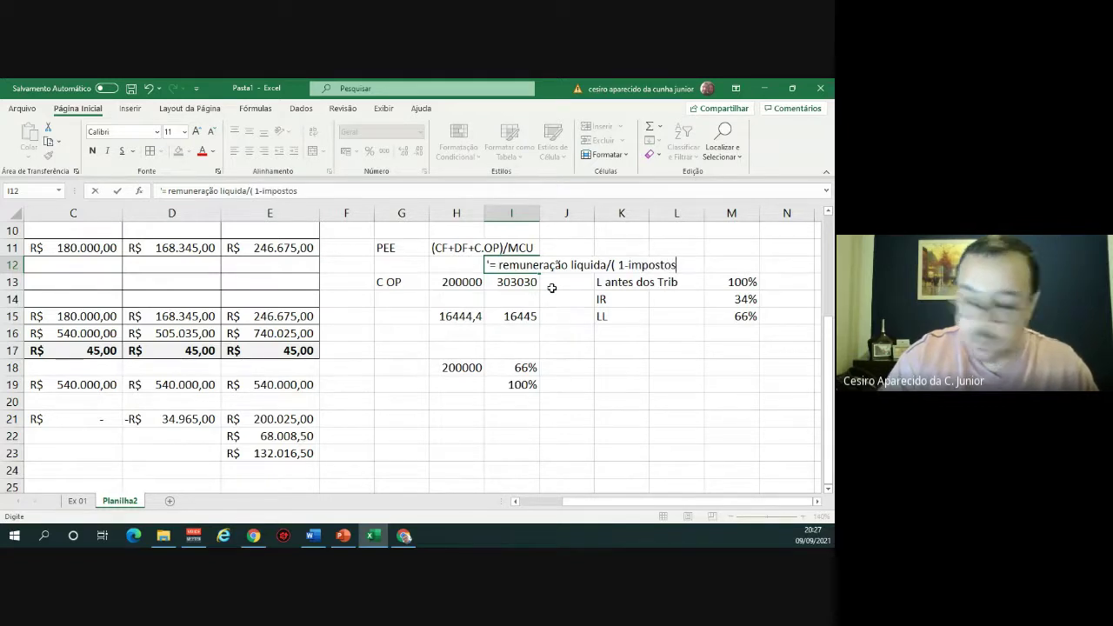
type(")")
key("Return")
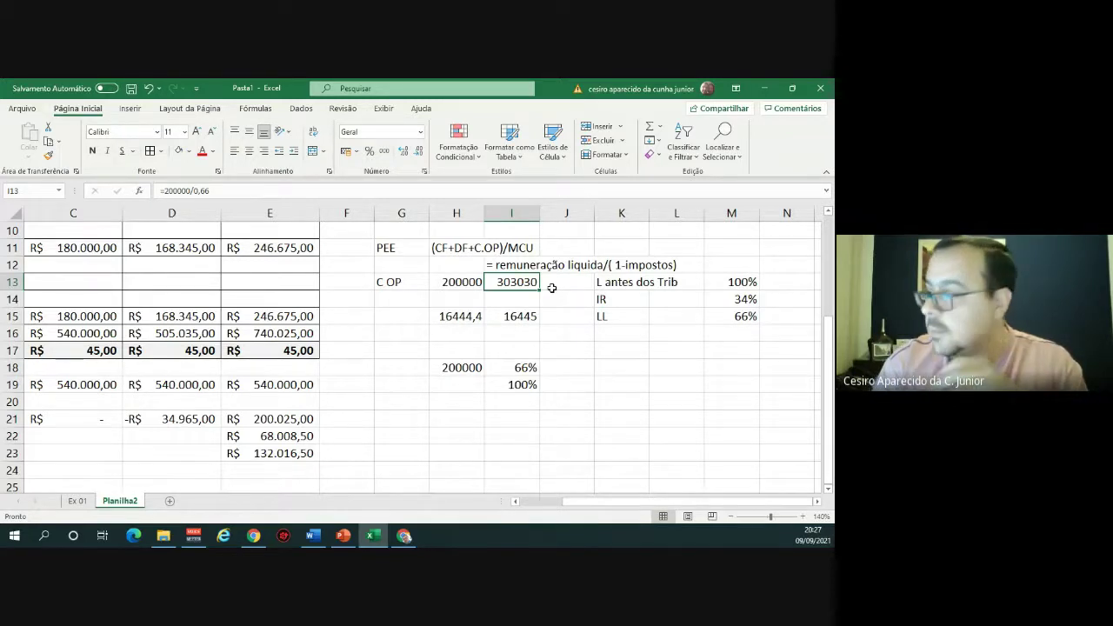
Change the H15 formula to =(480000+60000+303030)/H2 and clear the neighbouring rounded quantity in I15.
left_click(465, 317)
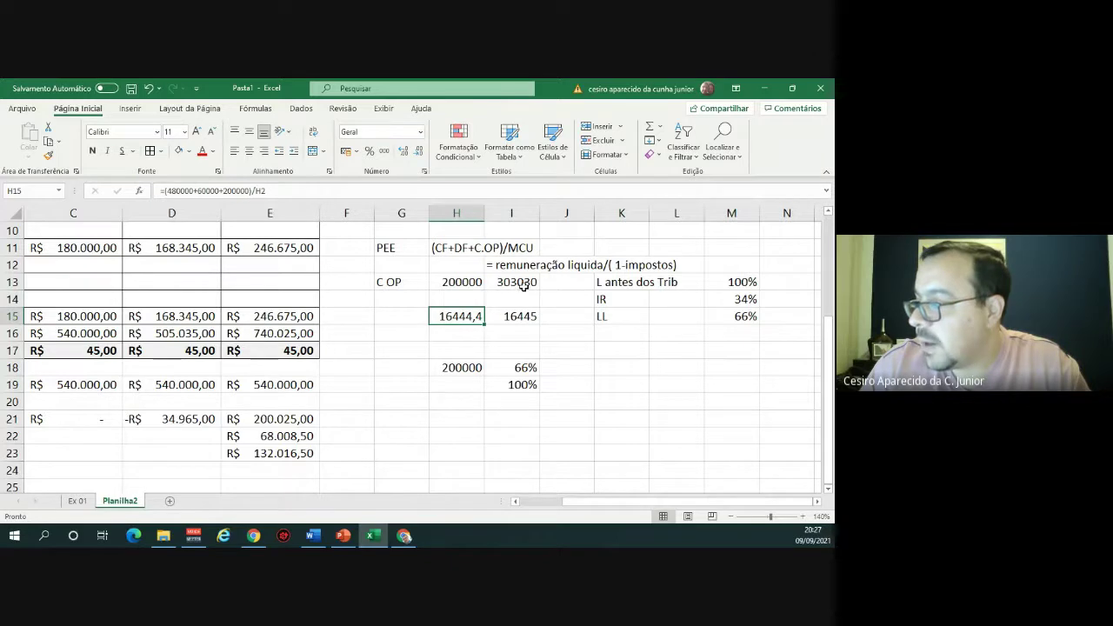
left_click(250, 191)
key("BackSpace")
key("BackSpace")
key("BackSpace")
key("BackSpace")
key("BackSpace")
key("BackSpace")
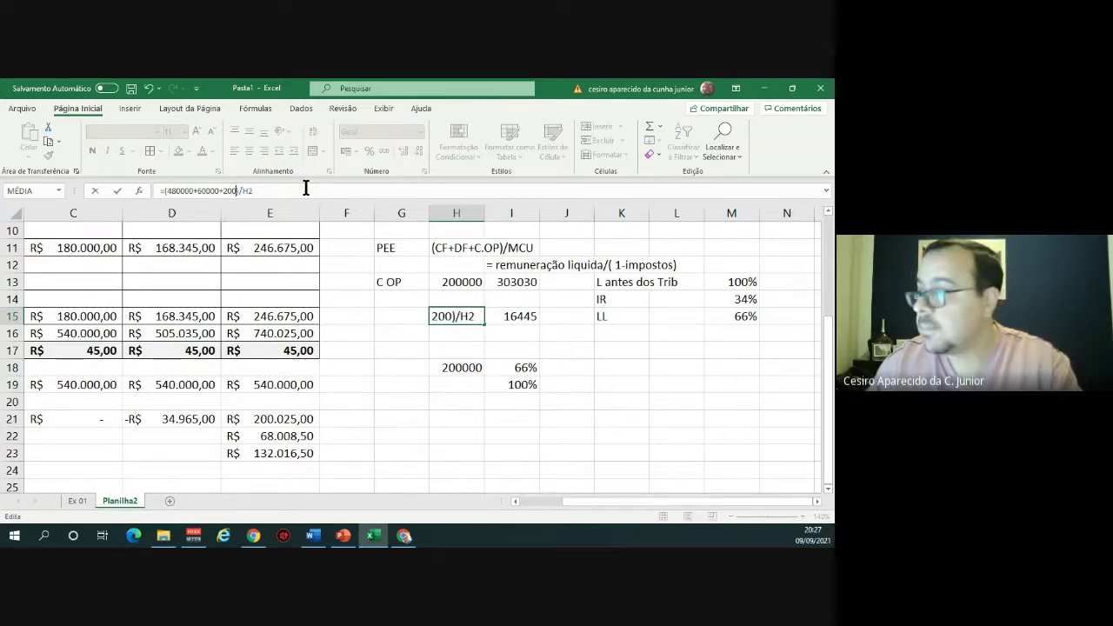
type("303")
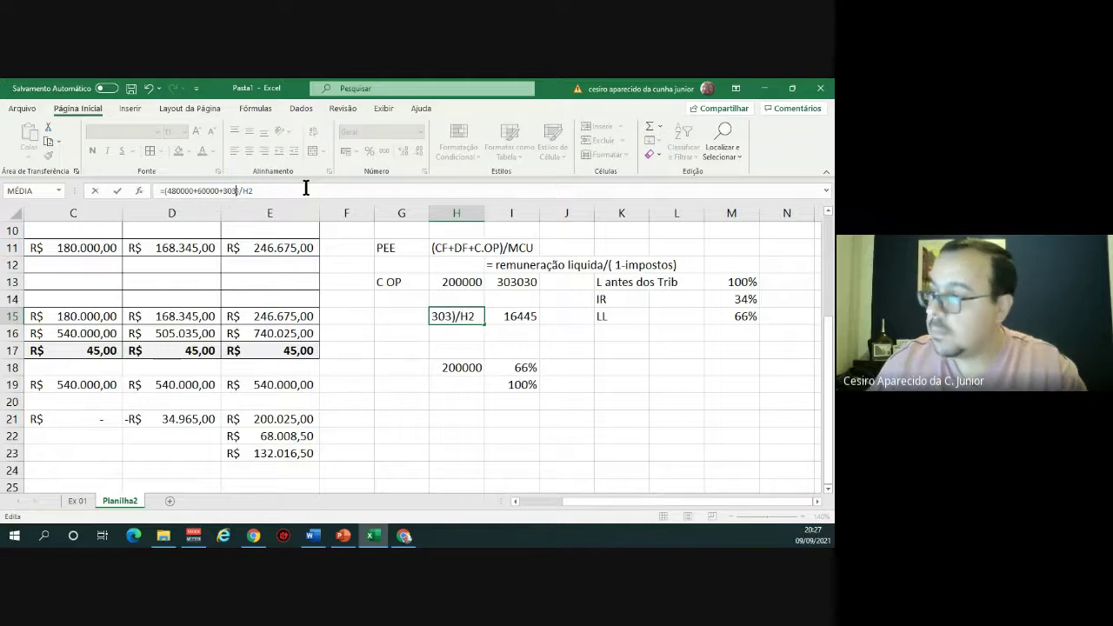
type("030")
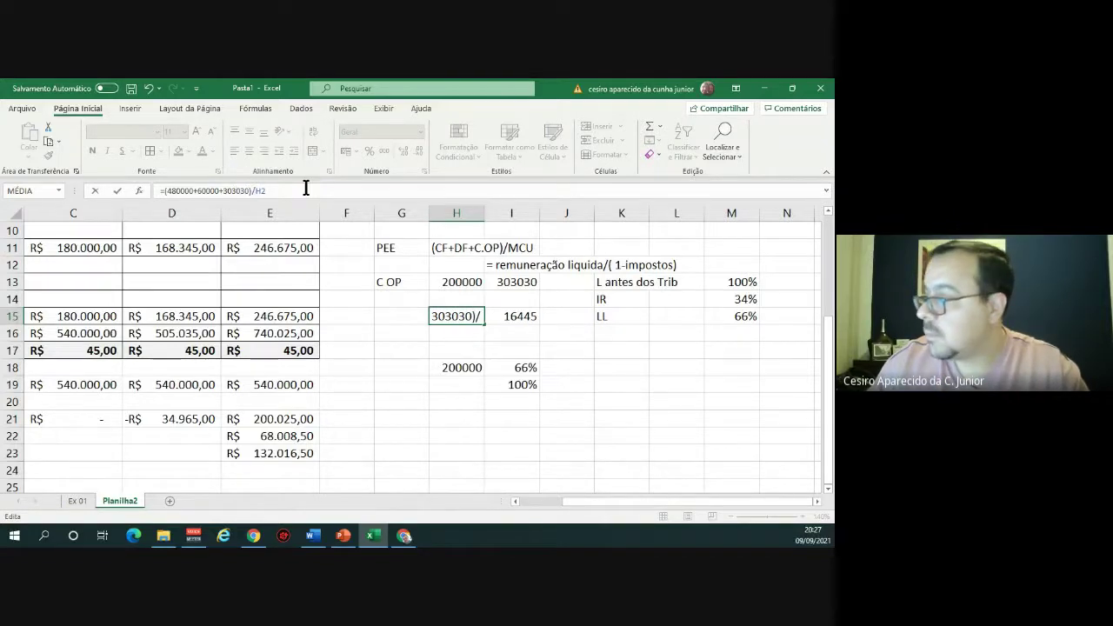
key("Return")
key("Up")
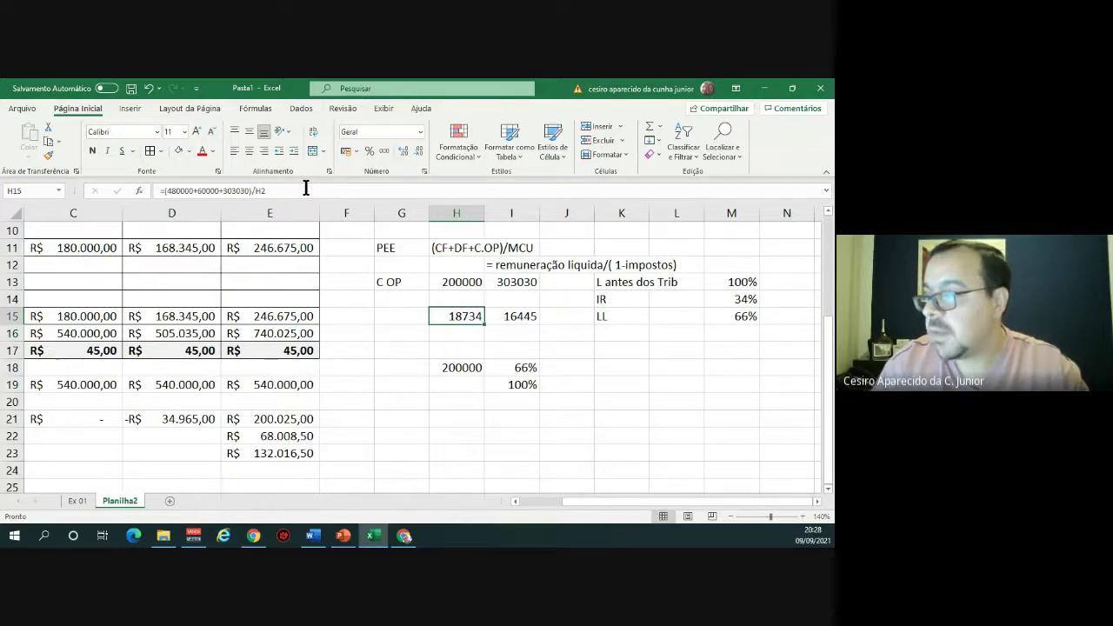
key("Right")
key("Delete")
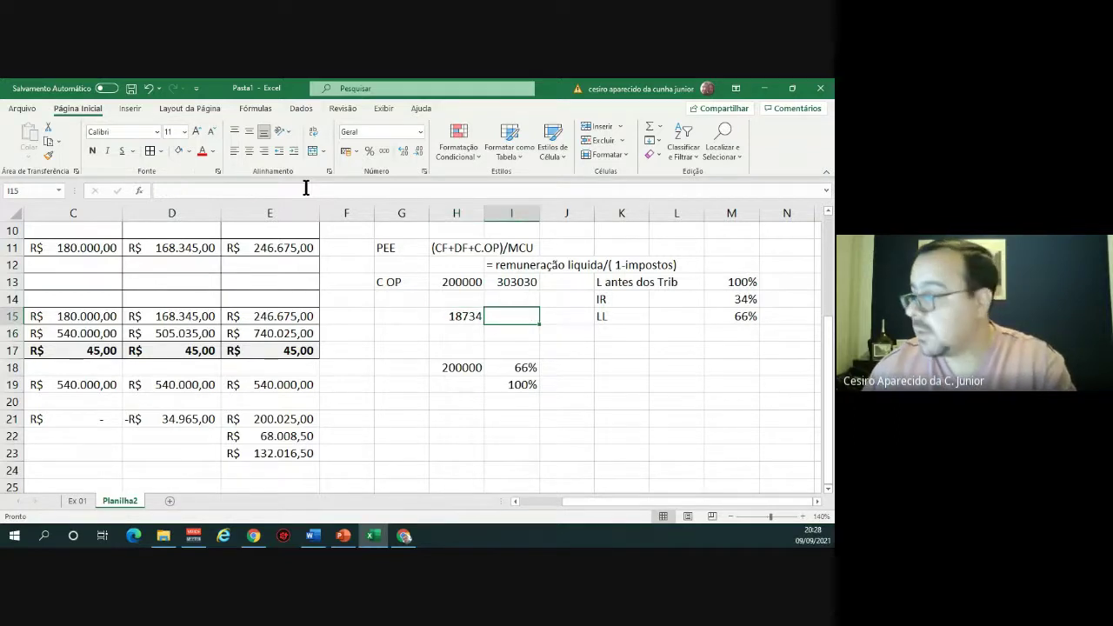
Set the quantity in E2 to 18734 units for the economic break-even column.
scroll(214, 311, "up", 3)
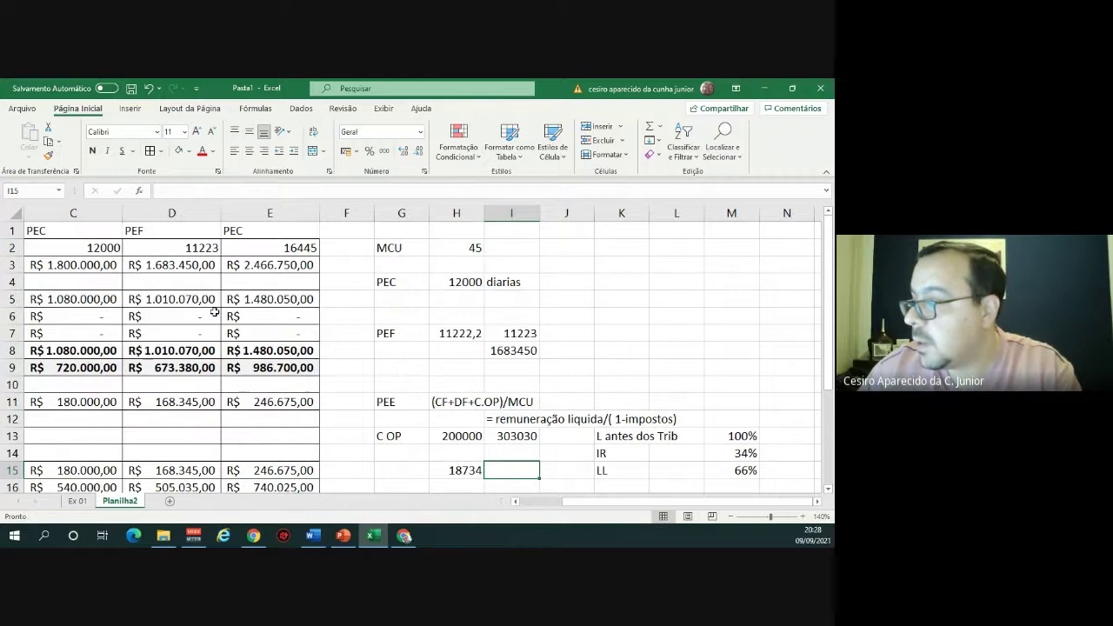
left_click(301, 249)
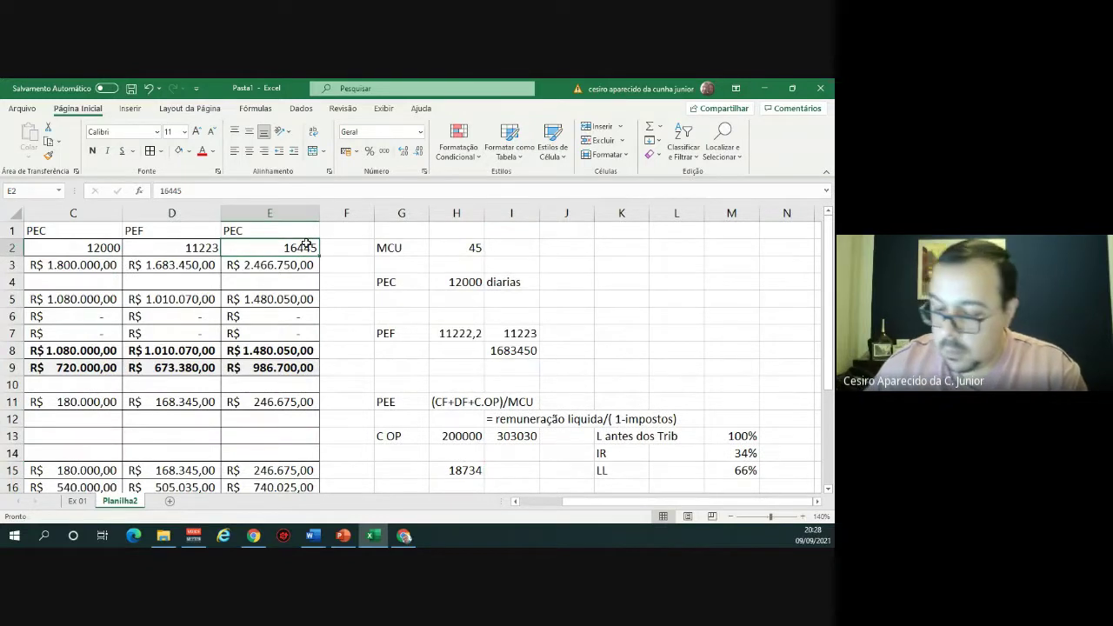
type("18734")
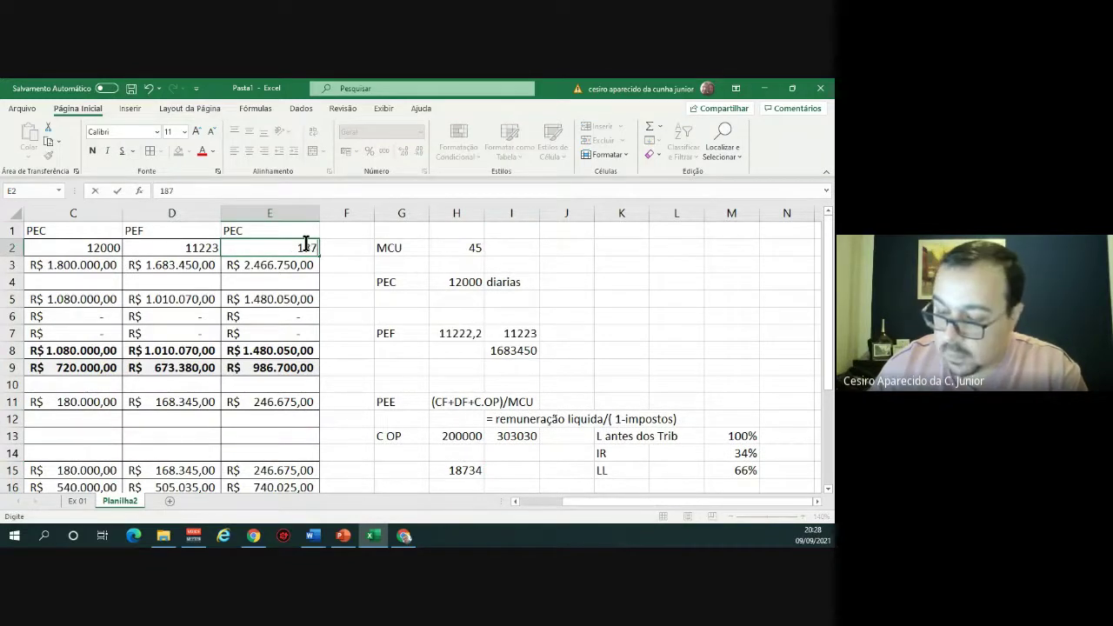
key("Return")
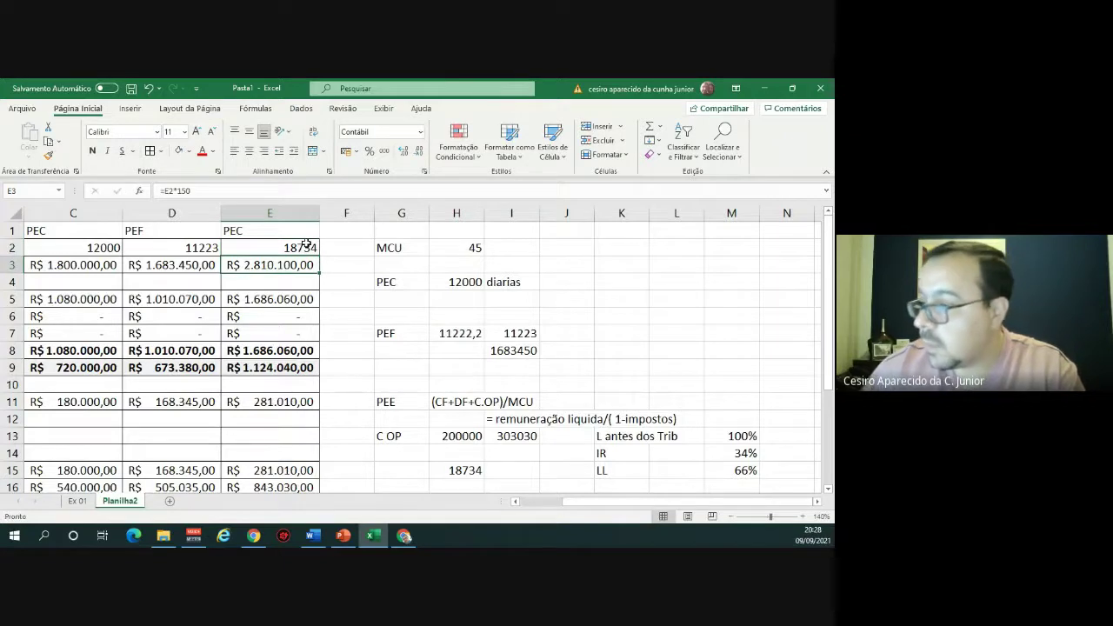
Compare the profit before income tax in E21 with the pre-tax opportunity cost in I13.
scroll(307, 245, "down", 3)
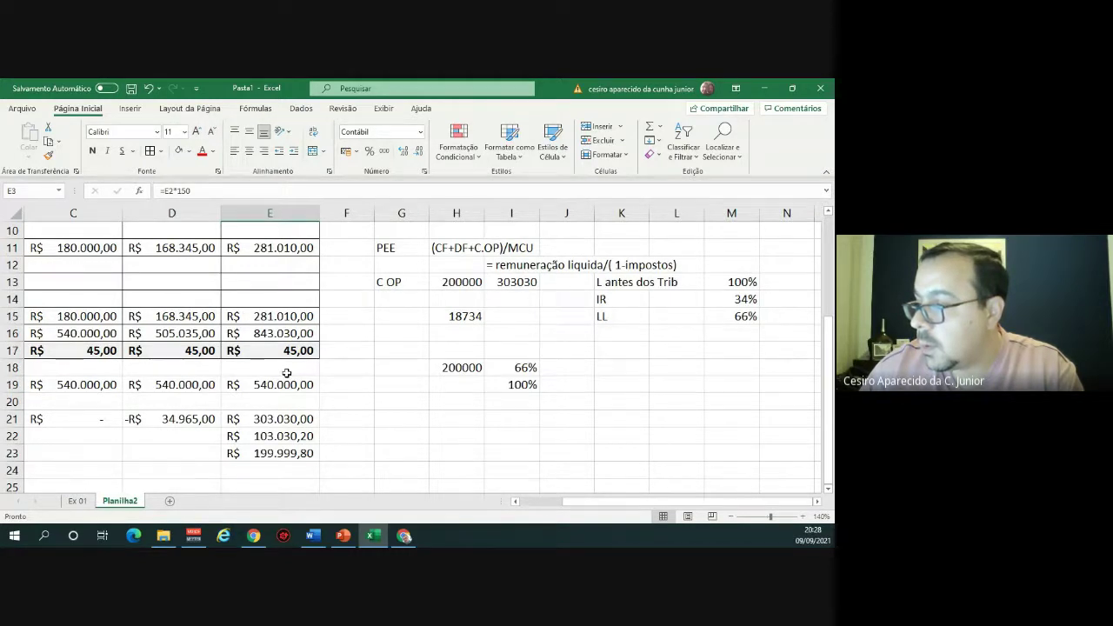
left_click(276, 419)
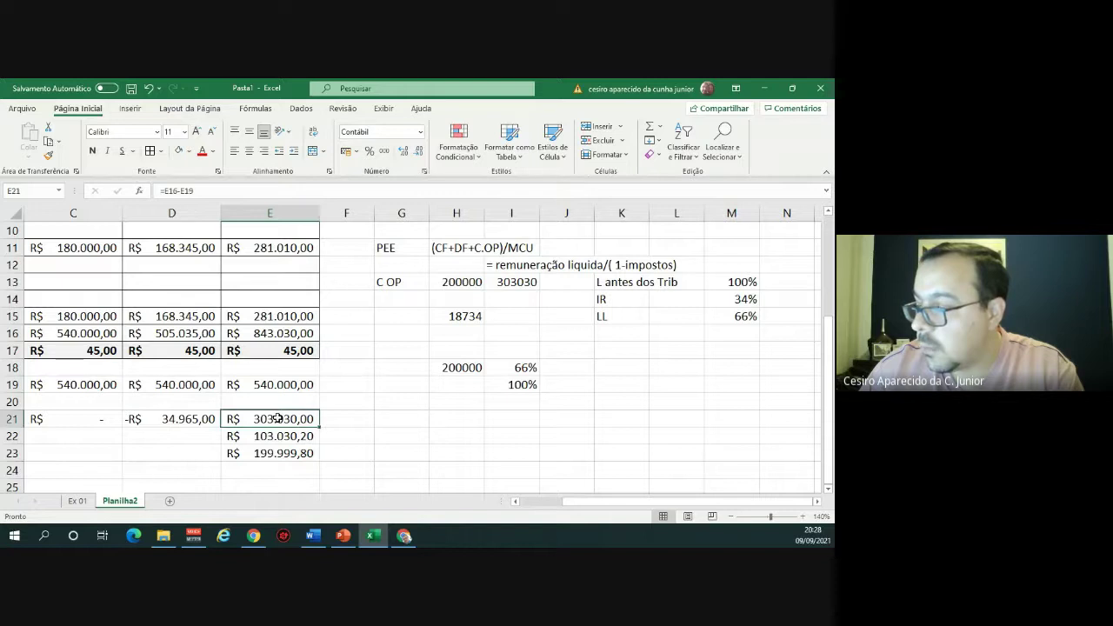
key("Left")
key("Left")
key("Left")
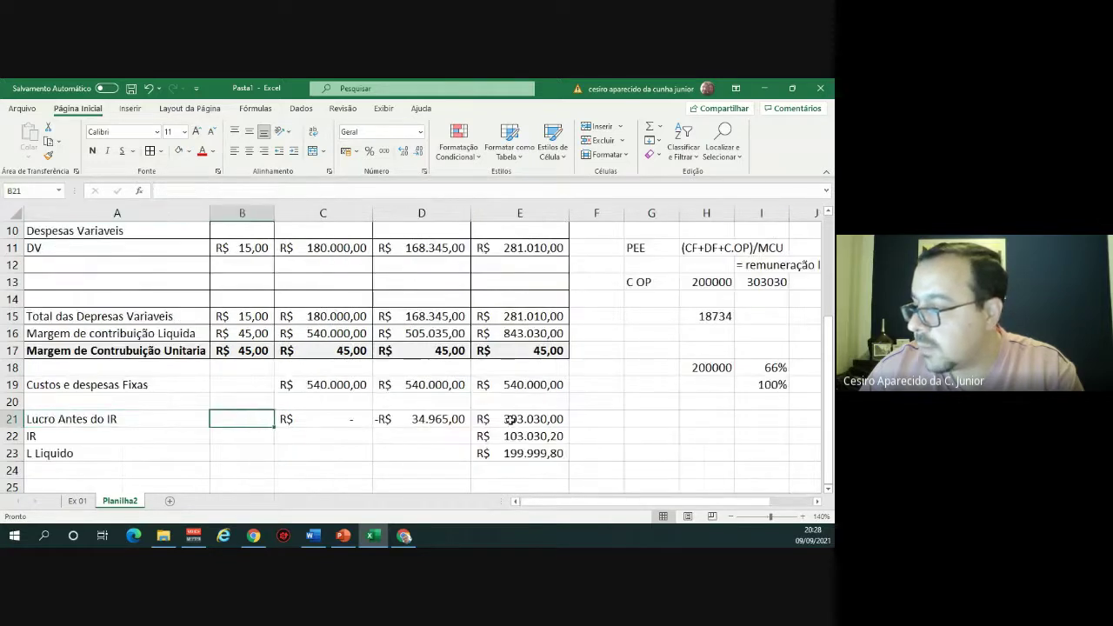
left_click(511, 421)
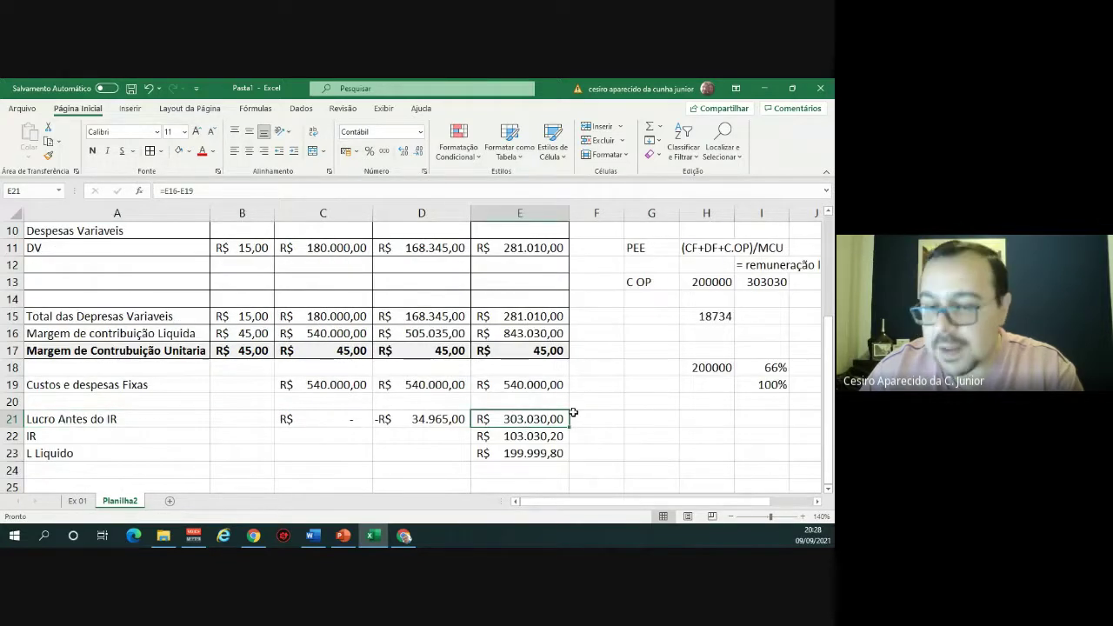
key("Right")
key("Right")
key("Right")
key("Right")
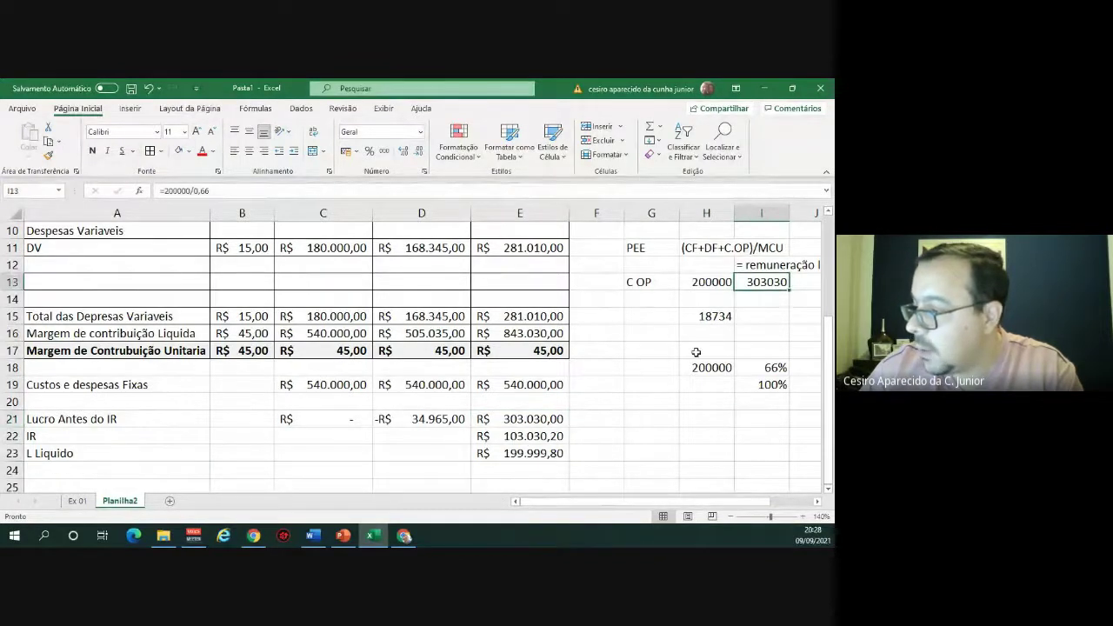
Check the income tax in E22 and the net profit in E23 of the economic break-even column.
left_click(530, 437)
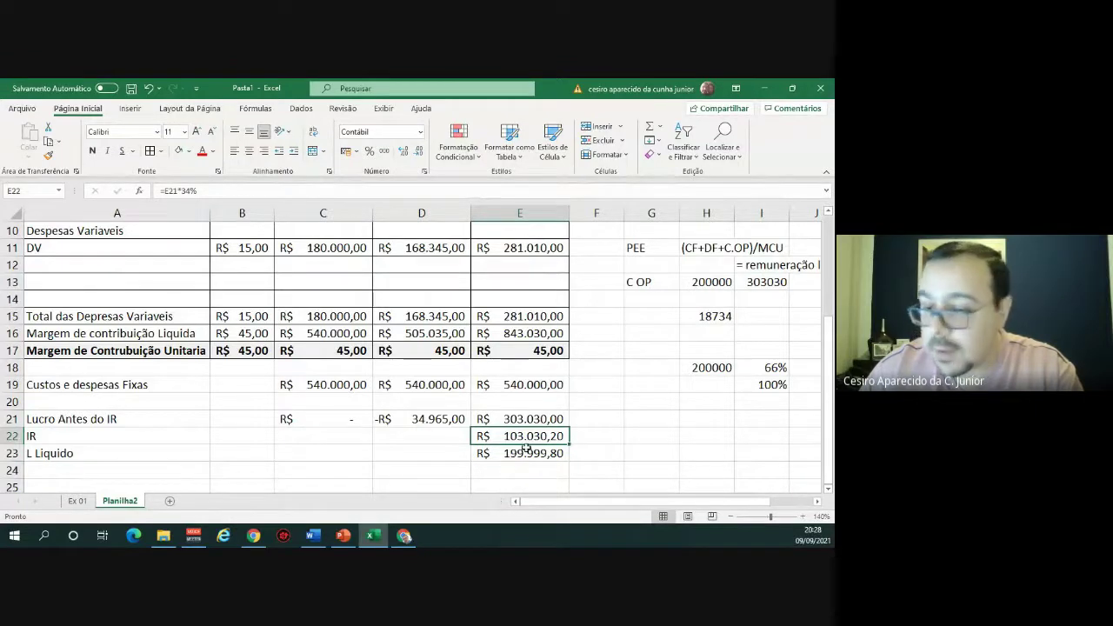
left_click(549, 458)
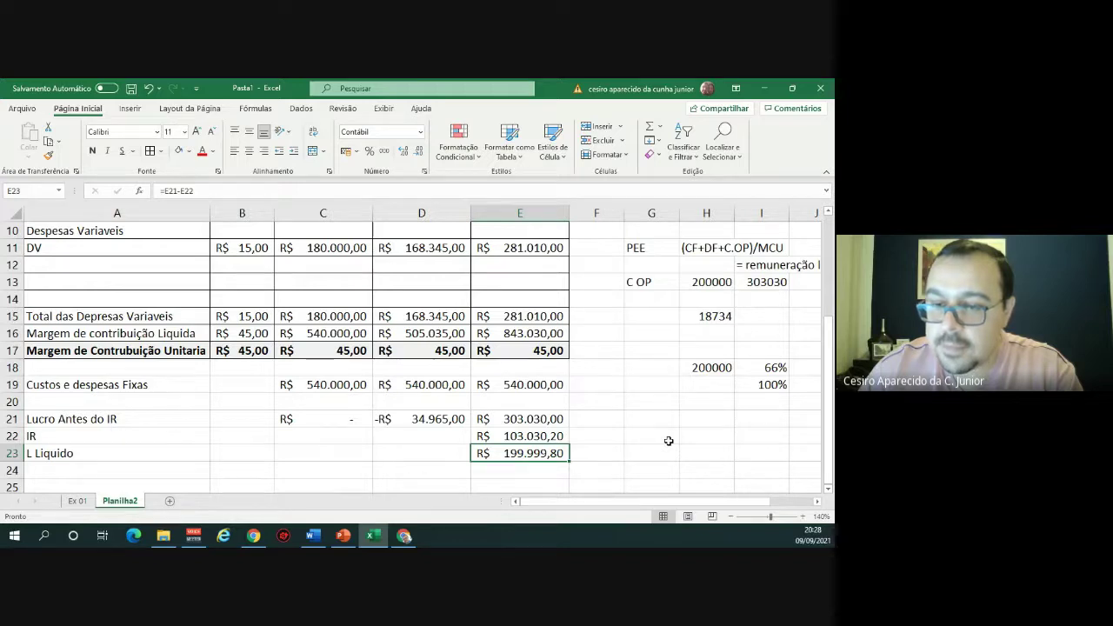
key("Right")
key("Right")
key("Right")
key("Right")
key("Right")
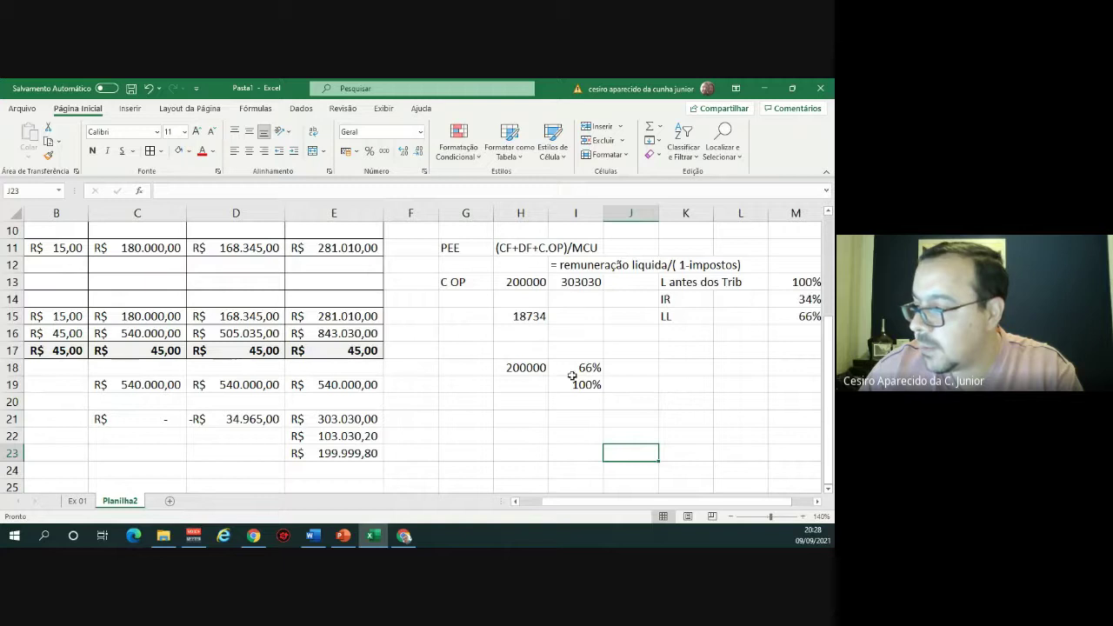
Show the pre-tax opportunity cost in I13 with eight decimal places.
left_click(580, 280)
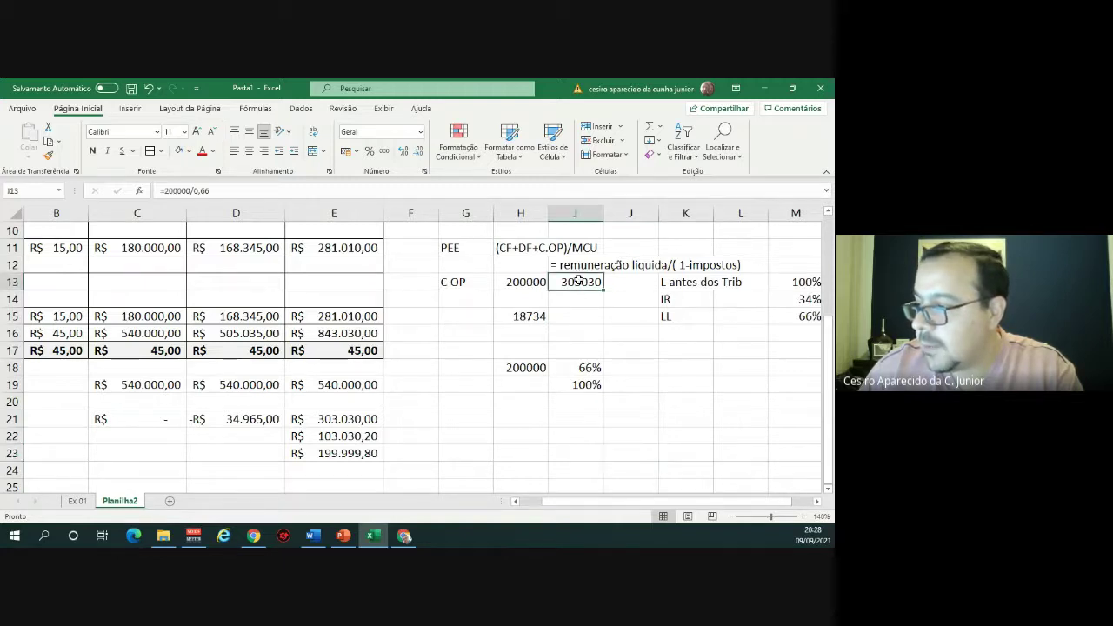
left_click(419, 153)
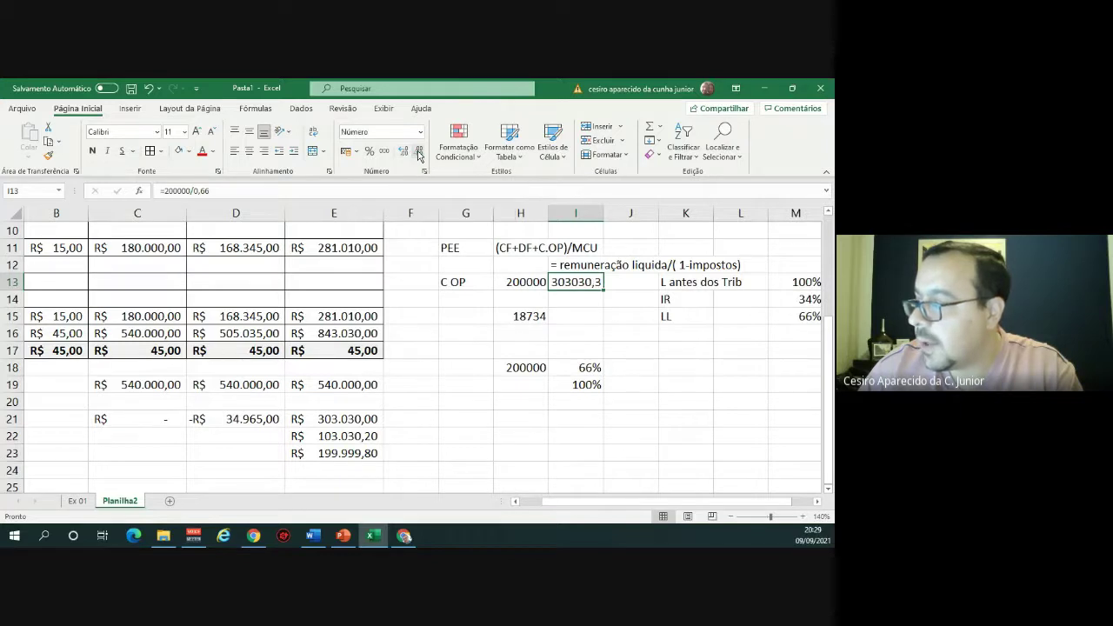
left_click(419, 153)
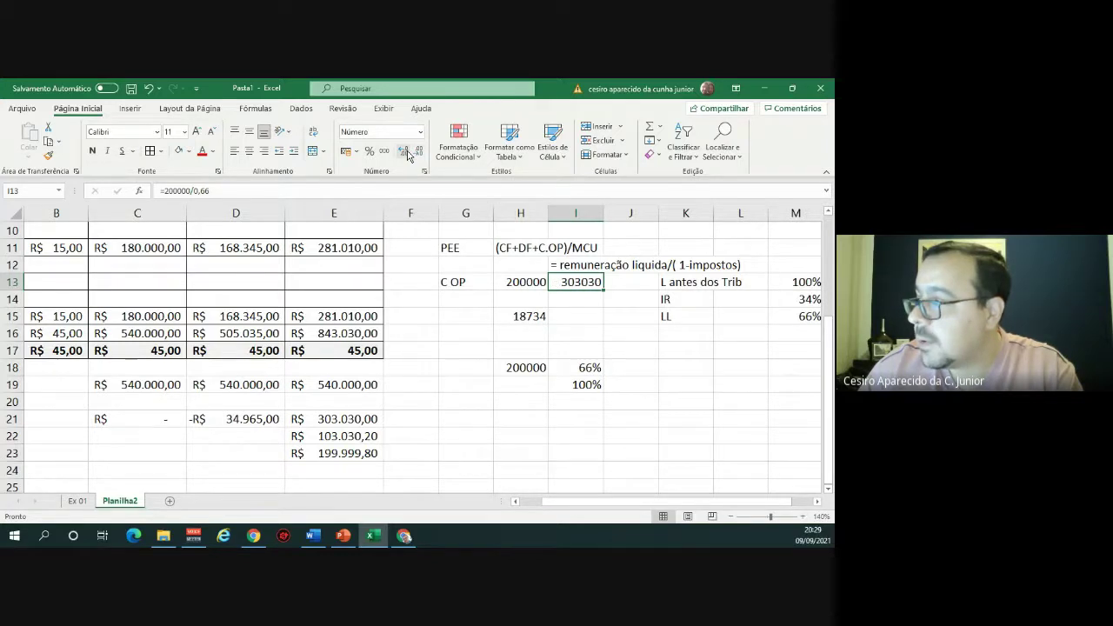
left_click(405, 153)
left_click(405, 153)
left_click(405, 153)
left_click(405, 153)
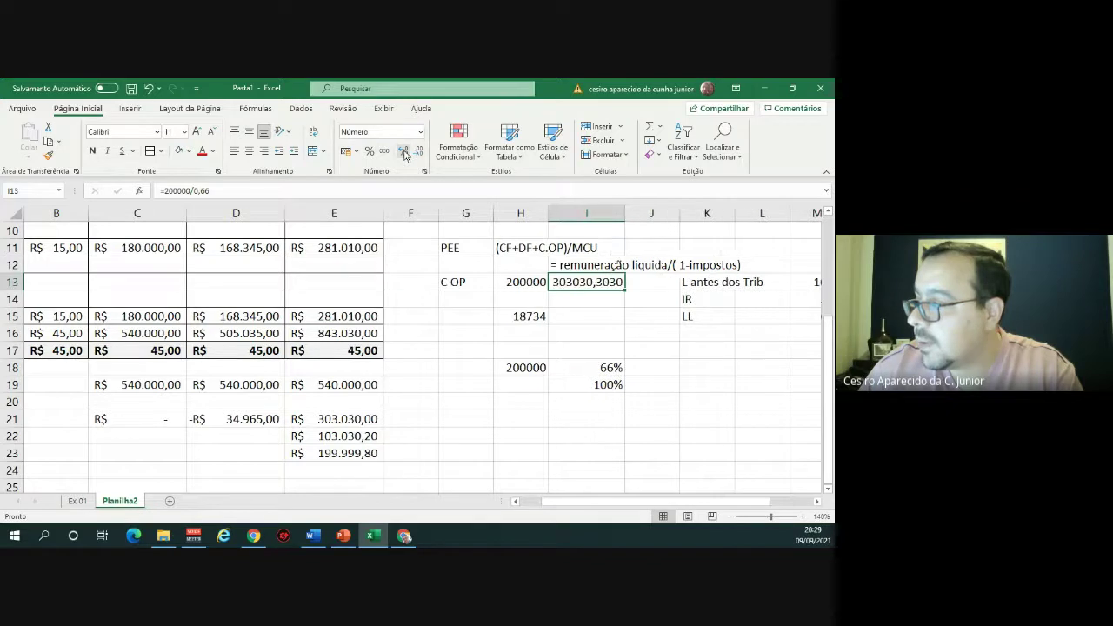
left_click(406, 153)
left_click(405, 153)
left_click(406, 153)
left_click(405, 154)
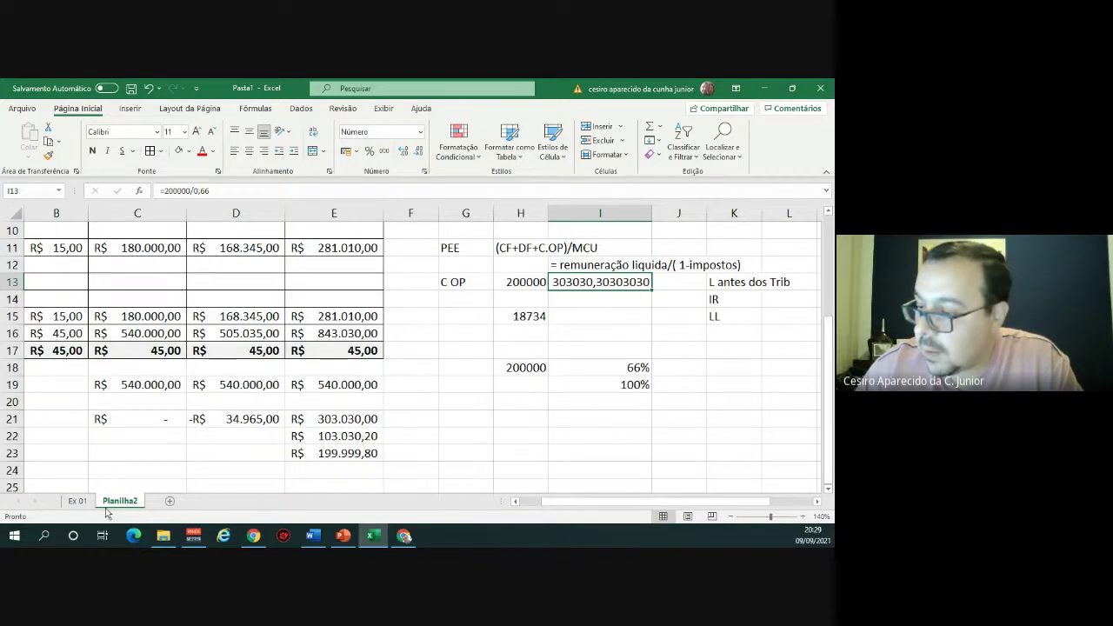
Check the profit in E21 of sheet Ex 01 against the net profit row 23 of sheet Planilha2.
left_click(77, 501)
scroll(457, 430, "down", 1)
scroll(457, 430, "down", 1)
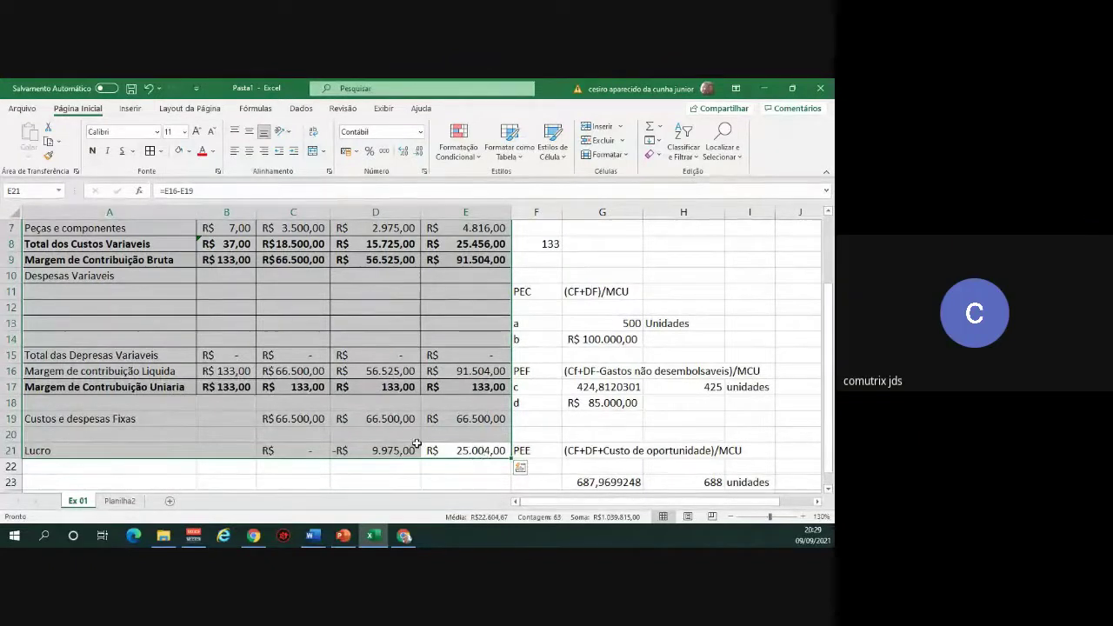
left_click(461, 448)
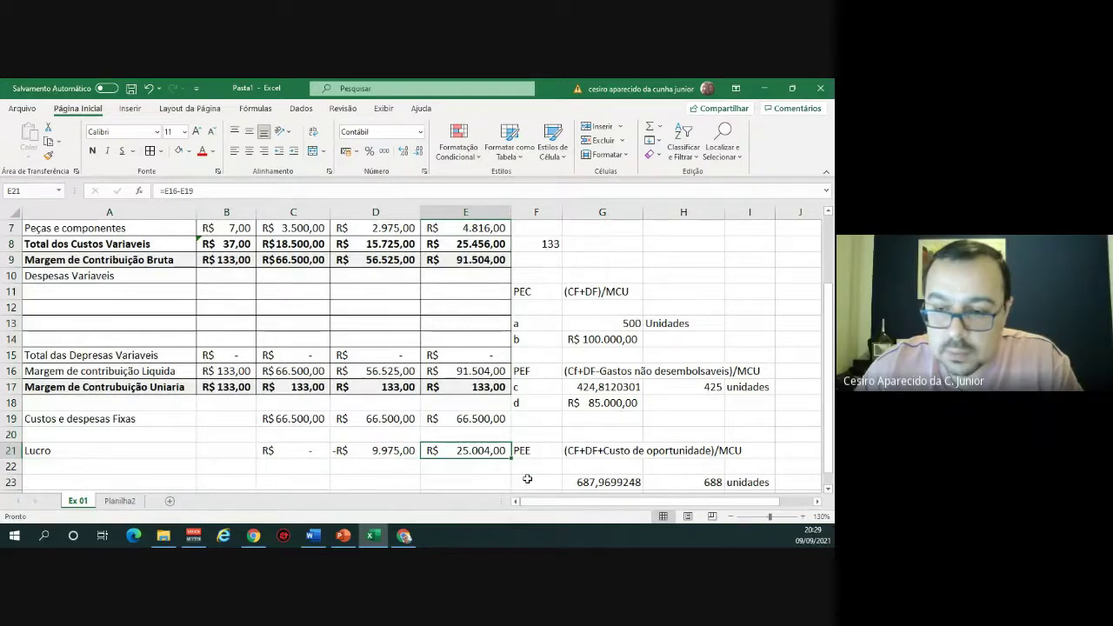
left_click(122, 503)
left_click_drag(364, 453, 11, 454)
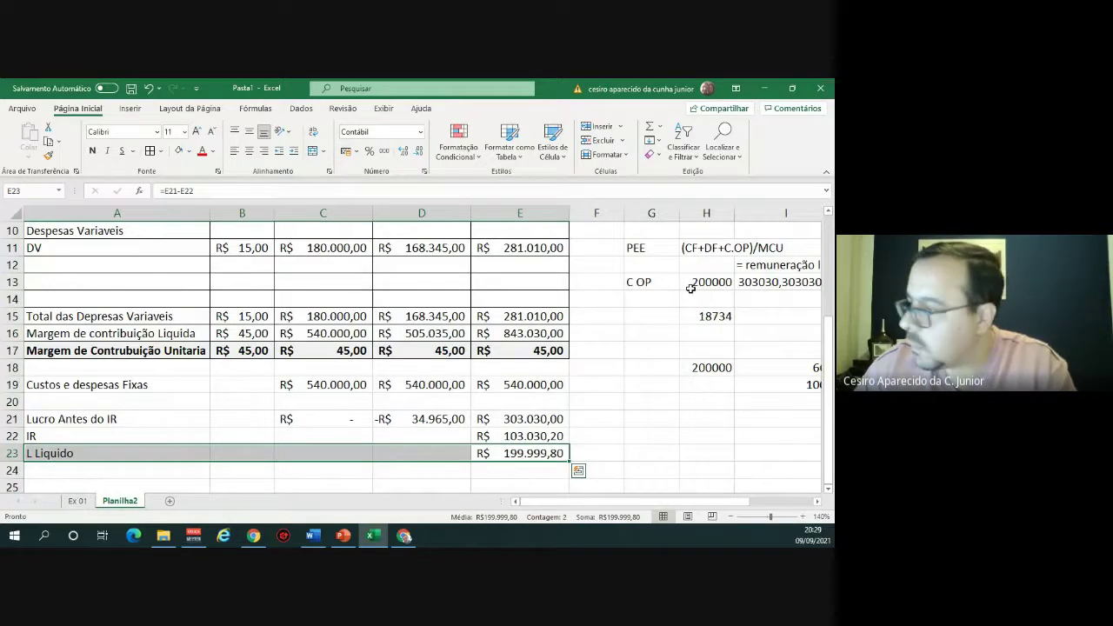
Review the opportunity cost formulas in H13 and I13 and the explanatory text in I12.
key("Right")
key("Right")
key("Right")
key("Right")
key("Right")
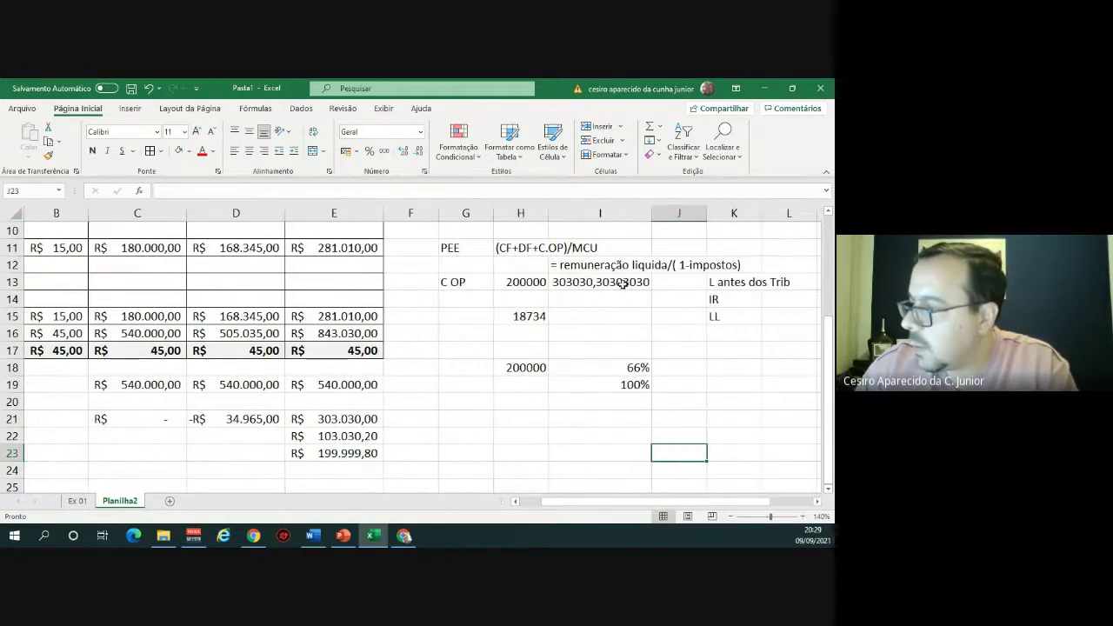
left_click(517, 282)
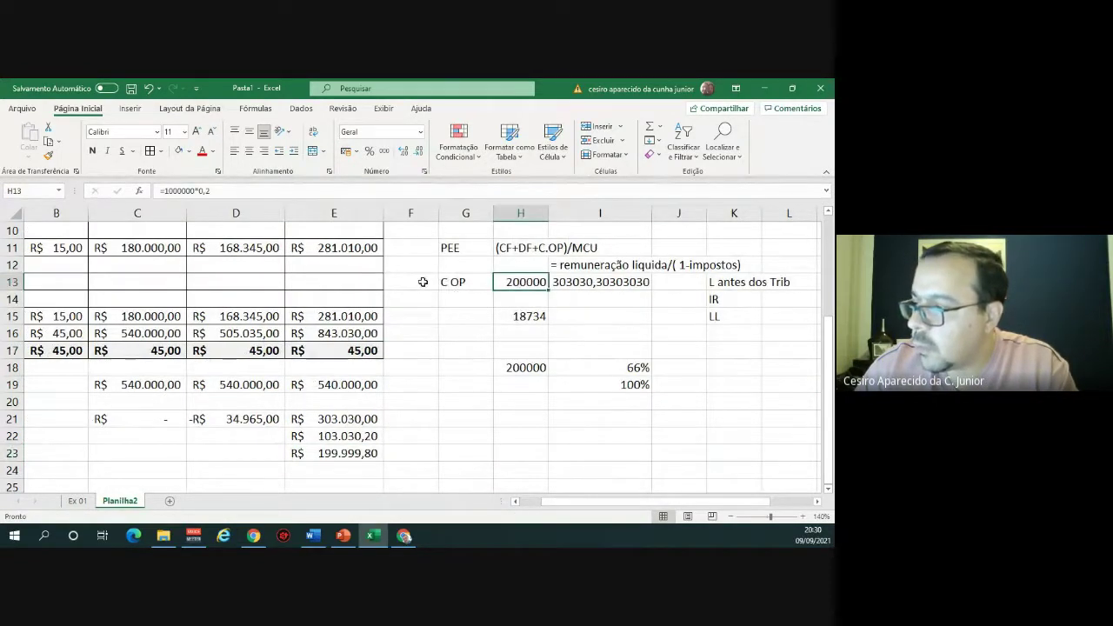
left_click(589, 282)
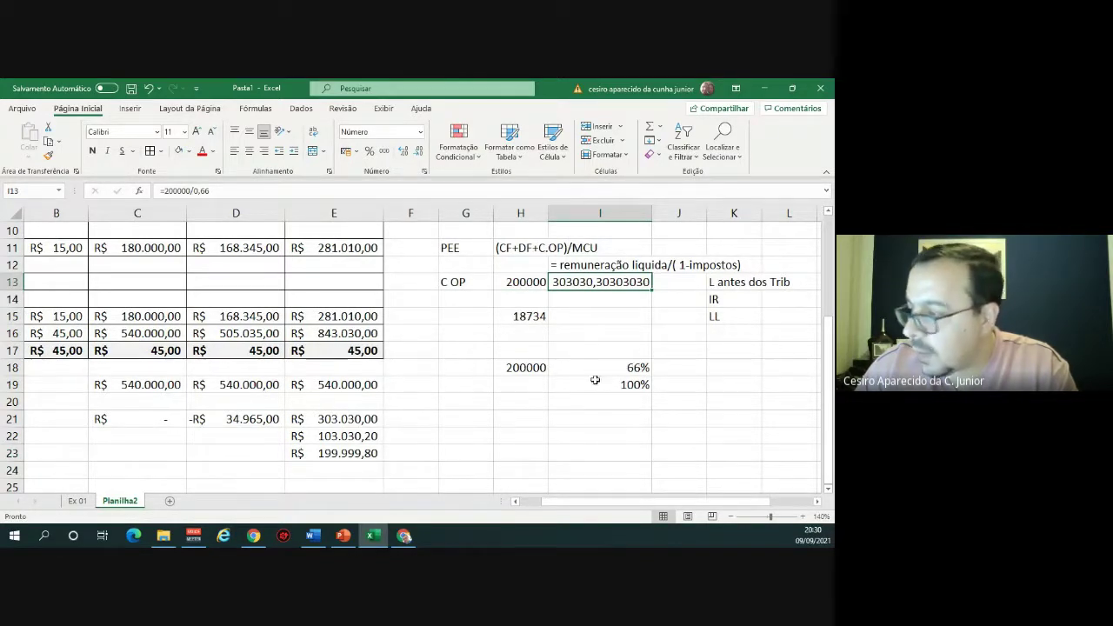
left_click(583, 264)
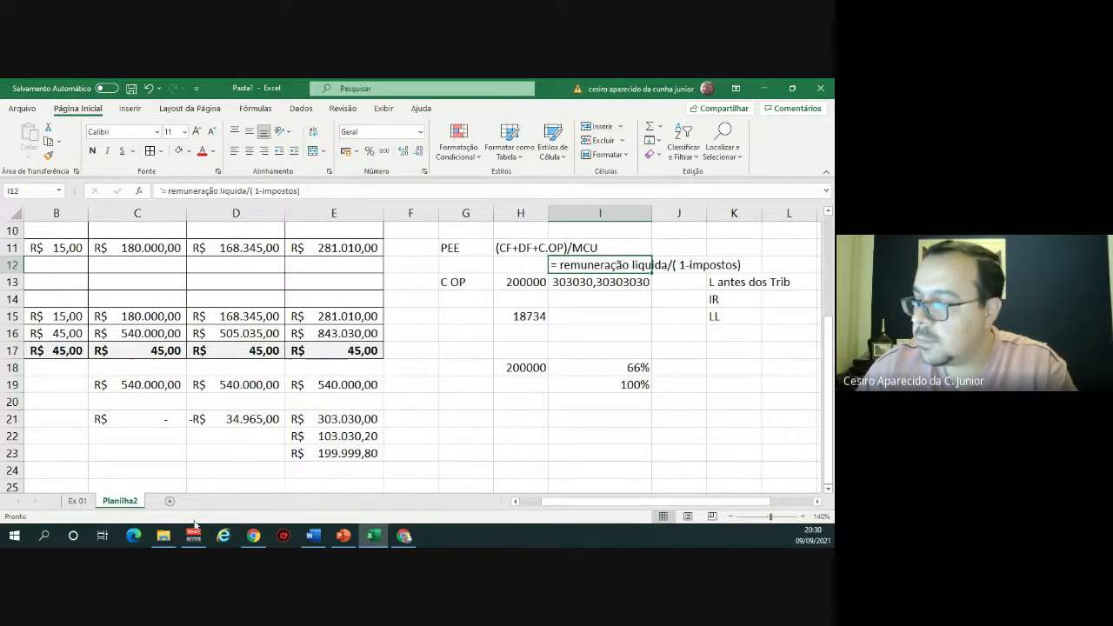
Rename the sheet Planilha2 as EX2.
double_click(138, 502)
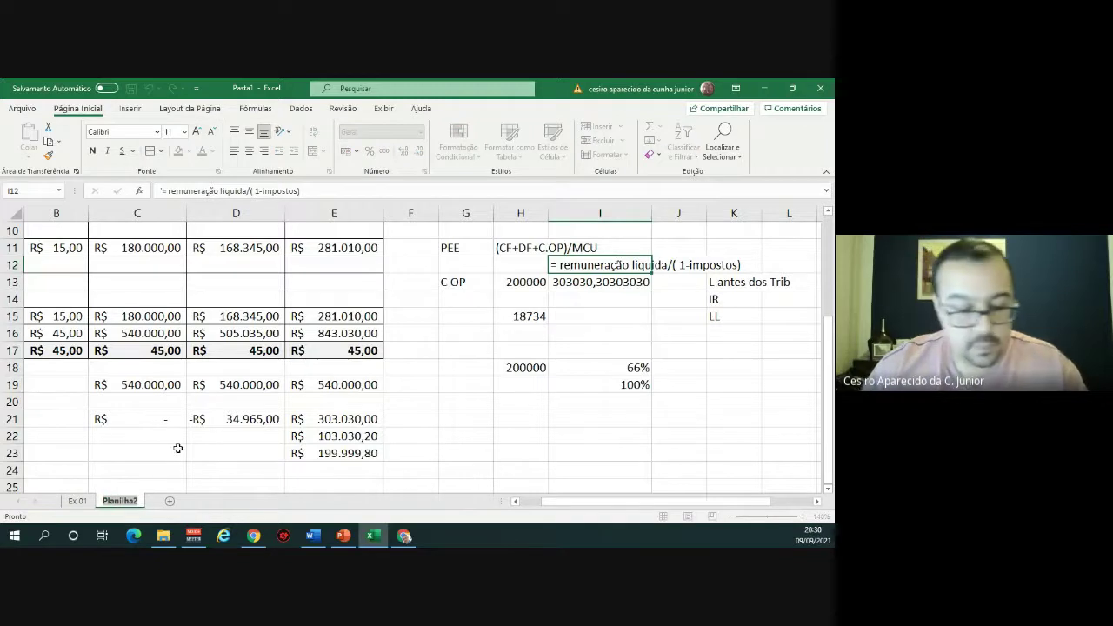
type("EX2")
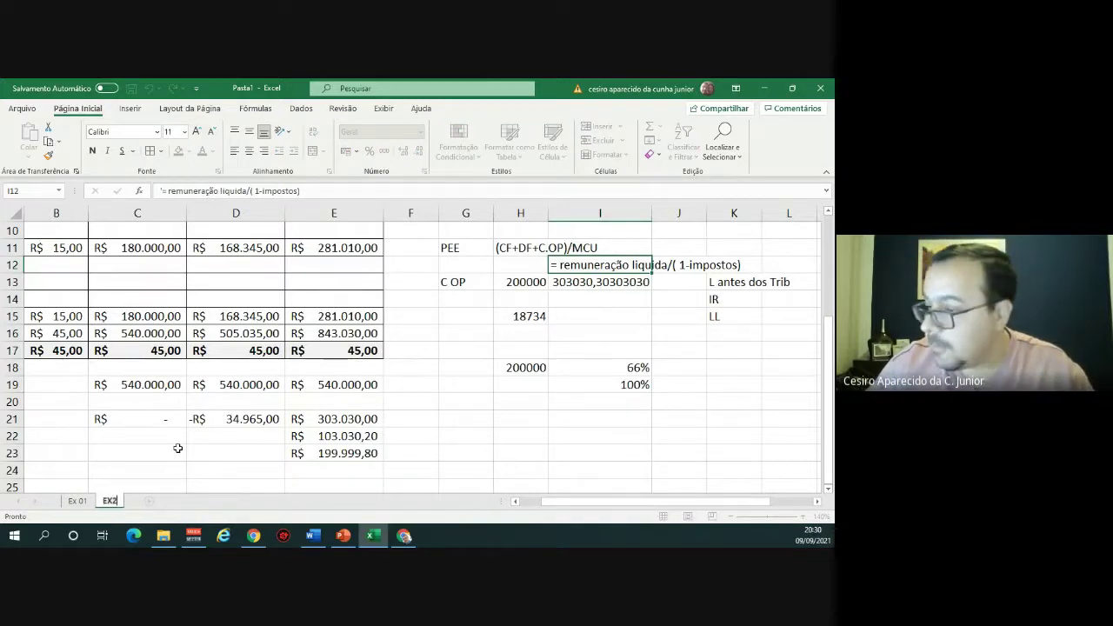
key("Return")
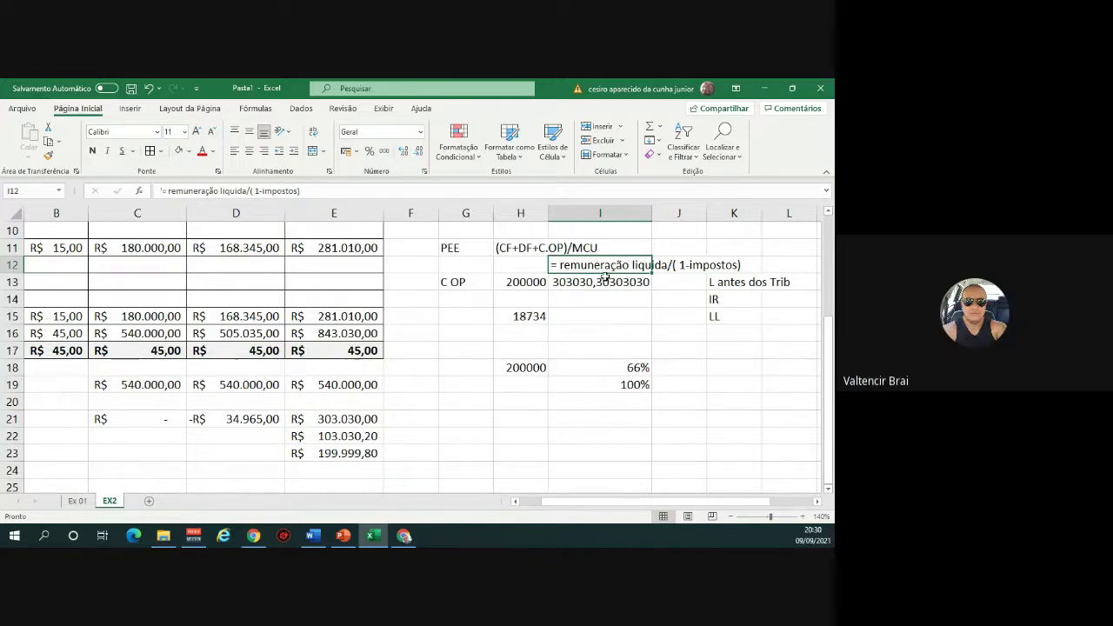
Create a copy of sheet EX2 at the end of the workbook.
left_click_drag(593, 268, 665, 265)
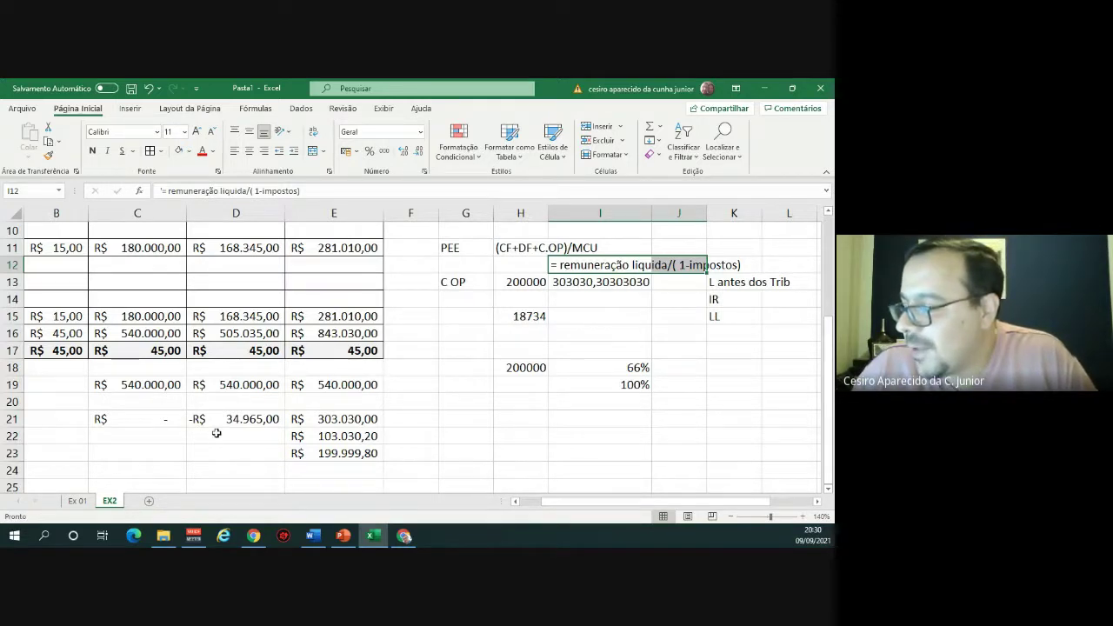
right_click(120, 506)
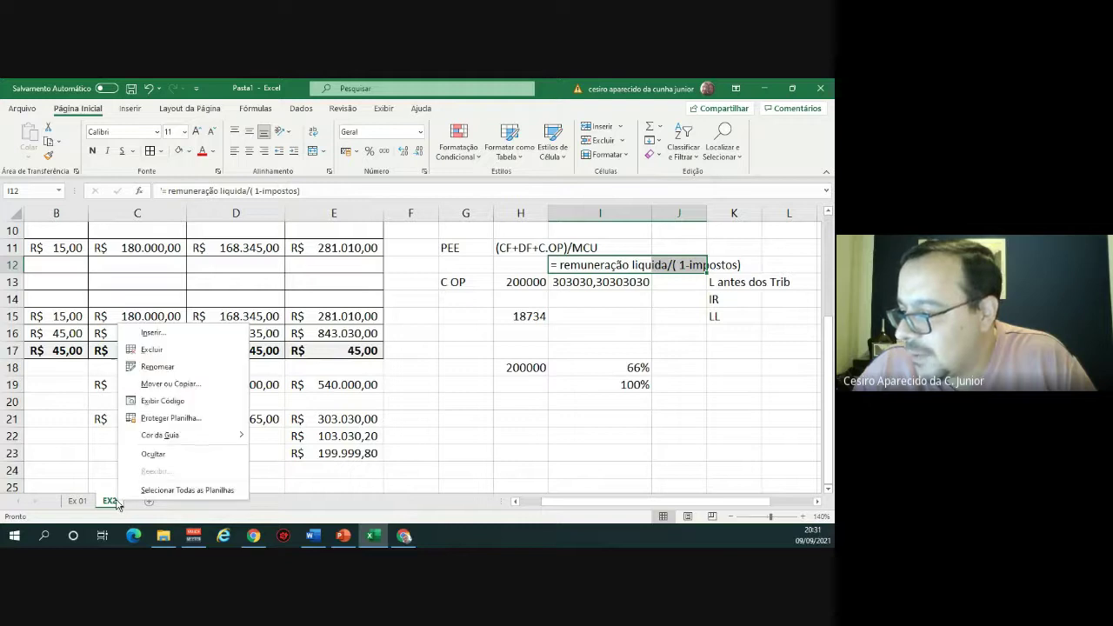
left_click(167, 383)
left_click(112, 395)
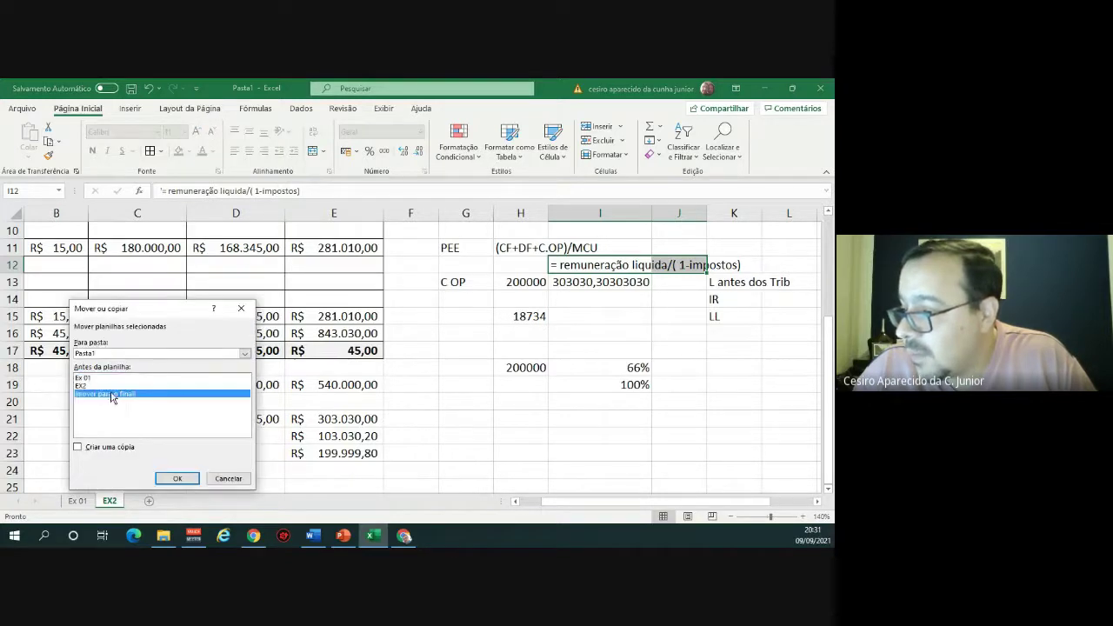
left_click(87, 447)
left_click(177, 479)
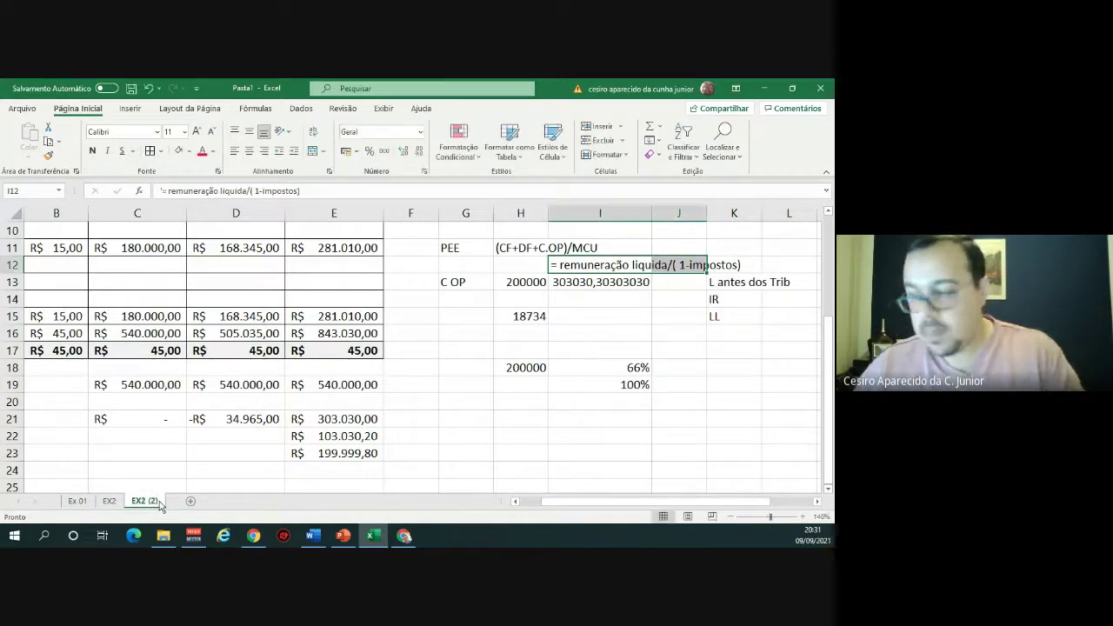
key("BackSpace")
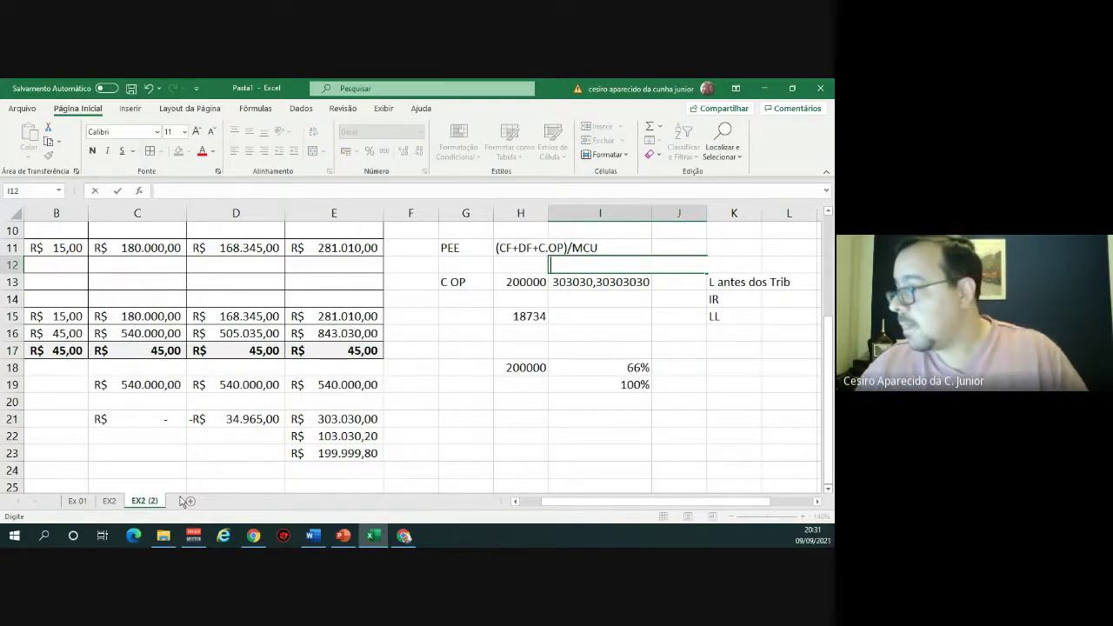
key("Escape")
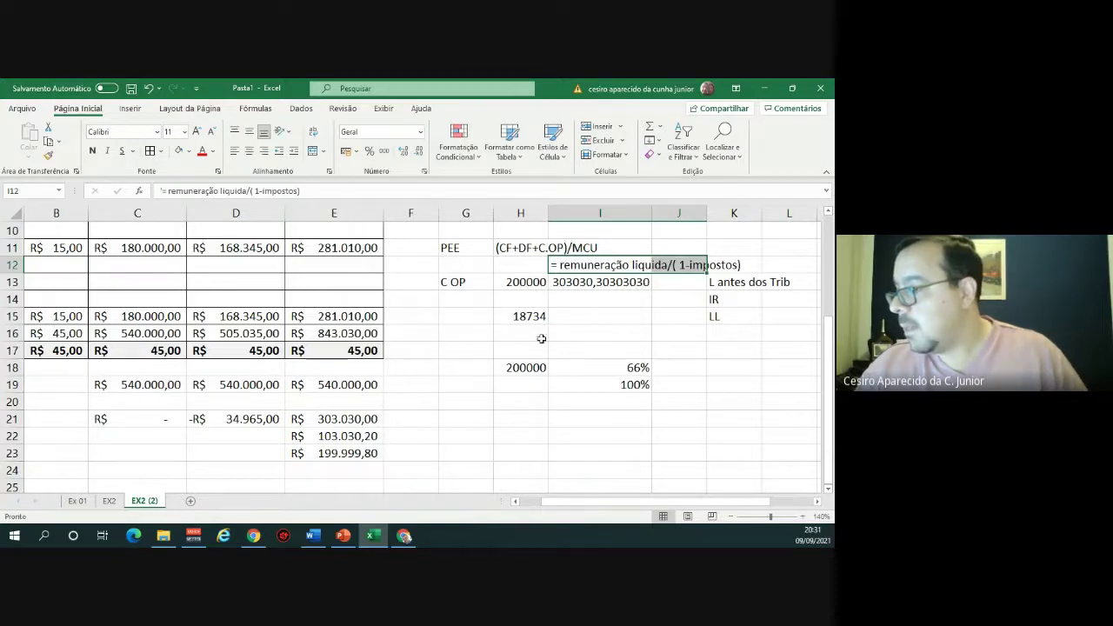
Clear the unit variable cost in B5 of sheet EX2 (2).
left_click(137, 486)
scroll(169, 461, "up", 3)
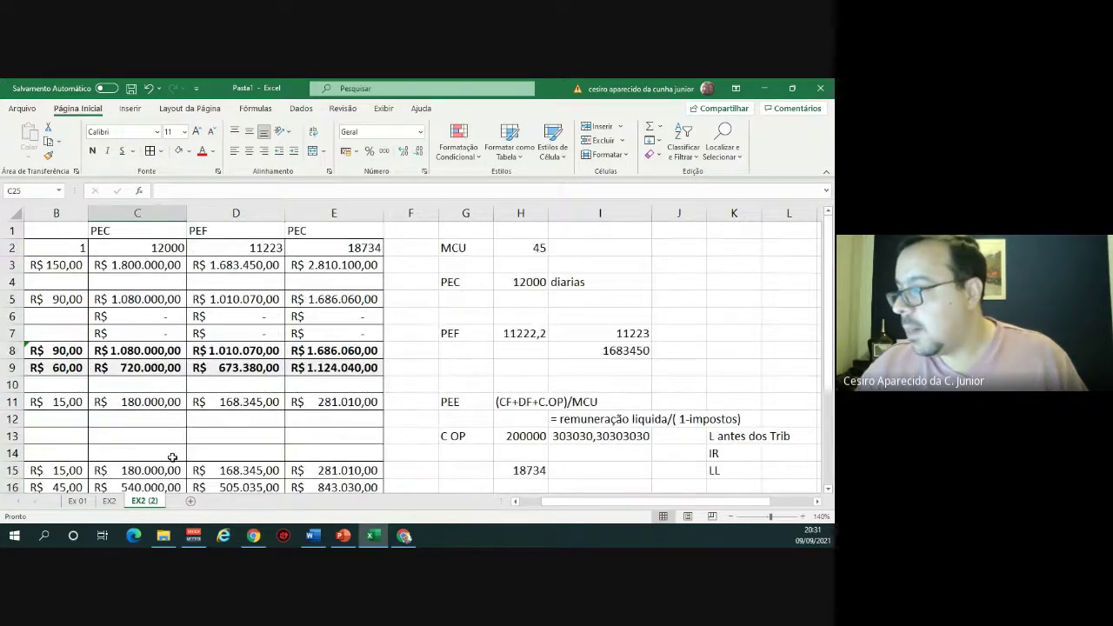
left_click(156, 301)
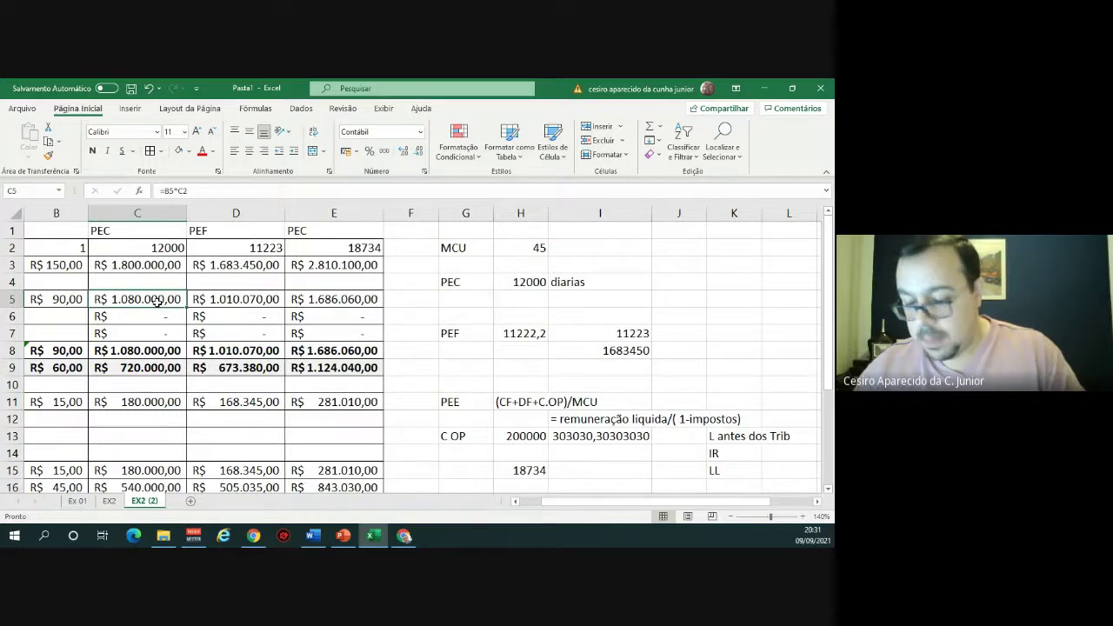
key("Left")
key("Delete")
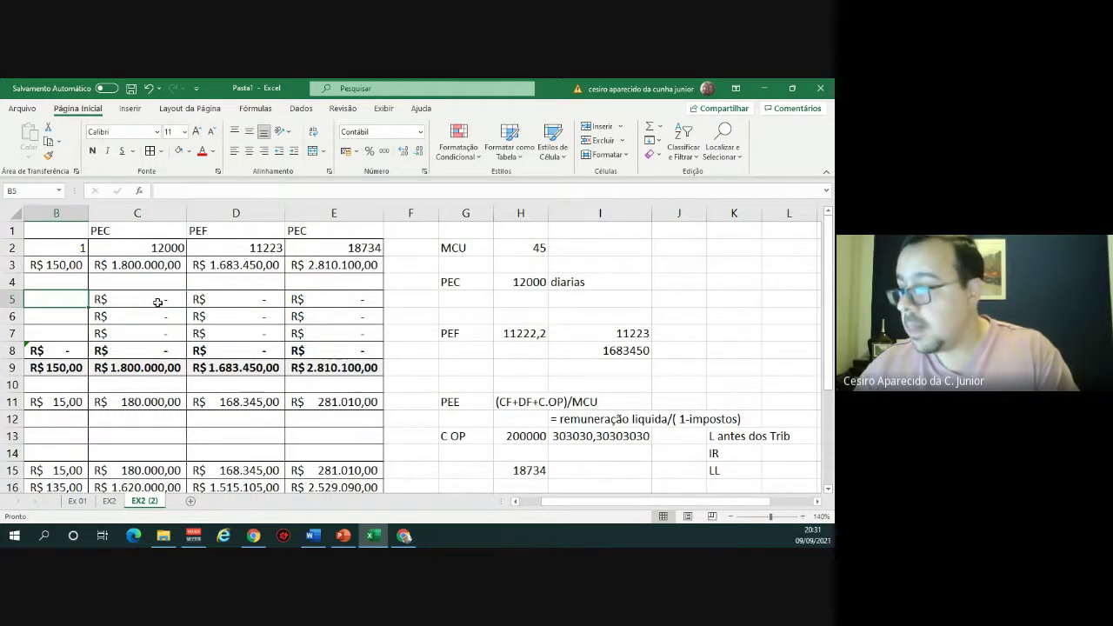
Clear the quantities in C2, D2 and E2 and the unit variable expense formula in B11.
left_click(154, 247)
key("Delete")
left_click(246, 246)
key("Delete")
left_click(317, 252)
key("Delete")
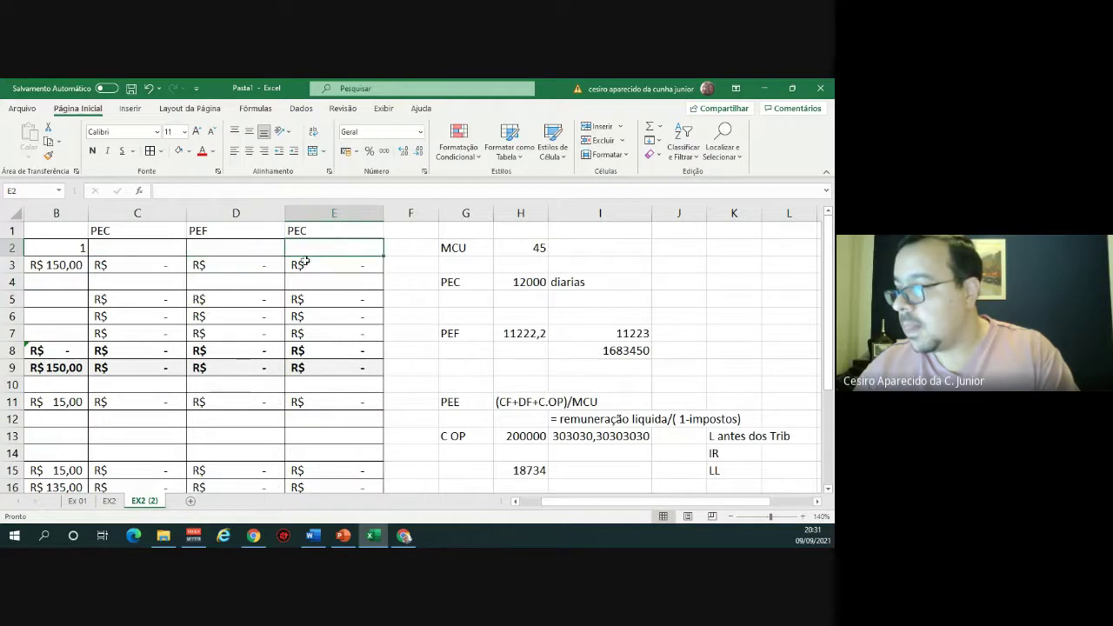
left_click(56, 400)
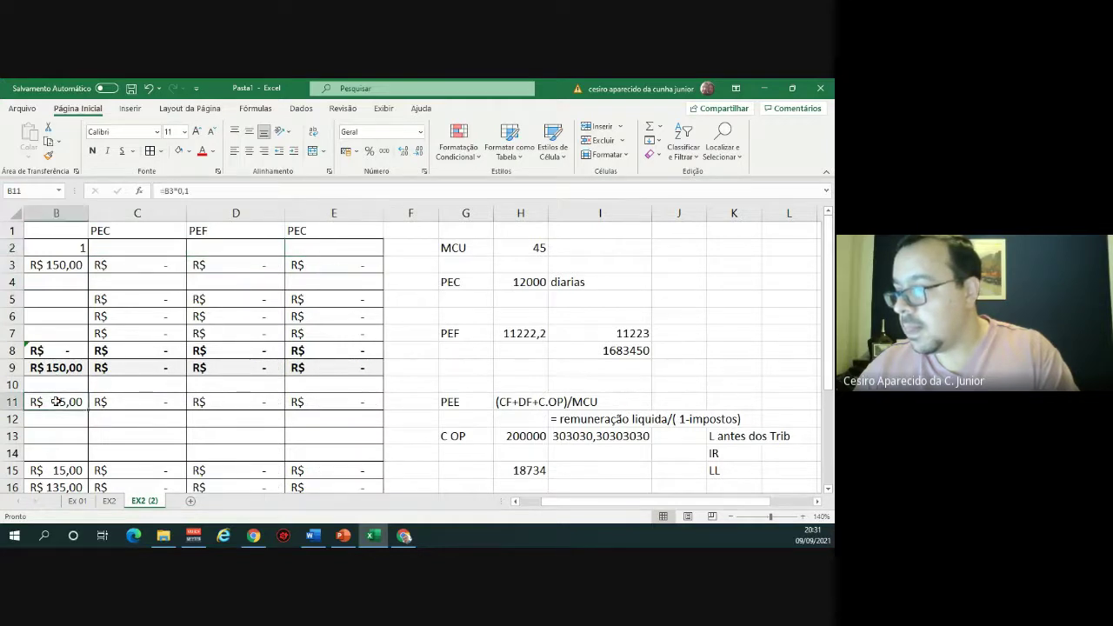
key("Delete")
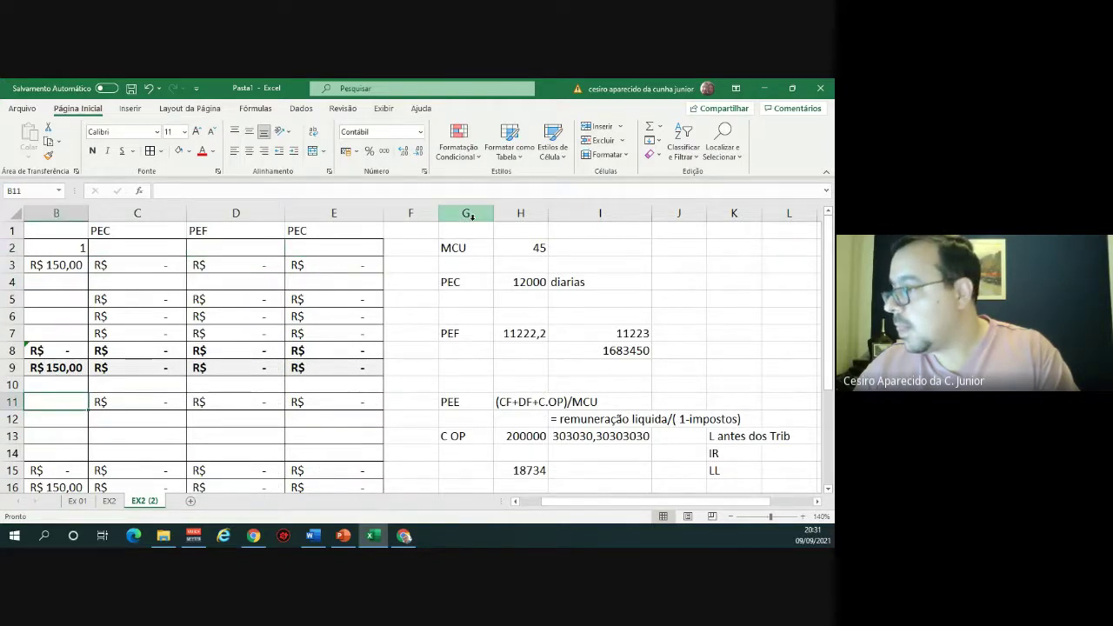
Clear all the auxiliary calculations in columns G to K.
mouse_move(465, 212)
left_mouse_down()
mouse_move(771, 224)
mouse_move(736, 218)
left_mouse_up()
key("Delete")
key("Left")
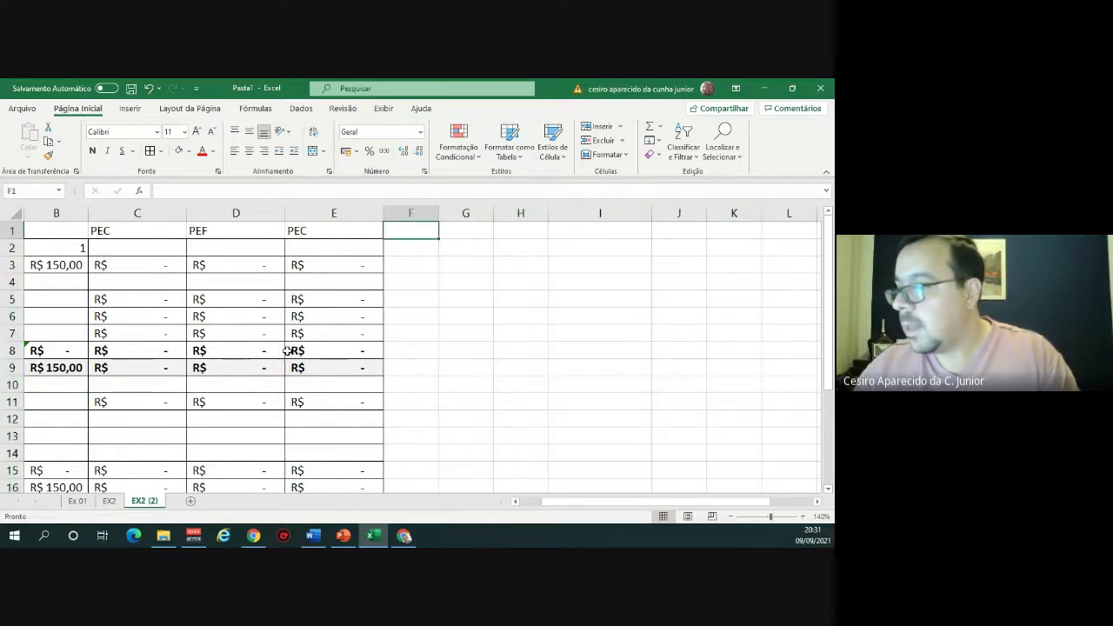
key("Left")
key("Left")
key("Left")
key("Left")
key("Left")
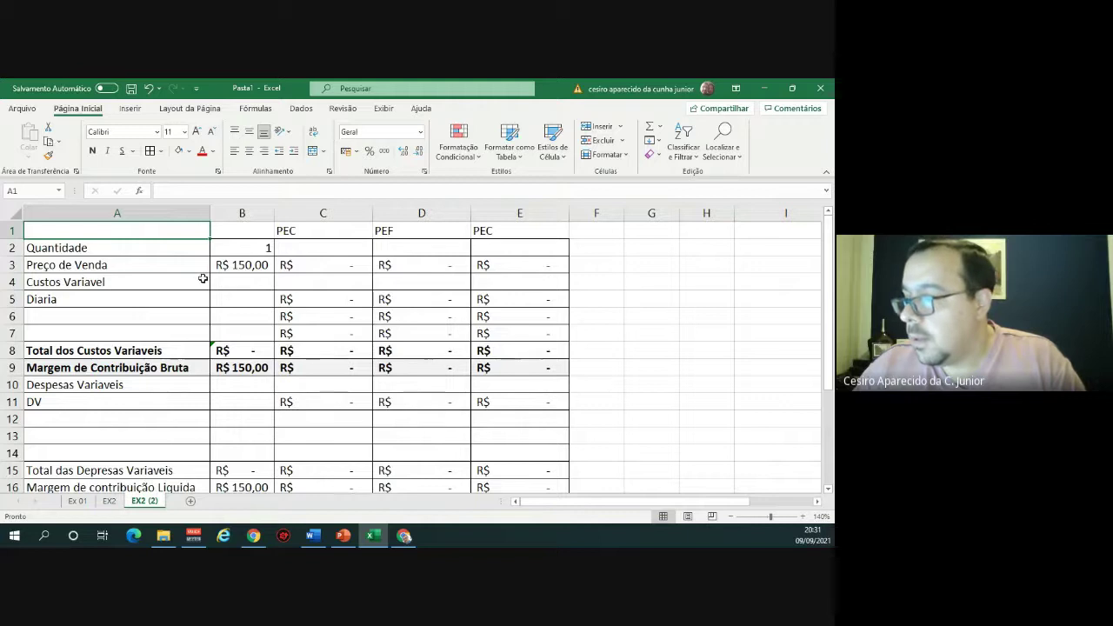
Clear the unit selling price in B3 and the fixed costs and expenses in C19:E19.
scroll(202, 278, "down", 1)
scroll(246, 236, "up", 1)
left_click(242, 265)
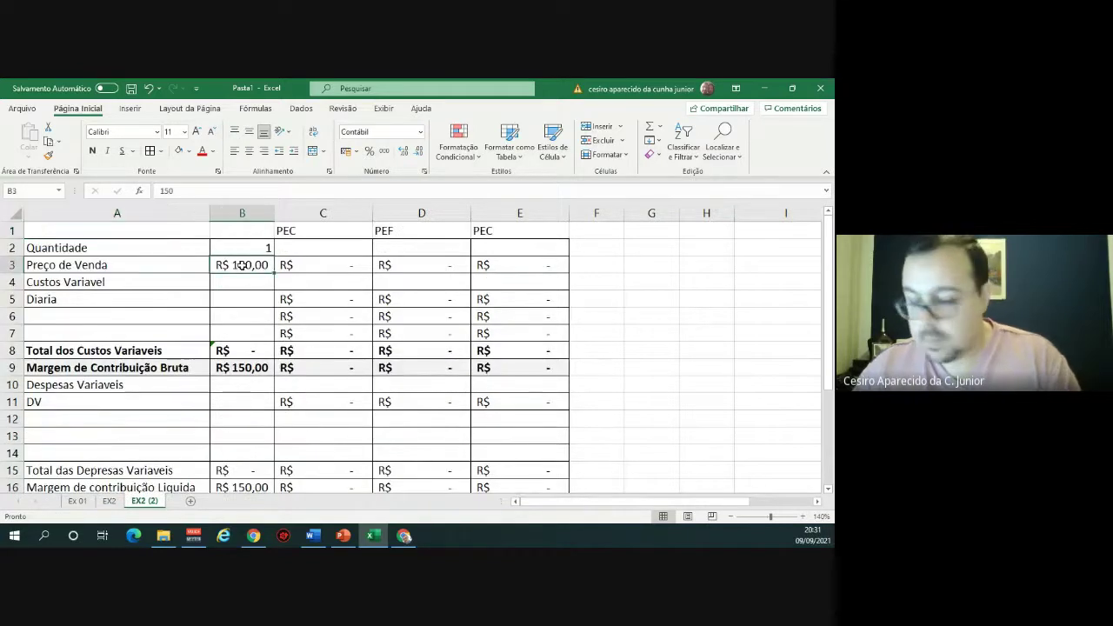
key("Delete")
scroll(246, 295, "down", 2)
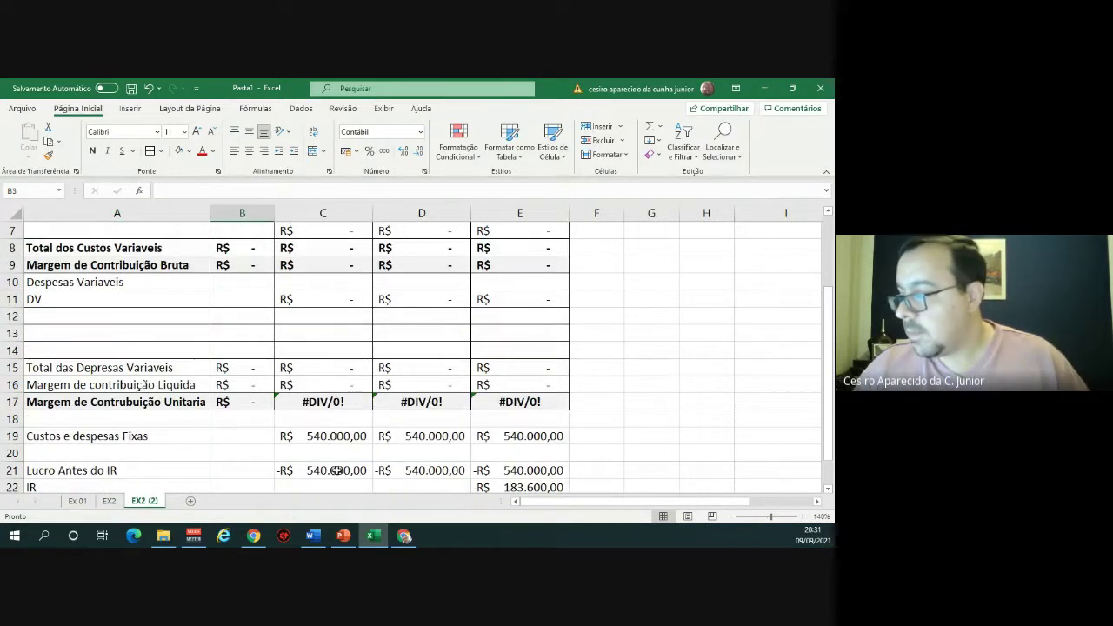
left_click_drag(335, 437, 509, 437)
key("Delete")
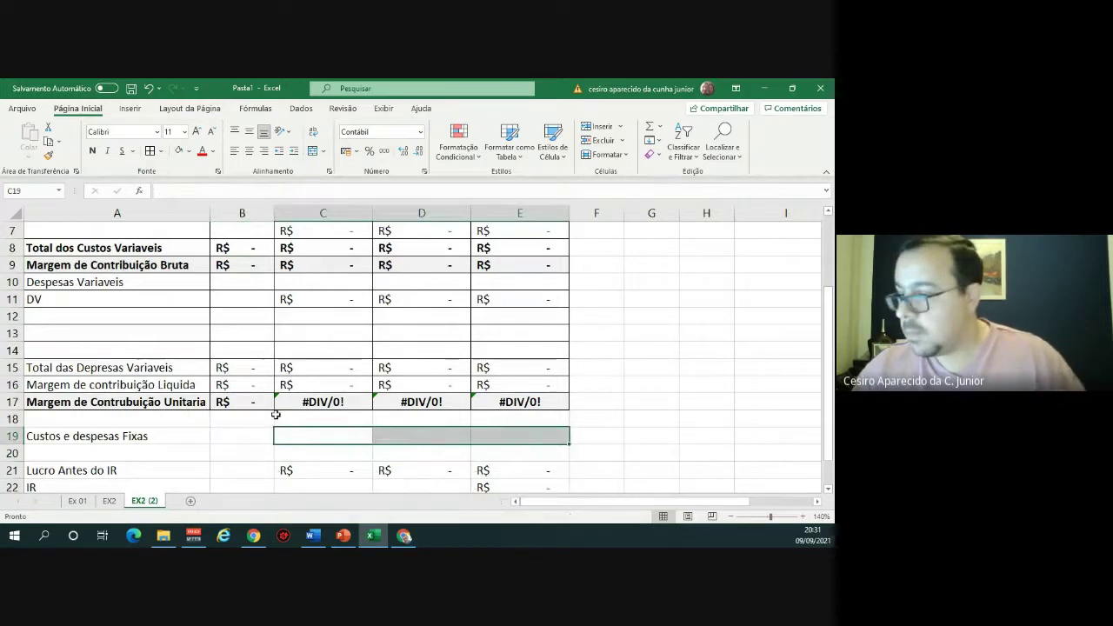
Switch to the exercise document in Word and correct "liquid" to "liquido" in the statement of exercise 03.
left_click(313, 535)
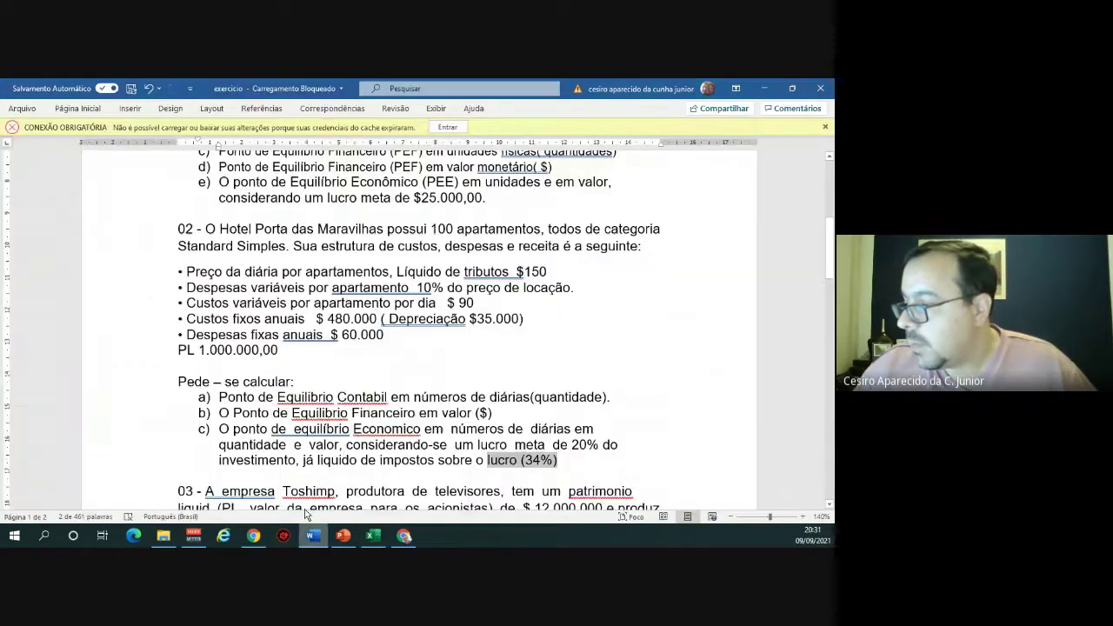
scroll(270, 407, "down", 2)
scroll(270, 407, "down", 2)
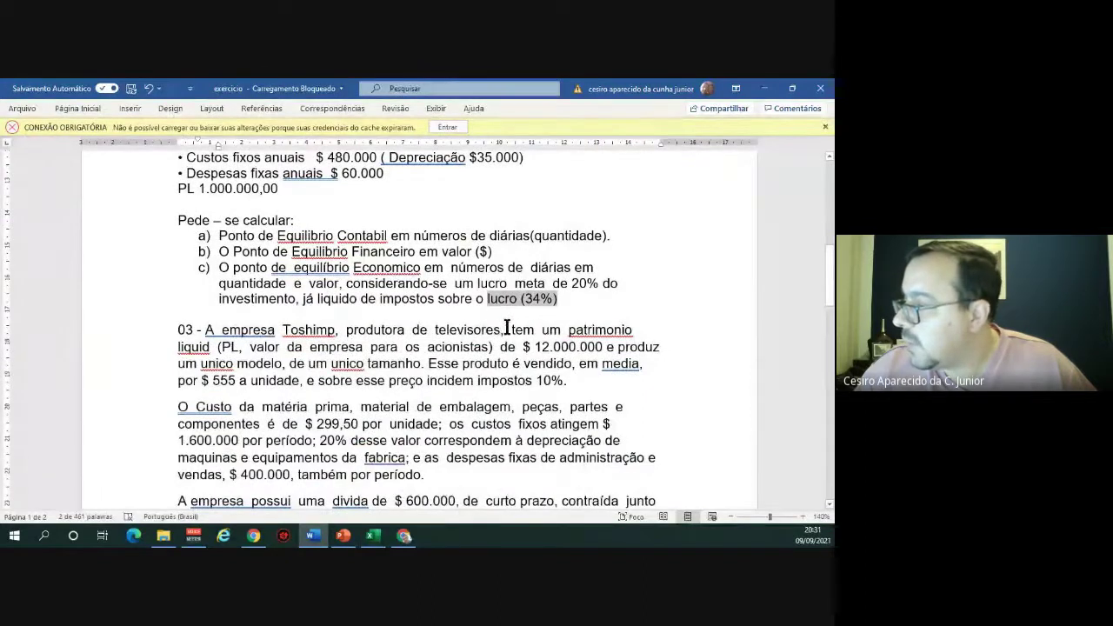
left_click(209, 347)
type("o")
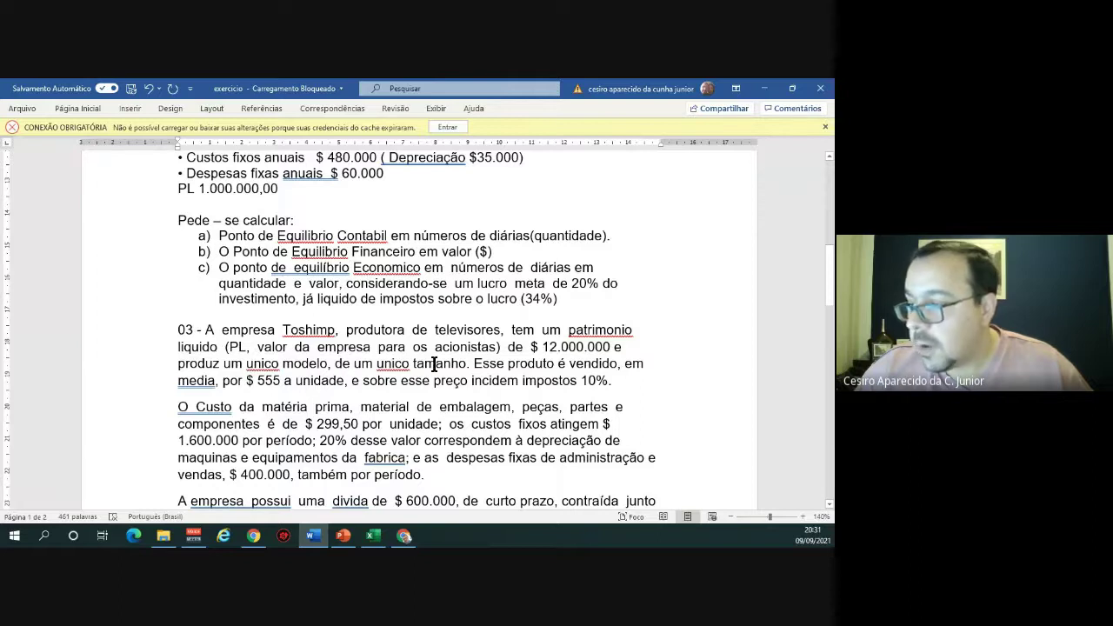
scroll(434, 363, "down", 1)
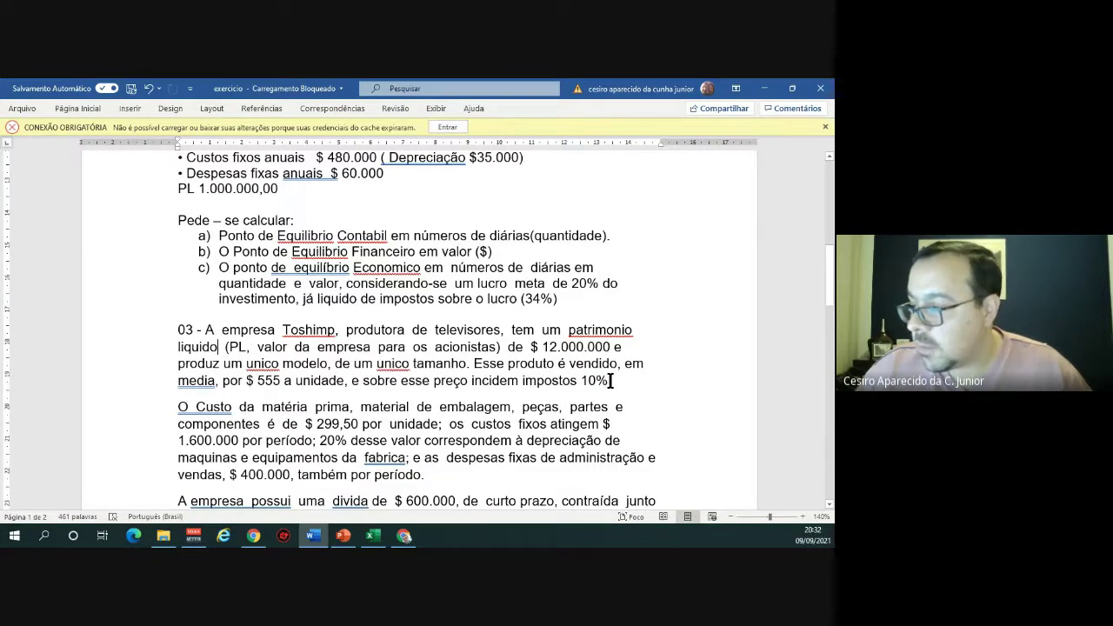
Return to the Excel workbook and enter the label RB in G1 with the value 555 in H1.
key("alt+Tab")
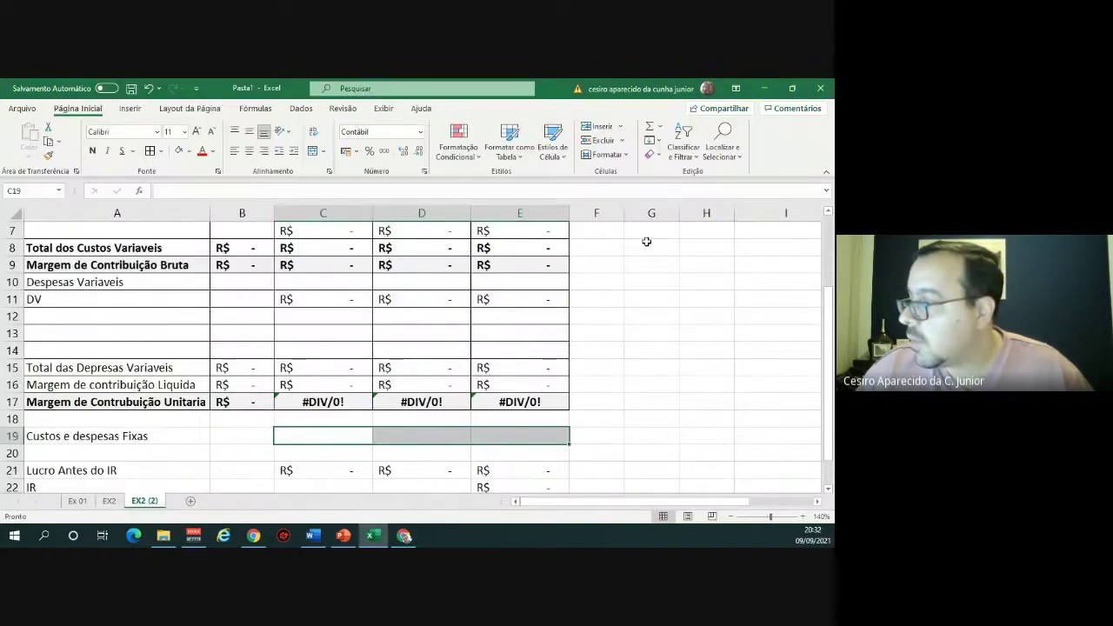
scroll(645, 241, "up", 3)
left_click(671, 232)
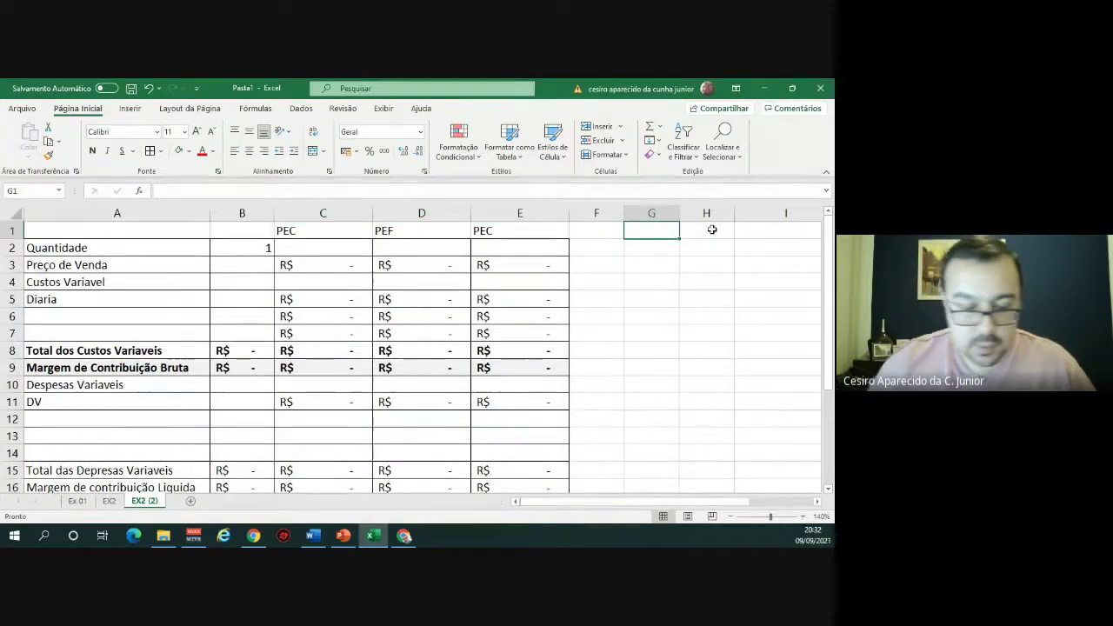
type("RB")
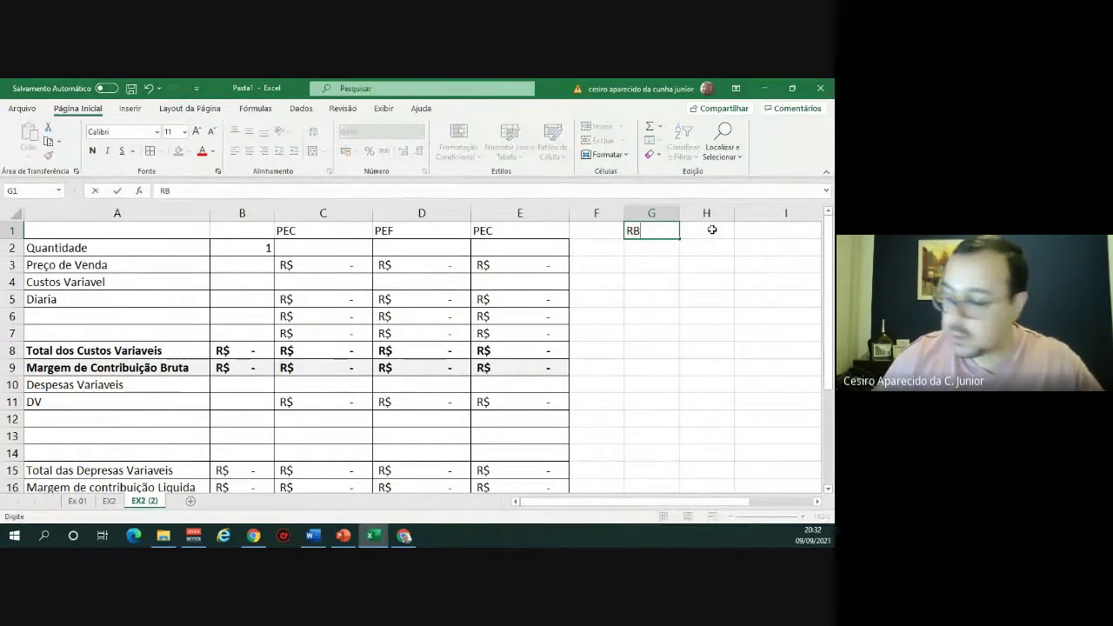
left_click(713, 230)
type("500")
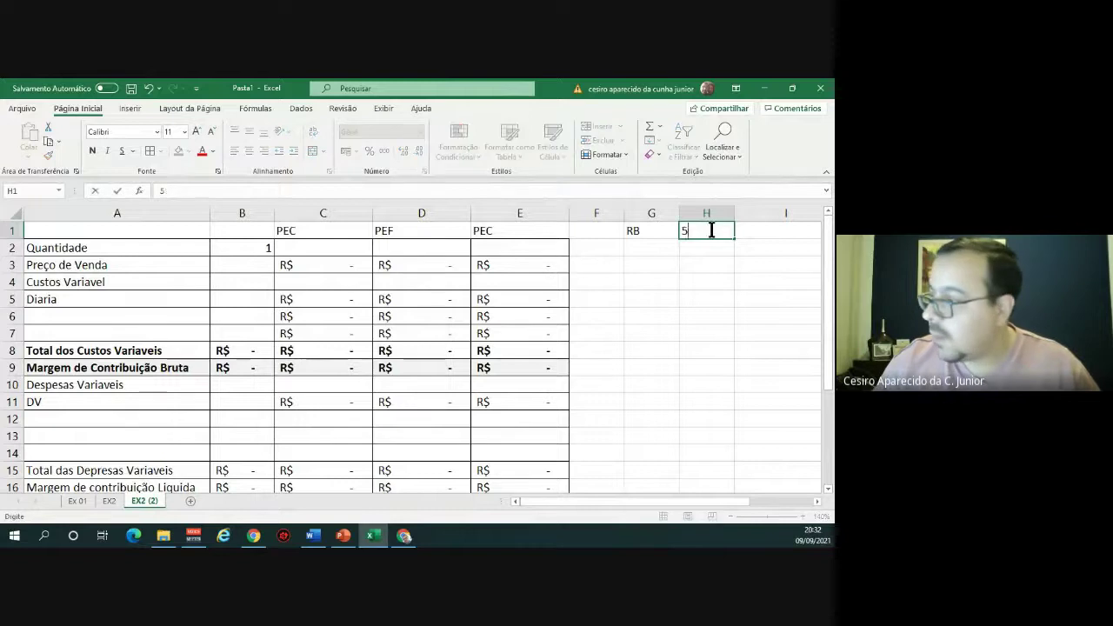
key("BackSpace")
key("BackSpace")
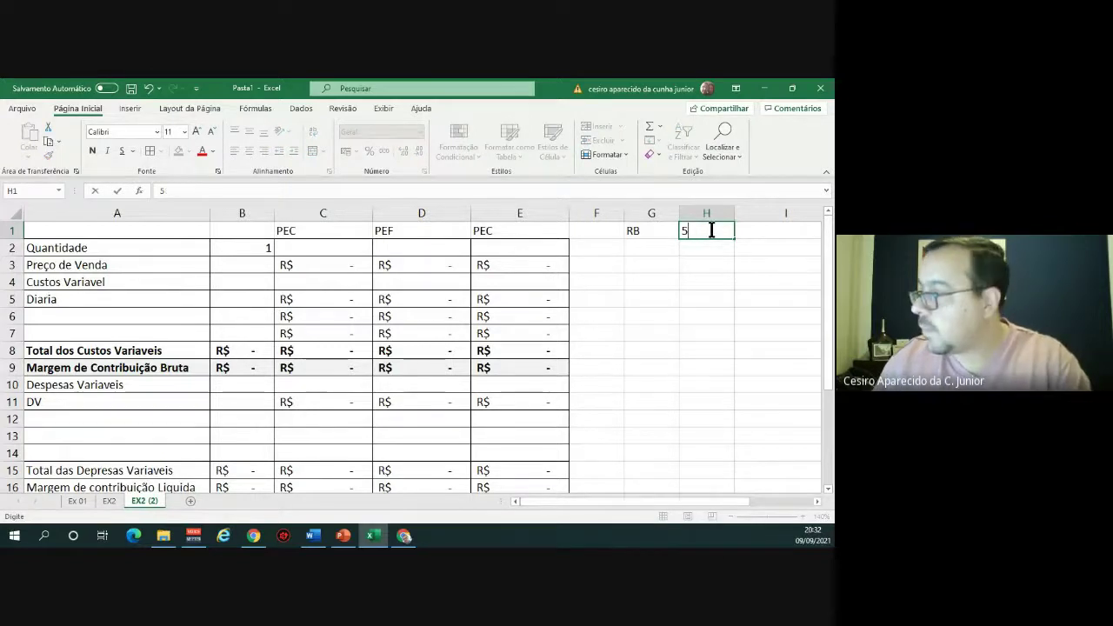
type("5")
key("Return")
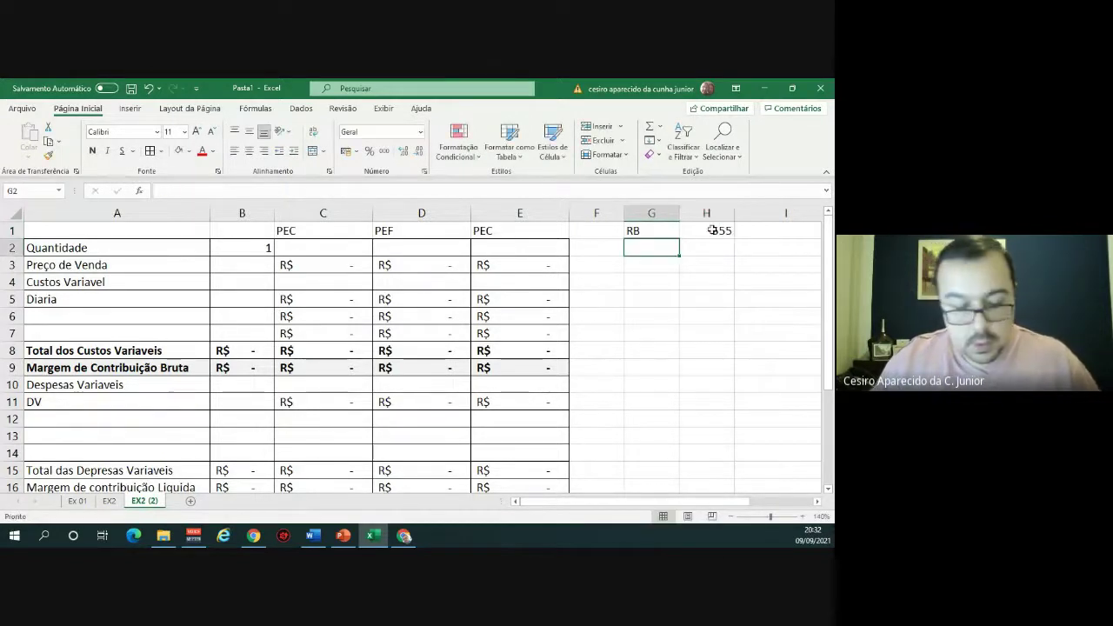
Add the label Imp in G2 and calculate the 10% tax in H2 with =H1*,1.
type("Imp")
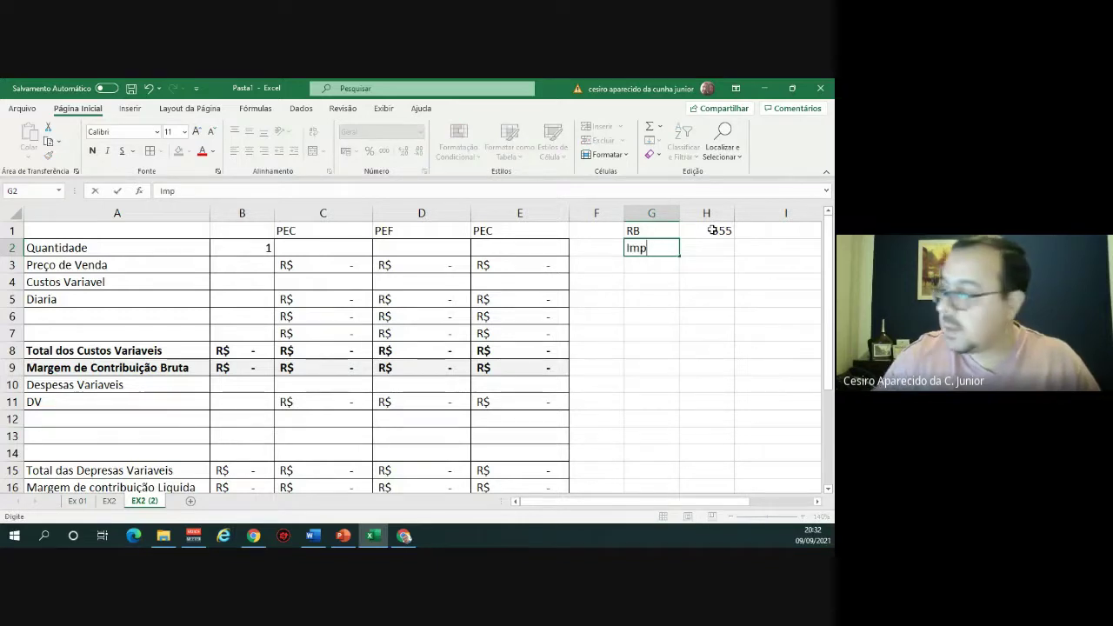
key("Tab")
type("=")
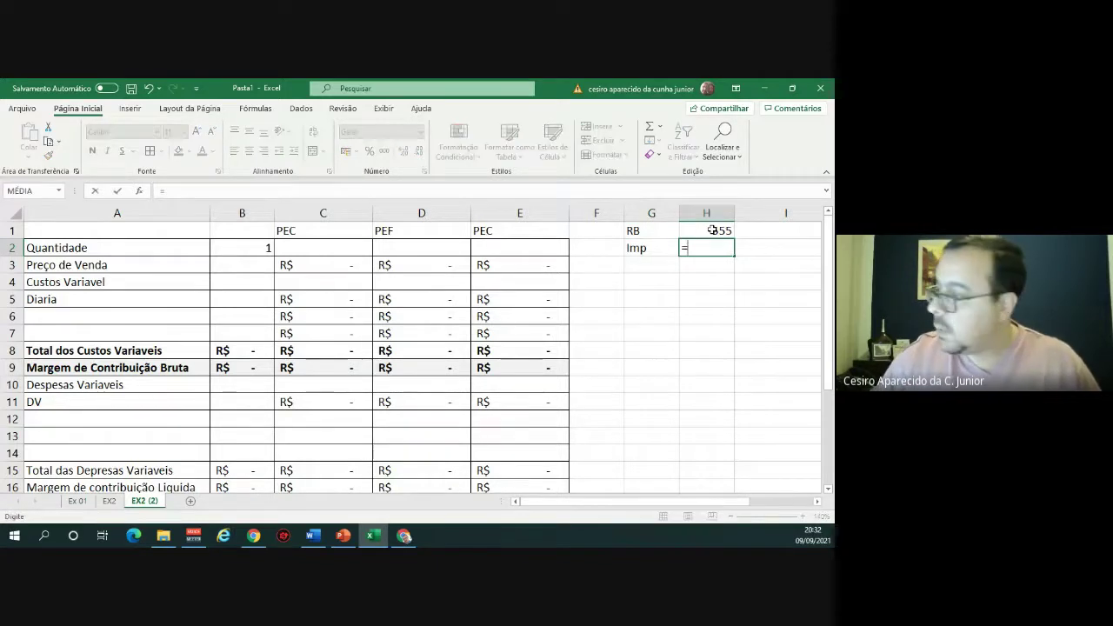
left_click(712, 231)
type("*")
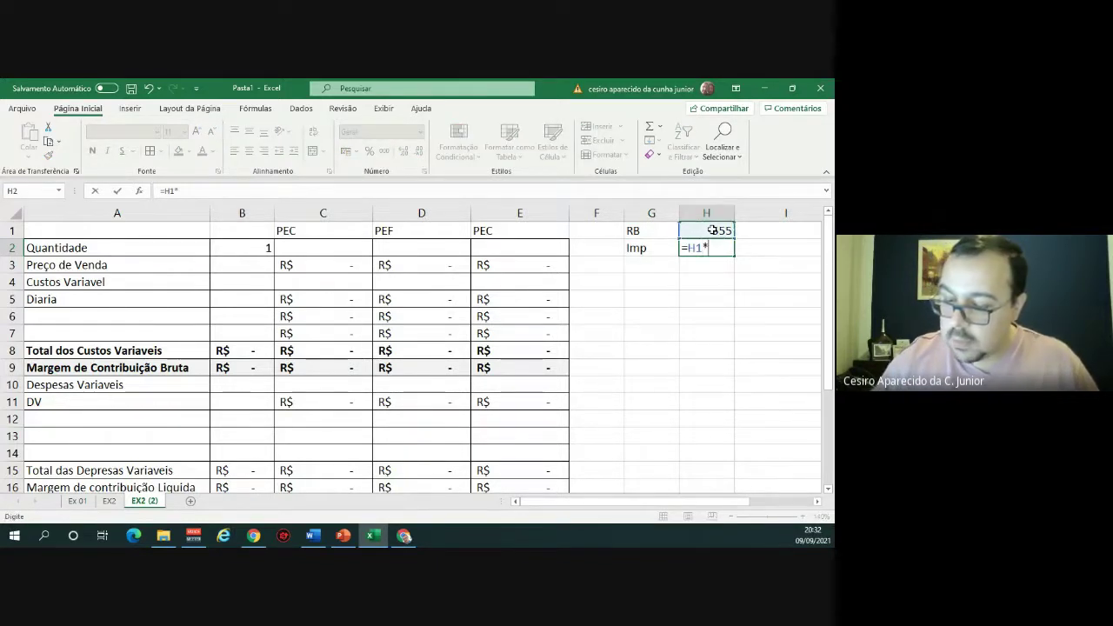
type(",1")
key("Return")
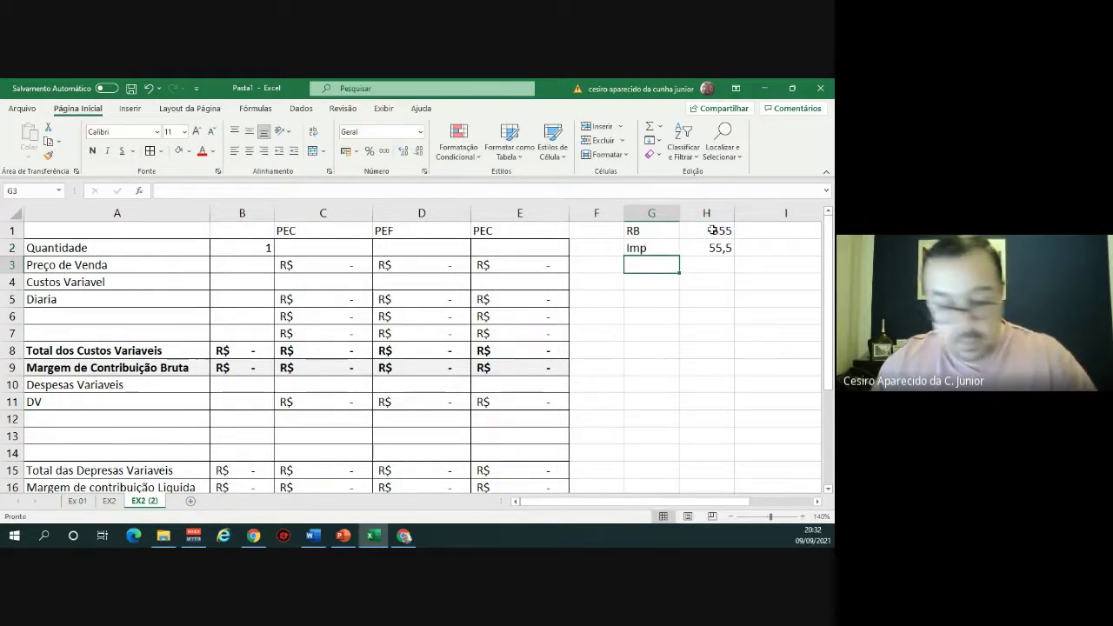
Add the label RL in G3 and calculate the net revenue in H3 with =H1-H2.
type("RL")
key("Tab")
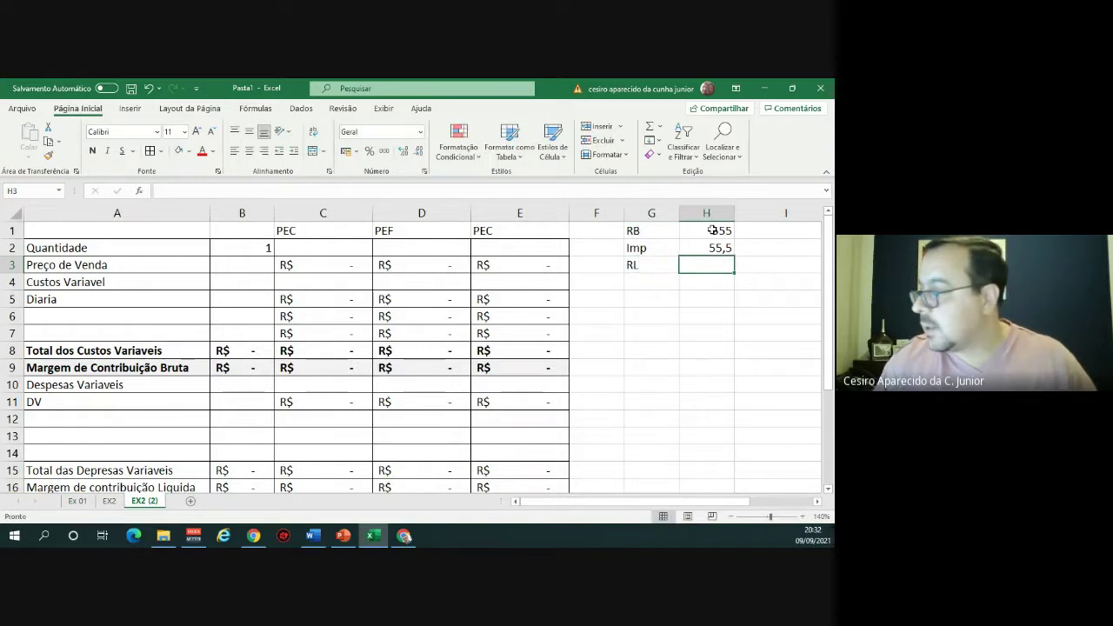
type("=")
left_click(713, 231)
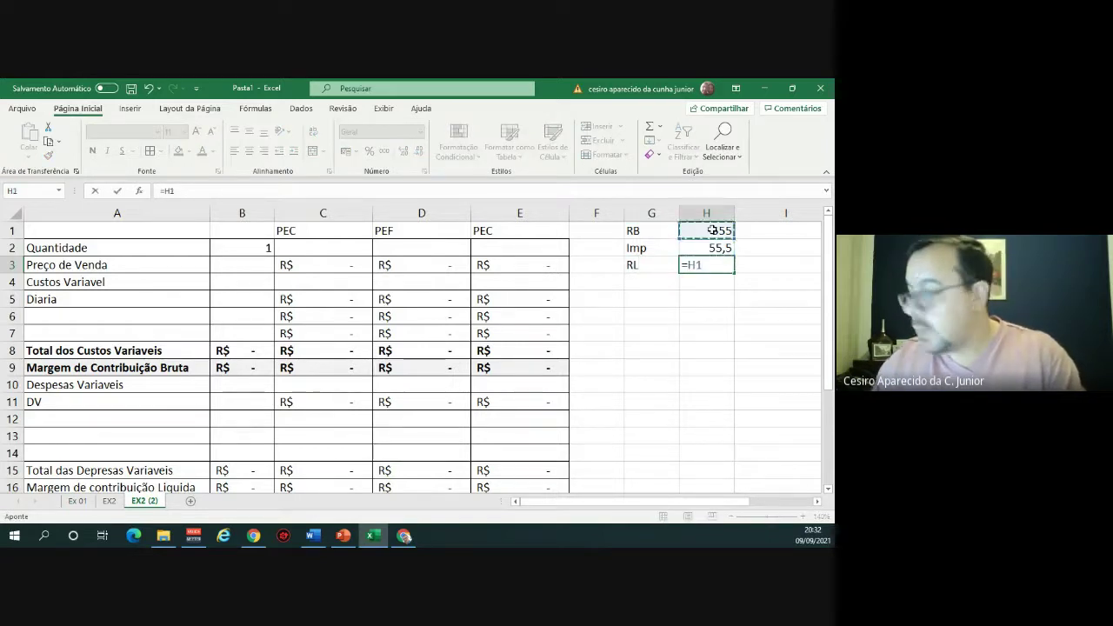
type("-")
key("Up")
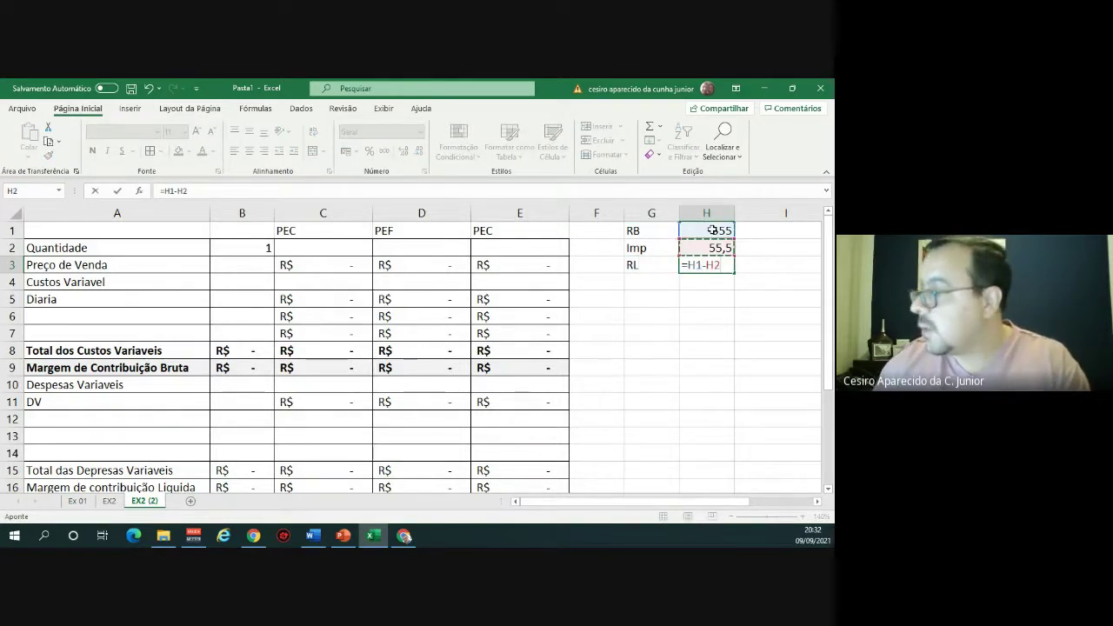
key("Return")
key("Up")
key("Right")
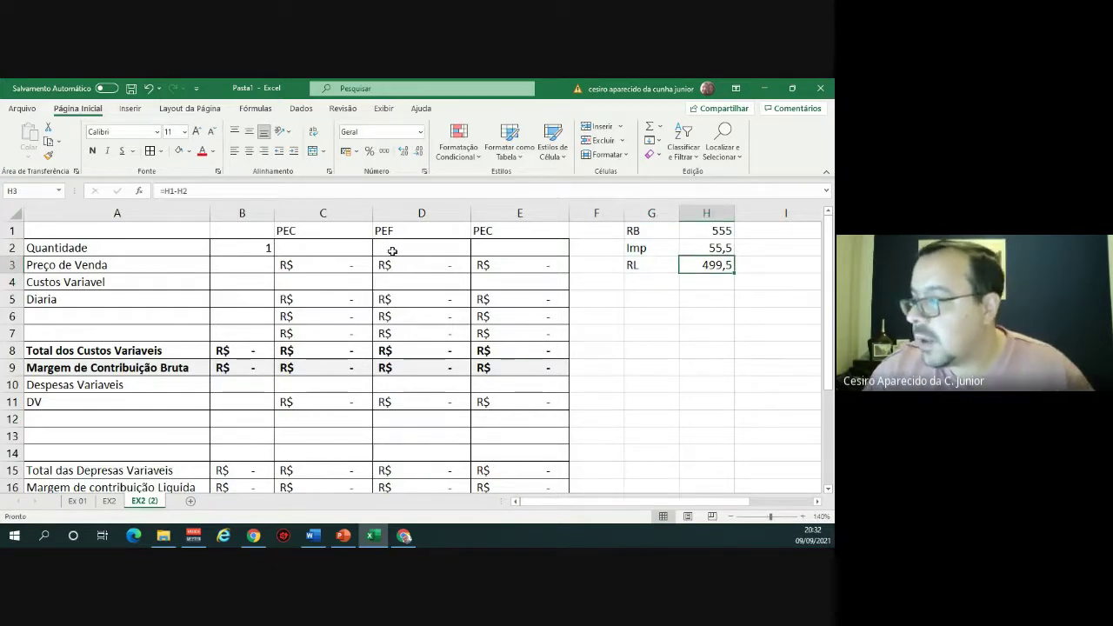
Set the unit Preço de Venda in B3 to 499,50.
left_click(234, 269)
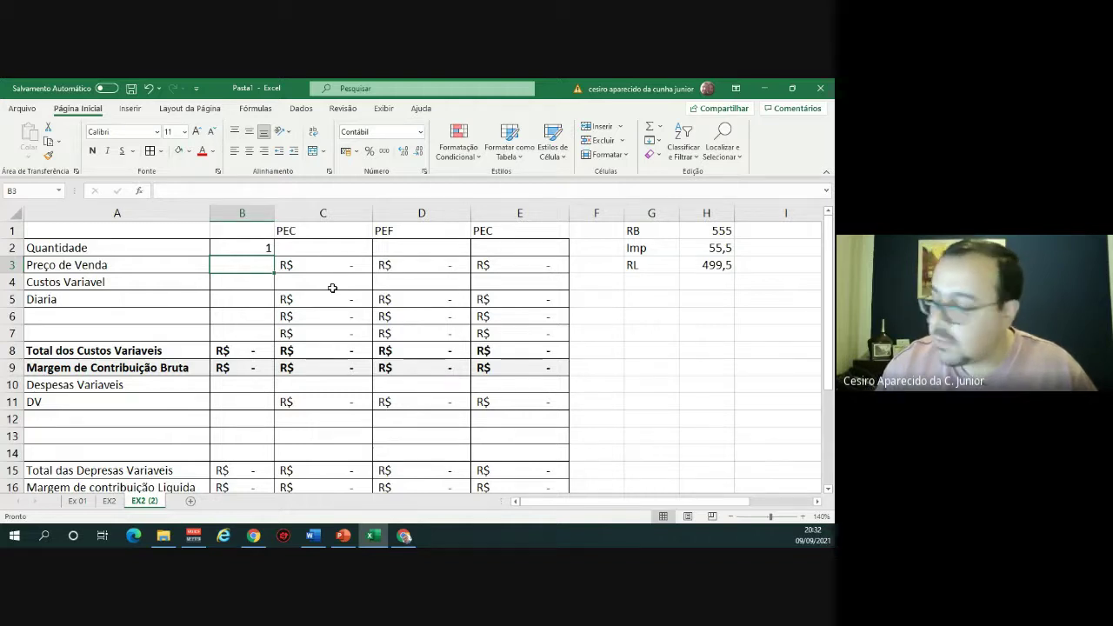
type("499")
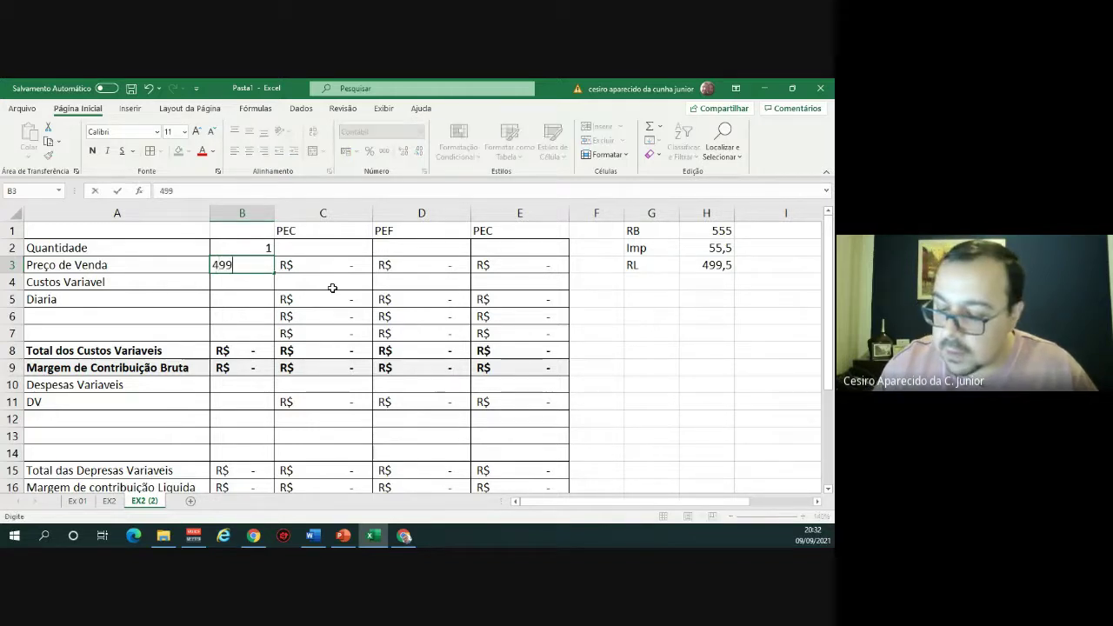
type(",50")
key("Return")
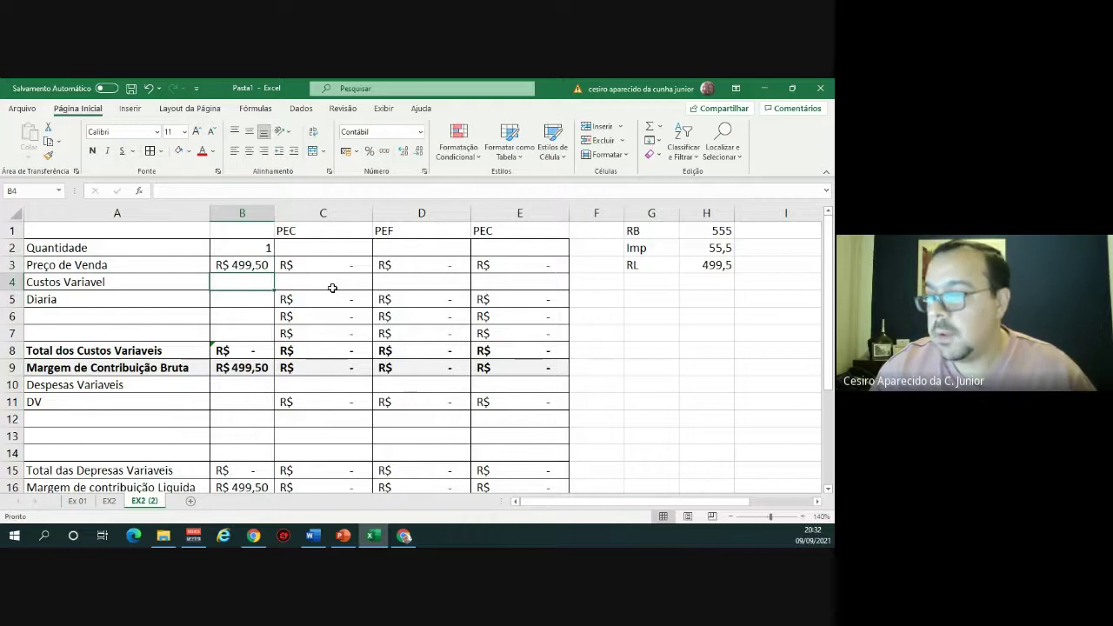
Clear the Diaria label in A5 and switch to the exercise 03 statement in Word.
key("Down")
key("Left")
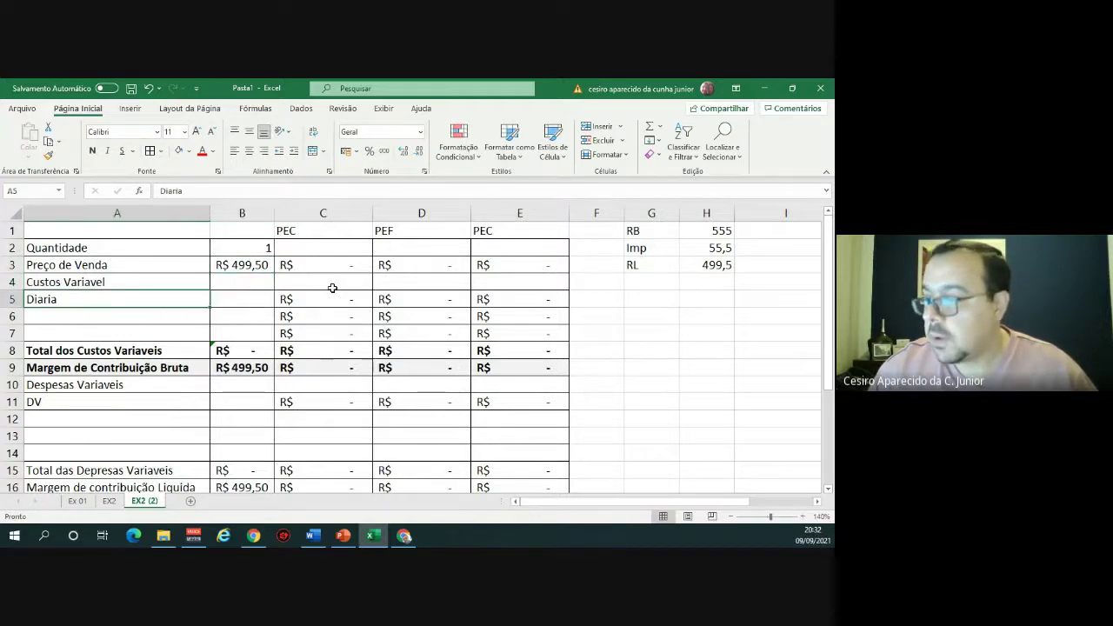
key("Delete")
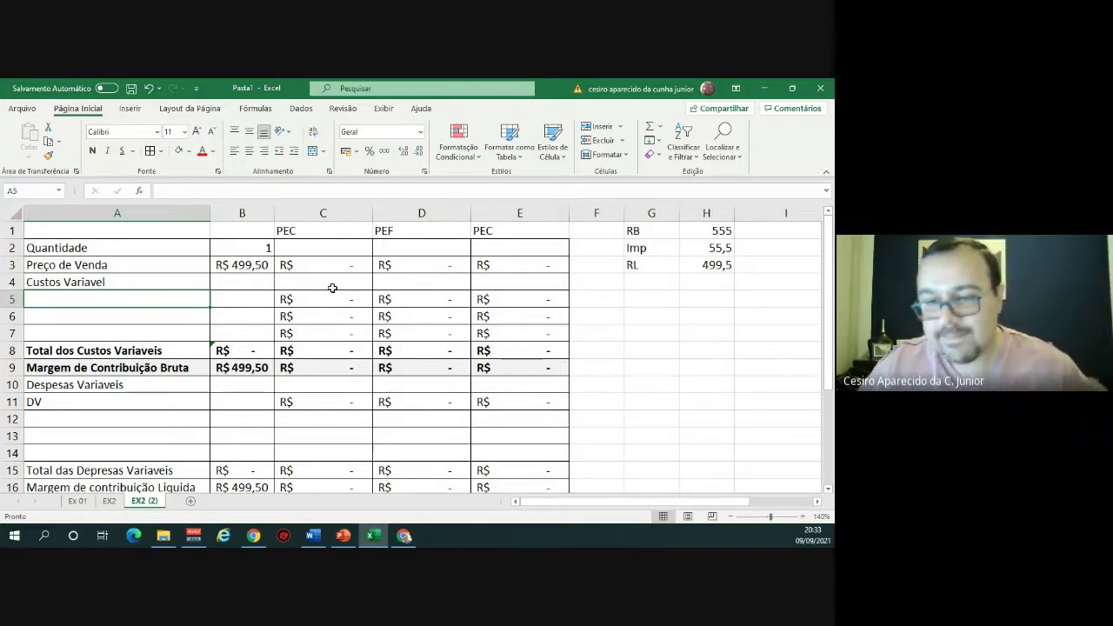
key("alt+Tab")
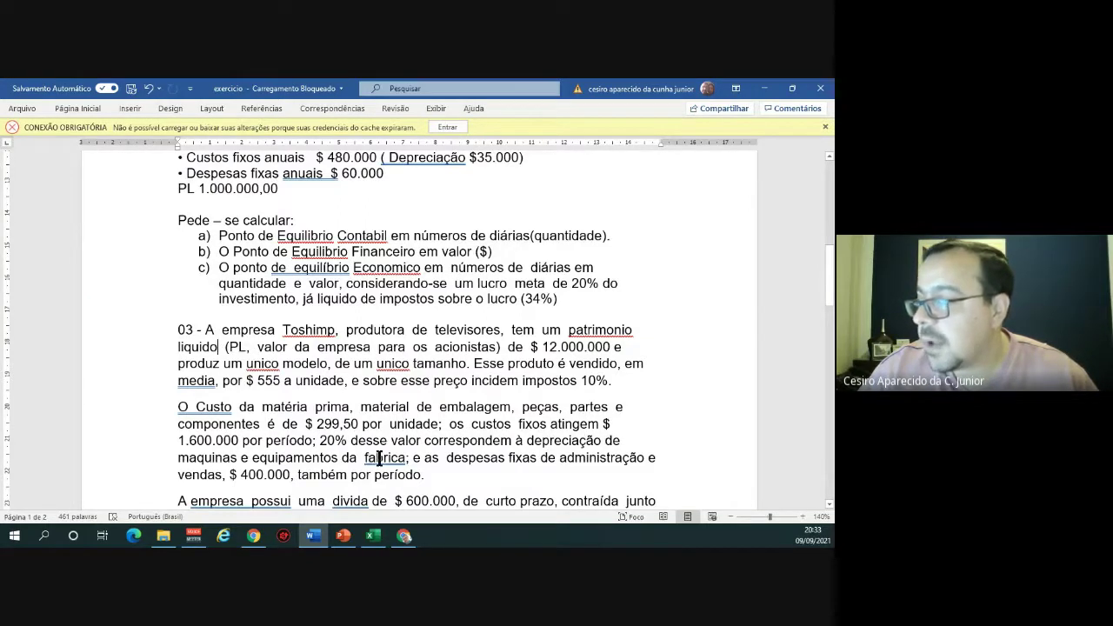
Read the exercise 03 statement, then in Excel label A5 as CV and set its unit cost in B5 to 299,50.
scroll(379, 448, "down", 1)
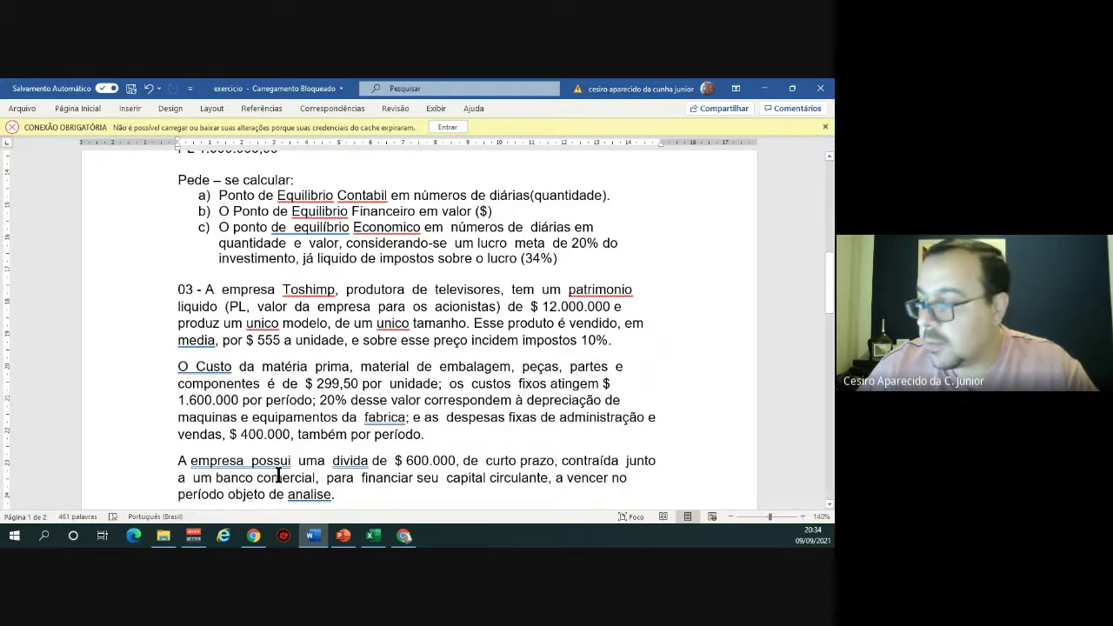
scroll(279, 476, "down", 3)
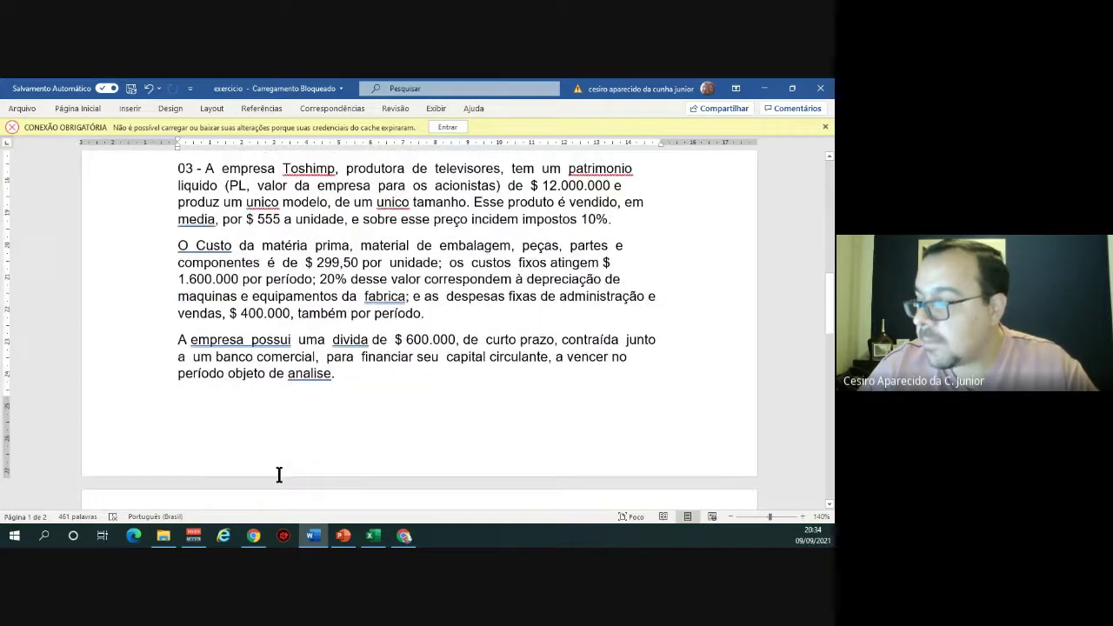
scroll(279, 475, "down", 5)
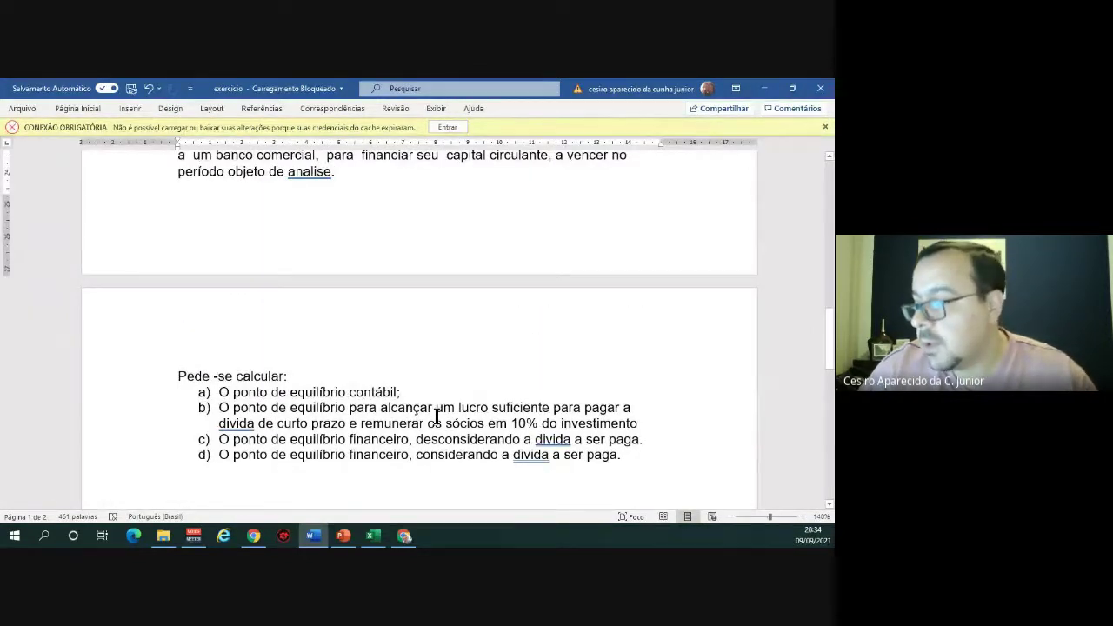
scroll(485, 421, "up", 6)
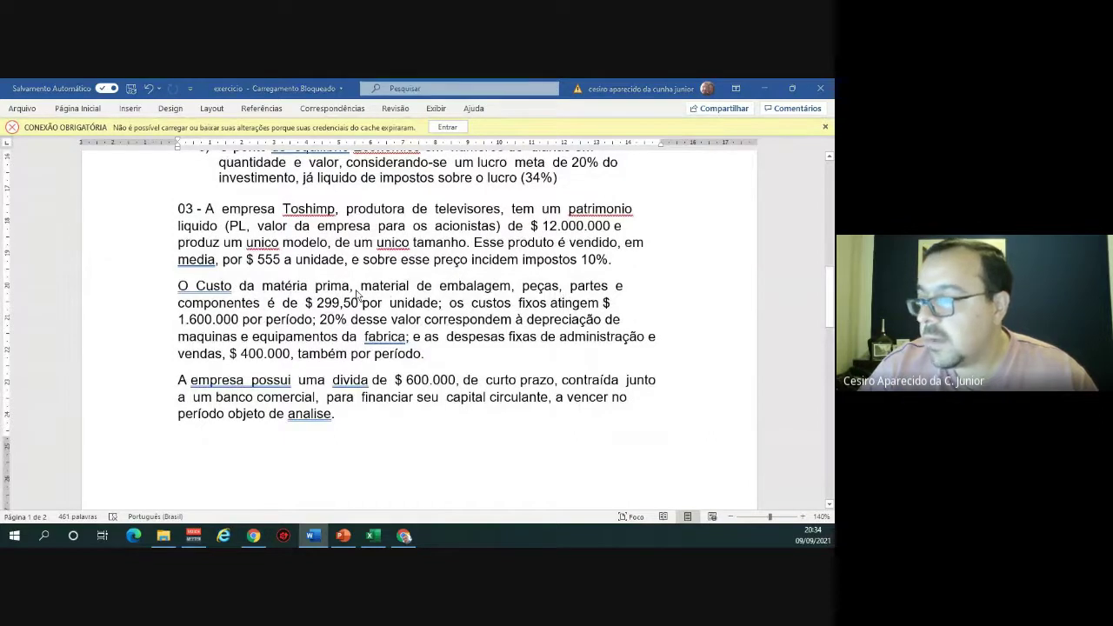
key("alt+Tab")
type("CV")
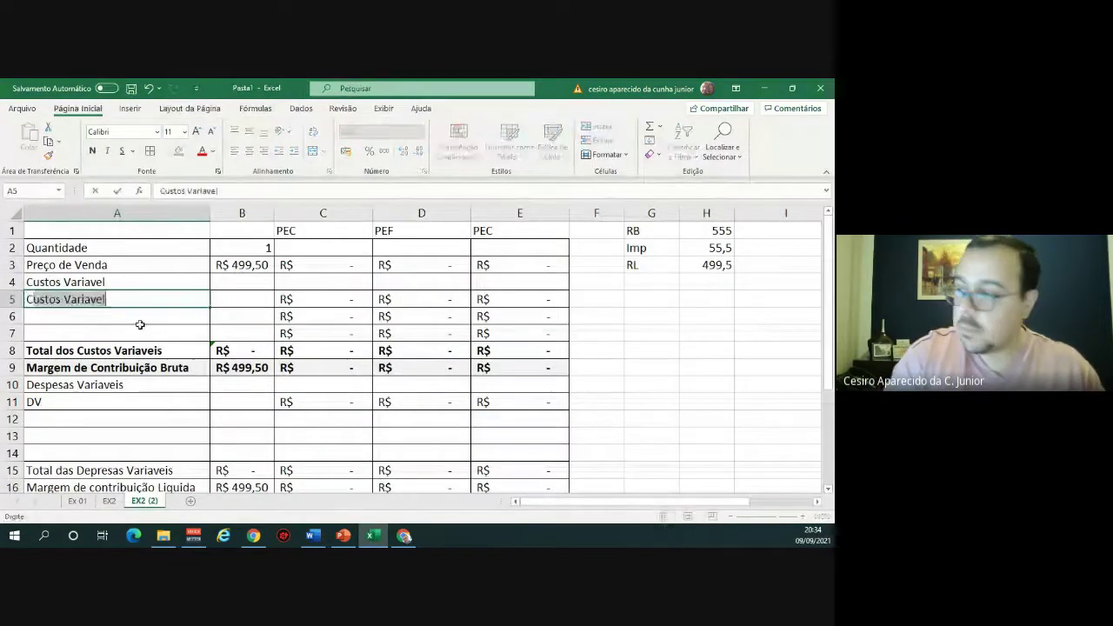
key("Tab")
type("299")
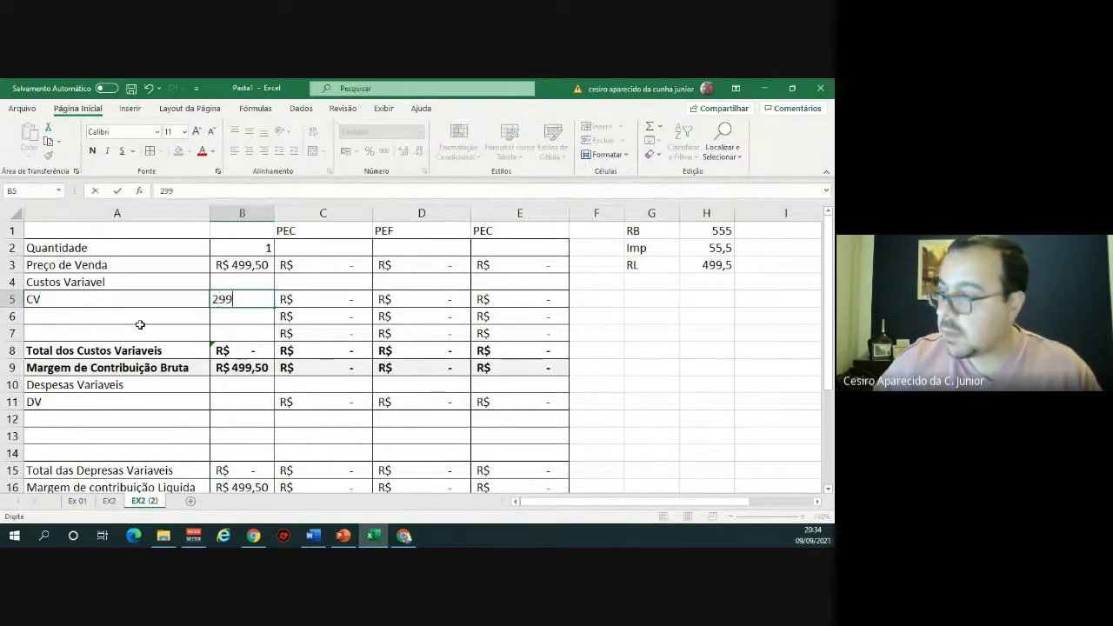
type(",50")
left_click(140, 324)
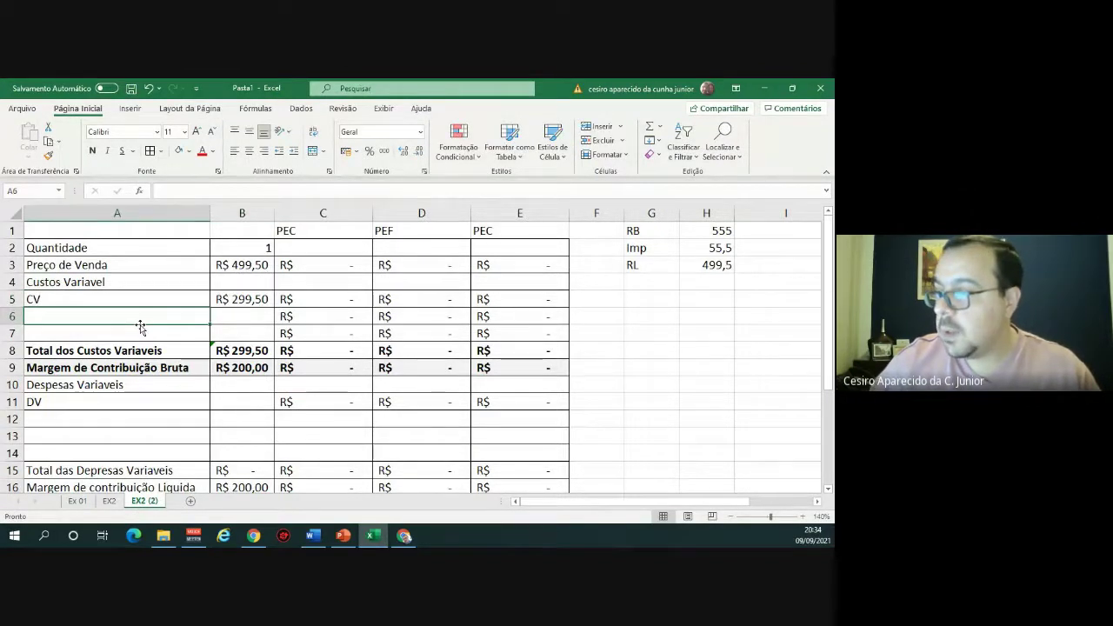
Check the expenses in the Word statement and set the unit DV in B11 of the Excel sheet to 0.
key("Down")
key("Down")
key("Down")
key("Right")
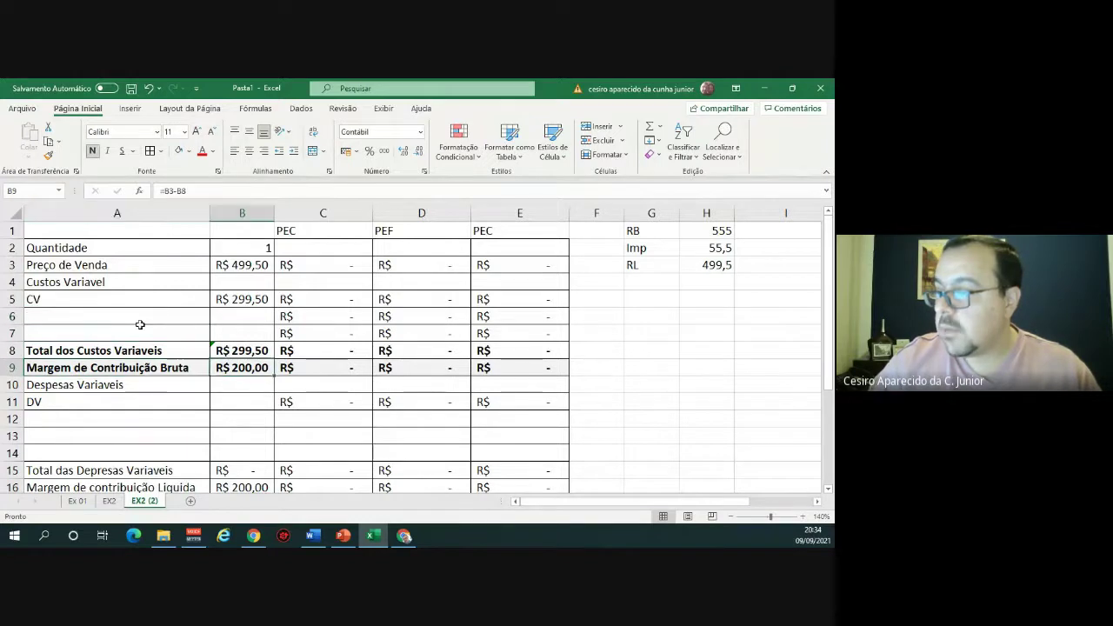
key("Down")
key("Down")
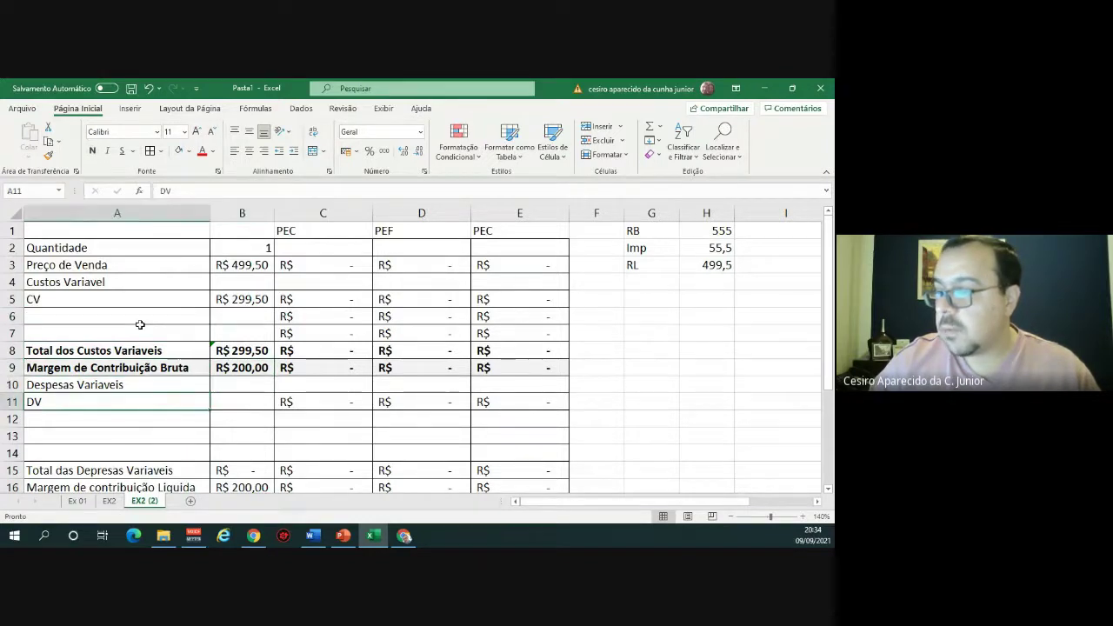
key("alt+Tab")
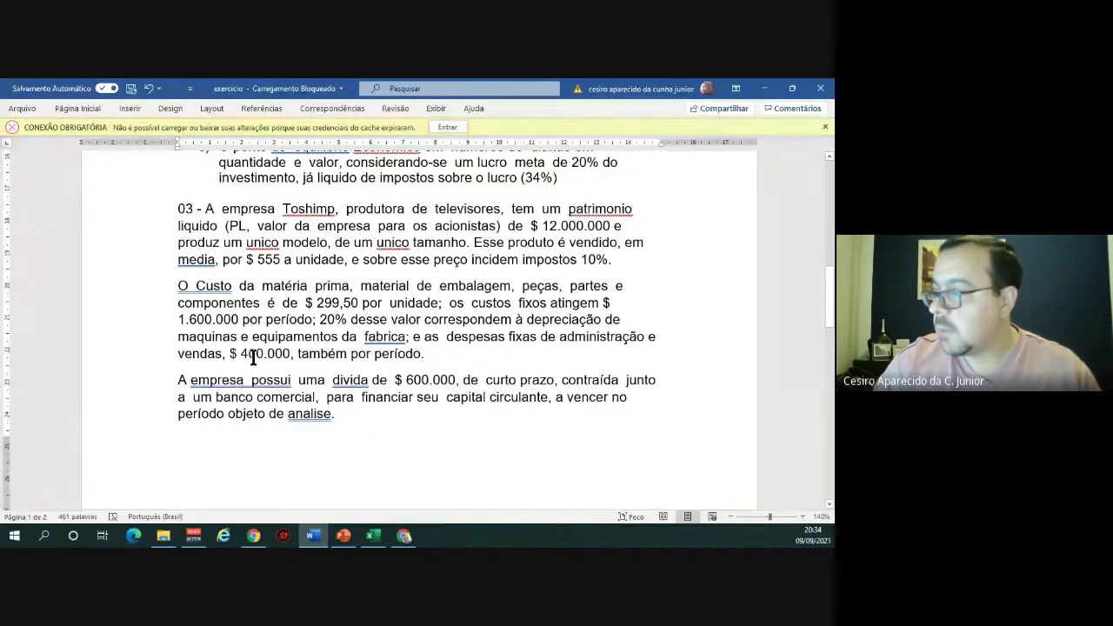
left_click_drag(240, 353, 374, 354)
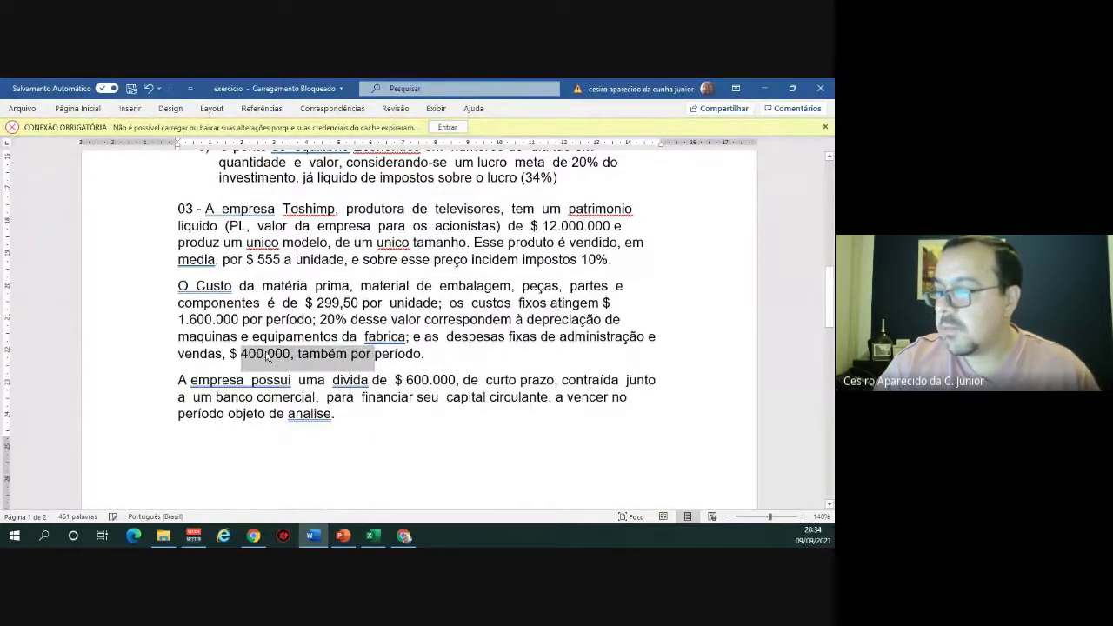
key("alt+Tab")
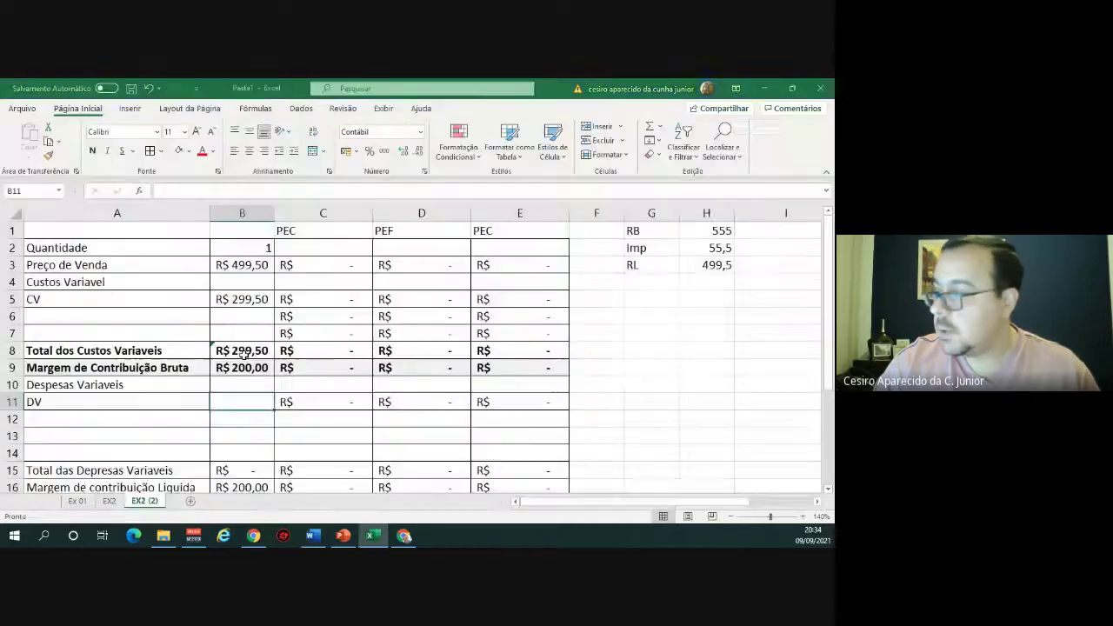
type("0")
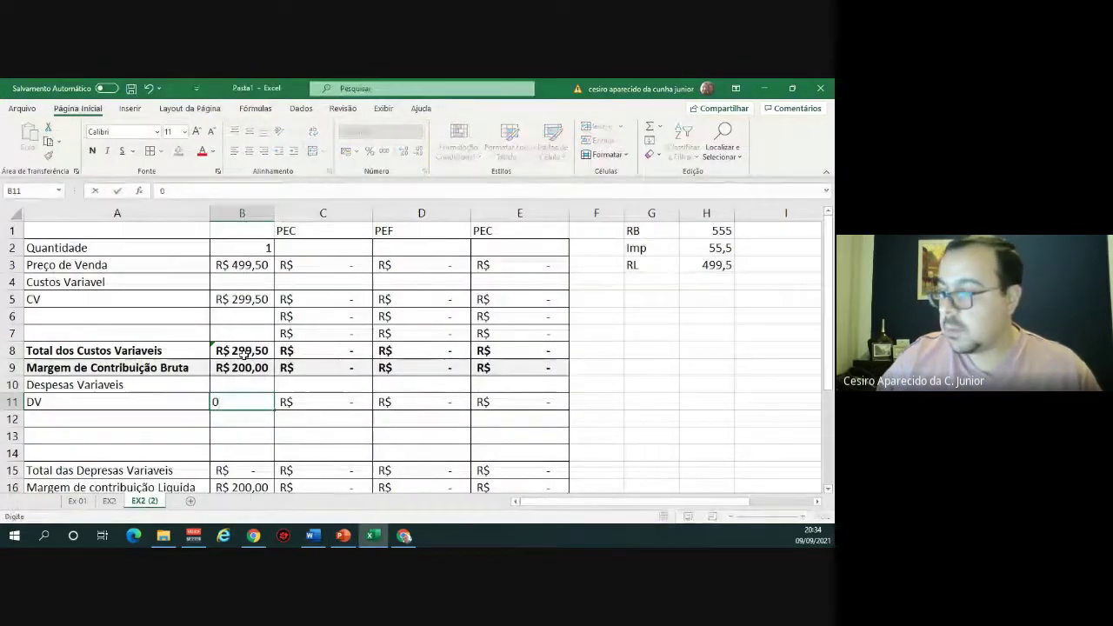
key("Return")
Replace the DV formulas in C11:E11 with 0.
key("Down")
key("Down")
key("Down")
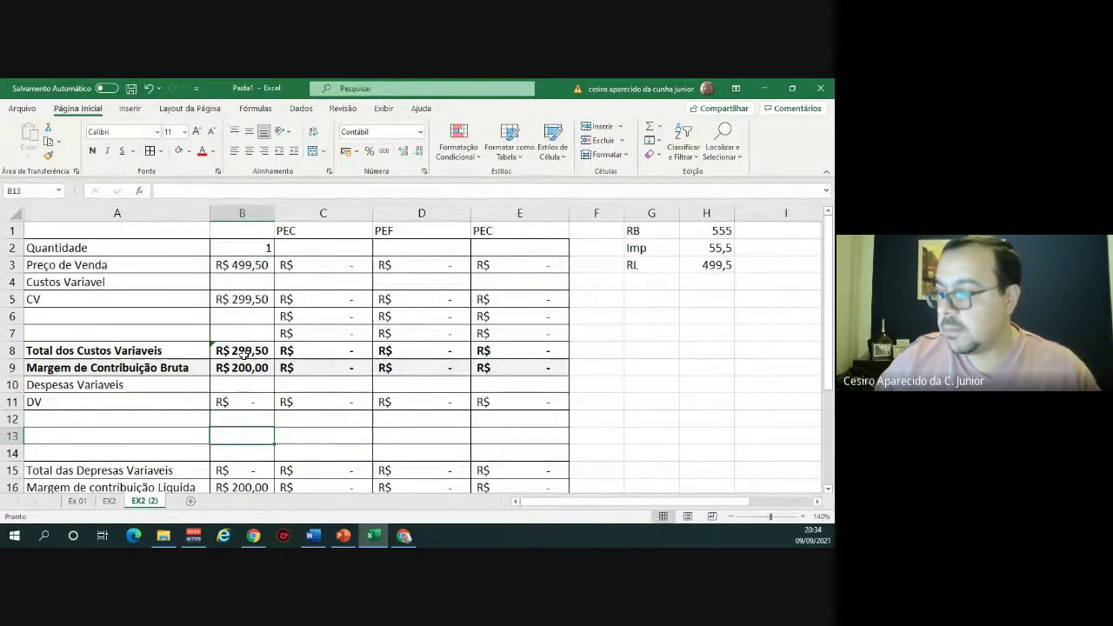
key("Up")
key("Up")
key("Up")
key("Up")
key("Right")
key("Right")
key("Right")
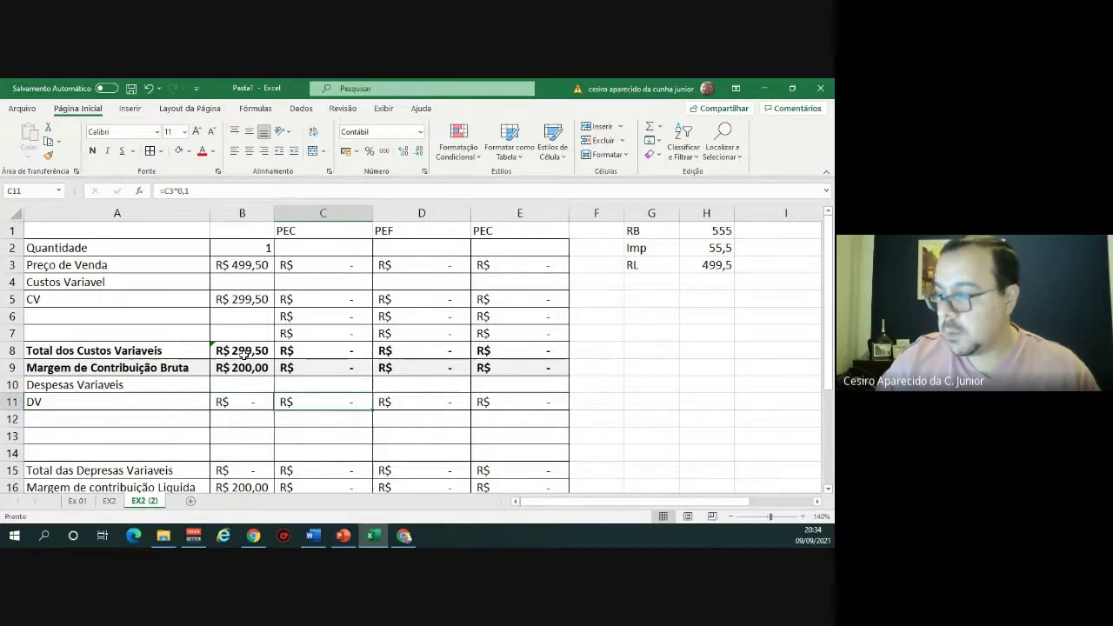
type("0")
key("Right")
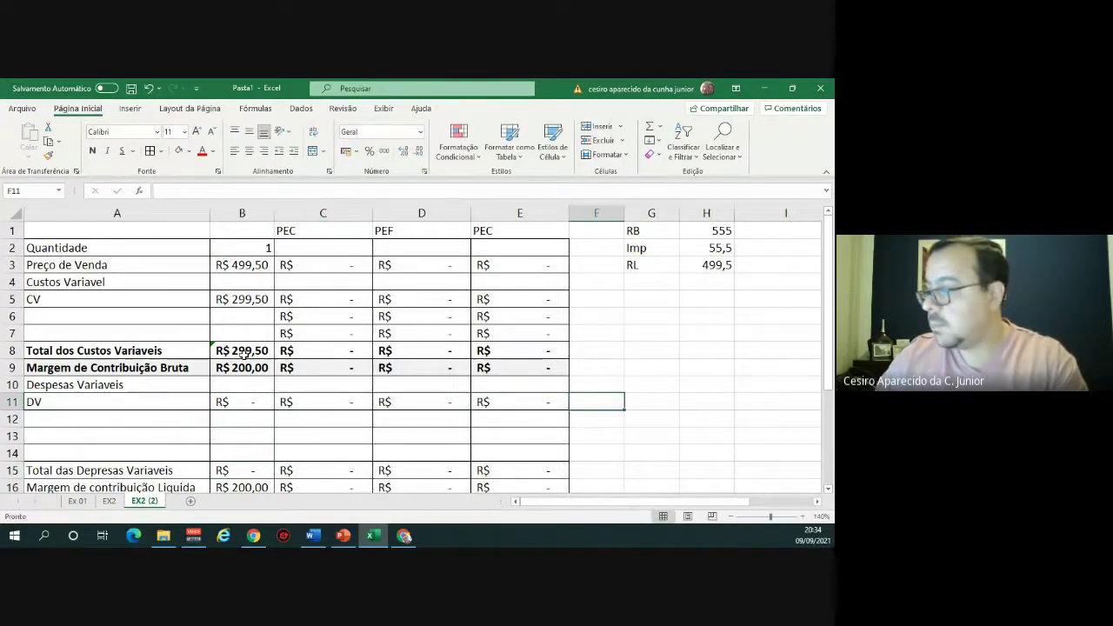
key("Left")
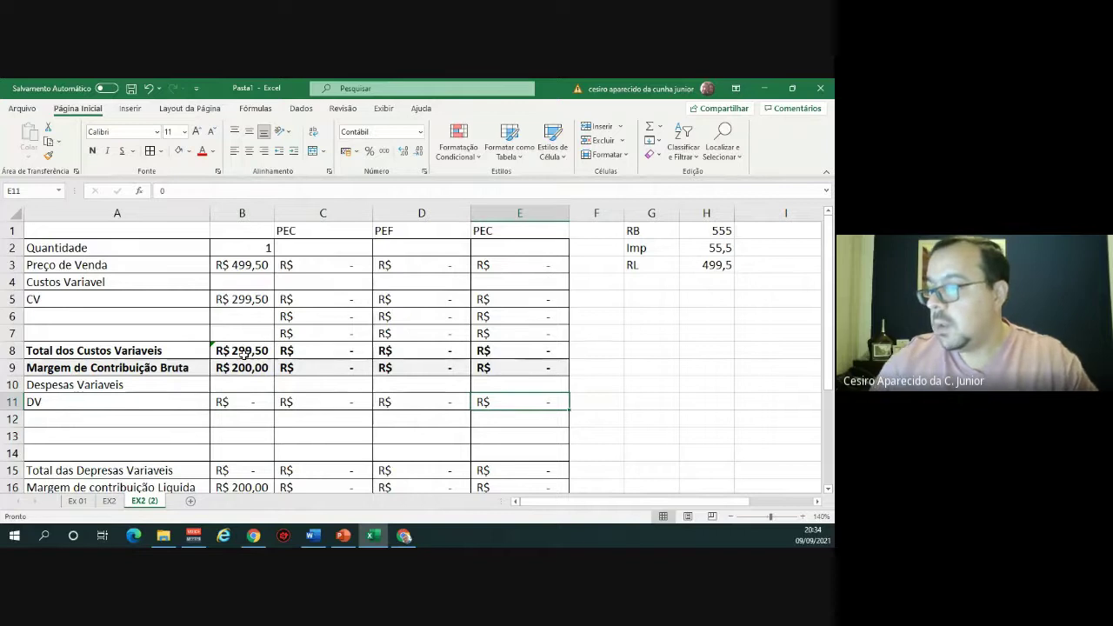
Add the label PEC in G6, below the revenue figures.
scroll(149, 392, "down", 1)
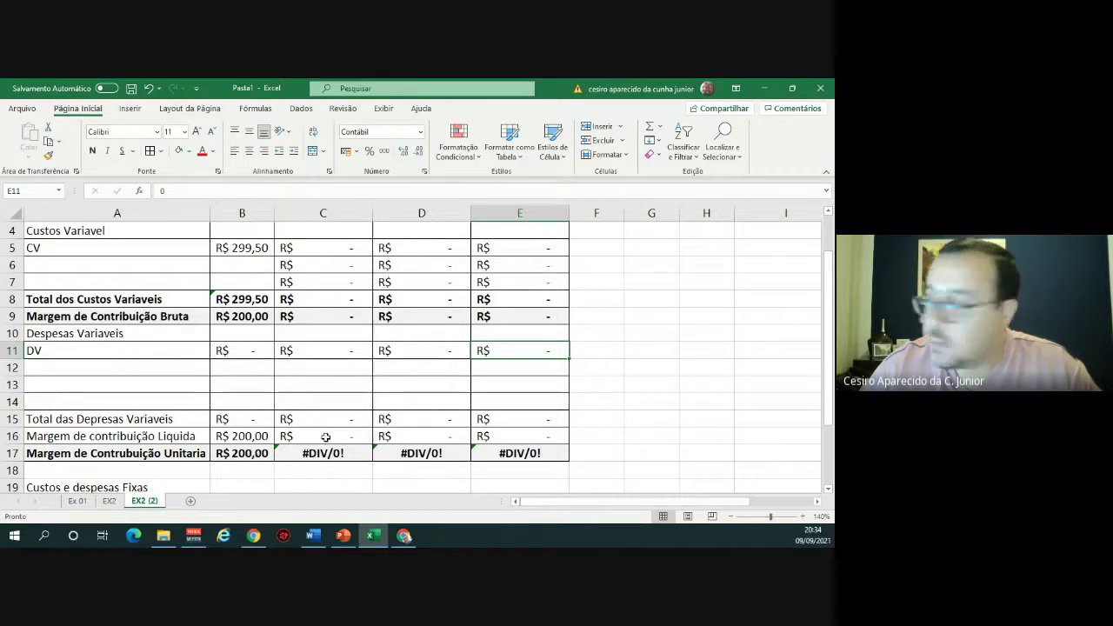
scroll(334, 435, "up", 1)
left_click(664, 319)
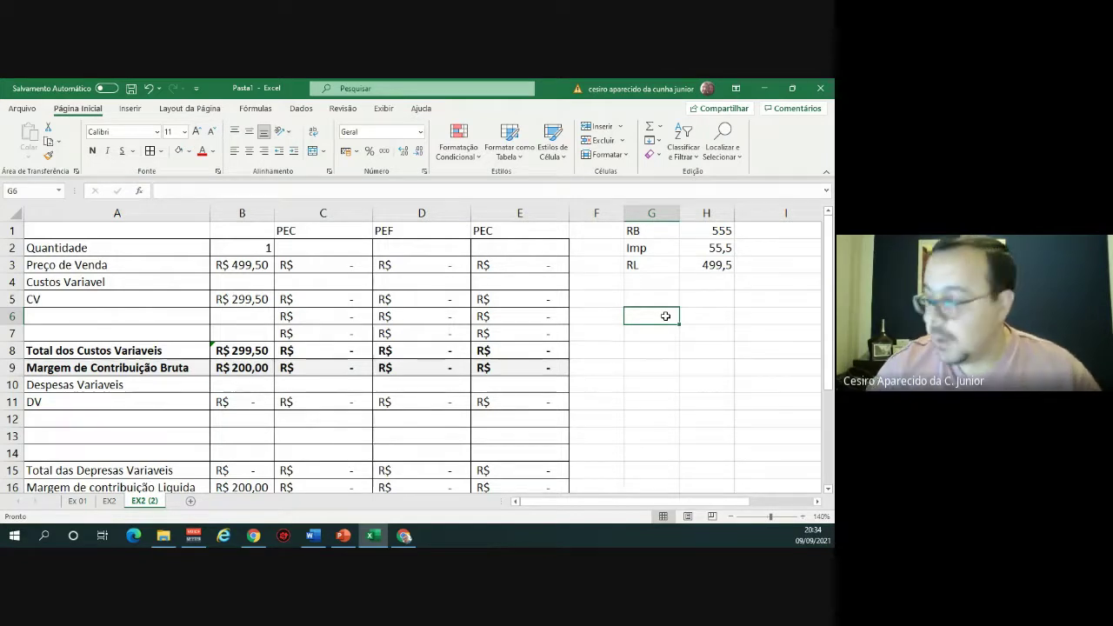
type("PEC")
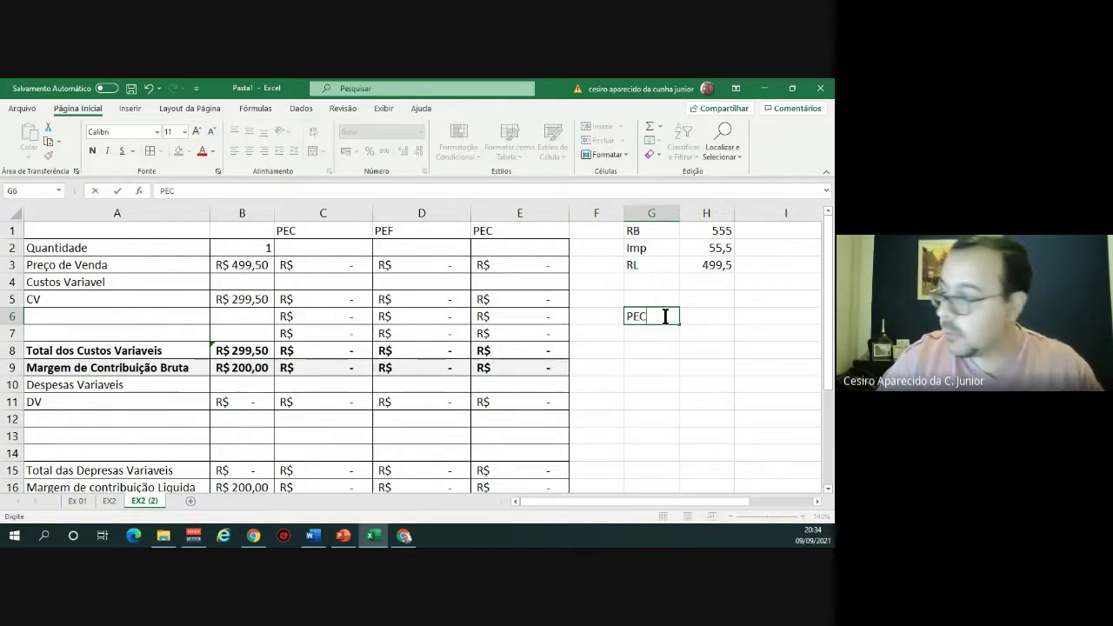
key("Tab")
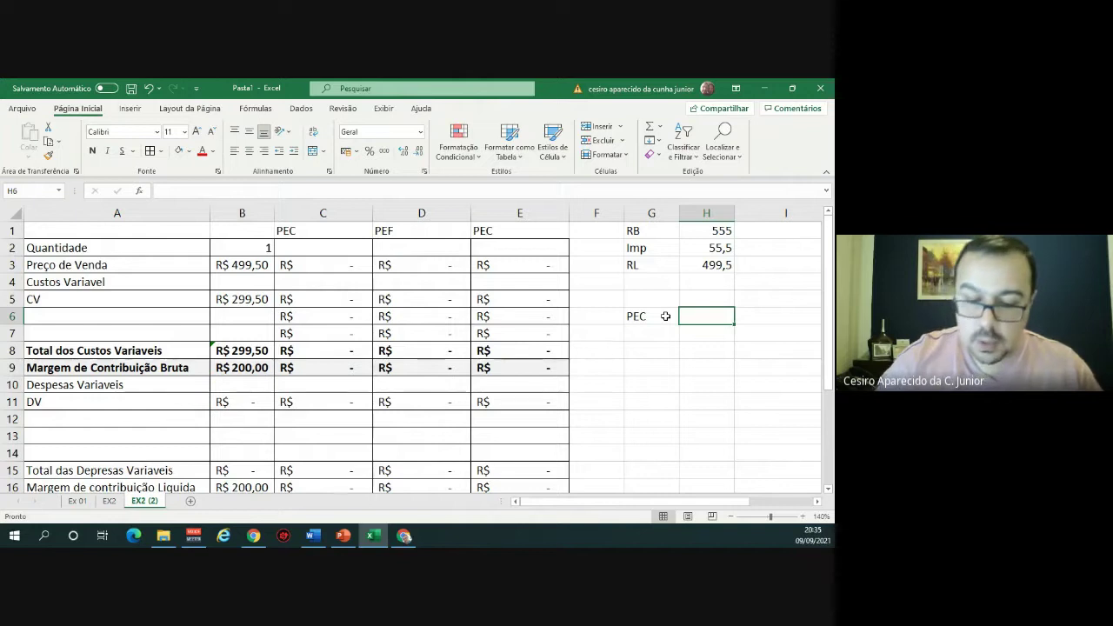
Calculate the break-even quantity in H6 with =(1600000+400000)/200, taking the fixed costs and expenses from the Word statement.
type("=(")
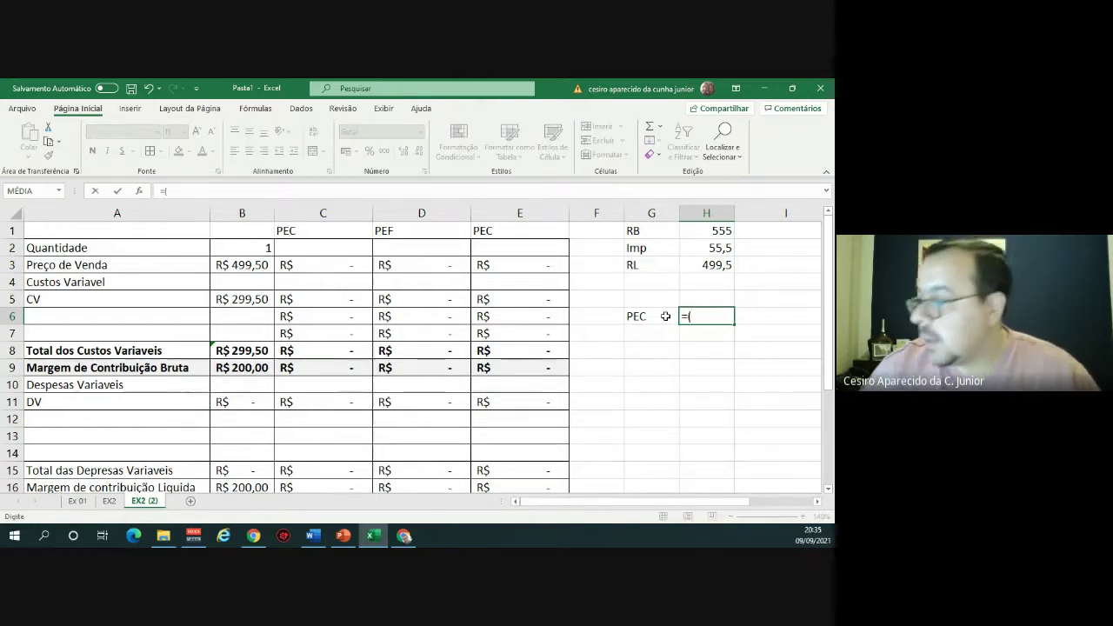
key("alt+Tab")
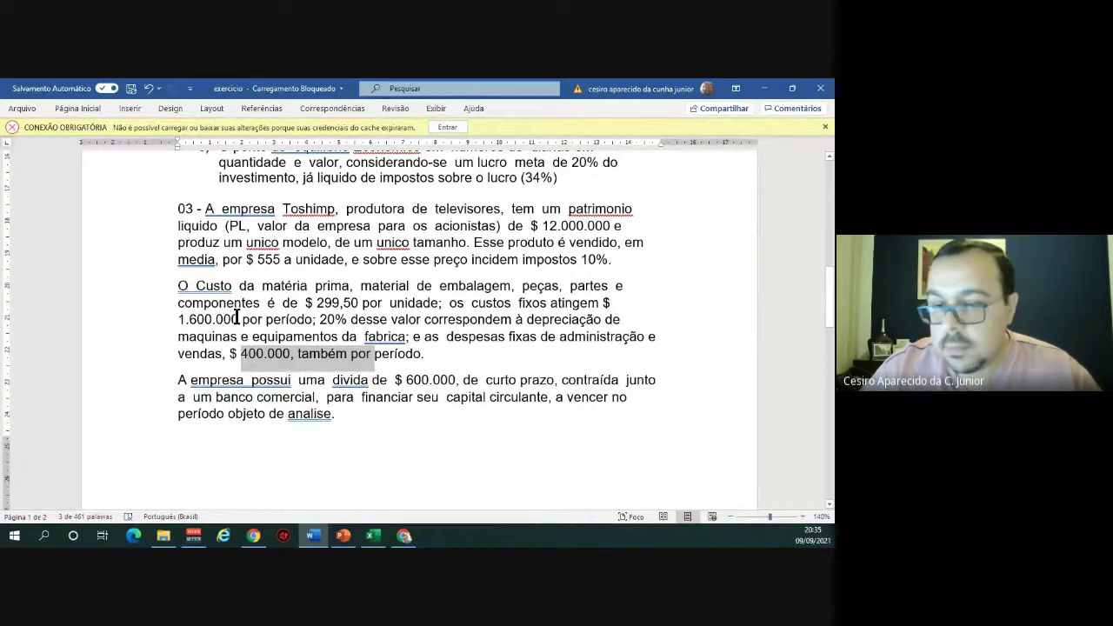
key("alt+Tab")
type("160")
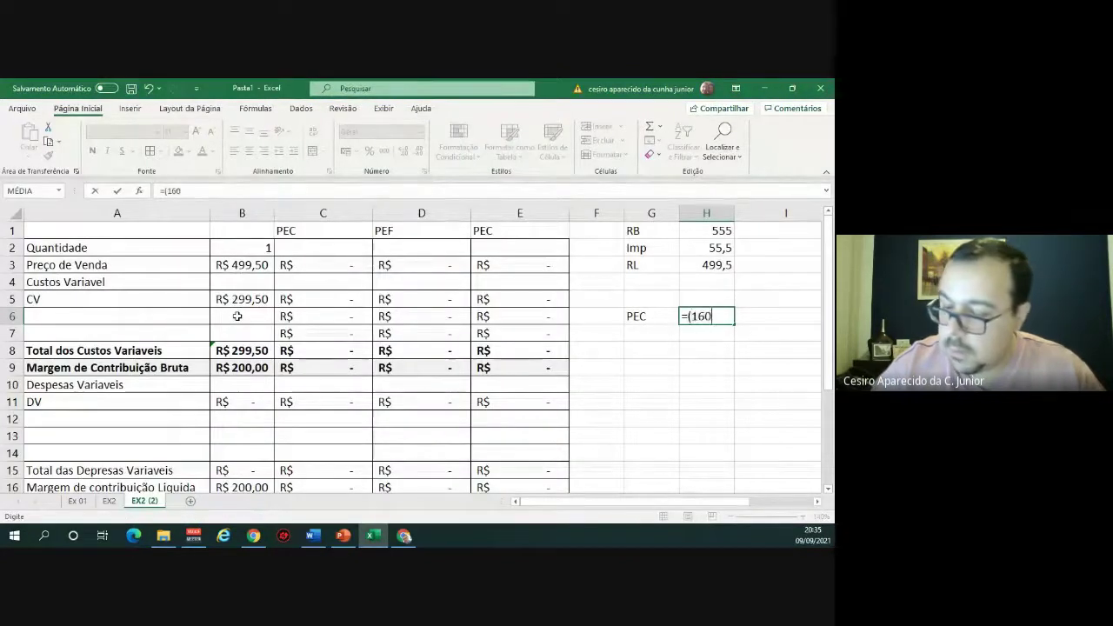
type("0000+")
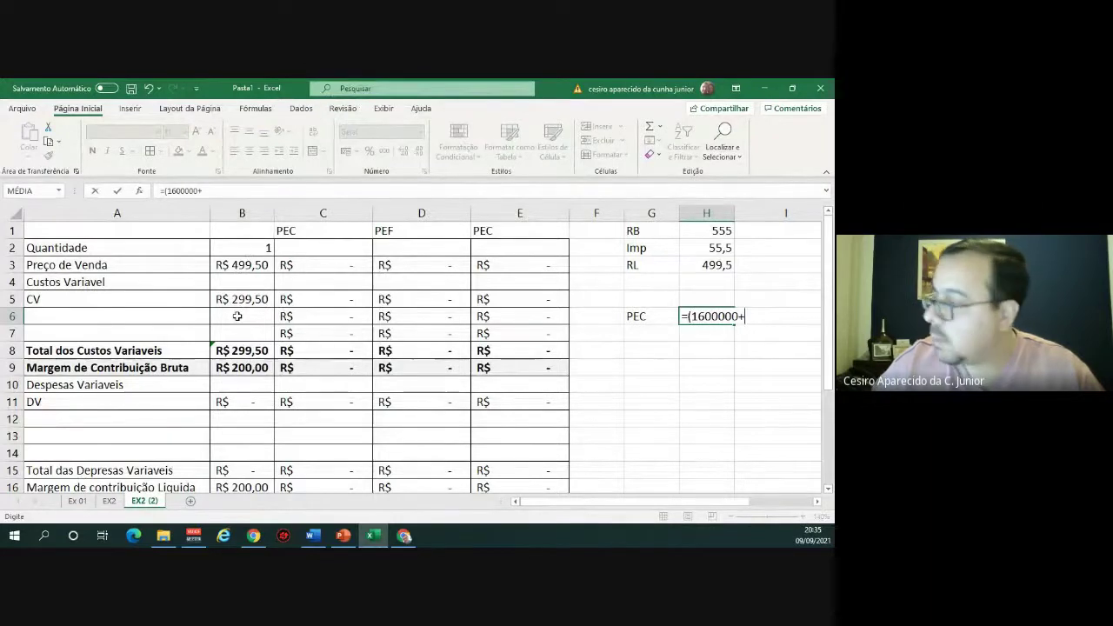
key("alt+Tab")
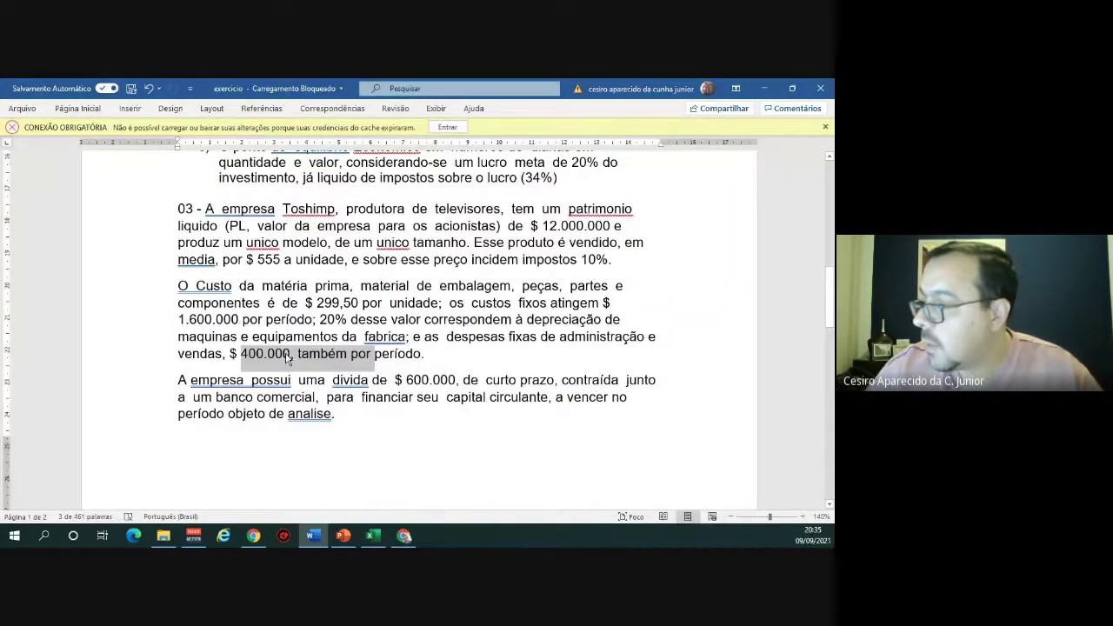
key("alt+Tab")
type("40")
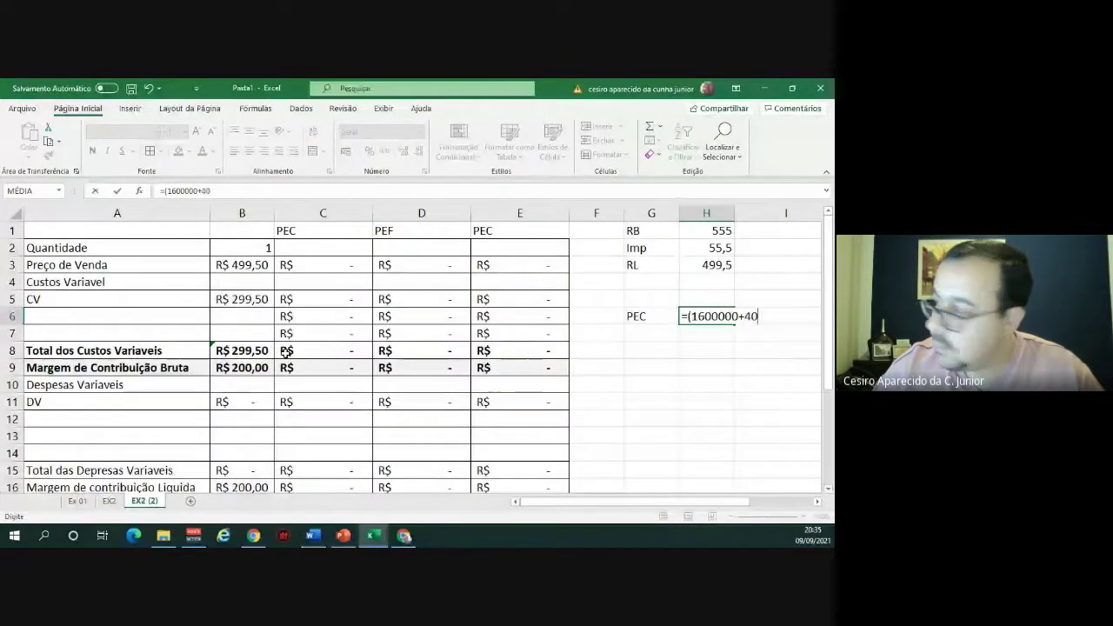
type("000")
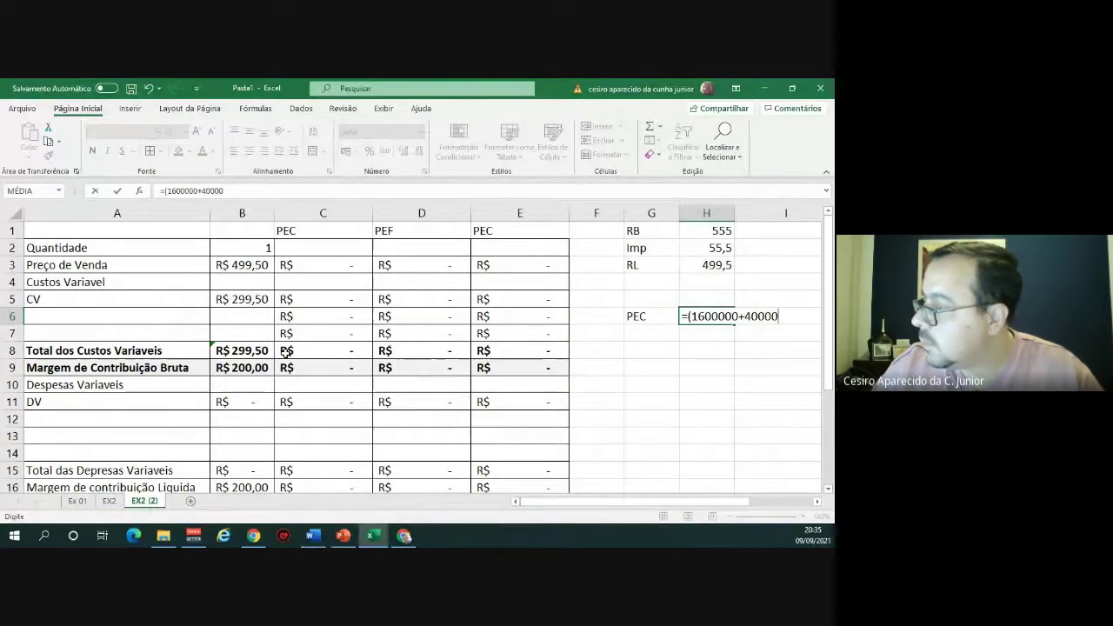
type("0)")
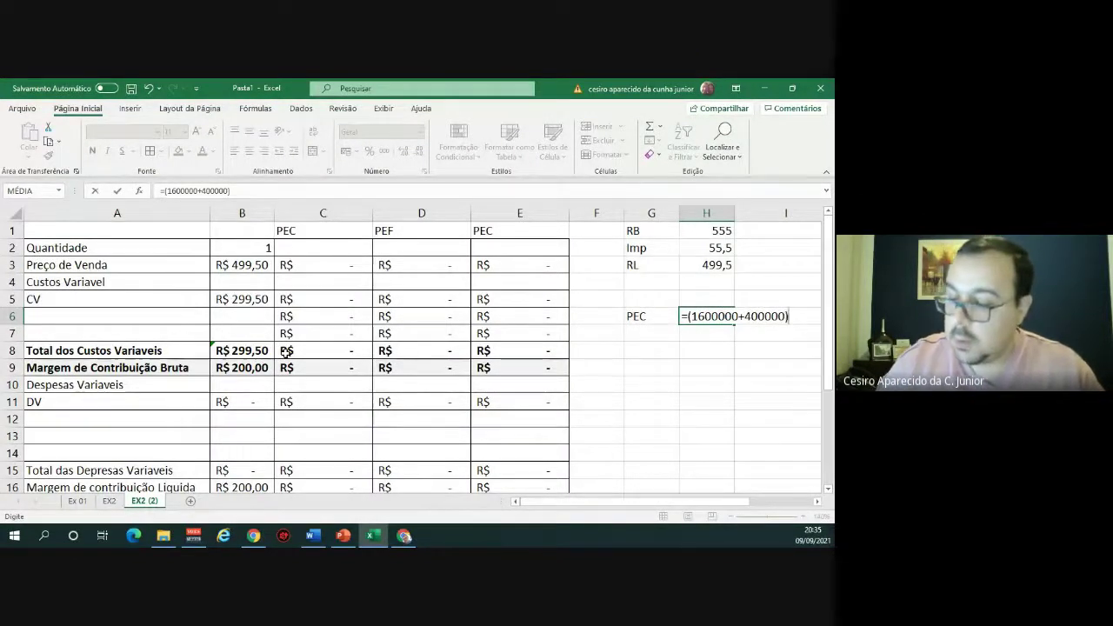
type("/")
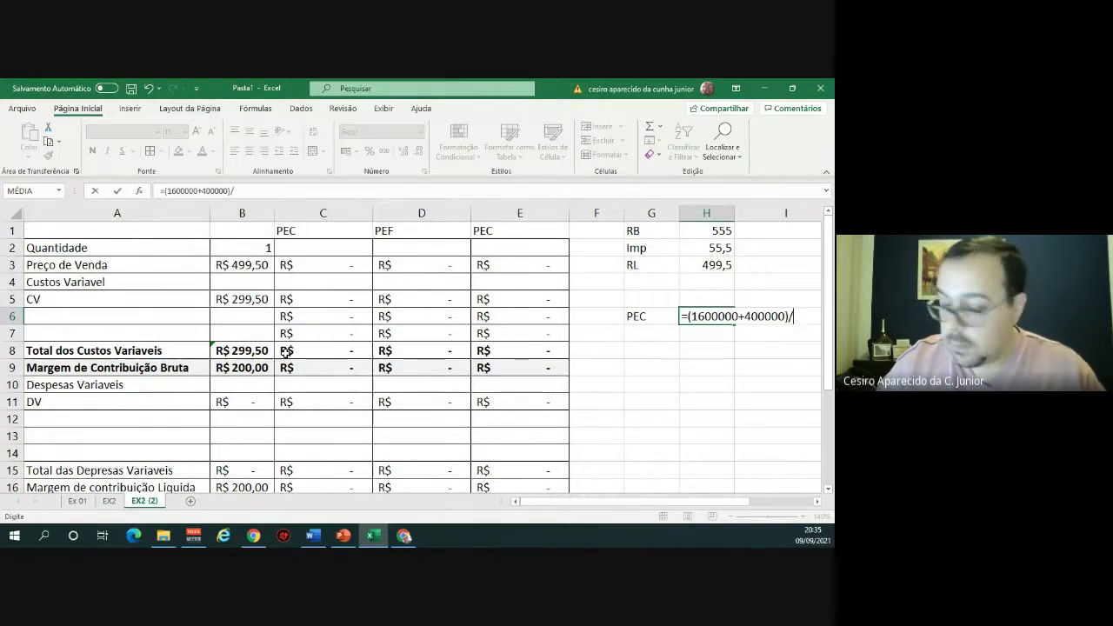
type("200")
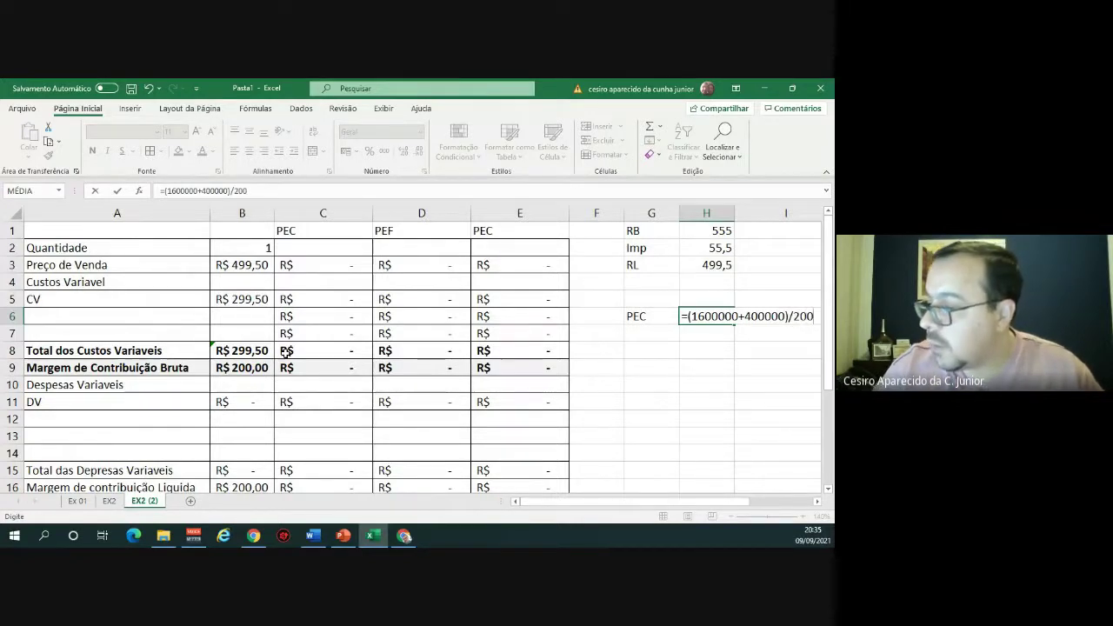
key("ctrl+Return")
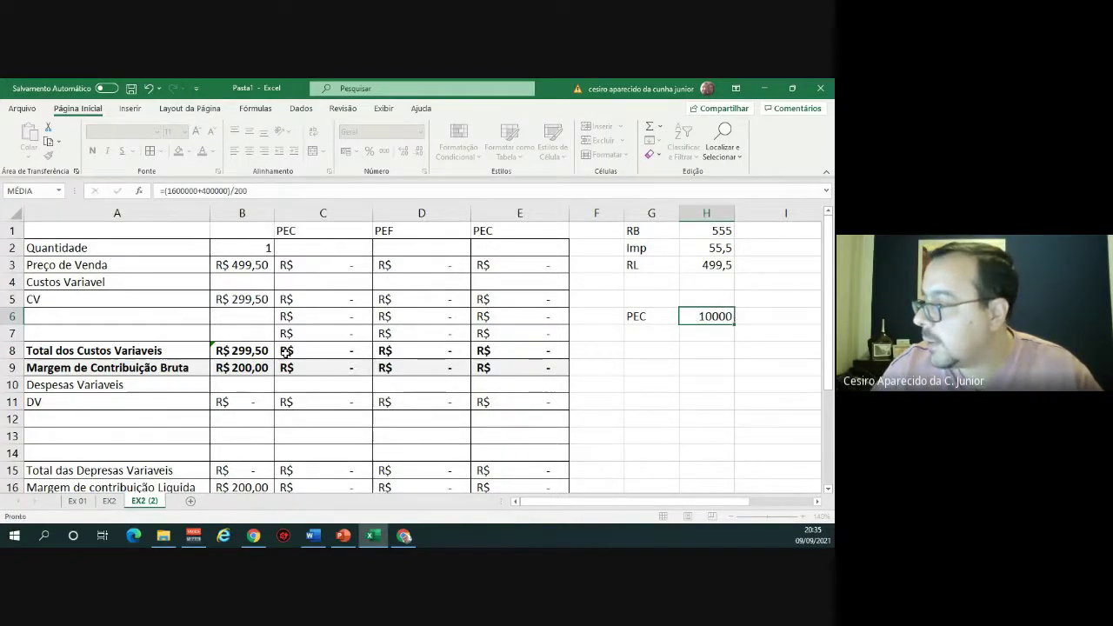
Add the unit label Unidades in I6, beside the PEC quantity.
key("Up")
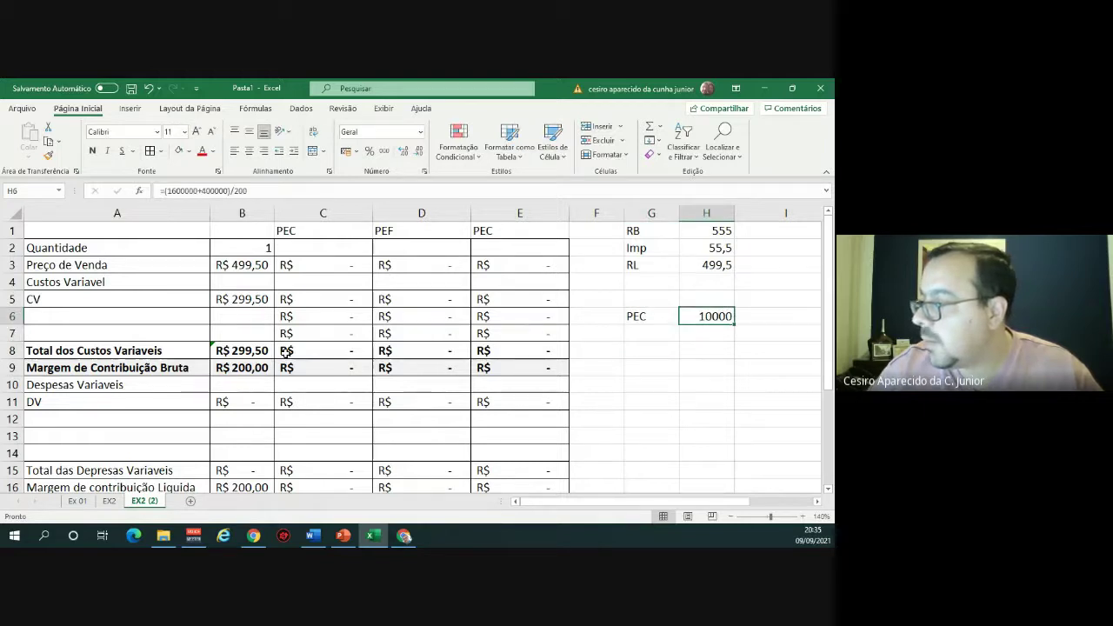
key("Right")
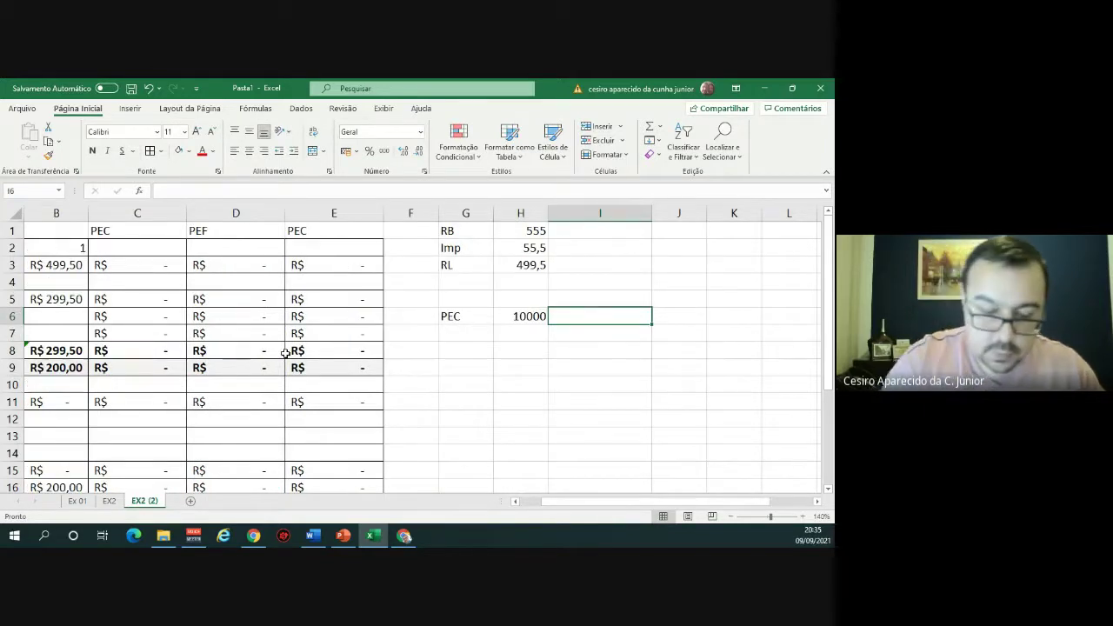
type("Unidades")
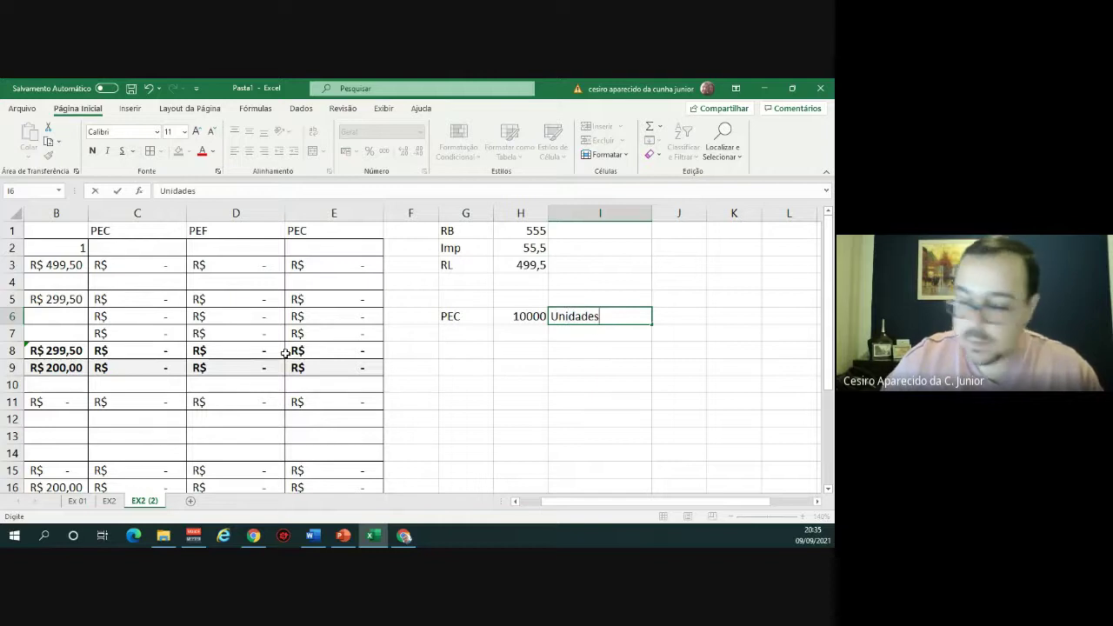
key("Return")
Set the Quantidade of the first PEC column, in C2, to 10000.
key("Up")
key("Left")
key("Home")
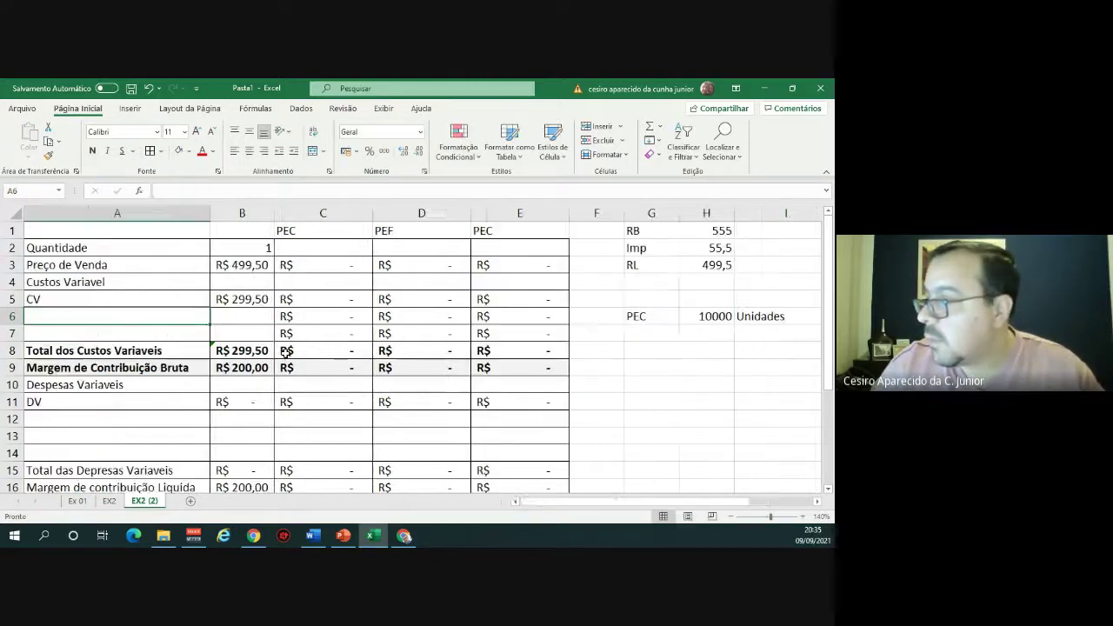
key("Up")
key("Up")
key("Up")
key("Up")
key("Right")
key("Right")
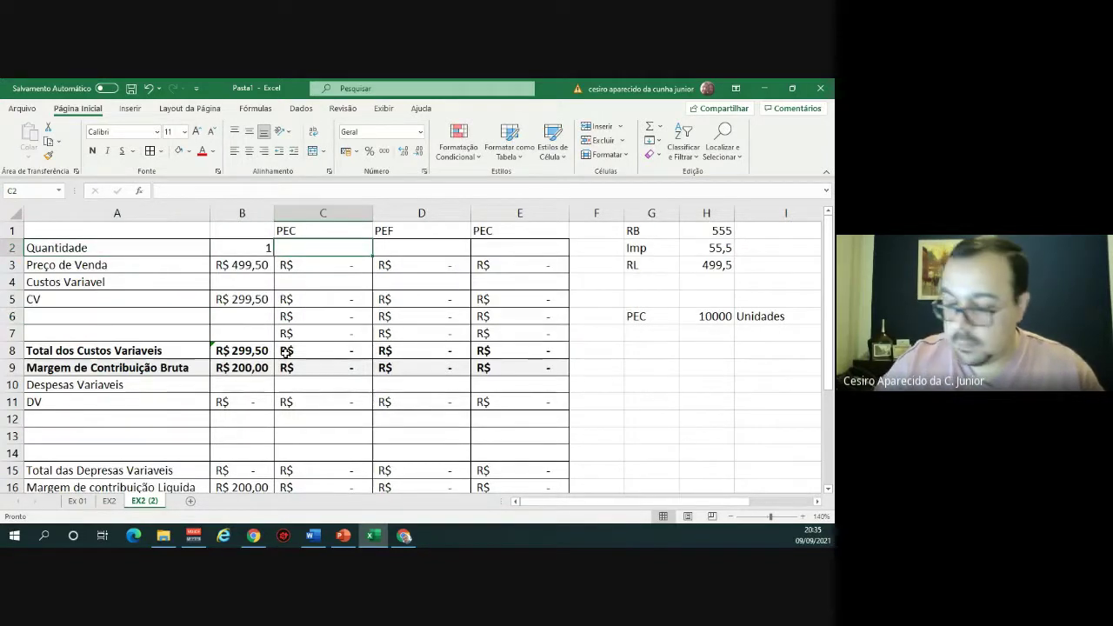
type("10000")
key("Return")
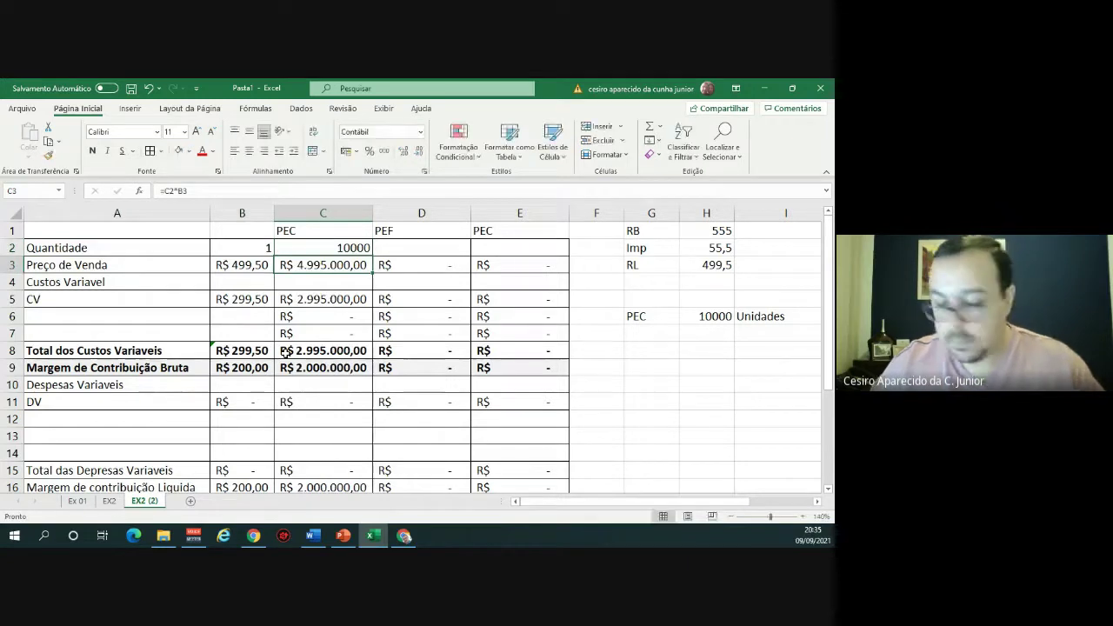
Re-enter the Preço de Venda formula in C3 as =B3*C2.
type("=")
key("Left")
type("*")
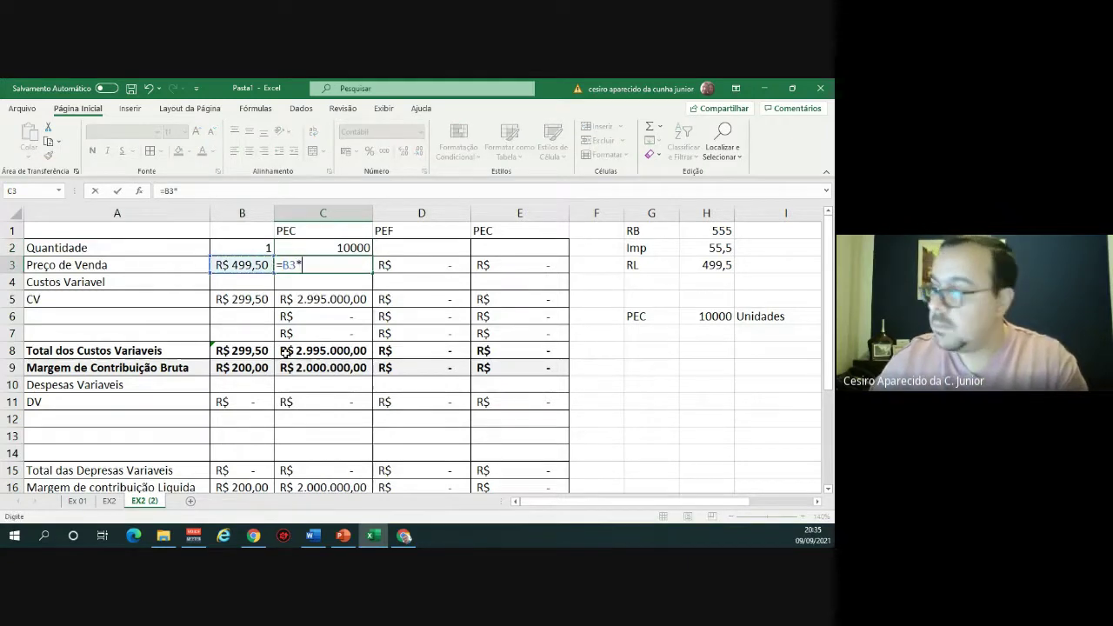
key("Up")
key("Return")
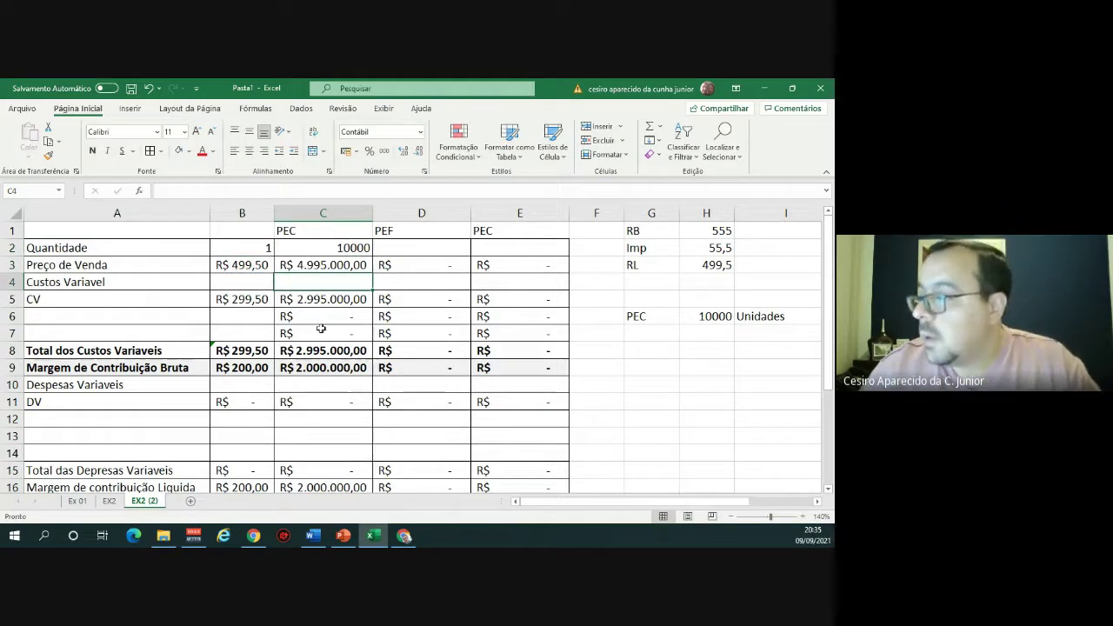
Check the formulas down the first PEC column and enter its Custos e despesas Fixas in C19 as =1600000+400000.
left_click(336, 265)
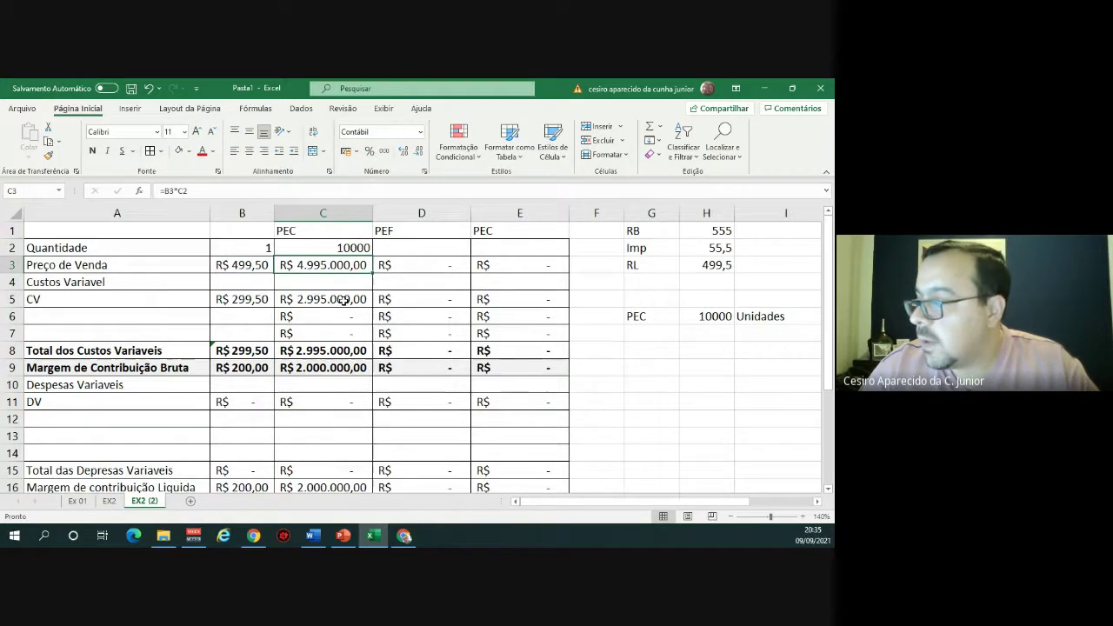
left_click(344, 299)
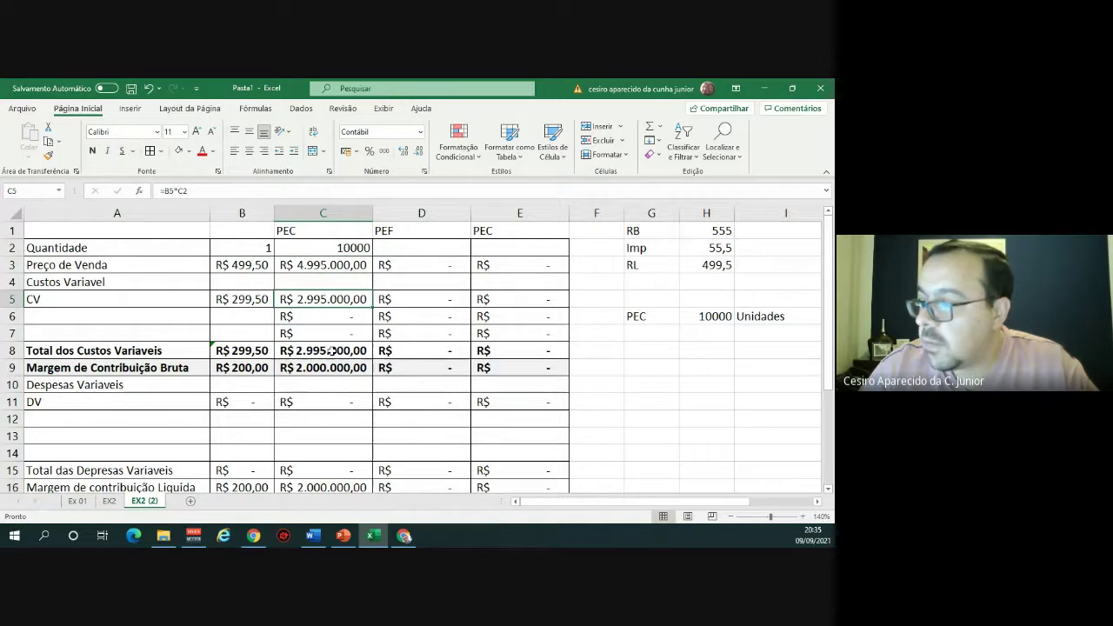
scroll(331, 350, "down", 1)
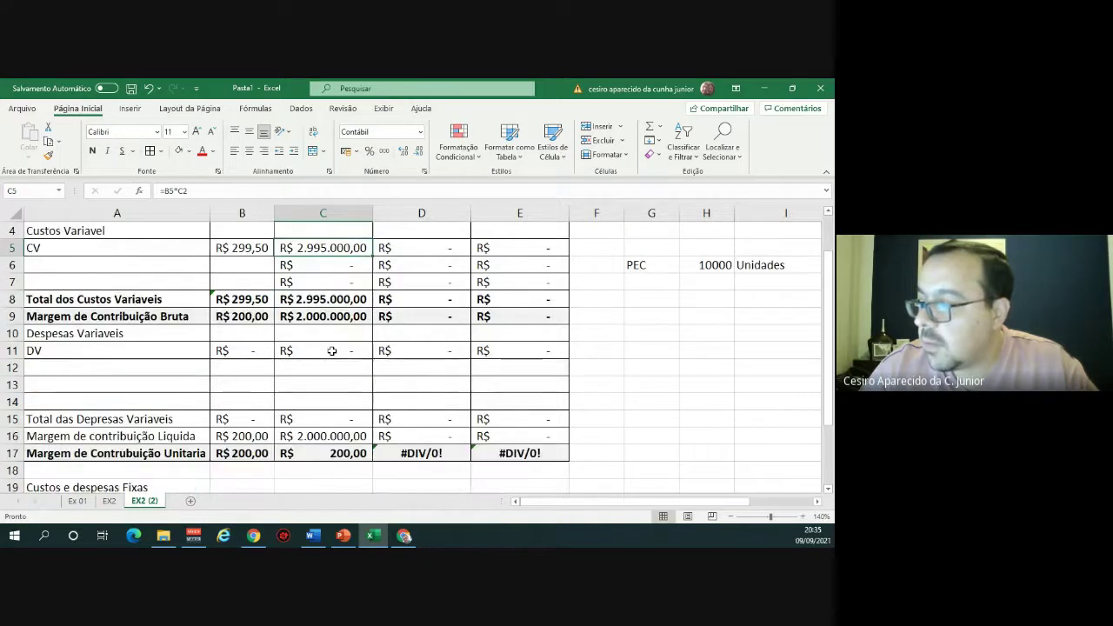
left_click(333, 436)
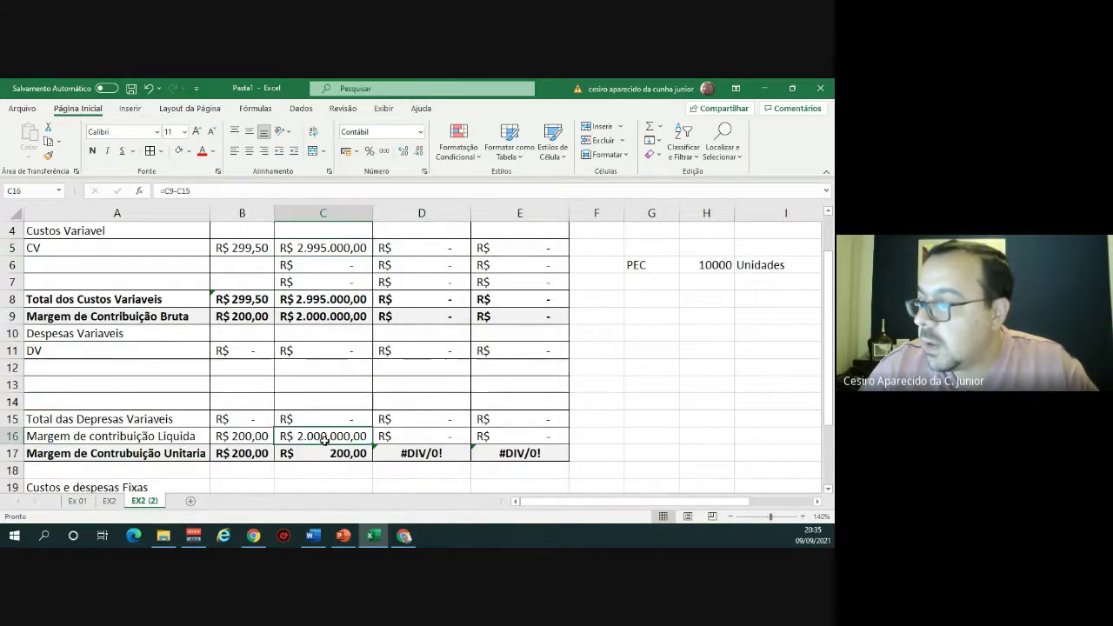
scroll(335, 440, "down", 2)
left_click(337, 421)
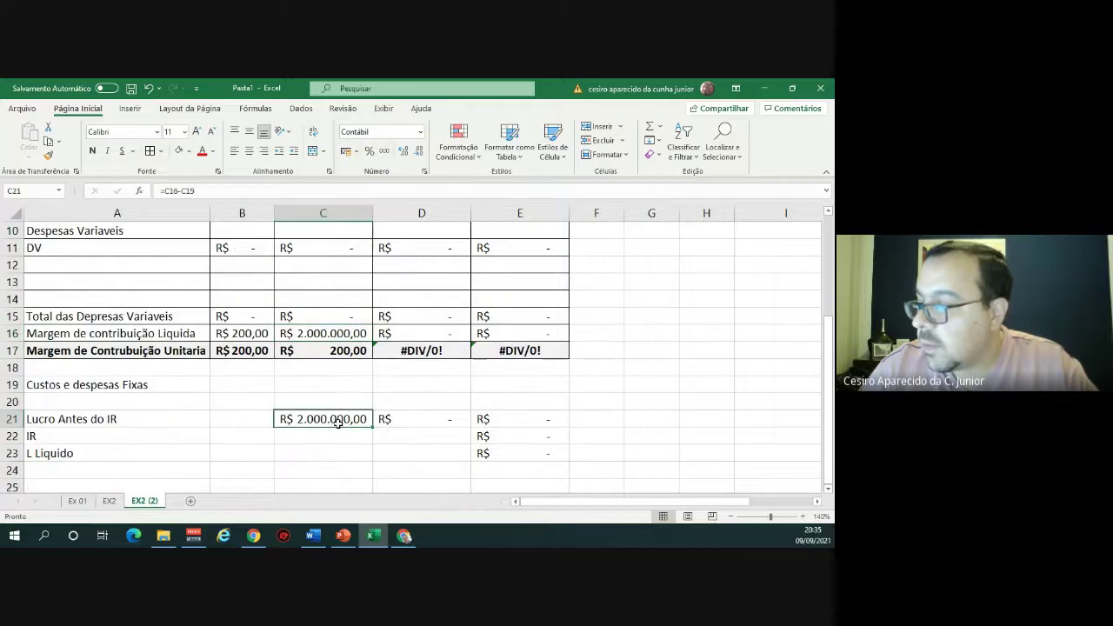
left_click(334, 391)
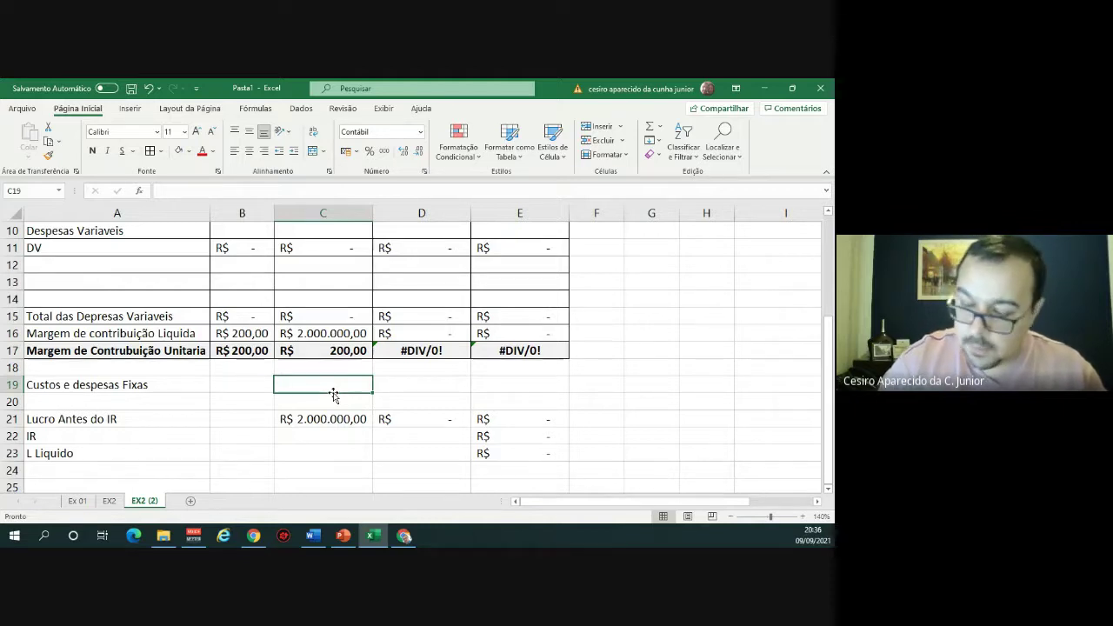
type("=14")
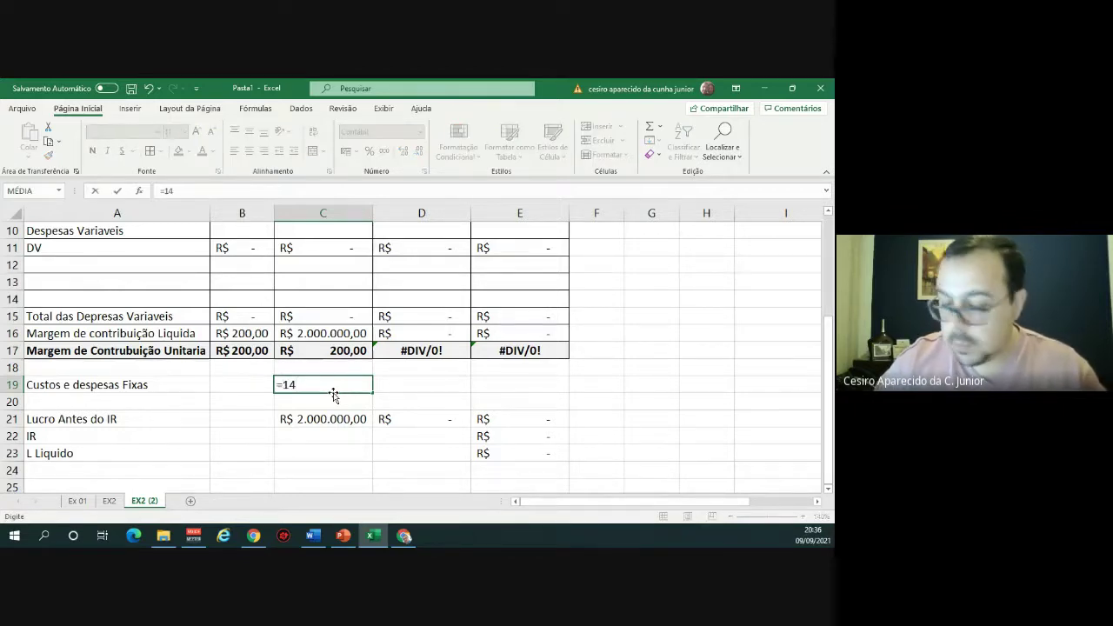
key("BackSpace")
type("600")
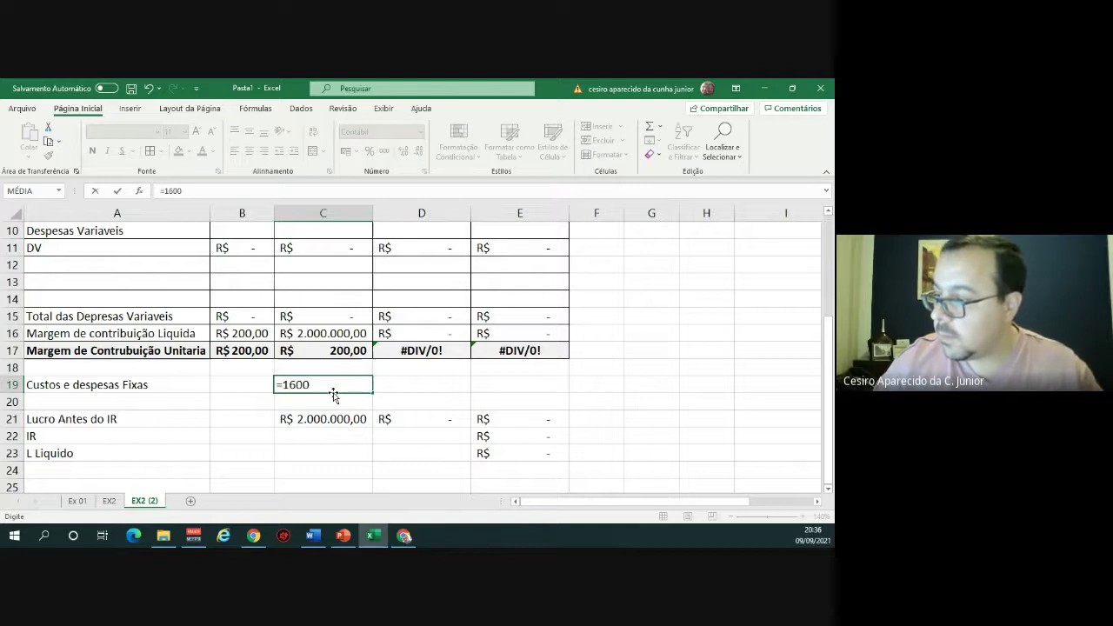
type("000+")
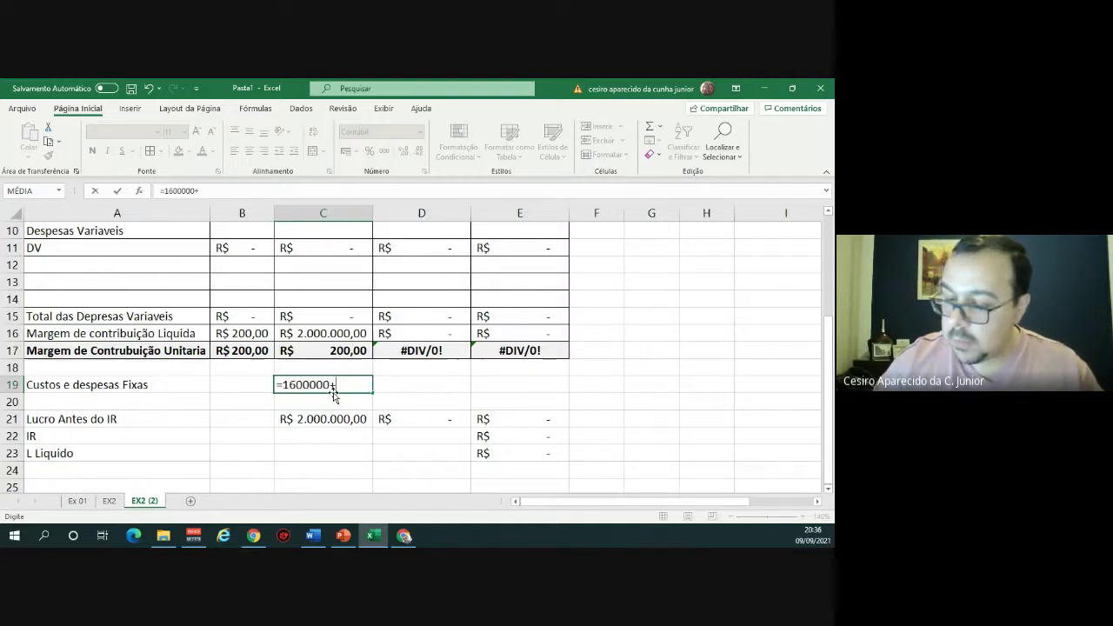
type("400000")
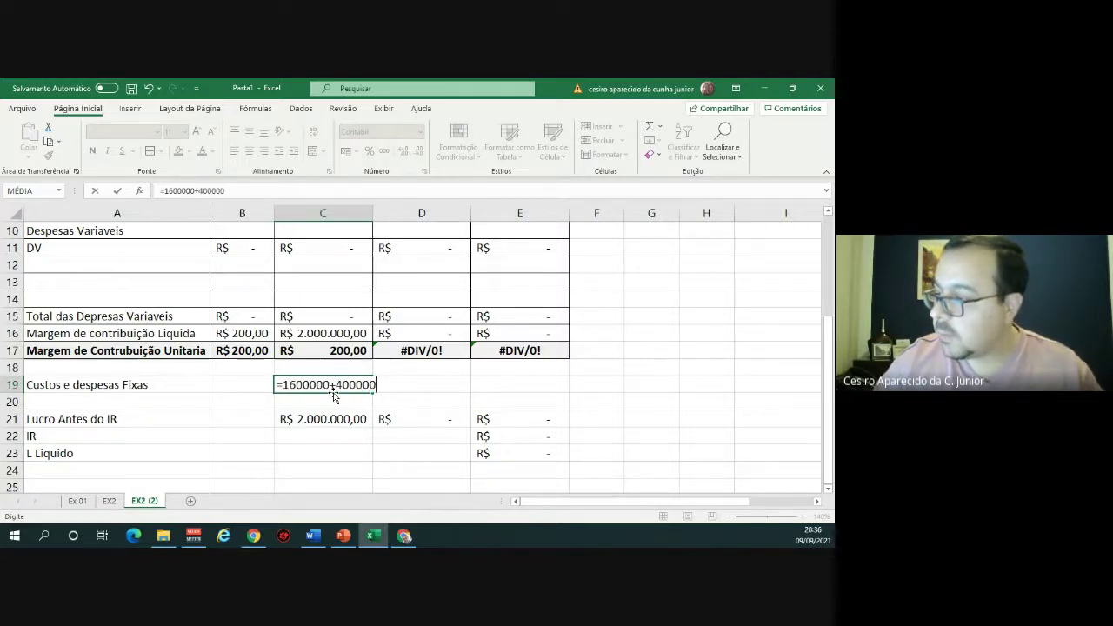
key("Return")
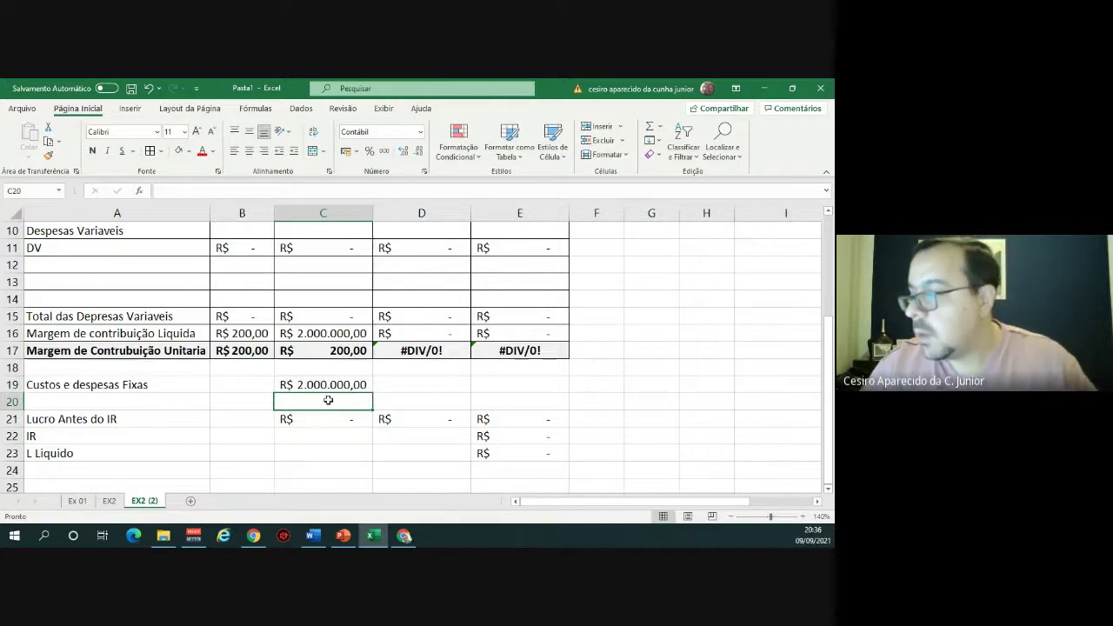
left_click(322, 418)
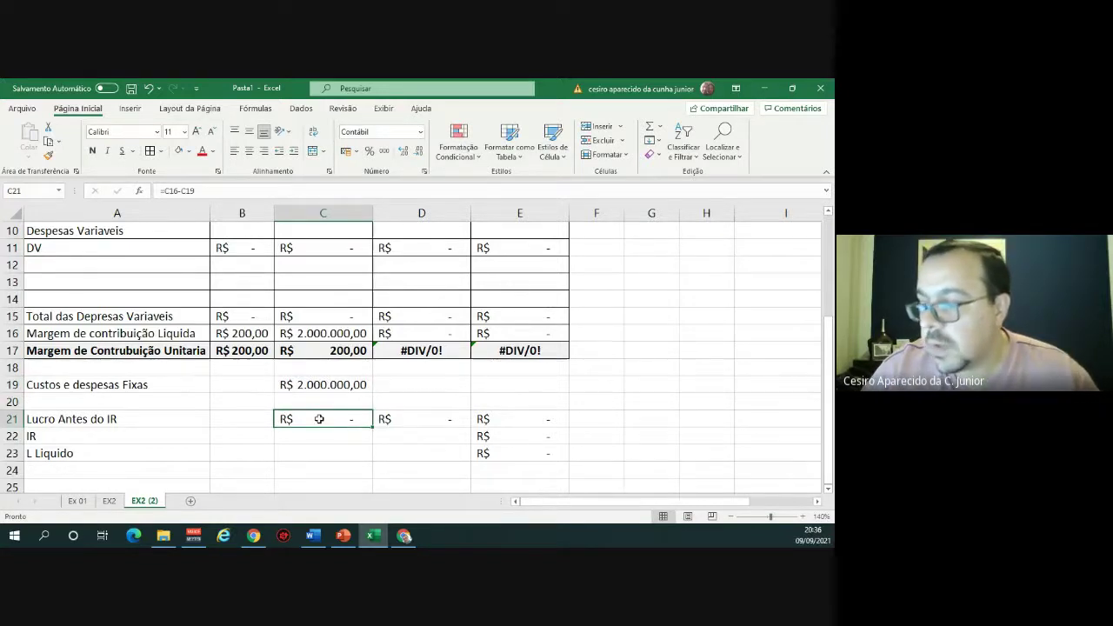
Switch to the Word statement and examine what exercise 03 asks for, highlighting item a on the accounting break-even point.
key("alt+Tab")
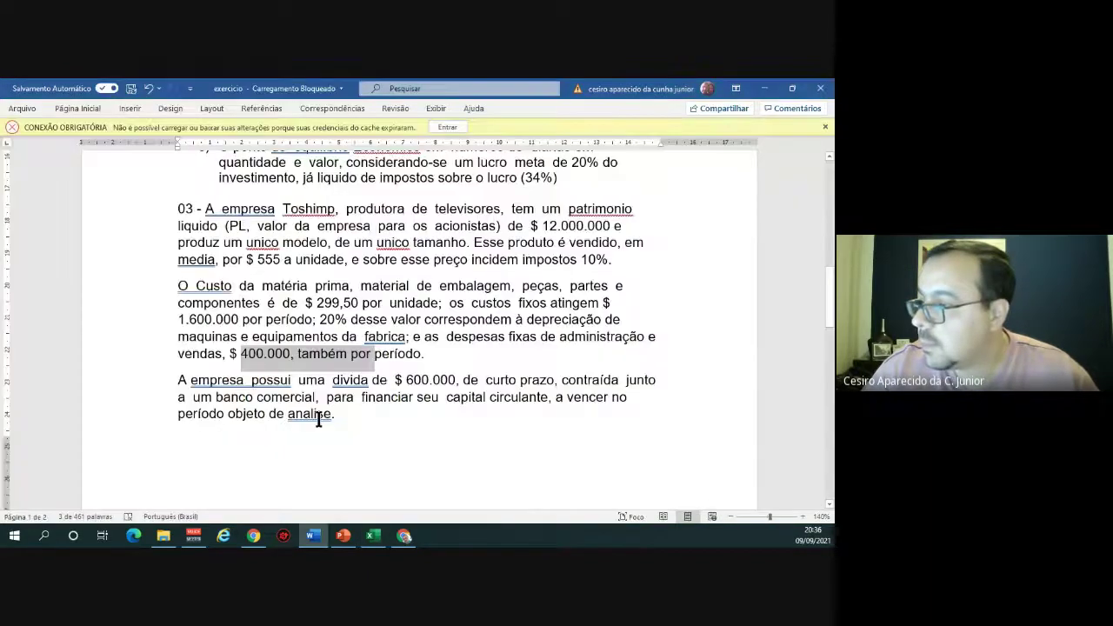
scroll(385, 352, "down", 6)
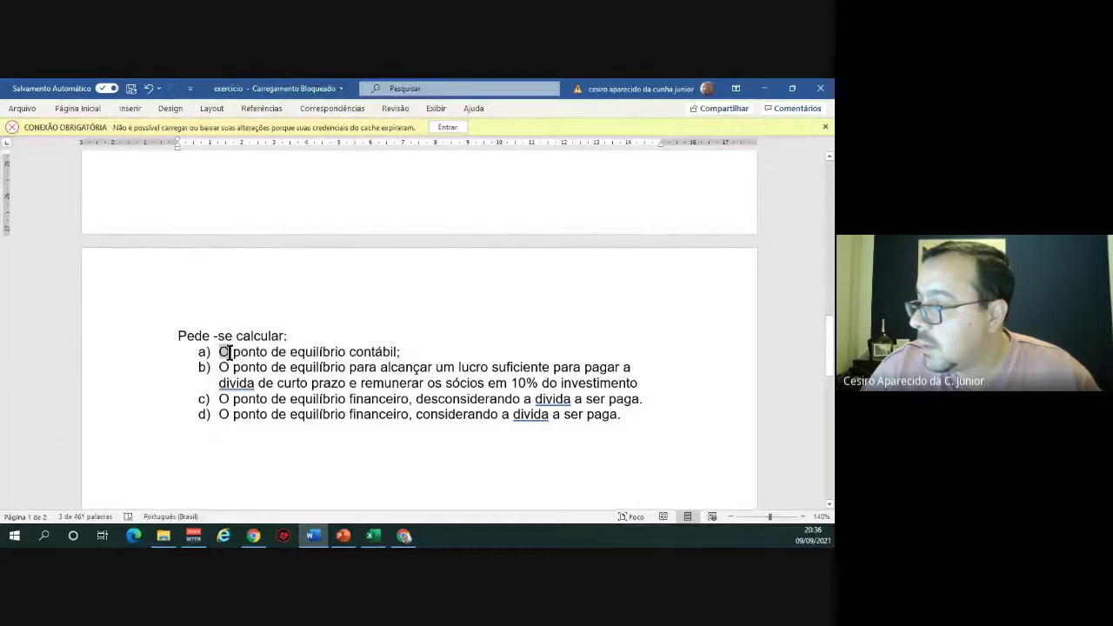
left_click_drag(218, 352, 394, 353)
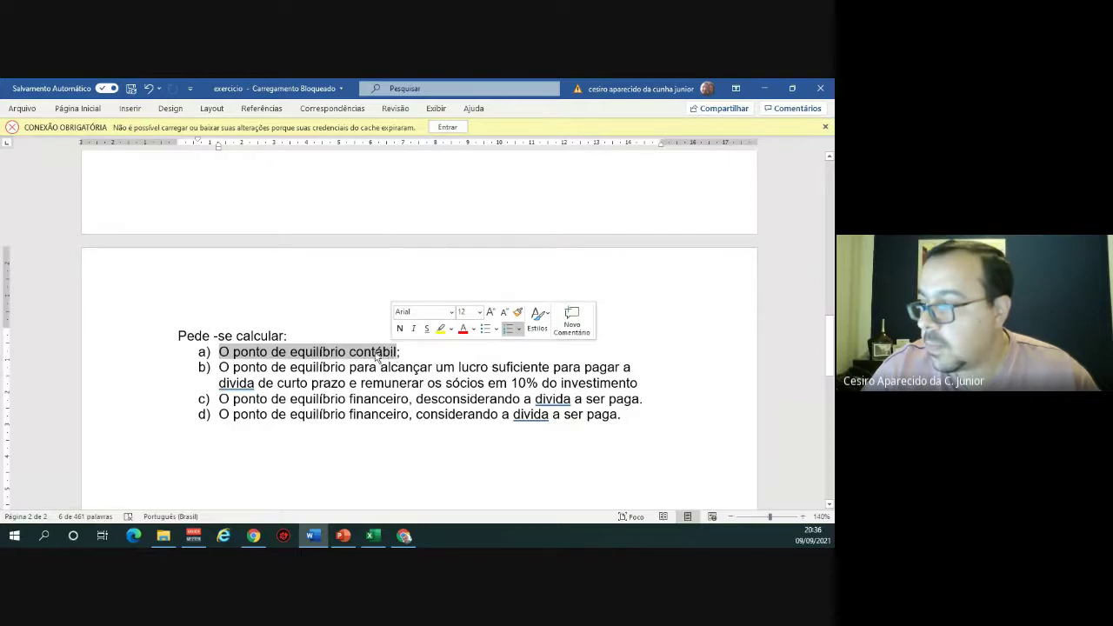
left_click(362, 352)
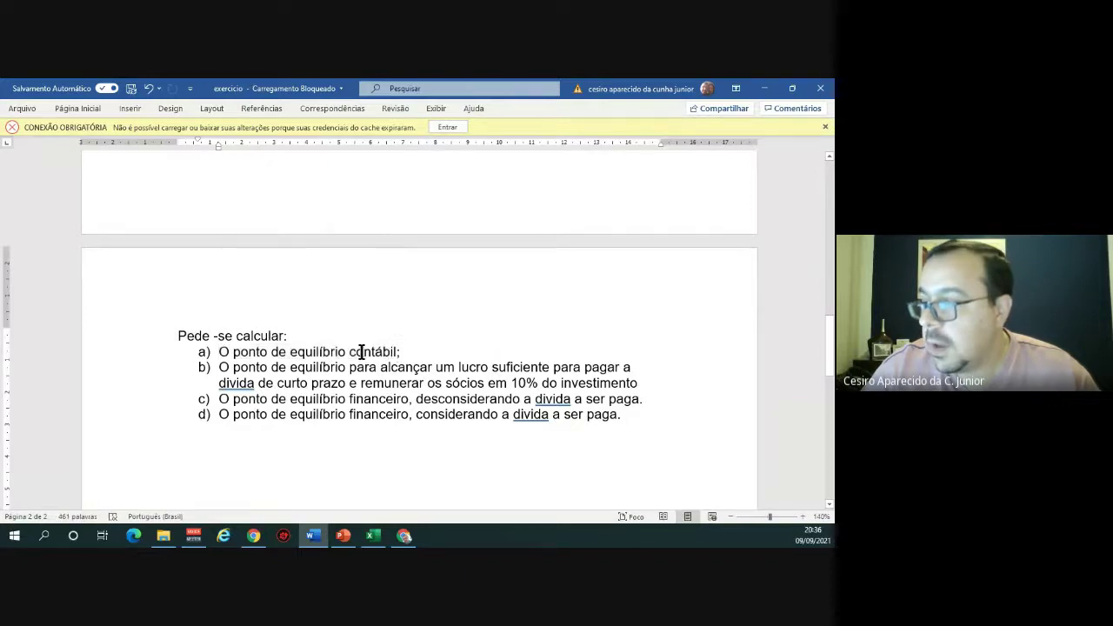
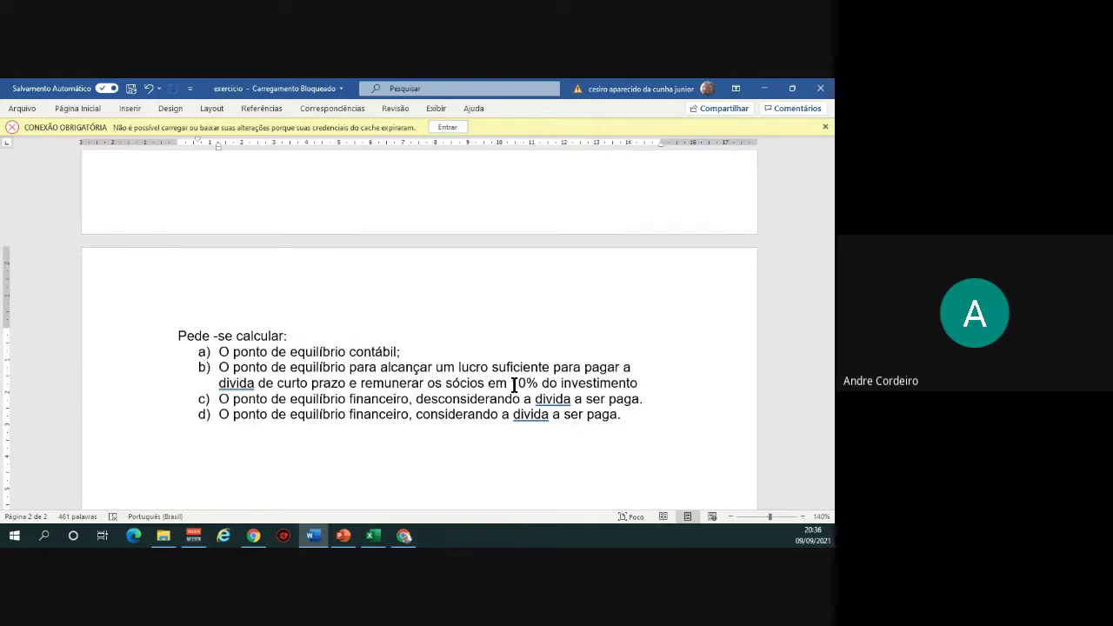
Compare exercise 03's unit material cost with the variable expenses per apartment in exercise 02, highlighting both passages in the statement.
scroll(546, 380, "up", 3)
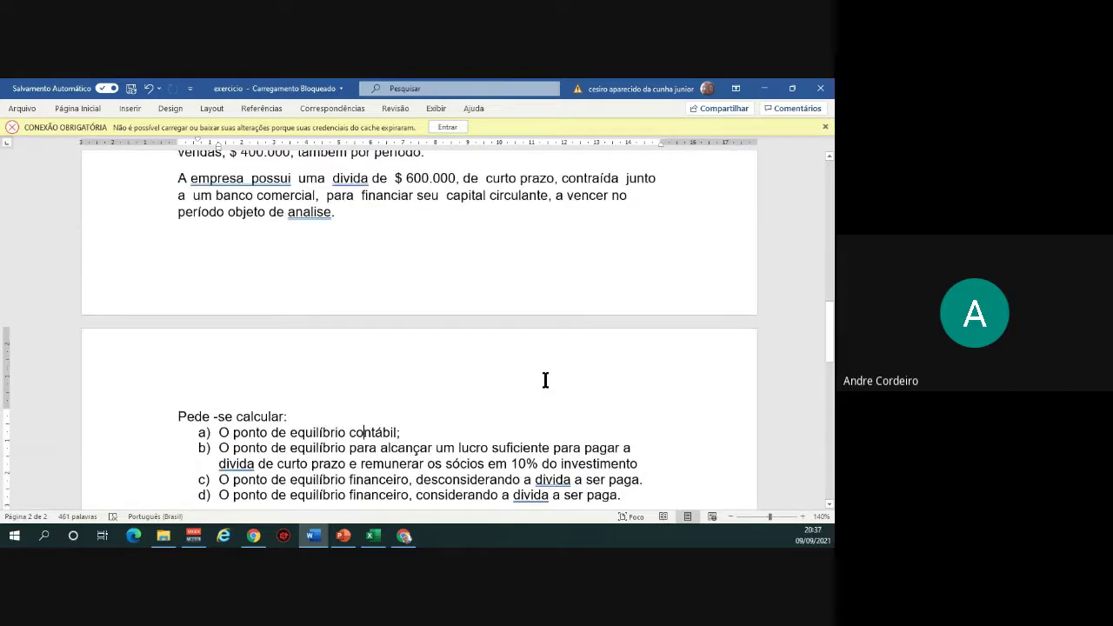
scroll(545, 380, "up", 3)
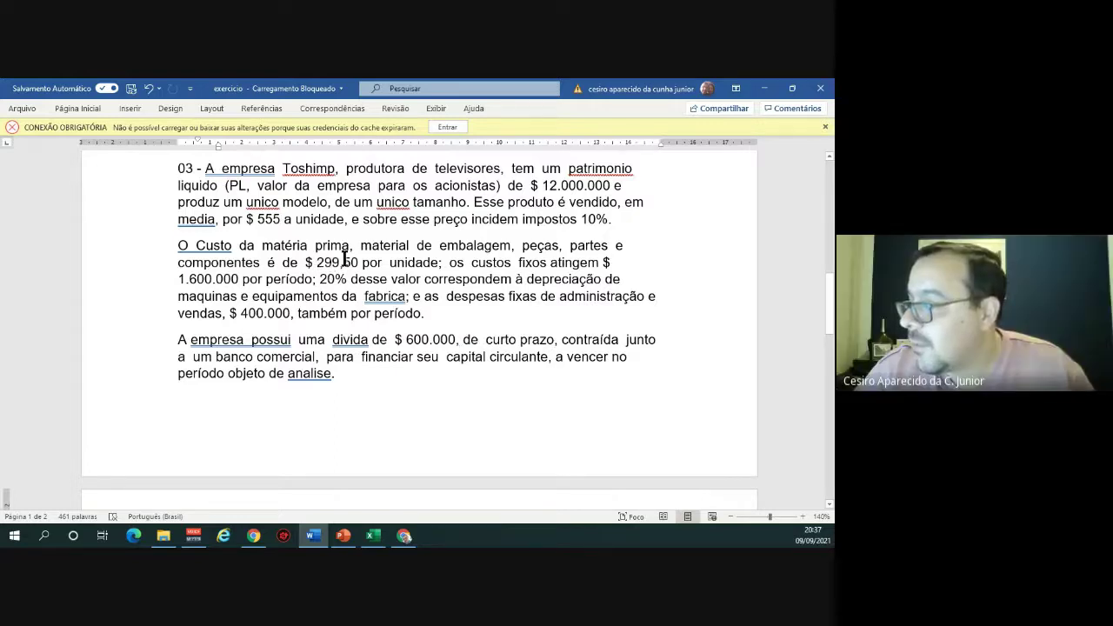
left_click_drag(439, 262, 181, 246)
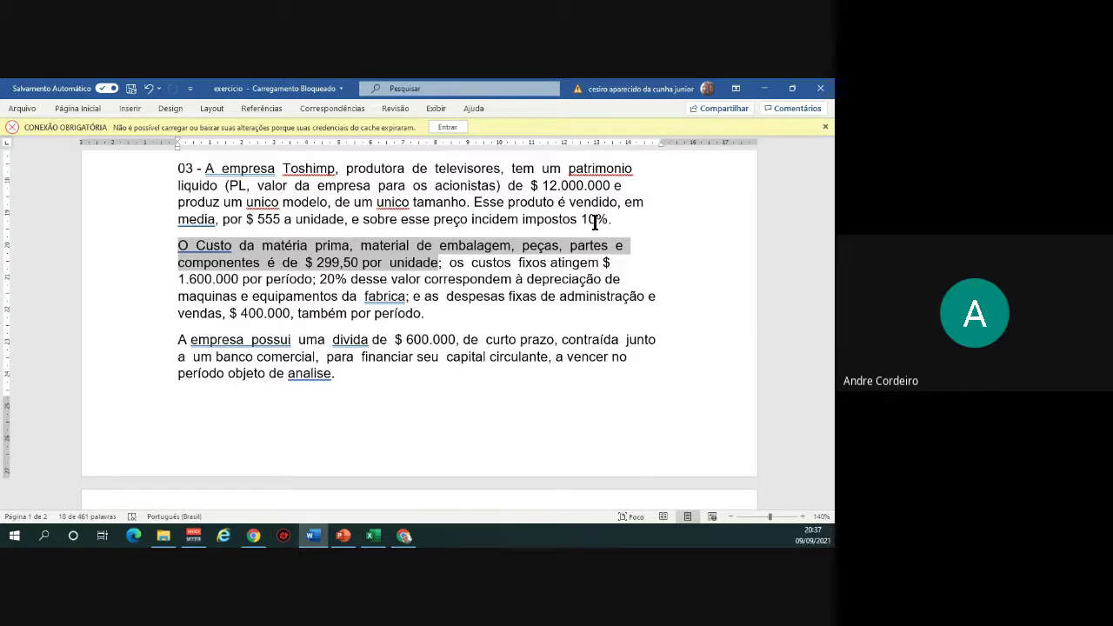
scroll(428, 256, "down", 4)
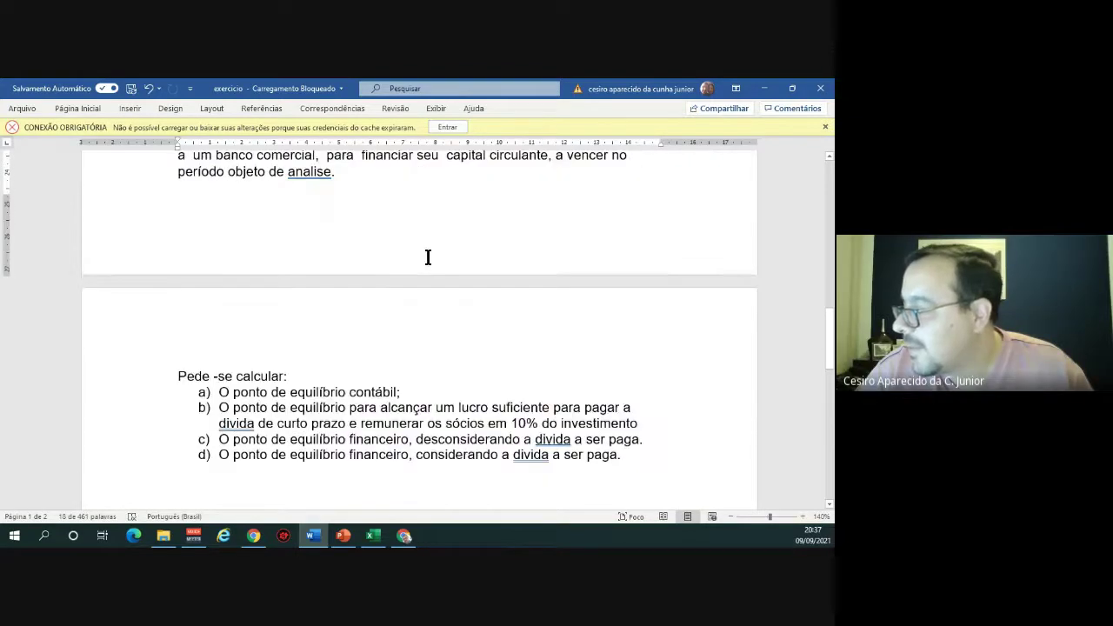
scroll(428, 256, "up", 3)
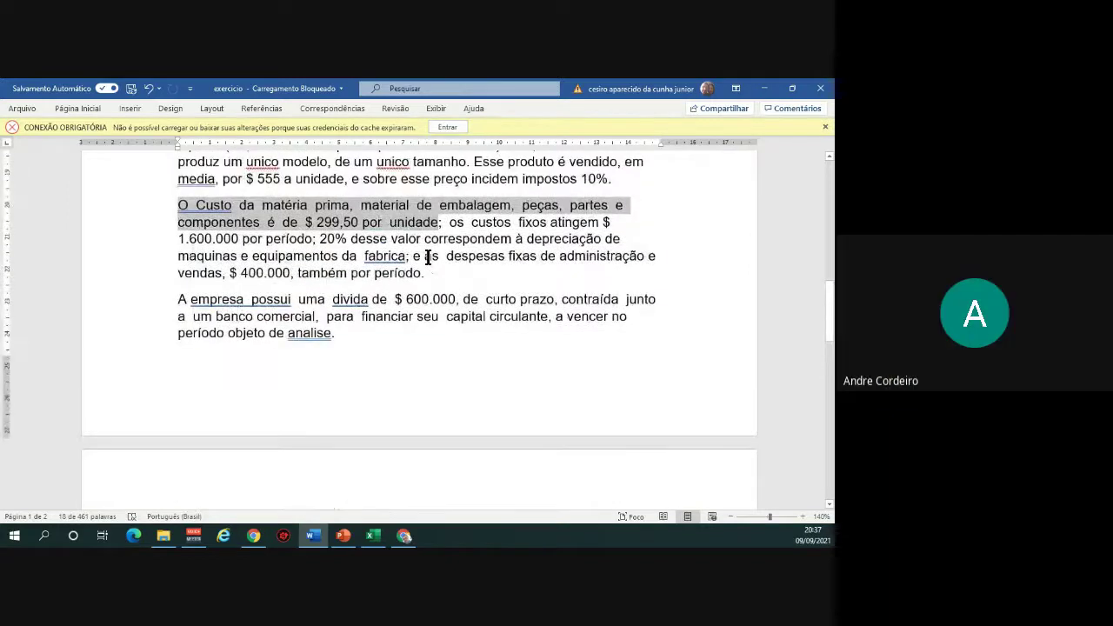
scroll(428, 257, "up", 3)
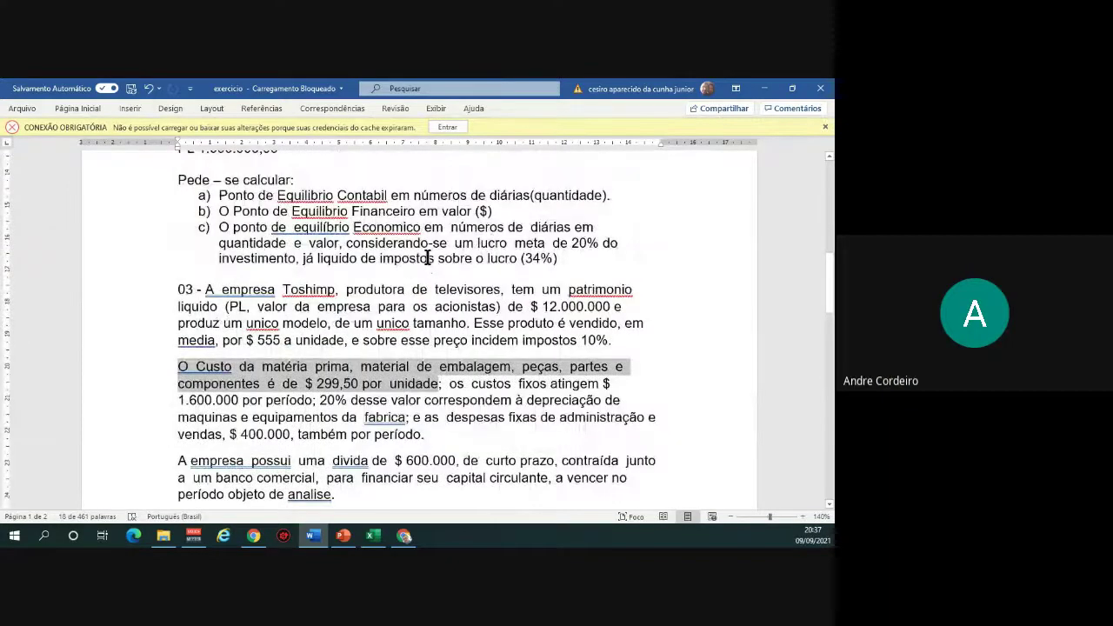
scroll(428, 258, "up", 2)
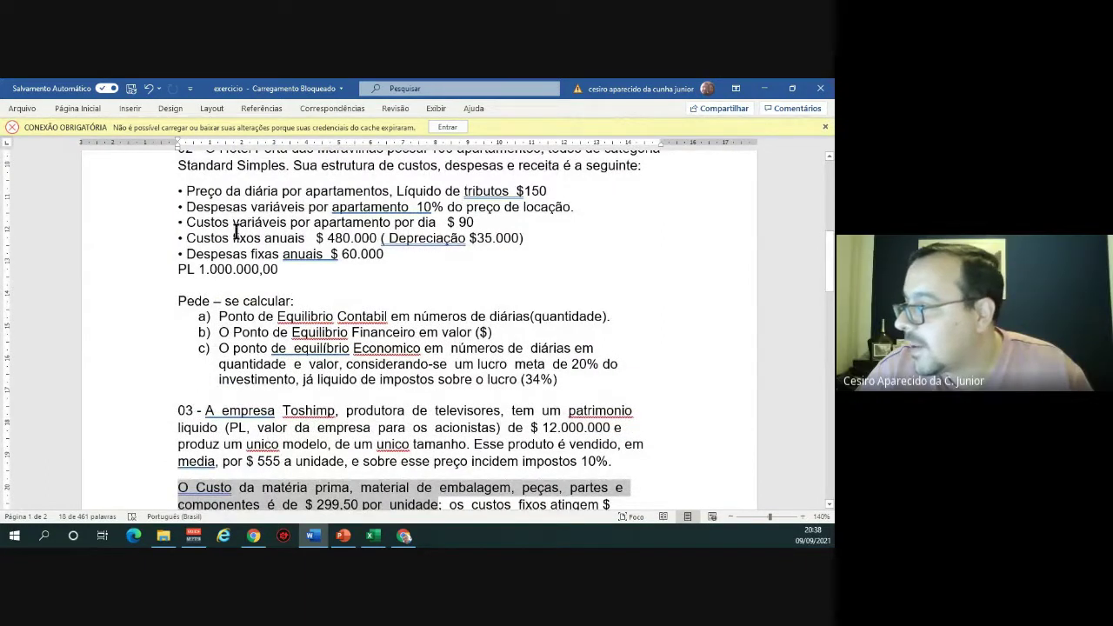
left_click_drag(187, 207, 446, 209)
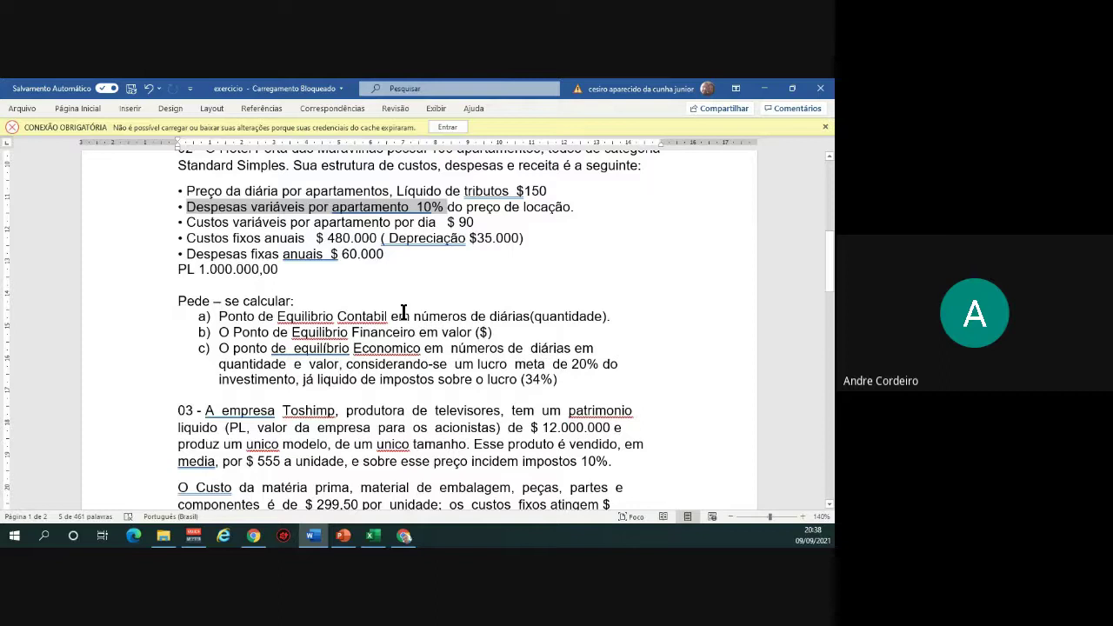
scroll(403, 312, "down", 4)
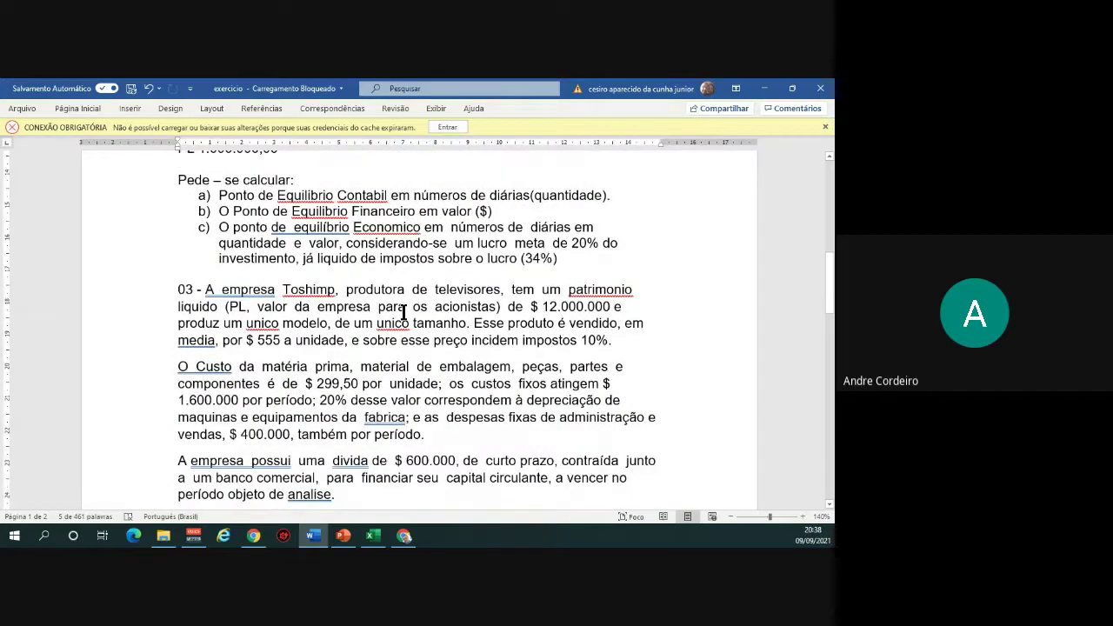
scroll(404, 313, "down", 3)
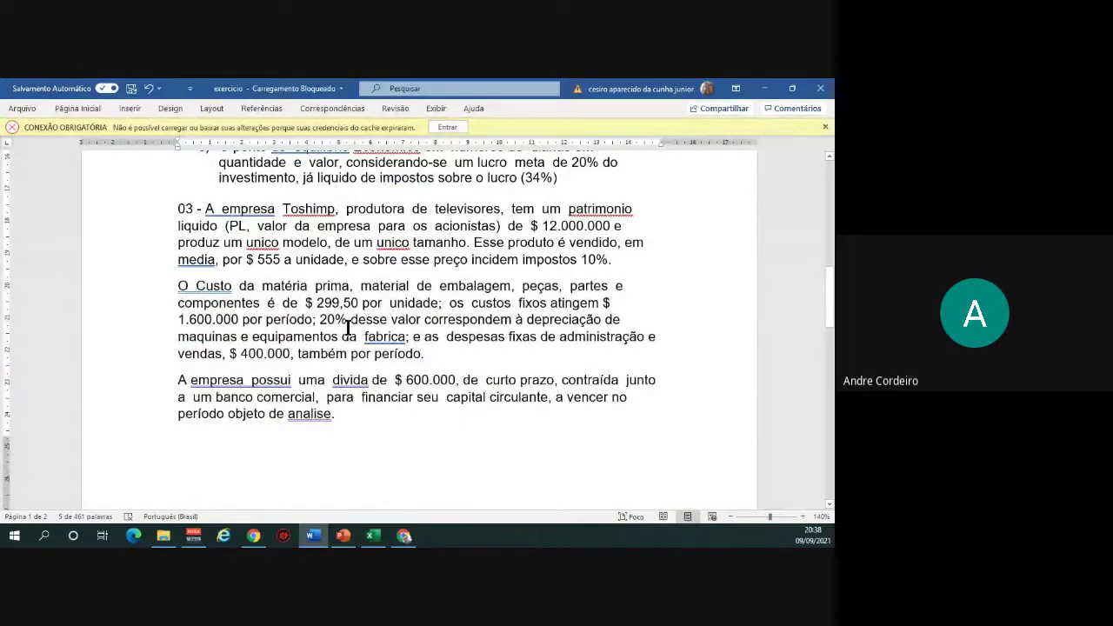
Review the contribution margin figures in the Excel sheet, then highlight item b on paying the debt and remunerating the partners in the Word statement.
key("alt+Tab")
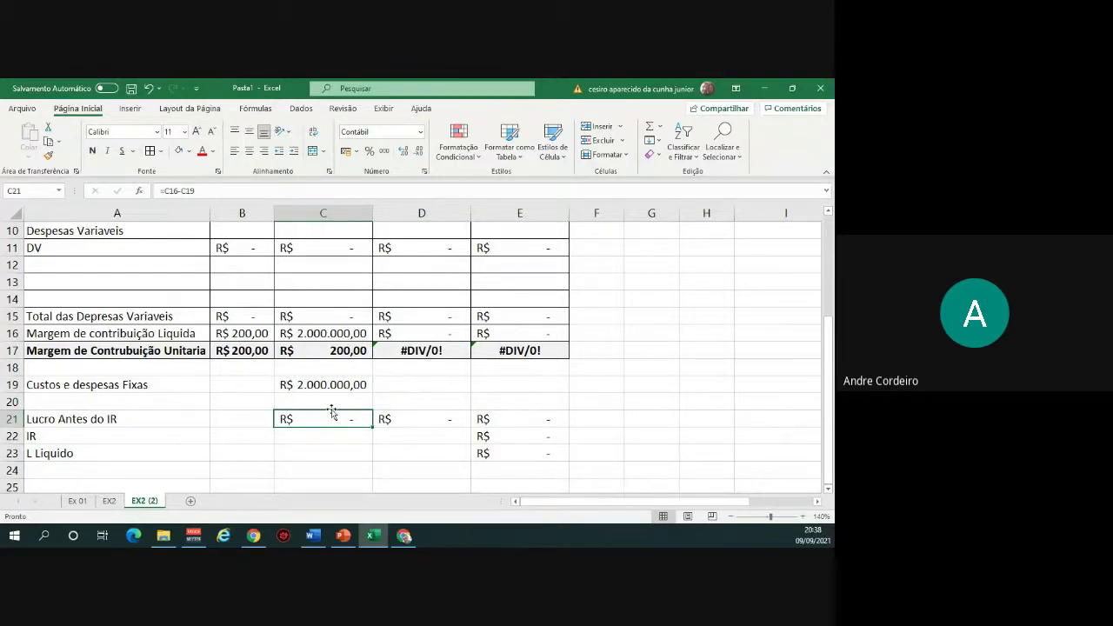
scroll(332, 411, "up", 2)
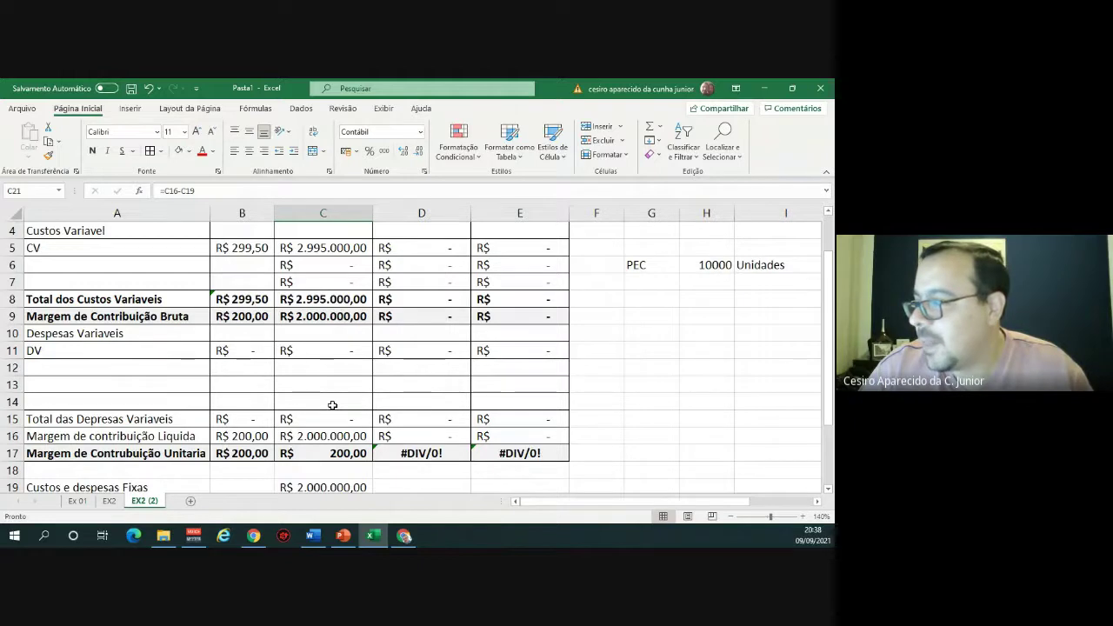
key("alt+Tab")
scroll(332, 398, "down", 5)
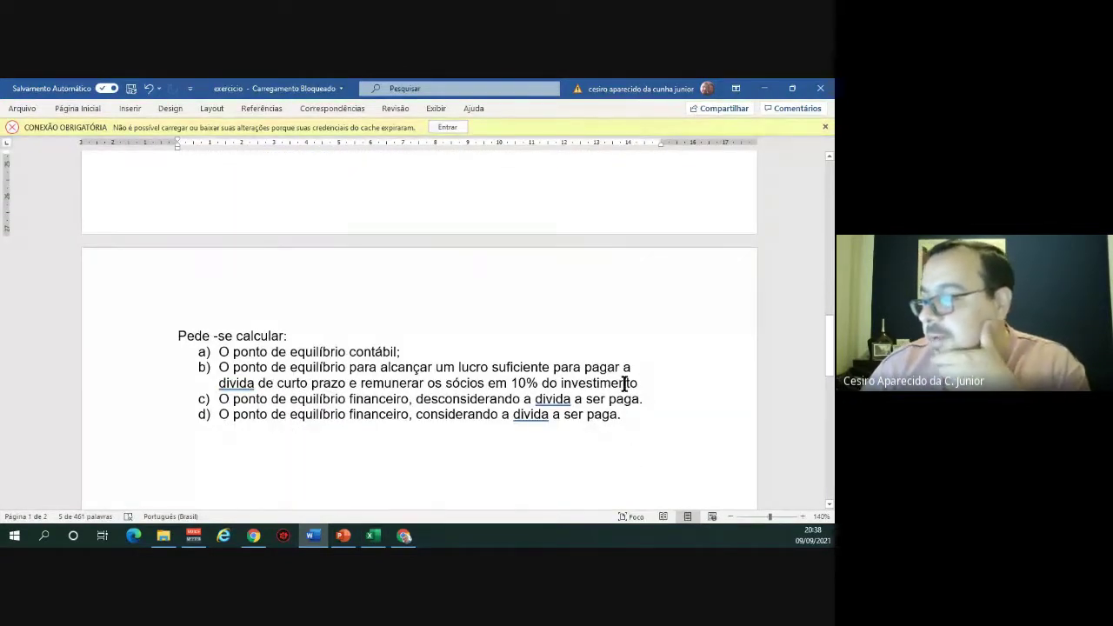
left_click_drag(634, 383, 201, 366)
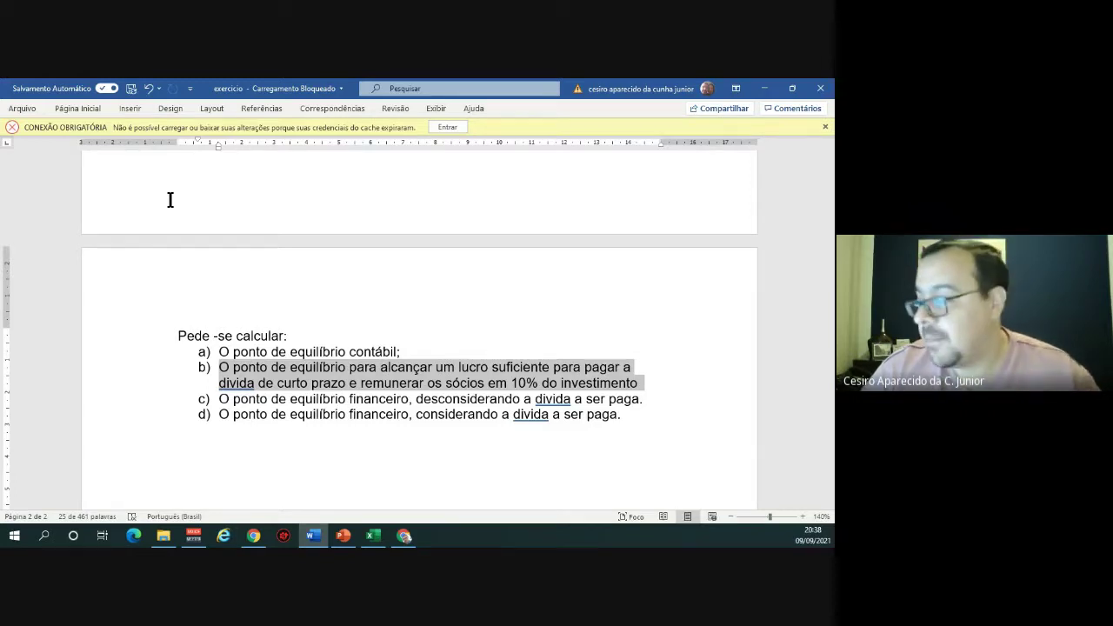
Switch back to the Excel sheet and label cell G9, below the PEC result, as PEE.
key("alt+Tab")
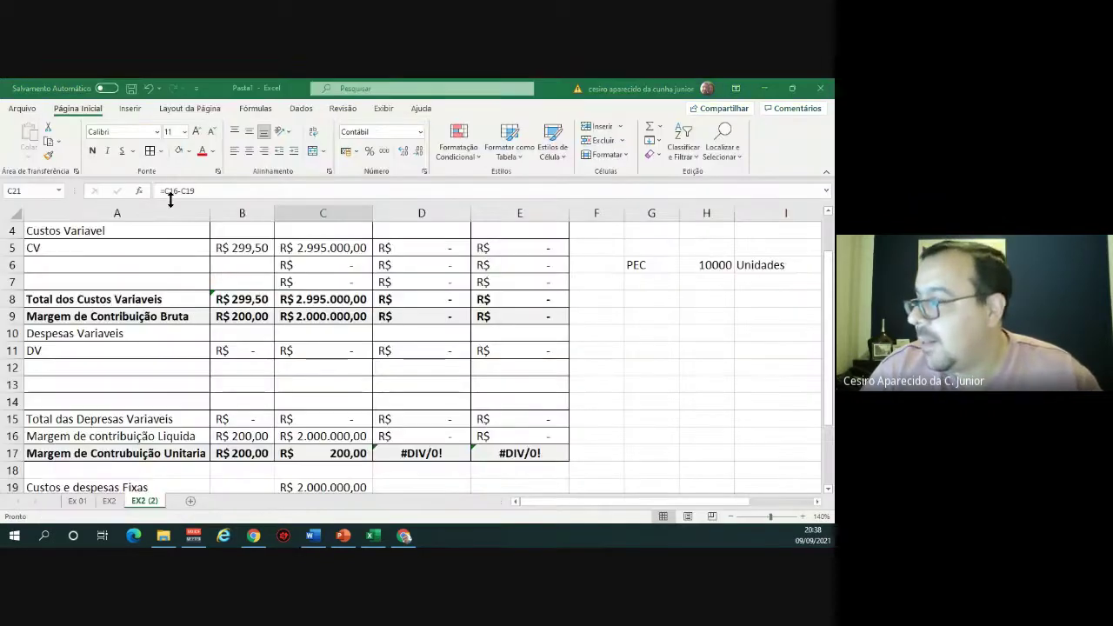
left_click(649, 311)
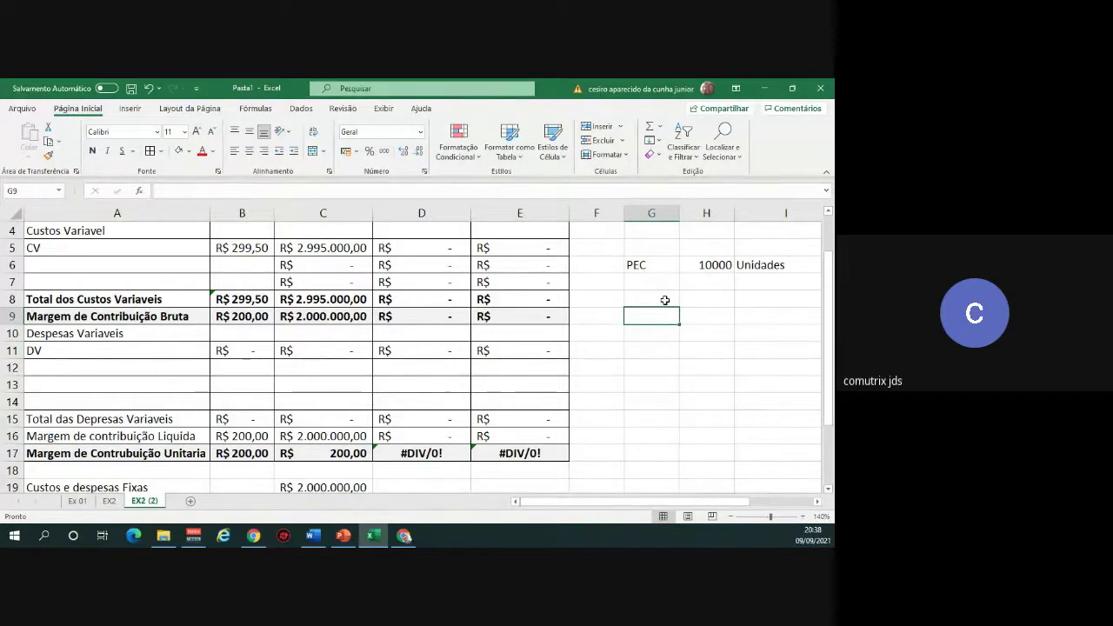
type("PEE")
key("Tab")
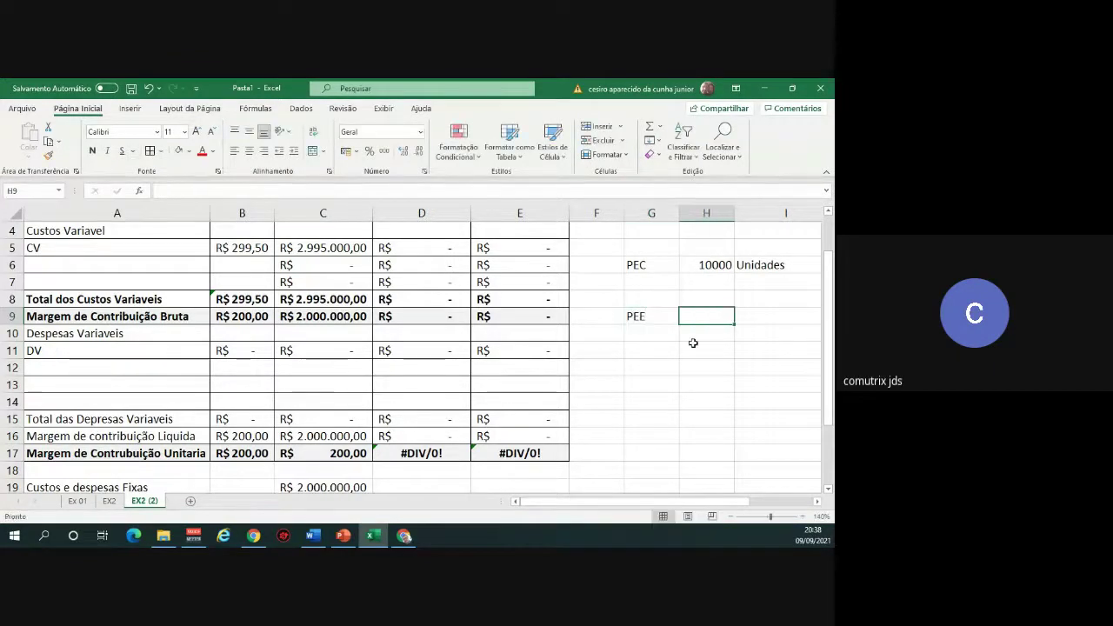
Check the PEC formula in H6, then start the PEE formula in H9 with the fixed costs and expenses as =(1600000+400000.
left_click(720, 265)
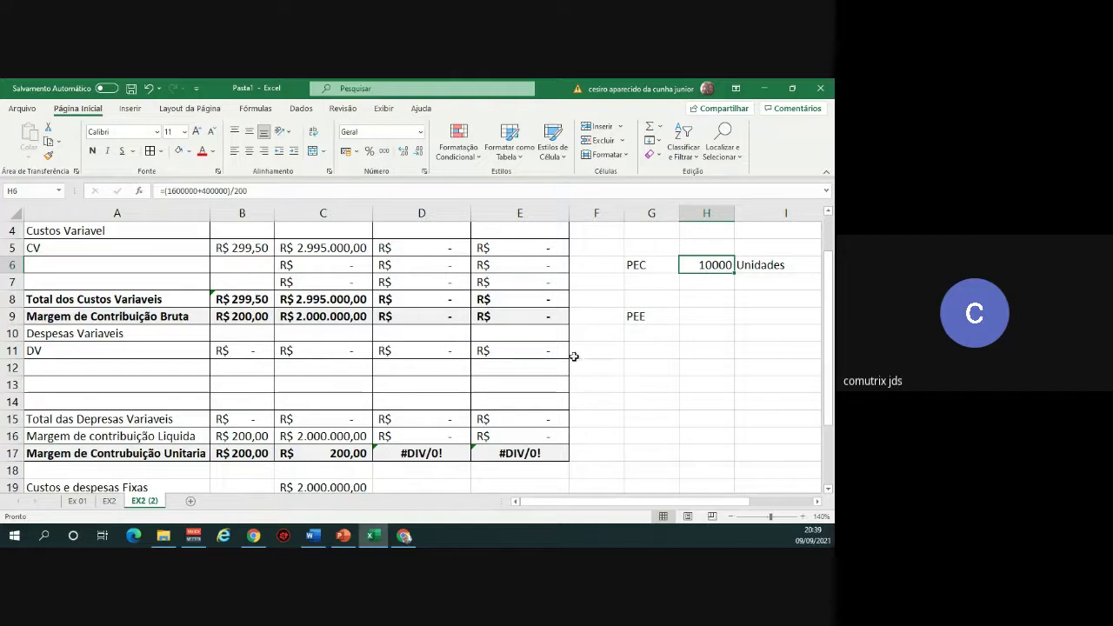
left_click(684, 334)
left_click(700, 321)
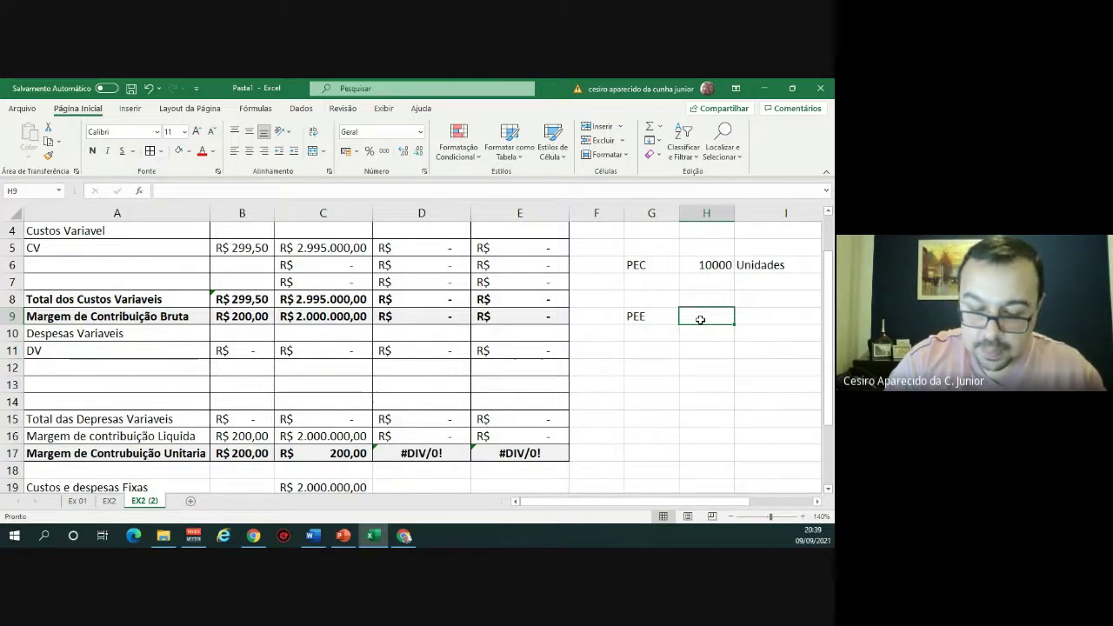
type("=(")
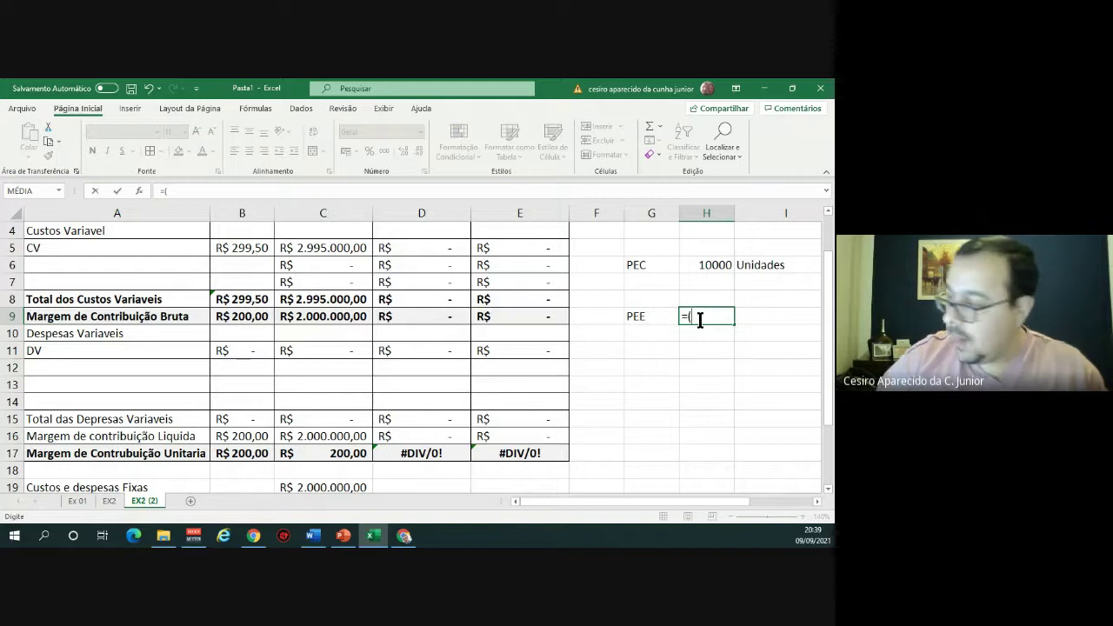
type("1600")
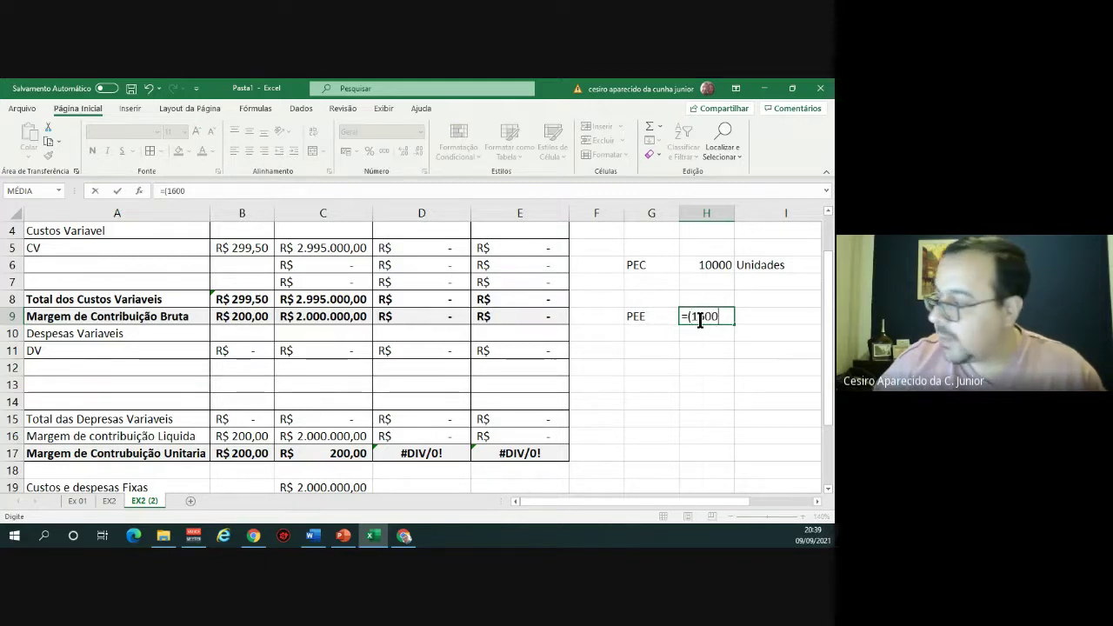
type("000+40")
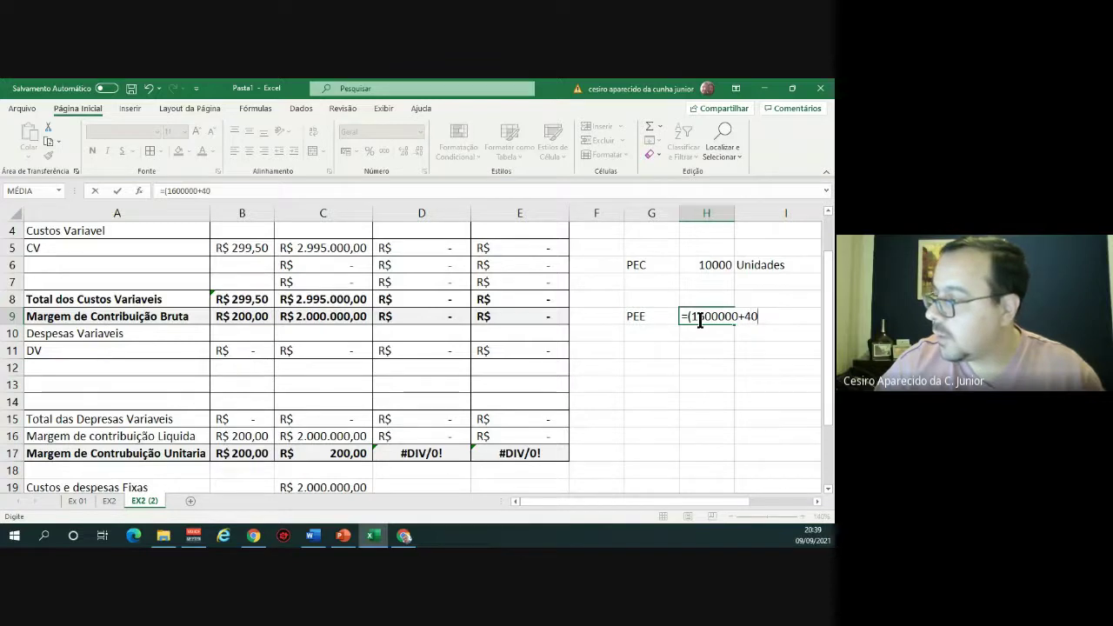
type("00")
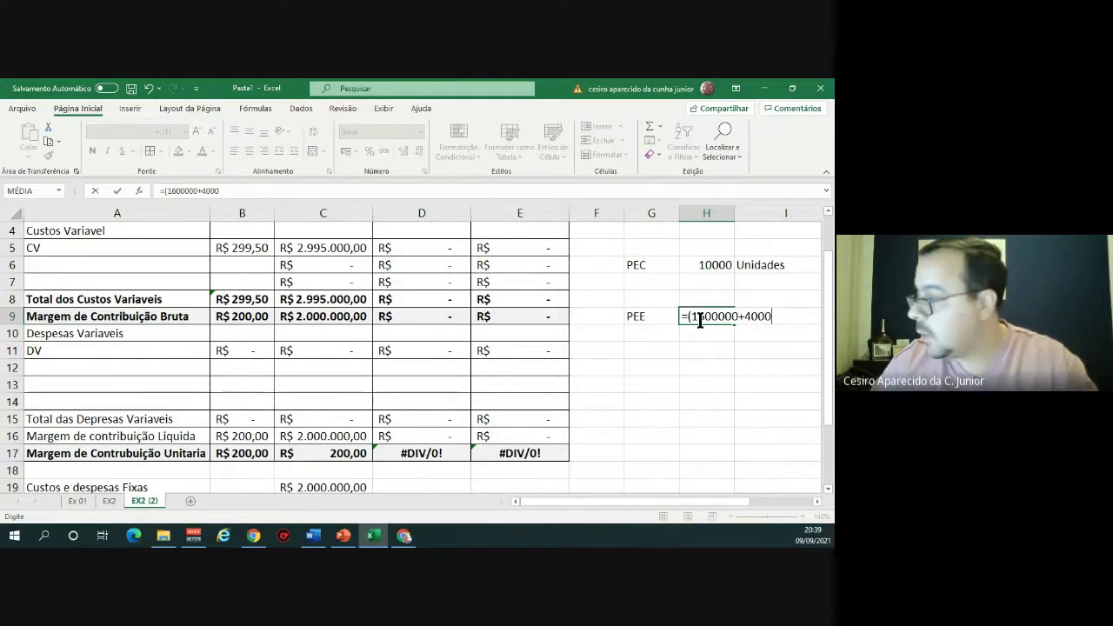
type("00")
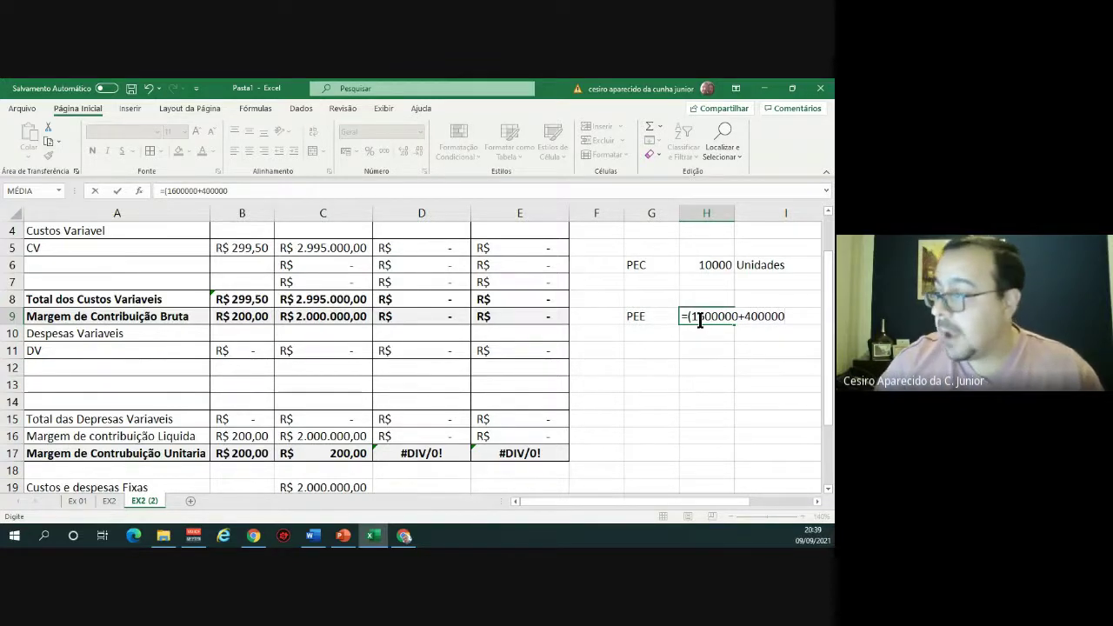
Look up the short-term debt in the Word statement and add it to the open PEE formula in H9 as +600000+.
left_click(317, 539)
scroll(296, 406, "up", 3)
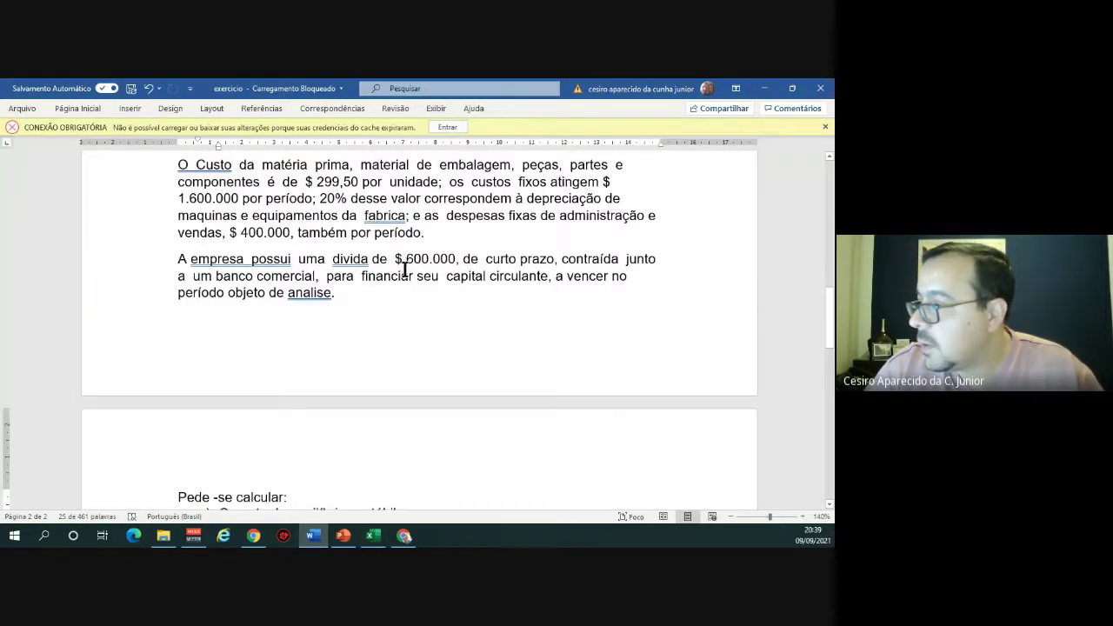
scroll(446, 259, "down", 2)
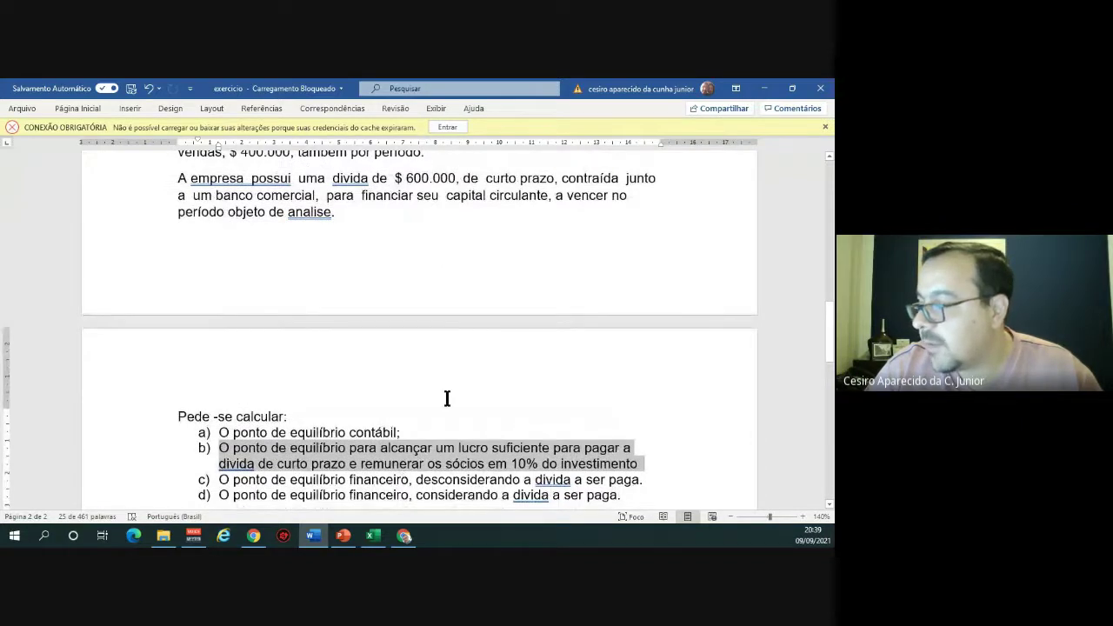
key("alt+Tab")
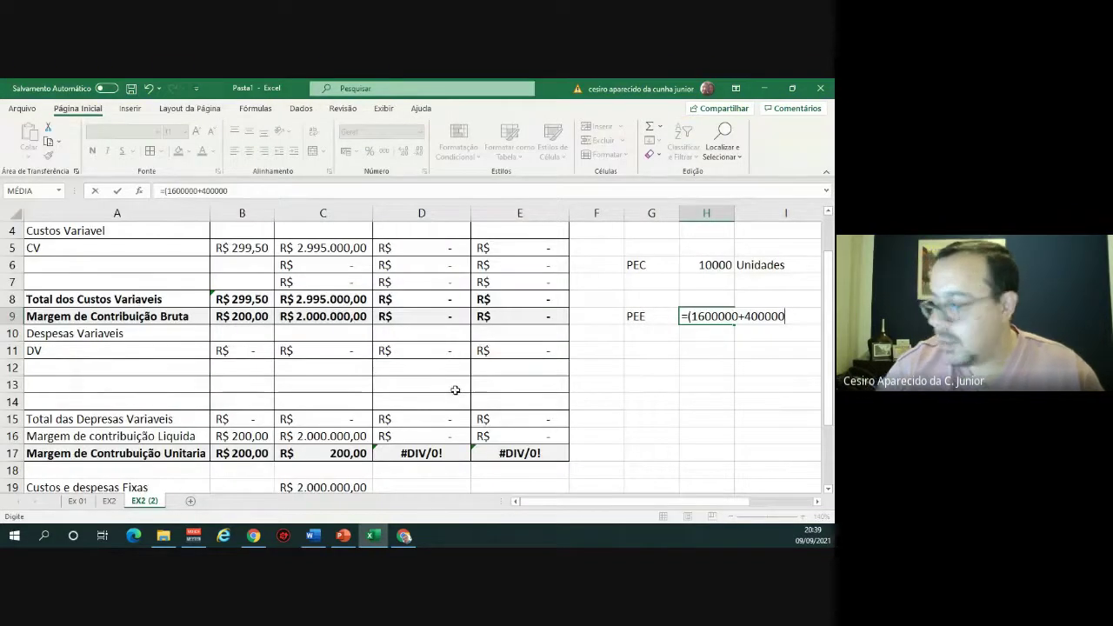
type("+600000")
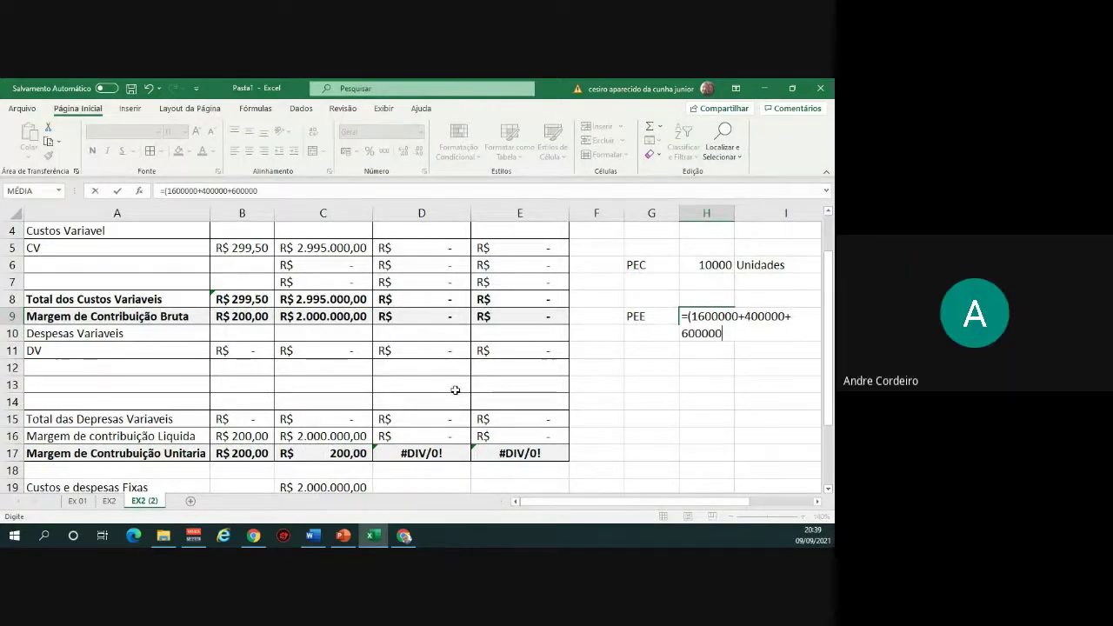
type("+")
Check the net worth and partners' return in the Word statement, then complete the H9 formula with (12000000*10%))/200.
key("alt+Tab")
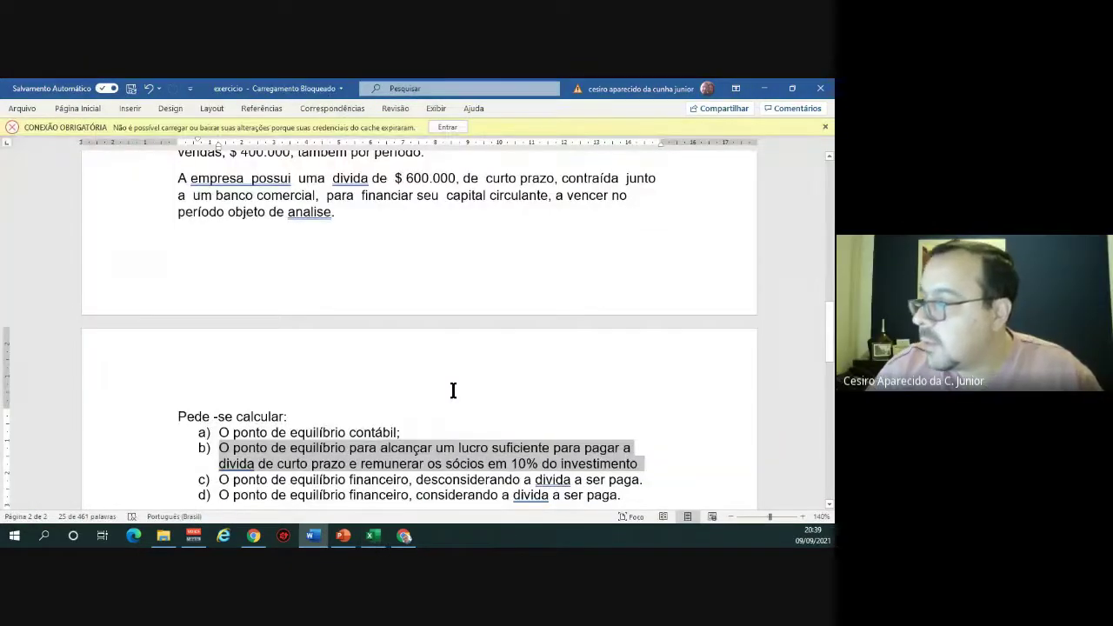
scroll(386, 311, "up", 3)
scroll(387, 312, "up", 1)
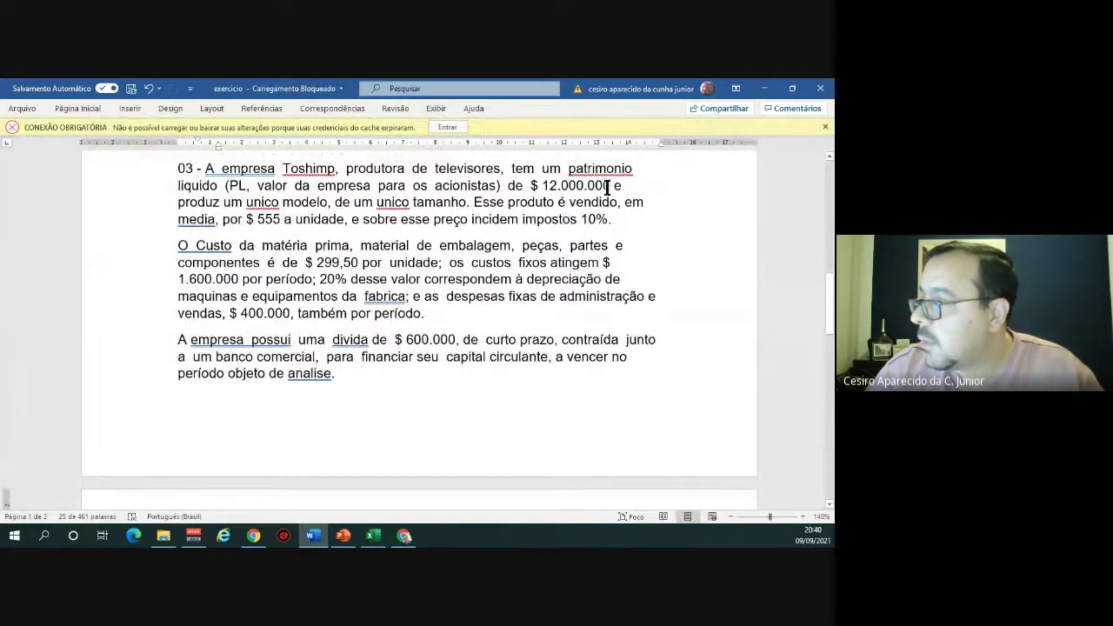
scroll(372, 287, "down", 5)
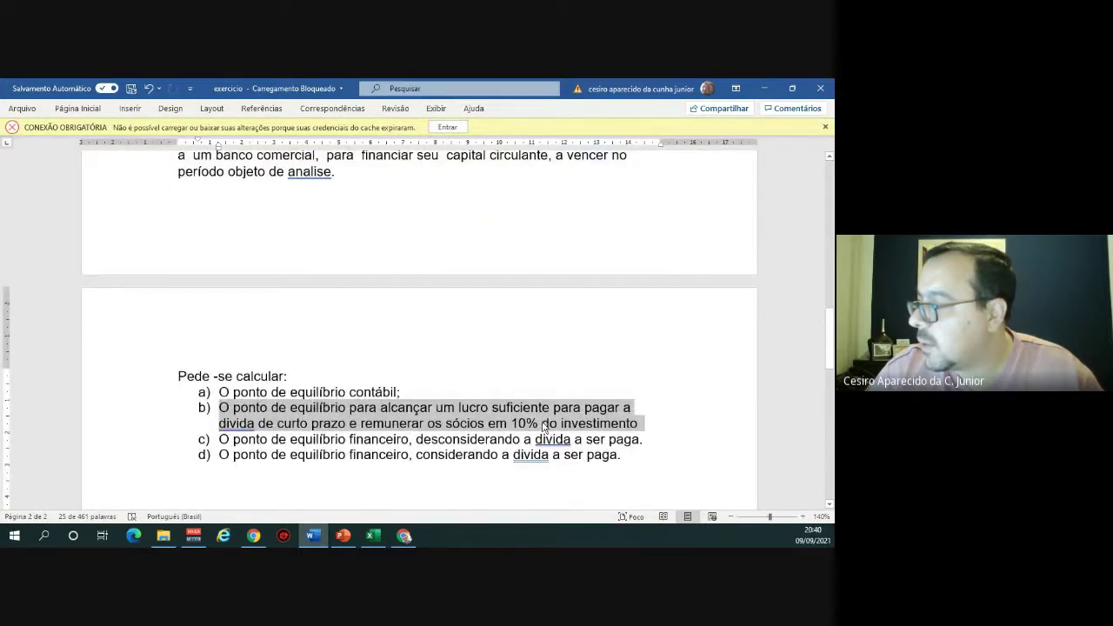
key("alt+Tab")
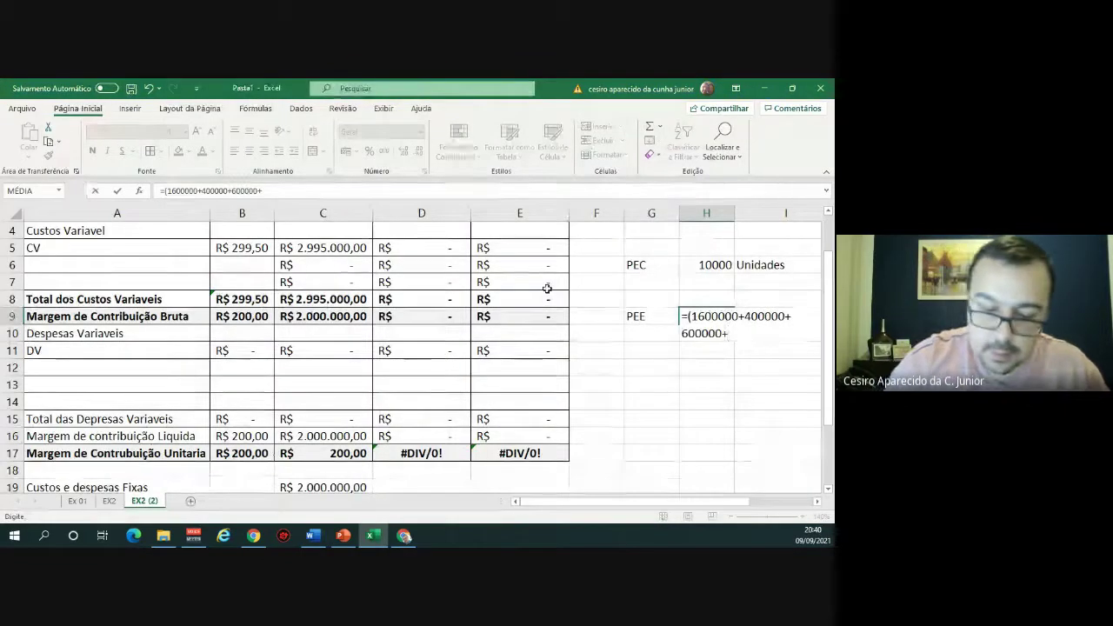
type("(12")
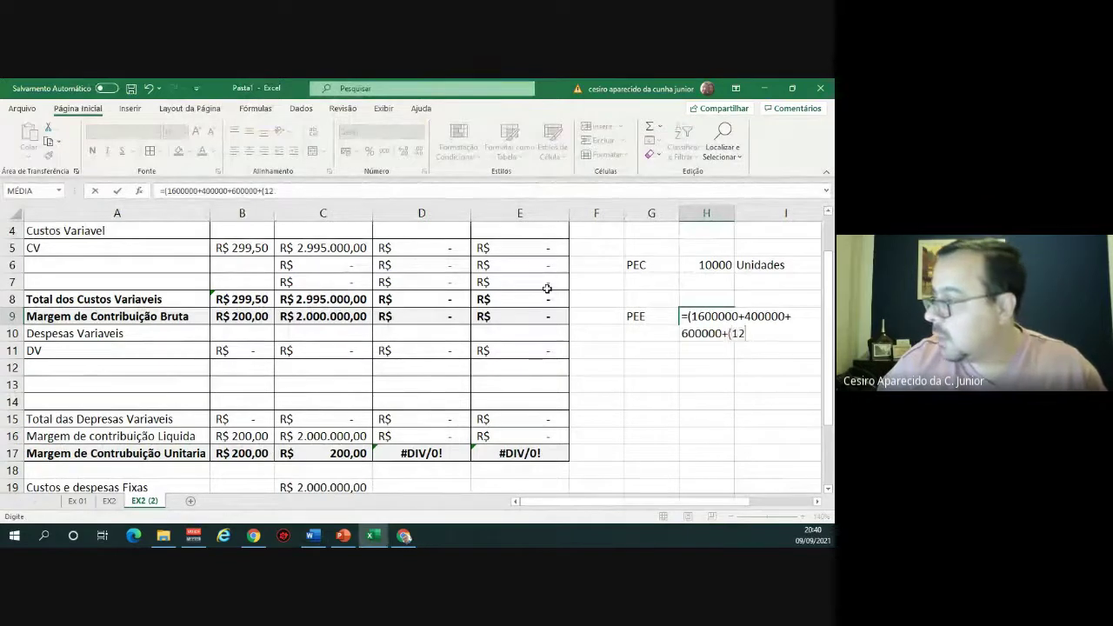
type("000000")
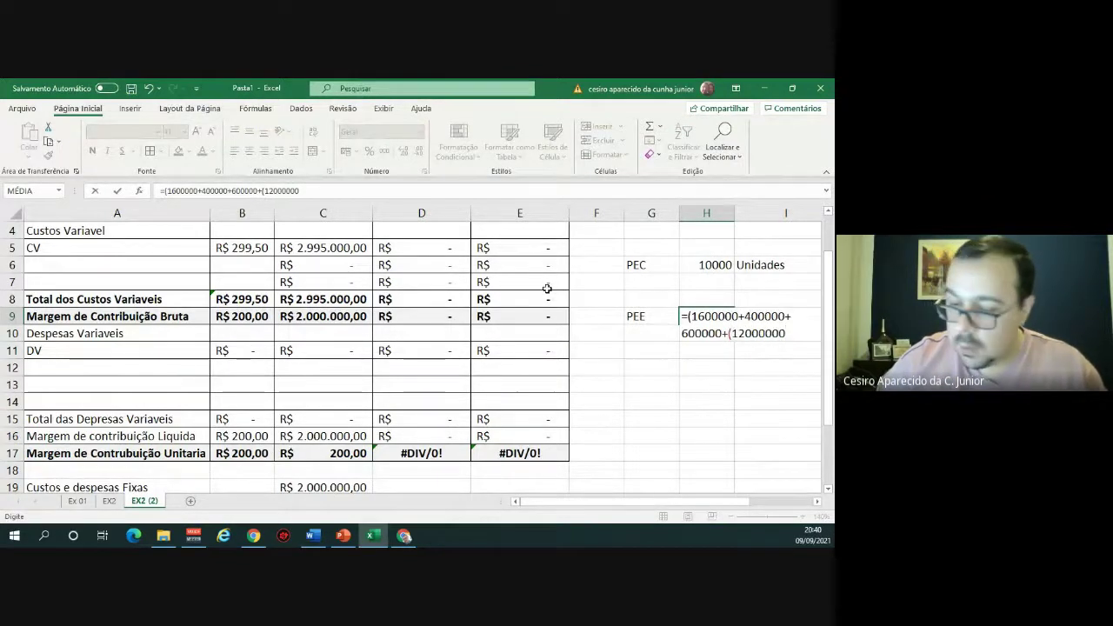
type("*10%")
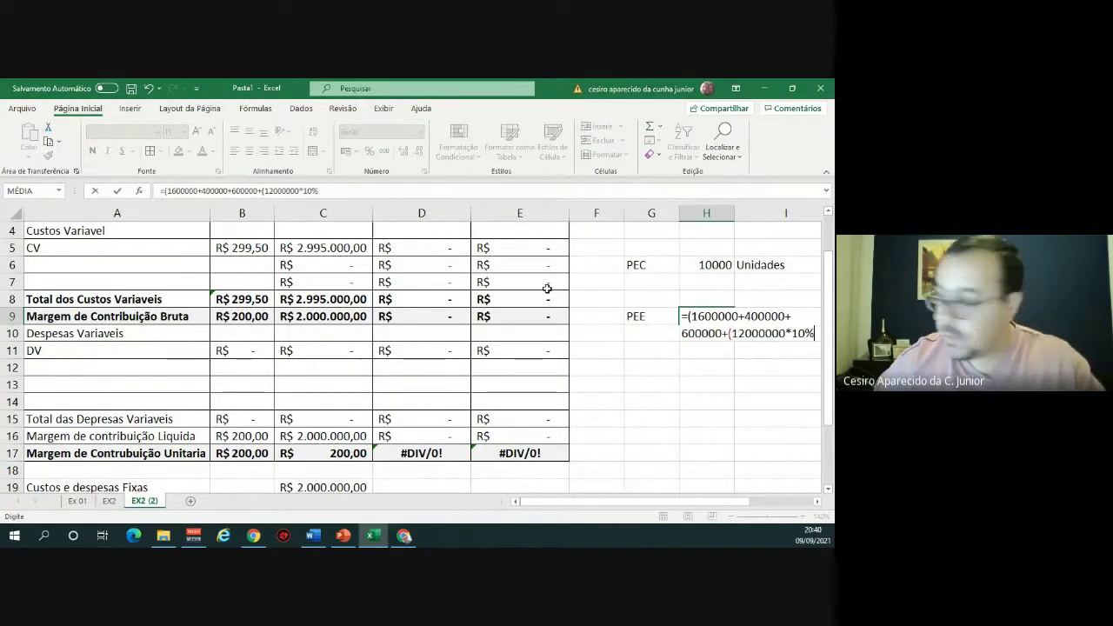
type("))")
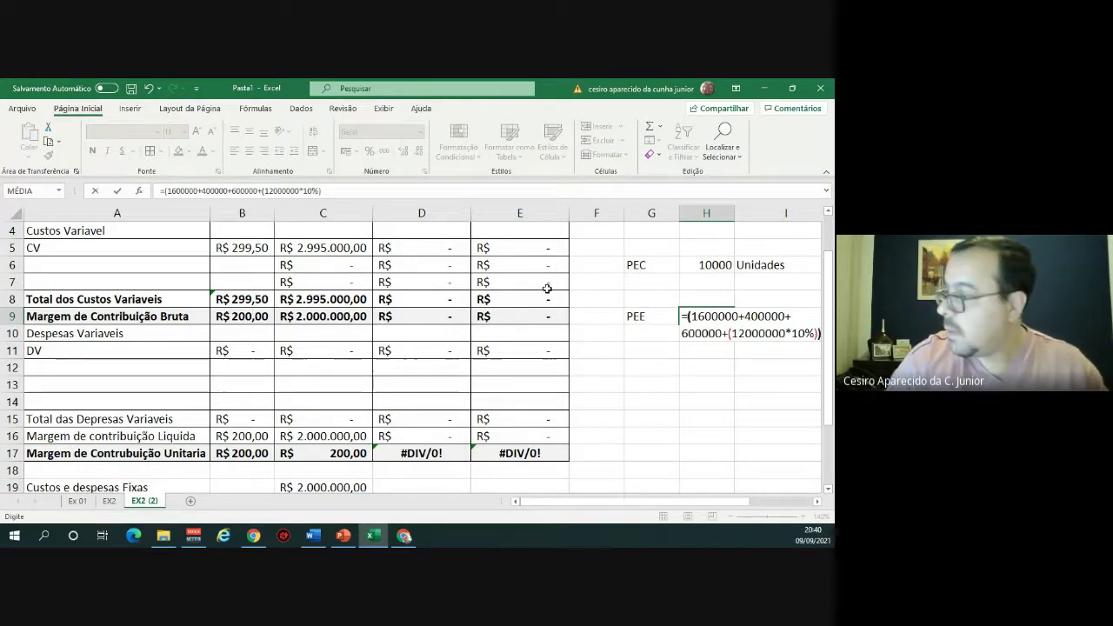
type("/")
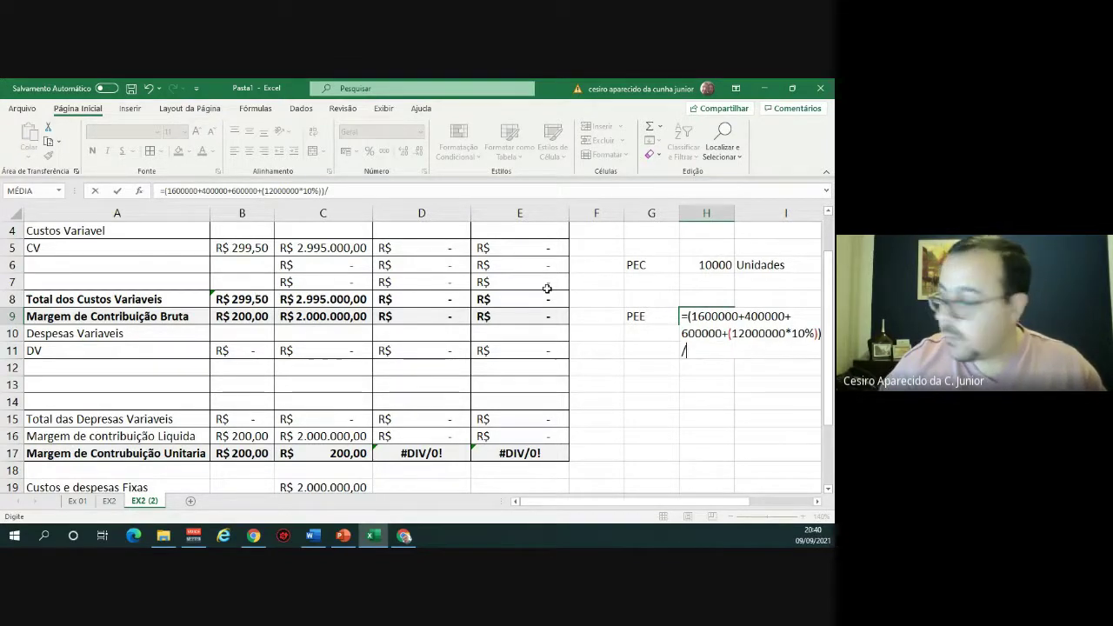
type("200")
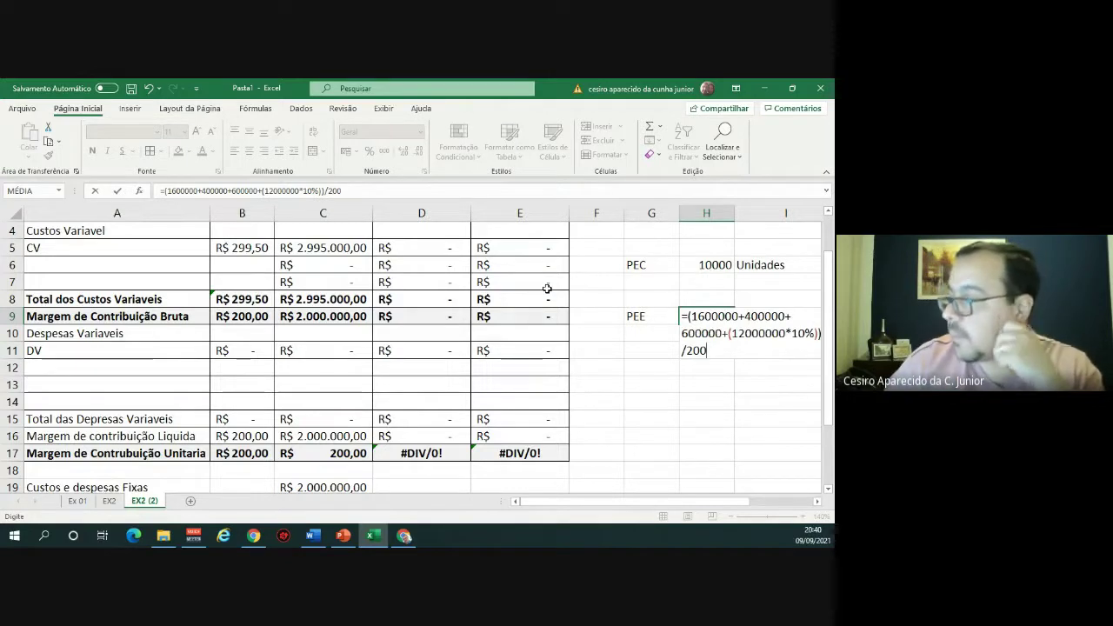
key("Return")
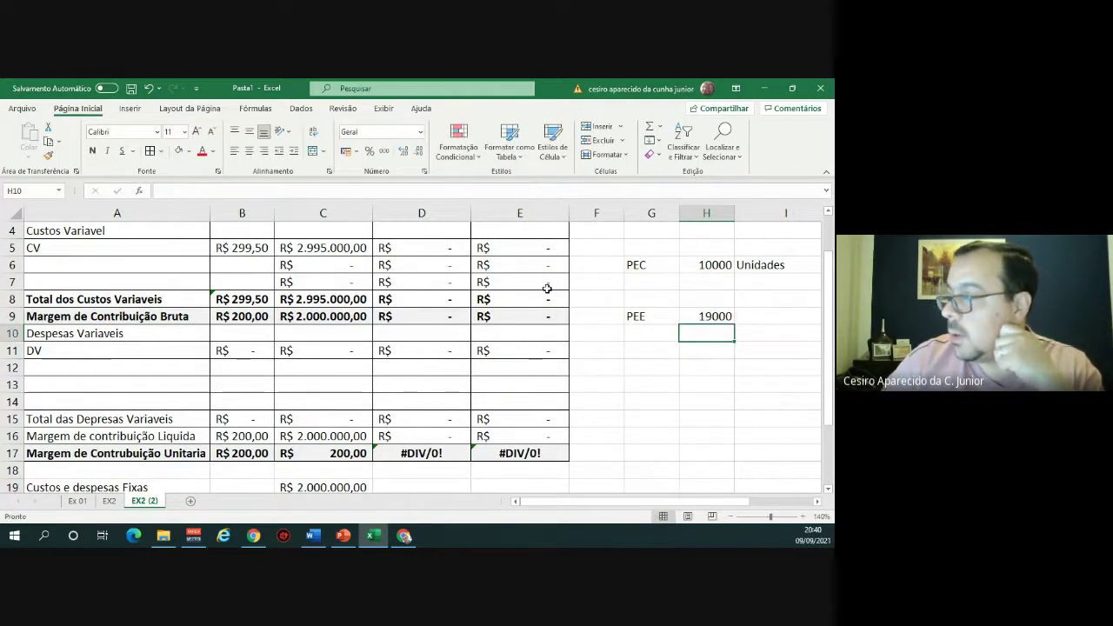
Enter the unit label "unidades" in I9 beside the PEE result.
key("Up")
key("Right")
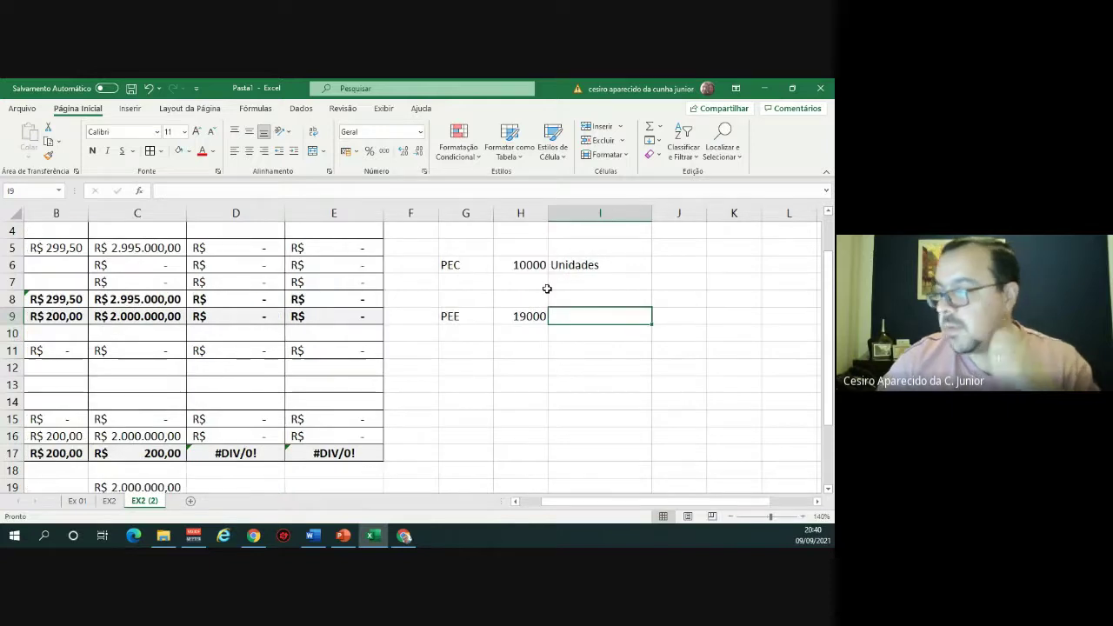
type("unidade")
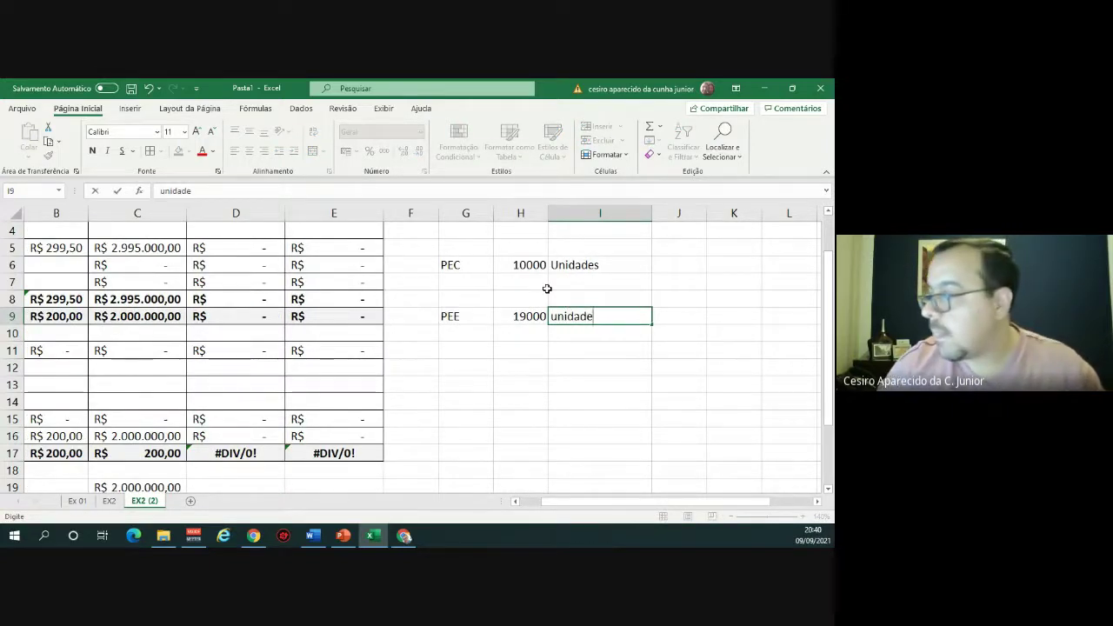
type("s")
key("Return")
key("Up")
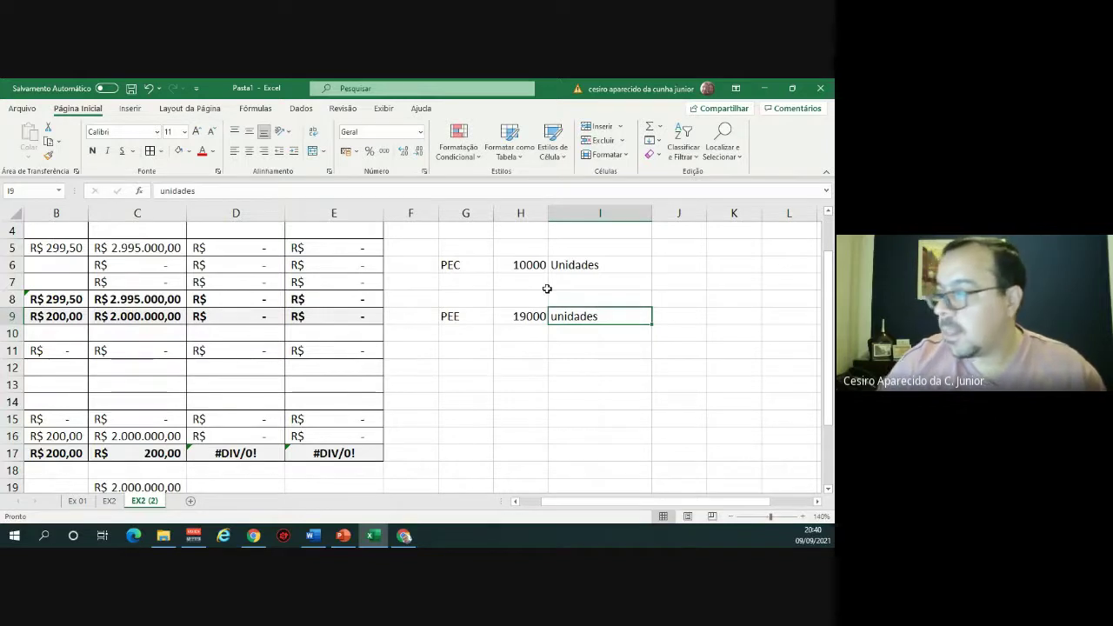
Enter 19000 in D2 as the quantity for the second break-even column of the income table.
key("Left")
key("Left")
key("Left")
key("Left")
key("Left")
key("Left")
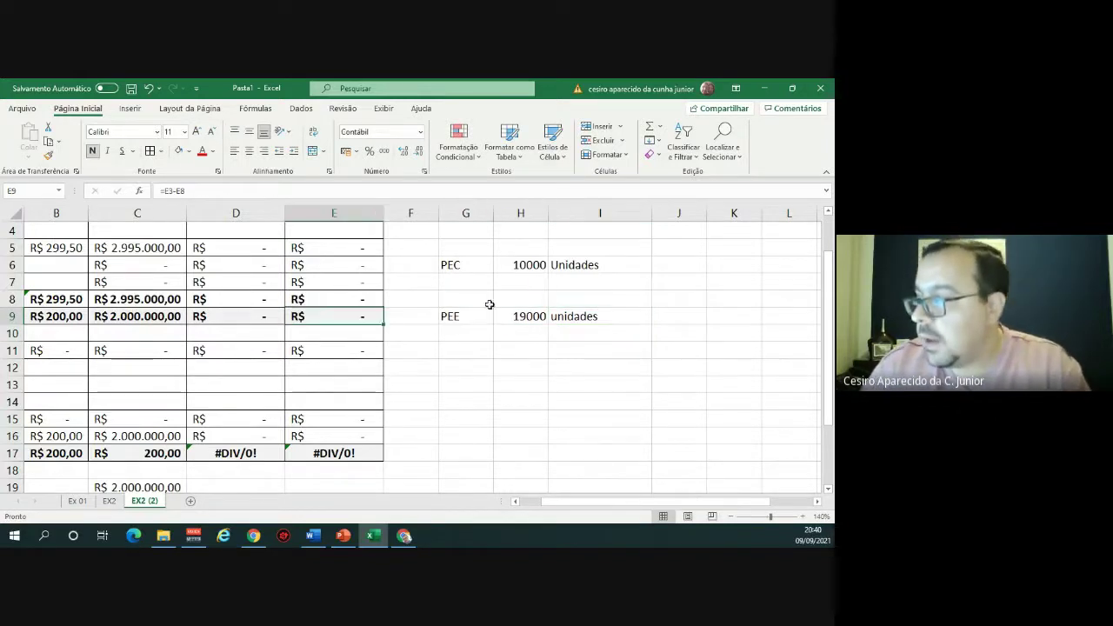
scroll(298, 316, "up", 1)
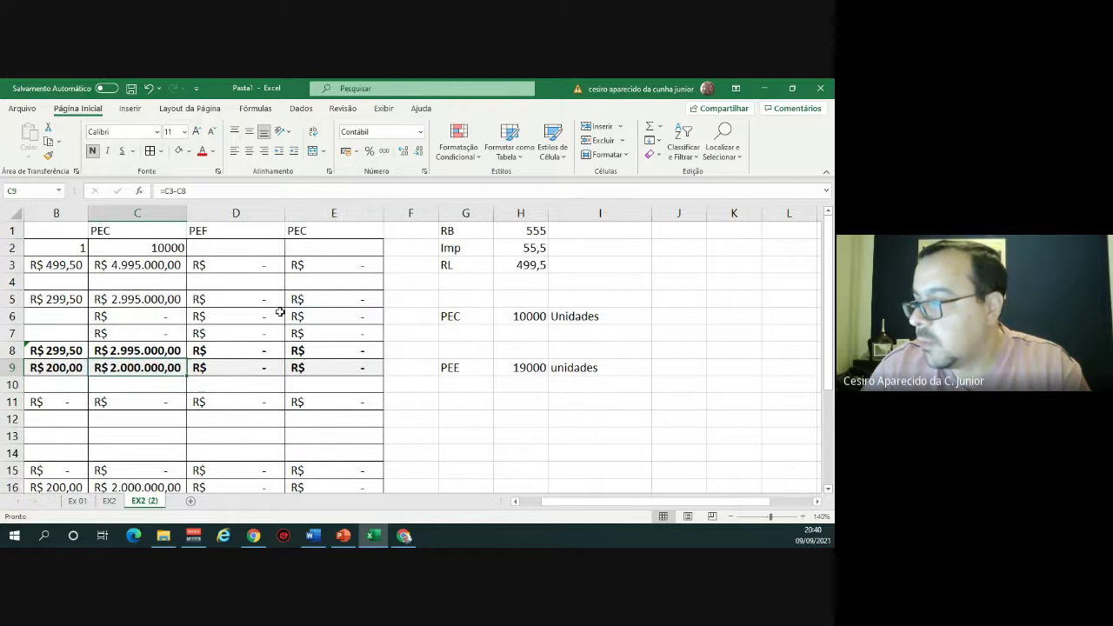
left_click(227, 248)
type("19000")
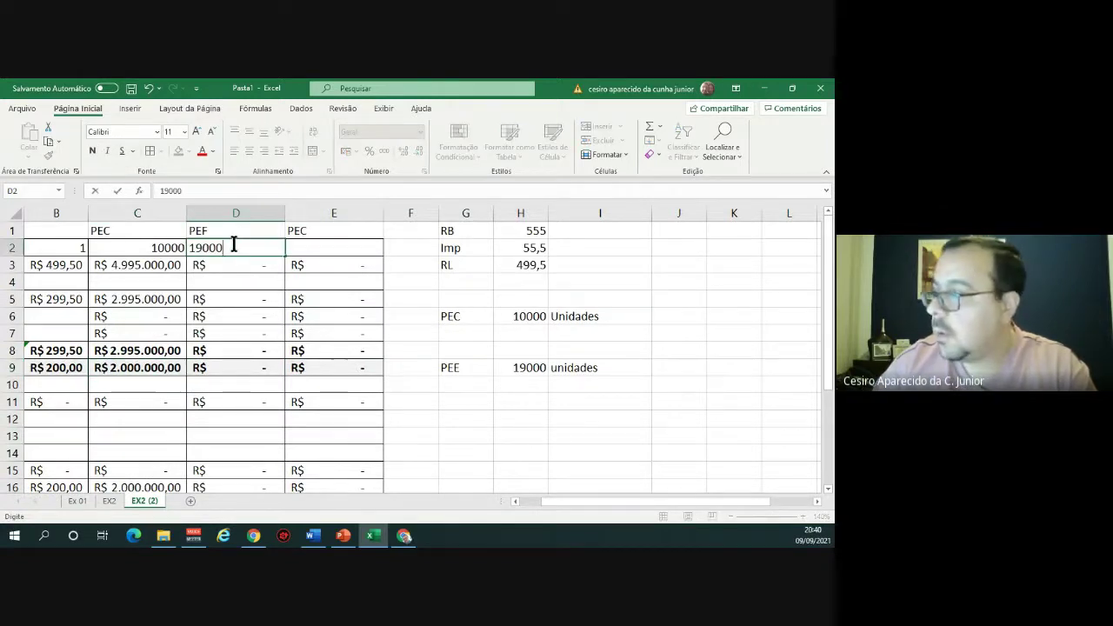
key("Return")
key("Return")
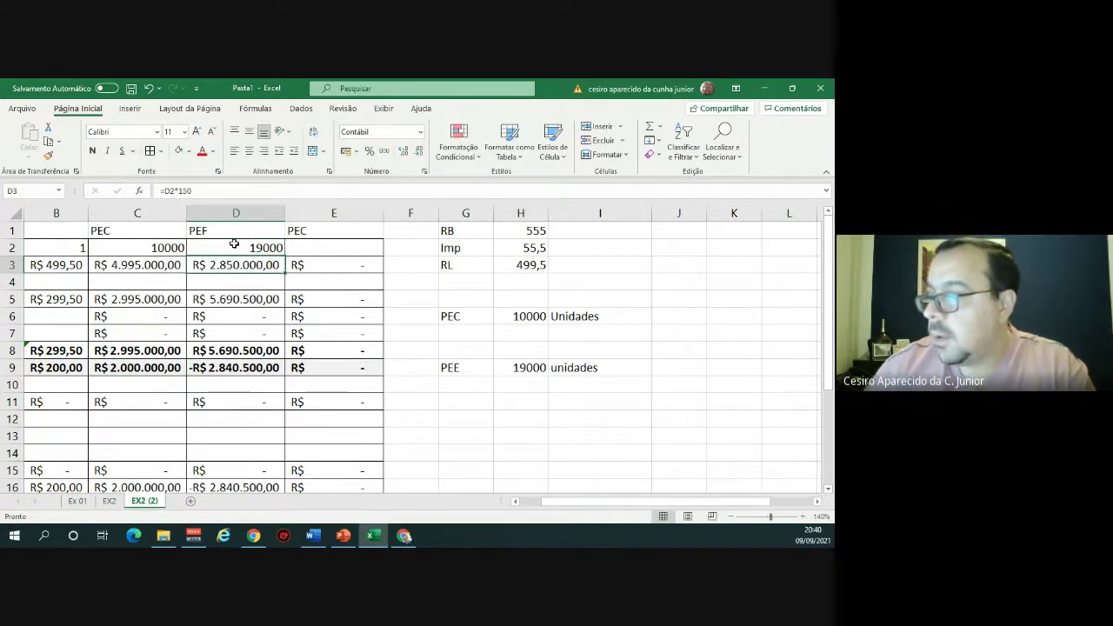
Check the variable cost formula in D5, then correct the revenue formula in D3 to =D2*B3.
left_click(252, 299)
type("=B5*D2")
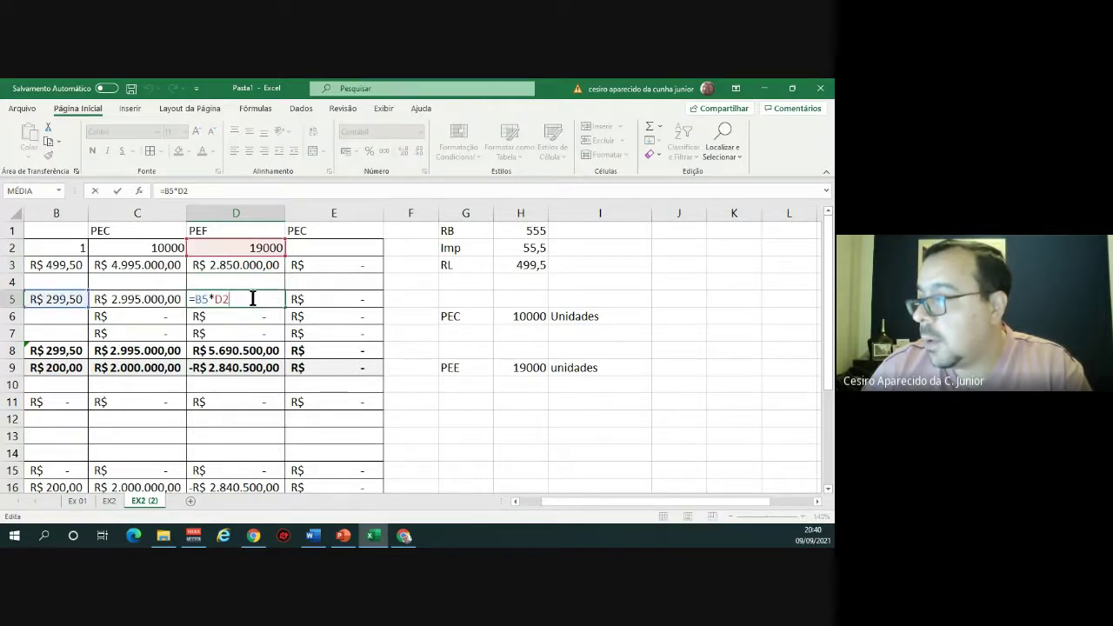
left_click(258, 264)
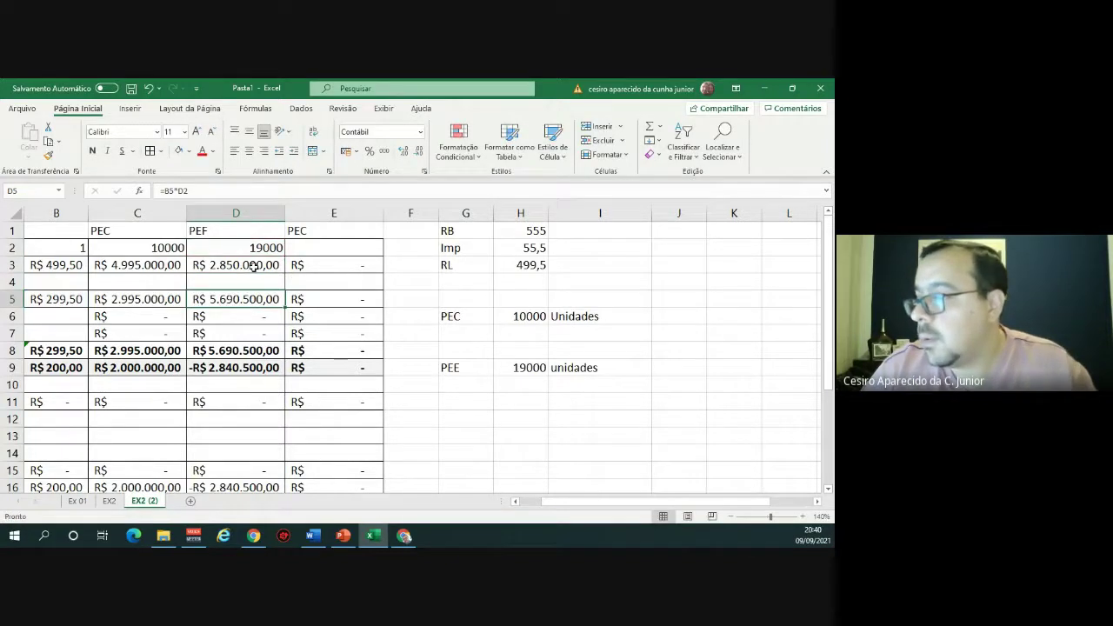
double_click(255, 265)
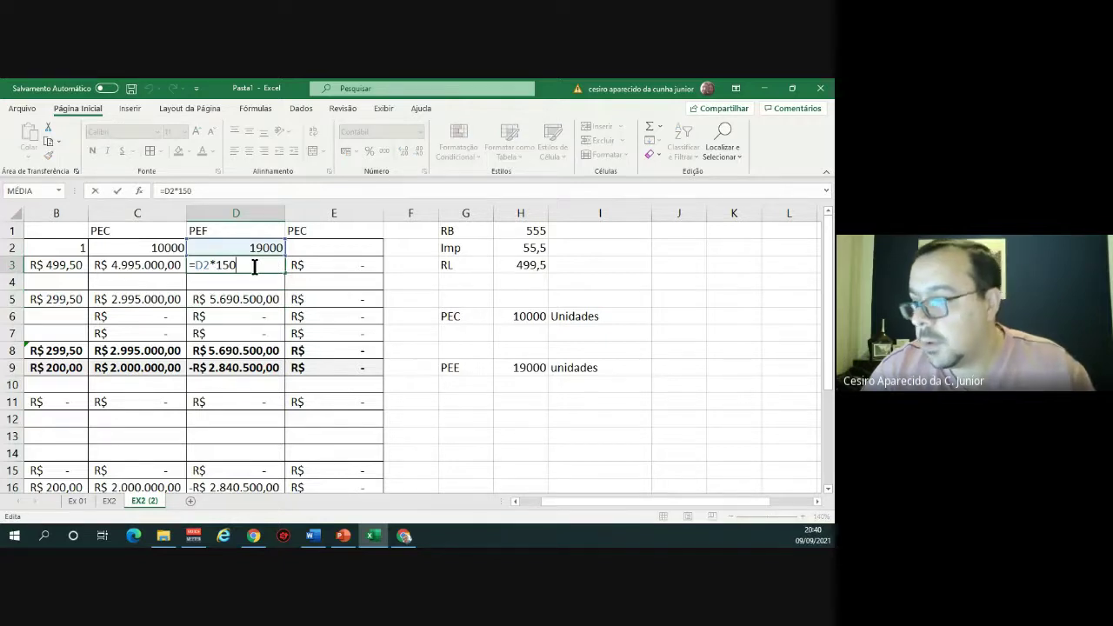
key("BackSpace")
key("BackSpace")
key("BackSpace")
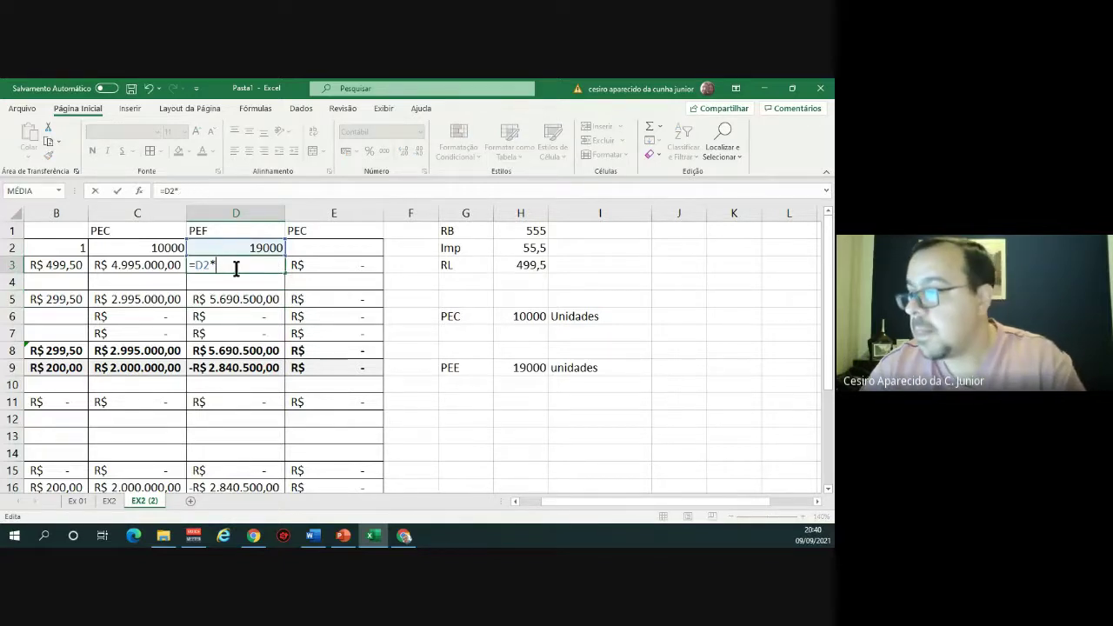
left_click(78, 265)
key("Return")
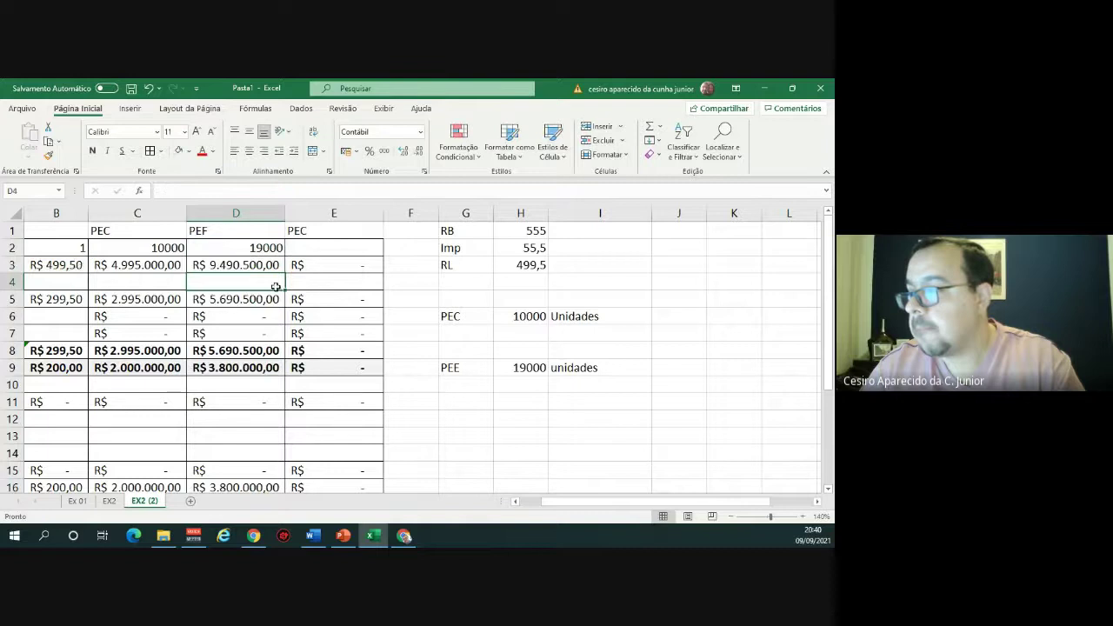
Enter the fixed costs and expenses of 2000000 in D19.
scroll(219, 289, "down", 2)
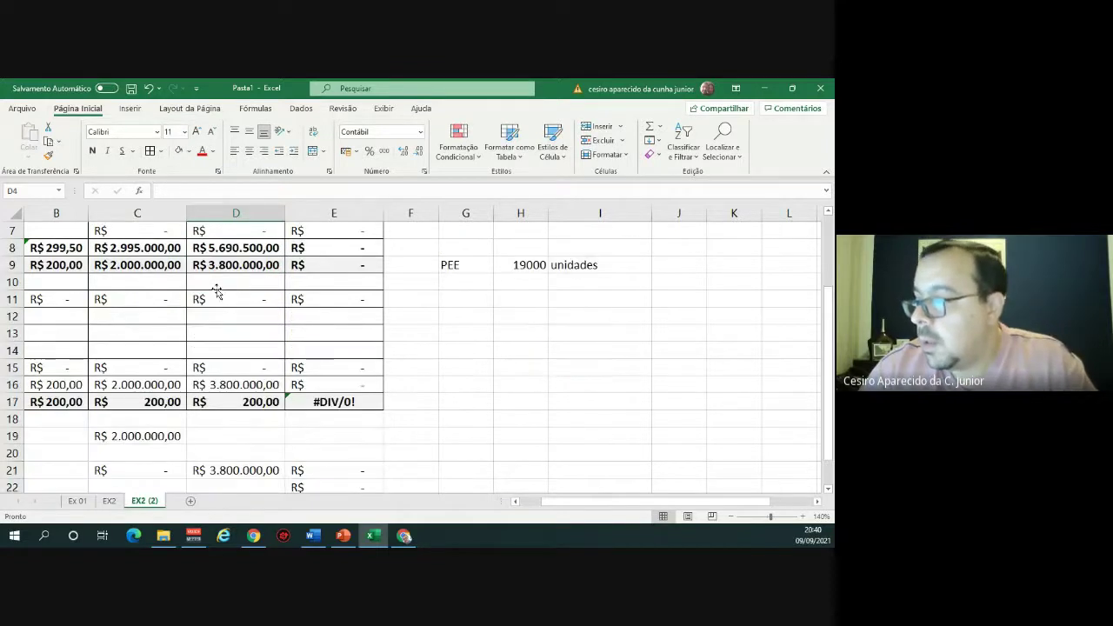
left_click(227, 385)
scroll(250, 389, "down", 1)
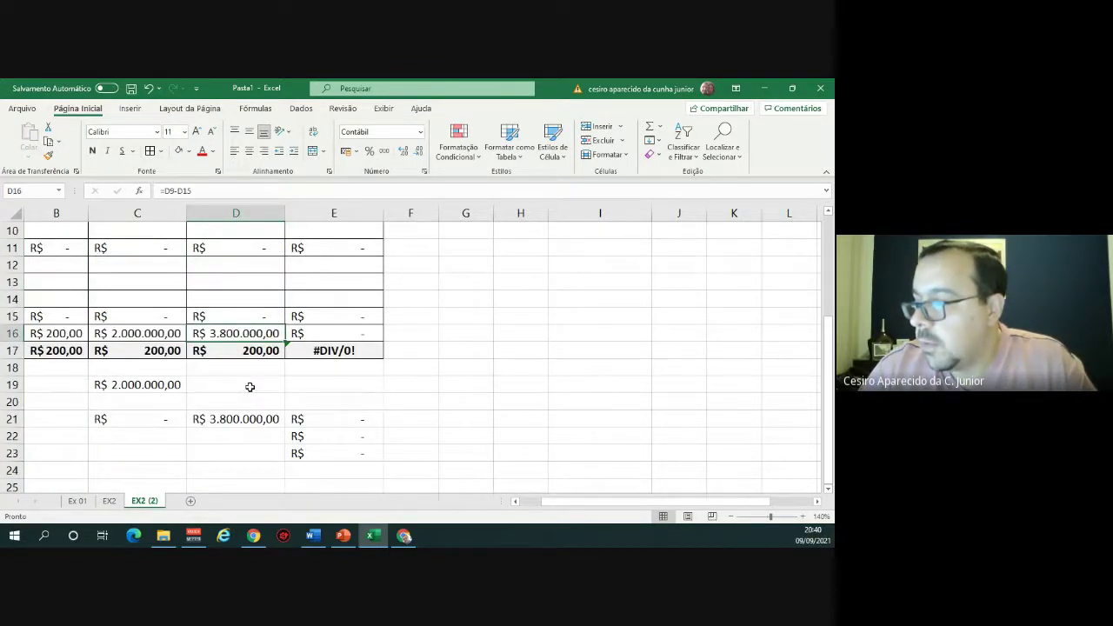
left_click(242, 383)
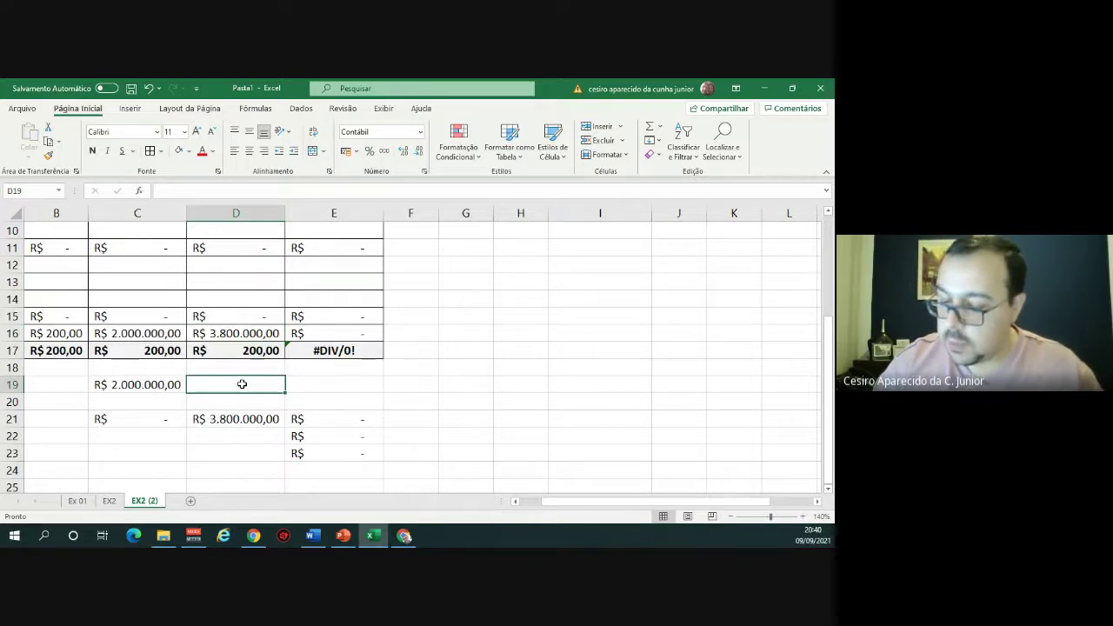
type("2000")
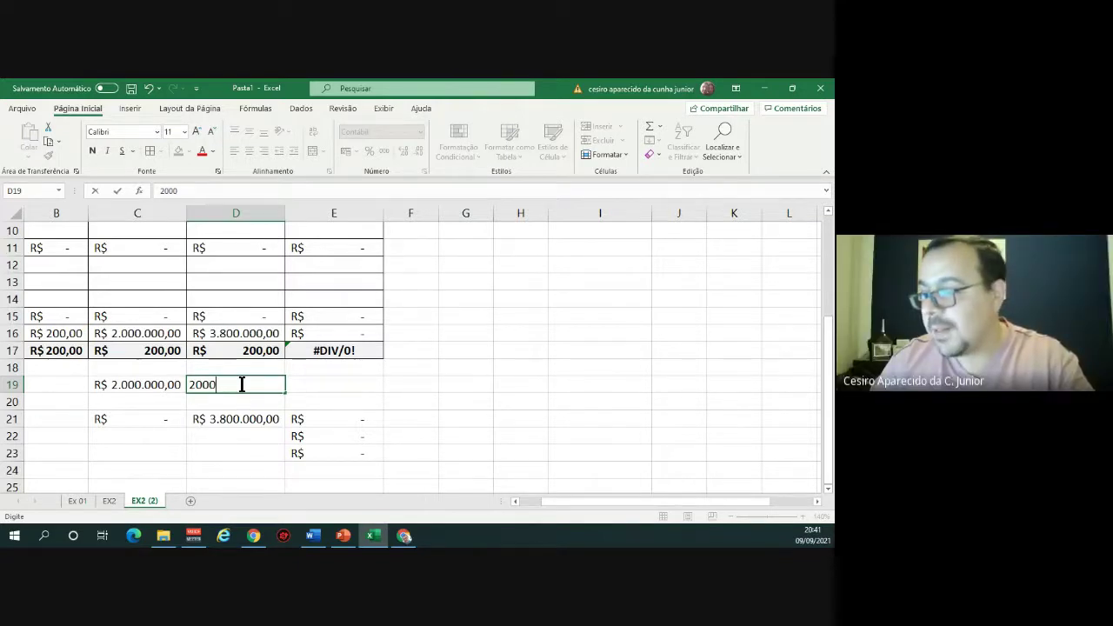
type("00")
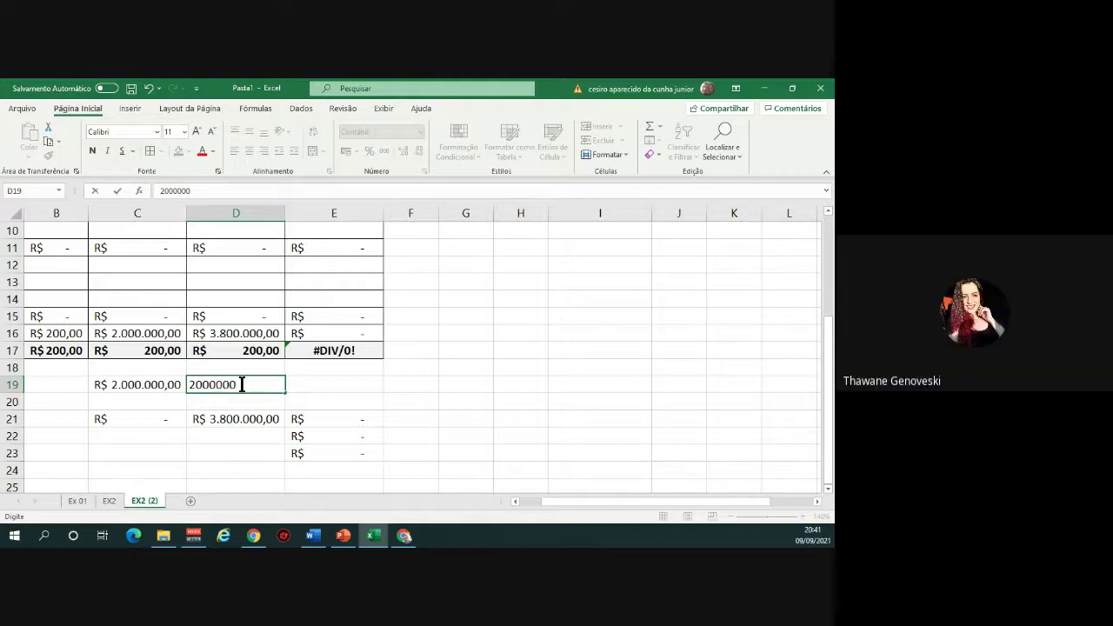
key("Return")
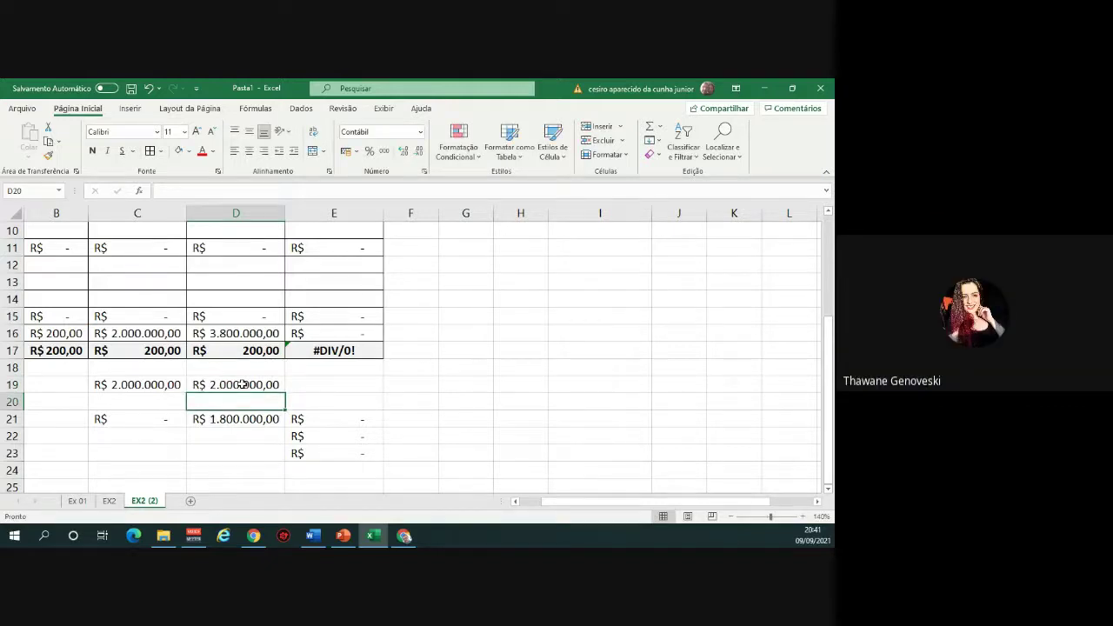
Compare the result after fixed costs in D21 with the components of the PEE formula in H9.
left_click(233, 425)
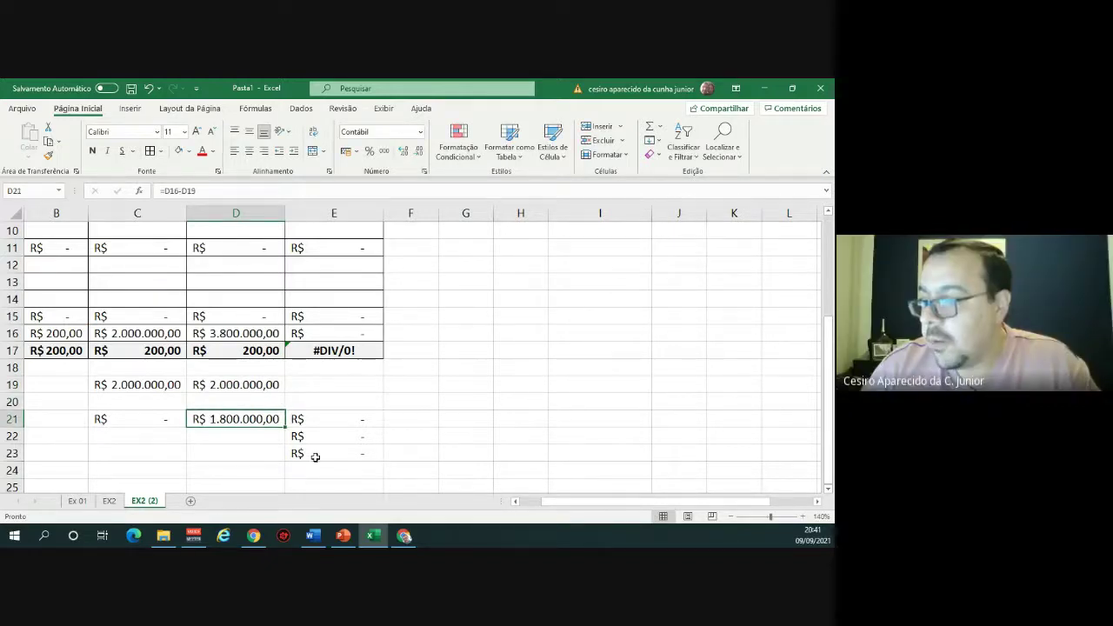
left_click(234, 443)
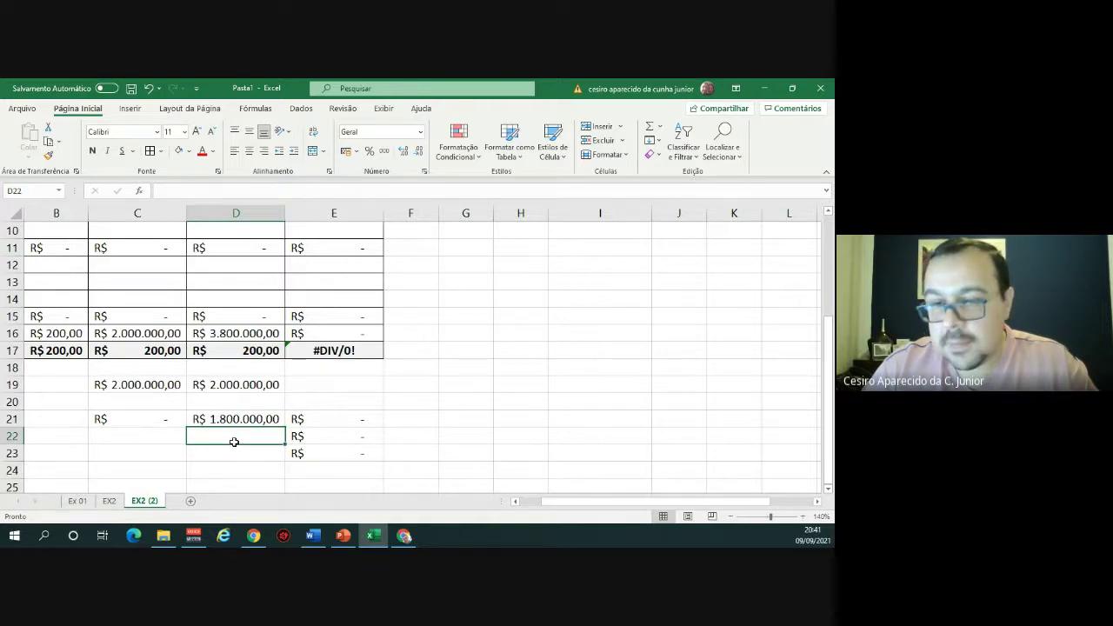
left_click(233, 453)
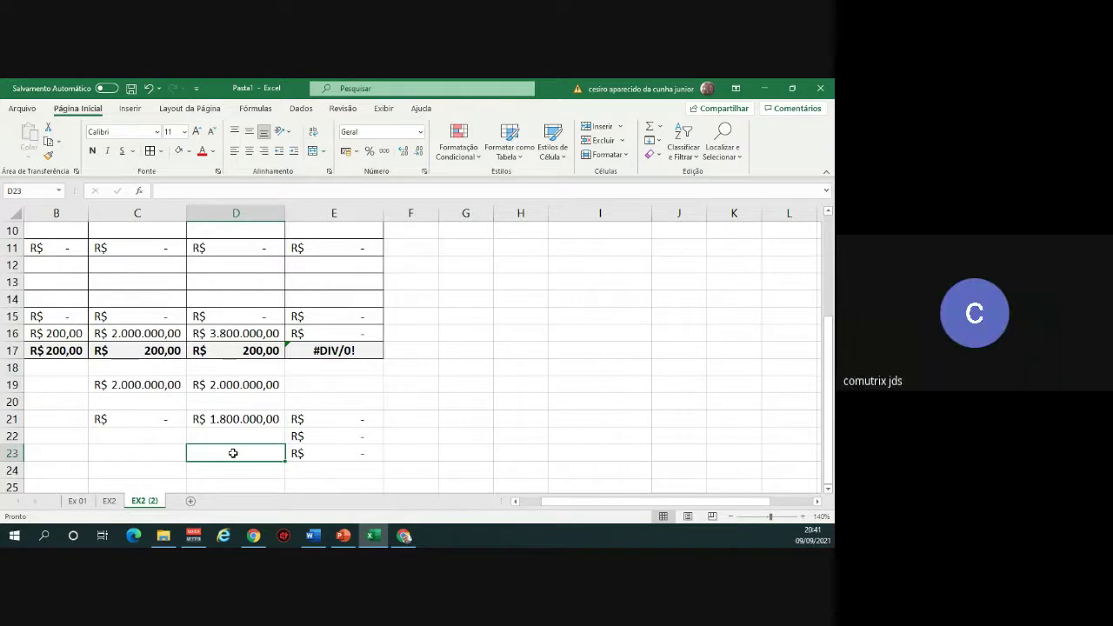
scroll(233, 454, "up", 3)
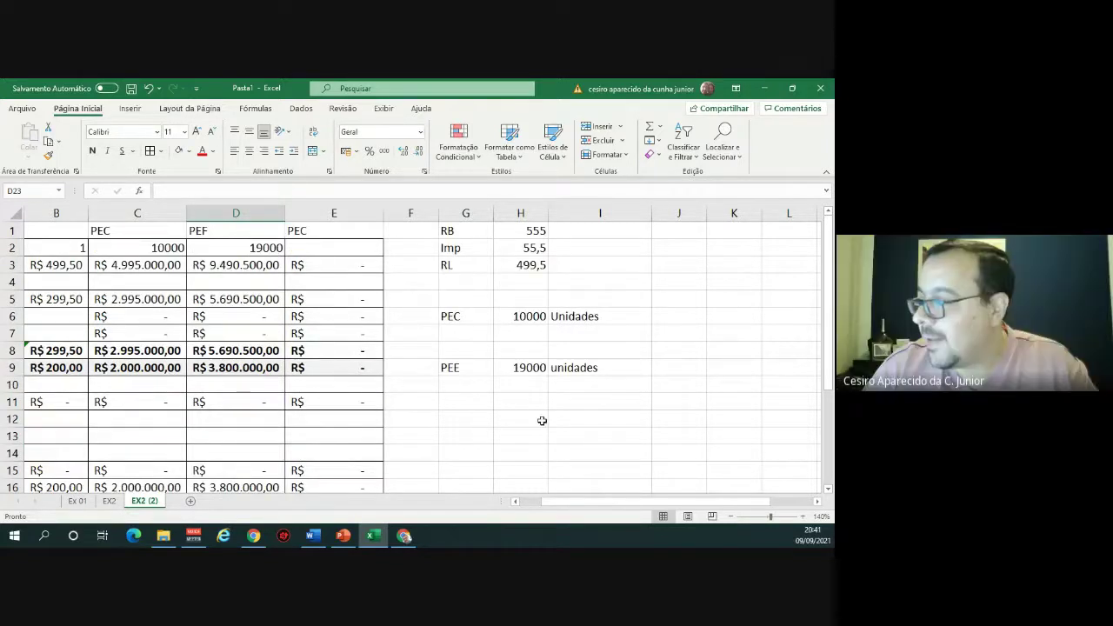
left_click(509, 368)
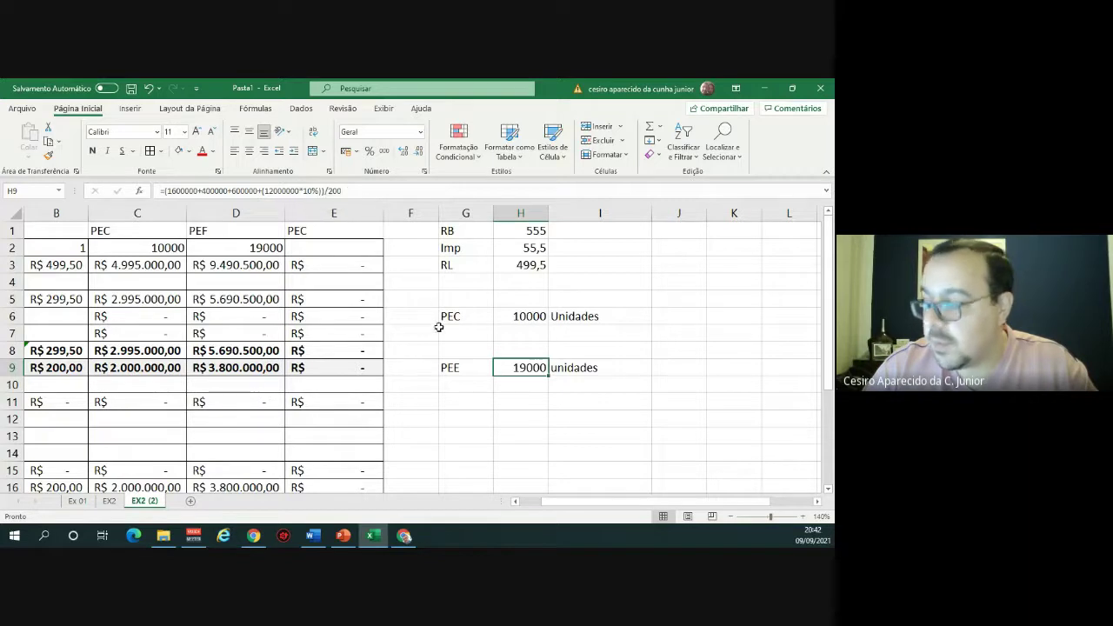
scroll(534, 383, "down", 2)
scroll(538, 380, "down", 1)
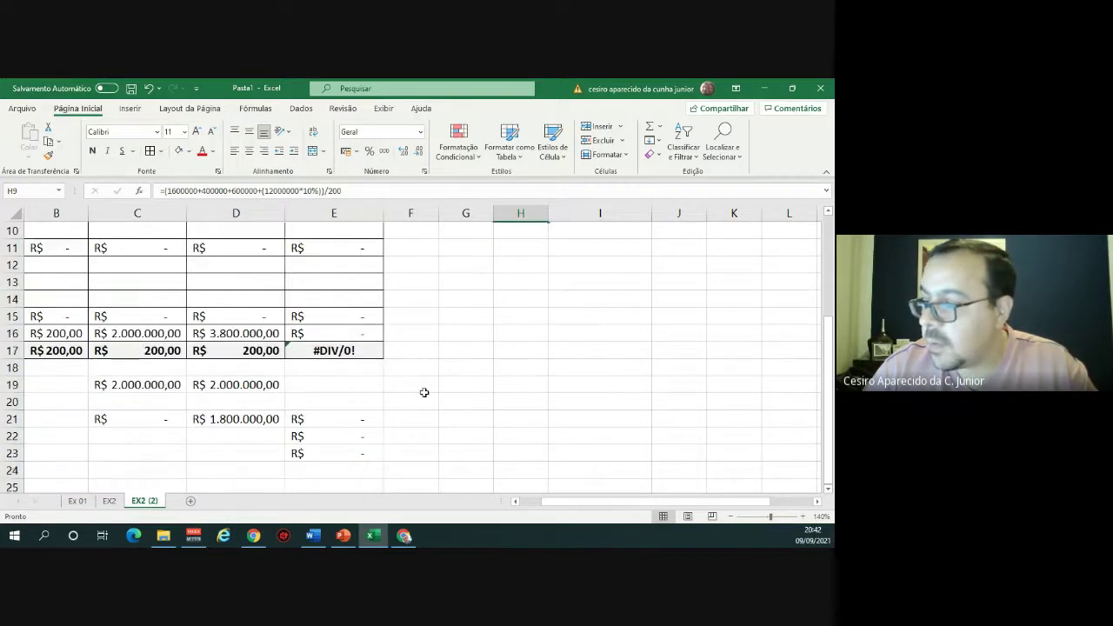
left_click(252, 415)
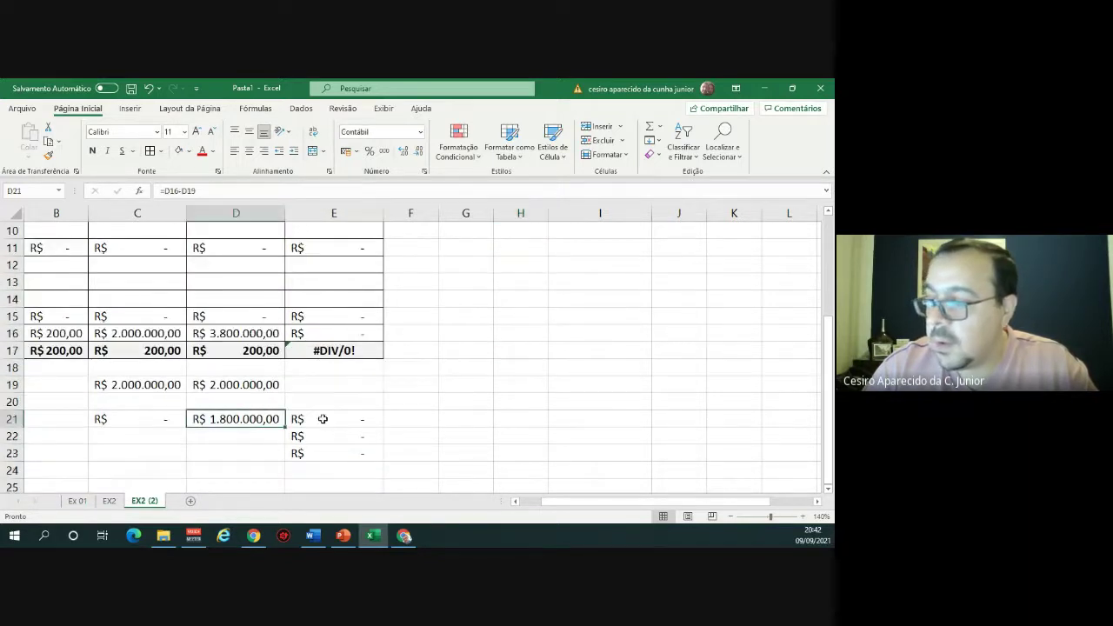
Enter the 600000 short-term debt in D22 and apply the accounting number format to D22:D23.
left_click(246, 436)
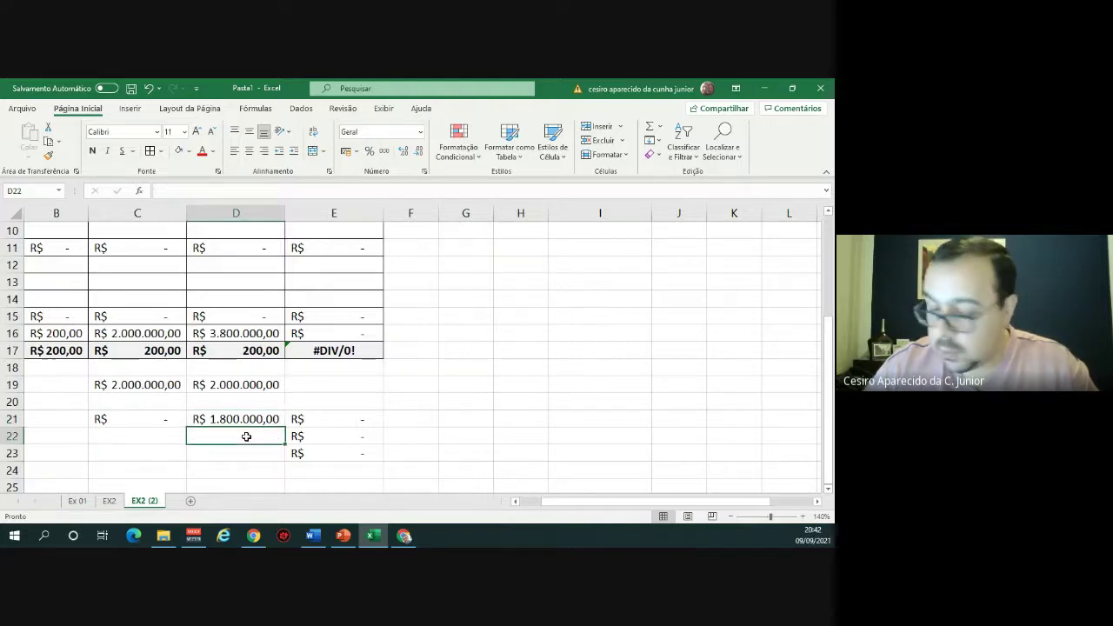
type("600000")
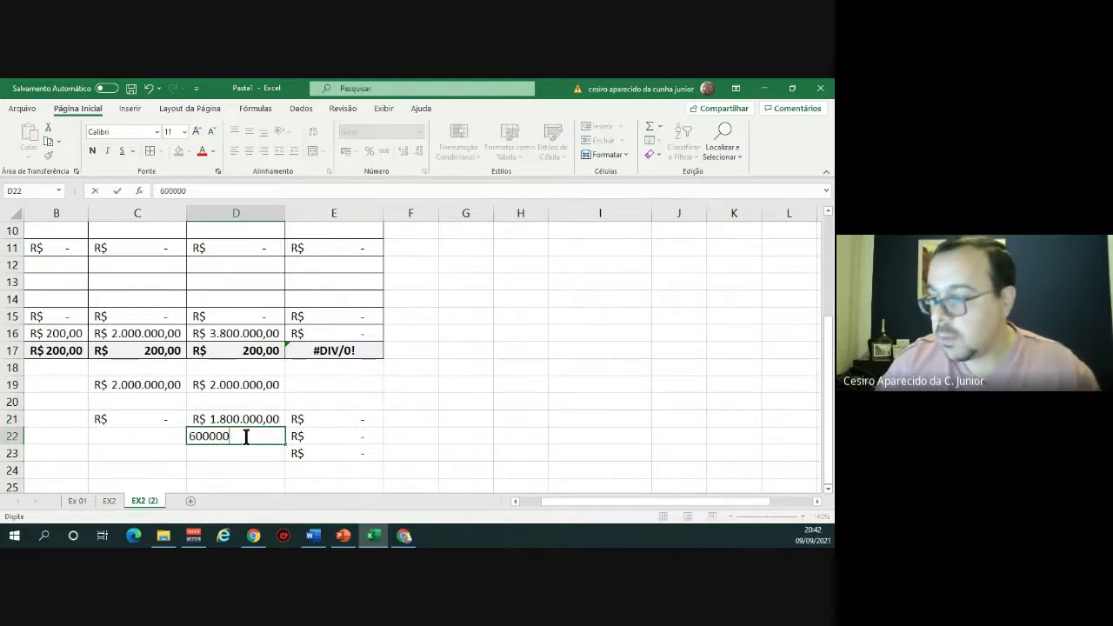
key("Return")
left_click(247, 435)
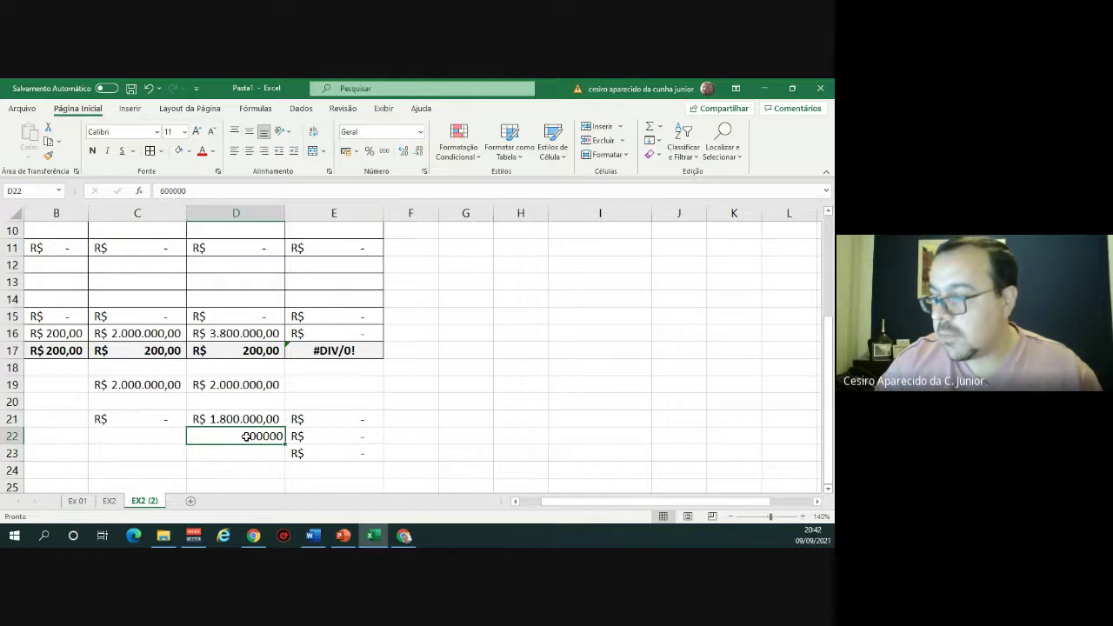
left_click_drag(246, 436, 246, 453)
scroll(246, 417, "down", 1)
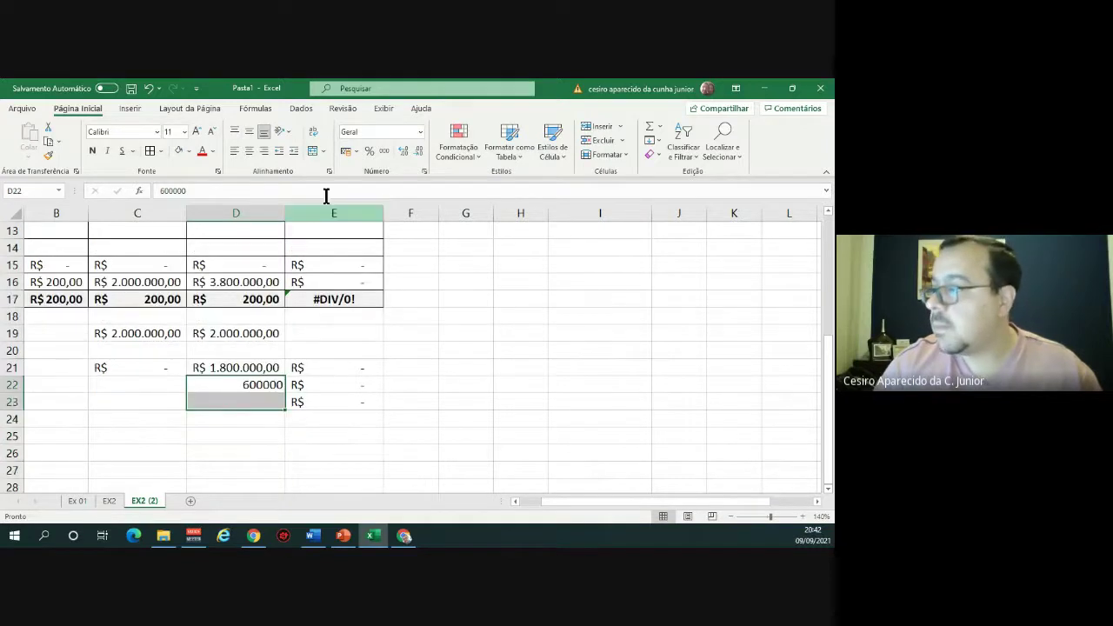
left_click(349, 150)
Calculate the profit left after paying the debt in D23 with the formula =D21-D22.
left_click(244, 401)
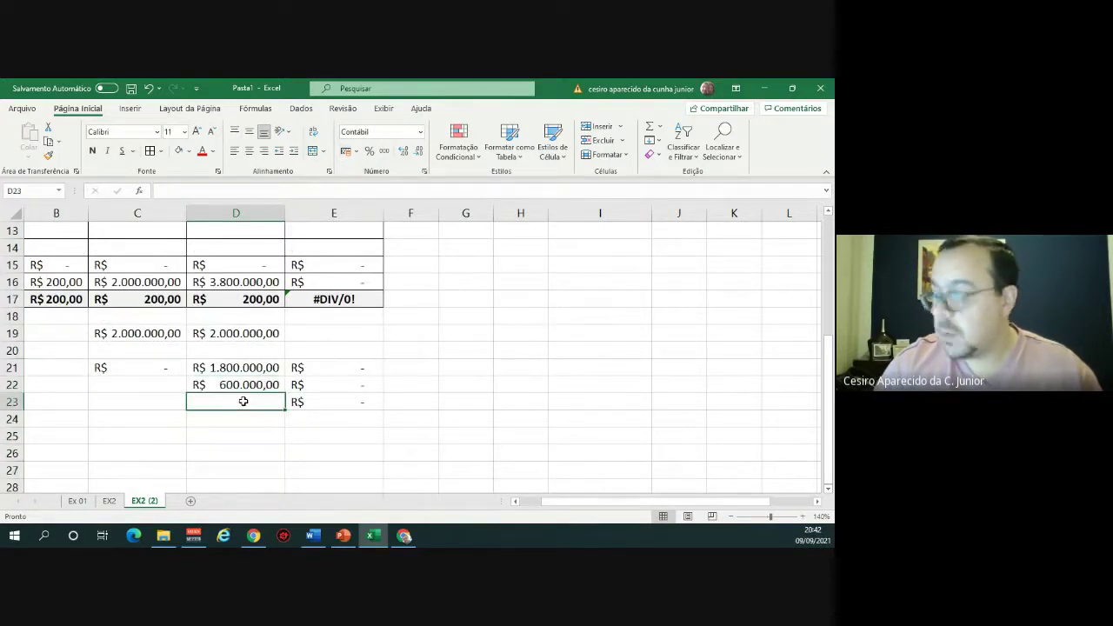
type("=")
left_click(248, 366)
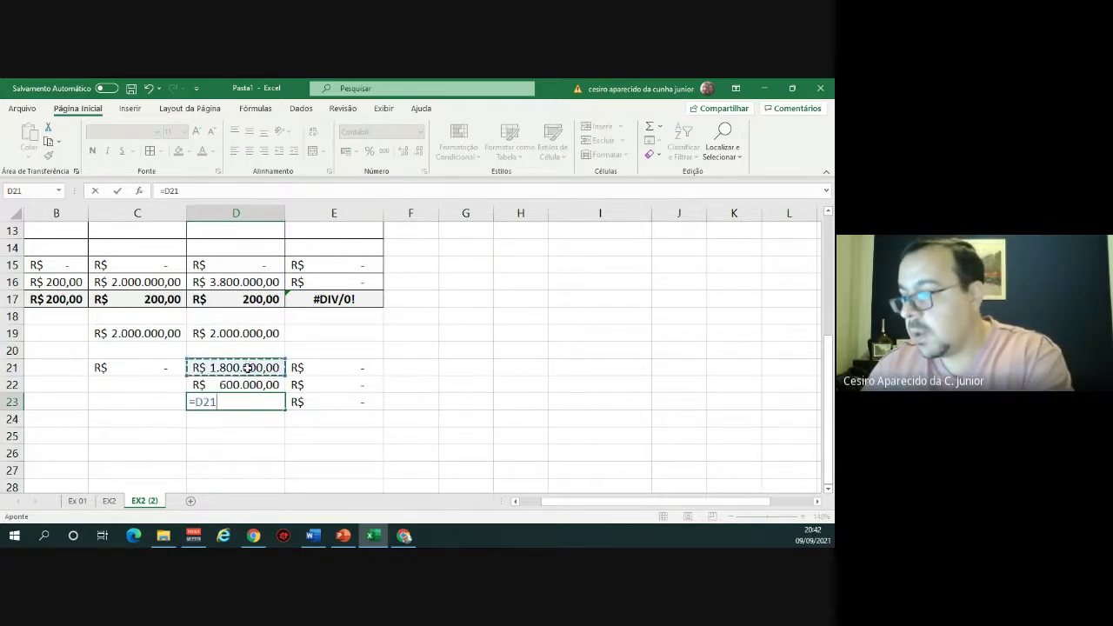
type("-")
left_click(241, 384)
key("Return")
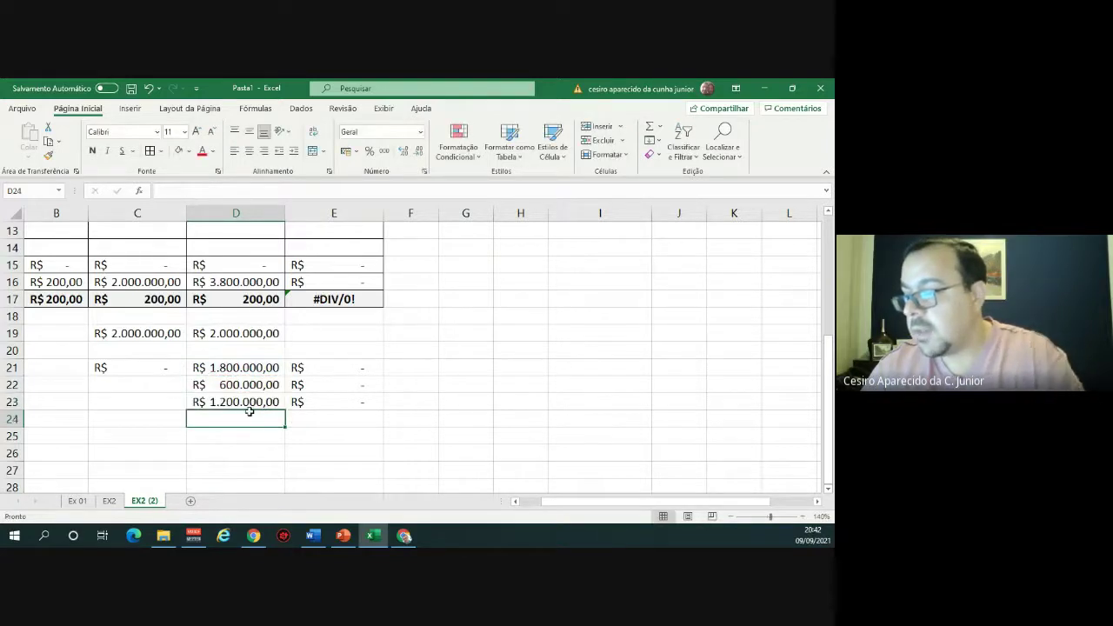
left_click(249, 401)
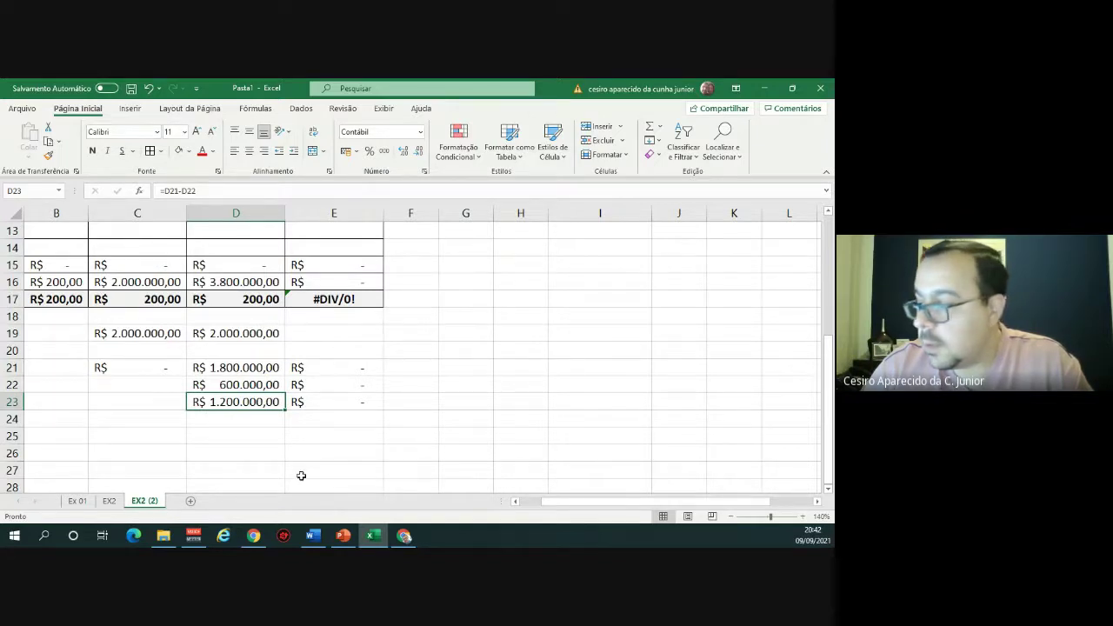
Review question b in the Word statement, then return to the Excel sheet and enter the label PEF in G12.
left_click(313, 535)
triple_click(258, 418)
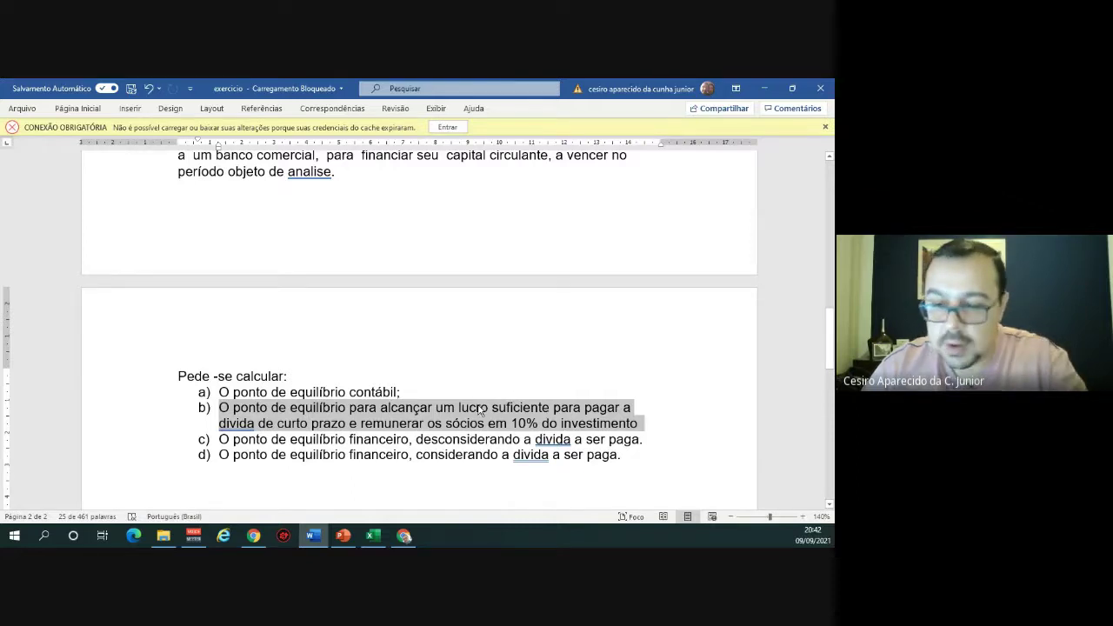
key("alt+Tab")
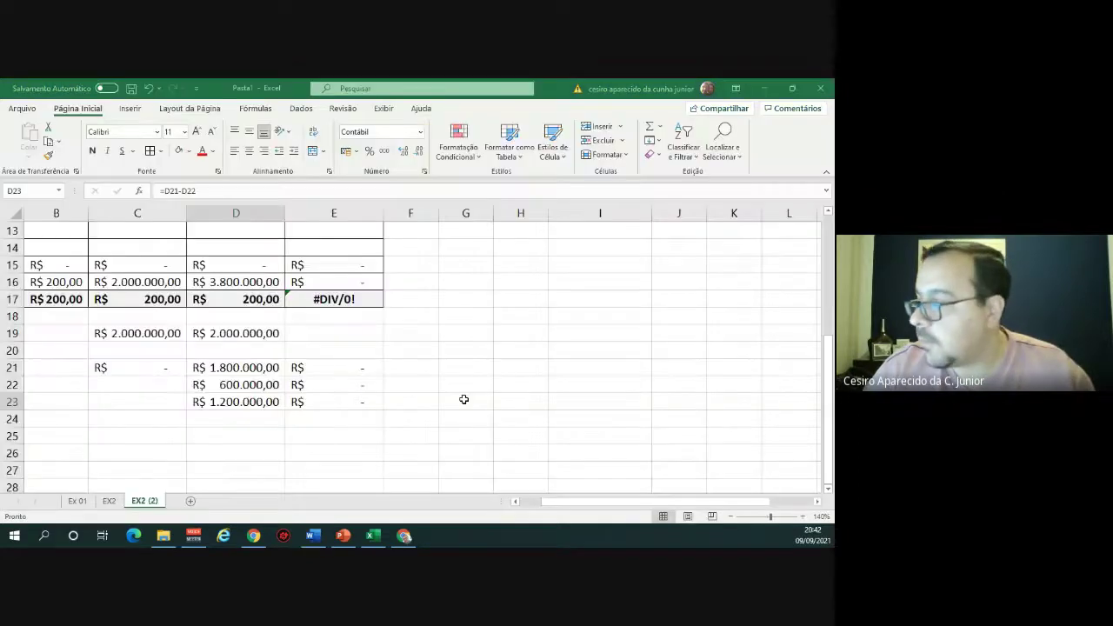
scroll(450, 340, "up", 3)
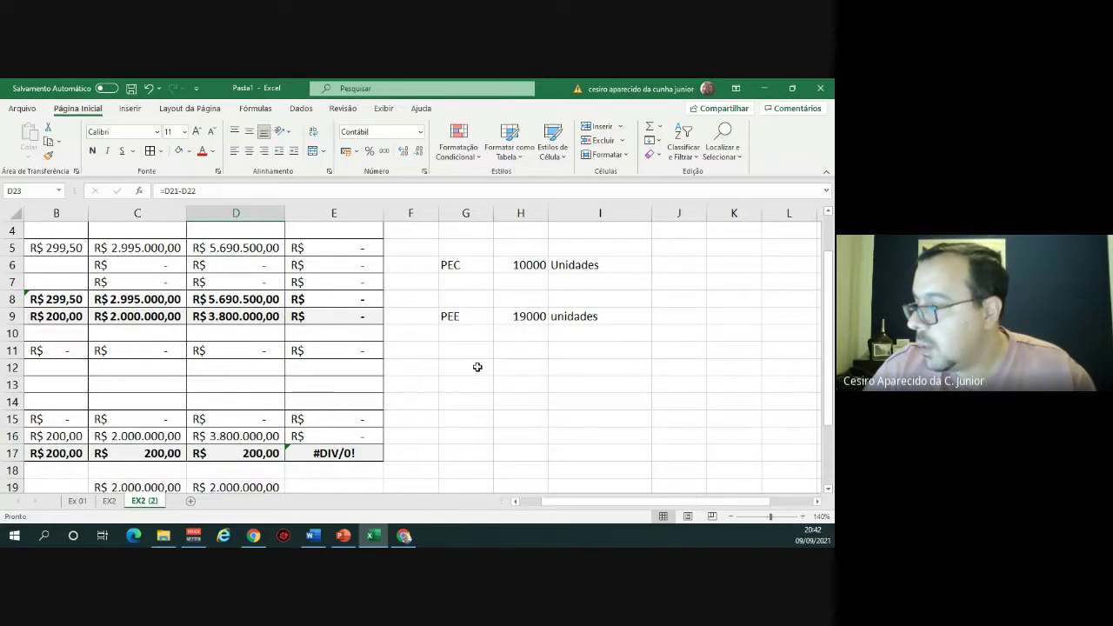
left_click(477, 367)
type("P")
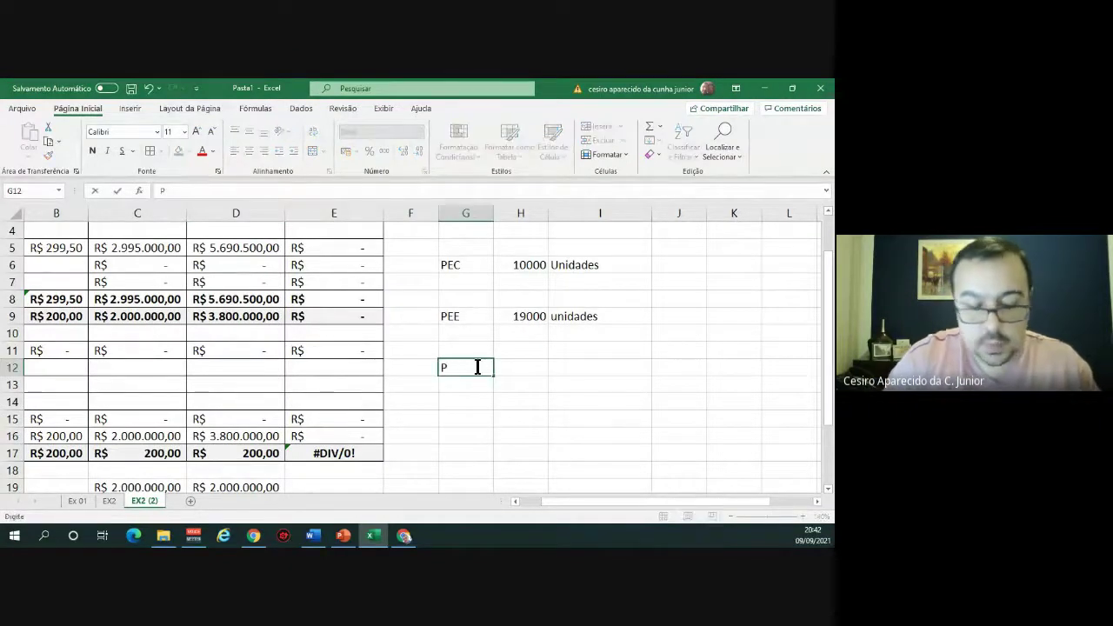
type("EF")
key("Tab")
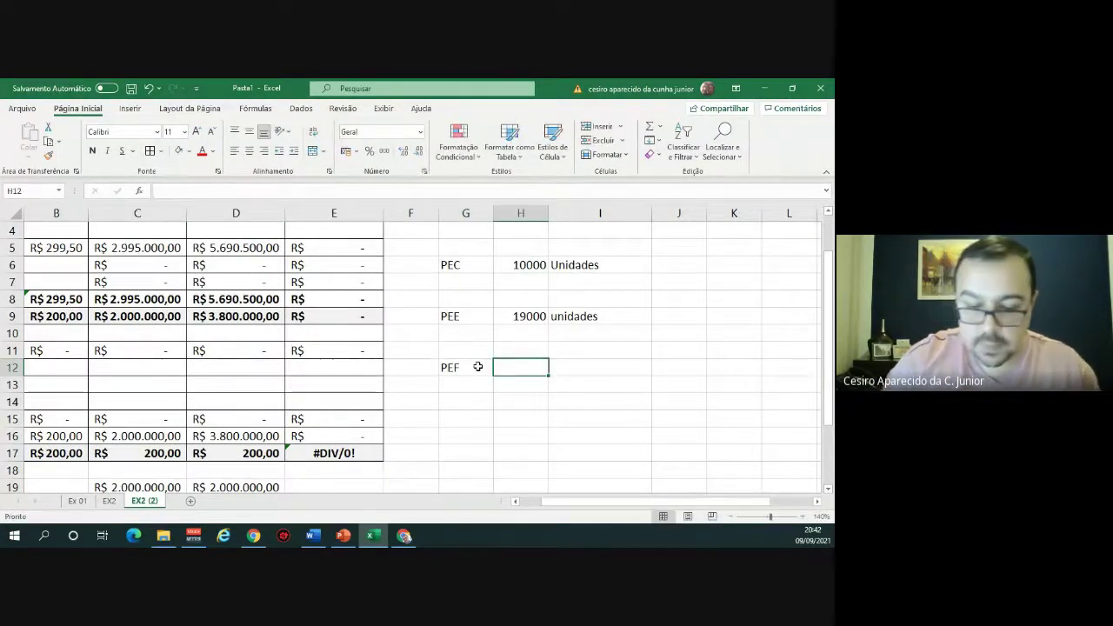
Begin the PEF calculation in H12 with (1600000+400000- and review the depreciation percentage in the Word statement before returning to Excel.
type("(")
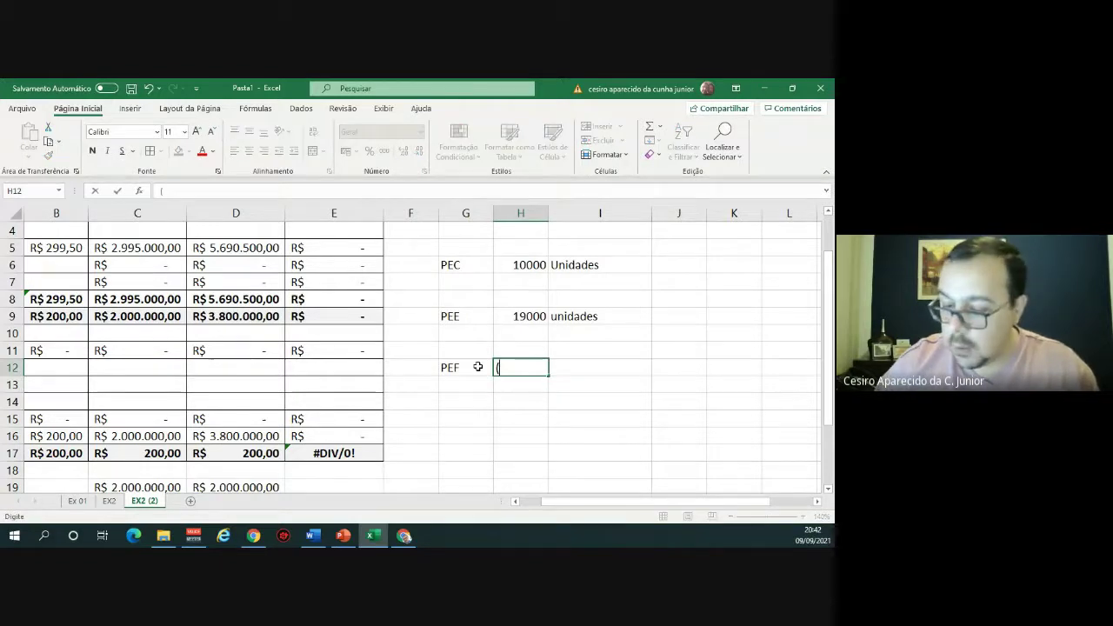
type("1600")
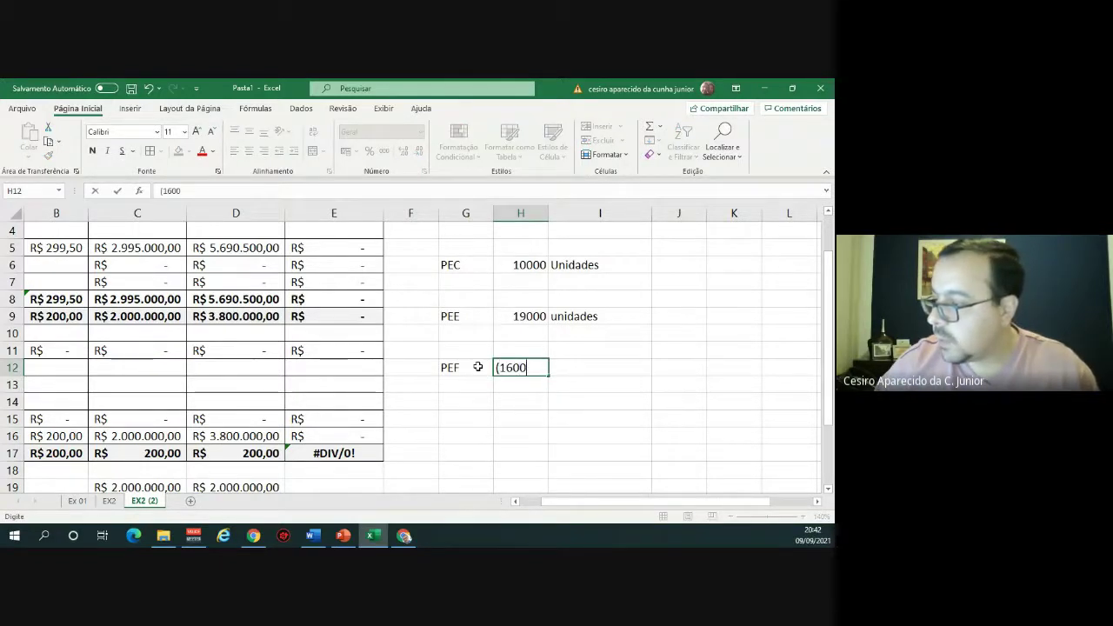
type("000+")
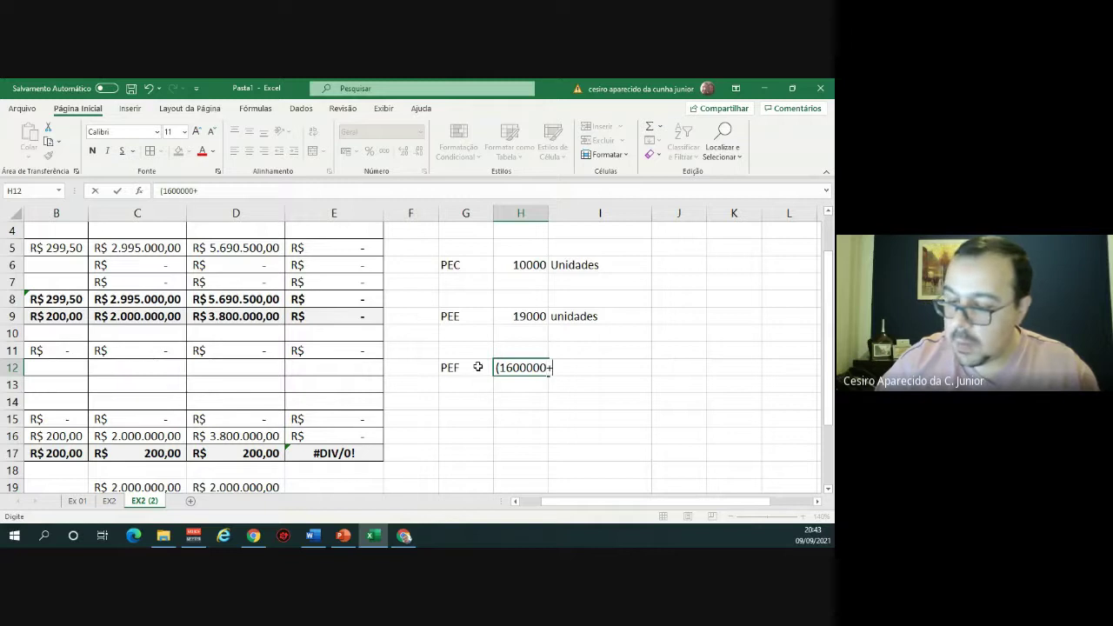
type("400")
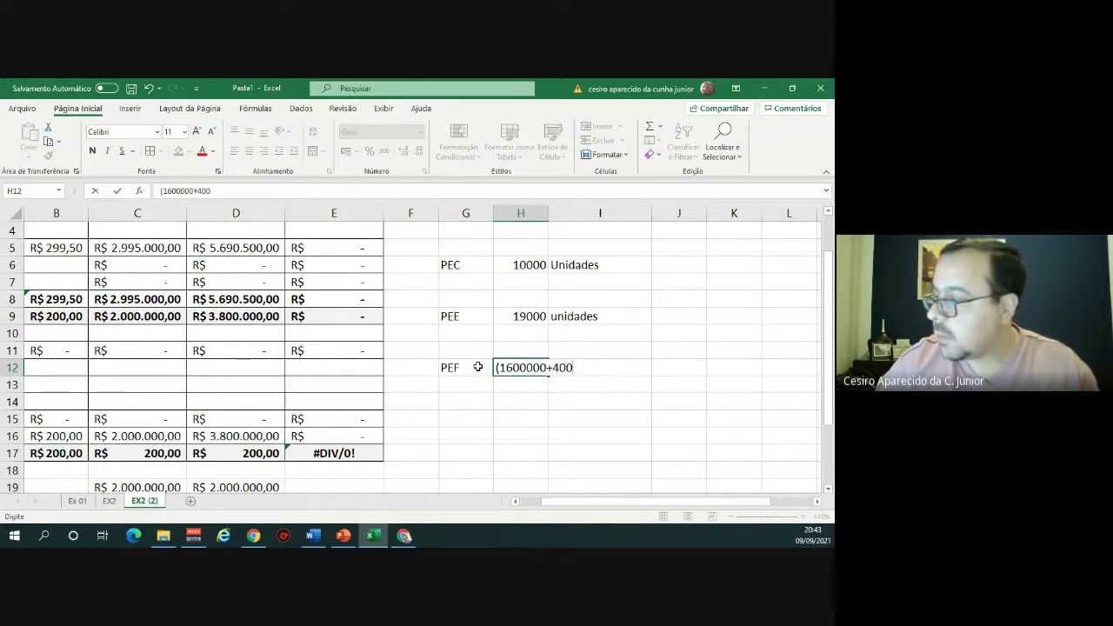
type("000-")
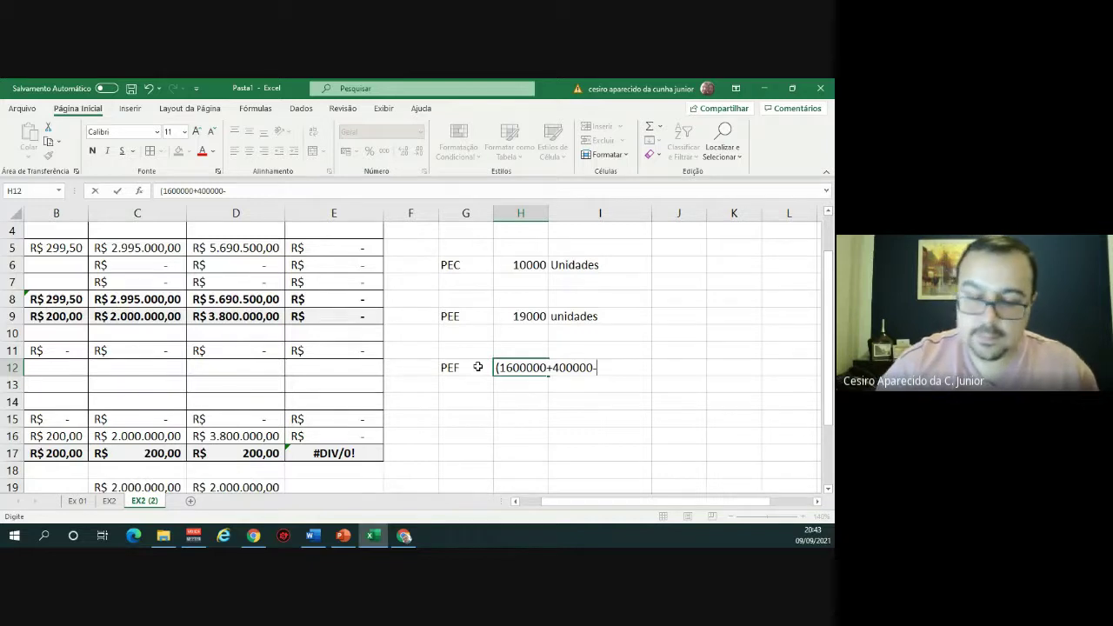
key("alt+Tab")
scroll(337, 272, "up", 4)
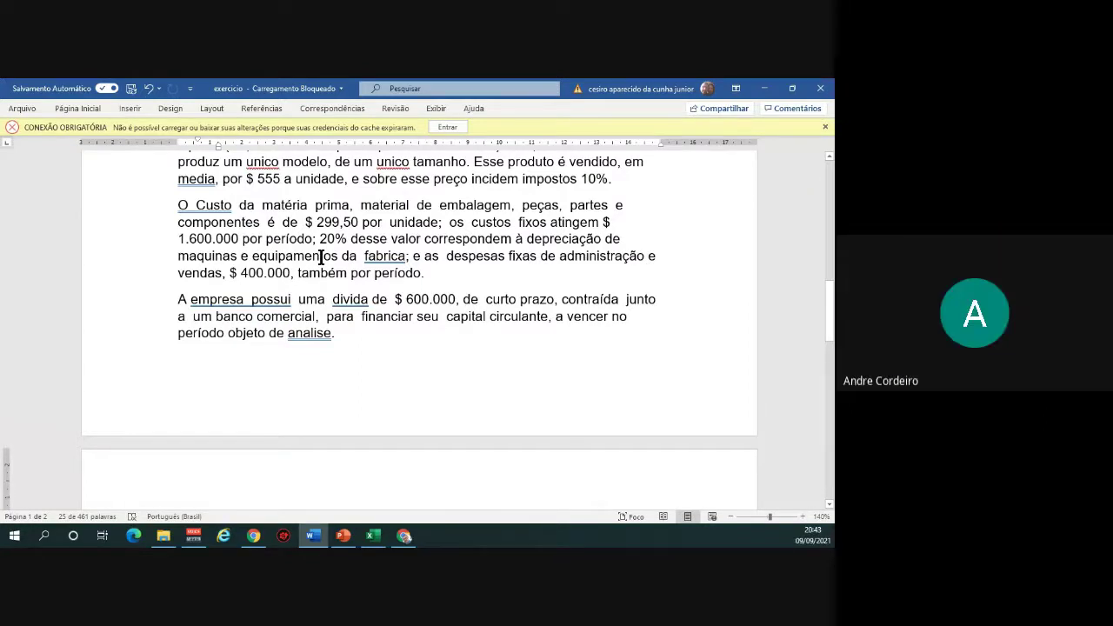
key("alt+Tab")
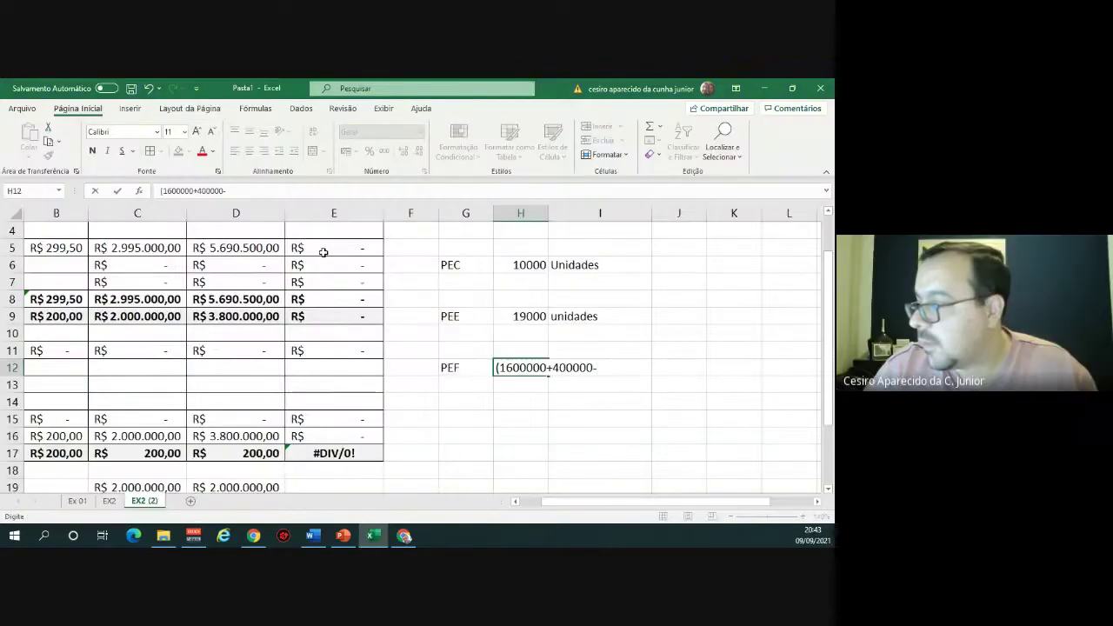
Complete the H12 entry by subtracting the depreciation and dividing by the unit margin, appending (1600000*,2))/200.
type("(16")
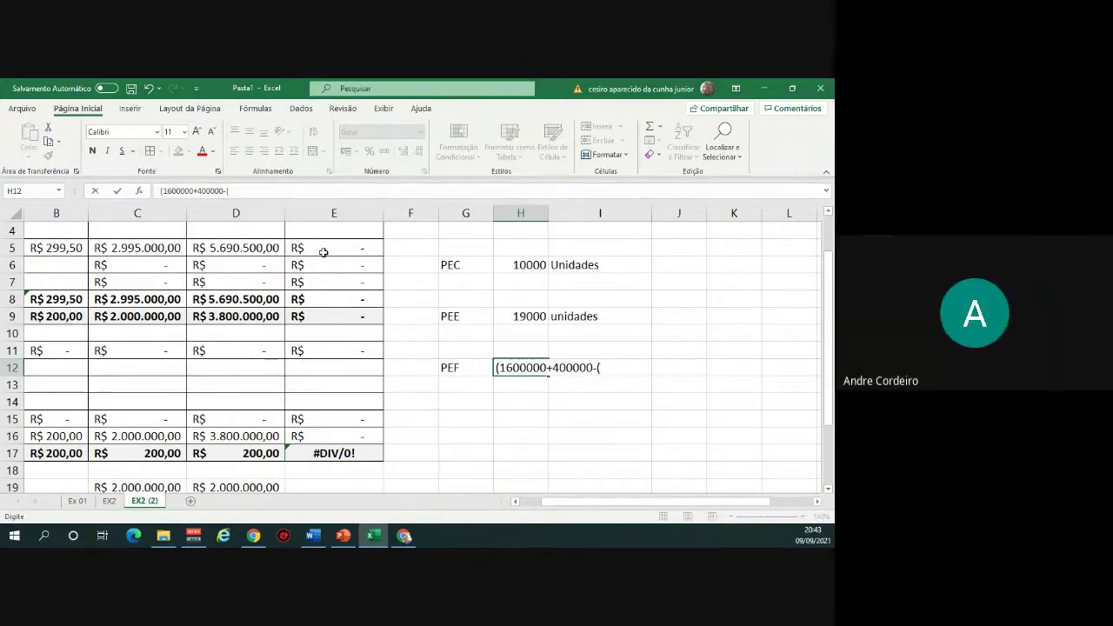
type("0000")
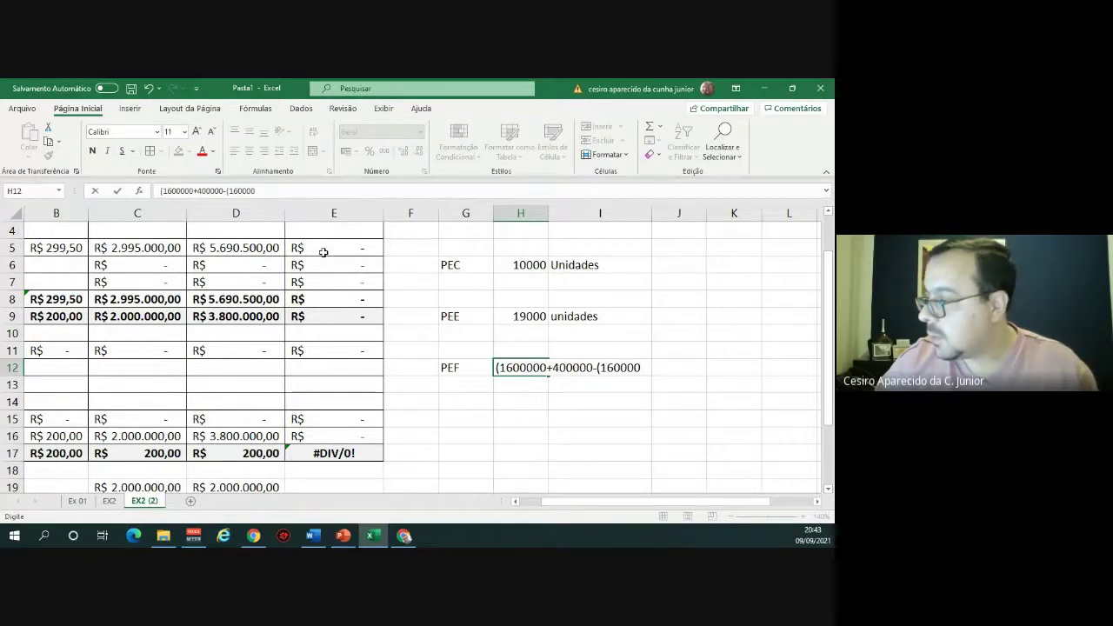
key("BackSpace")
key("BackSpace")
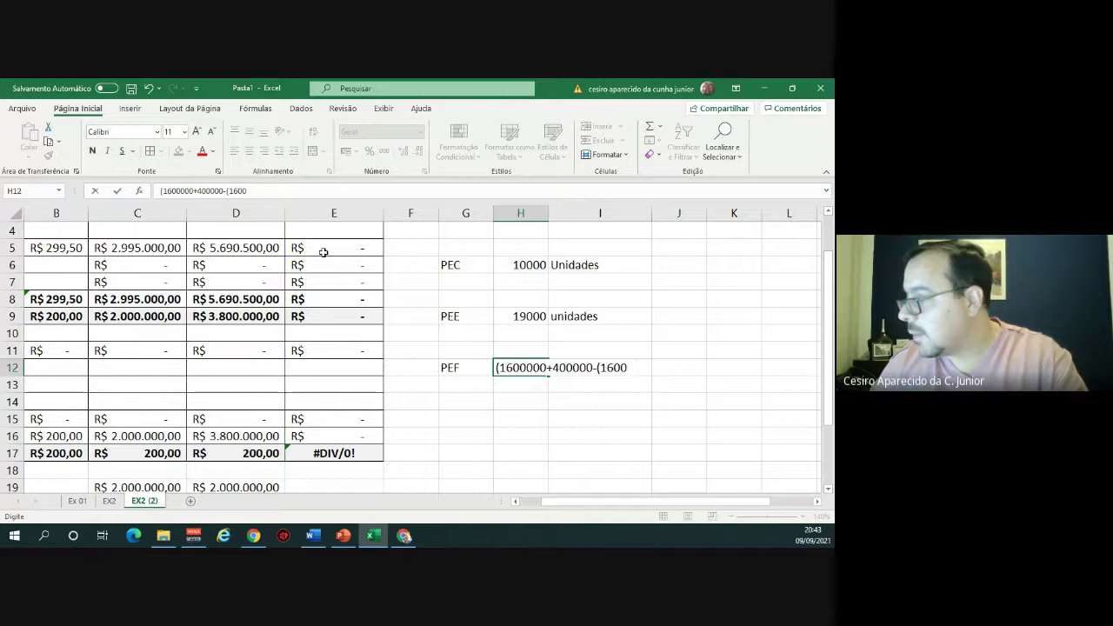
type("000*")
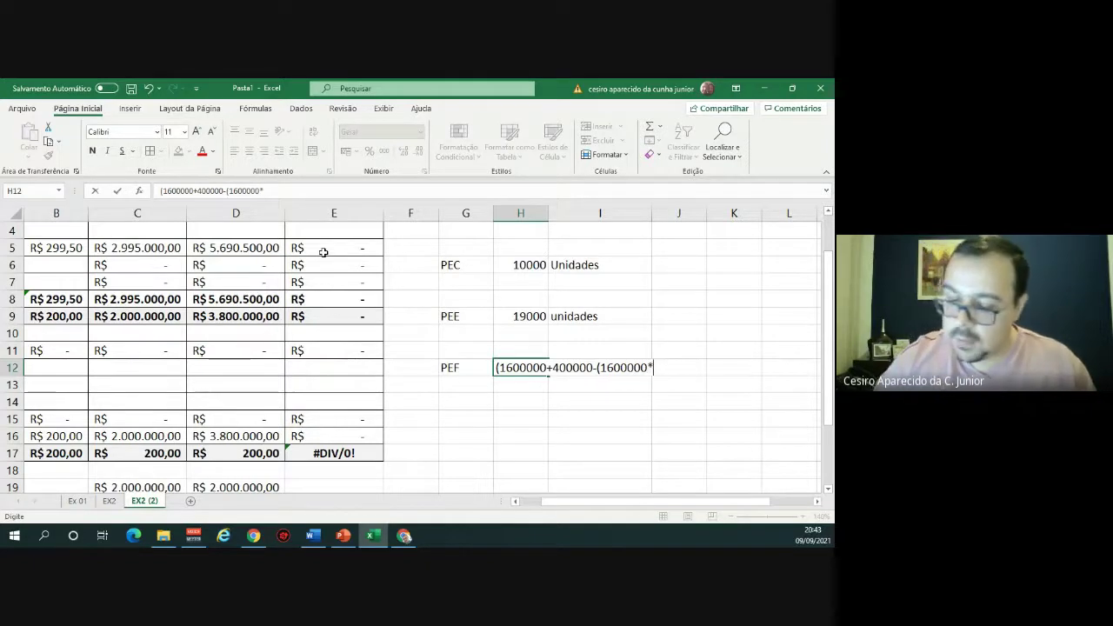
type(",2")
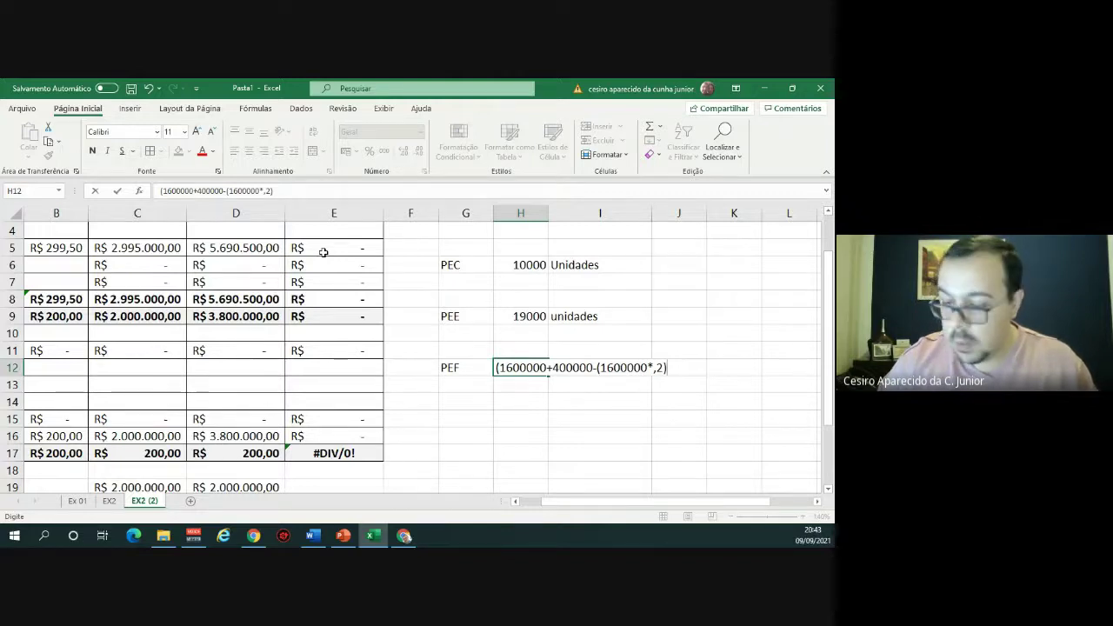
type(")")
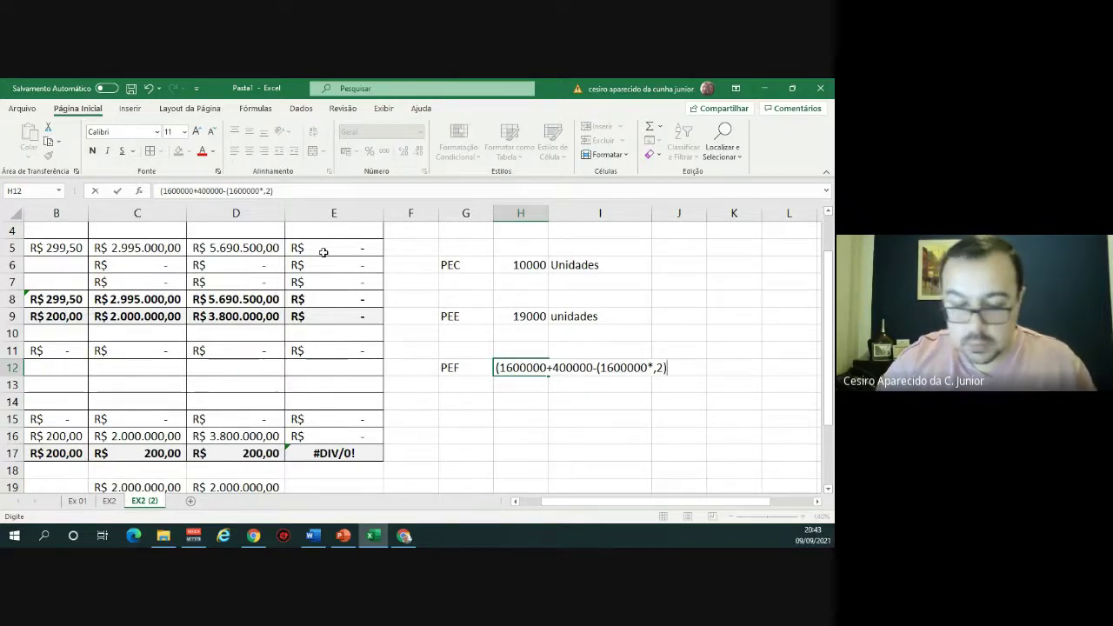
type(")/2")
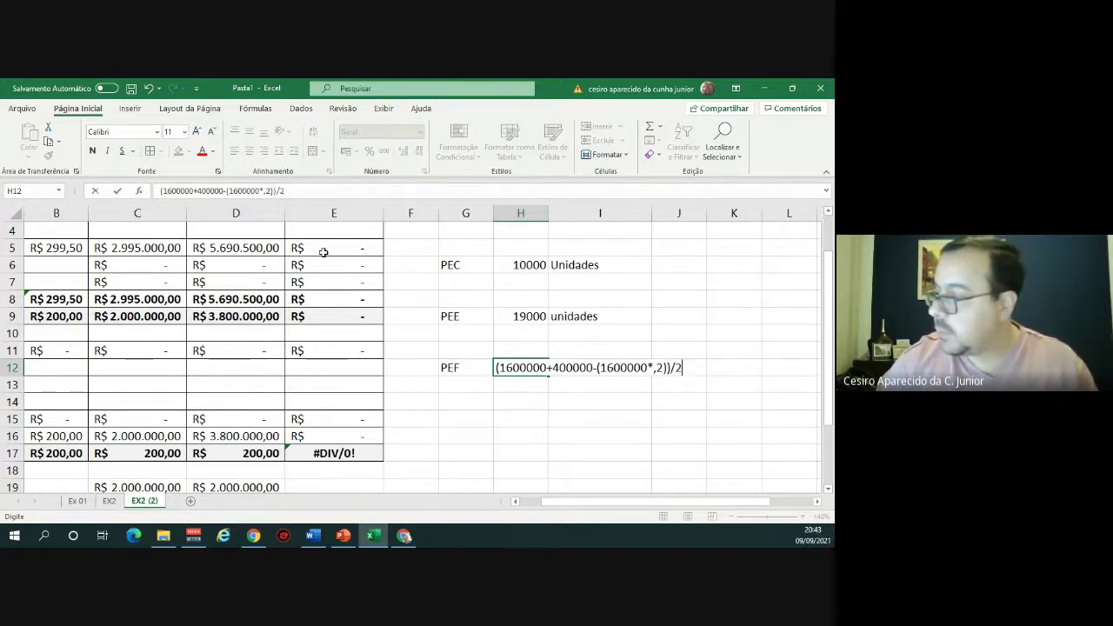
type("00")
key("Return")
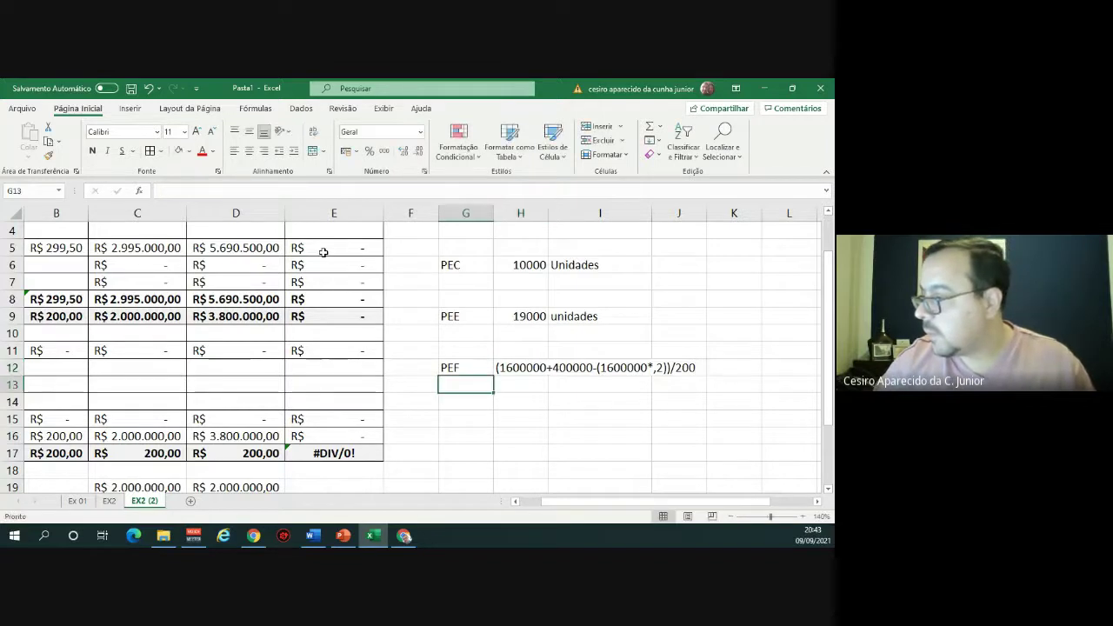
Turn the PEF text in H12 into a working formula by adding an equals sign at its start.
left_click(497, 366)
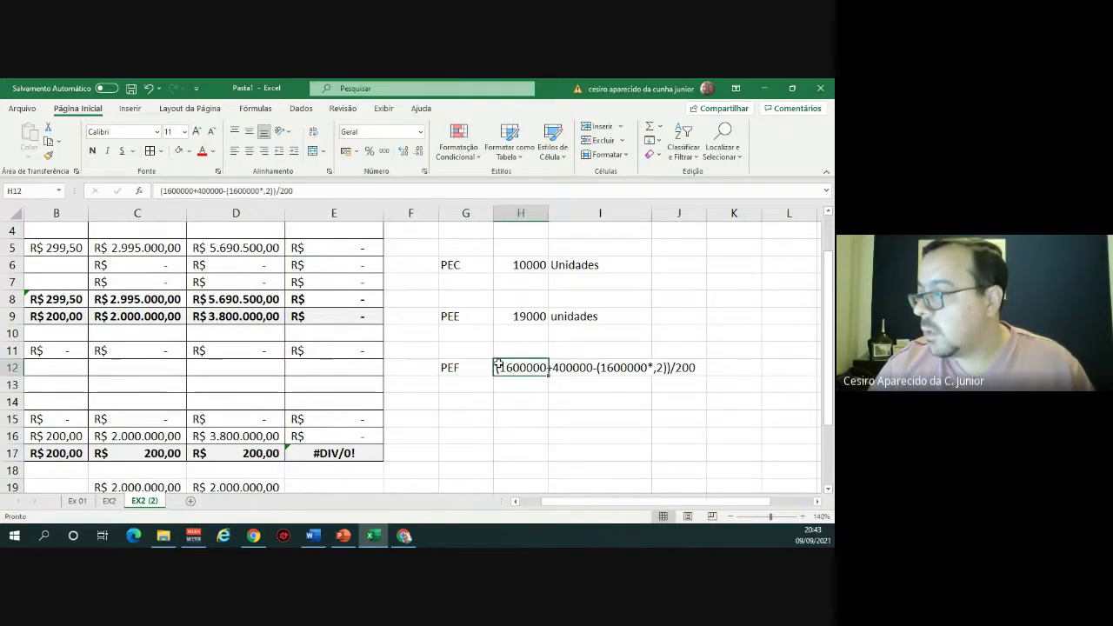
left_click(290, 193)
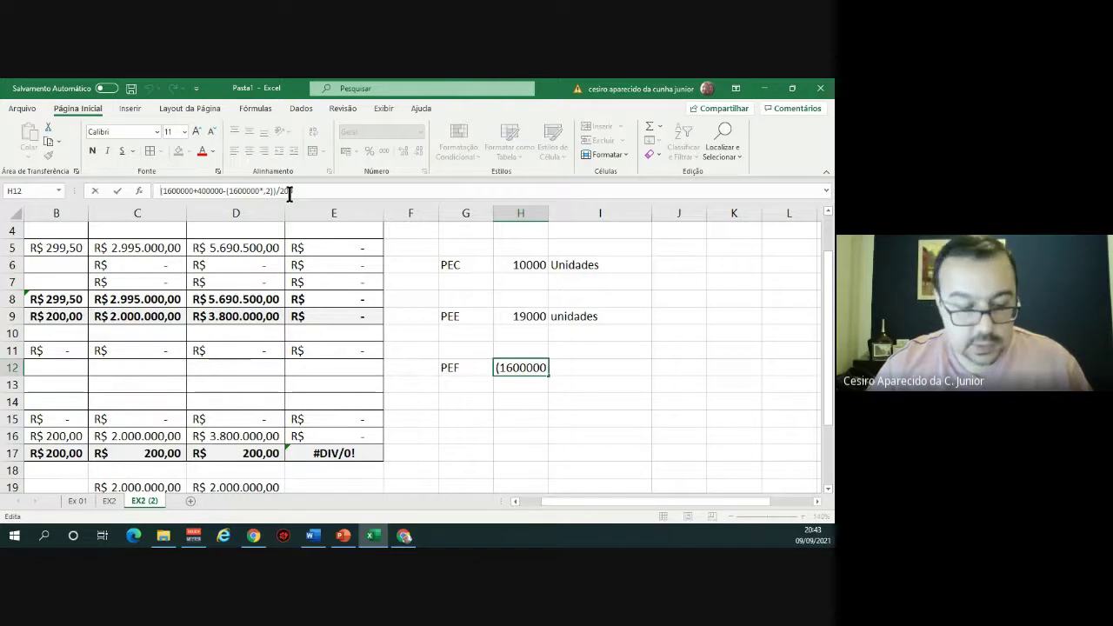
key("Home")
type("=")
key("Return")
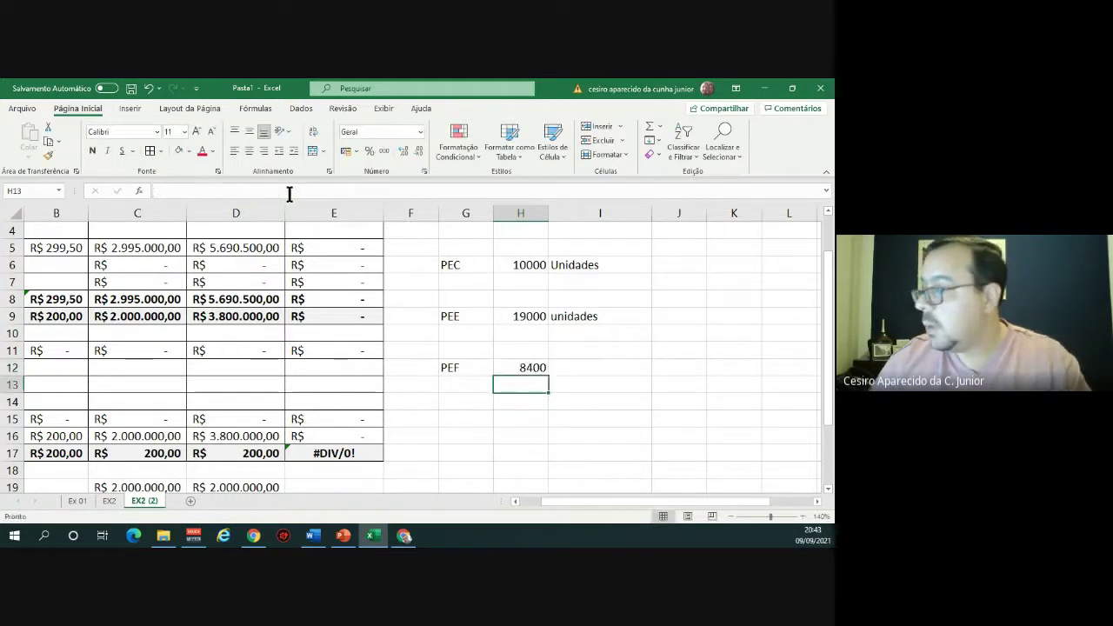
left_click(531, 369)
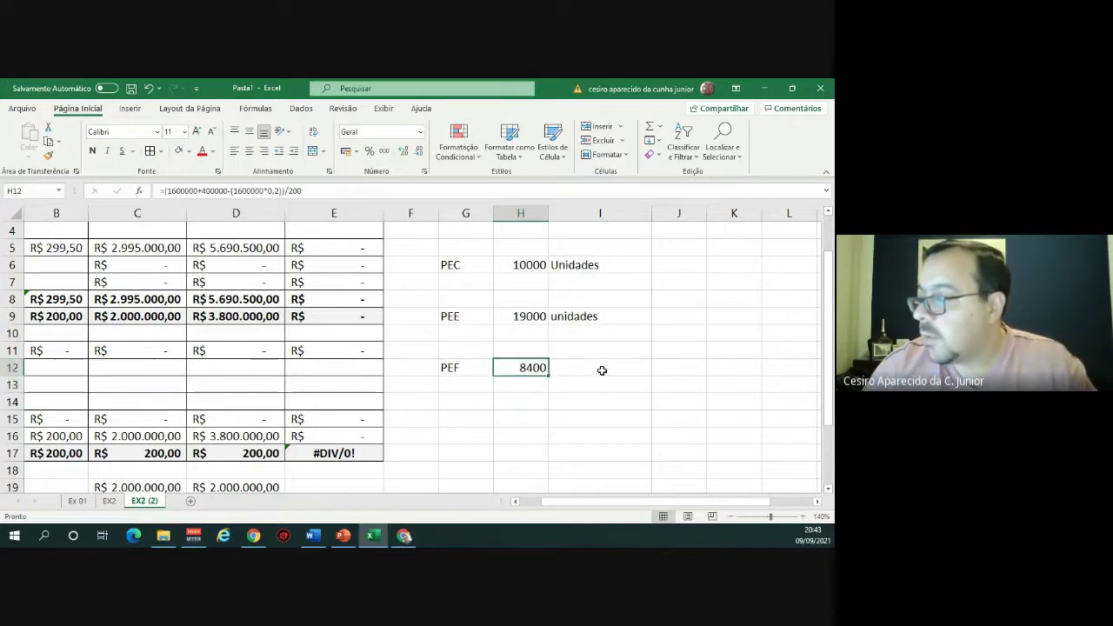
left_click(601, 369)
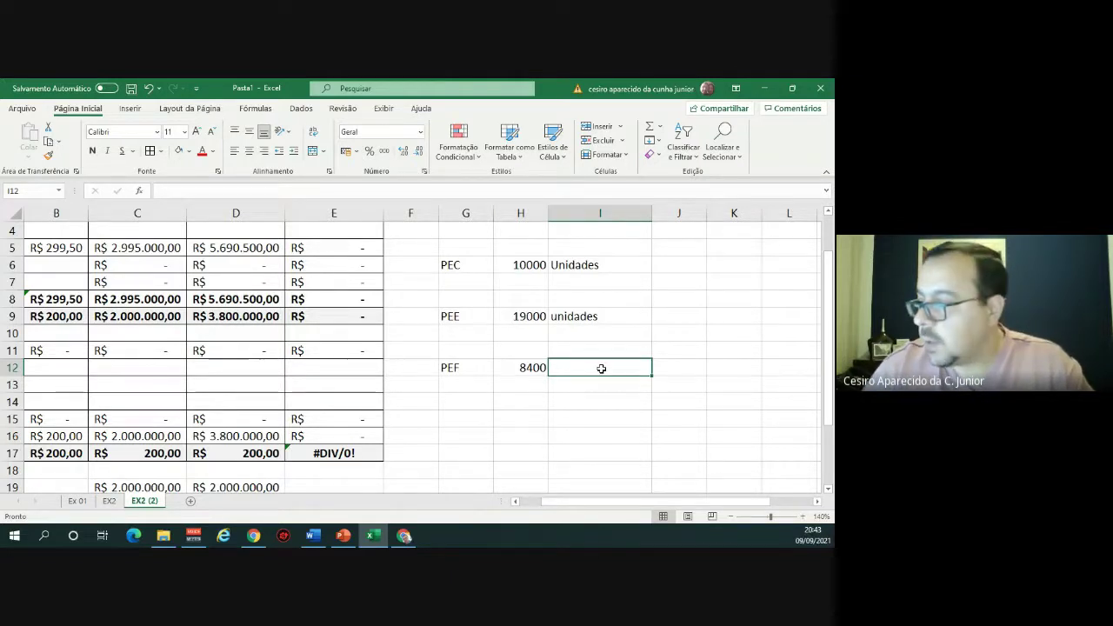
Insert a blank column between the calculation table's column E and the break-even figures.
scroll(391, 339, "up", 1)
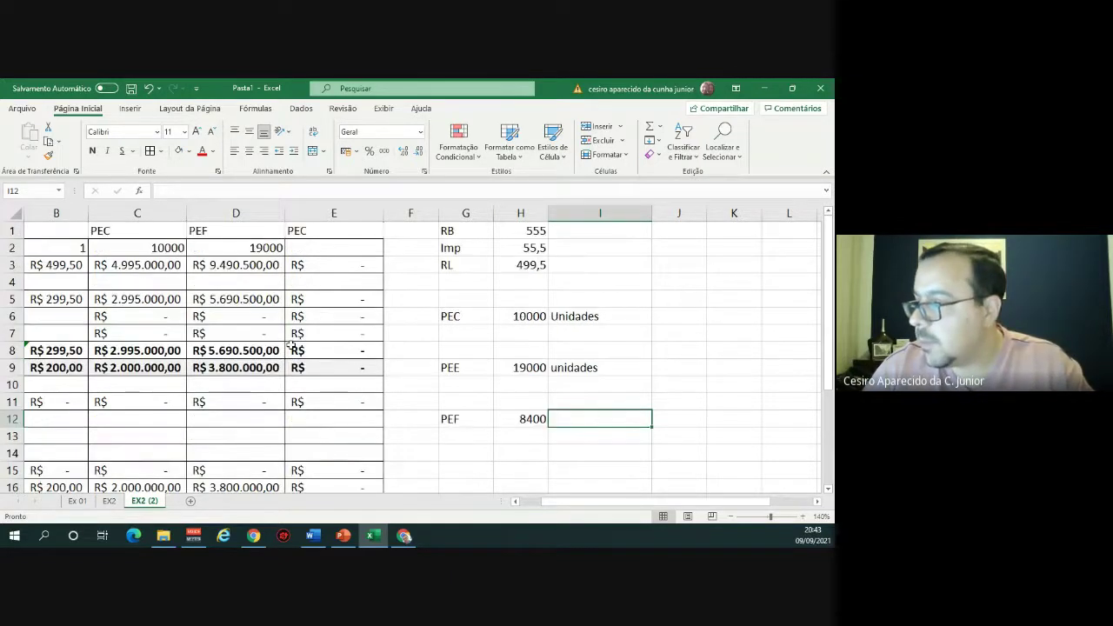
left_click(413, 213)
right_click(421, 216)
left_click(453, 318)
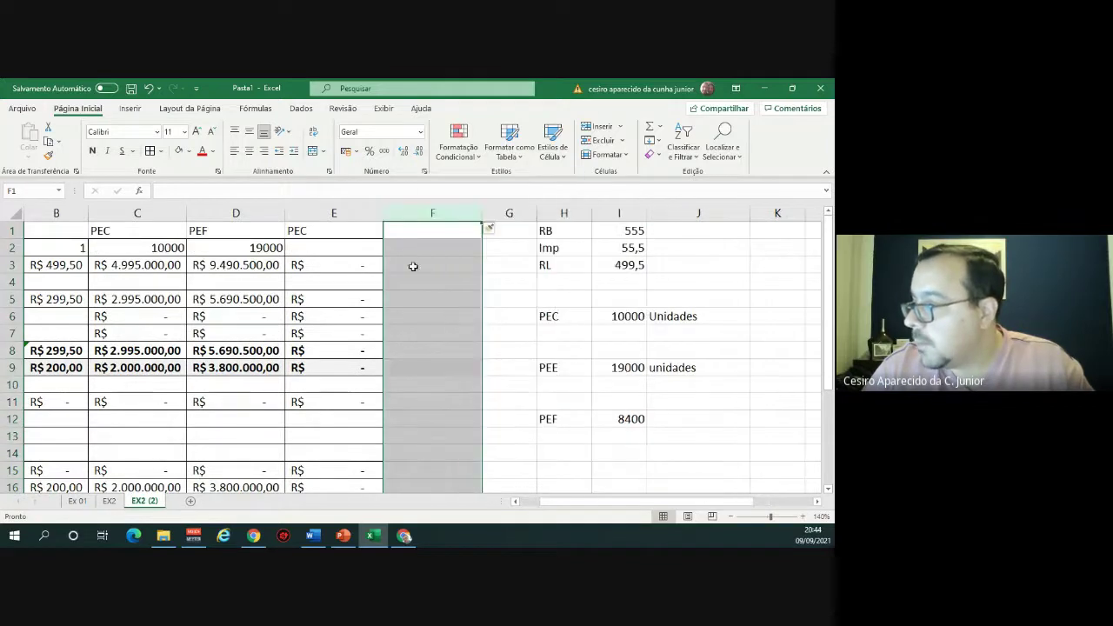
Enter the financial break-even quantity 8400 in E2.
left_click(362, 261)
left_click(358, 249)
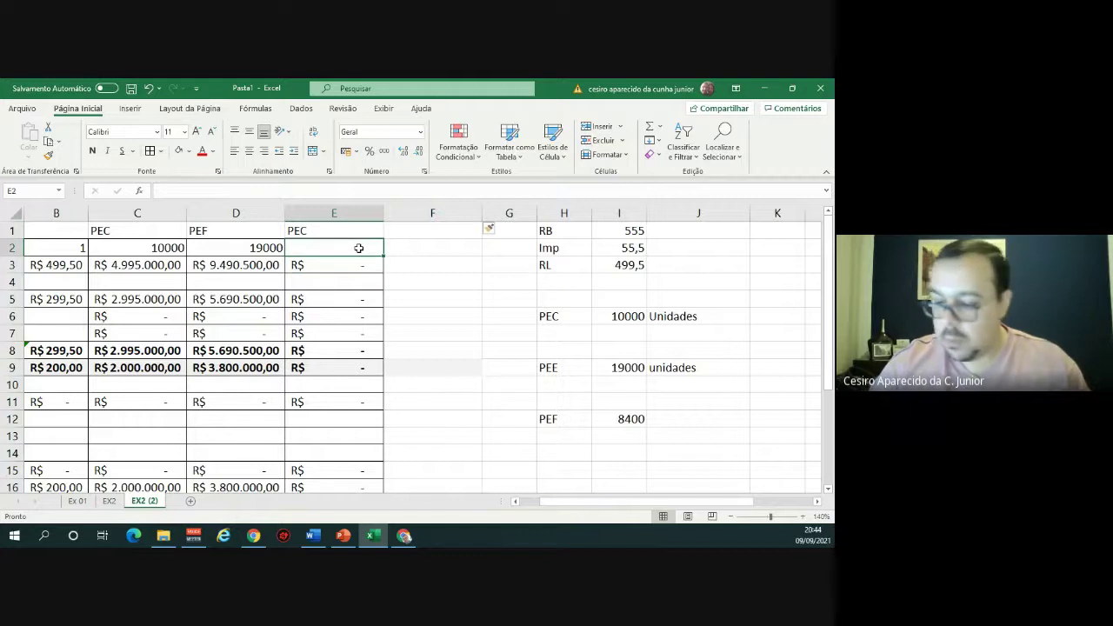
type("8400")
key("Return")
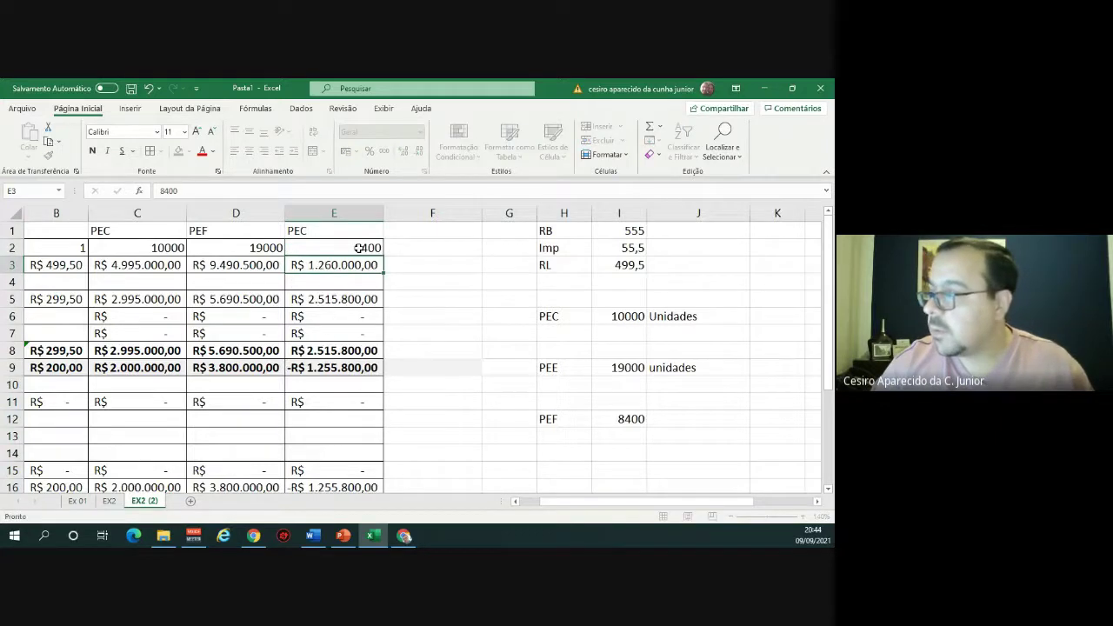
Correct the revenue formula in E3 to multiply the quantity by the unit net revenue, =E2*B3.
left_click(246, 192)
key("BackSpace")
key("BackSpace")
key("BackSpace")
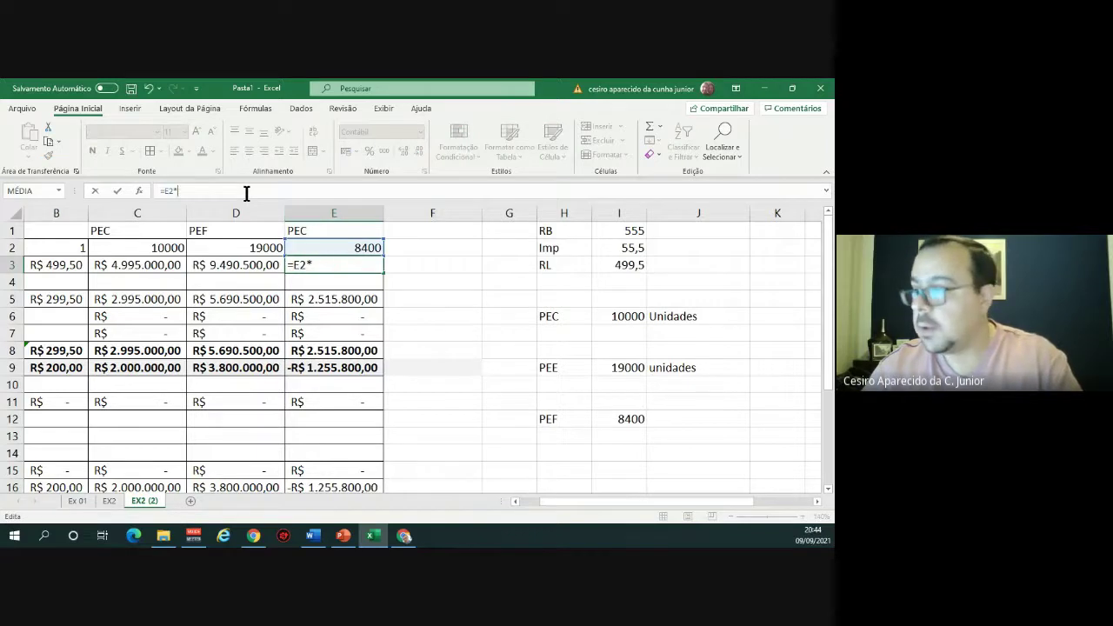
left_click(56, 267)
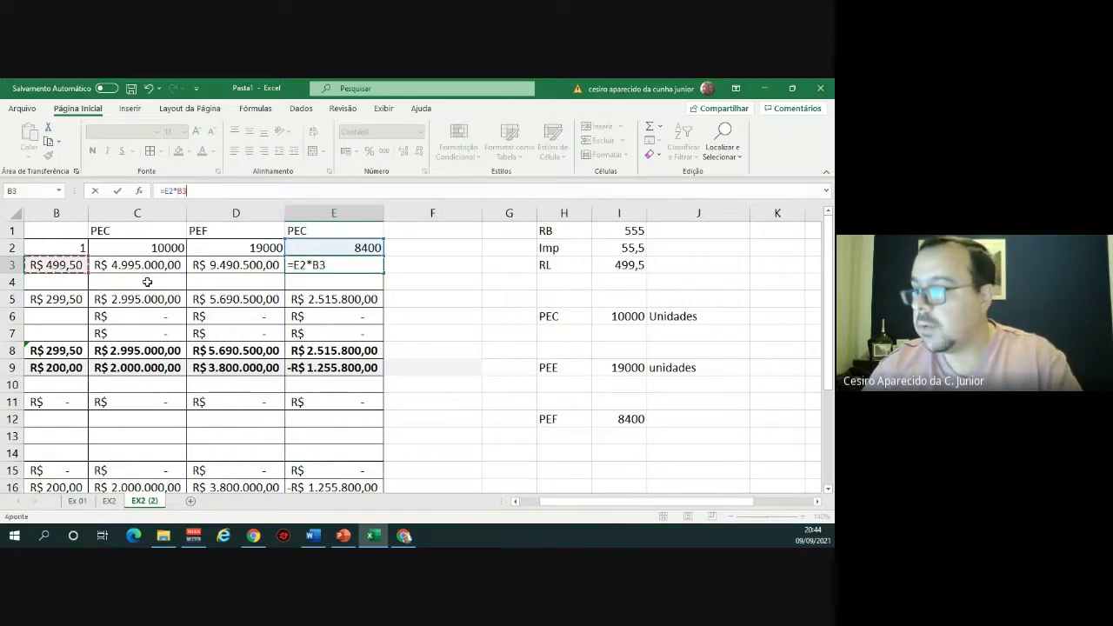
key("Return")
Check the variable cost formula in E5 and the contribution margin formula in E9.
left_click(350, 303)
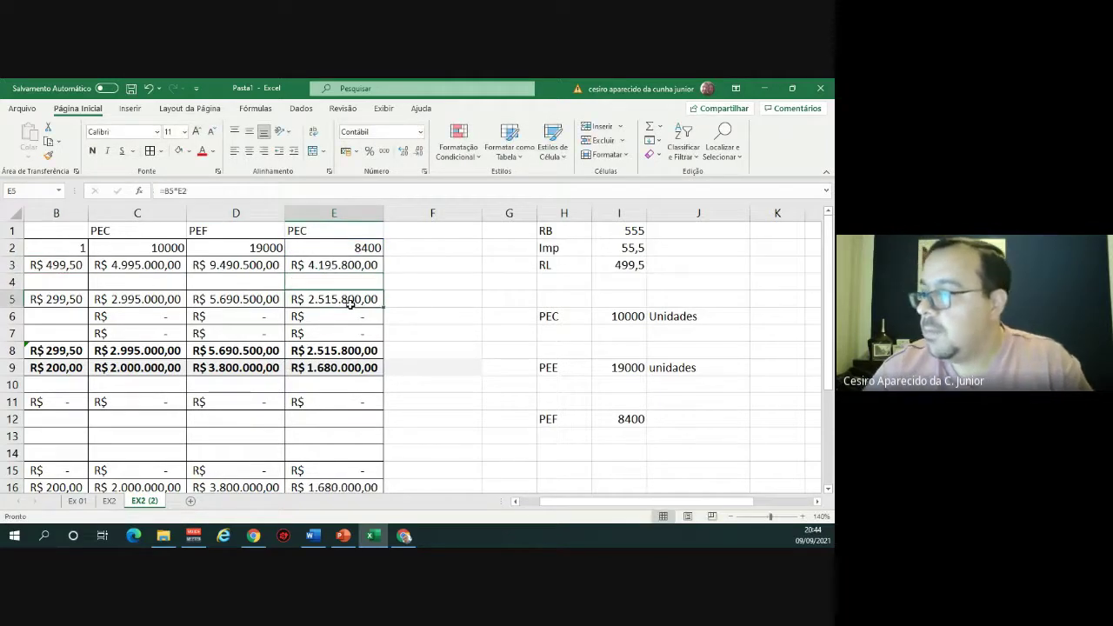
double_click(351, 302)
key("Escape")
scroll(350, 305, "down", 1)
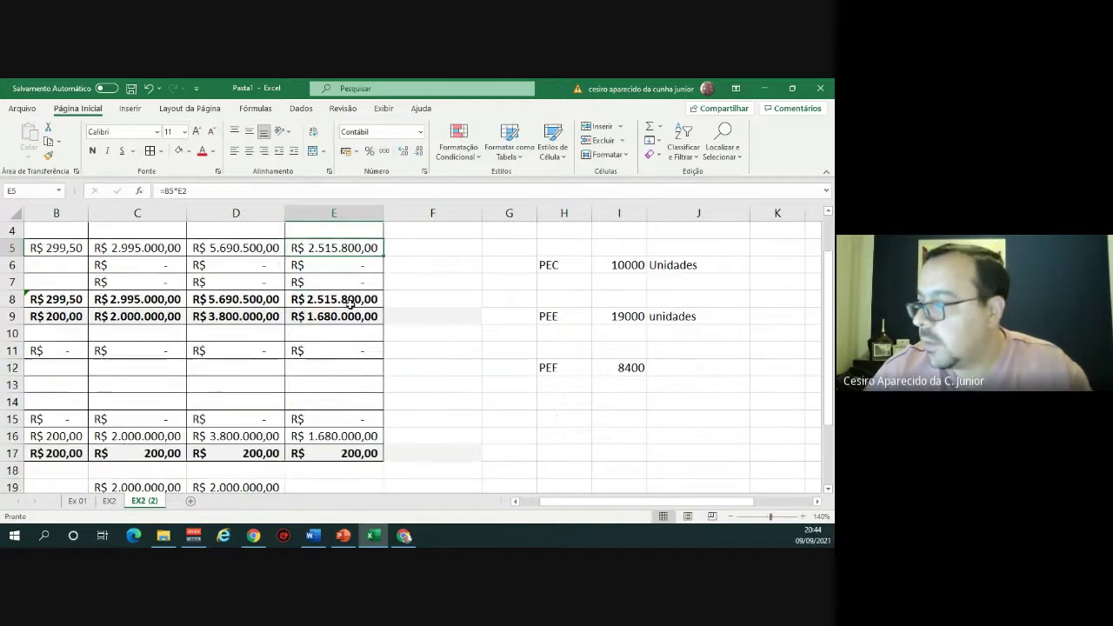
left_click(345, 319)
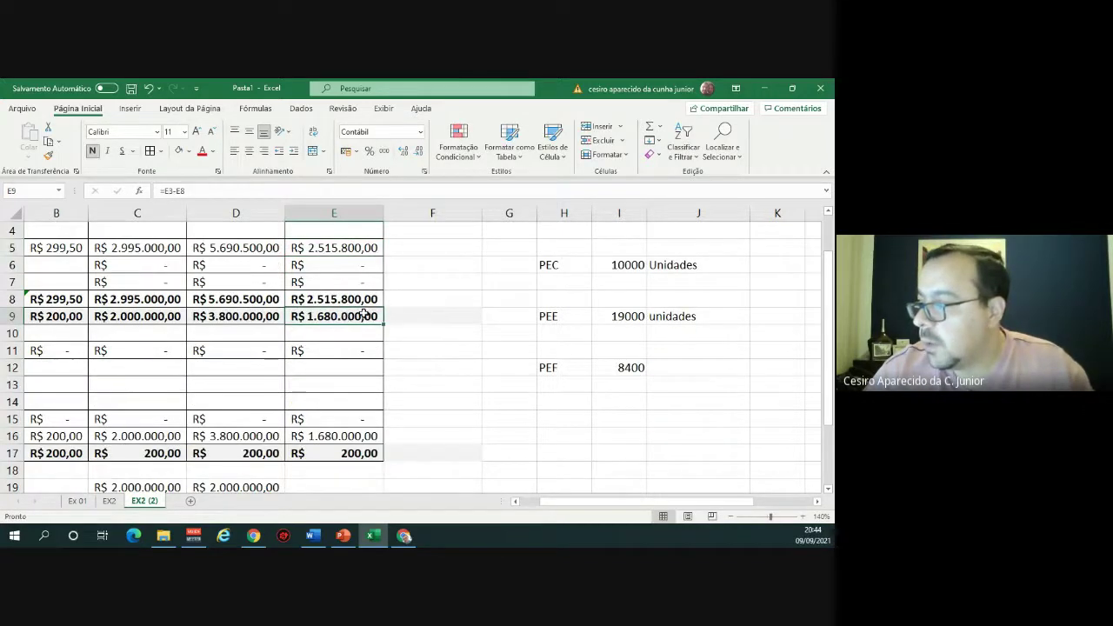
Enter the total fixed costs and expenses of 2000000 in E19.
scroll(370, 306, "down", 2)
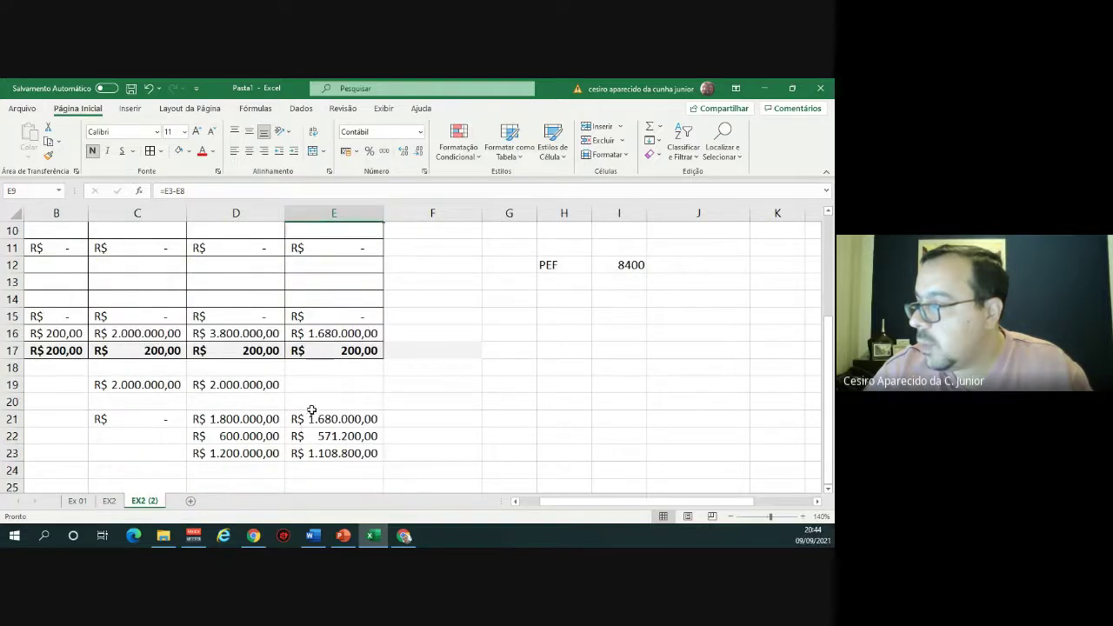
left_click(312, 382)
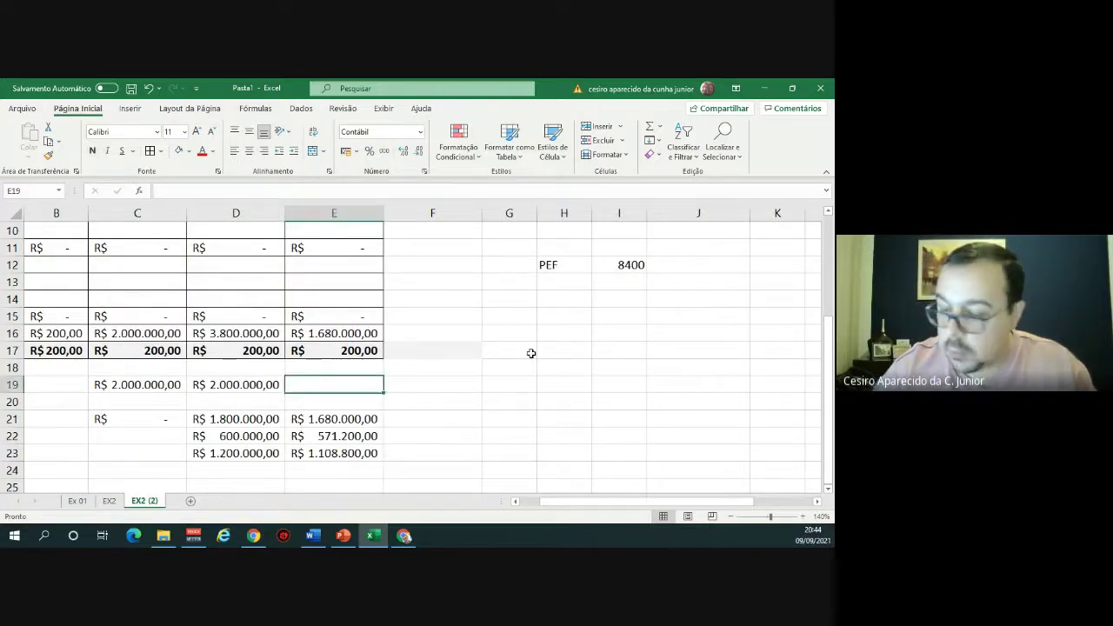
type("200000")
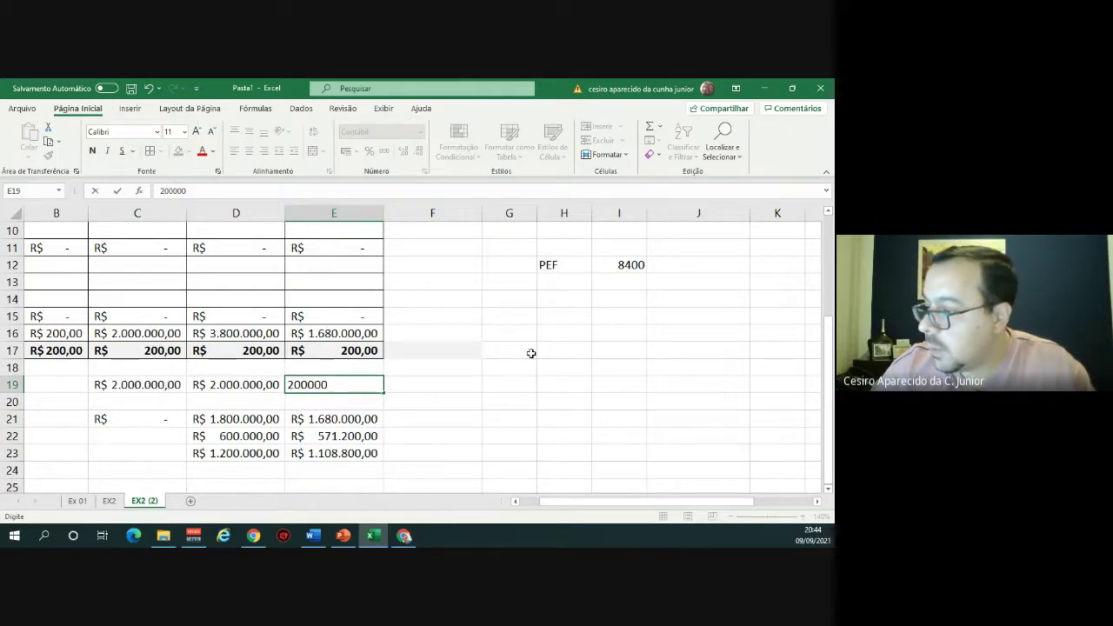
key("Return")
Clear the formulas in E22 and E23 below the result after fixed costs.
key("Down")
key("Down")
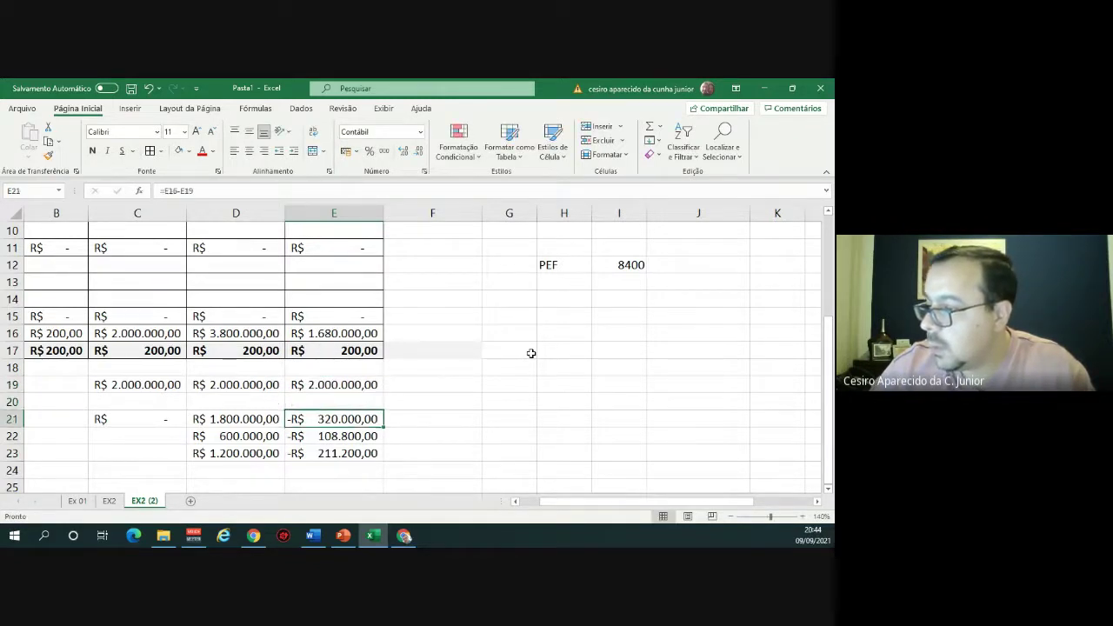
key("Delete")
key("Down")
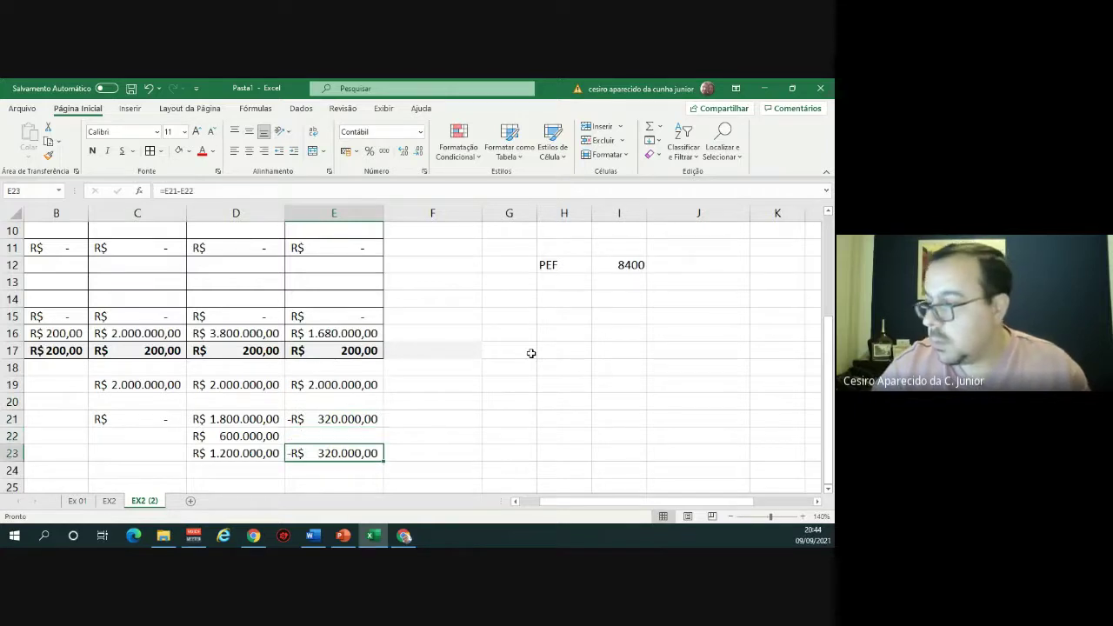
key("Delete")
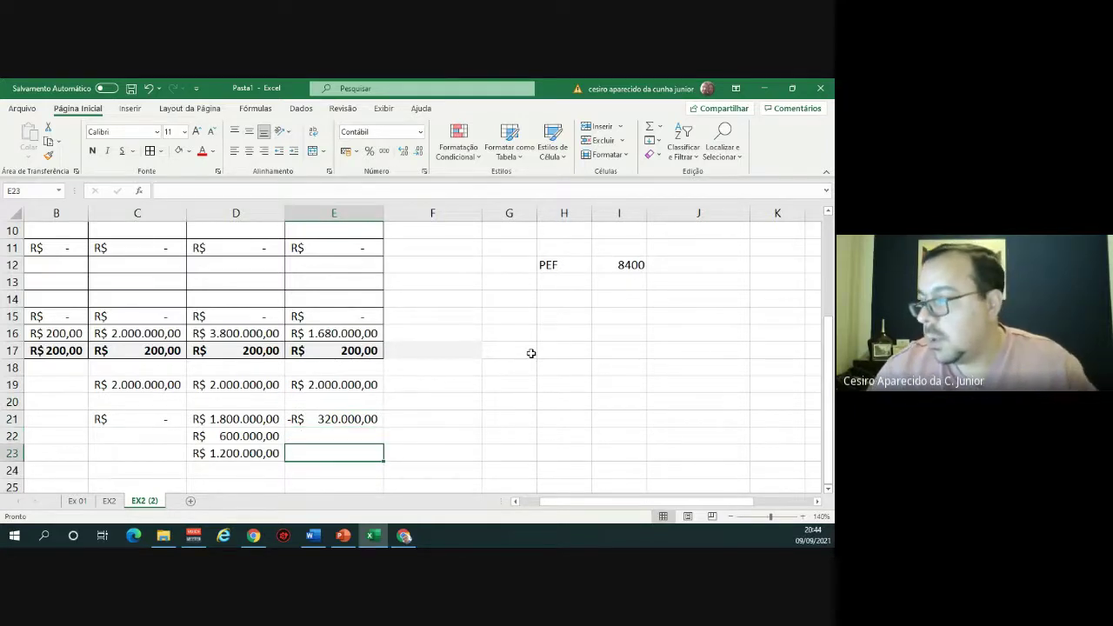
Review the formulas in E21 and I12, and enter the label PEF2 in H14.
left_click(336, 415)
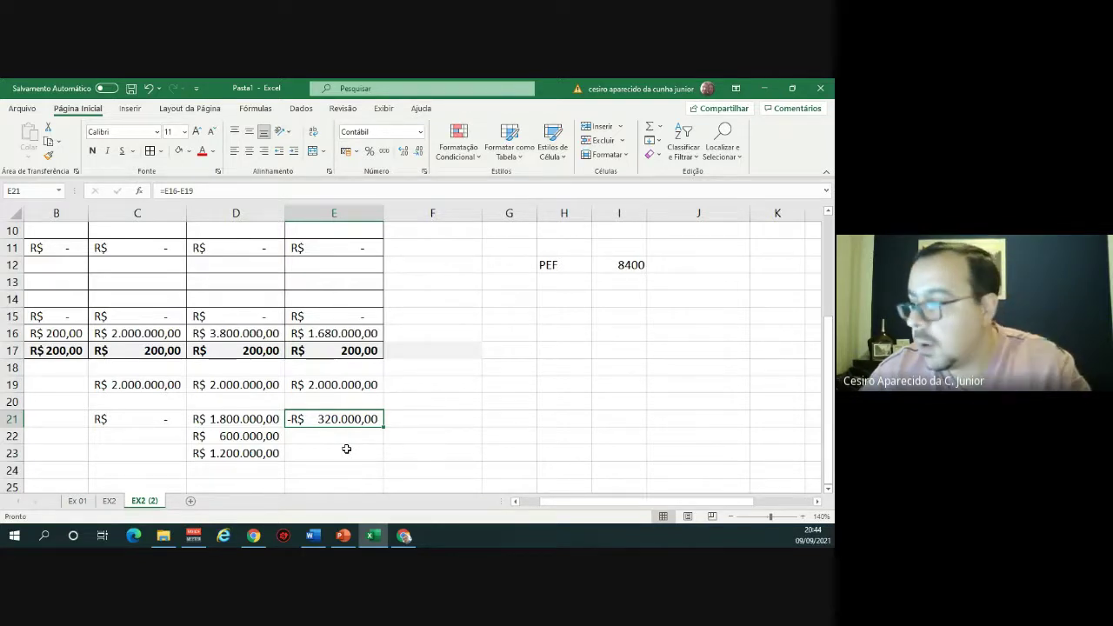
left_click(631, 265)
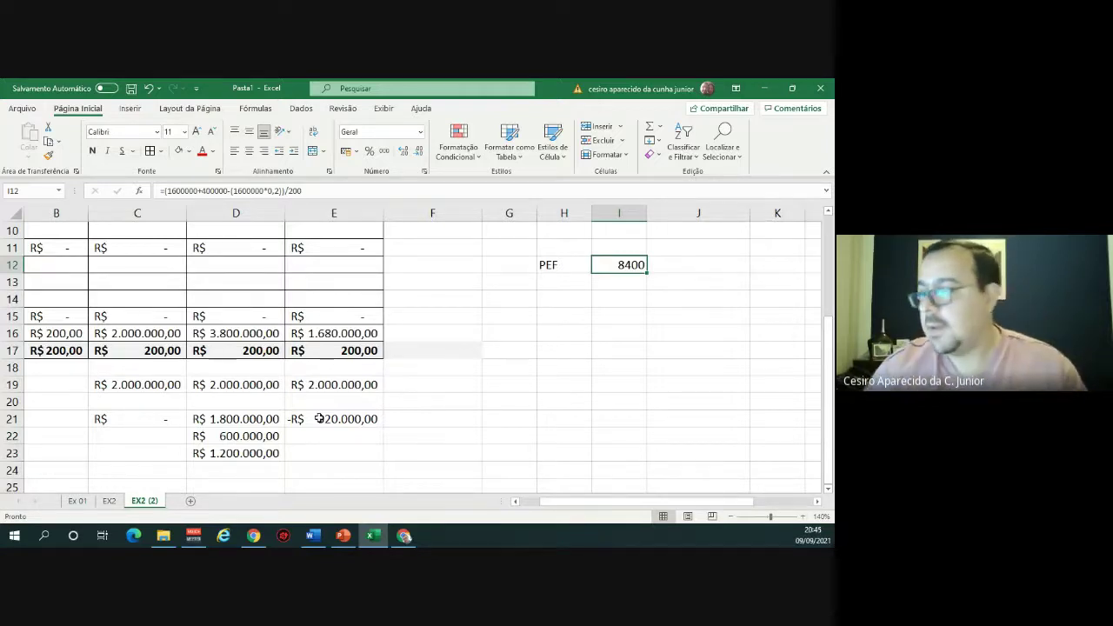
left_click(576, 297)
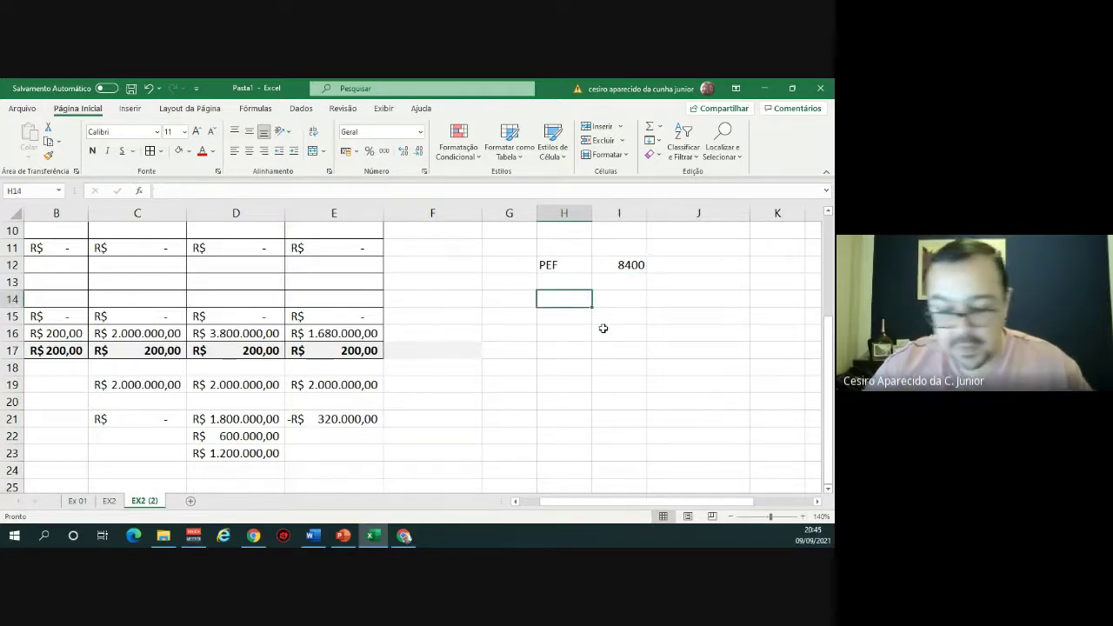
type("PEF")
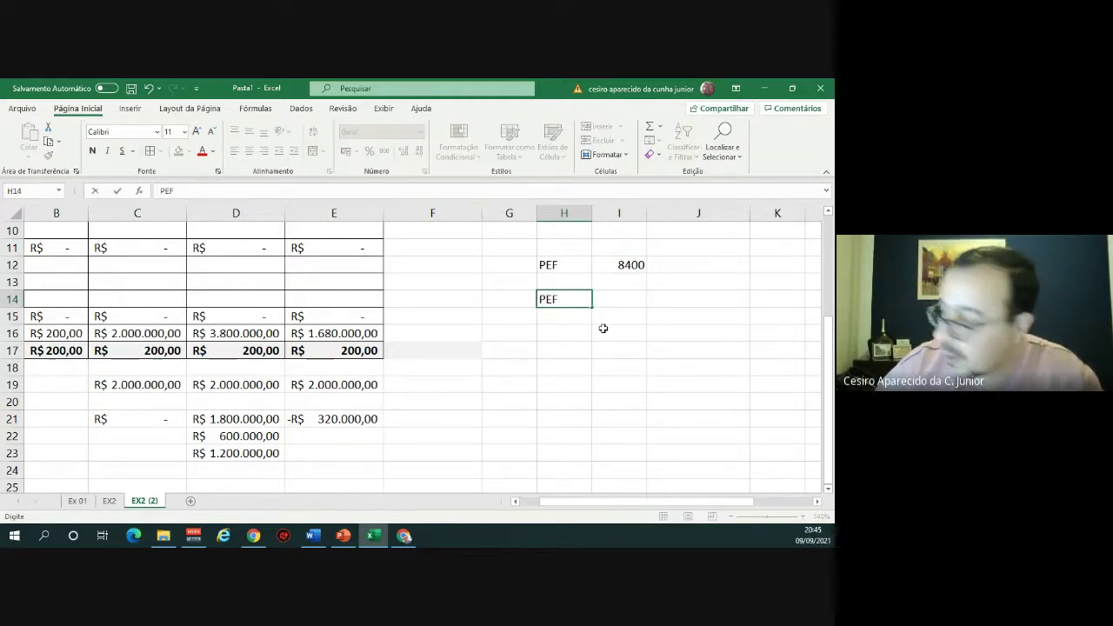
type("2")
key("Return")
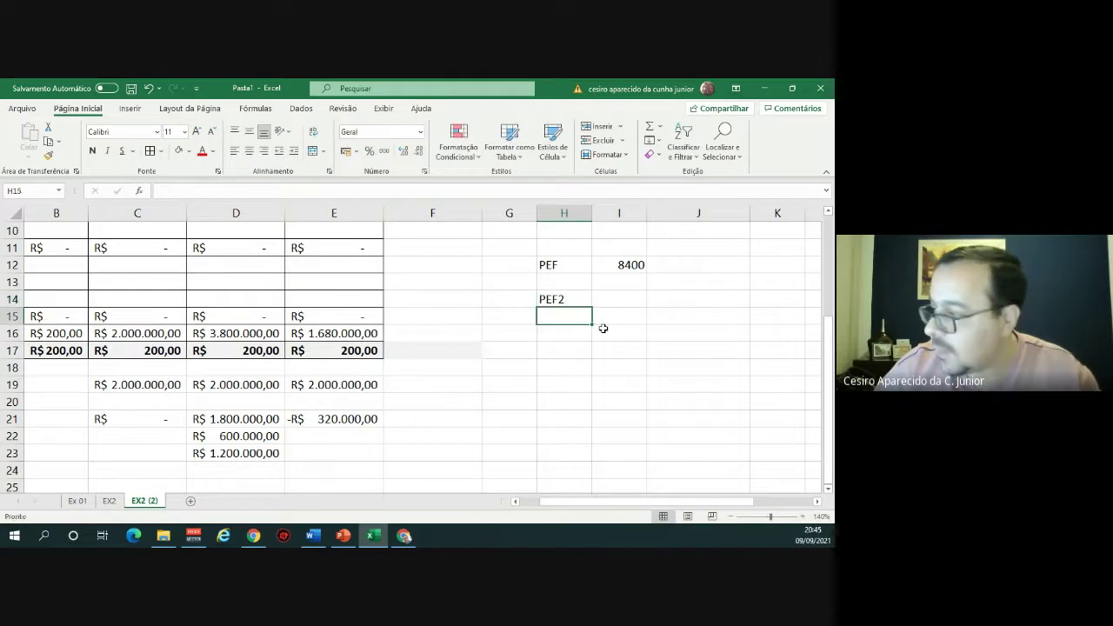
Switch to the Word exercise and read item d on the financial break-even point considering the debt, and return to the Excel sheet.
key("alt+Tab")
scroll(602, 329, "down", 6)
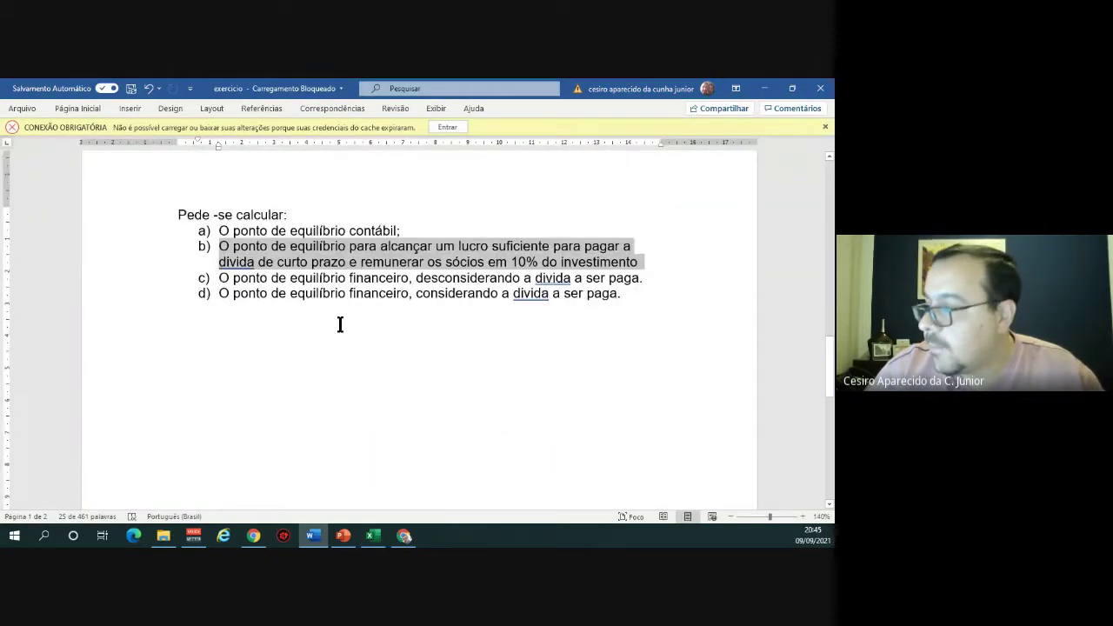
left_click_drag(340, 297, 418, 297)
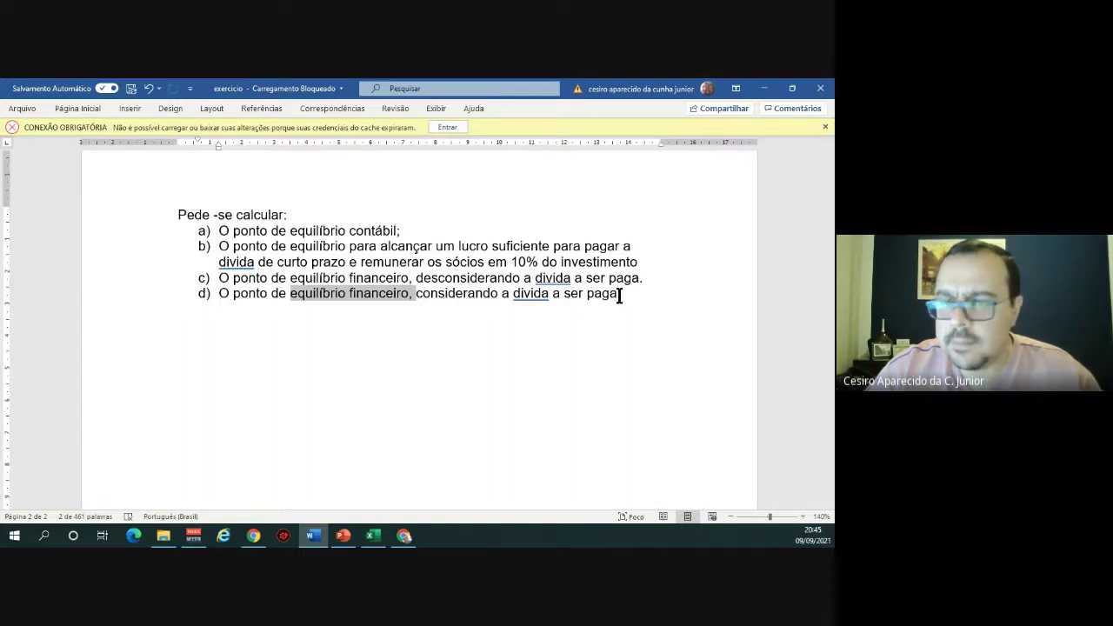
key("alt+Tab")
left_click(566, 316)
scroll(624, 300, "up", 1)
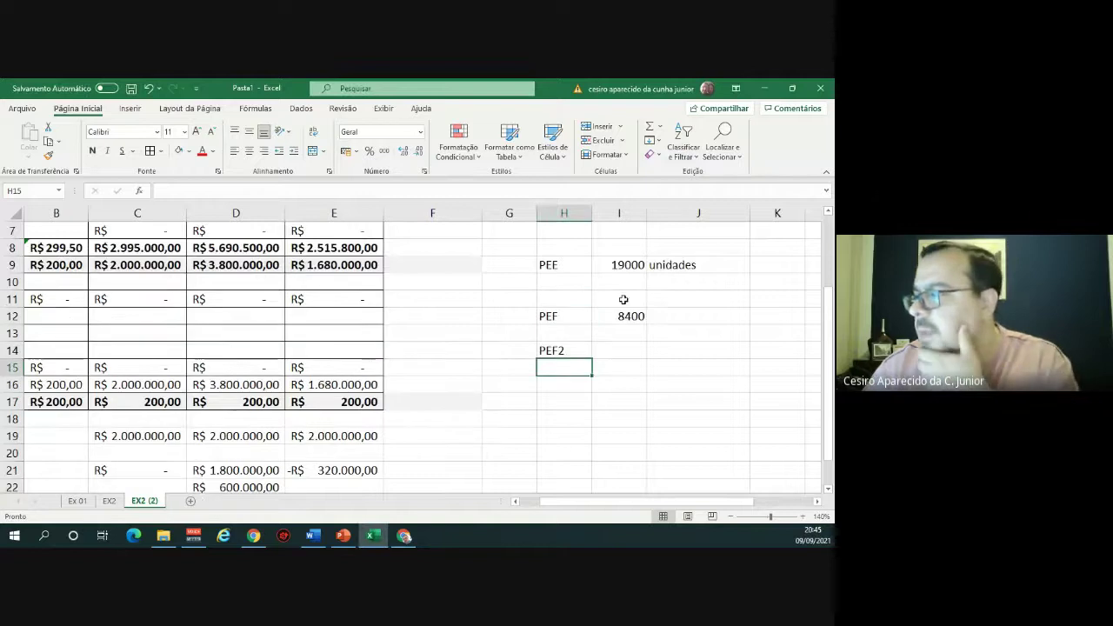
Copy the text of the PEF formula in I12 into I14, beside the PEF2 label.
left_click(627, 316)
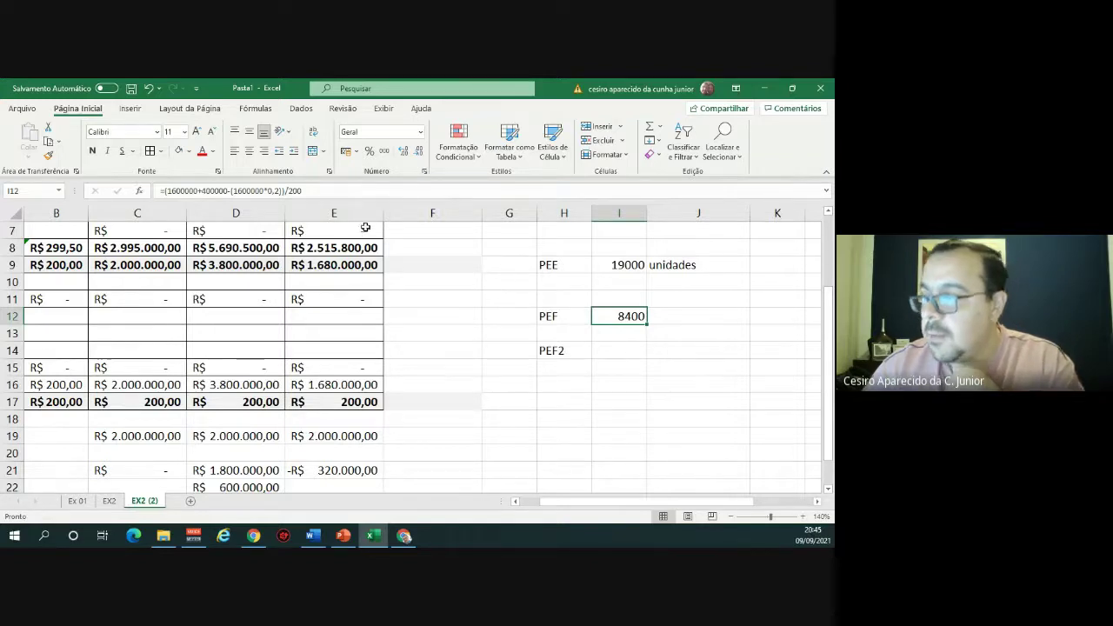
left_click(308, 190)
left_click_drag(309, 189, 118, 184)
key("ctrl+c")
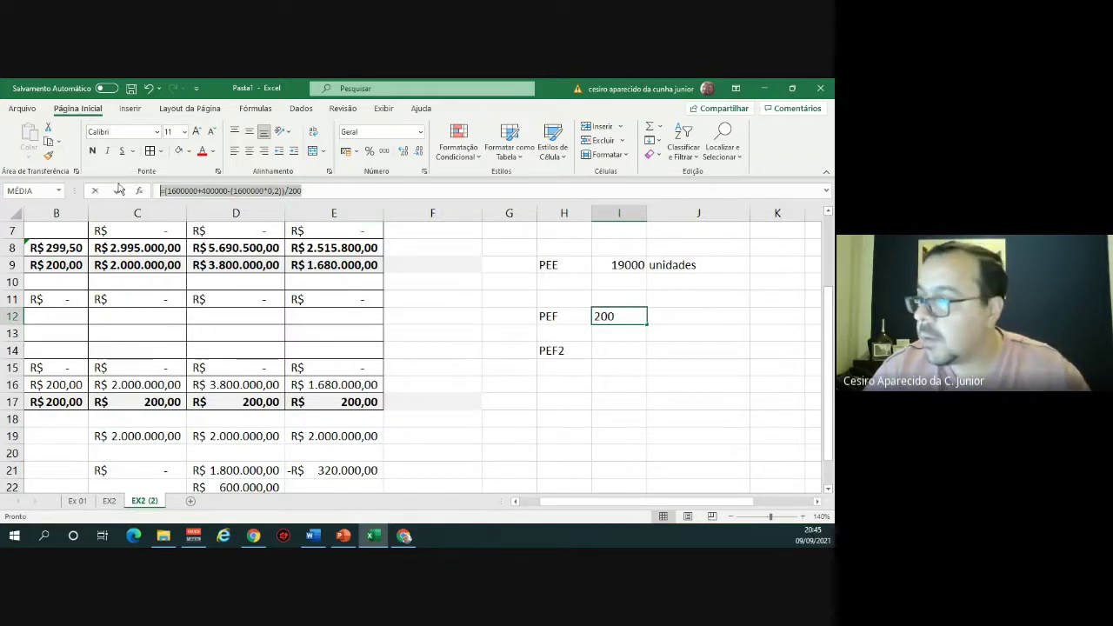
key("Escape")
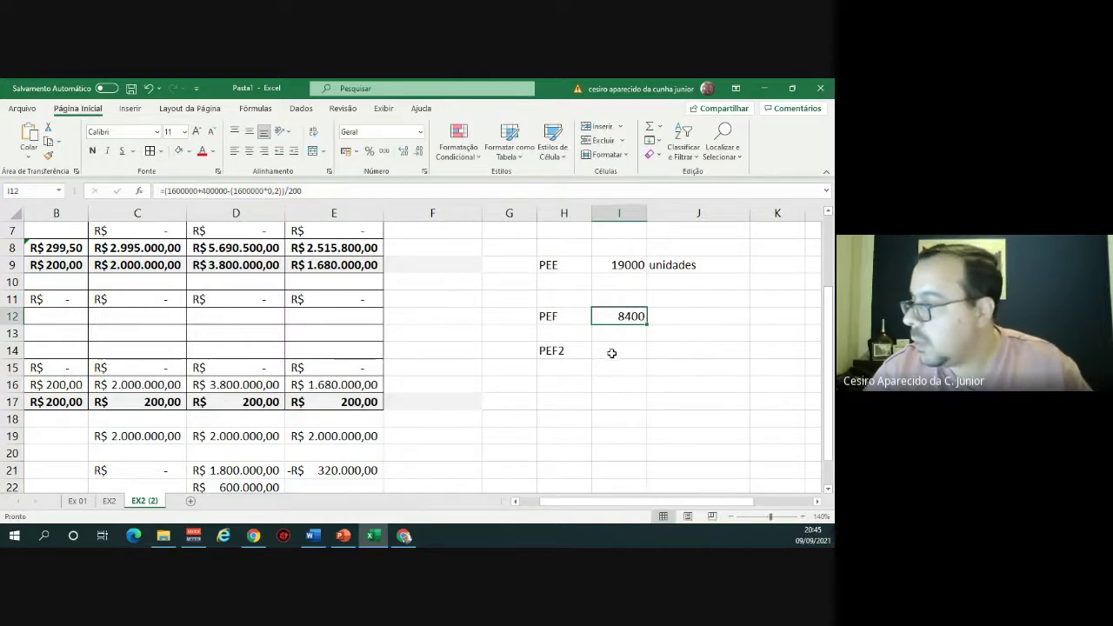
double_click(614, 352)
key("ctrl+v")
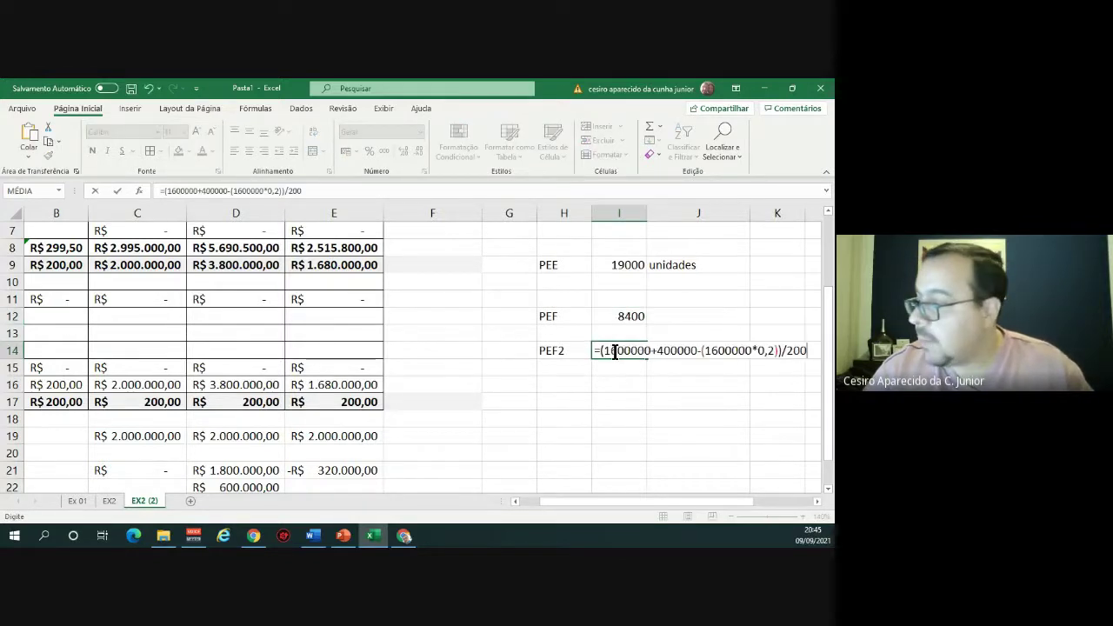
left_click(779, 350)
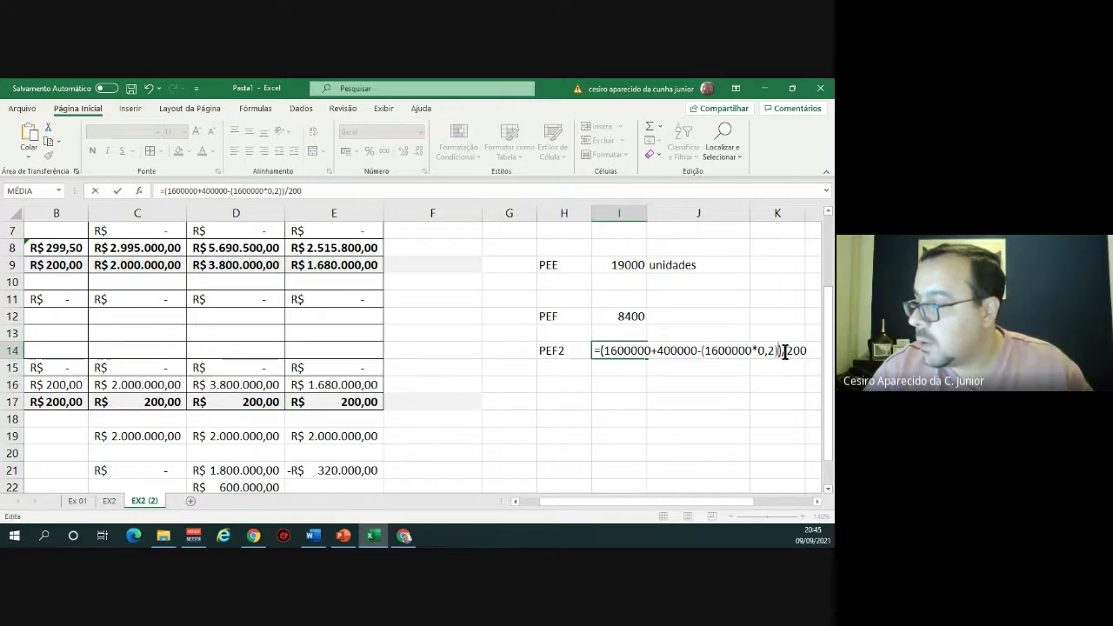
type("+")
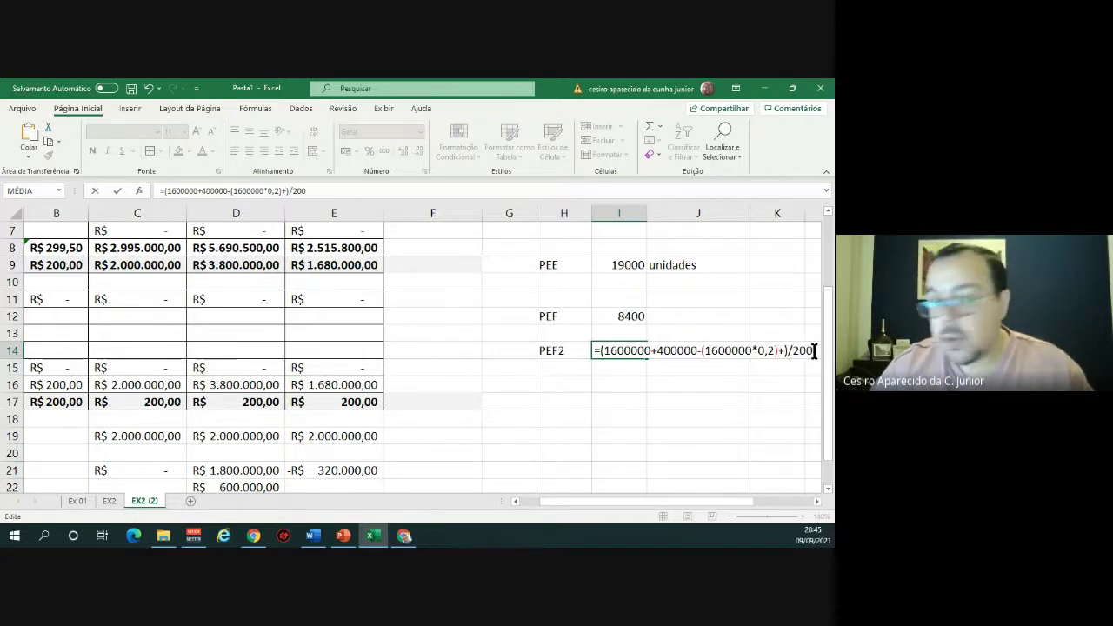
type("6000")
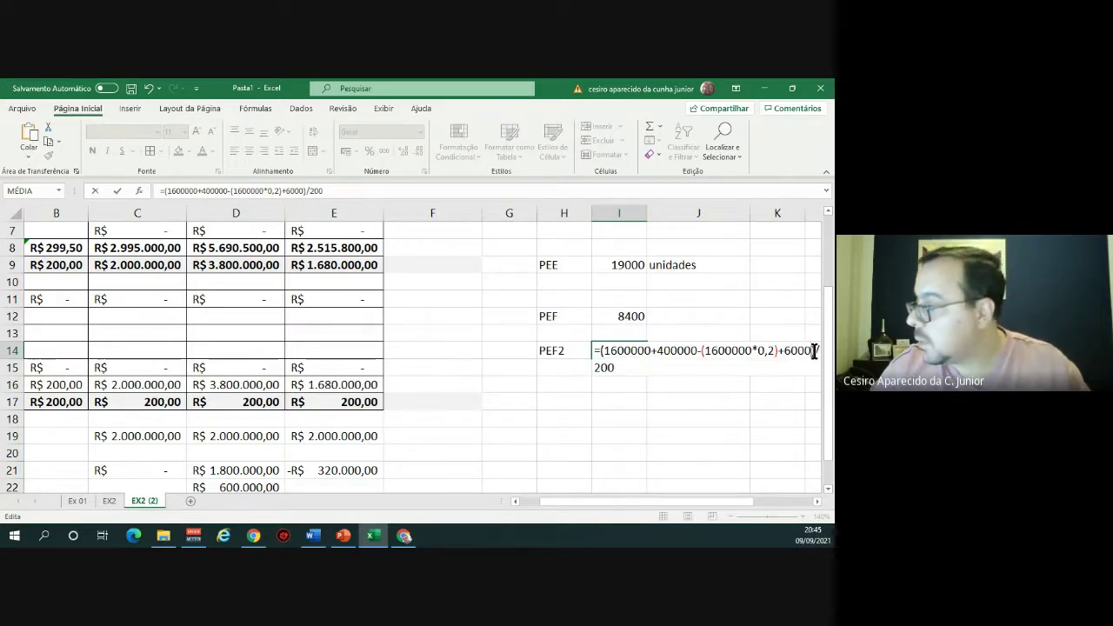
type("00")
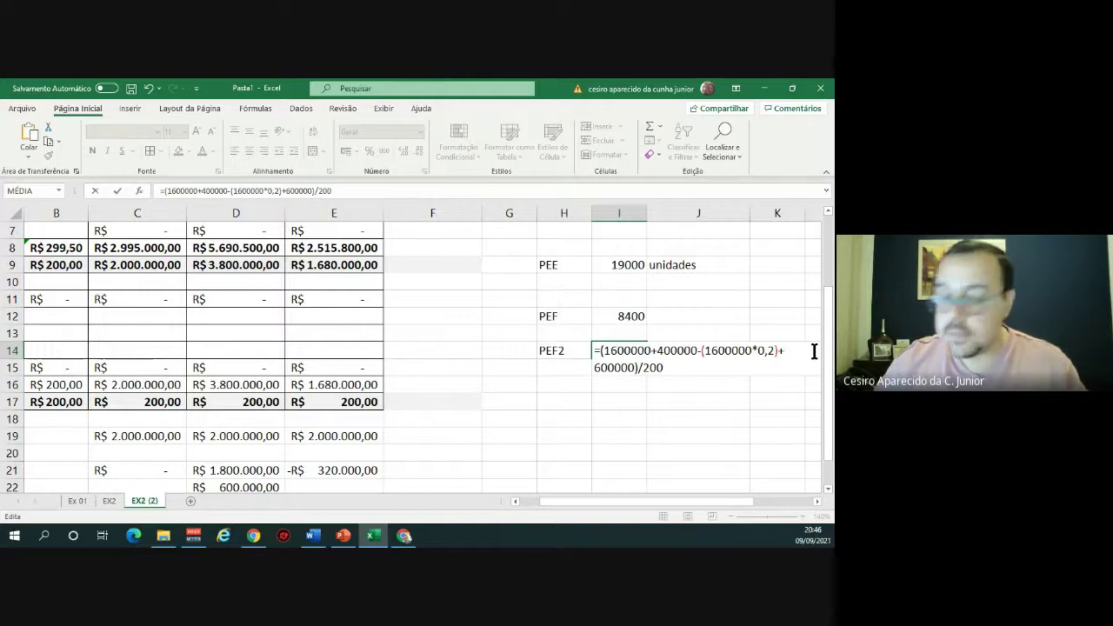
key("ctrl+Return")
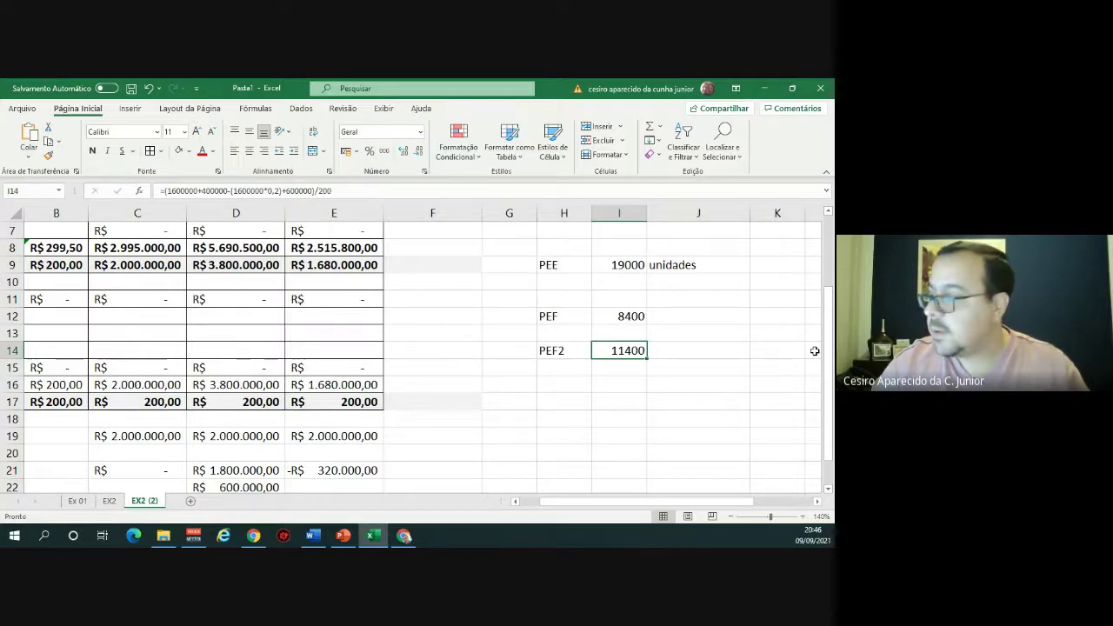
Copy the whole of column E into column F for the PEF2 verification.
key("Left")
key("Left")
key("Left")
key("Left")
key("Up")
key("Up")
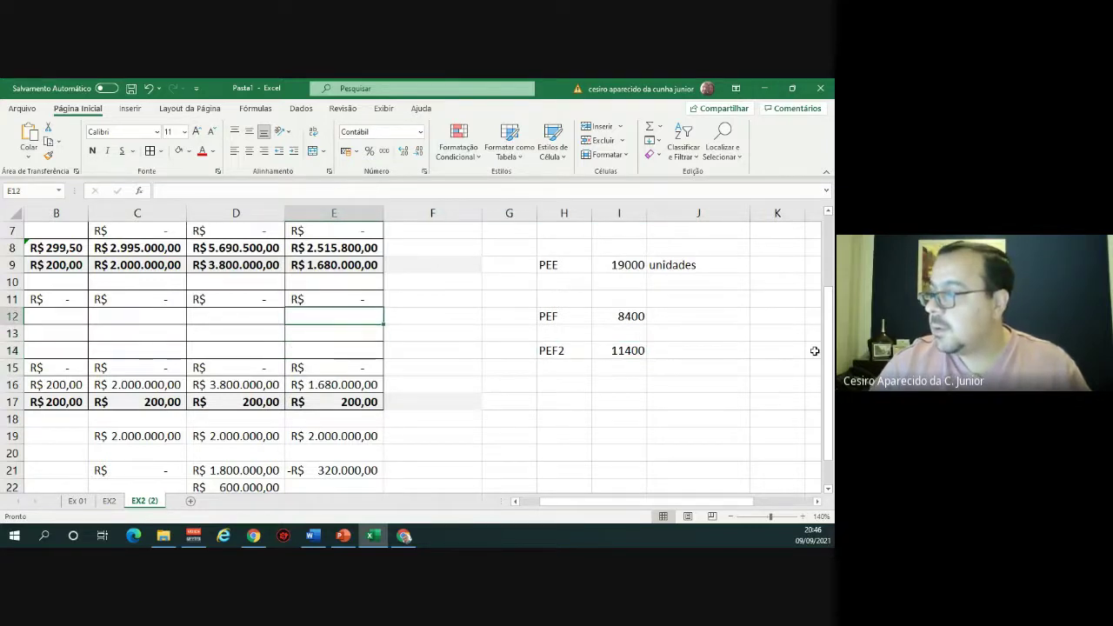
left_click(353, 209)
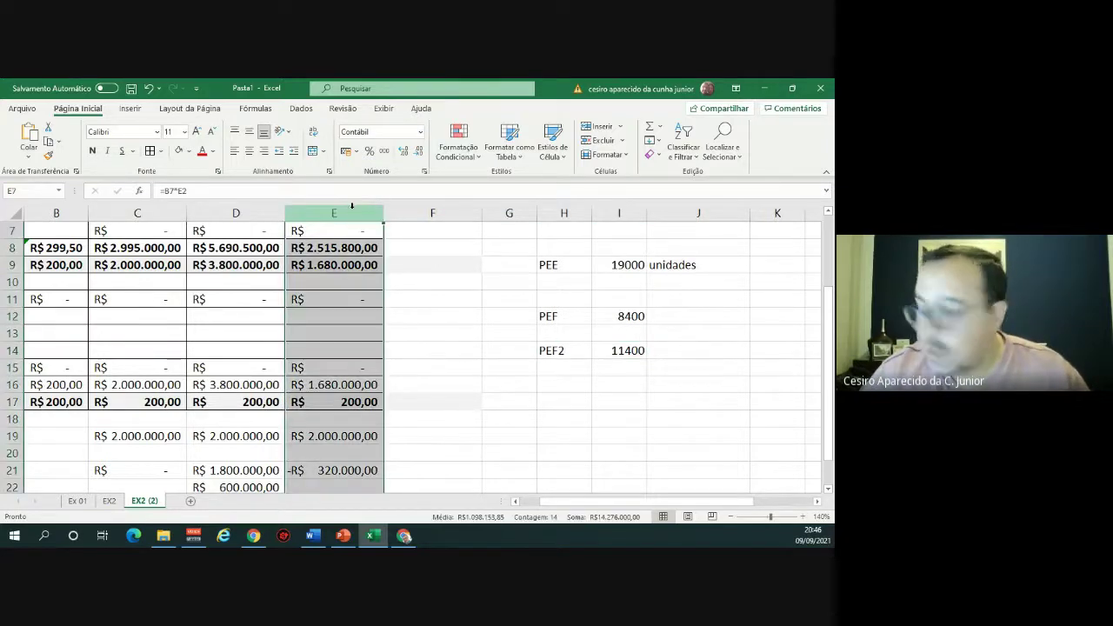
key("ctrl+c")
left_click(428, 213)
key("ctrl+v")
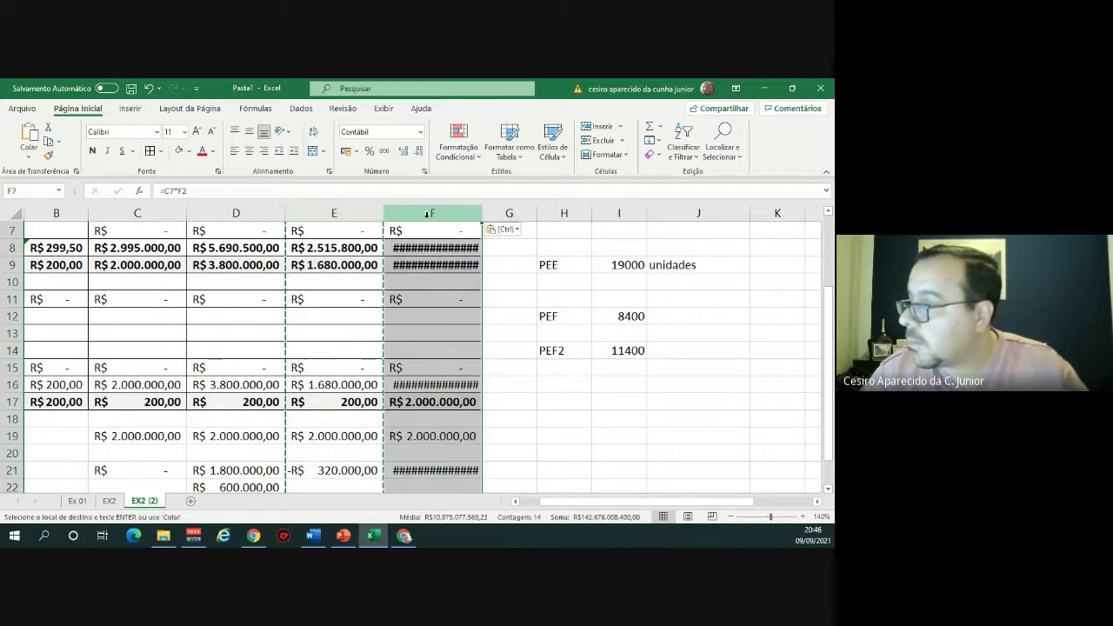
Set the quantity in F2 to 11400 and fit the width of column F to its contents.
scroll(428, 287, "up", 2)
left_click(460, 248)
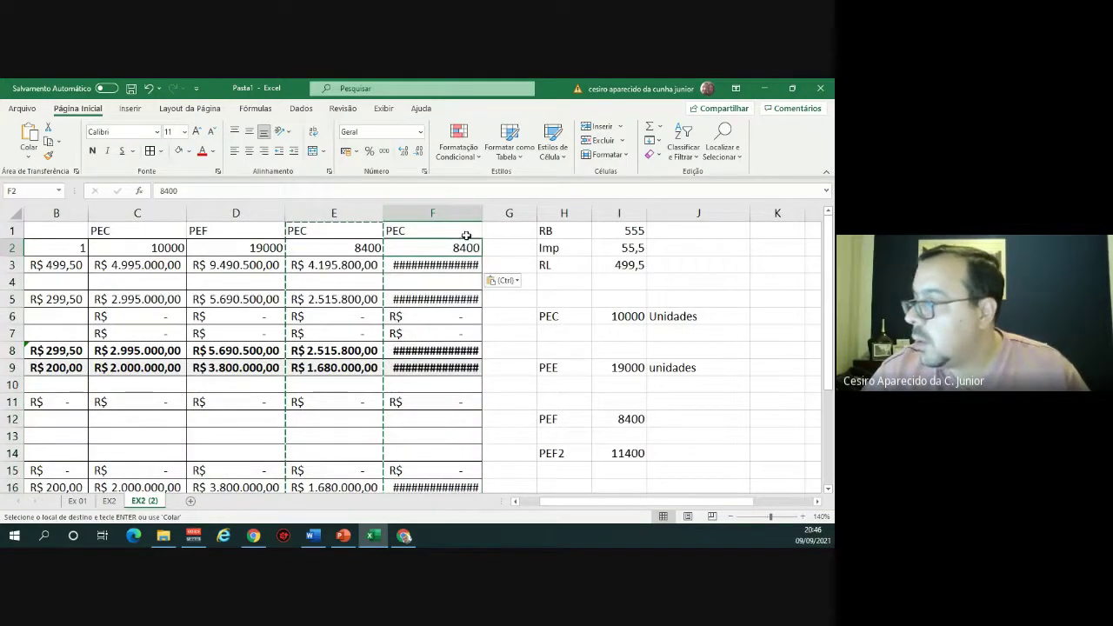
type("11400")
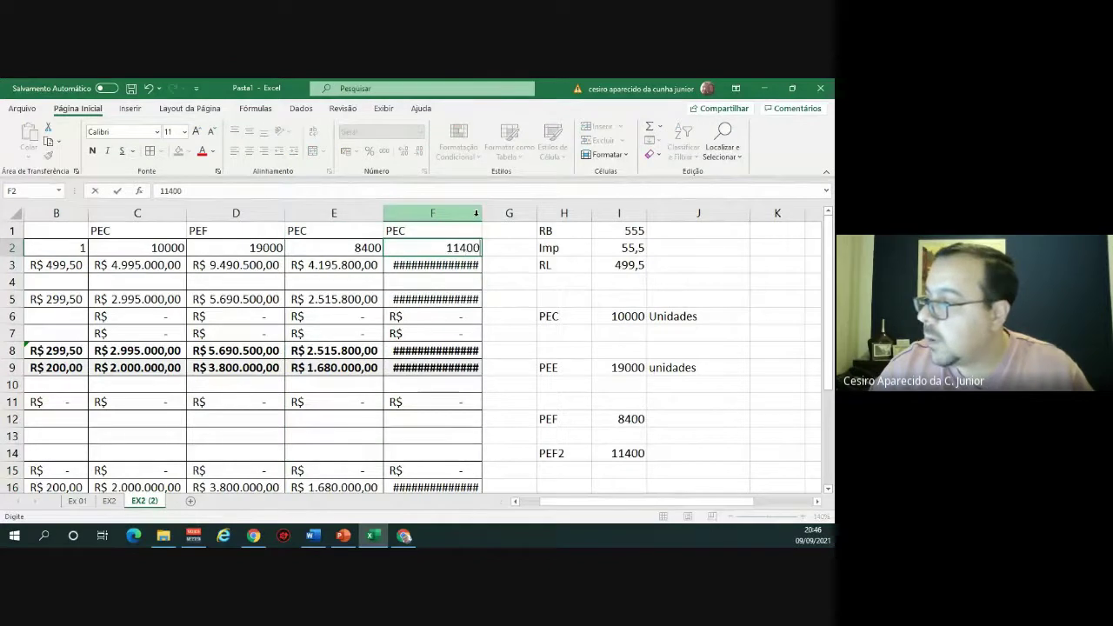
key("Return")
double_click(482, 214)
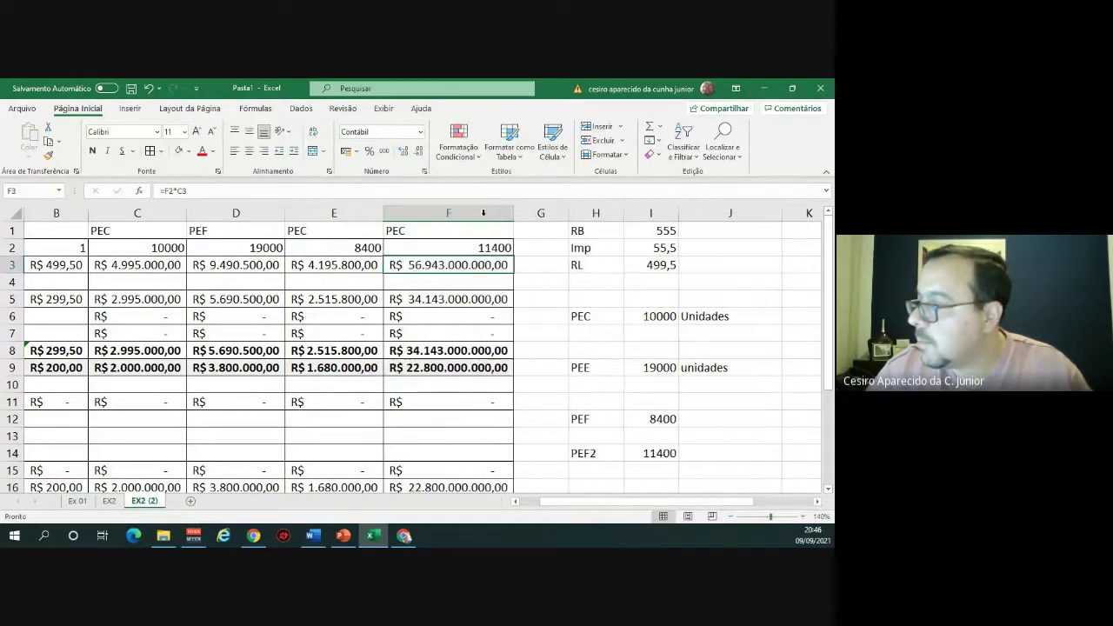
Correct the revenue formula in F3 to multiply the quantity by the unit net revenue, =F2*B3.
double_click(458, 268)
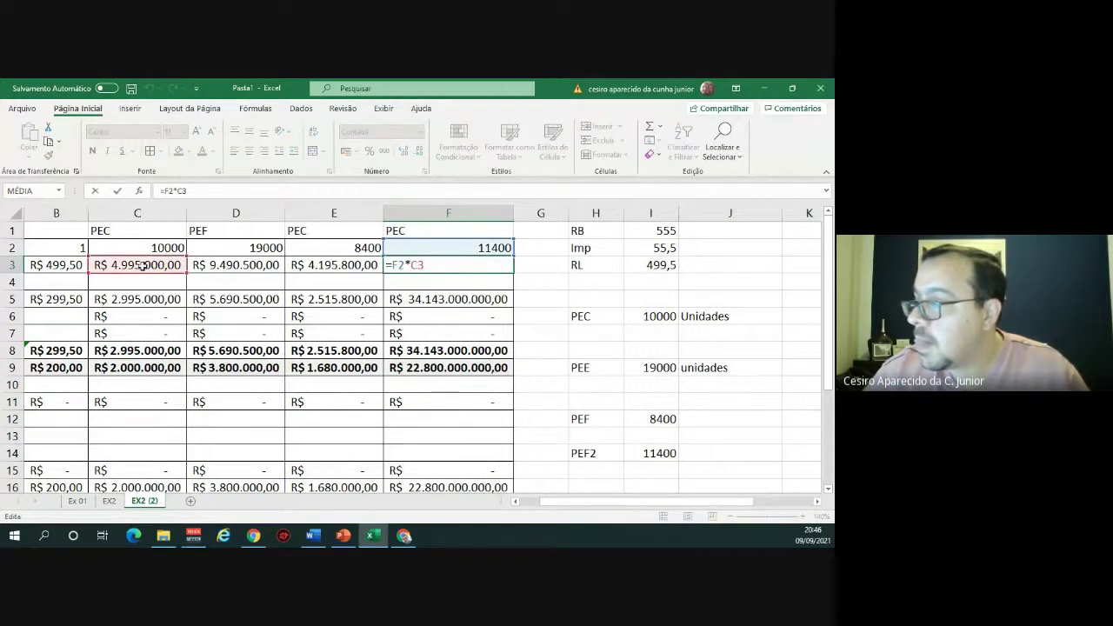
key("Return")
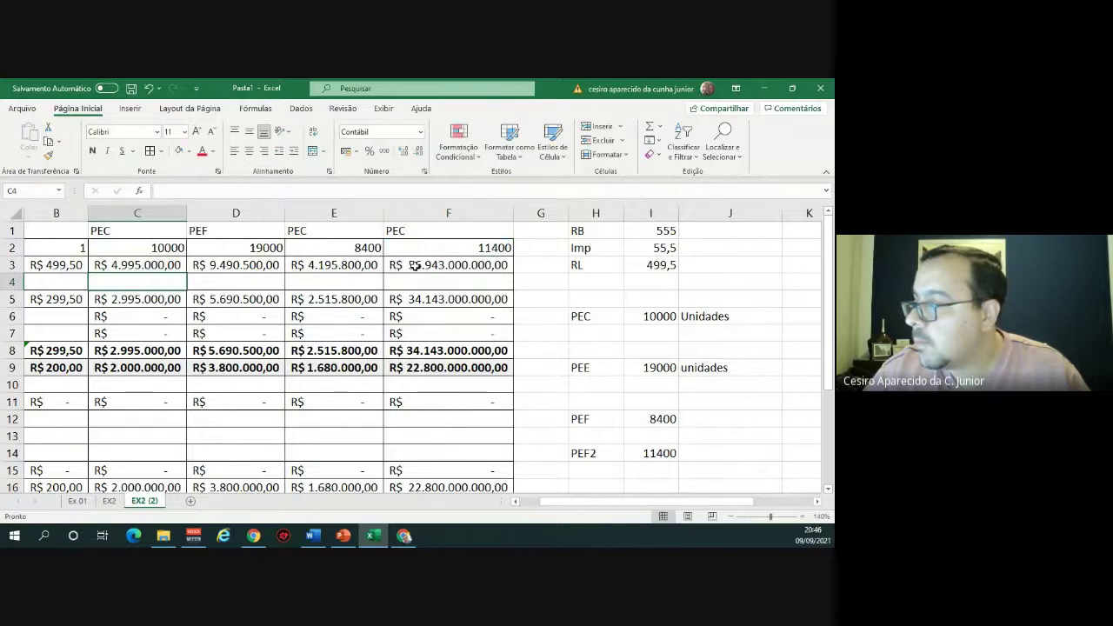
double_click(416, 267)
double_click(416, 267)
left_click(70, 266)
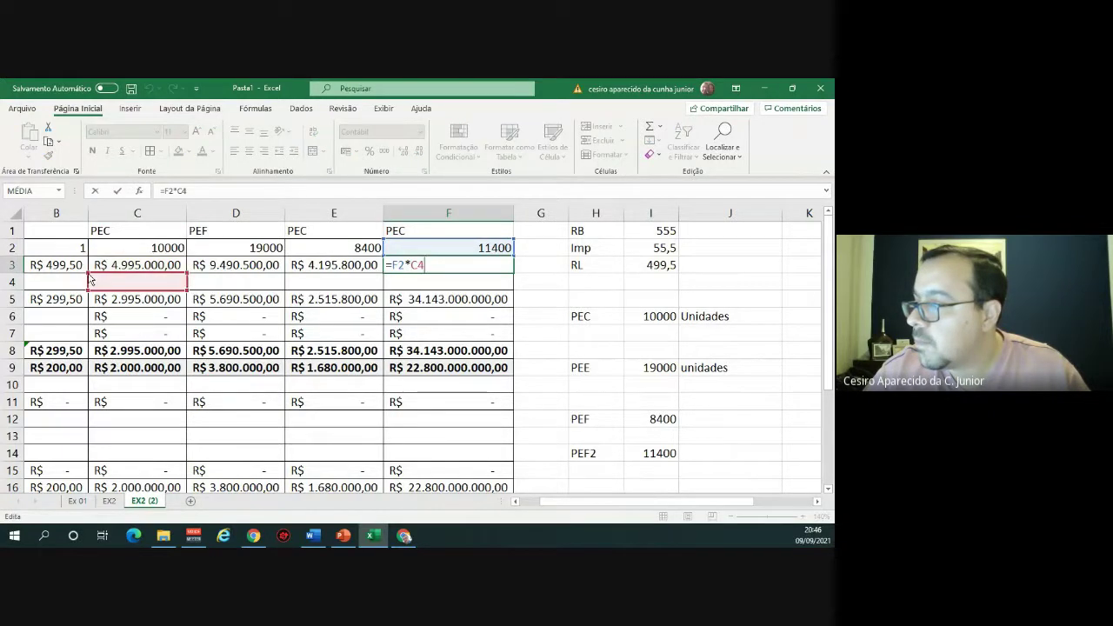
key("Return")
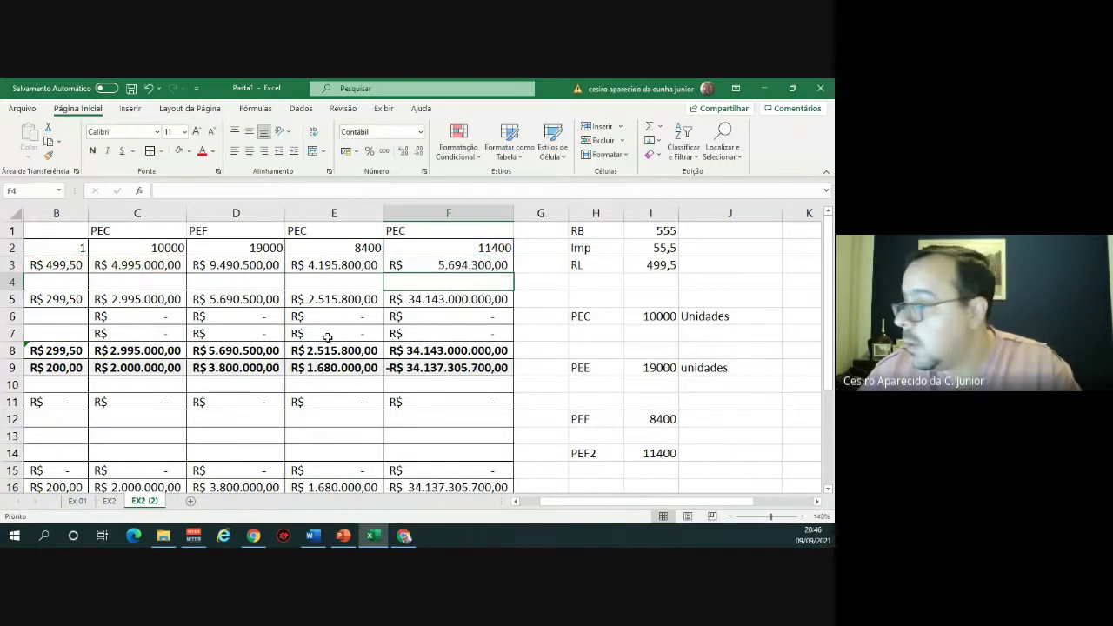
Correct the variable cost formula in F5 to multiply the unit variable cost by the quantity, =B5*F2.
left_click(470, 302)
double_click(470, 302)
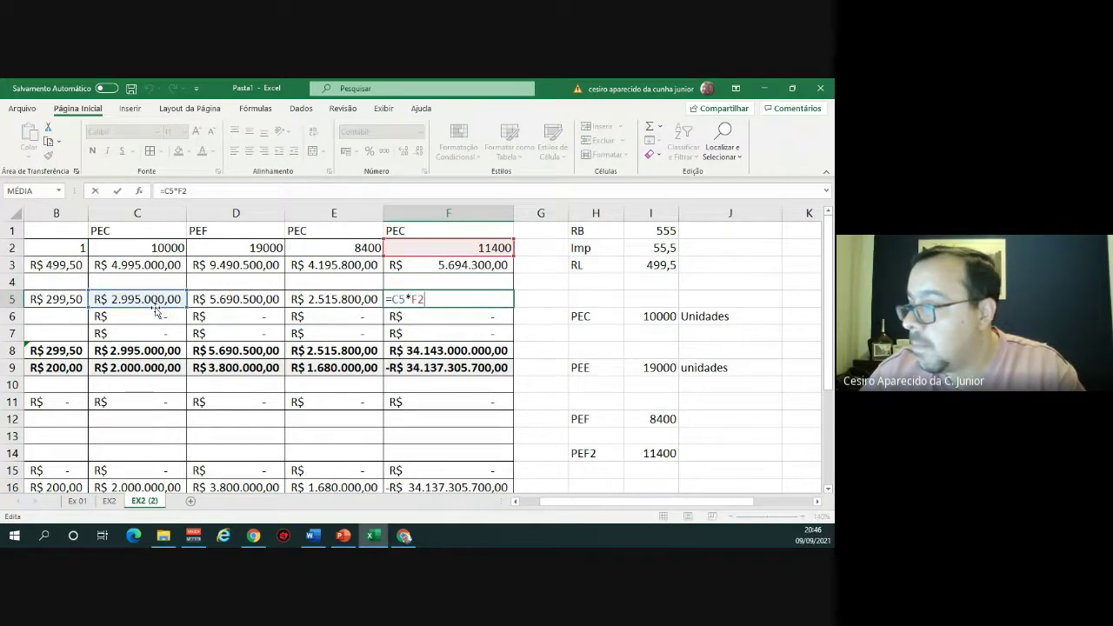
left_click(52, 300)
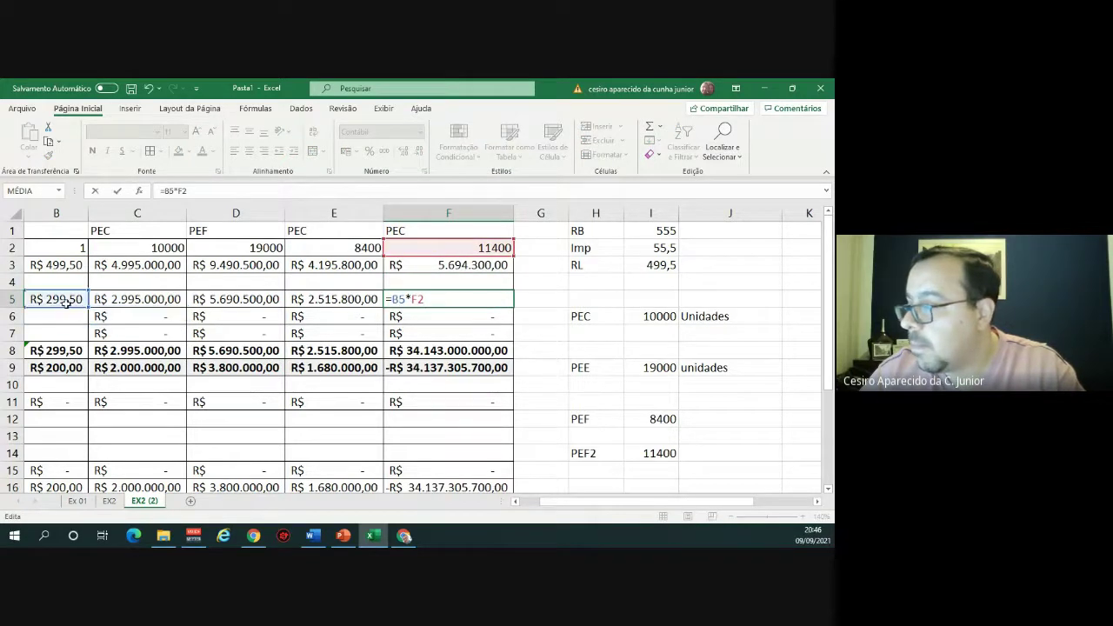
key("Return")
Check the formulas in F3, F5 and F9 and review the remaining column F rows down to the result after fixed costs.
scroll(517, 405, "down", 2)
scroll(516, 405, "up", 2)
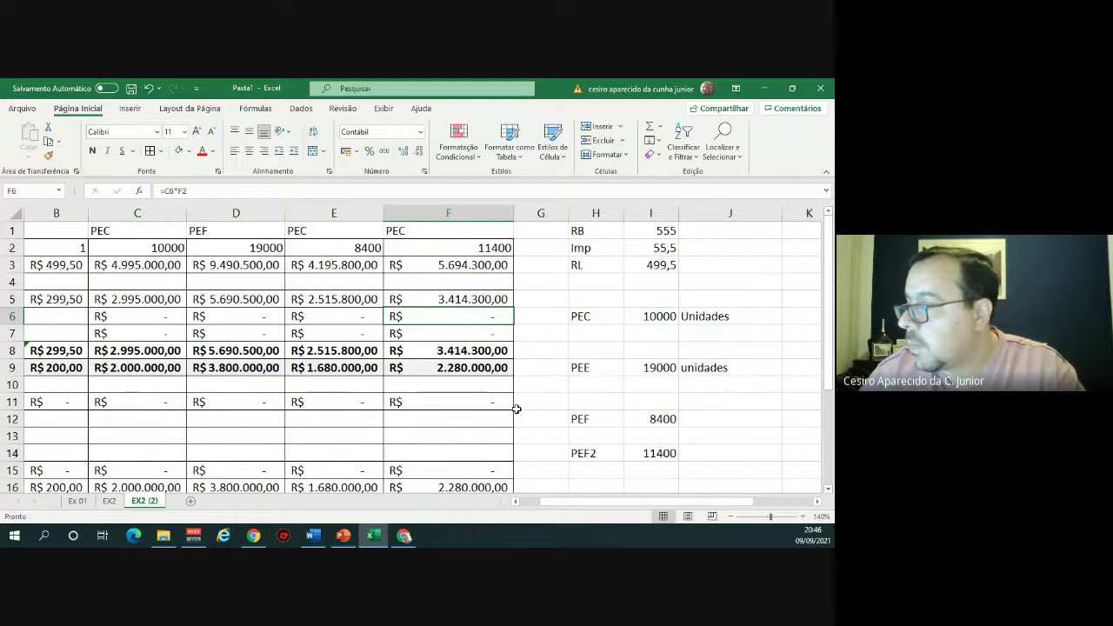
left_click(488, 267)
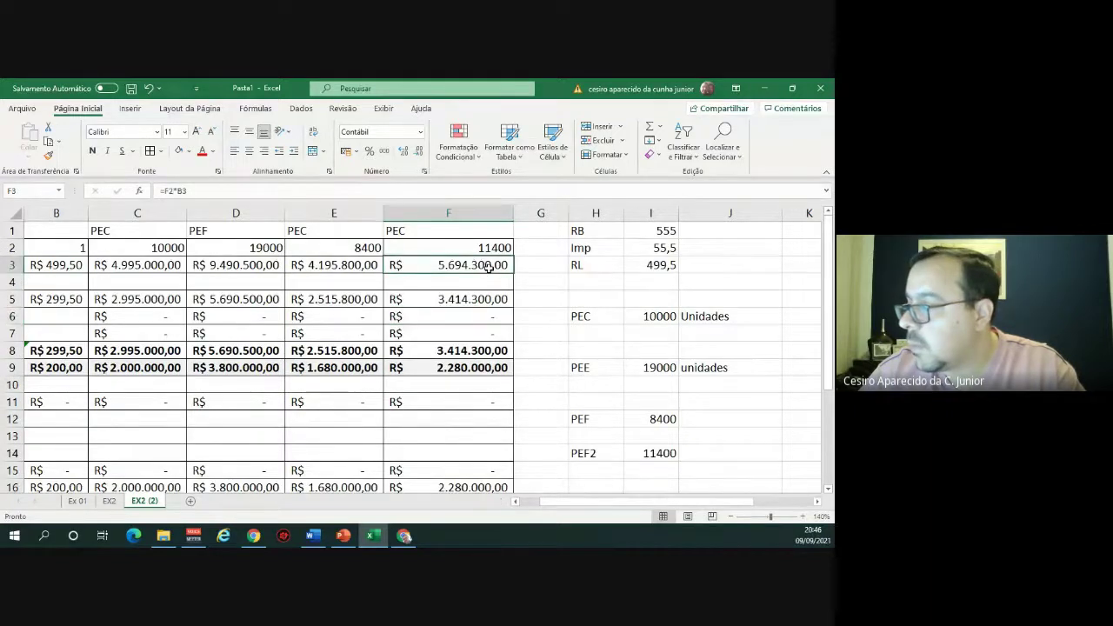
left_click(464, 301)
scroll(468, 313, "down", 1)
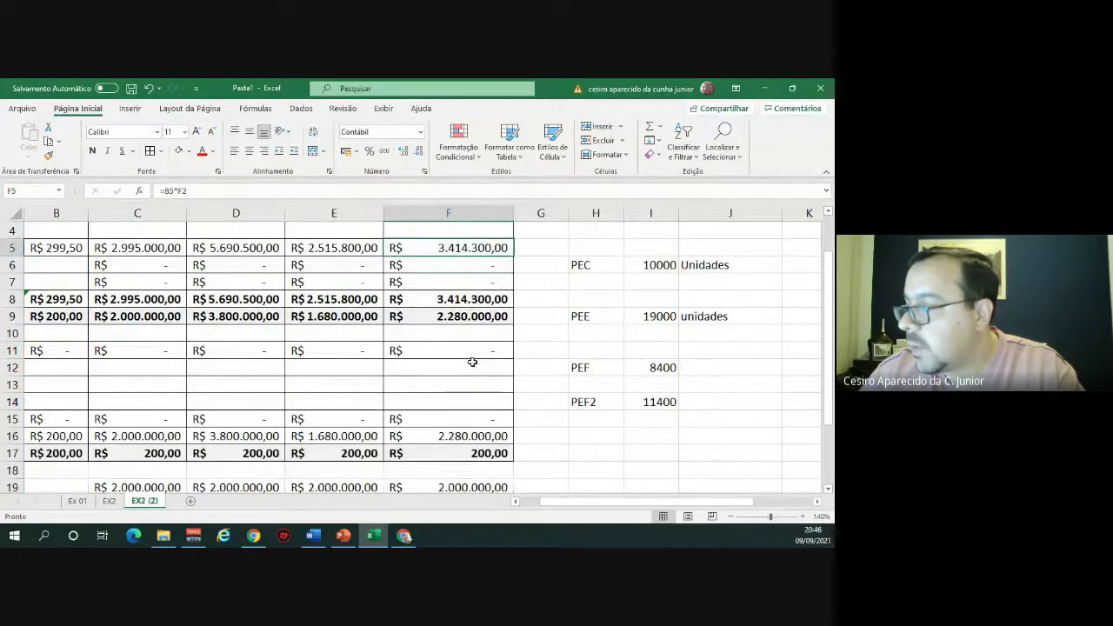
left_click(466, 316)
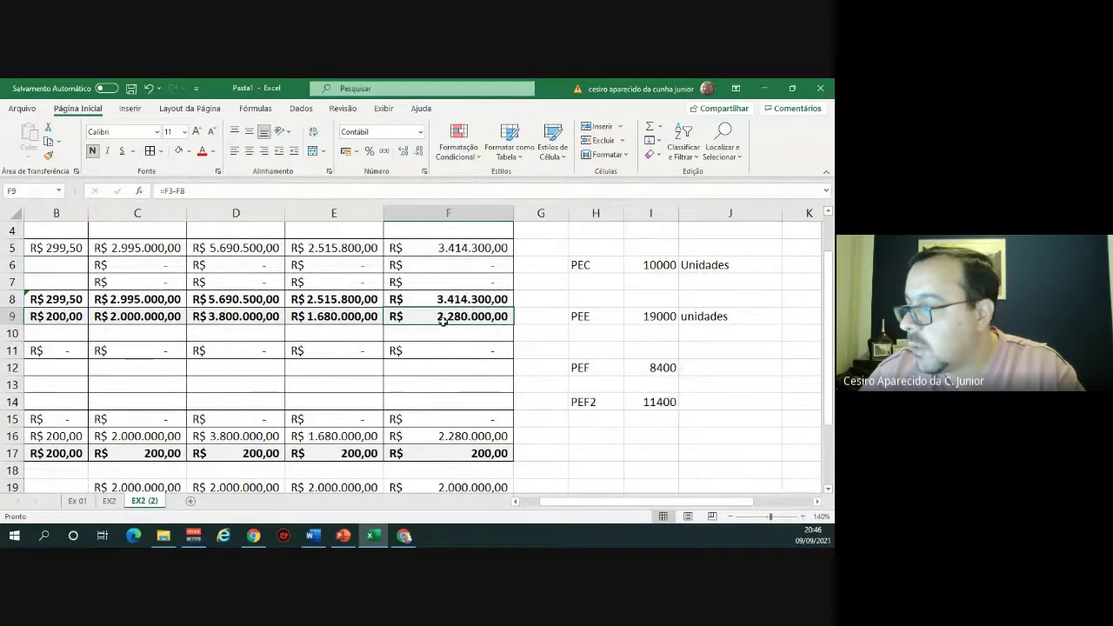
scroll(443, 357, "down", 1)
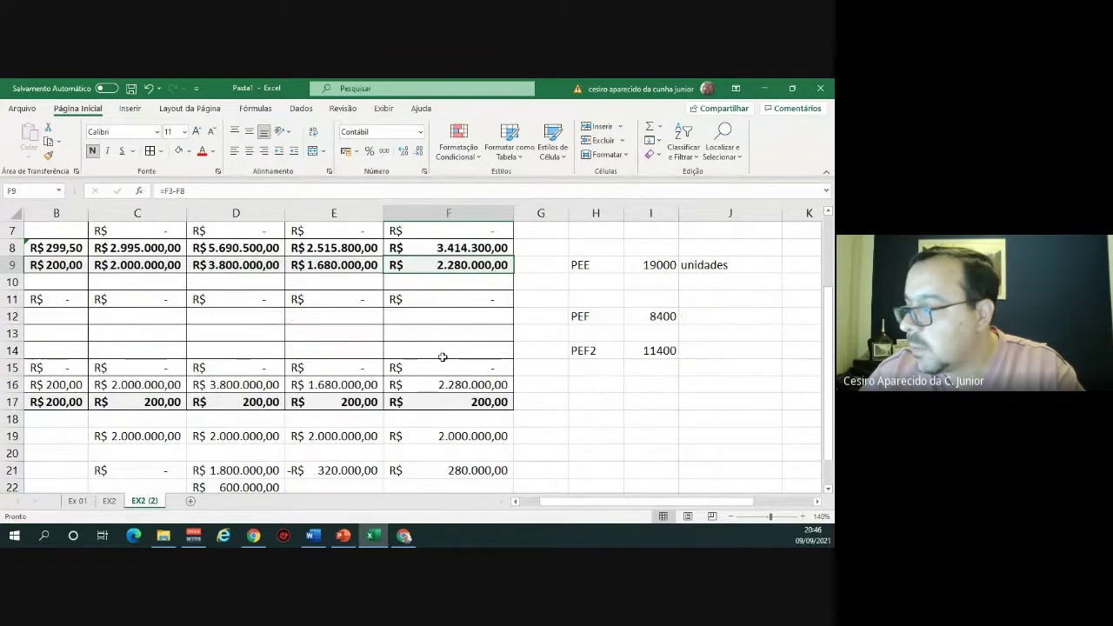
scroll(443, 357, "down", 1)
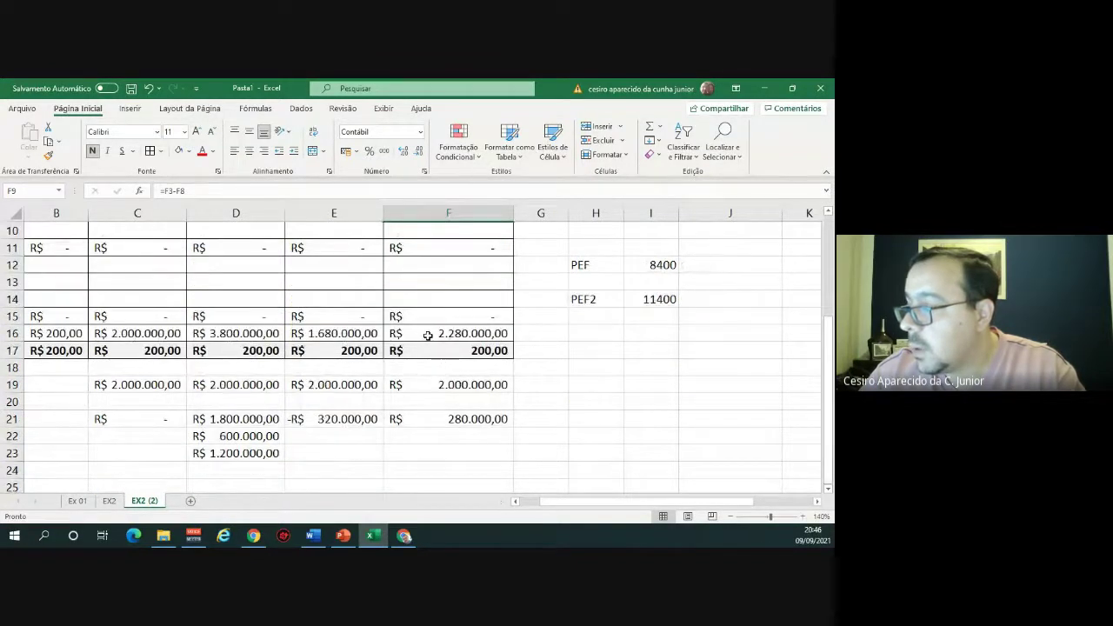
Review F16, F19 and F21, and enter -F21-600000 in F22 to deduct 600000 from the result after fixed costs.
left_click(436, 333)
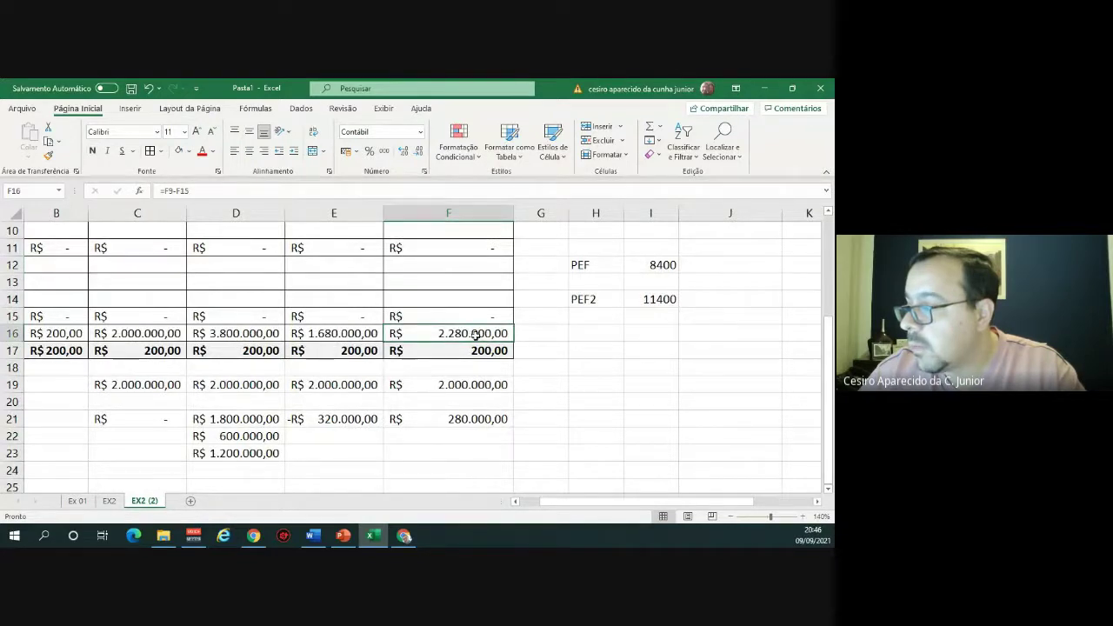
left_click(463, 387)
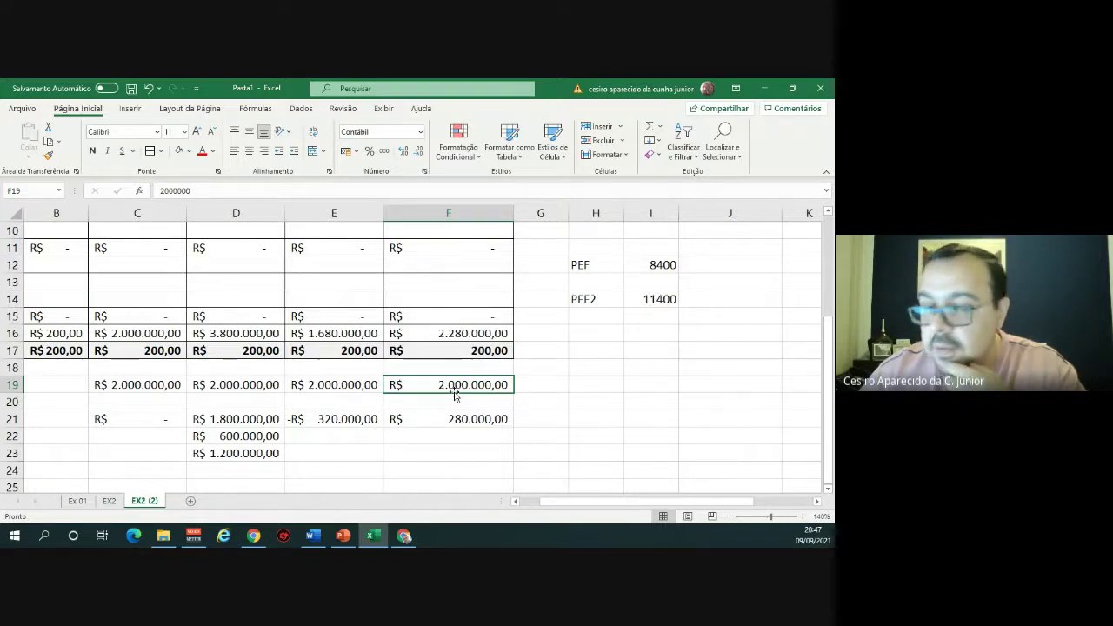
left_click(470, 423)
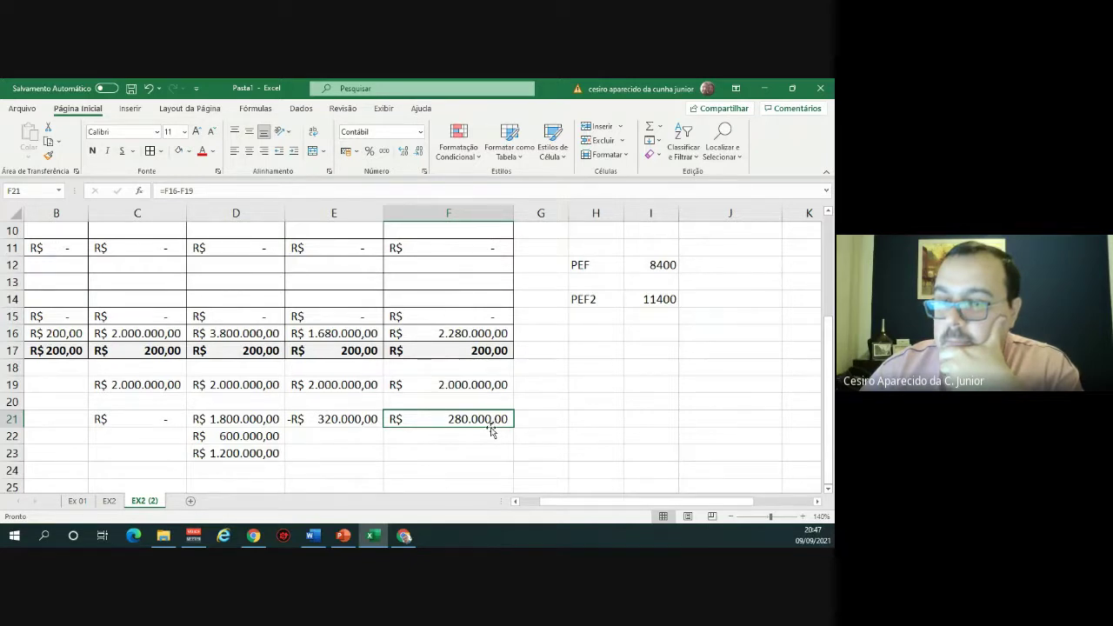
left_click(478, 440)
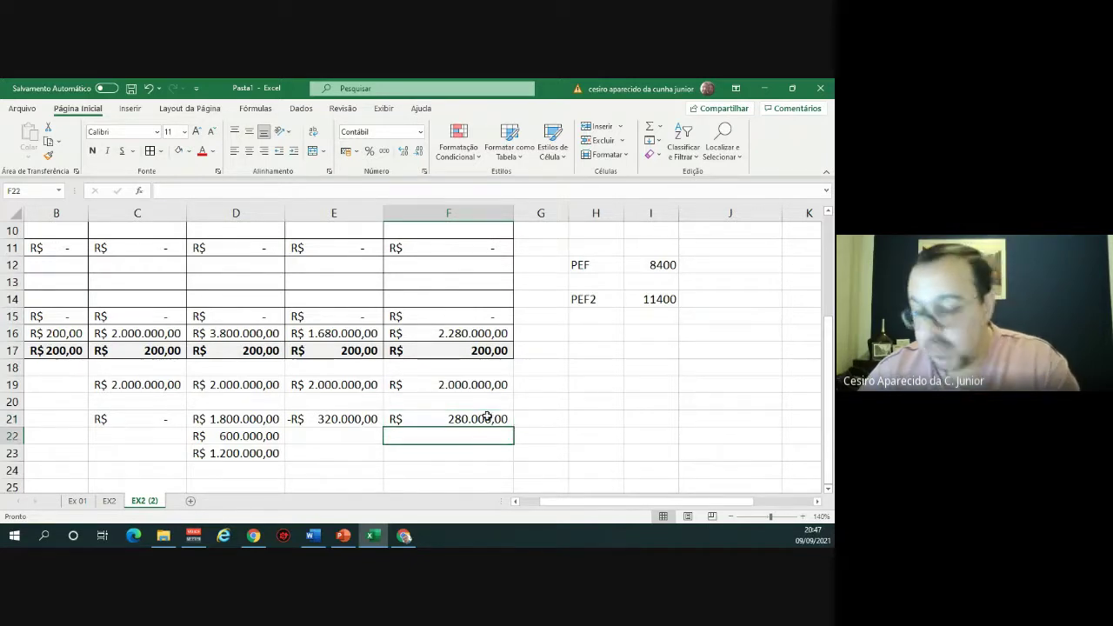
type("-")
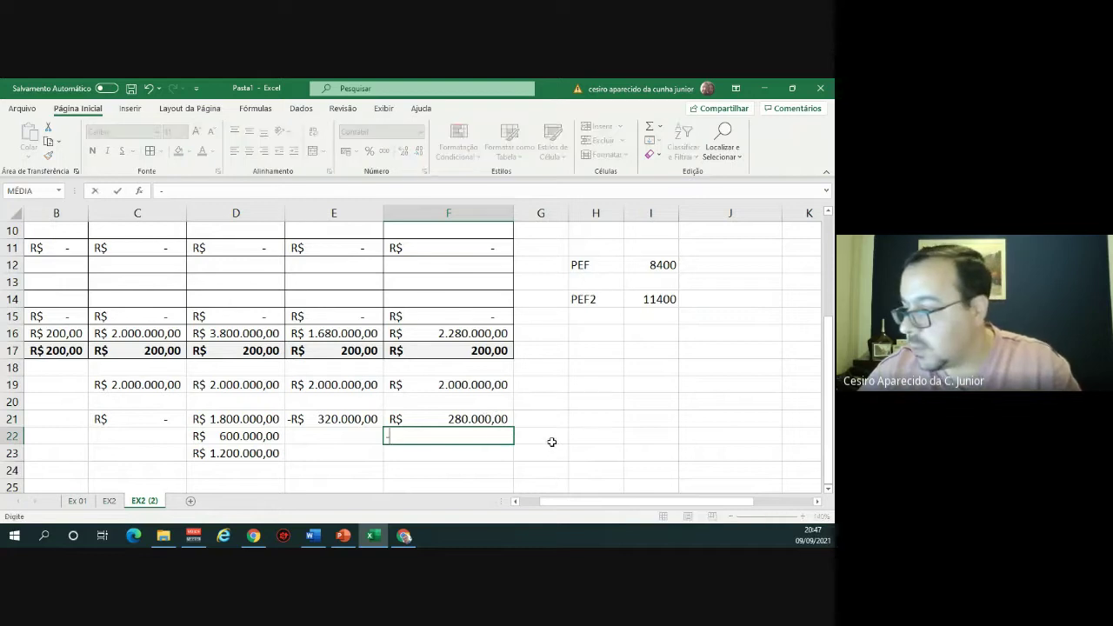
left_click(496, 420)
type("-")
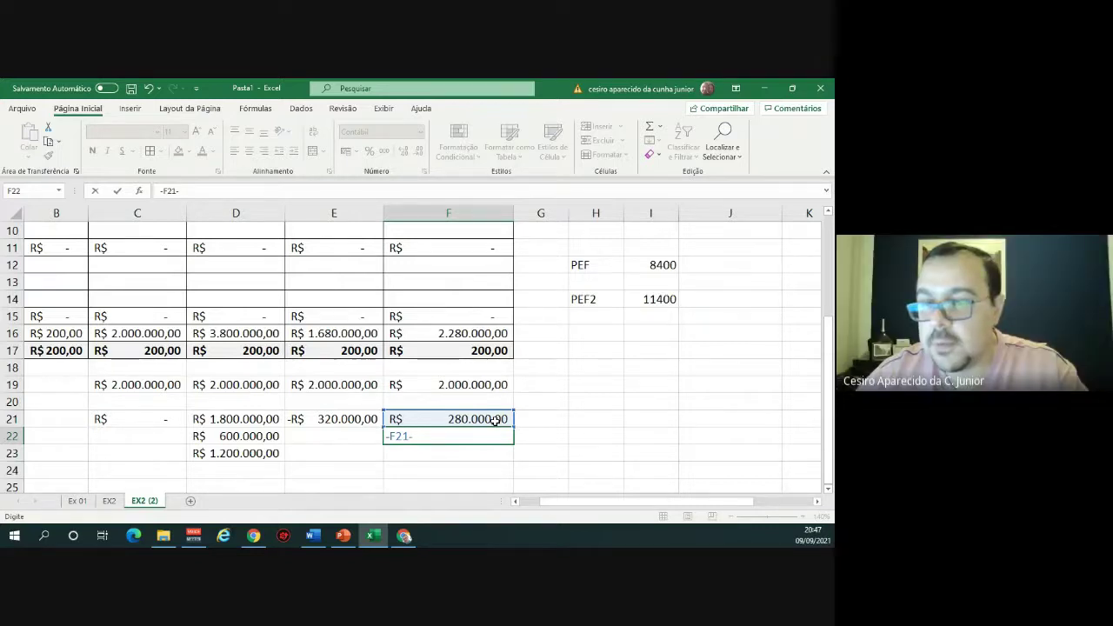
type("600")
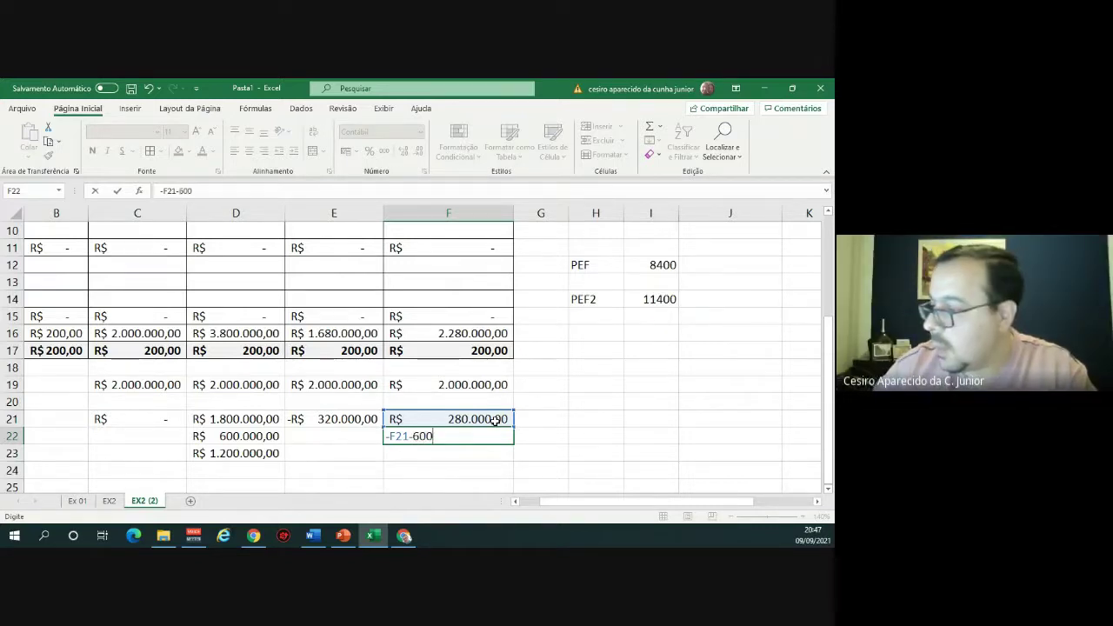
type("000")
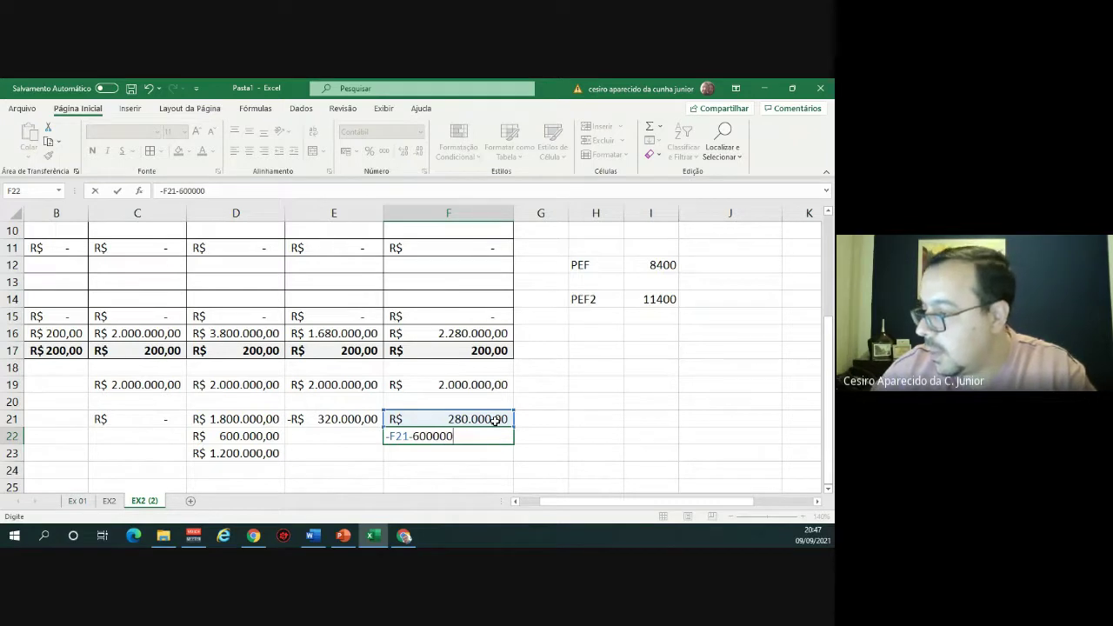
key("Return")
key("Up")
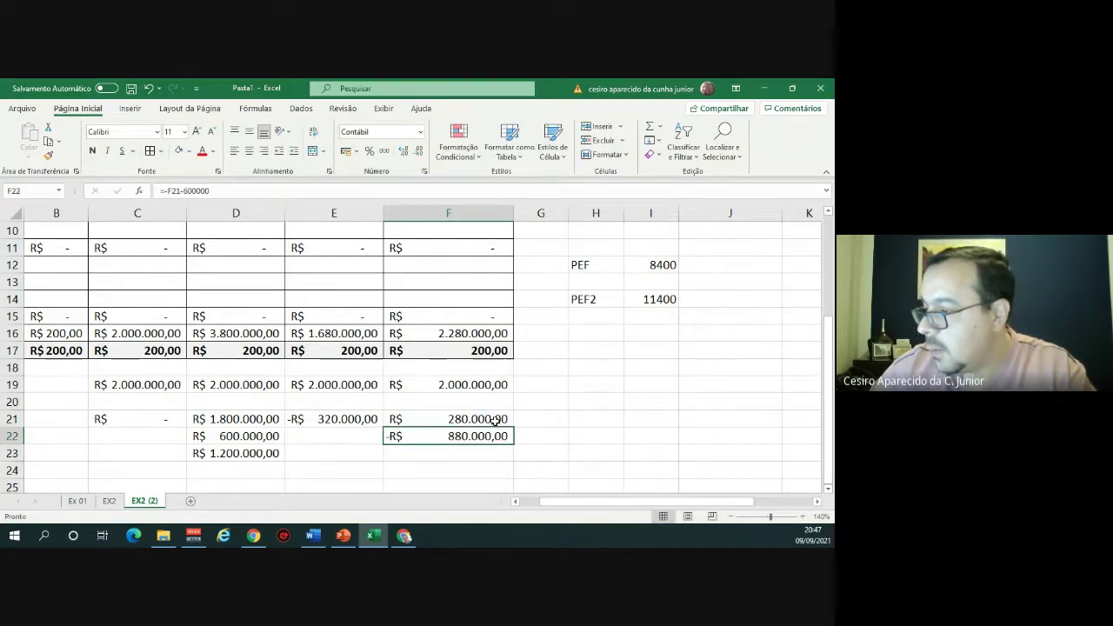
Correct the formula in F22 by removing the leading minus sign so it reads =F21-600000.
left_click(168, 194)
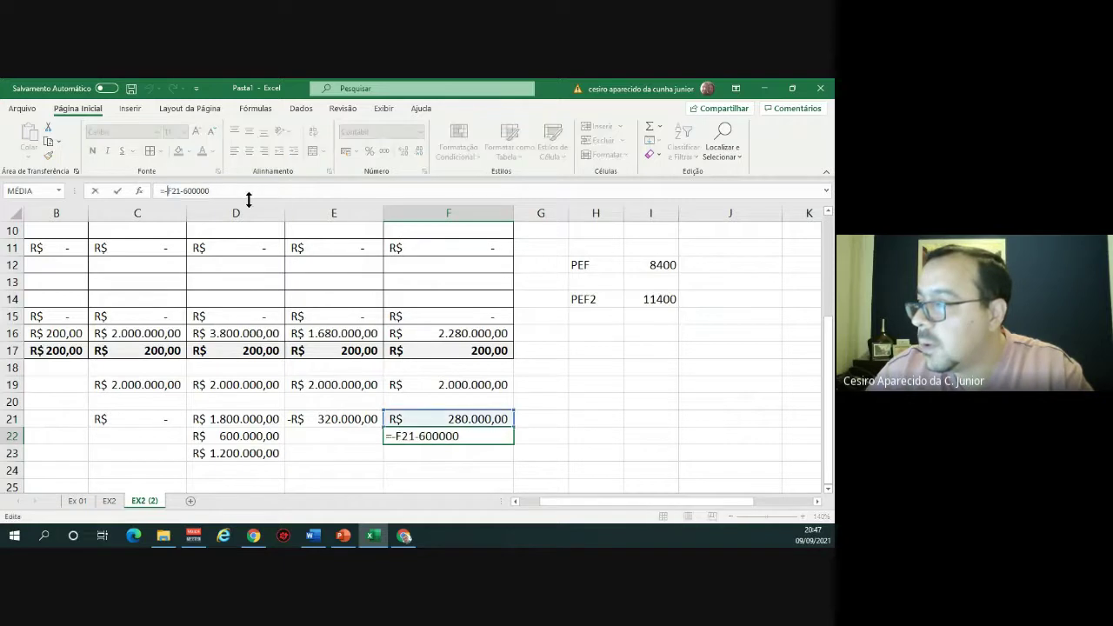
key("BackSpace")
key("Return")
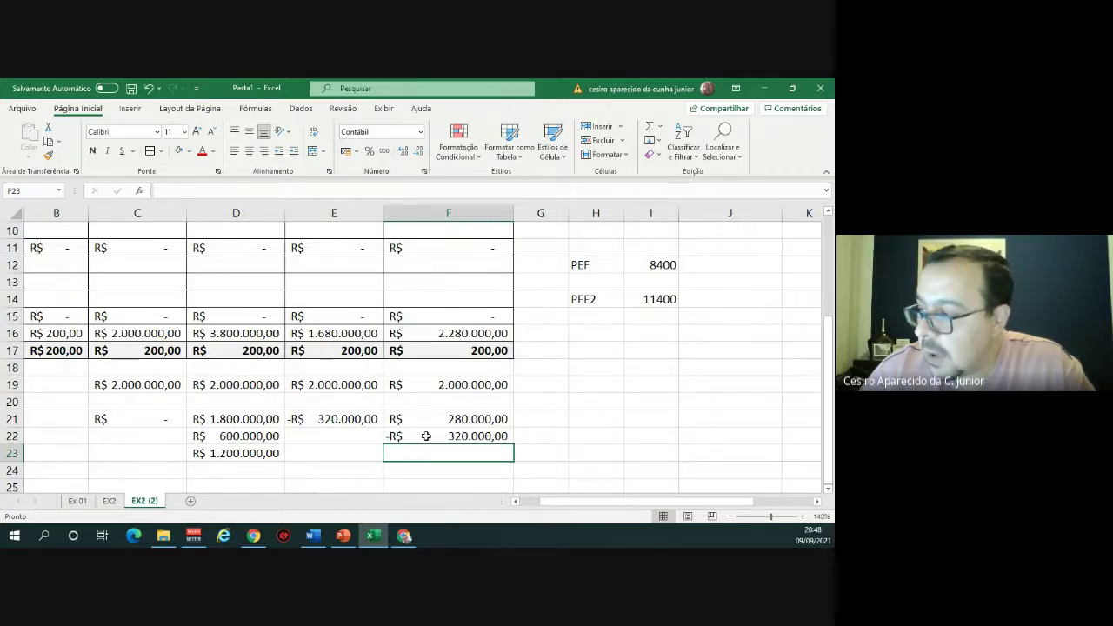
Inspect the PEF2 formula in I14 and check it against the questions in the Word exercise.
scroll(426, 435, "up", 2)
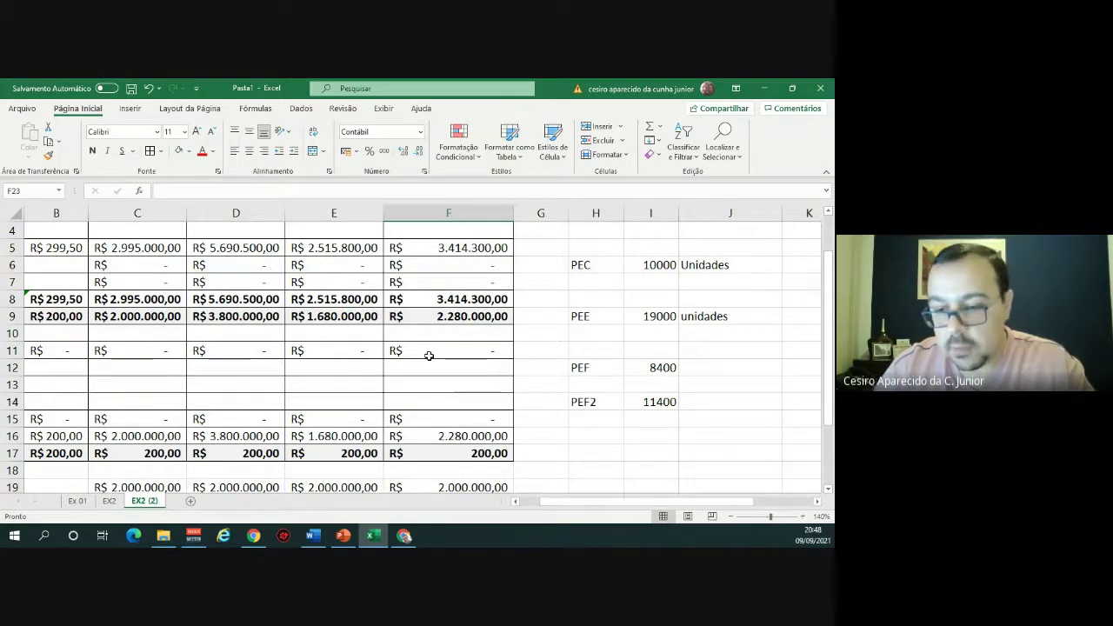
left_click(651, 402)
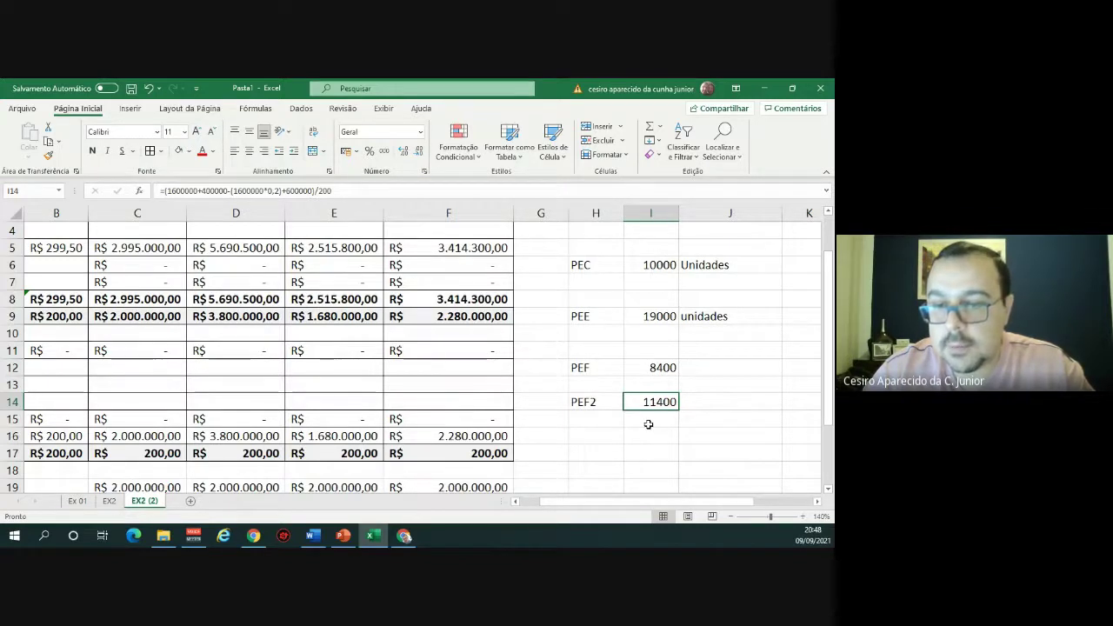
left_click(315, 536)
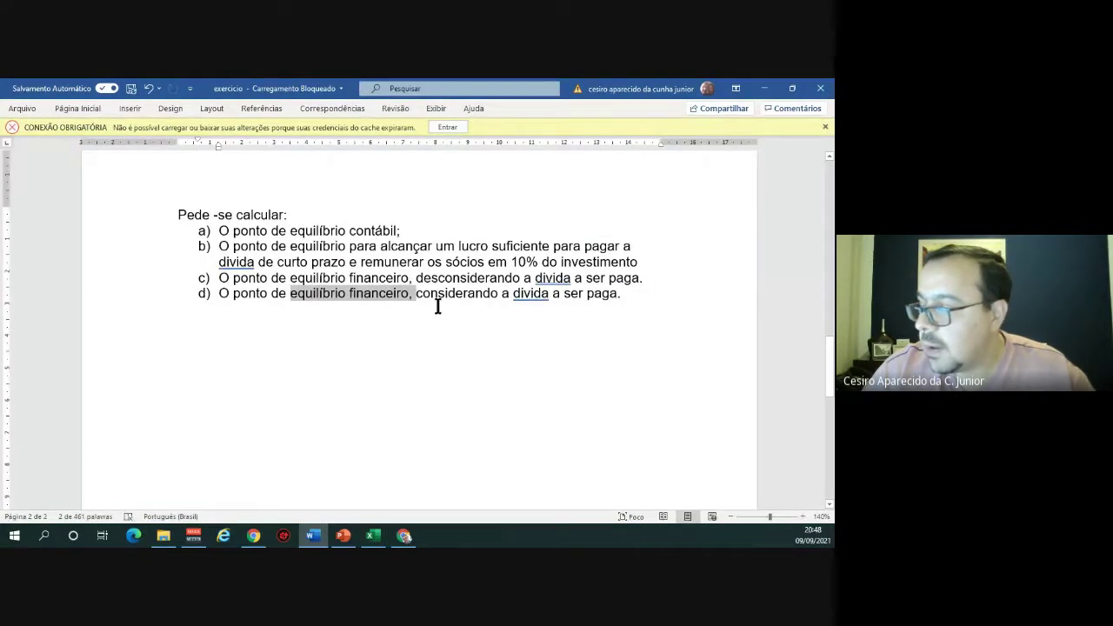
key("alt+Tab")
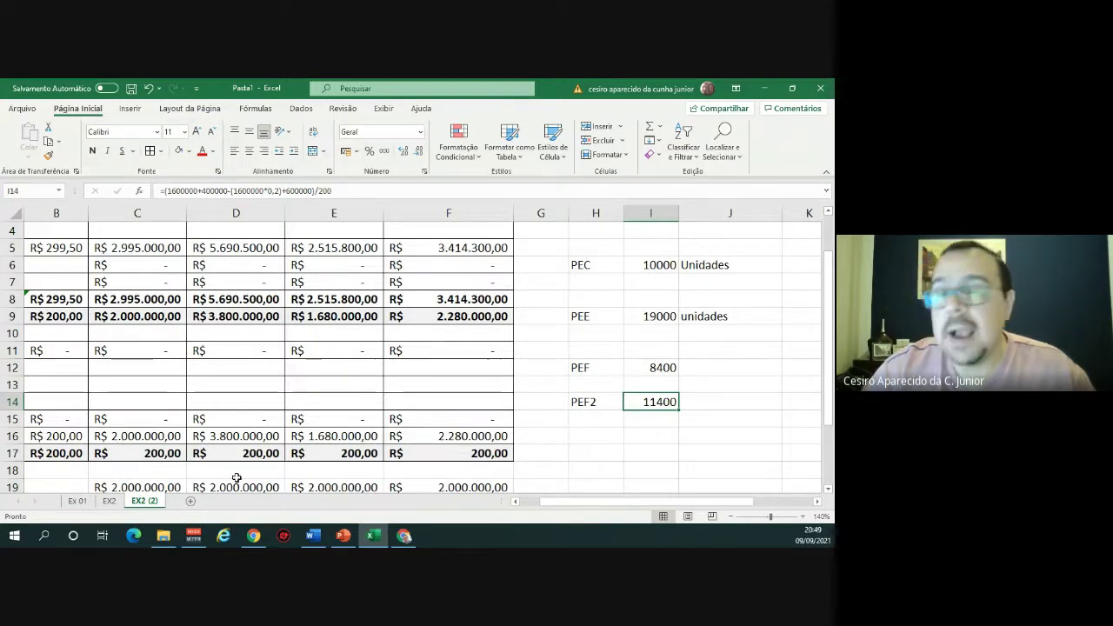
Switch to the PowerPoint deck on multi-product break-even and present it, advancing to the second slide.
left_click(341, 536)
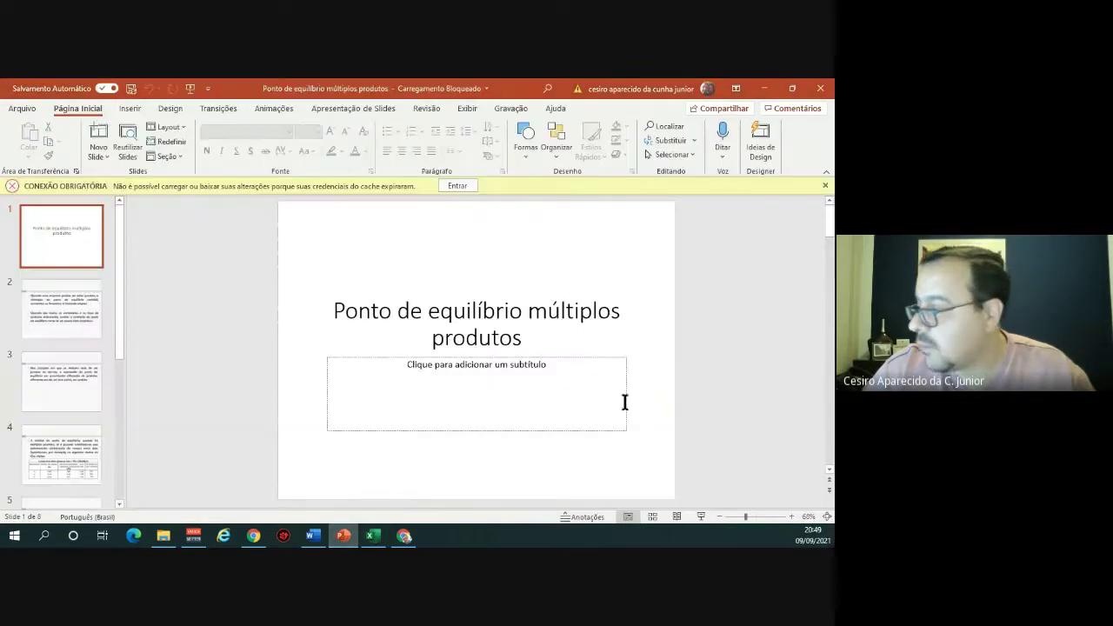
left_click(701, 517)
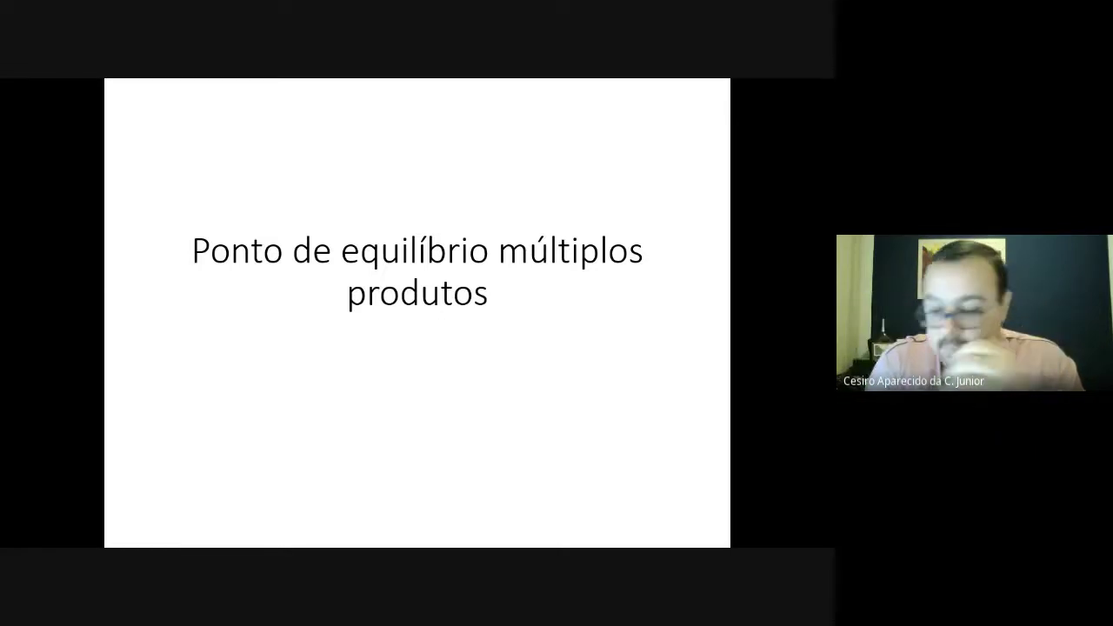
key("Right")
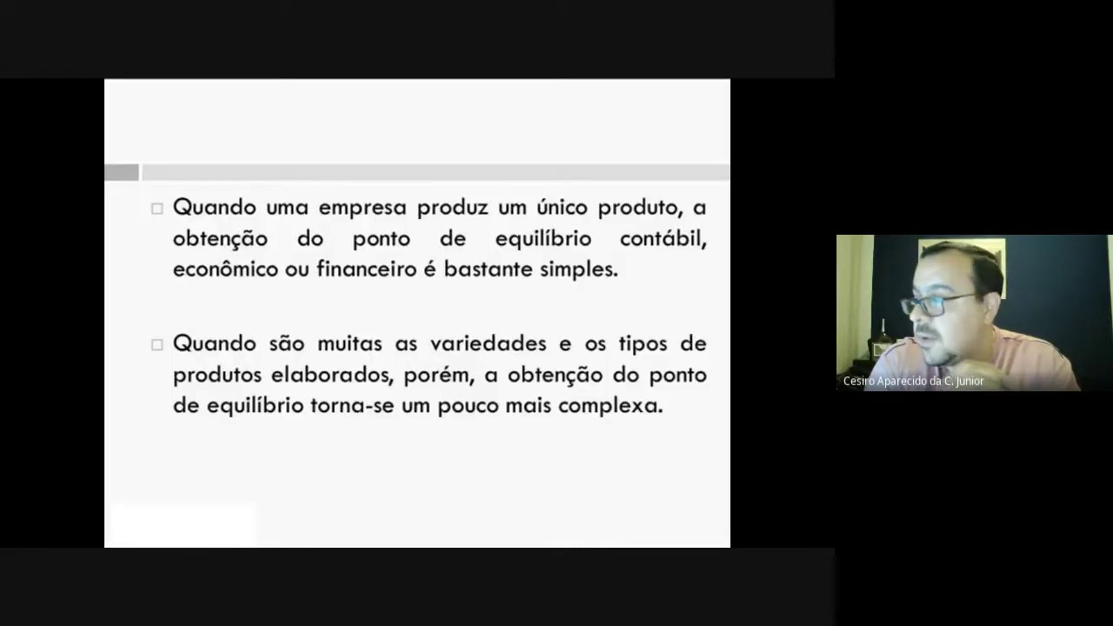
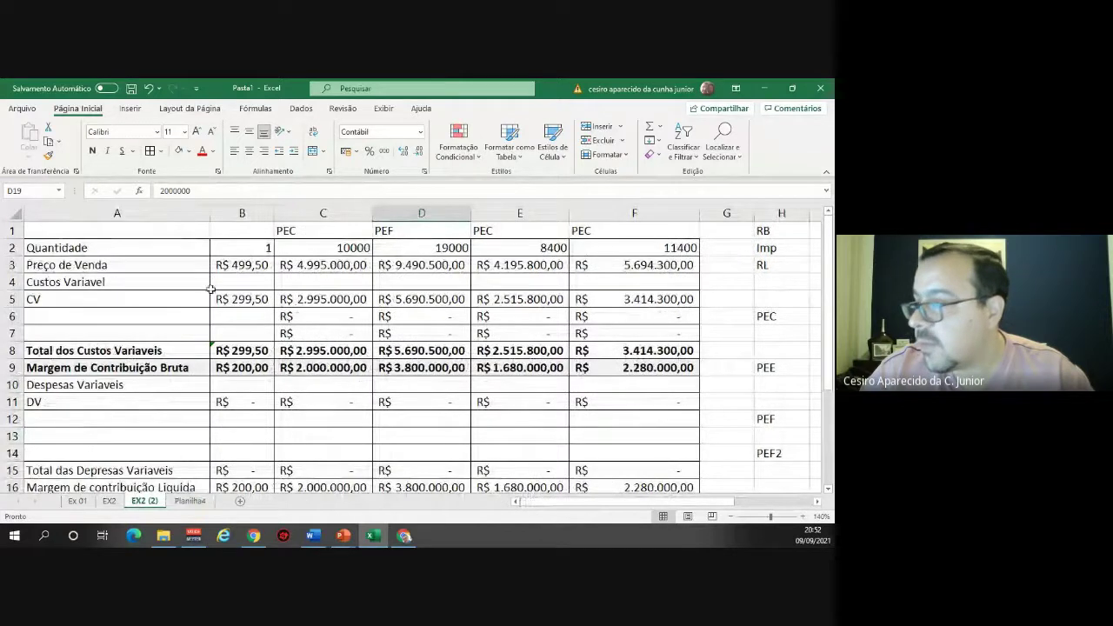
Copy the row labels in column A of sheet EX2 (2) into column A of Planilha4.
left_click(157, 214)
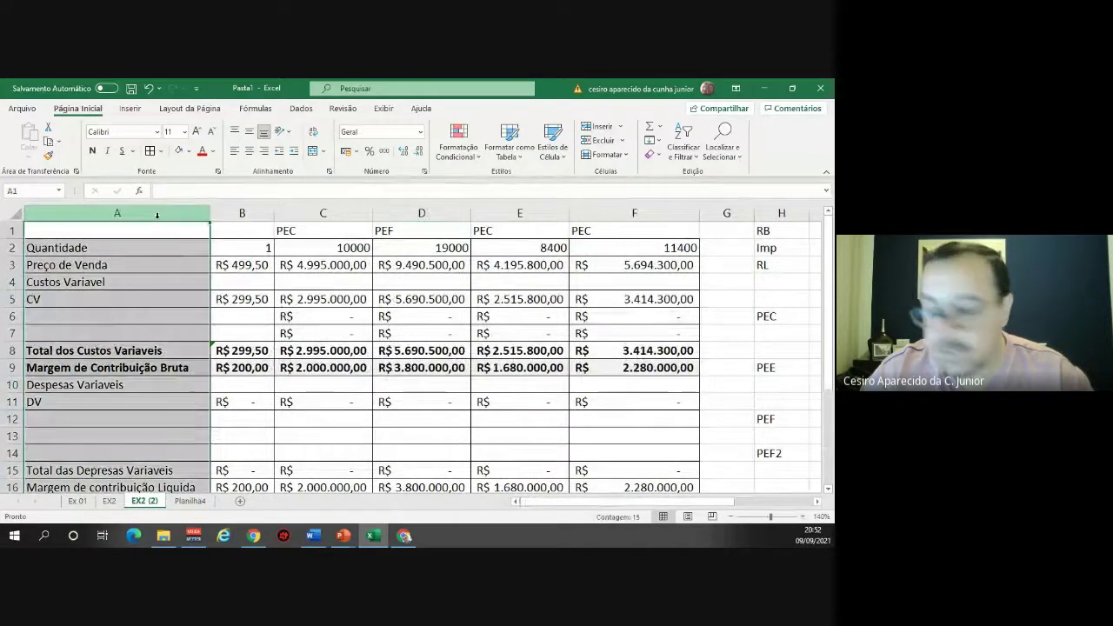
key("ctrl+c")
left_click(189, 501)
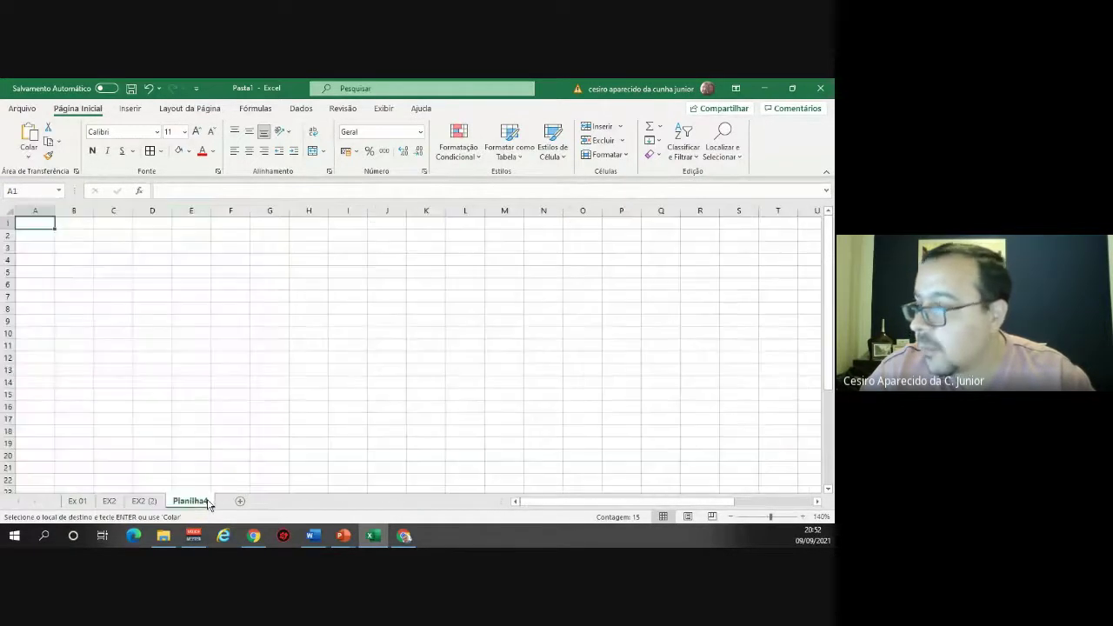
key("ctrl+v")
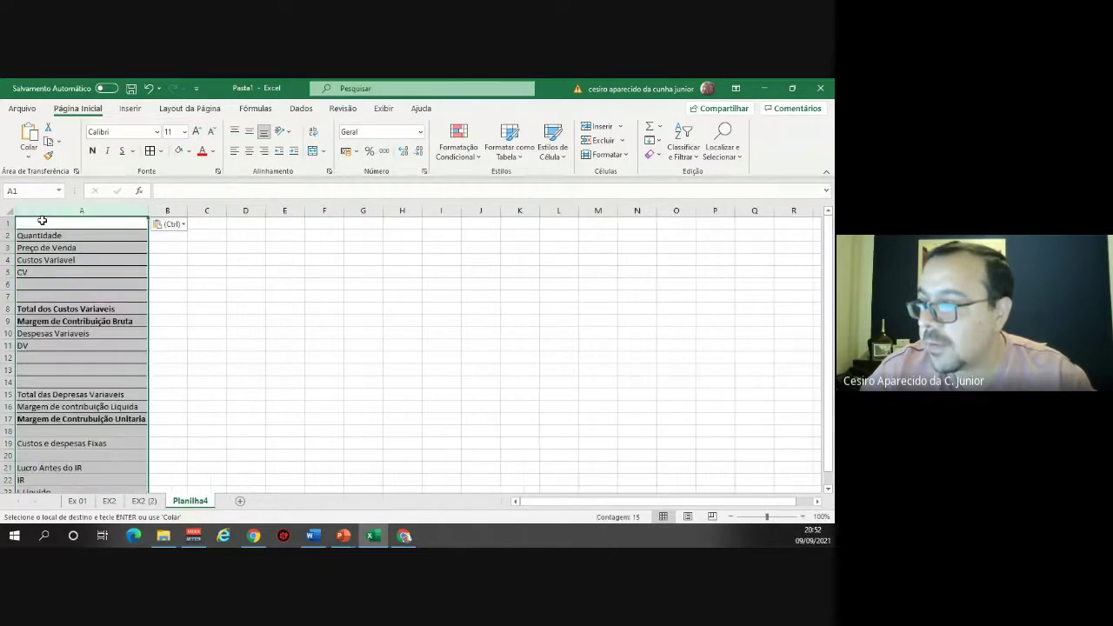
left_click(228, 235)
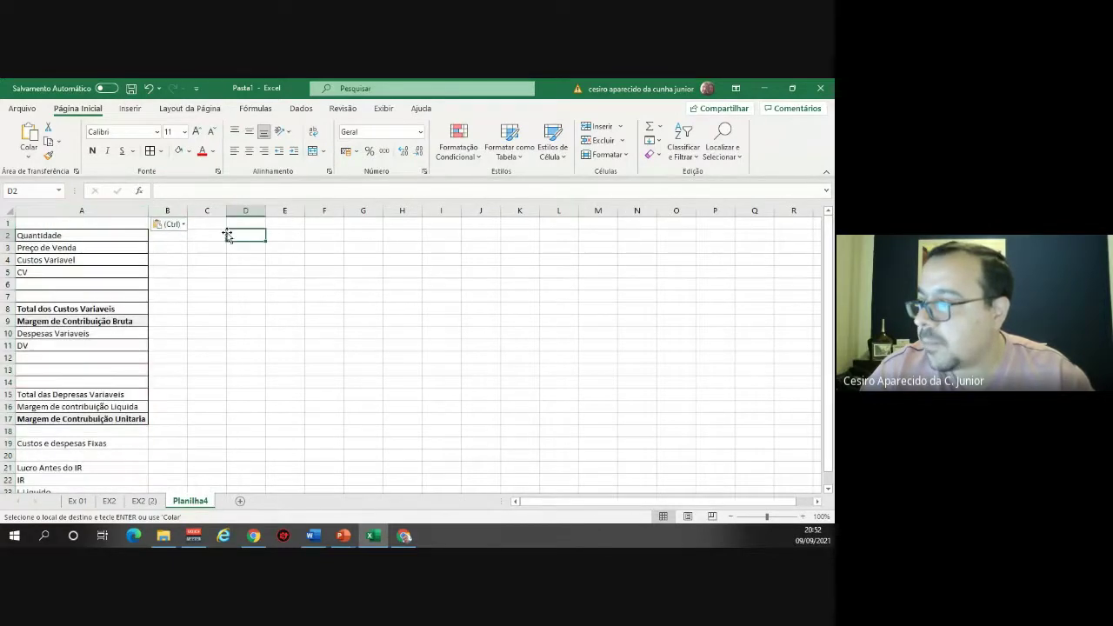
left_click(165, 260)
key("Escape")
Enter the heading "Produto a" in B1 and fill it across to D1.
left_click(177, 222)
type("Pr")
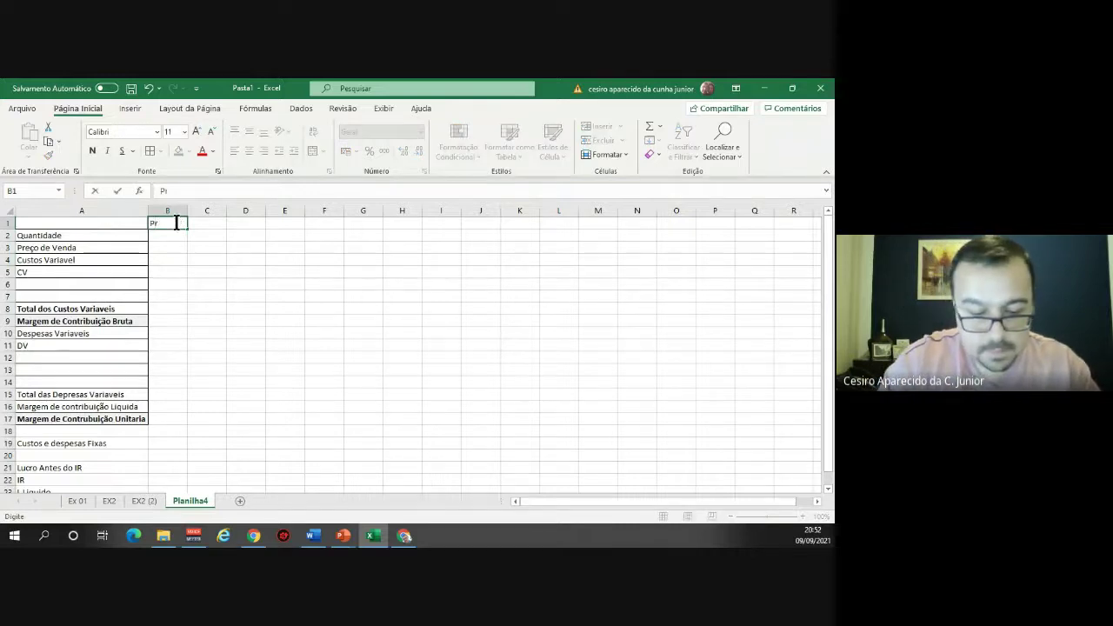
type("oduto")
key("Return")
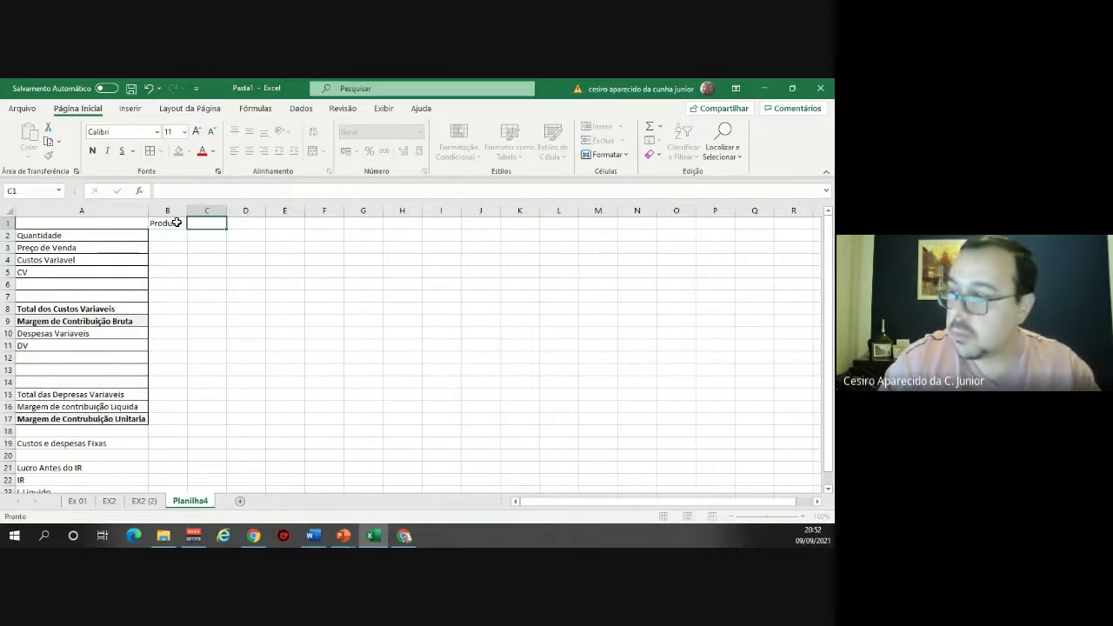
left_click(175, 222)
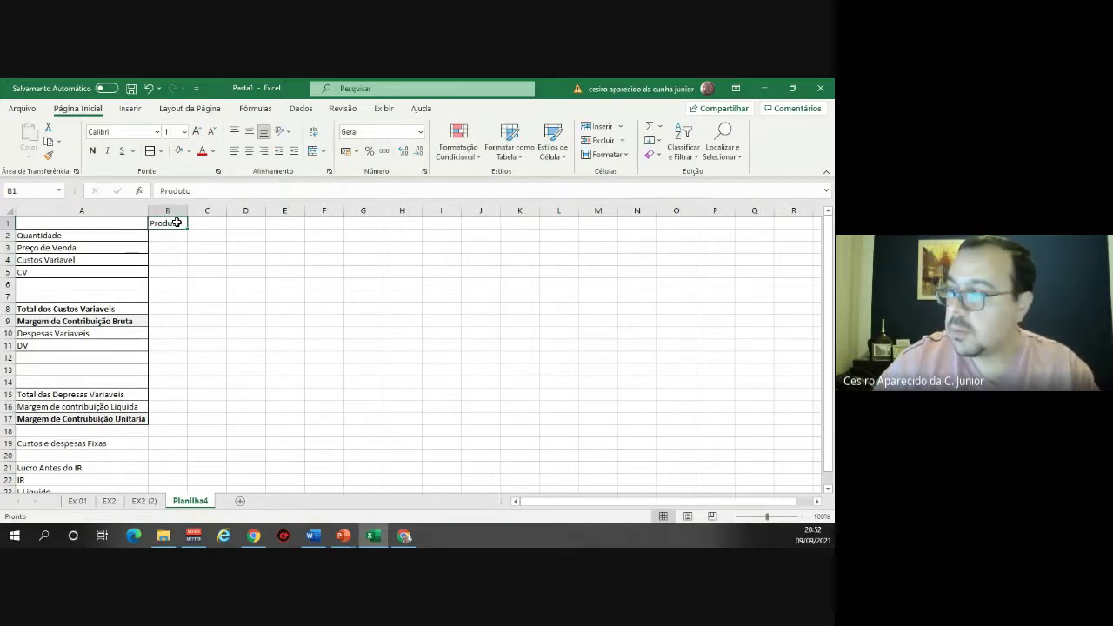
left_click(214, 191)
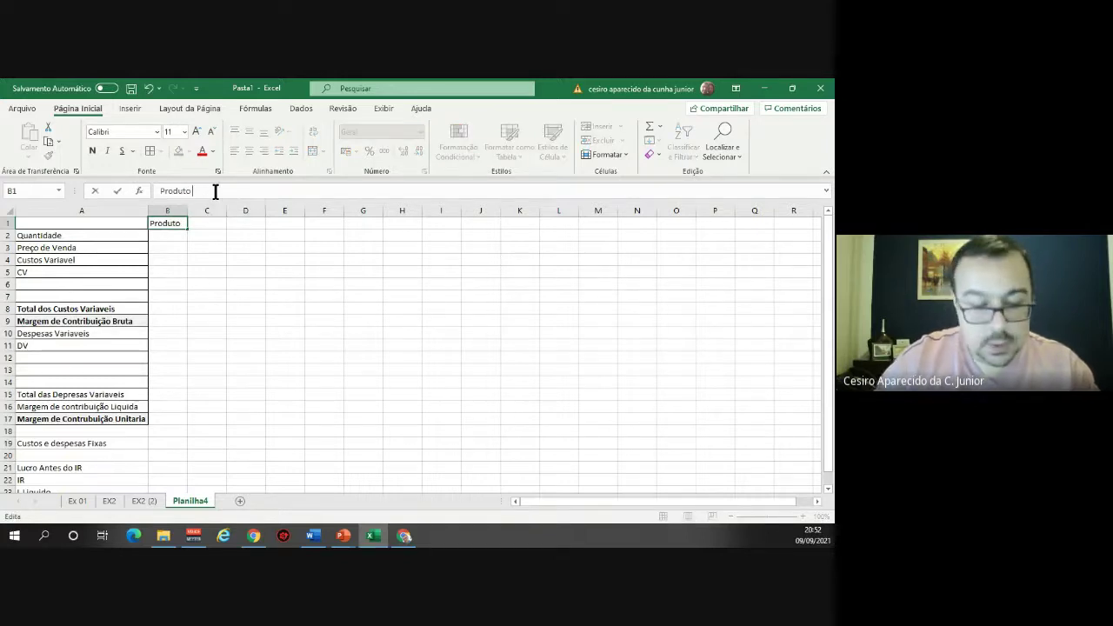
key("Tab")
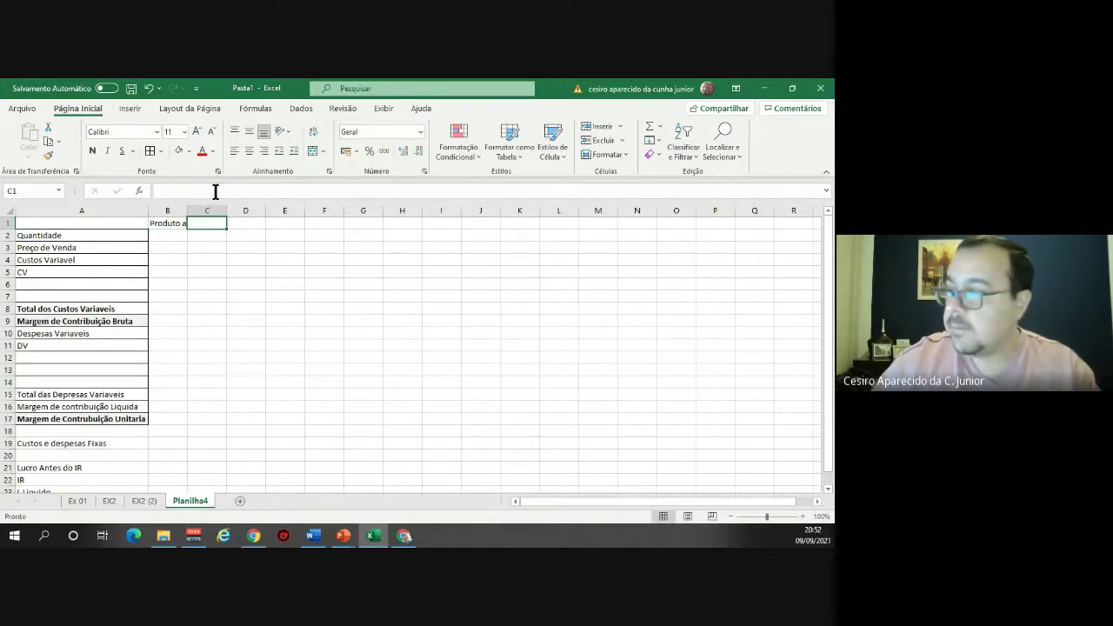
left_click(186, 224)
left_click_drag(187, 228, 254, 225)
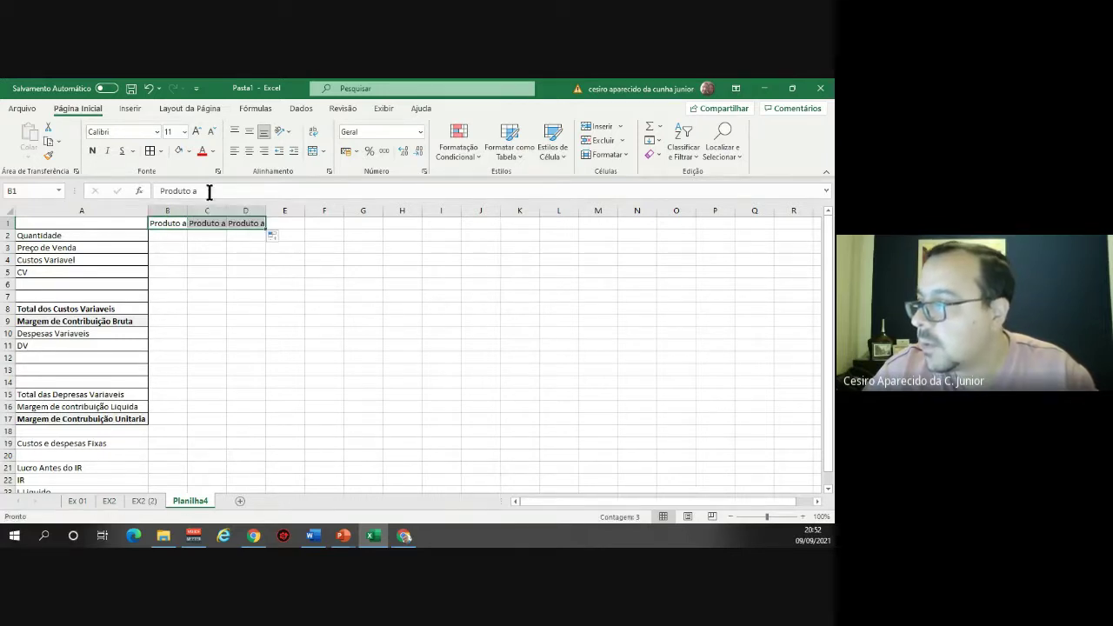
Change the heading in C1 to "Produto b" and the one in D1 to "Produto c".
left_click(214, 221)
left_click(218, 190)
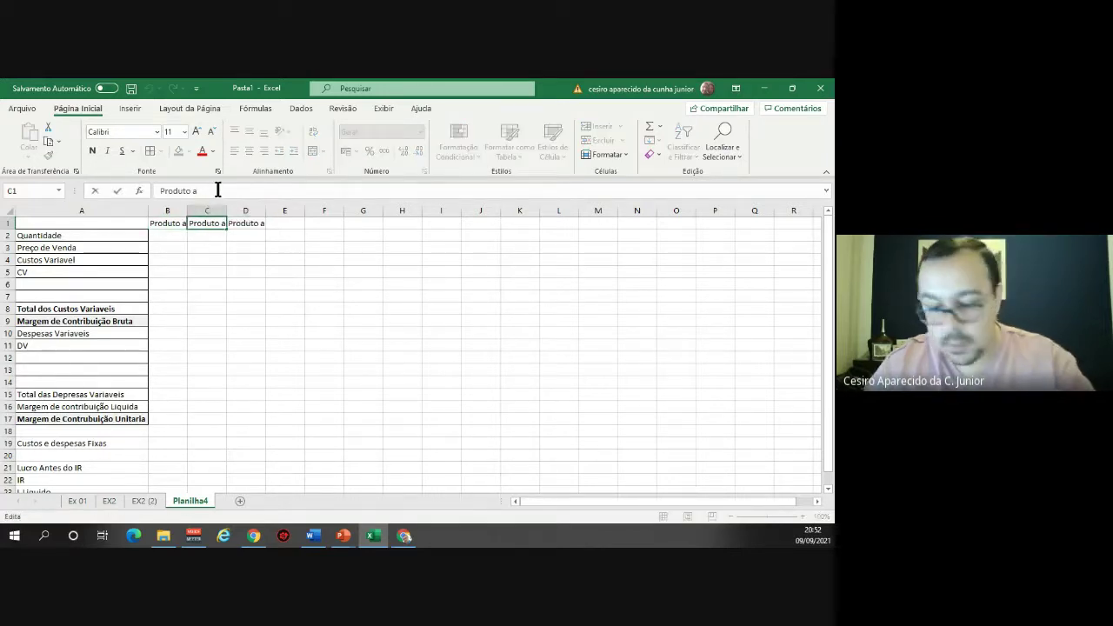
type("b")
key("Return")
key("Up")
key("Right")
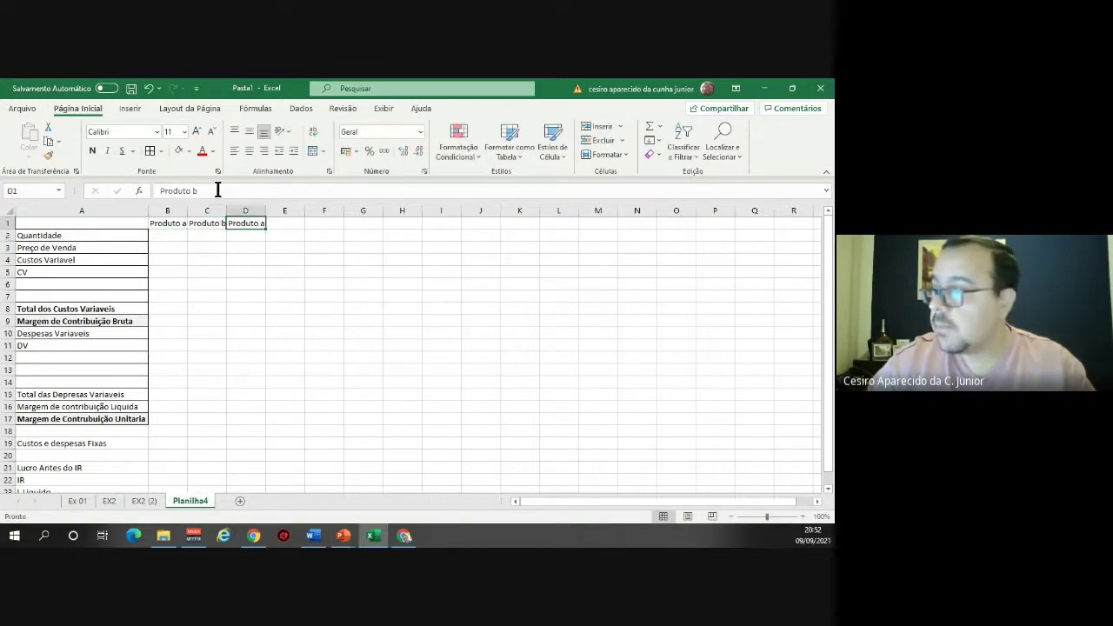
type("Produto ")
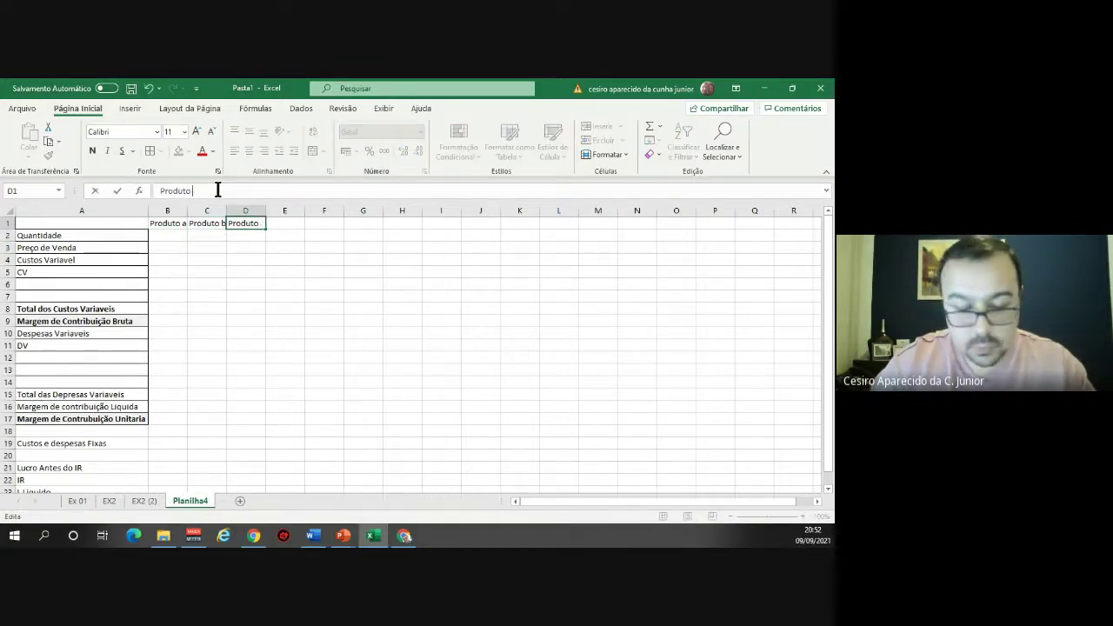
type("c")
key("Return")
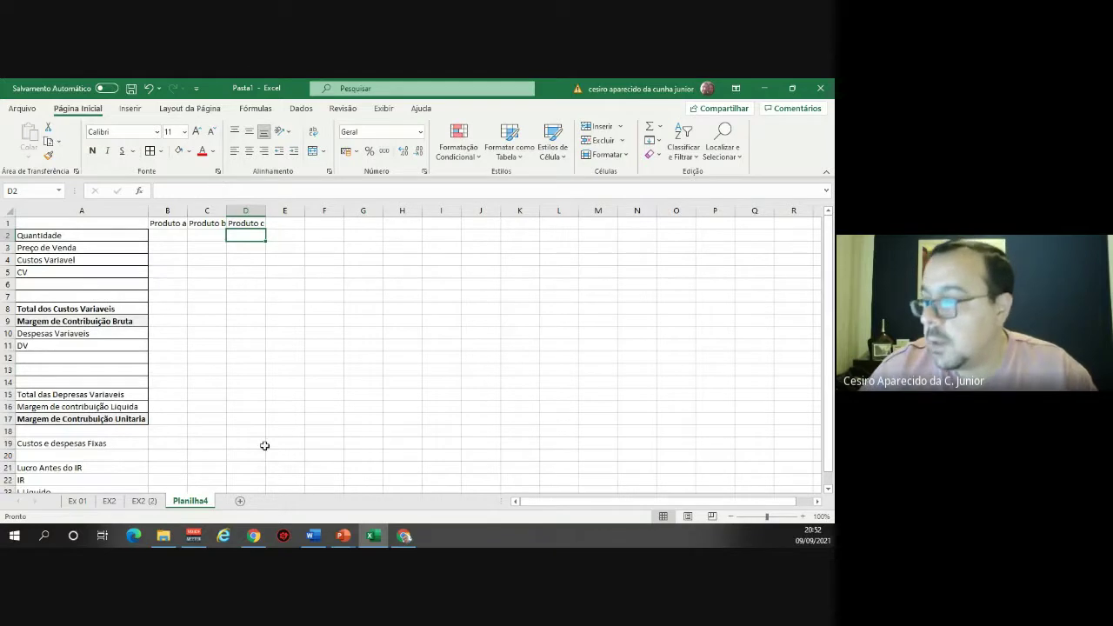
Apply all borders to A1:D17 and autofit the widths of columns B to D.
mouse_move(247, 418)
left_mouse_down()
mouse_move(142, 221)
mouse_move(130, 220)
mouse_move(231, 417)
left_mouse_up()
left_click(129, 221)
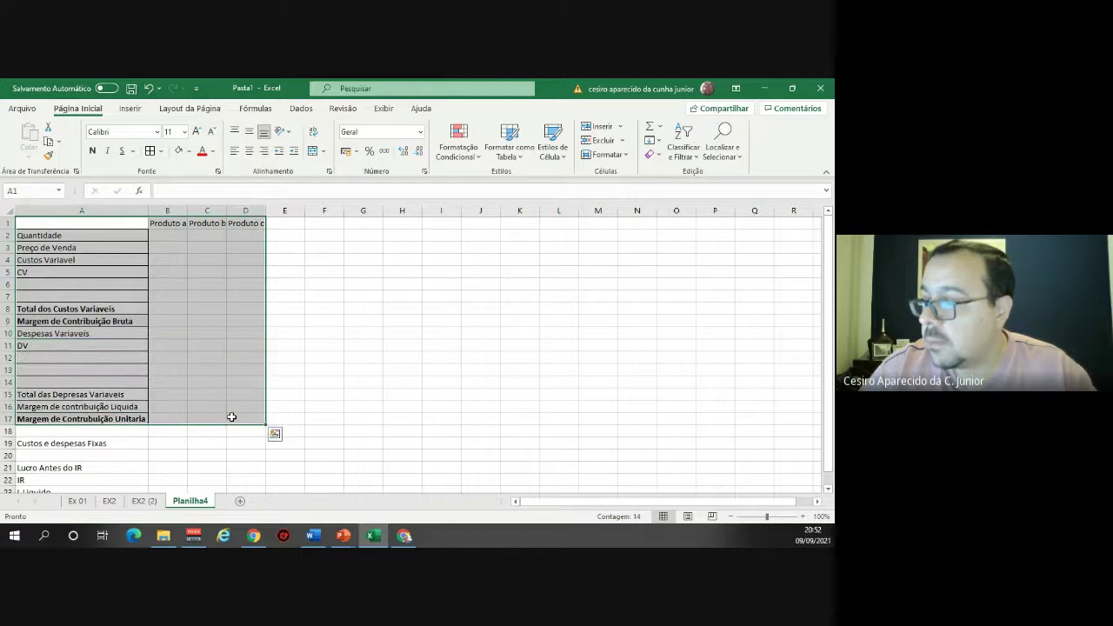
left_click(152, 153)
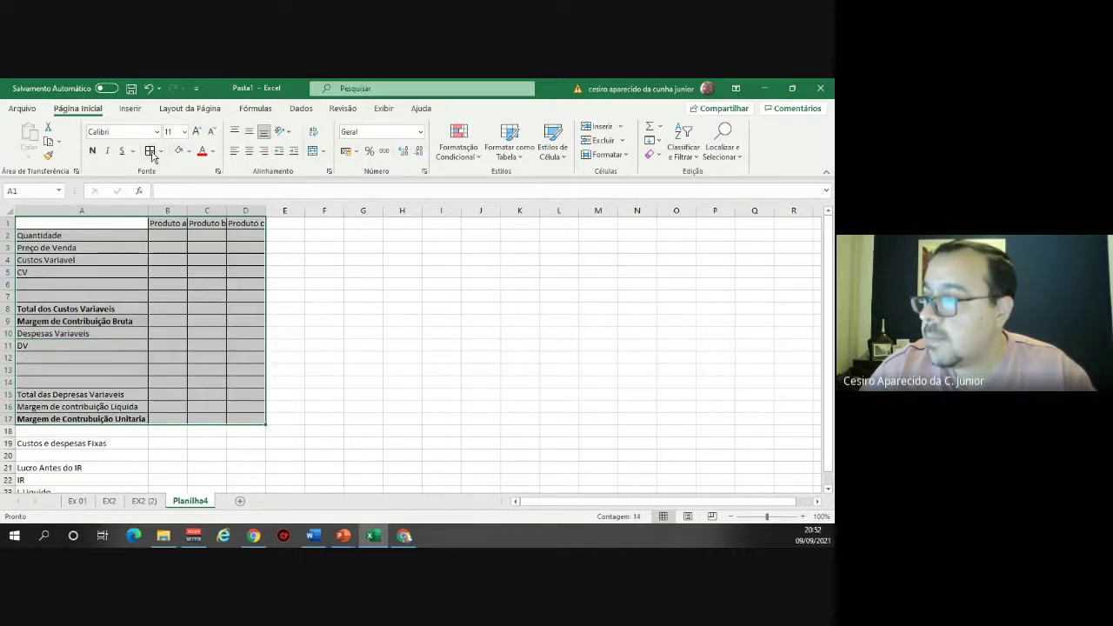
double_click(187, 211)
double_click(228, 210)
double_click(265, 211)
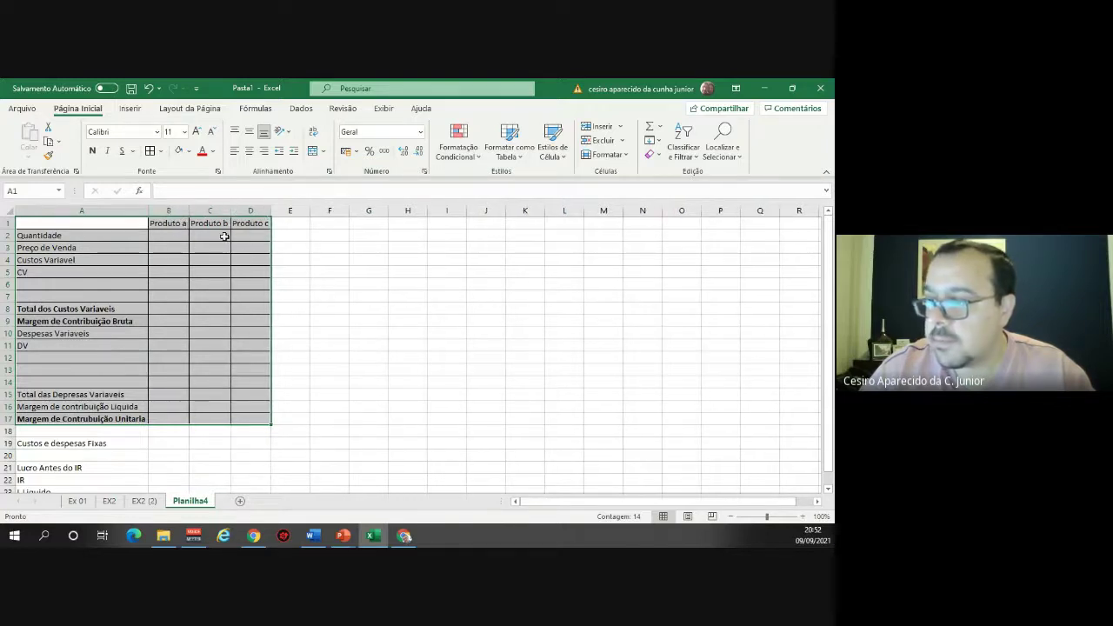
Check the Cia. Alpha data on the slide and enter a Quantidade of 1 for products a, b and c.
key("alt+Tab")
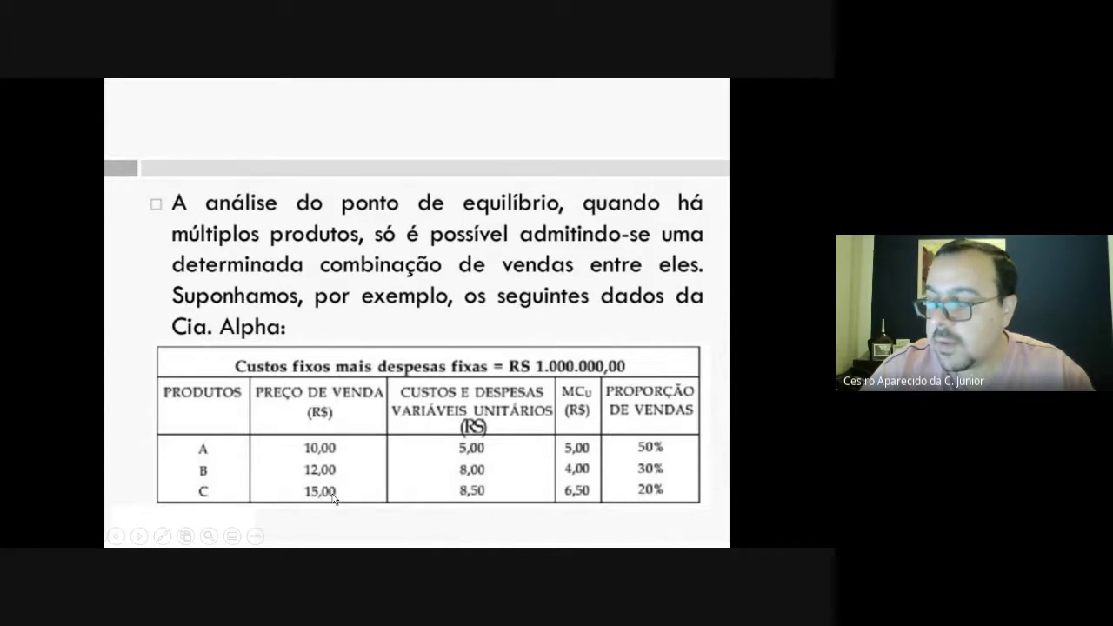
key("alt+Tab")
left_click(142, 246)
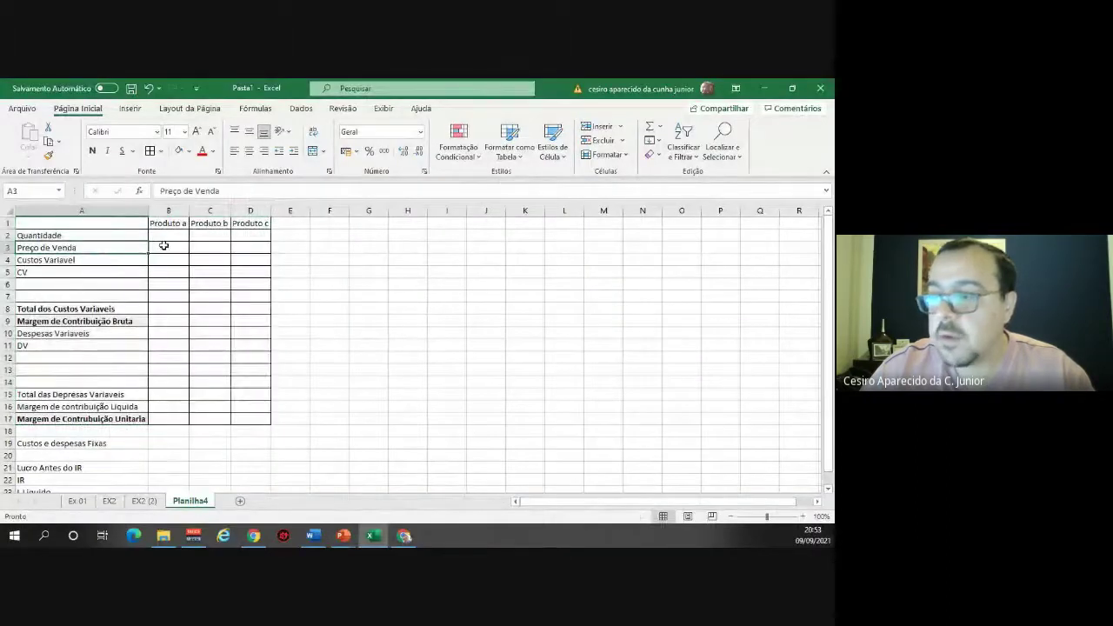
left_click(169, 235)
type("1")
key("Tab")
type("1")
key("Tab")
type("1")
key("Tab")
key("Left")
key("Left")
key("Left")
key("Down")
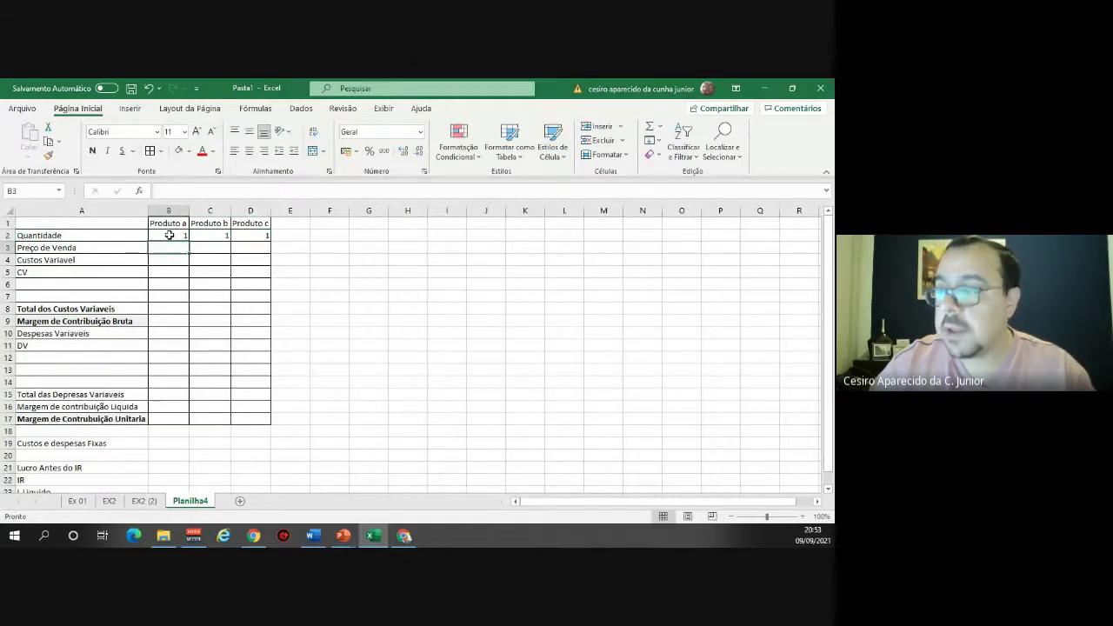
Enter the Preço de Venda values from the slide: 10, 12 and 15 for products a, b and c.
key("alt+Tab")
key("alt+Tab")
type("10")
key("Tab")
type("12")
key("Tab")
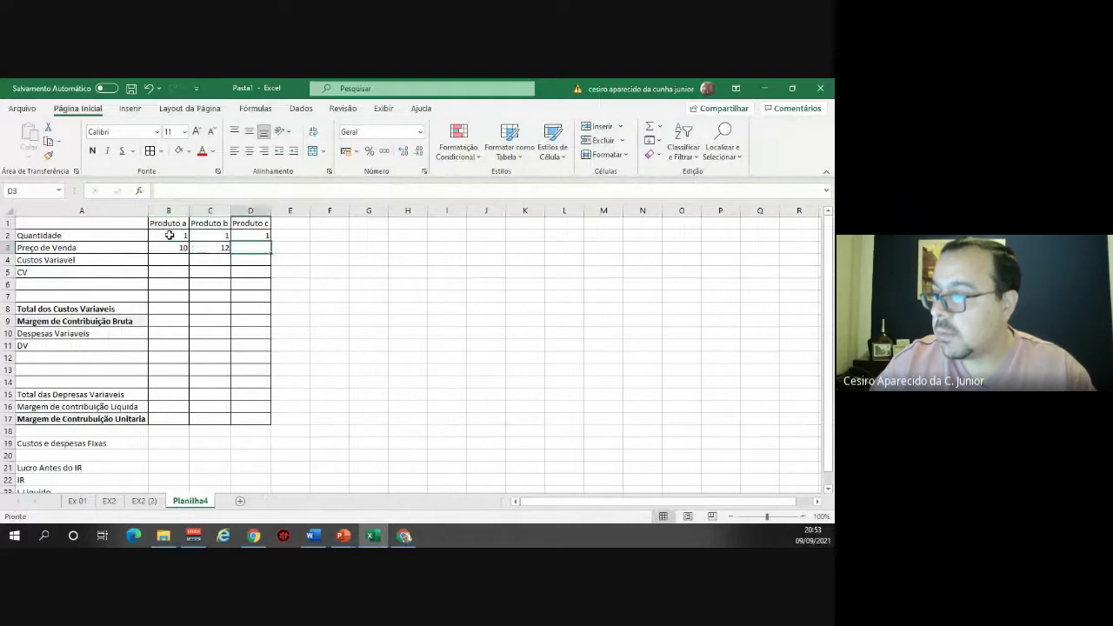
type("15")
key("Return")
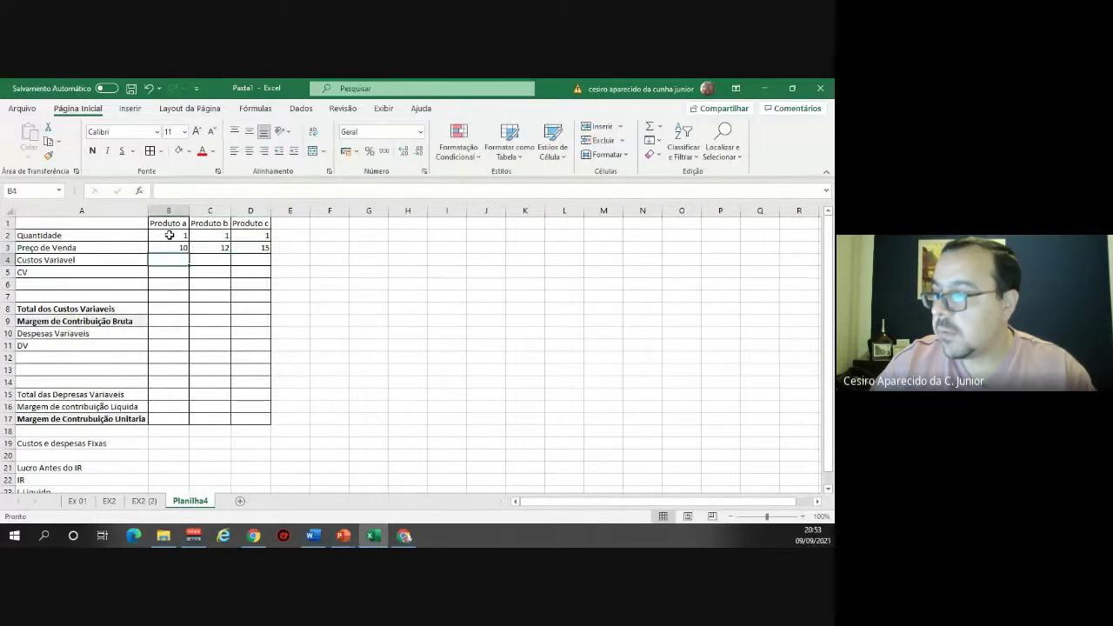
Enter the unit variable costs from the slide in the CV row: 5, 8 and 8,50 for products a, b and c.
key("alt+Tab")
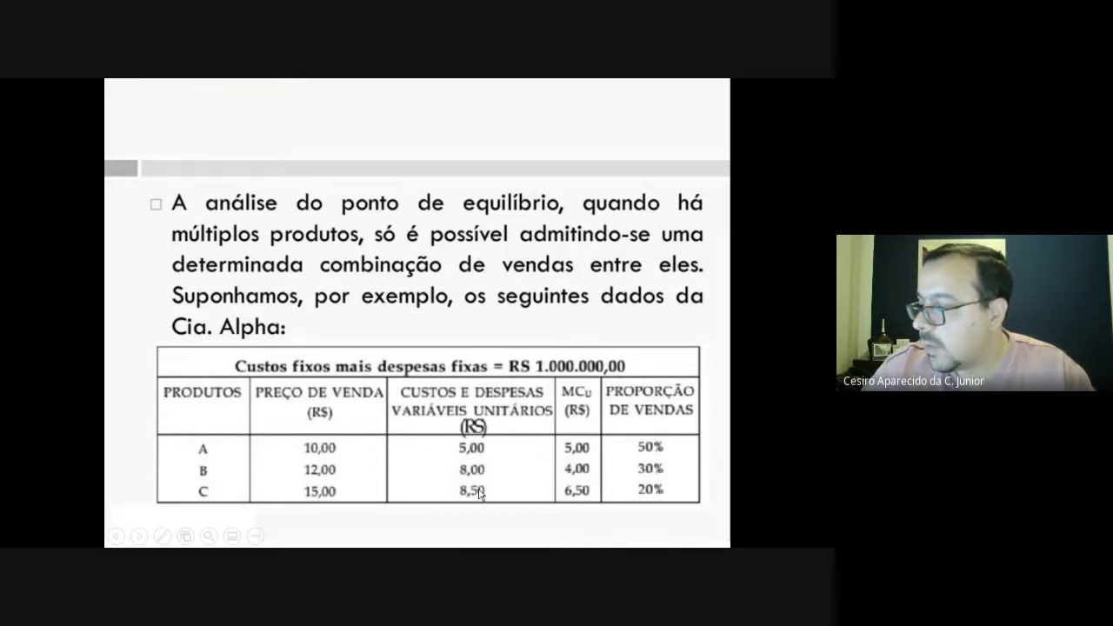
key("alt+Tab")
left_click(170, 271)
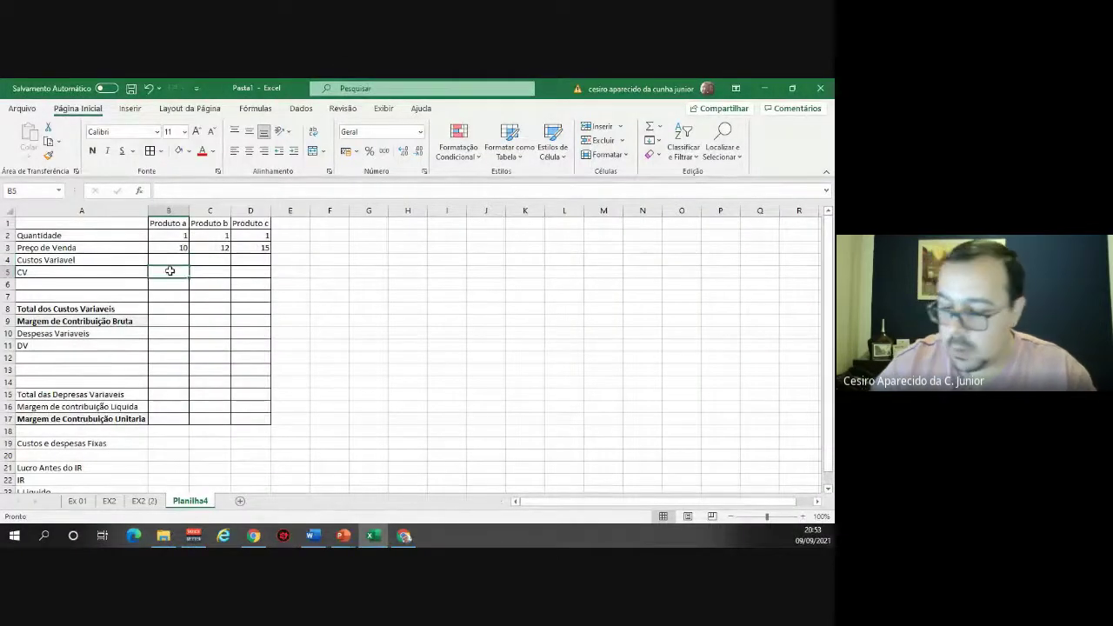
type("5")
key("Tab")
type("8")
key("Tab")
type("8,50")
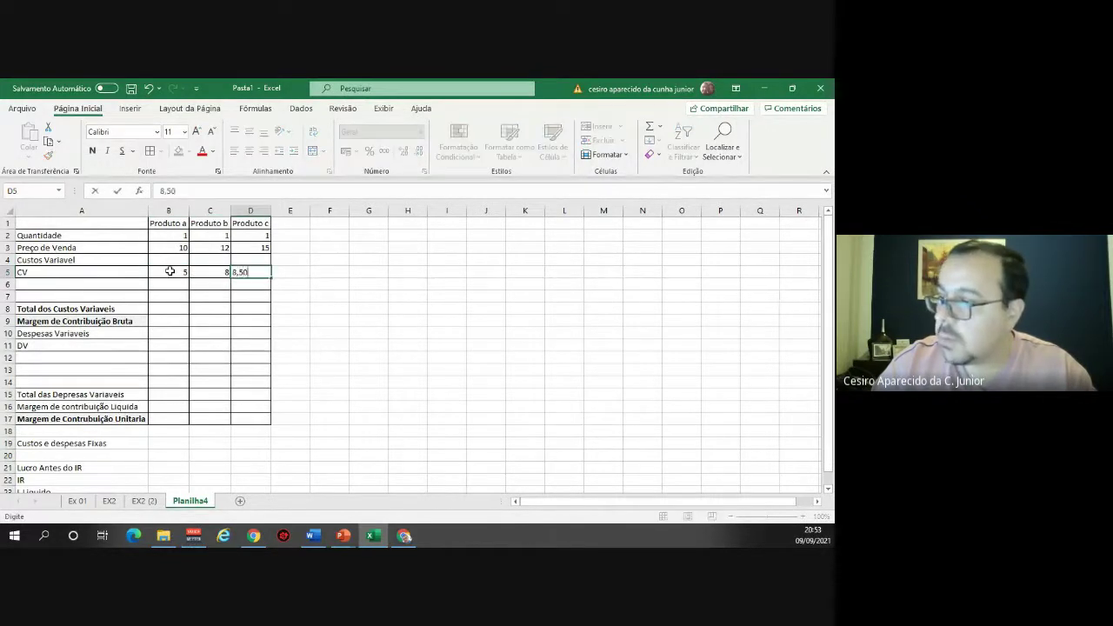
key("Return")
Apply the accounting format in R$ to the range B3:D17.
left_click(182, 250)
left_click_drag(186, 252, 258, 415)
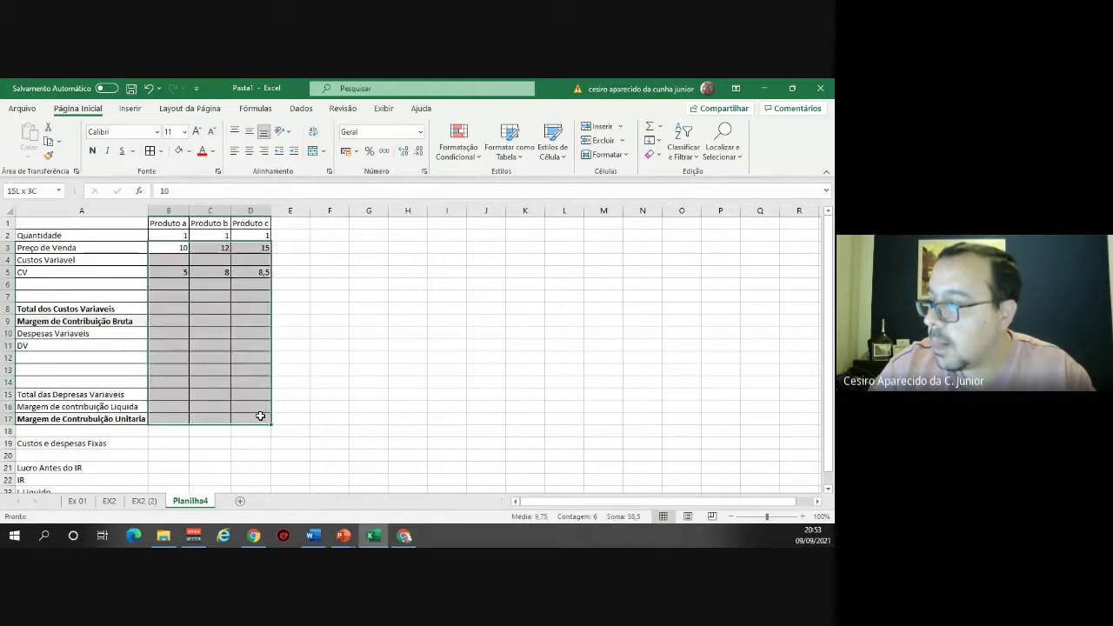
left_click(346, 152)
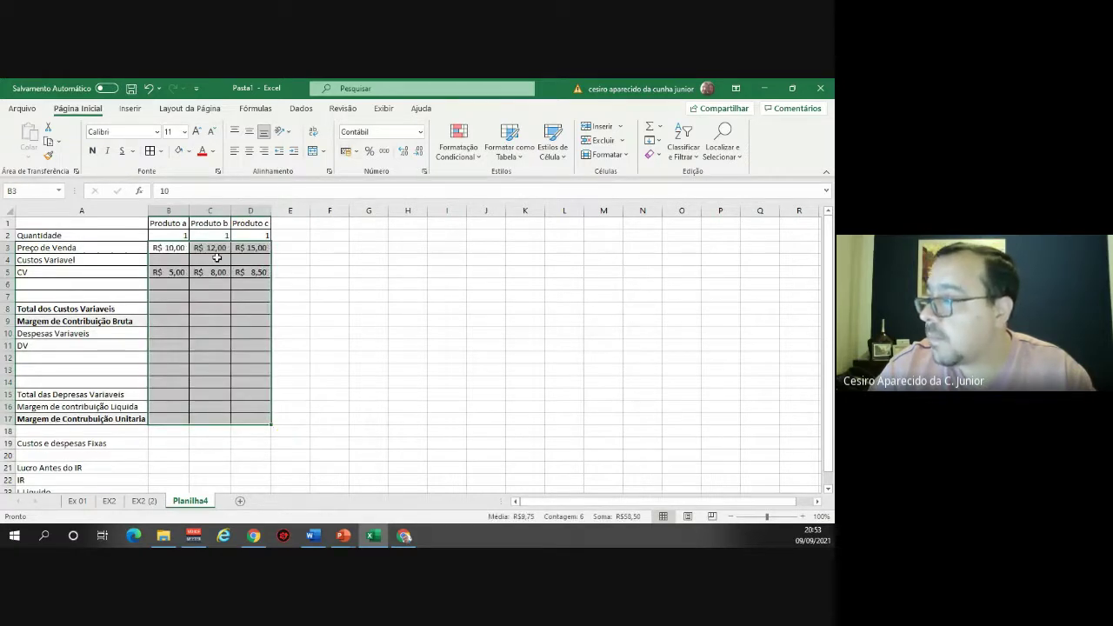
Fill the Total dos Custos Variaveis row for products a, b and c with references to their CV values in row 5.
left_click(159, 313)
type("=")
left_click(178, 274)
key("Return")
left_click(201, 308)
left_click(211, 271)
left_click(211, 311)
type("=")
left_click(212, 282)
key("Return")
left_click(258, 308)
type("=")
left_click(259, 274)
key("Return")
Calculate Margem de Contribuição Bruta in B9 as =B3-B8 and fill the formula across to D9.
left_click(177, 322)
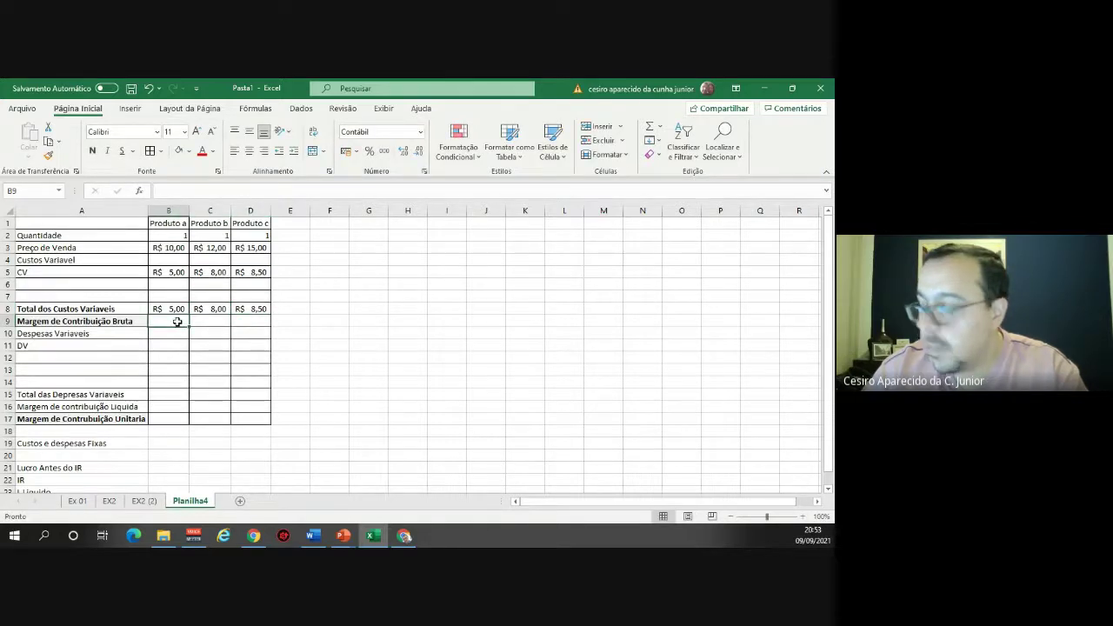
type("=")
left_click(179, 250)
type("-")
left_click(174, 310)
key("Return")
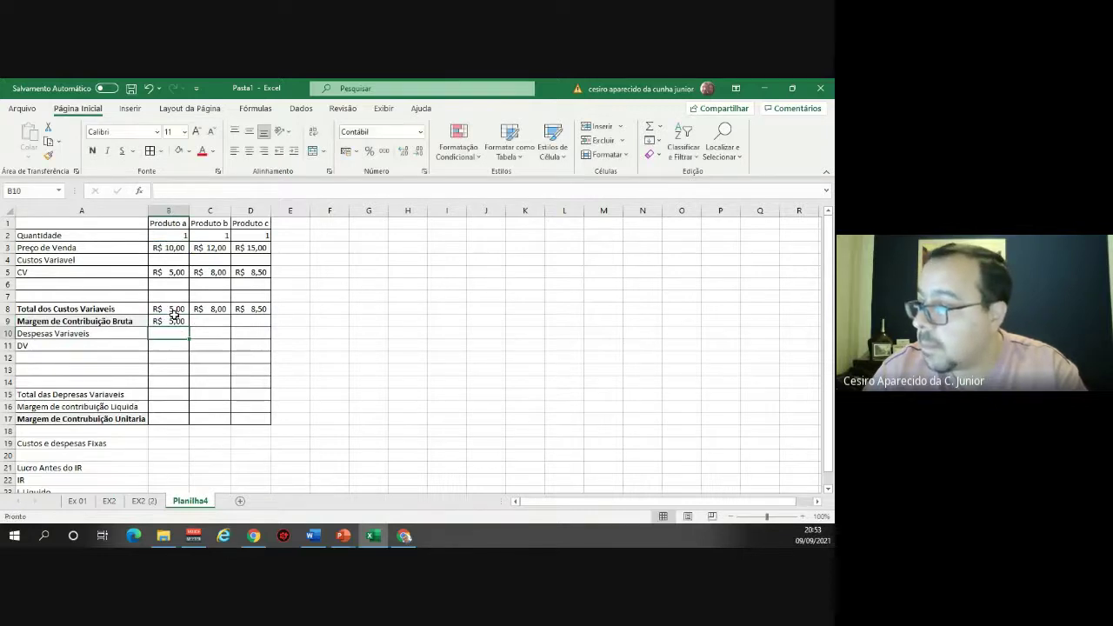
left_click(185, 322)
left_click_drag(189, 327, 257, 327)
Enter 0 in the DV row for products a, b and c.
left_click(171, 349)
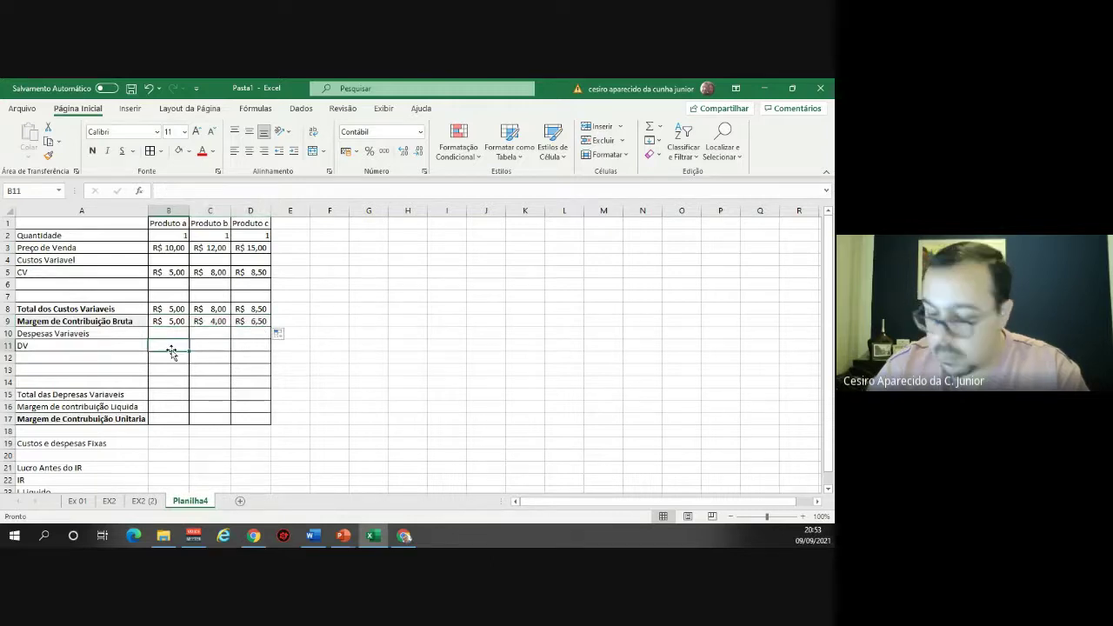
type("0")
key("Tab")
type("0")
key("Tab")
type("0")
key("Tab")
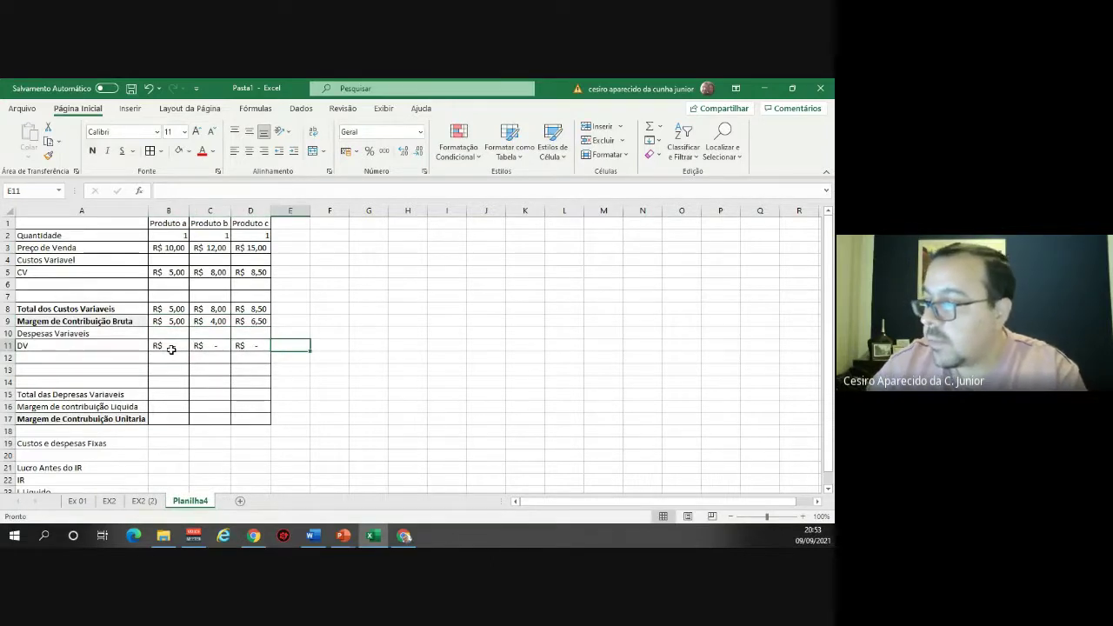
Enter 0 as the total variable expenses in row 15 for products a, b and c.
left_click(161, 399)
type("0")
key("Tab")
type("0")
key("Tab")
type("0")
key("Tab")
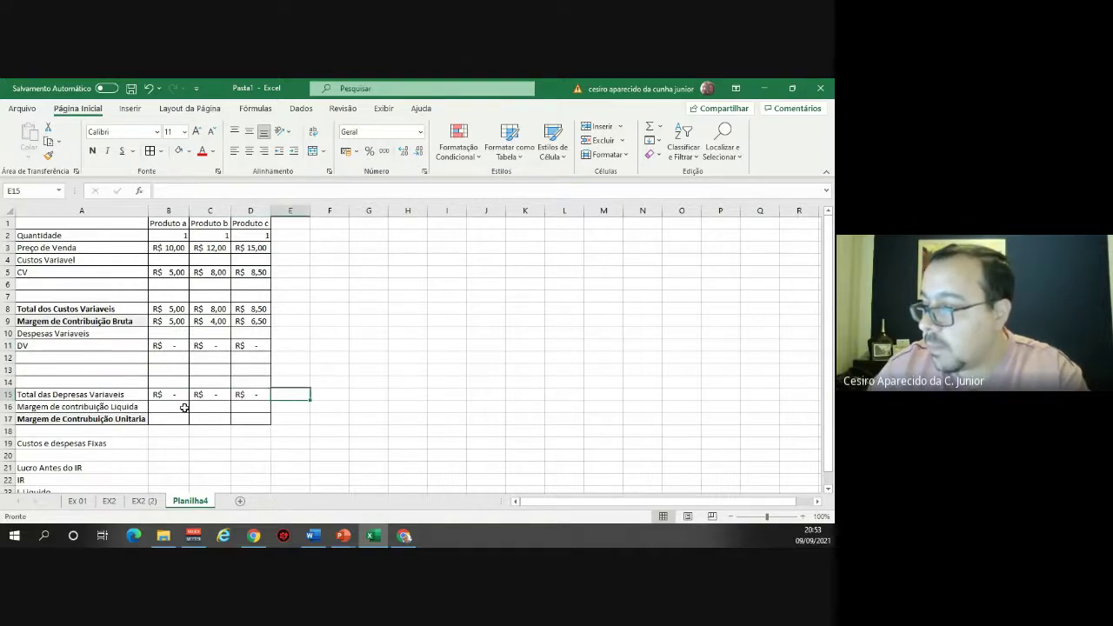
Calculate product a's Margem de contribuição Liquida in B16 as =B9-B15.
left_click(184, 408)
type("=")
left_click(176, 322)
type("-")
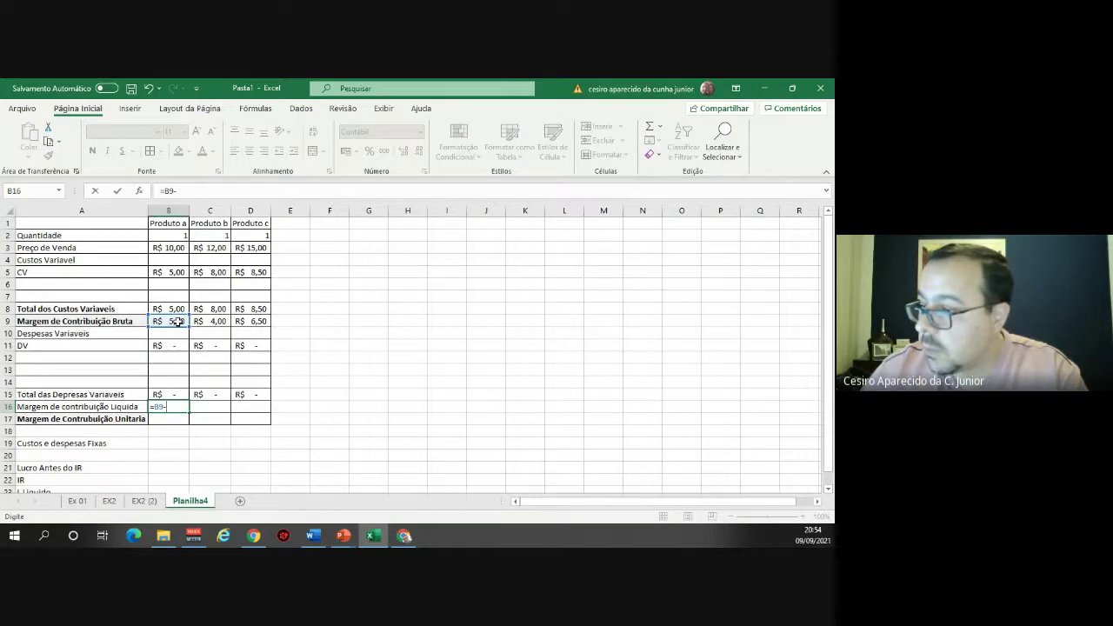
left_click(155, 394)
key("Return")
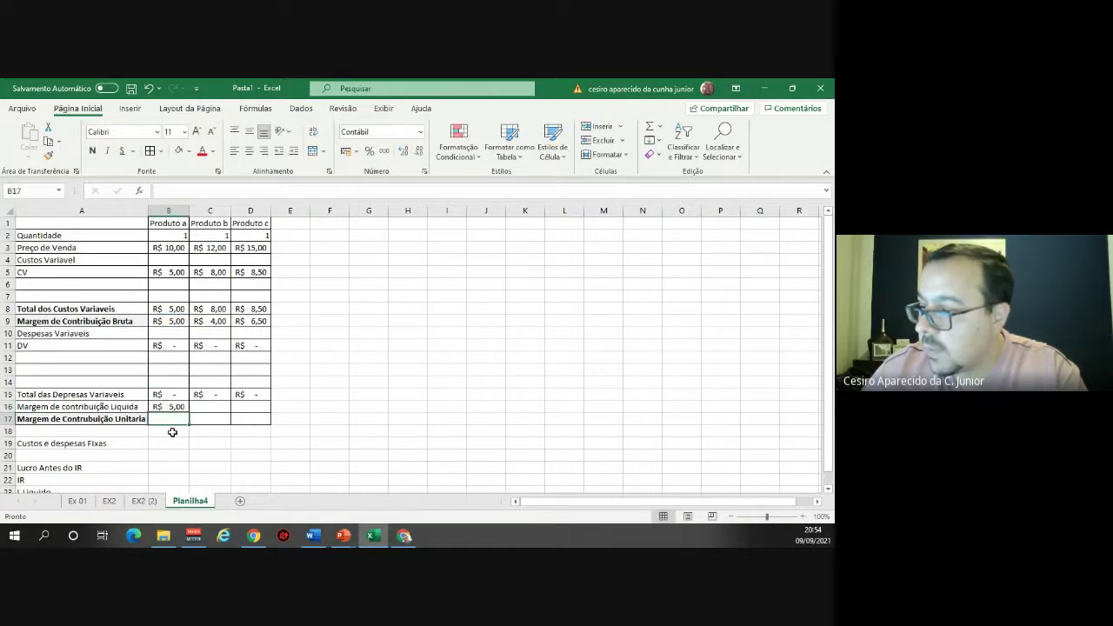
Clear the leftover fixed cost and profit labels from A19:A27.
scroll(115, 458, "down", 2)
left_click_drag(85, 367, 77, 464)
key("Delete")
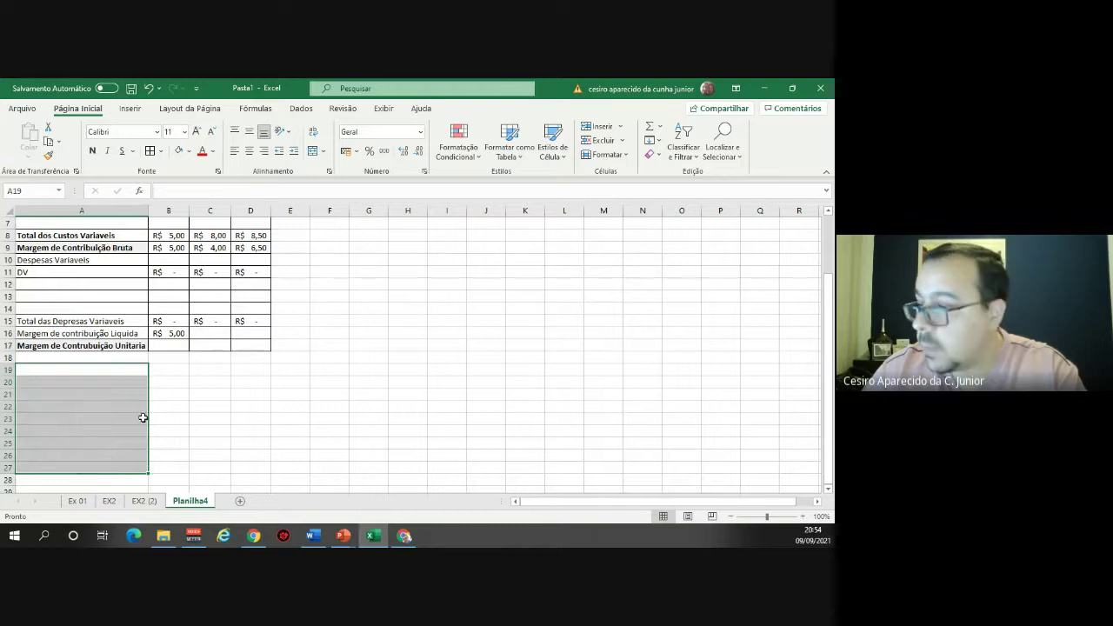
Calculate the unit contribution margin in B17 as =B16/B2 and fill B16:B17 across to column D.
left_click(171, 346)
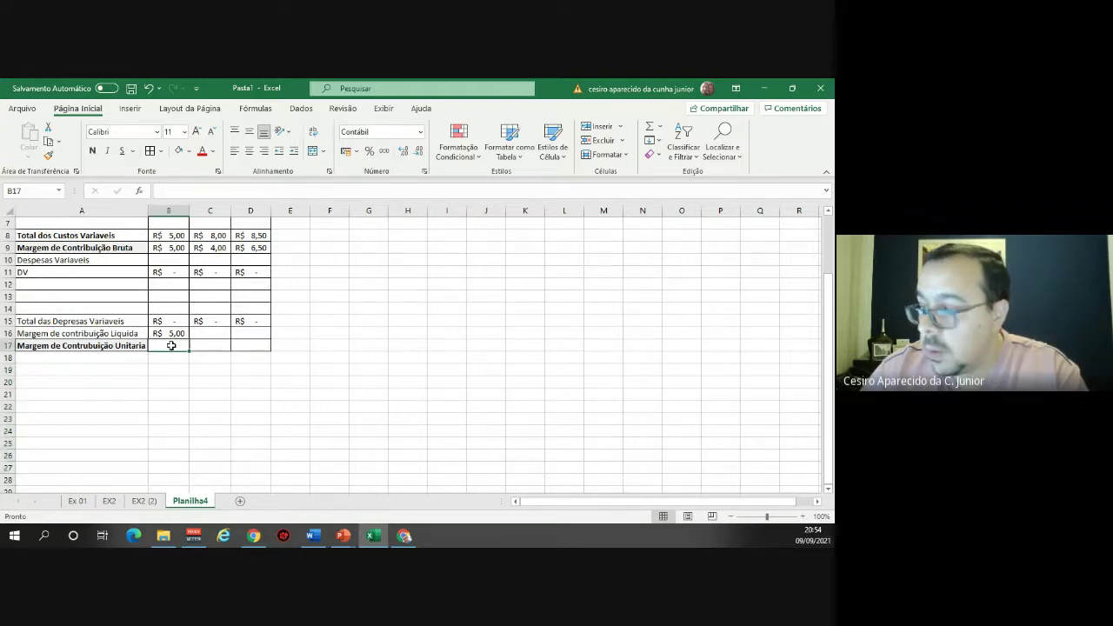
type("=")
left_click(175, 335)
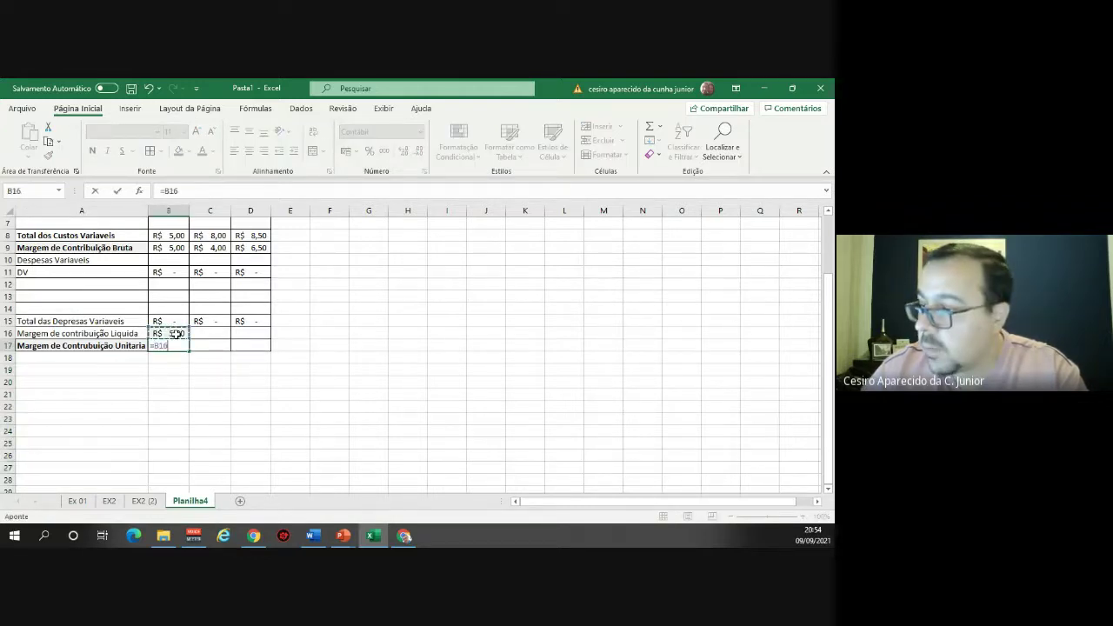
type("/")
scroll(175, 335, "up", 2)
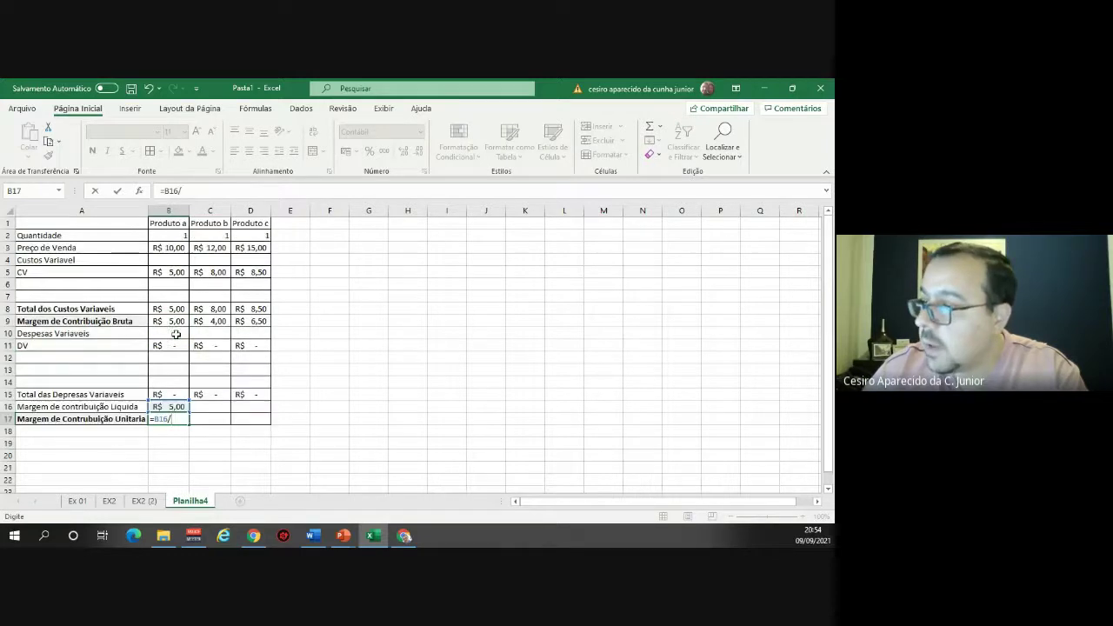
left_click(184, 235)
key("Return")
left_click_drag(178, 406, 257, 423)
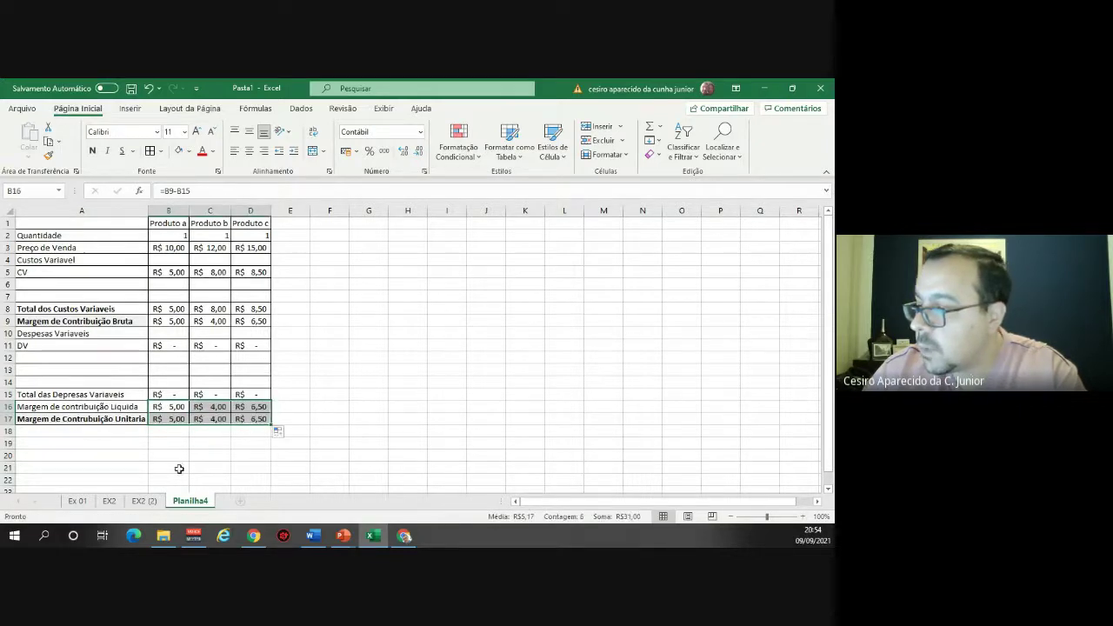
Review the unit margin formulas in B17:D17 and compare them with the MCu column on the Cia. Alpha slide.
left_click(172, 420)
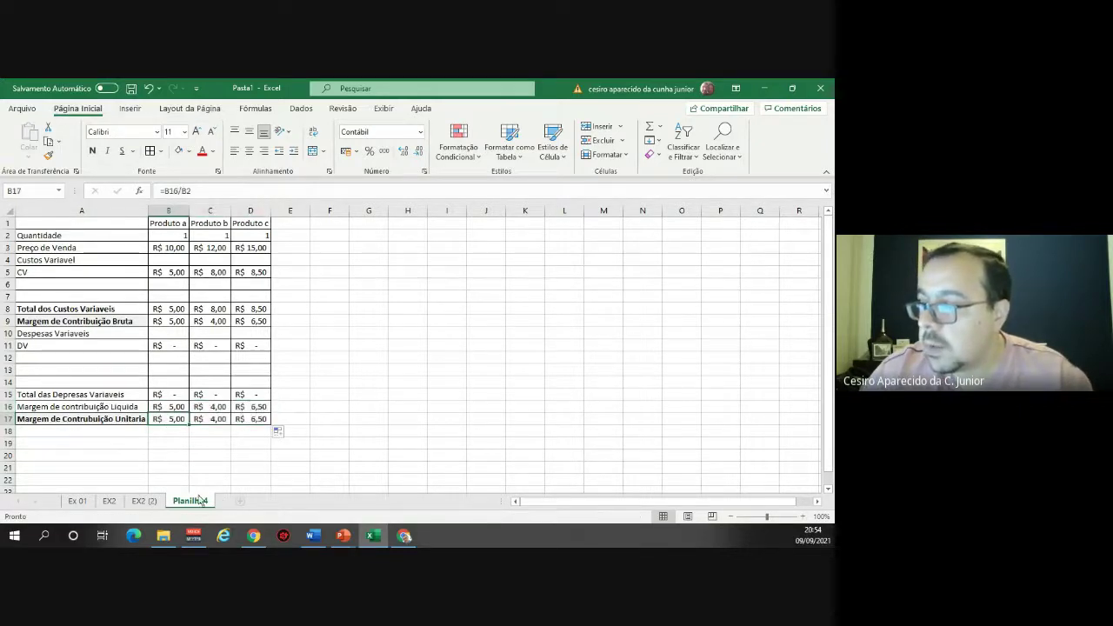
left_click(222, 421)
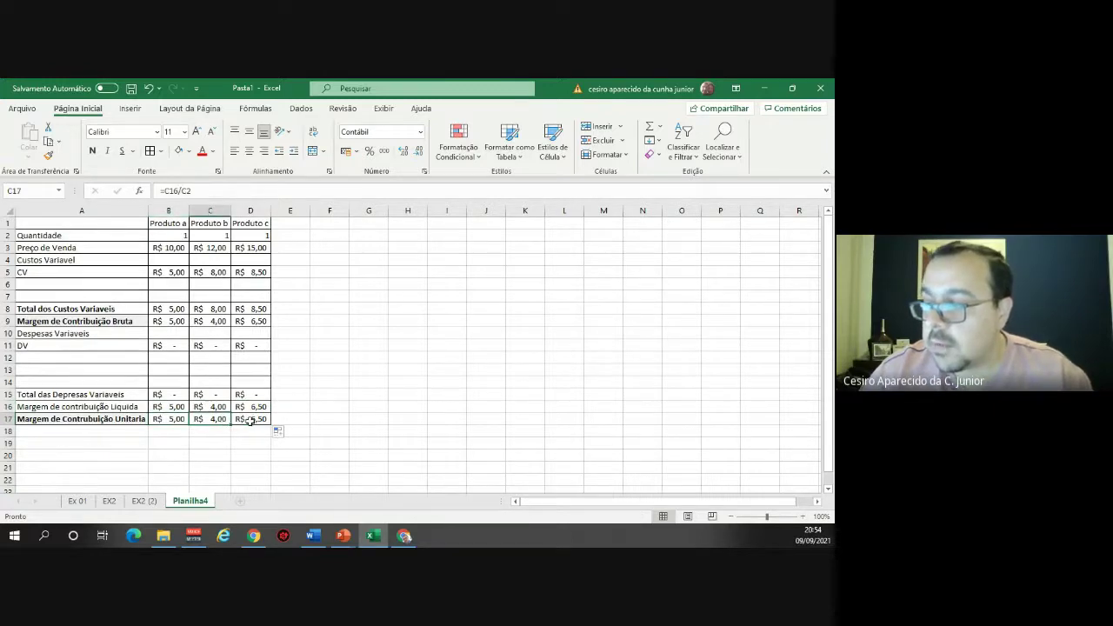
left_click(253, 421)
key("alt+Tab")
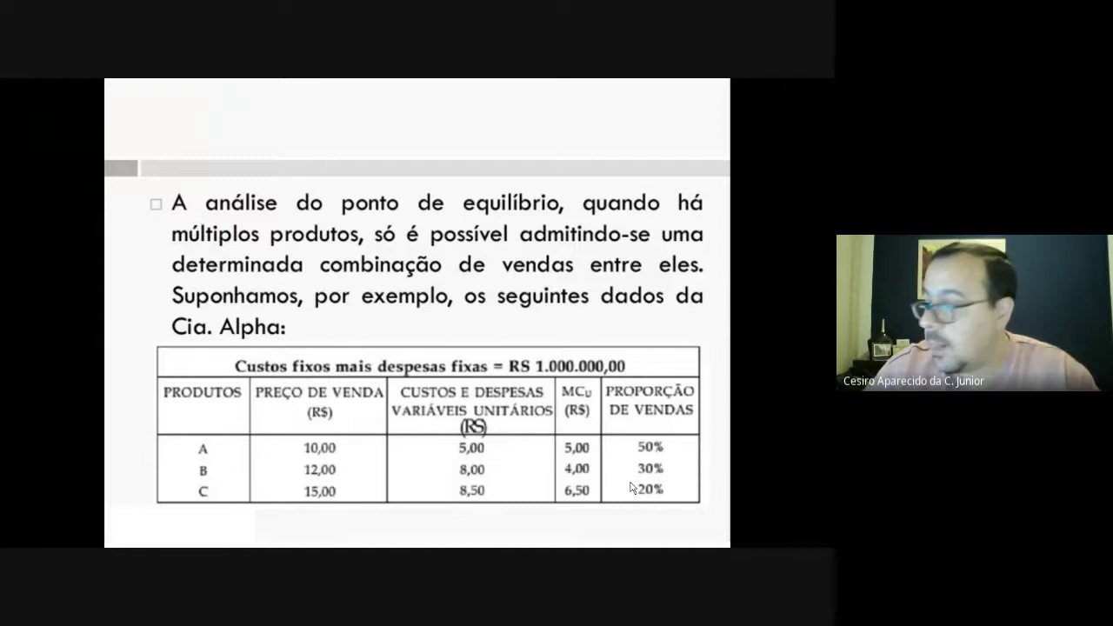
key("alt+Tab")
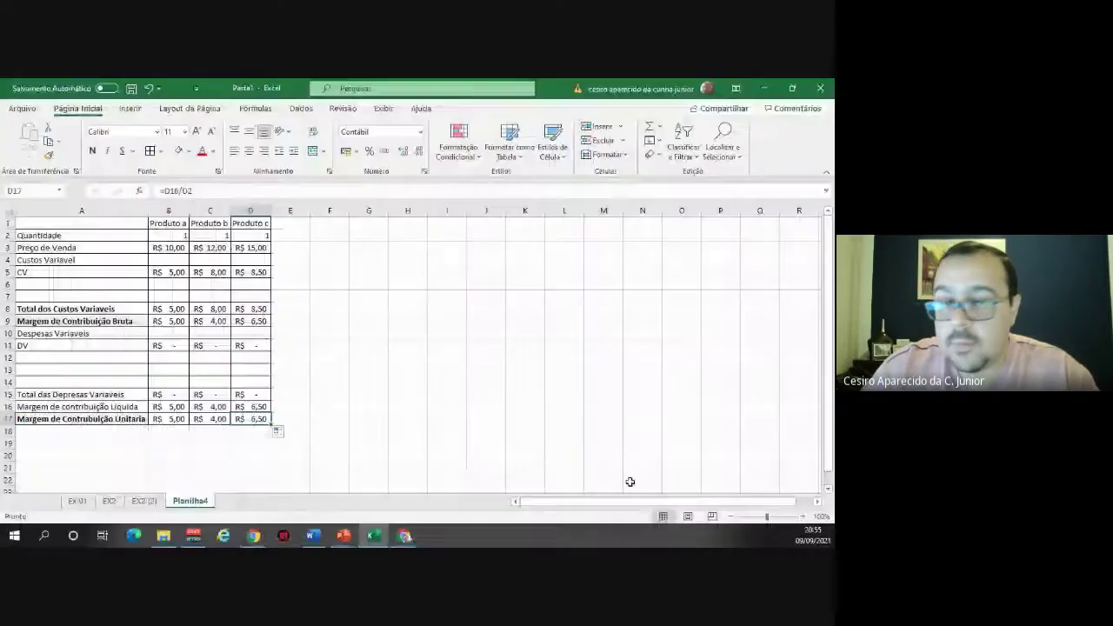
Add the row label "Mix de vendas" in A18 below the unit contribution margin.
left_click(81, 434)
type("M")
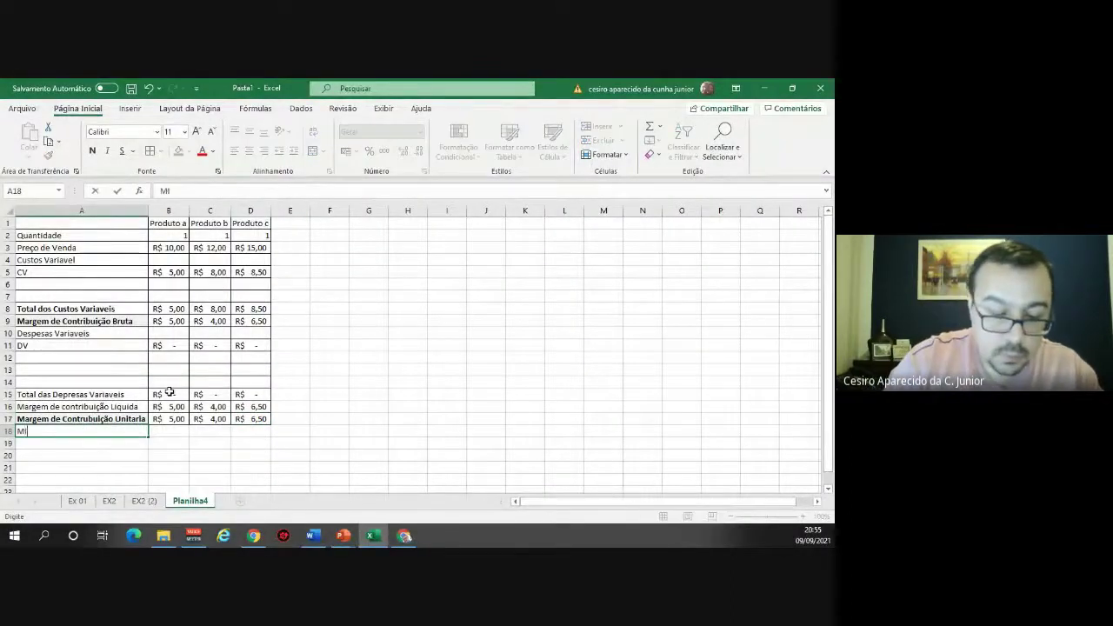
type("ix de vendas")
key("Return")
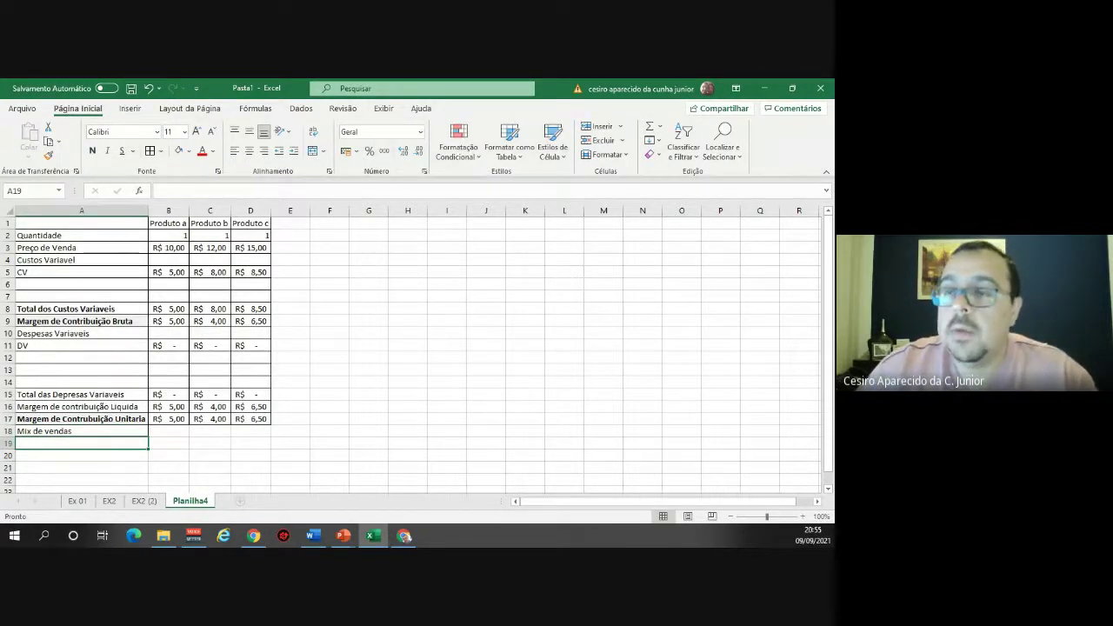
Check the sales proportions on the slide and enter 50%, 30% and 20% as Mix de vendas for products a, b and c.
key("alt+Tab")
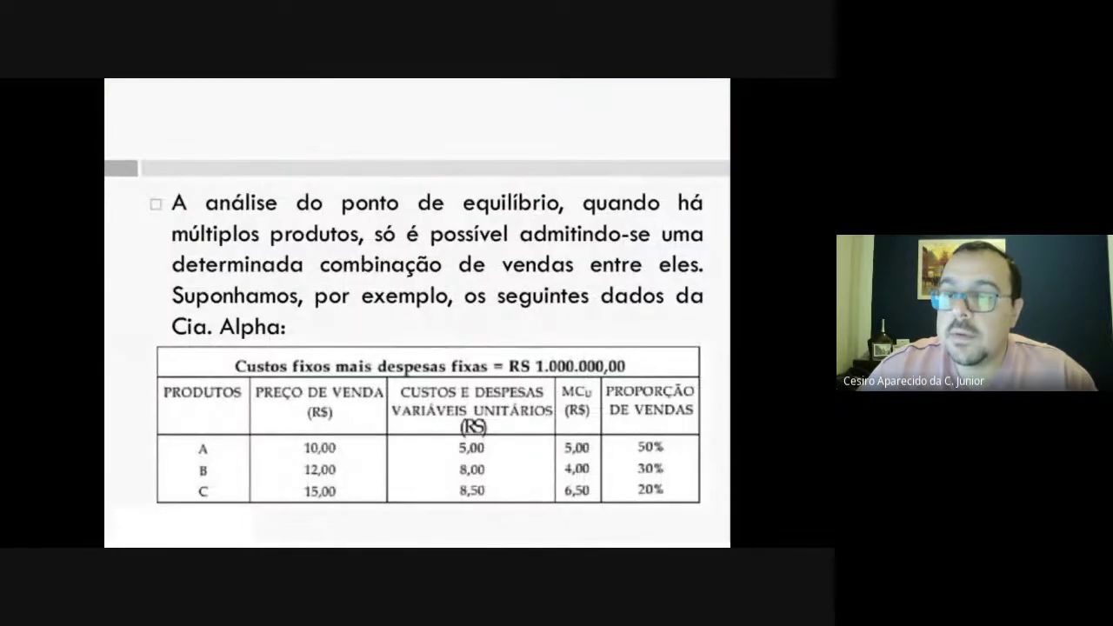
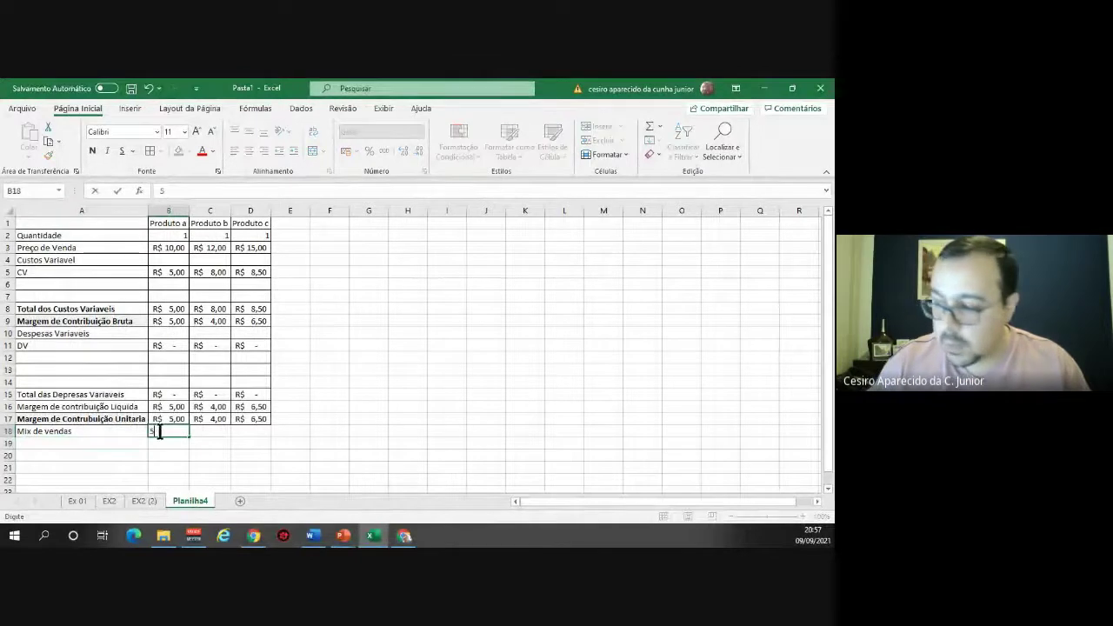
type("%")
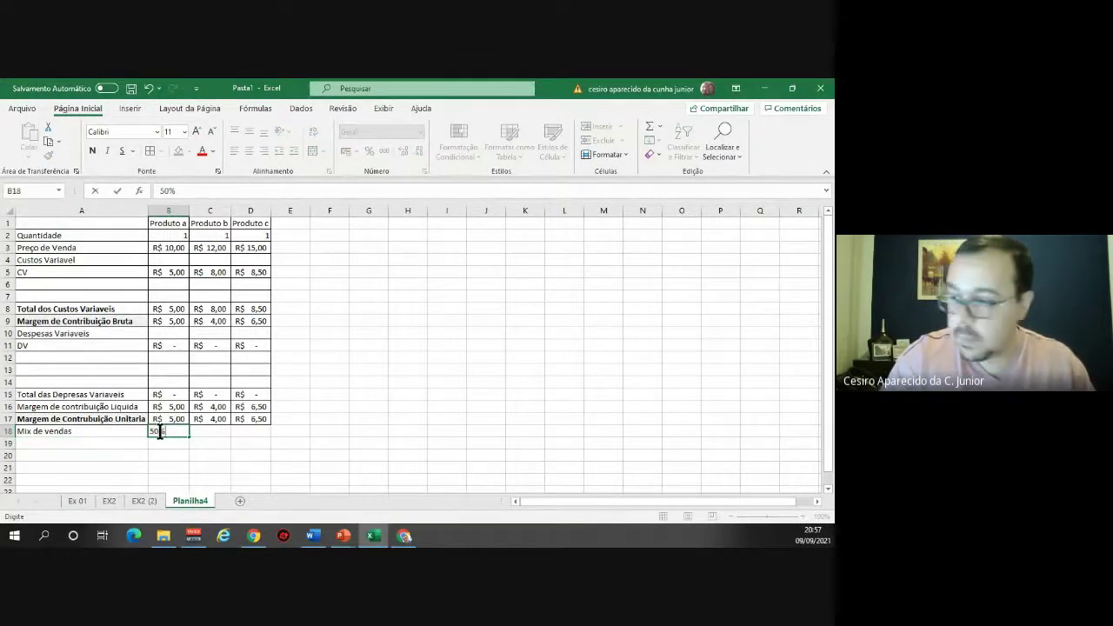
key("Tab")
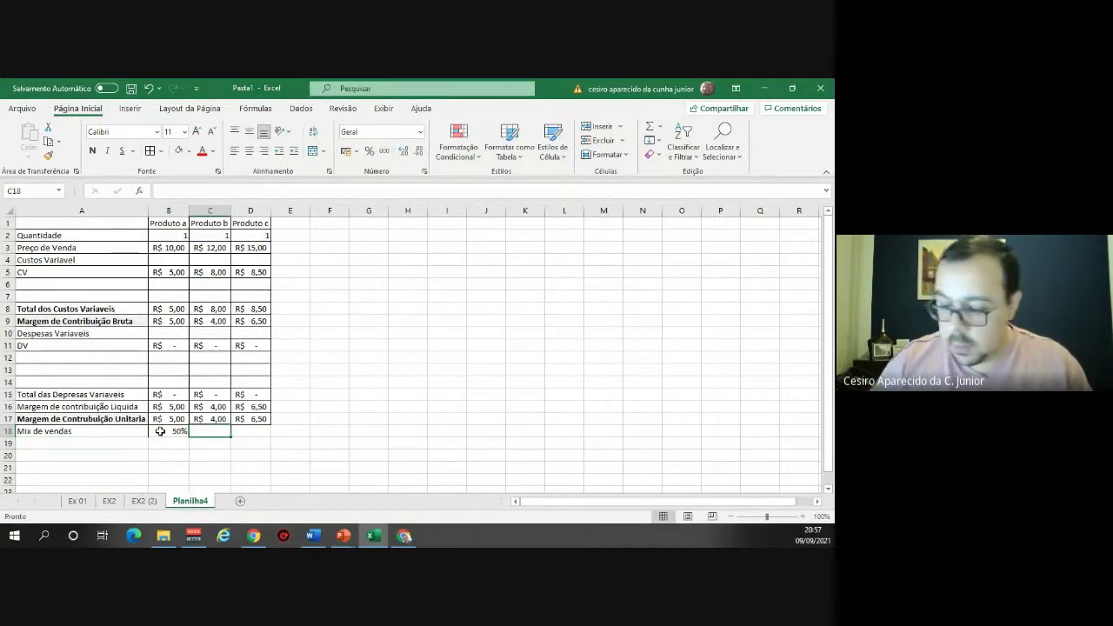
type("30%")
key("Tab")
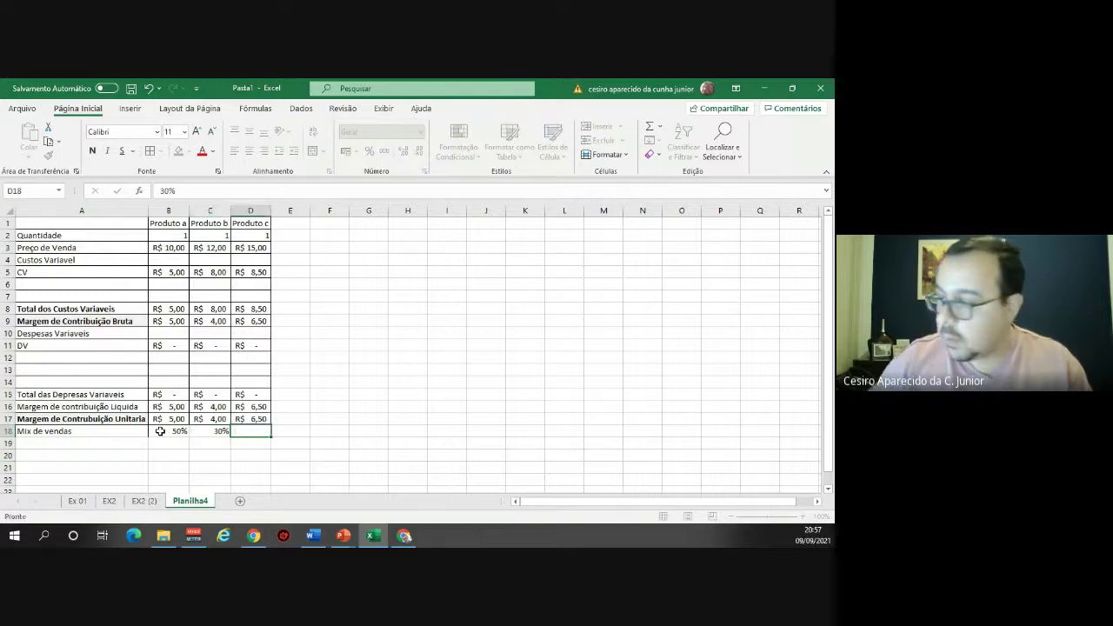
type("20%")
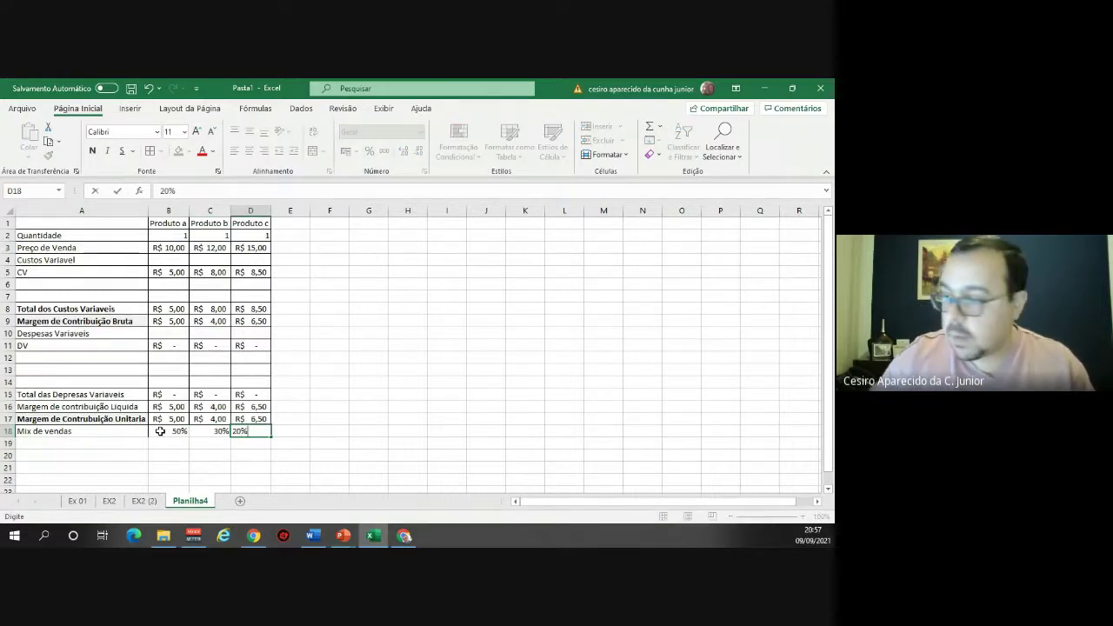
key("Left")
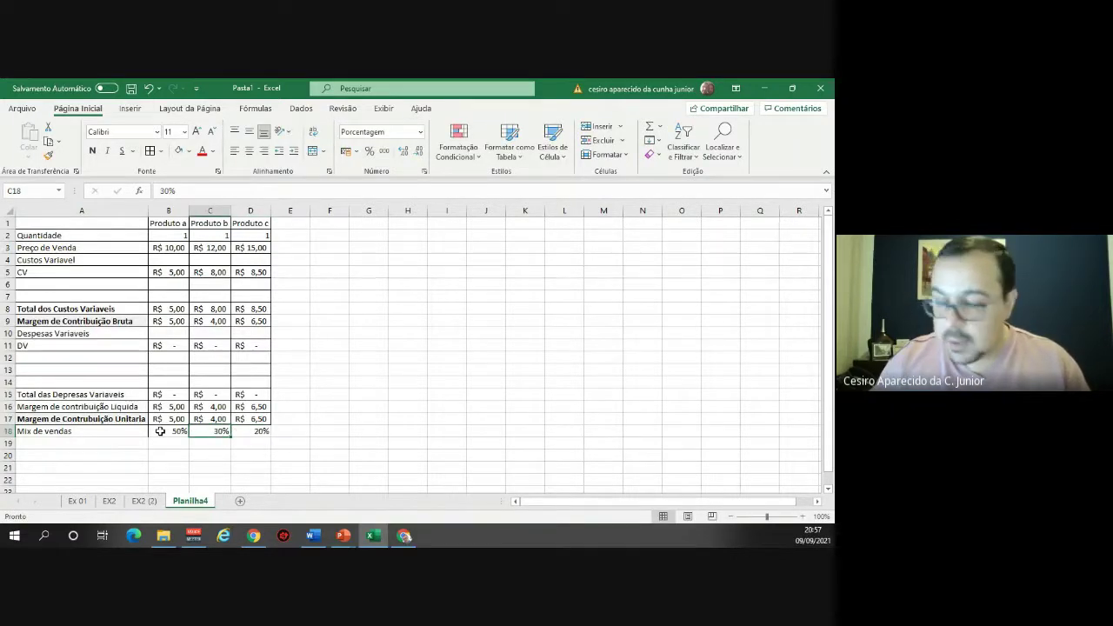
Add the row label "MCU-MIX" in A19 below Mix de vendas.
key("Left")
key("Left")
key("Down")
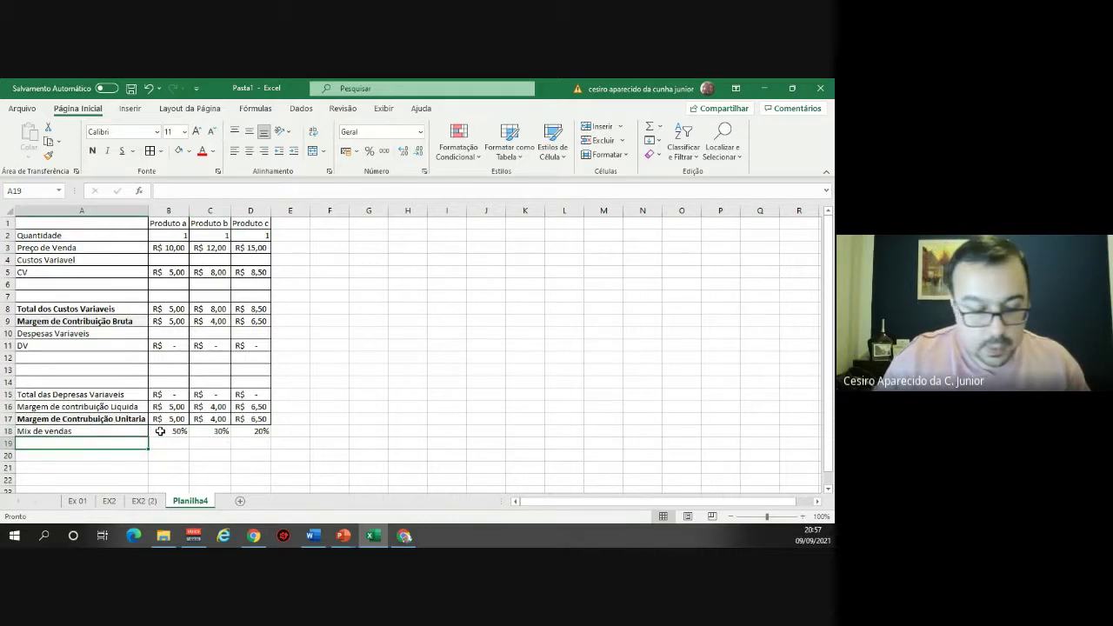
type("MCU-")
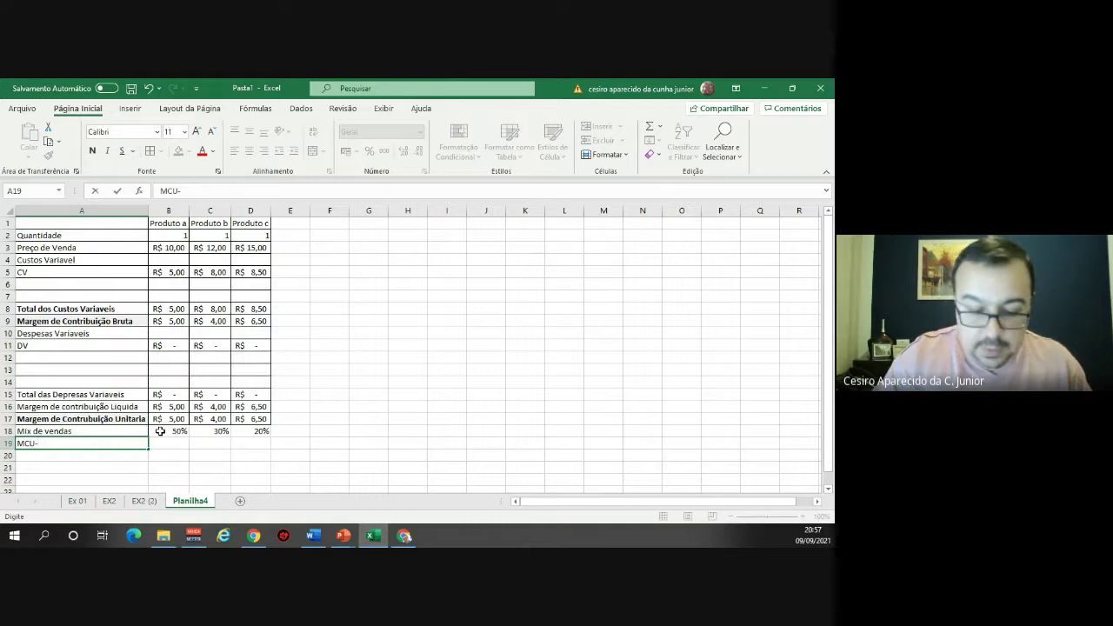
type("MIX")
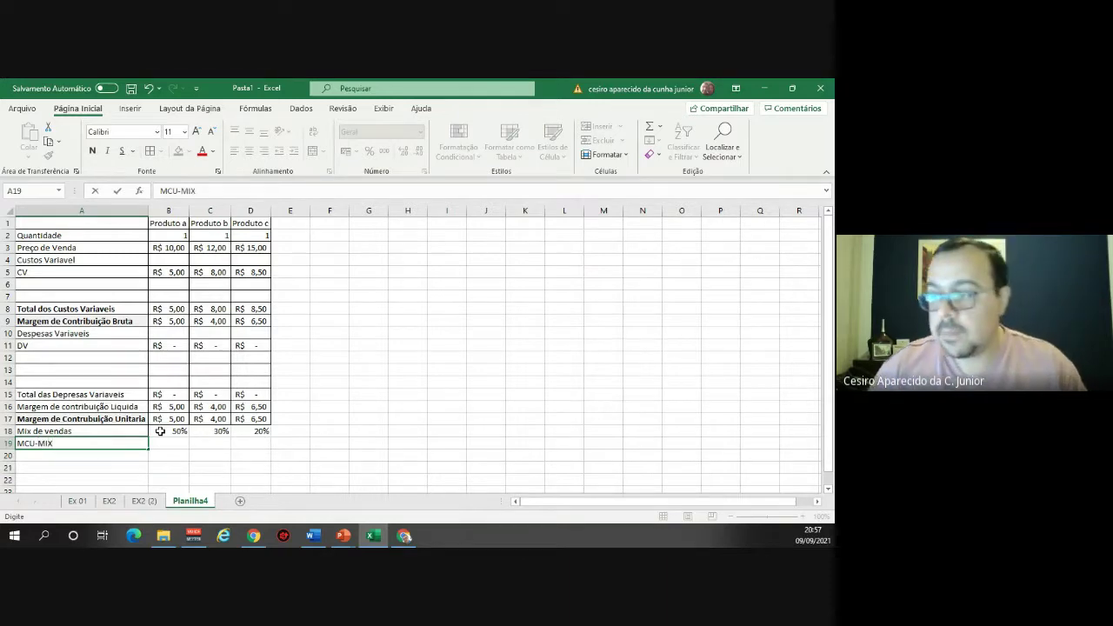
key("Tab")
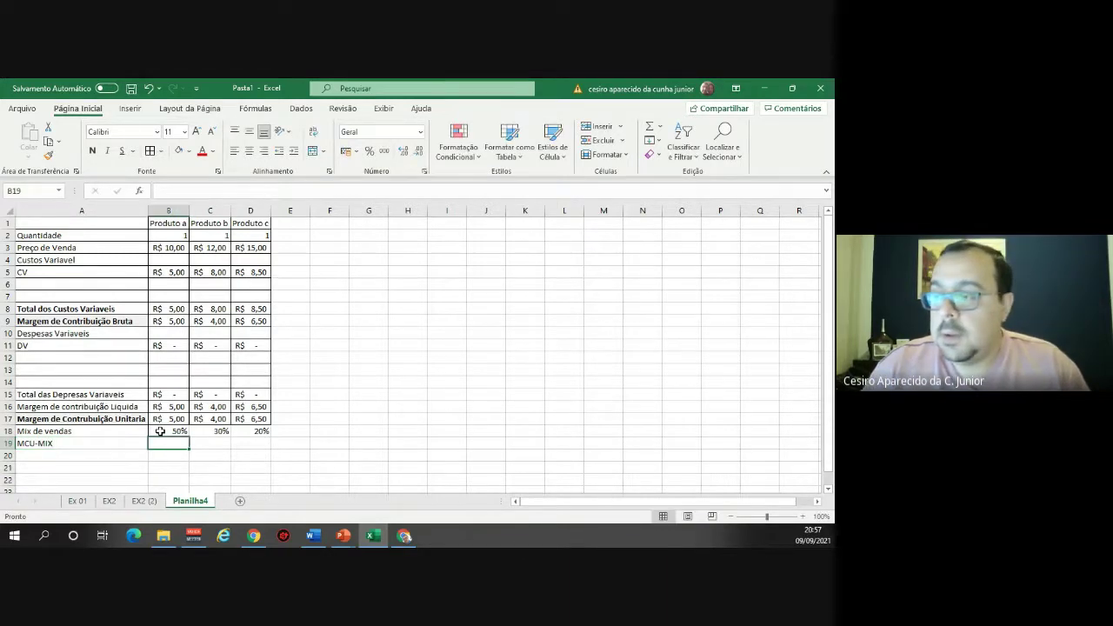
Calculate MCU-MIX for Produto a in B19 with the formula =B17*B18, multiplying unit margin by sales mix.
key("Up")
key("Up")
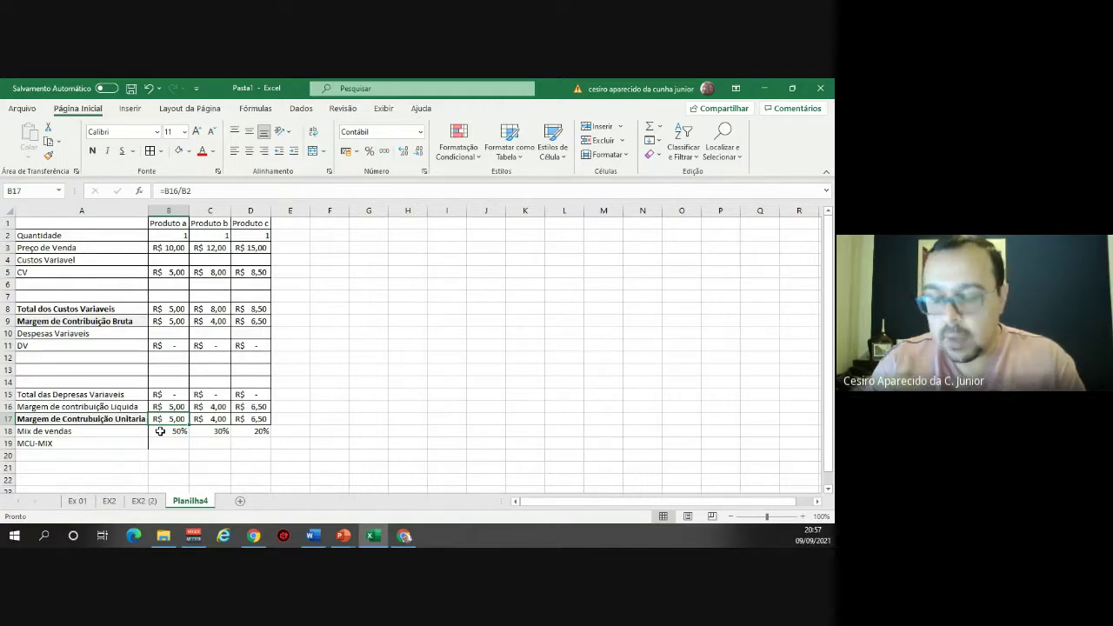
key("Down")
key("Down")
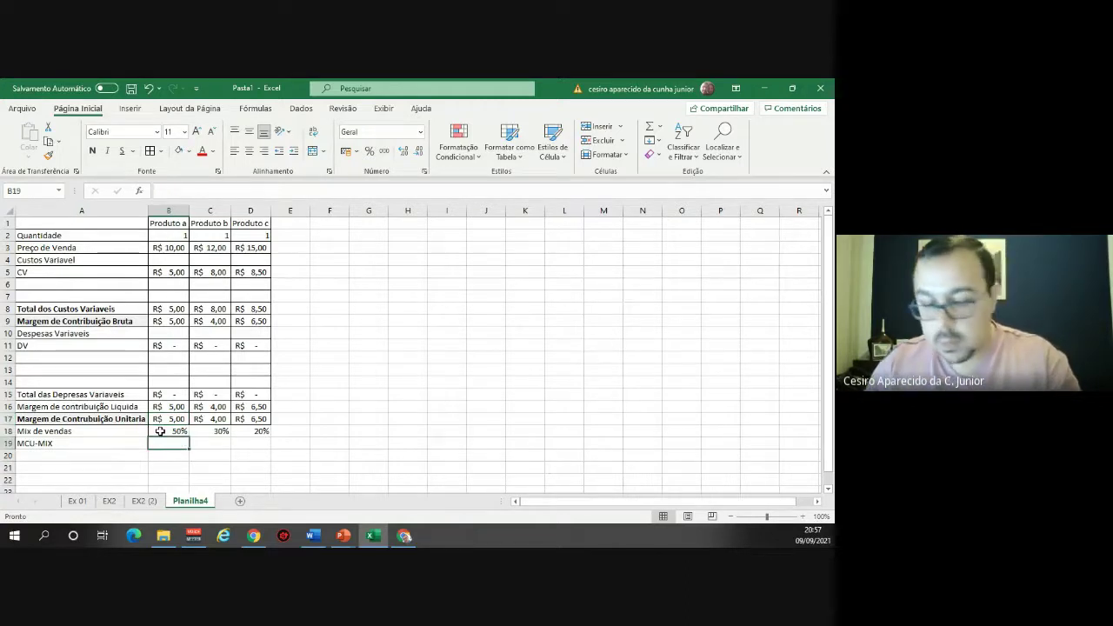
type("=")
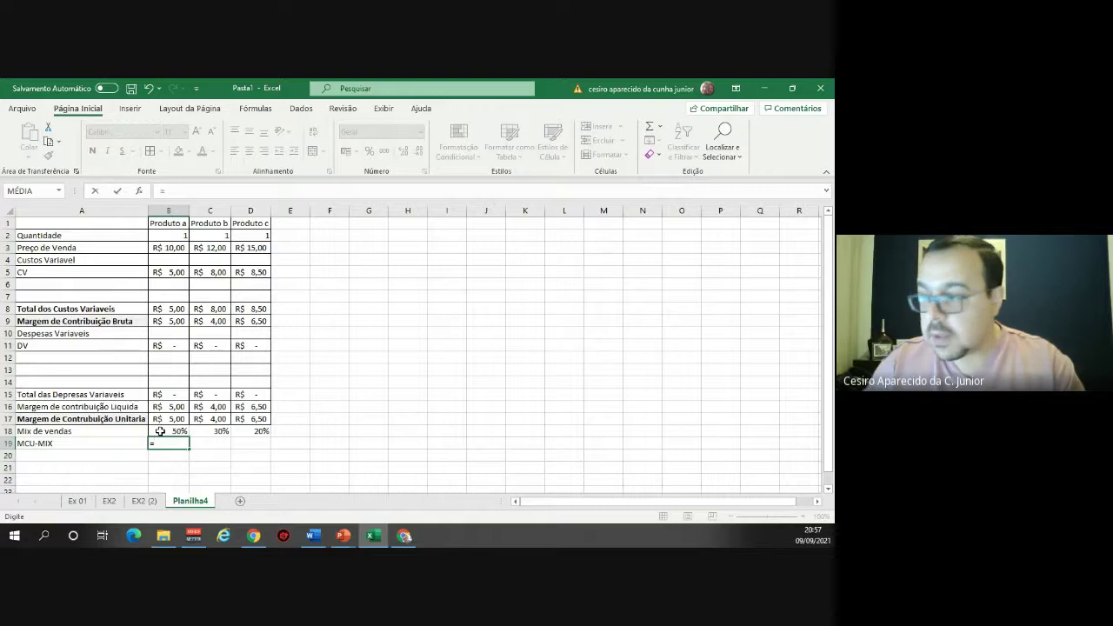
type("=")
key("Up")
key("Up")
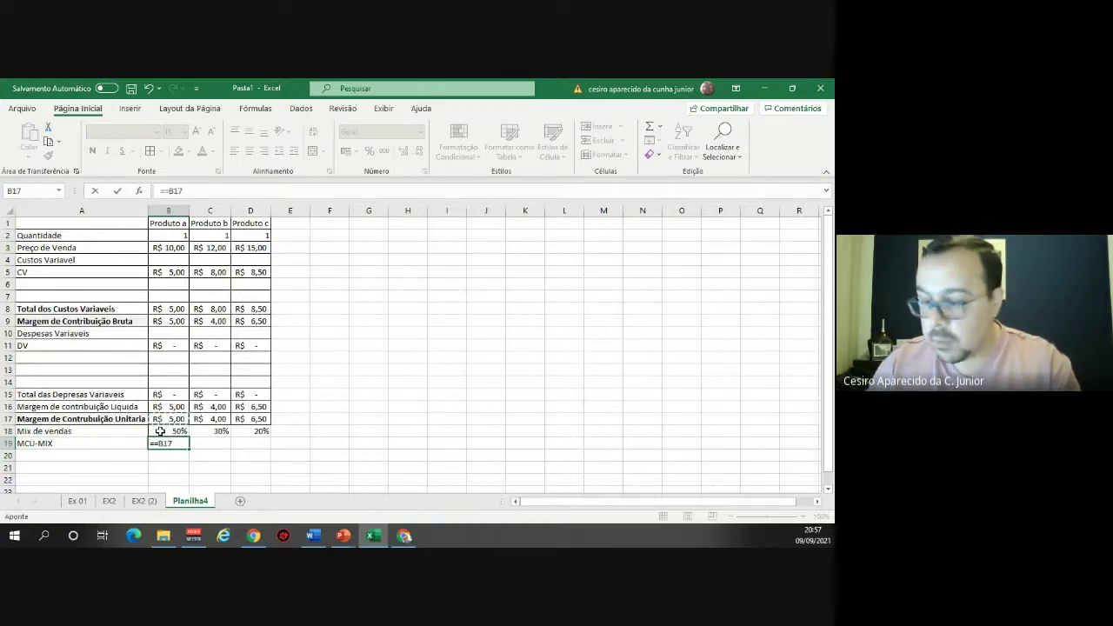
type("*")
key("Up")
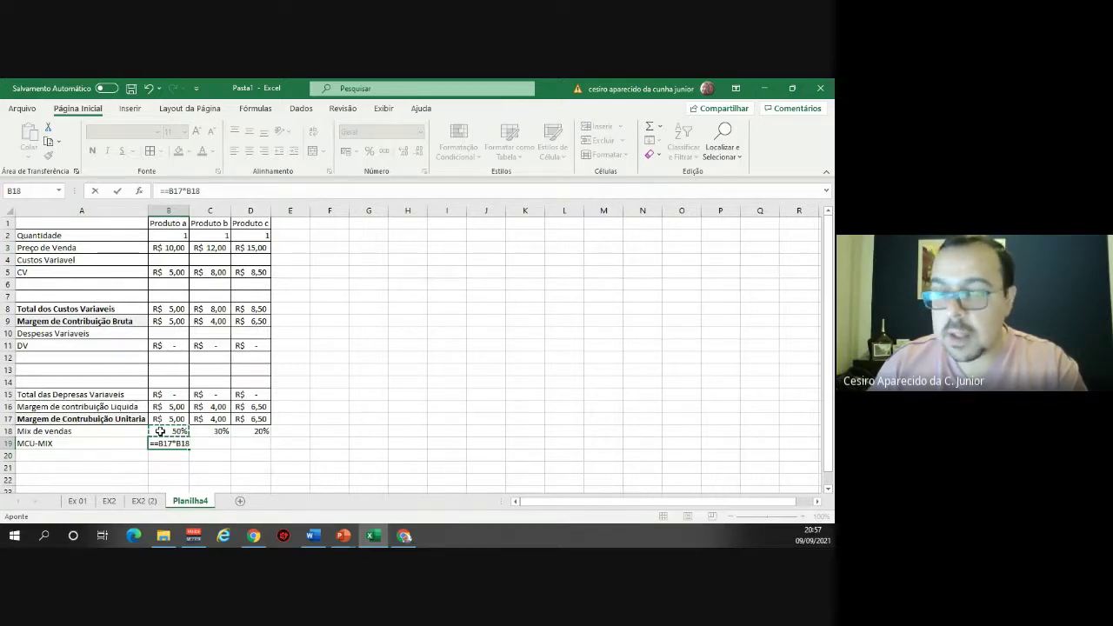
key("Return")
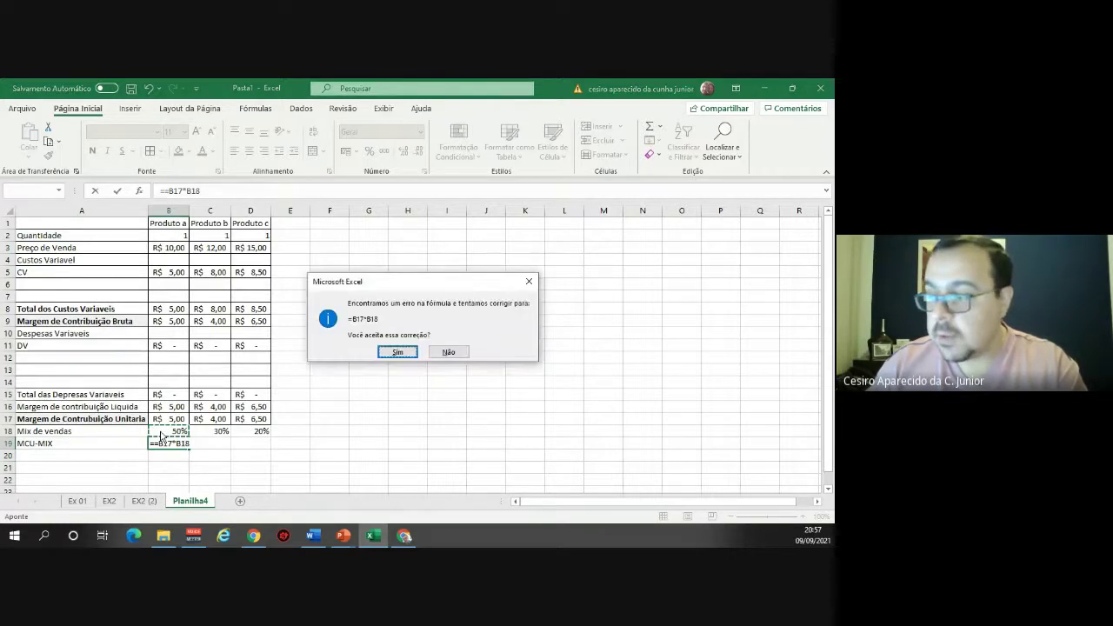
key("Return")
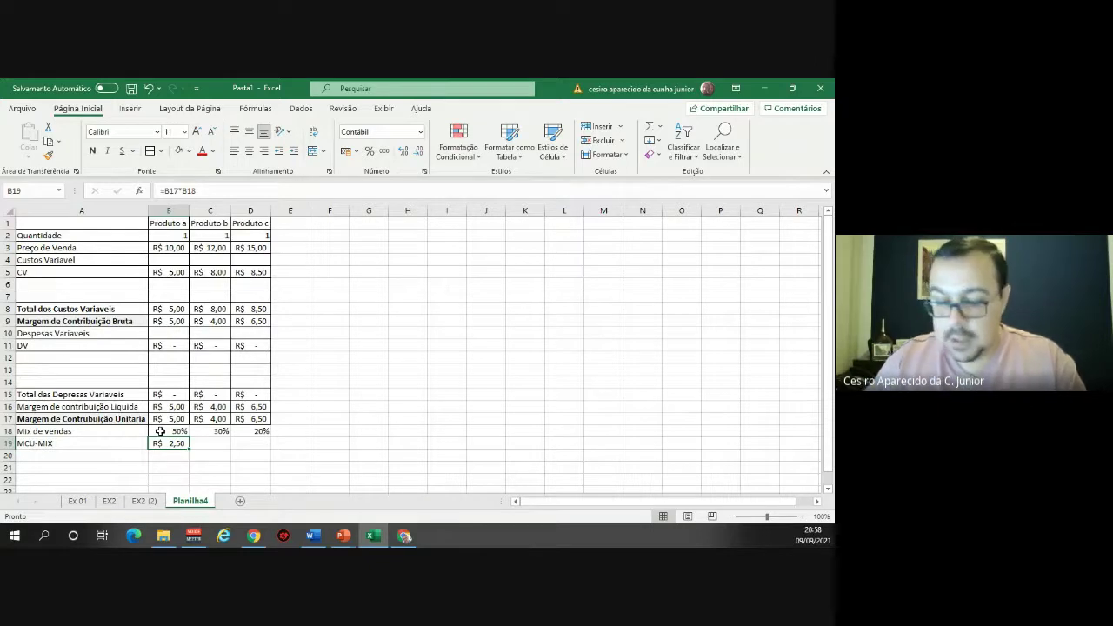
Calculate MCU-MIX for Produto b in C19 with the formula =C17*C18.
key("Right")
type("=")
key("Up")
key("Up")
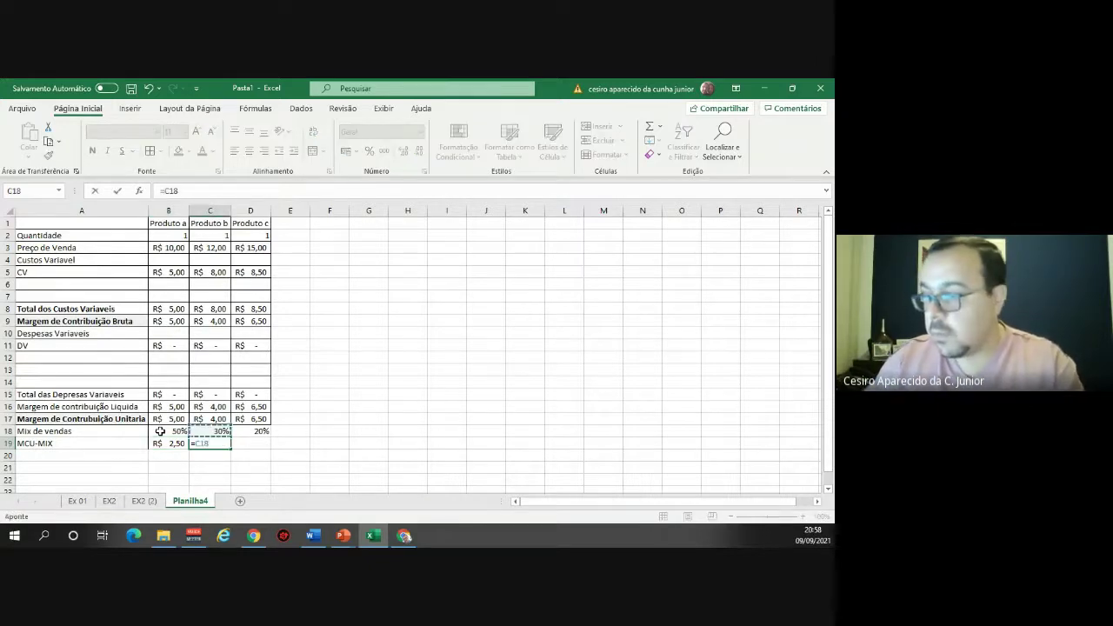
type("*")
key("Up")
key("Return")
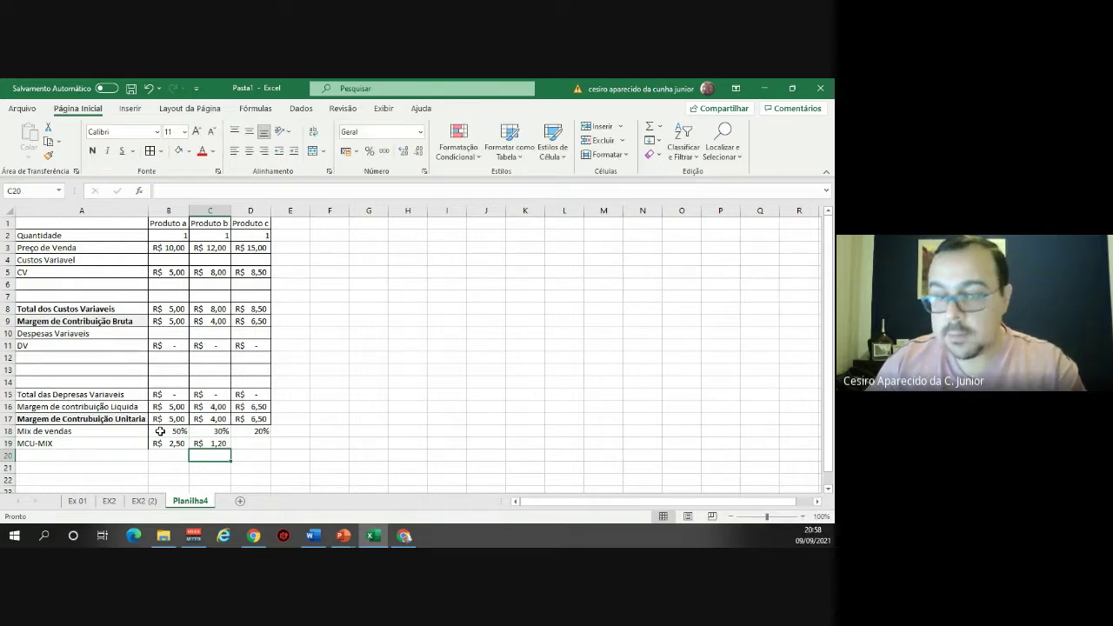
Calculate MCU-MIX for Produto c in D19 with the formula =D17*D18.
key("Up")
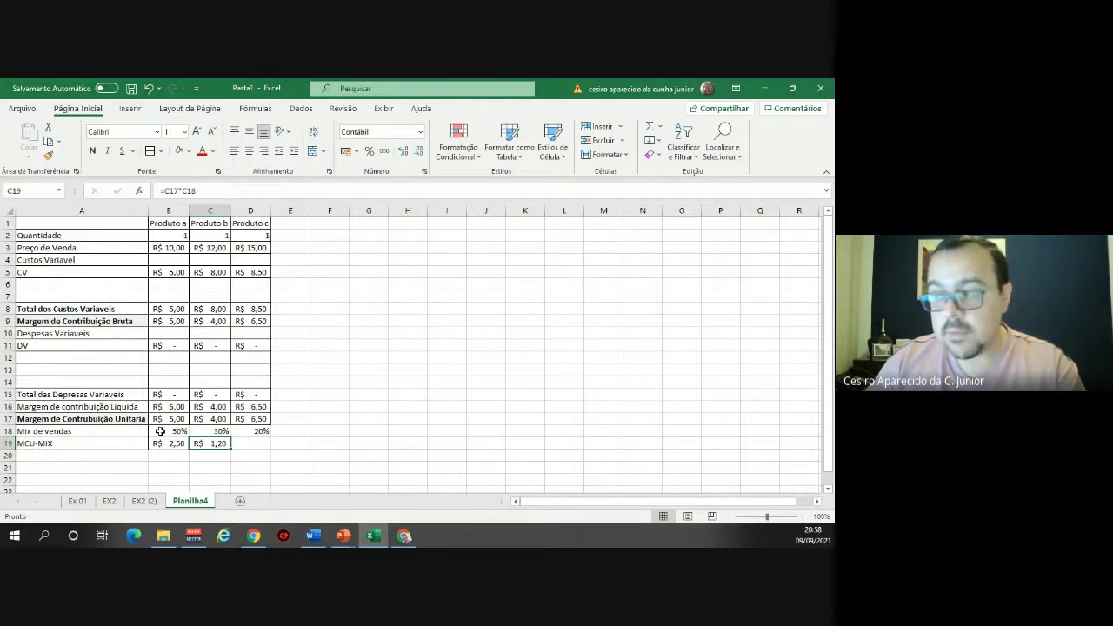
key("Right")
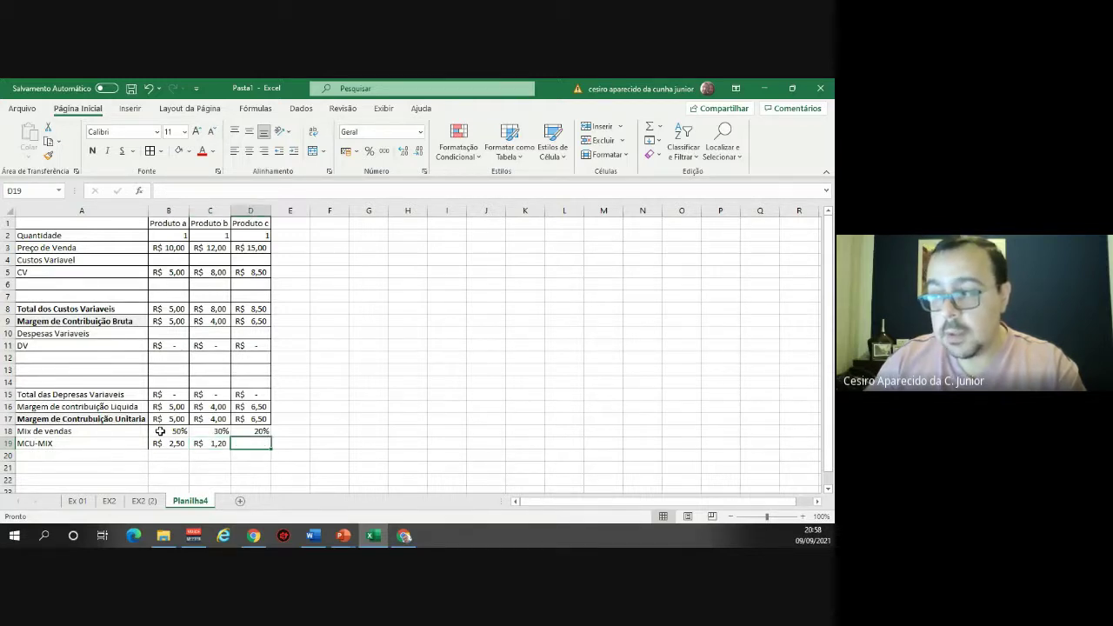
type("=")
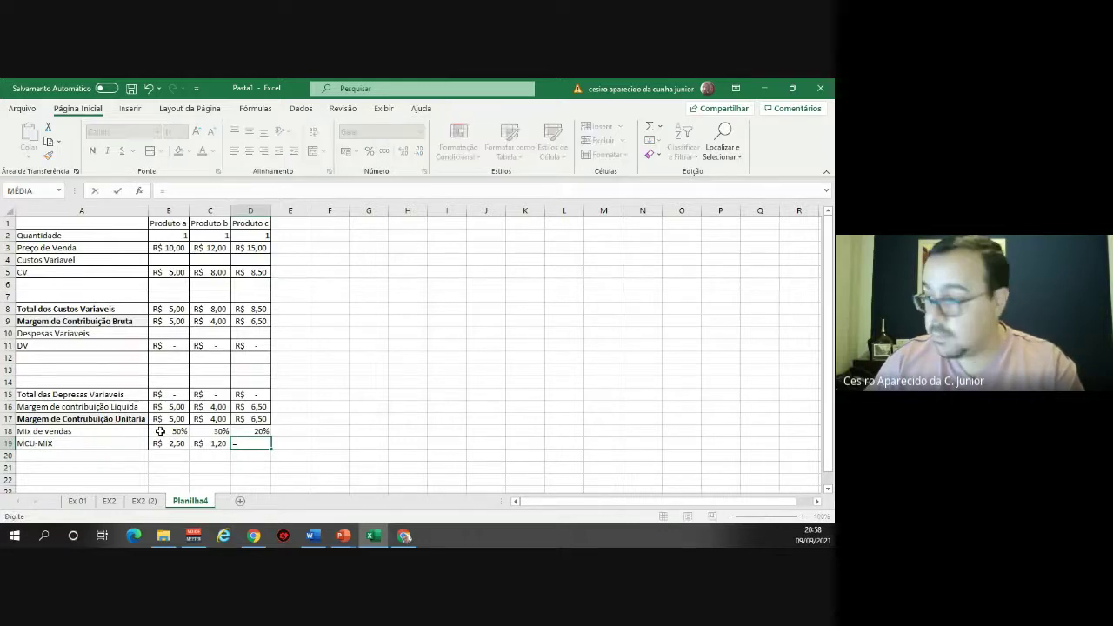
key("Up")
key("Up")
type("*")
key("Down")
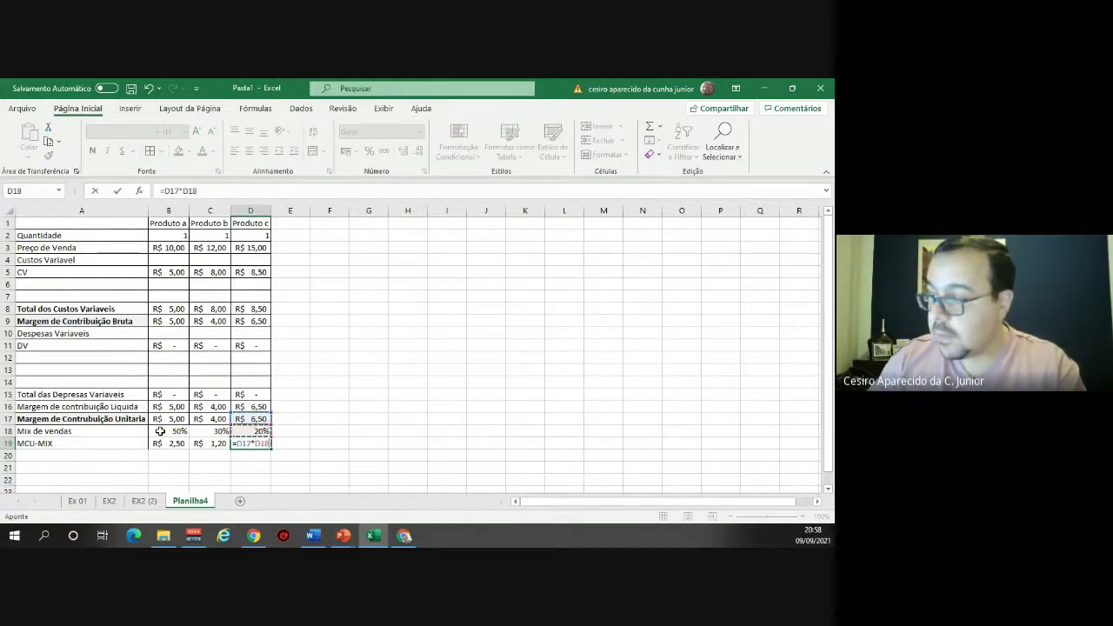
key("Return")
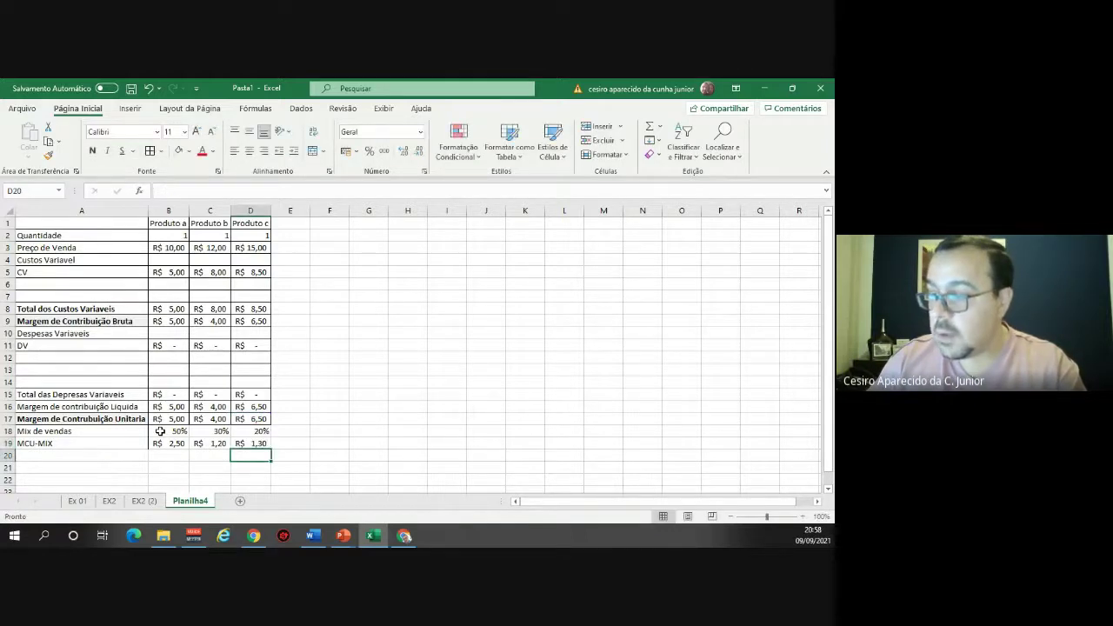
Add the label "total" in E18, beside the Mix de vendas percentages.
key("Up")
key("Right")
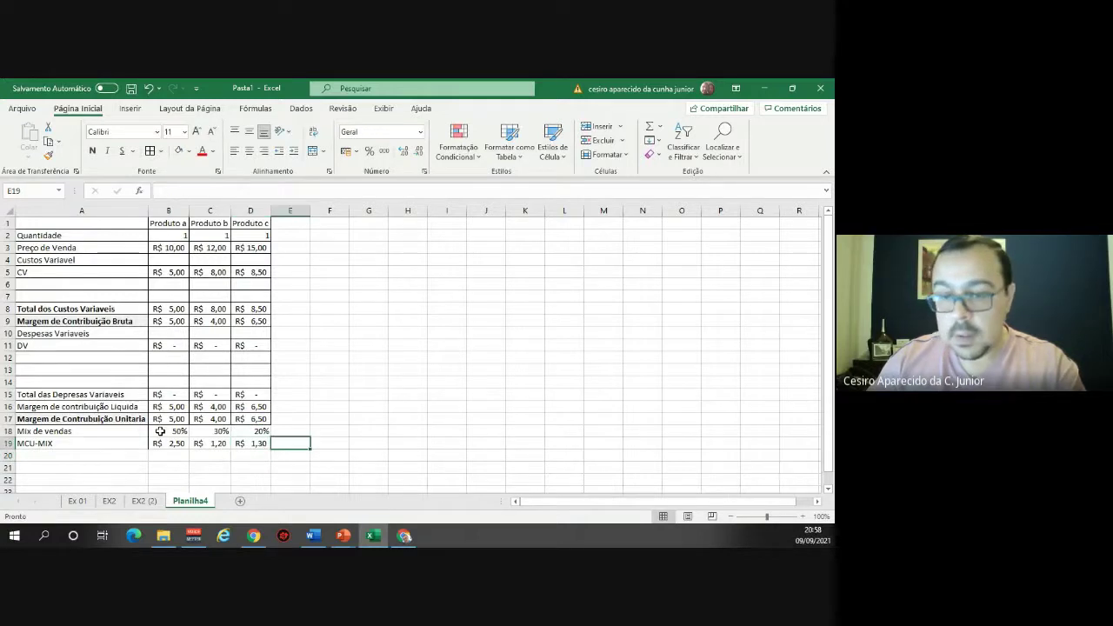
key("Up")
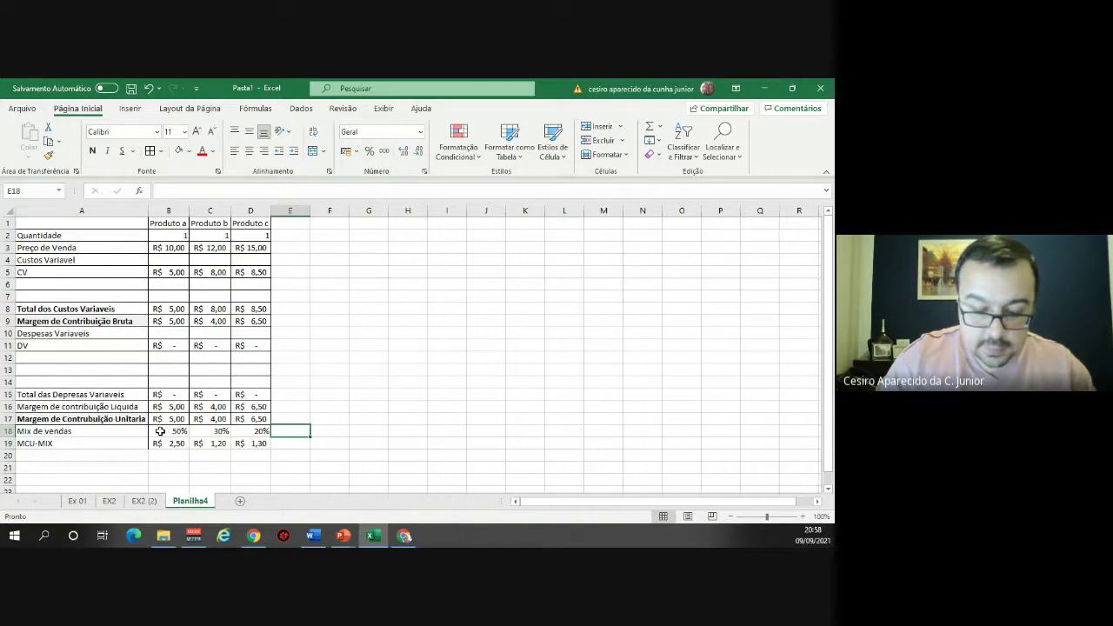
type("MCU")
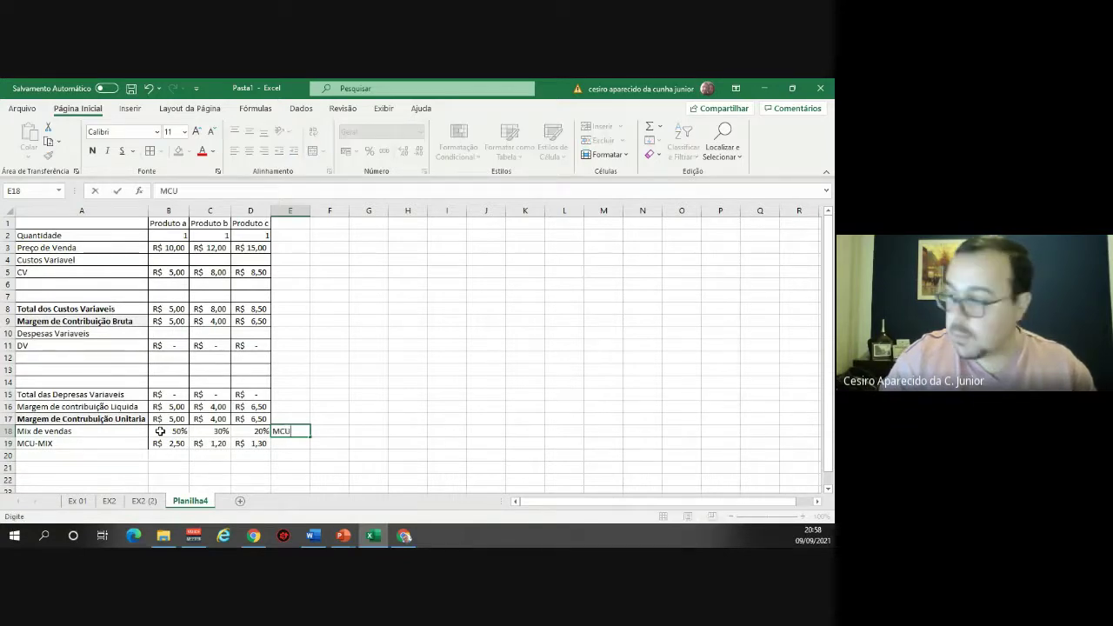
key("BackSpace")
key("BackSpace")
key("BackSpace")
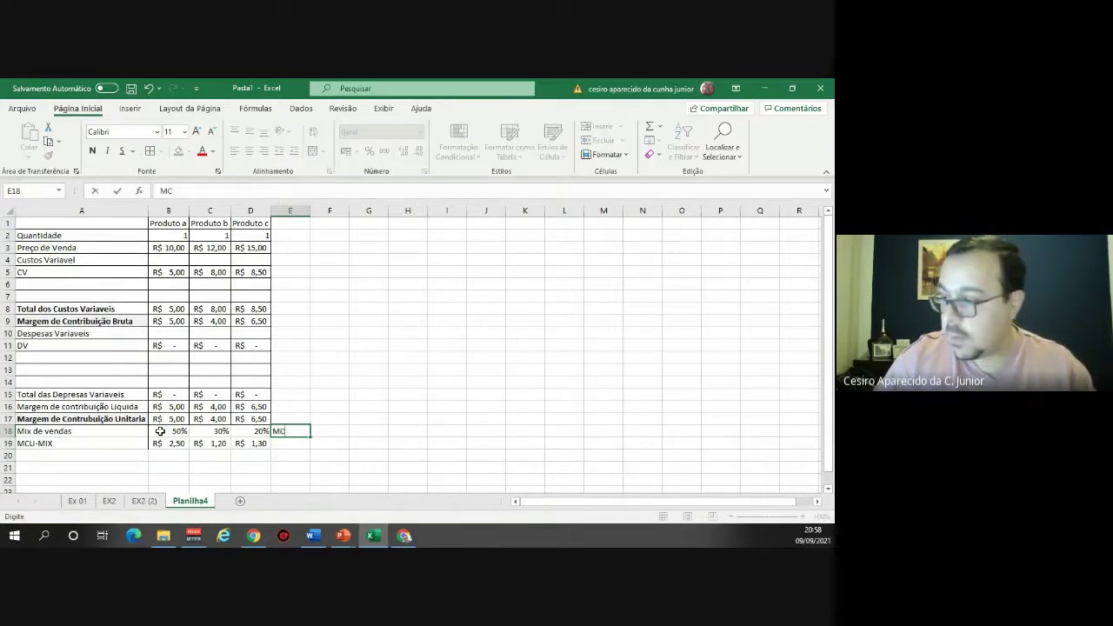
type("to")
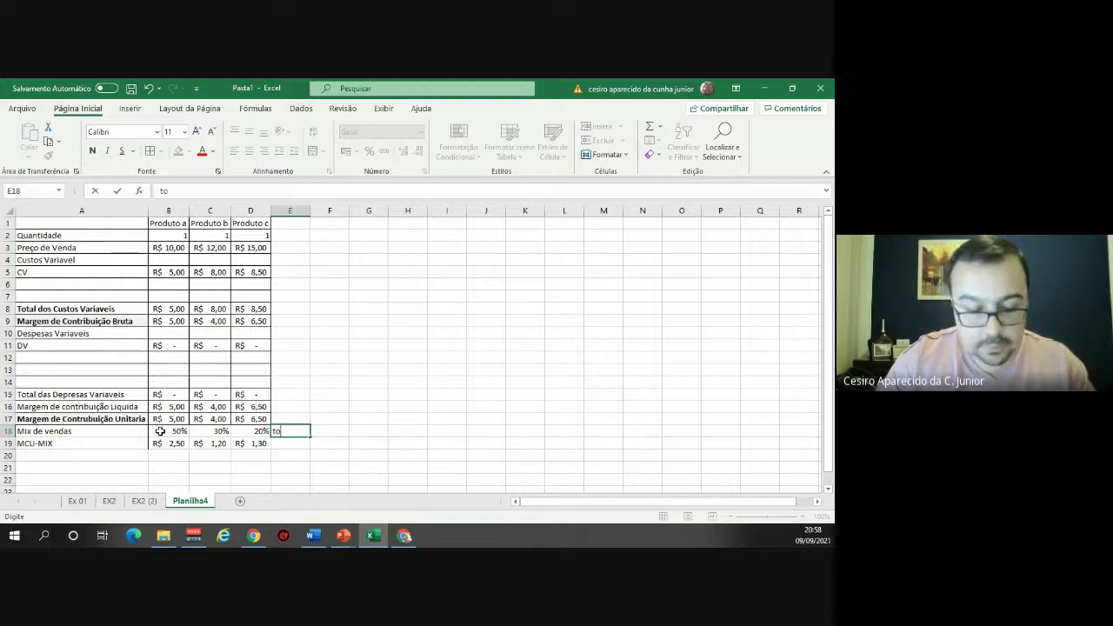
type("tal")
key("Return")
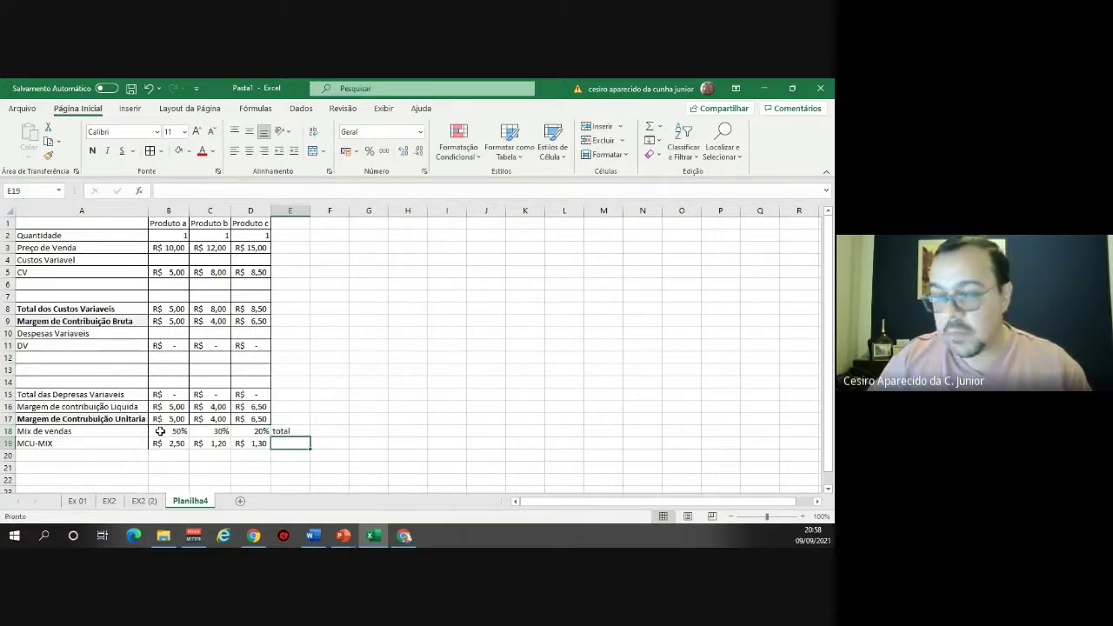
Sum the three products' MCU-MIX values in E19 with the formula =B19+C19+D19.
type("=")
key("Left")
key("Left")
key("Left")
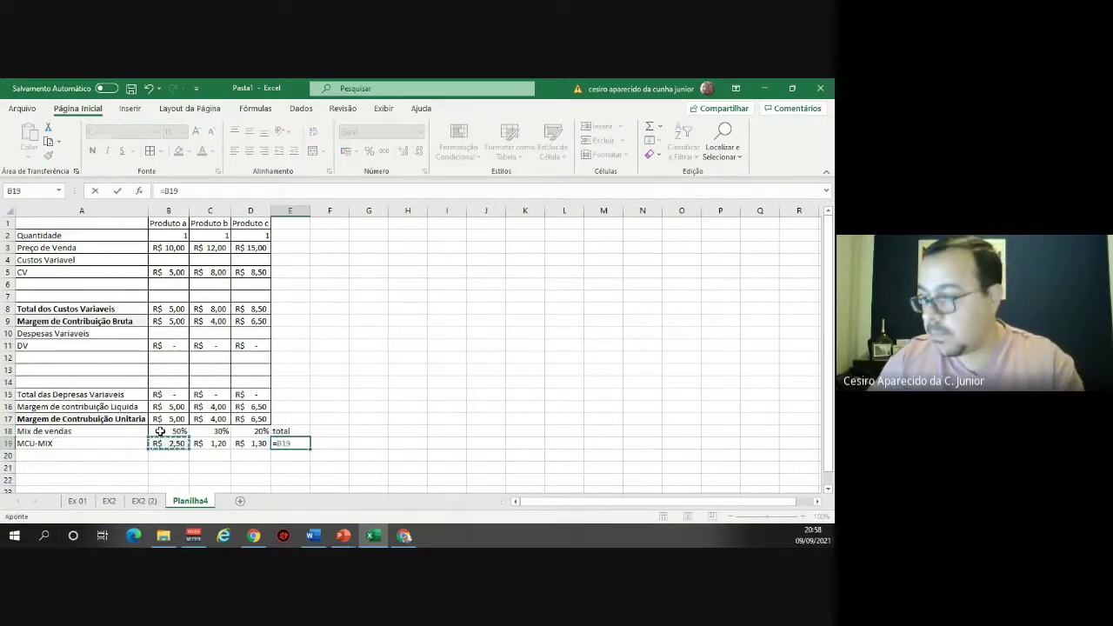
type("+")
key("Left")
key("Left")
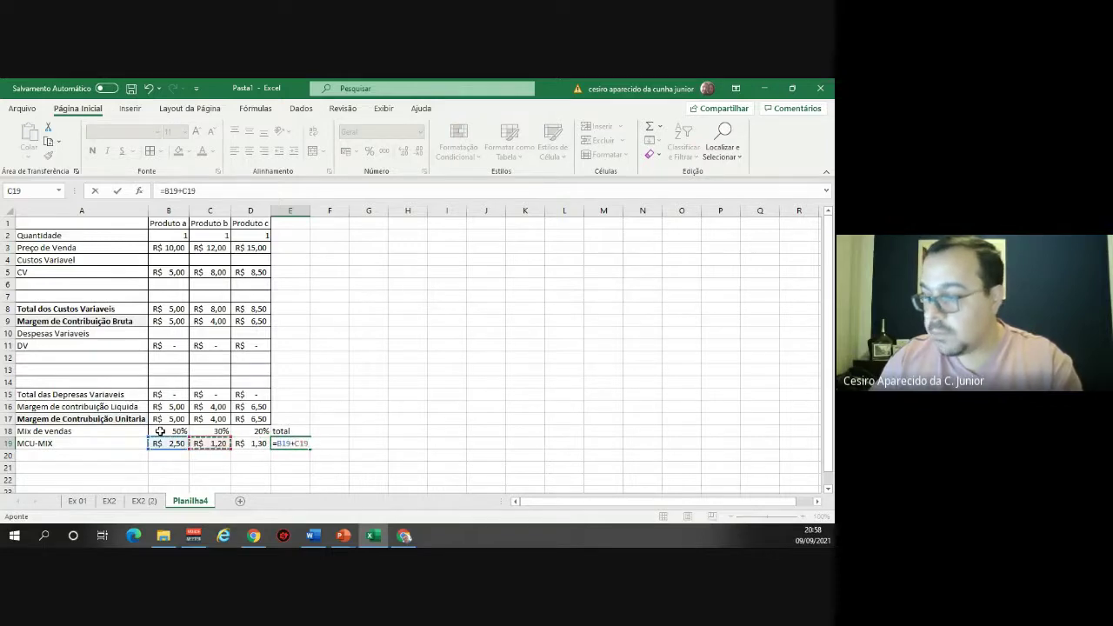
type("+")
key("Left")
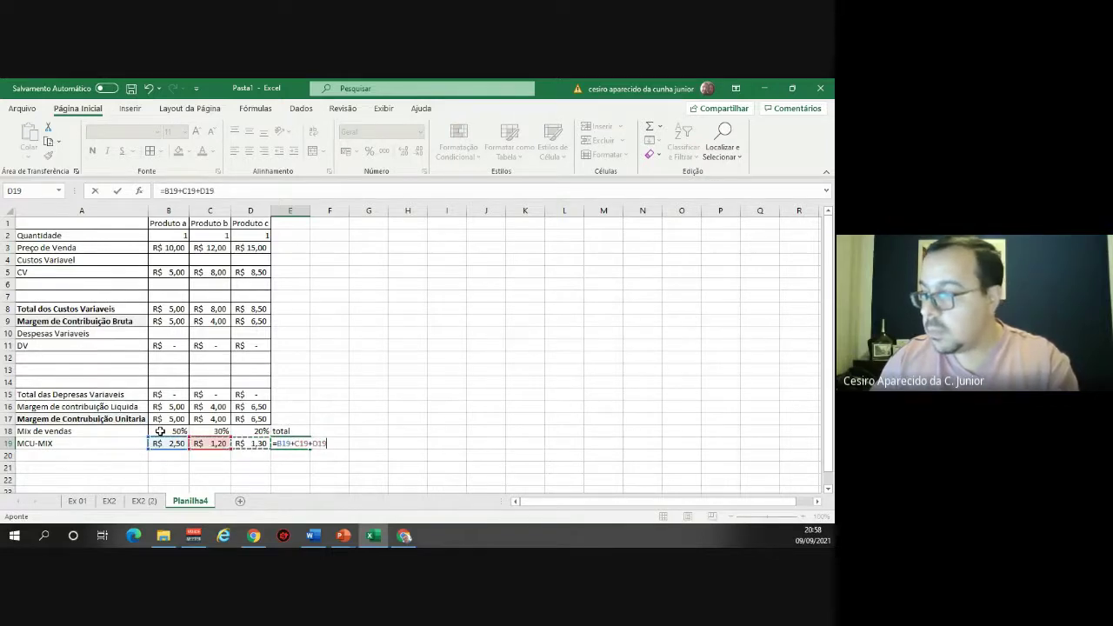
key("Return")
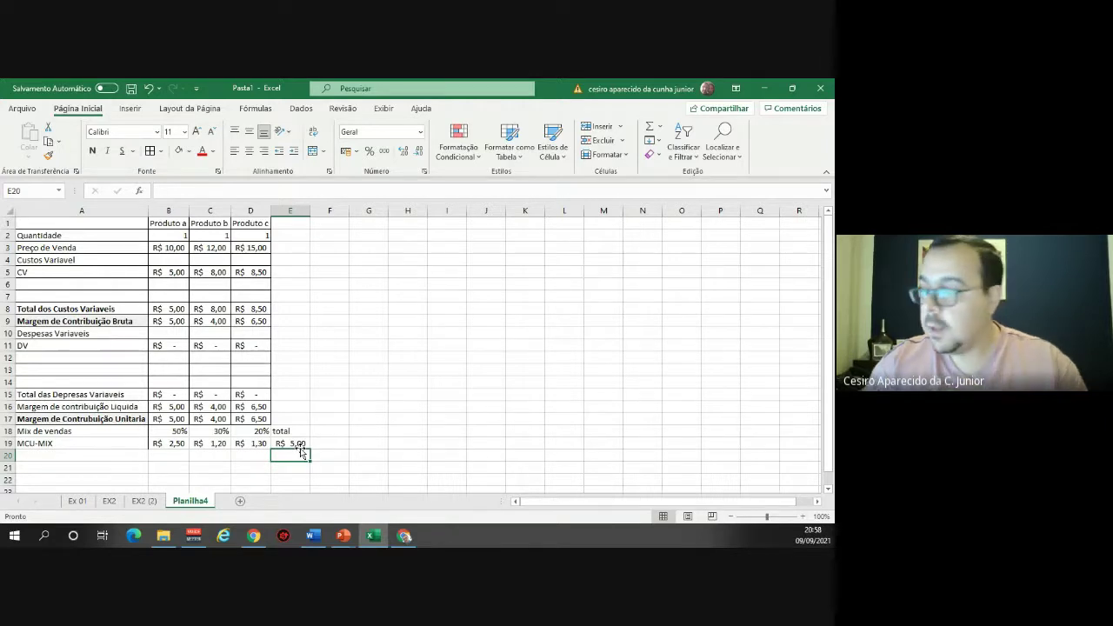
Check the unit contribution margin rows on the EX2 (2) sheet and return to Planilha4.
left_click(146, 500)
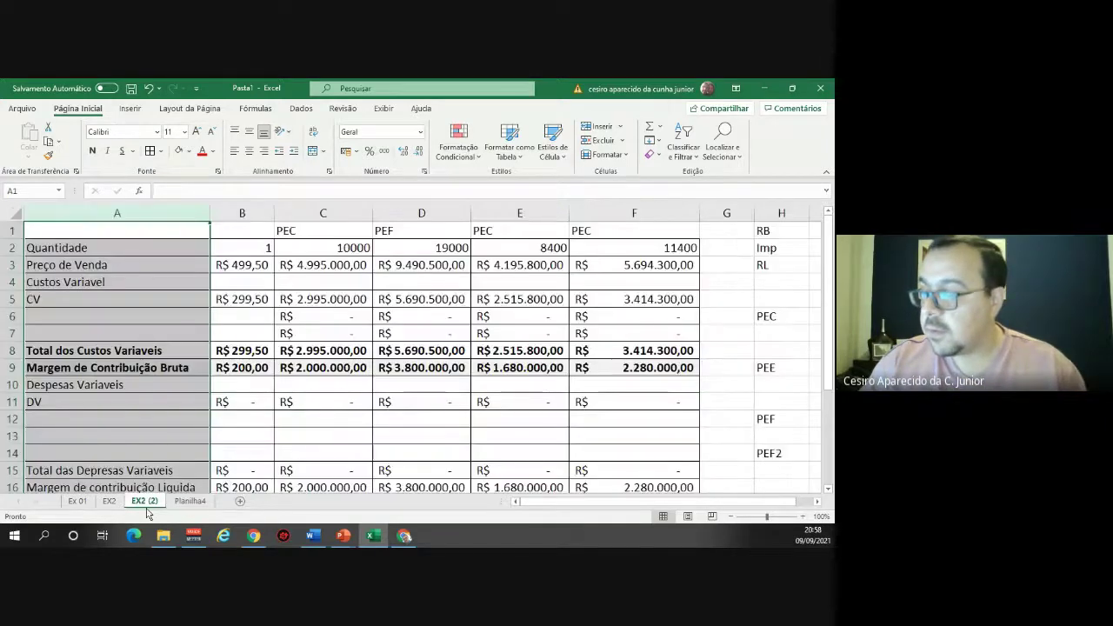
scroll(252, 425, "down", 2)
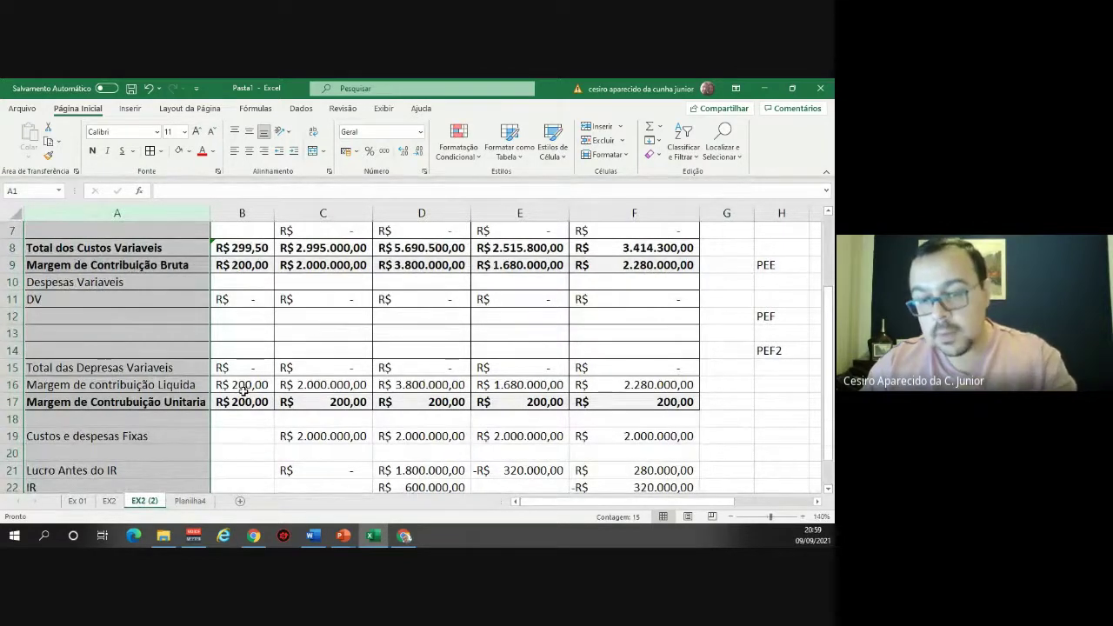
left_click(189, 501)
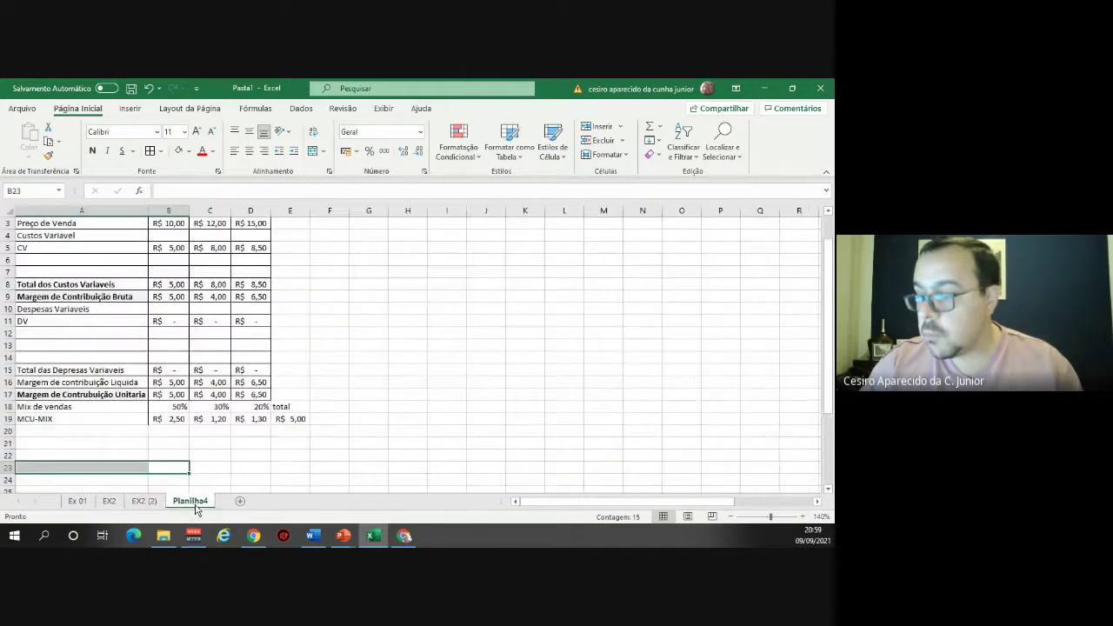
Highlight the MCU-MIX total in E19 with the standard light green fill.
left_click(294, 422)
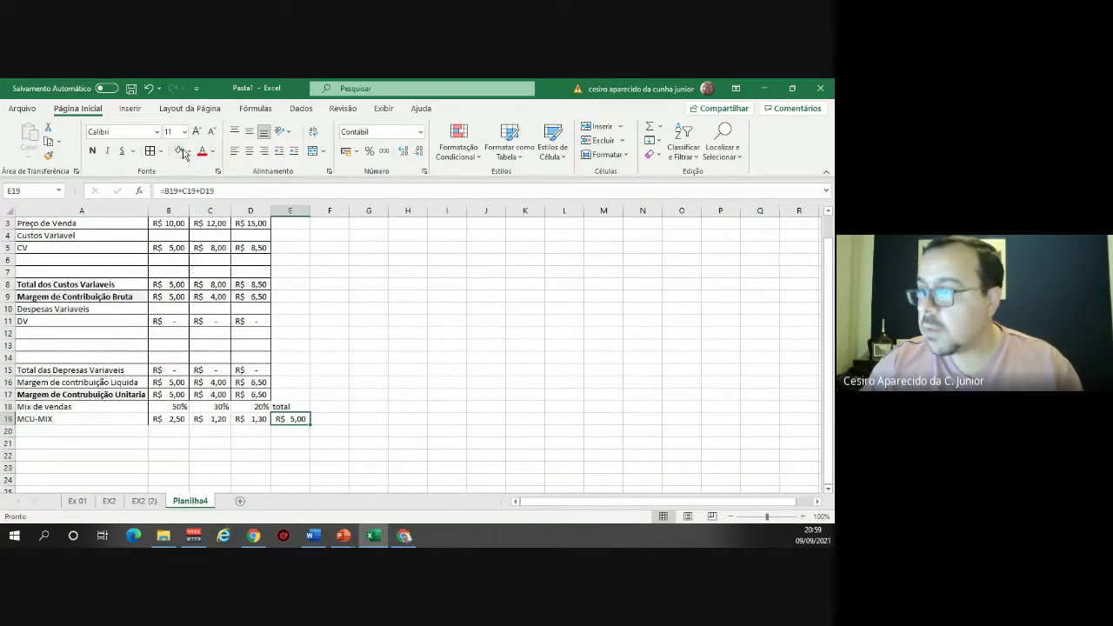
left_click(213, 152)
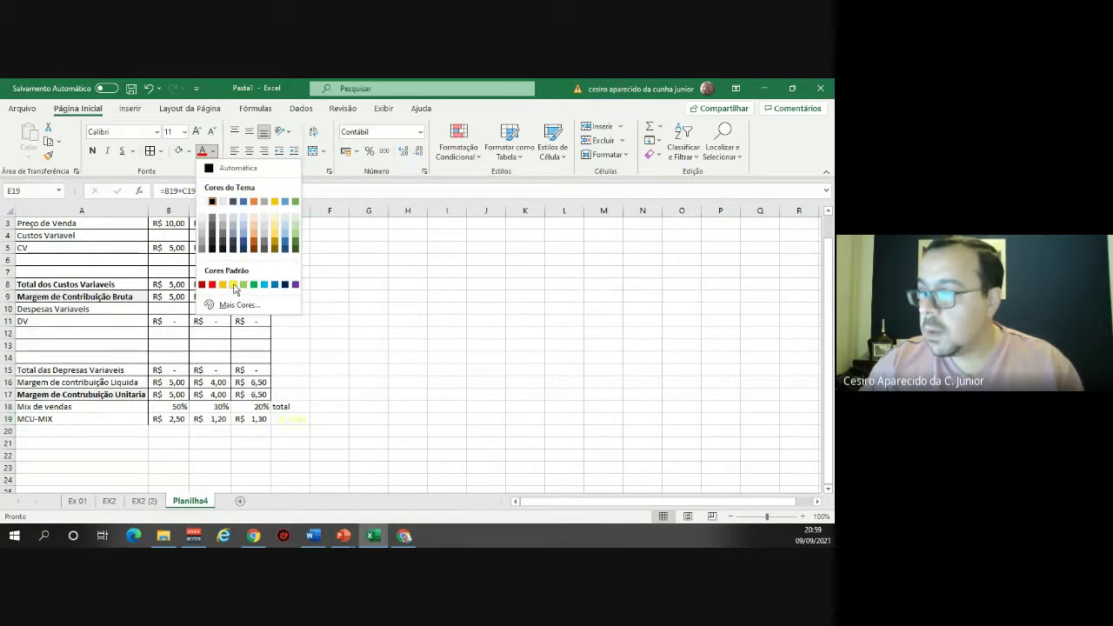
left_click(312, 342)
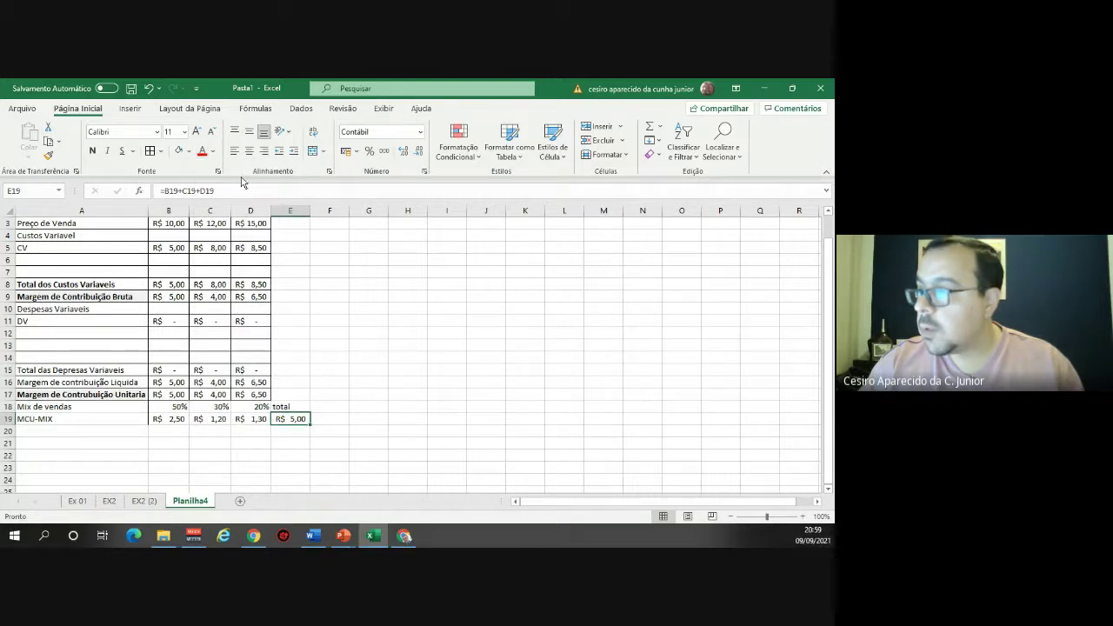
left_click(188, 151)
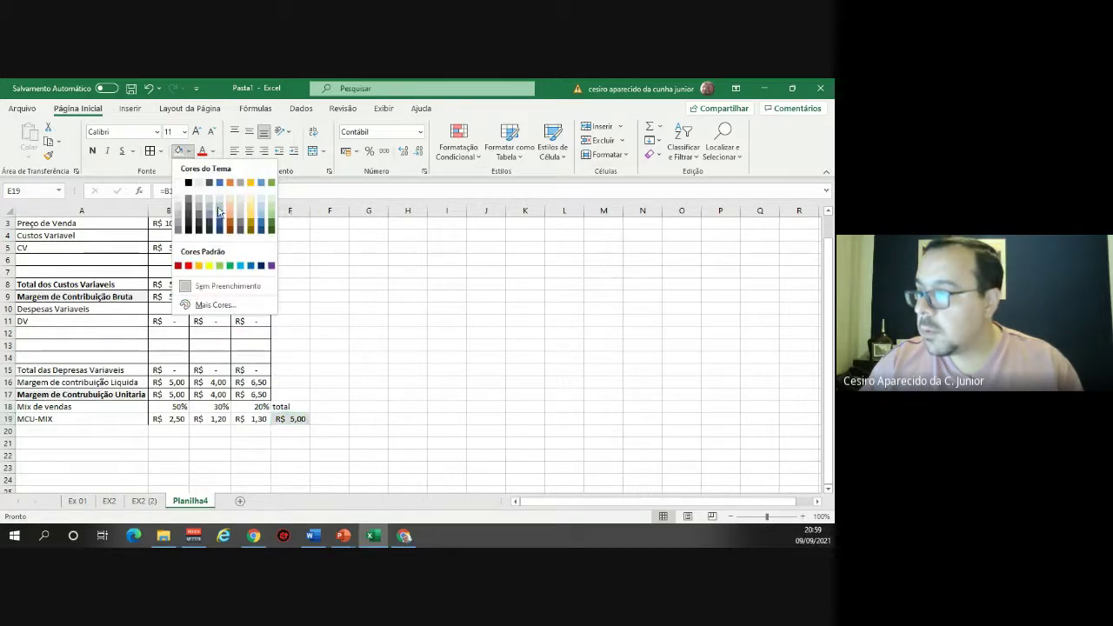
left_click(225, 266)
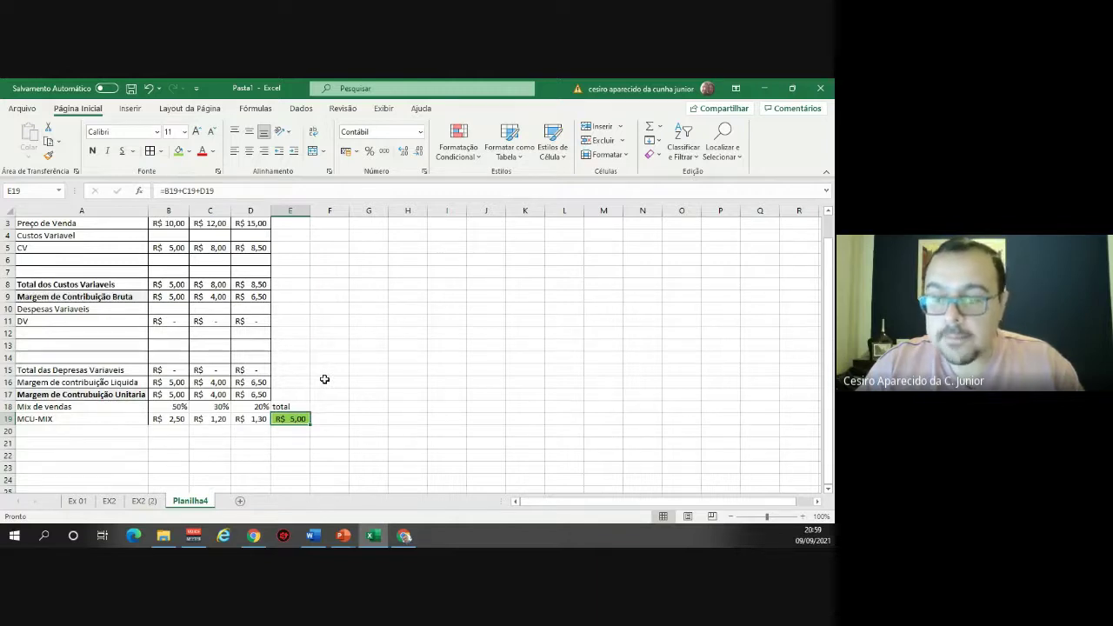
Add the label "PEC" in G3, beside the contribution margin table.
left_click(380, 224)
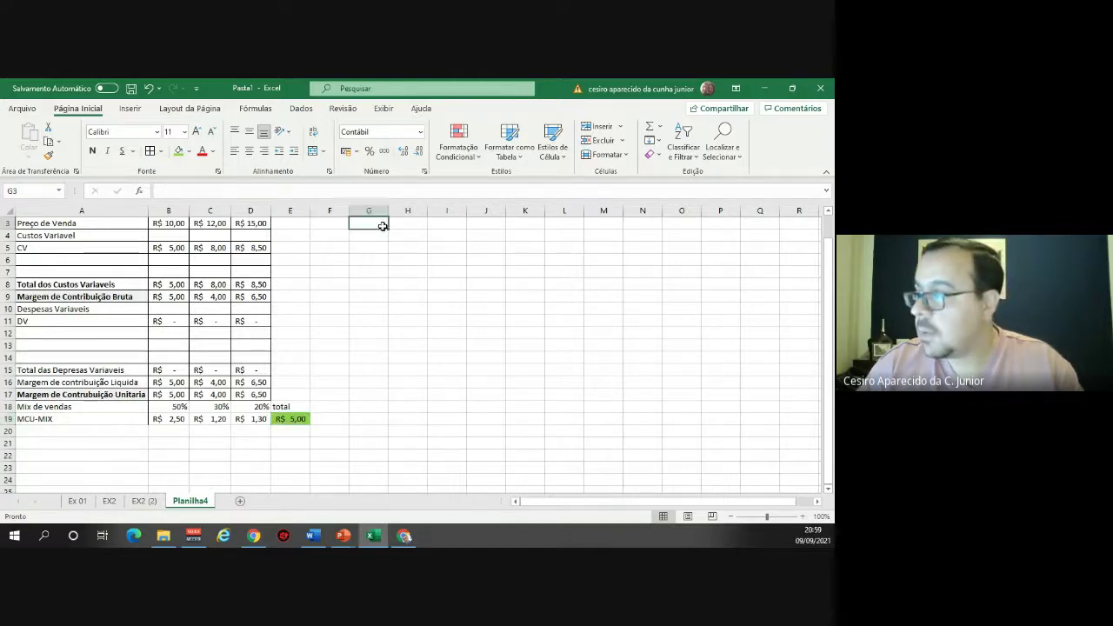
type("PEE")
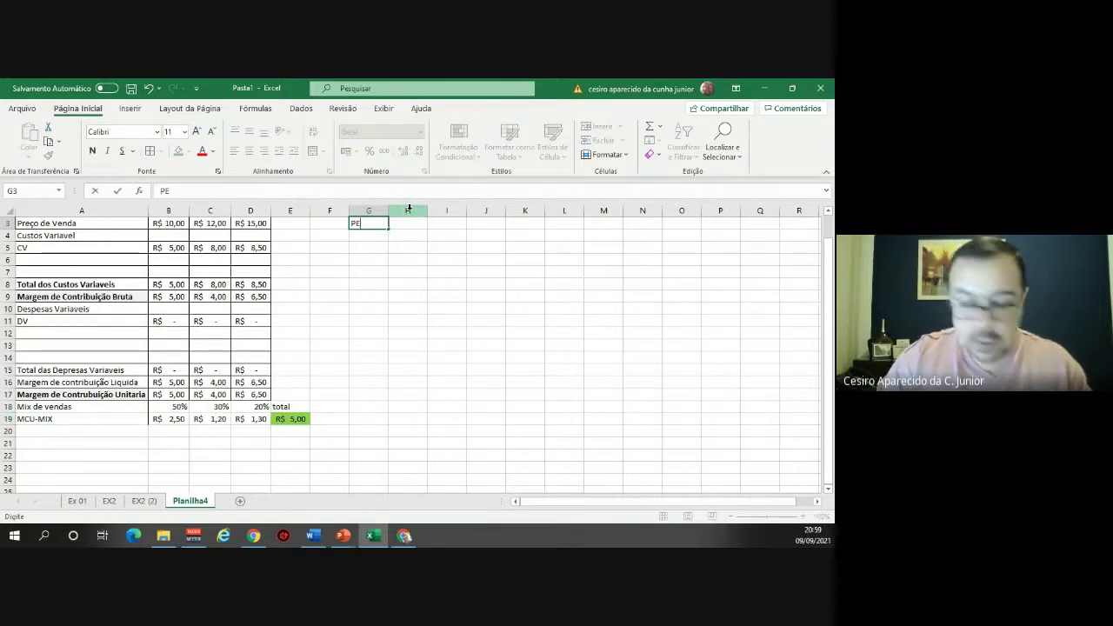
key("Tab")
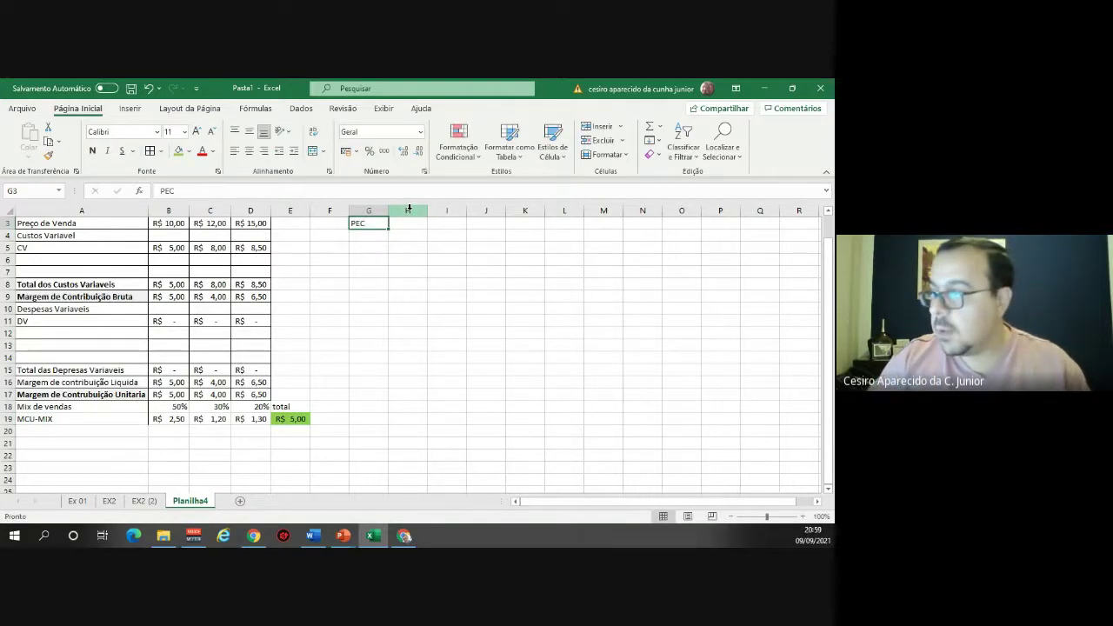
Switch to the Cia. Alpha slide, highlight the fixed costs and expenses amount, R$ 1.000.000,00, and return to the workbook.
key("alt+Tab")
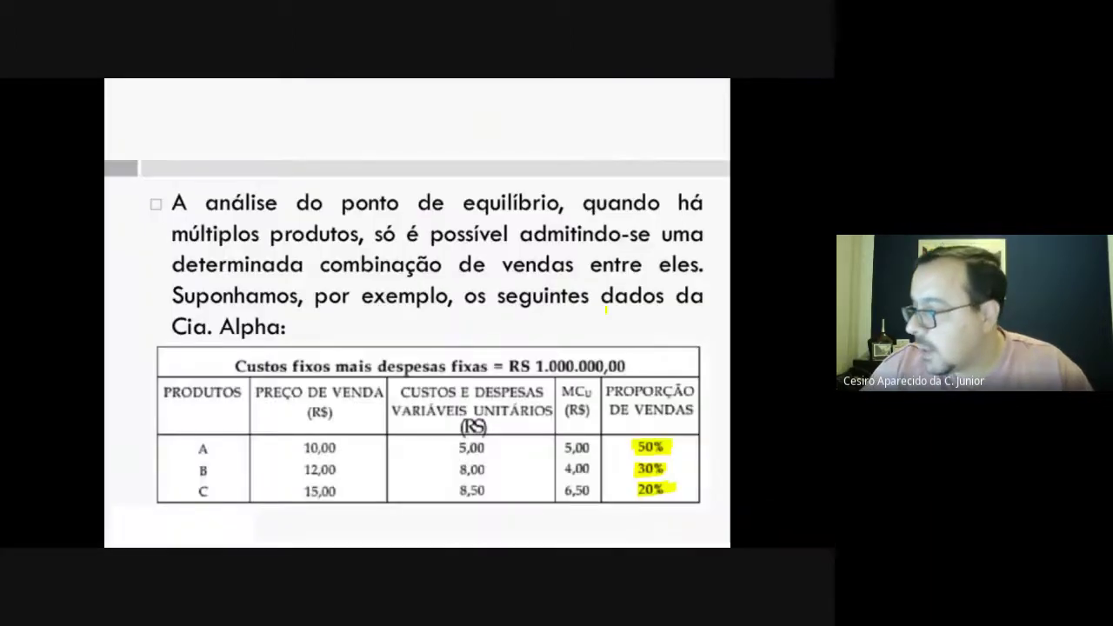
mouse_move(513, 367)
left_mouse_down()
mouse_move(620, 369)
mouse_move(520, 360)
left_mouse_up()
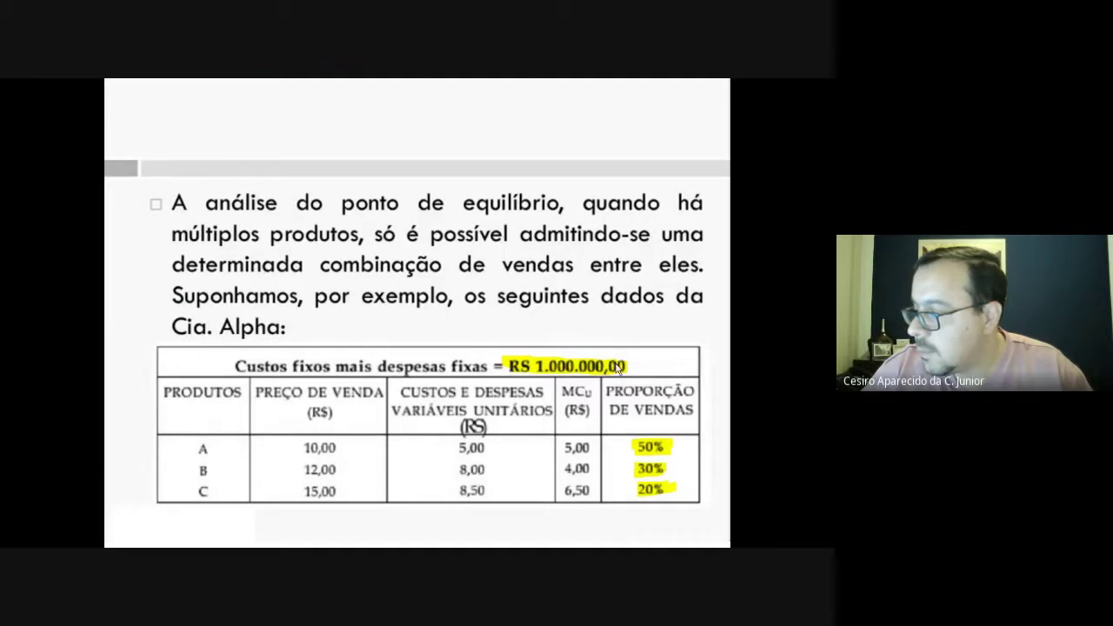
key("alt+Tab")
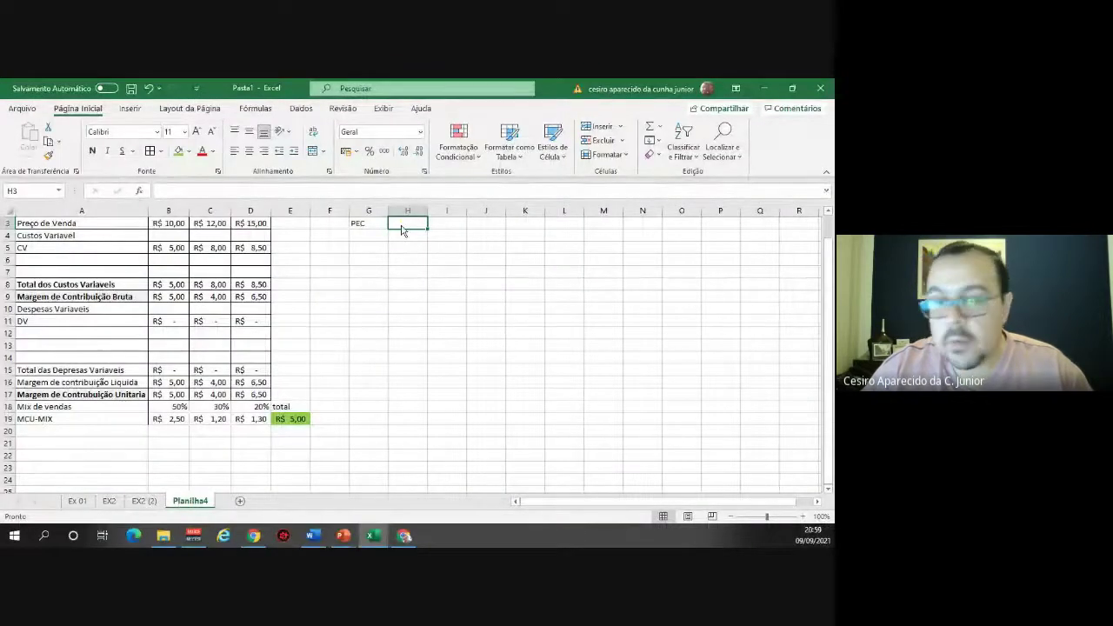
Write the break-even formula as the text "(CF+DF)/MCU mix" in H3, beside the PEC label.
type("(CF+")
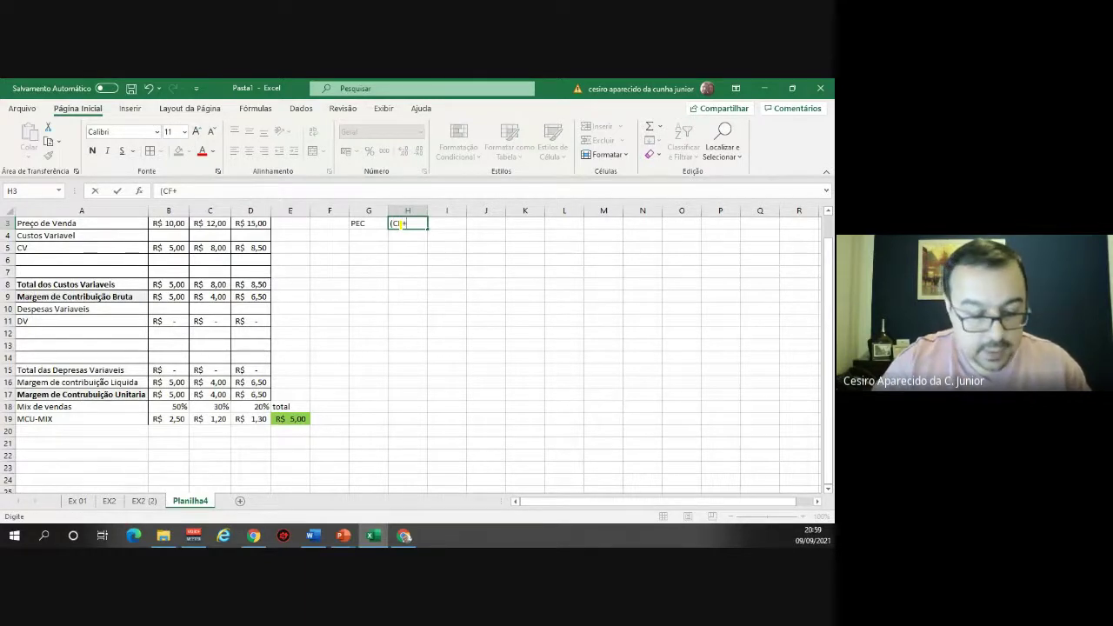
type("DF")
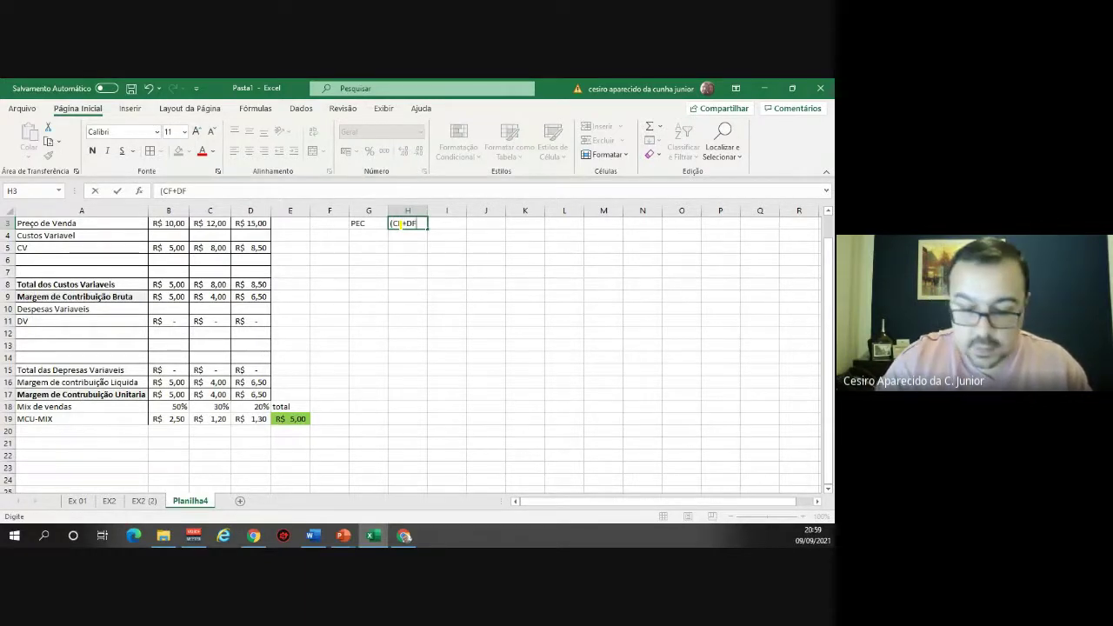
type(")")
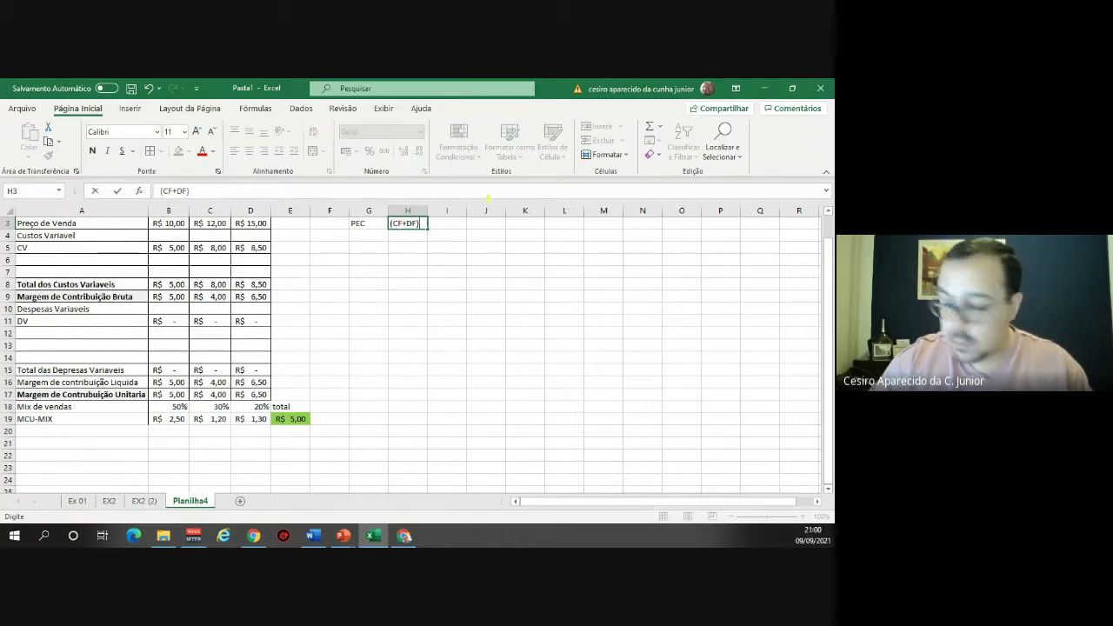
type("/M")
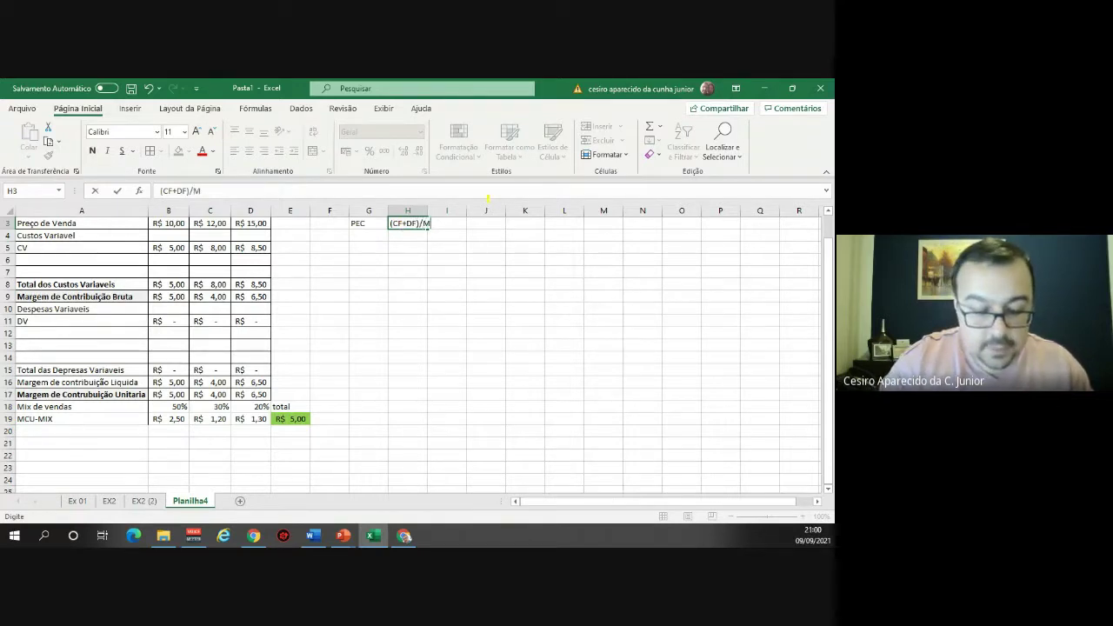
type("CU mix")
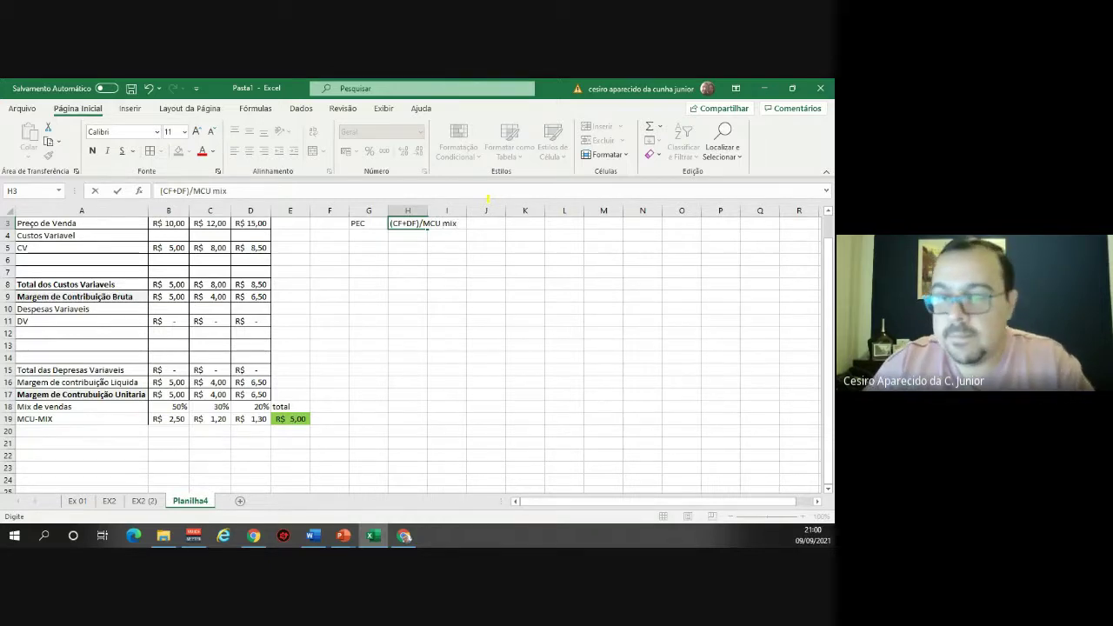
key("Return")
key("Down")
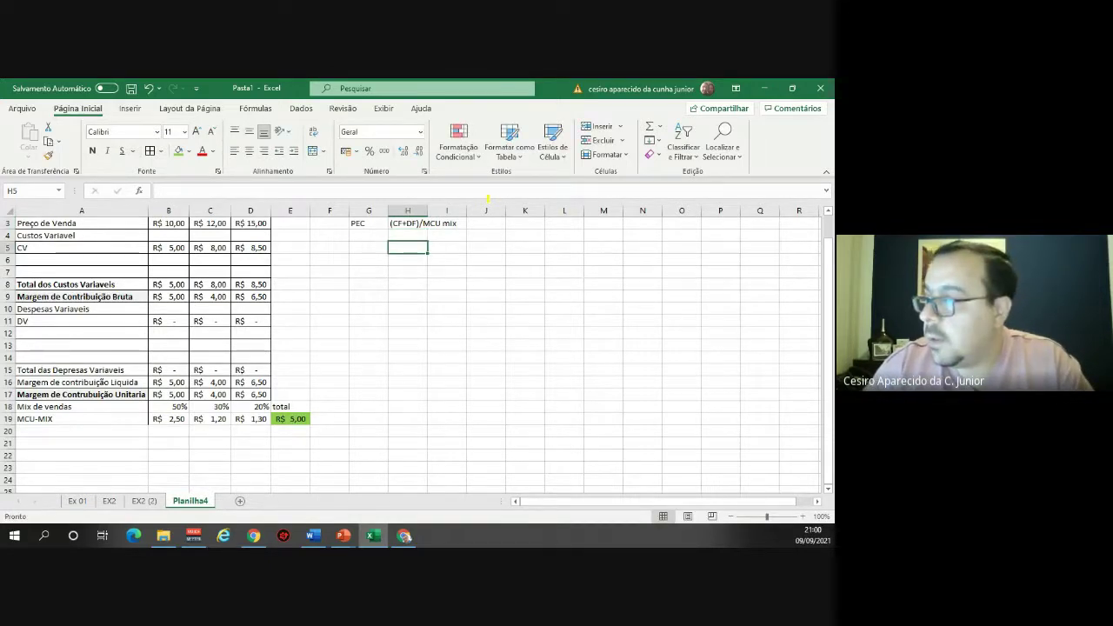
Calculate the break-even quantity in H5 with the formula =1000000/5.
key("Left")
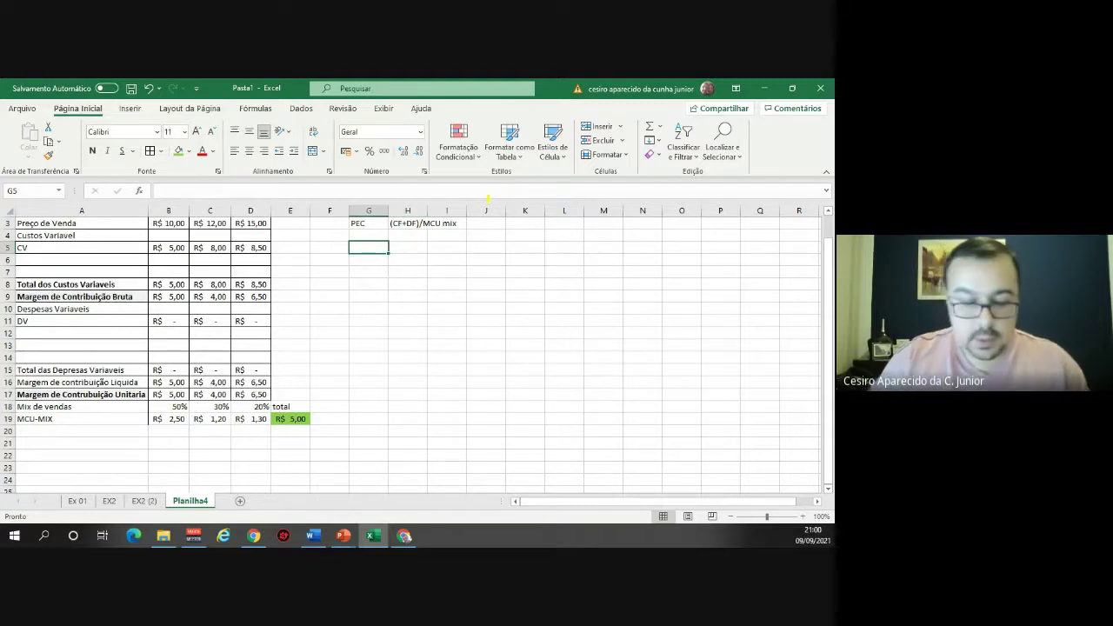
key("Right")
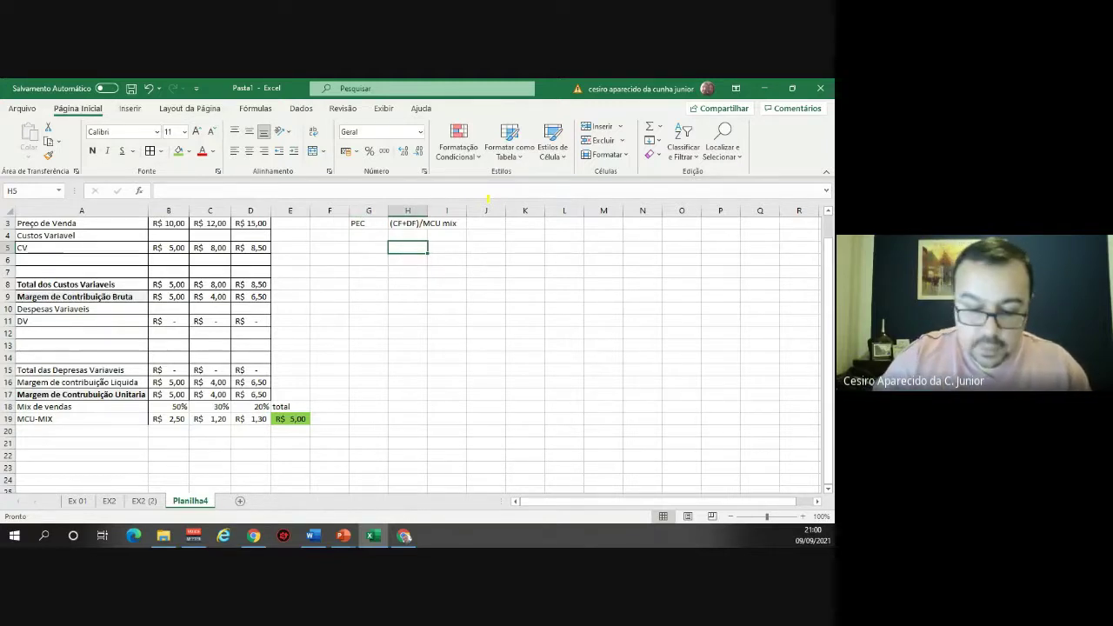
type("=10")
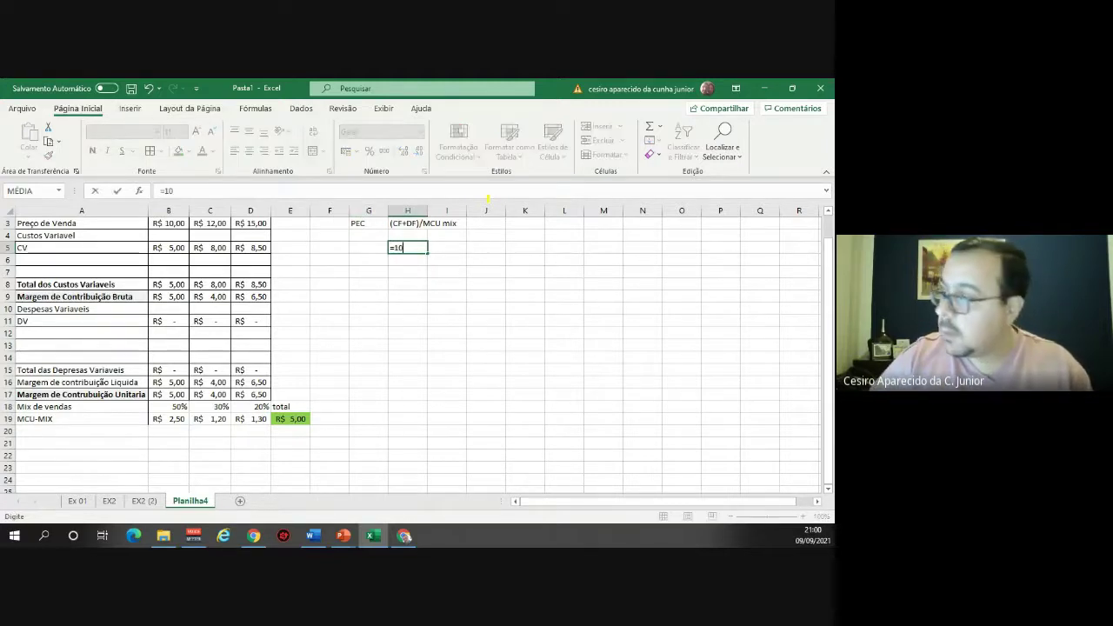
type("00000")
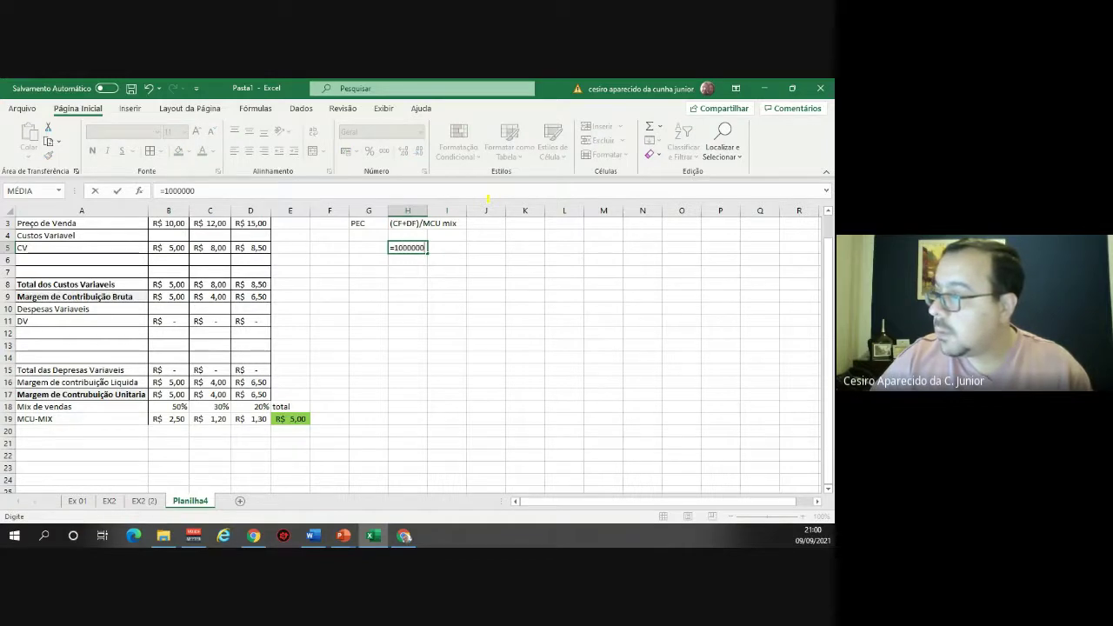
type("/")
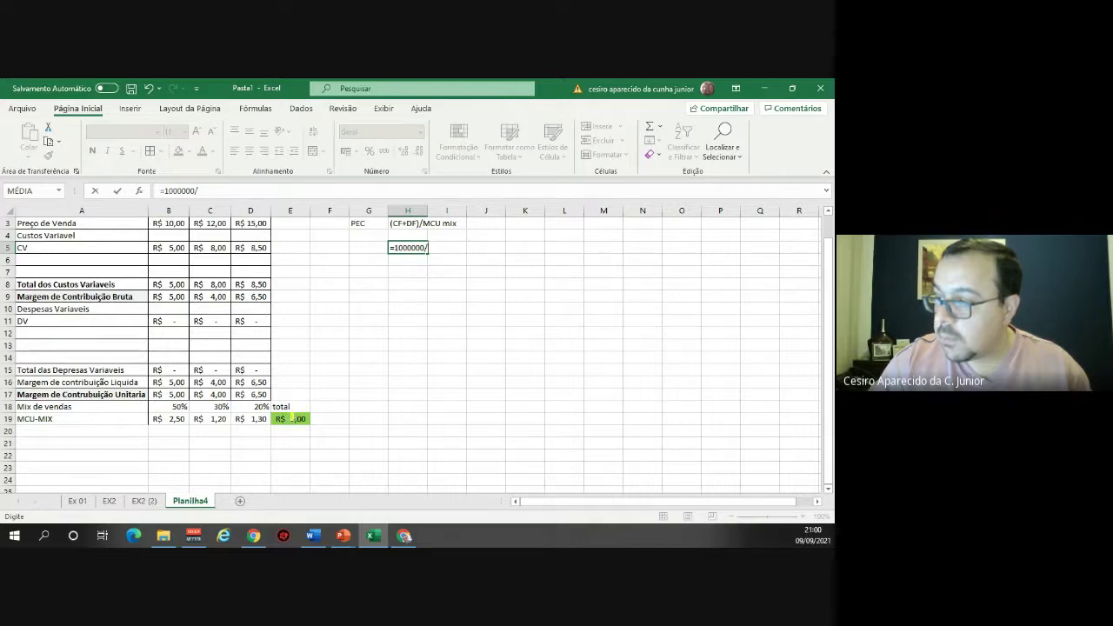
type("5")
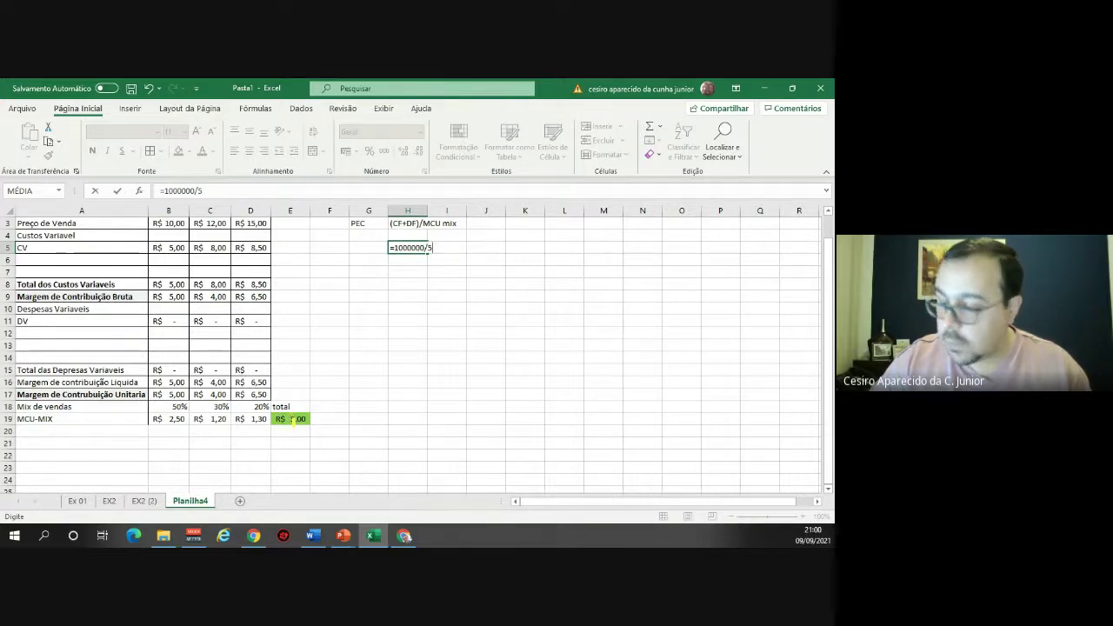
key("Return")
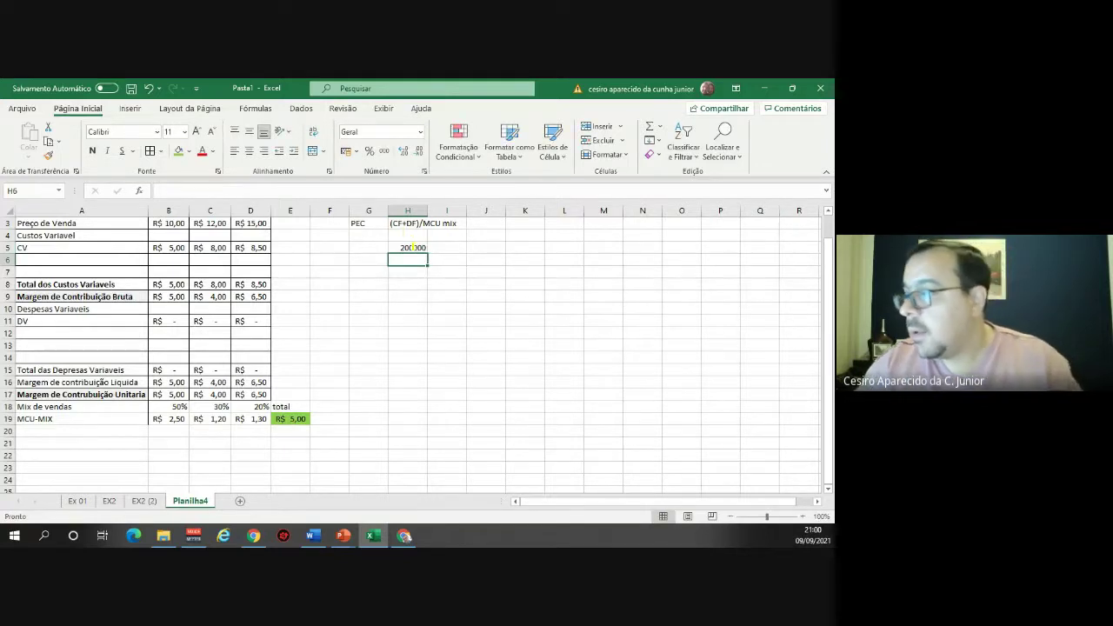
left_click(413, 248)
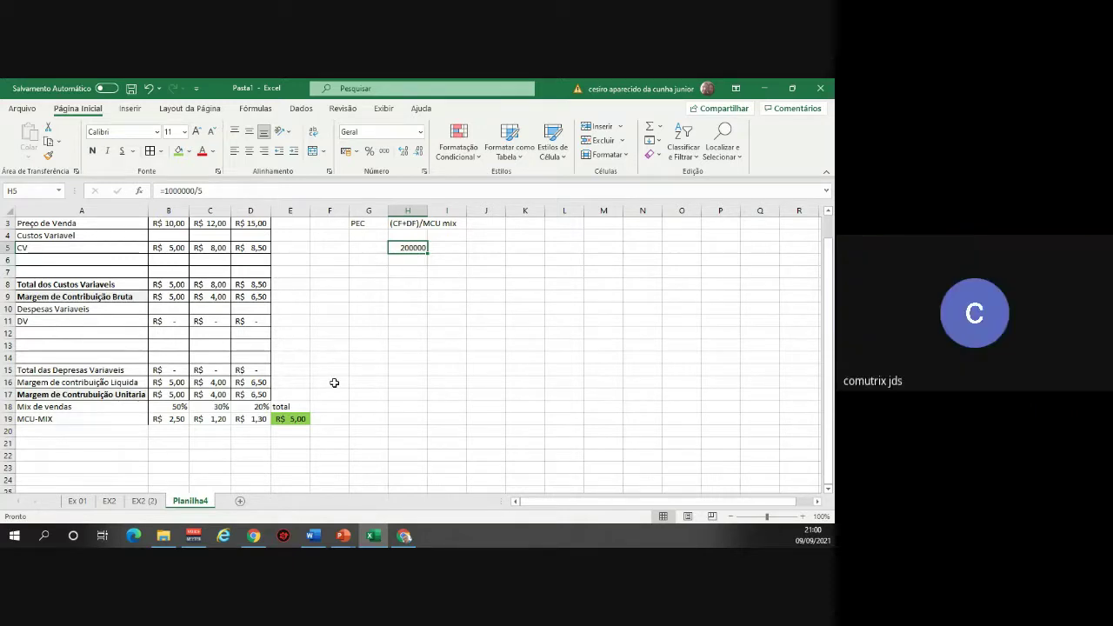
Label the break-even quantity with "unidade" in I5.
left_click(458, 250)
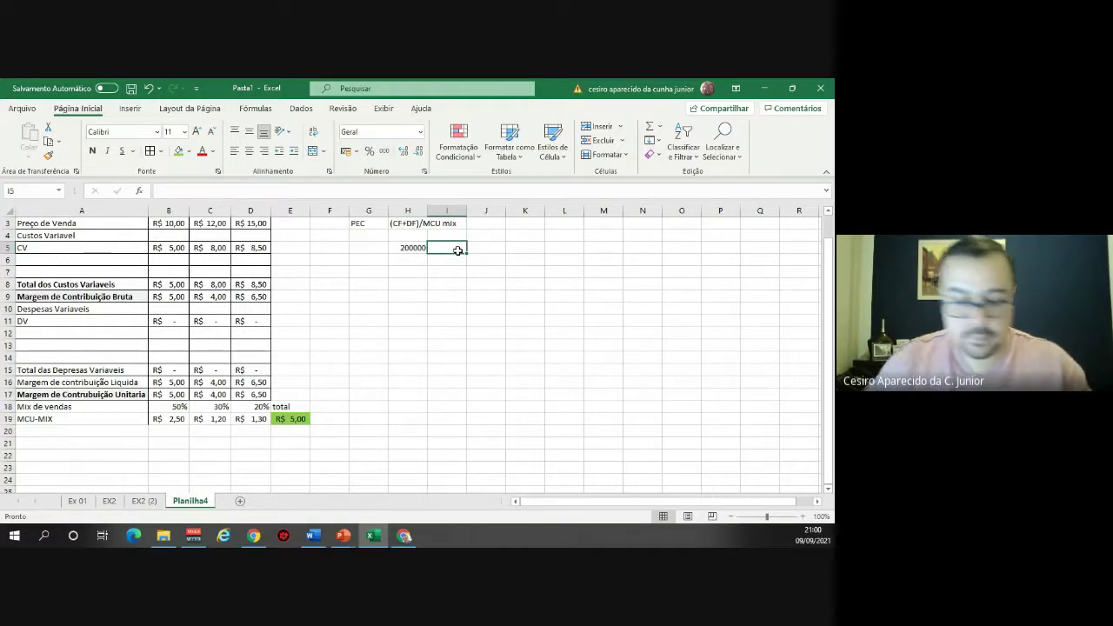
type("unidades")
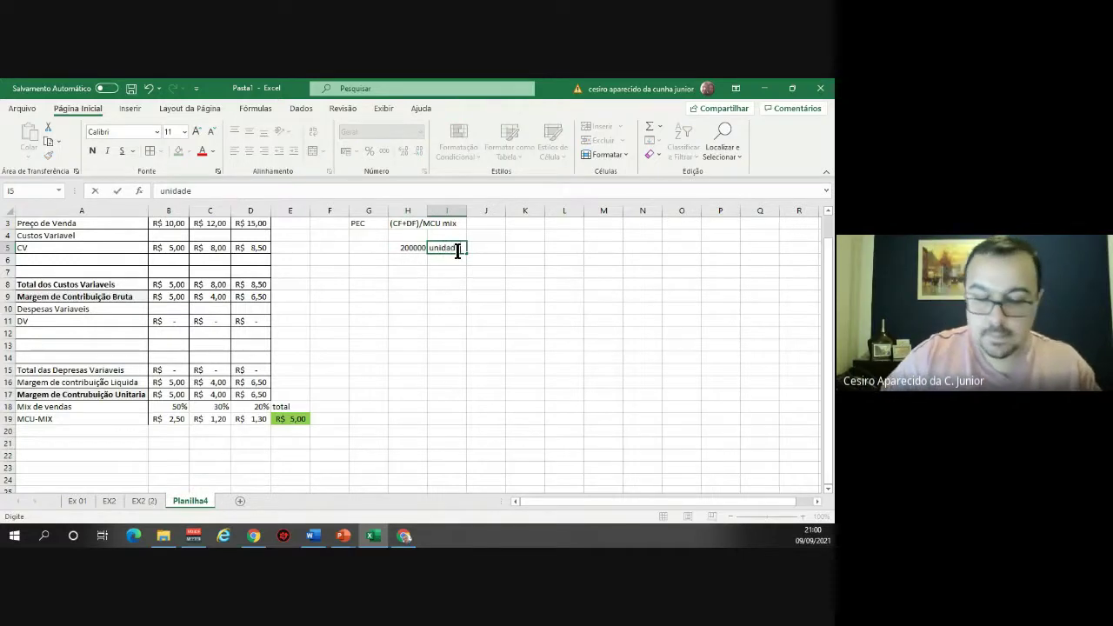
key("Return")
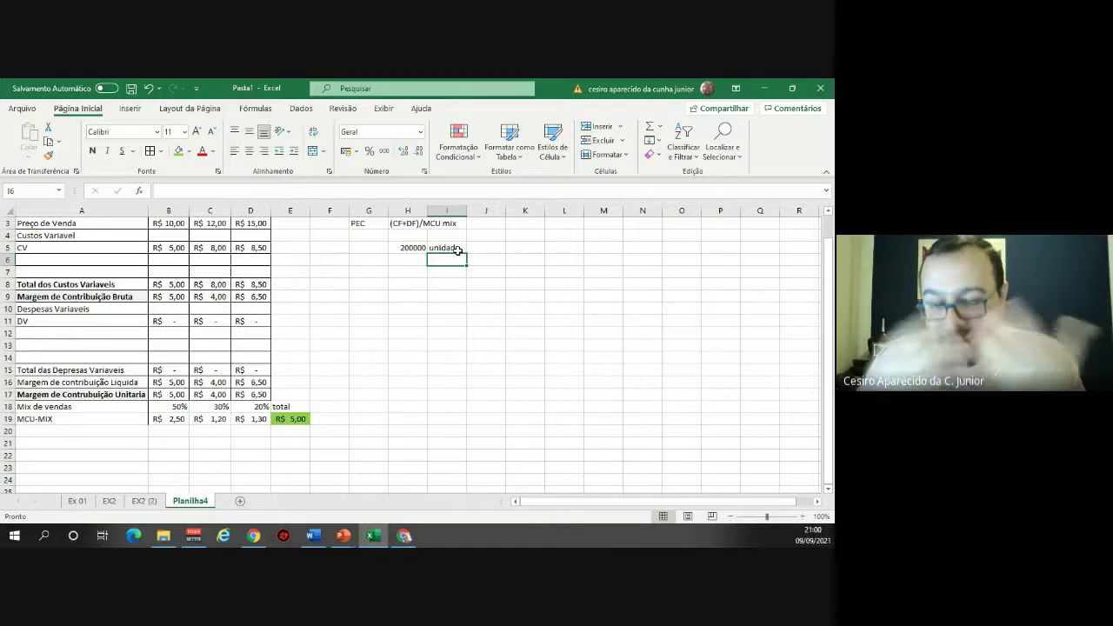
left_click(414, 244)
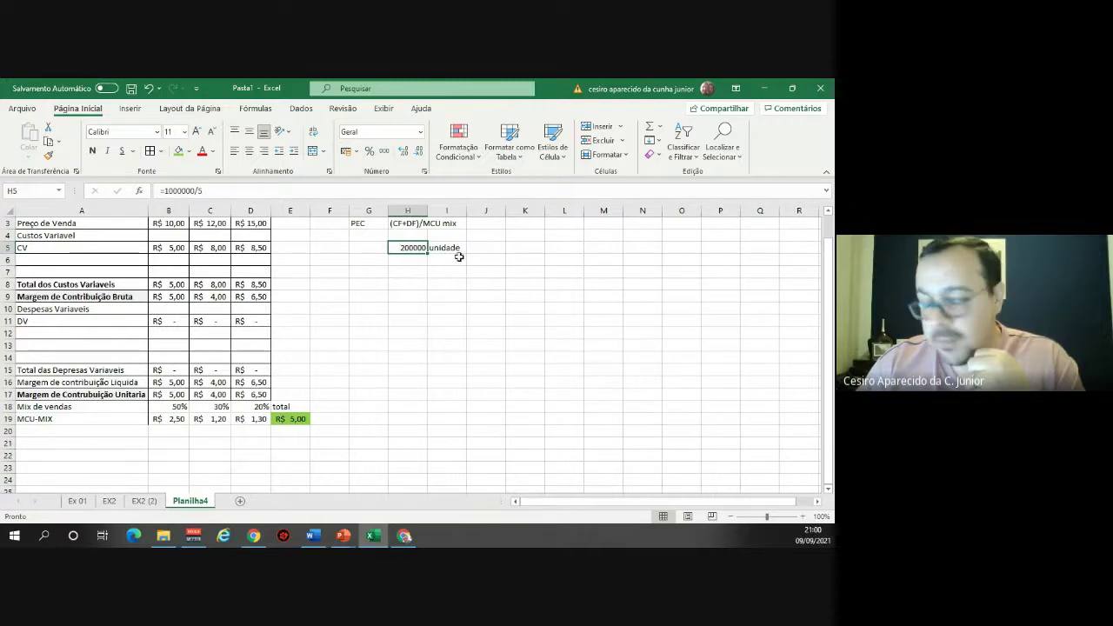
Add the heading "Proporção pelo MIX" in G7 and the row label "Prod. A" in G8.
left_click(383, 271)
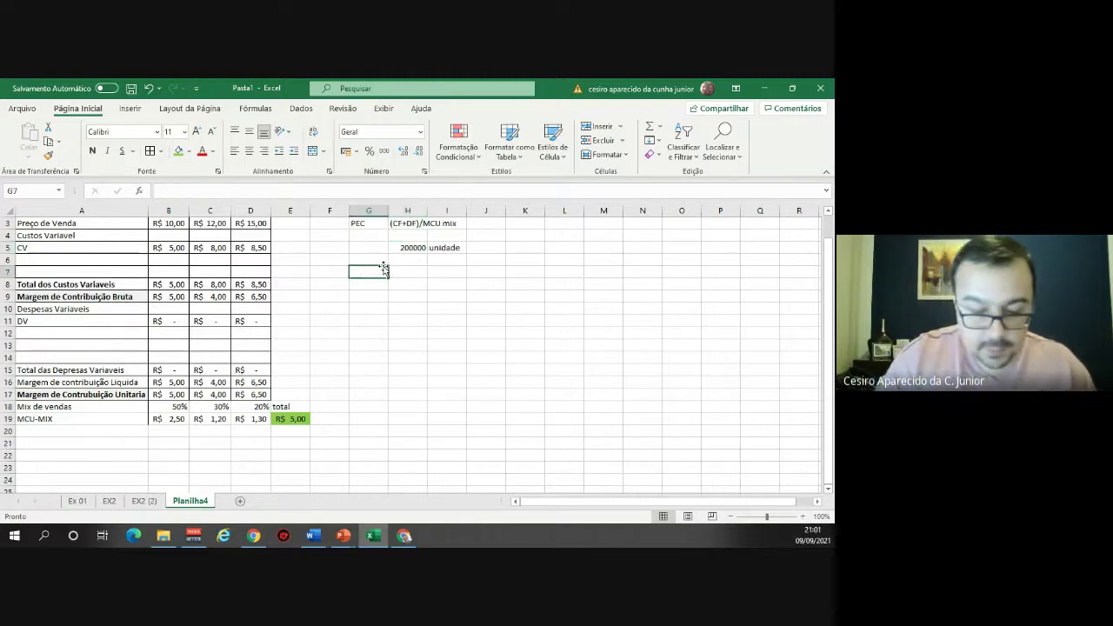
type("Propo")
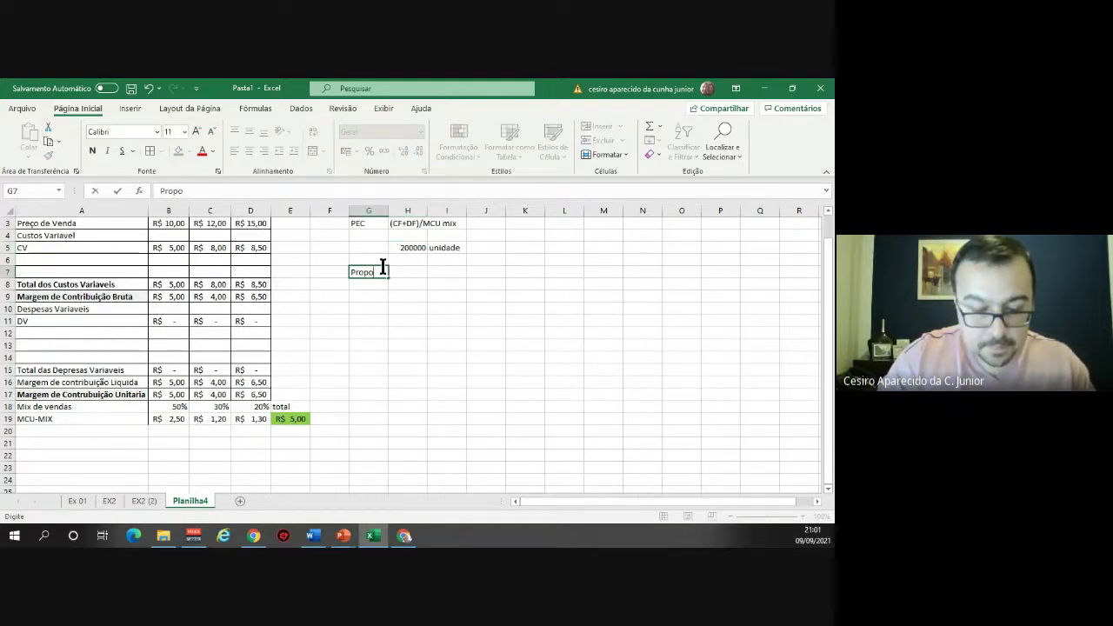
type("rção")
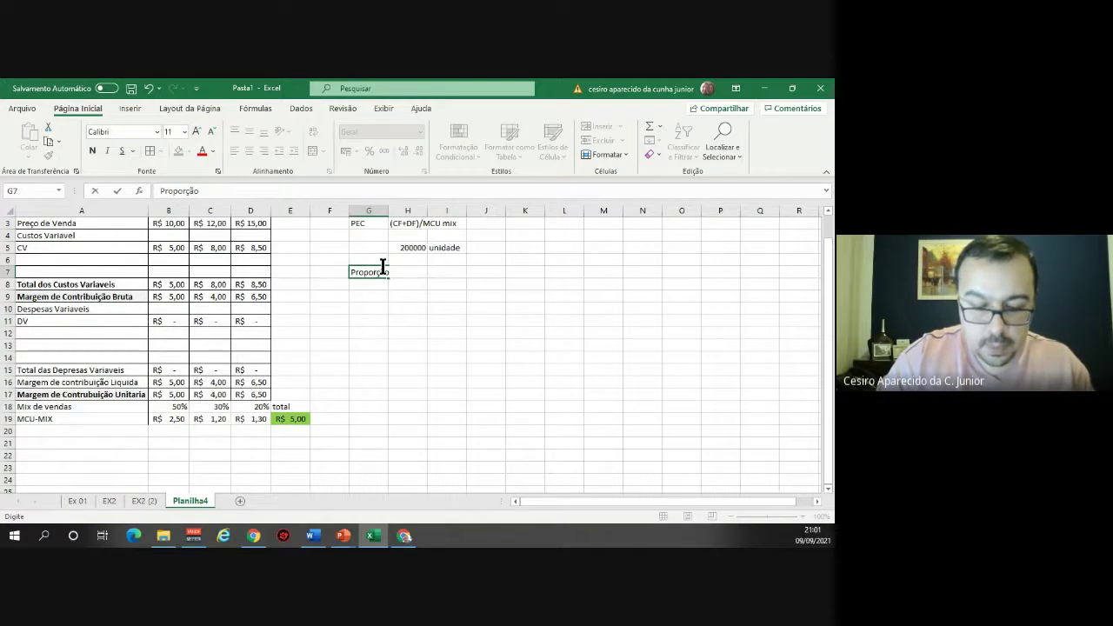
type(" pelo MIX")
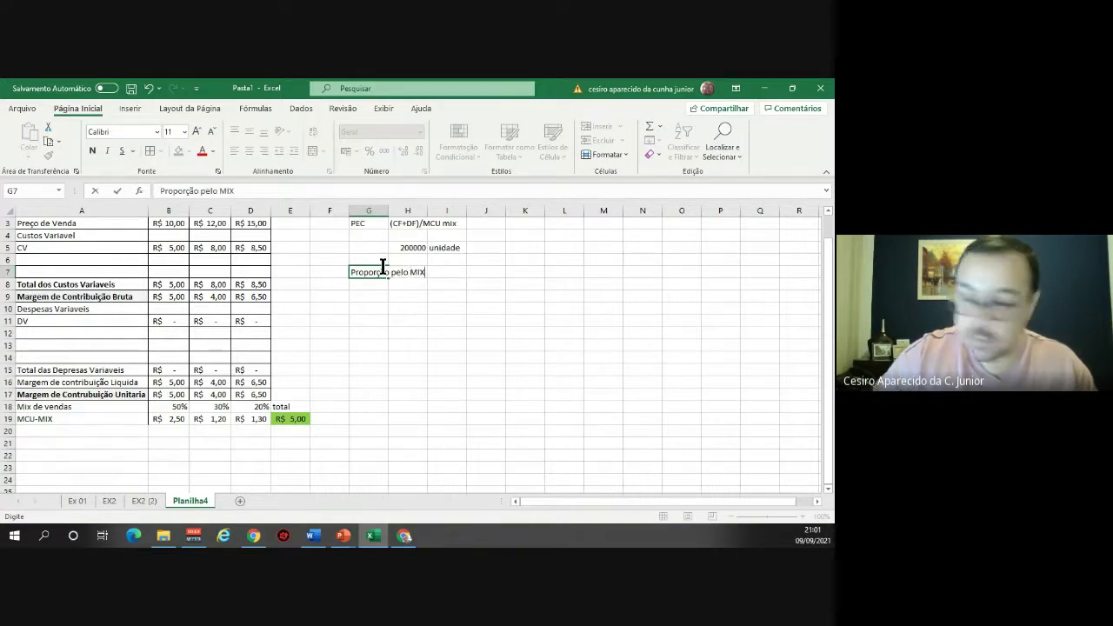
key("Return")
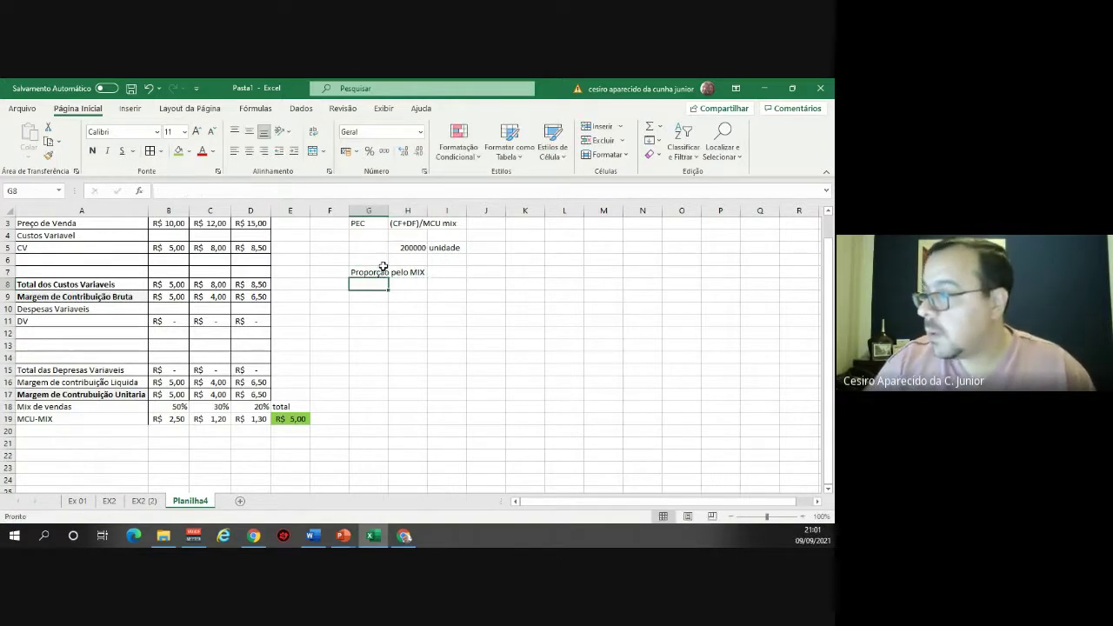
type("P")
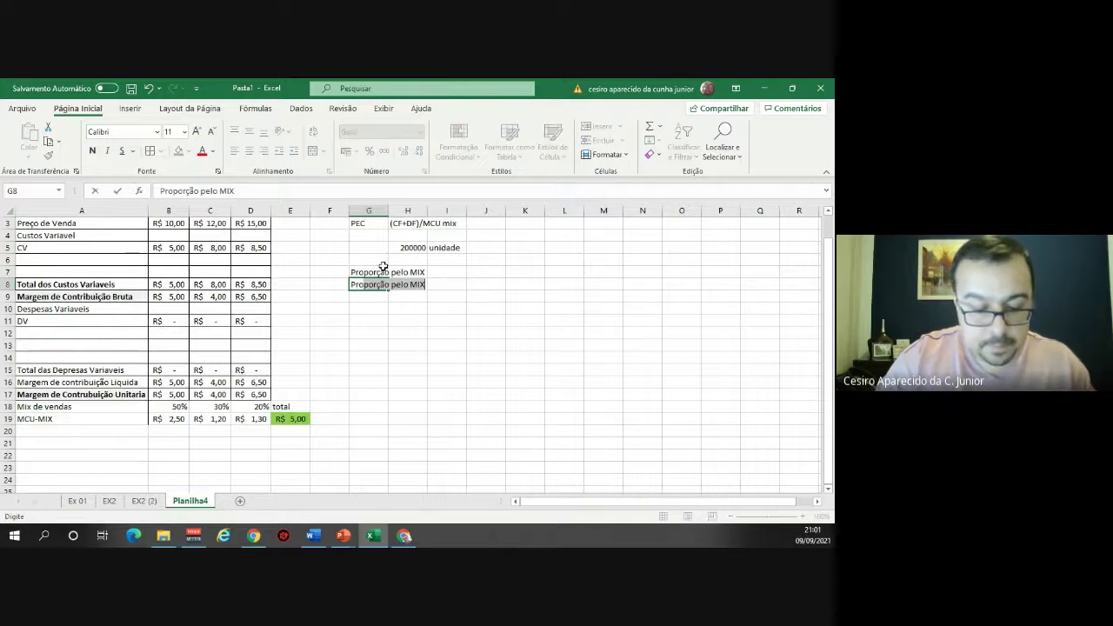
type("rod. A")
key("Tab")
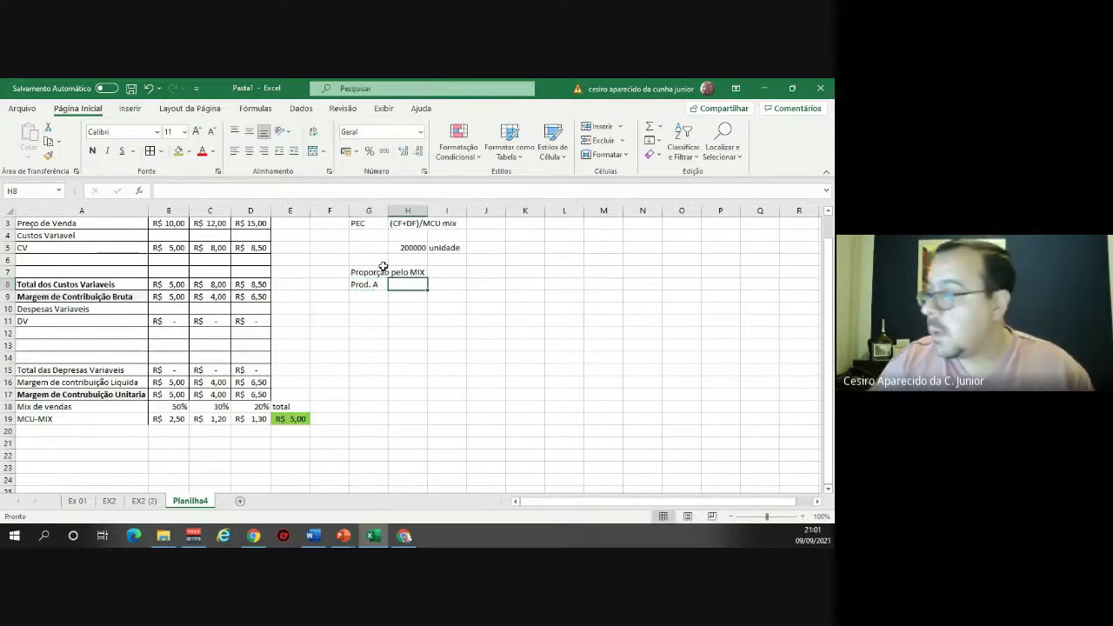
Calculate product A's share of the break-even quantity in H8 with the formula =H5*B18.
type("=")
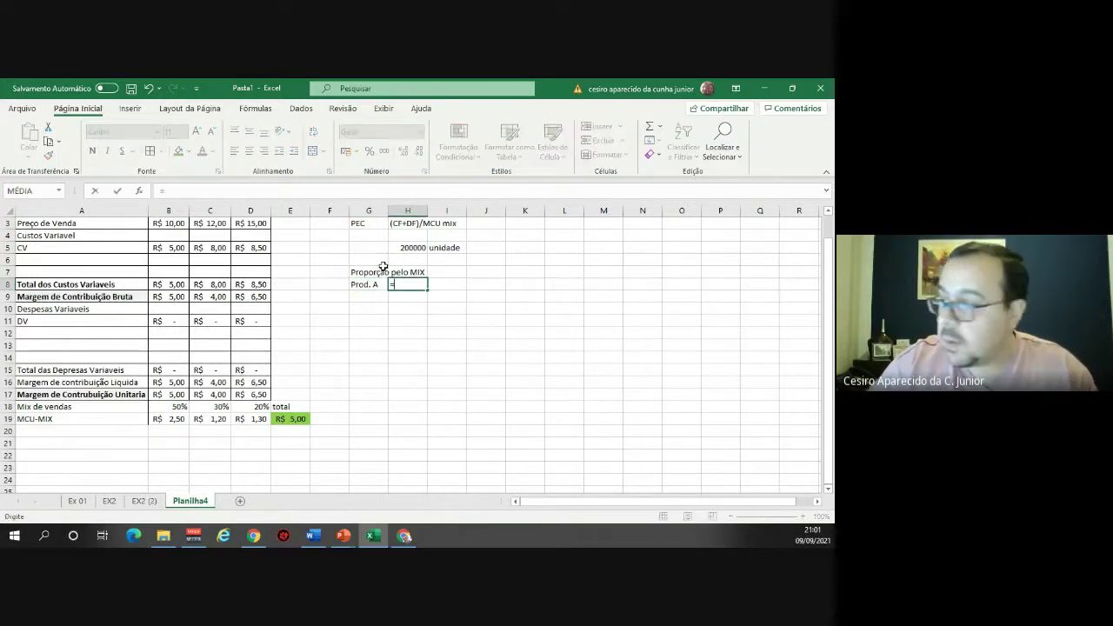
key("Up")
key("Up")
key("Up")
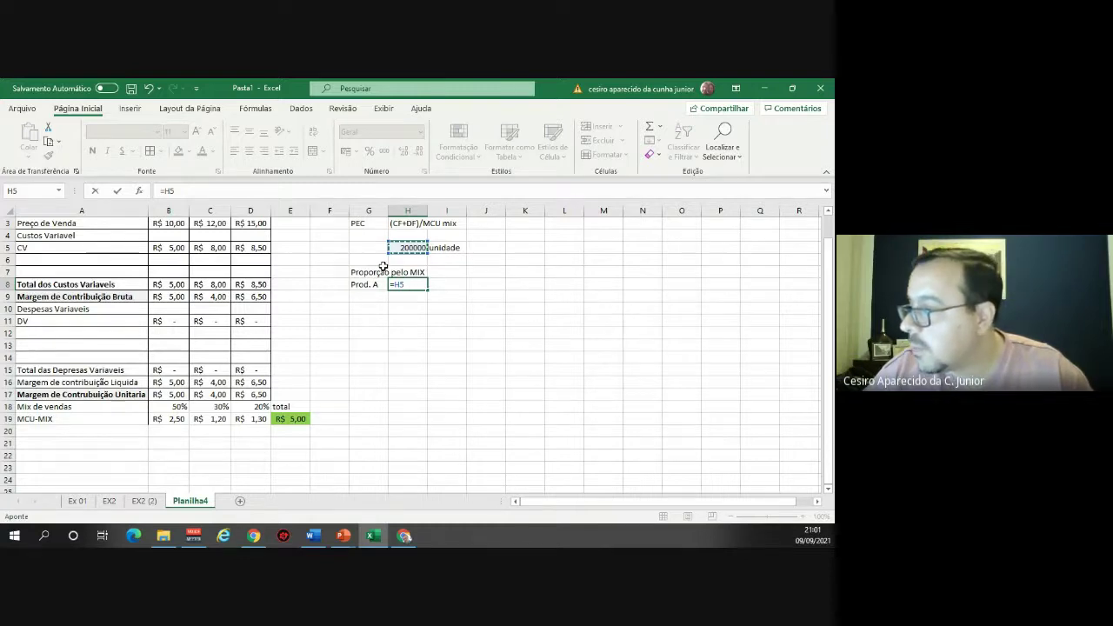
type("*")
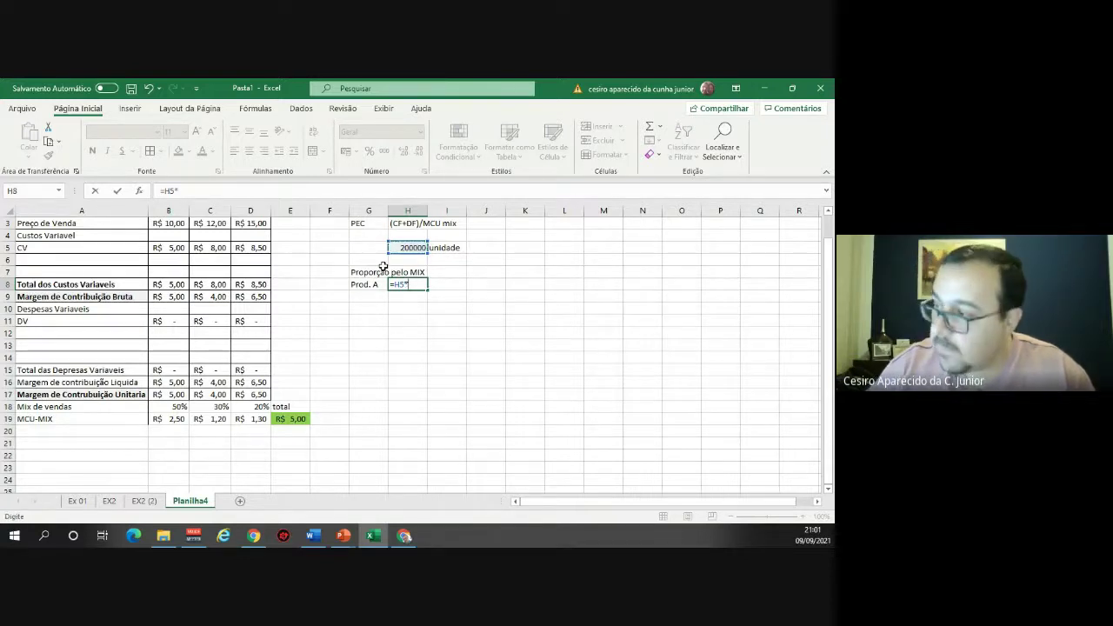
left_click(174, 409)
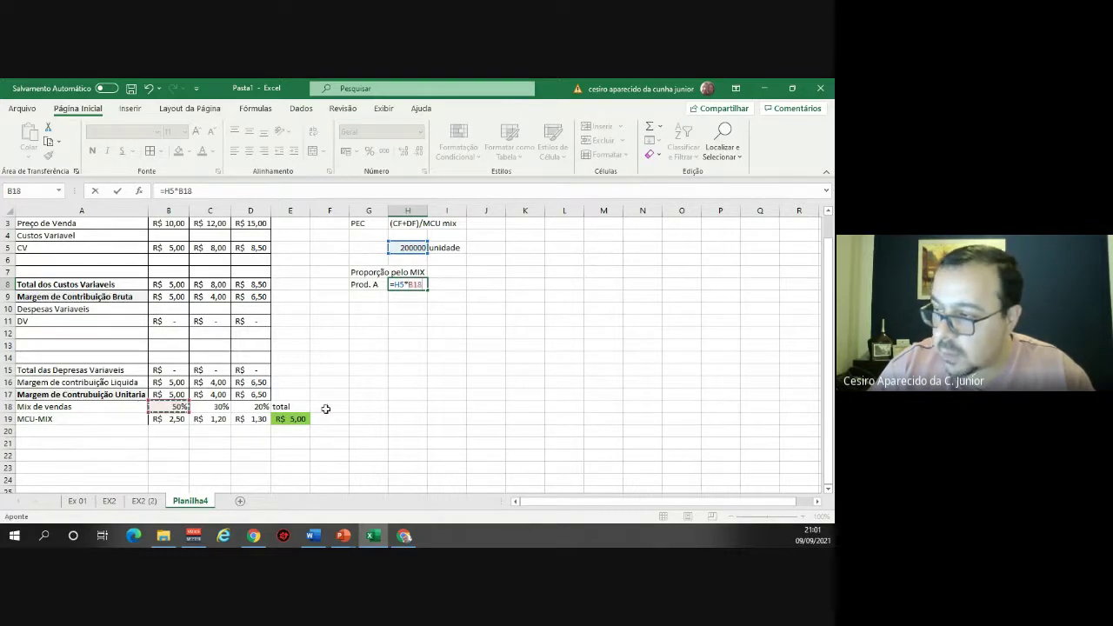
key("Return")
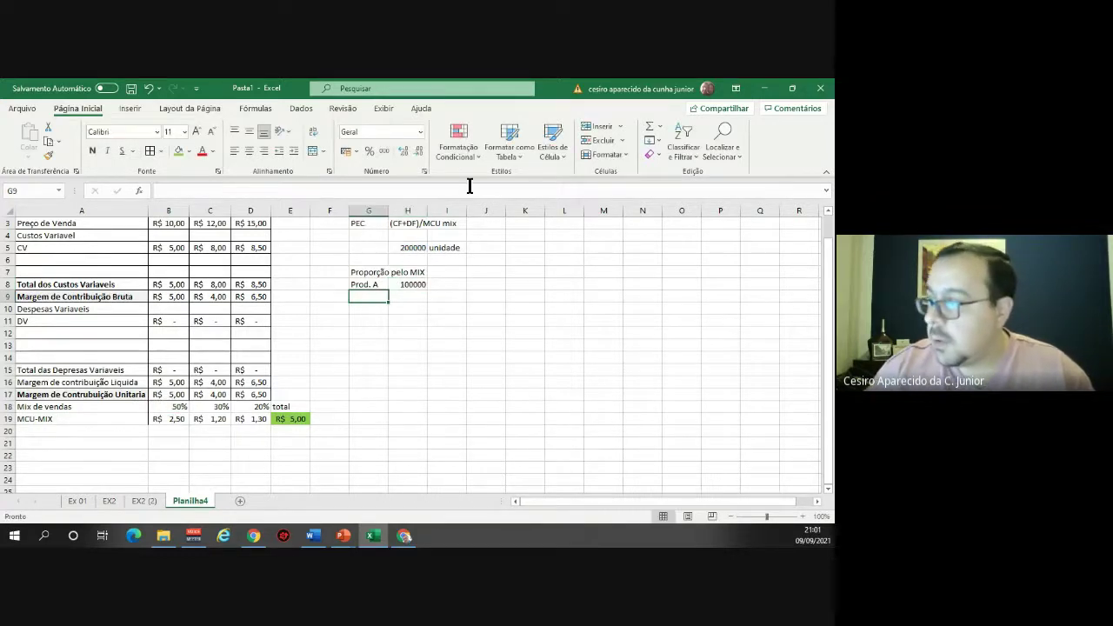
Format product A's quantity in H8 with a thousands separator and no decimal places.
left_click(421, 285)
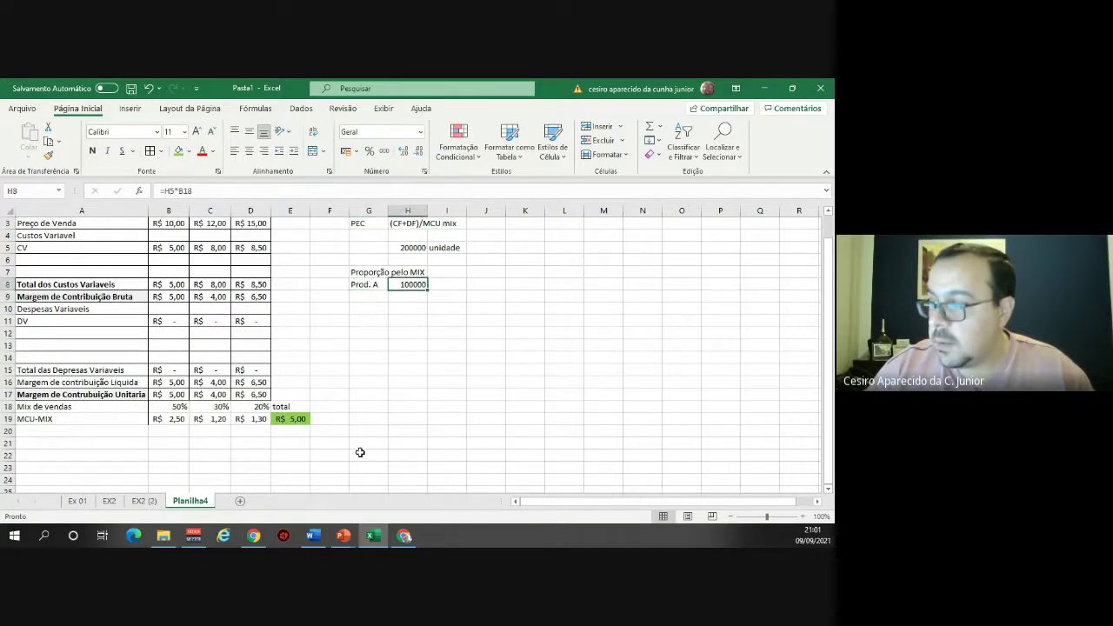
left_click(385, 154)
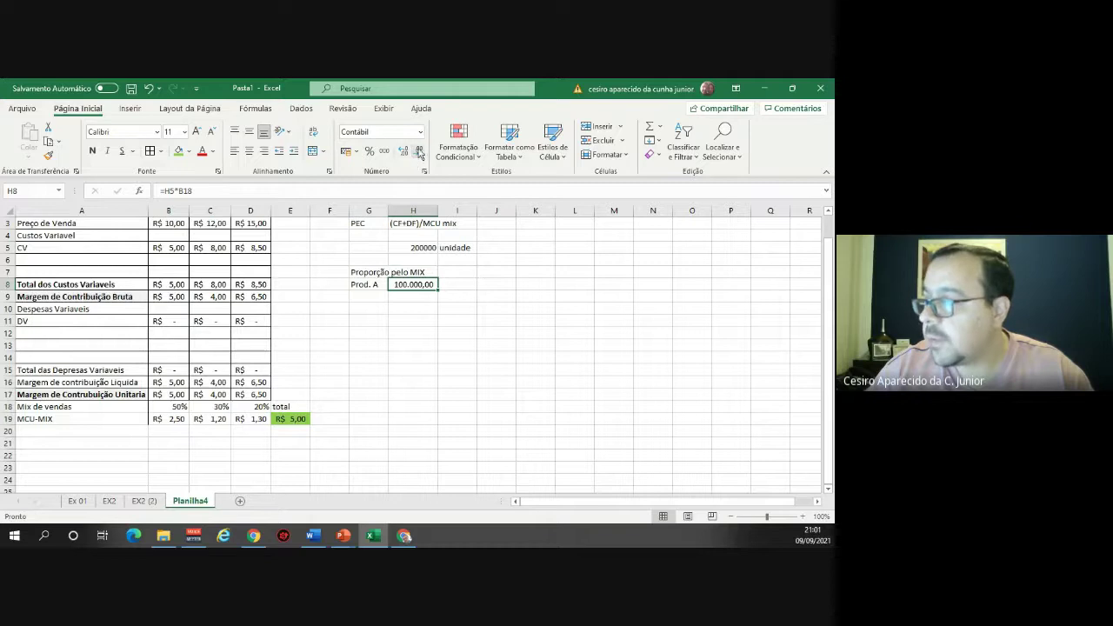
double_click(419, 153)
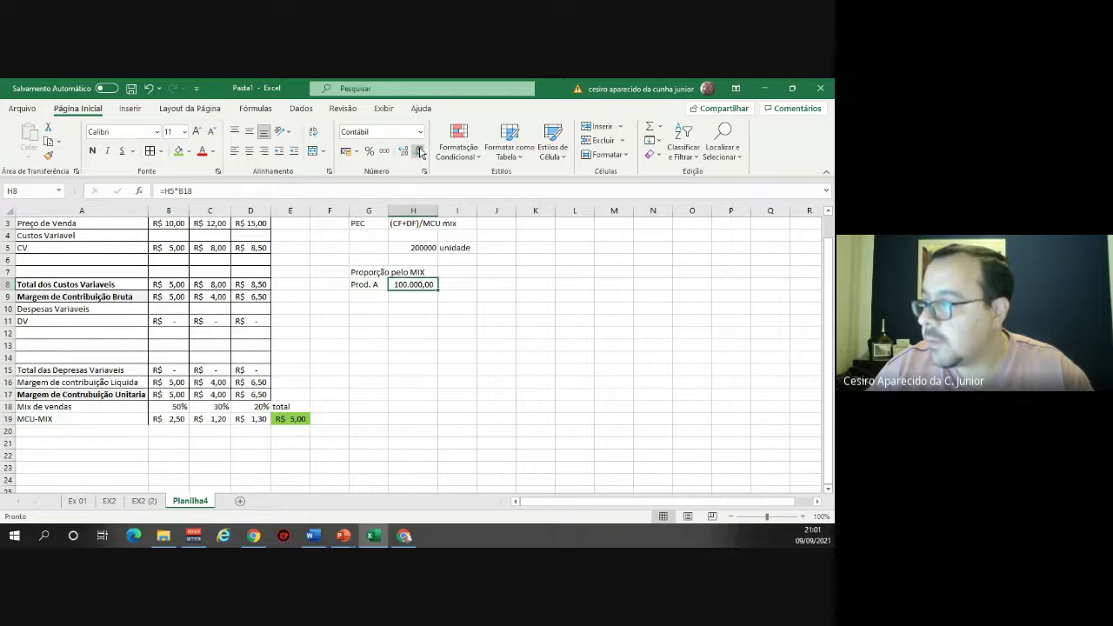
Add the row label "Prod B" in G9 below the product A label.
left_click(364, 297)
type("Pr")
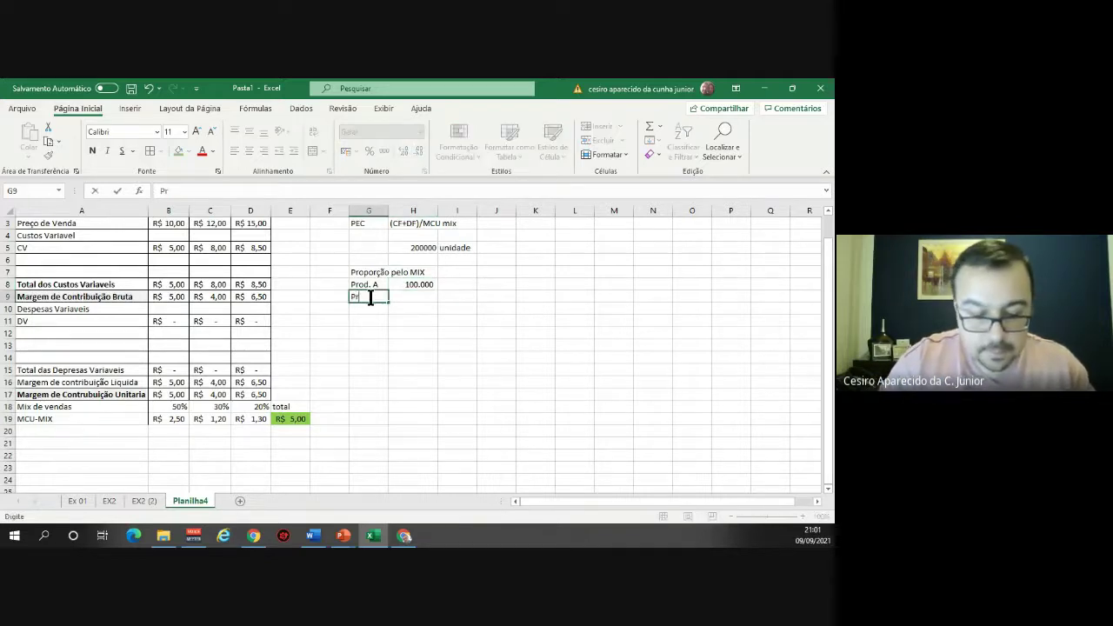
type("od. A")
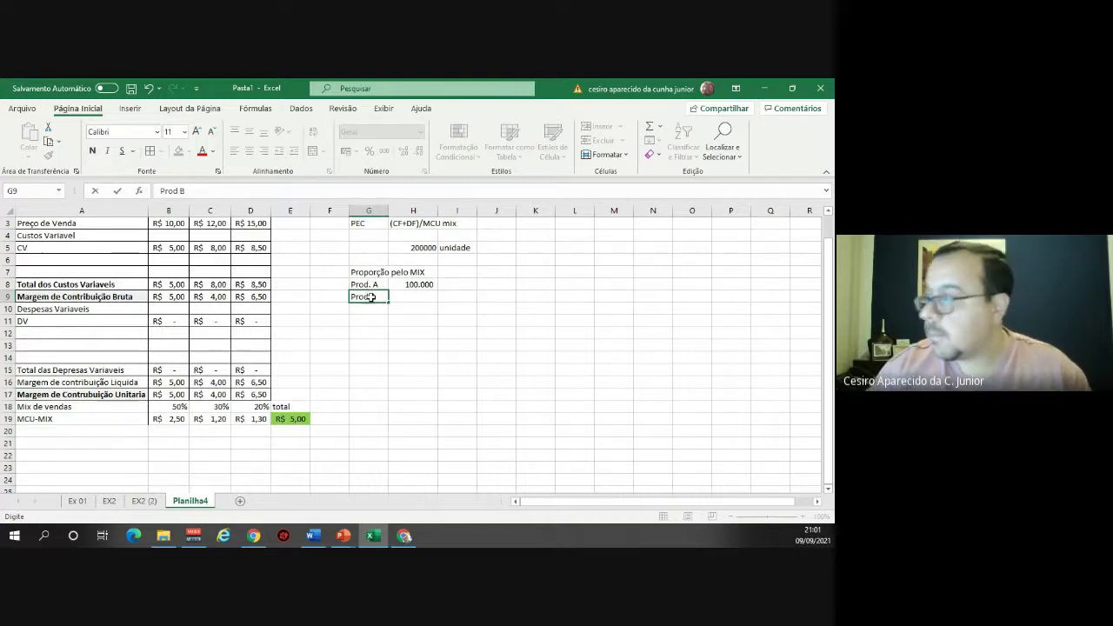
key("Tab")
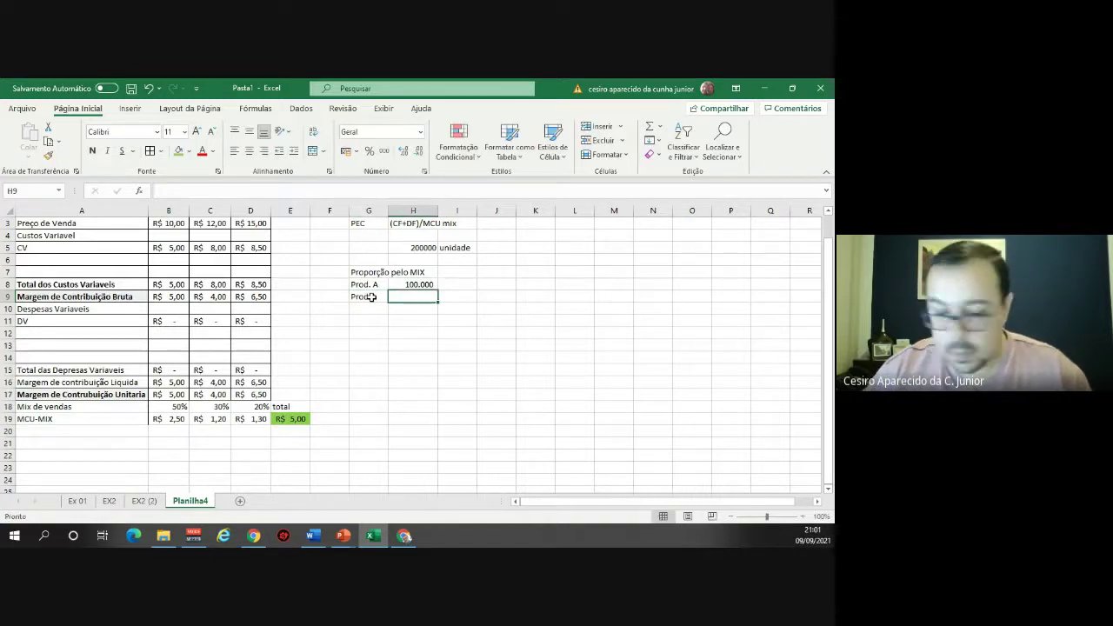
left_click(426, 247)
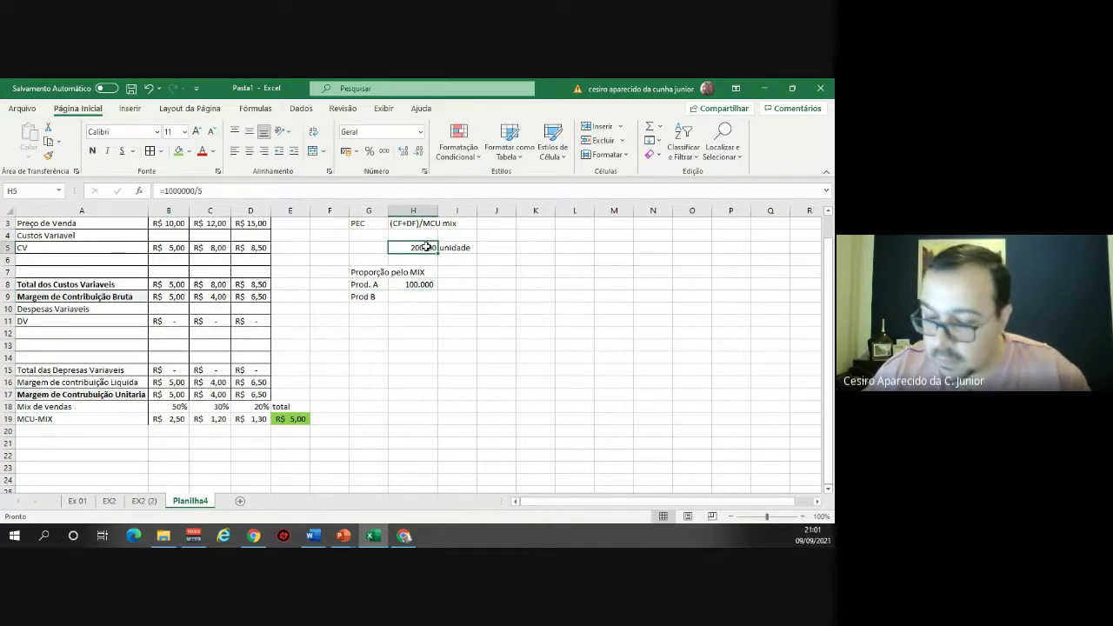
type("=")
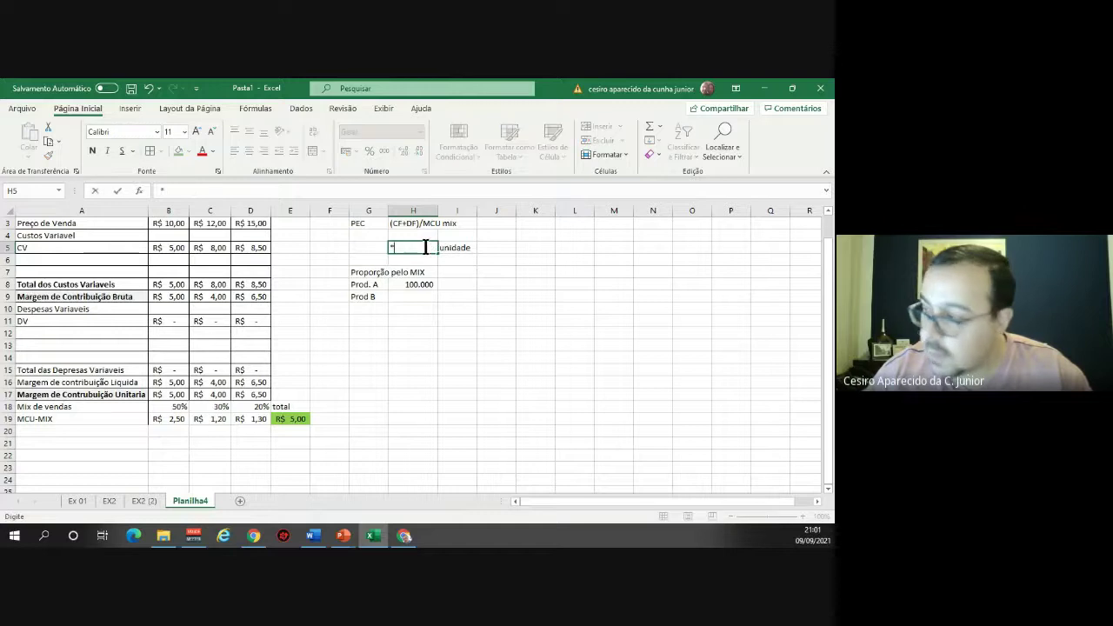
left_click(220, 406)
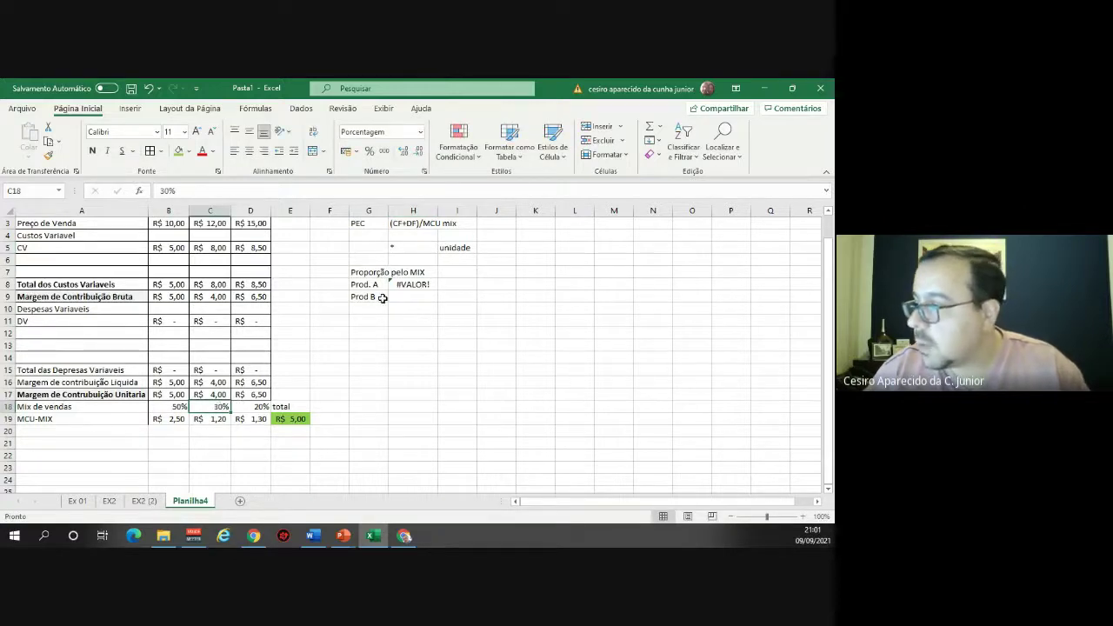
left_click(149, 89)
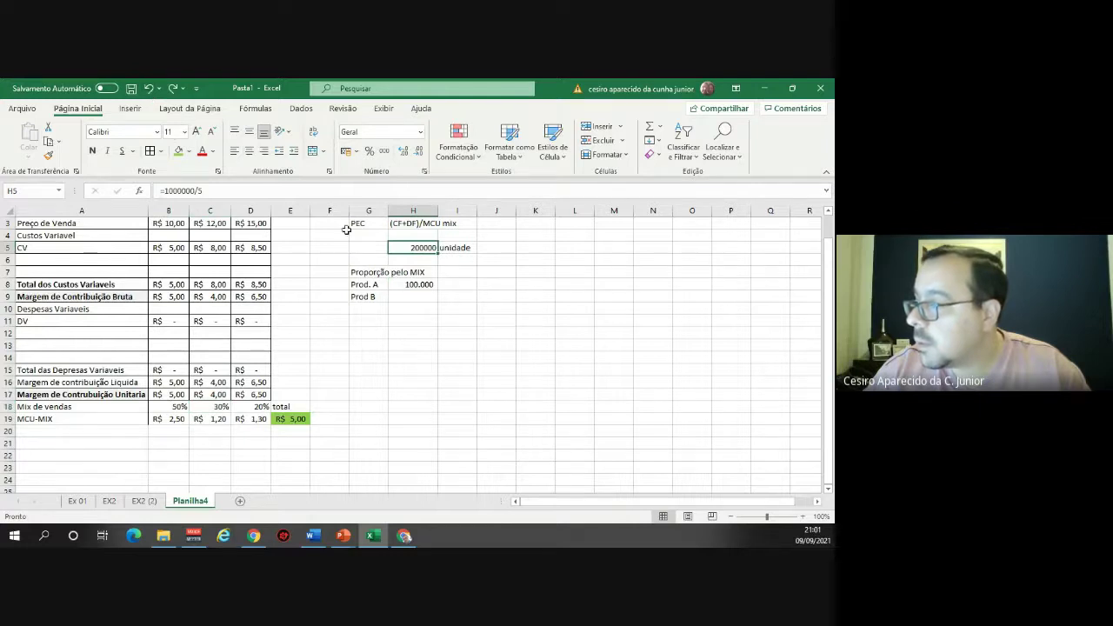
Calculate product B's share of the break-even quantity in H9 with the formula =H5*C18.
left_click(423, 299)
type("=")
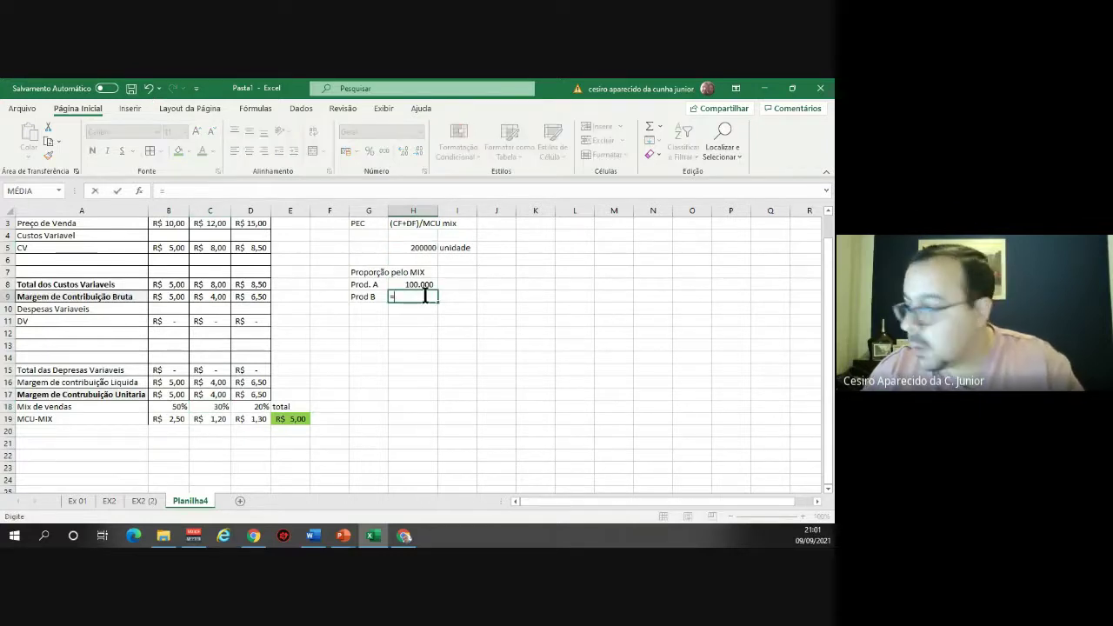
left_click(427, 249)
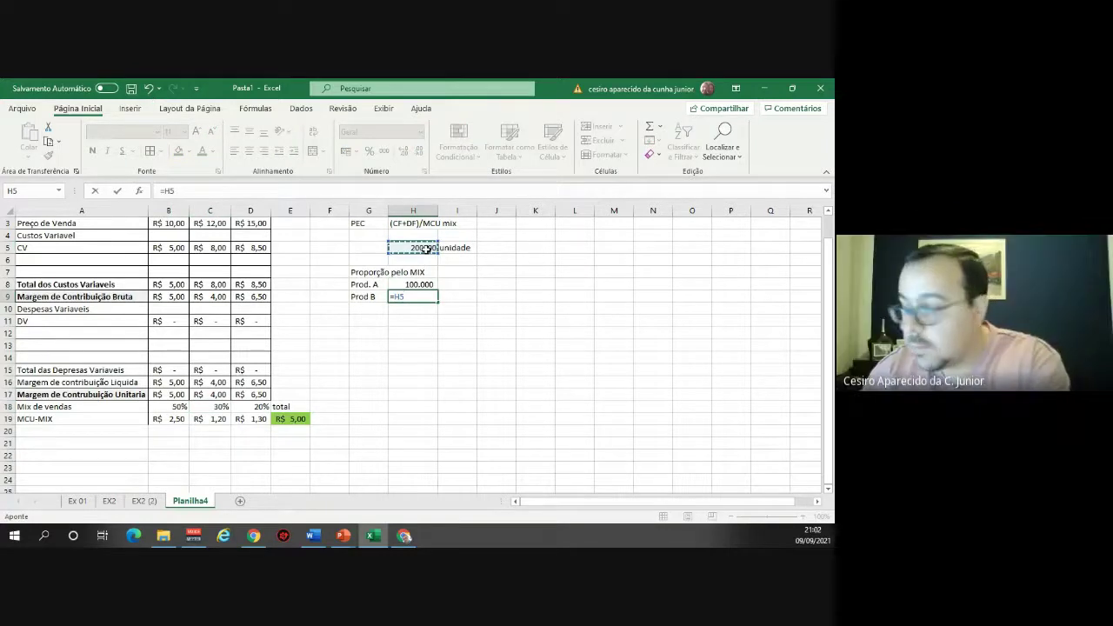
type("*")
left_click(215, 408)
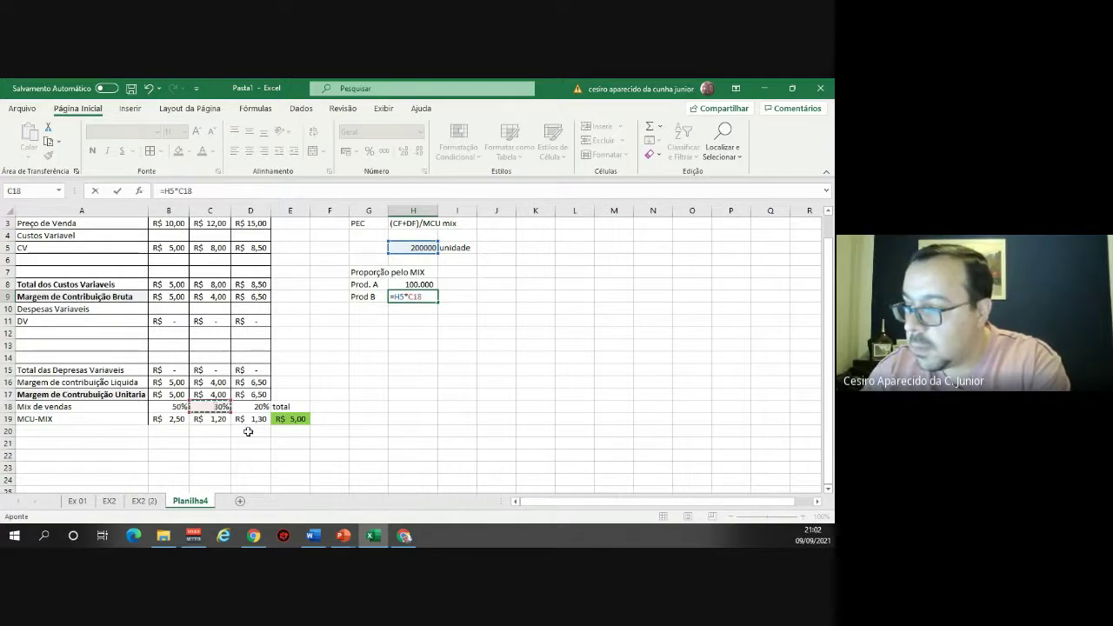
key("Return")
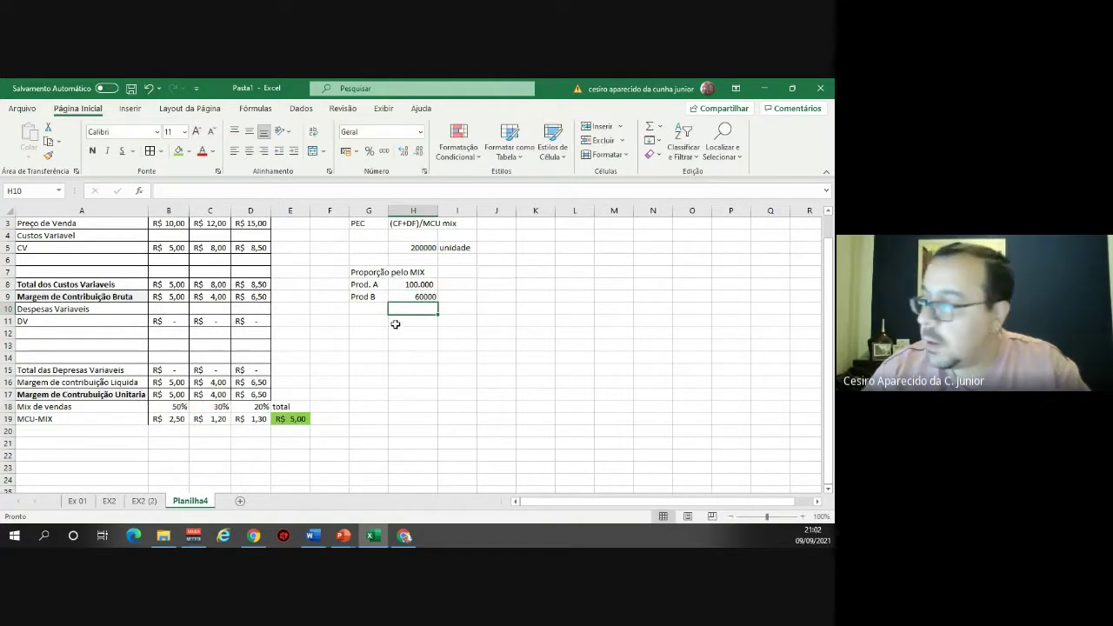
Format product B's quantity in H9 with a thousands separator and no decimal places.
left_click(410, 296)
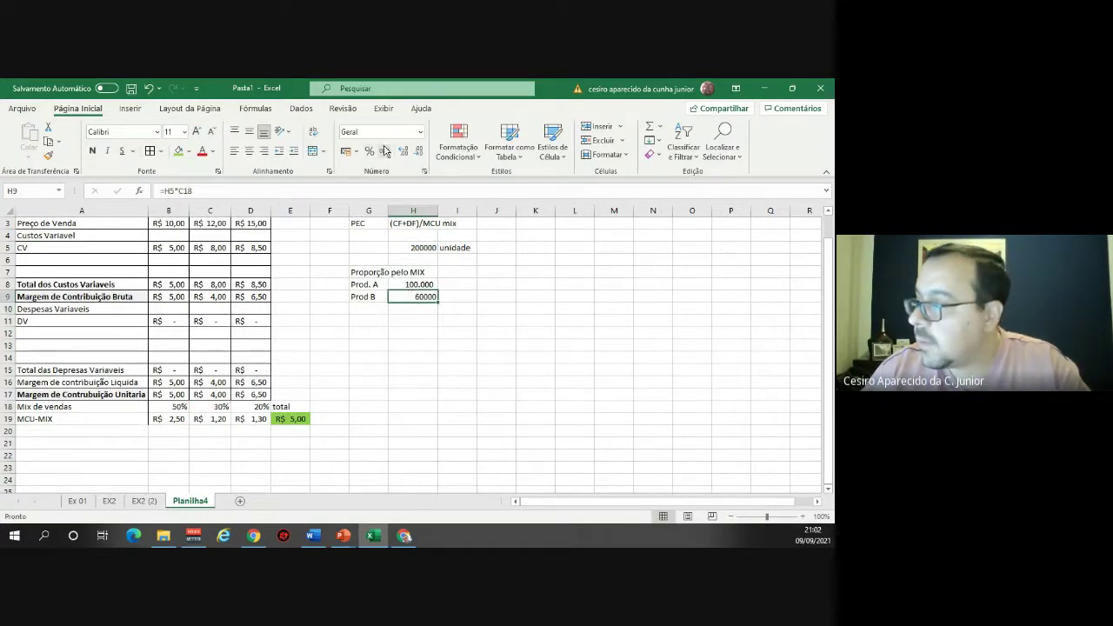
left_click(383, 150)
left_click(403, 151)
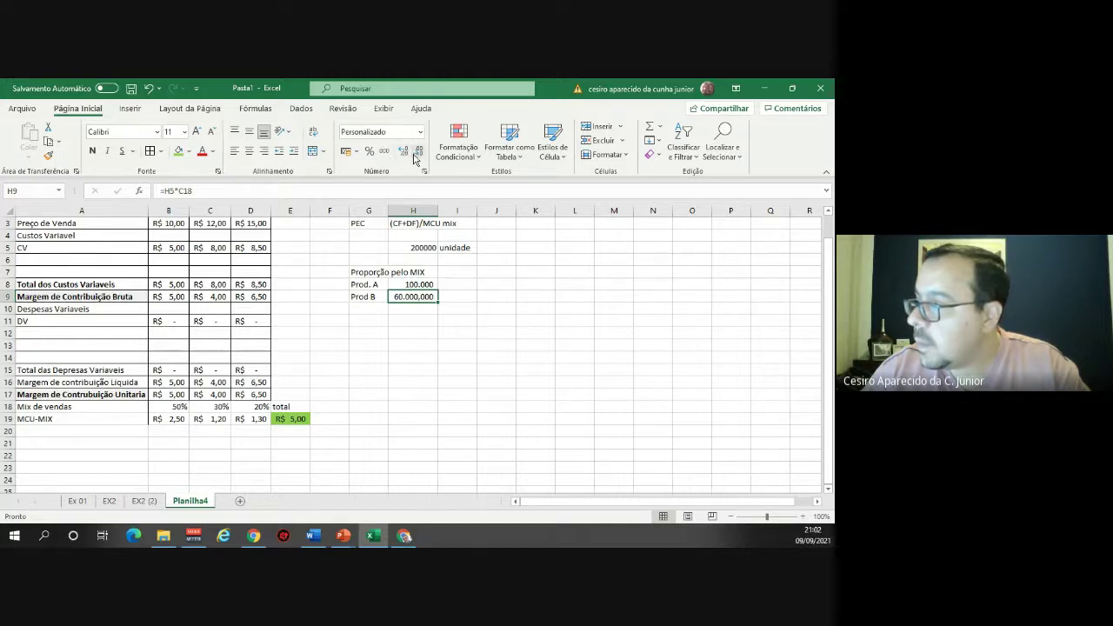
left_click(418, 152)
left_click(419, 151)
left_click(418, 151)
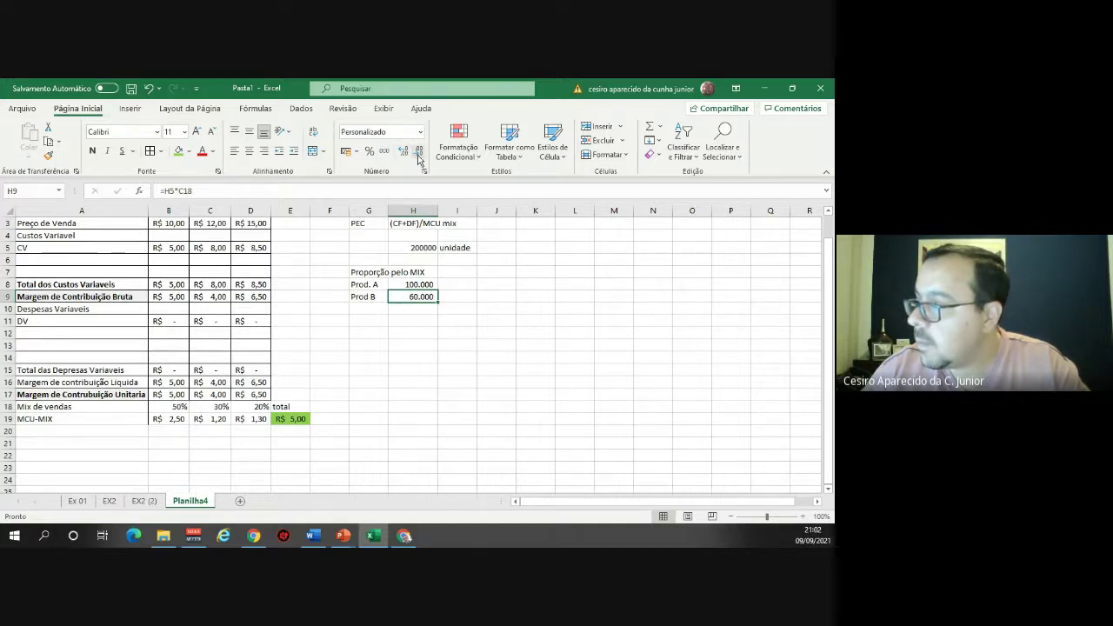
Add the row label "Prod C" in G10 and calculate its share in H10 with the formula =H5*D18.
left_click(375, 311)
type("Prod C")
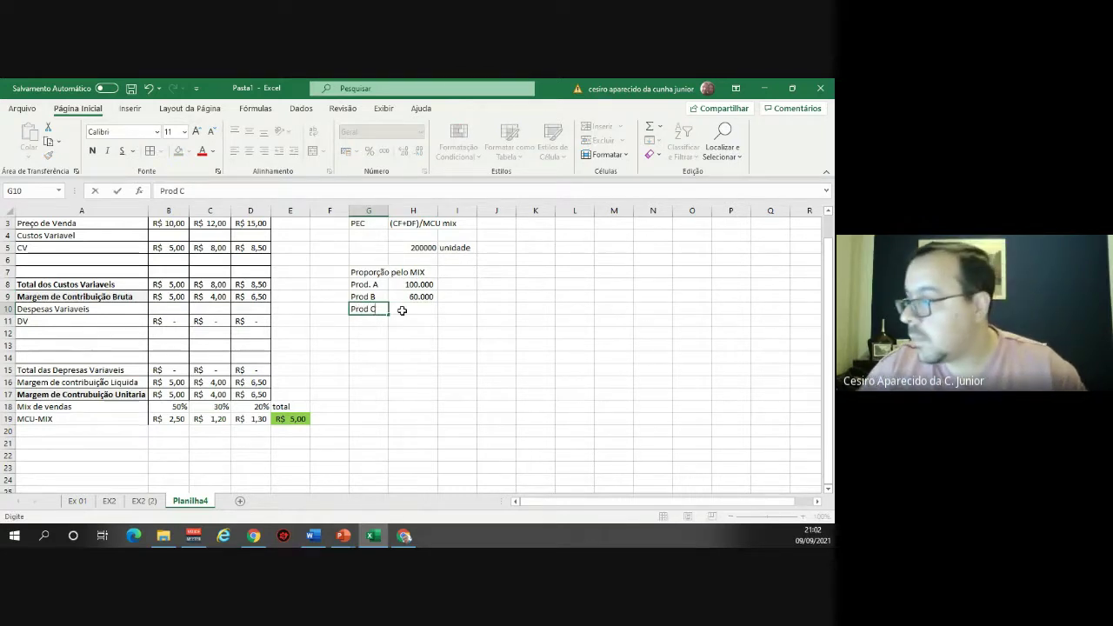
left_click(404, 310)
type("=")
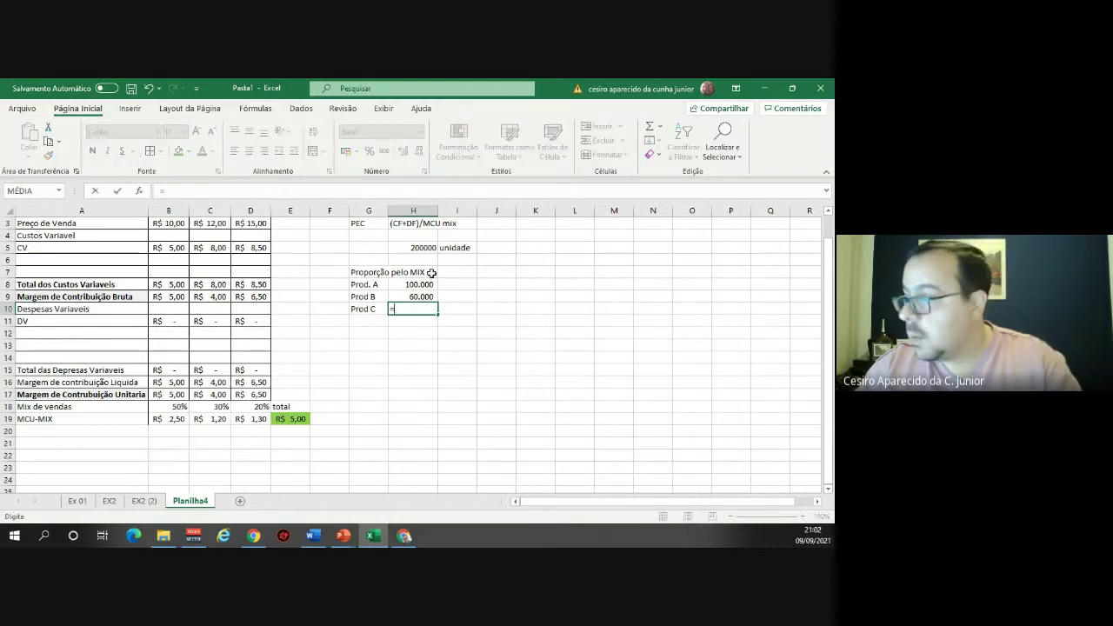
left_click(429, 248)
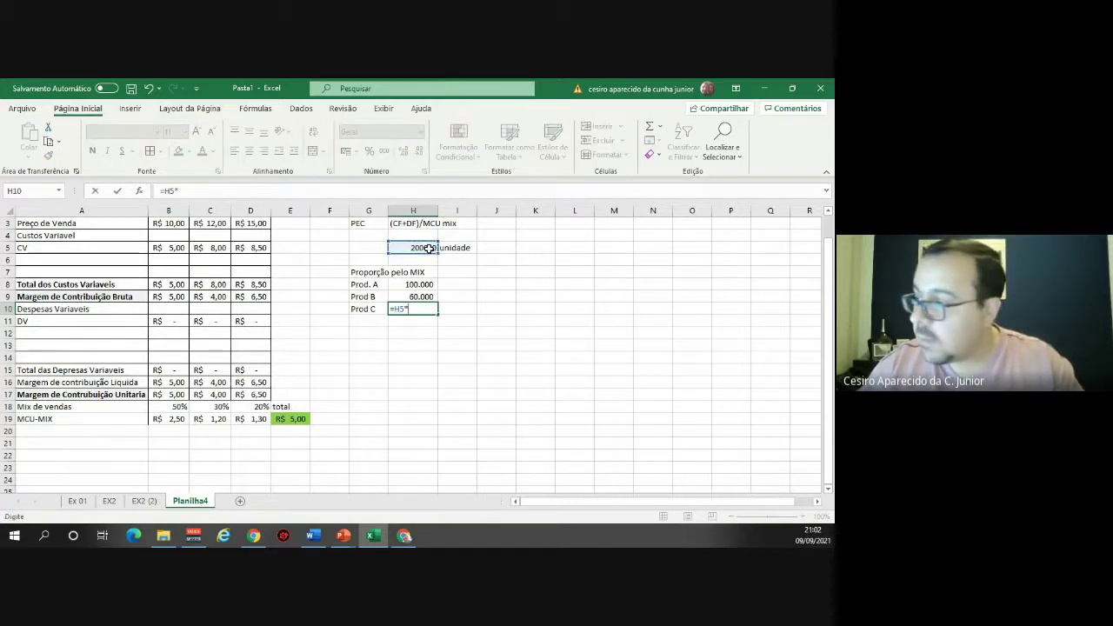
type("*")
left_click(252, 408)
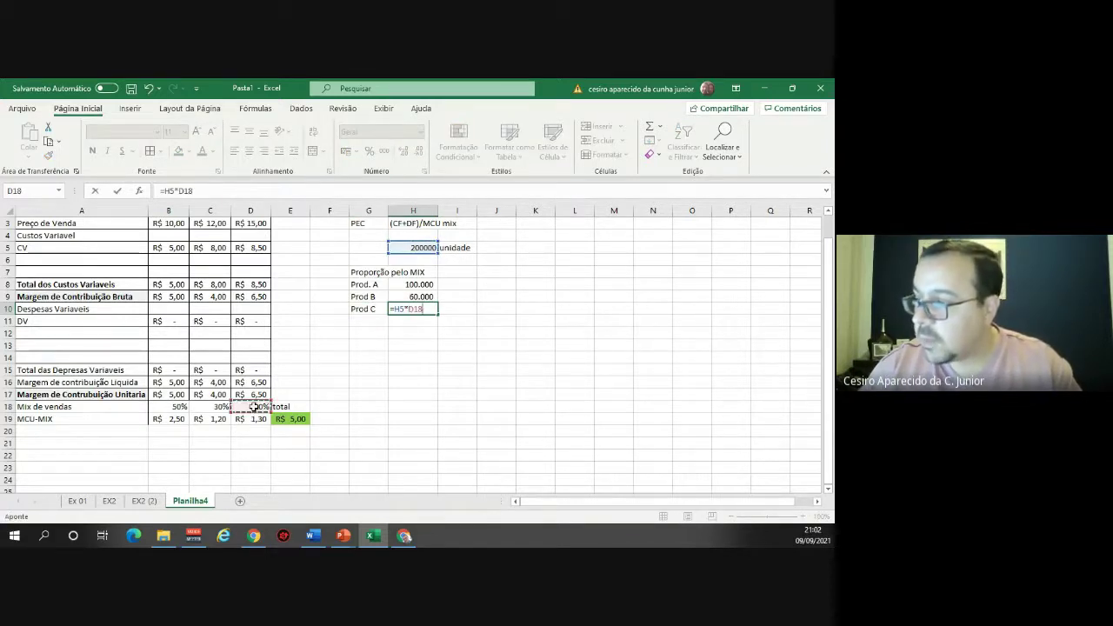
key("ctrl+Return")
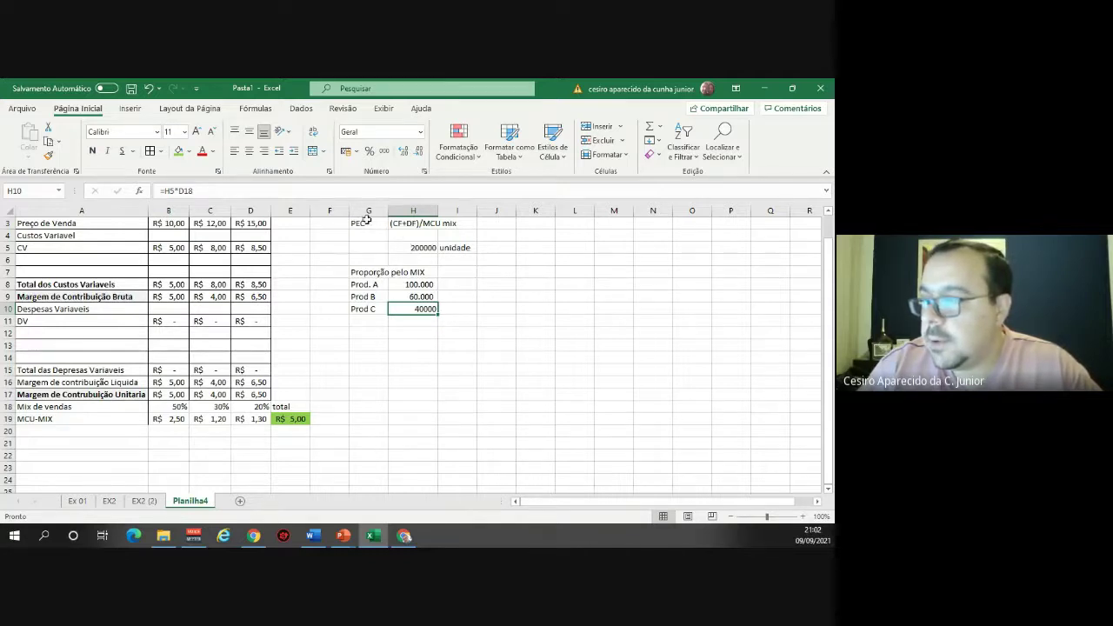
Copy the contribution margin table range A3:D17 and paste it starting at J3.
left_click(370, 211)
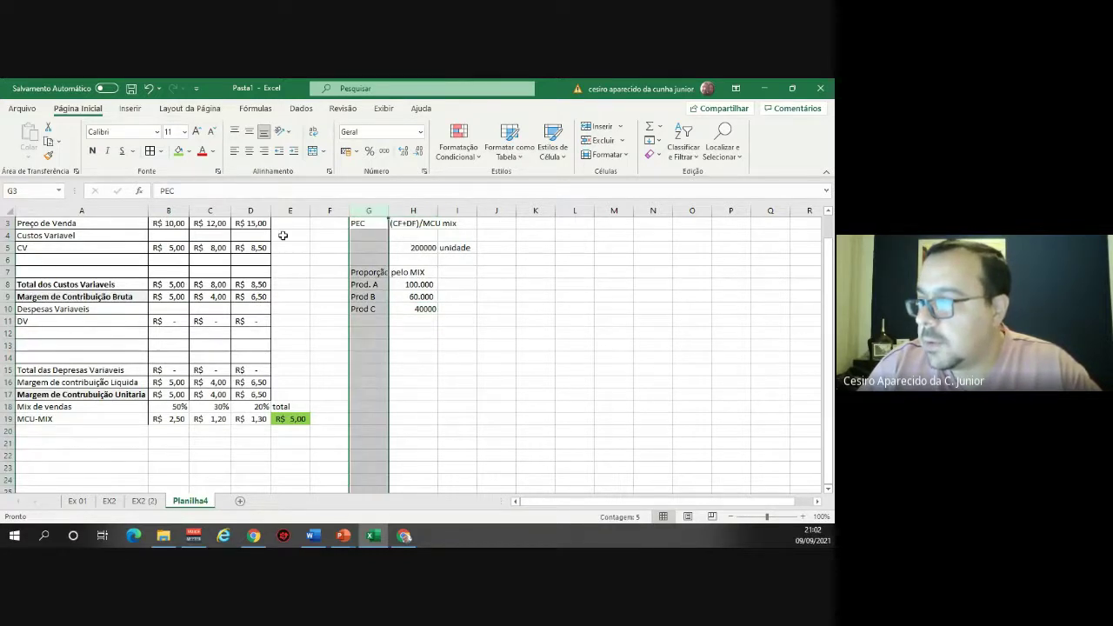
mouse_move(99, 222)
left_mouse_down()
mouse_move(257, 406)
mouse_move(253, 395)
left_mouse_up()
key("ctrl+c")
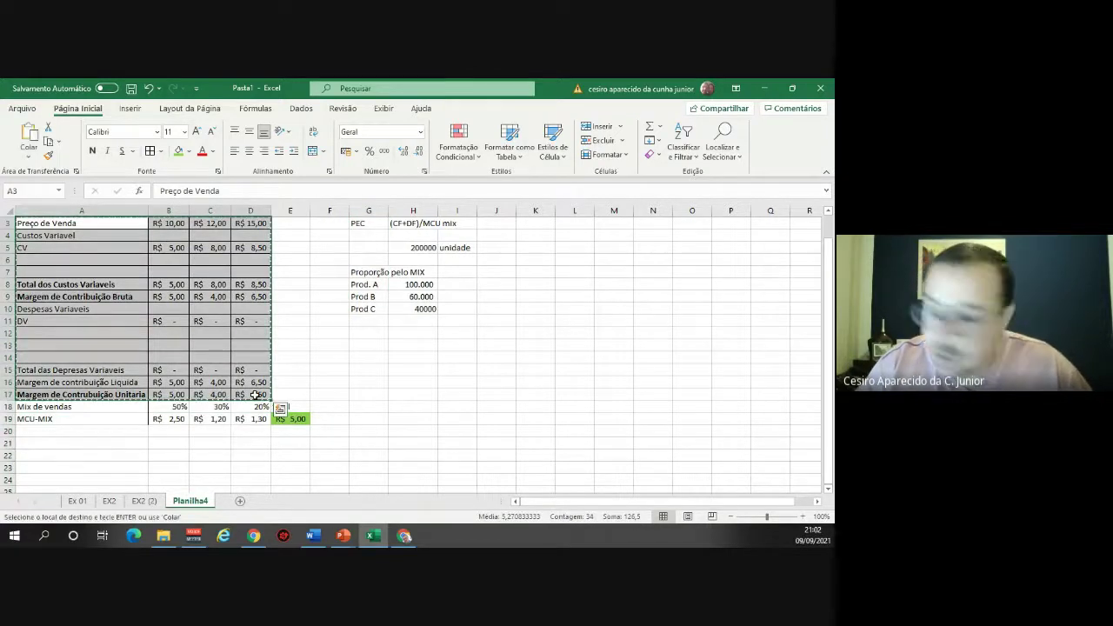
left_click(509, 223)
key("ctrl+v")
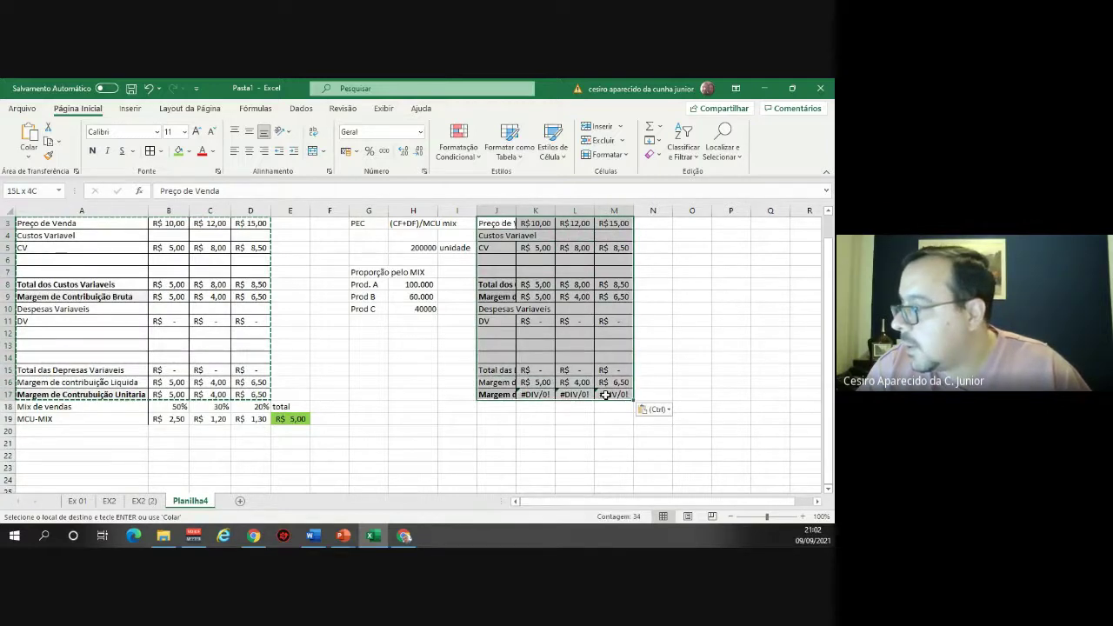
Copy the full margin table A1:D17, including headers and quantities, to J1 and fit column J to its contents.
scroll(606, 395, "up", 1)
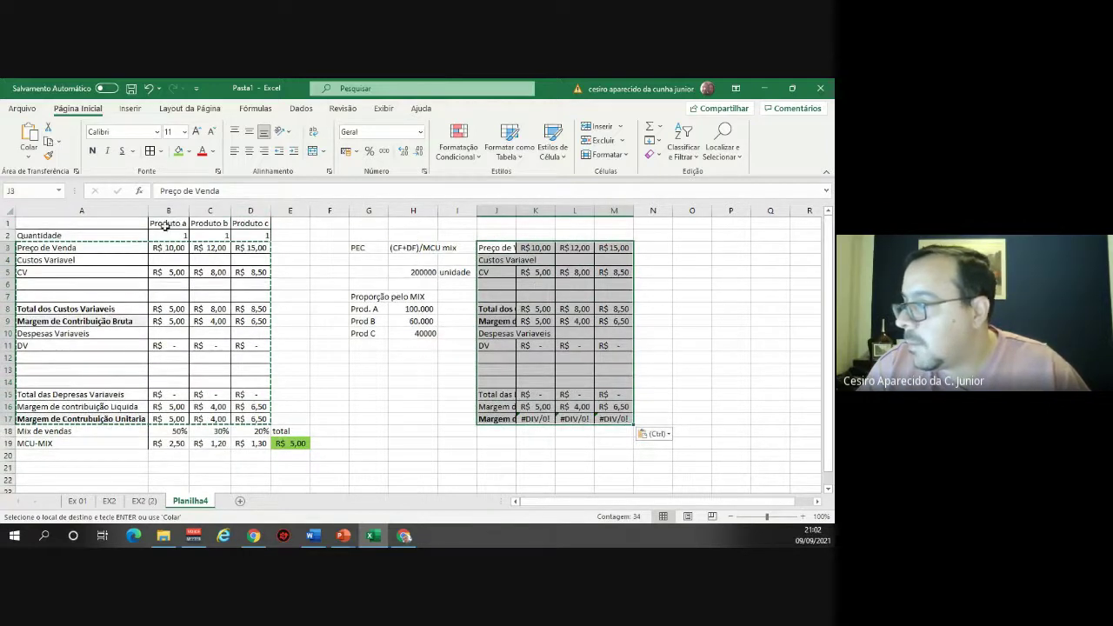
left_click_drag(100, 234, 260, 424)
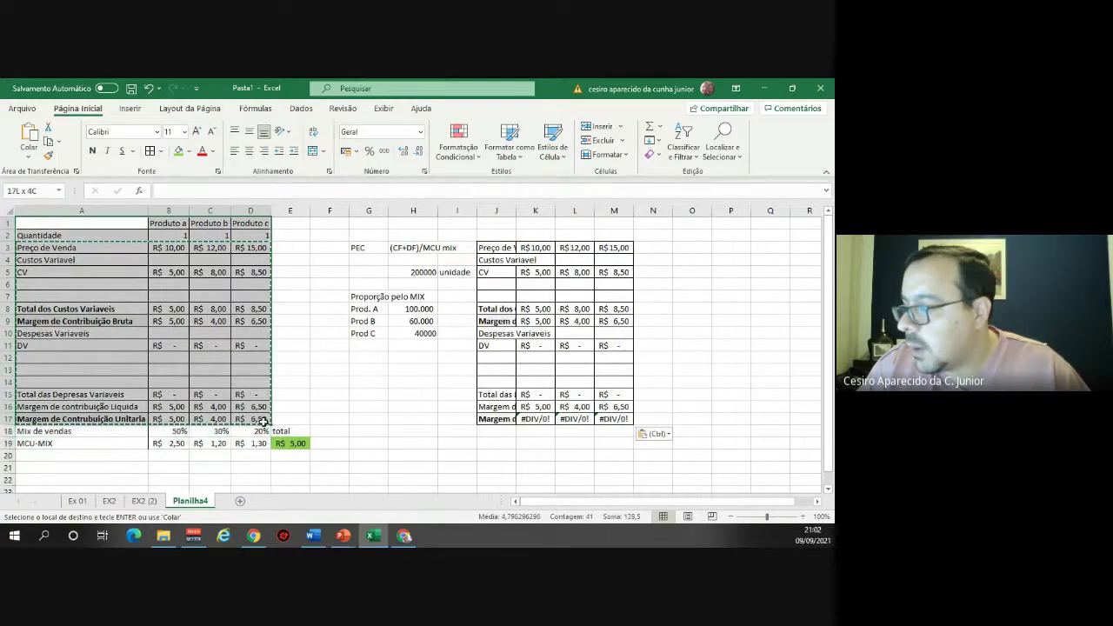
left_click(503, 224)
key("ctrl+v")
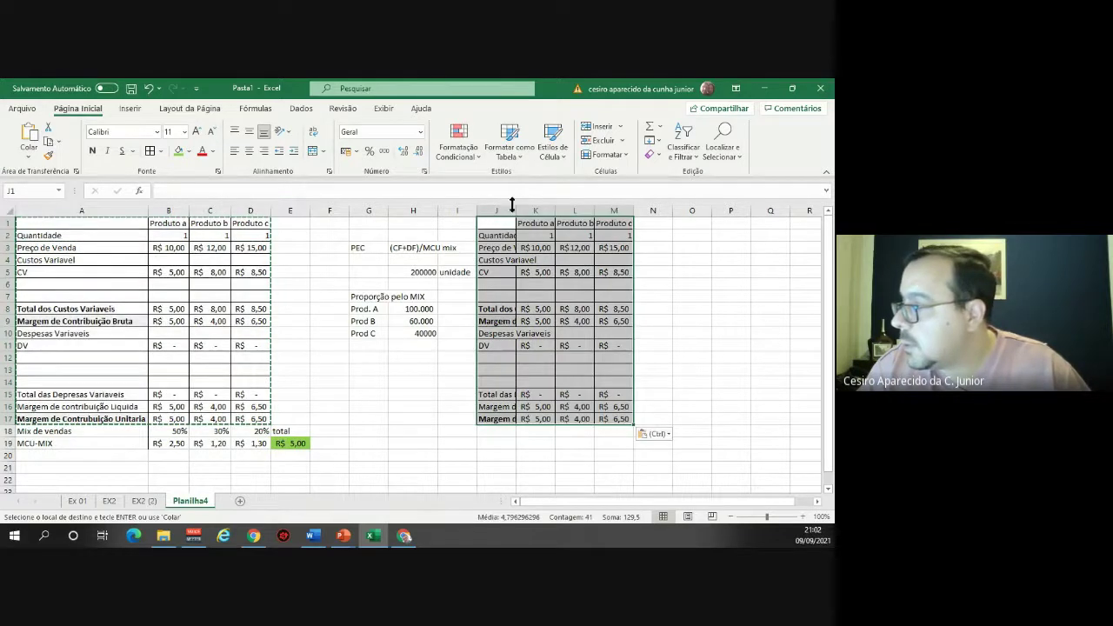
double_click(516, 209)
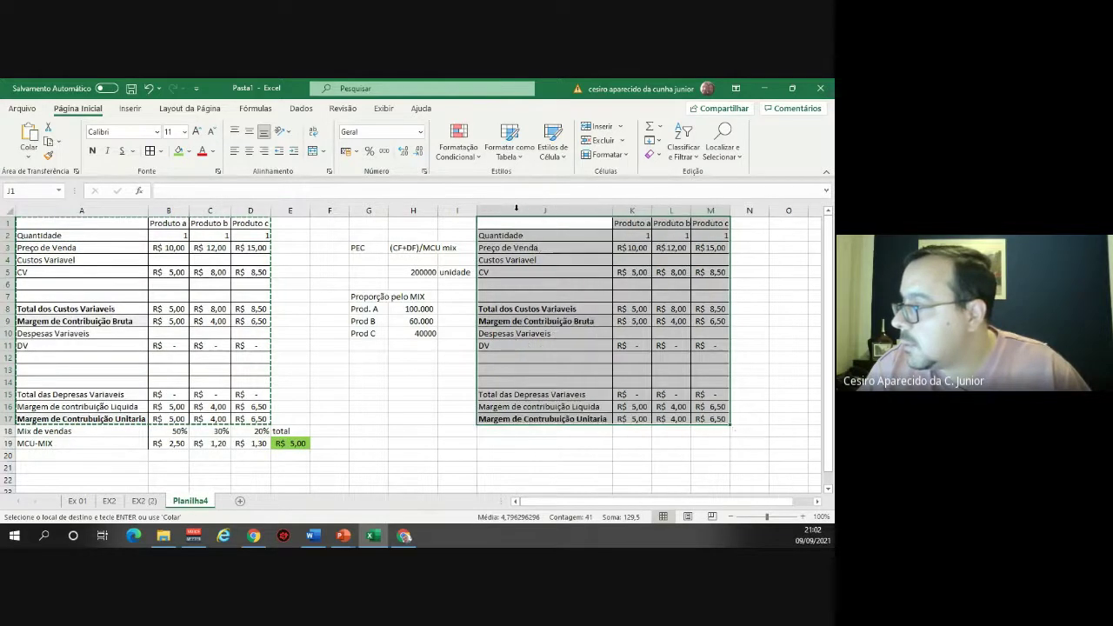
Set the quantities in the copied table's row 2 to 100000 for Produto a, 60000 for Produto b and 40000 for Produto c.
left_click(627, 236)
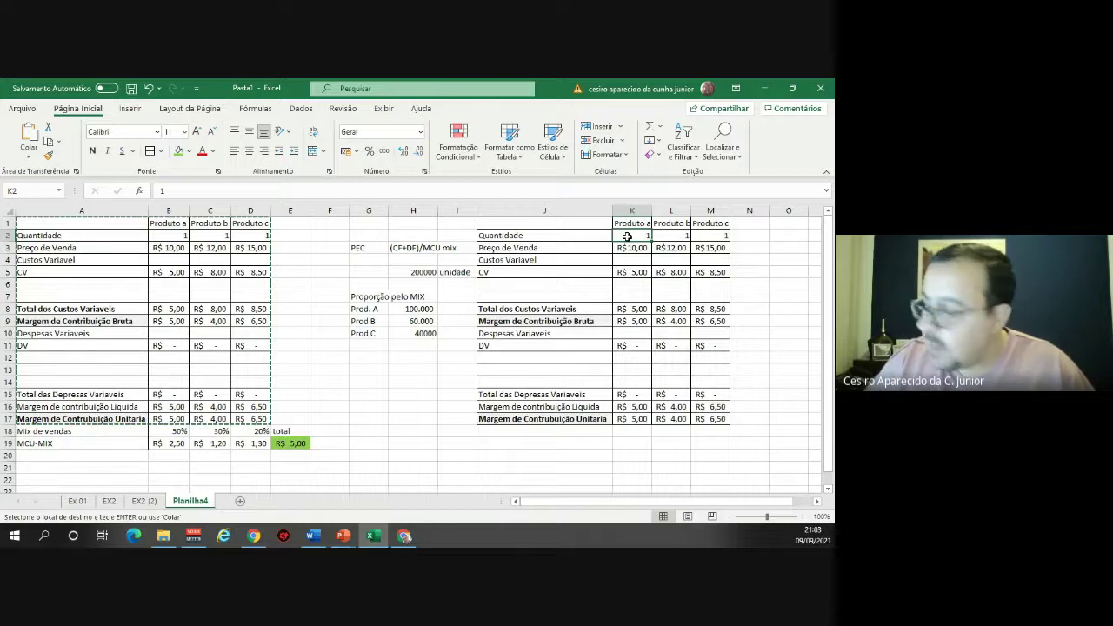
type("10000")
key("Return")
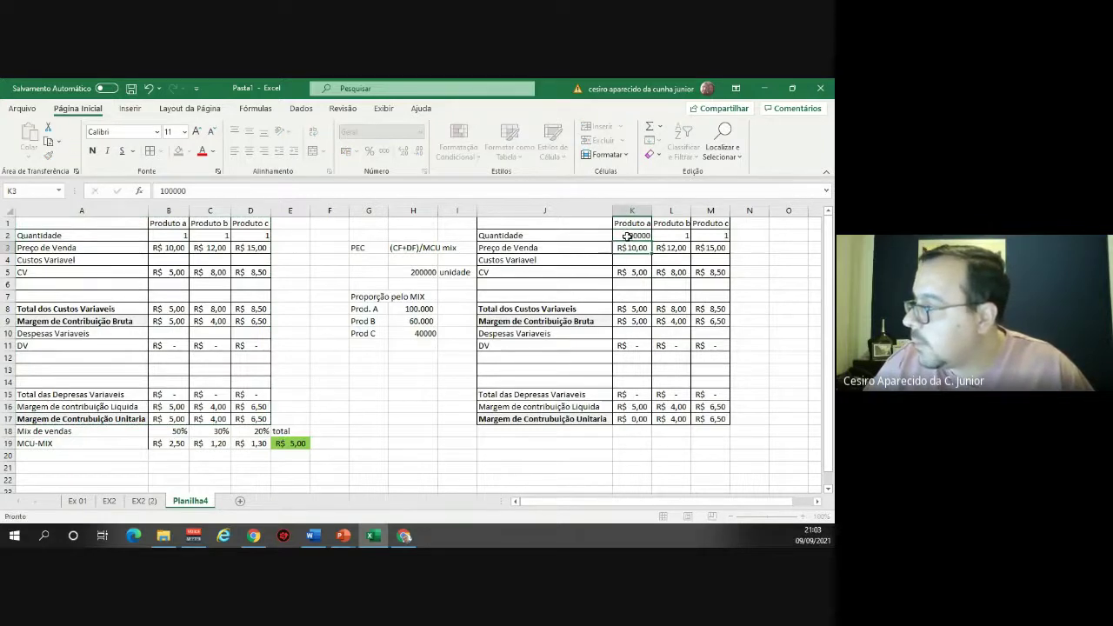
key("Up")
key("Right")
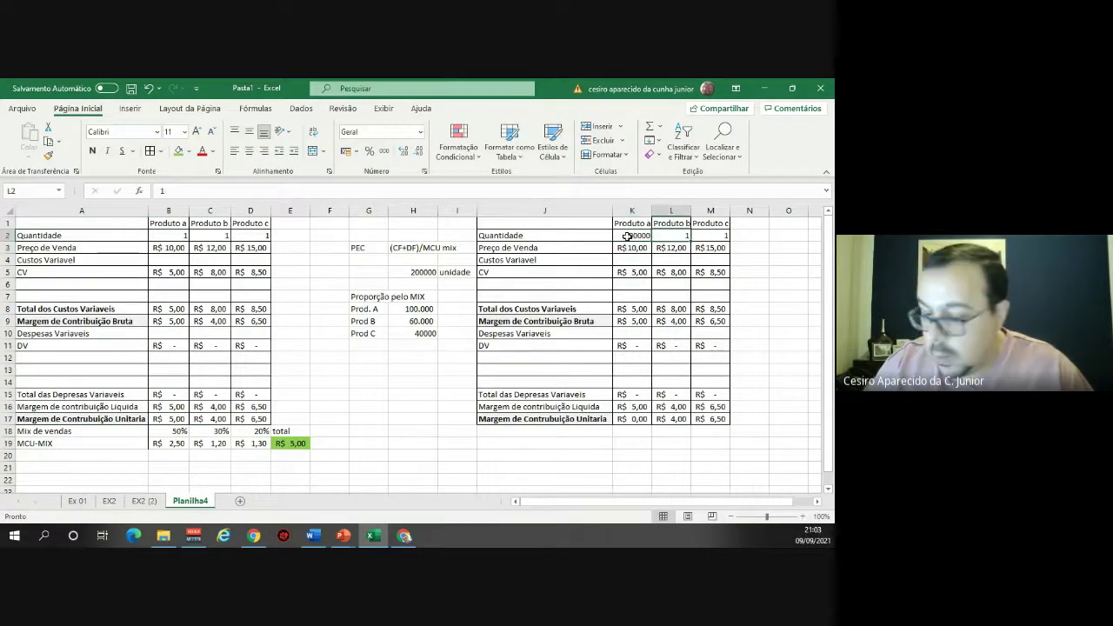
type("60000")
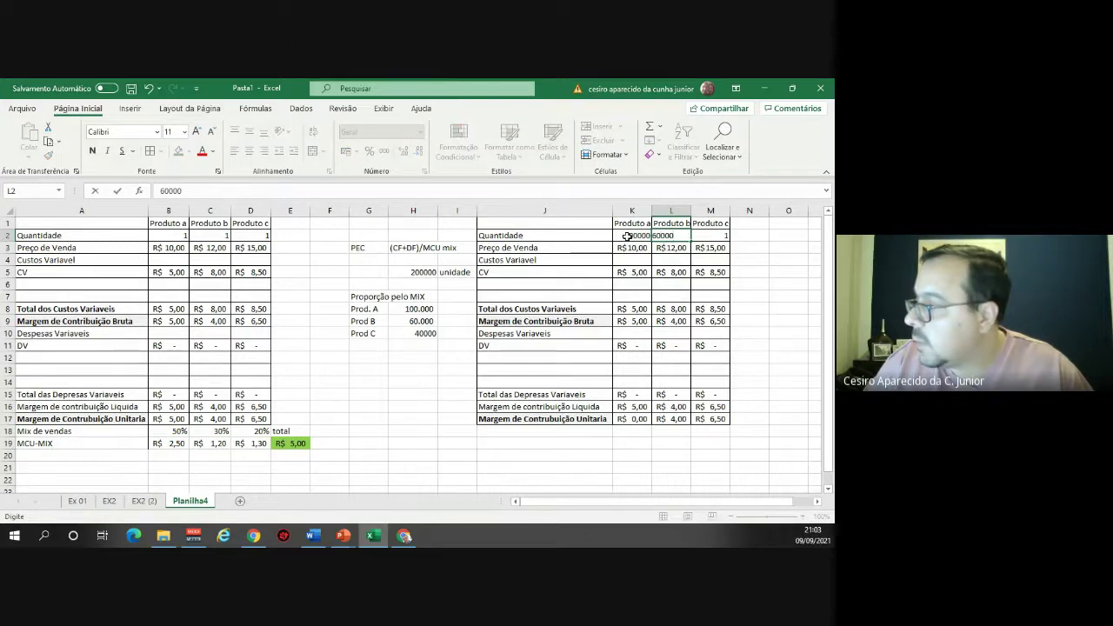
key("Tab")
type("40")
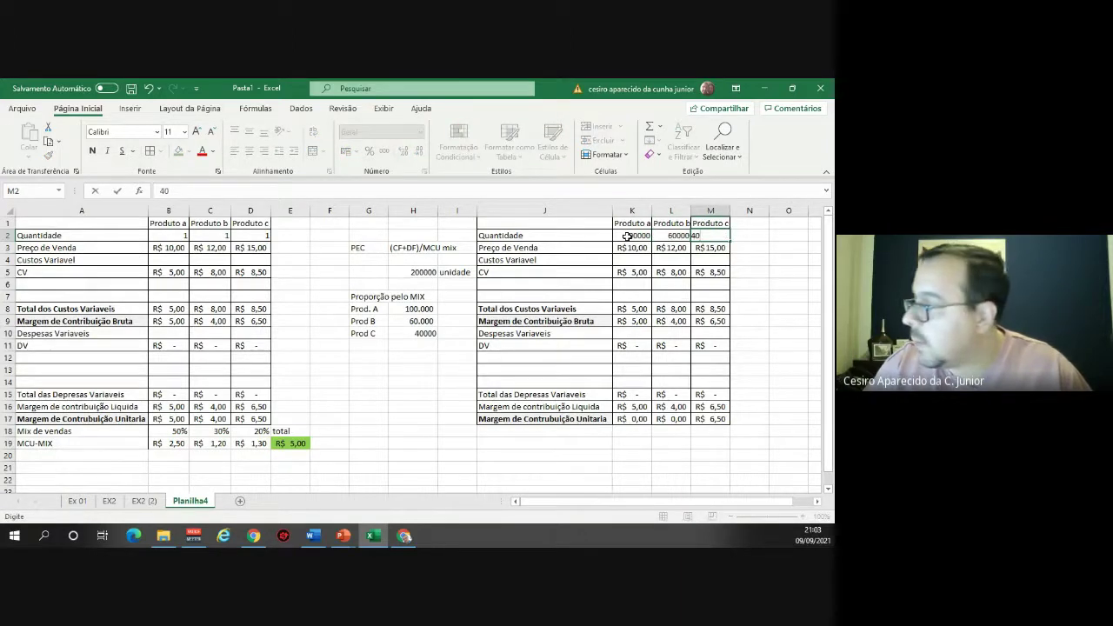
type("000")
key("Return")
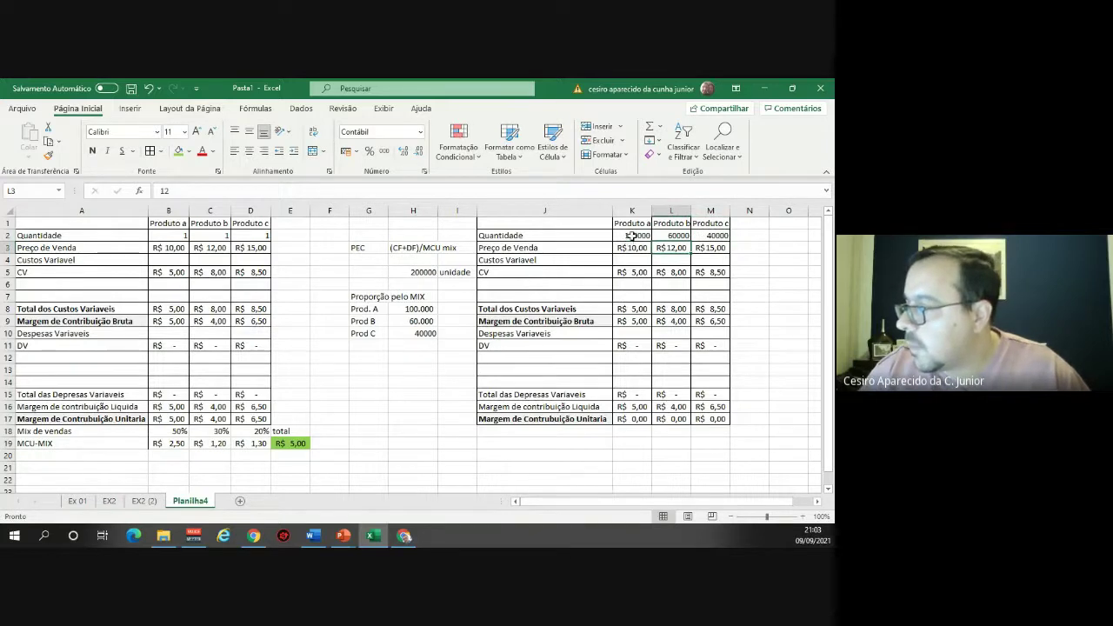
Apply the thousands separator format to the quantities in K2:M2 and calculate Produto a's sales value in K3 as =K2*10.
left_click_drag(630, 236, 711, 235)
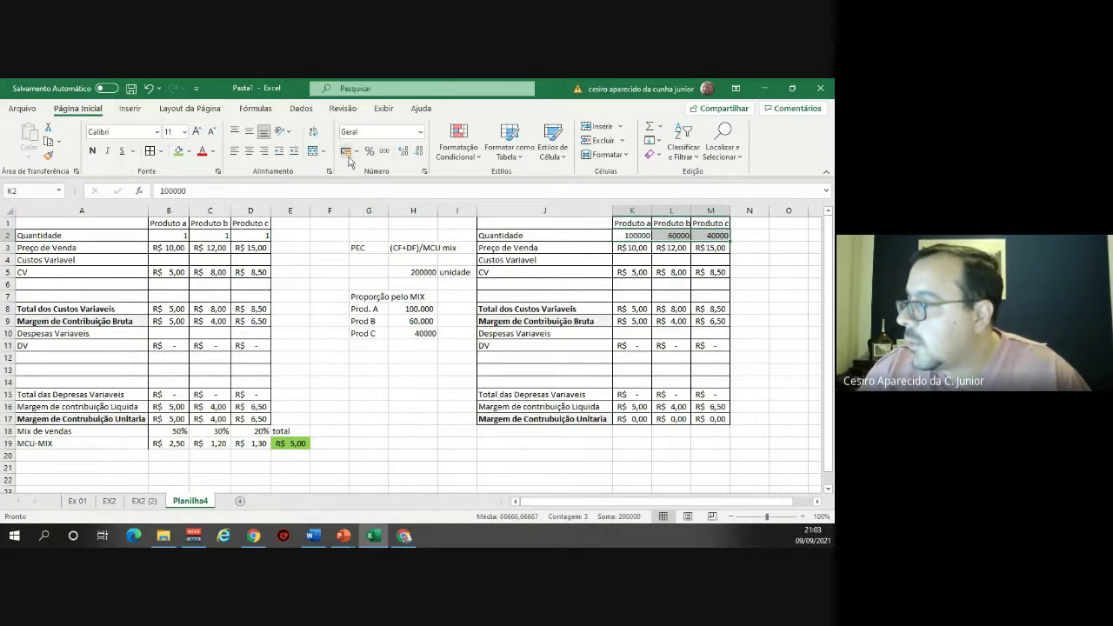
left_click(386, 151)
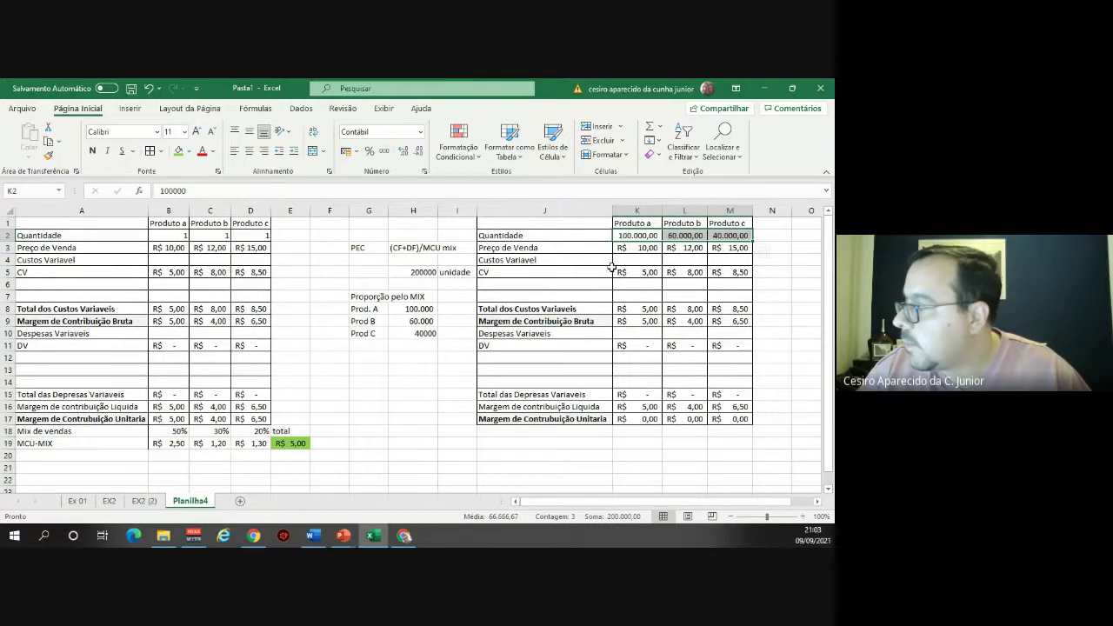
left_click(634, 248)
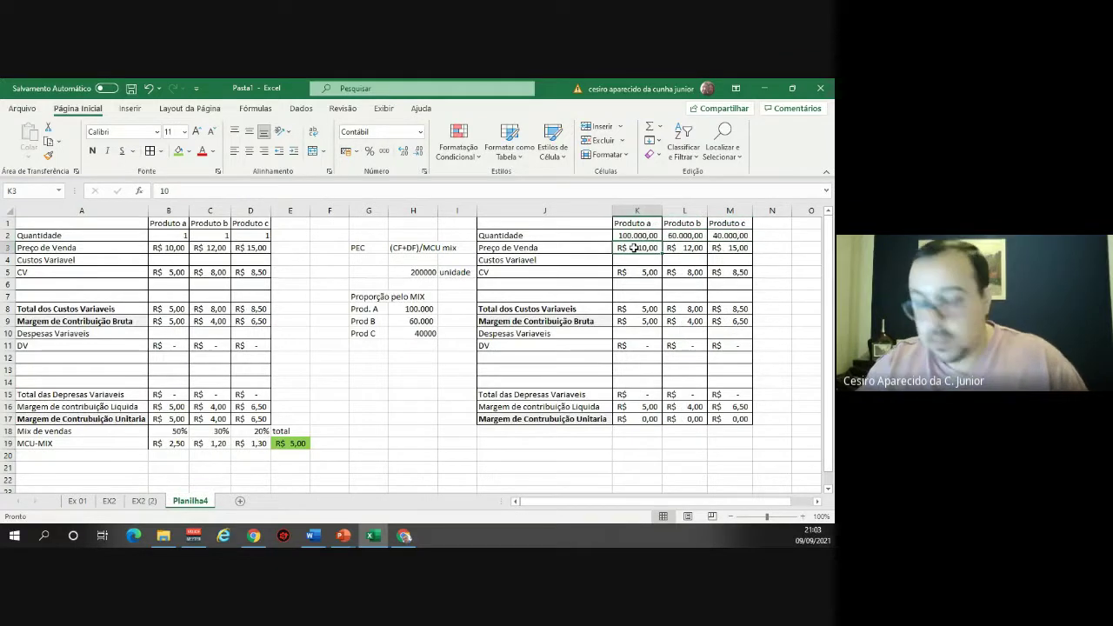
type("=")
key("Up")
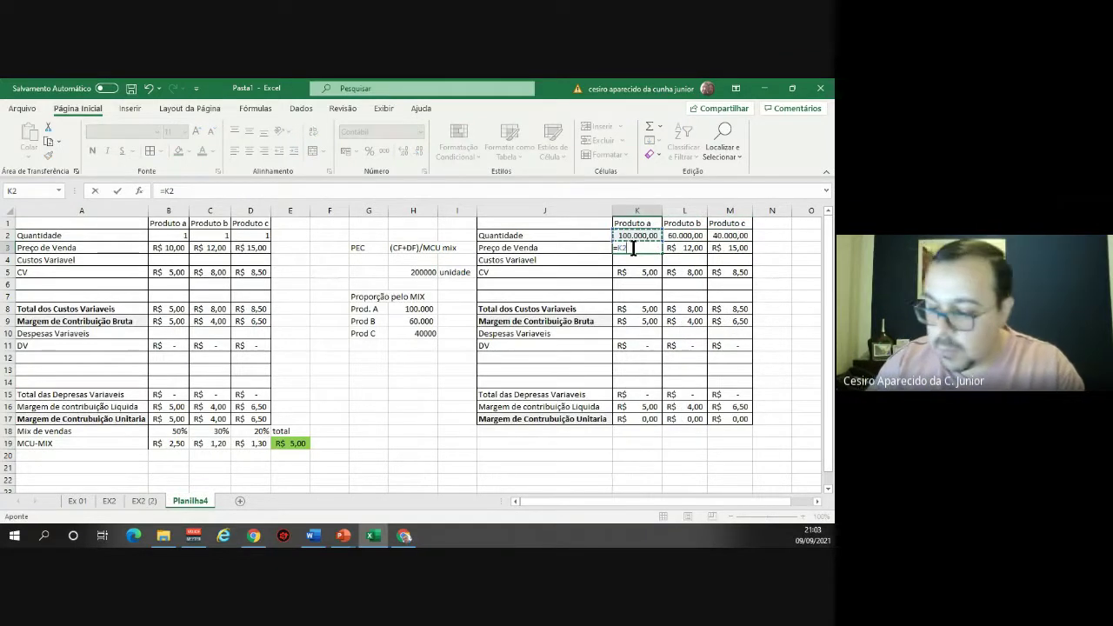
type("*10")
key("Return")
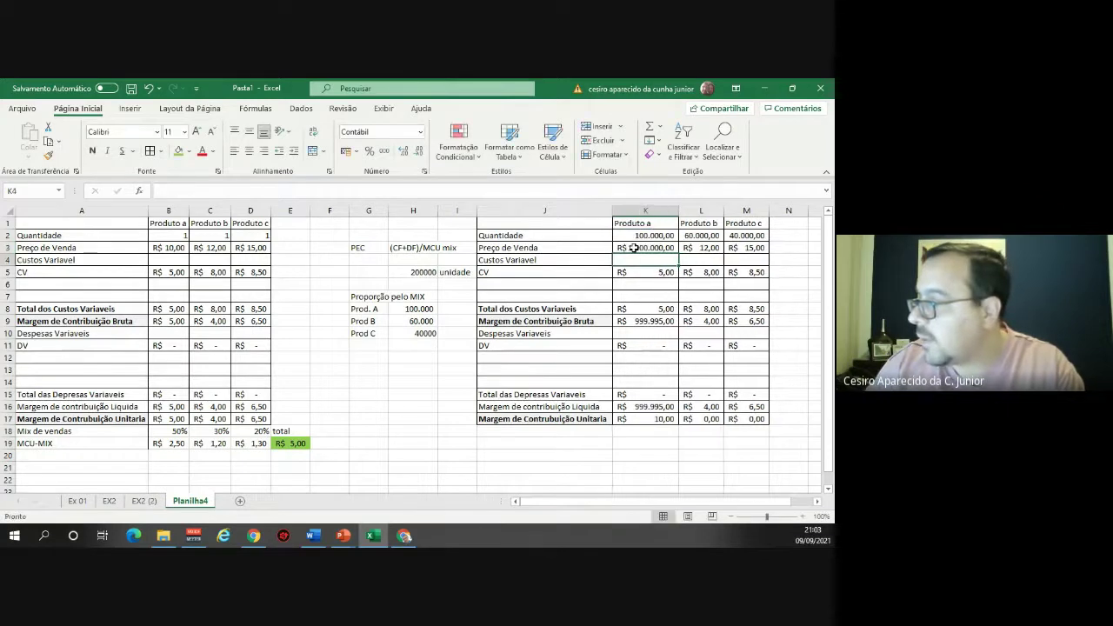
Calculate Produto a's total variable cost in K5 of the copied table with the formula =K2*5.
key("Return")
type("=")
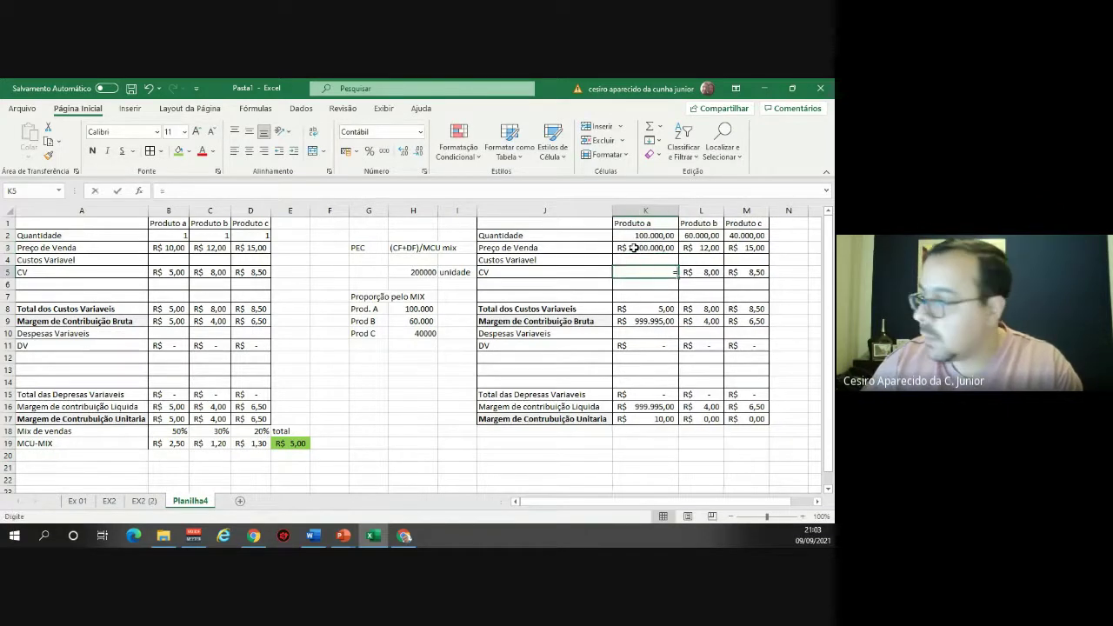
key("Up")
key("Up")
key("Up")
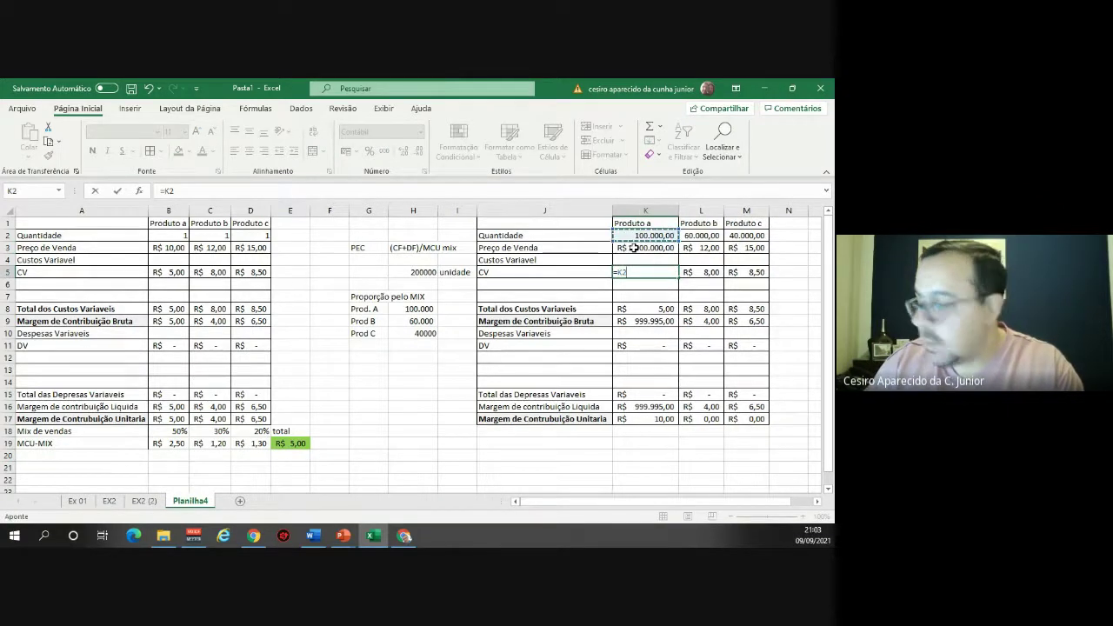
type("*5")
key("Return")
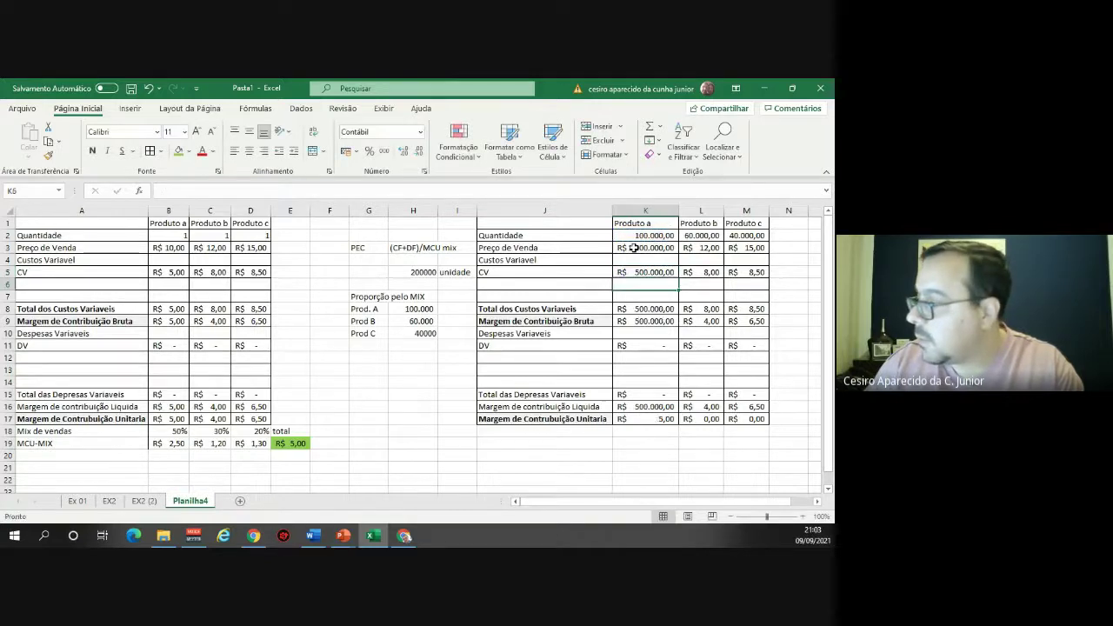
Check Produto a's expense rows and net contribution margin down to K16 in the copied table.
key("Down")
key("Down")
key("Down")
key("Down")
key("Down")
key("Down")
key("Down")
key("Down")
key("Down")
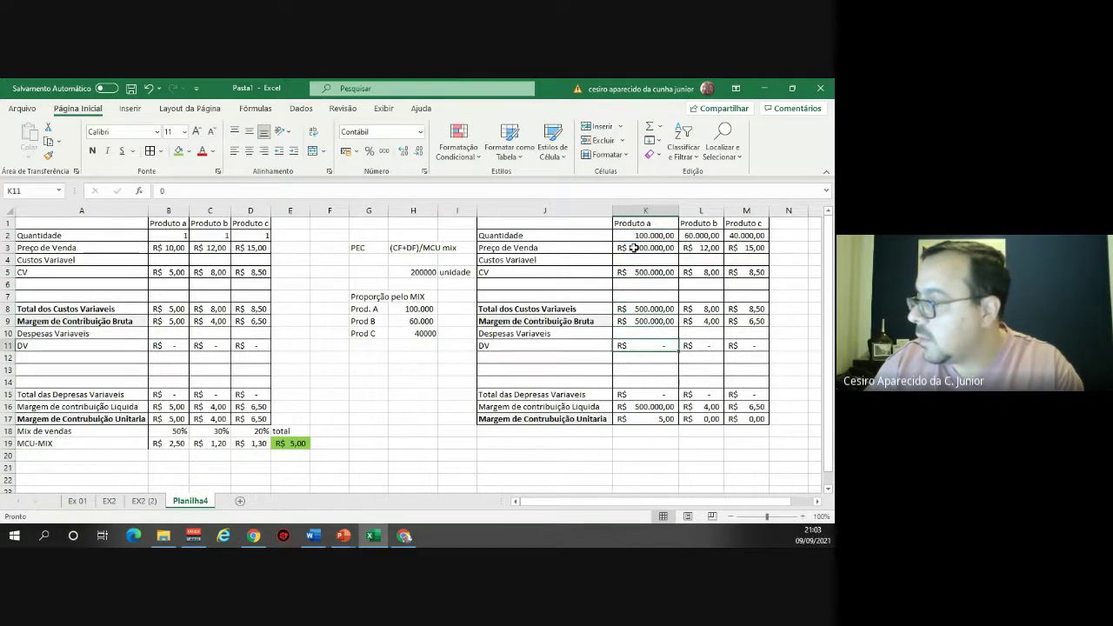
key("Down")
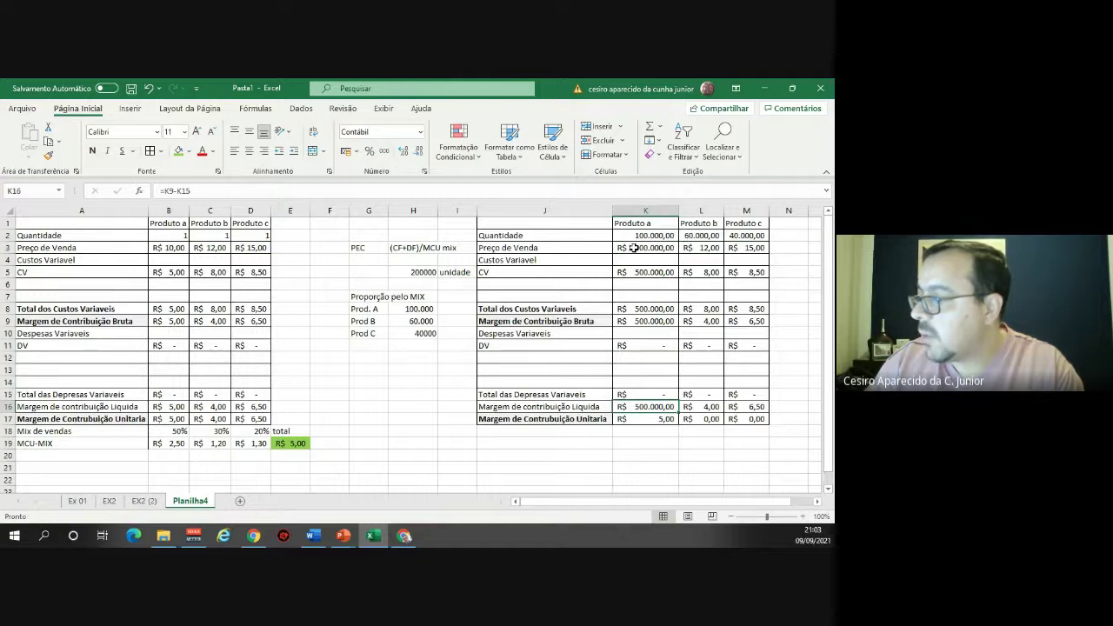
left_click(701, 248)
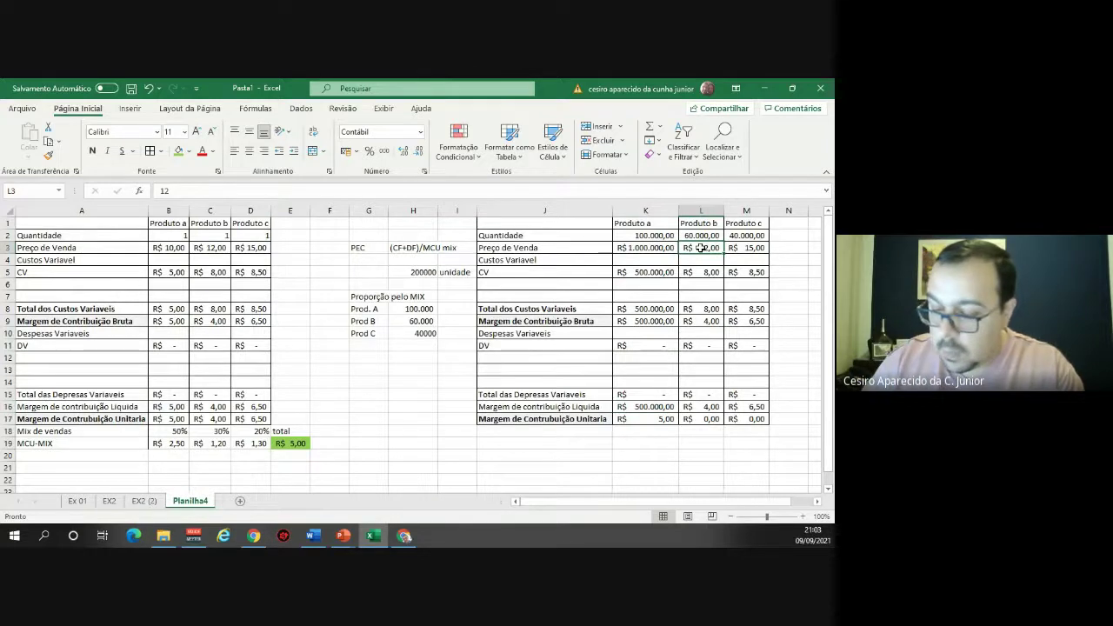
type("=1")
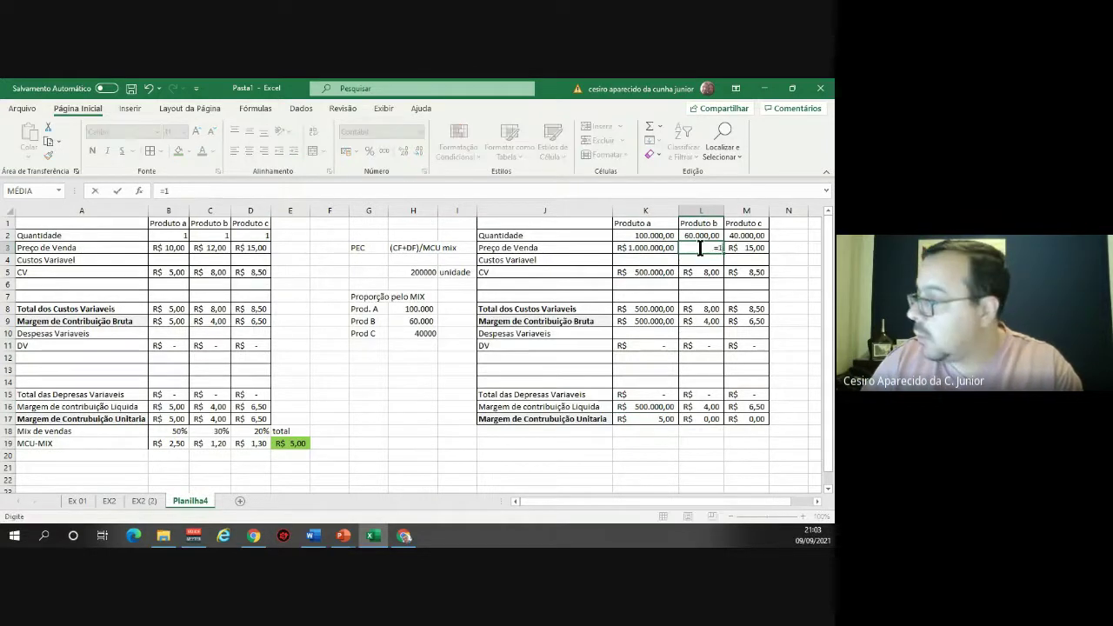
type("2")
key("Up")
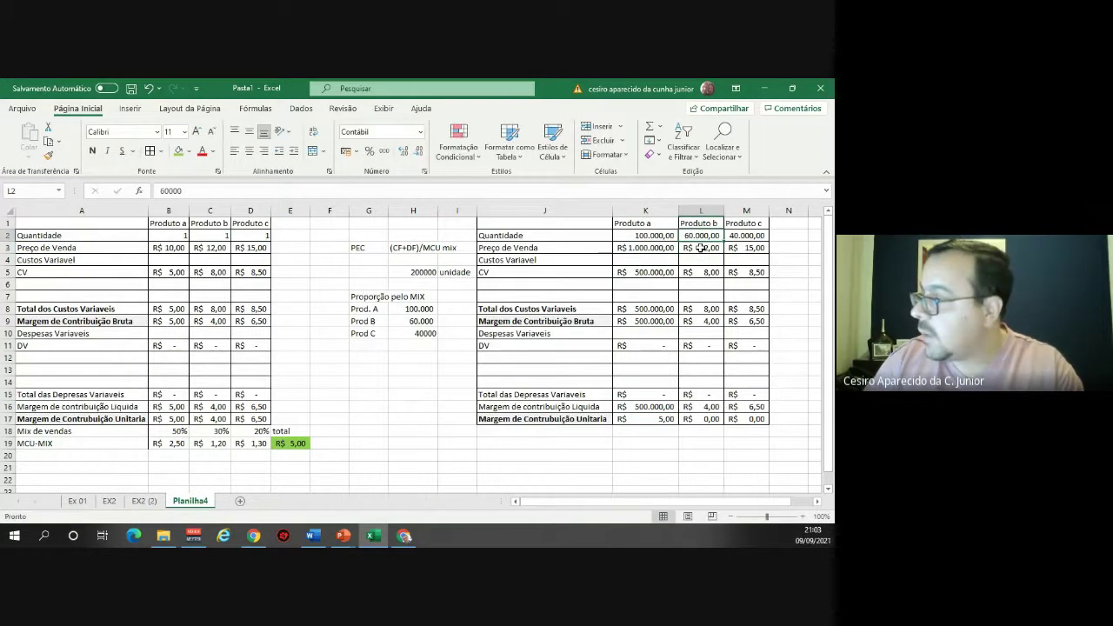
Calculate Produto b's sales value in L3 of the copied table with the formula =12*L2.
left_click(701, 248)
type("=")
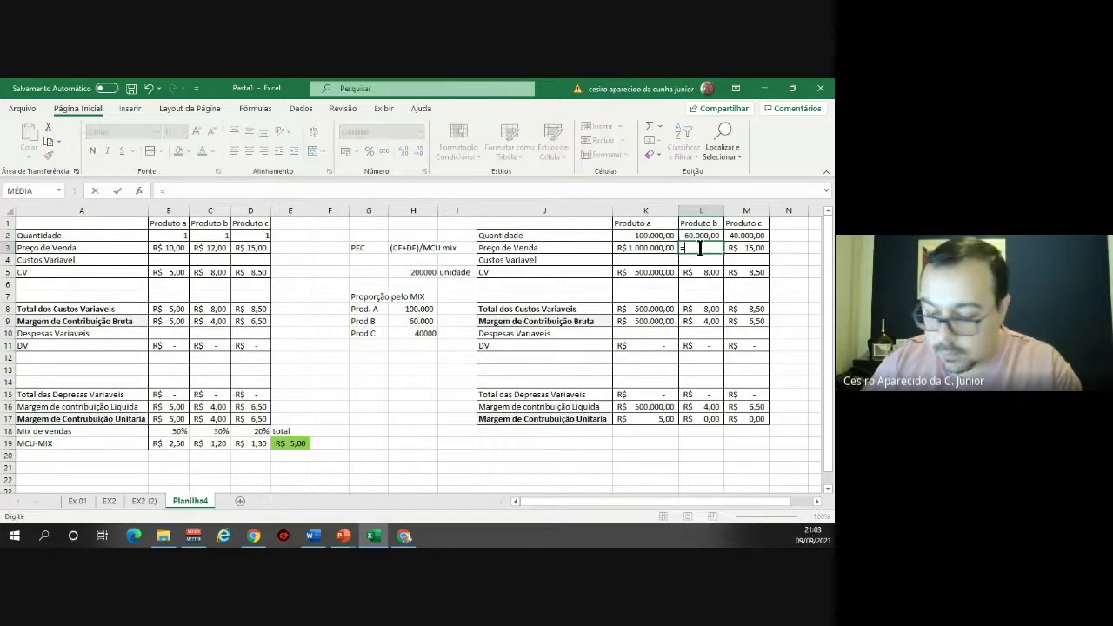
type("12*L2")
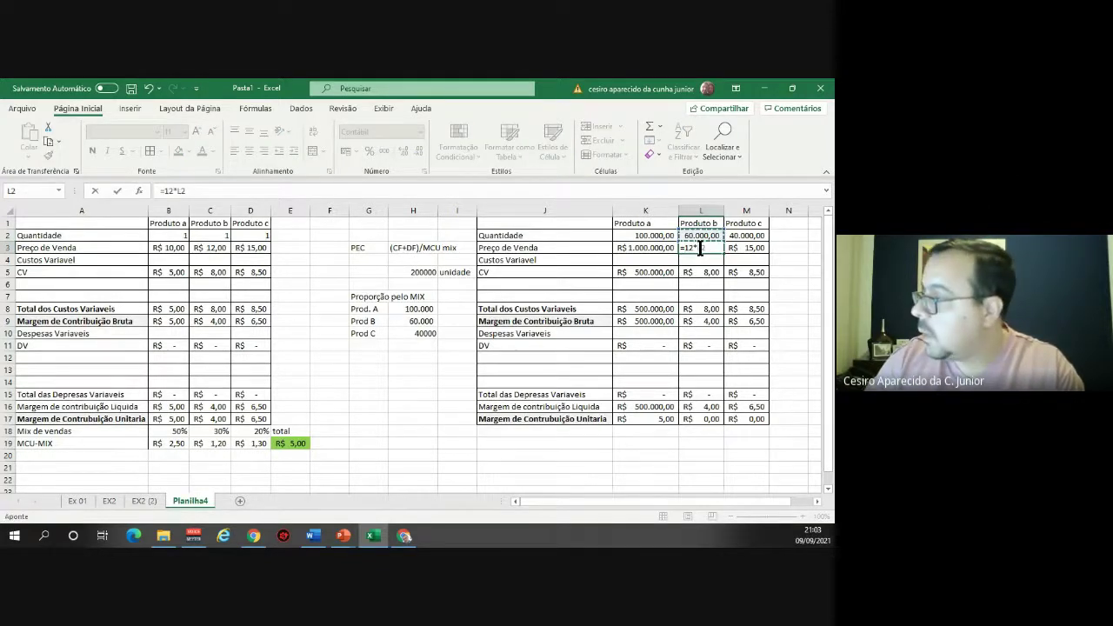
key("Return")
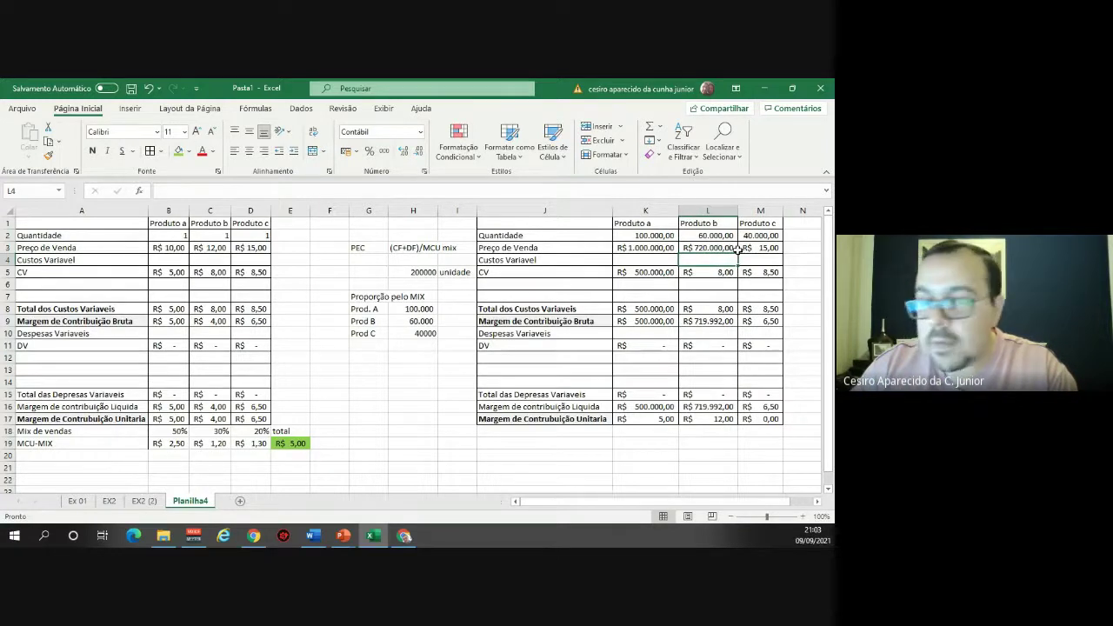
Calculate Produto b's total variable cost in L5 with the formula =8*L2 and check its gross margin in L9.
left_click(729, 273)
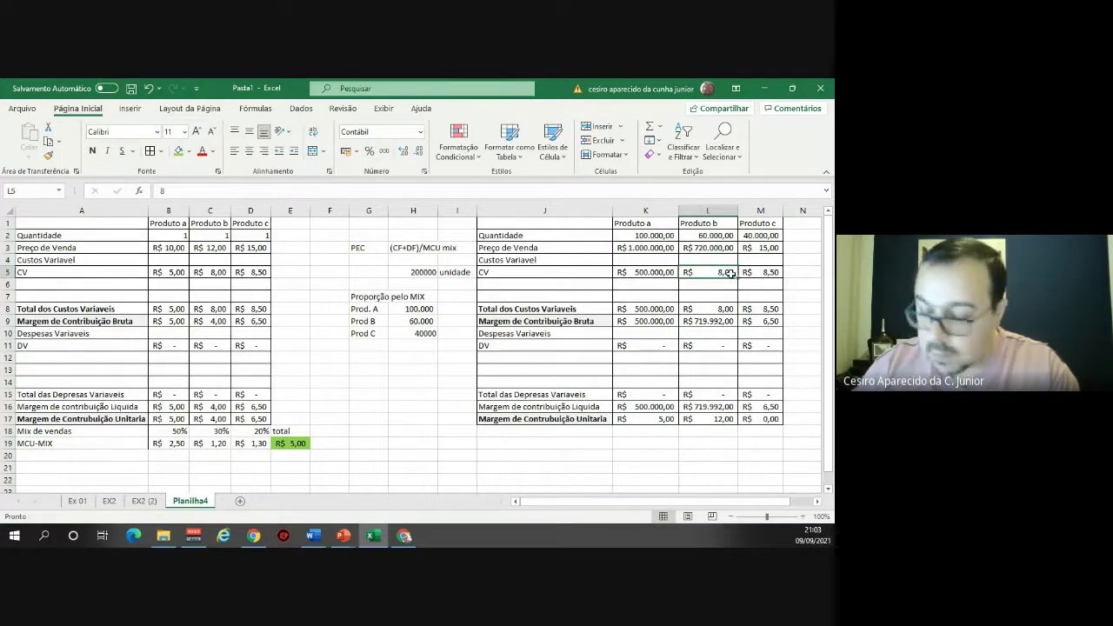
type("=8")
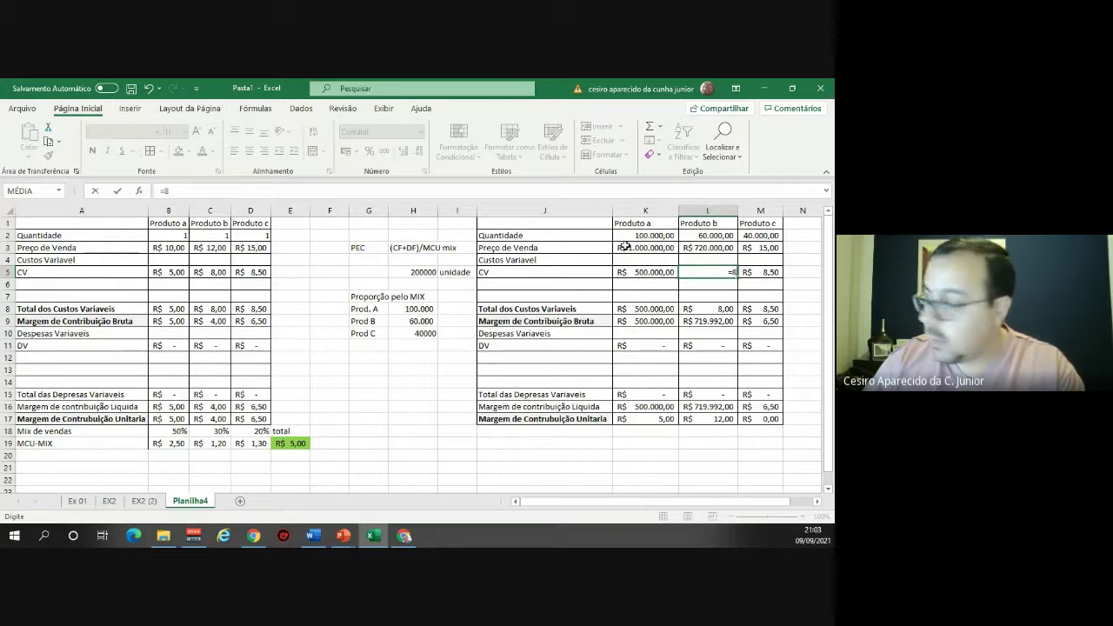
type("*")
key("Up")
key("Up")
key("Up")
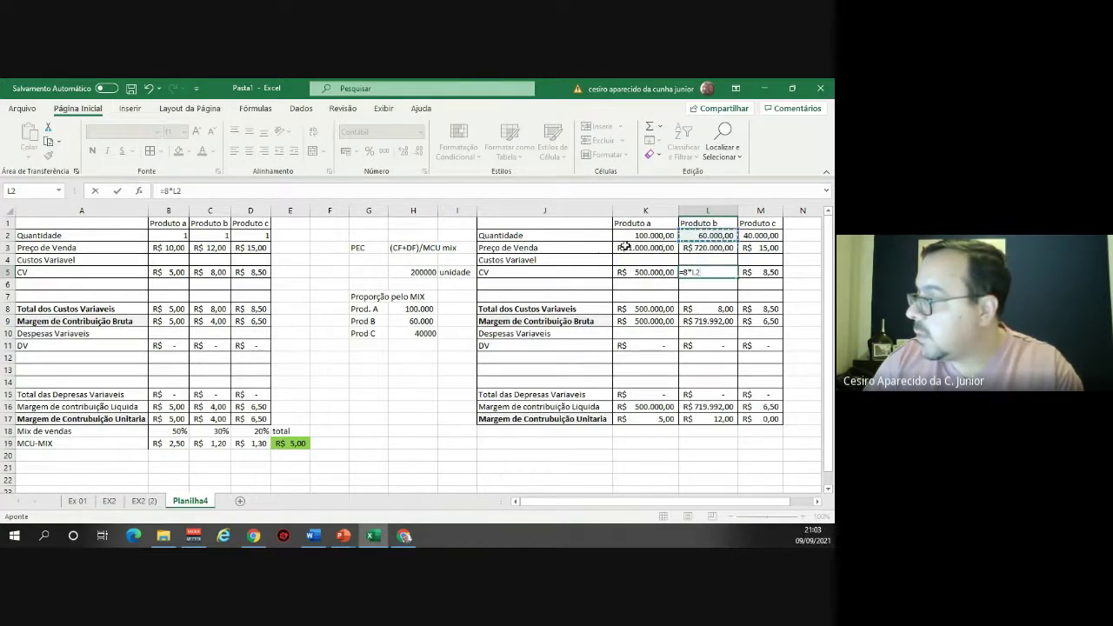
key("ctrl+Return")
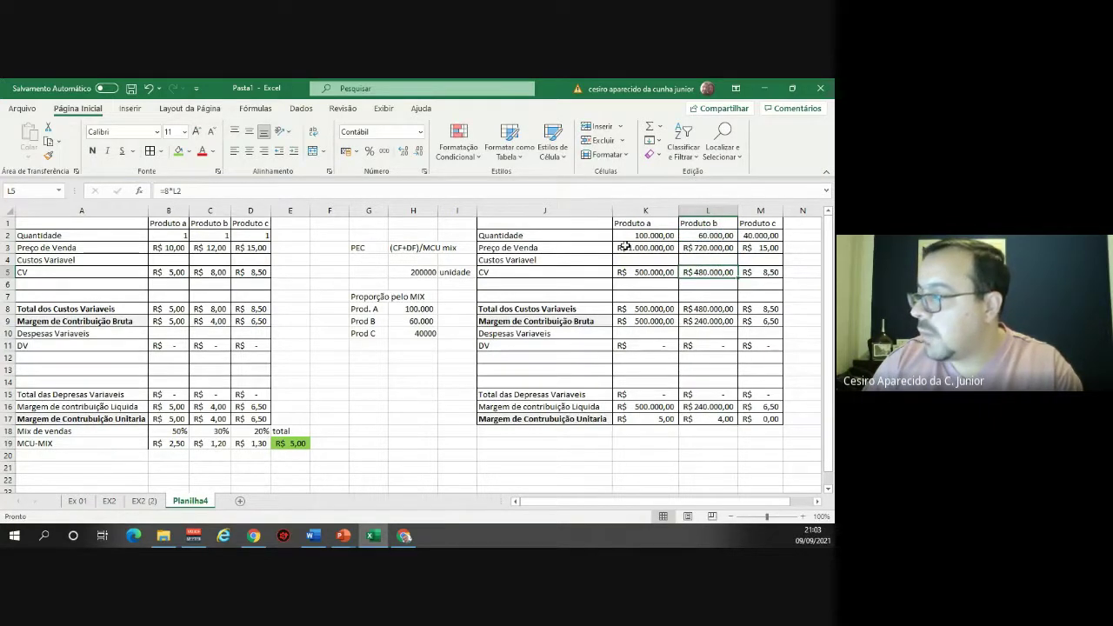
key("Down")
key("Down")
key("Down")
key("Down")
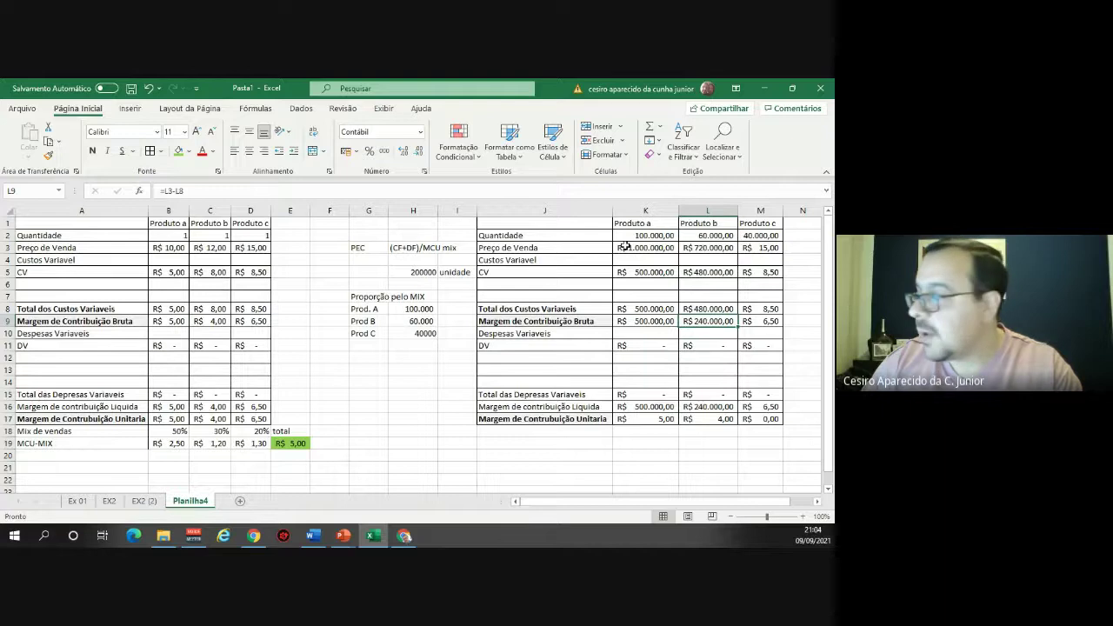
Calculate Produto c's sales value in M3 of the copied table with the formula =15*M2.
key("Right")
key("Up")
key("Up")
key("Up")
key("Up")
key("Up")
key("Up")
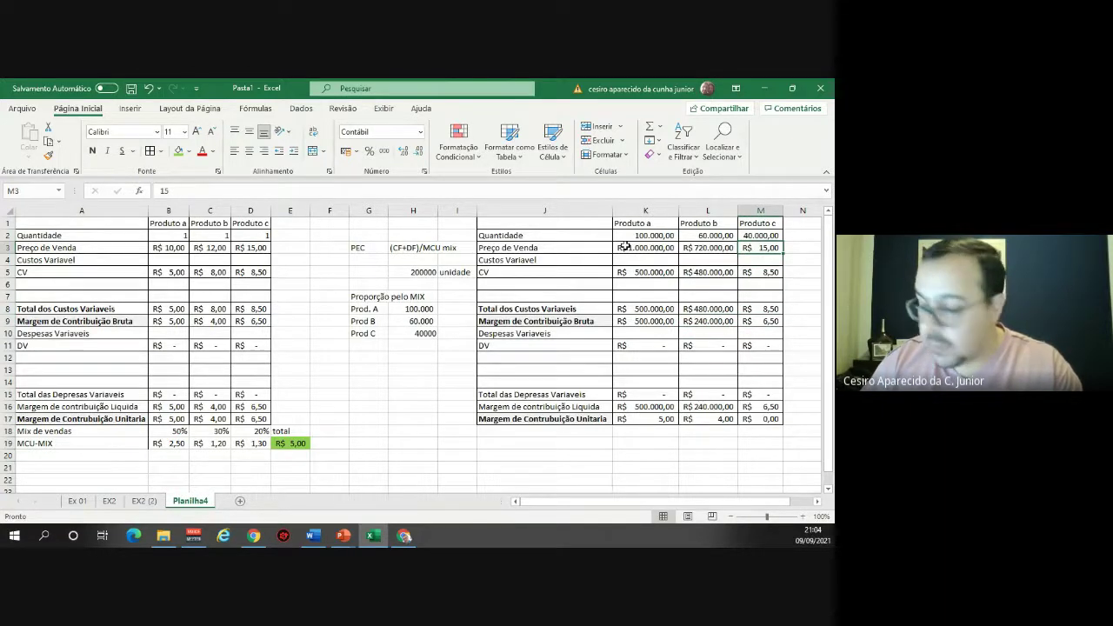
type("=")
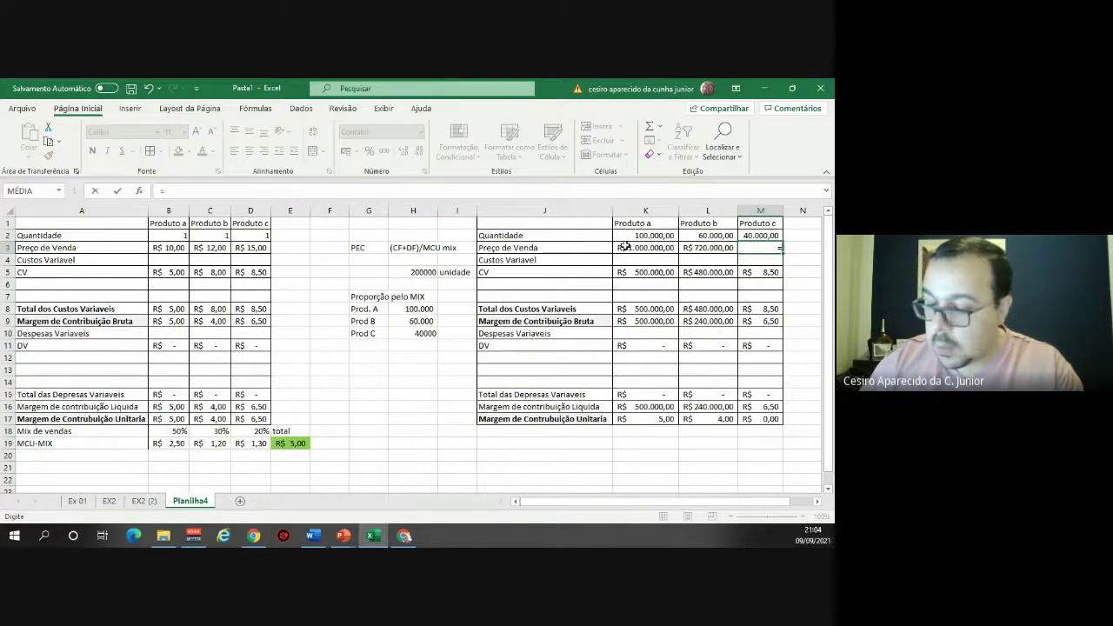
type("15*")
key("Up")
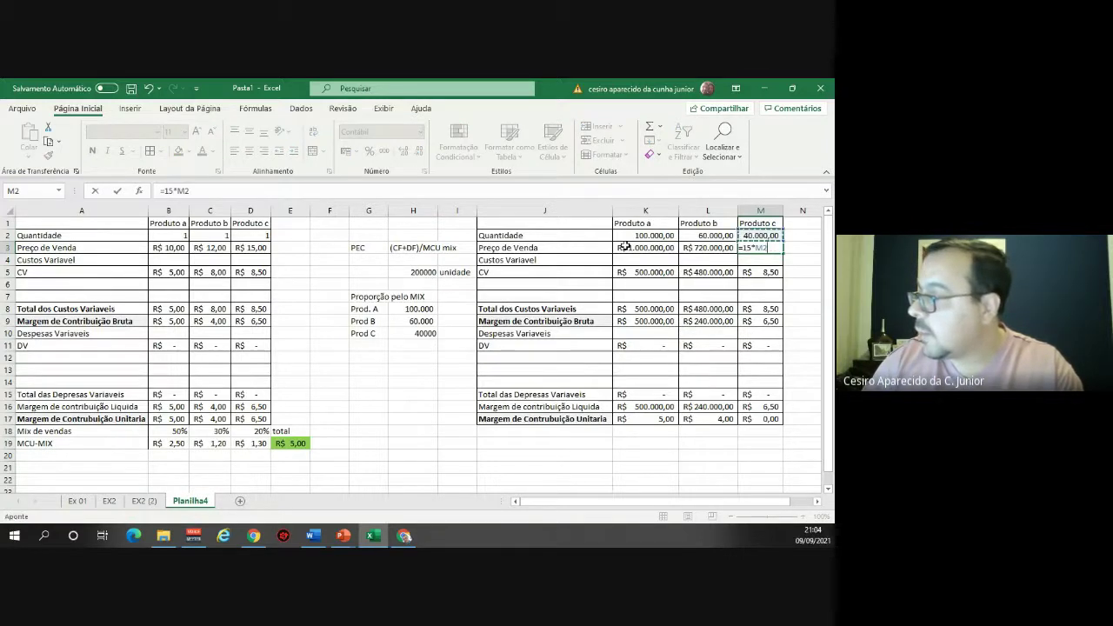
key("ctrl+Return")
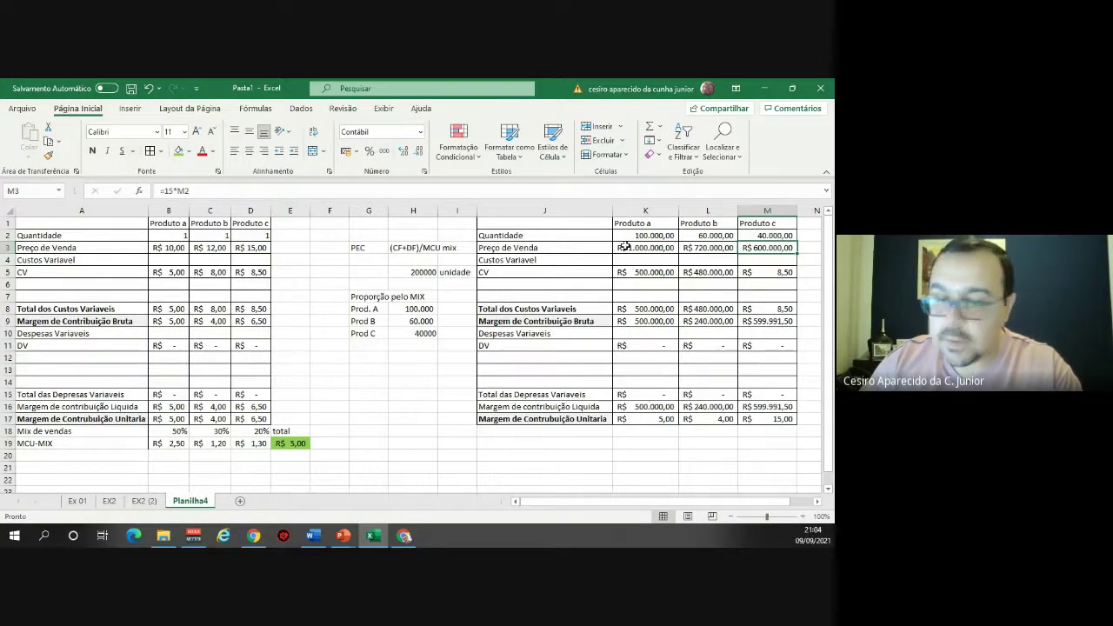
Calculate Produto c's total variable cost in M5 of the copied table with the formula =8,50*M2.
key("Down")
key("Down")
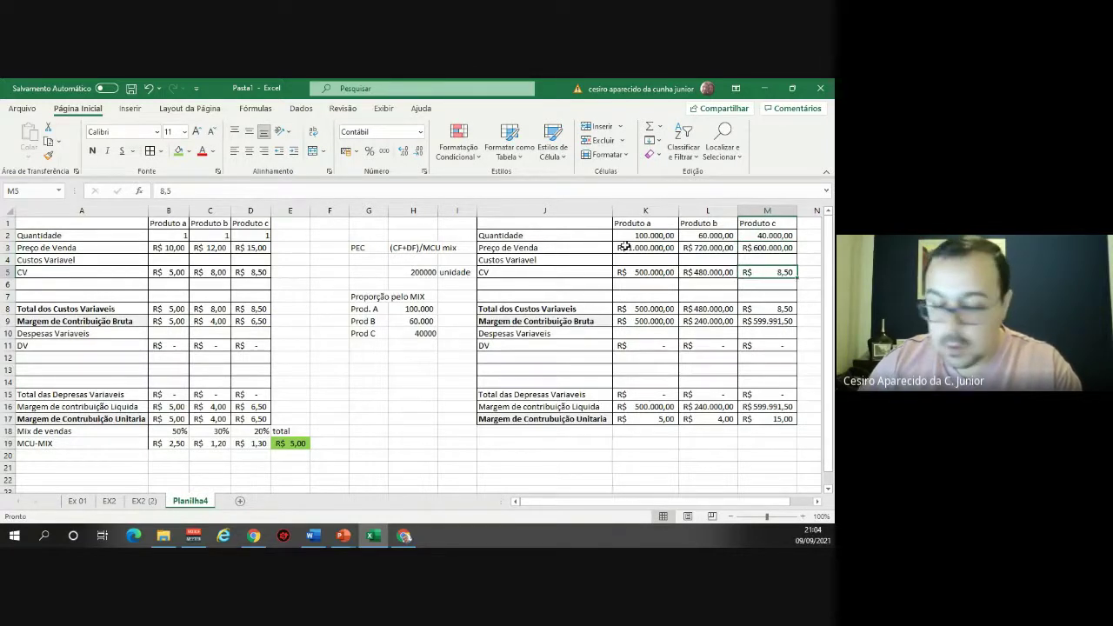
type("=8,50")
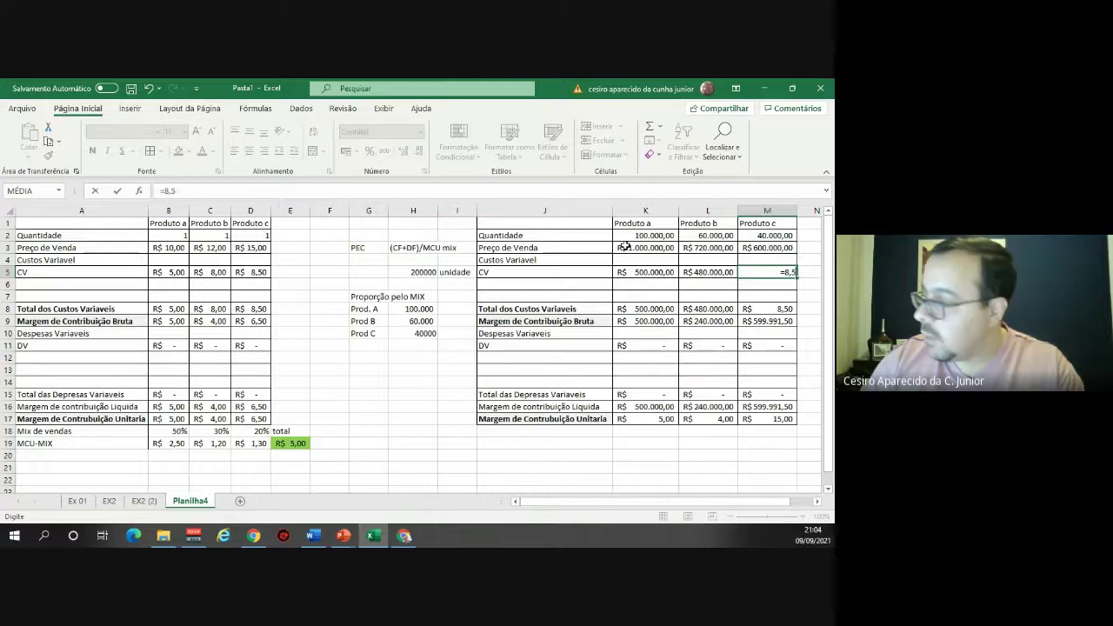
type("*")
key("Up")
key("Up")
key("Up")
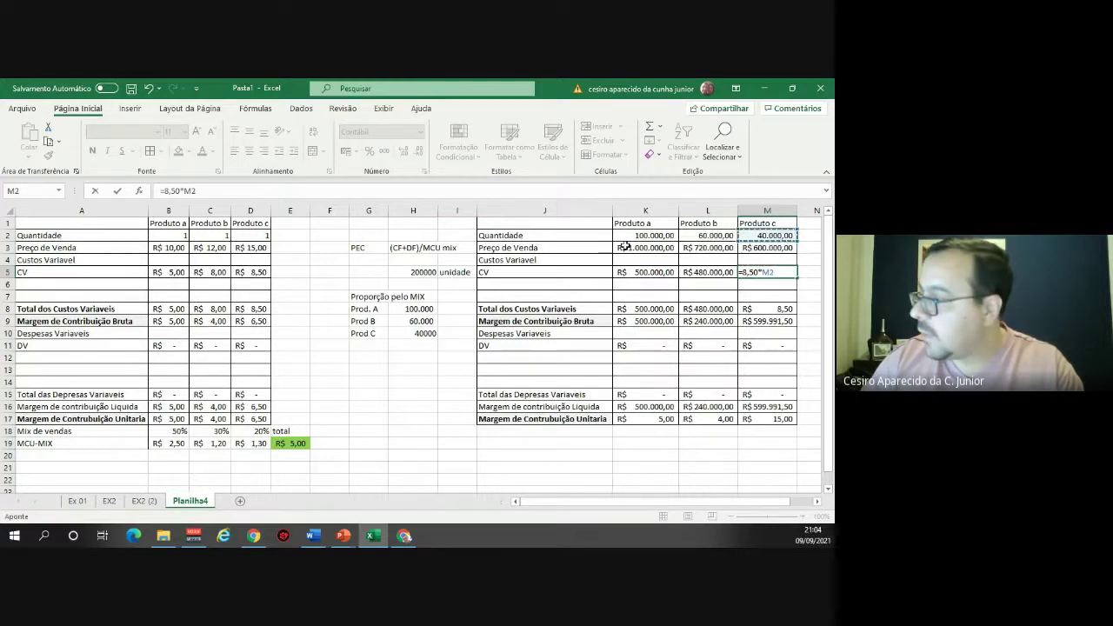
key("Return")
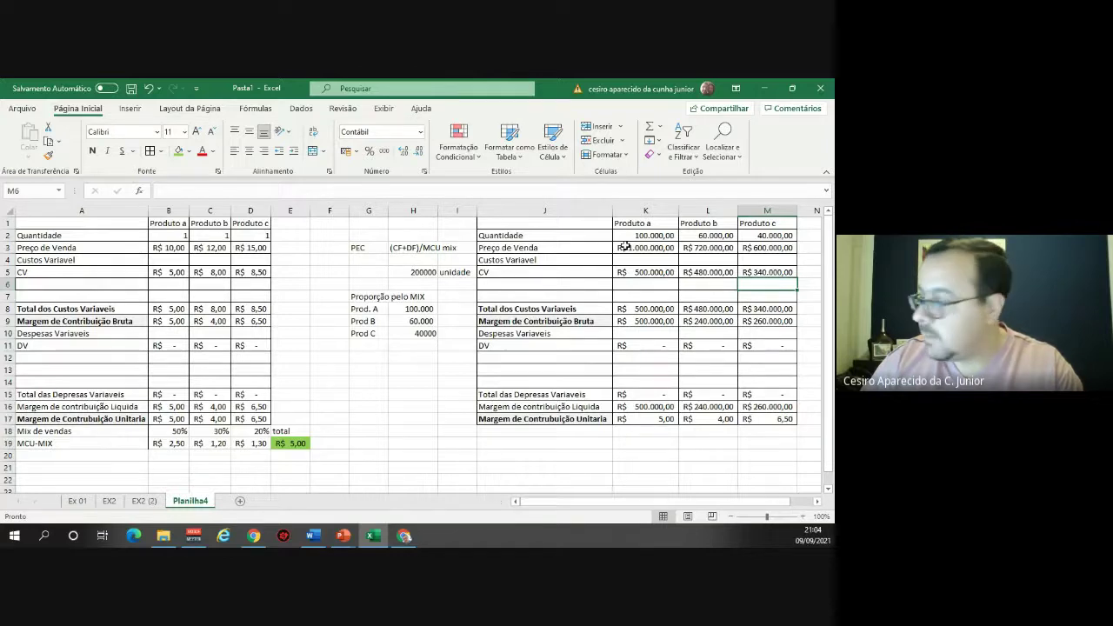
Add up the three products' net contribution margins in N16 with the formula =K16+L16+M16.
key("Down")
key("Down")
key("Down")
key("Down")
key("Down")
key("Down")
key("Down")
key("Down")
key("Down")
key("Down")
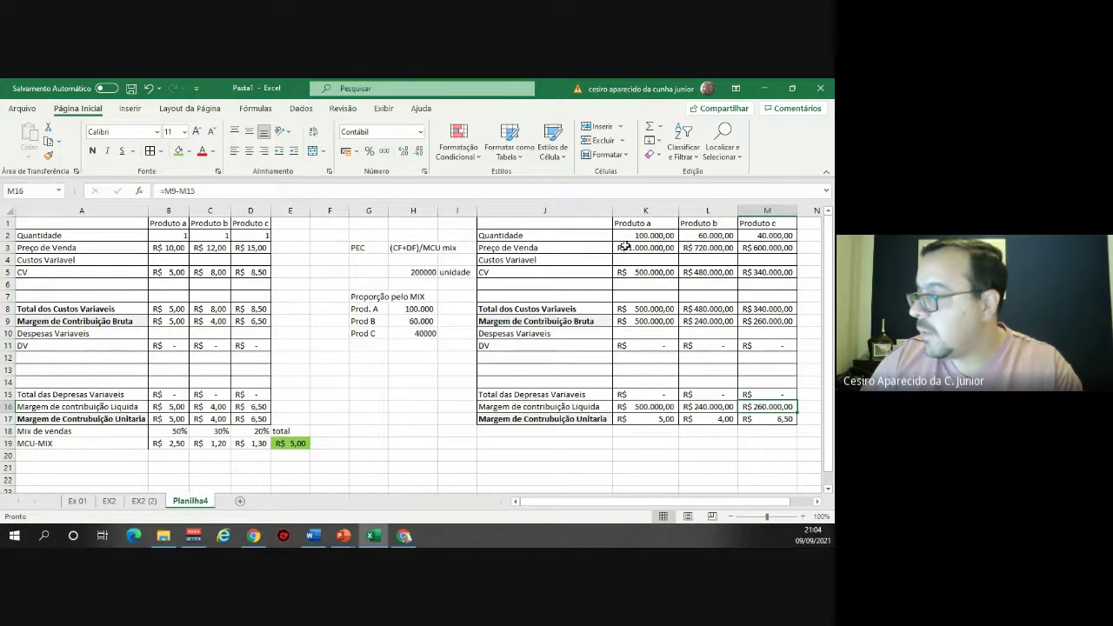
key("Right")
type("=")
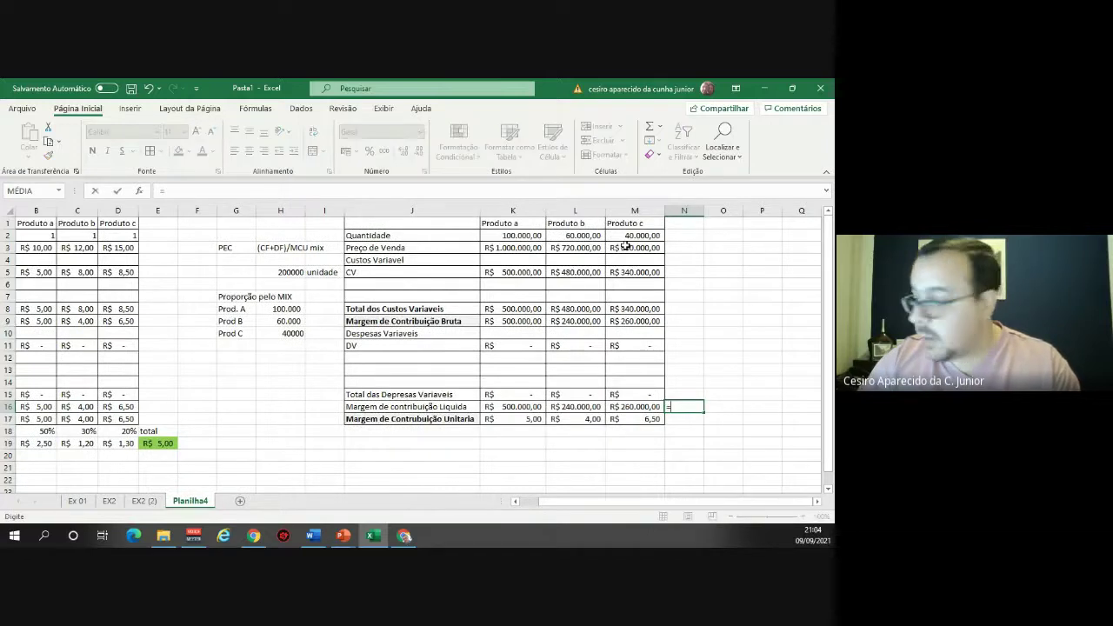
key("Left")
key("Left")
key("Left")
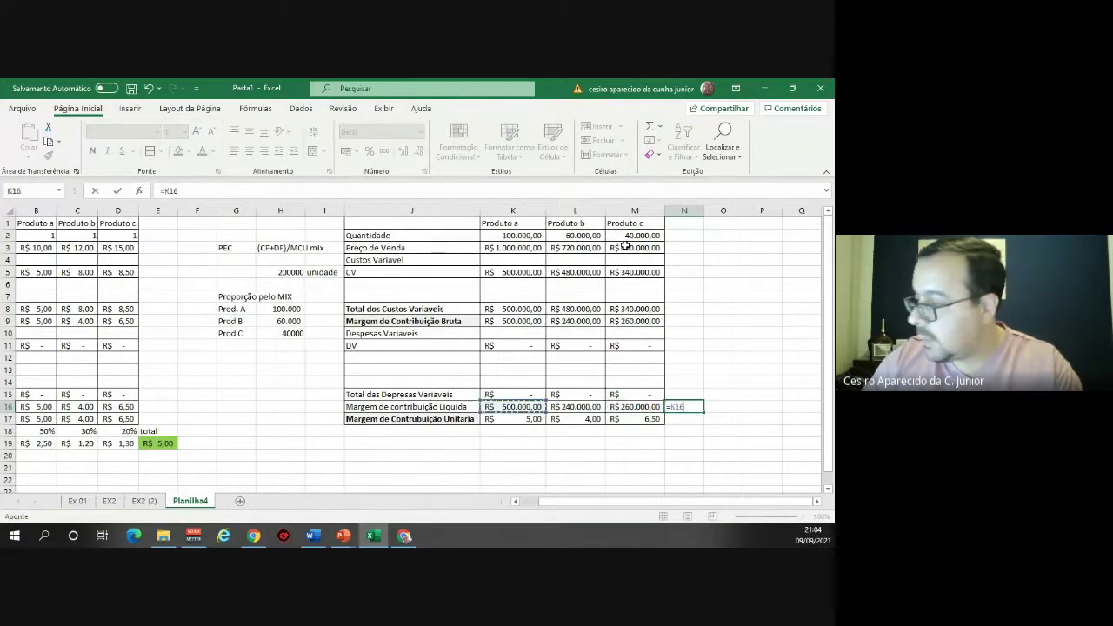
type("+")
key("Right")
type("+")
key("Right")
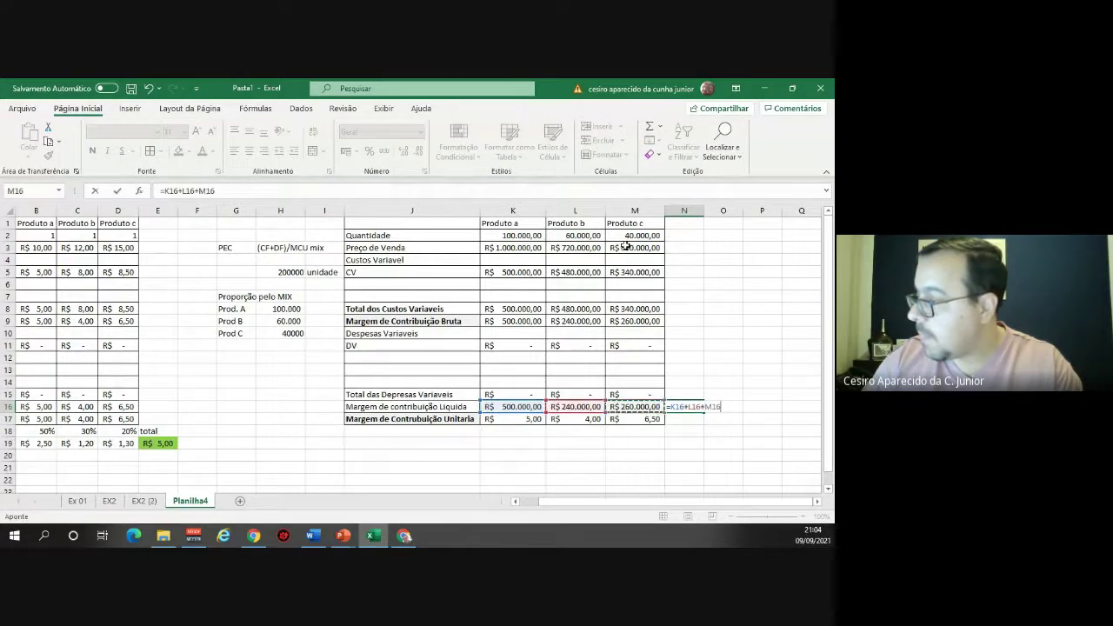
key("Return")
key("Down")
key("Down")
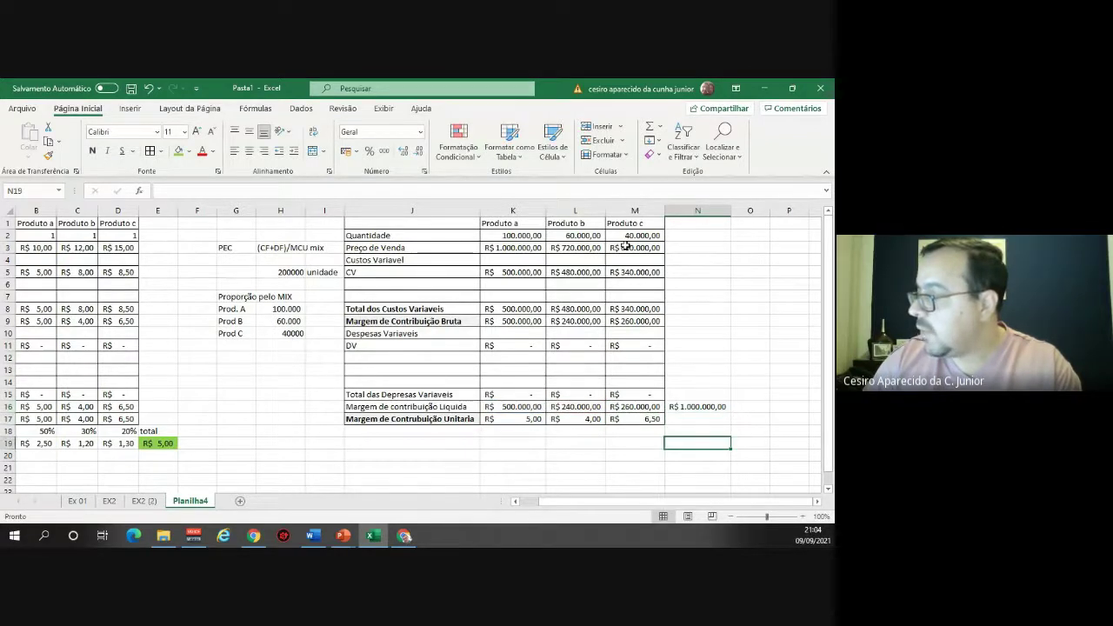
key("Up")
key("Up")
key("Up")
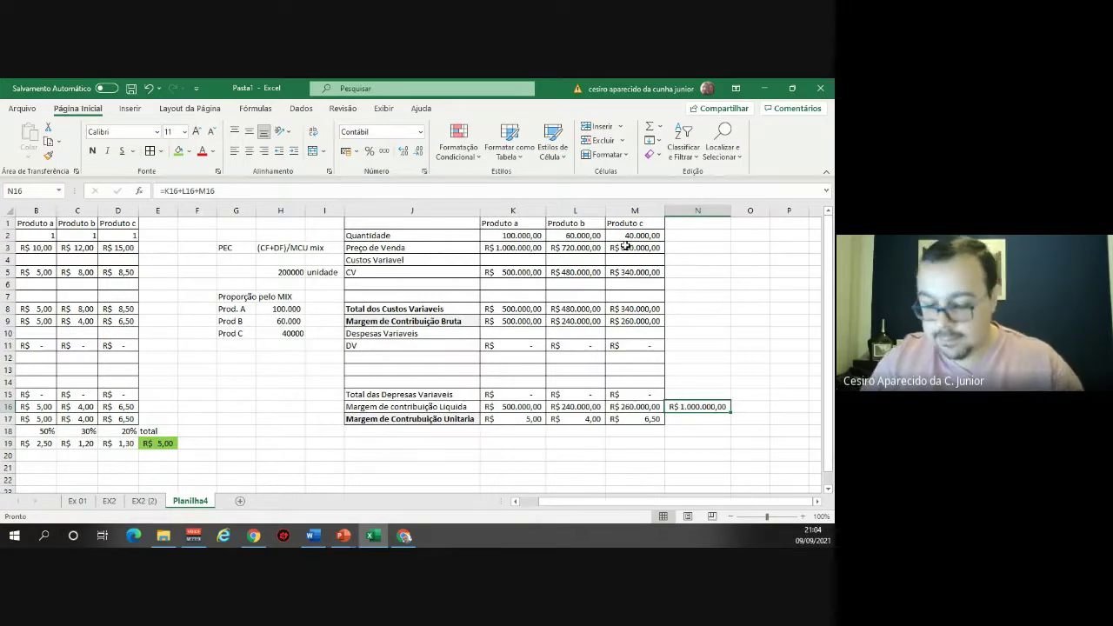
Add the label "Custos e despesas Fixas" in J19 below the copied table.
key("Down")
key("Down")
key("Down")
key("Left")
key("Left")
key("Left")
key("Left")
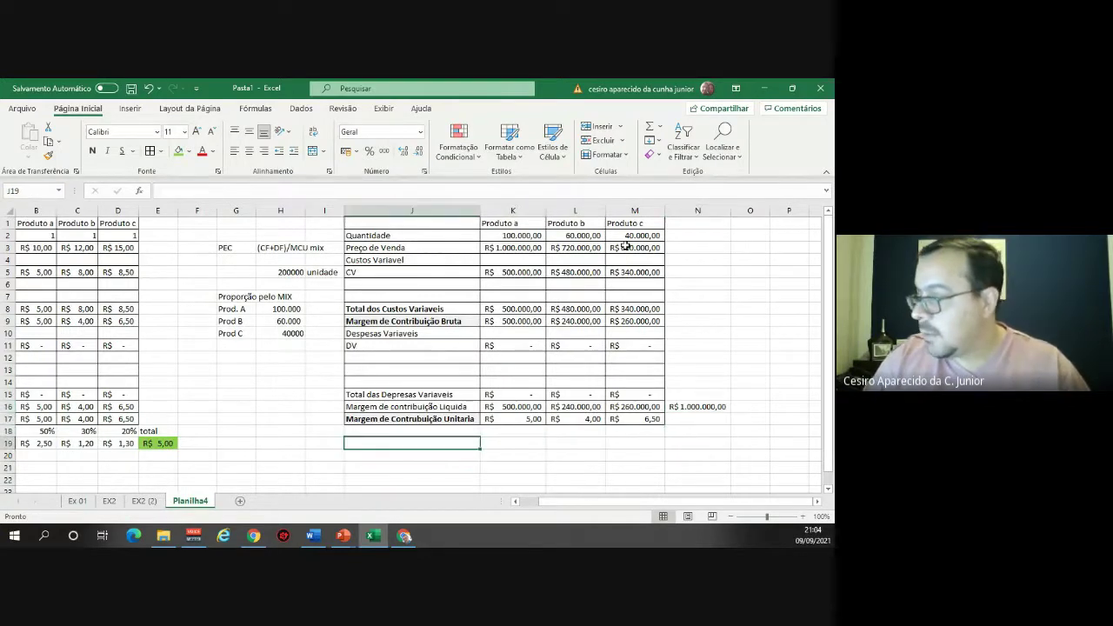
type("Cus")
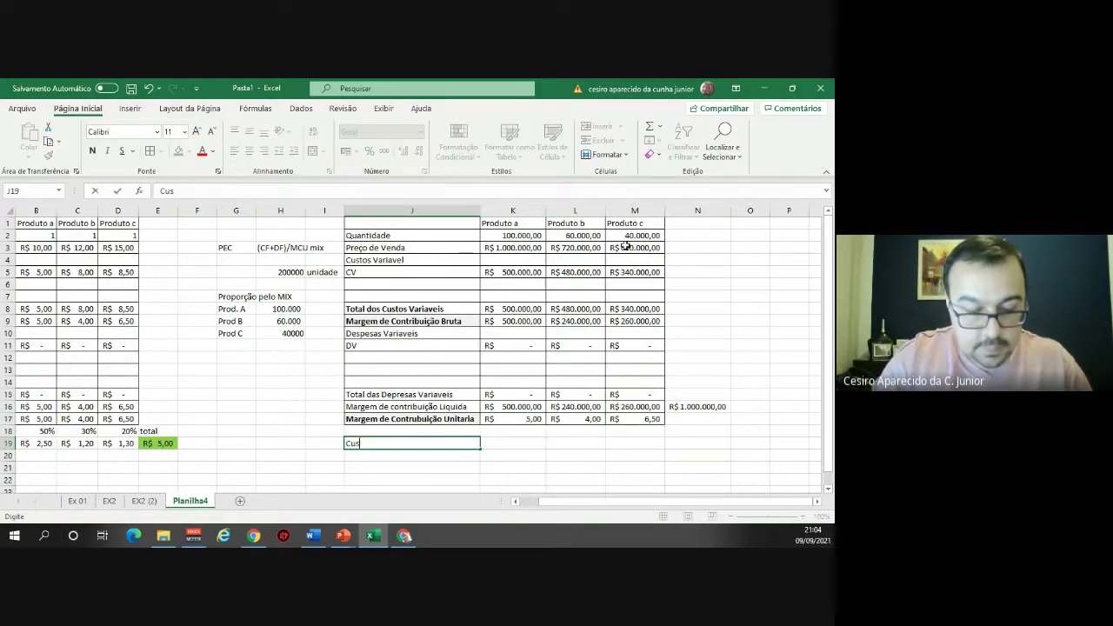
type("tos e desp")
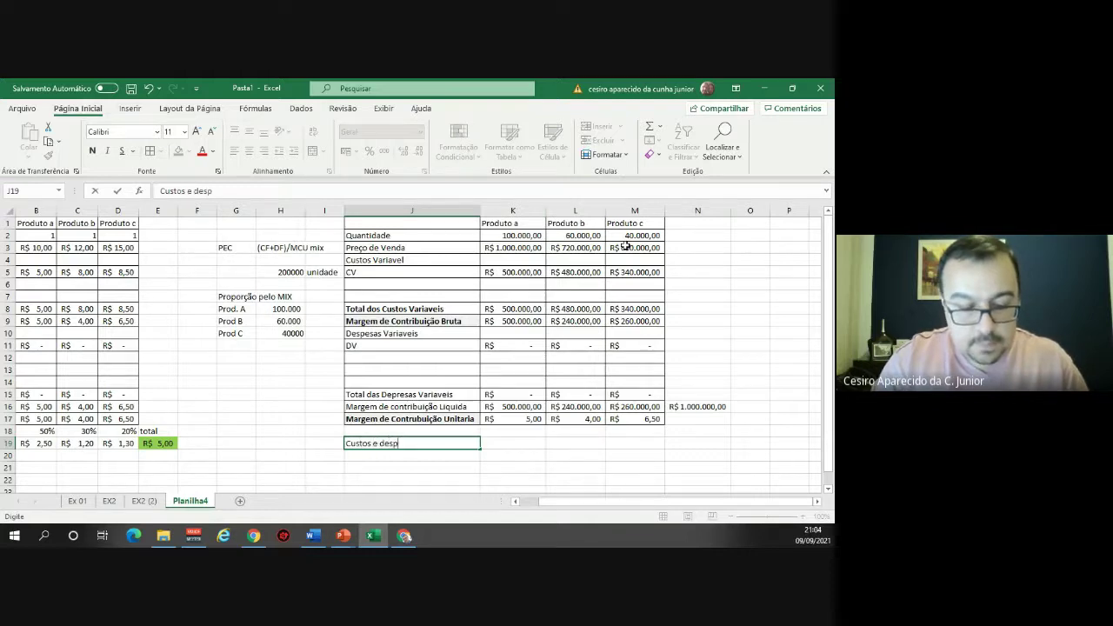
type("esas Fi")
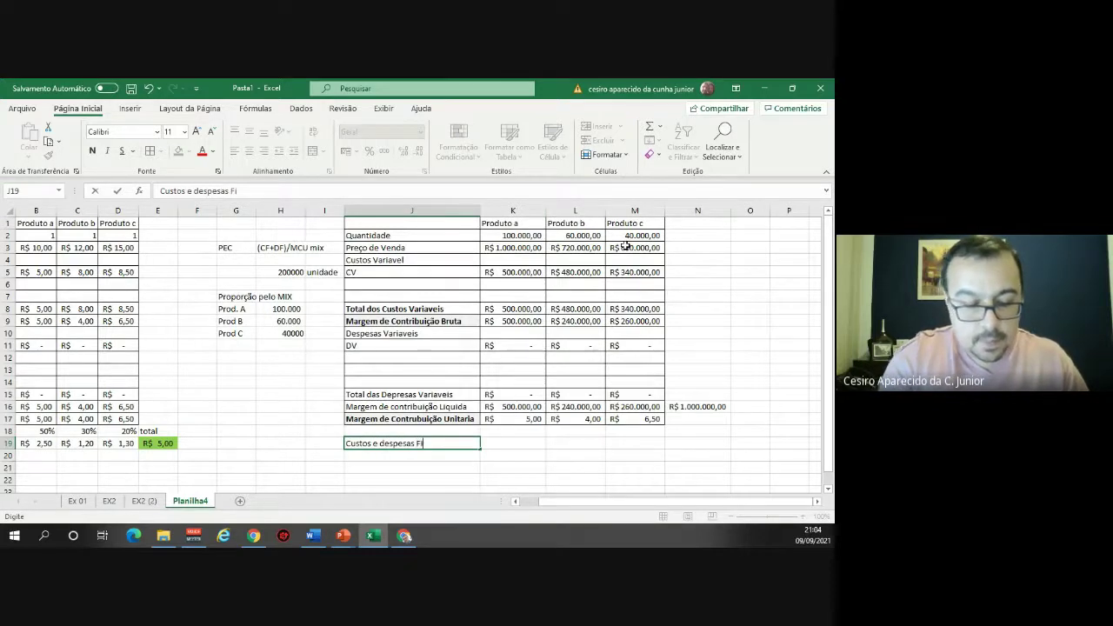
type("xas")
Enter 1000000 in N19 as the fixed costs and expenses.
key("Right")
key("Right")
key("Right")
key("Right")
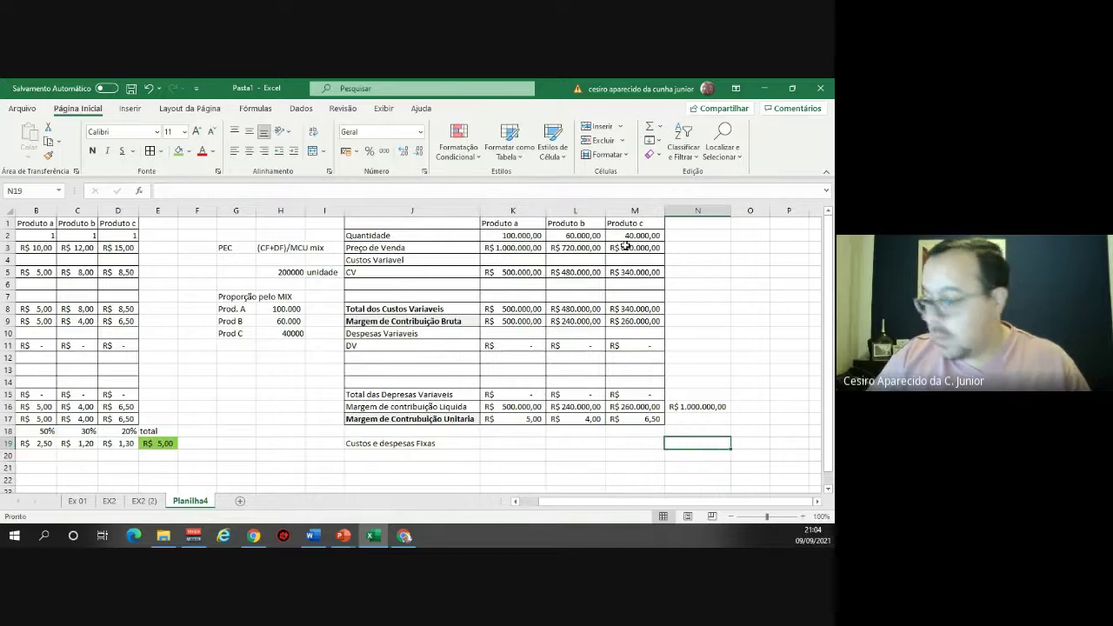
type("100000")
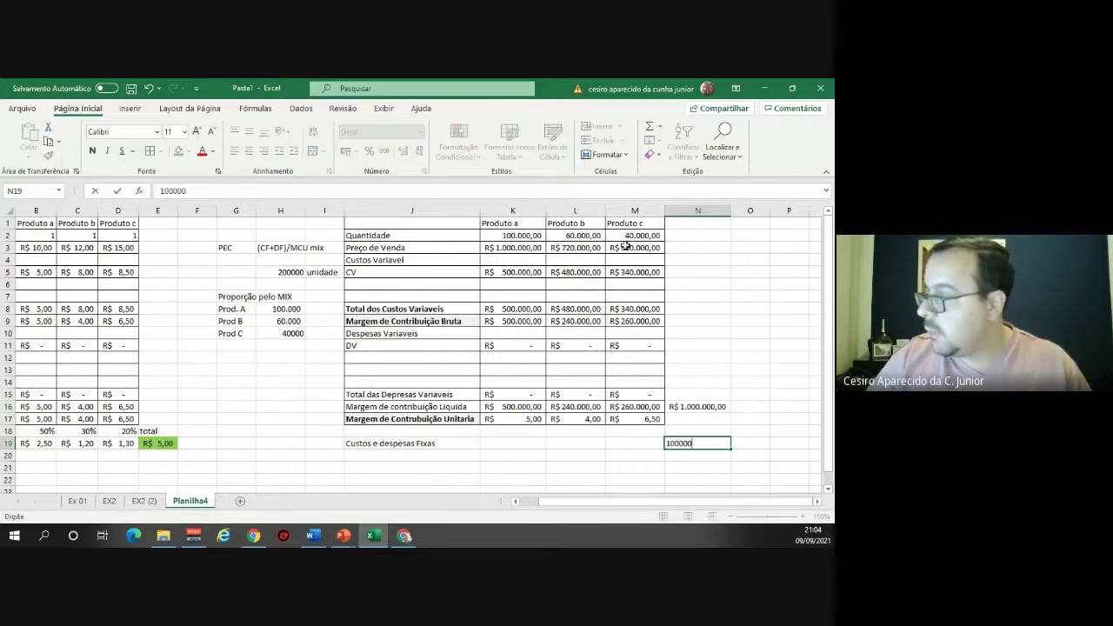
type("0")
key("Return")
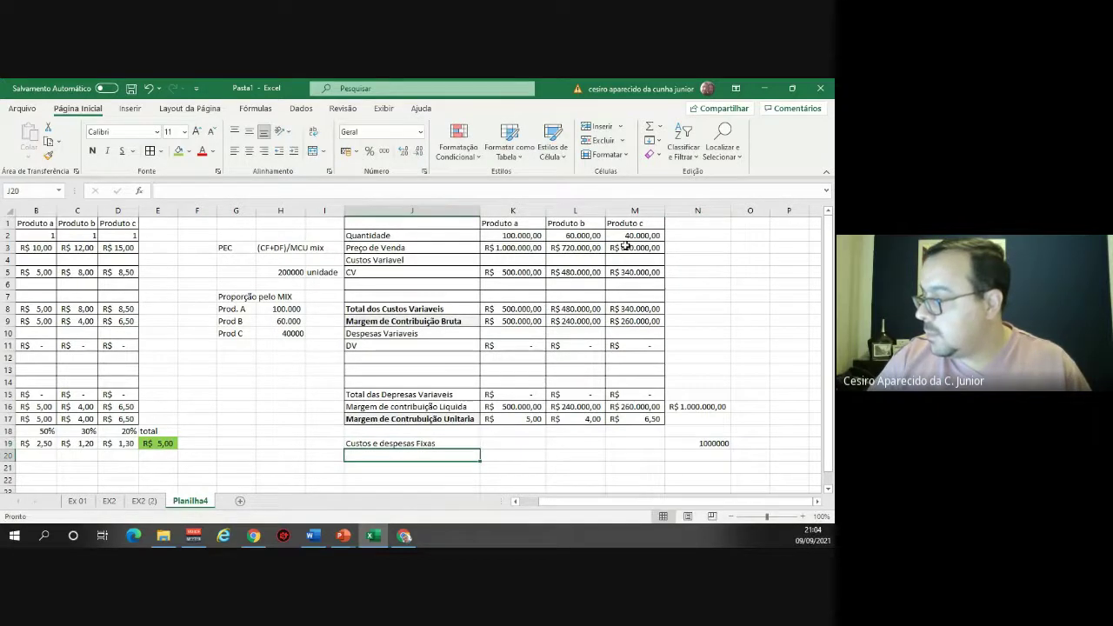
Label J21 as Lucro and calculate the profit in N21 with the formula =N16-N19.
key("Down")
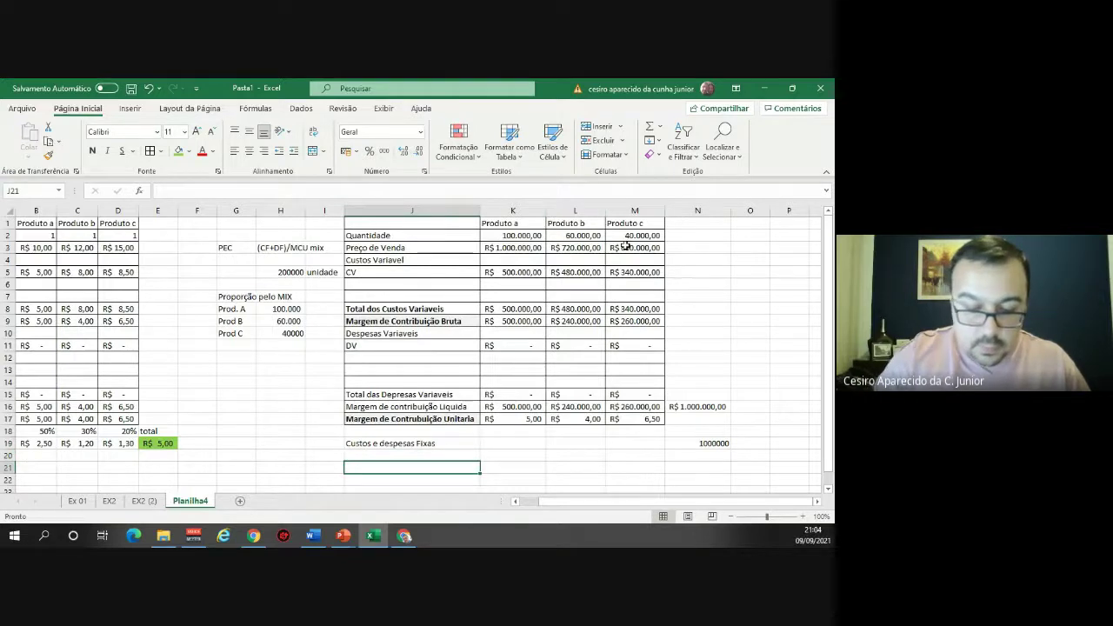
type("Lucro")
key("Right")
key("Right")
key("Right")
key("Right")
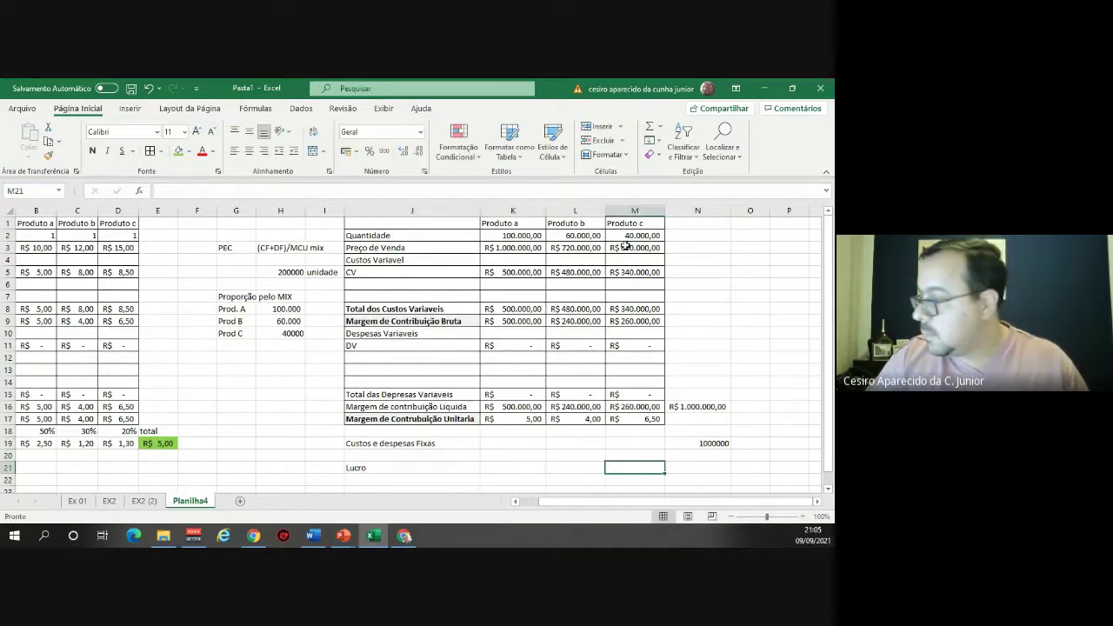
type("=")
key("Up")
key("Up")
key("Up")
key("Up")
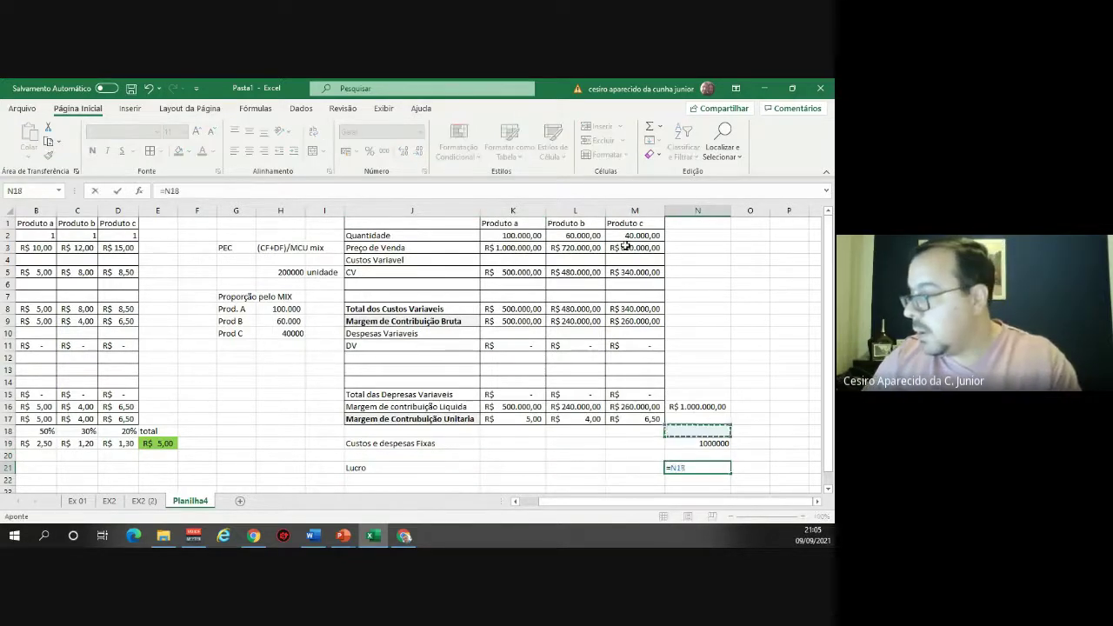
key("Up")
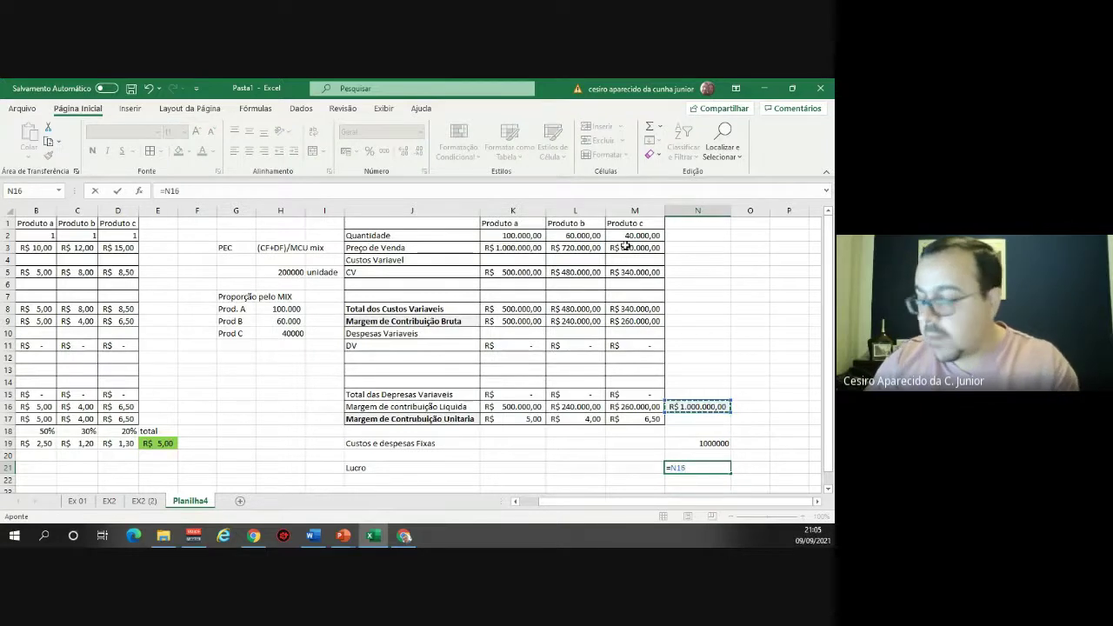
type("-")
key("Up")
key("Up")
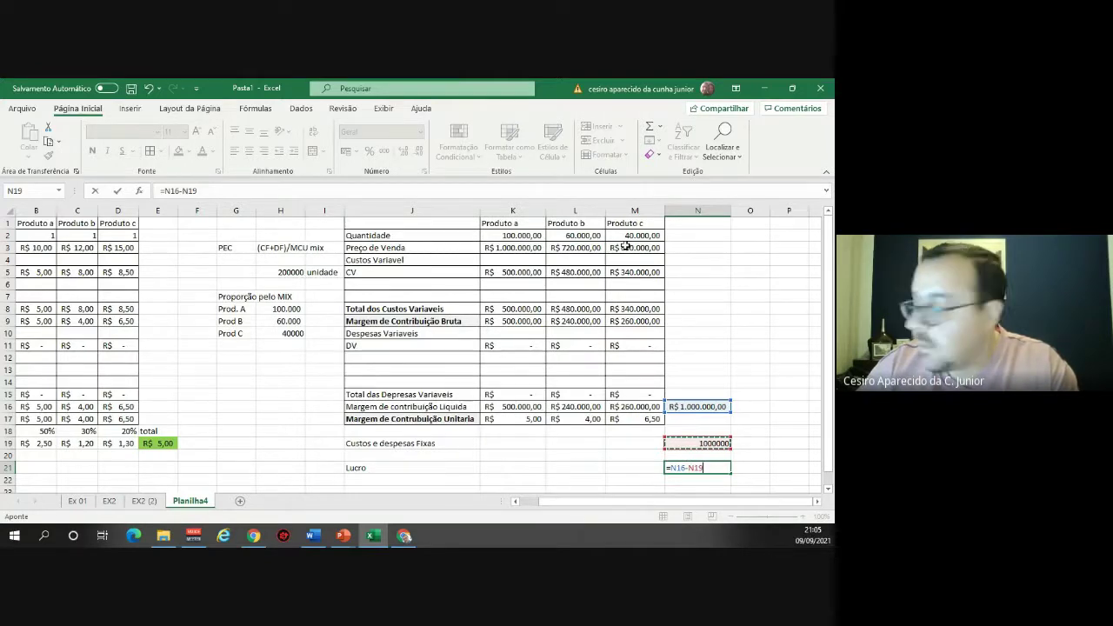
key("Return")
Apply the accounting number format to the fixed costs and profit cells N19:N21.
key("Up")
key("Left")
key("Left")
key("Left")
key("Left")
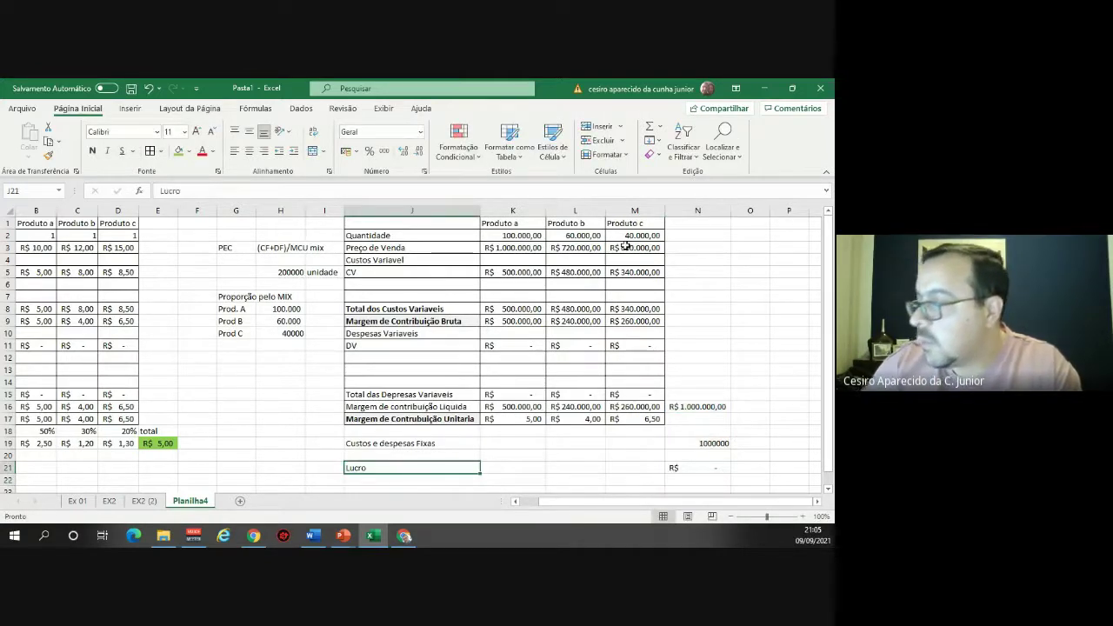
left_click_drag(703, 441, 695, 468)
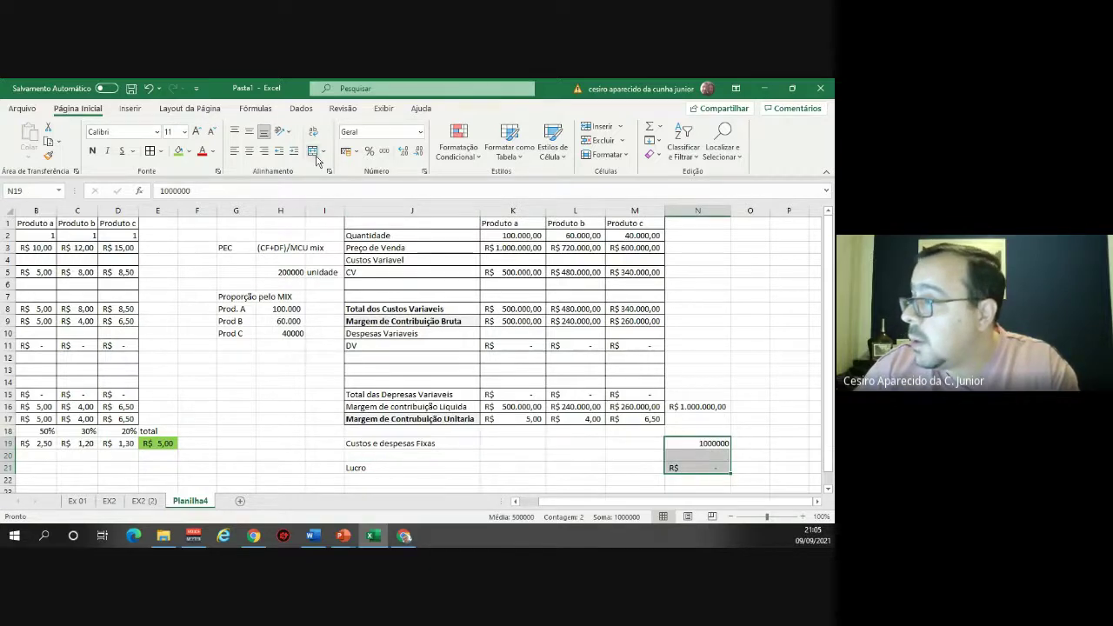
left_click(345, 151)
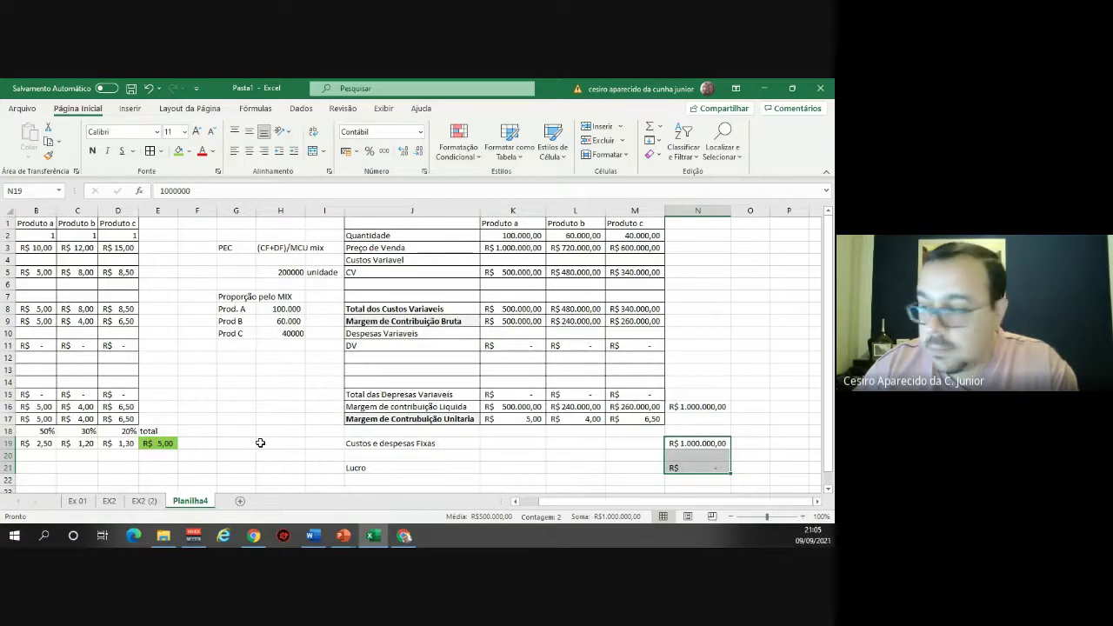
Switch to the PowerPoint slide show and advance to the slide on the weighted contribution margin.
left_click(343, 536)
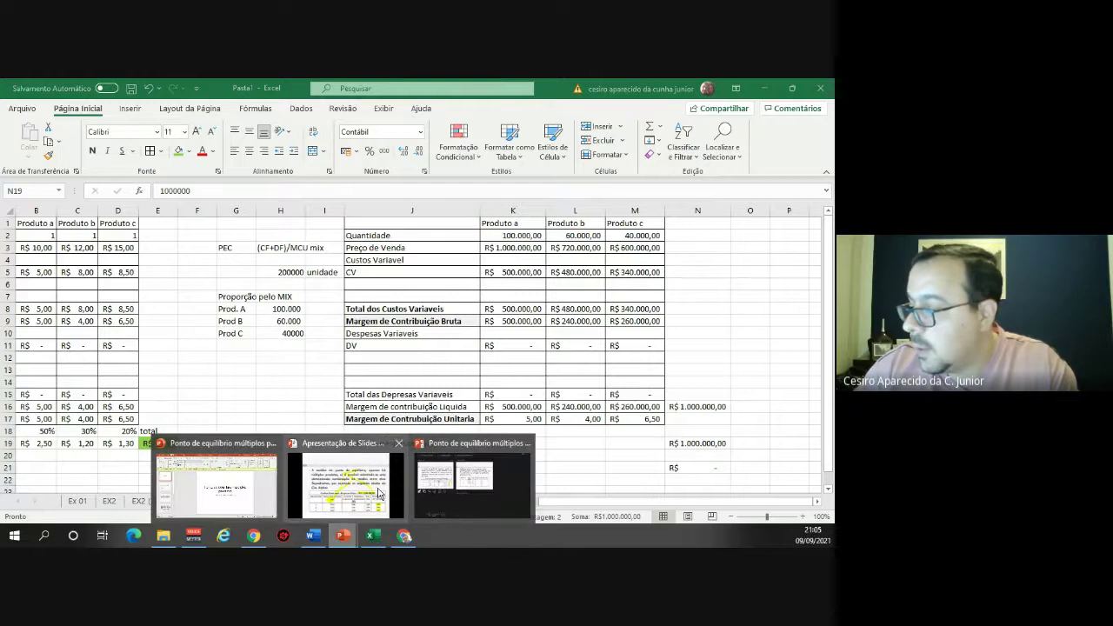
left_click(381, 495)
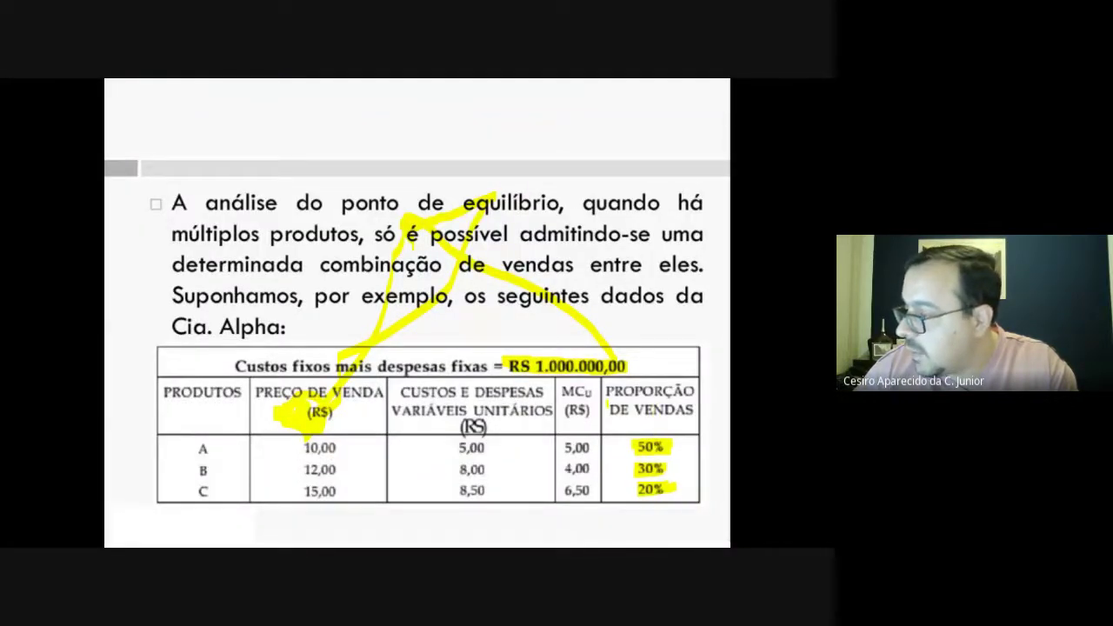
key("Right")
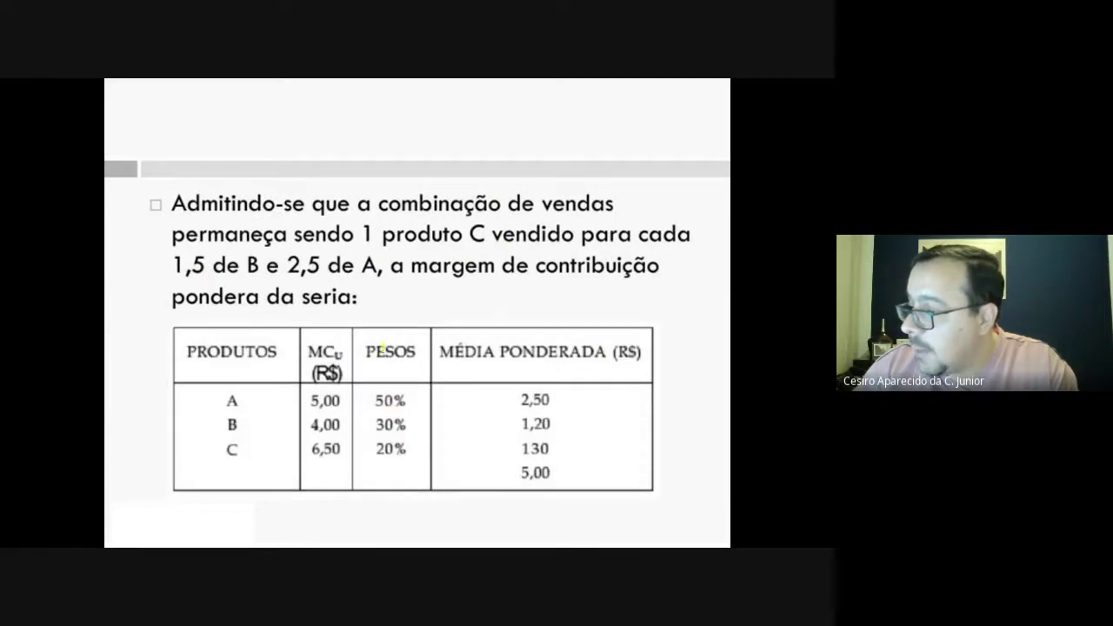
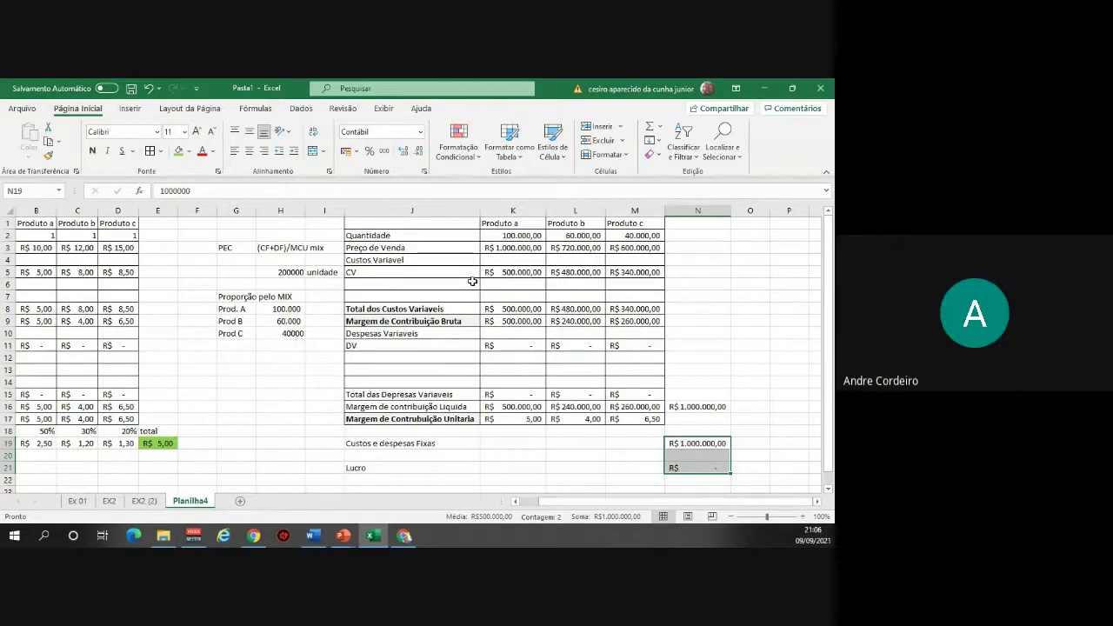
Back in Excel, review Produto a's quantity, sales value, variable cost and net margin in the copied table against Prod. A's mix share in H8.
key("ctrl+v")
left_click(804, 517)
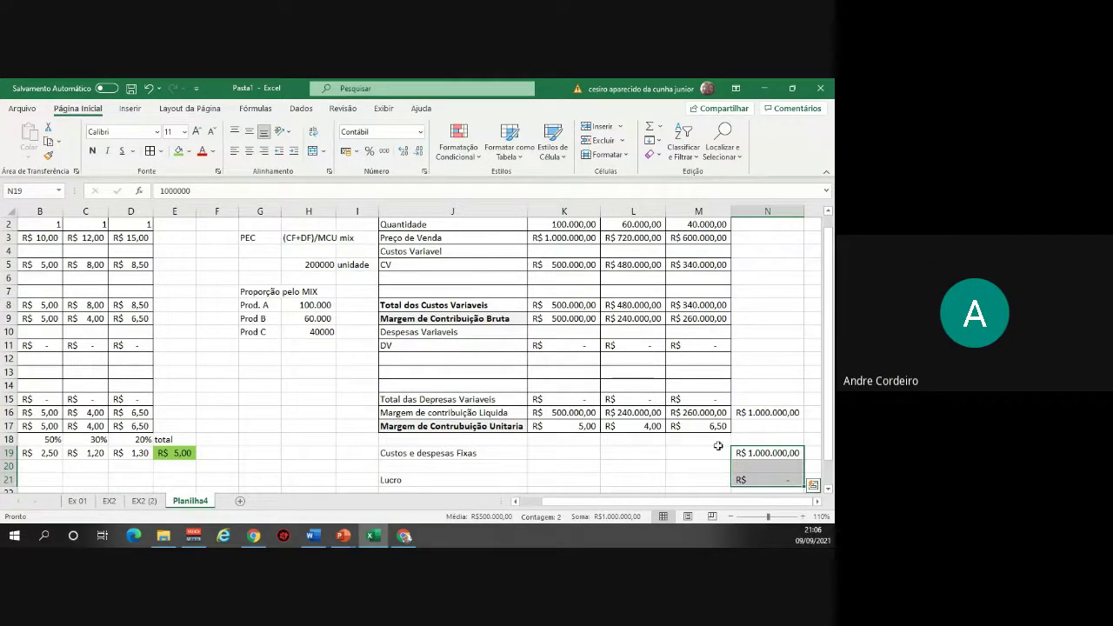
left_click(574, 414)
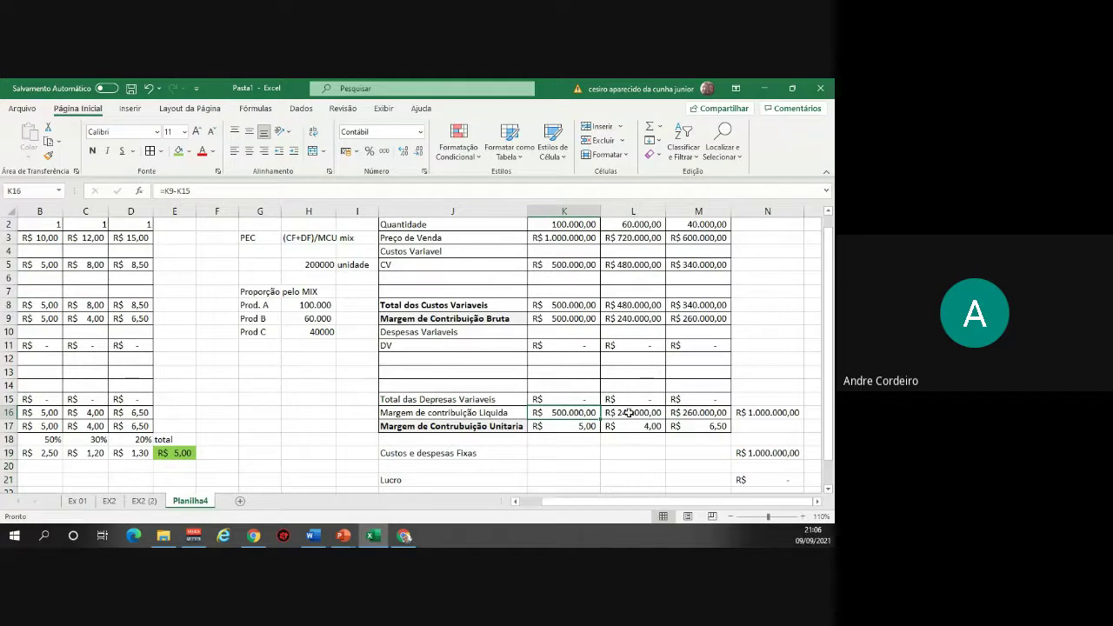
scroll(581, 400, "up", 1)
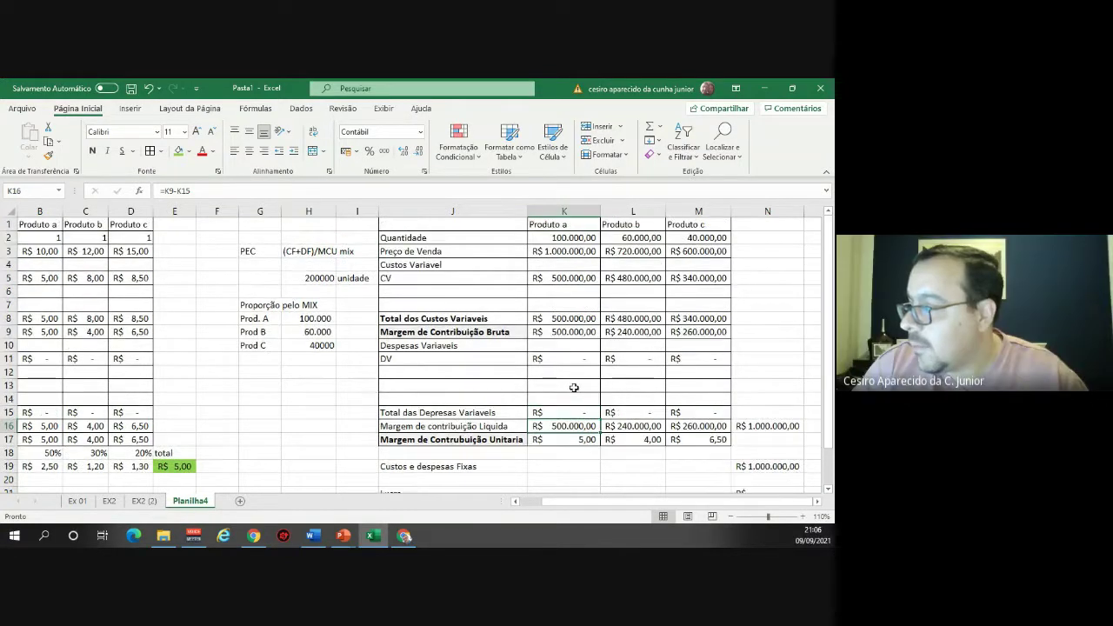
left_click(568, 238)
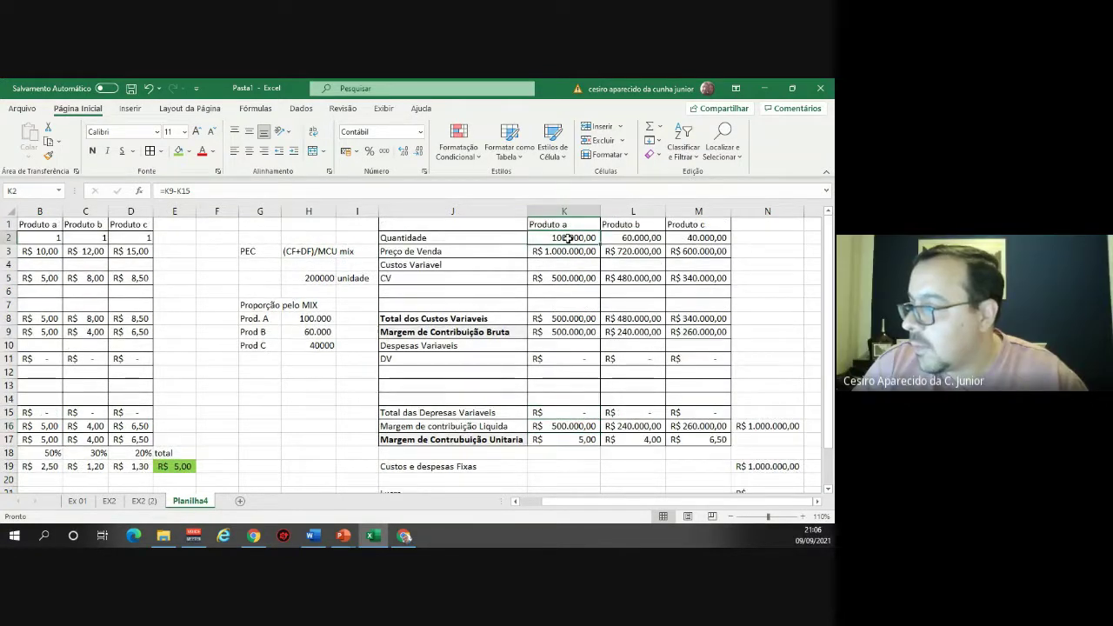
left_click(318, 318)
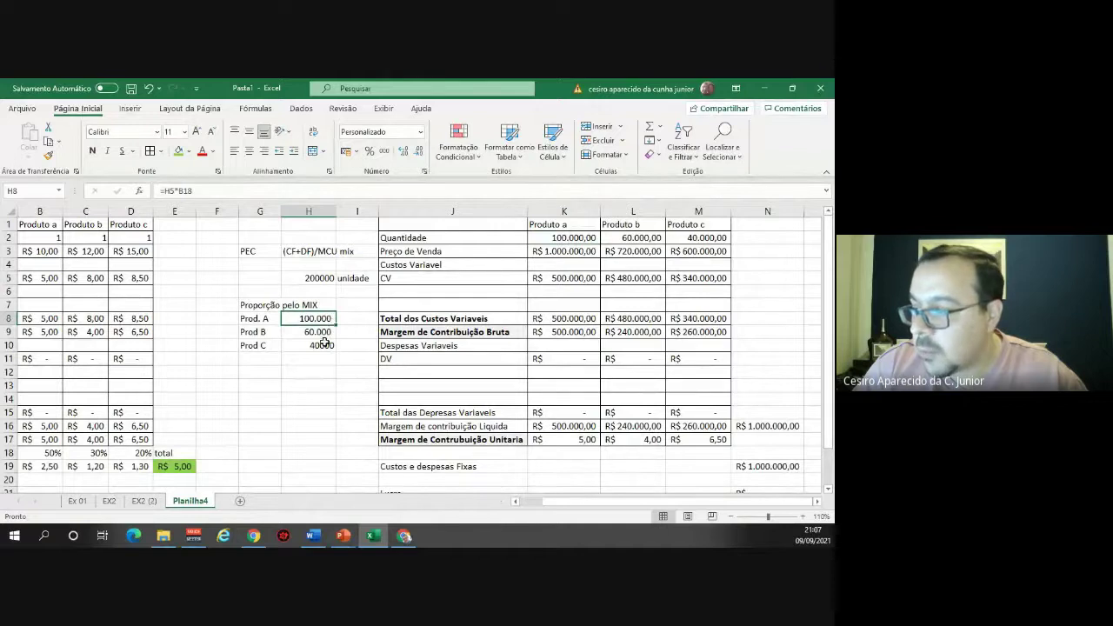
left_click(567, 252)
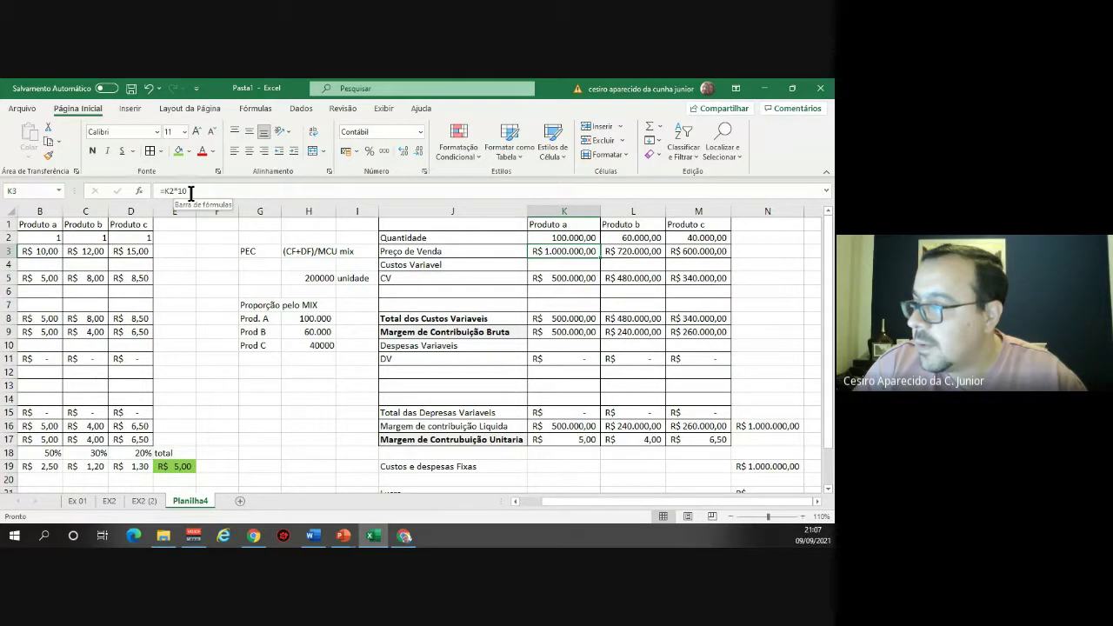
left_click(576, 278)
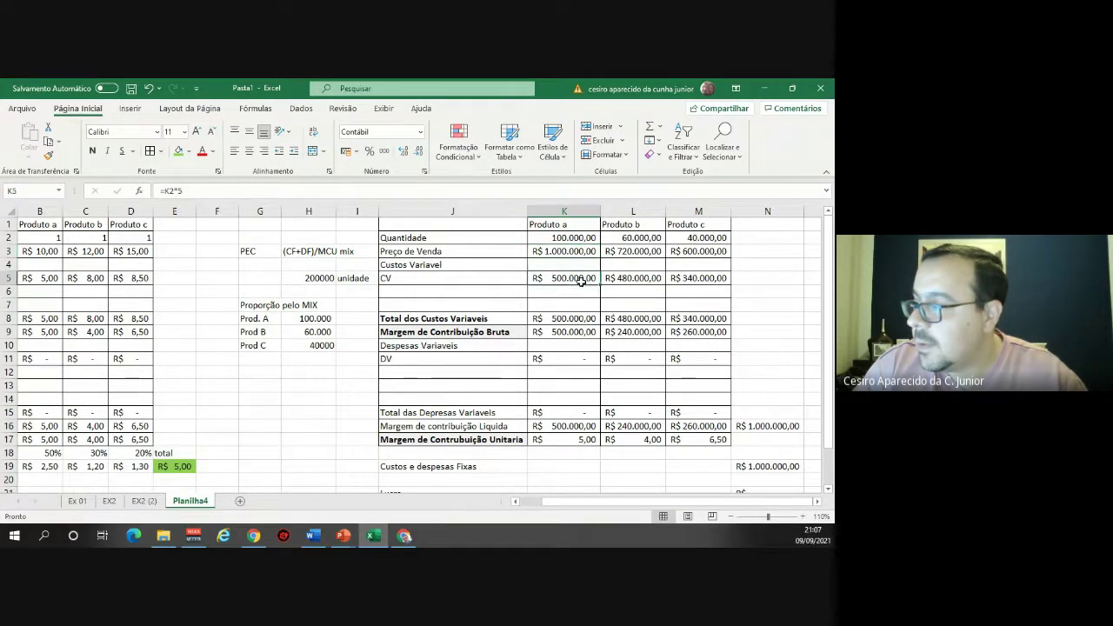
left_click(573, 237)
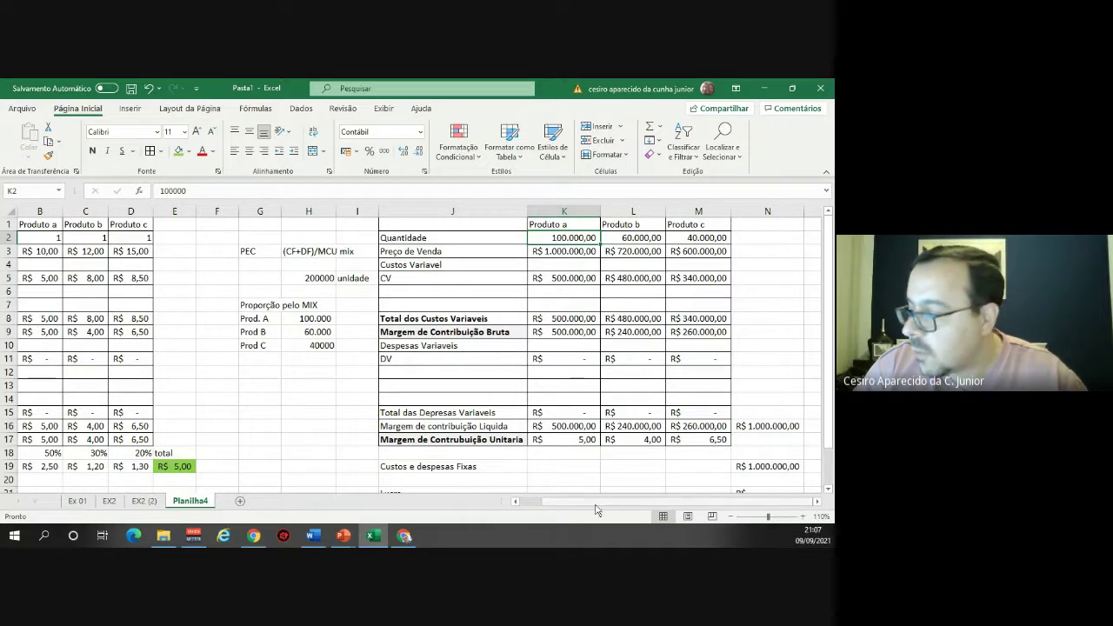
left_click_drag(597, 511, 570, 509)
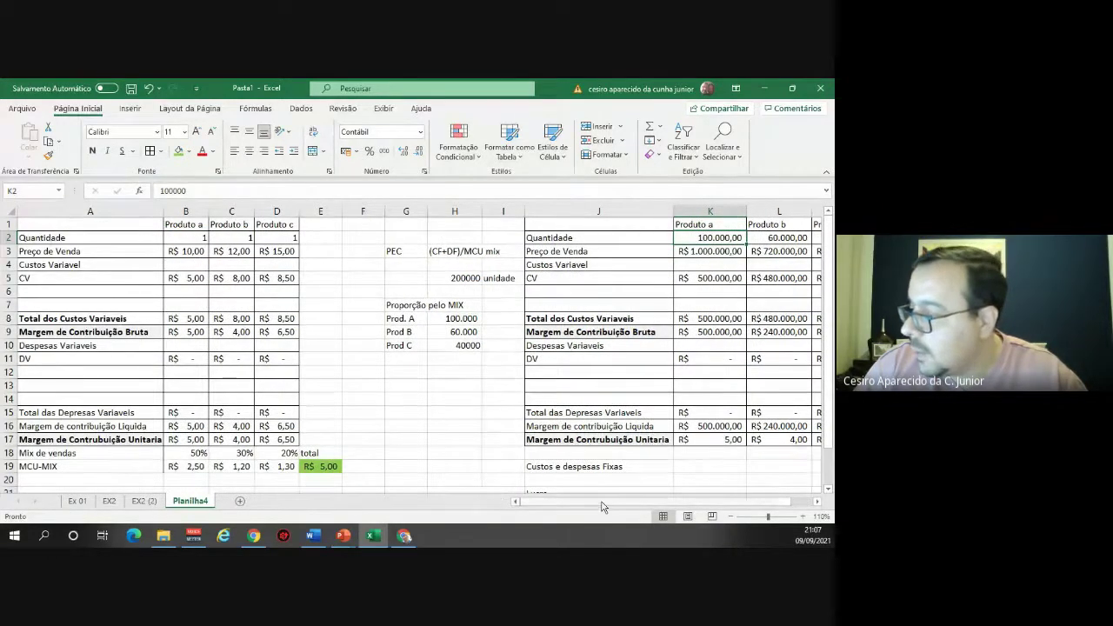
left_click_drag(604, 502, 615, 503)
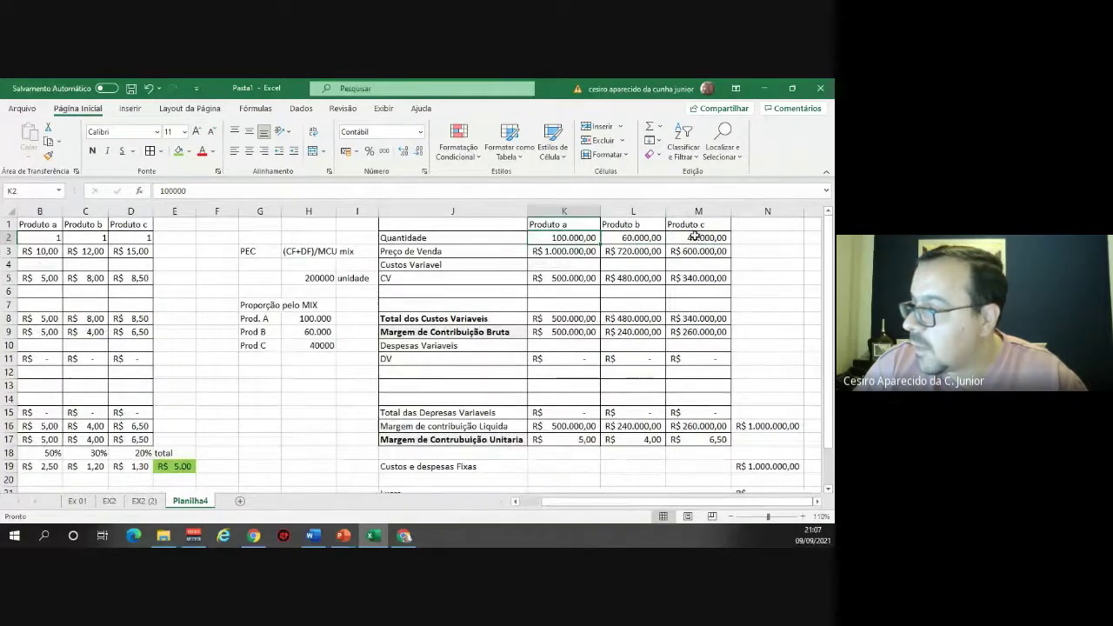
Examine the Proporção pelo MIX block in G7:H10 and the fixed costs and expenses in N19.
left_click_drag(314, 309, 320, 345)
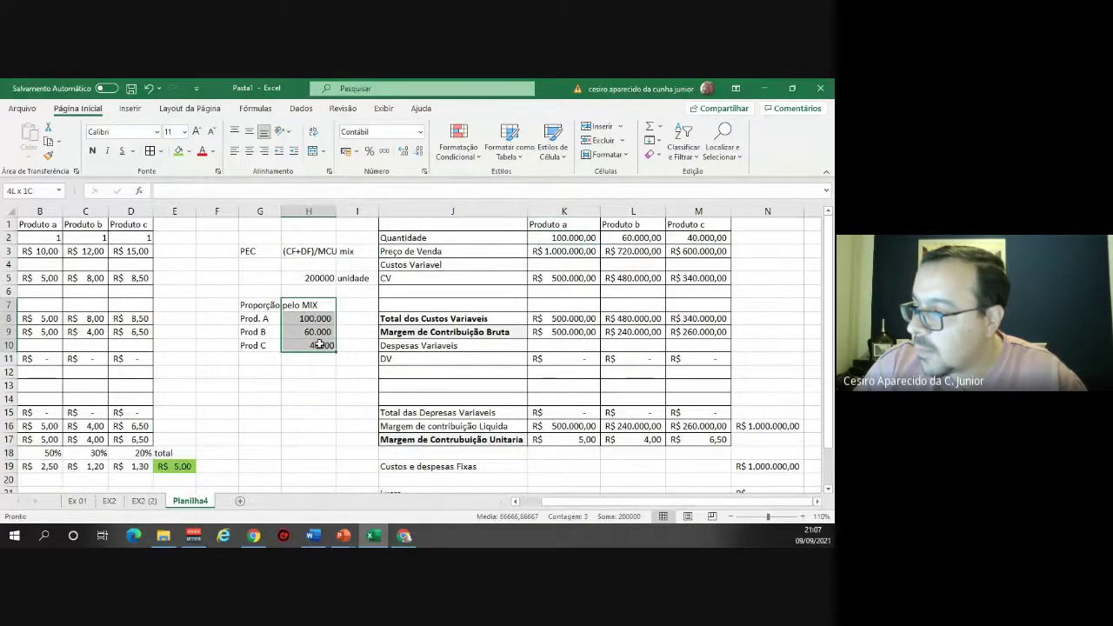
key("ctrl+v")
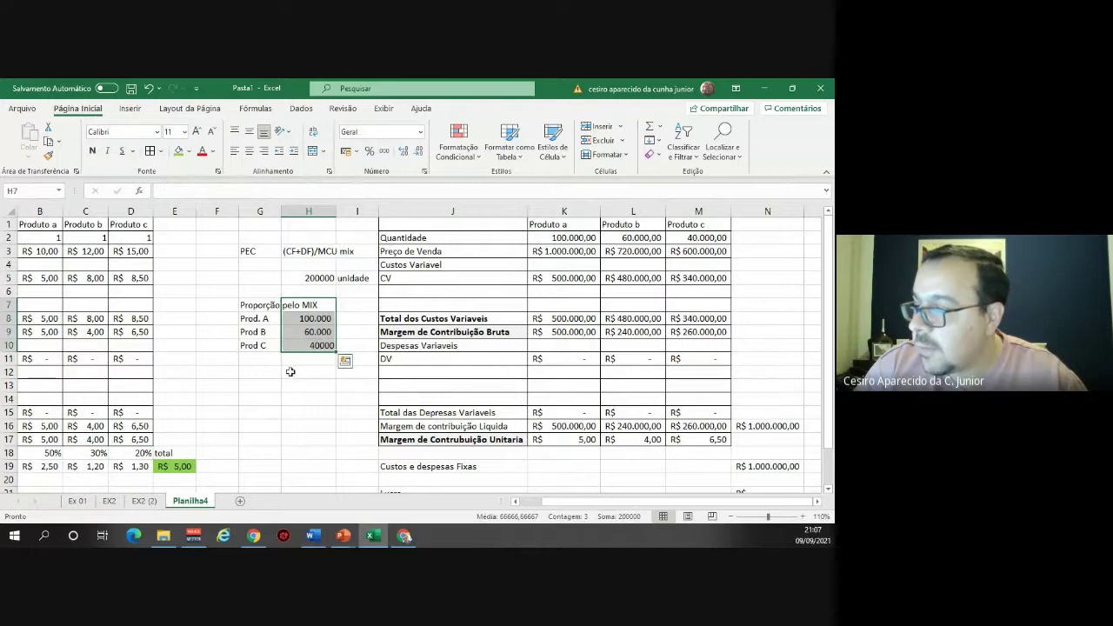
left_click(270, 306)
left_click_drag(275, 307, 318, 346)
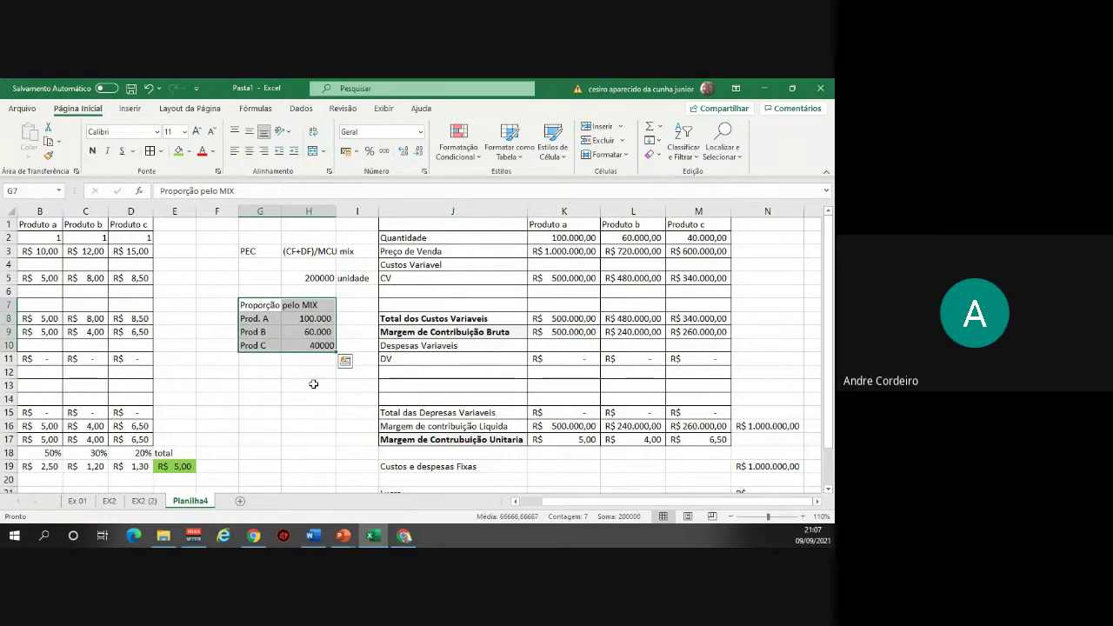
key("Escape")
left_click(763, 467)
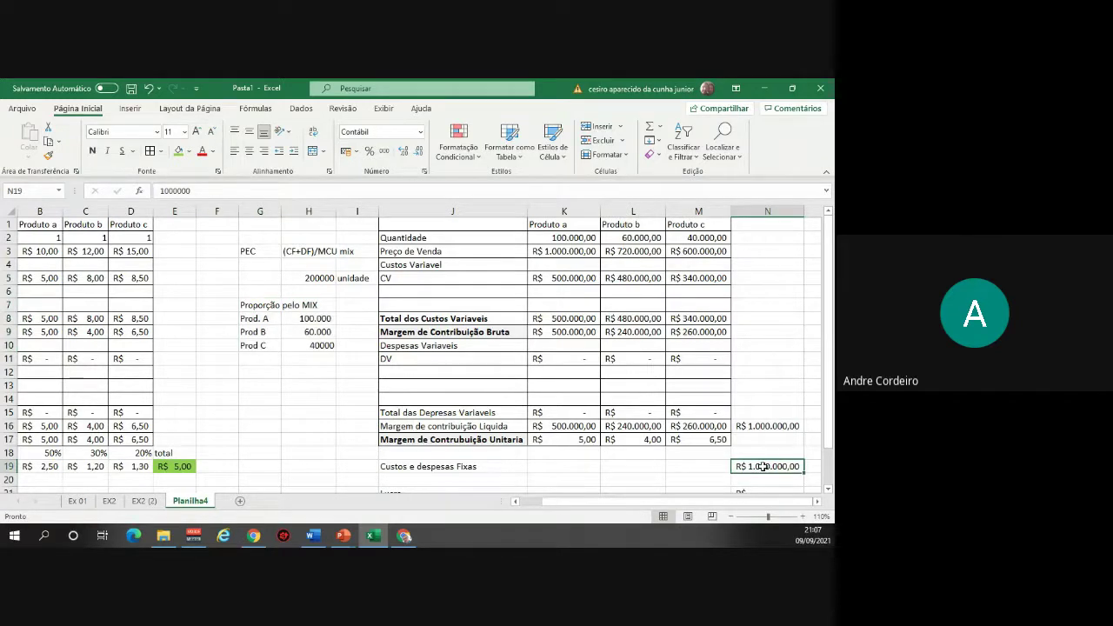
Switch back to the PowerPoint slide show to read the joint break-even question.
left_click(343, 535)
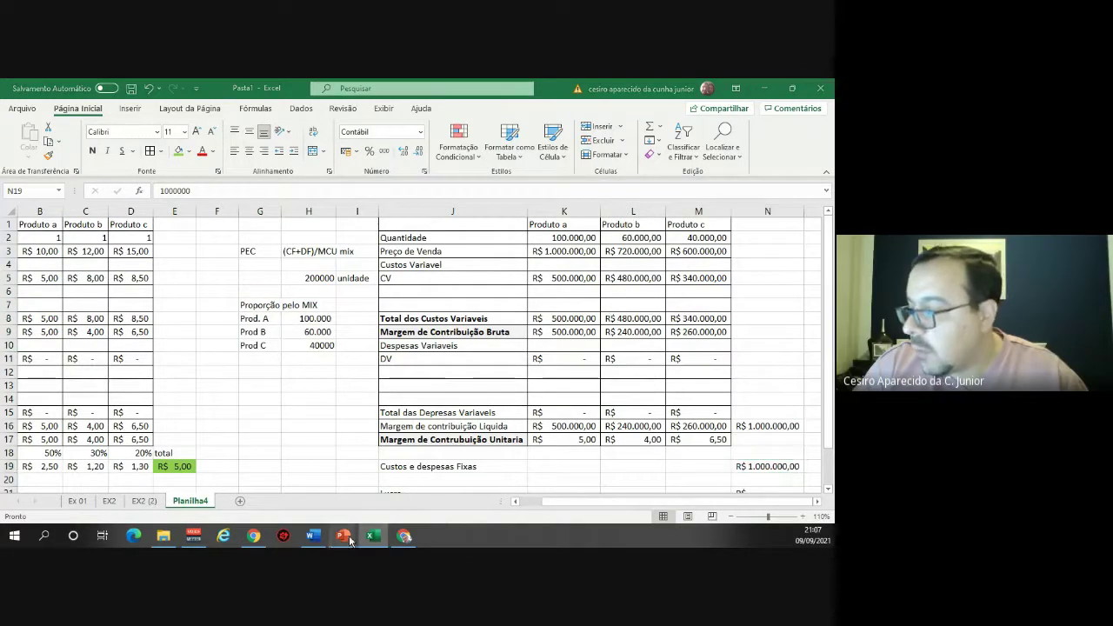
left_click(354, 475)
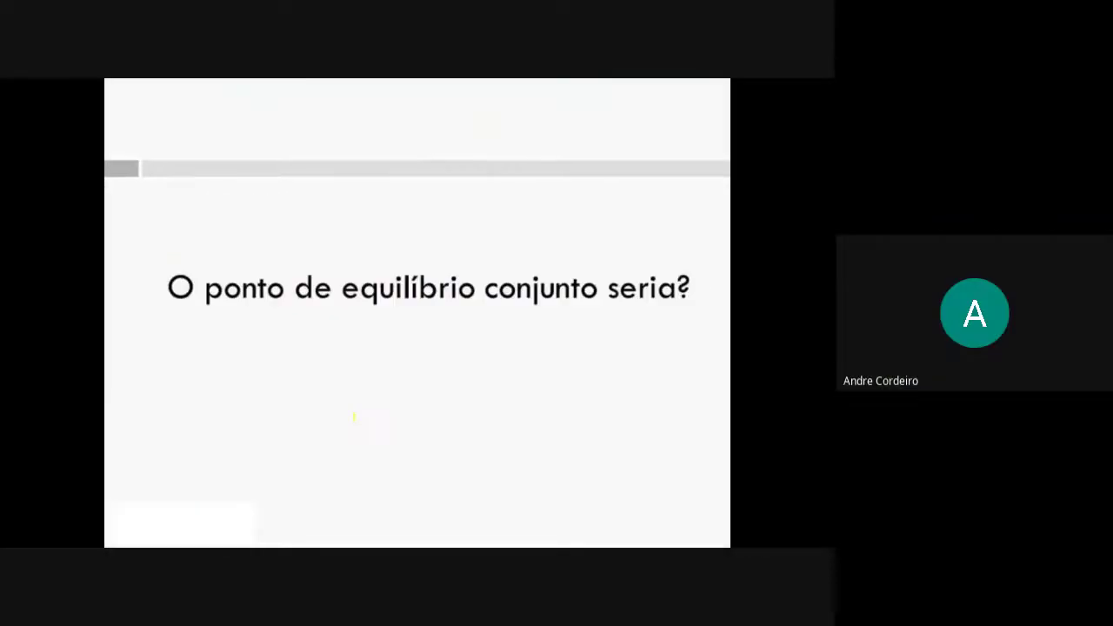
Go back to the slide with Cia. Alpha's product data and highlight the line with fixed costs plus fixed expenses.
key("Left")
key("Left")
key("Left")
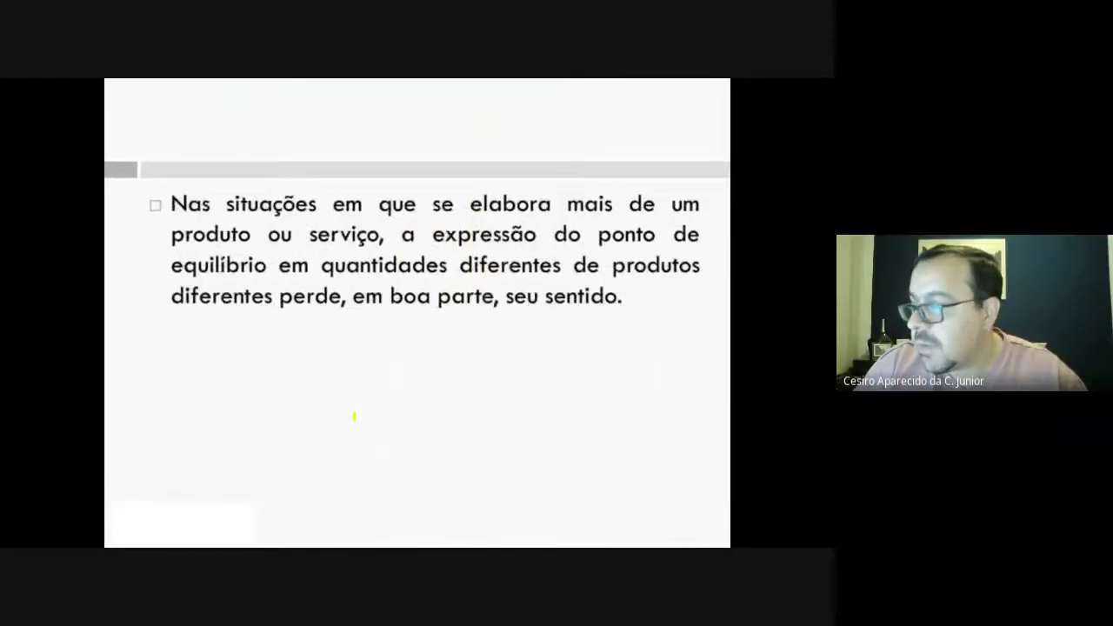
key("Right")
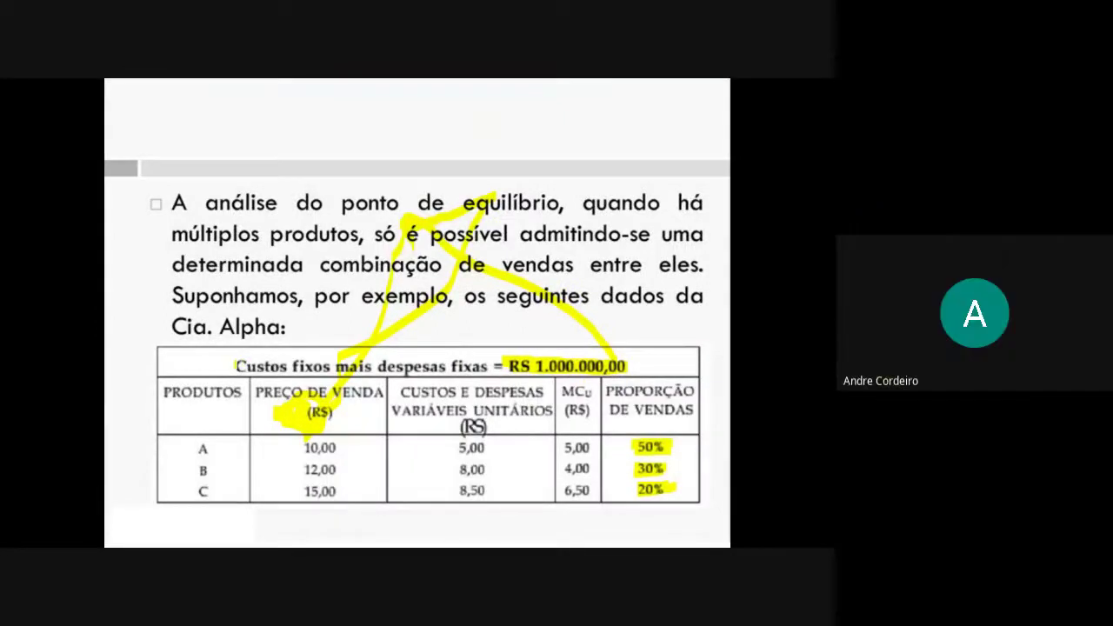
left_click_drag(235, 366, 567, 366)
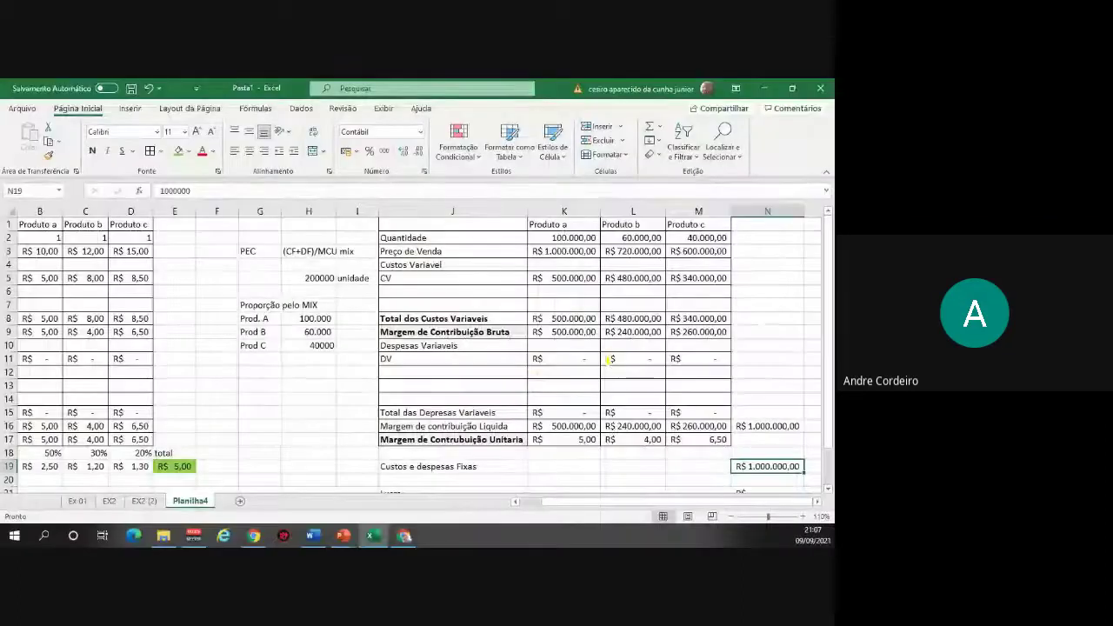
Back in Excel, check the total net margin formula in N16 against the fixed costs in N19 and the Lucro formula in N21.
double_click(748, 427)
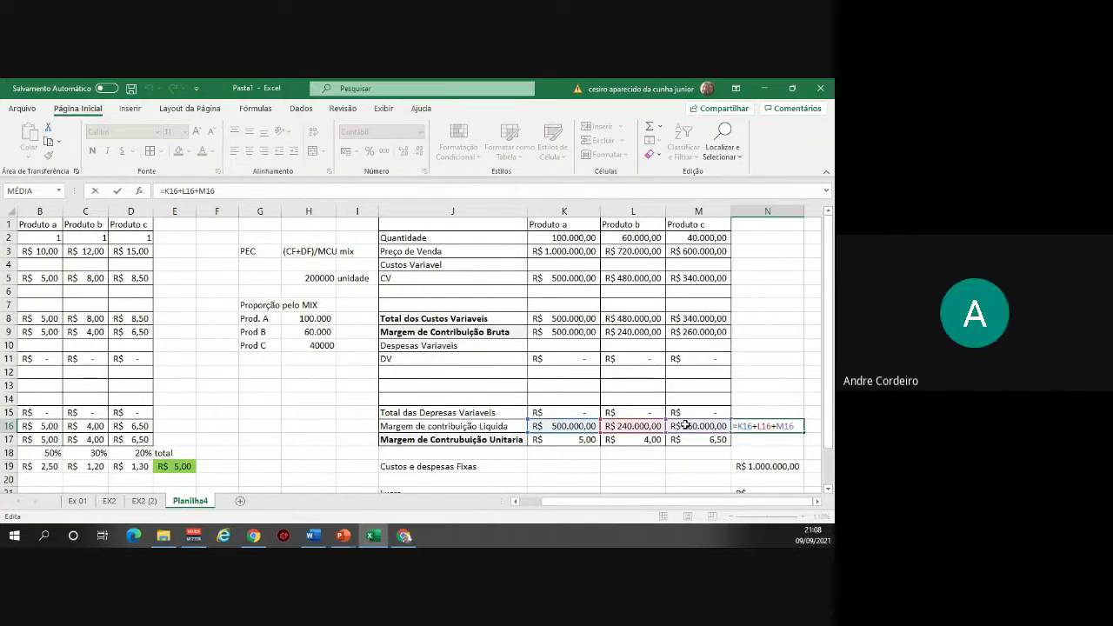
scroll(686, 425, "down", 1)
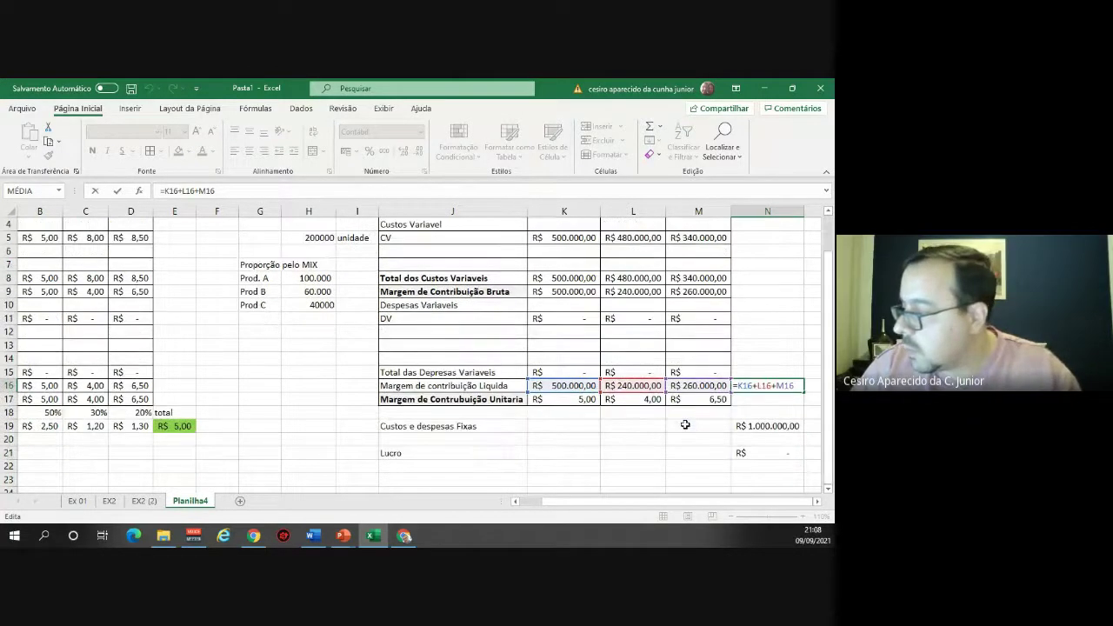
key("Escape")
left_click(773, 428)
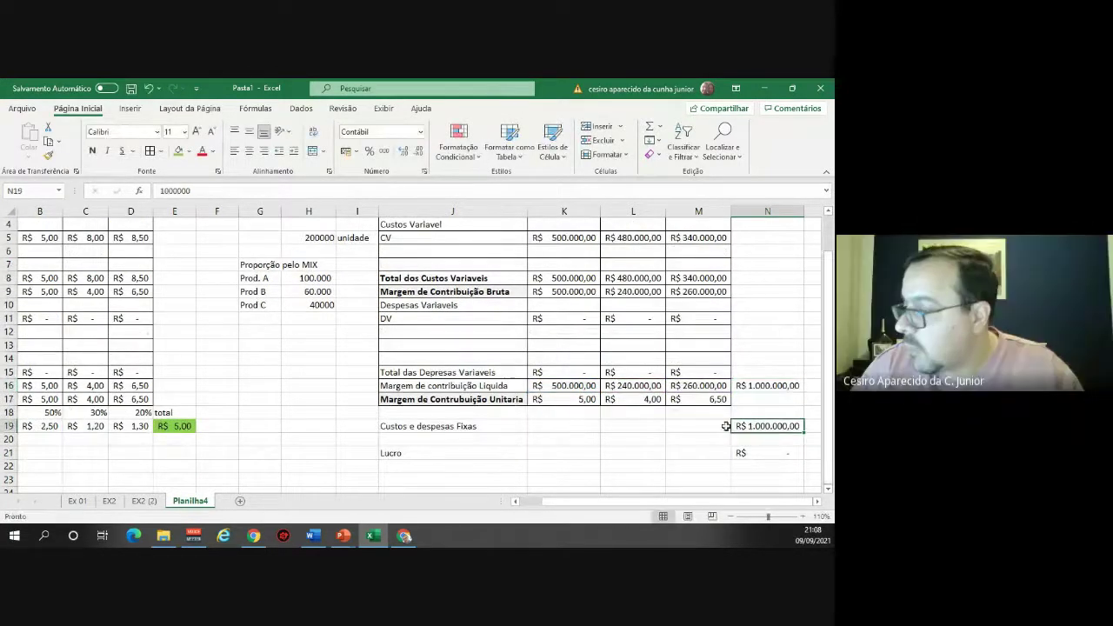
left_click(764, 454)
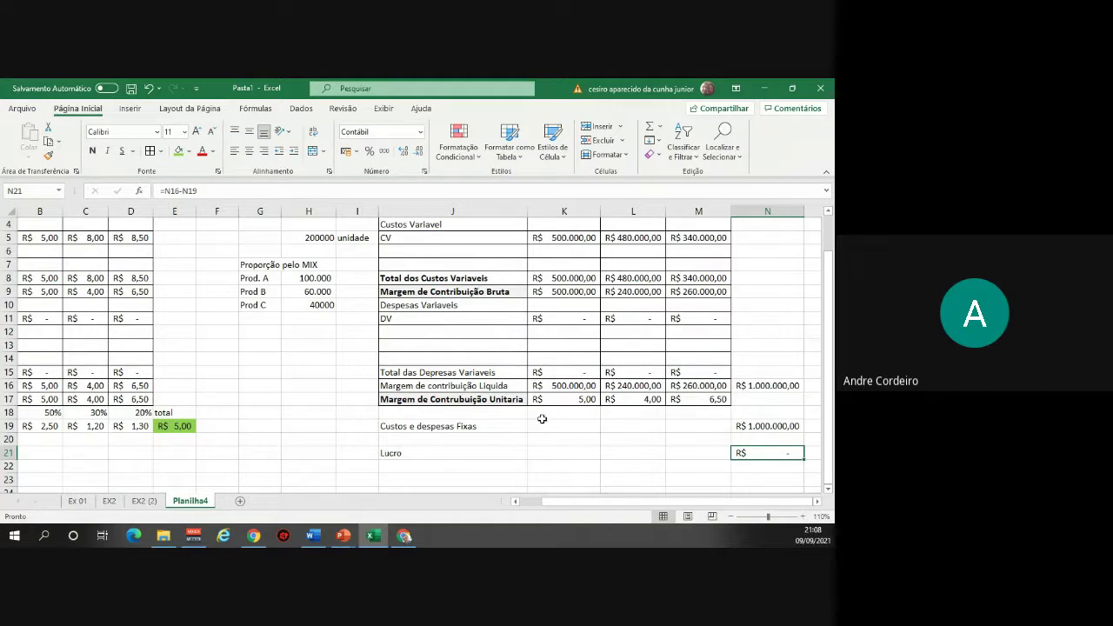
left_click_drag(543, 415, 689, 451)
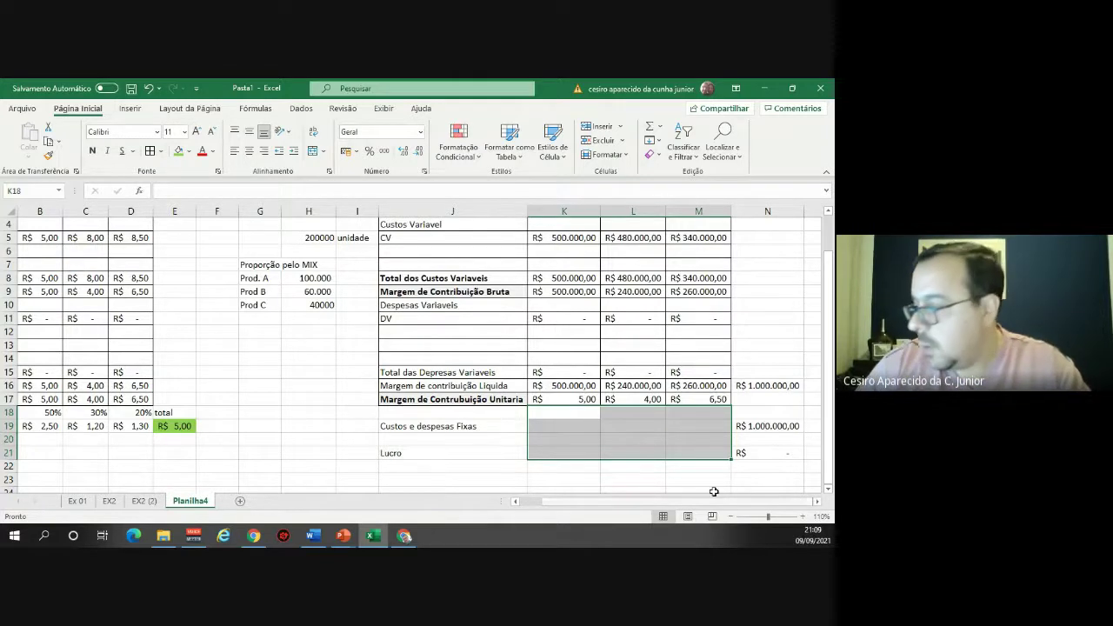
Review the total MCU-MIX in E19 and the PEC formula text in H3.
scroll(609, 435, "left", 4)
scroll(256, 346, "up", 1)
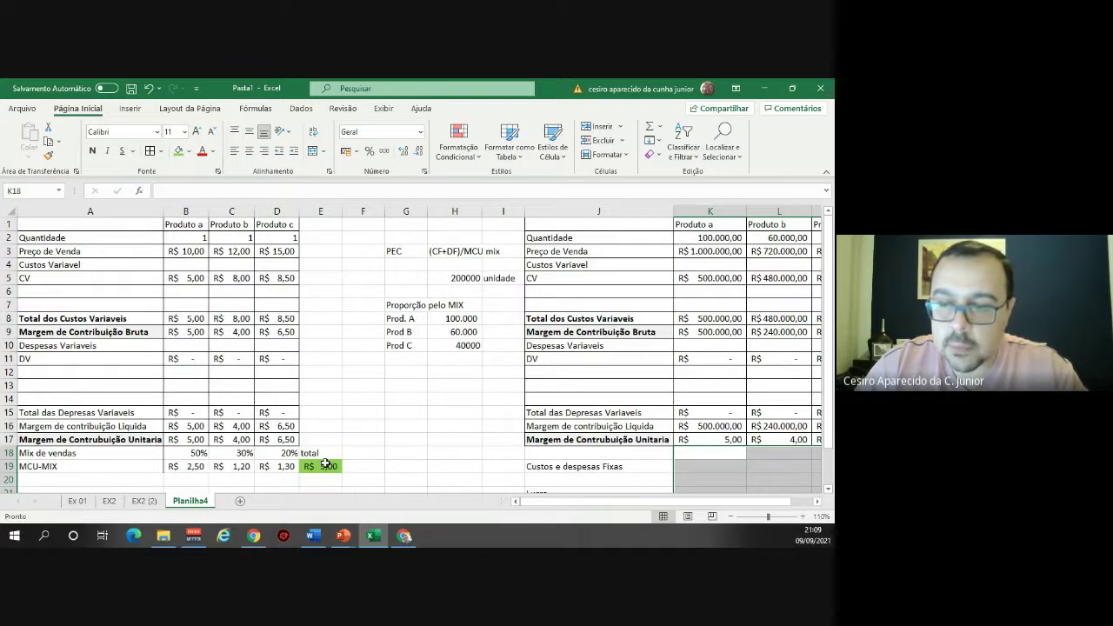
left_click(326, 465)
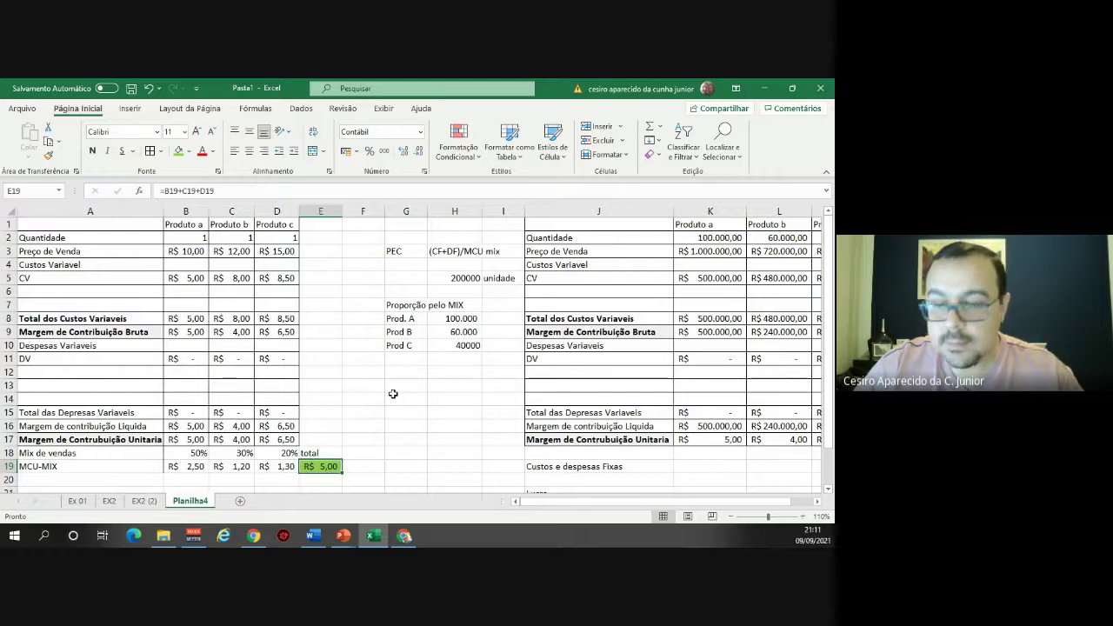
left_click(477, 252)
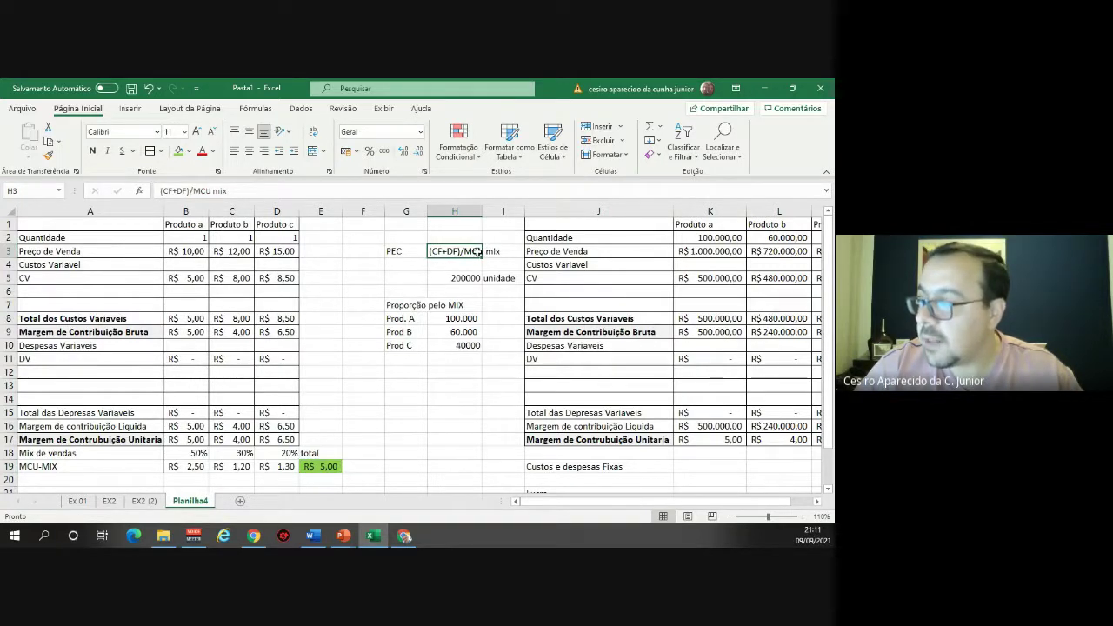
left_click_drag(352, 454, 327, 467)
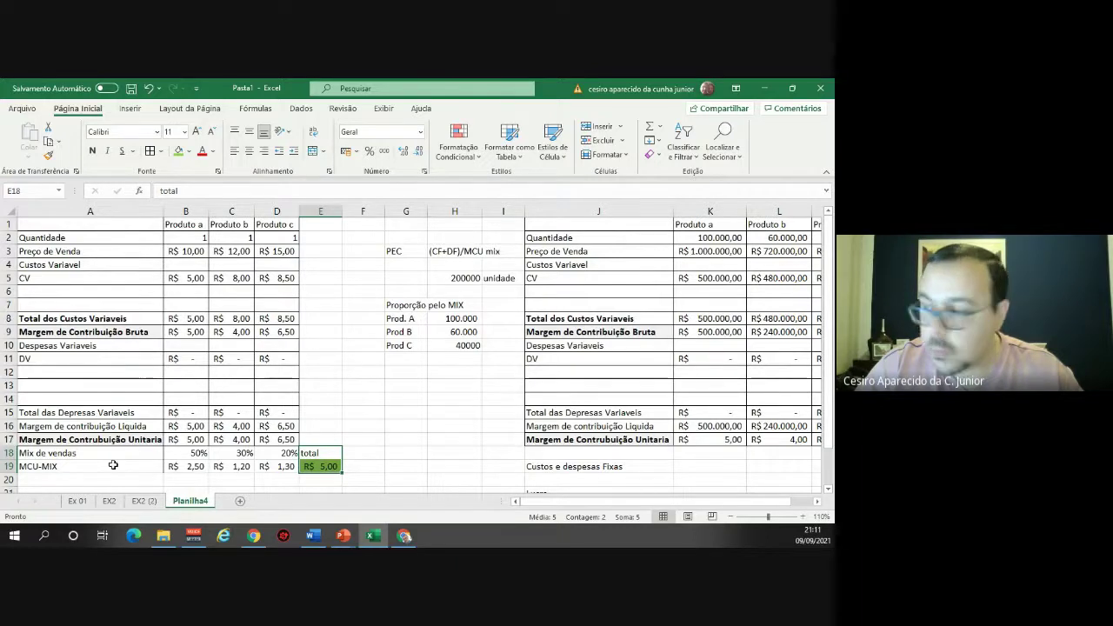
Switch to the PowerPoint slide show and advance to the slide asking for the economic and financial break-even points.
key("alt+Tab")
key("Right")
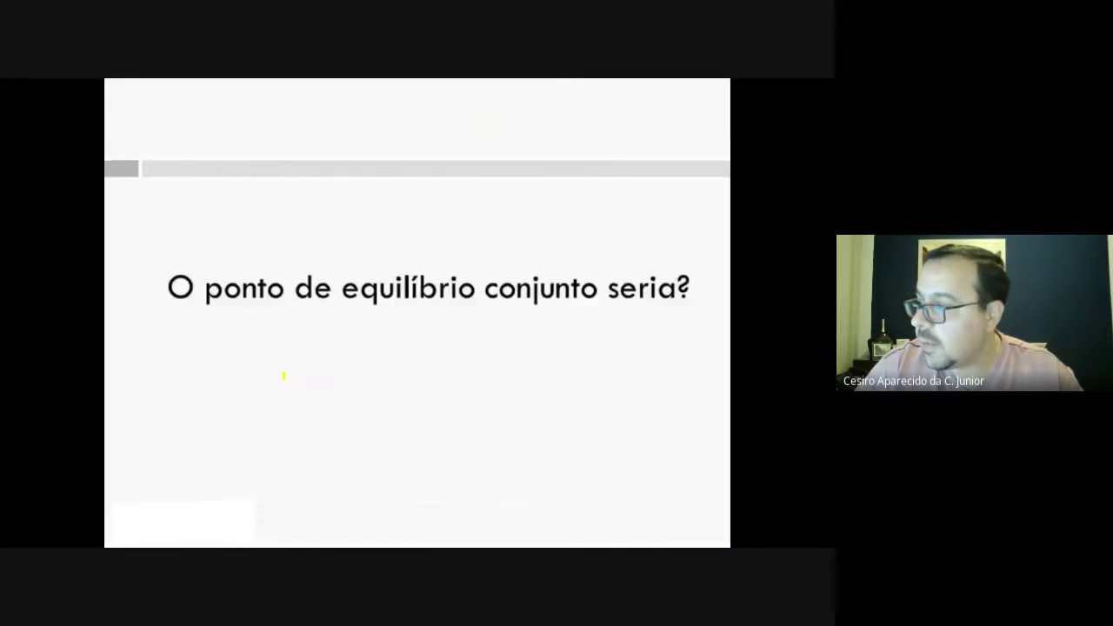
key("Left")
key("Right")
key("Right")
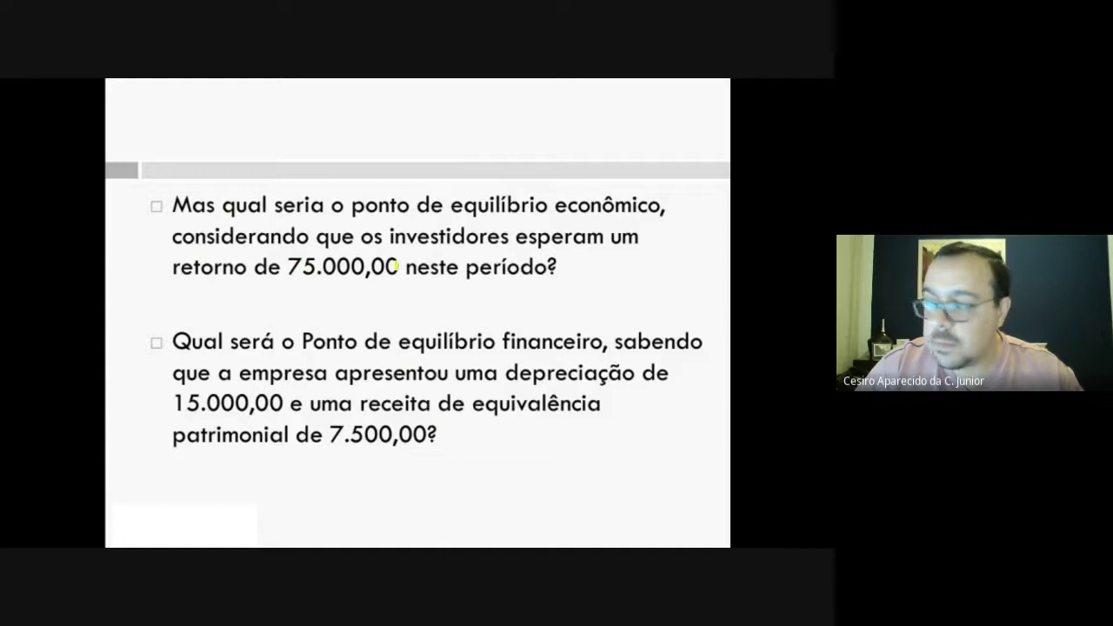
Return to Excel and label cell G13 as PEE for the economic break-even point.
key("alt+Tab")
left_click(406, 383)
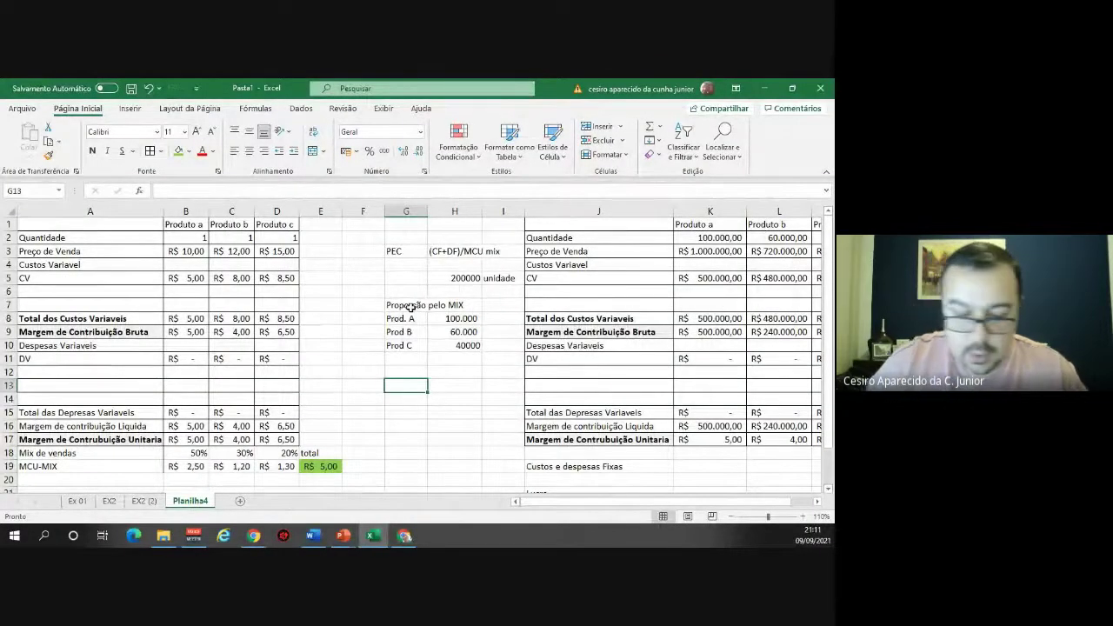
type("PE")
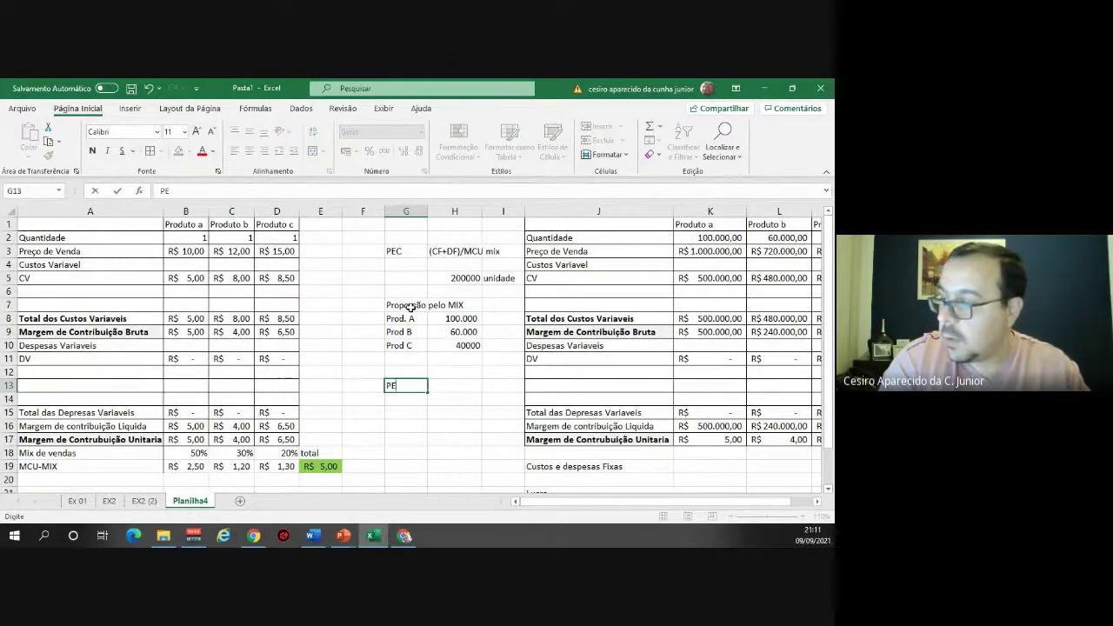
type("E")
key("Tab")
Calculate the PEE in H13 with =(1000000+75000)/E19 and format it with the comma style, without a currency symbol.
type("=")
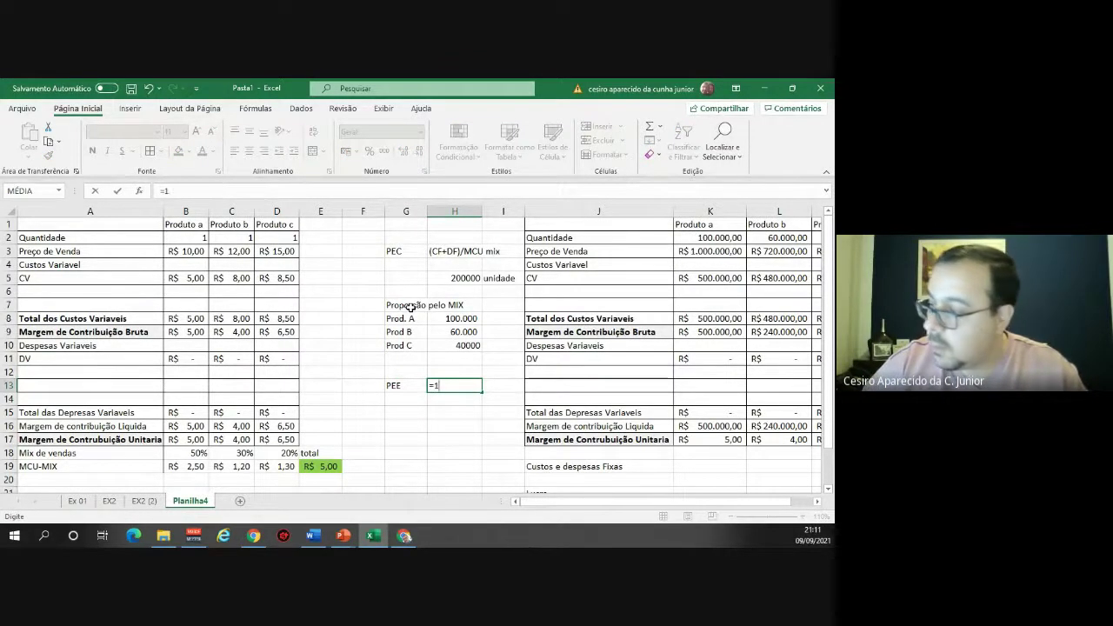
type("(")
key("BackSpace")
key("BackSpace")
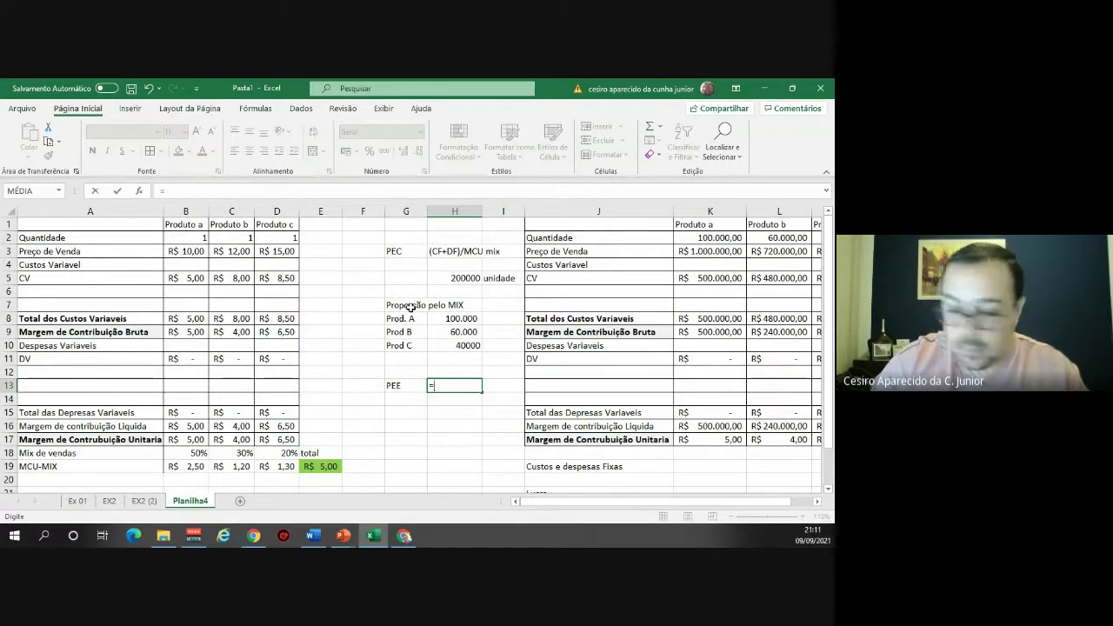
type("(10")
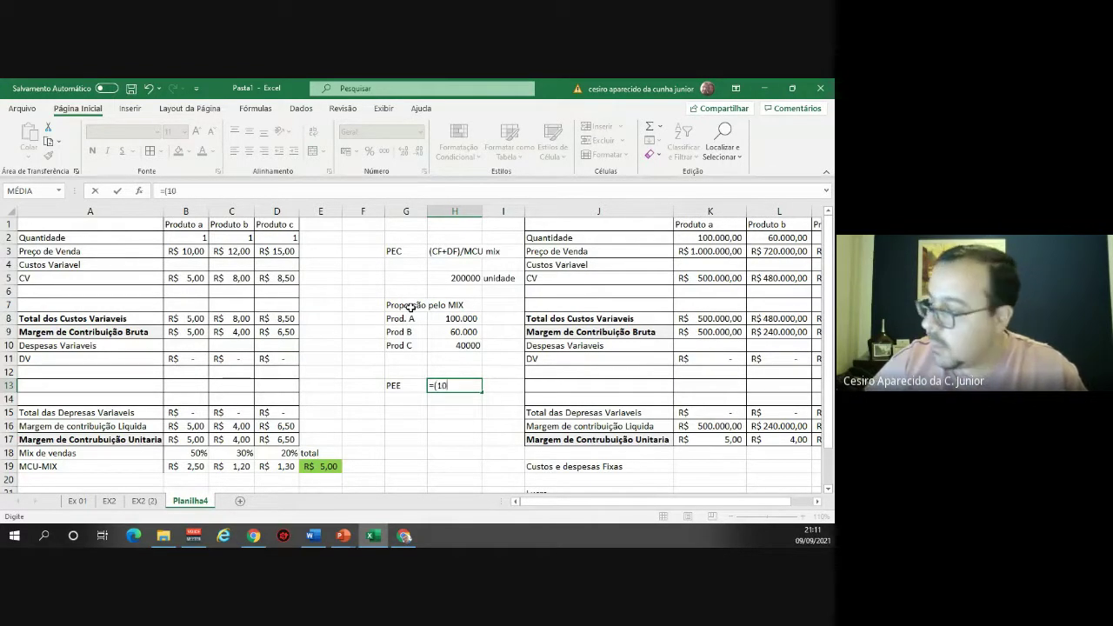
type("00000")
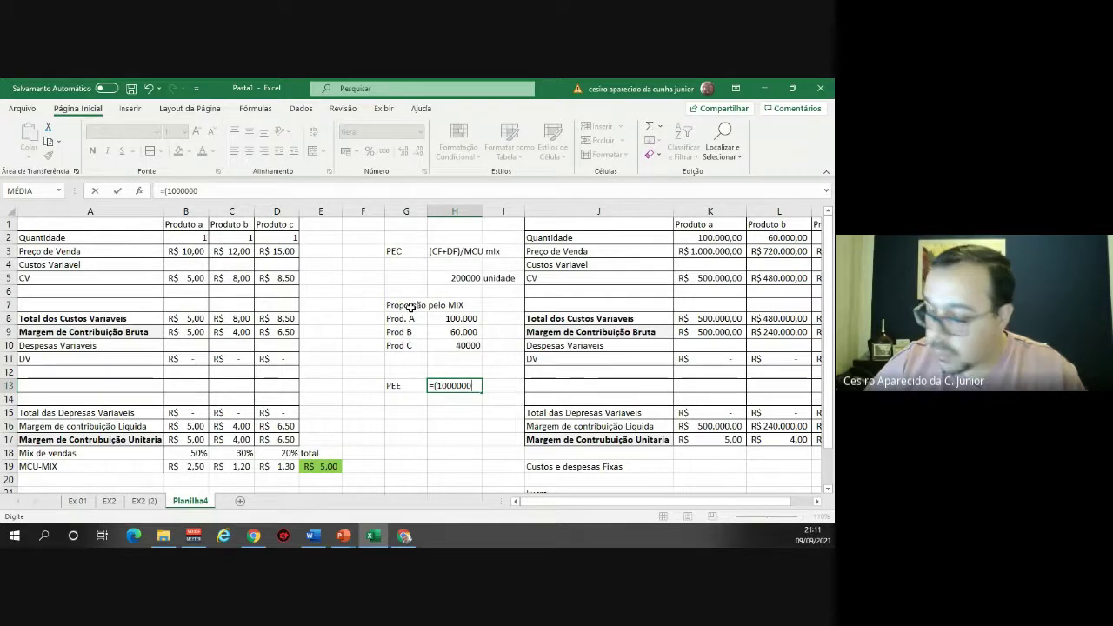
type("+750")
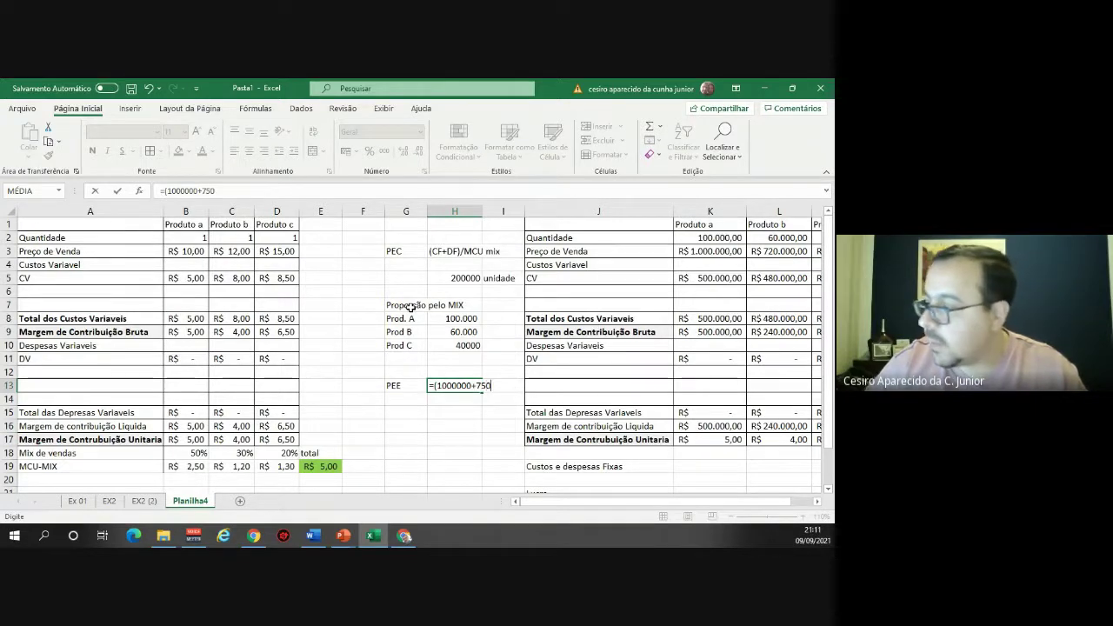
type("000")
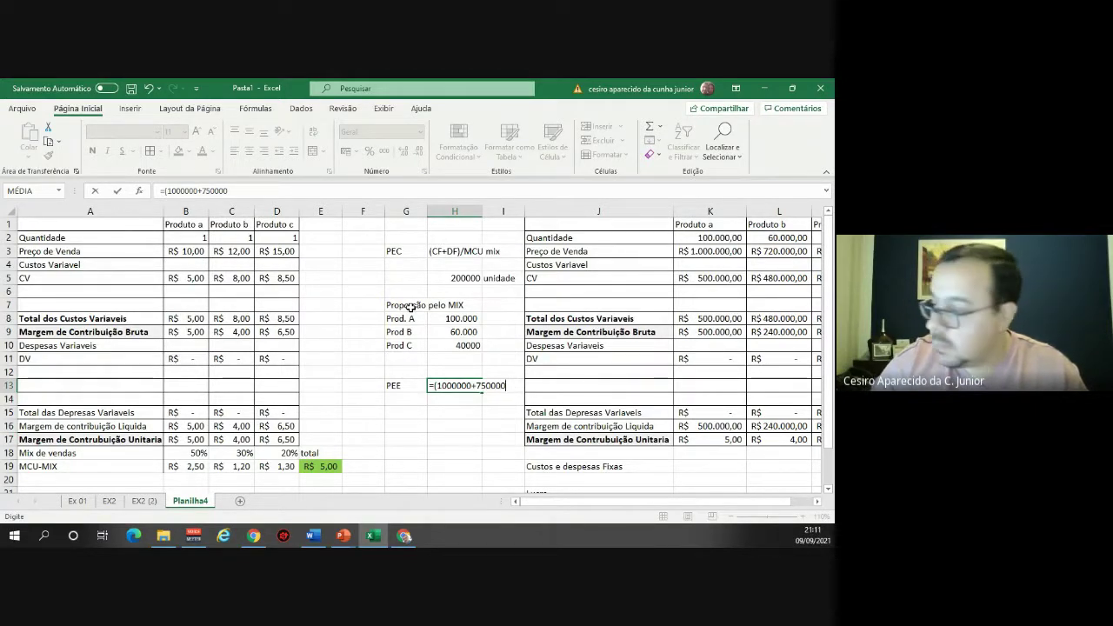
key("BackSpace")
type(")")
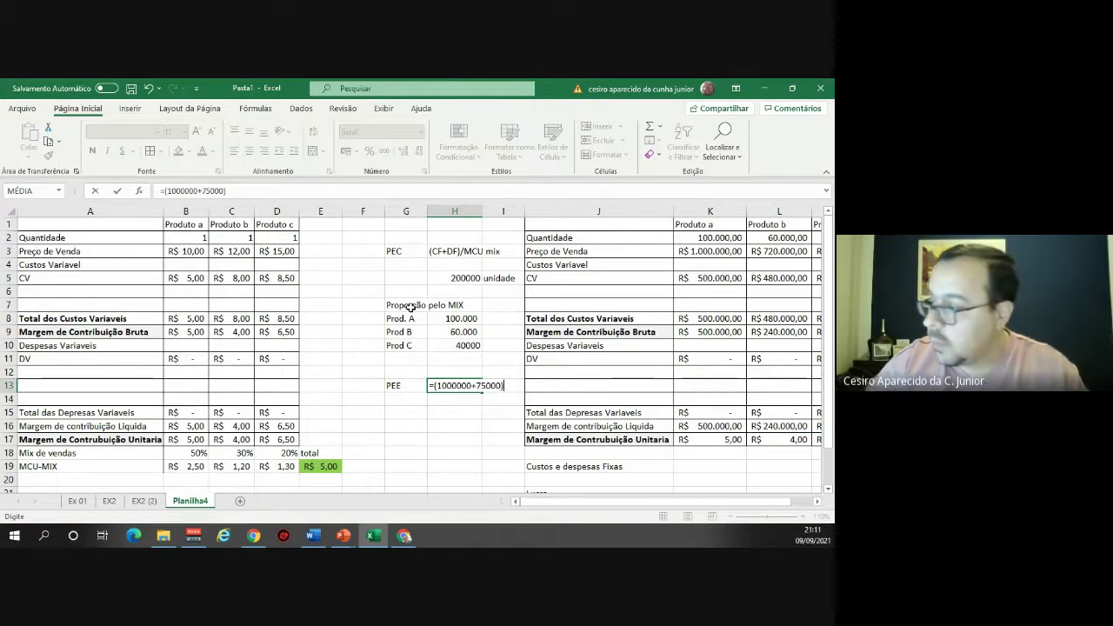
type("/")
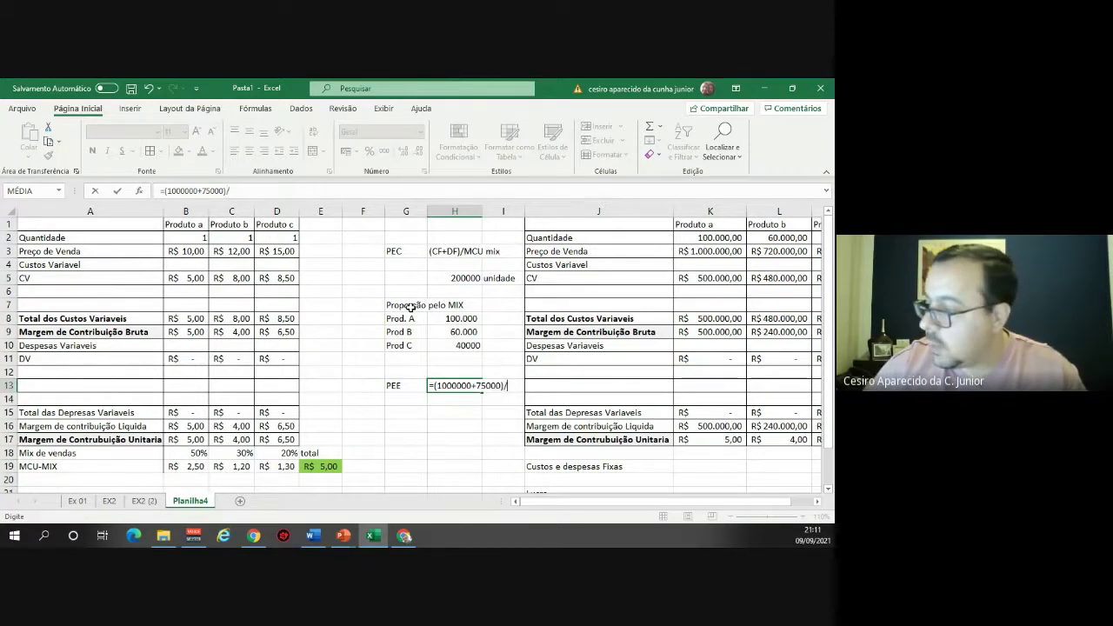
left_click(318, 466)
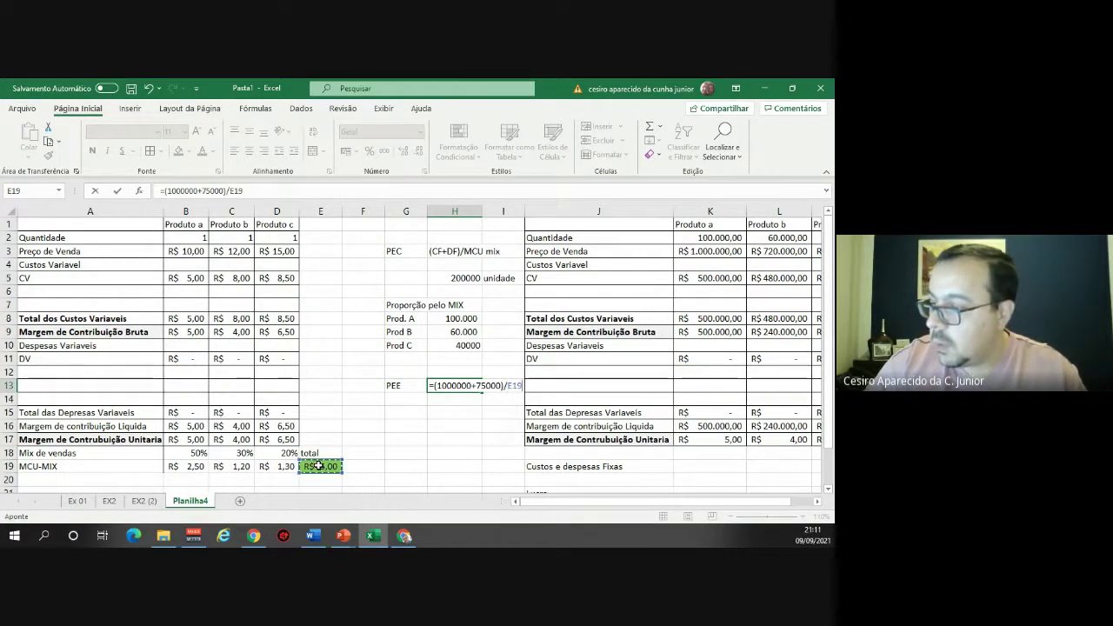
key("Return")
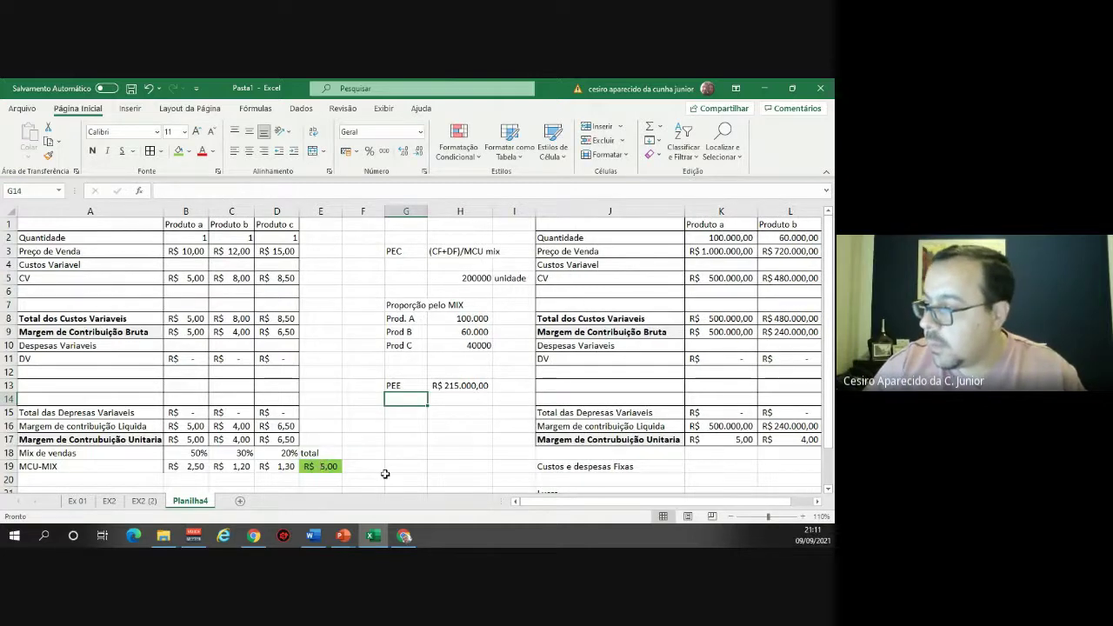
left_click(460, 385)
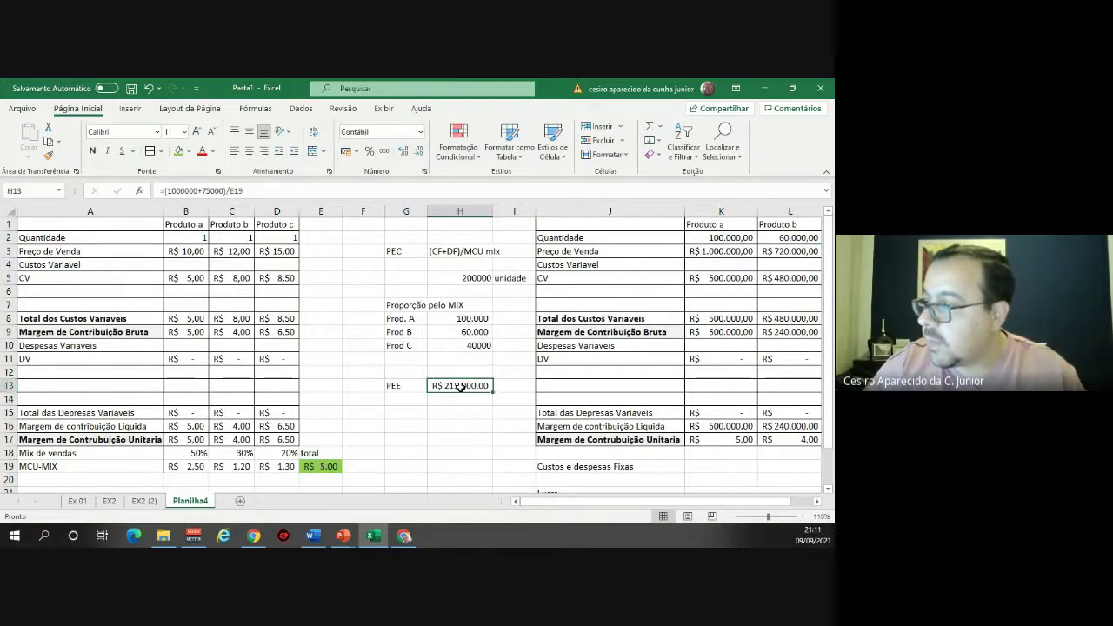
left_click(384, 151)
Copy the Proporção pelo MIX heading and product labels from G7:G10 to the cells starting at G15.
left_click_drag(406, 305, 407, 345)
key("ctrl+c")
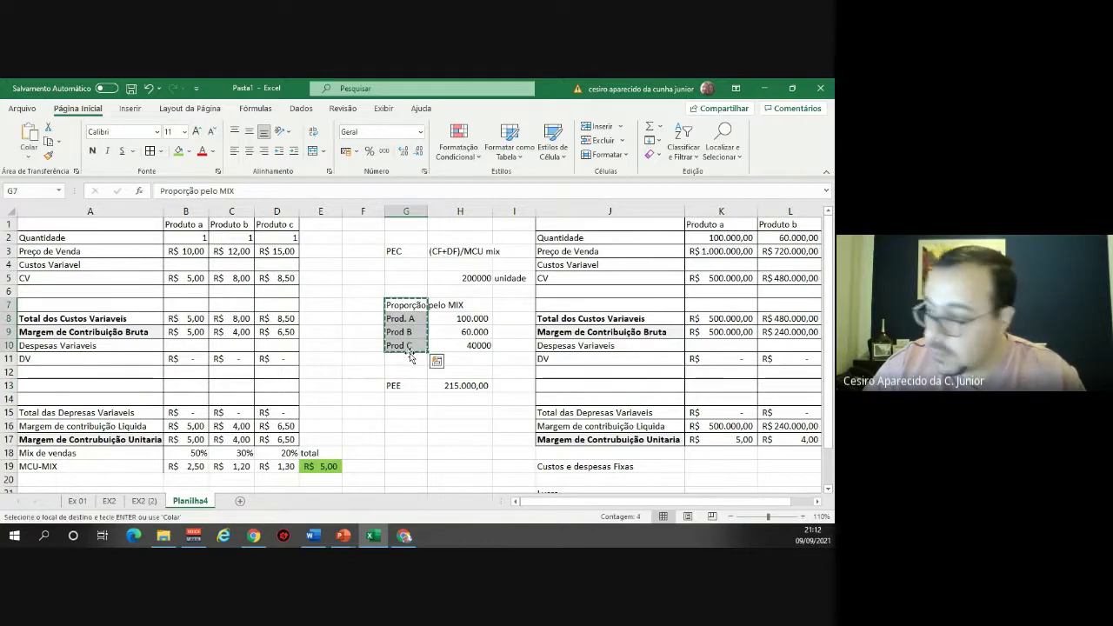
left_click(409, 414)
key("ctrl+v")
Calculate Prod. A's share of the economic break-even in H16 with =H13*B18.
left_click(459, 427)
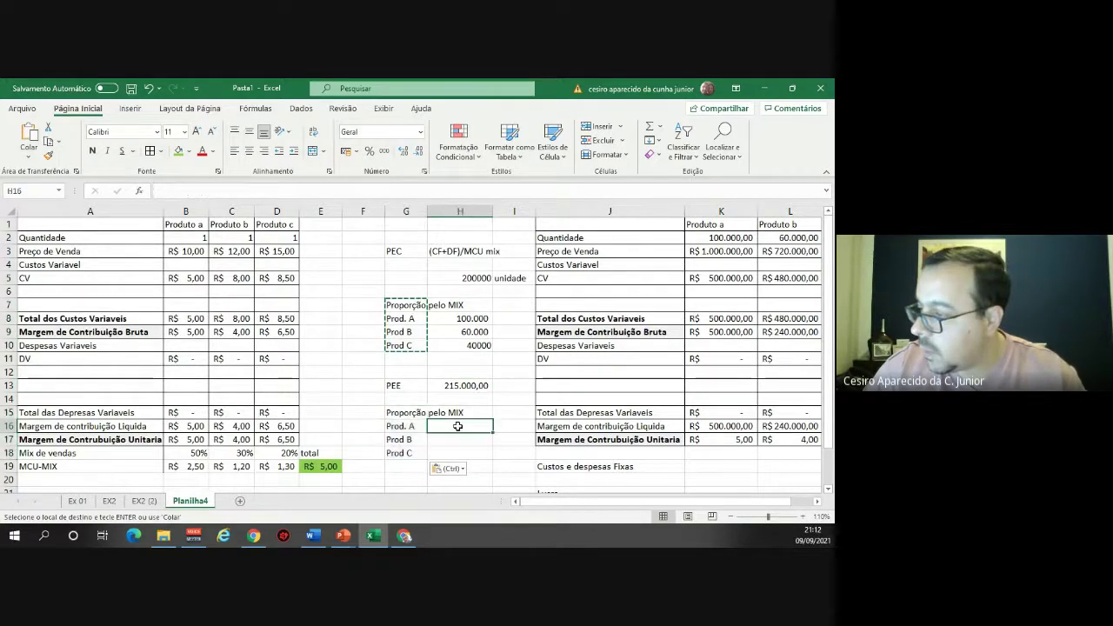
type("=")
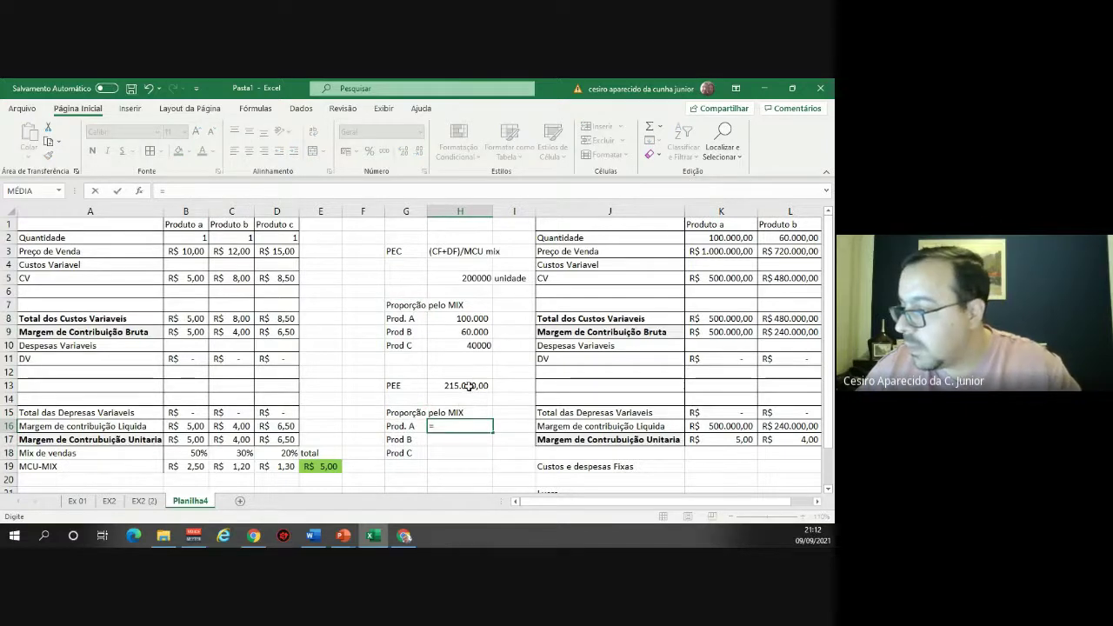
left_click(468, 386)
type("*")
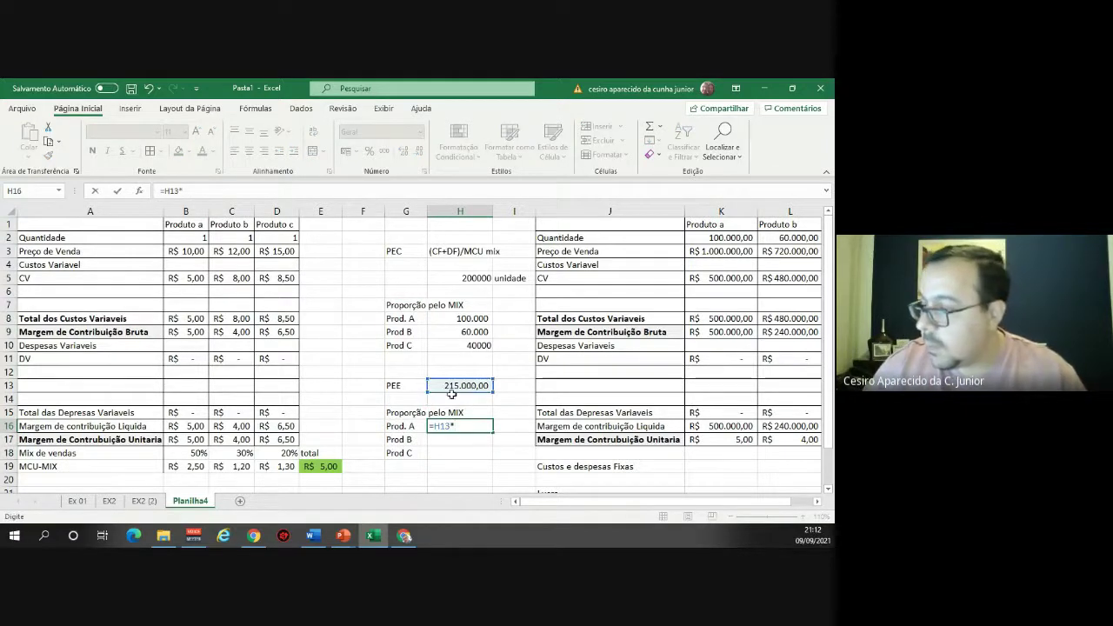
left_click(200, 454)
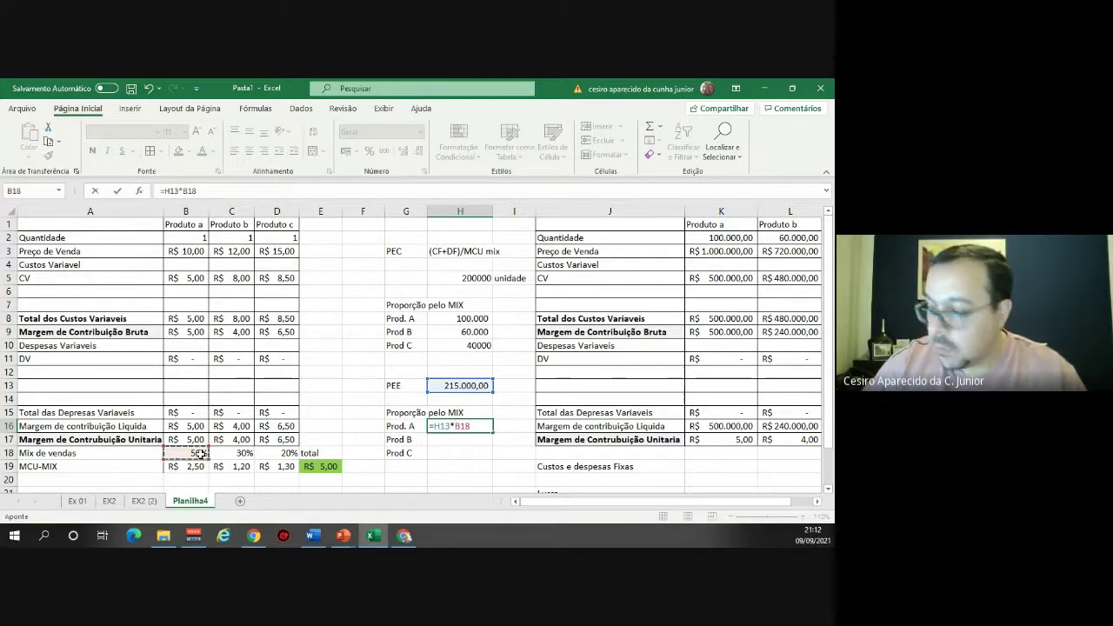
key("Return")
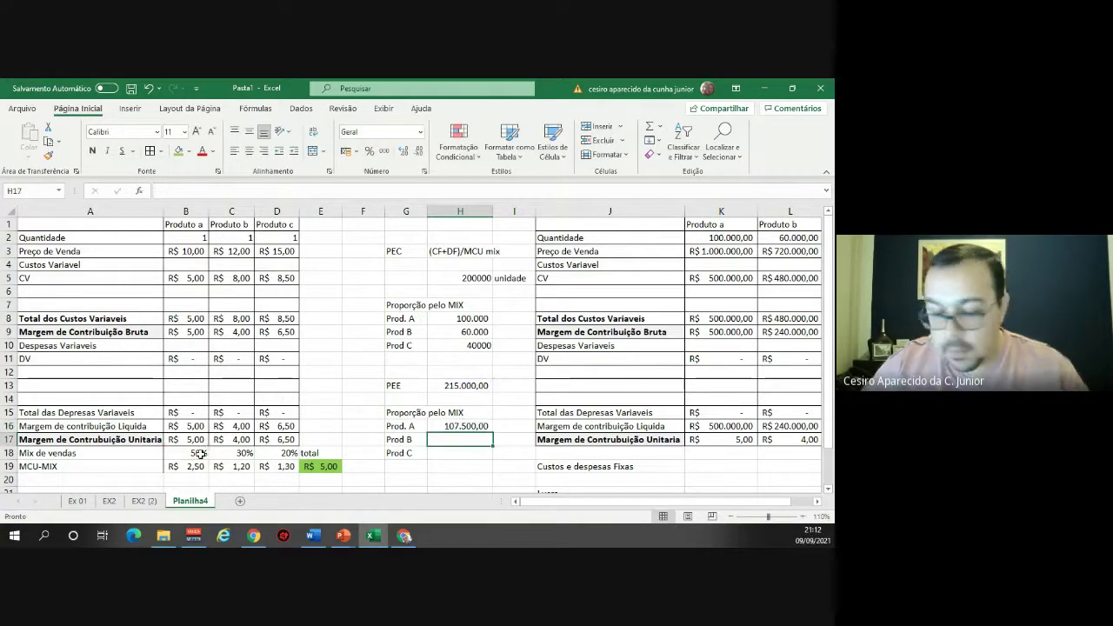
Calculate Prod B's share of the economic break-even in H17 with =H13*C18.
type("=")
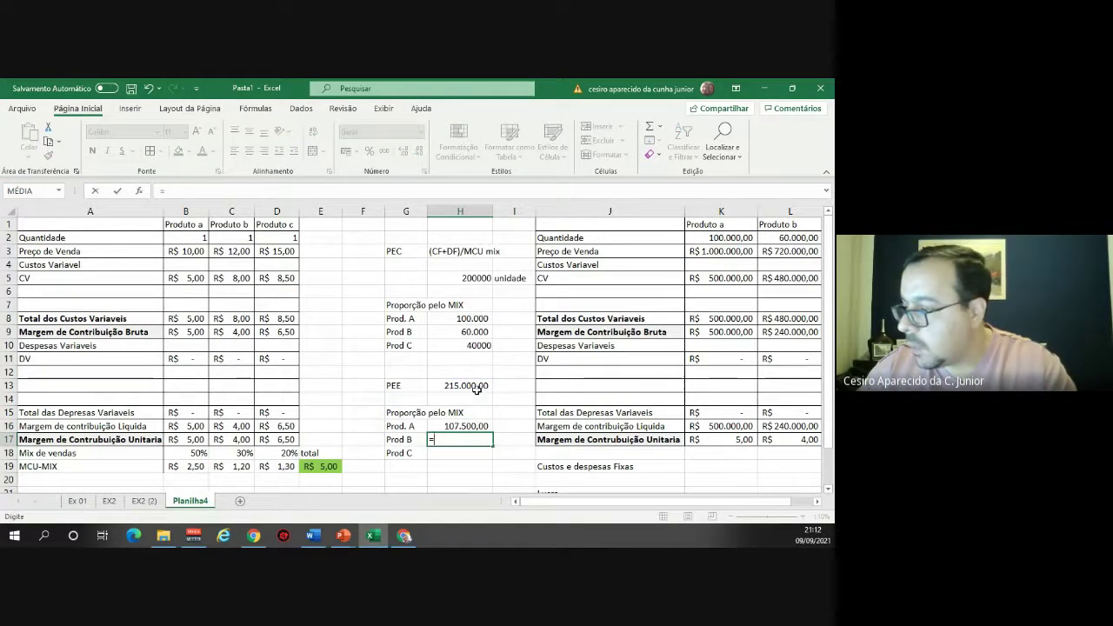
left_click(477, 389)
type("*")
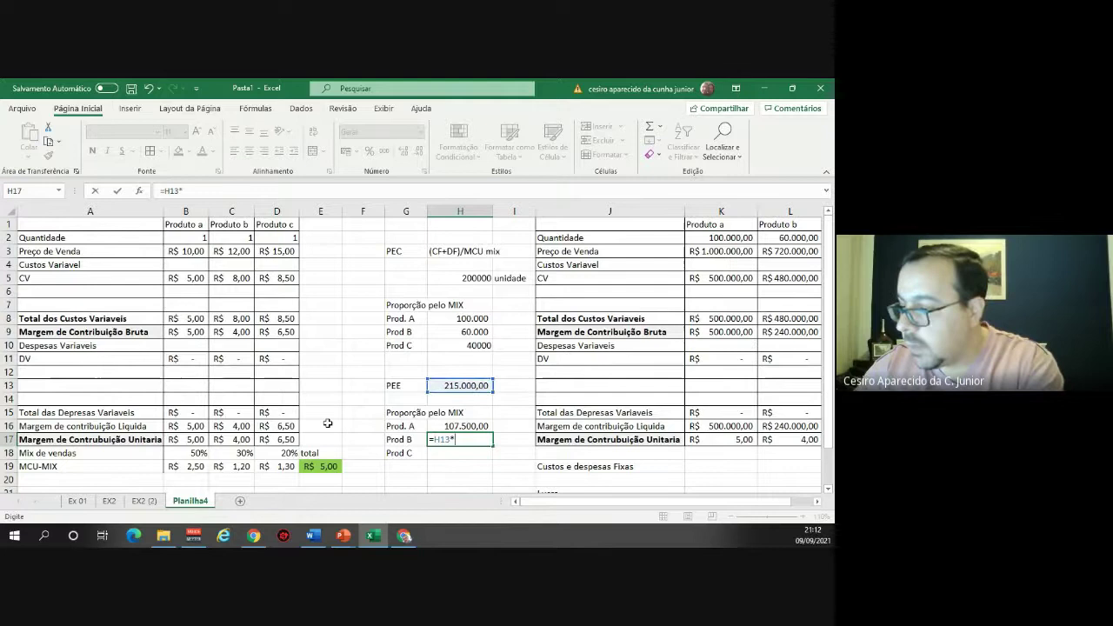
left_click(245, 453)
key("Return")
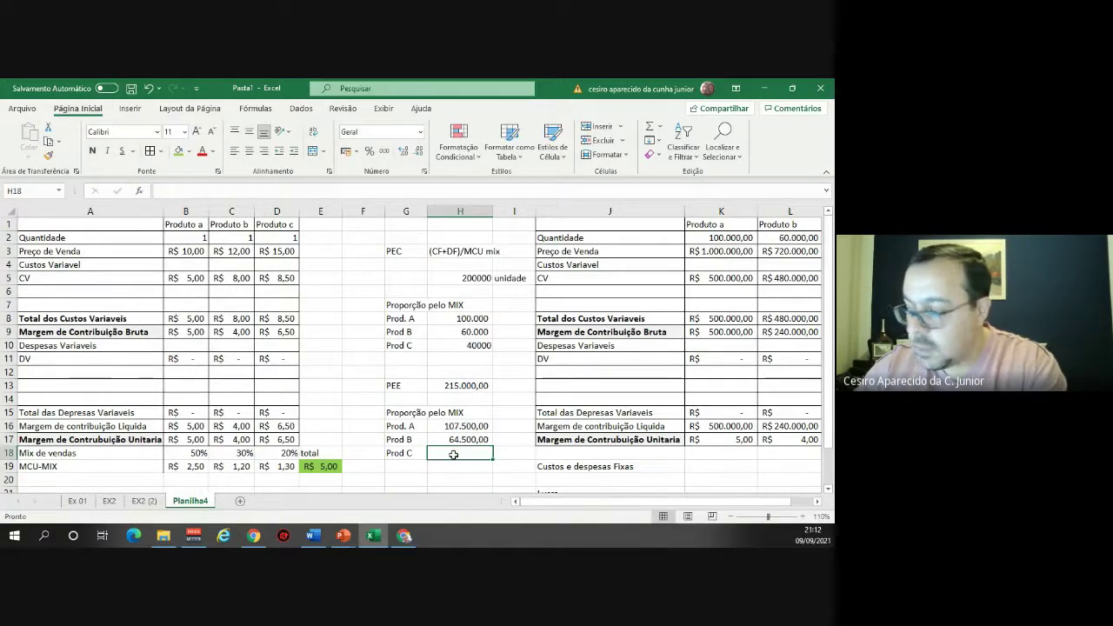
Calculate Prod C's share of the economic break-even in H18 with =H13*D18.
type("=")
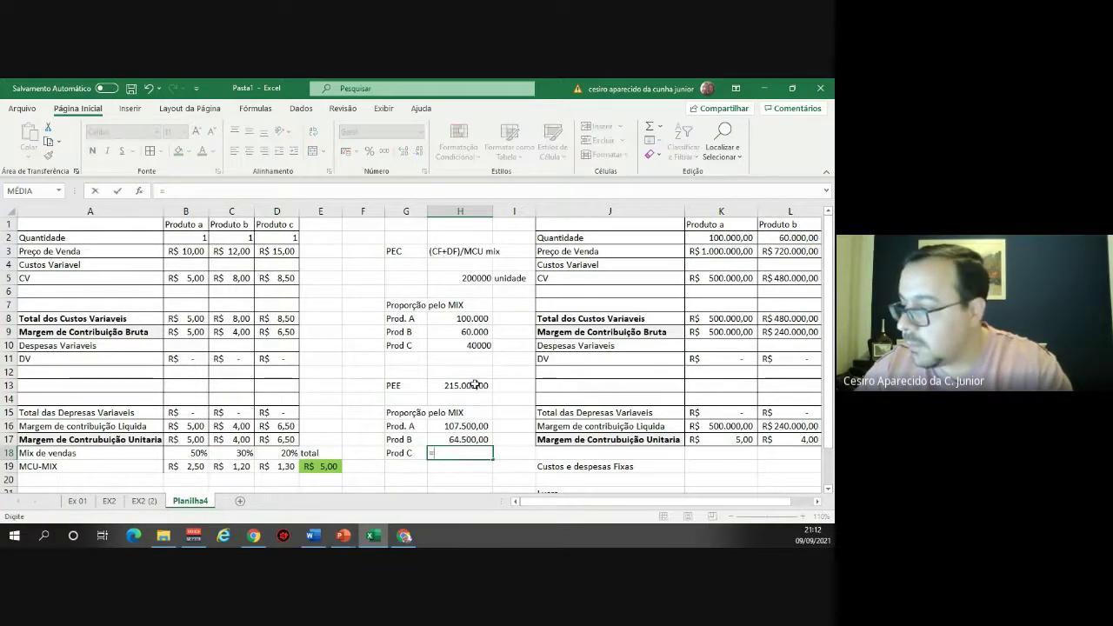
left_click(474, 385)
type("*")
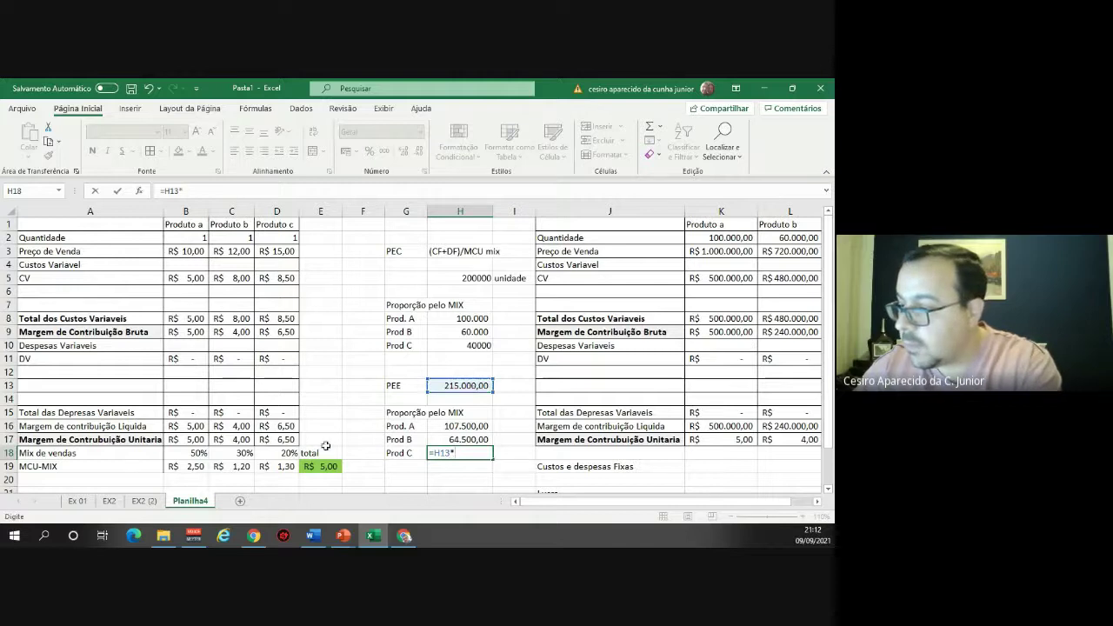
left_click(293, 453)
key("Return")
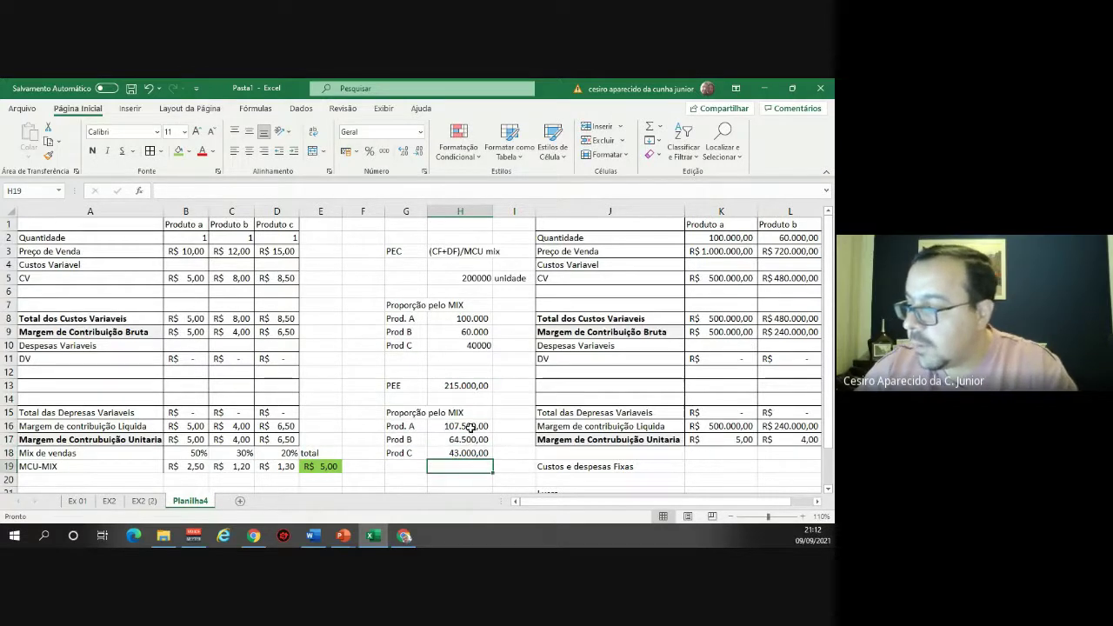
Format the economic break-even shares in H16:H18 to show no decimal places.
left_click_drag(470, 428, 468, 453)
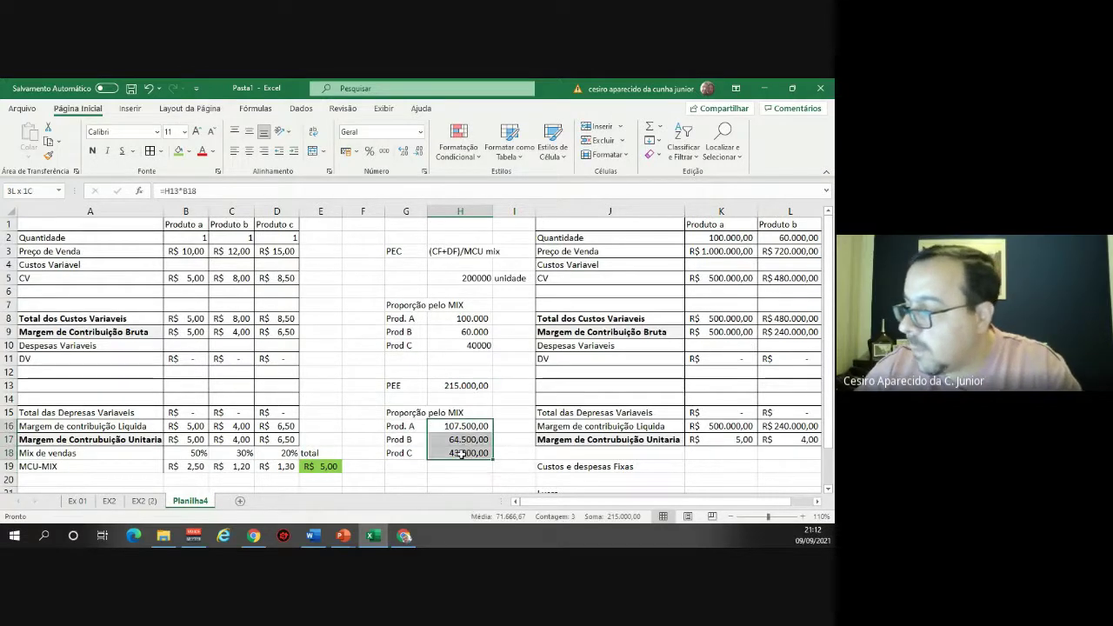
left_click(420, 152)
left_click(420, 152)
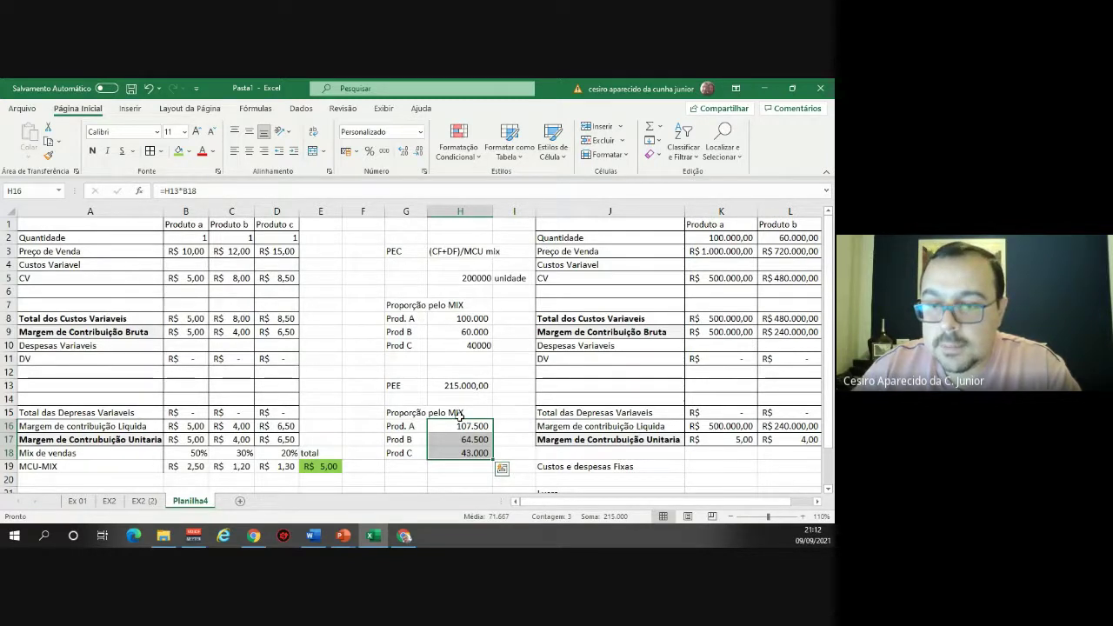
Label cell G21 as PEF for the financial break-even point.
scroll(460, 415, "down", 1)
left_click(414, 449)
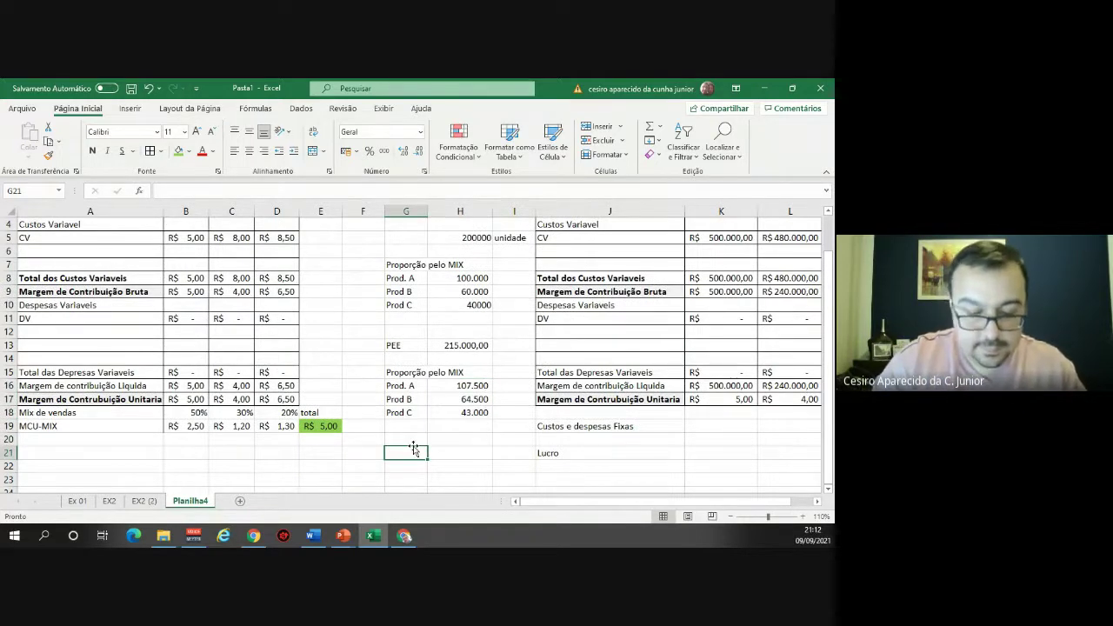
type("PEF")
key("Return")
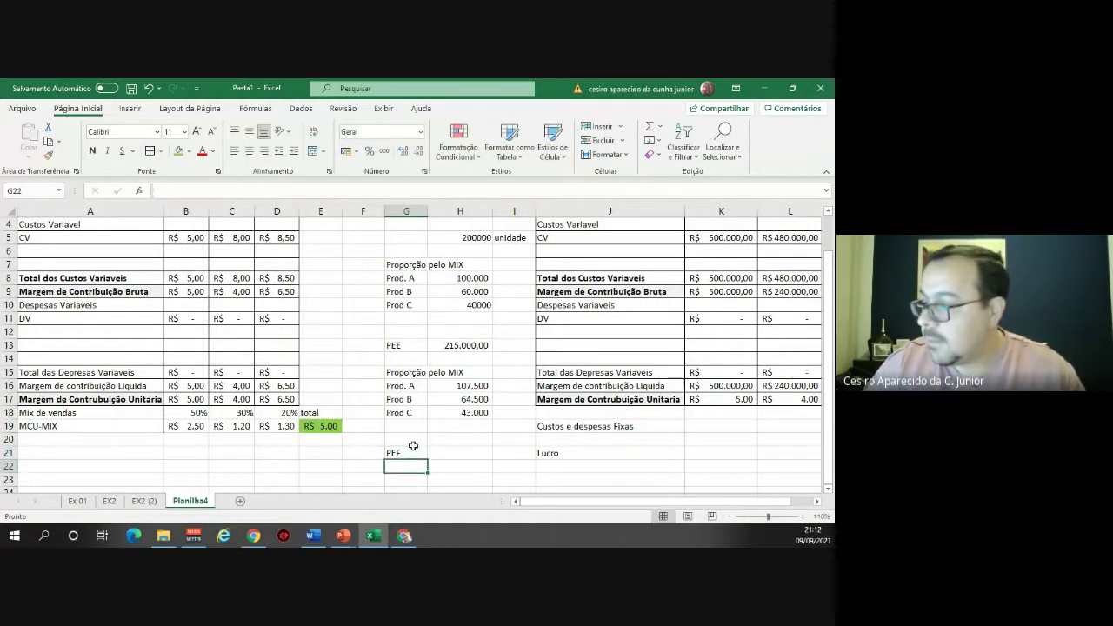
left_click(414, 447)
Switch to the slide show and highlight the word receita in the financial break-even question.
left_click(450, 449)
key("alt+Tab")
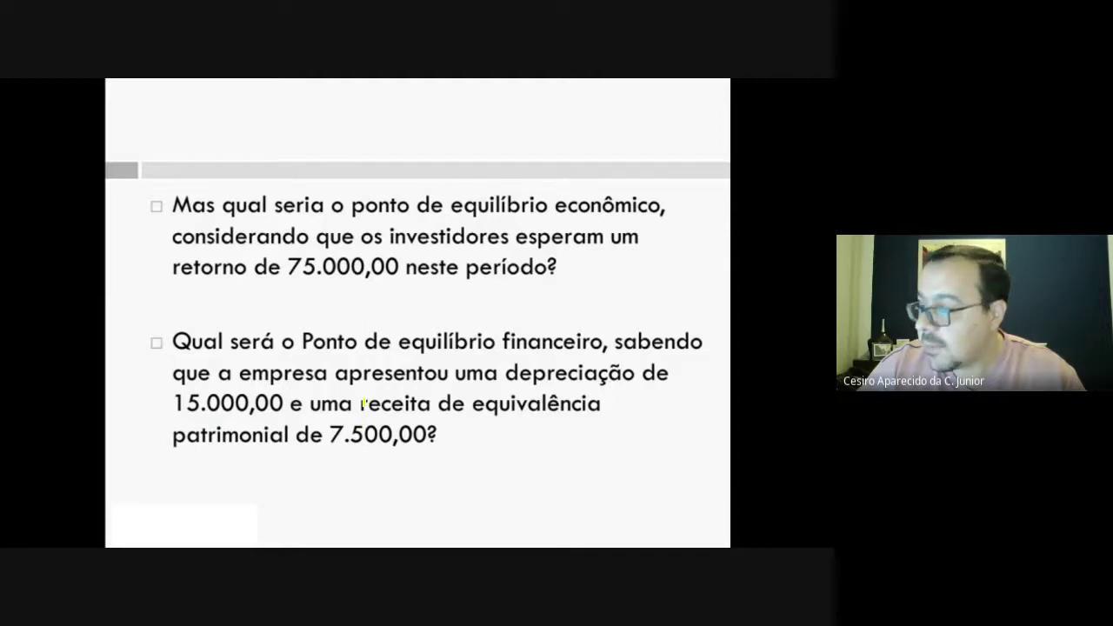
mouse_move(364, 403)
left_mouse_down()
mouse_move(418, 407)
mouse_move(371, 402)
left_mouse_up()
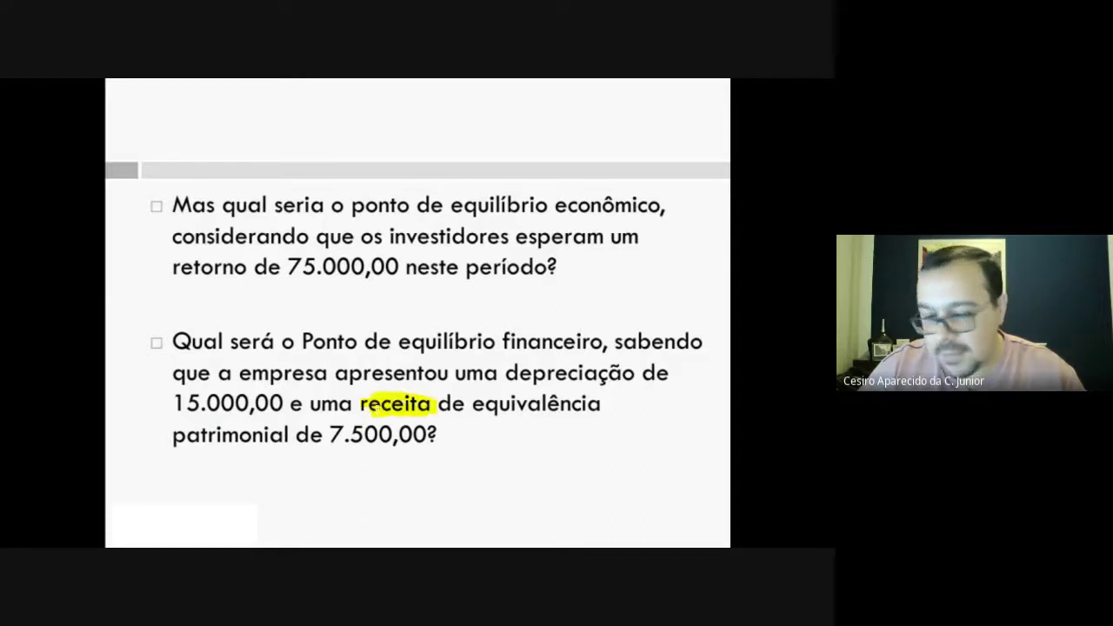
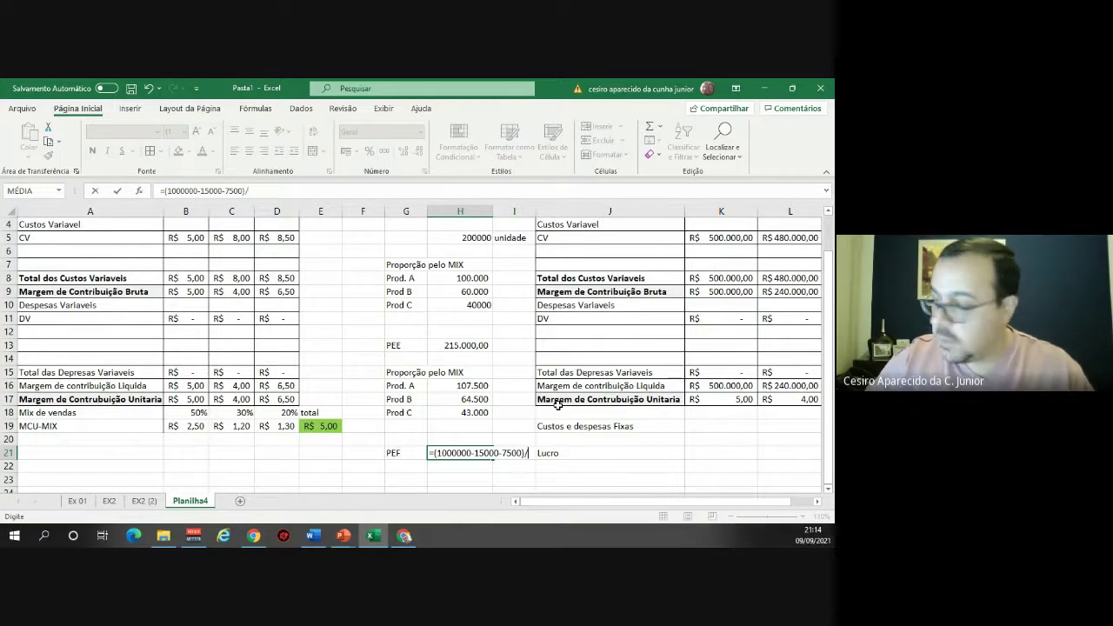
left_click(331, 427)
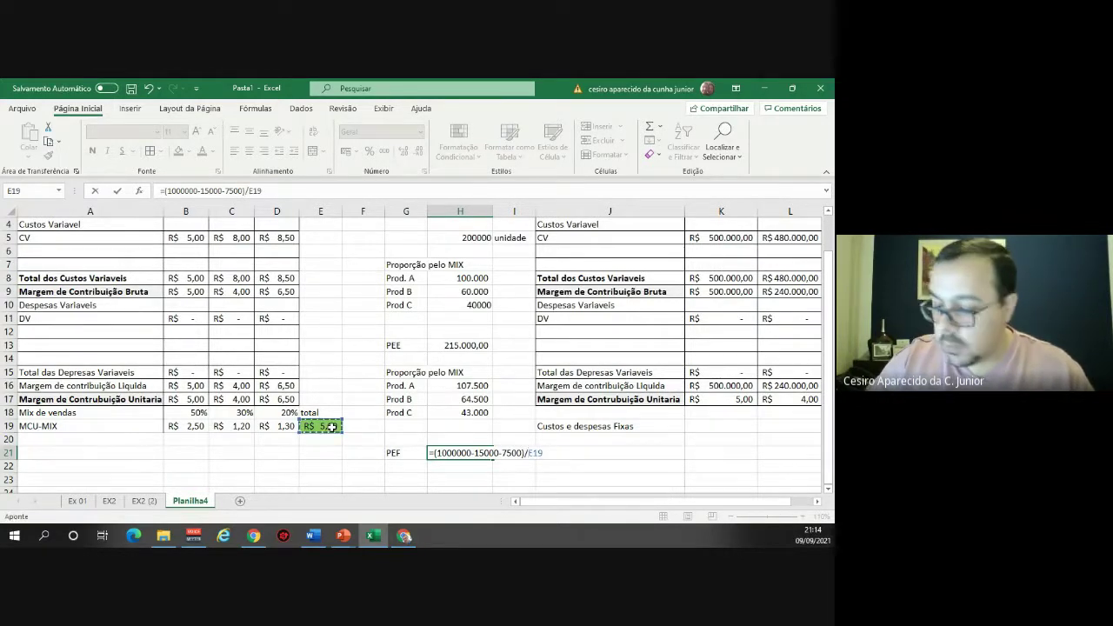
key("Return")
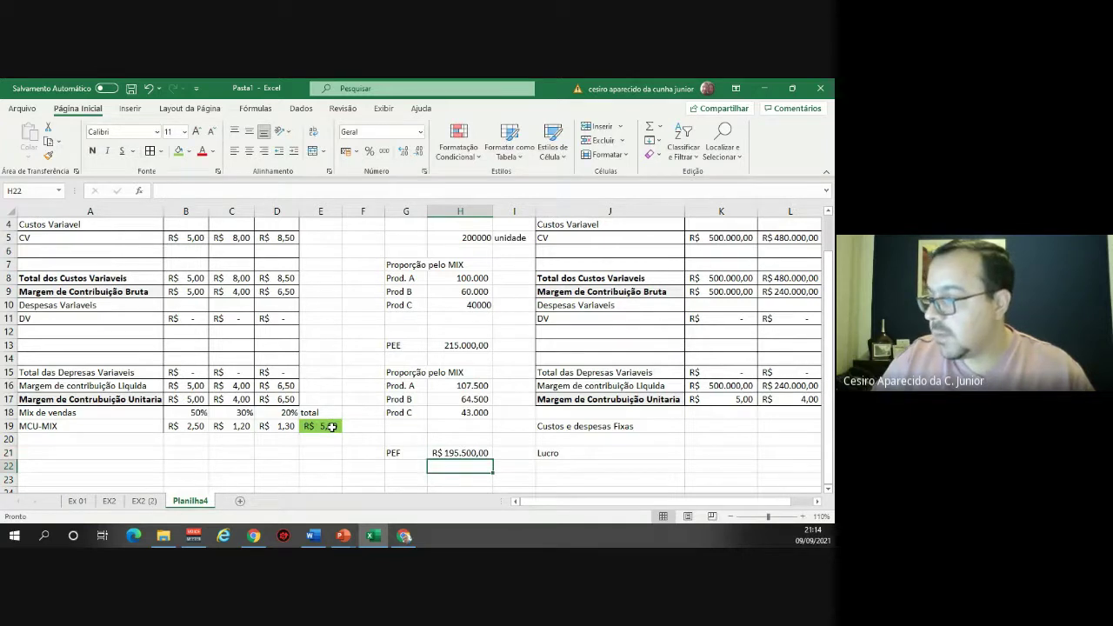
Copy the Proporção pelo MIX heading and product labels from G15:G18 to the cells starting at G22.
key("Up")
key("Up")
key("Up")
key("Up")
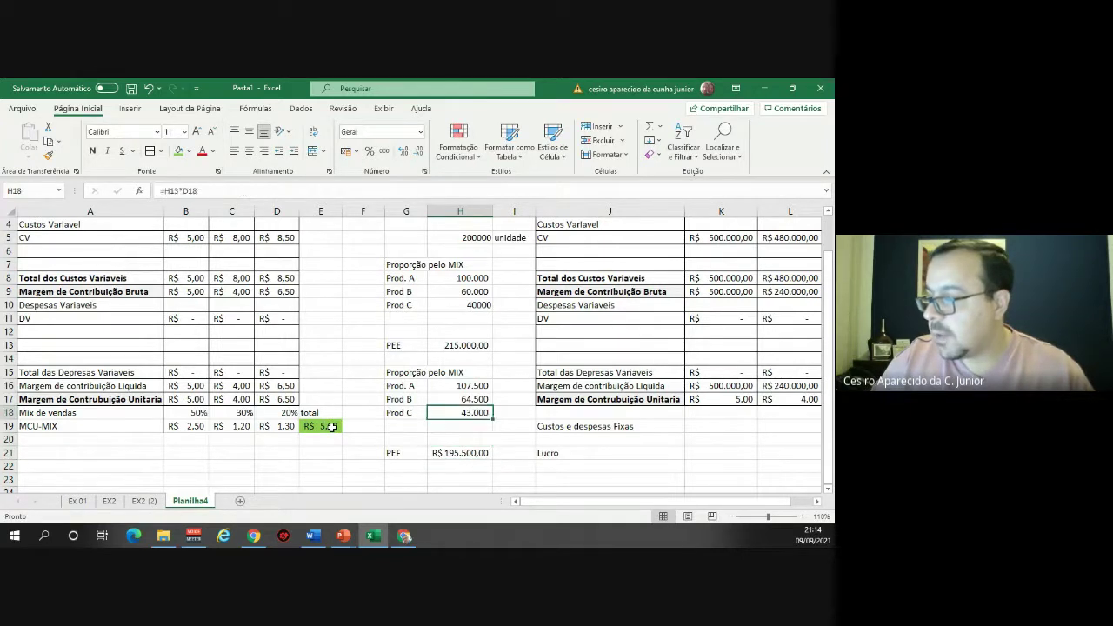
key("Left")
key("shift+Up")
key("shift+Up")
key("shift+Up")
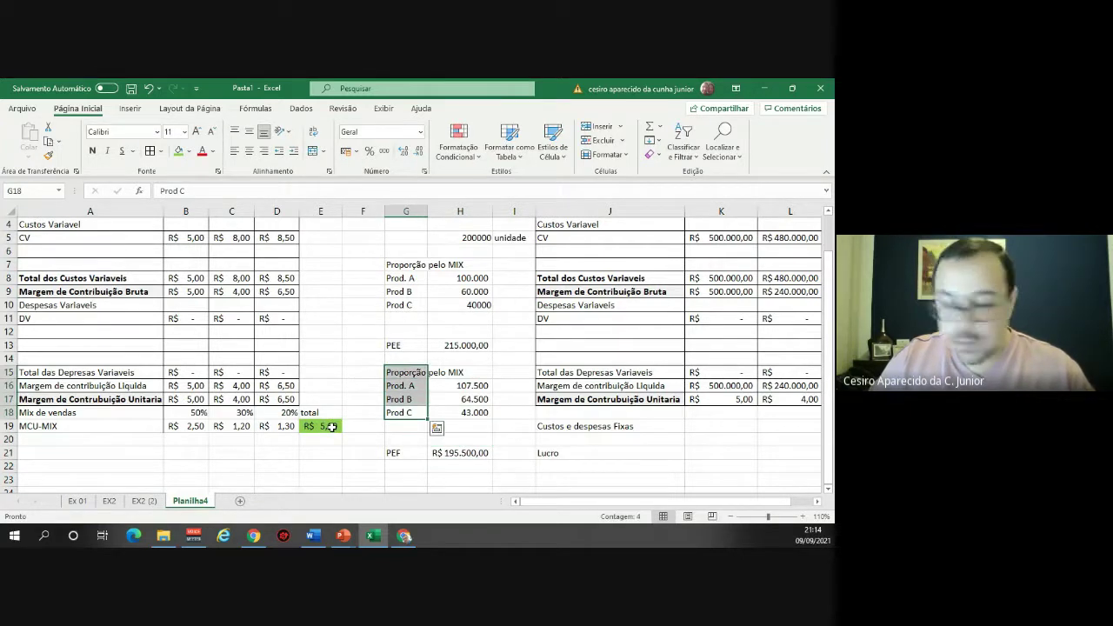
key("ctrl+c")
key("Down")
key("Down")
key("Down")
key("Down")
key("ctrl+v")
key("Down")
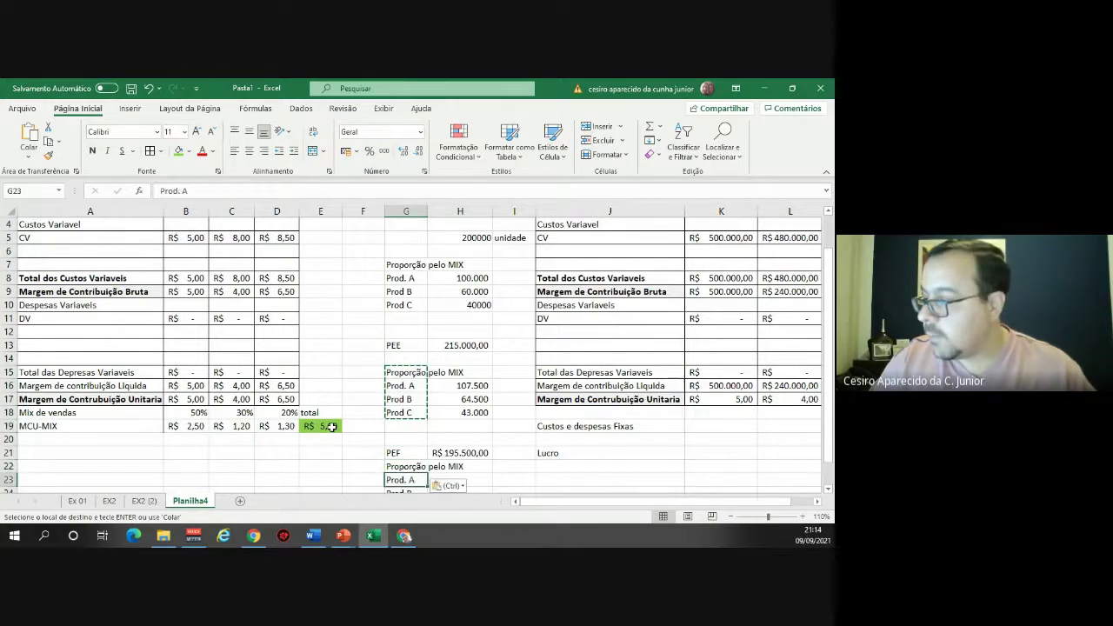
Calculate Prod. A's share of the financial break-even in H23 with =H21*B18.
scroll(331, 426, "down", 1)
key("Right")
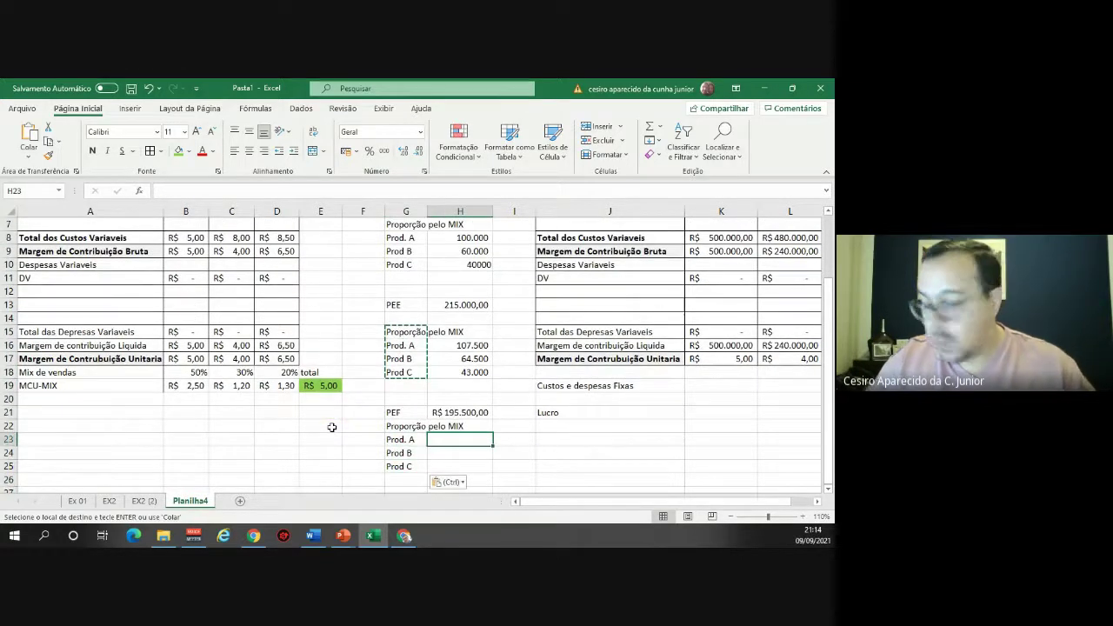
type("=")
left_click(480, 413)
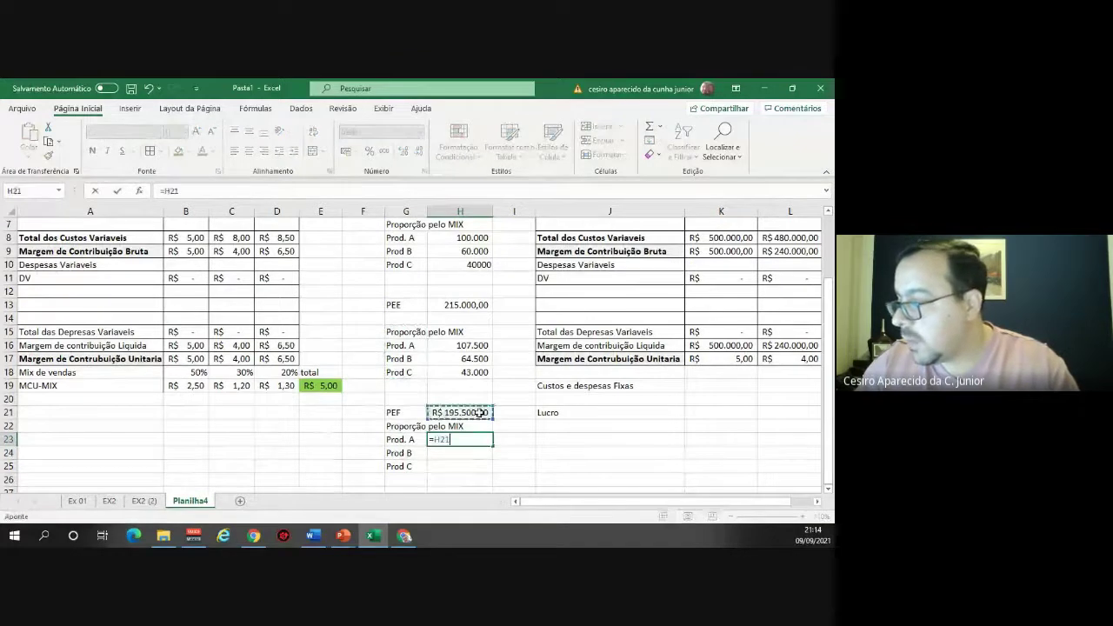
type("*")
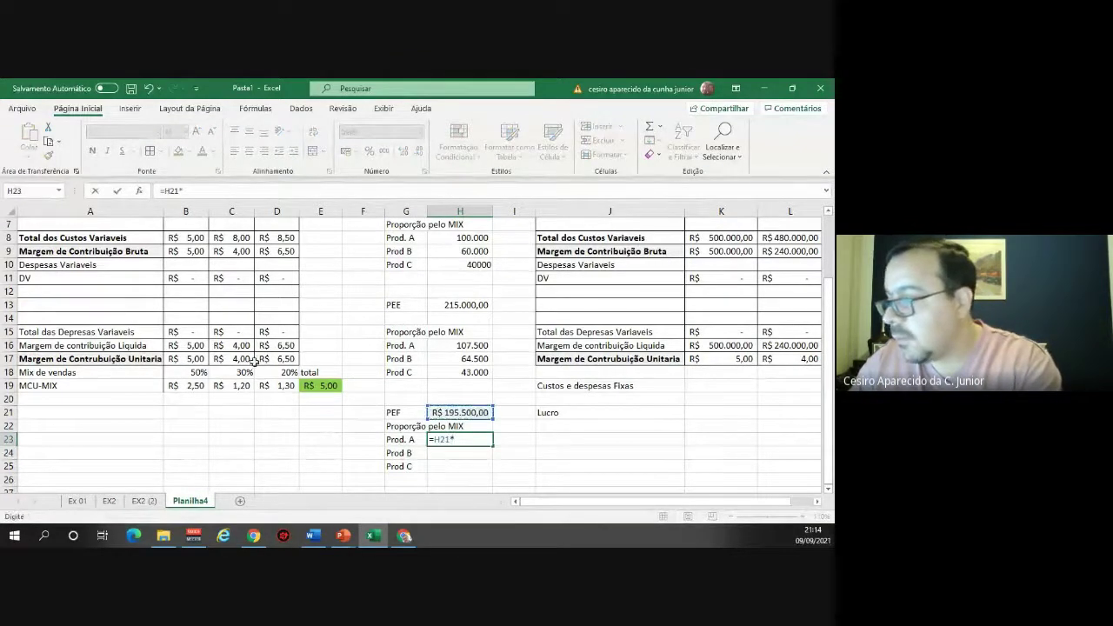
left_click(199, 373)
key("Return")
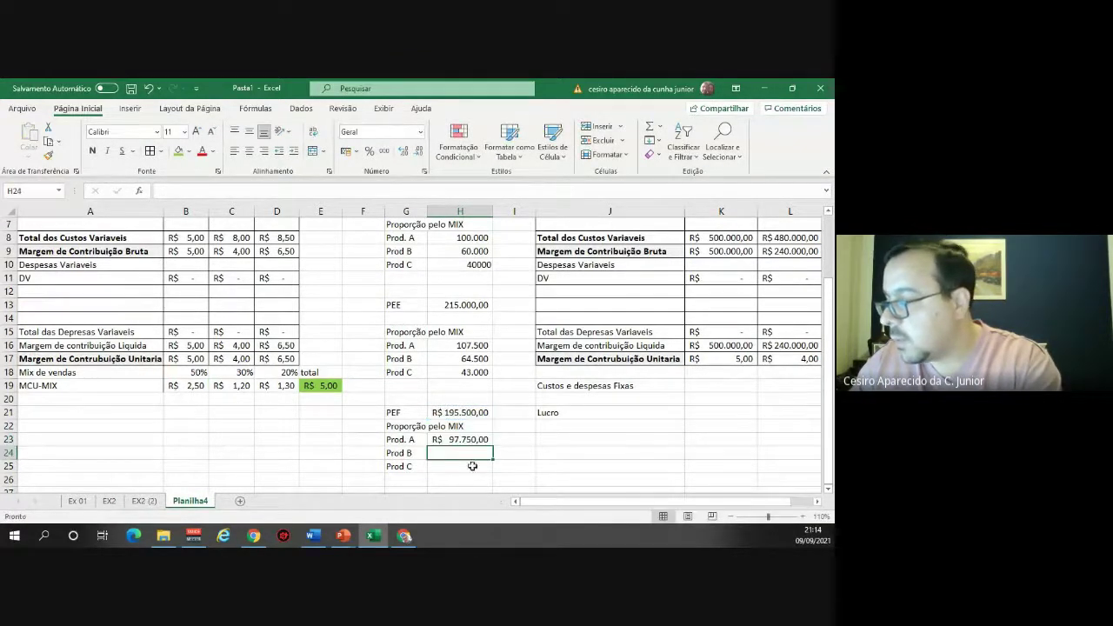
Calculate Prod B's share of the financial break-even in H24 with =H21*C18.
left_click(475, 439)
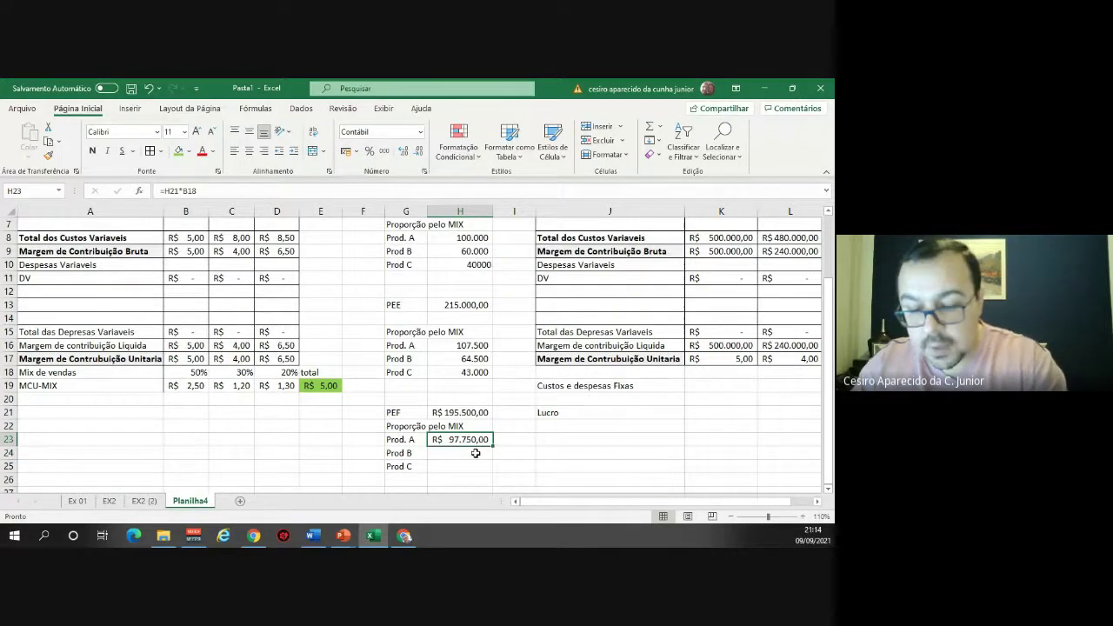
left_click(476, 454)
type("=")
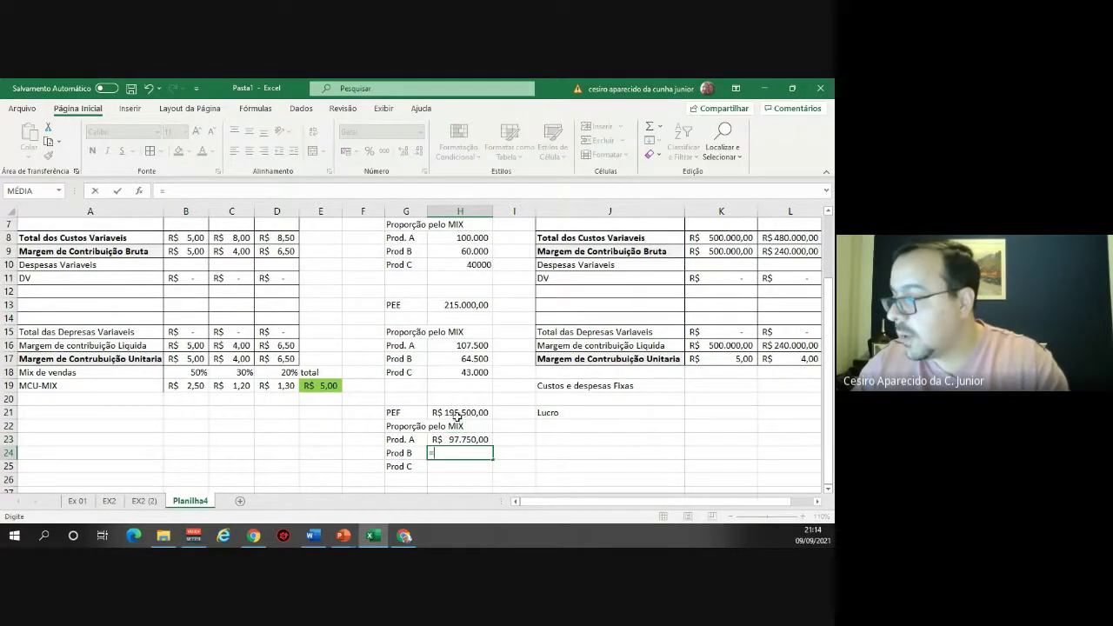
left_click(456, 416)
type("*")
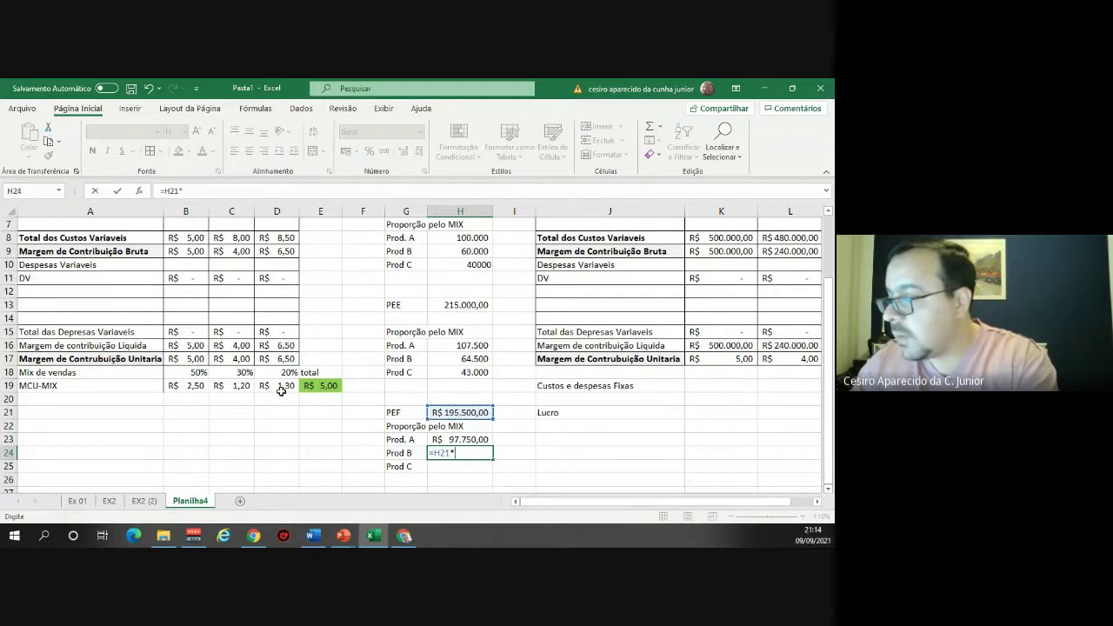
left_click(248, 373)
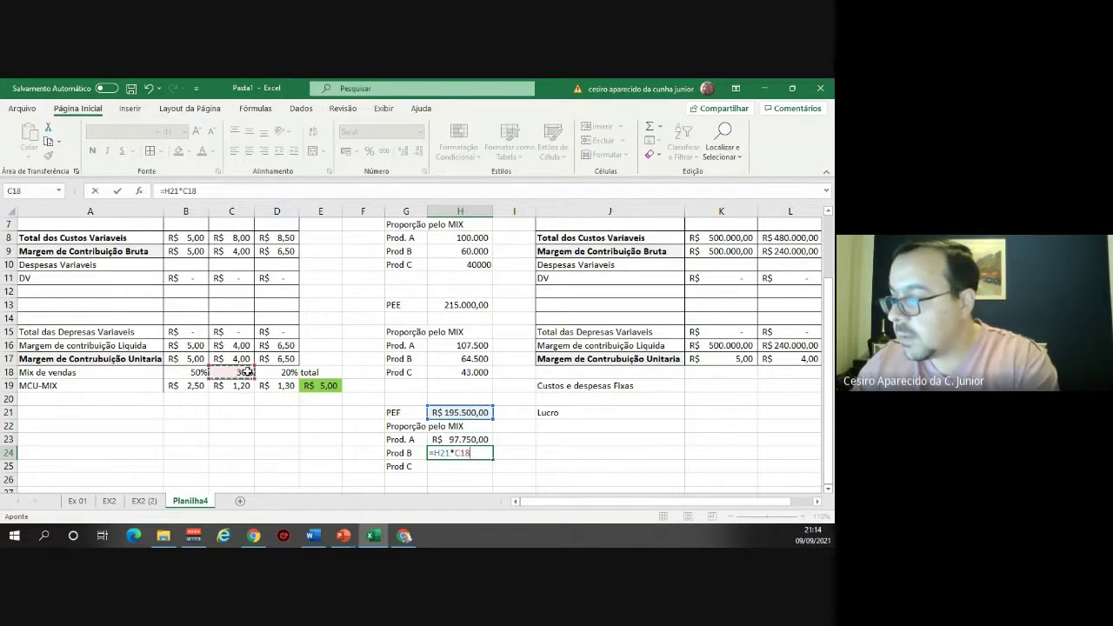
key("Return")
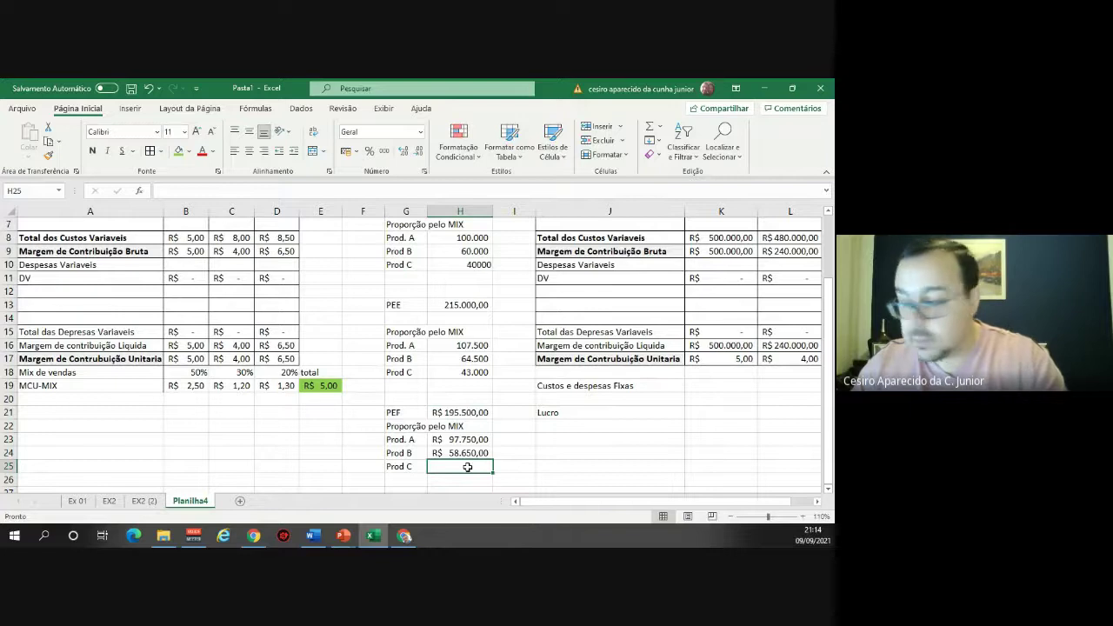
Calculate Prod C's share of the financial break-even in H25 with =H21*D18.
type("=")
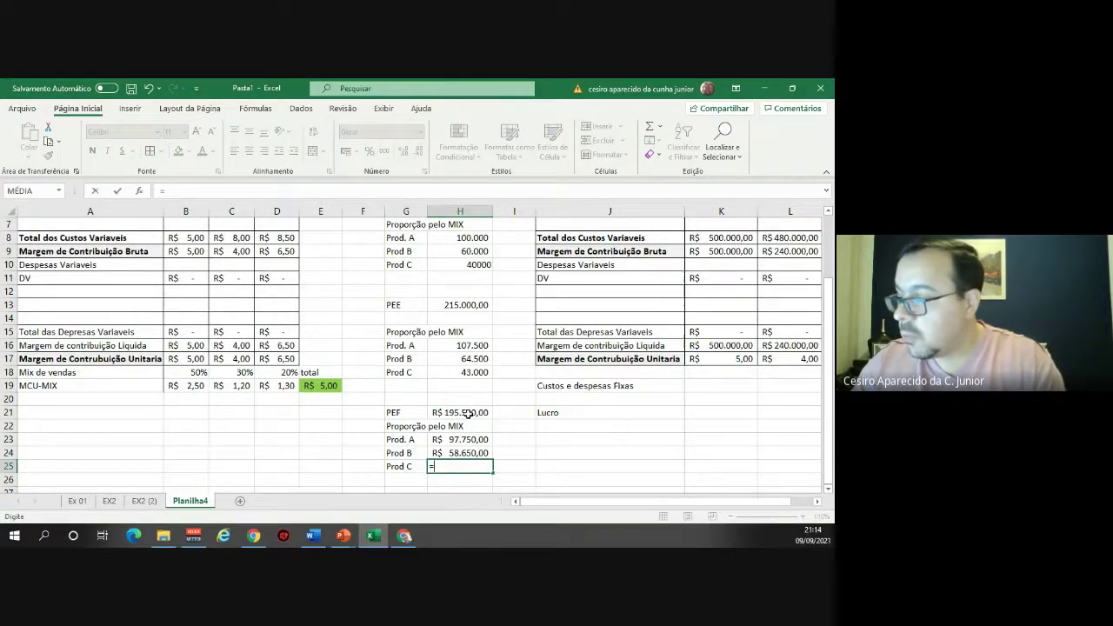
left_click(468, 414)
type("*")
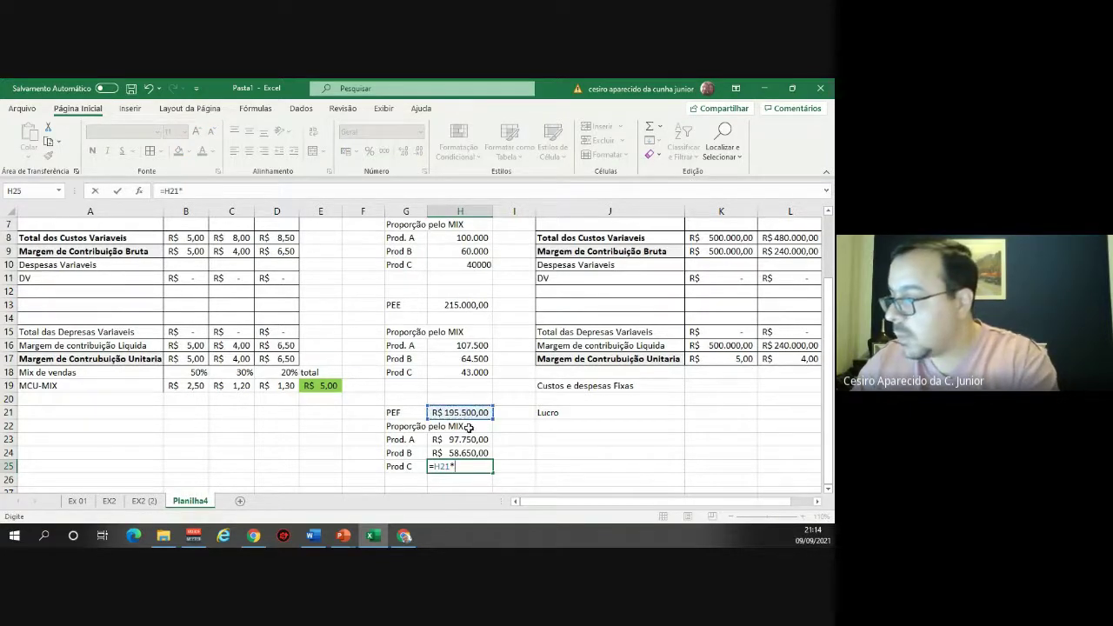
left_click(292, 374)
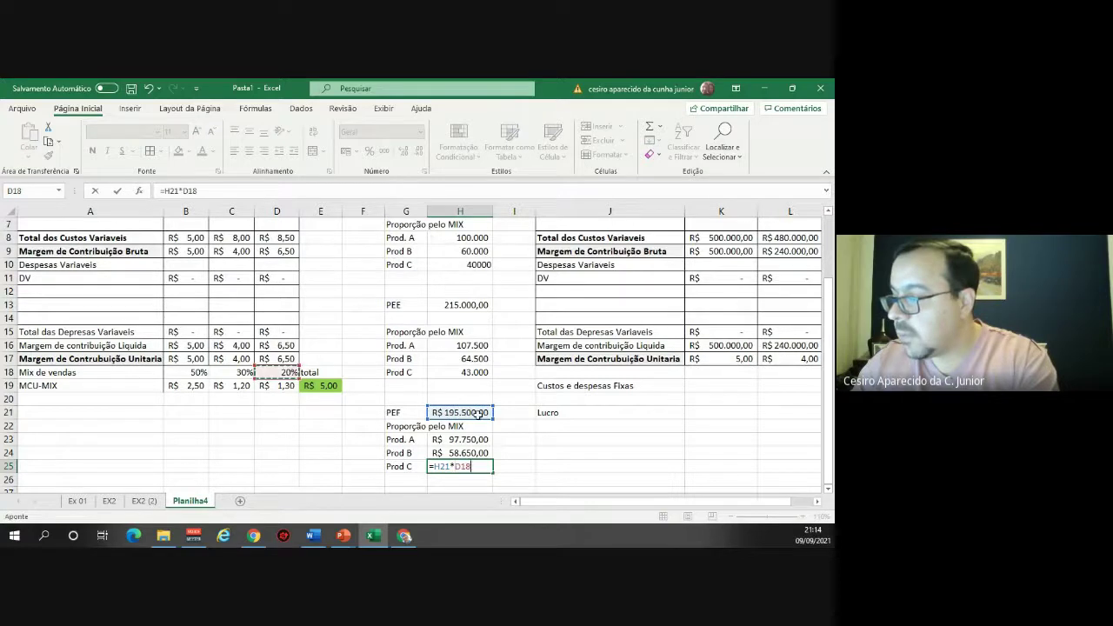
key("Return")
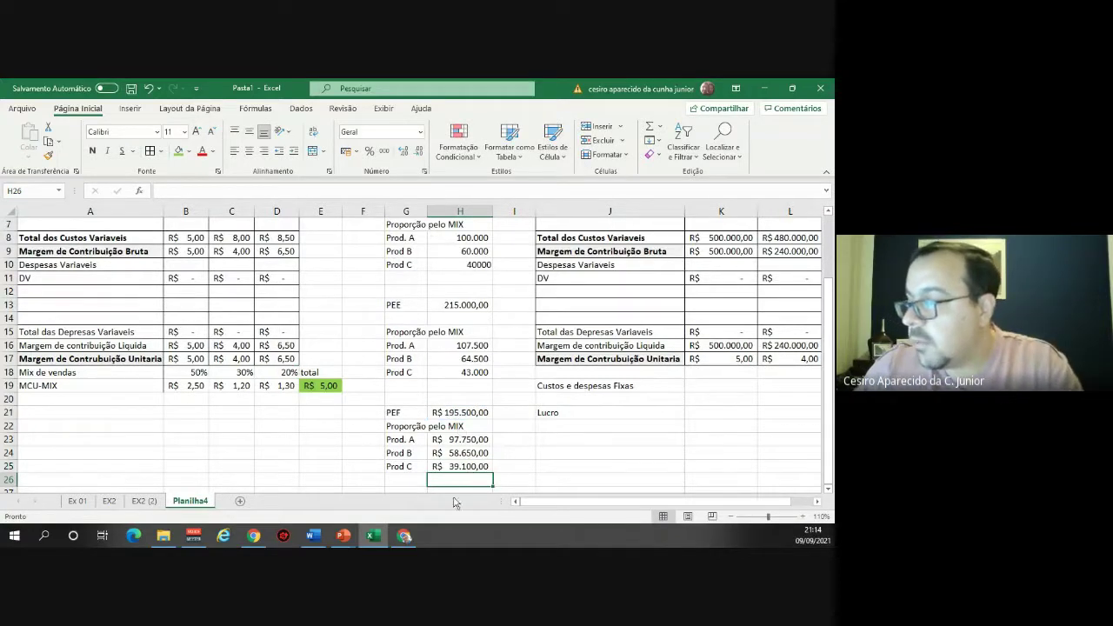
Format the financial break-even and its product shares in H21:H25 with a thousands separator, no currency symbol and no decimals.
left_click(455, 415)
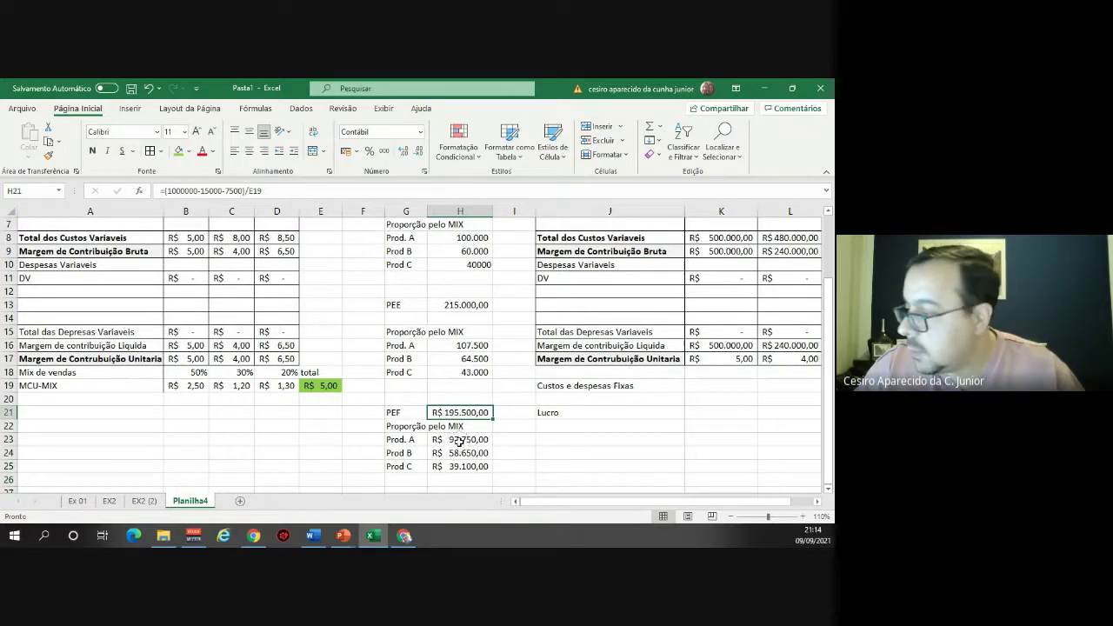
left_click_drag(459, 414, 455, 469)
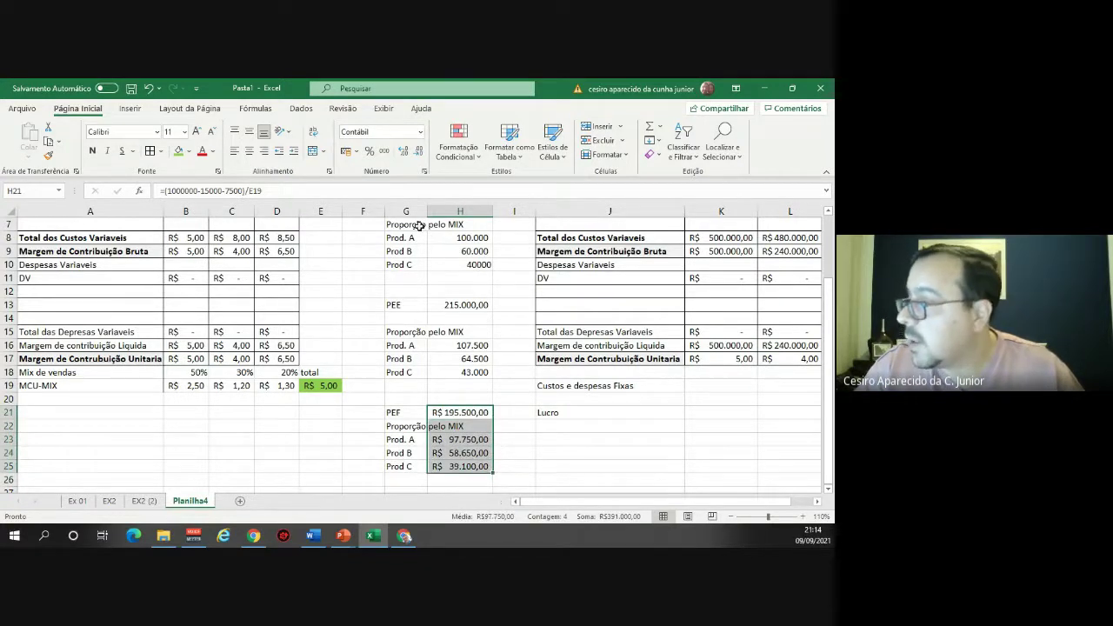
left_click(385, 153)
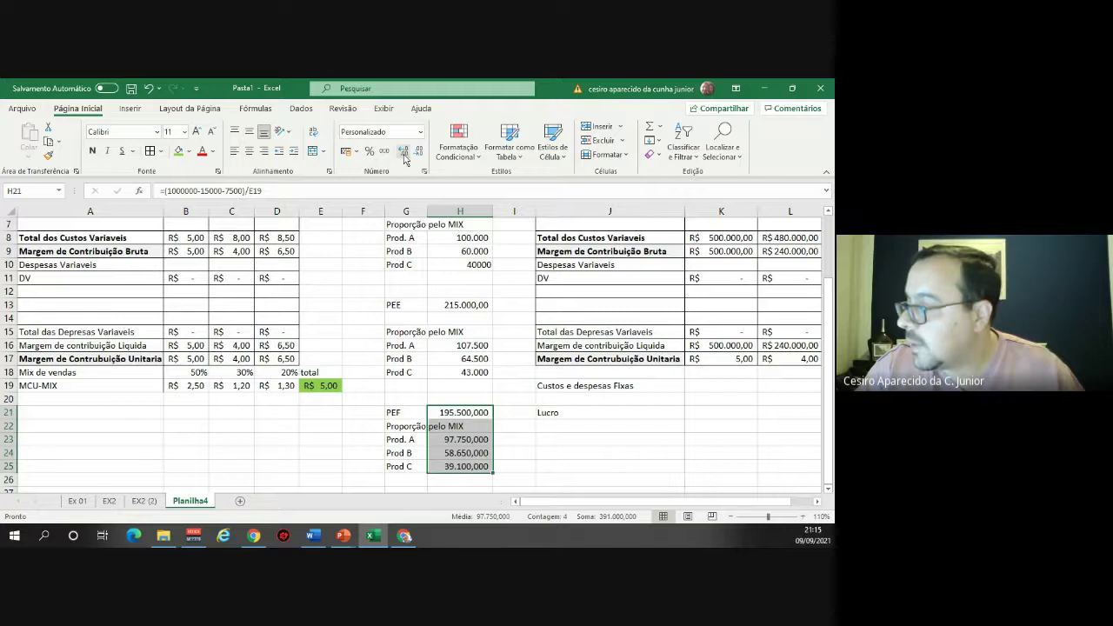
double_click(419, 152)
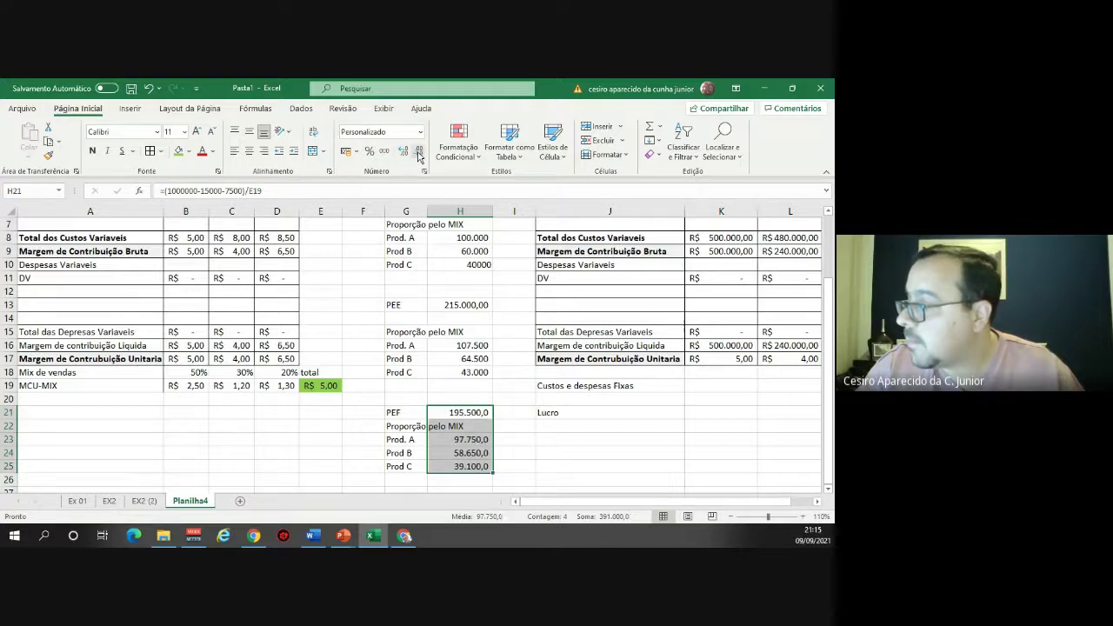
left_click(501, 452)
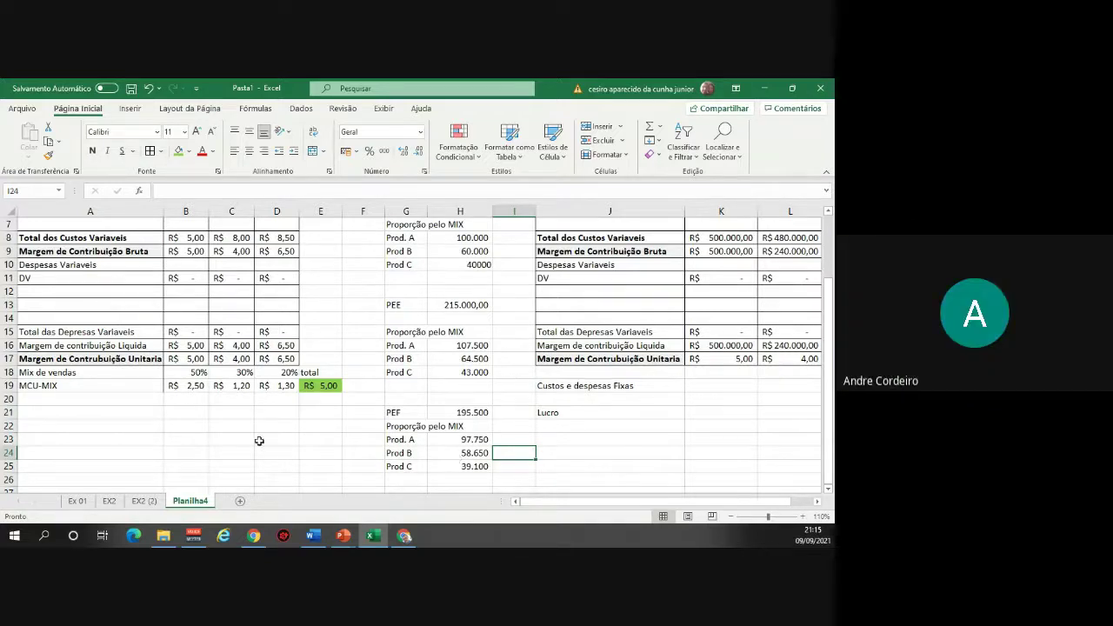
left_click_drag(50, 369, 308, 385)
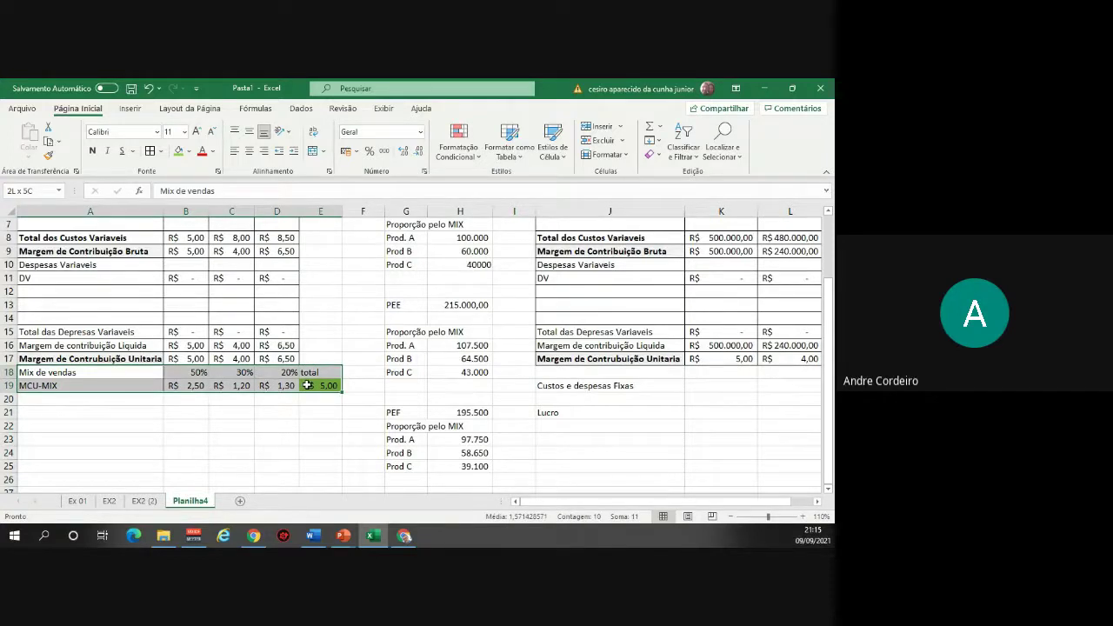
left_click_drag(308, 385, 307, 385)
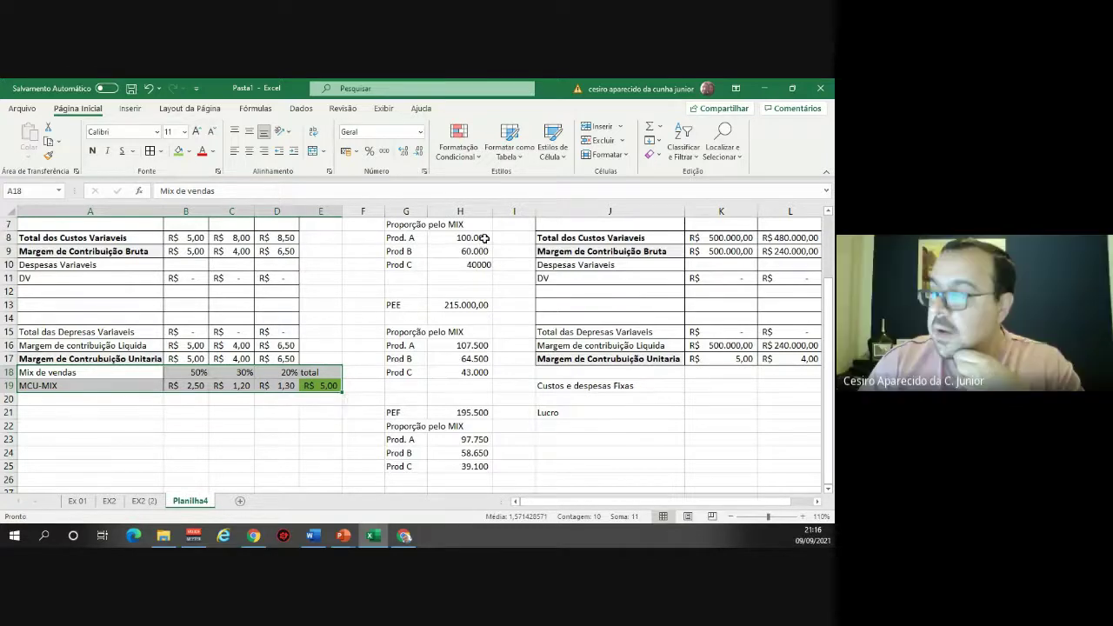
Format the accounting break-even product shares in H8:H10 with a thousands separator and no decimal places.
left_click_drag(484, 237, 483, 264)
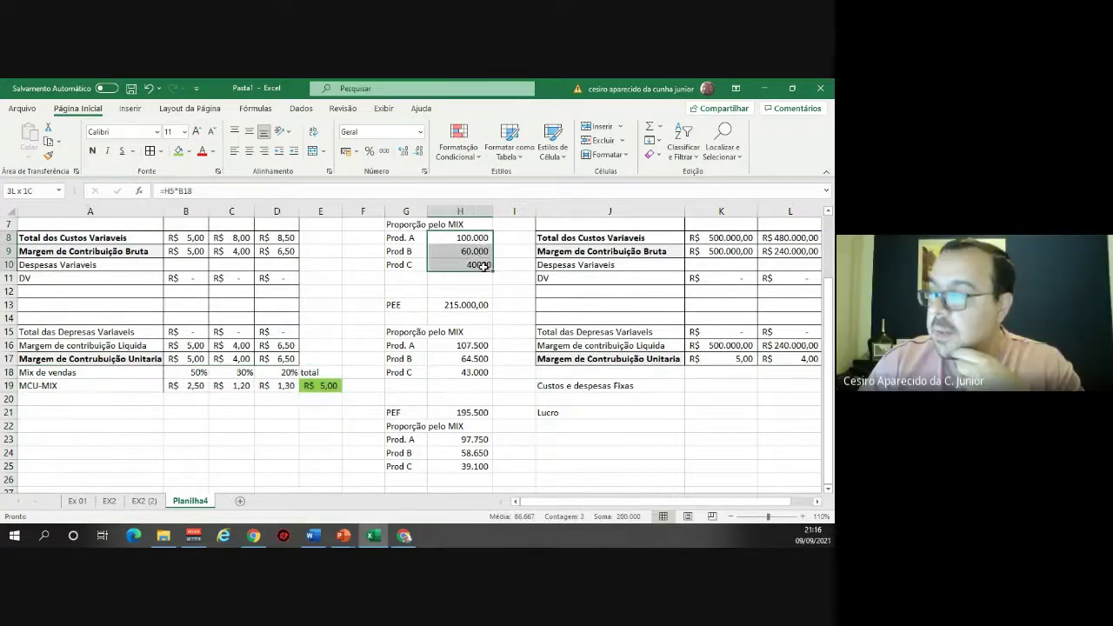
left_click(383, 150)
left_click(419, 151)
left_click(418, 151)
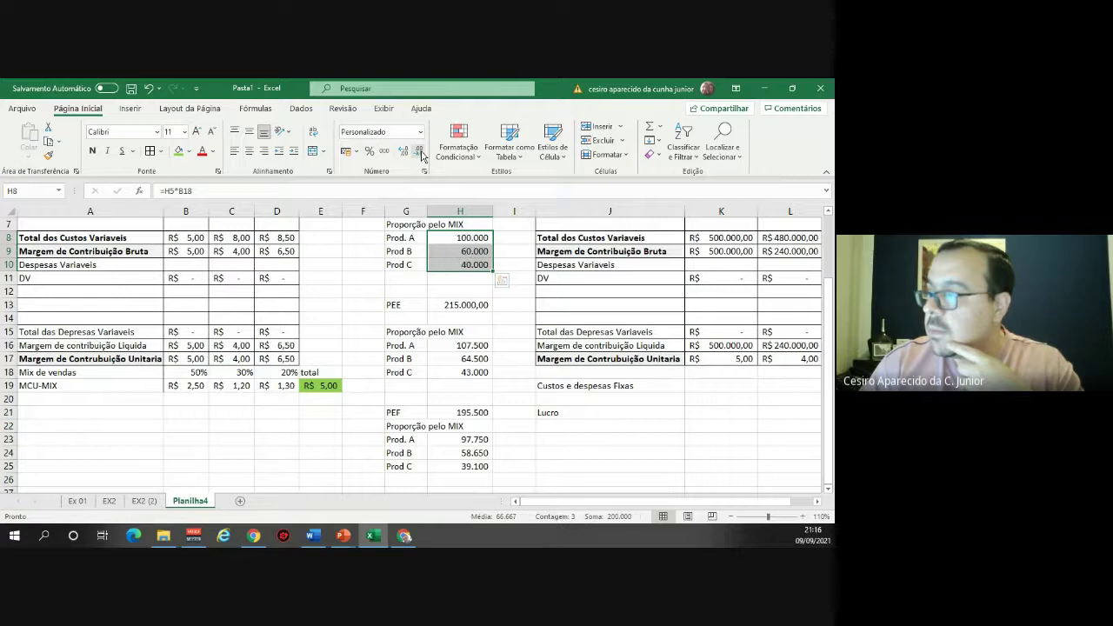
left_click(626, 397)
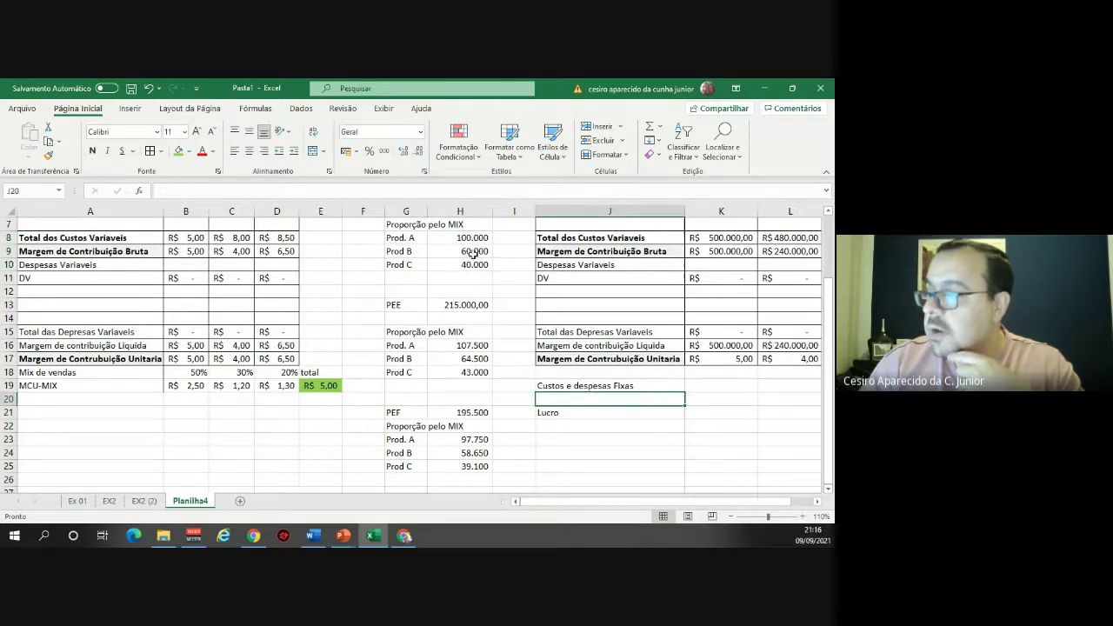
Examine the Custos e despesas Fixas row in J19:N19, check the Ex 01, EX2 and EX2 (2) sheets, and return to Planilha4.
key("Right")
key("Right")
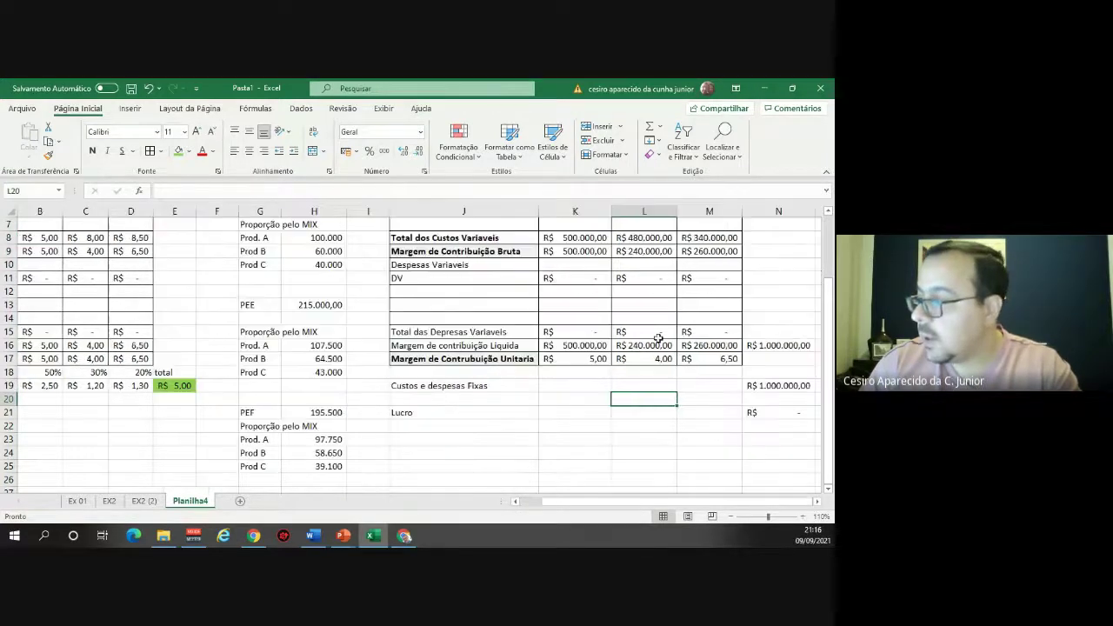
left_click_drag(773, 386, 442, 385)
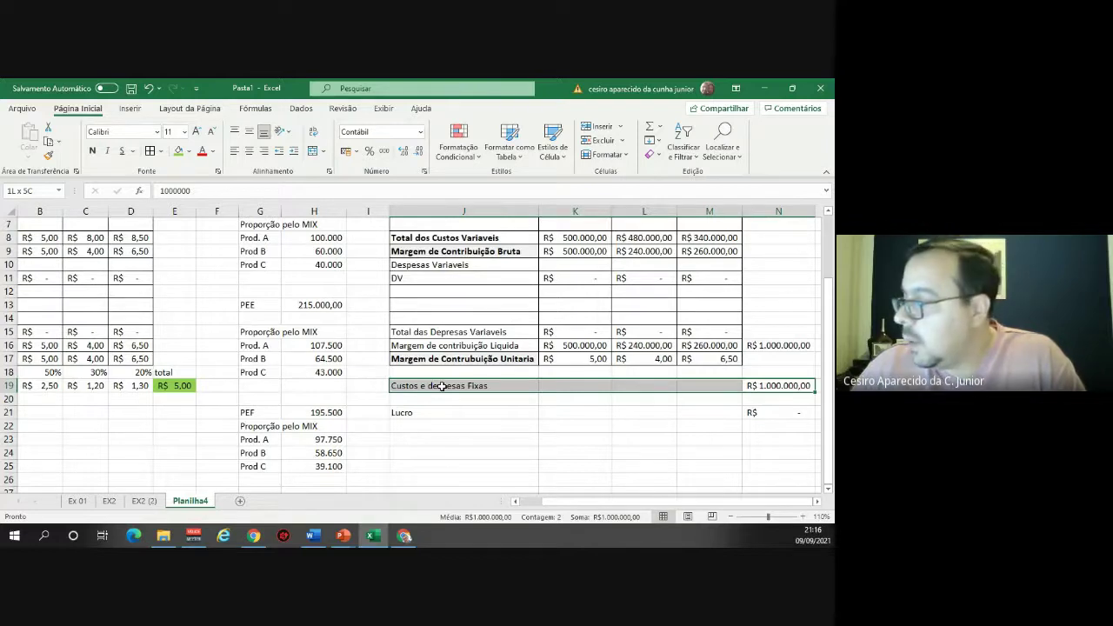
left_click_drag(441, 386, 444, 387)
key("ctrl+v")
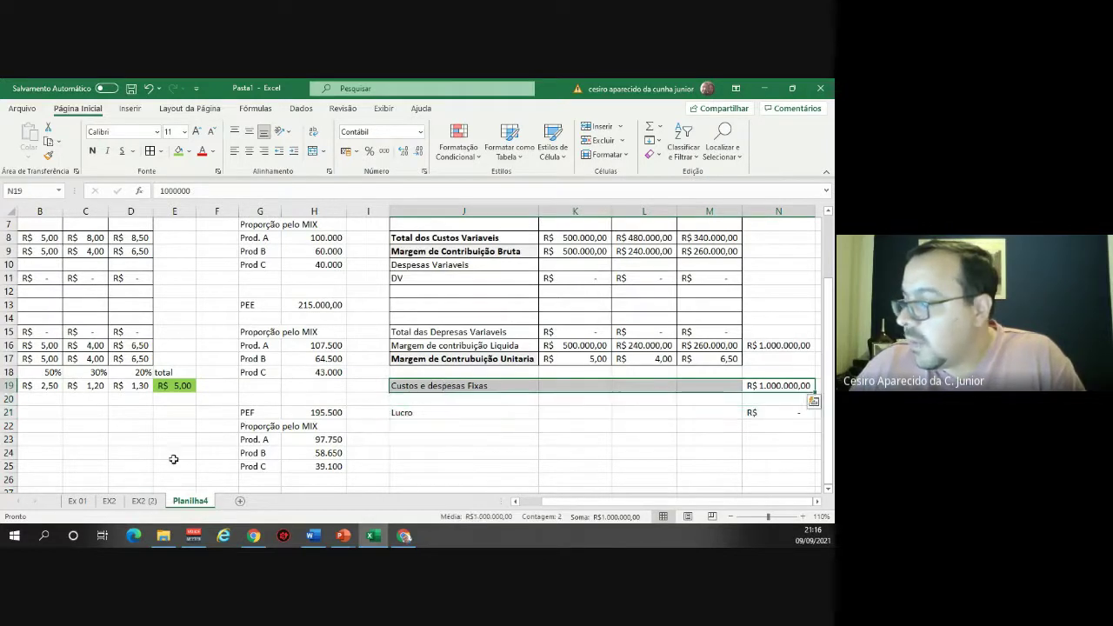
left_click(79, 501)
left_click(109, 501)
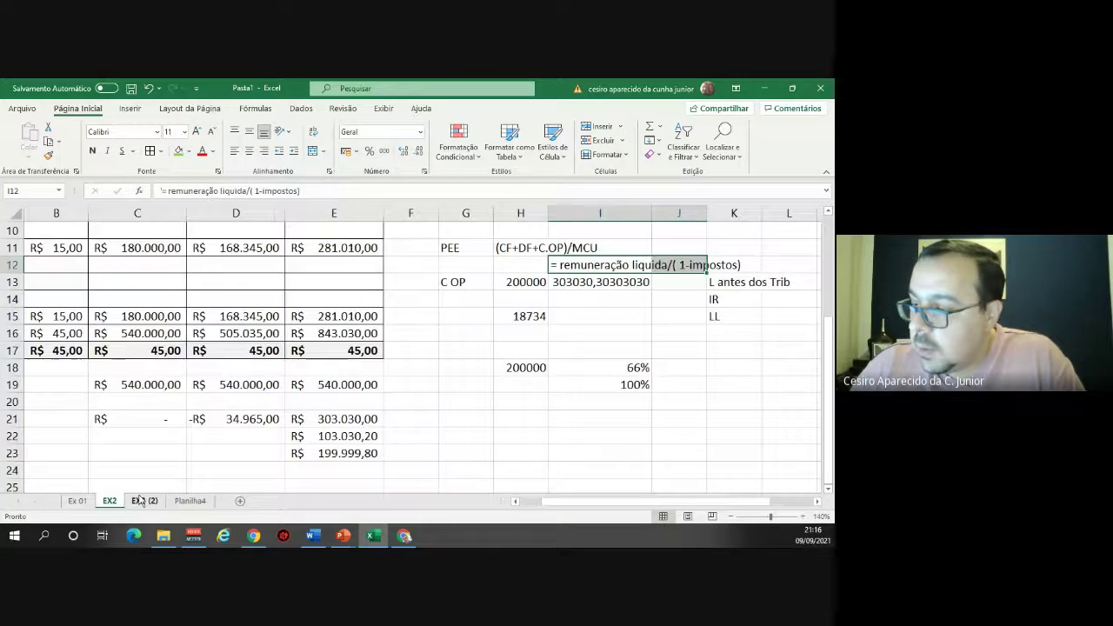
left_click(139, 501)
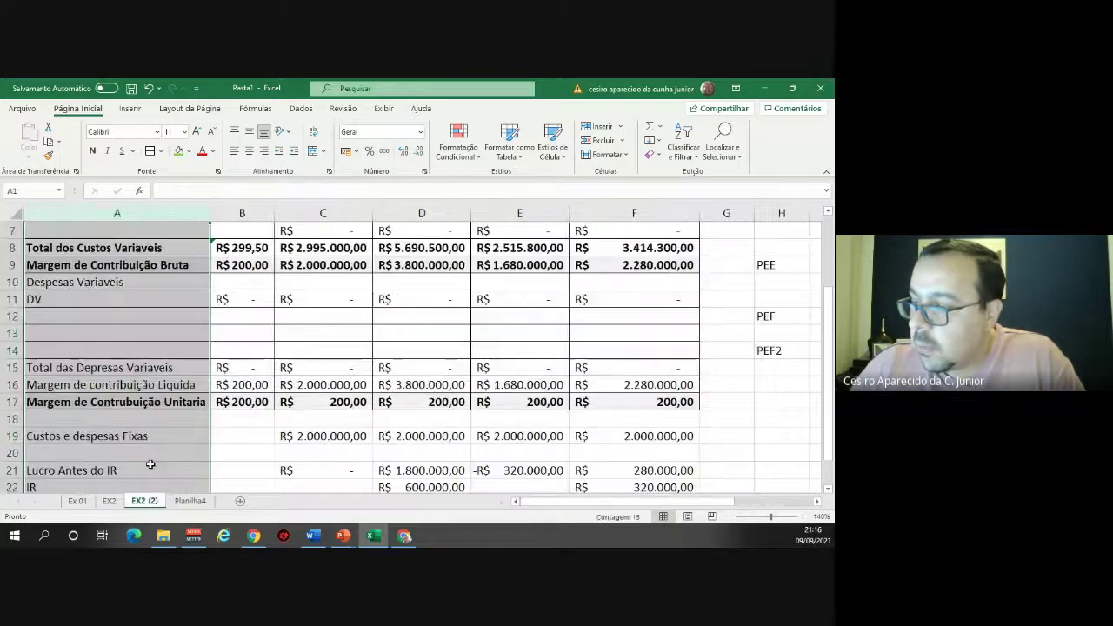
left_click(188, 502)
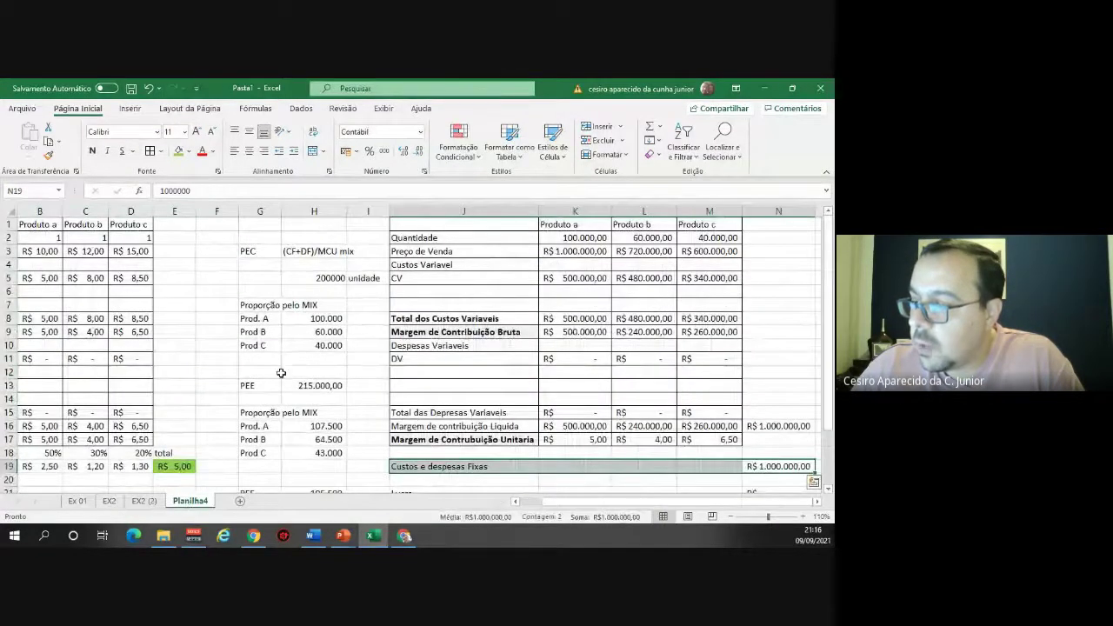